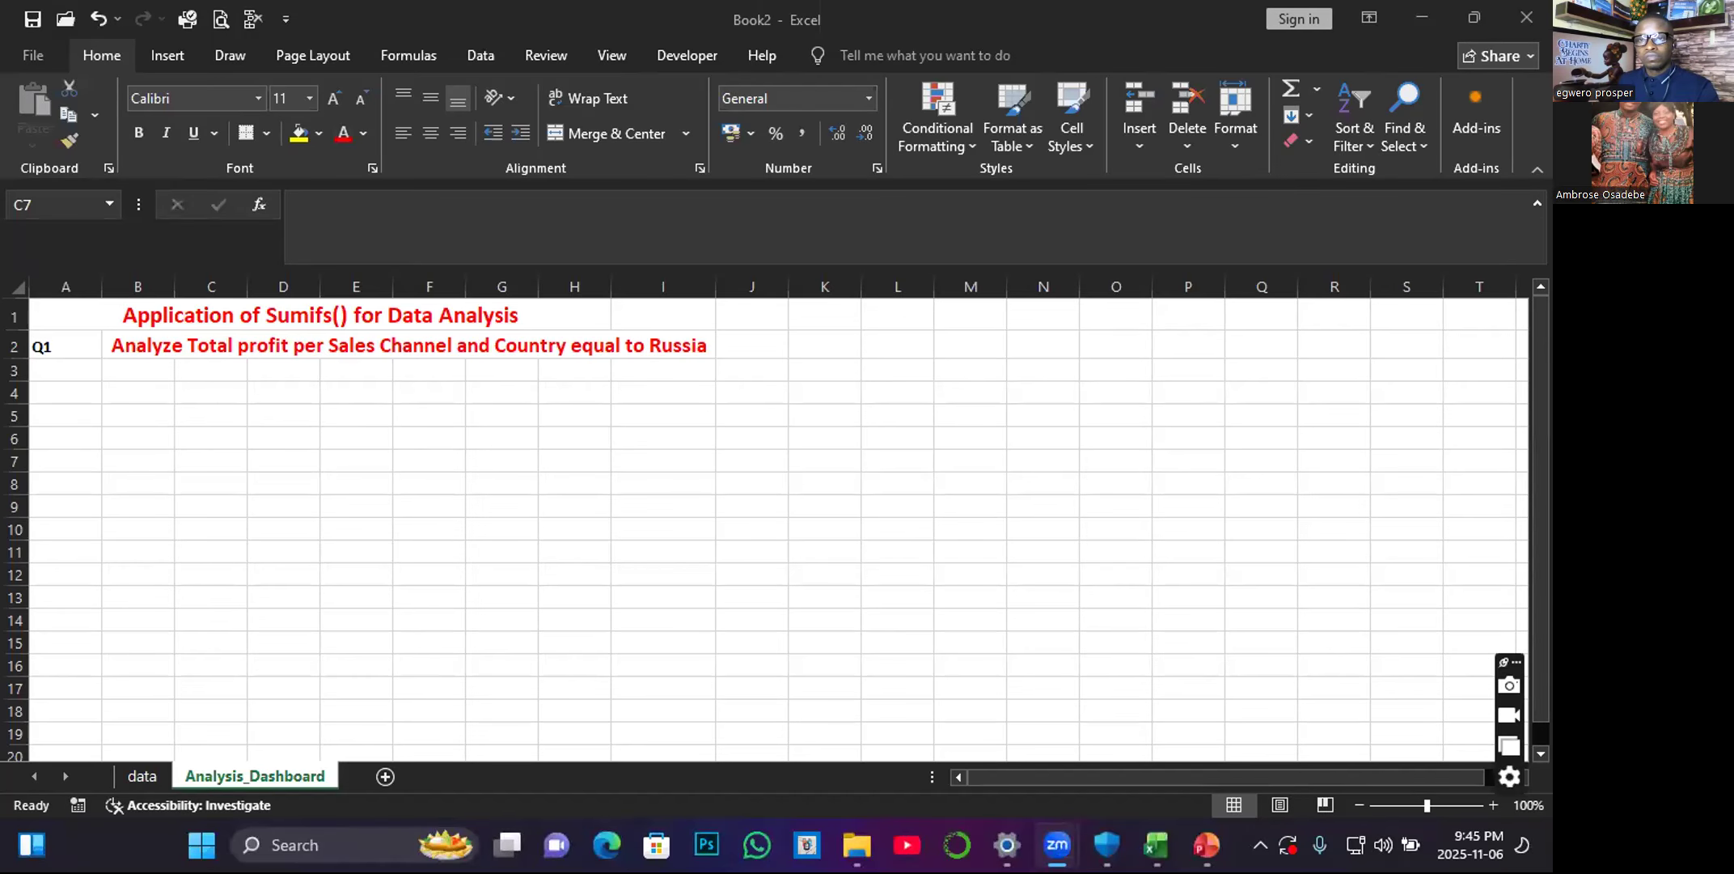
Copy all Sales Channel values from D2 downward on the data sheet and paste them at B3 of Analysis_Dashboard.
left_click(954, 425)
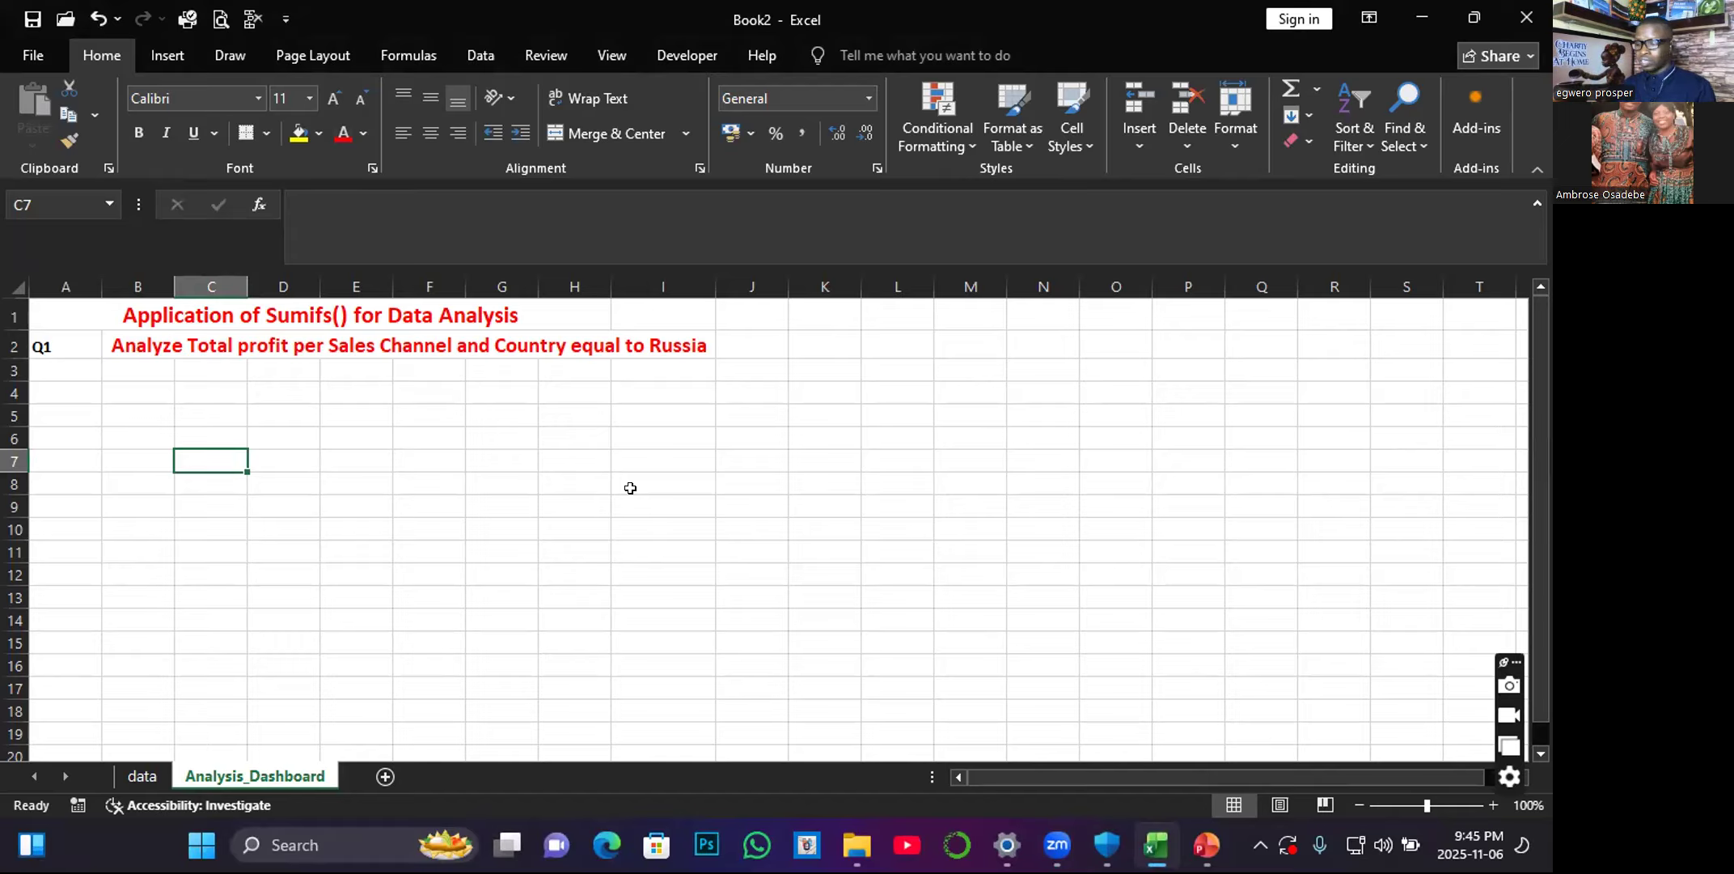
left_click(377, 410)
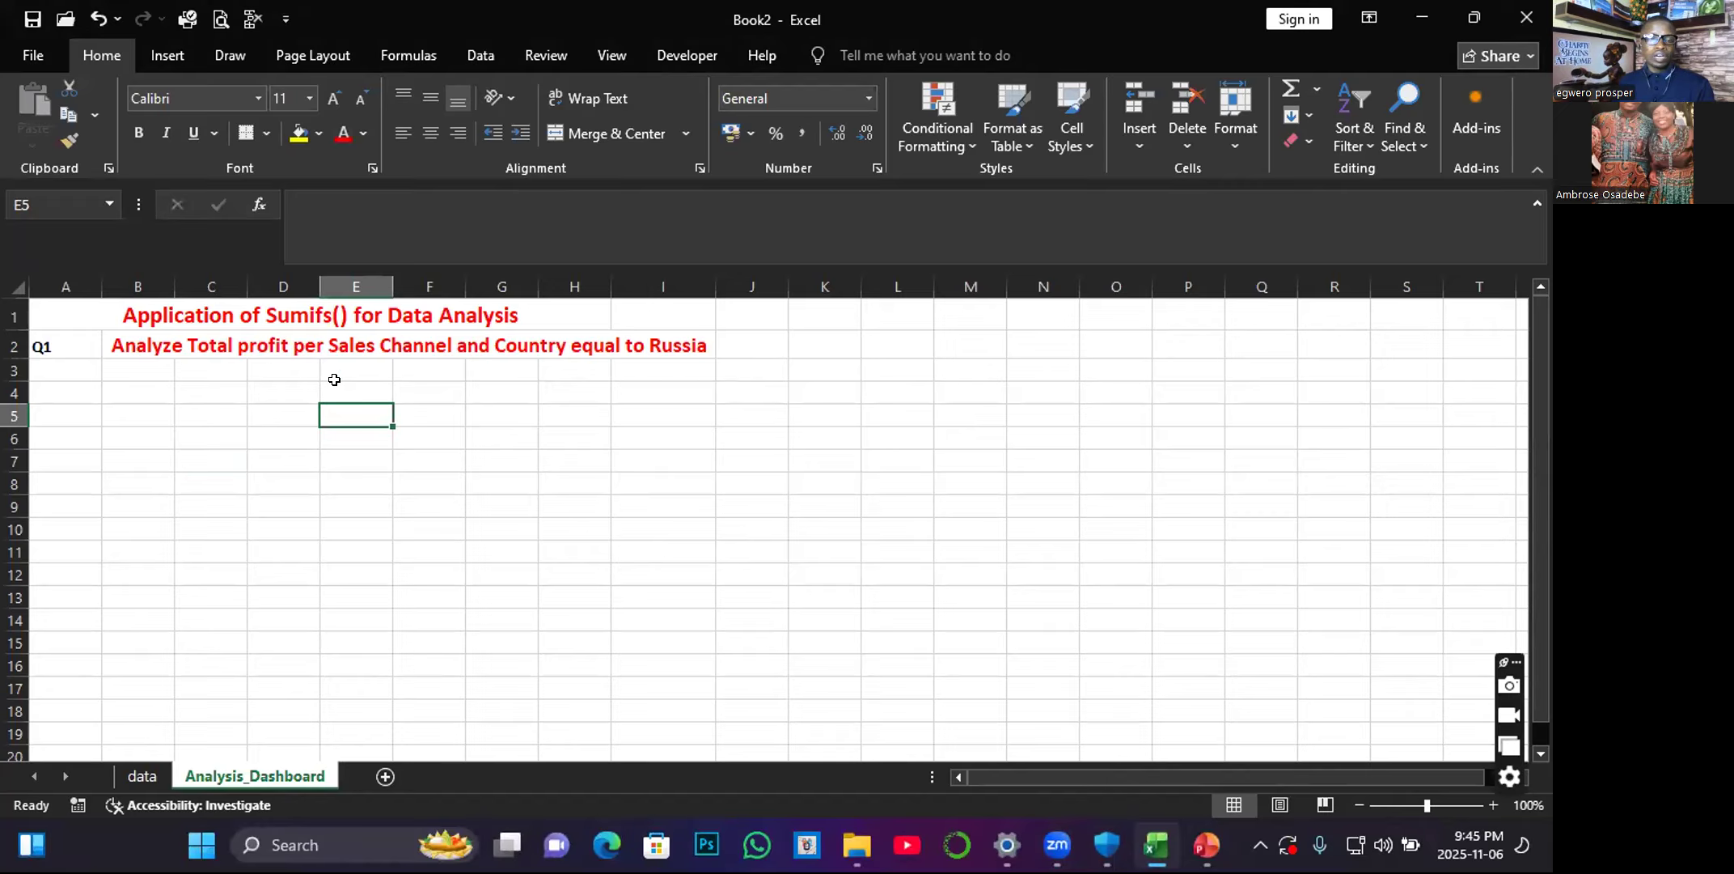
left_click(116, 364)
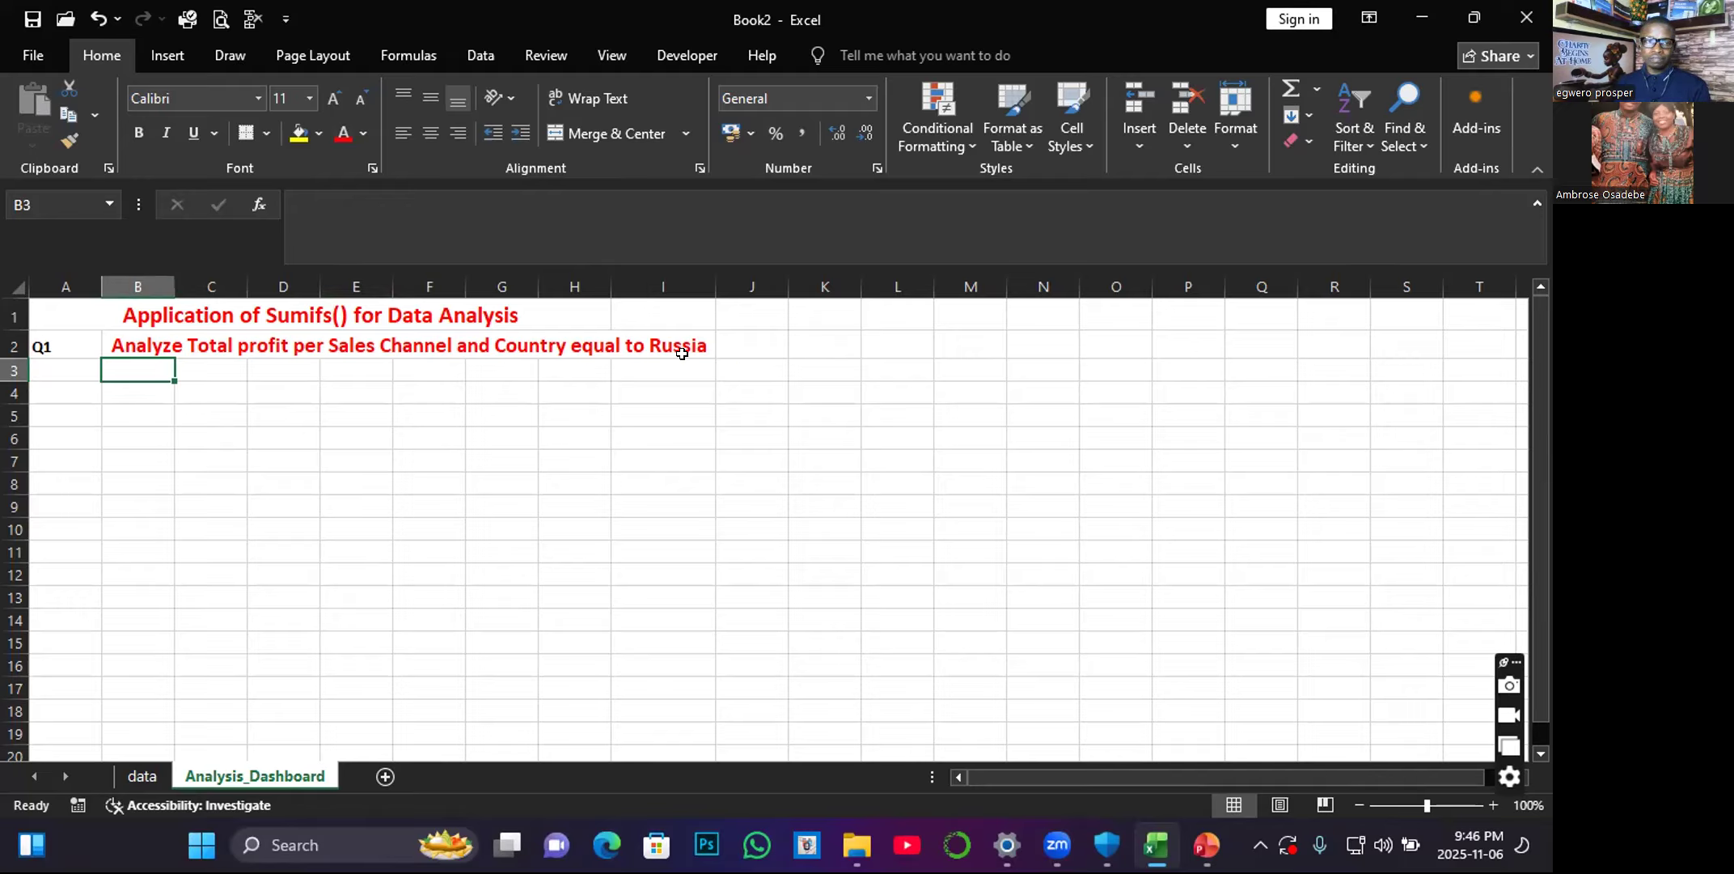
left_click(148, 777)
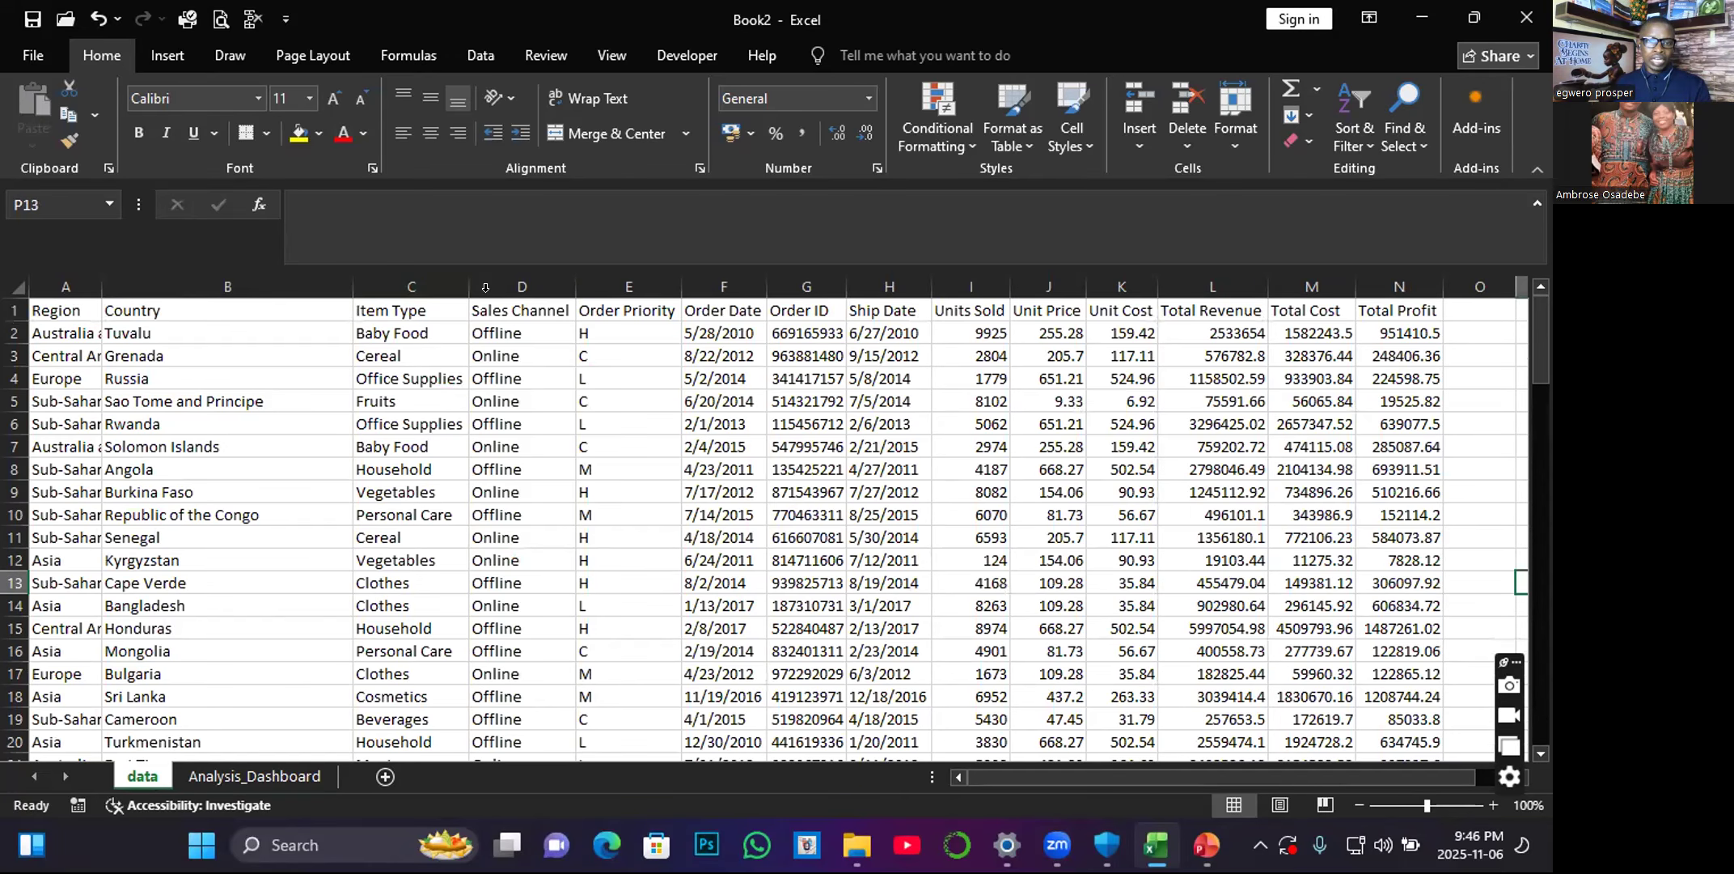
left_click(498, 337)
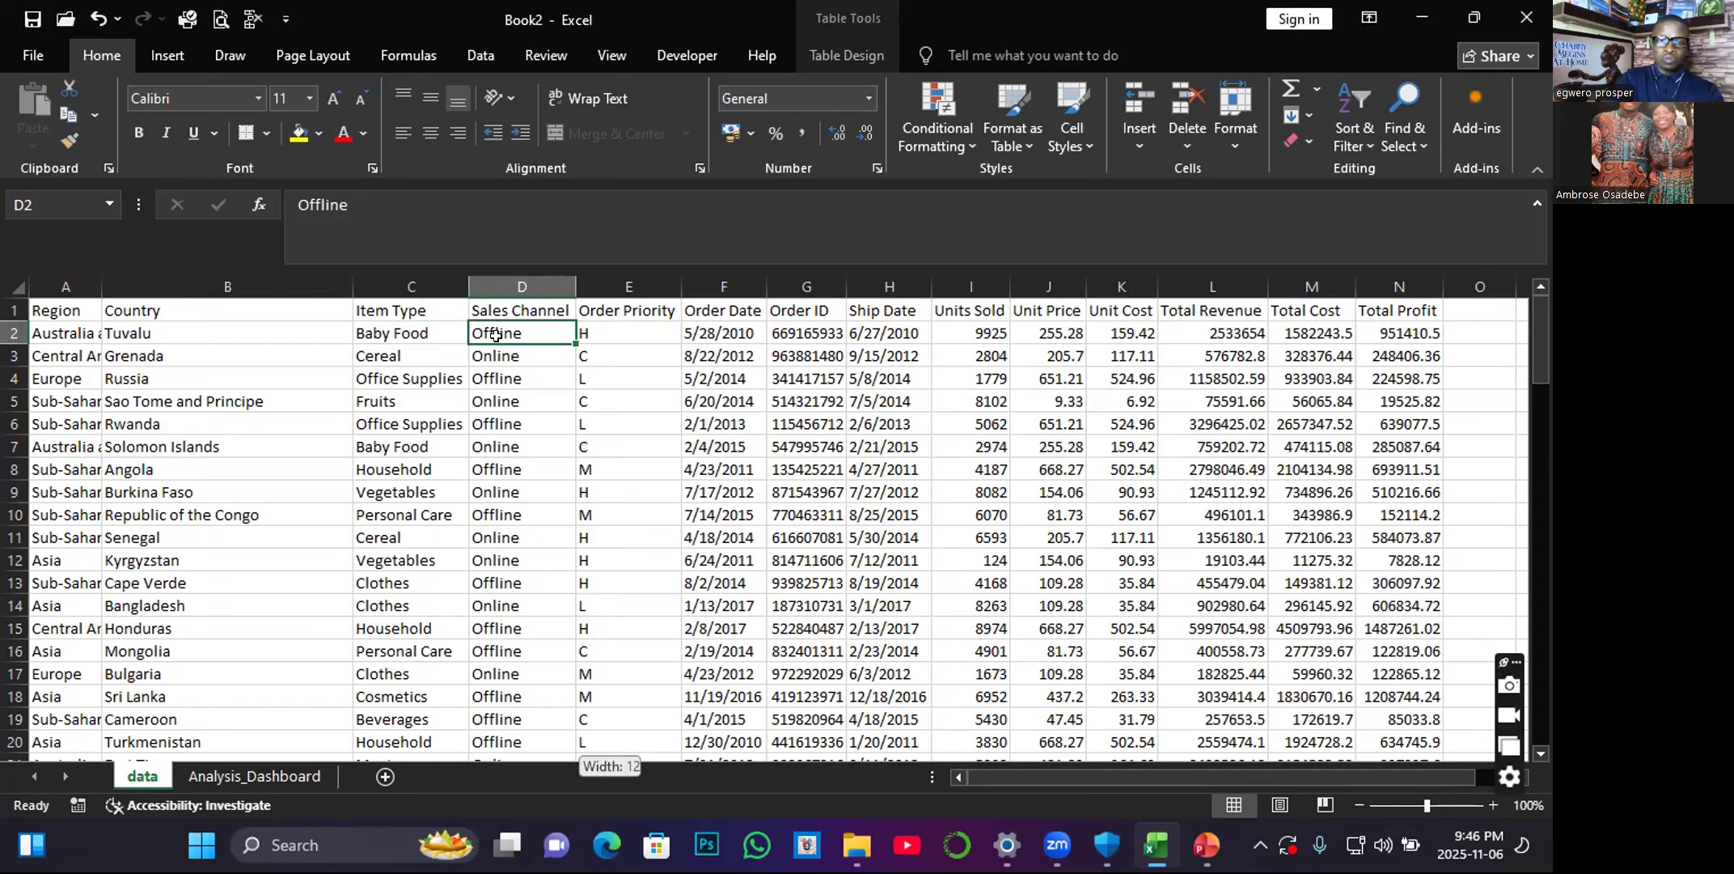
key("ctrl+shift+Down")
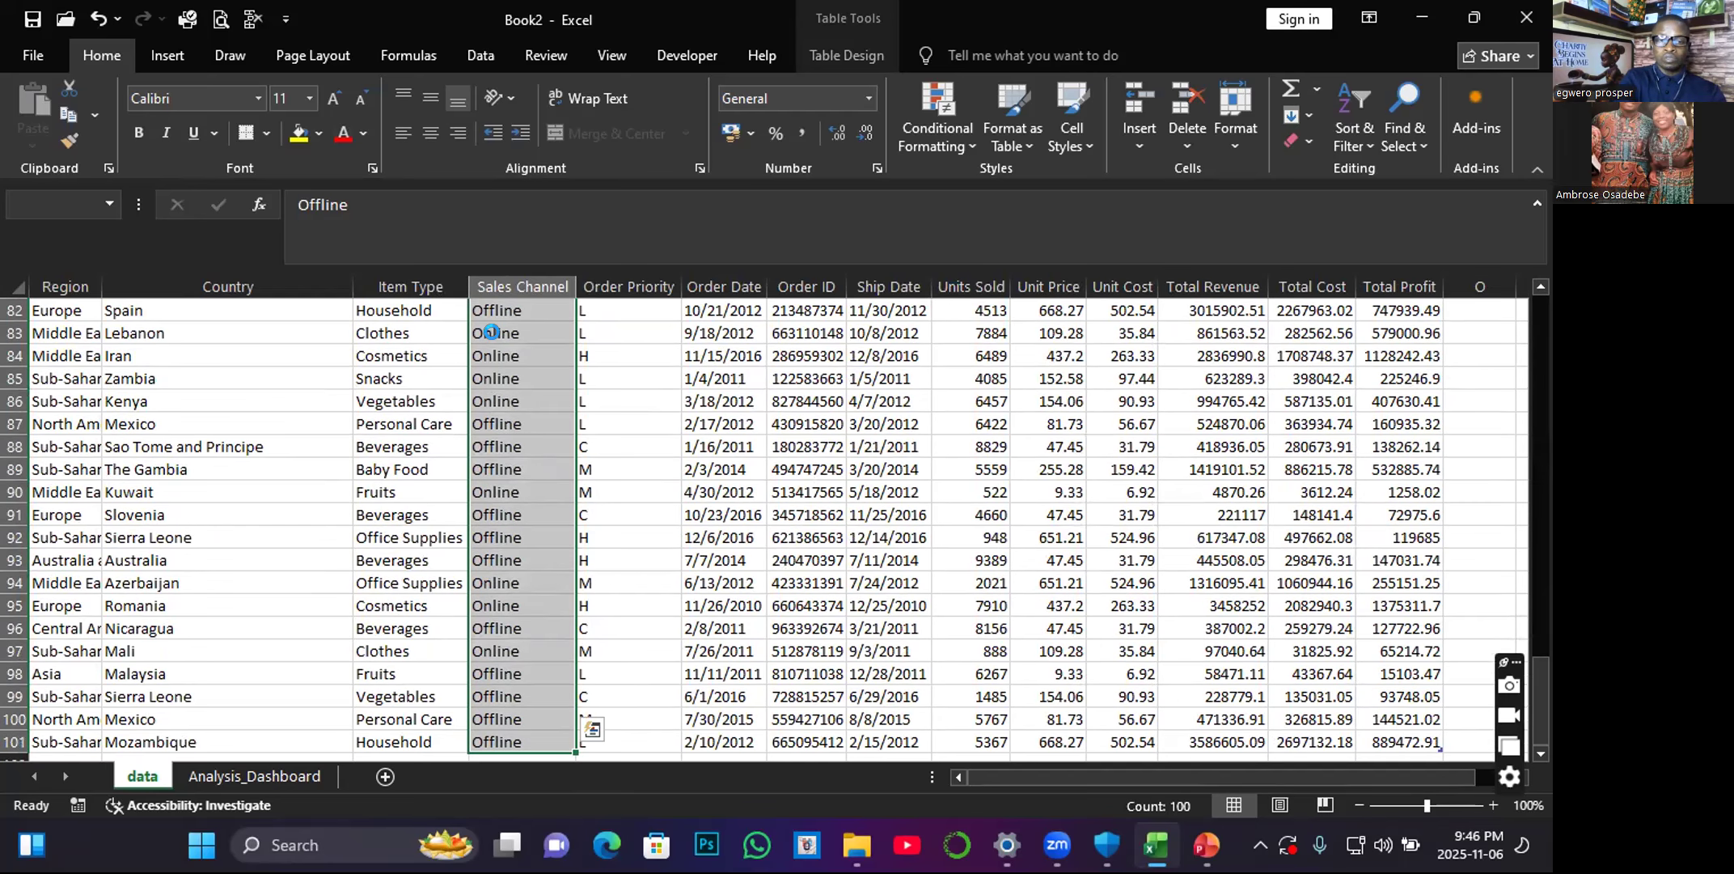
key("ctrl+c")
left_click(264, 777)
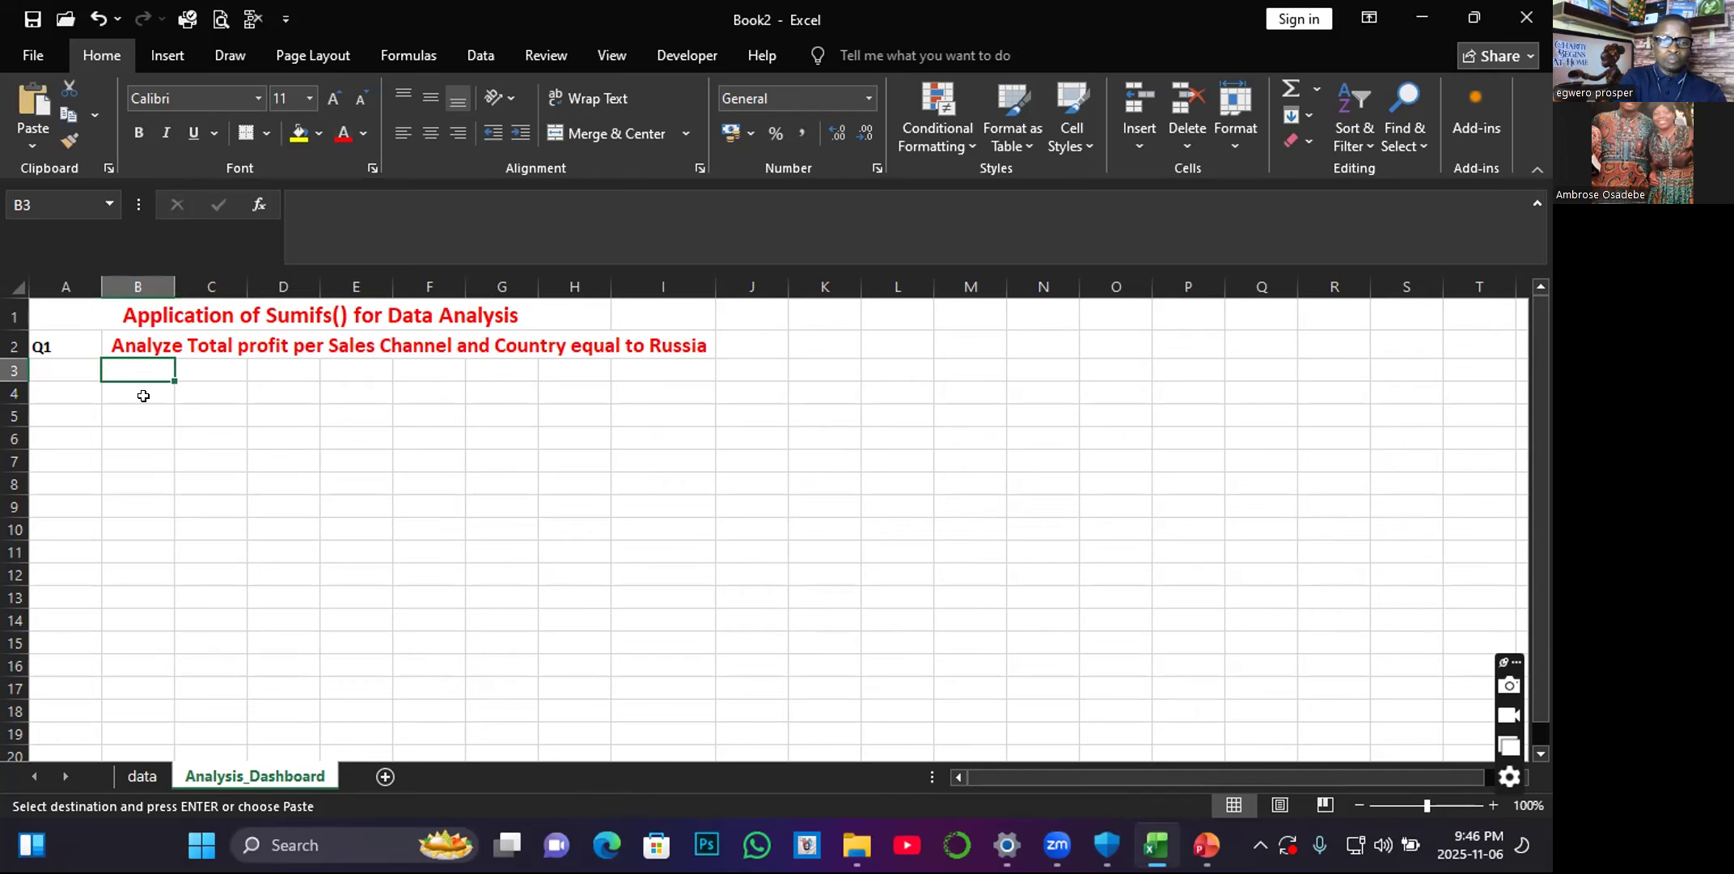
key("ctrl+v")
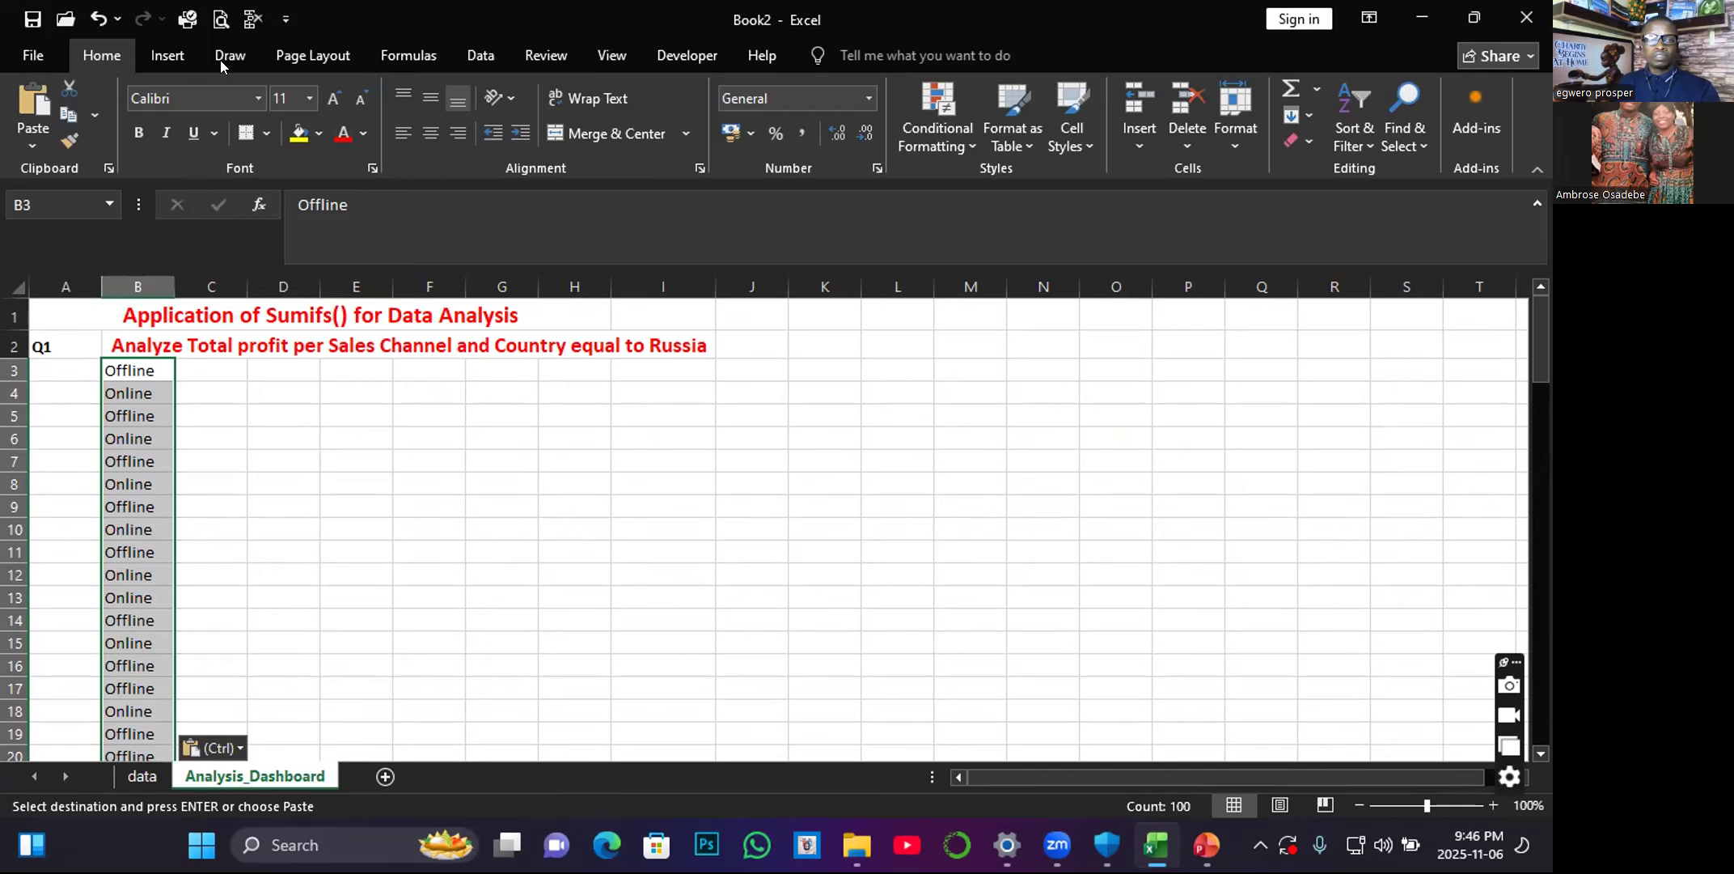
Remove the duplicates from the pasted sales channel list, continuing with the current selection only.
left_click(481, 57)
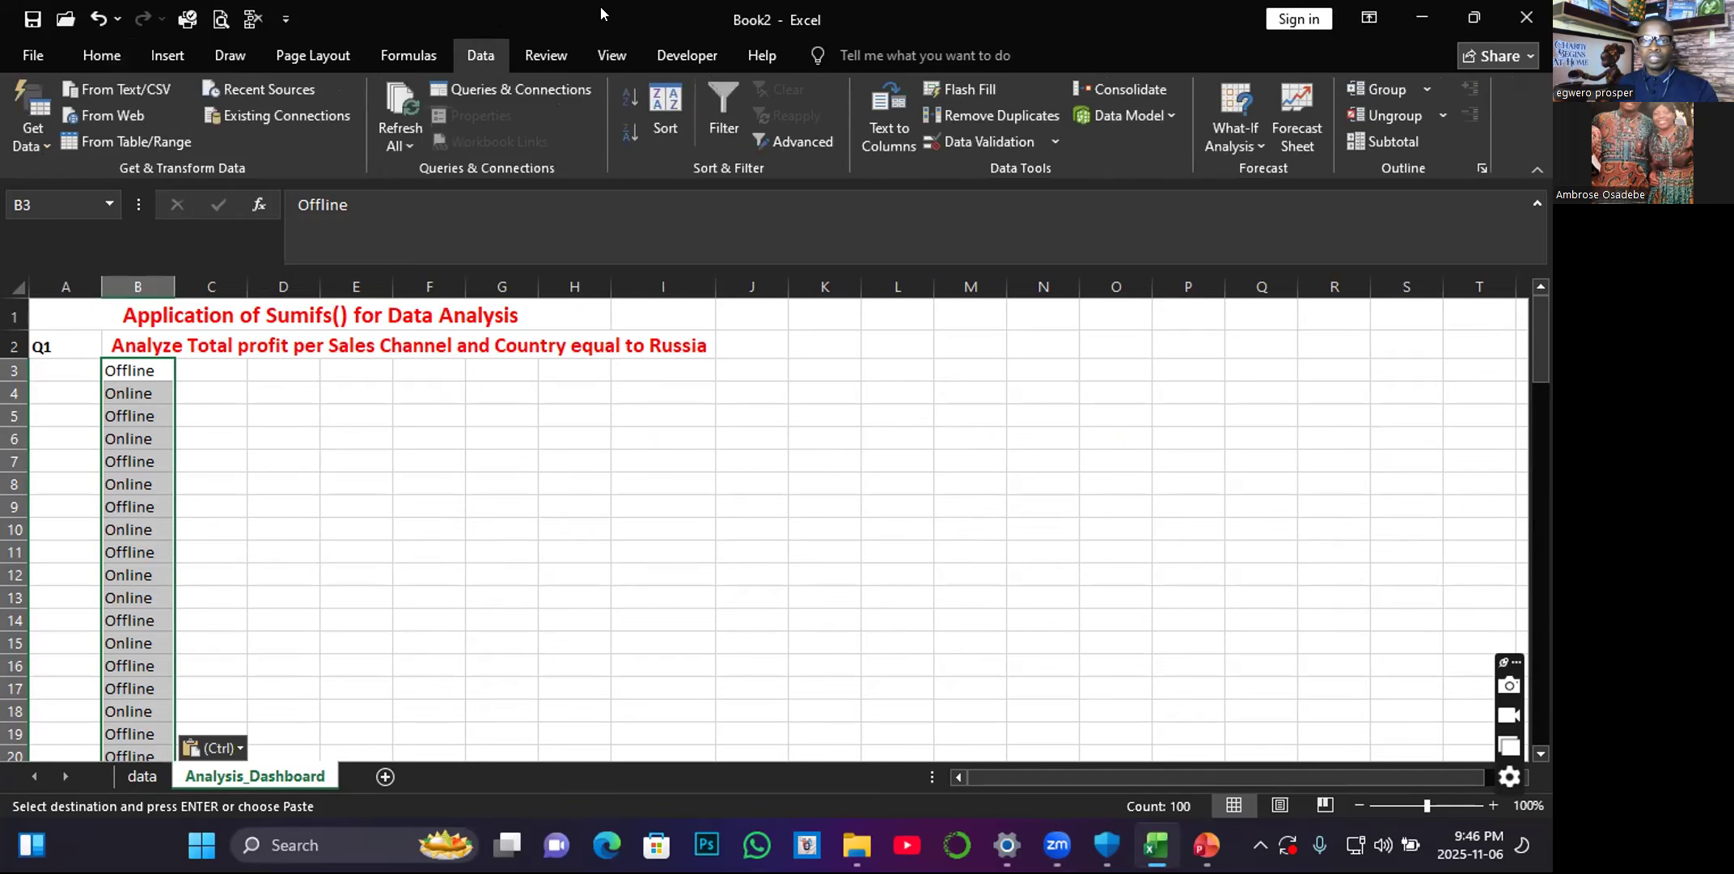
left_click(983, 116)
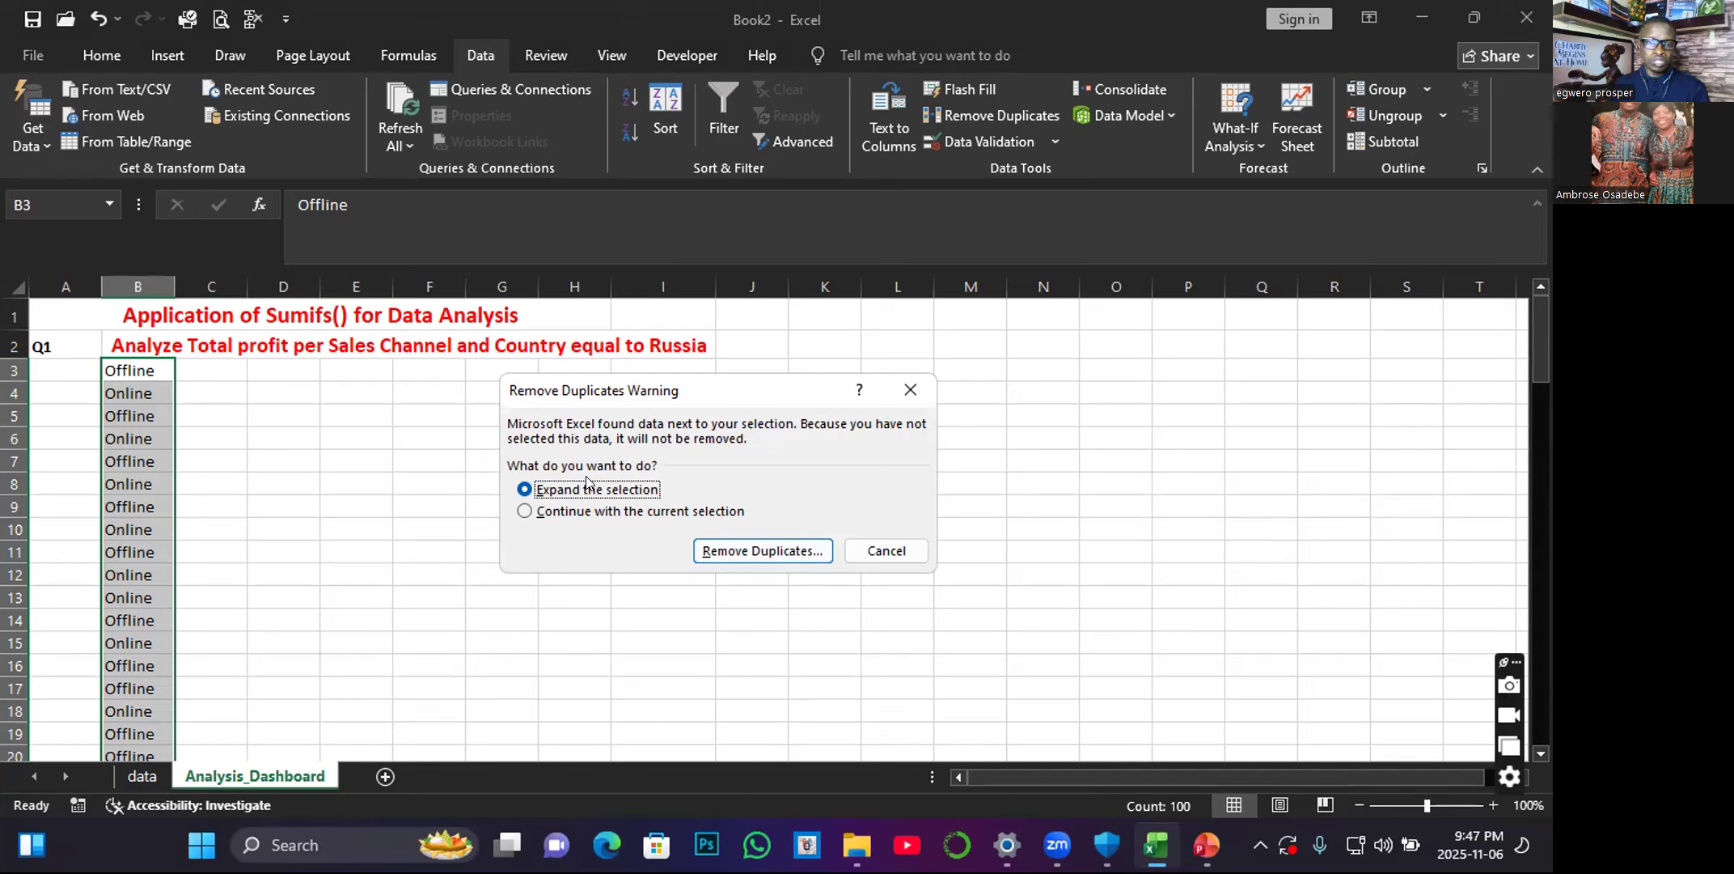
left_click(546, 513)
left_click(759, 553)
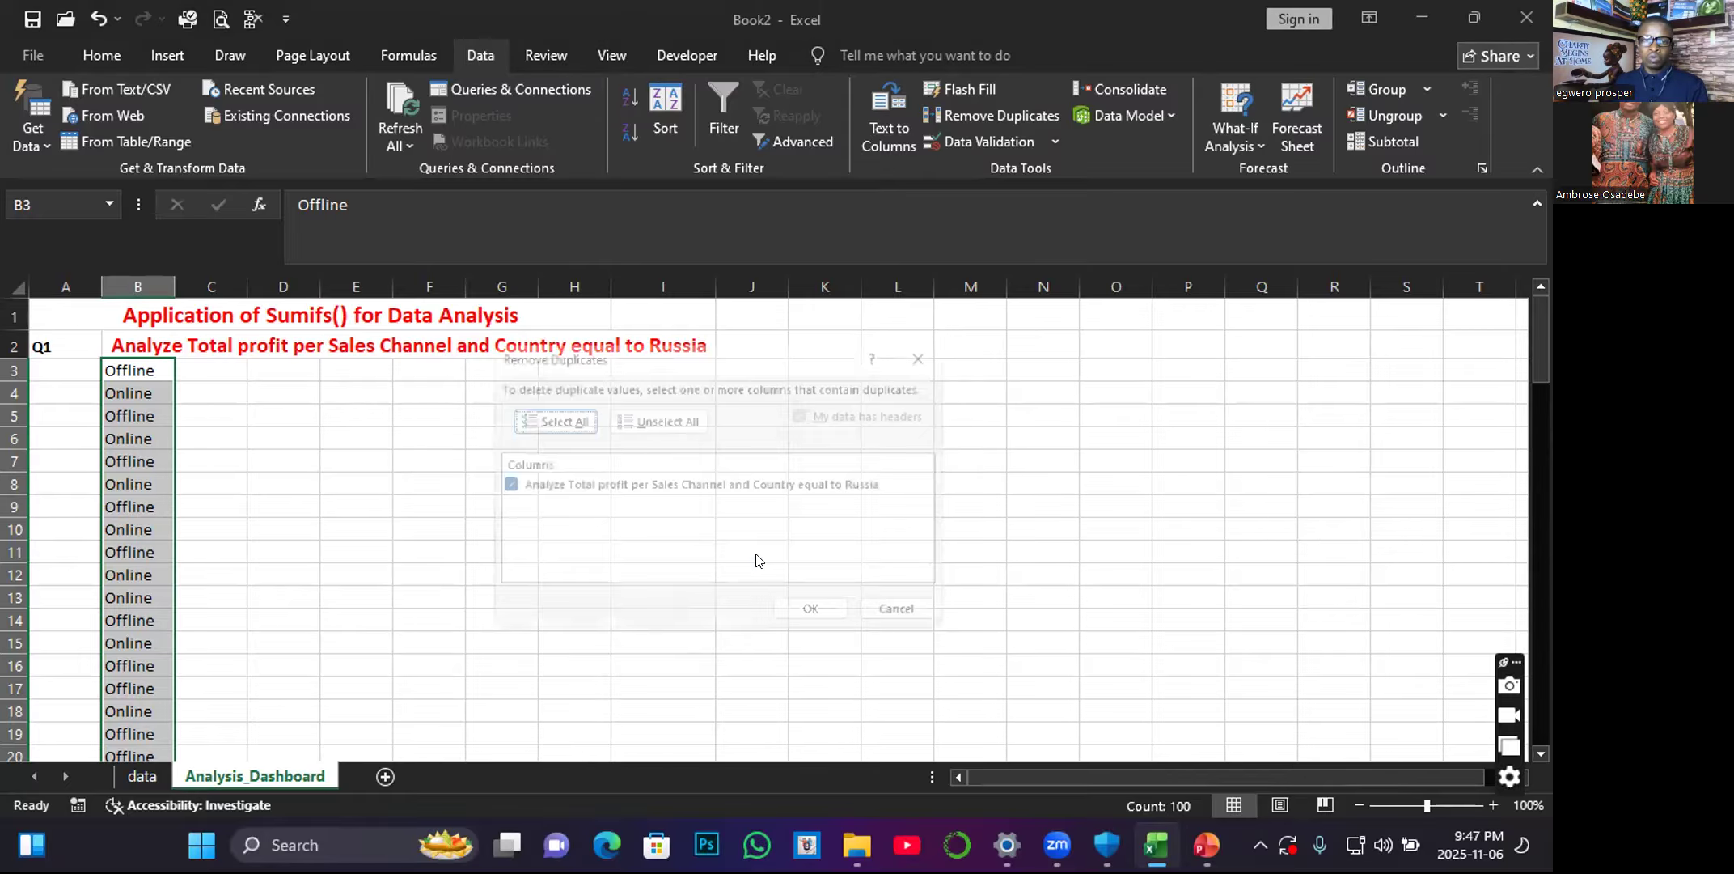
left_click(801, 615)
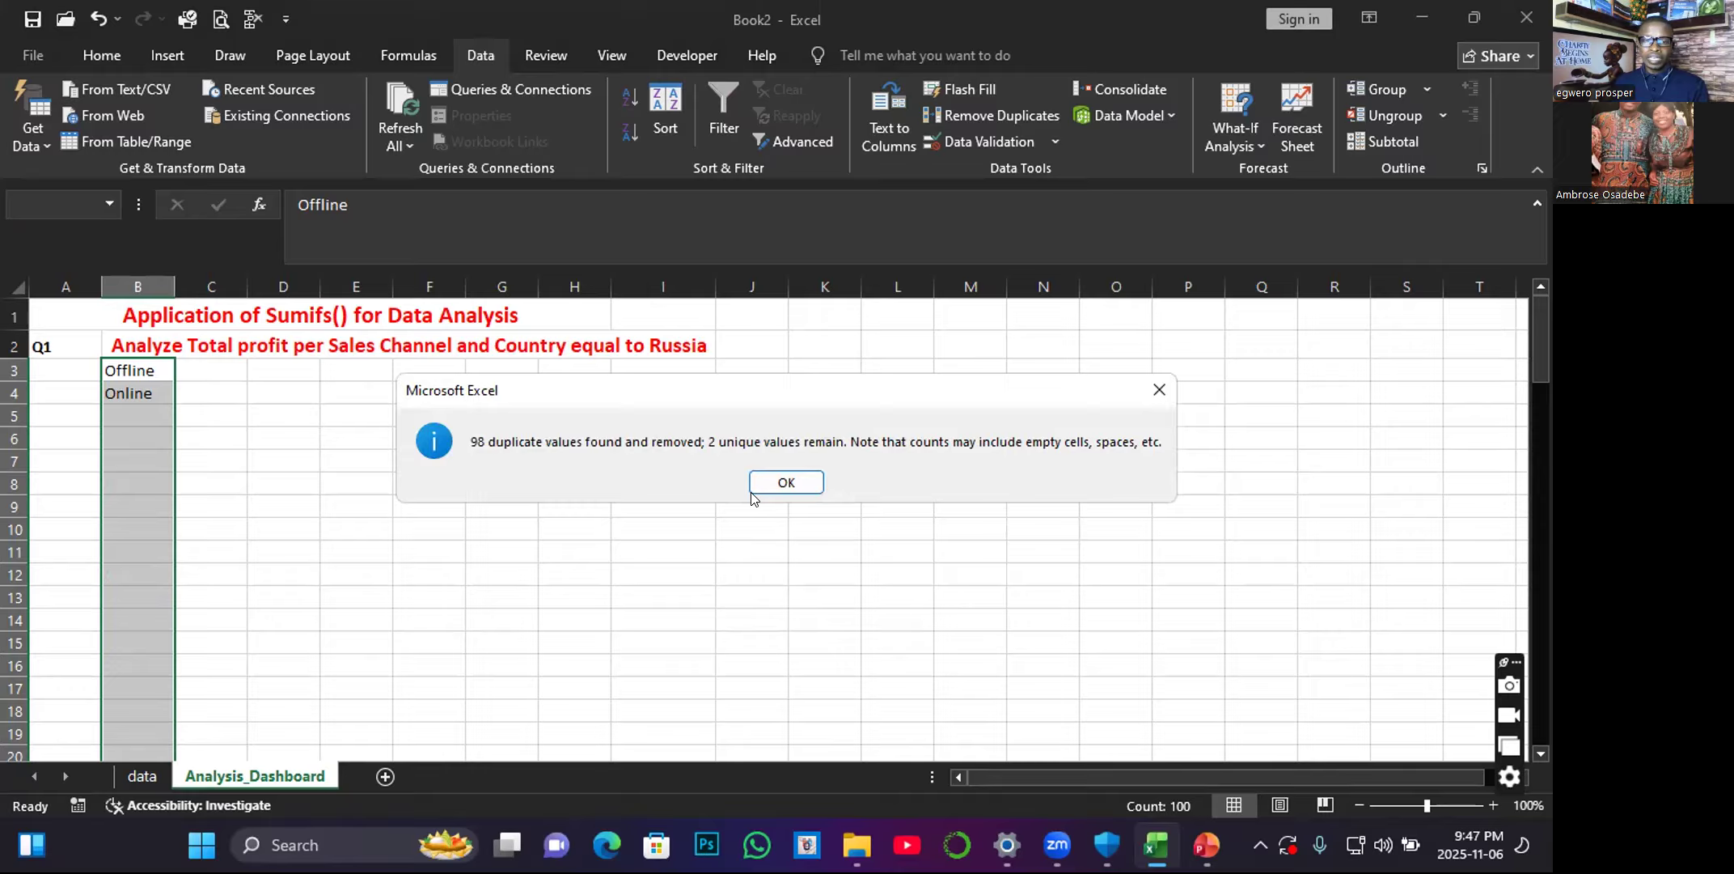
left_click(786, 486)
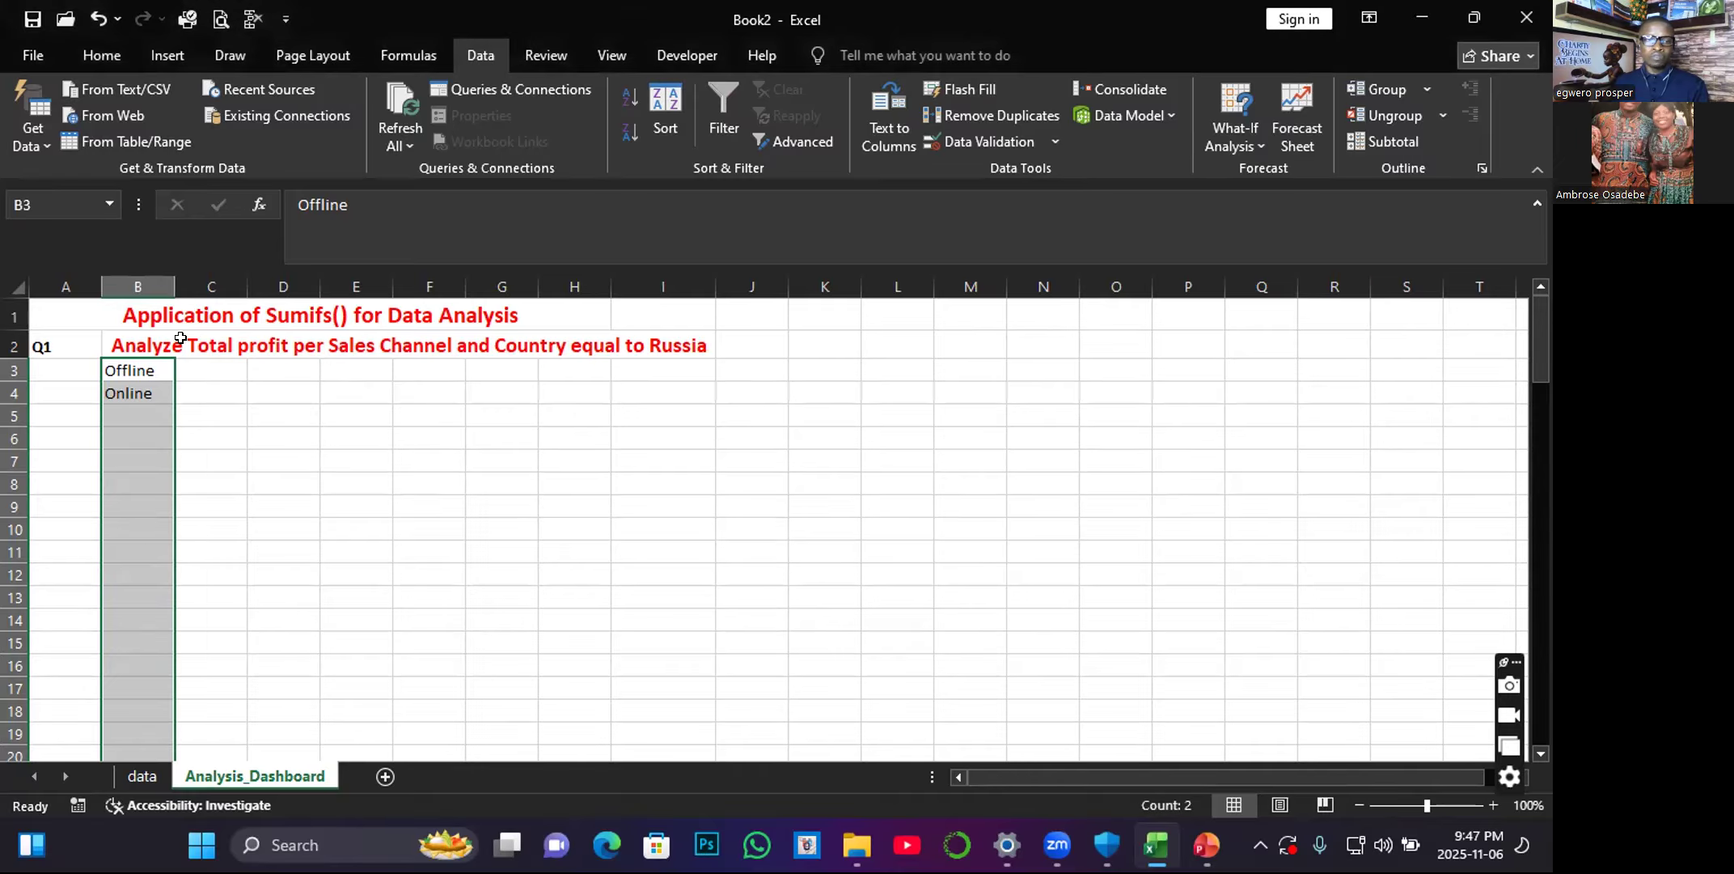
Move the Offline and Online entries down so the list starts in cell B6.
left_click(217, 380)
left_click(135, 368)
left_click_drag(135, 362, 164, 438)
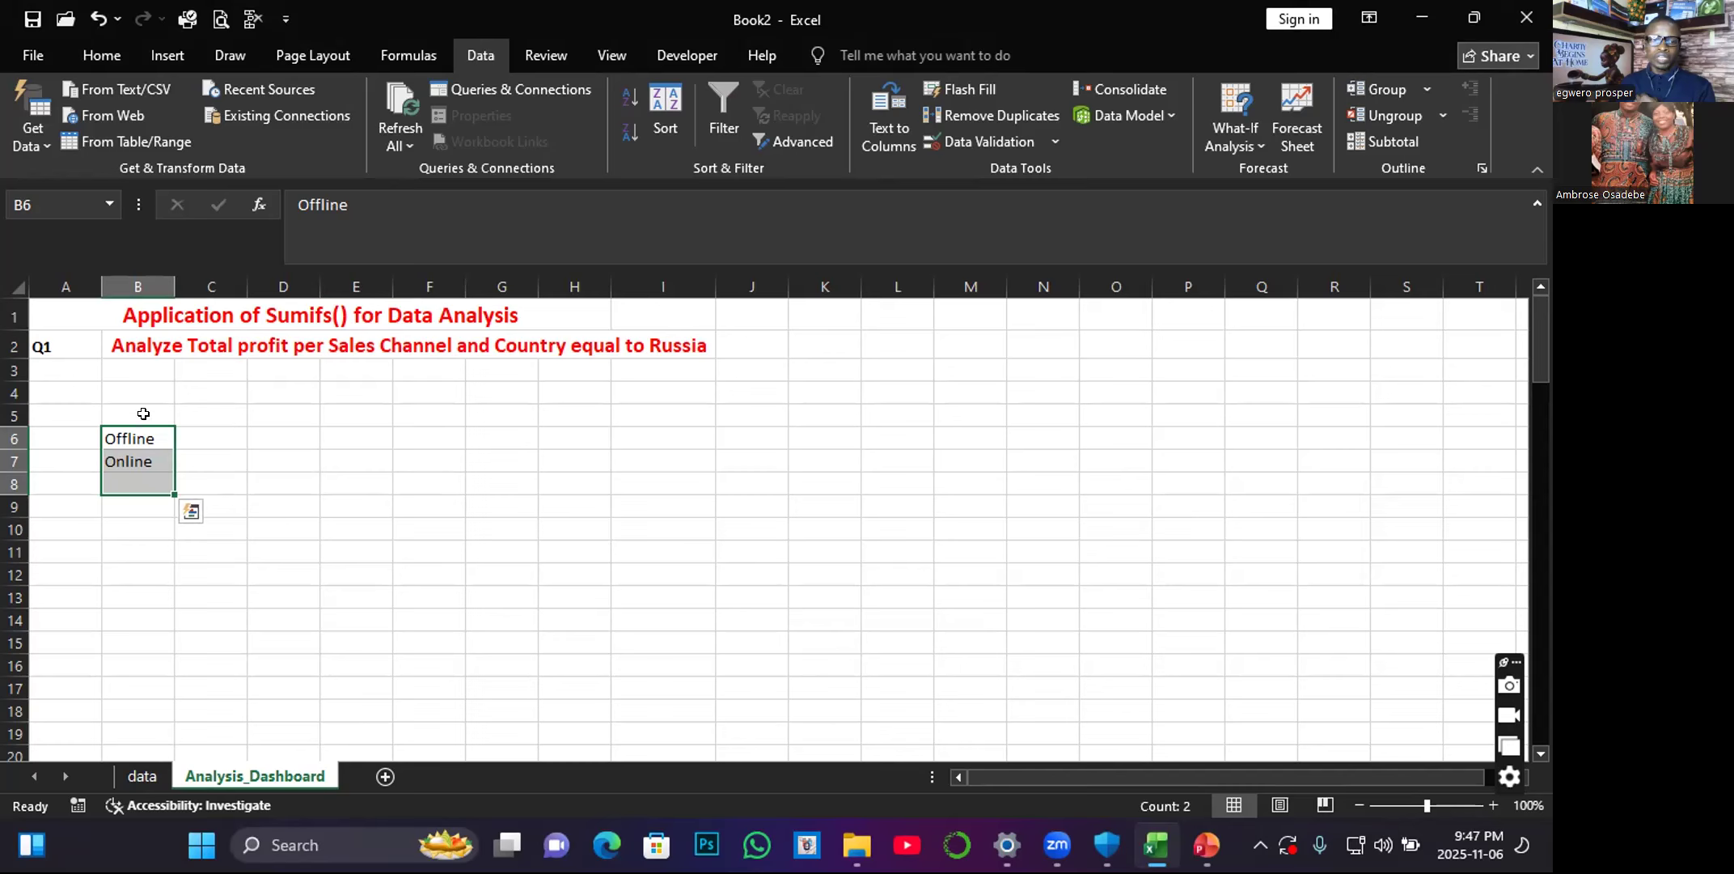
Enter the header "Sales Channels" in B5 and fit column B's width to its content.
left_click(142, 410)
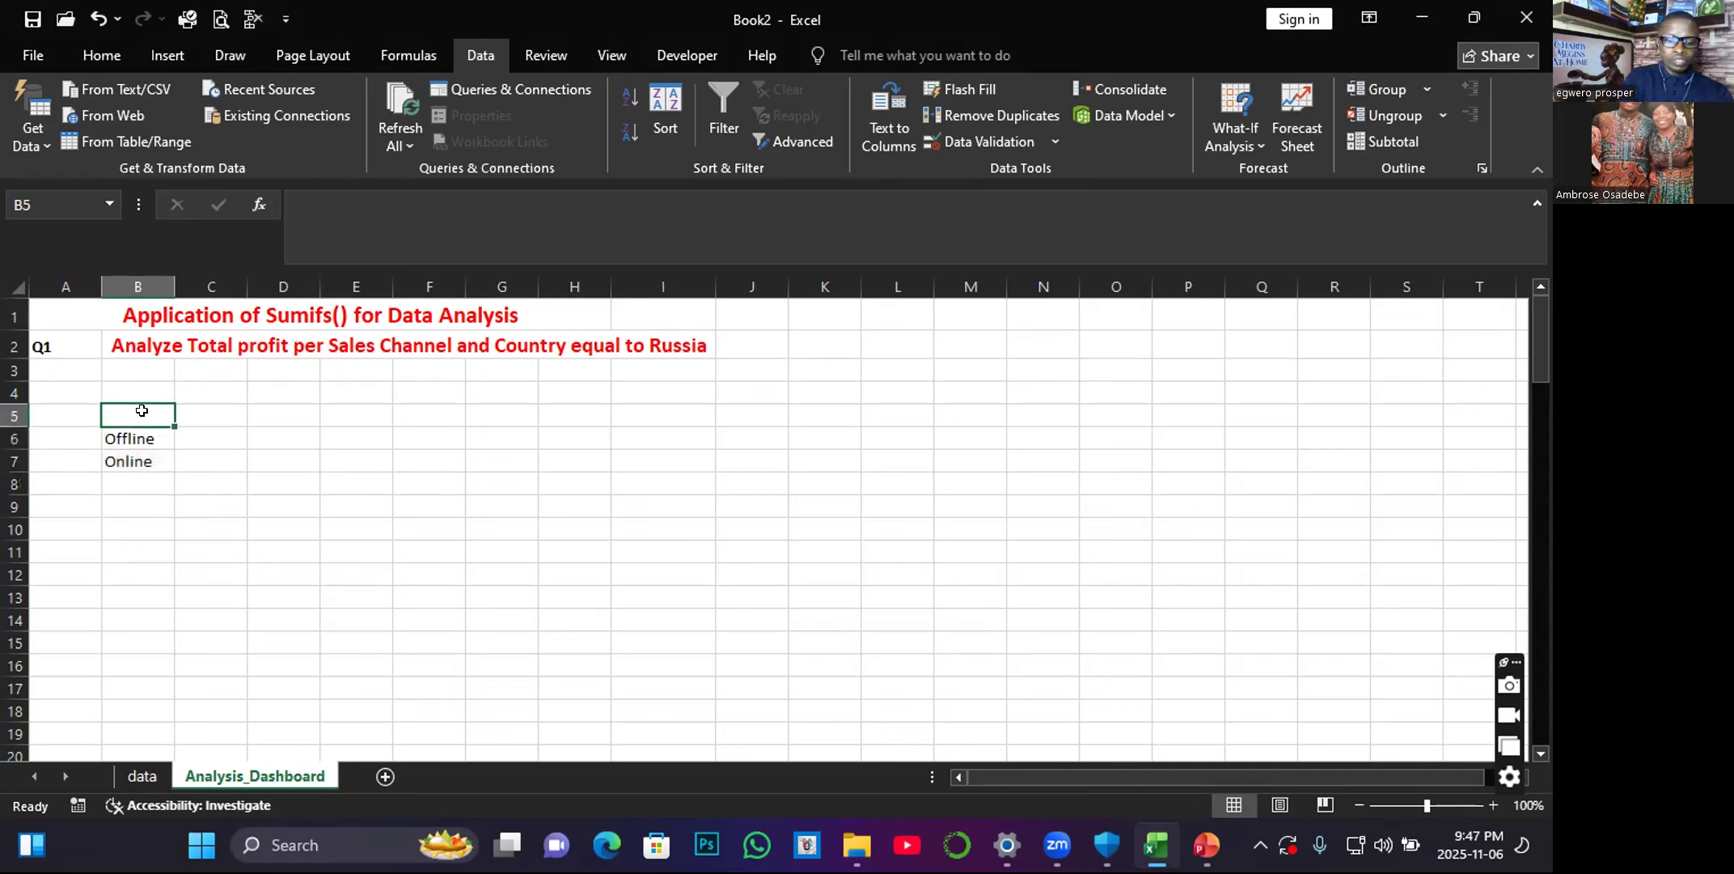
type("Sale")
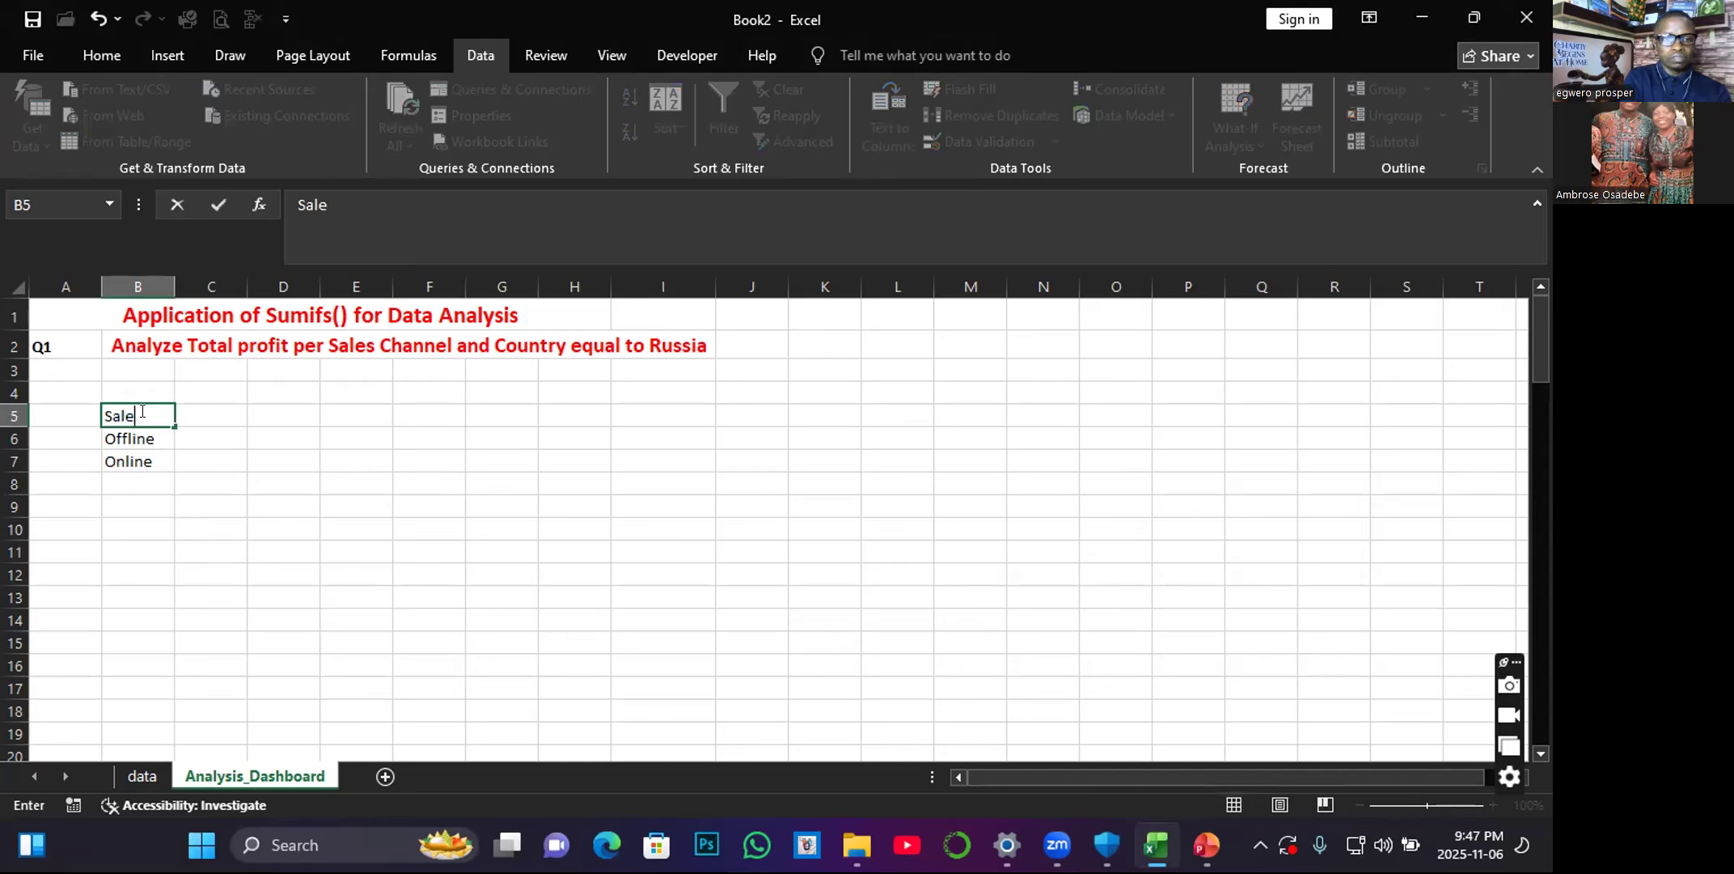
type("s Cha")
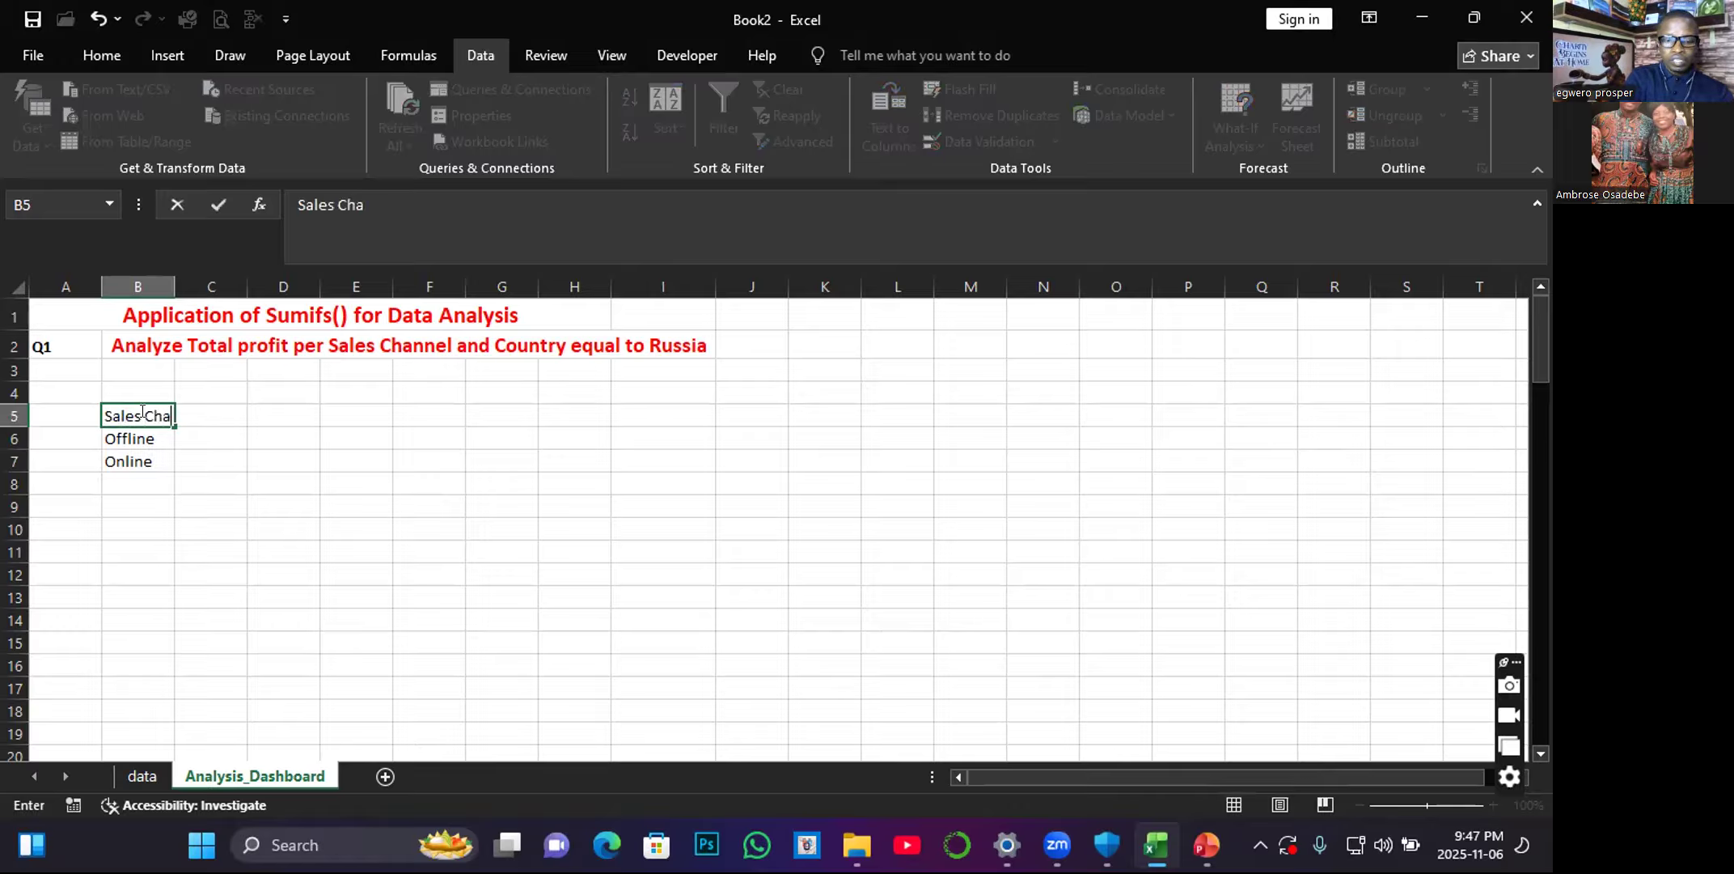
type("nnels")
double_click(173, 285)
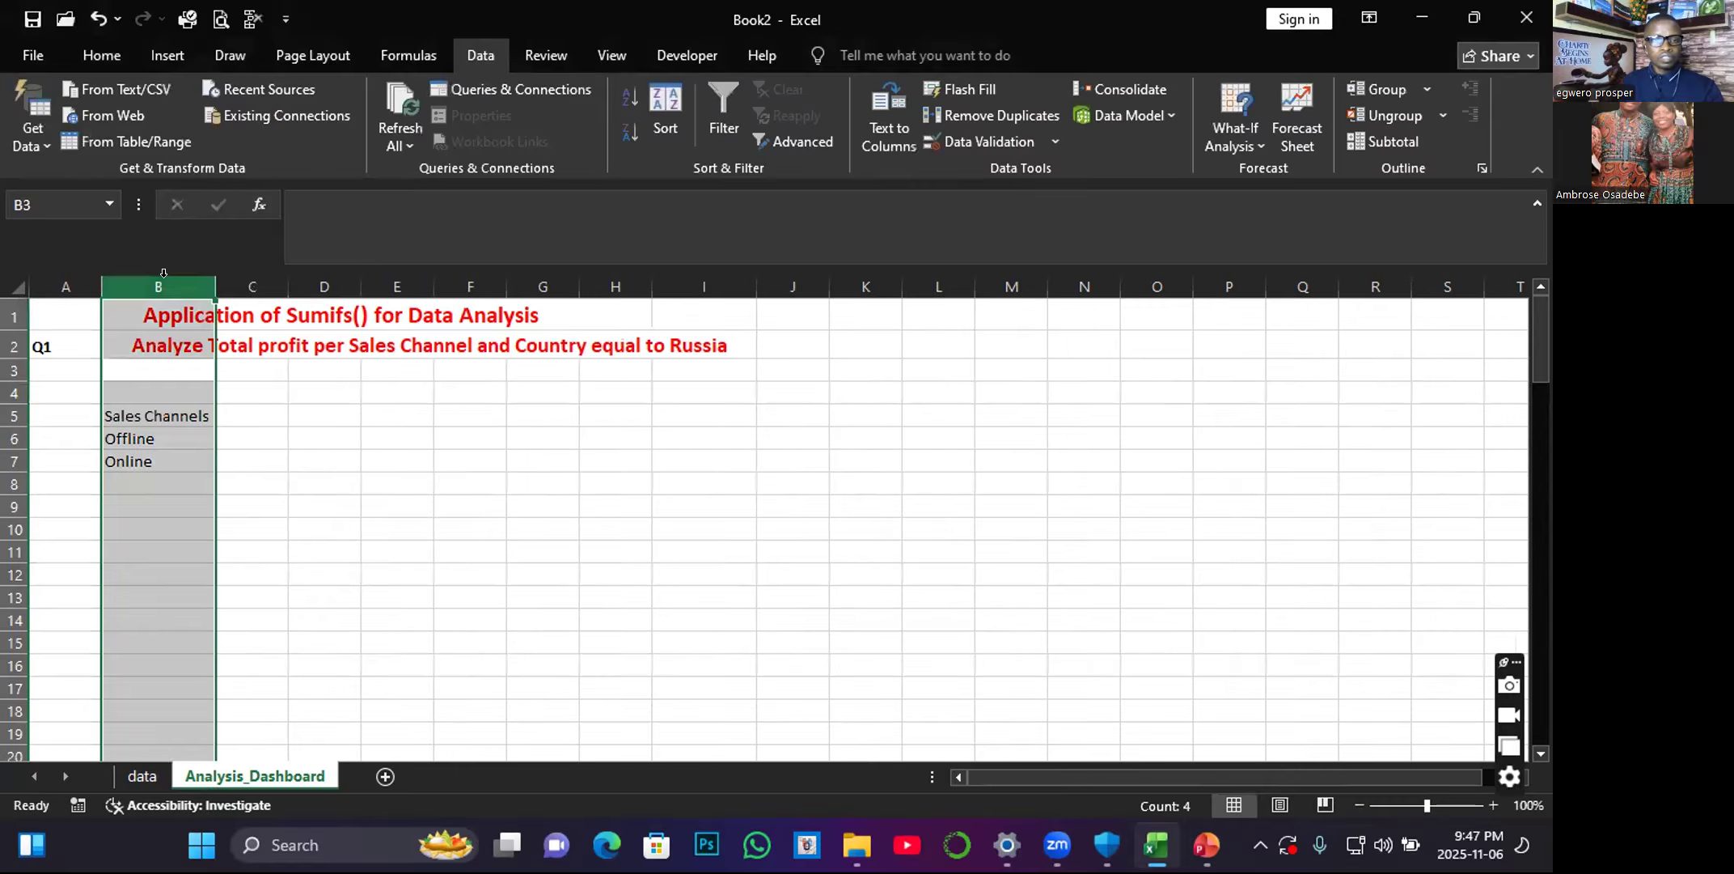
Enter the header "Total Profit" in C5 and fit column C's width to its content.
left_click(244, 411)
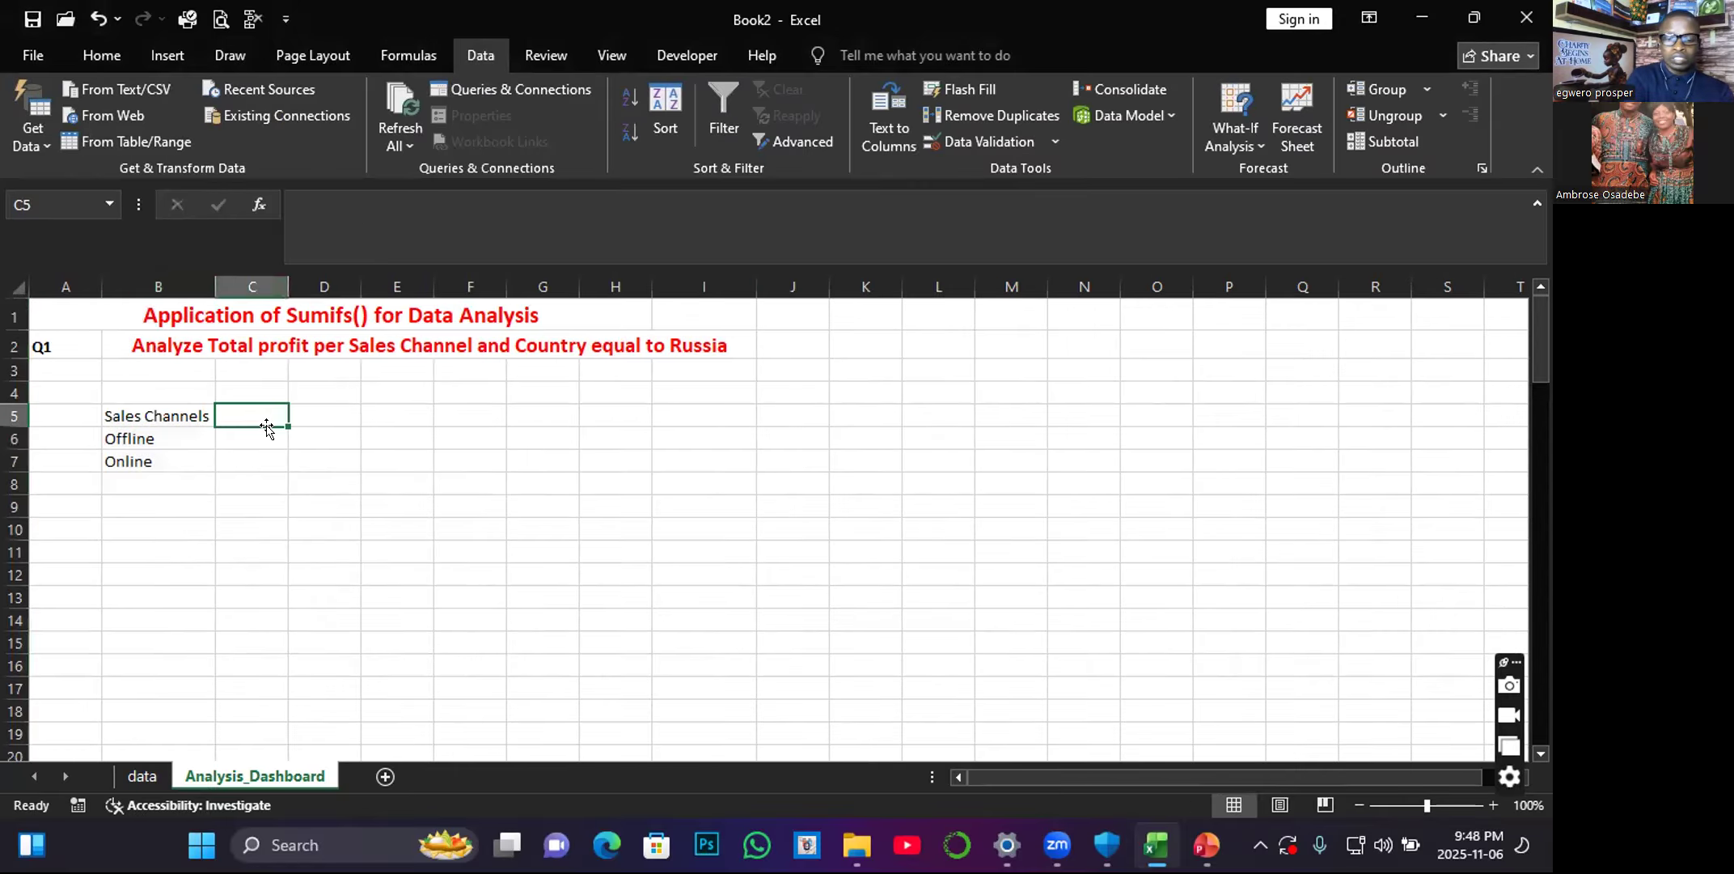
type("Tota")
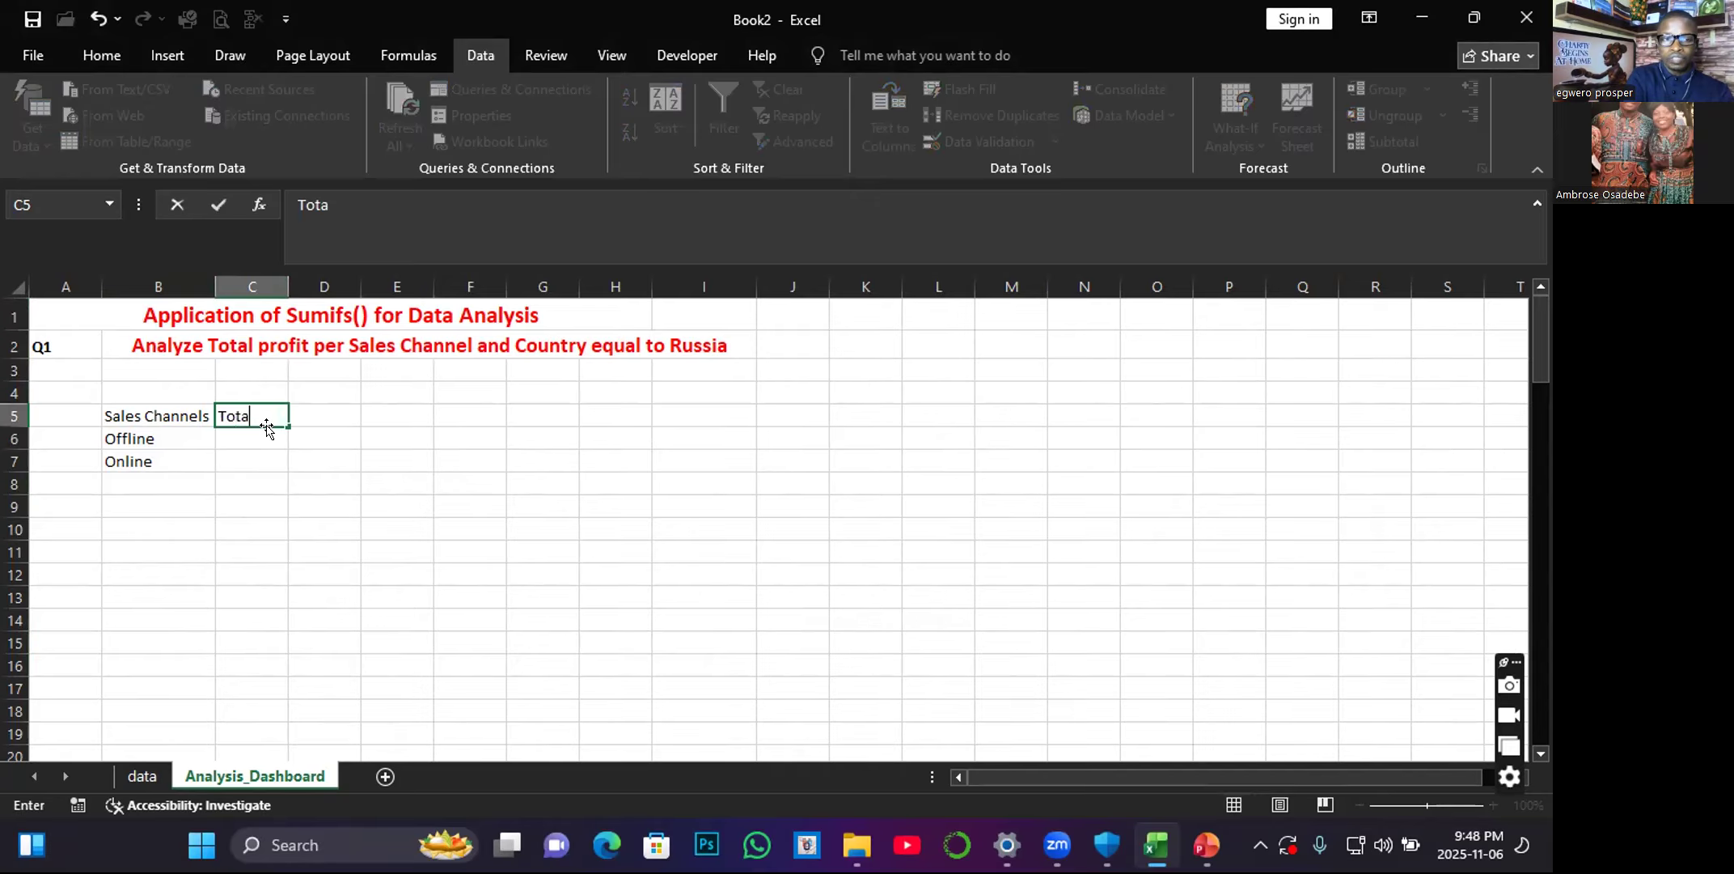
type("l Pfr")
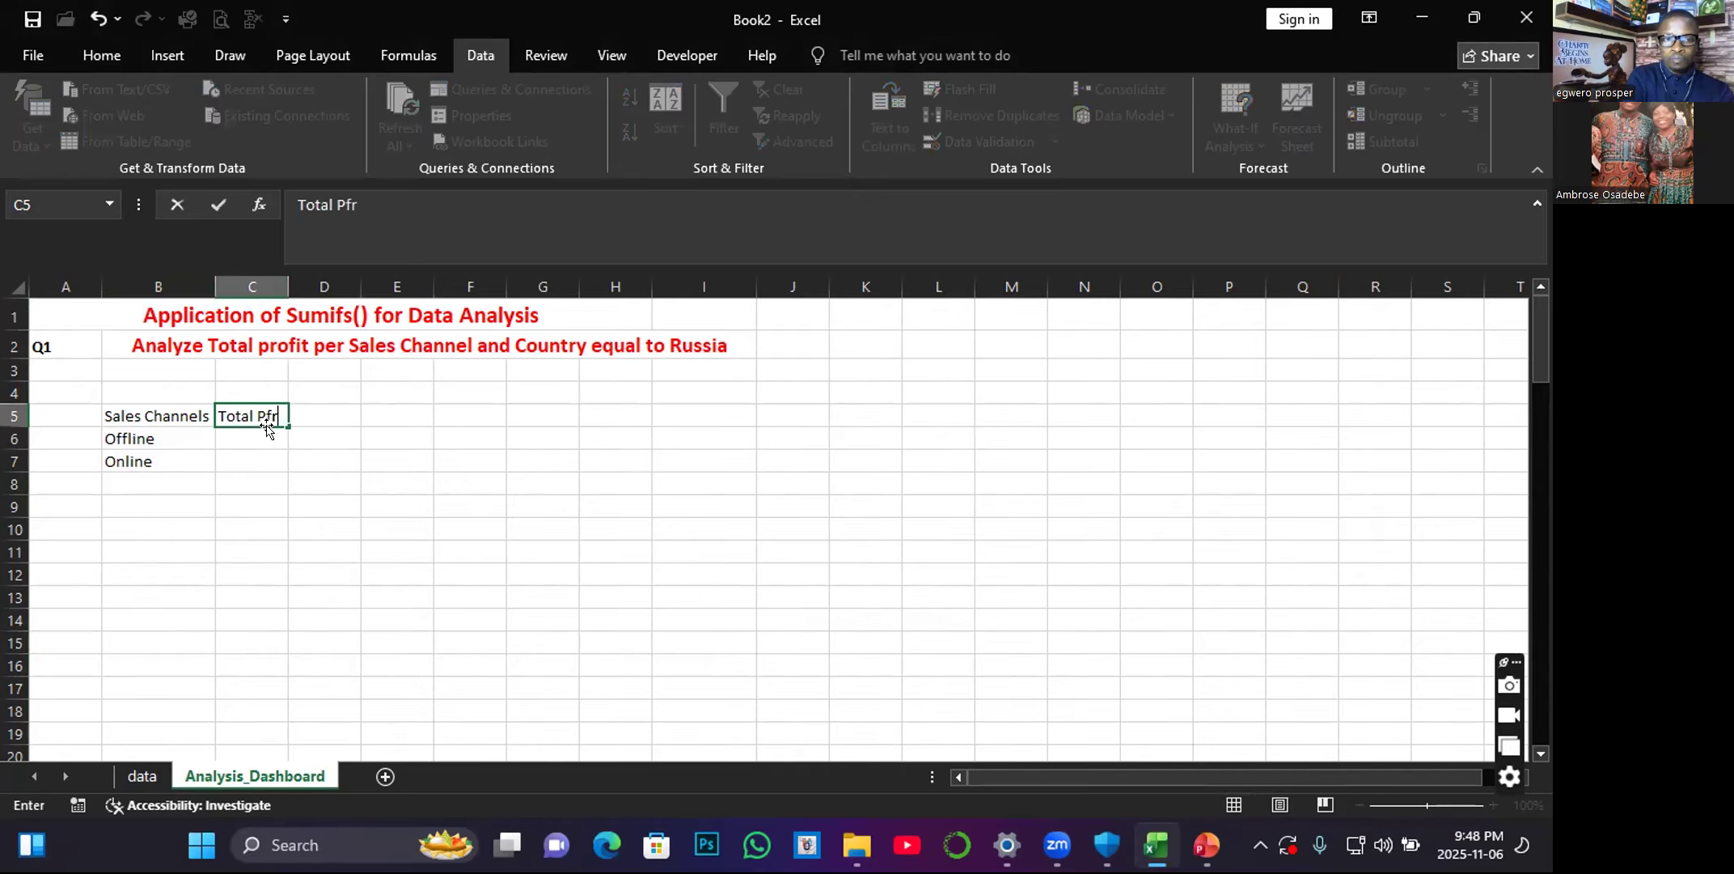
key("BackSpace")
key("BackSpace")
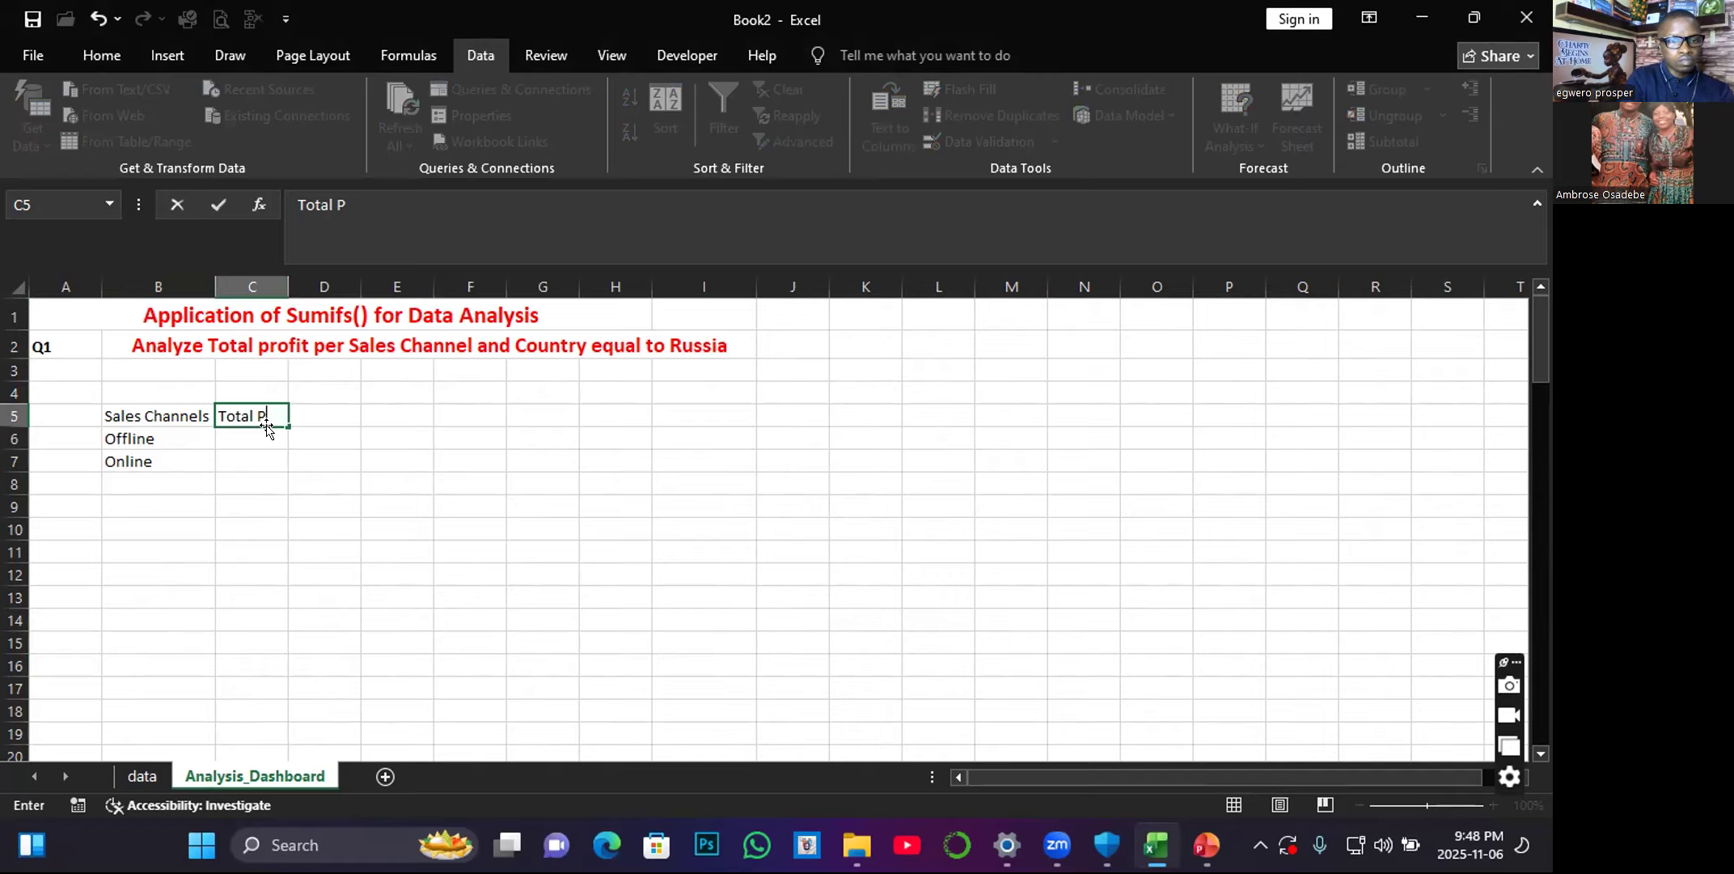
type("rofit")
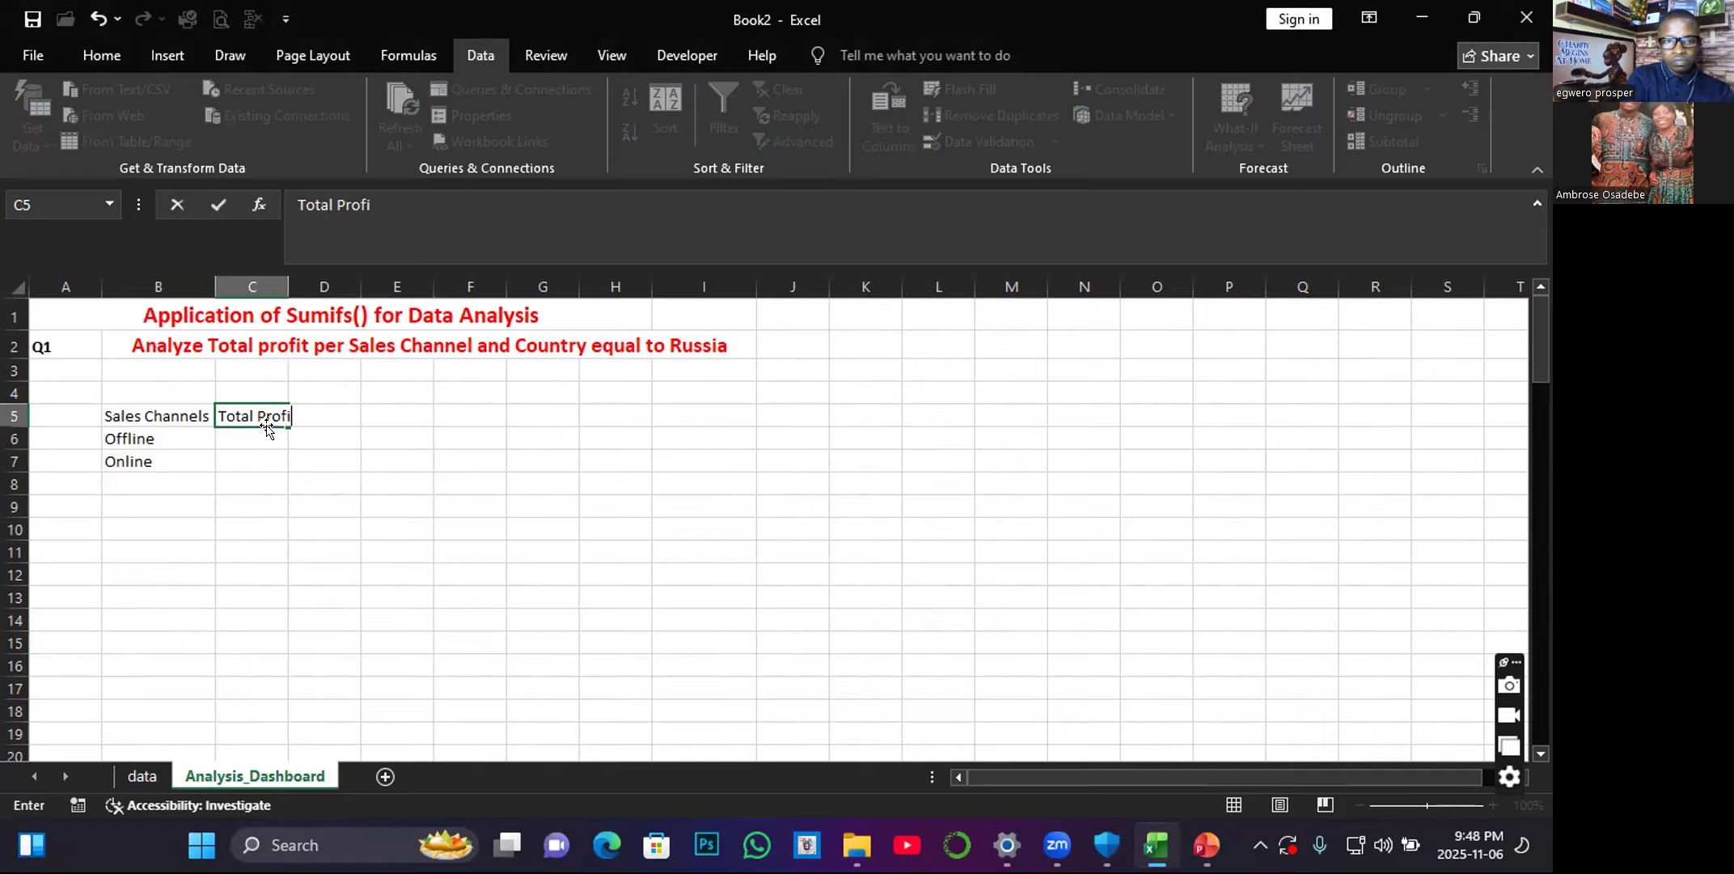
left_click(263, 455)
double_click(289, 287)
Format the header cells B5:C5 with bold white text on a dark grey fill.
left_click_drag(109, 414, 268, 415)
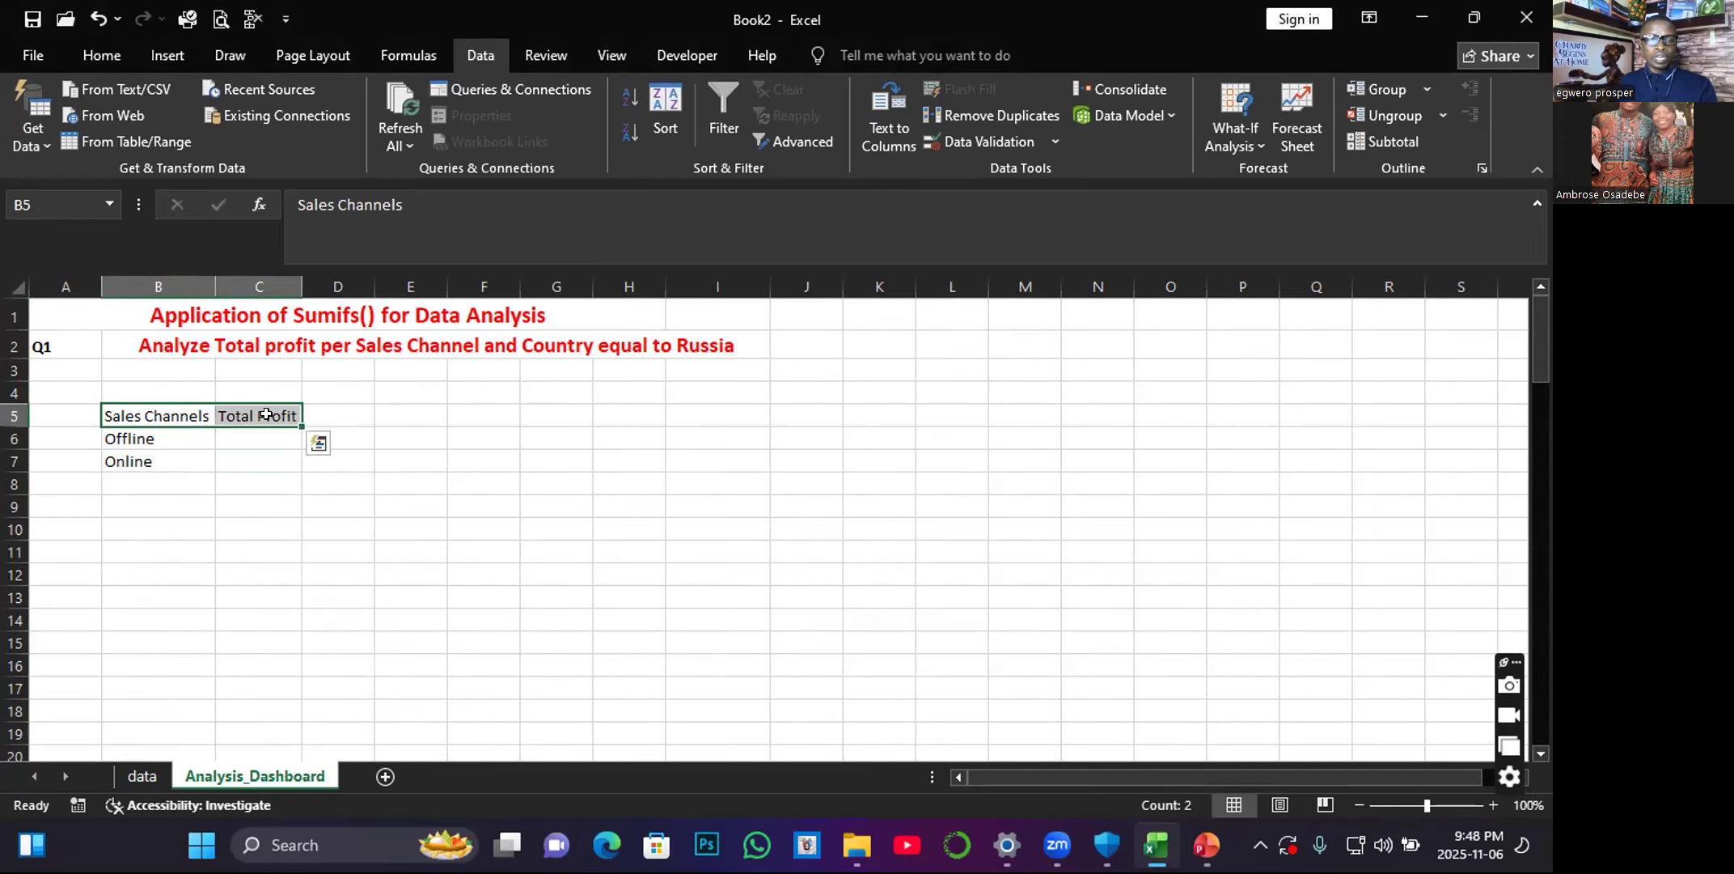
left_click(96, 61)
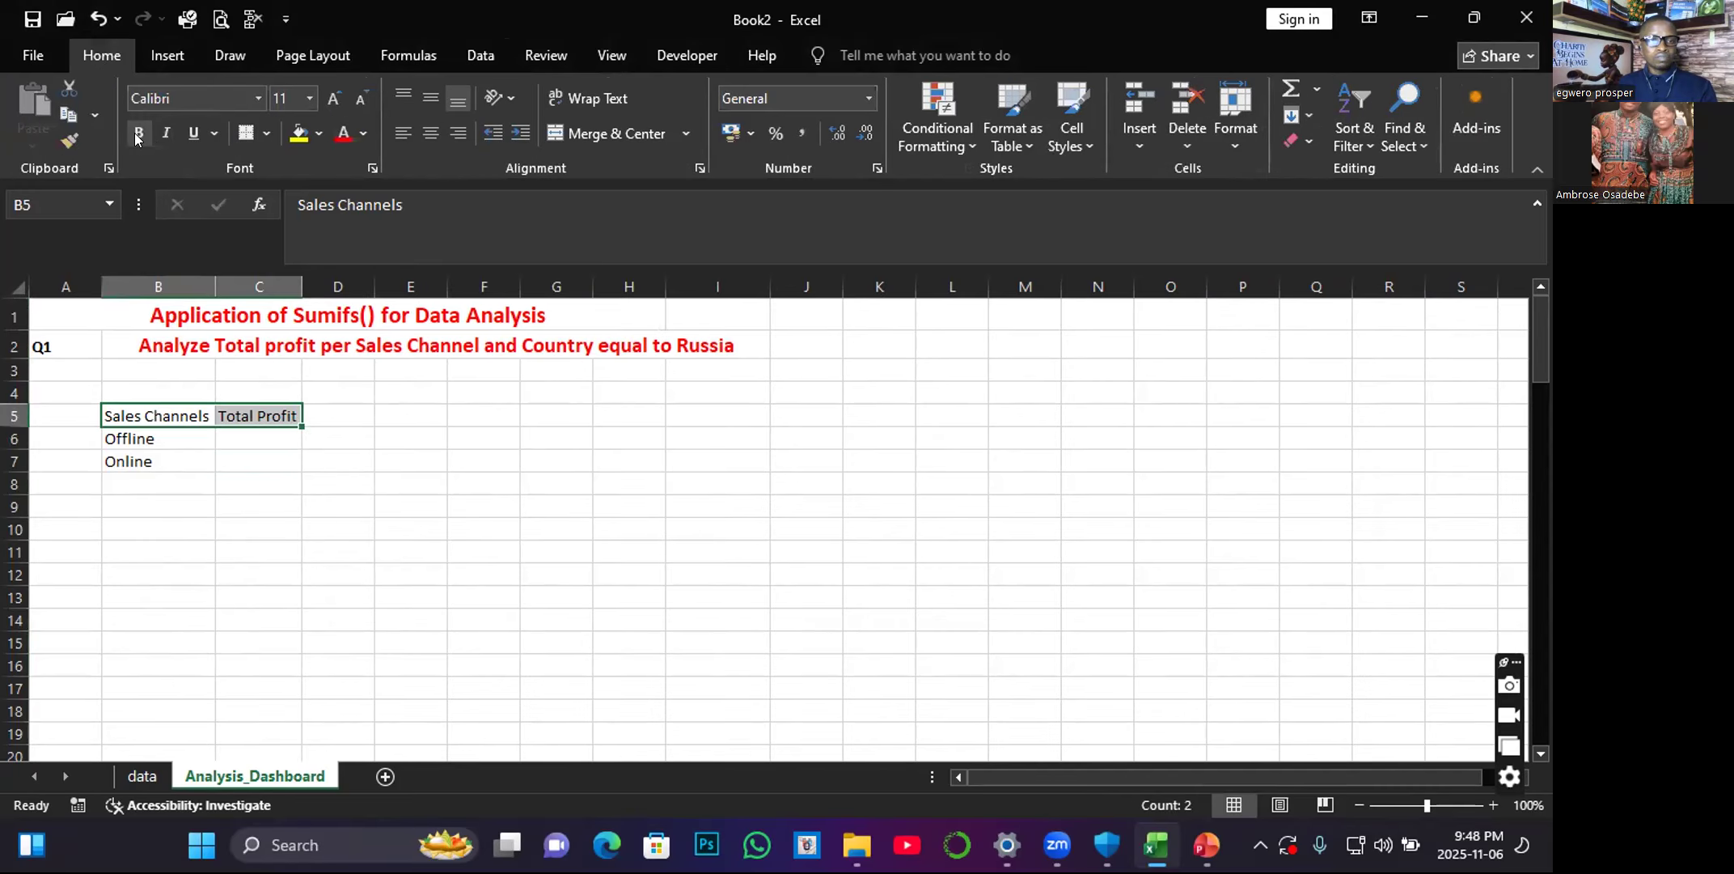
left_click(138, 132)
left_click(319, 136)
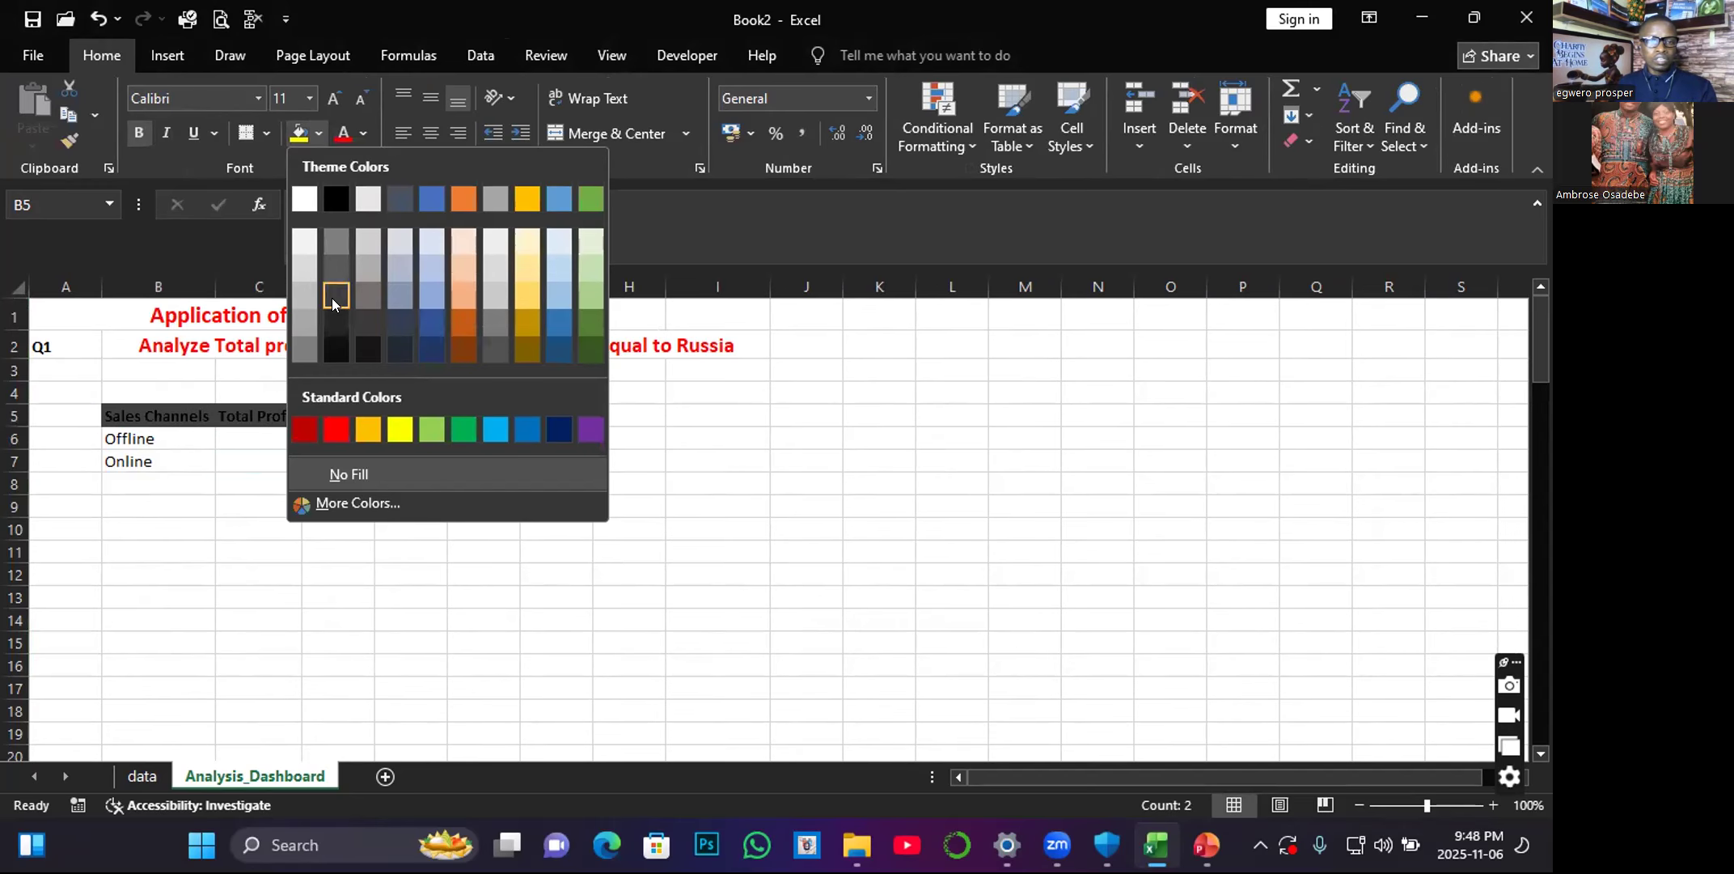
left_click(333, 298)
left_click(358, 136)
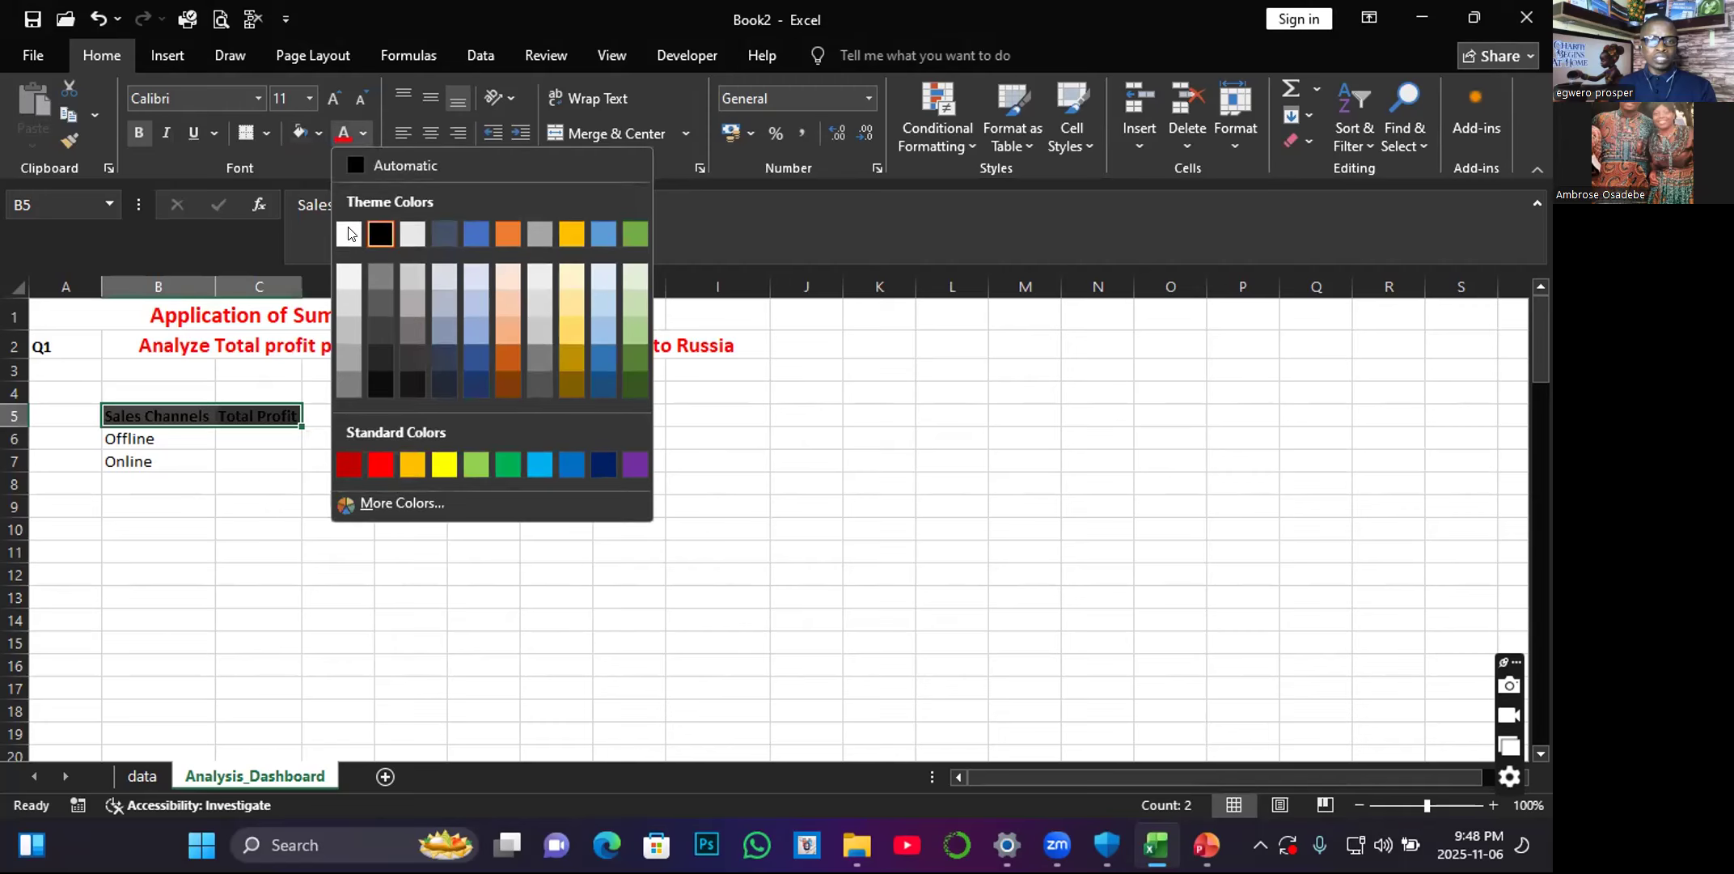
left_click(348, 233)
left_click(240, 496)
Start a SUMIFS formula in C6 with the data sheet's Total Profit column N:N as the sum range.
left_click(238, 441)
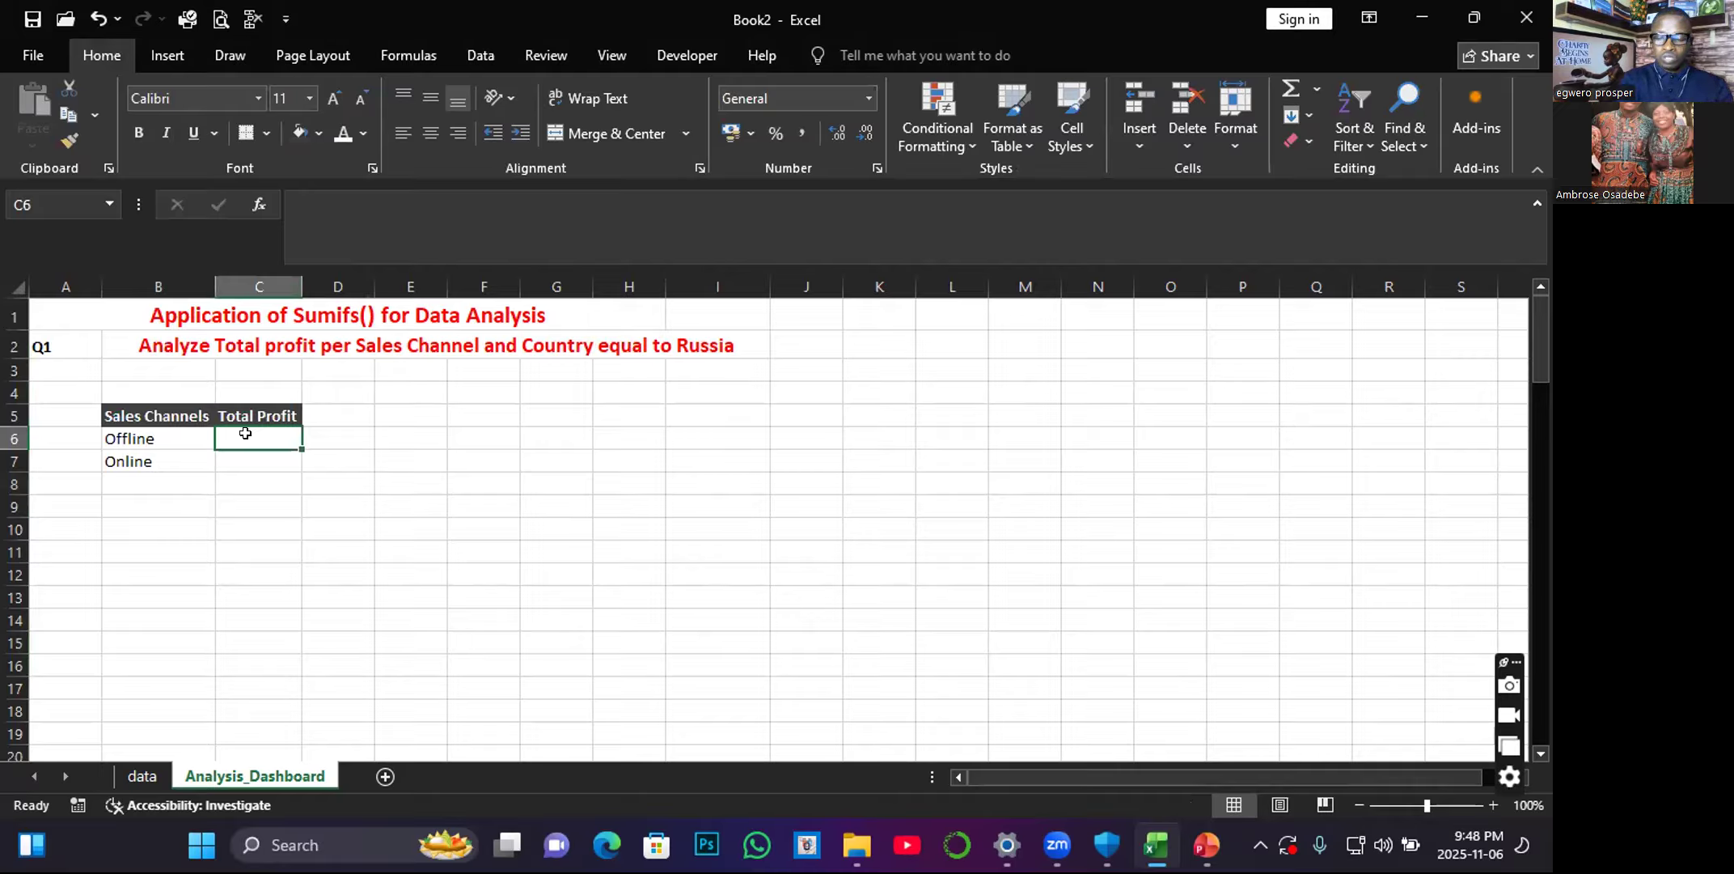
type("=")
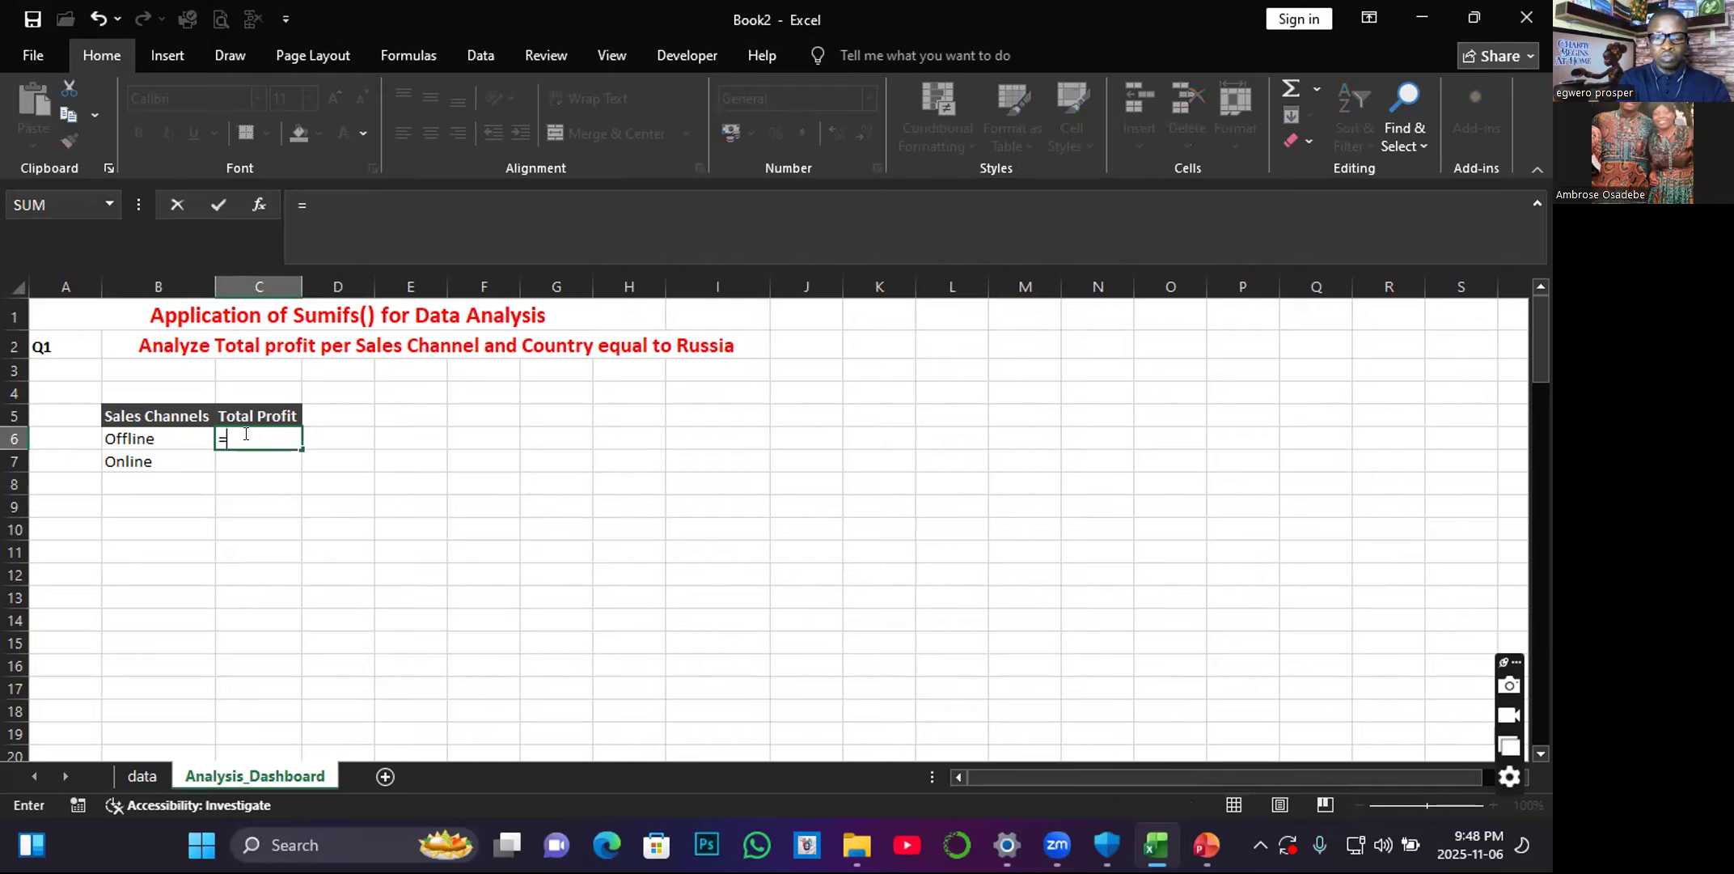
type("sum")
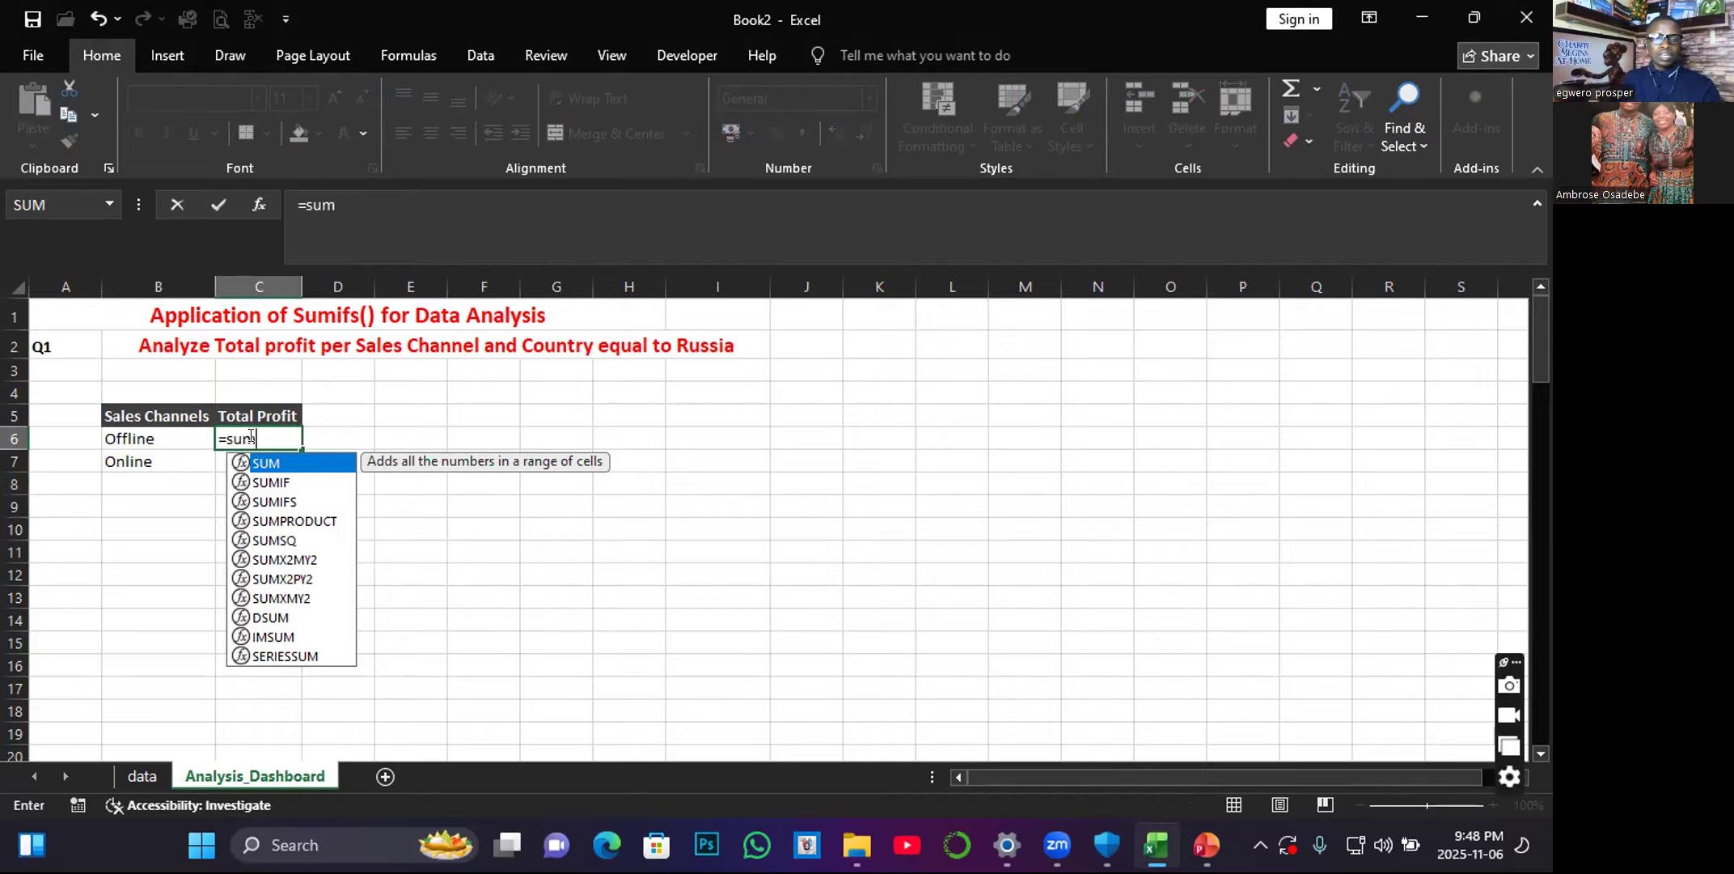
double_click(271, 496)
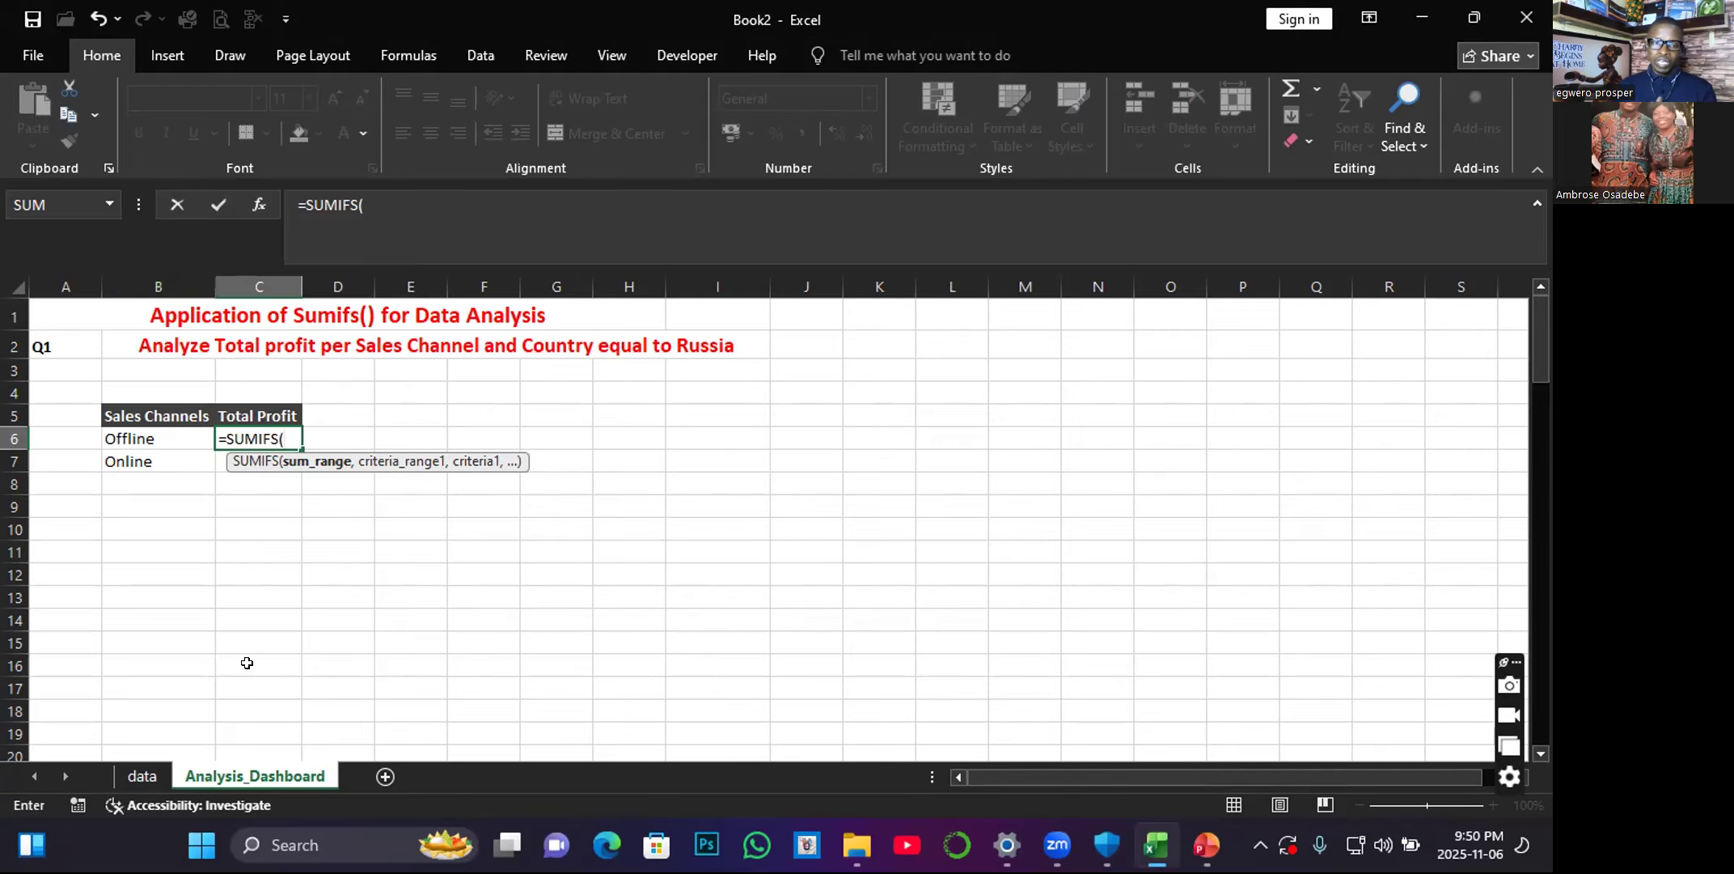
left_click(143, 778)
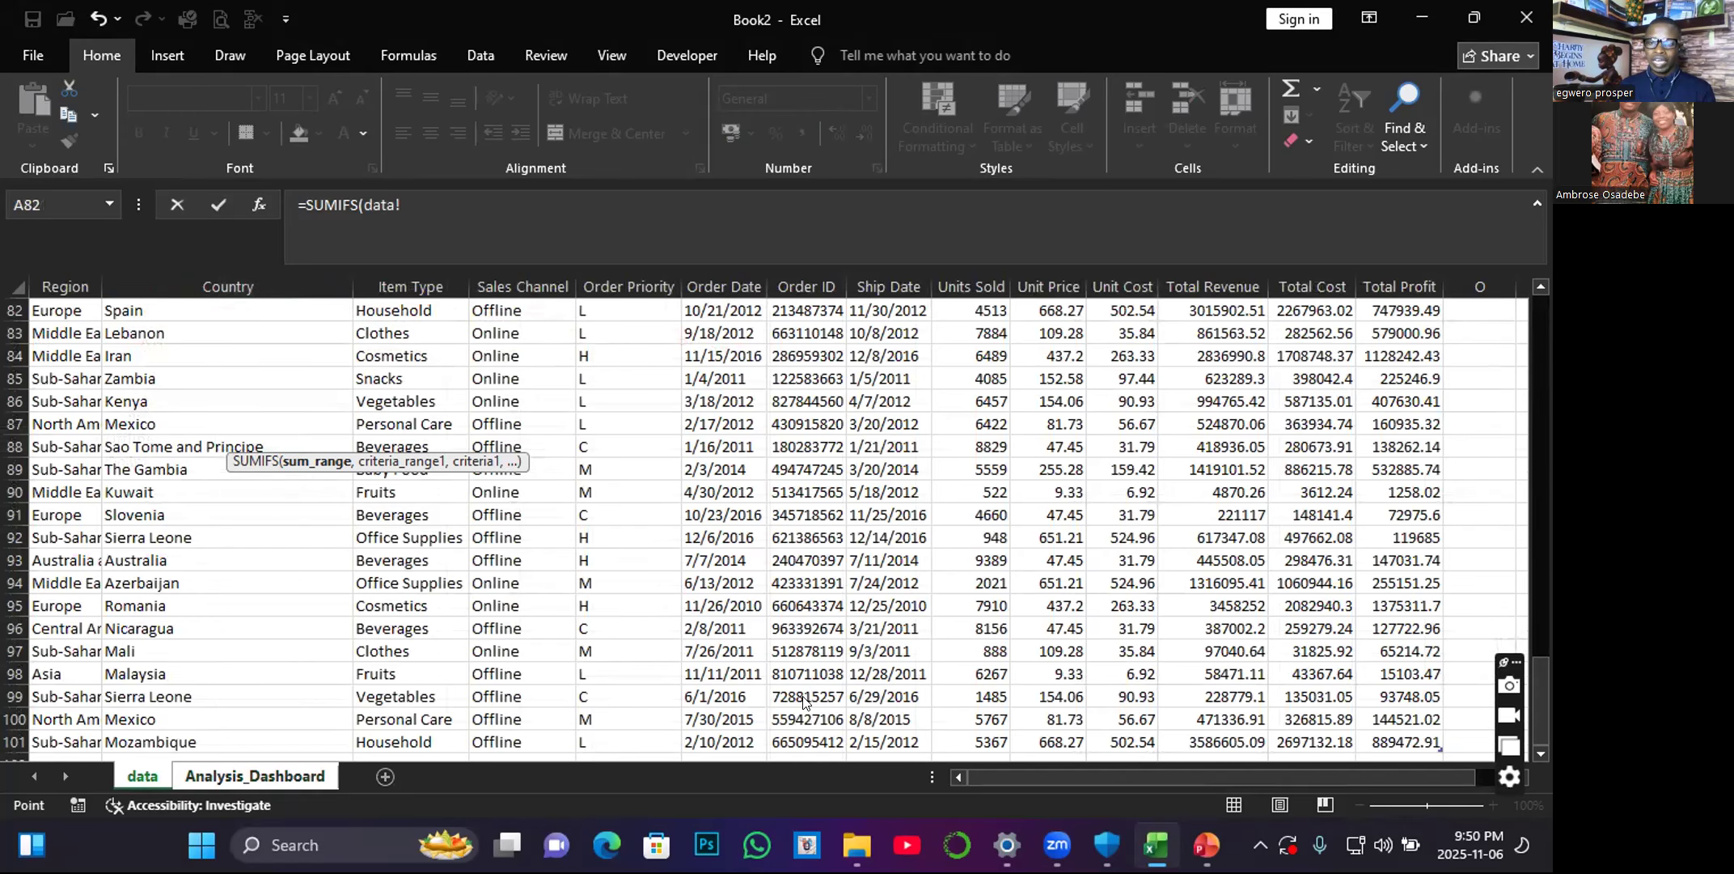
left_click_drag(1539, 678, 1445, 332)
left_click(1394, 275)
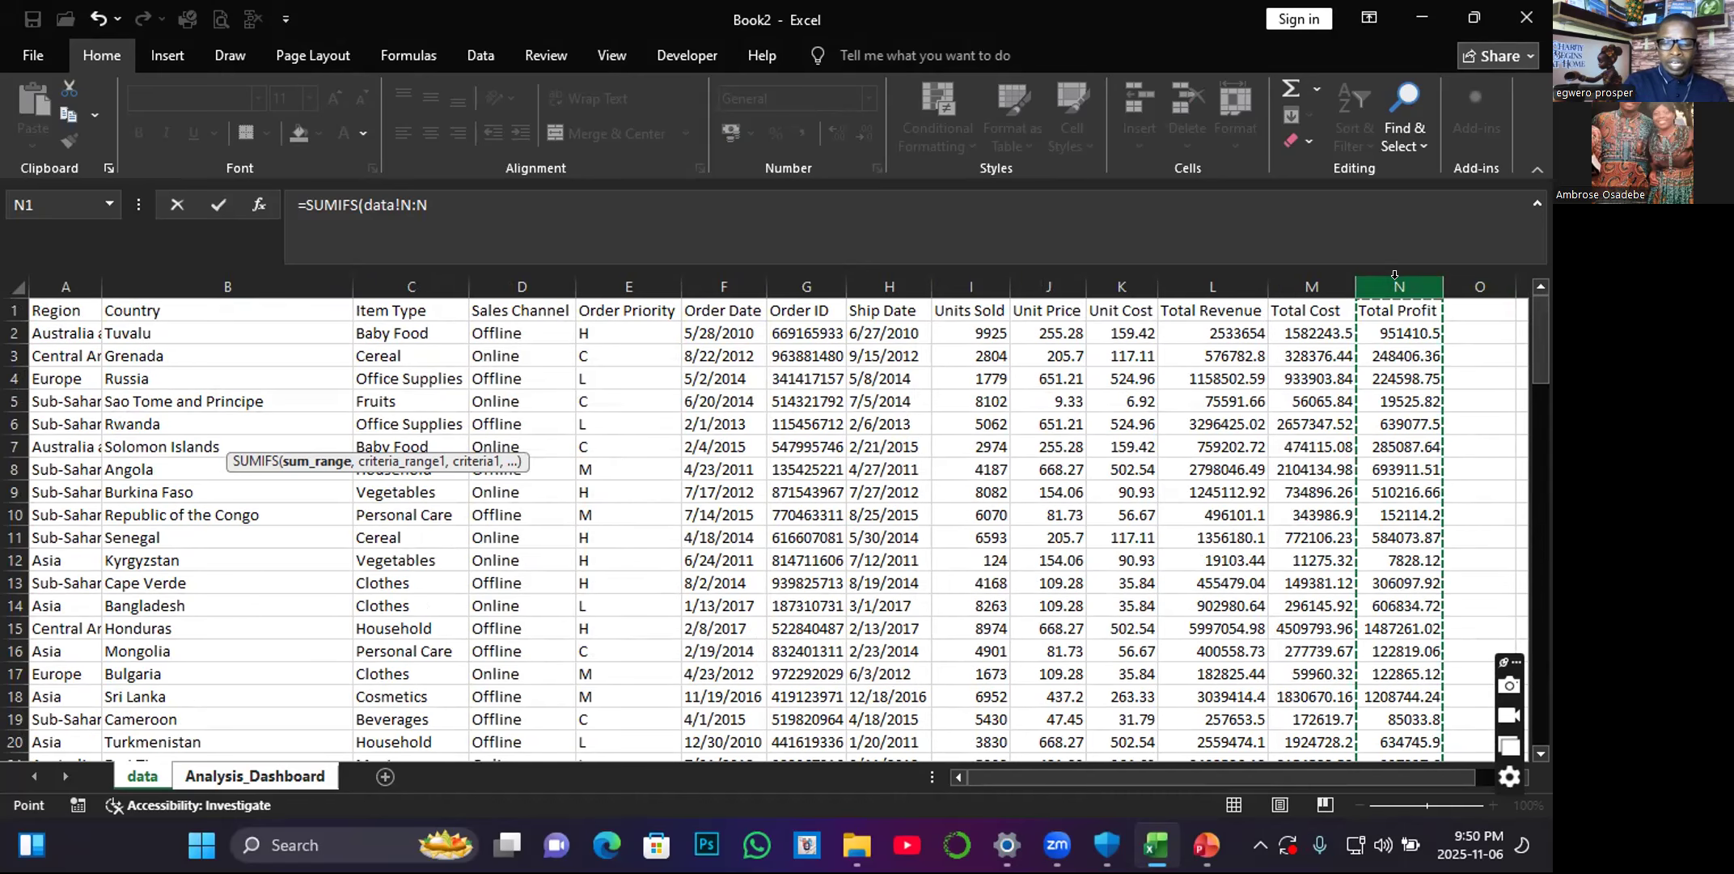
type(",")
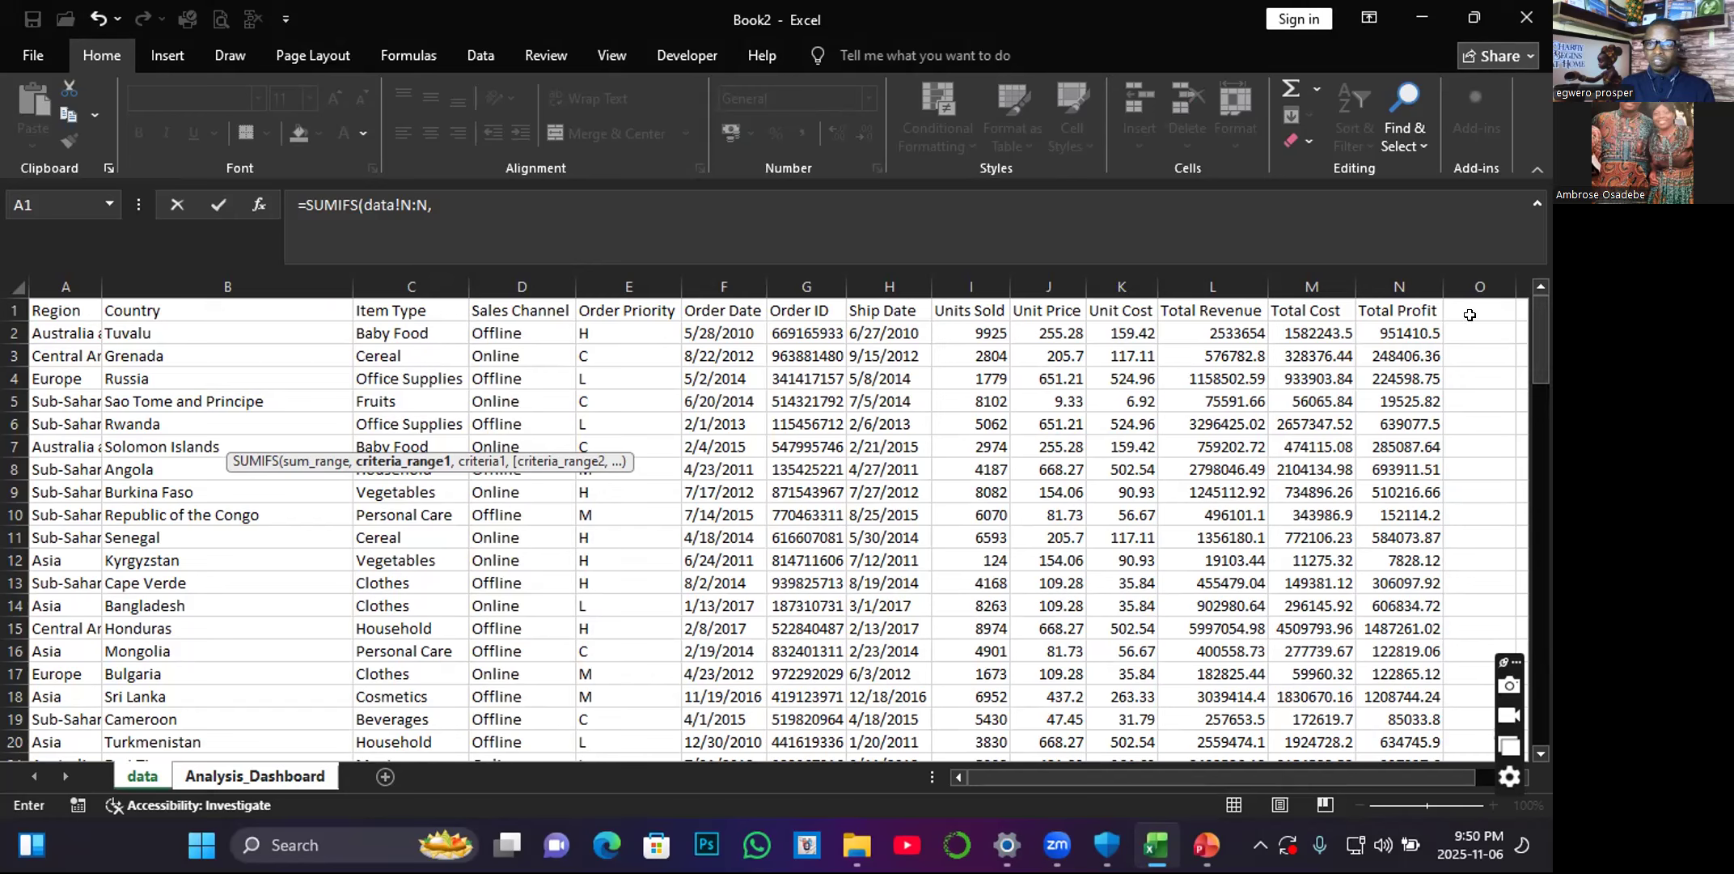
Add the first SUMIFS condition: data sheet Sales Channel column D:D as criteria range and Analysis_Dashboard cell B6 as criterion.
left_click(520, 279)
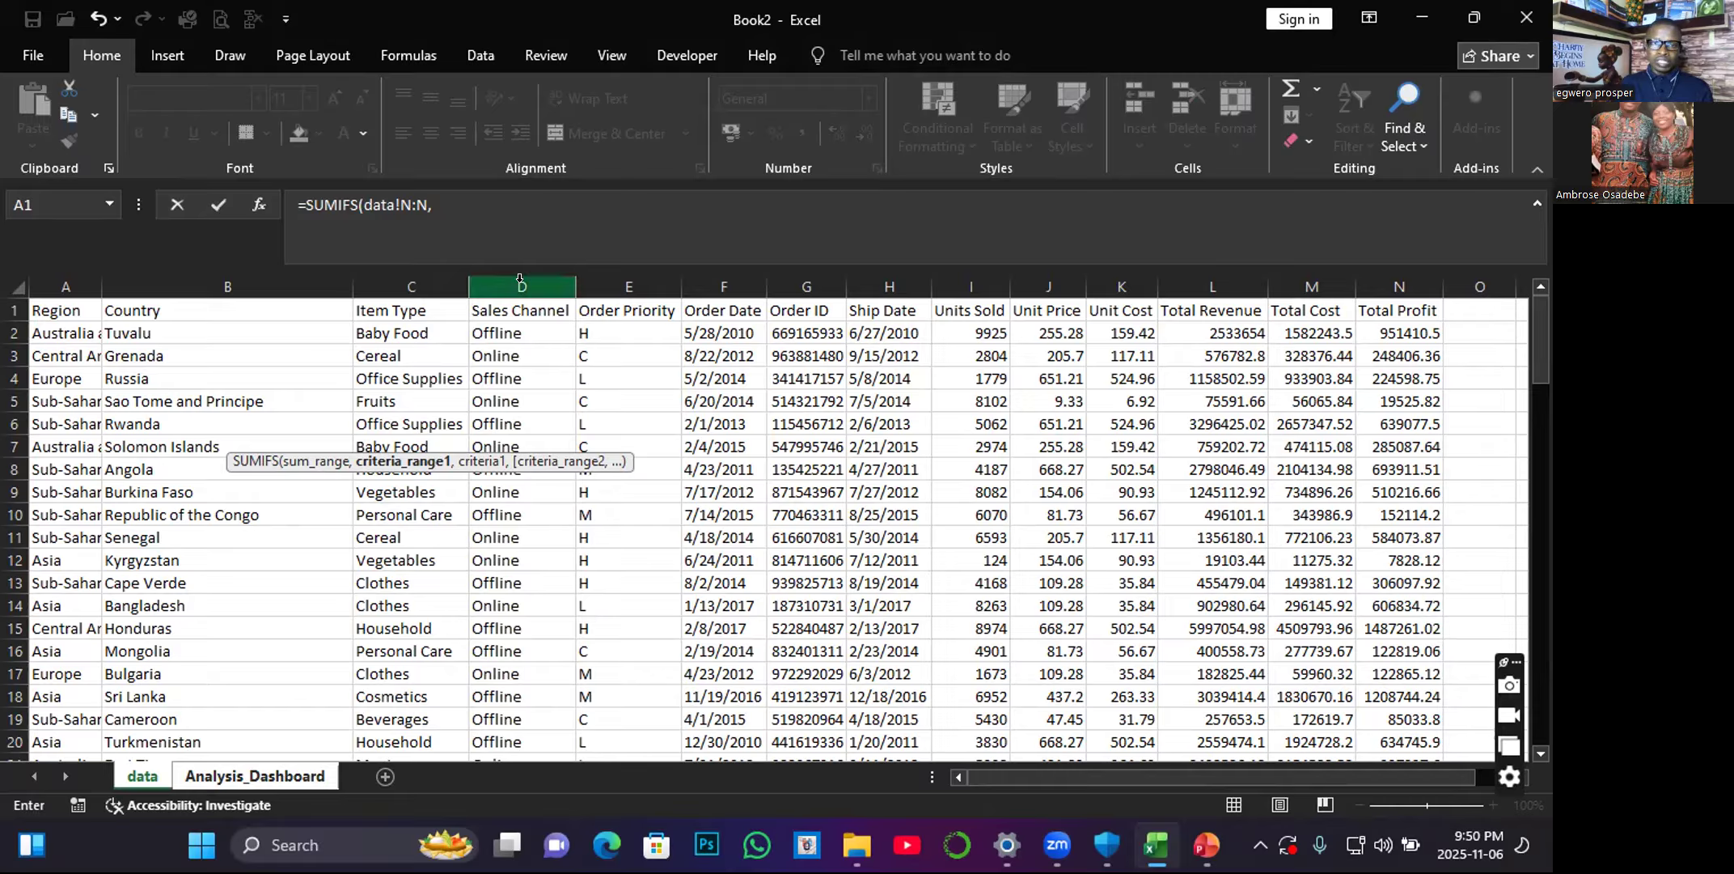
left_click(519, 279)
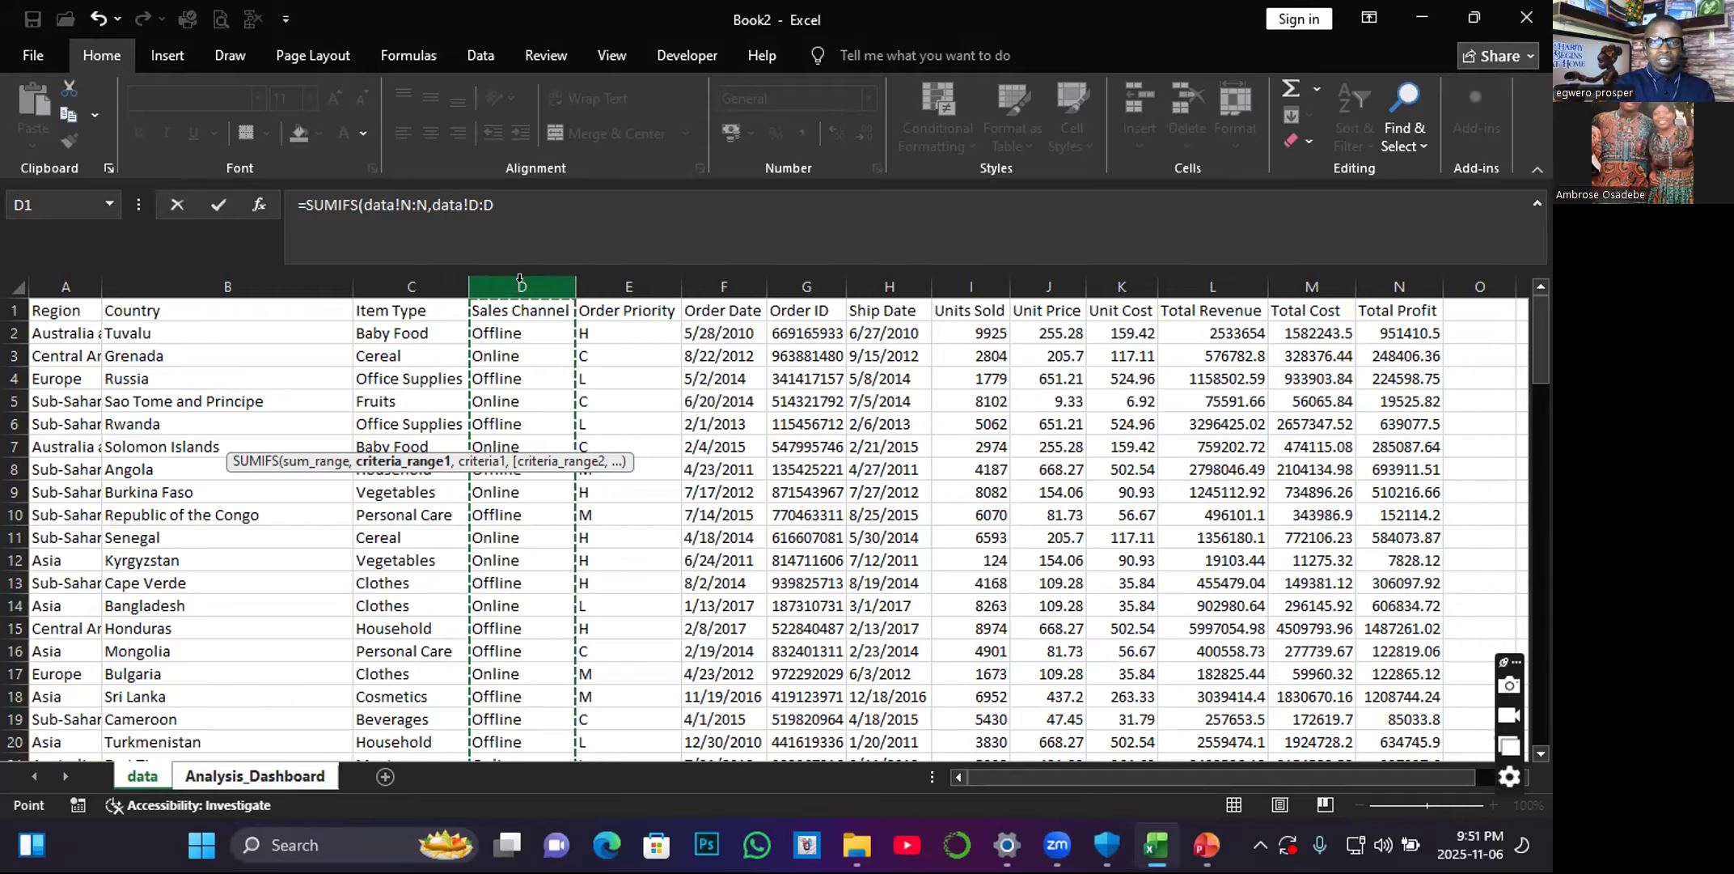
type(",")
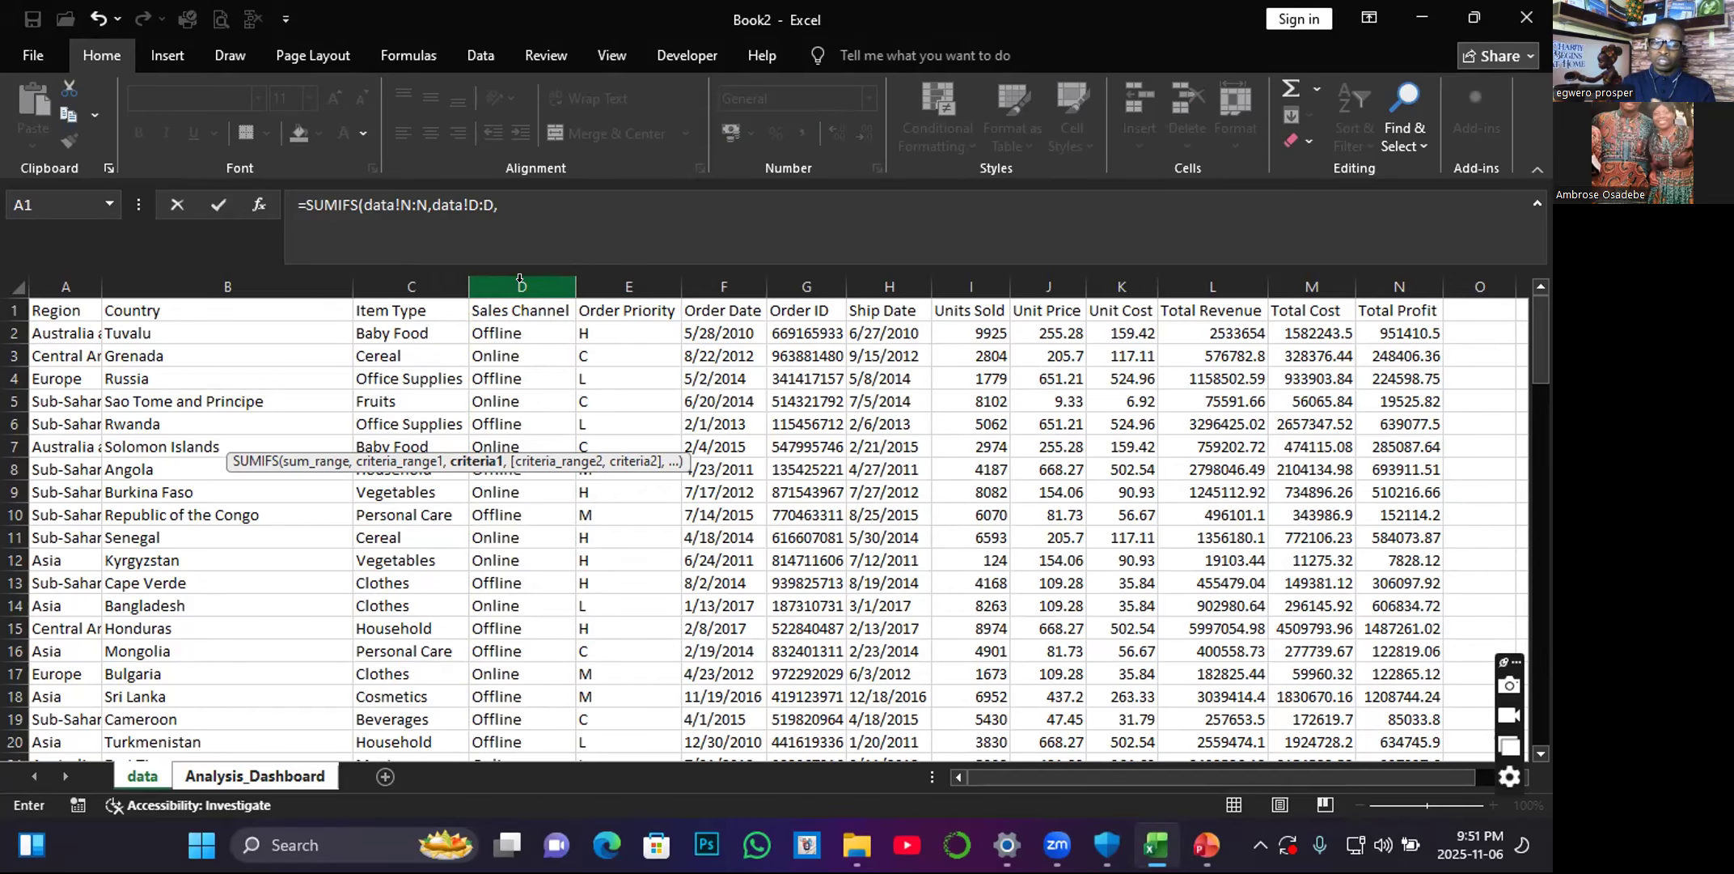
left_click(275, 778)
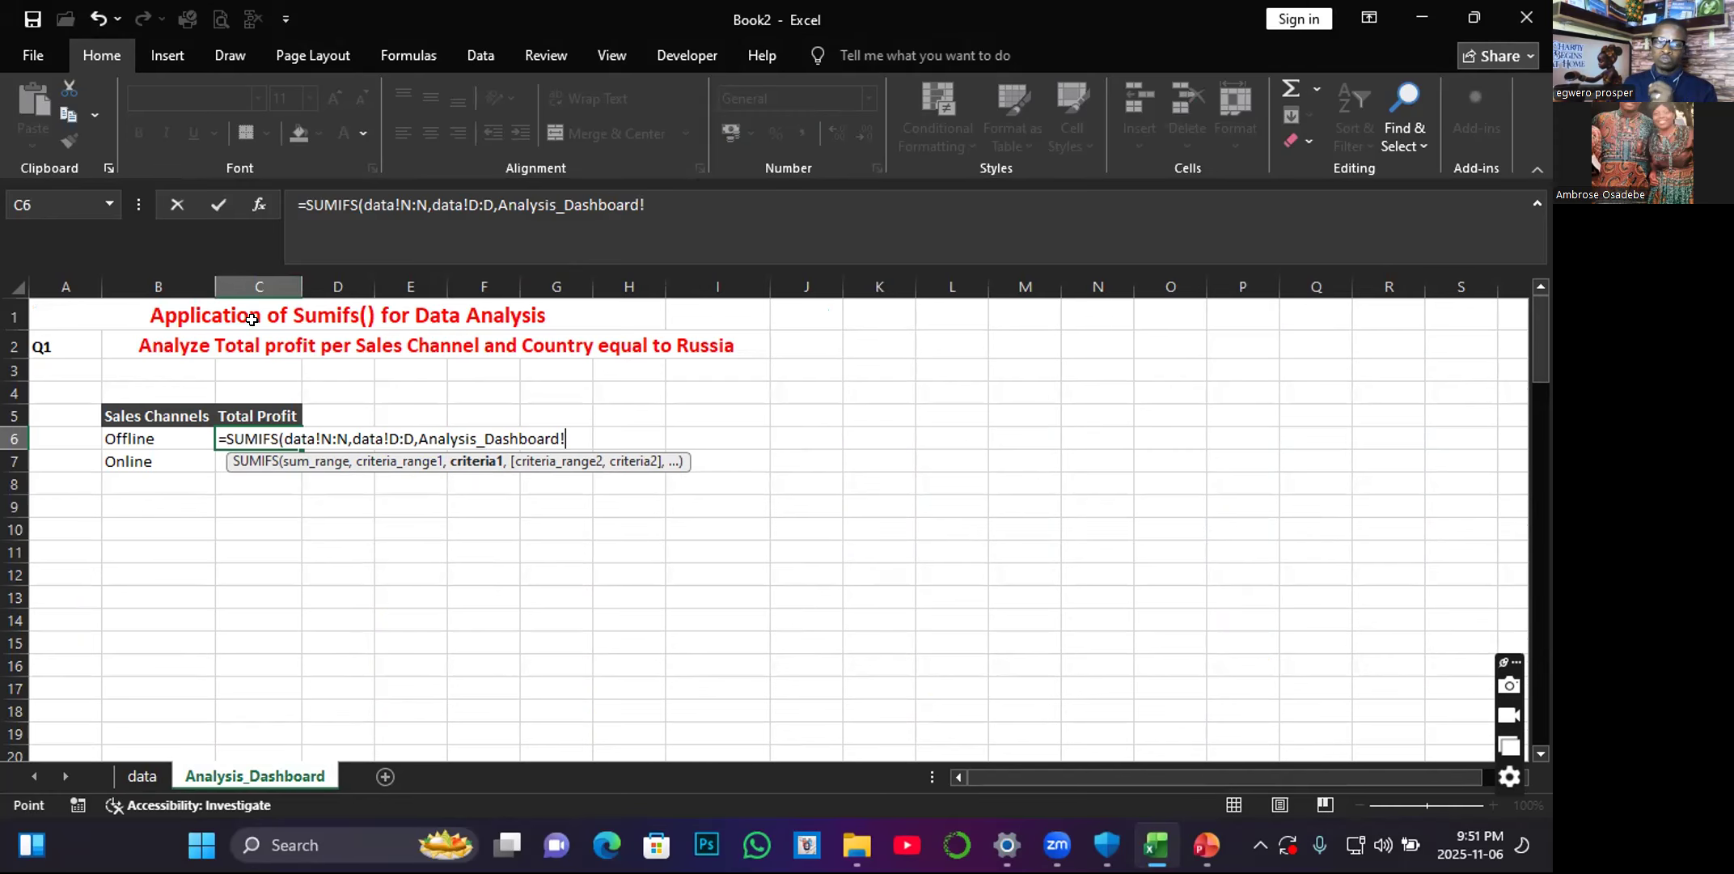
left_click(135, 431)
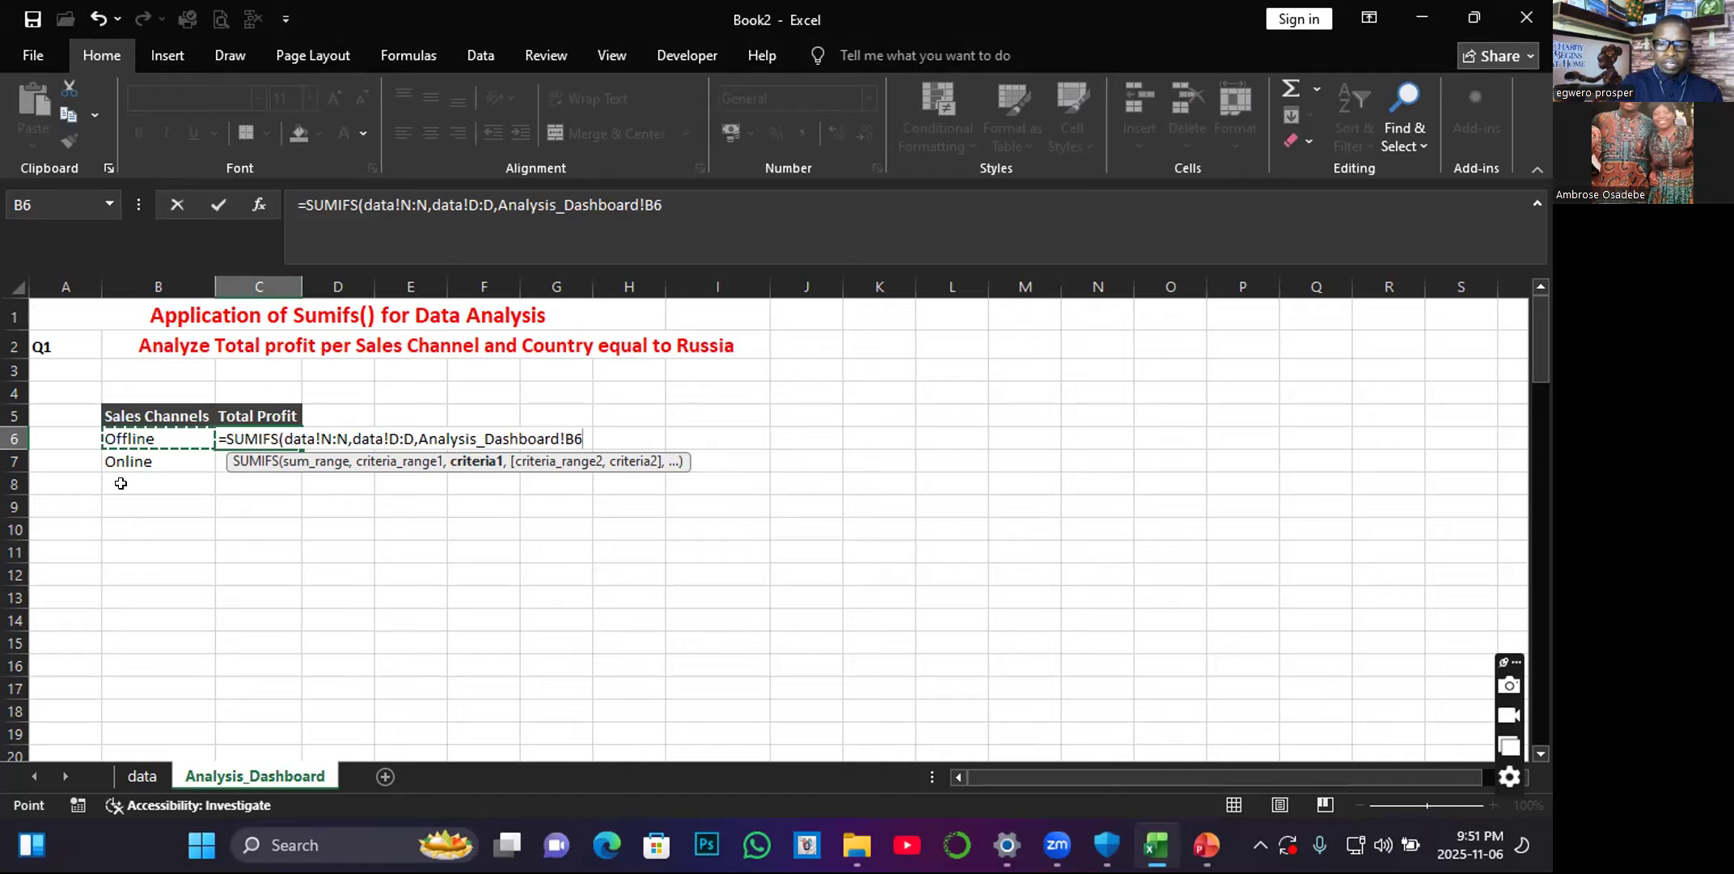
type(",")
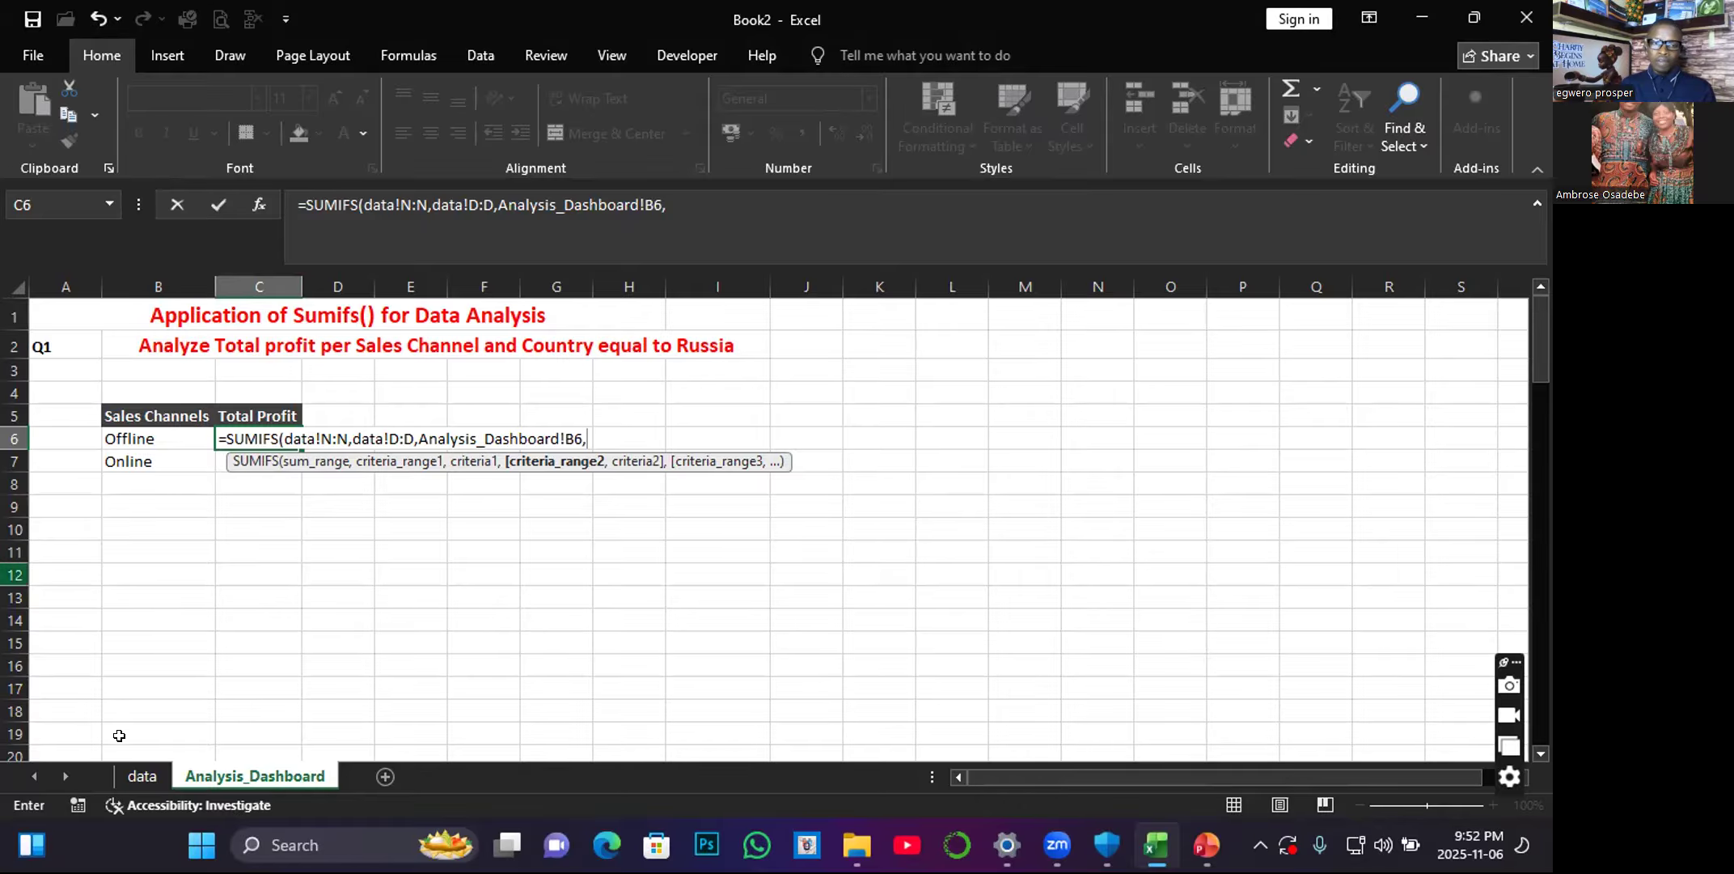
Add the data sheet's Country column B:B with cell B4 (Russia) as the second condition and complete the formula.
left_click(137, 777)
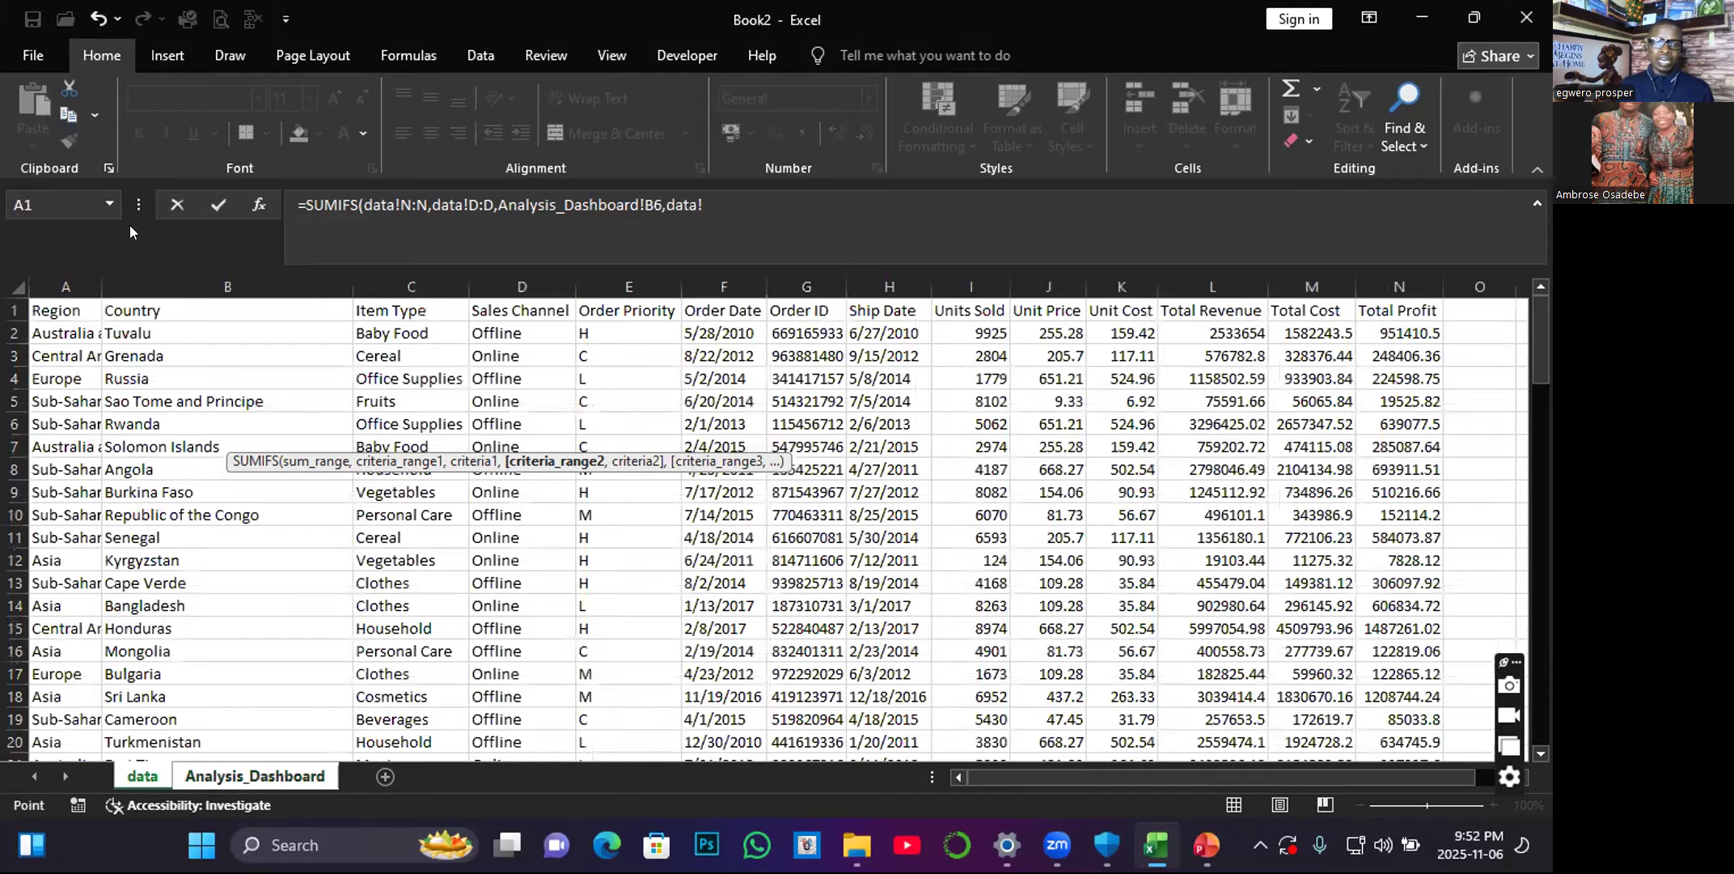
left_click(217, 278)
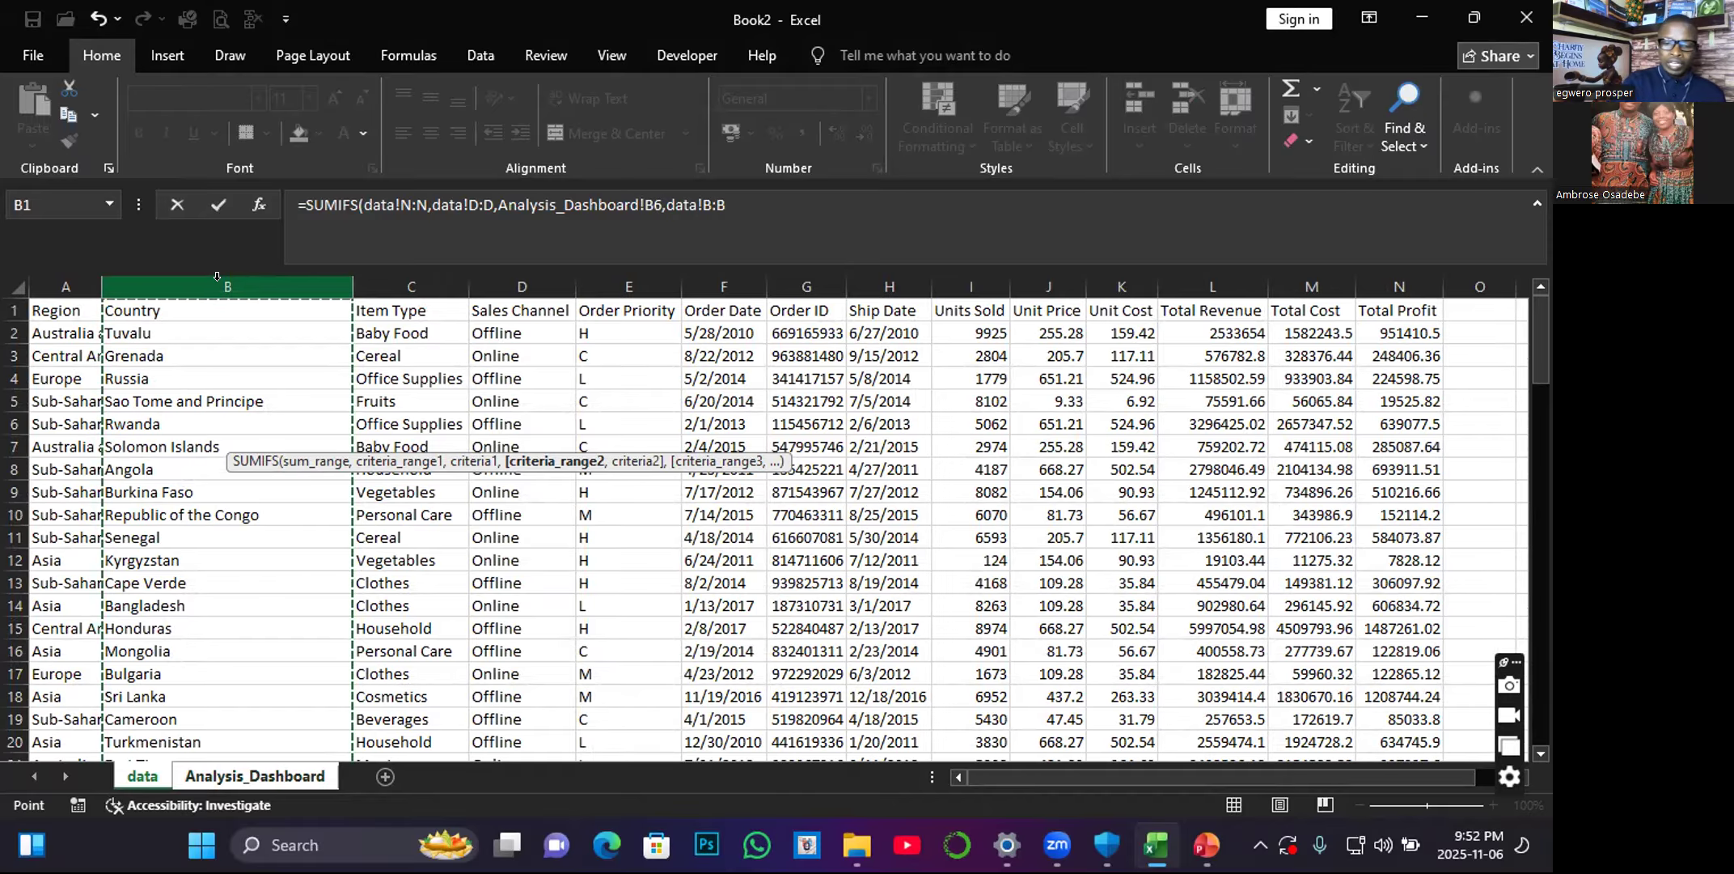
type(",")
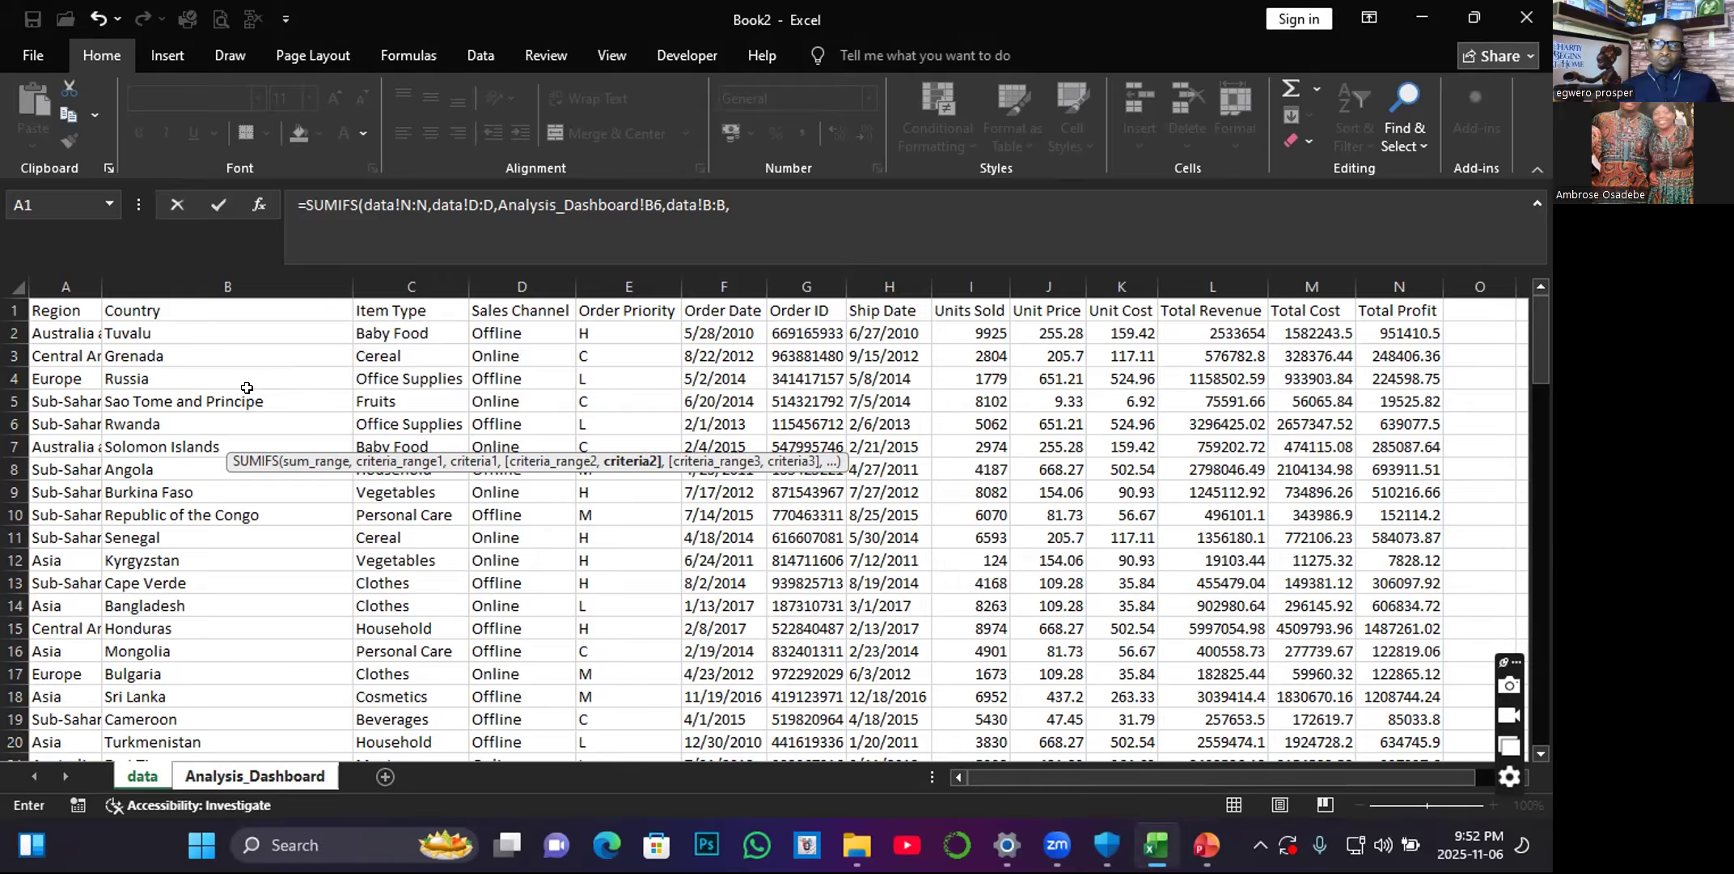
left_click(118, 377)
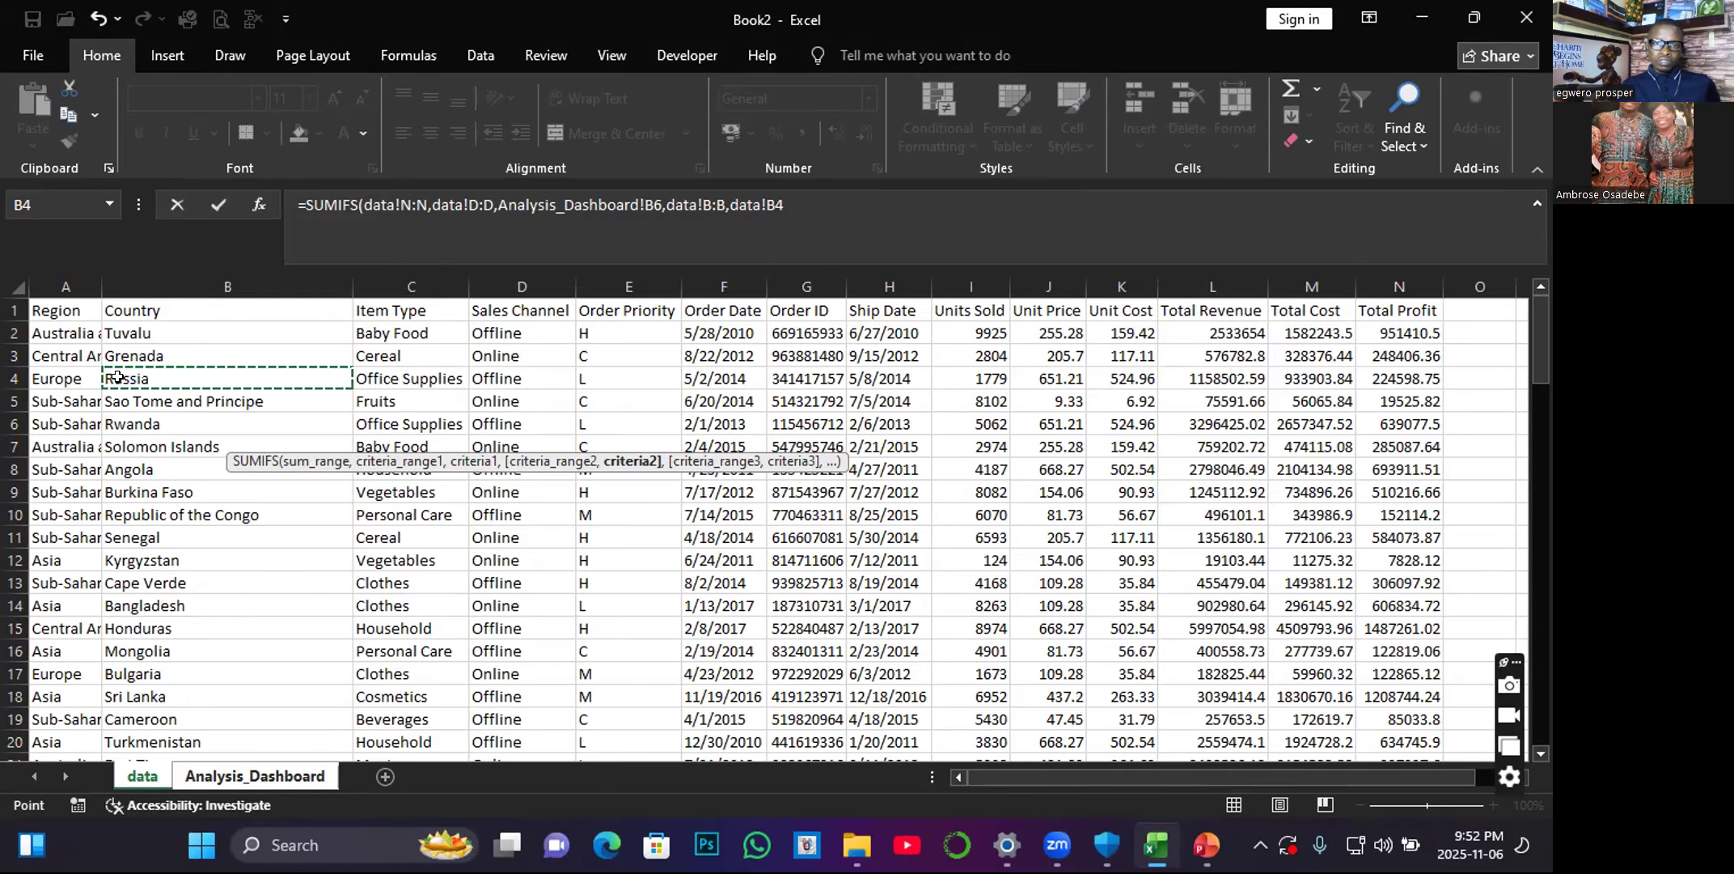
key("Return")
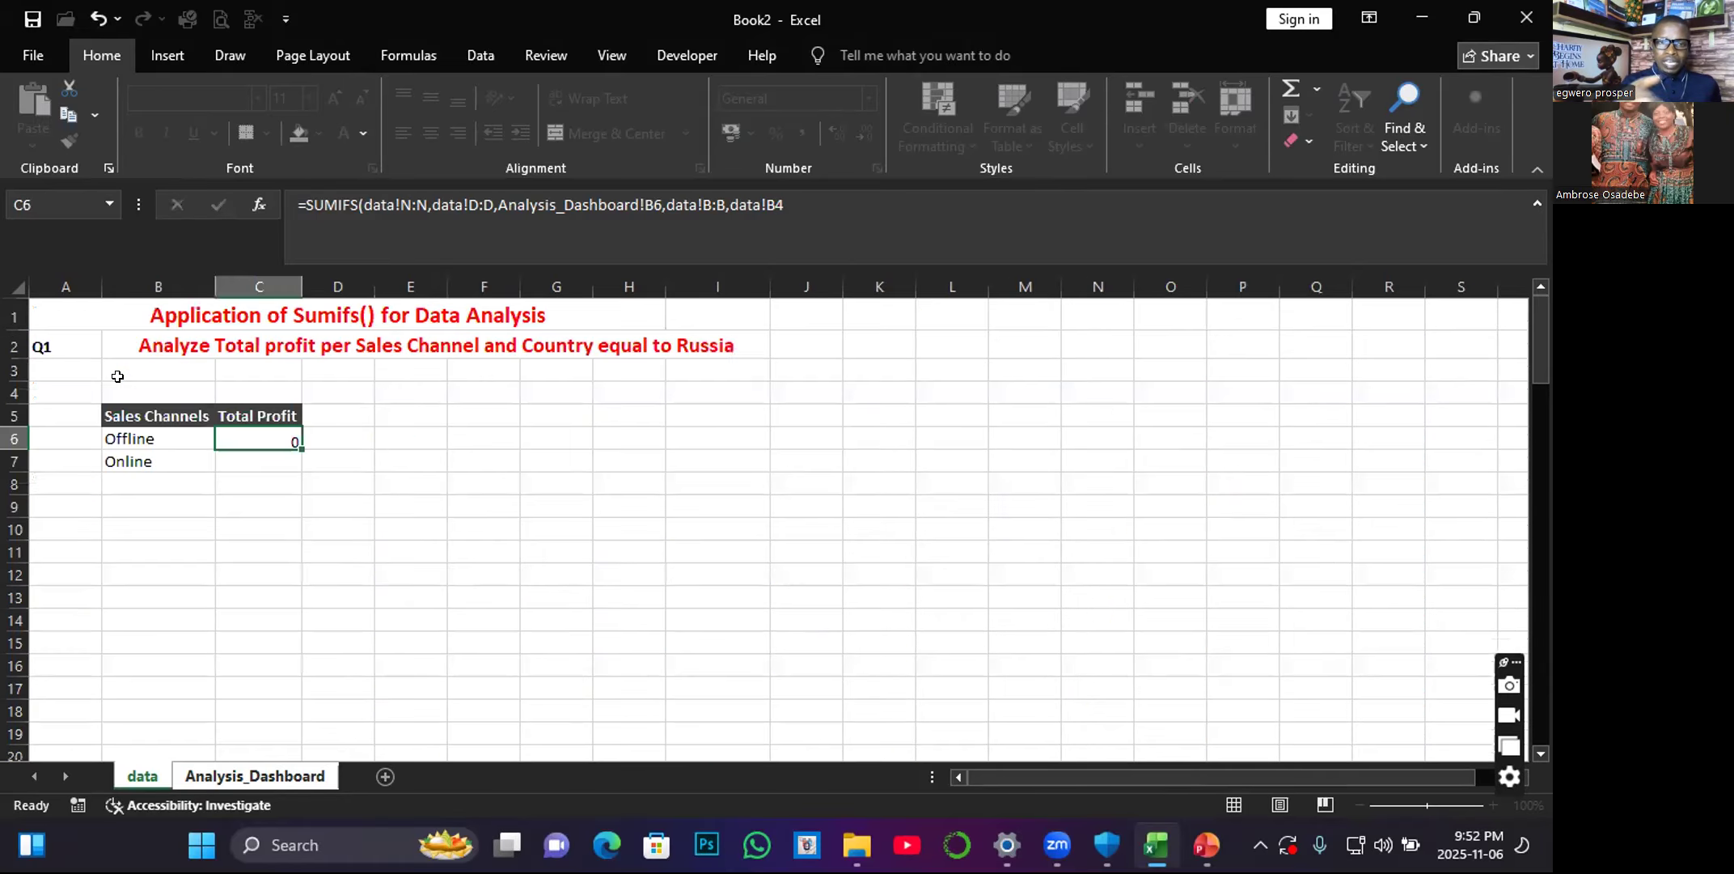
Copy the SUMIFS formula from C6 down to C7 for the Online channel.
left_click(247, 436)
left_click_drag(297, 447, 290, 468)
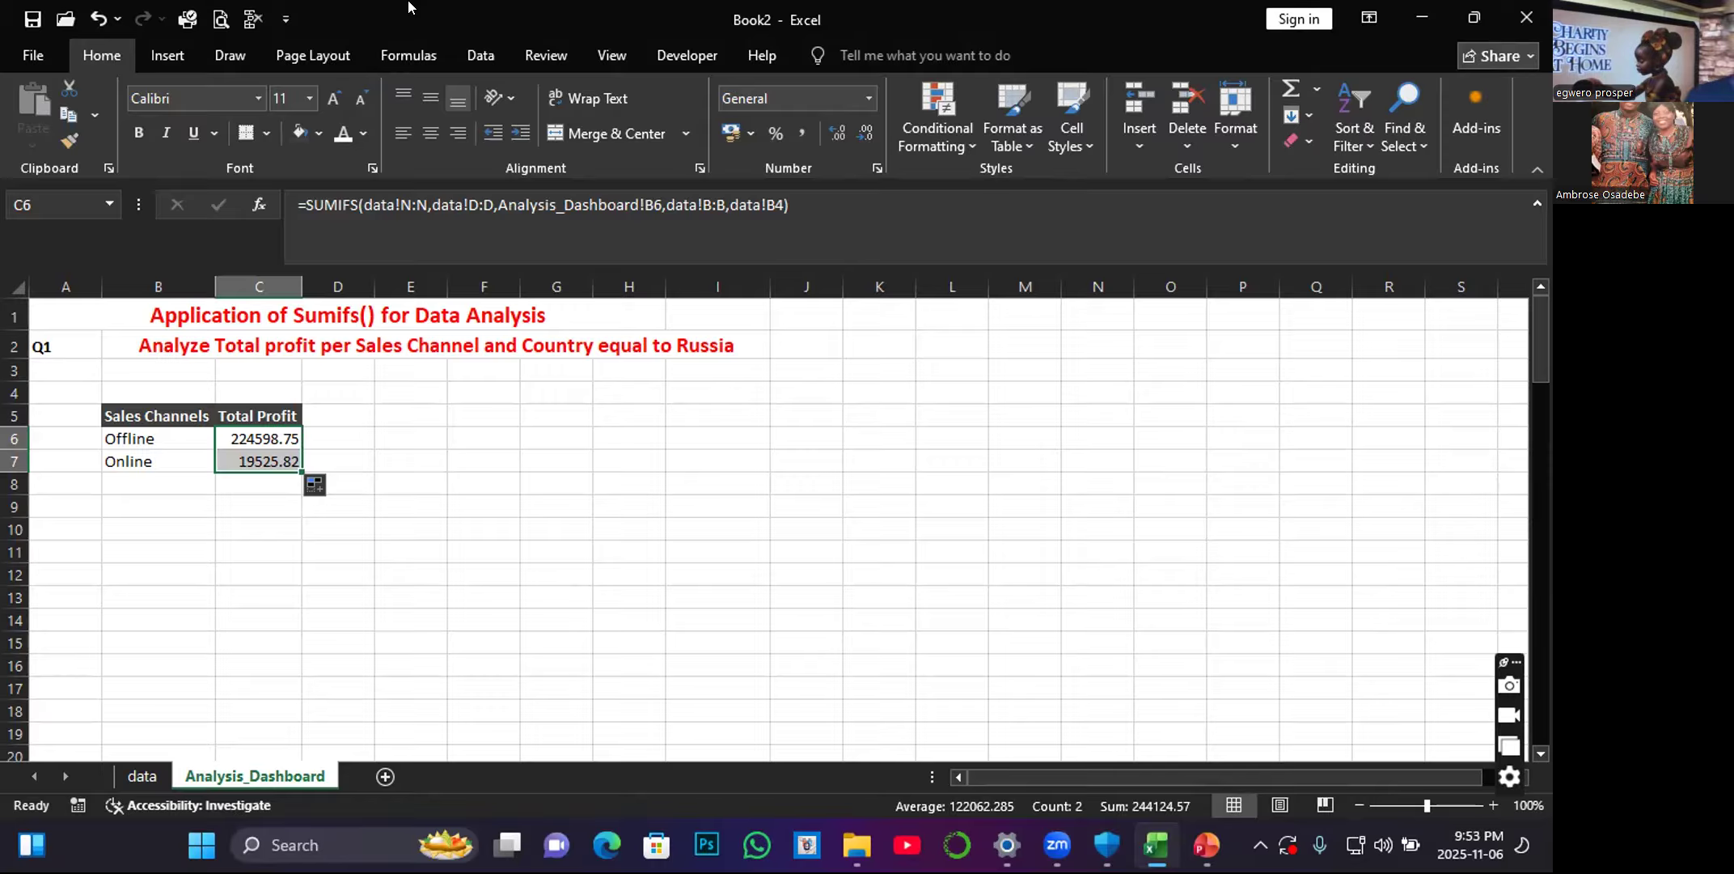
left_click(290, 592)
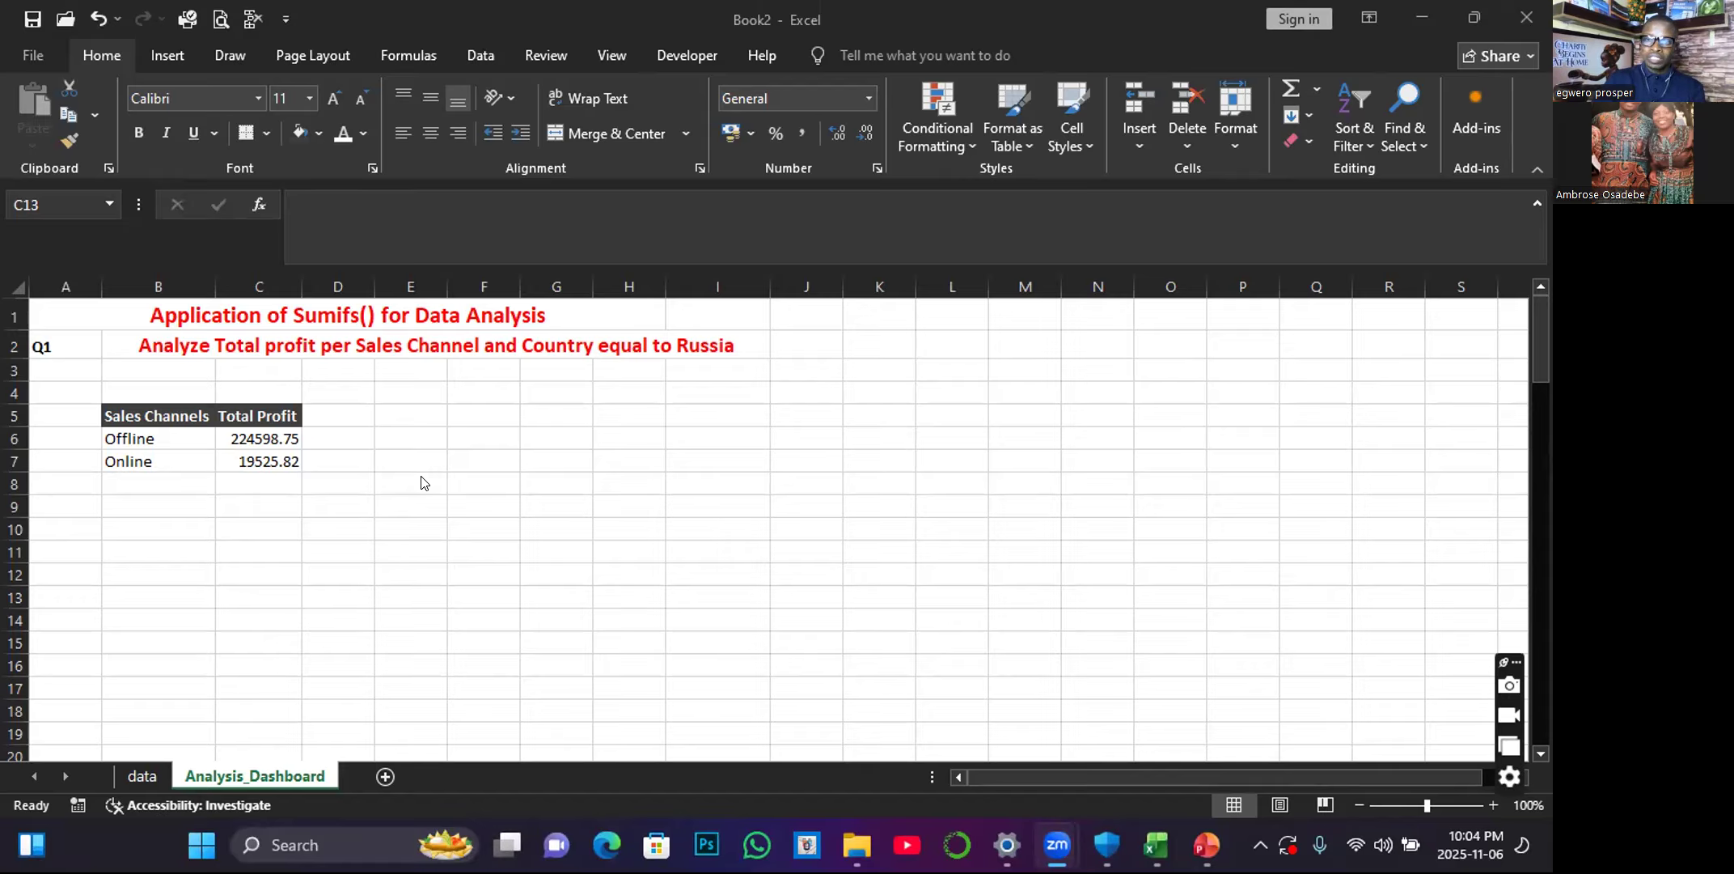
Enter the question label "Q2" in cell A10.
left_click(167, 537)
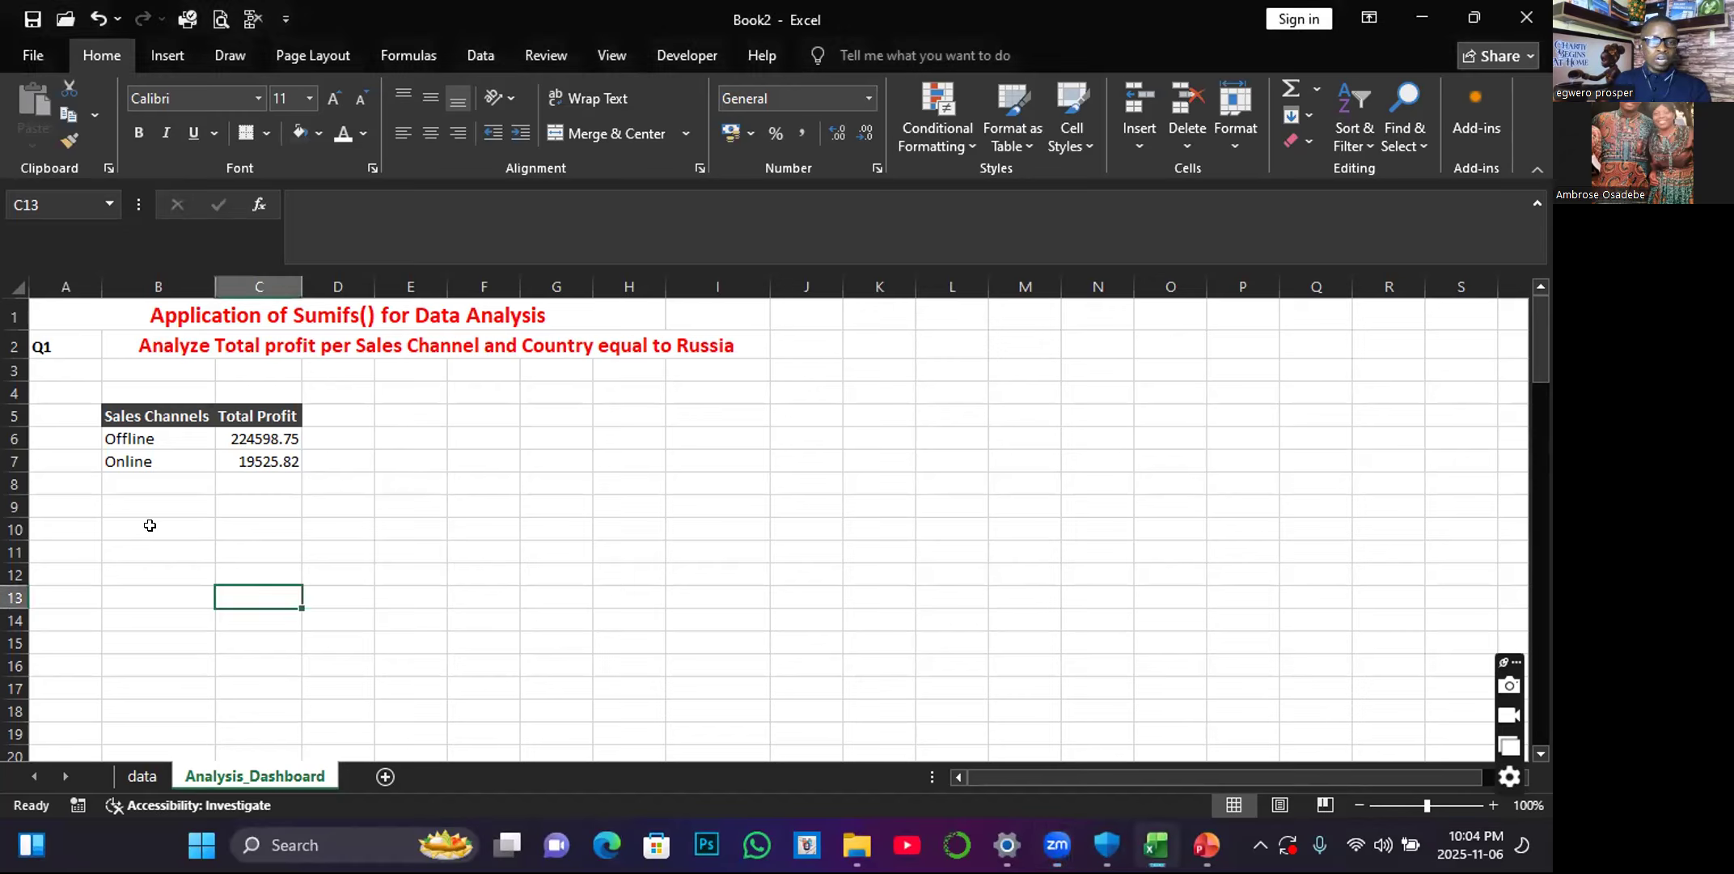
left_click(52, 522)
type("Q2")
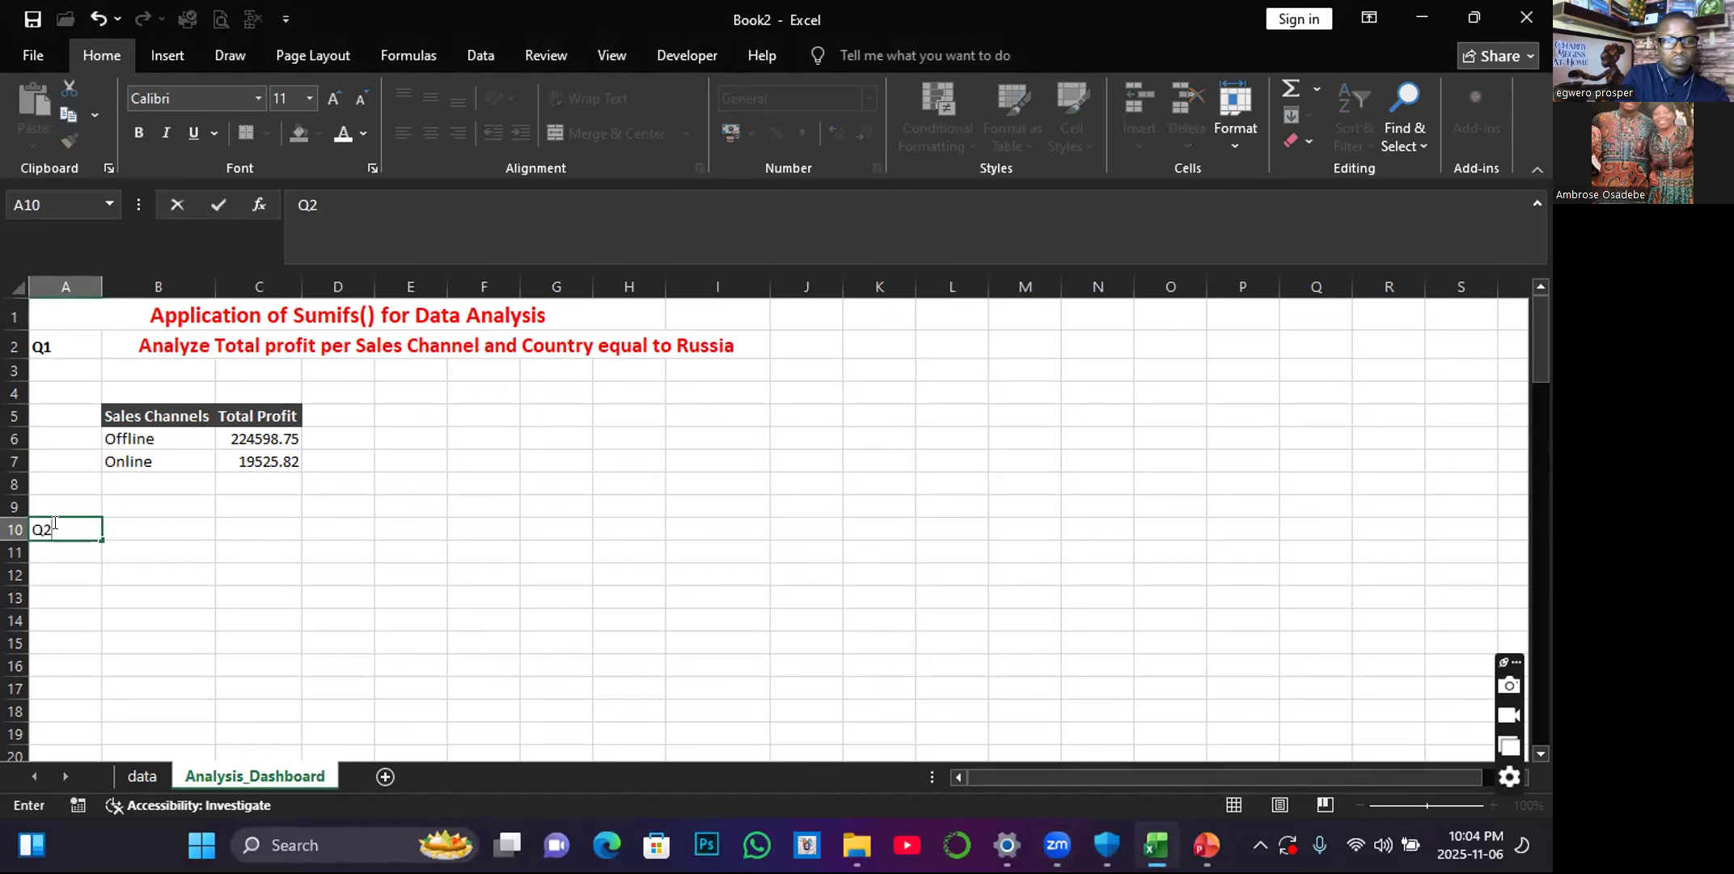
left_click(140, 527)
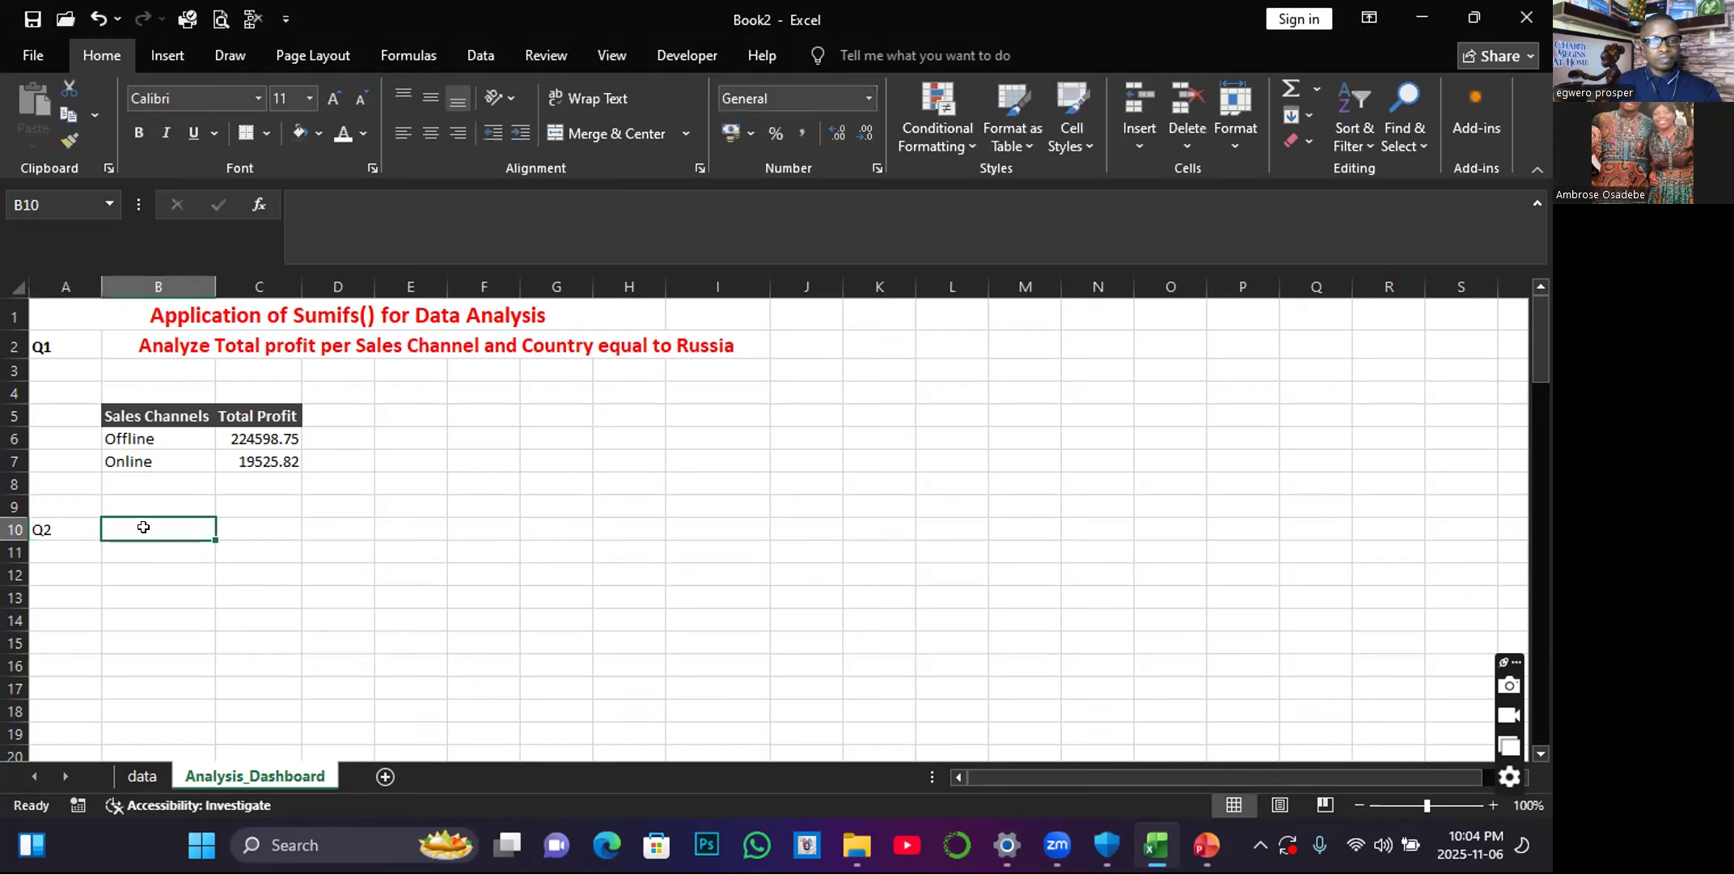
Merge and center cells B10:I10 beside the Q2 label.
left_click_drag(246, 524, 250, 522)
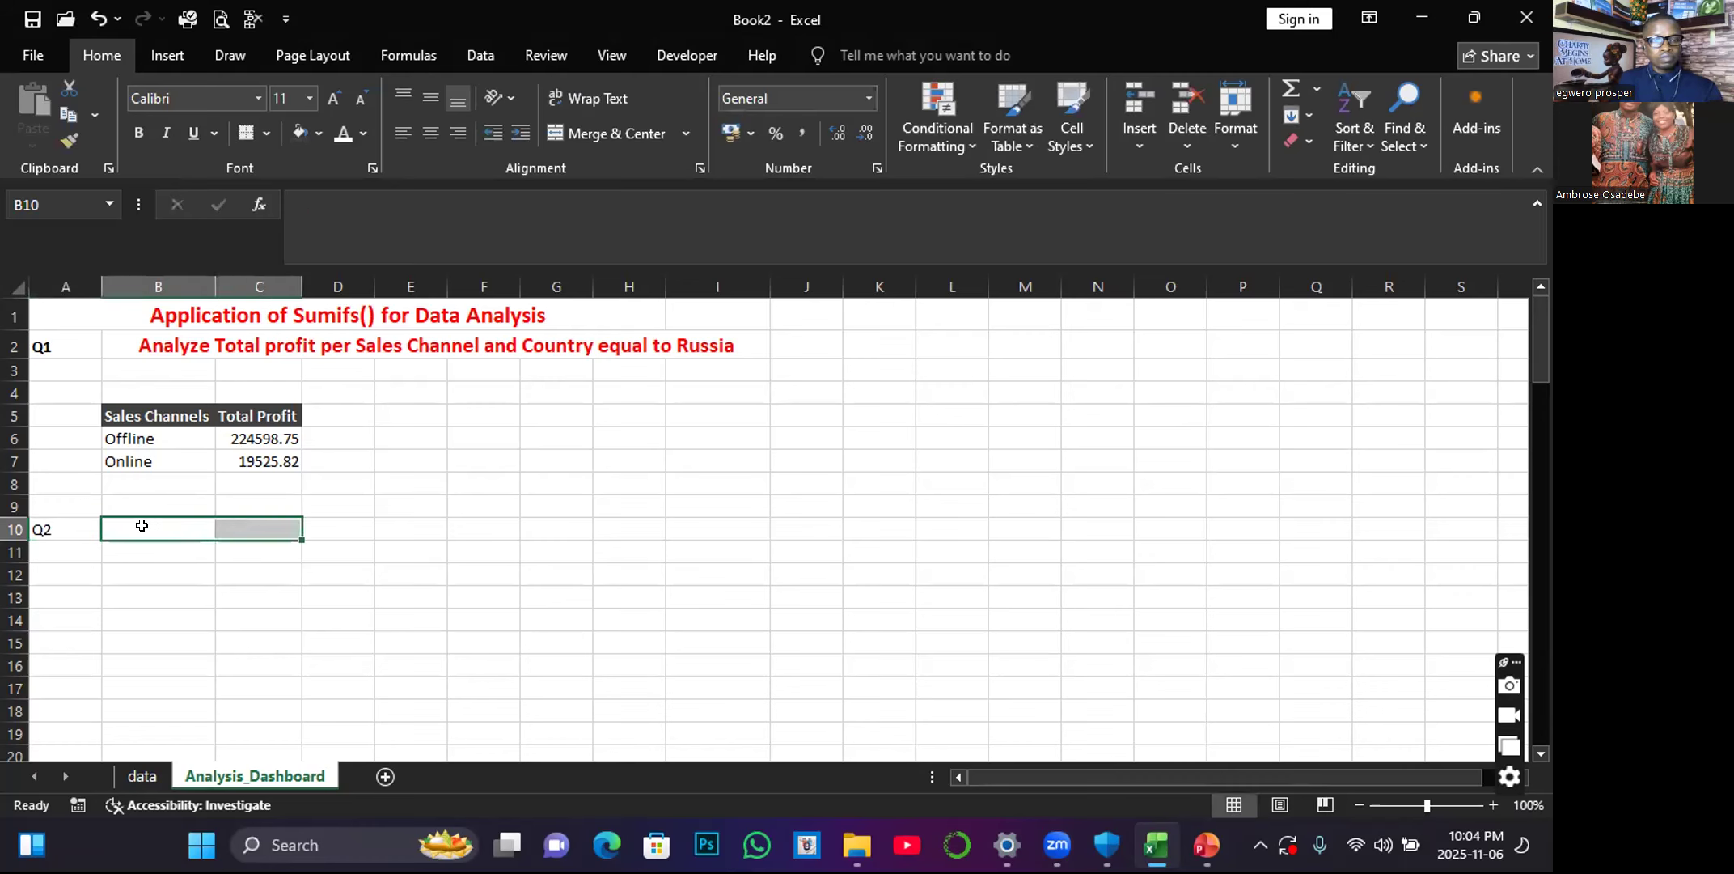
left_click(142, 526)
left_click_drag(142, 526, 698, 518)
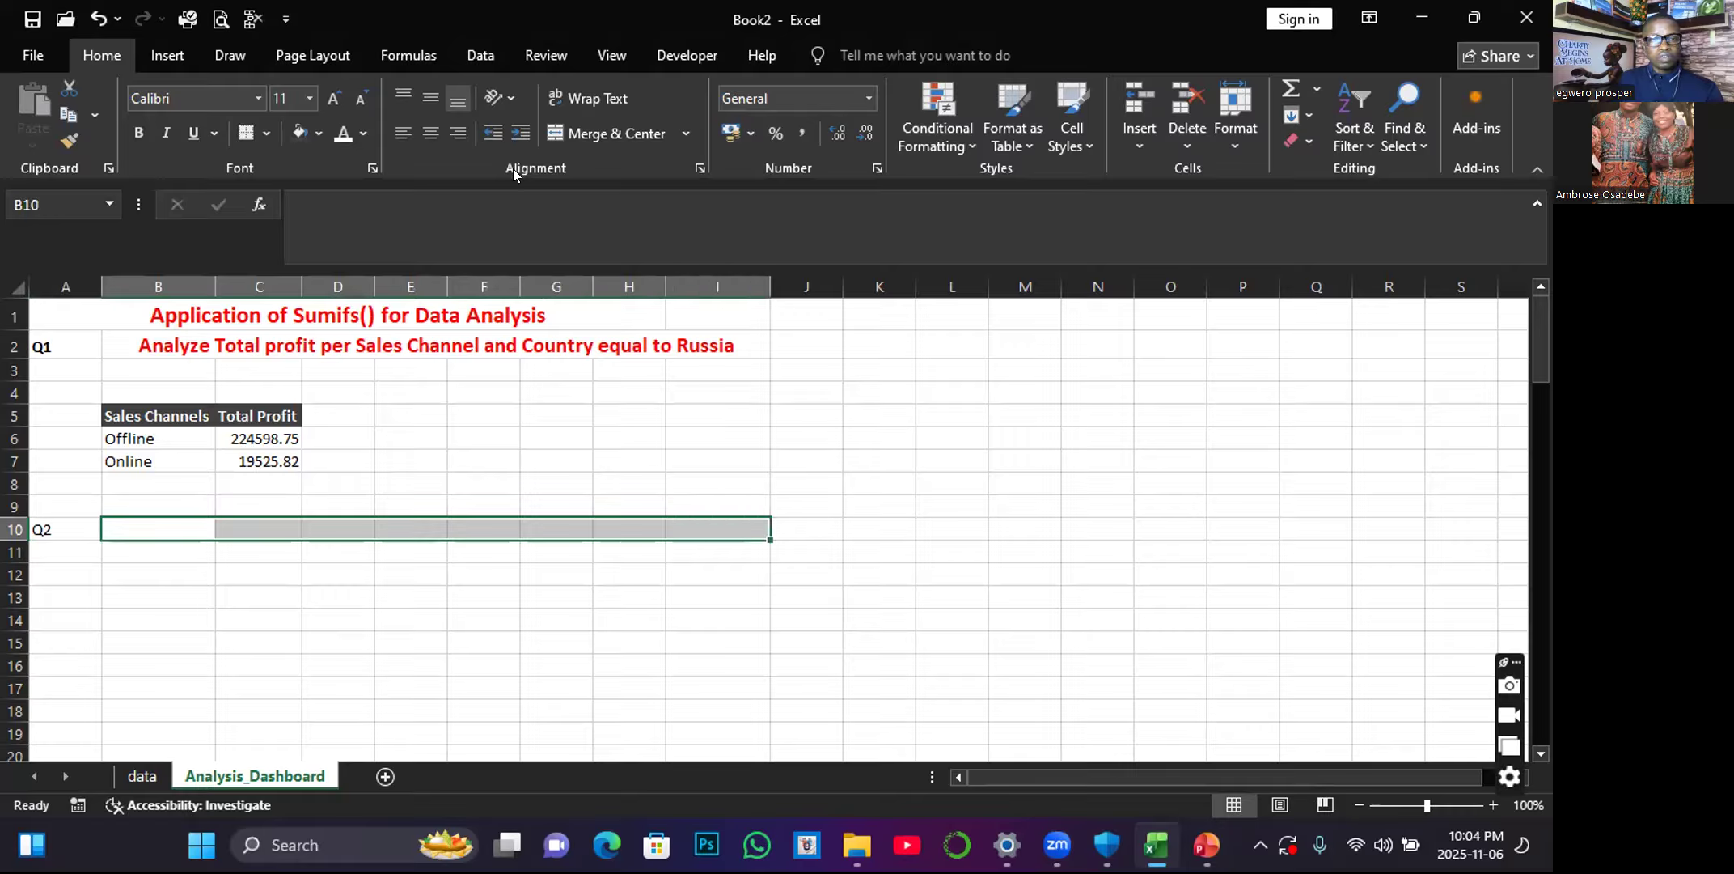
left_click(603, 134)
Begin the second question's text in merged cell B10 with "Analyze the Total Profit Per Item Type".
type("A")
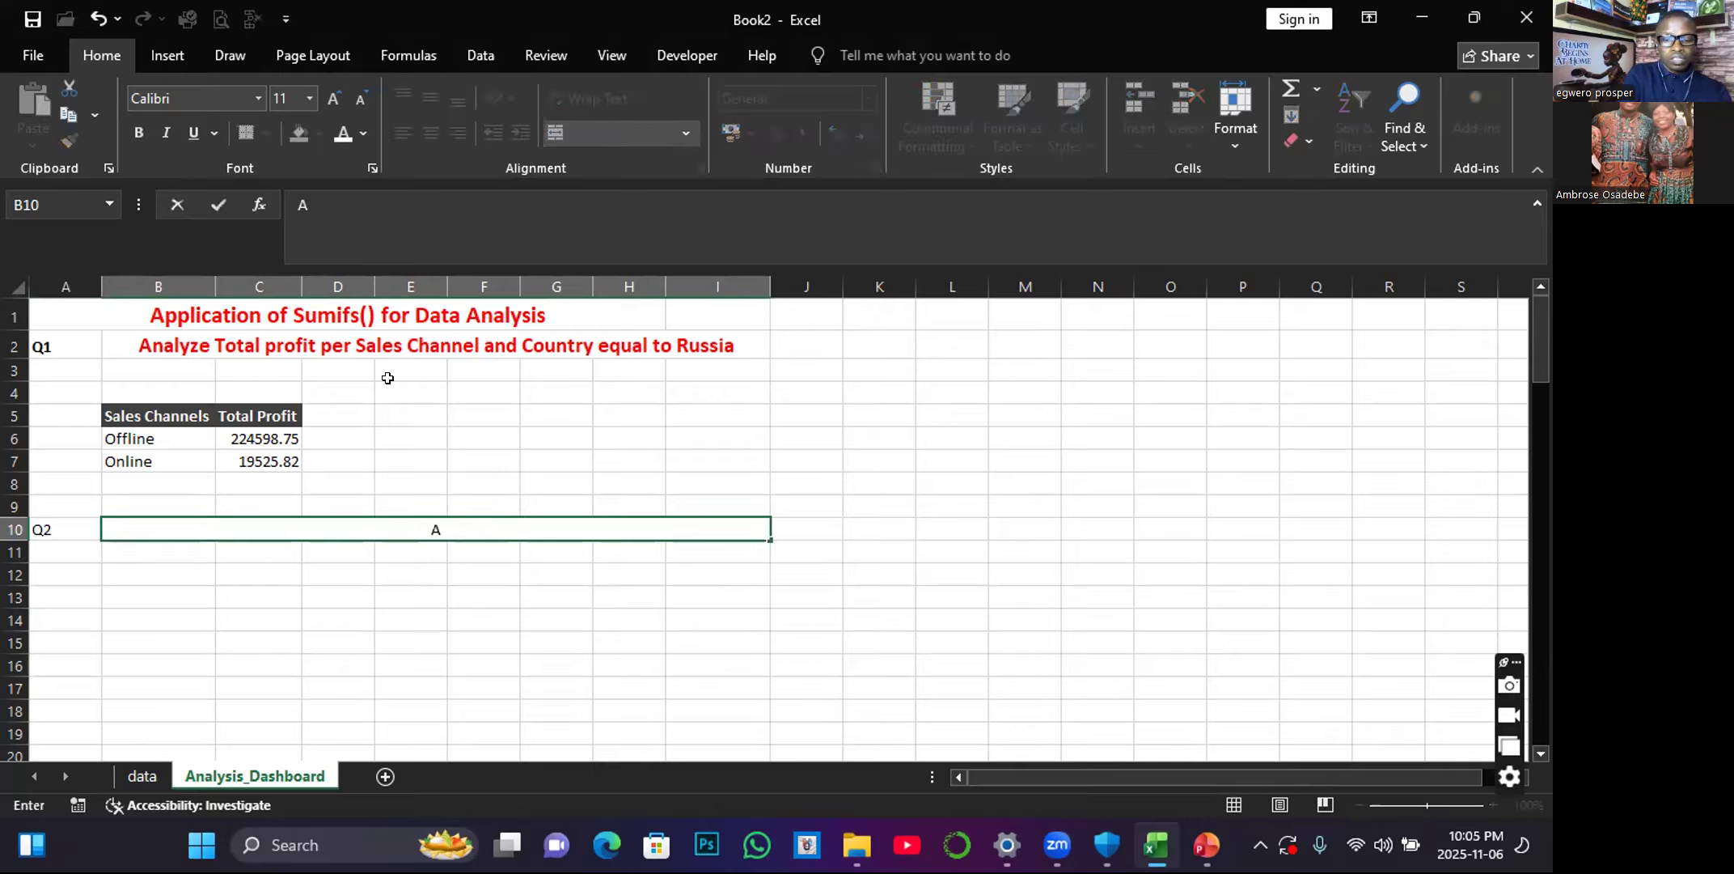
type("nalyze the total")
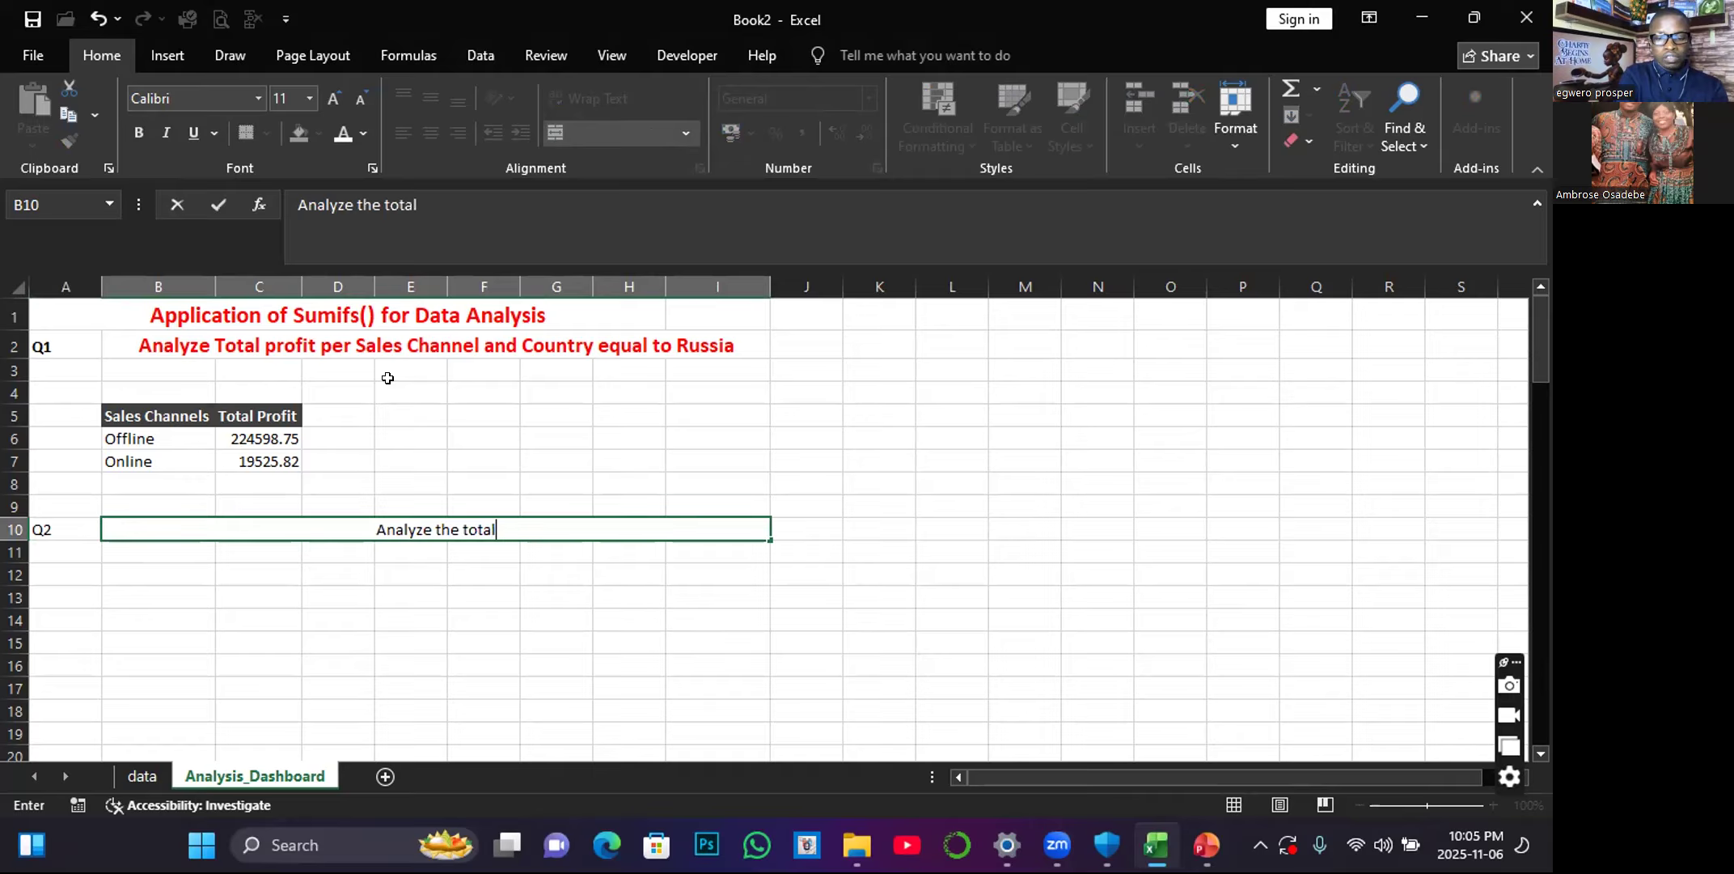
key("BackSpace")
key("BackSpace")
key("BackSpace")
key("BackSpace")
key("BackSpace")
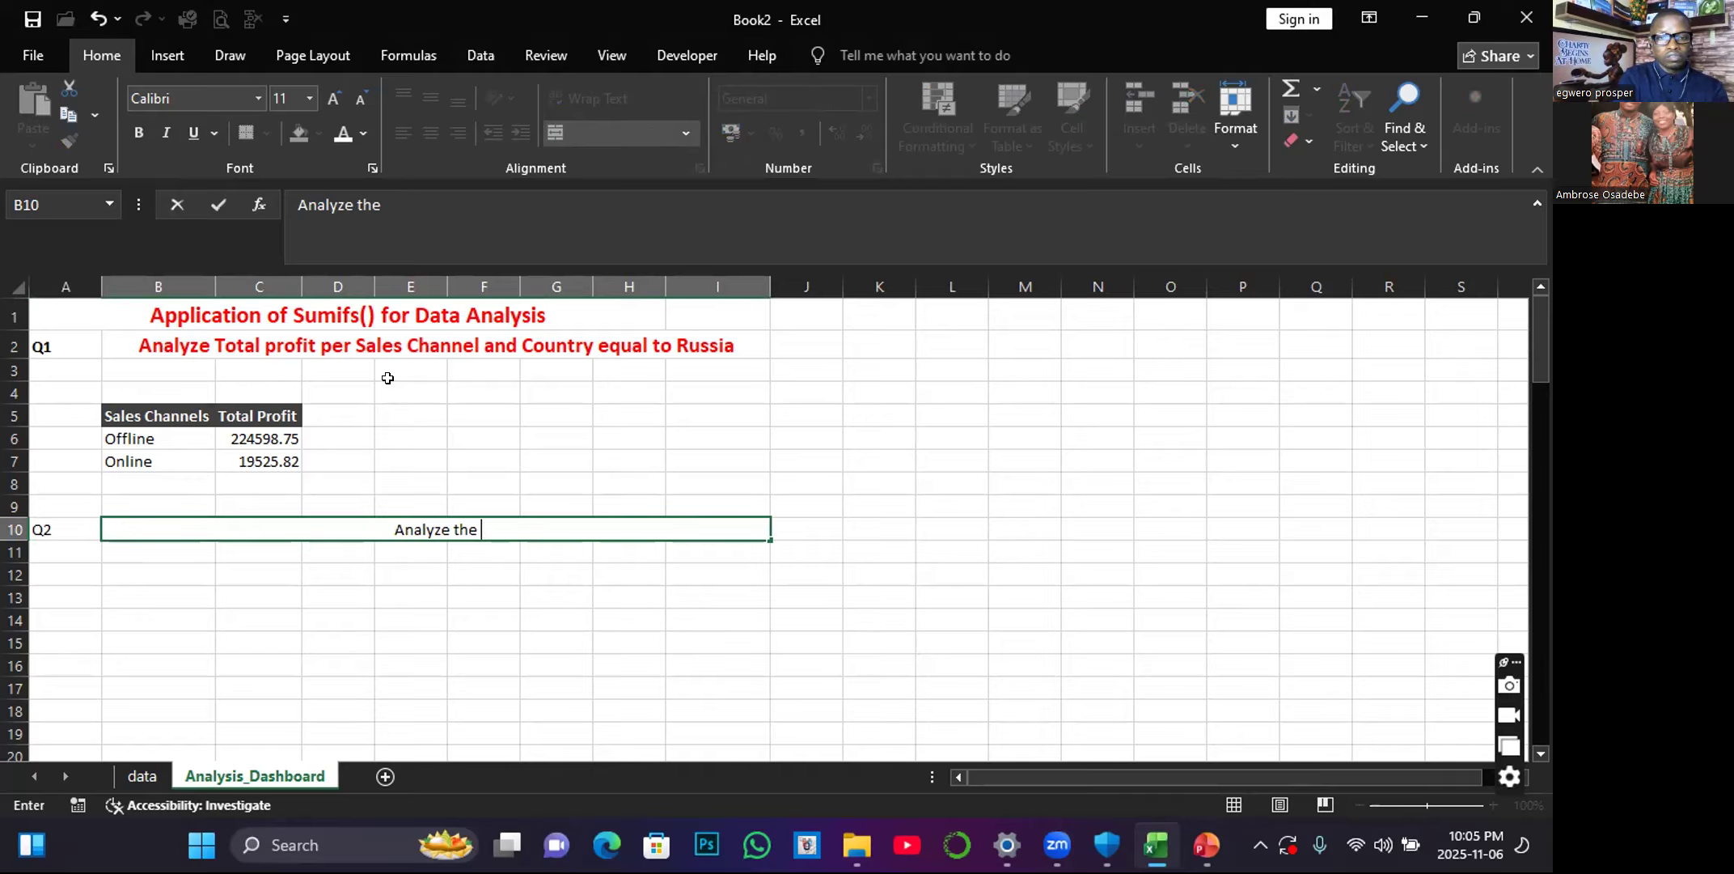
type("Total ")
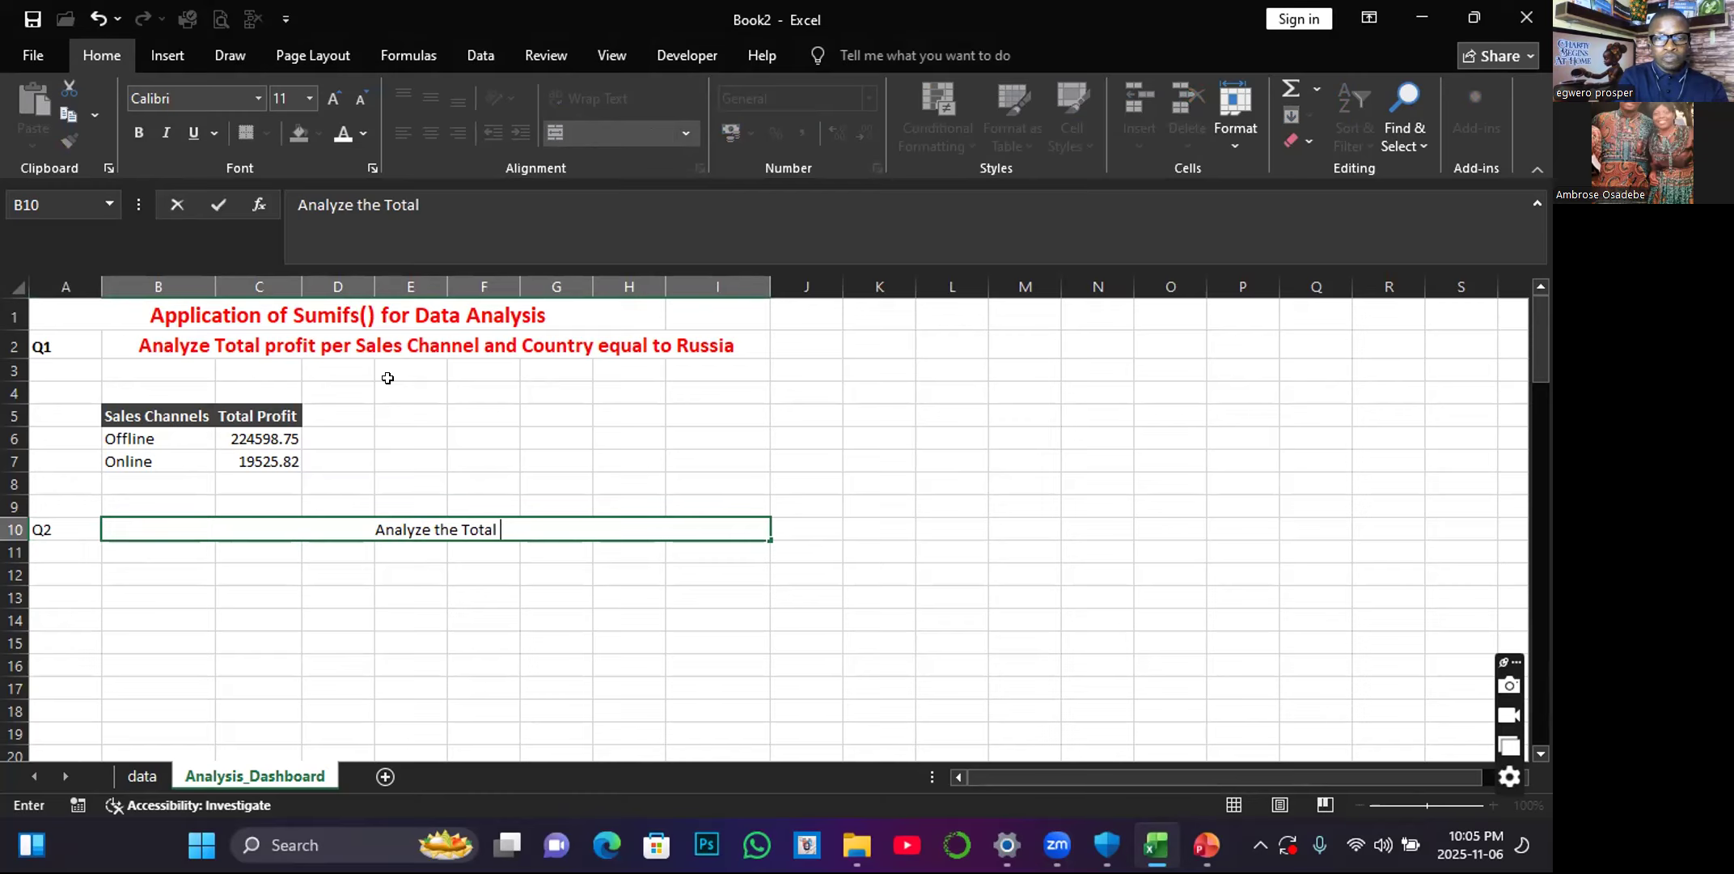
type("Pro")
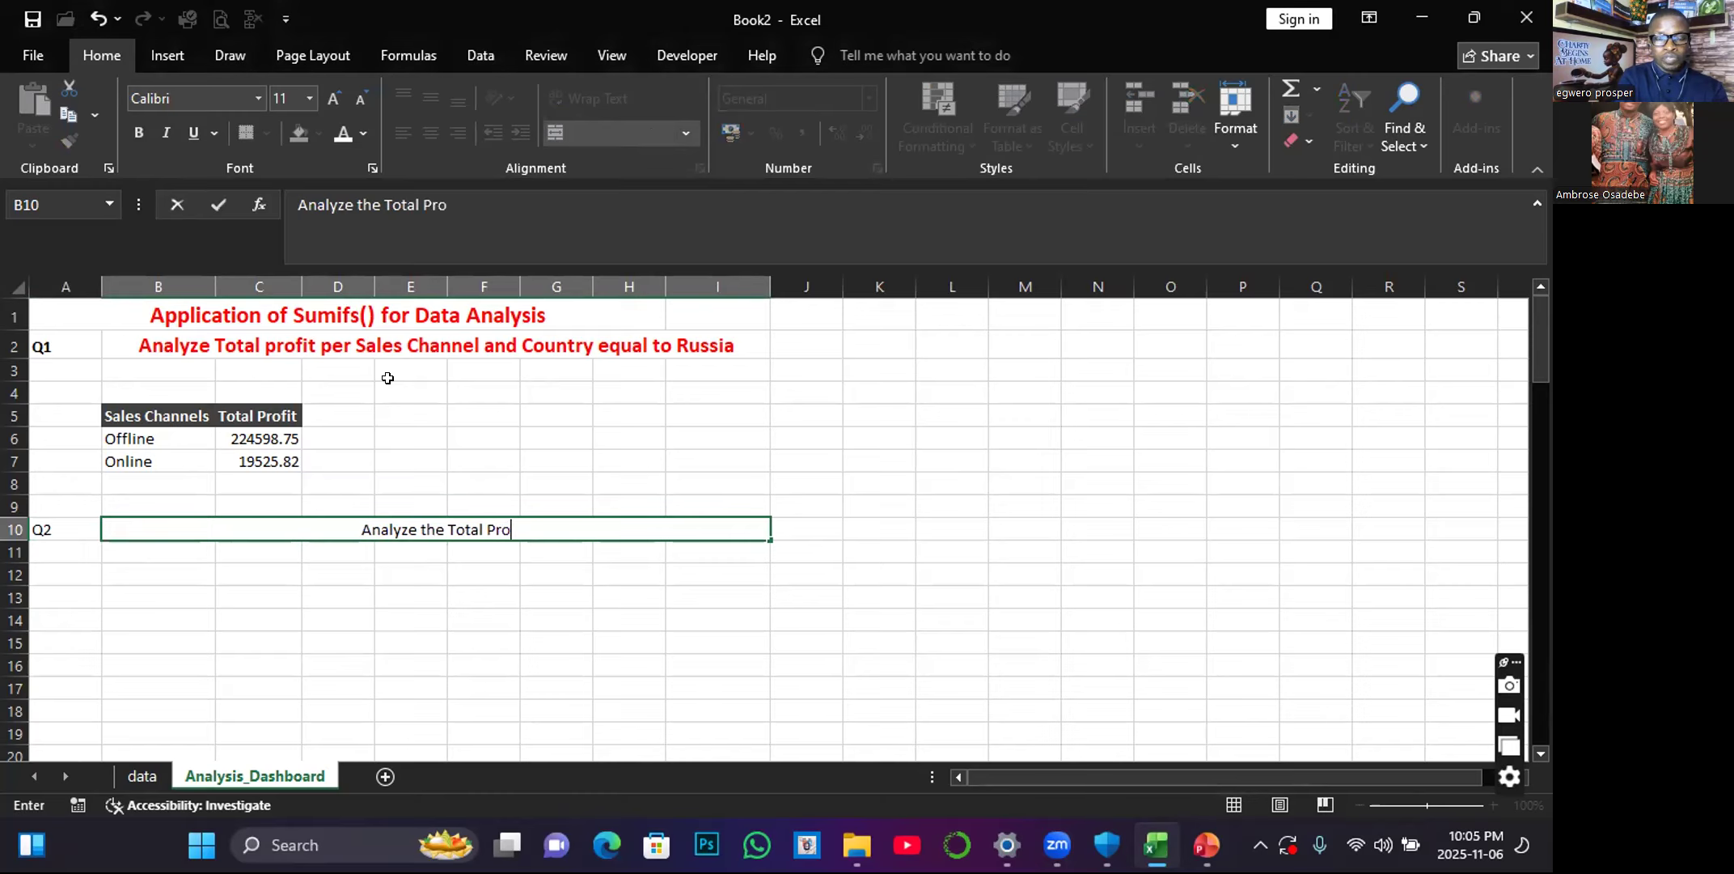
type("fit p")
key("BackSpace")
type("Per")
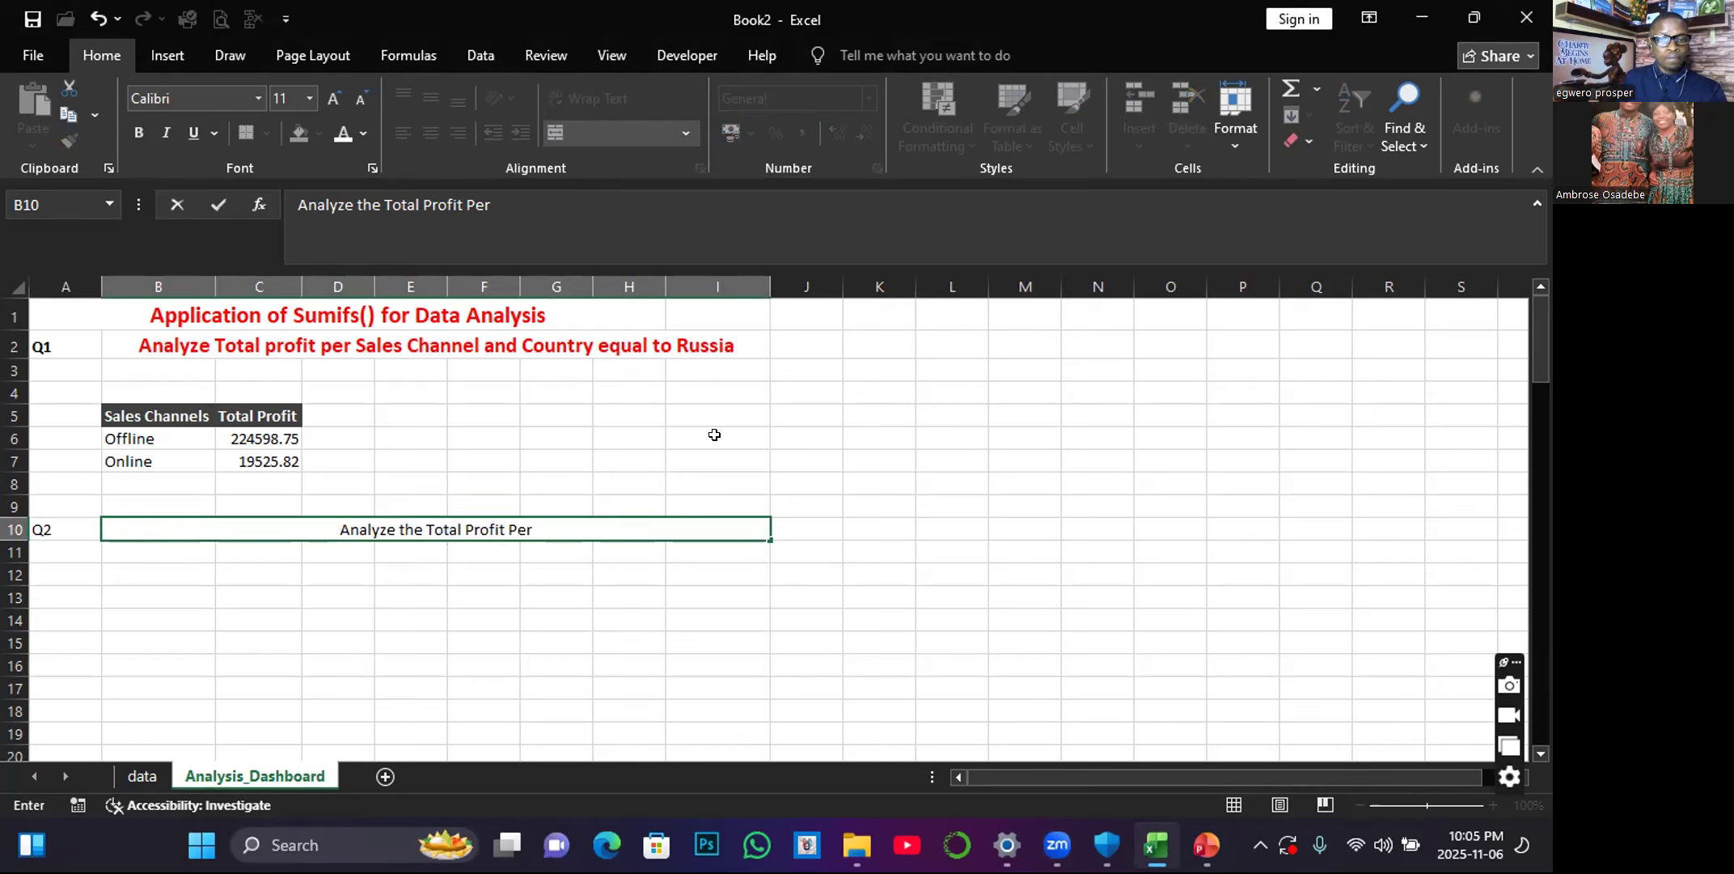
type(" Item Type")
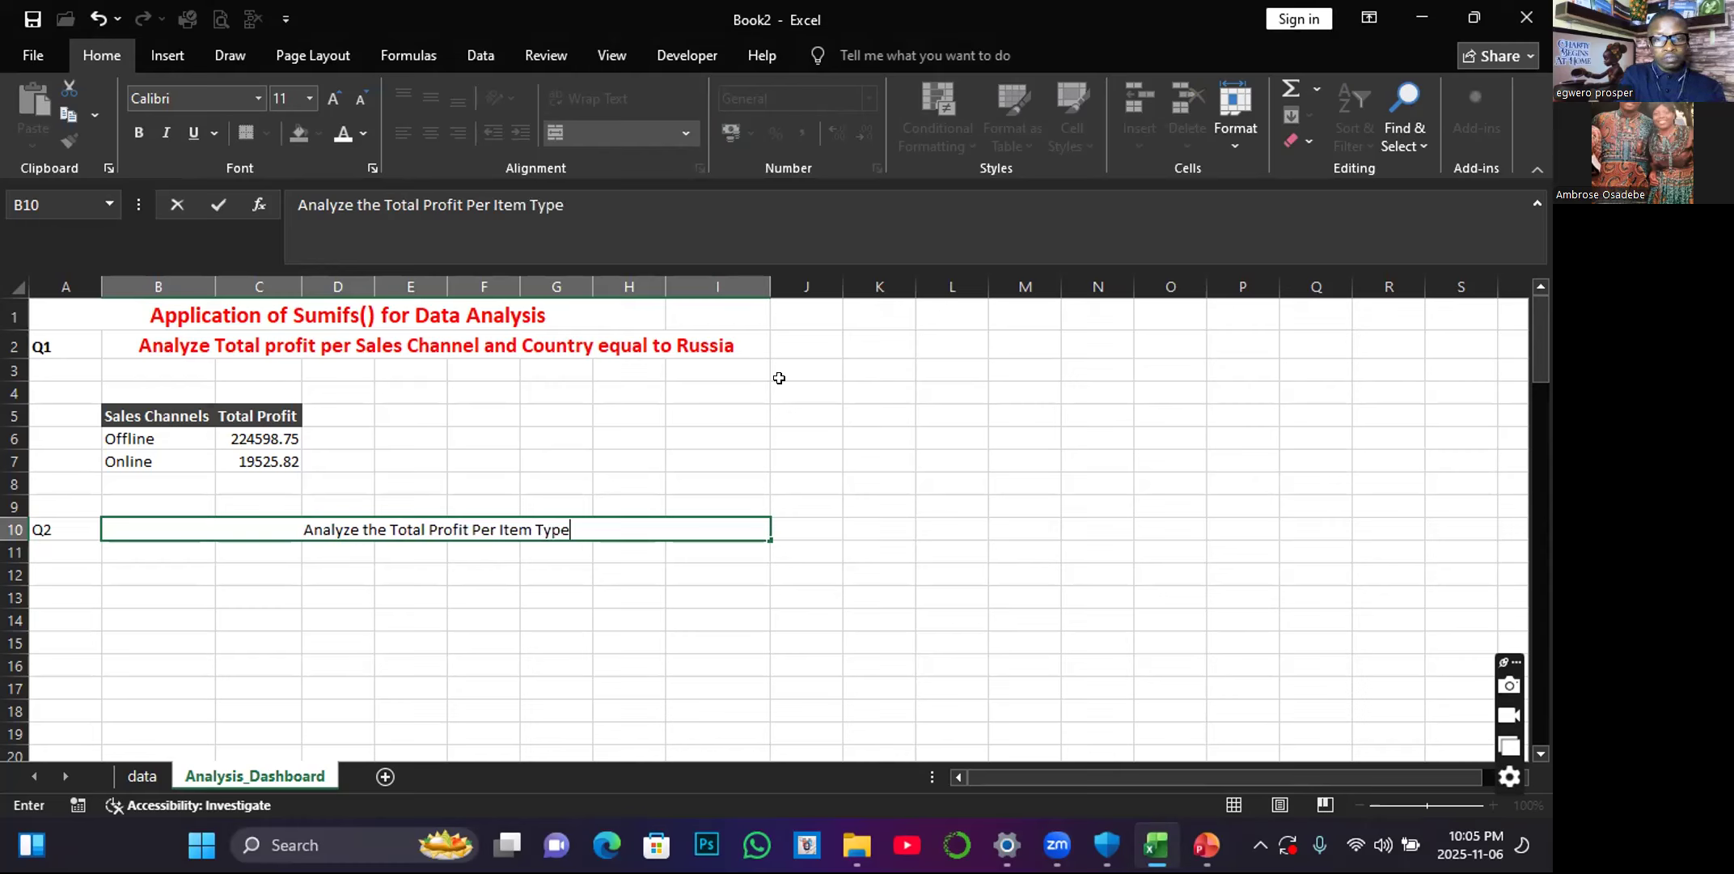
type(" and")
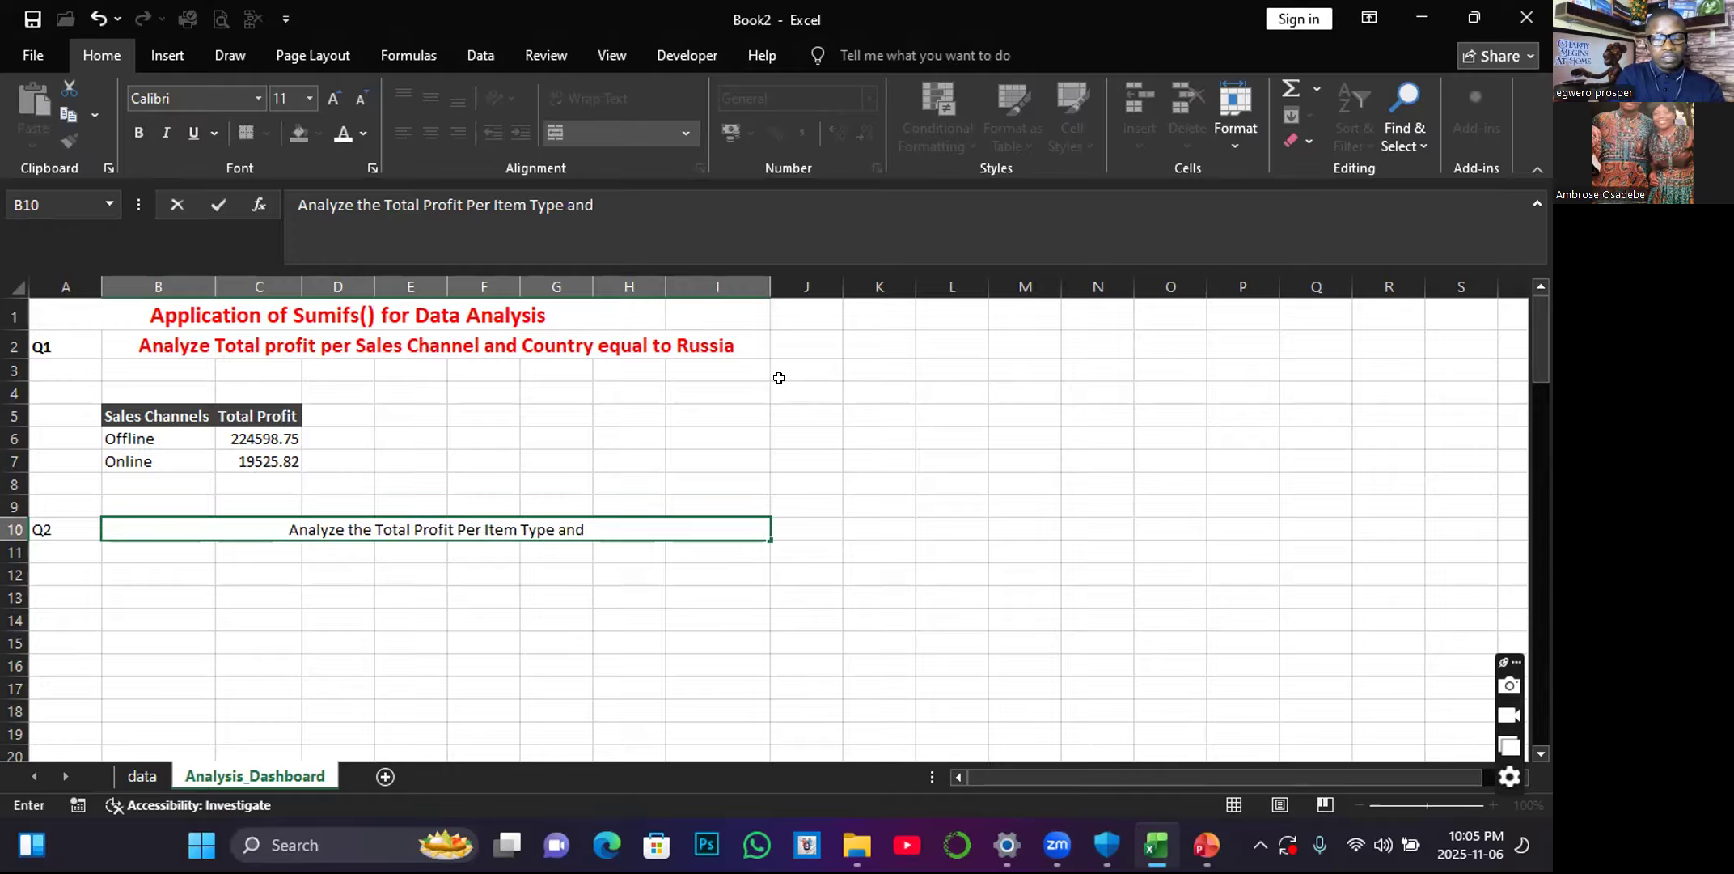
type(" Sales")
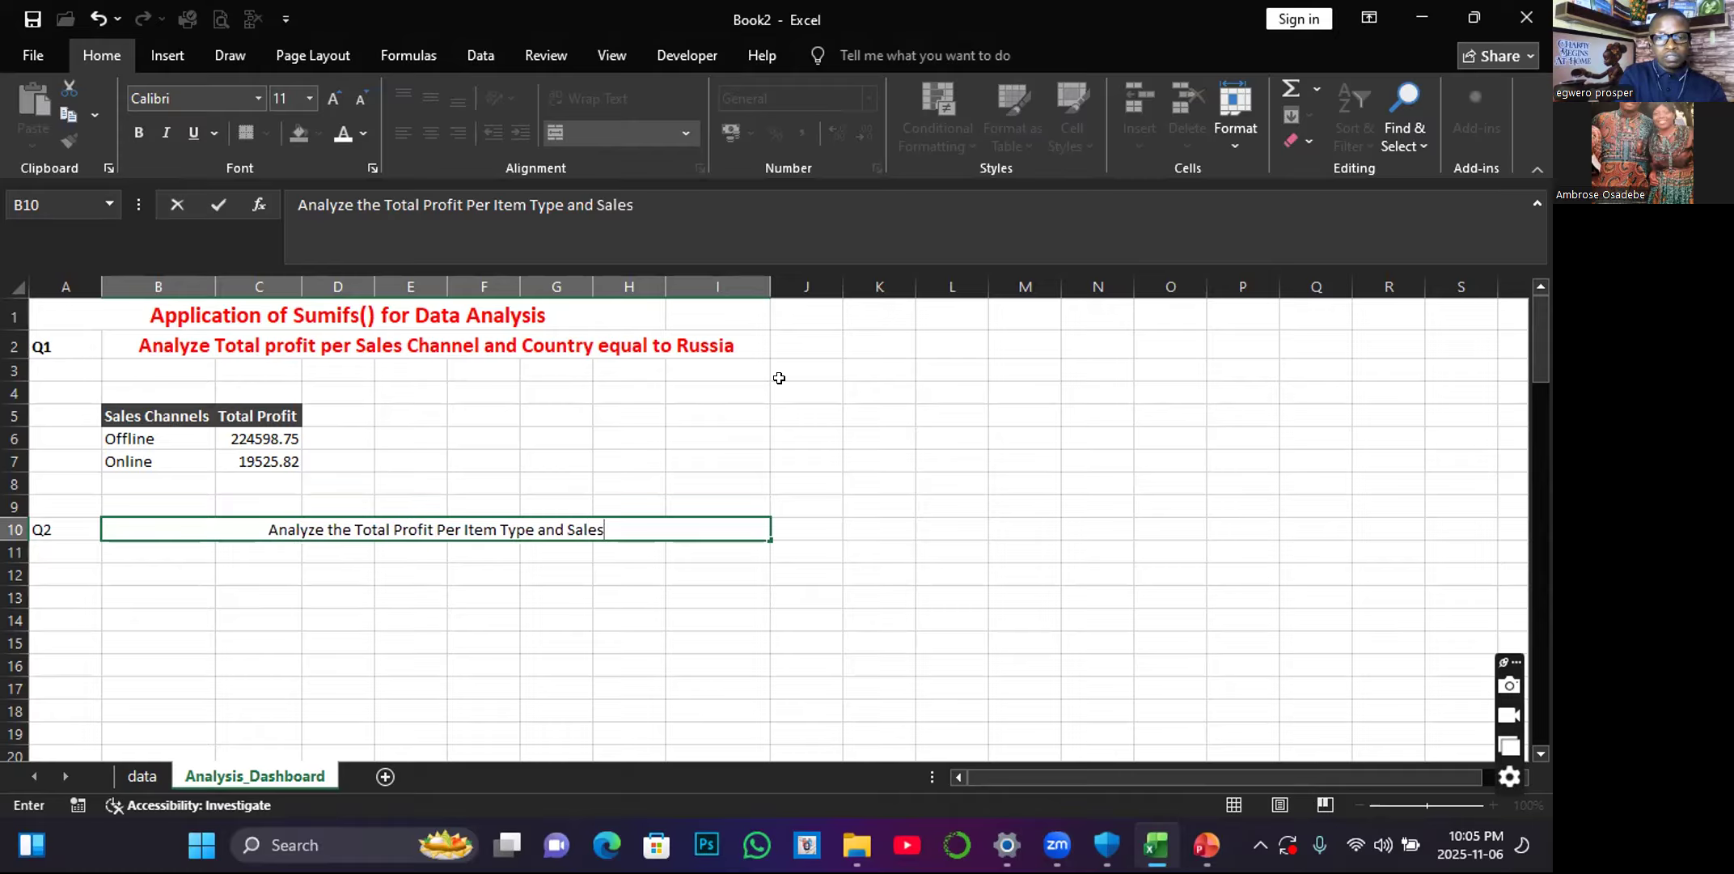
type(" Channel is online")
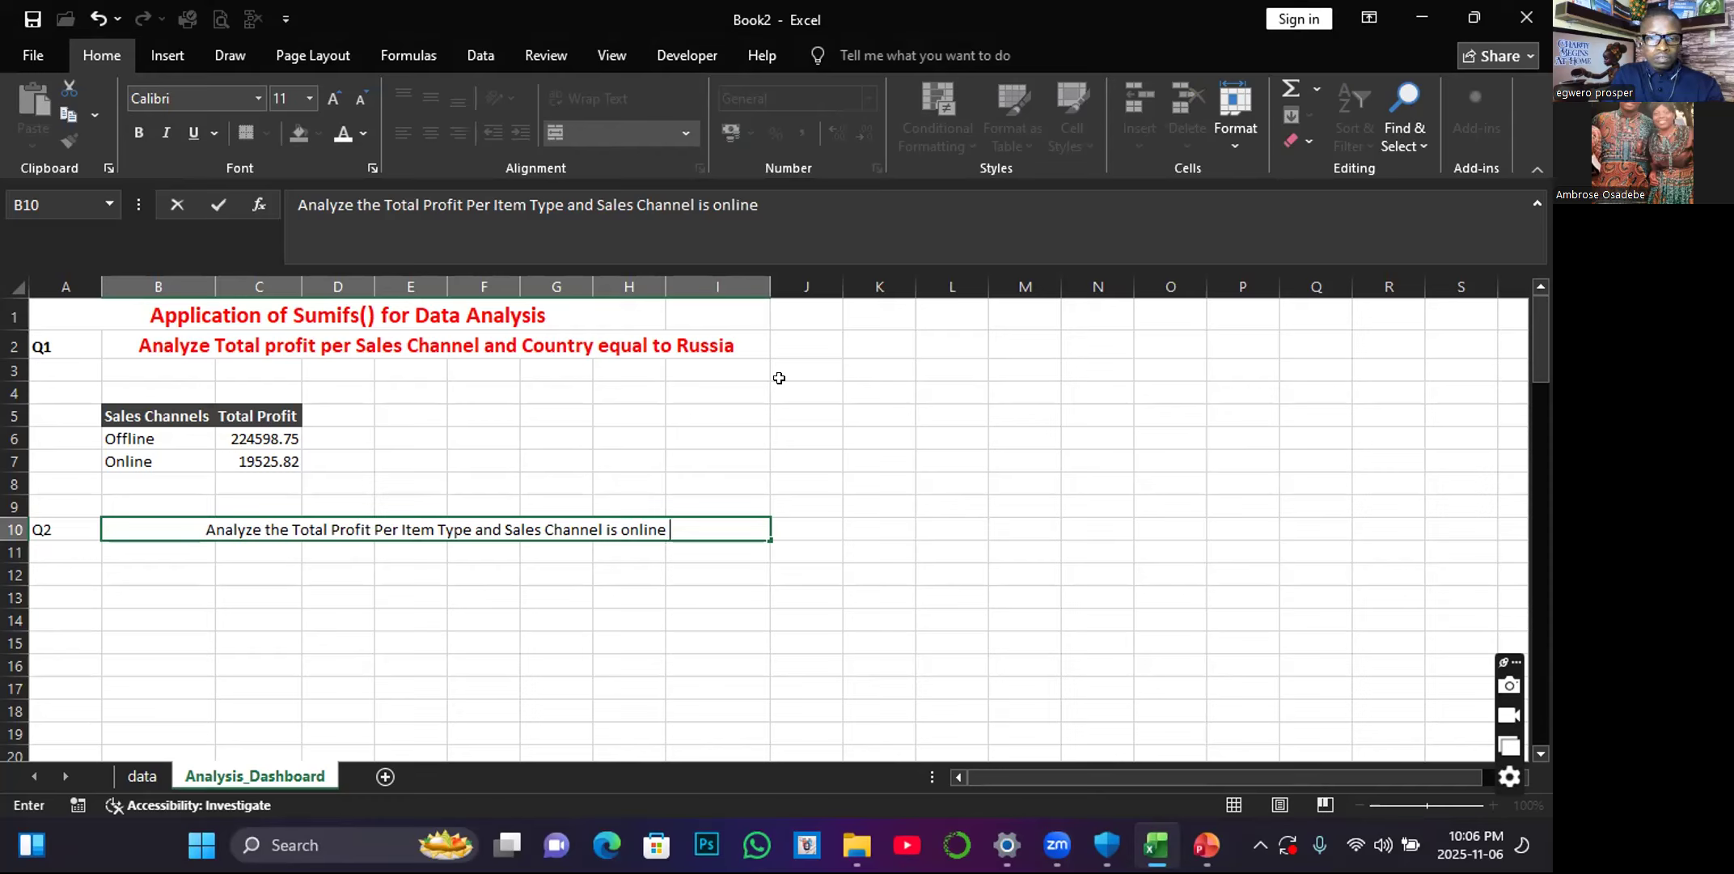
Check the data sheet's columns and finish the question in B10 with ", where is greater than 2000".
type(",")
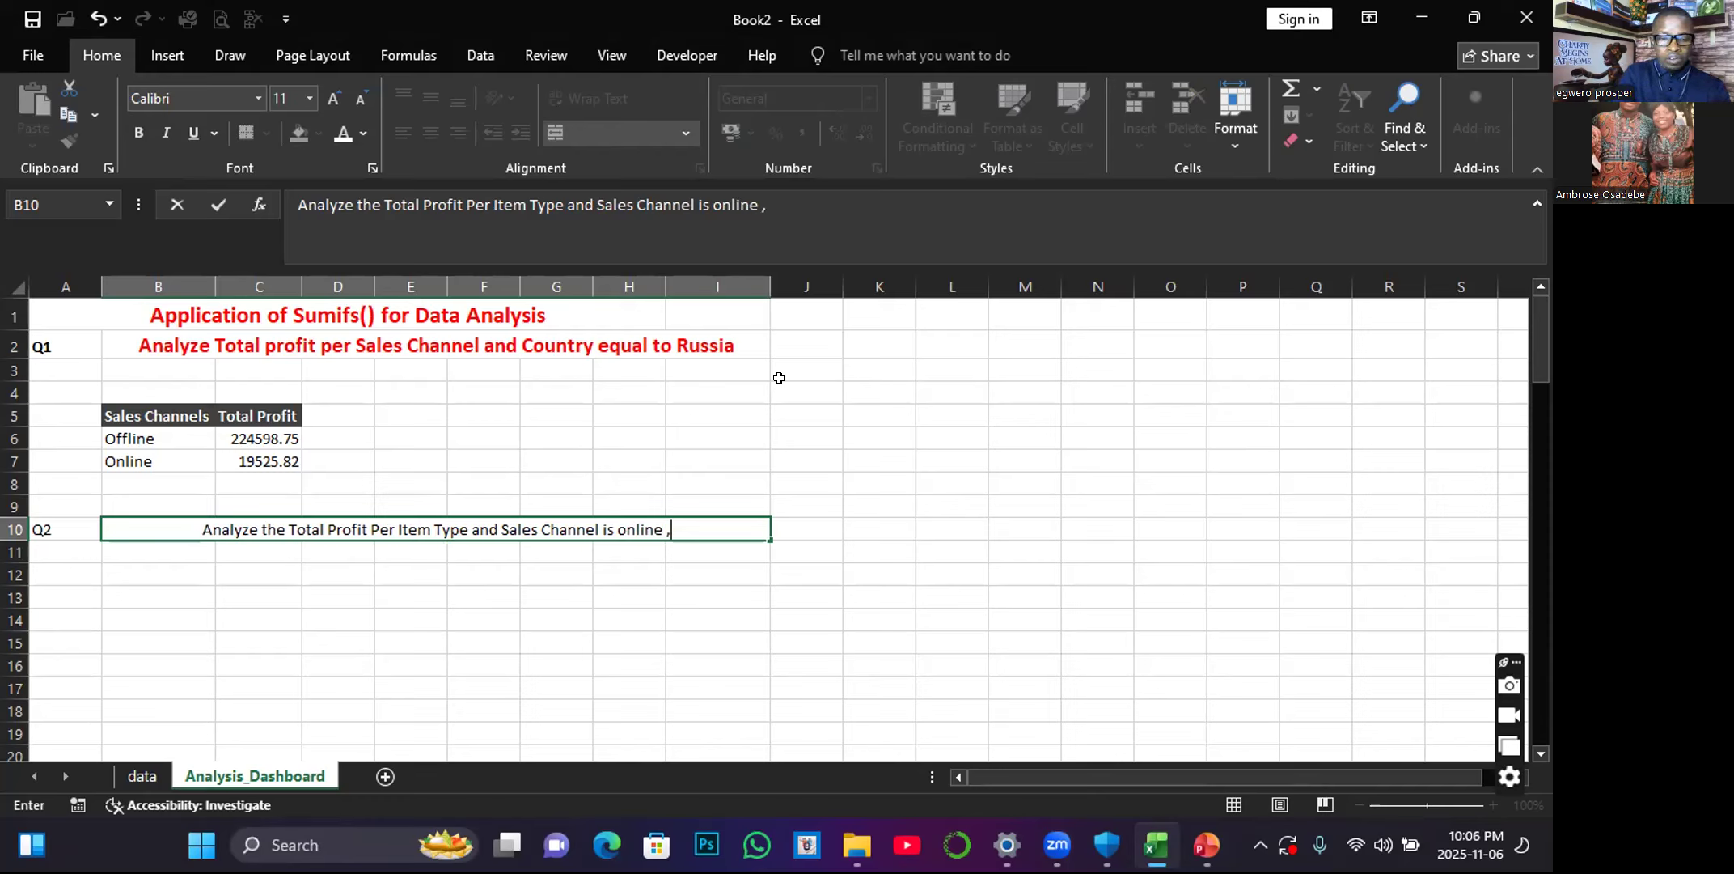
type(" where")
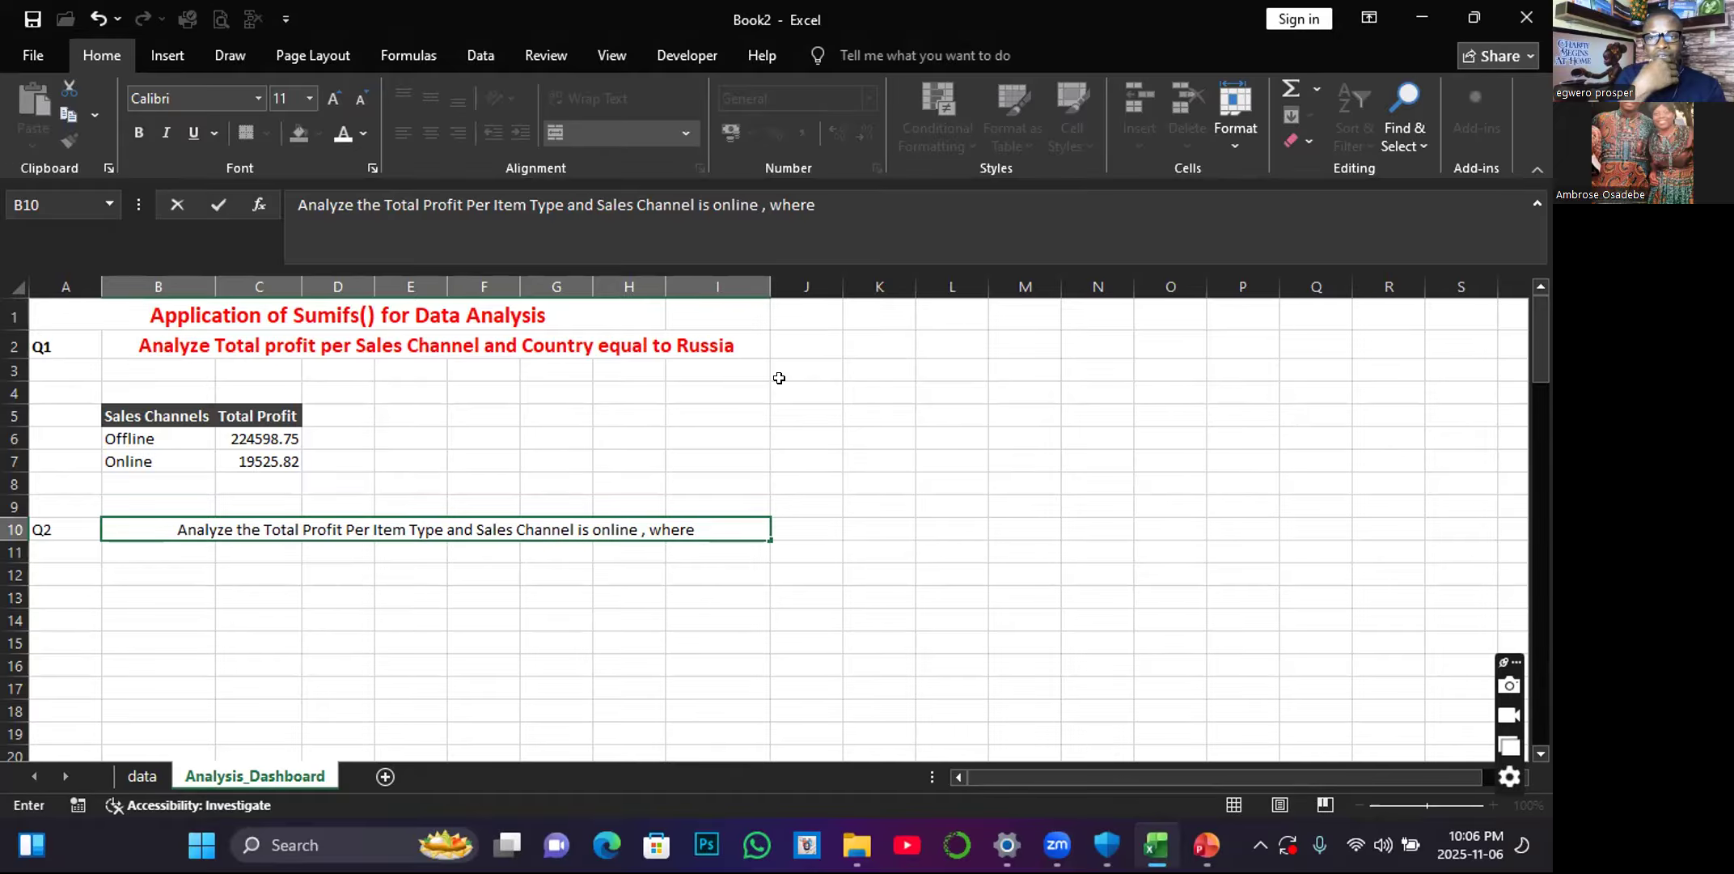
left_click(121, 780)
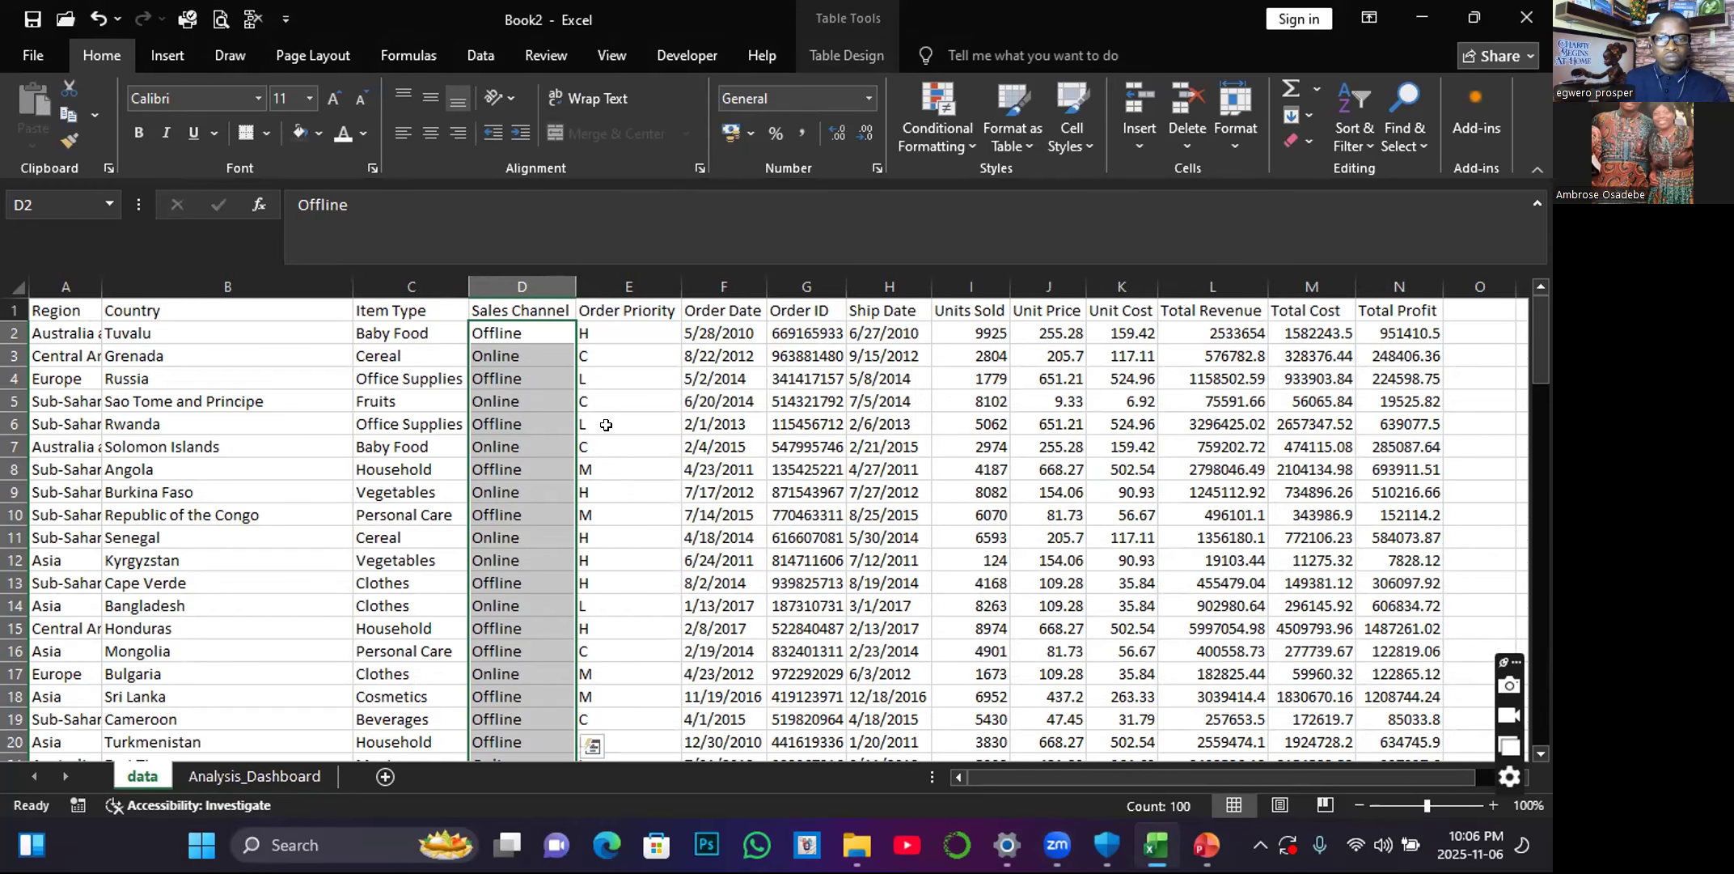
left_click(259, 776)
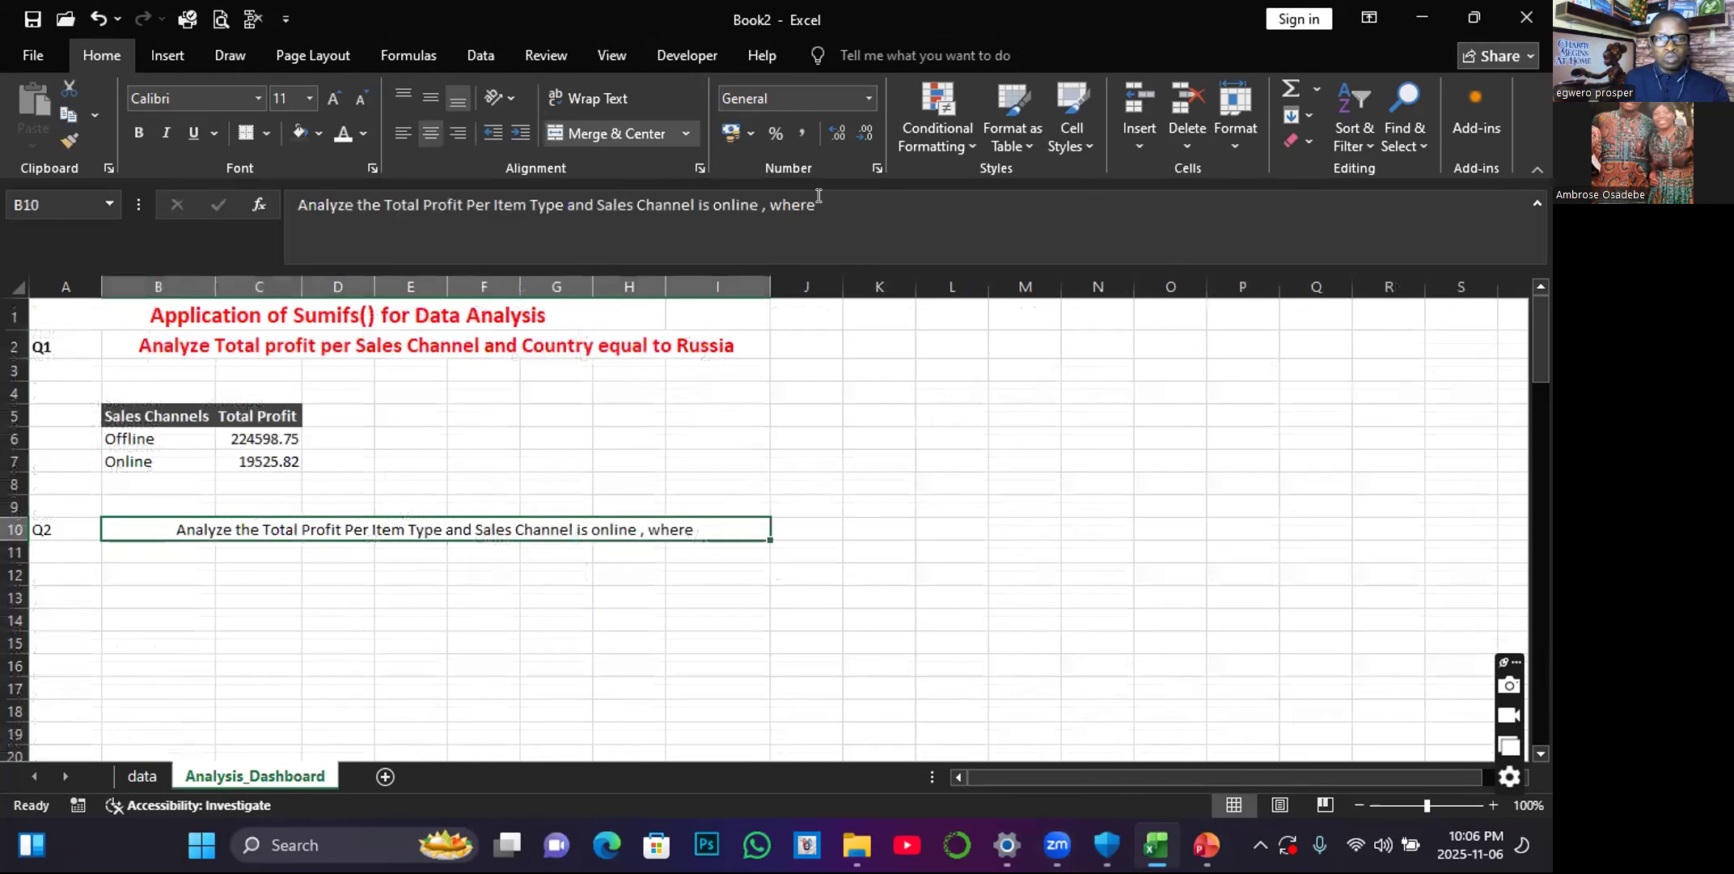
left_click(818, 195)
type("is")
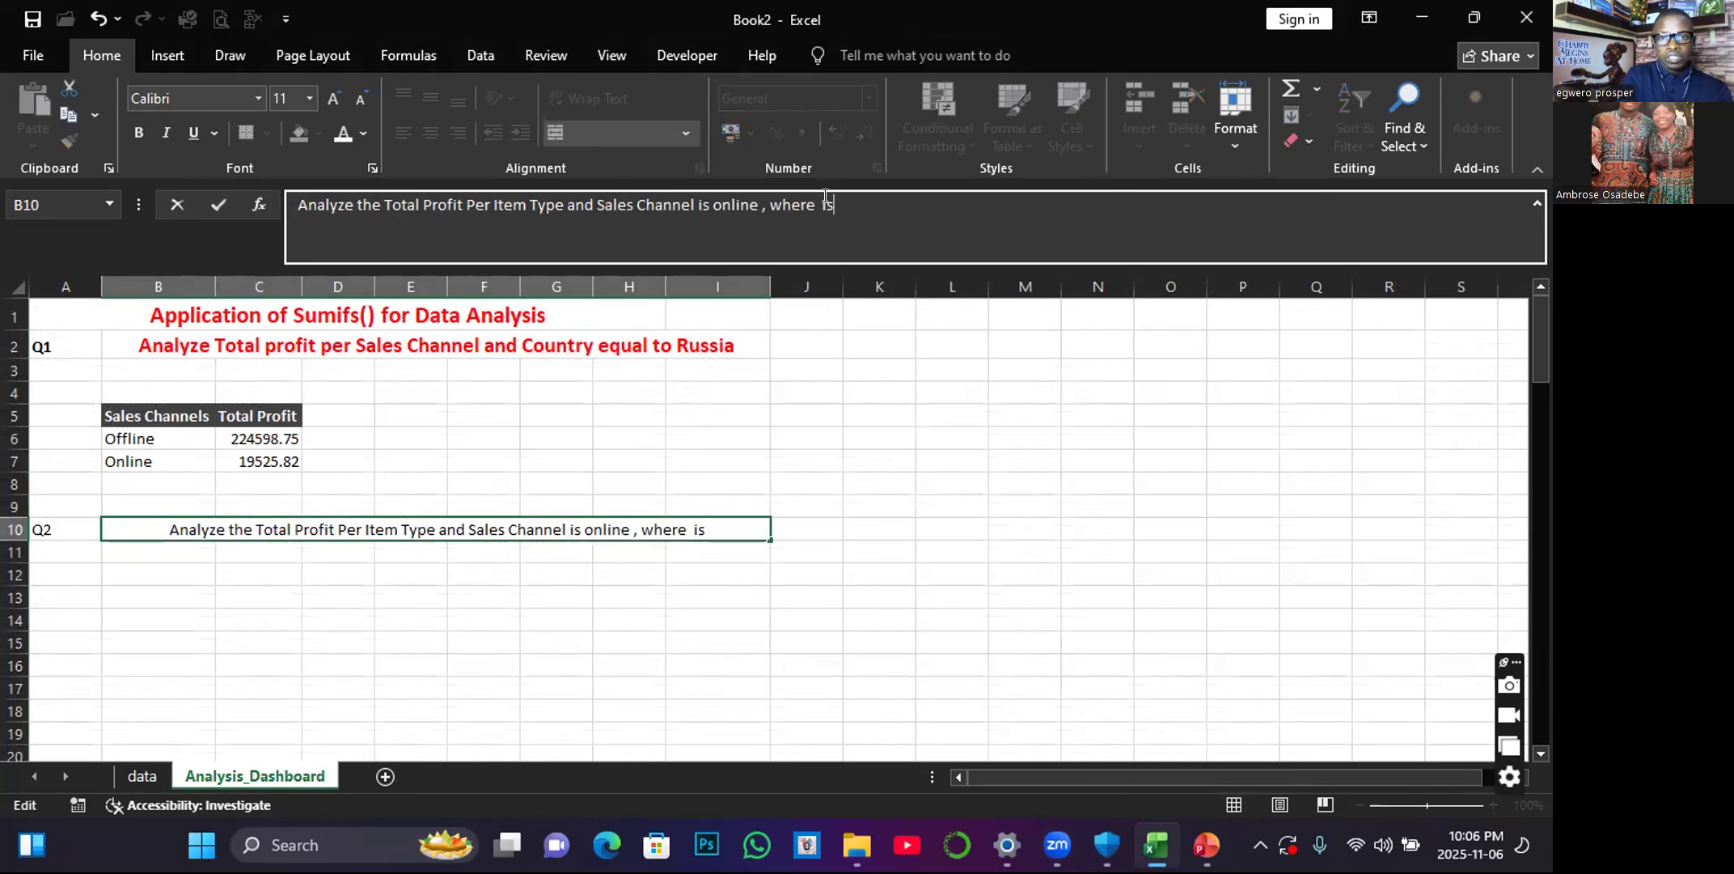
type(" gre")
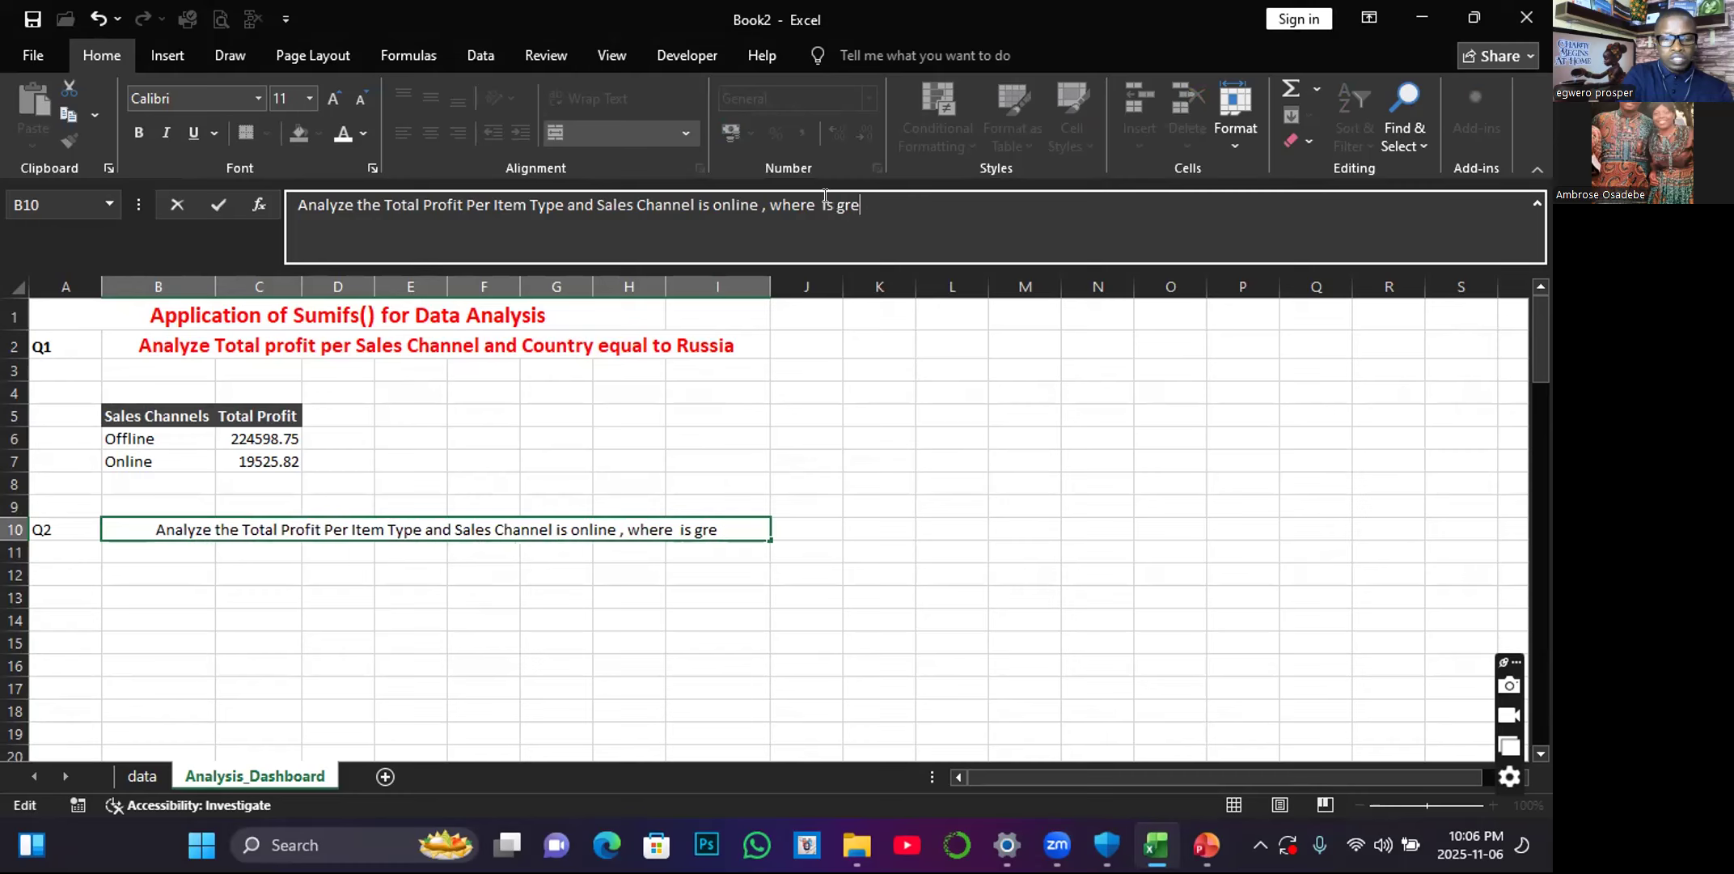
type("ater th")
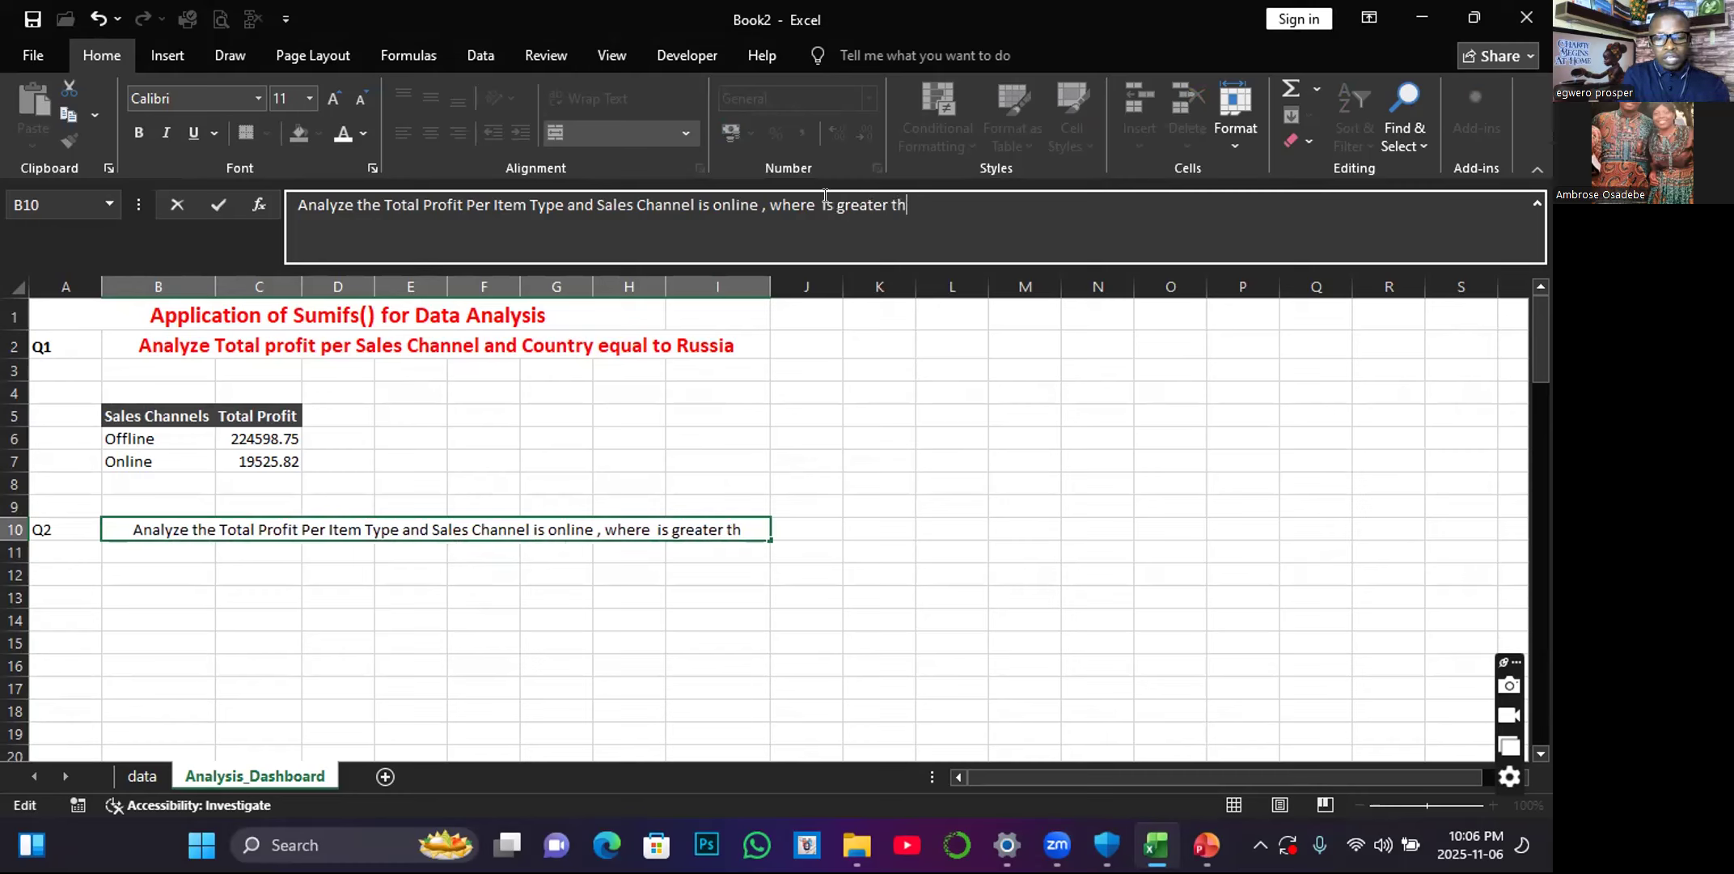
type("an 2000")
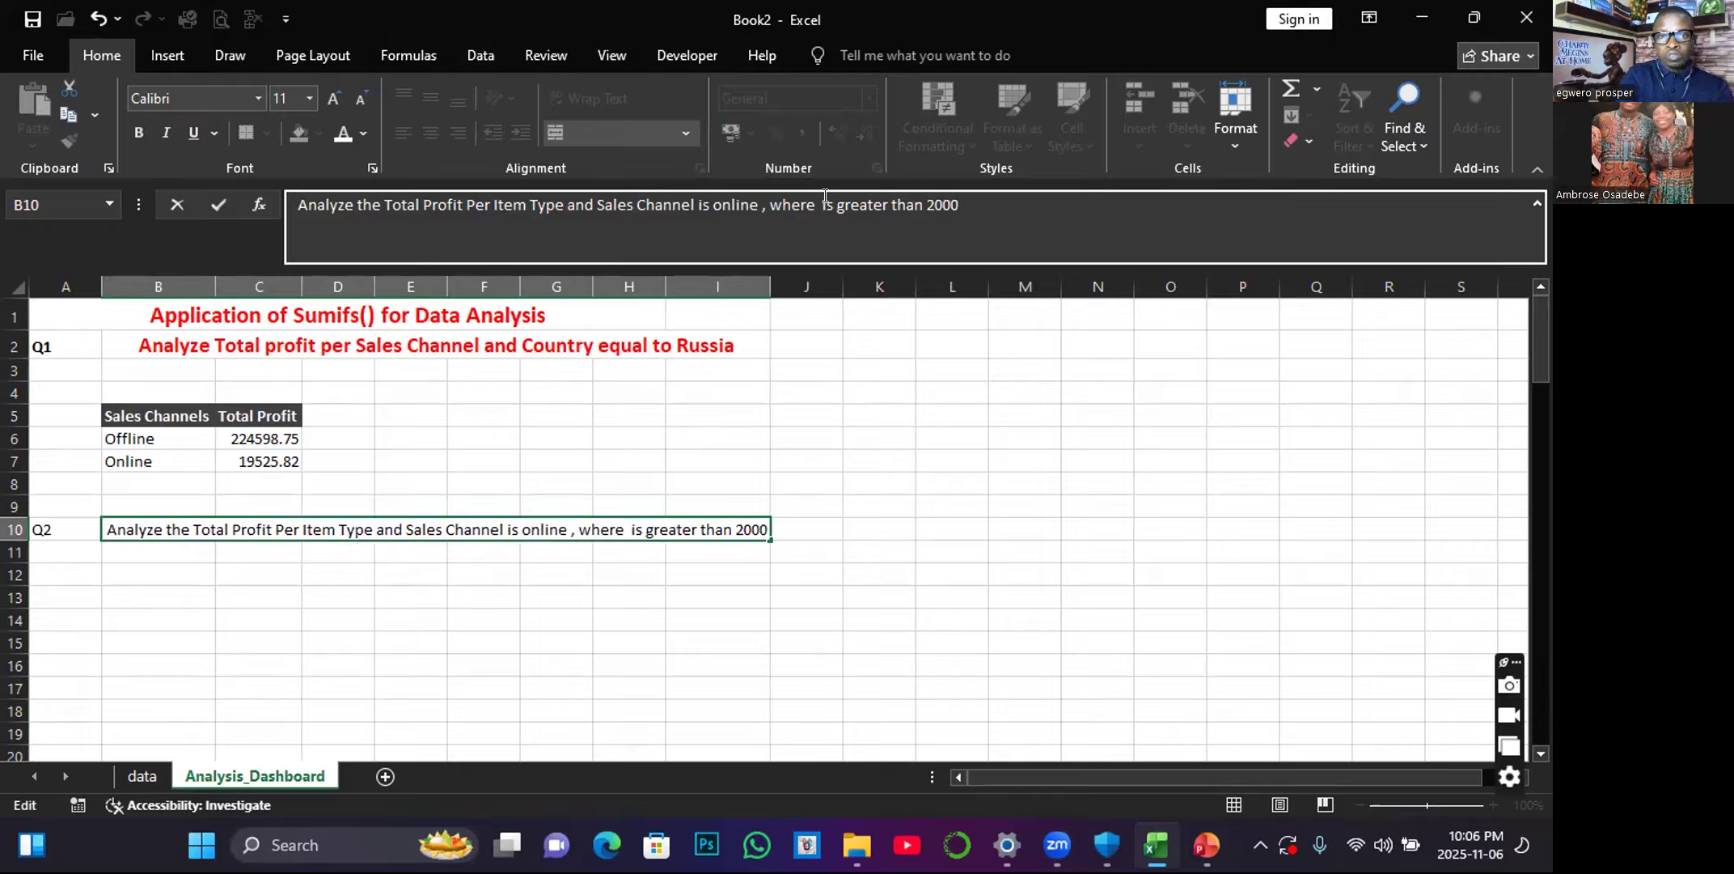
left_click(570, 657)
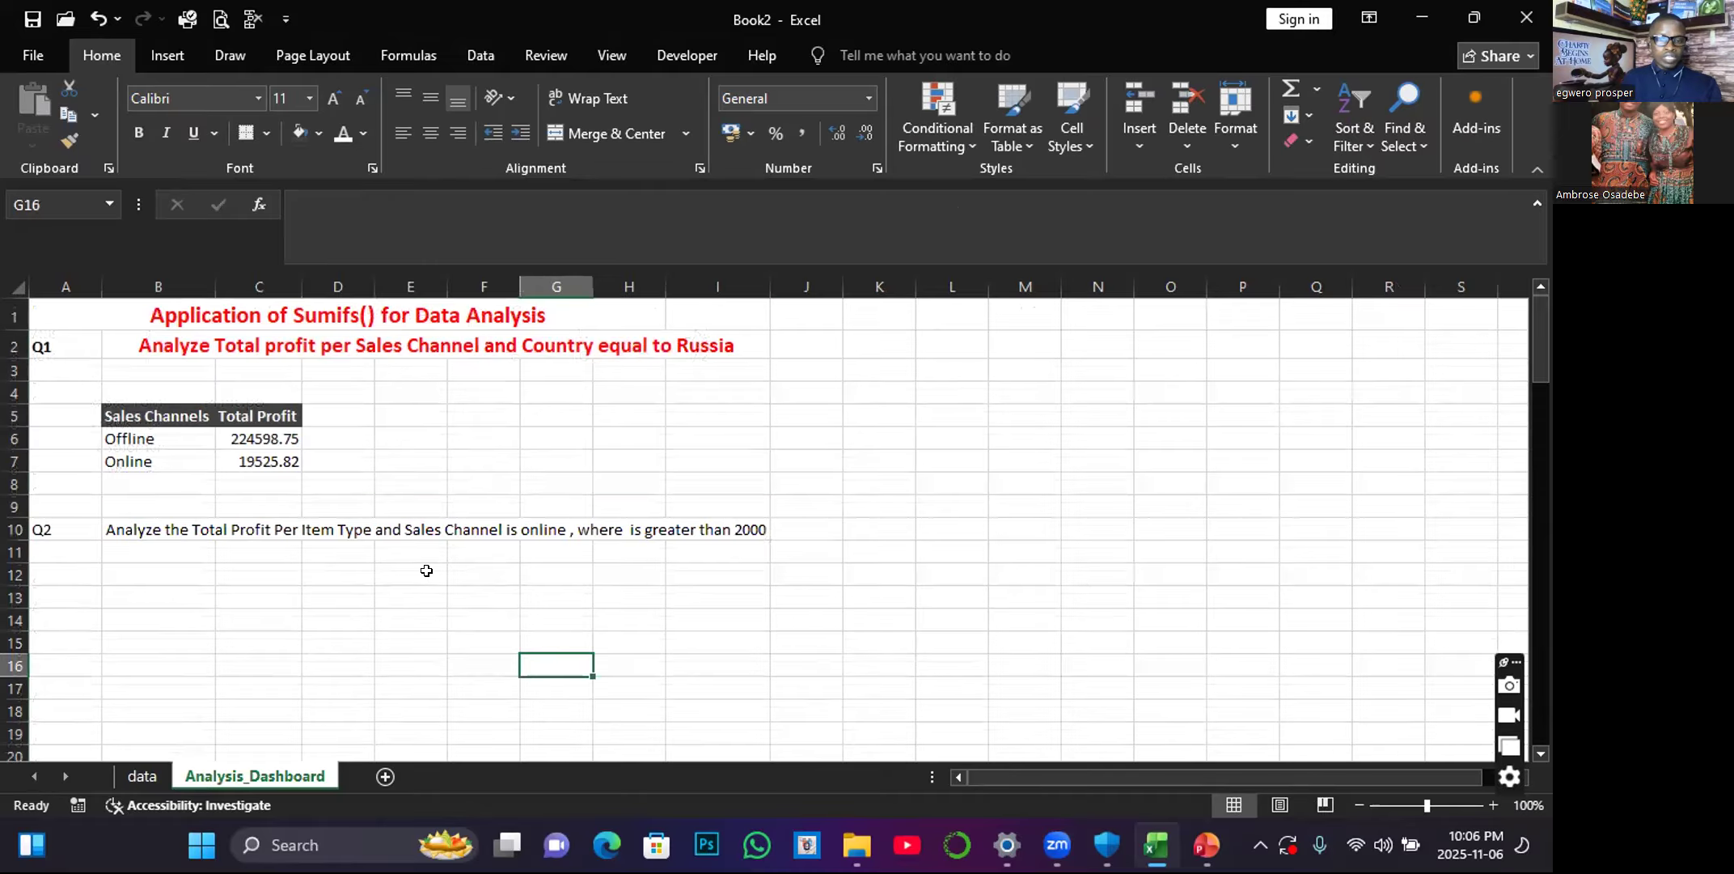
Format the Q2 question text in B10 as bold and red.
left_click(407, 522)
left_click(130, 133)
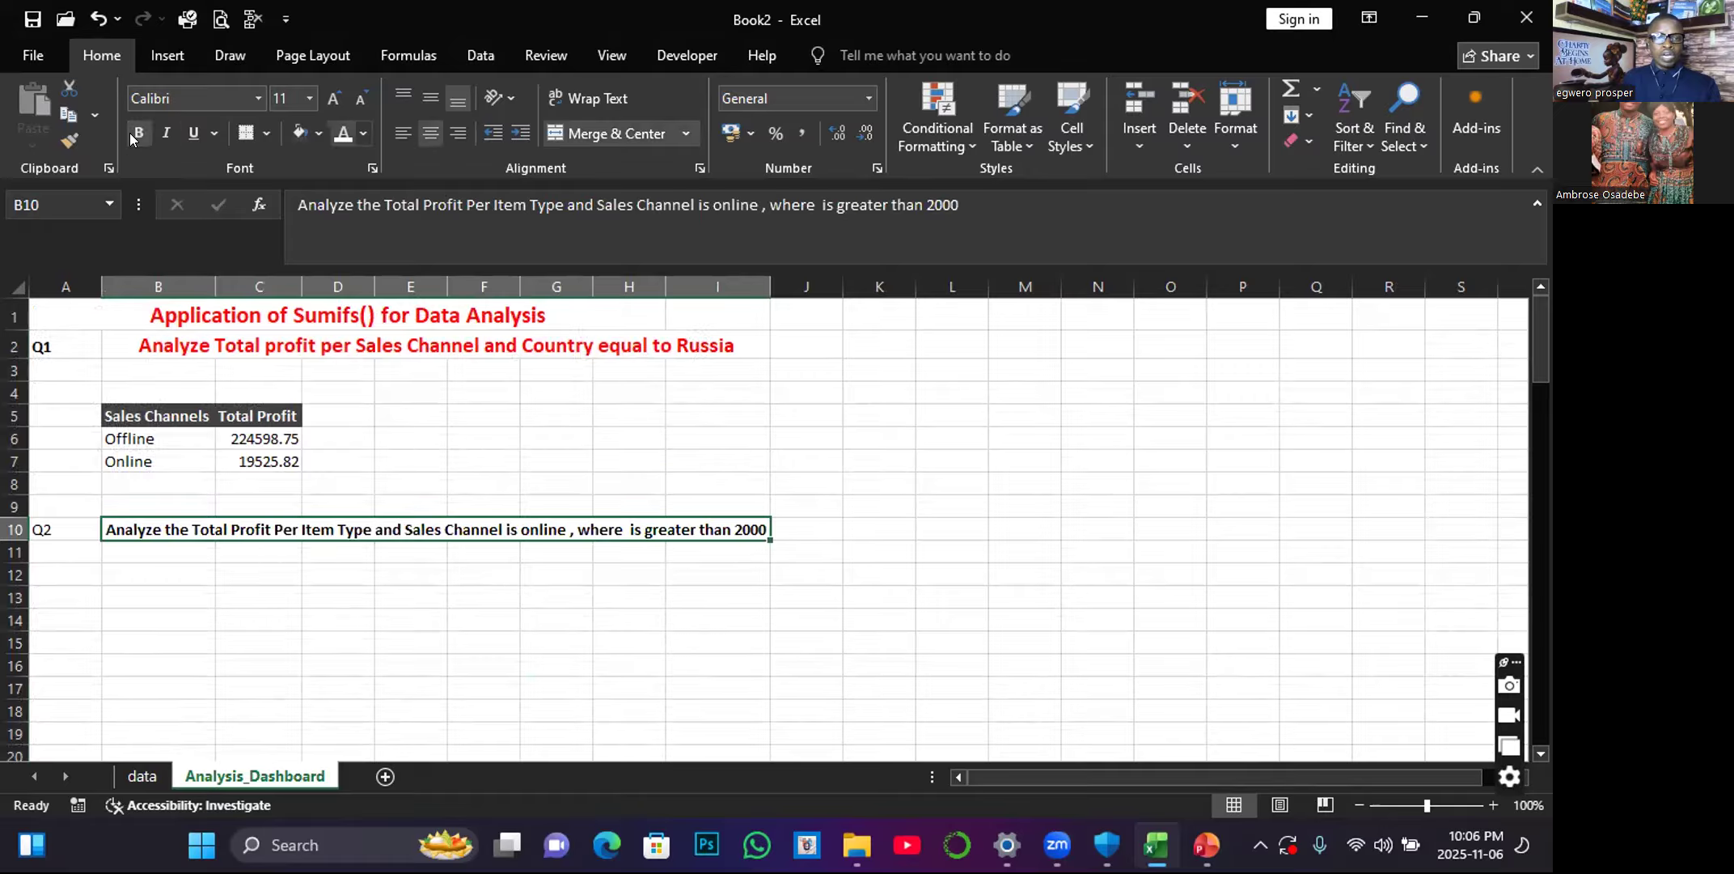
left_click(364, 132)
left_click(387, 464)
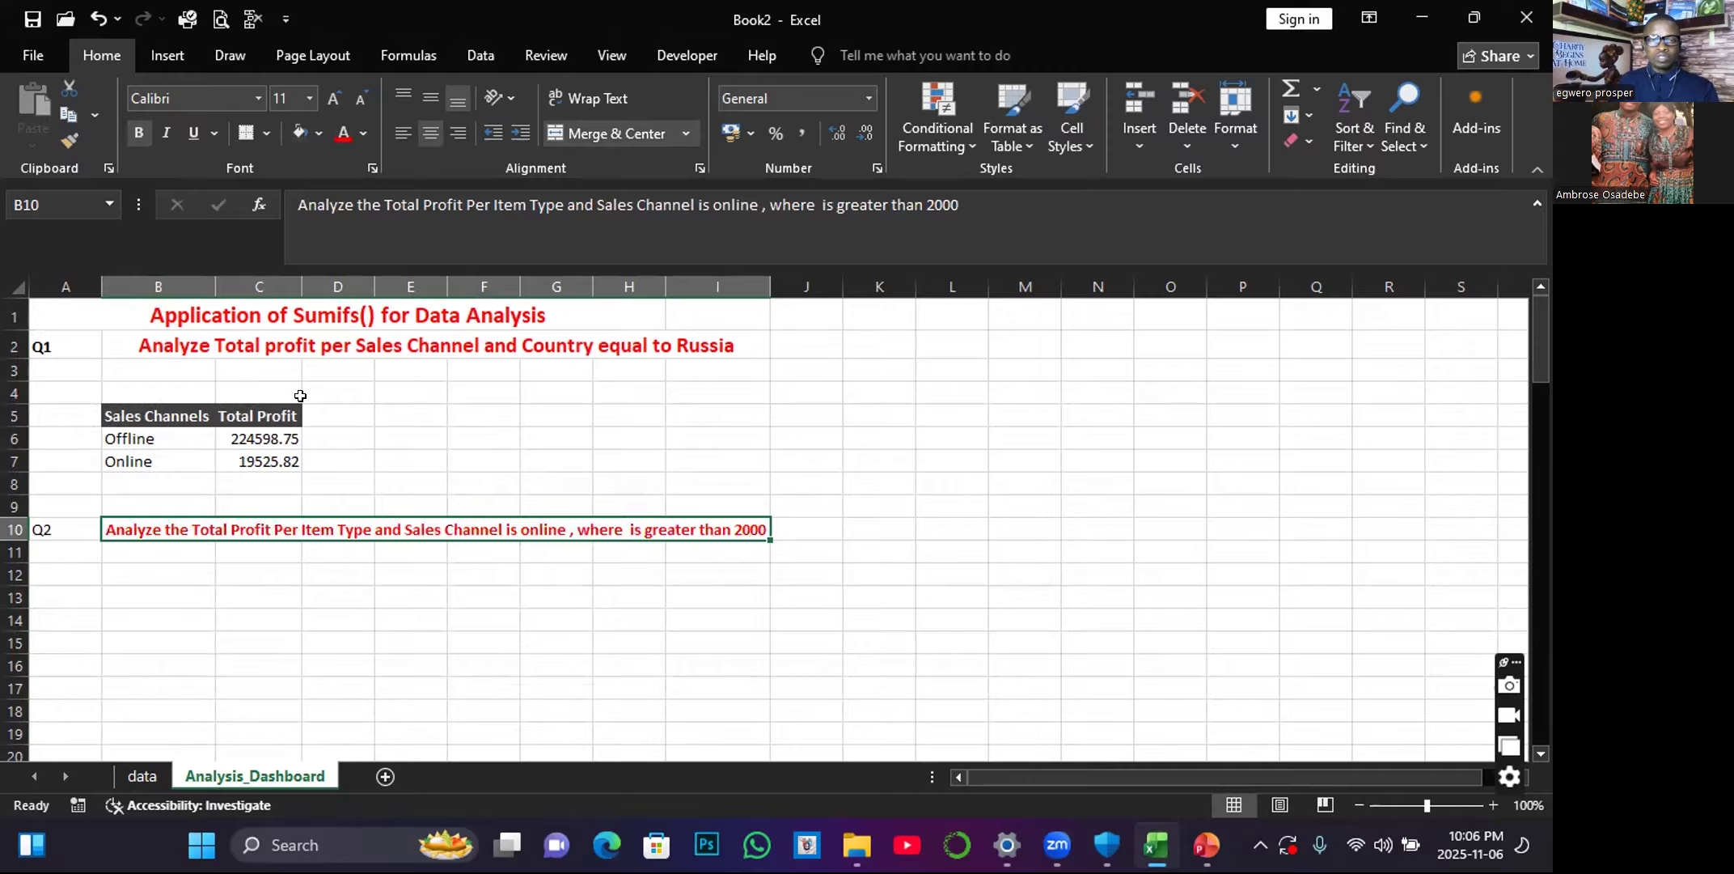
left_click(139, 132)
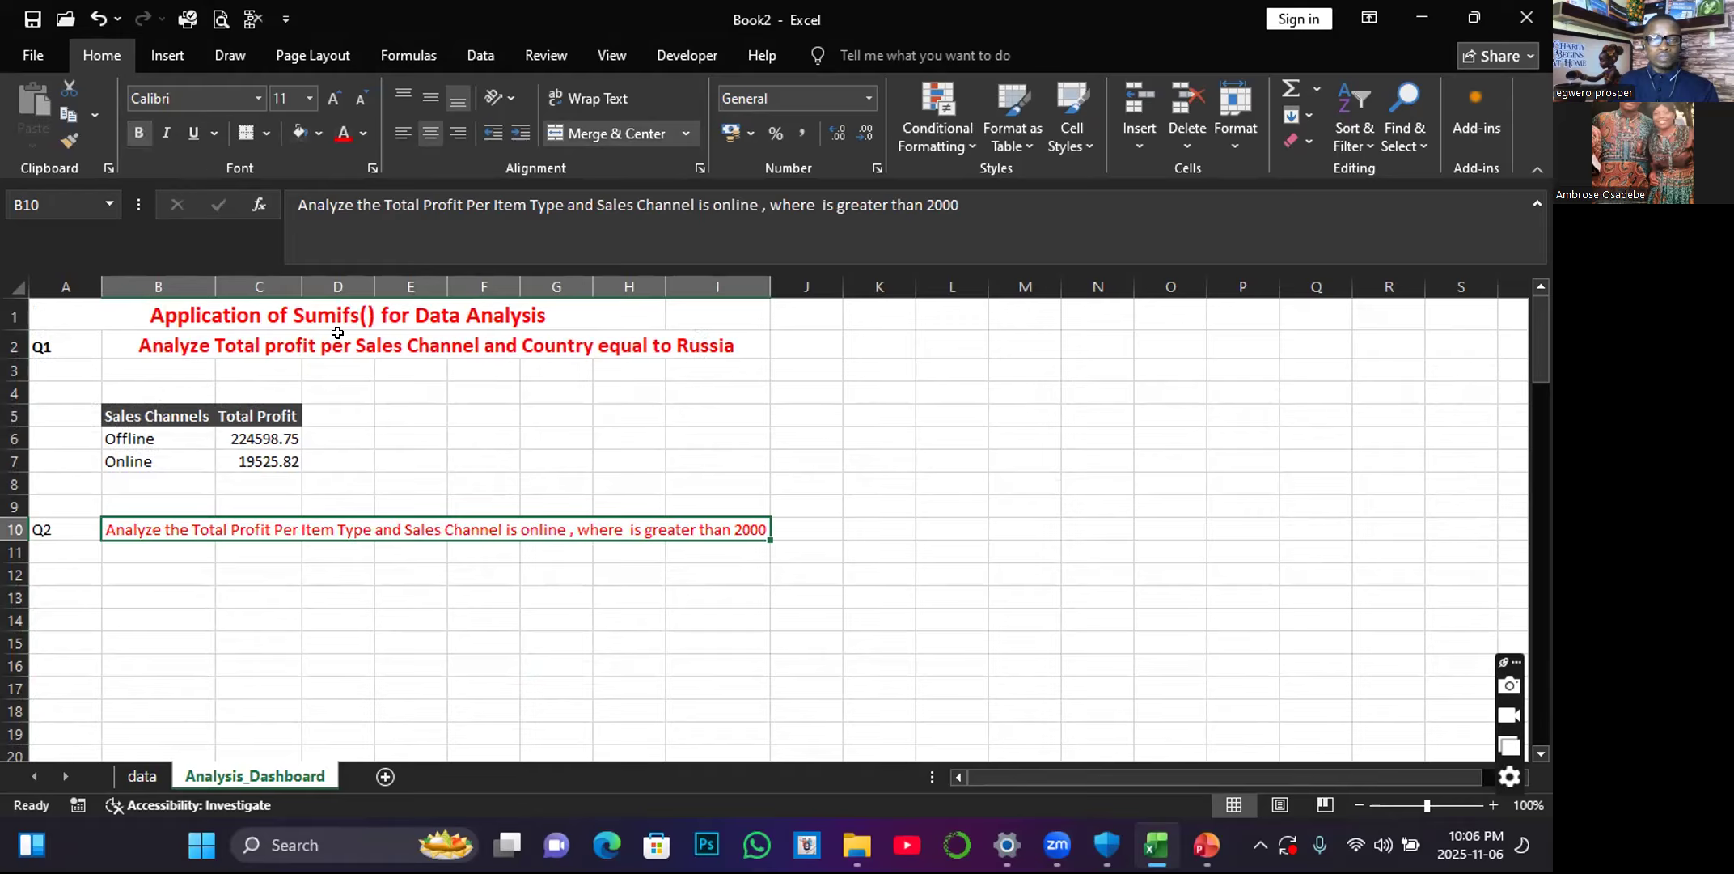
left_click(138, 133)
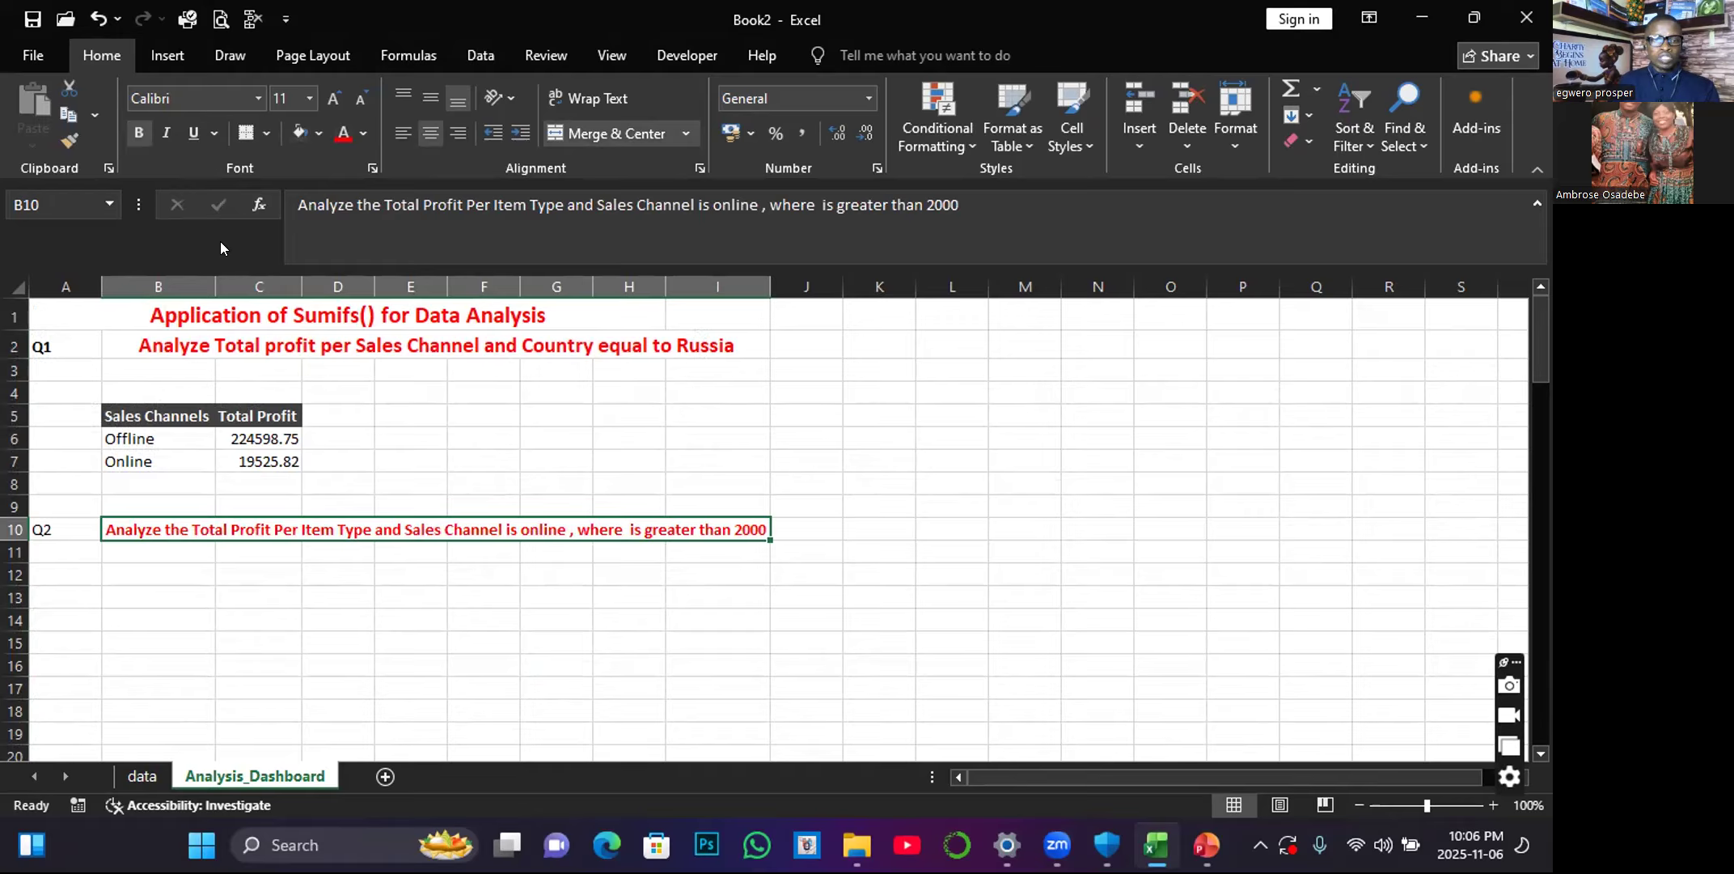
Widen column I slightly and, after trying 14 points, set the B10 question's font size to 11.
left_click(333, 98)
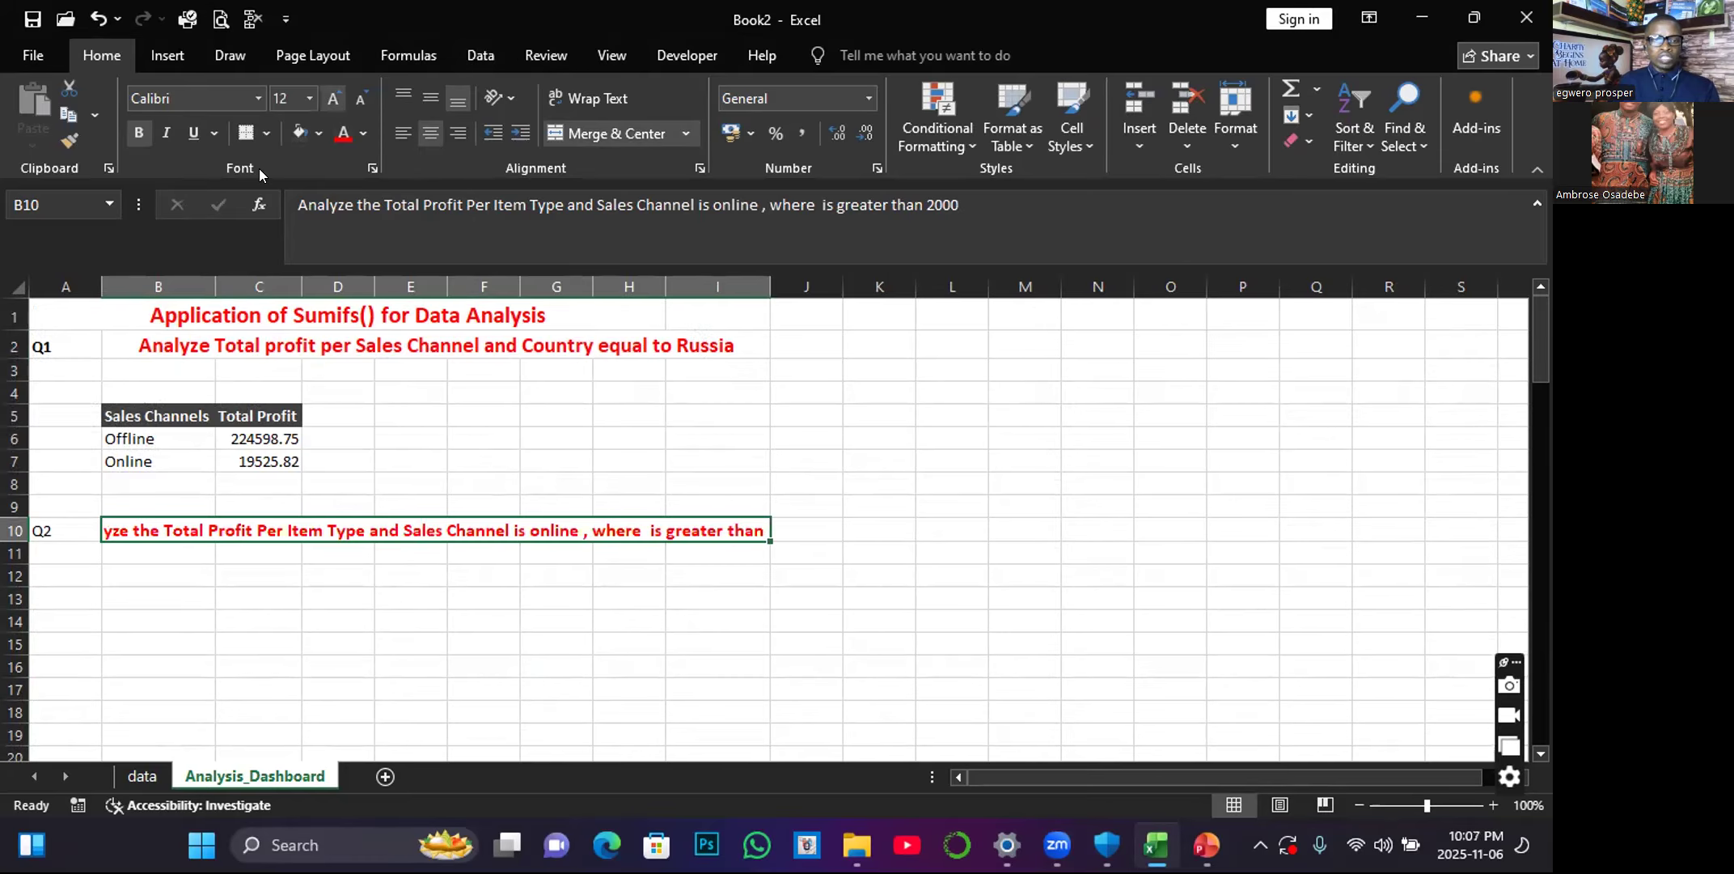
left_click(333, 98)
left_click_drag(769, 285, 789, 283)
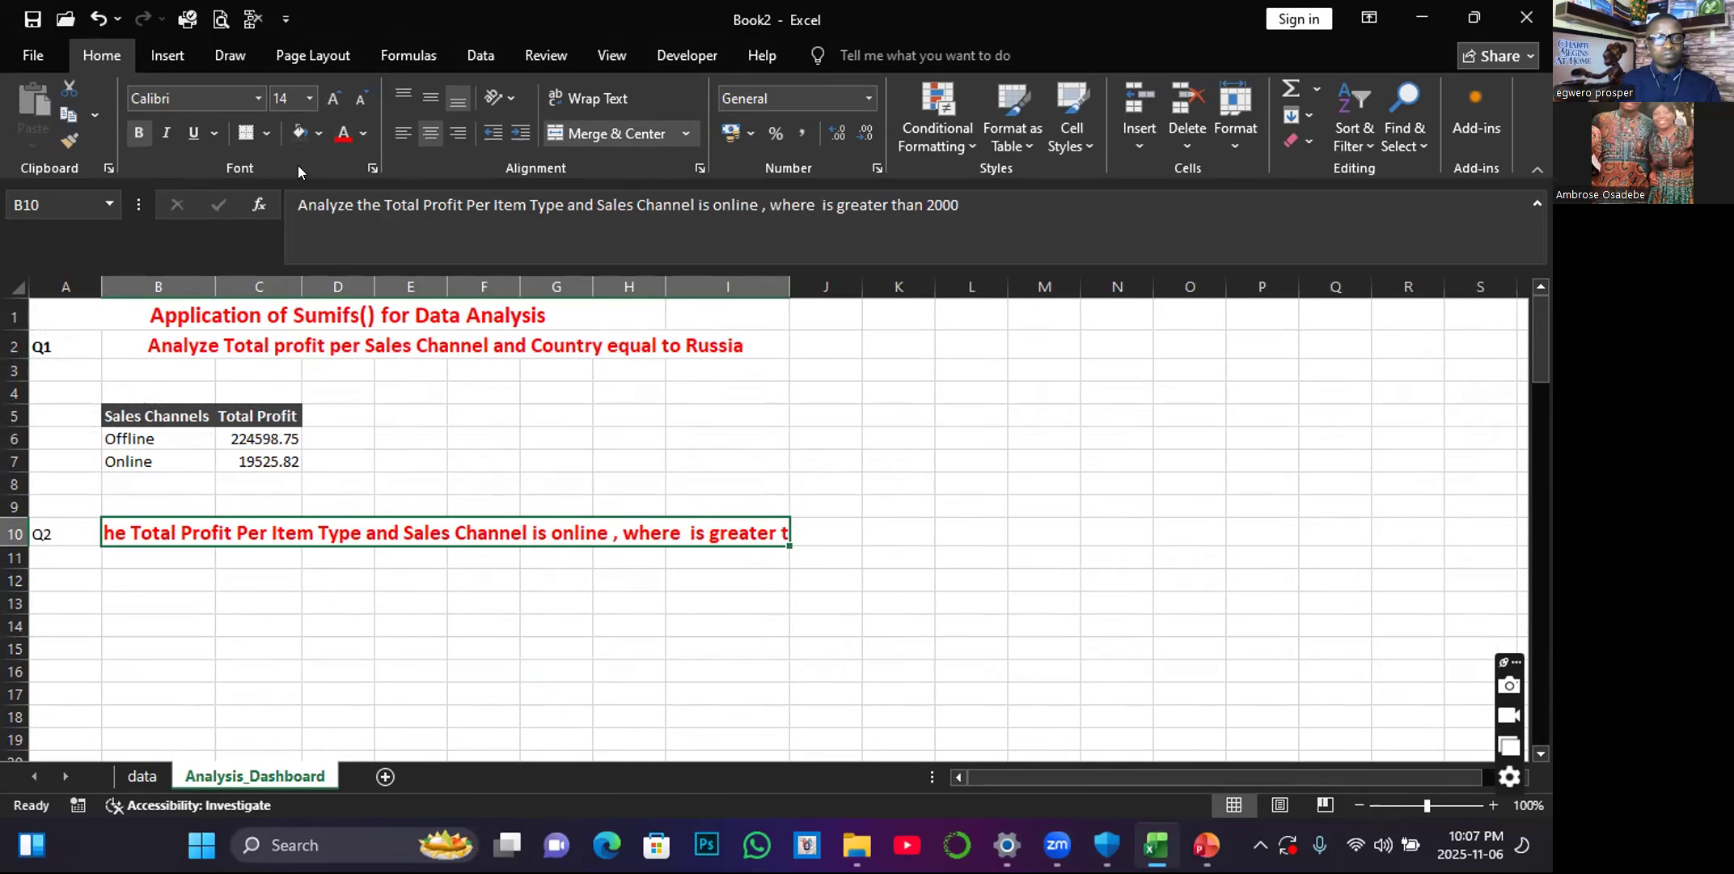
left_click(360, 98)
left_click(361, 98)
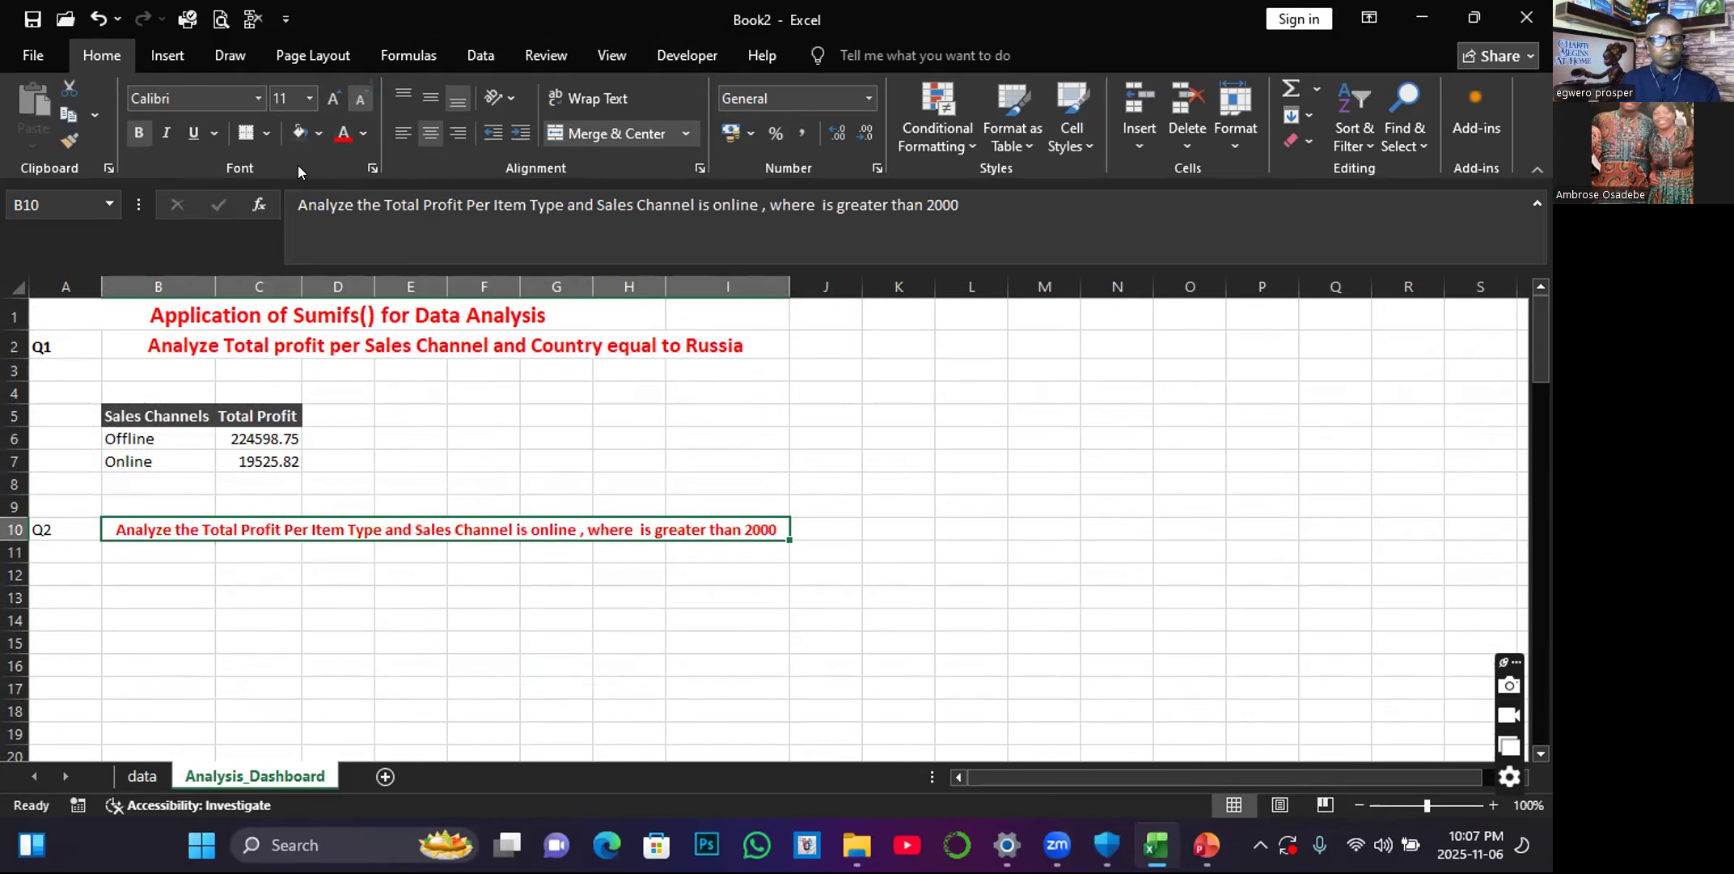
left_click(242, 618)
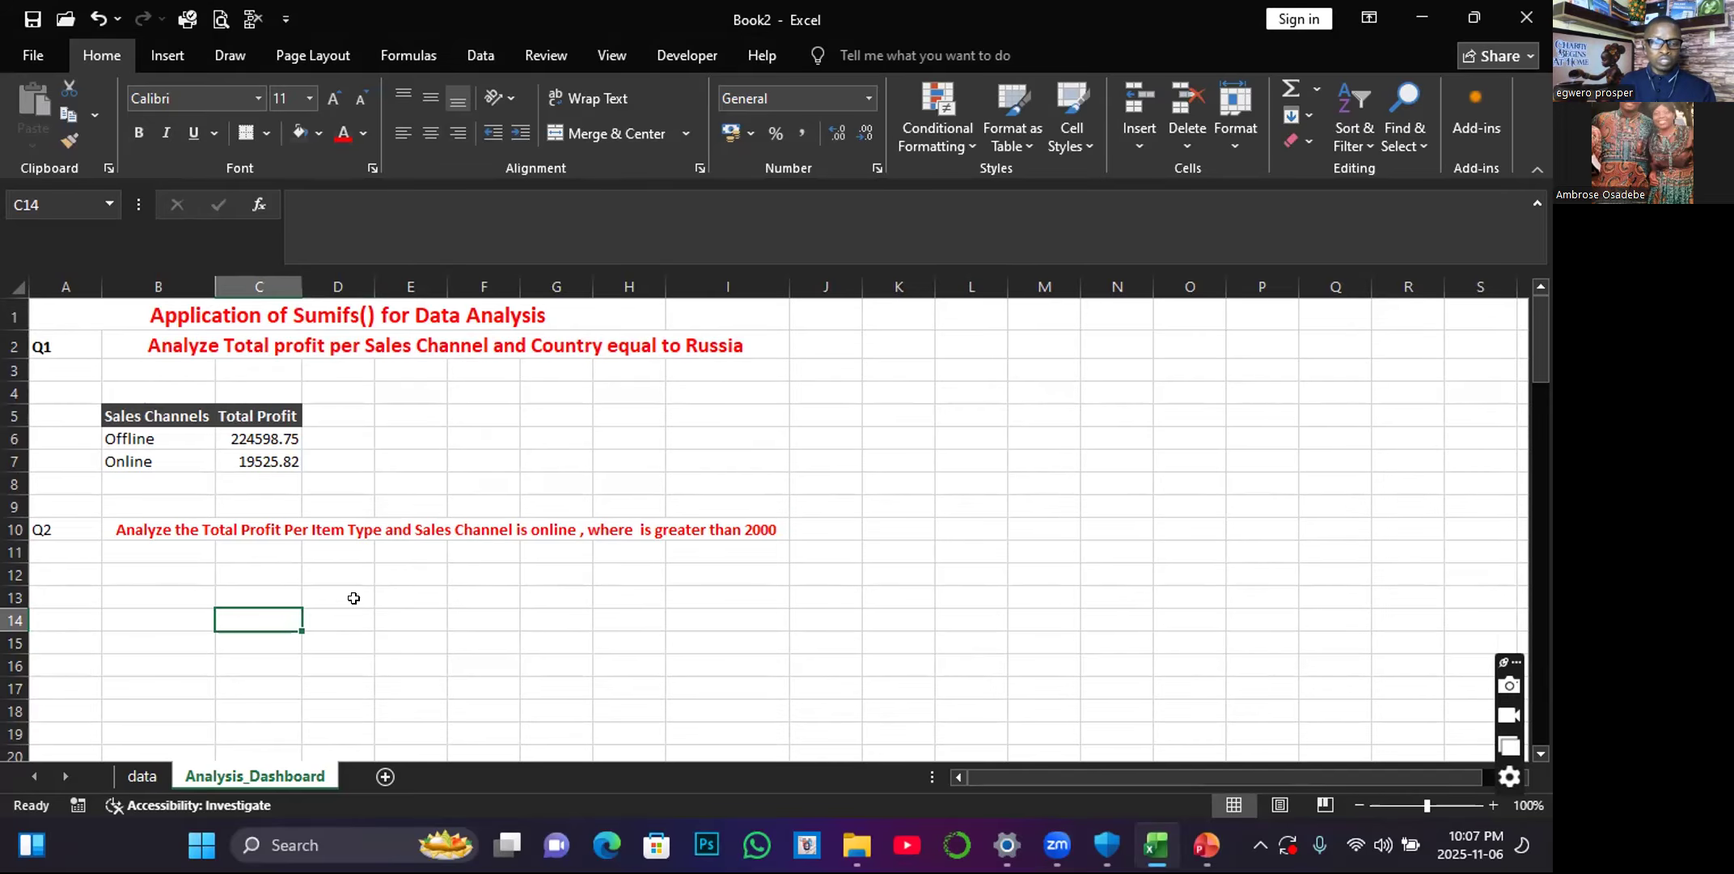
Copy the entire Item Type column with its header from the data sheet to cell B12 of Analysis_Dashboard.
left_click(154, 774)
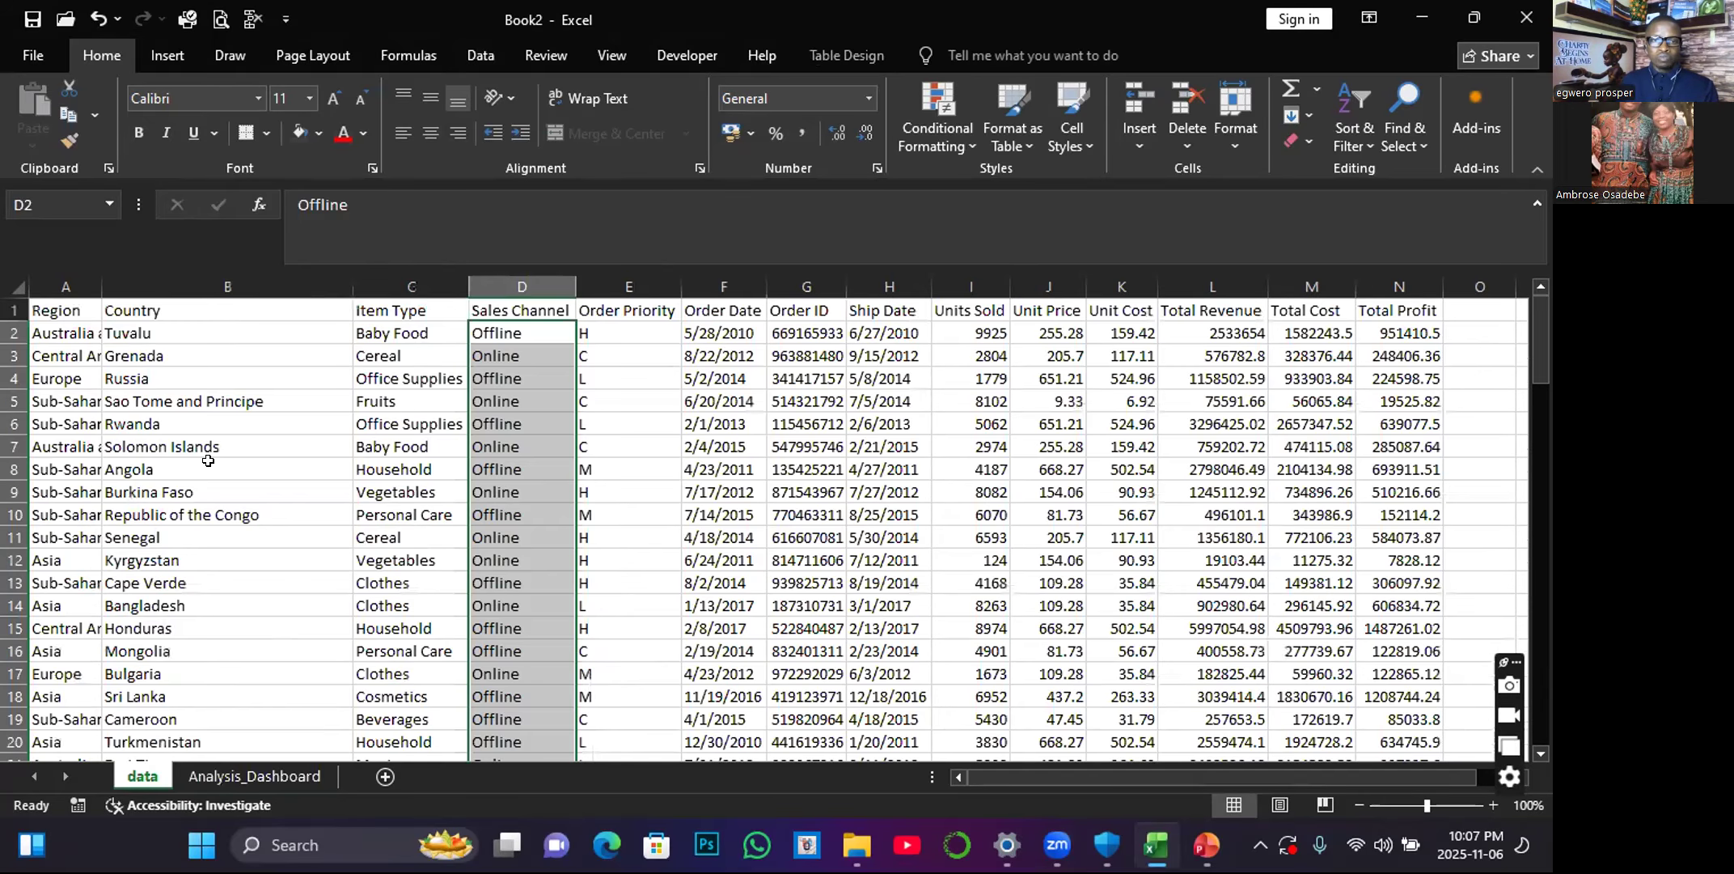
left_click(408, 308)
key("ctrl+shift+Down")
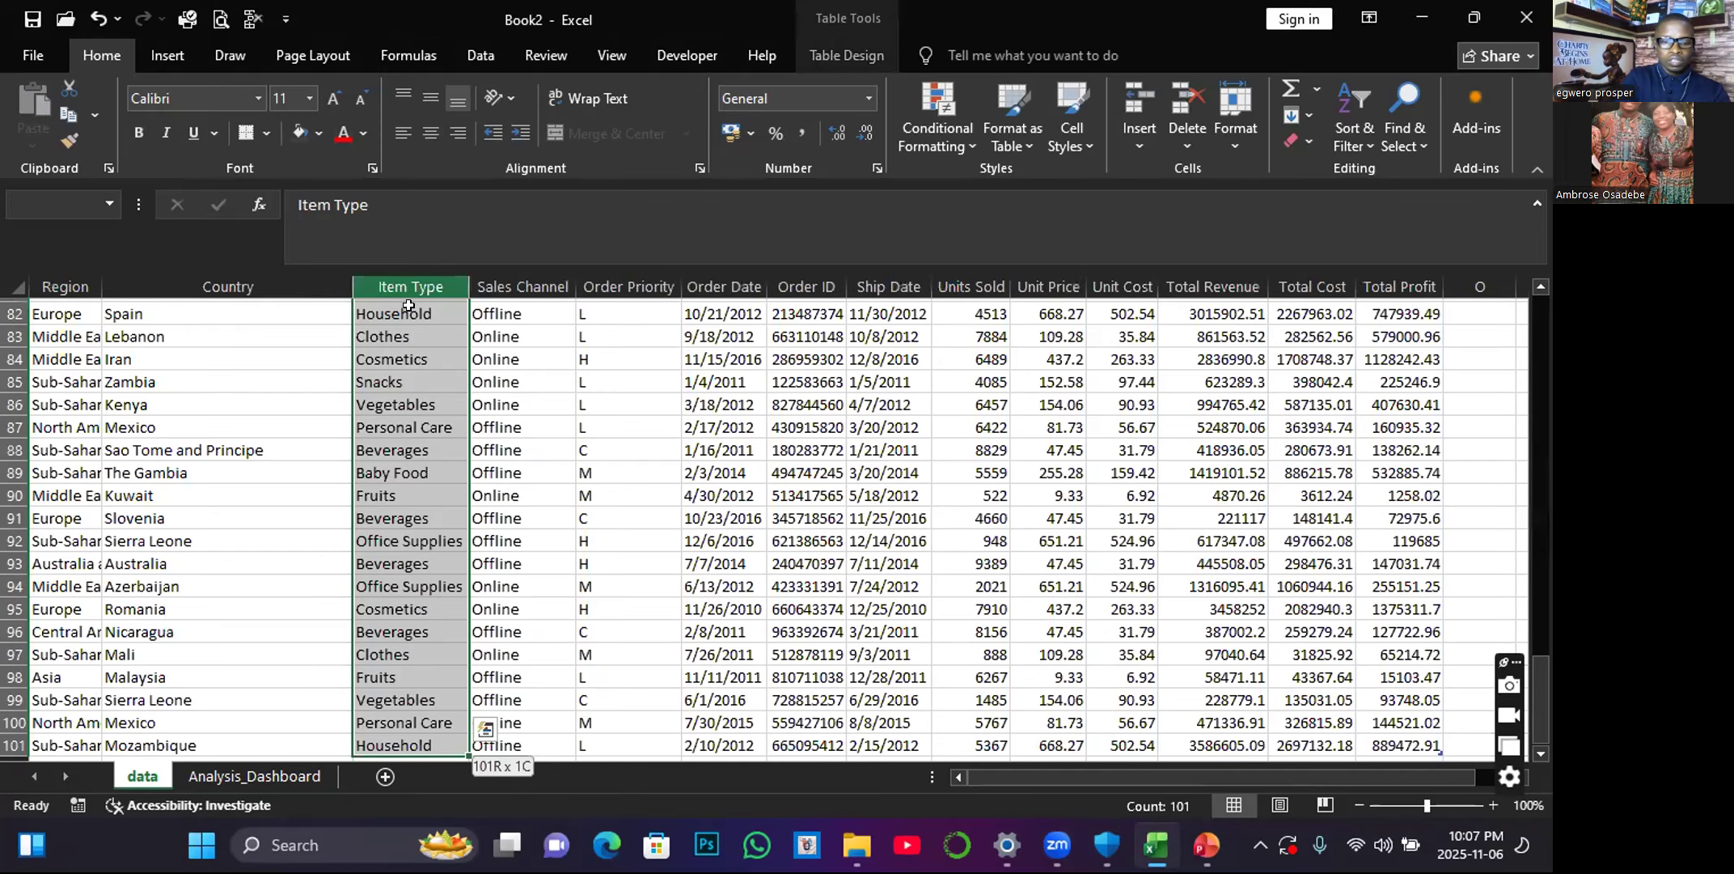
key("ctrl+c")
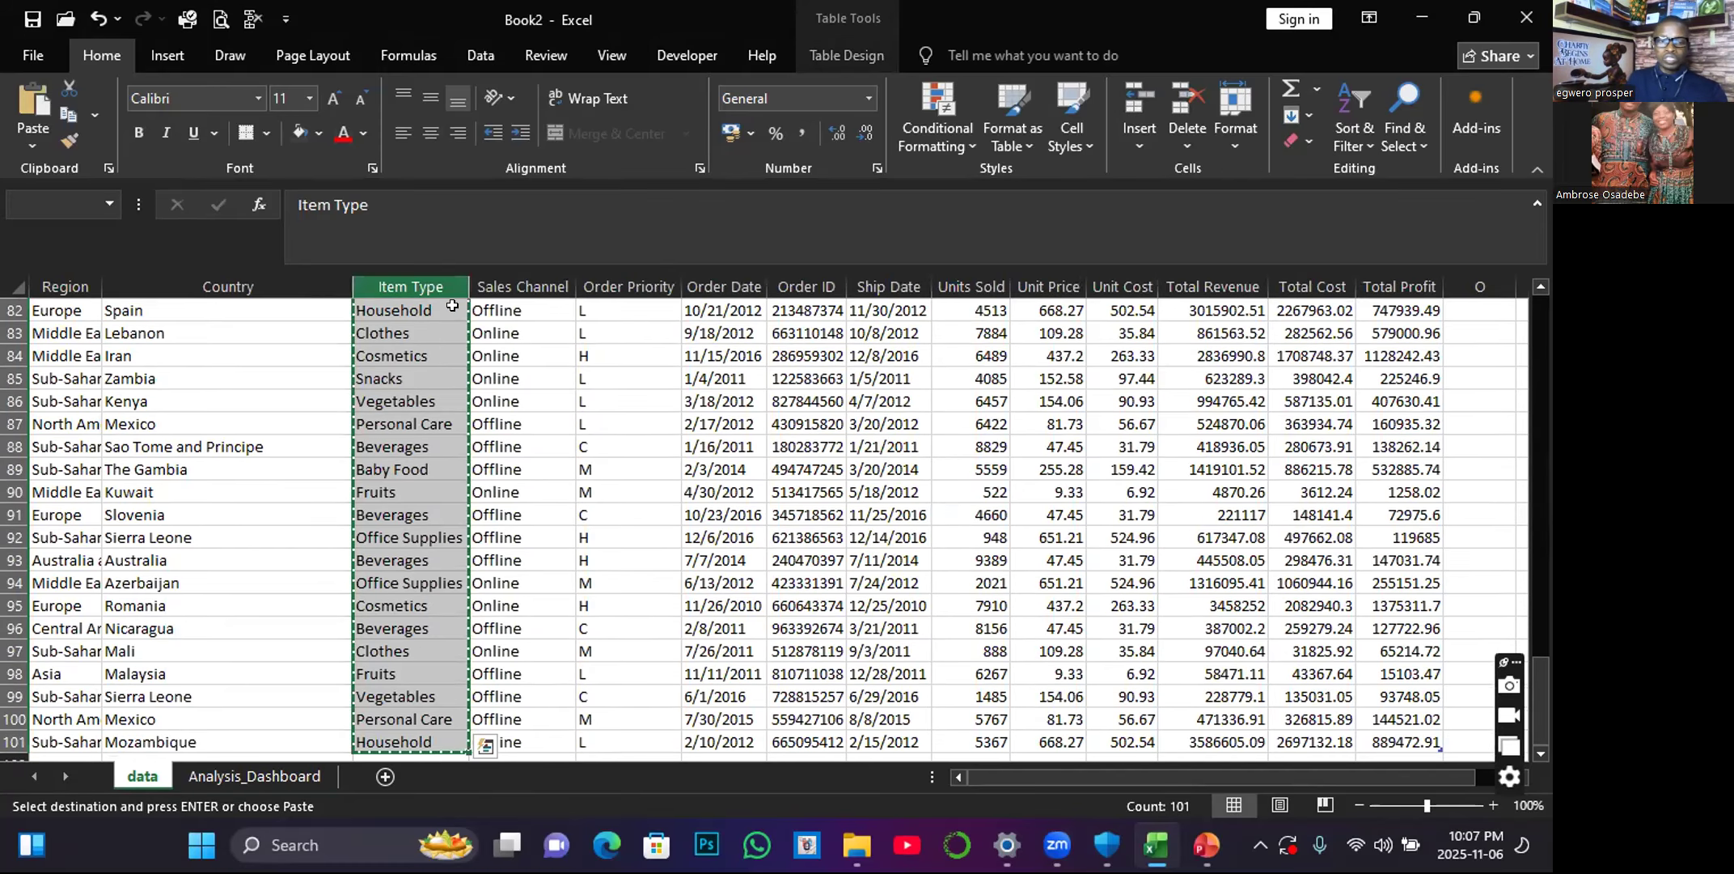
left_click(254, 776)
left_click(135, 572)
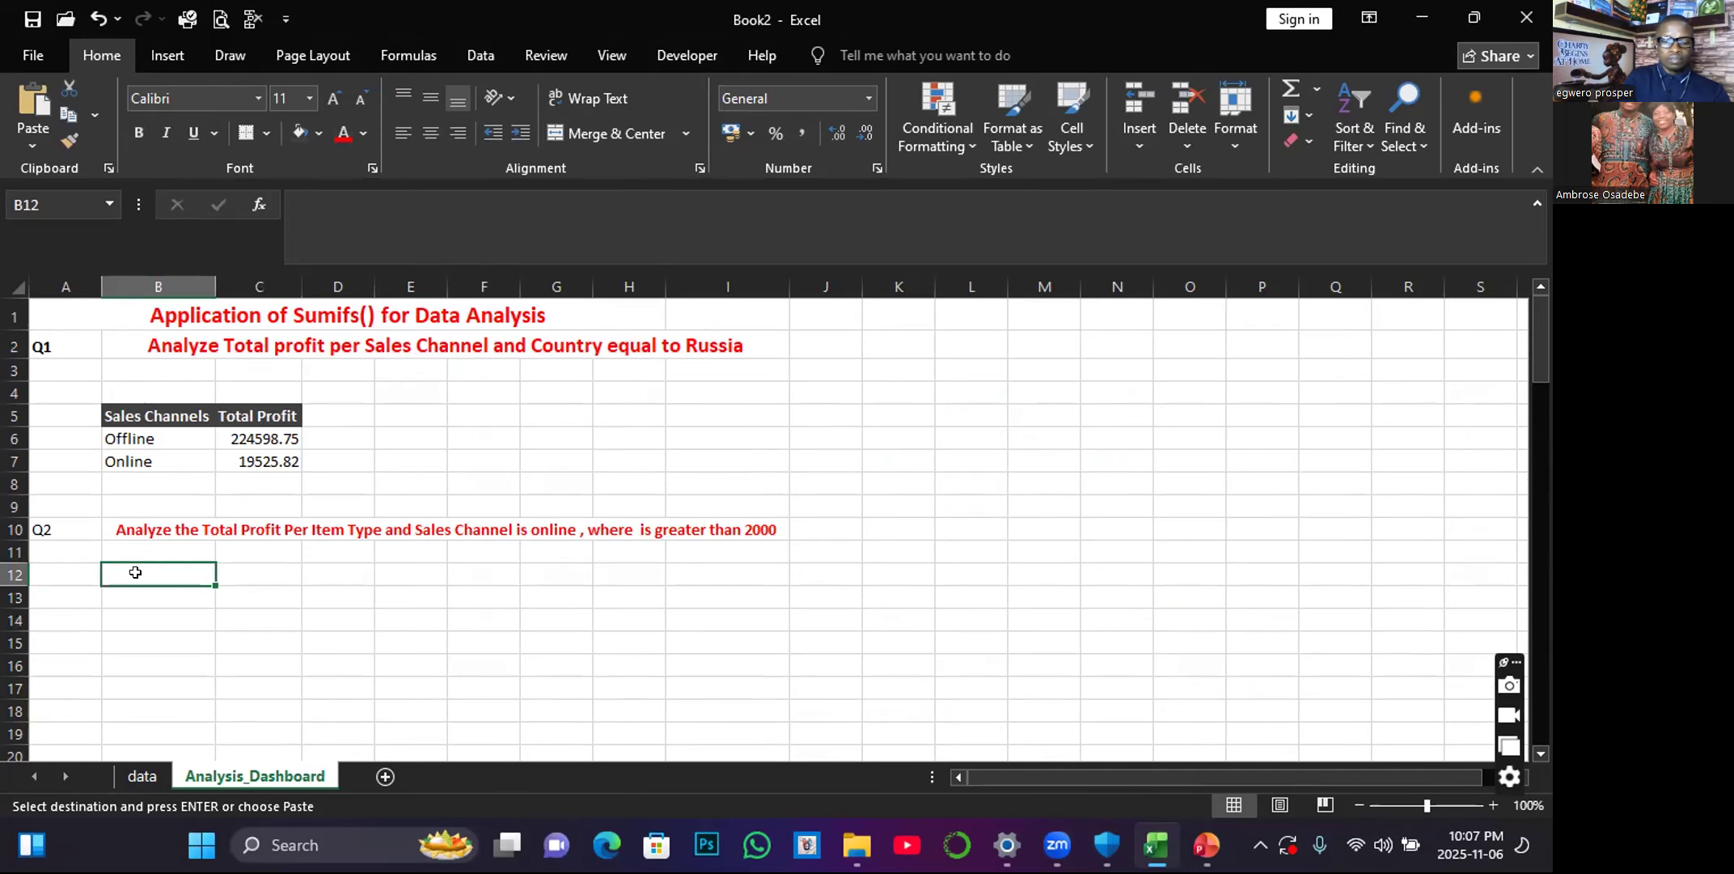
key("ctrl+v")
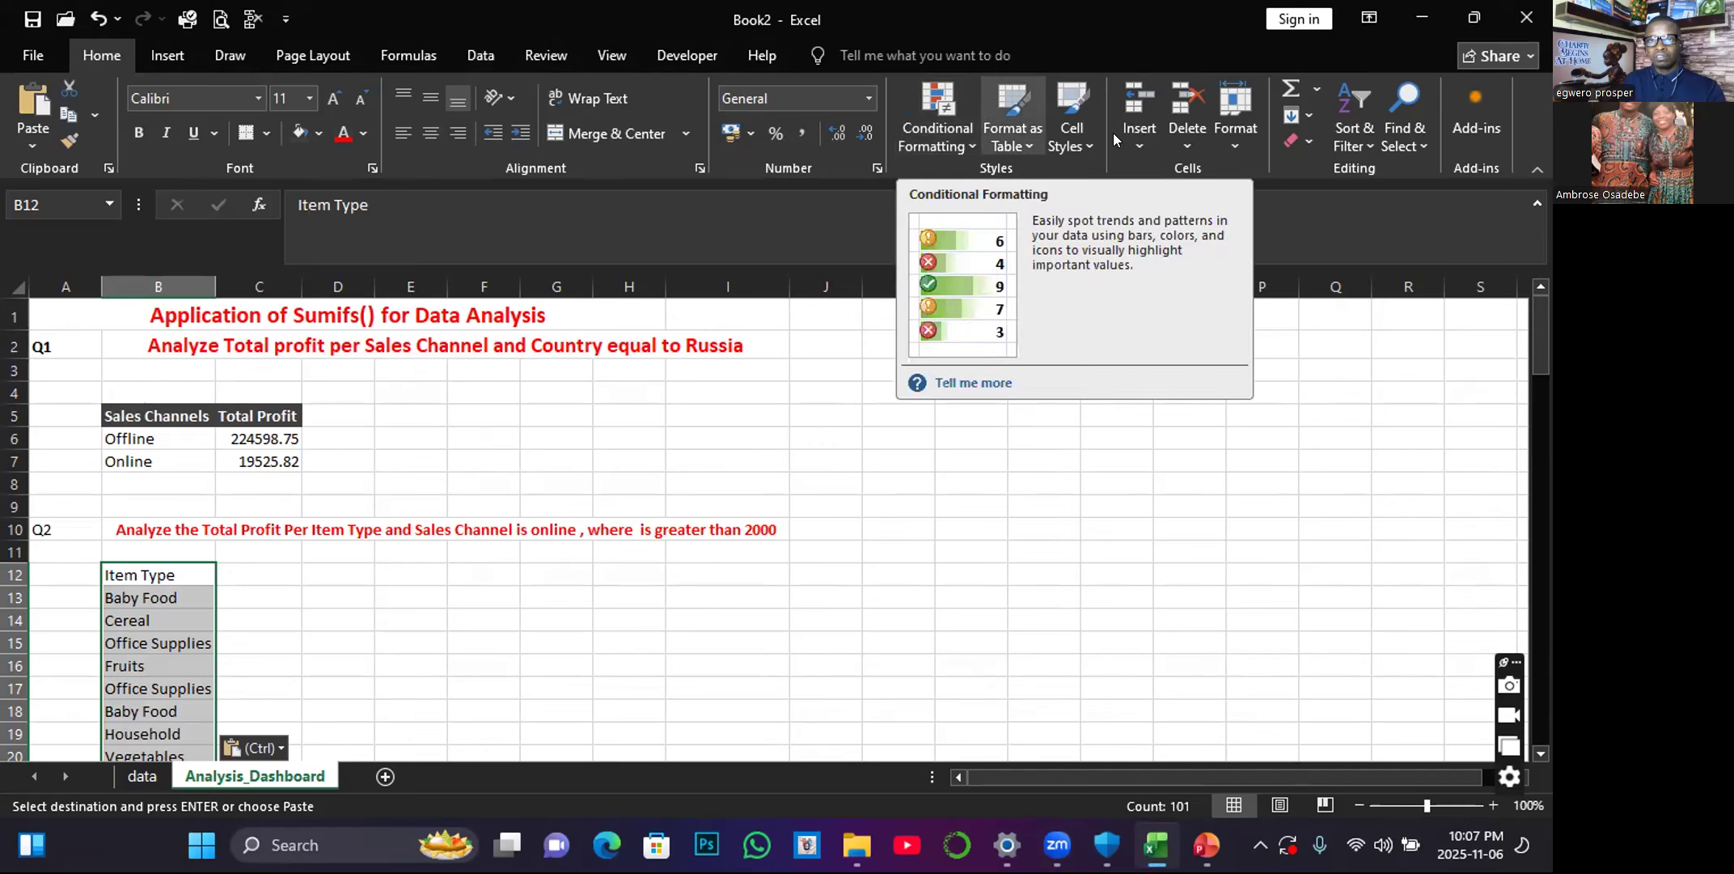
Remove the duplicates from the pasted Item Type list in column B.
left_click(483, 61)
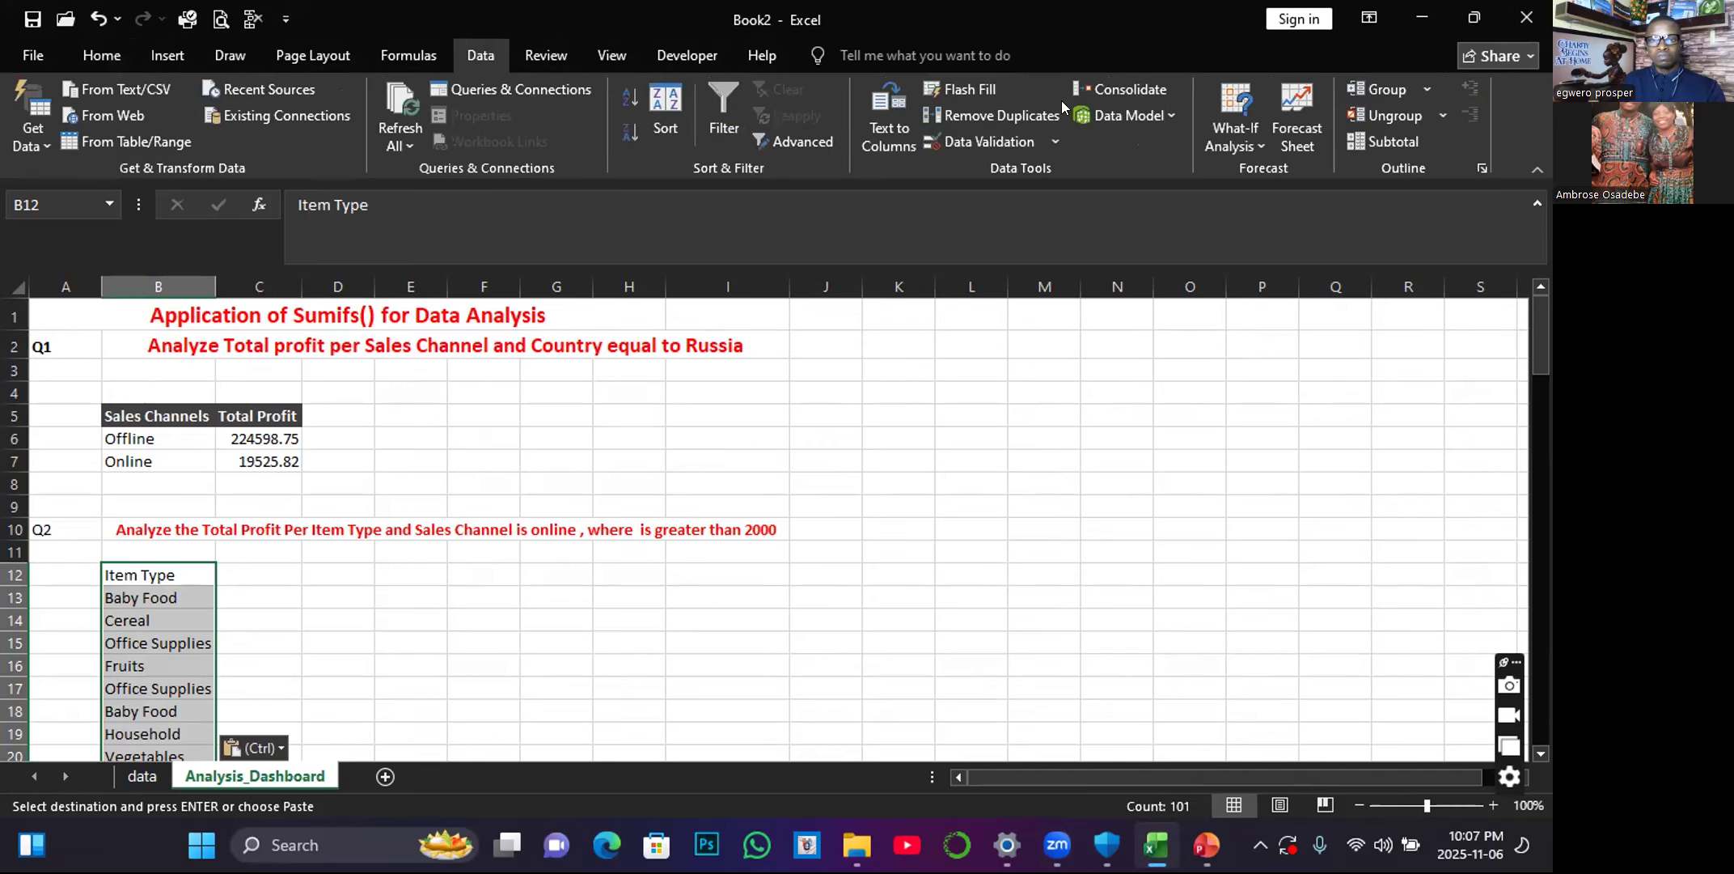
left_click(1031, 116)
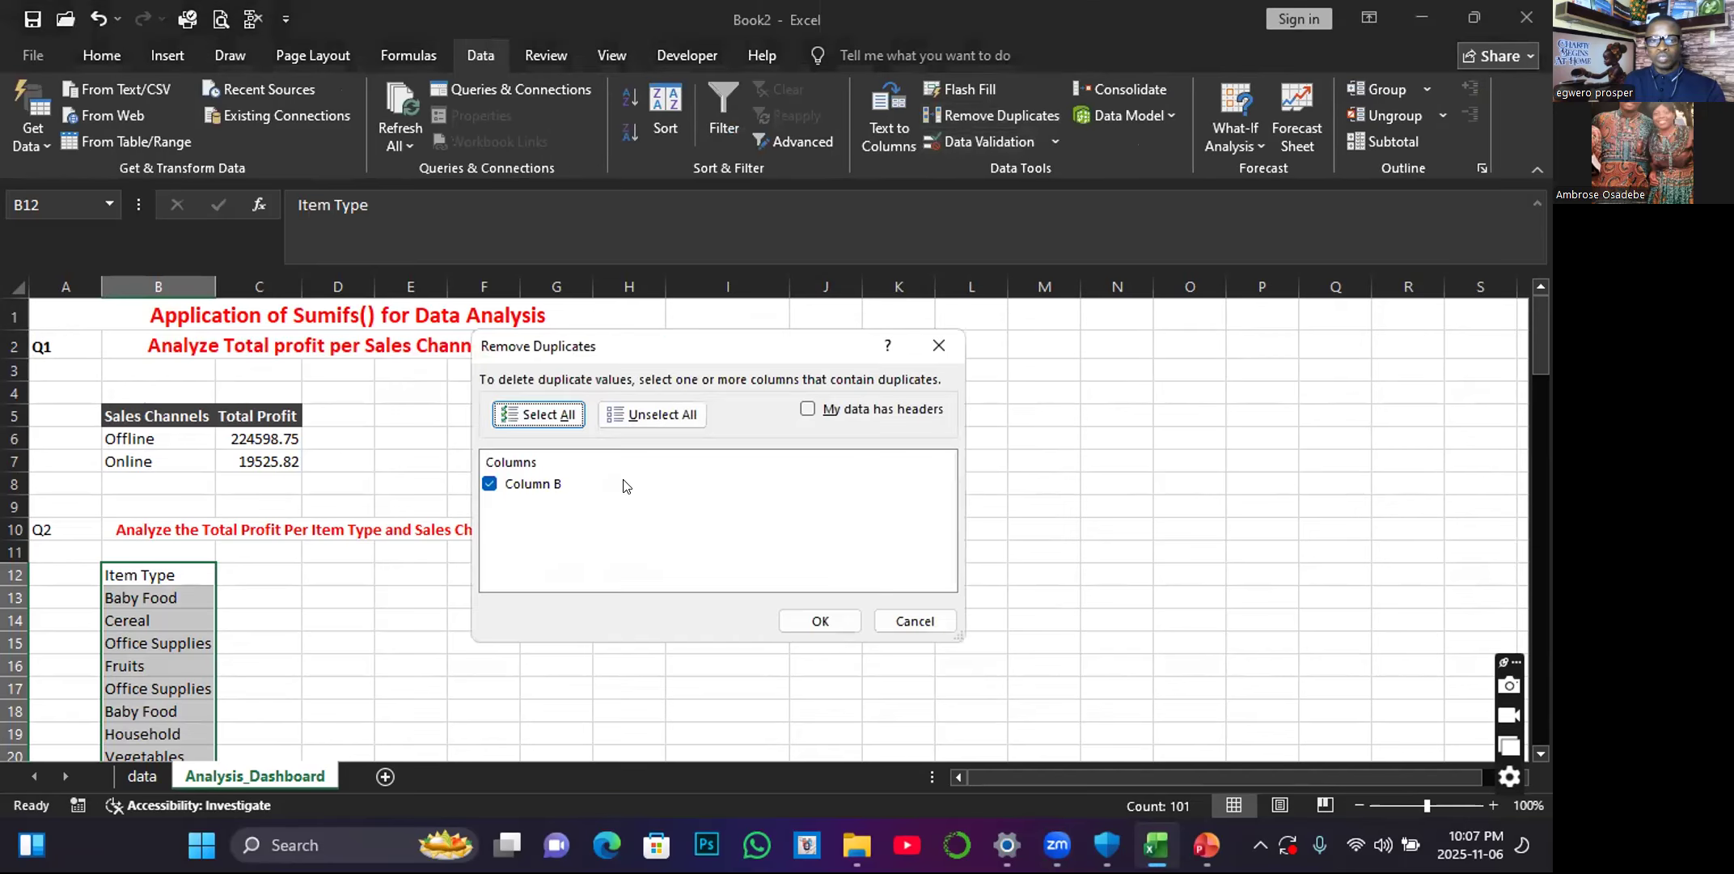
left_click(815, 620)
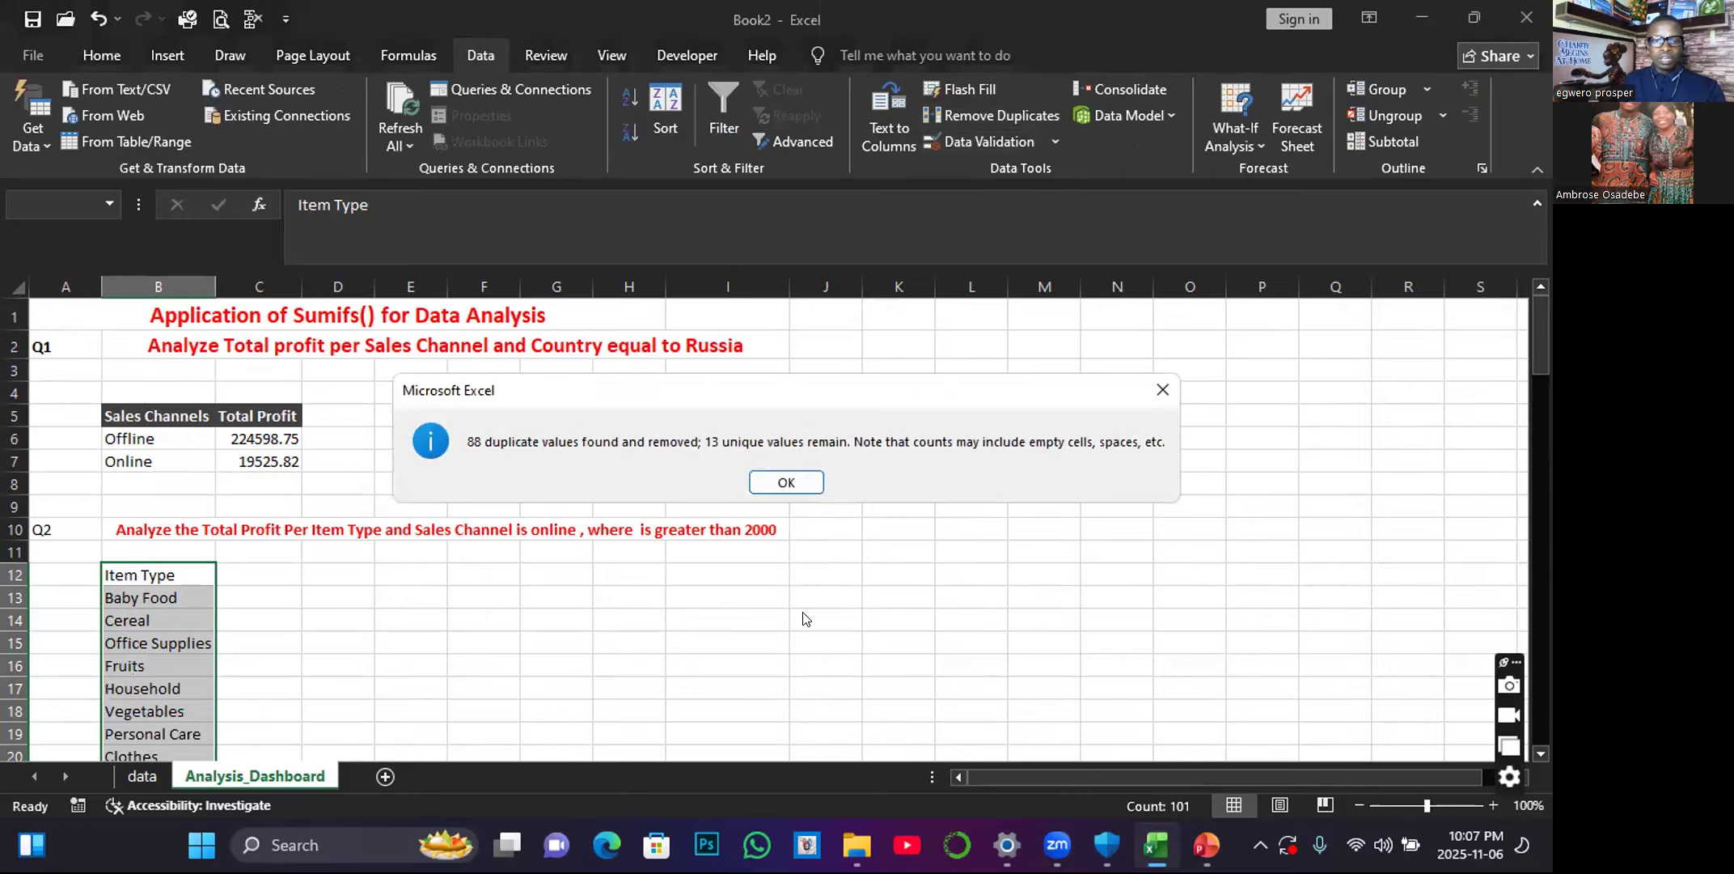
Close the duplicate-removal summary and enter the header Total Profit in C12, beside the Item Type header.
left_click(789, 480)
scroll(166, 647, "down", 2)
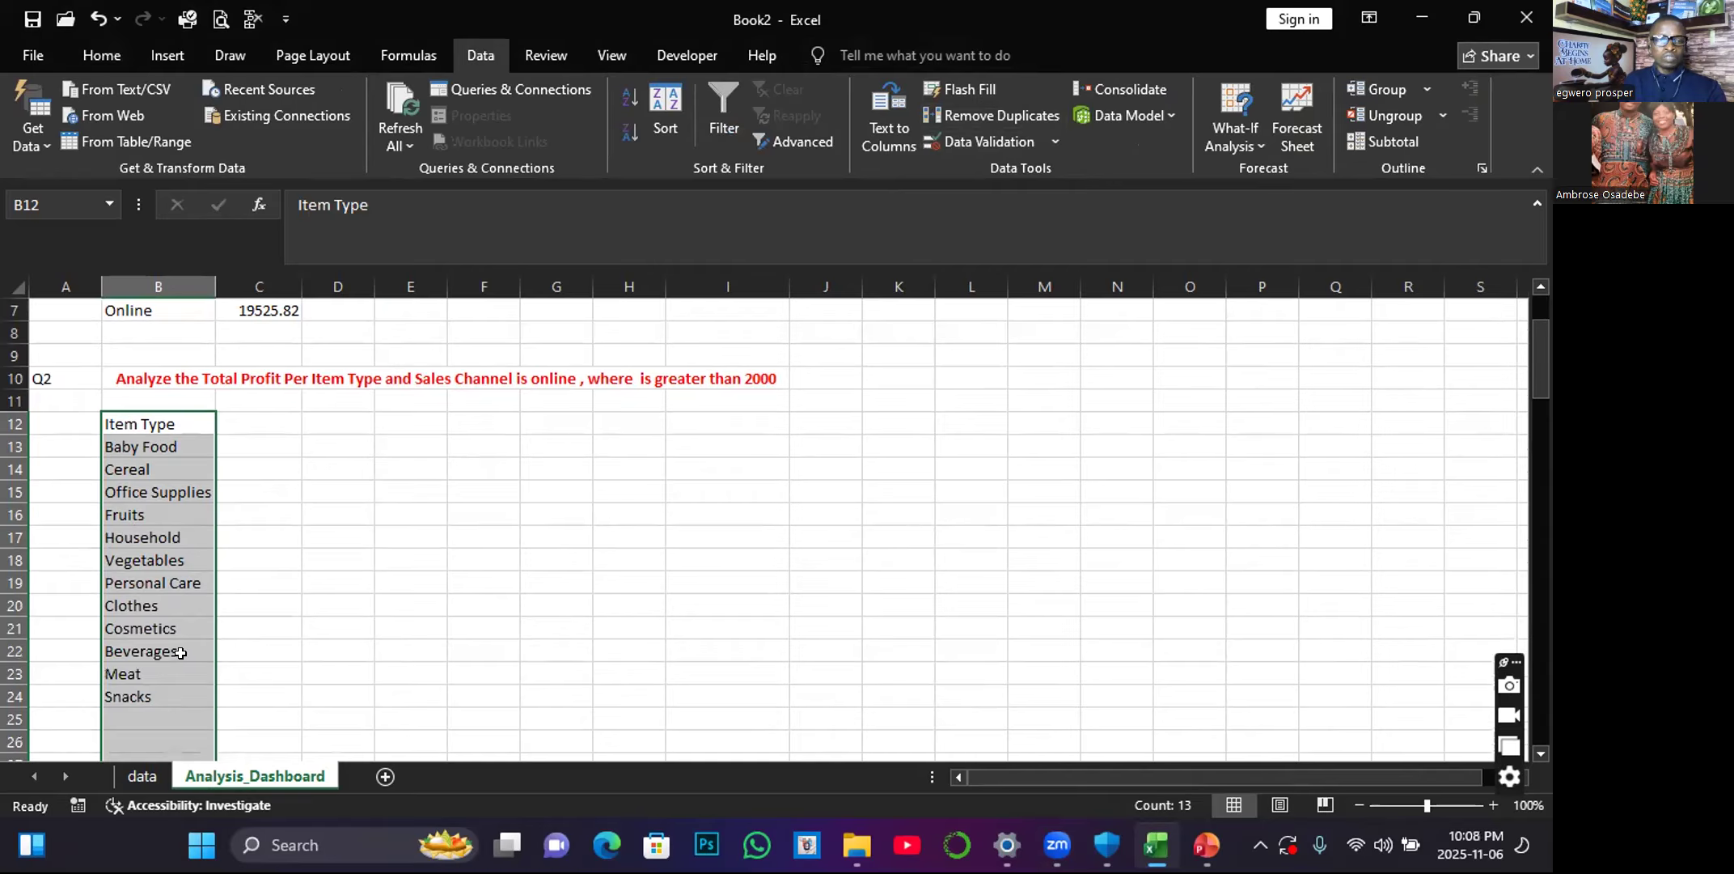
left_click(325, 603)
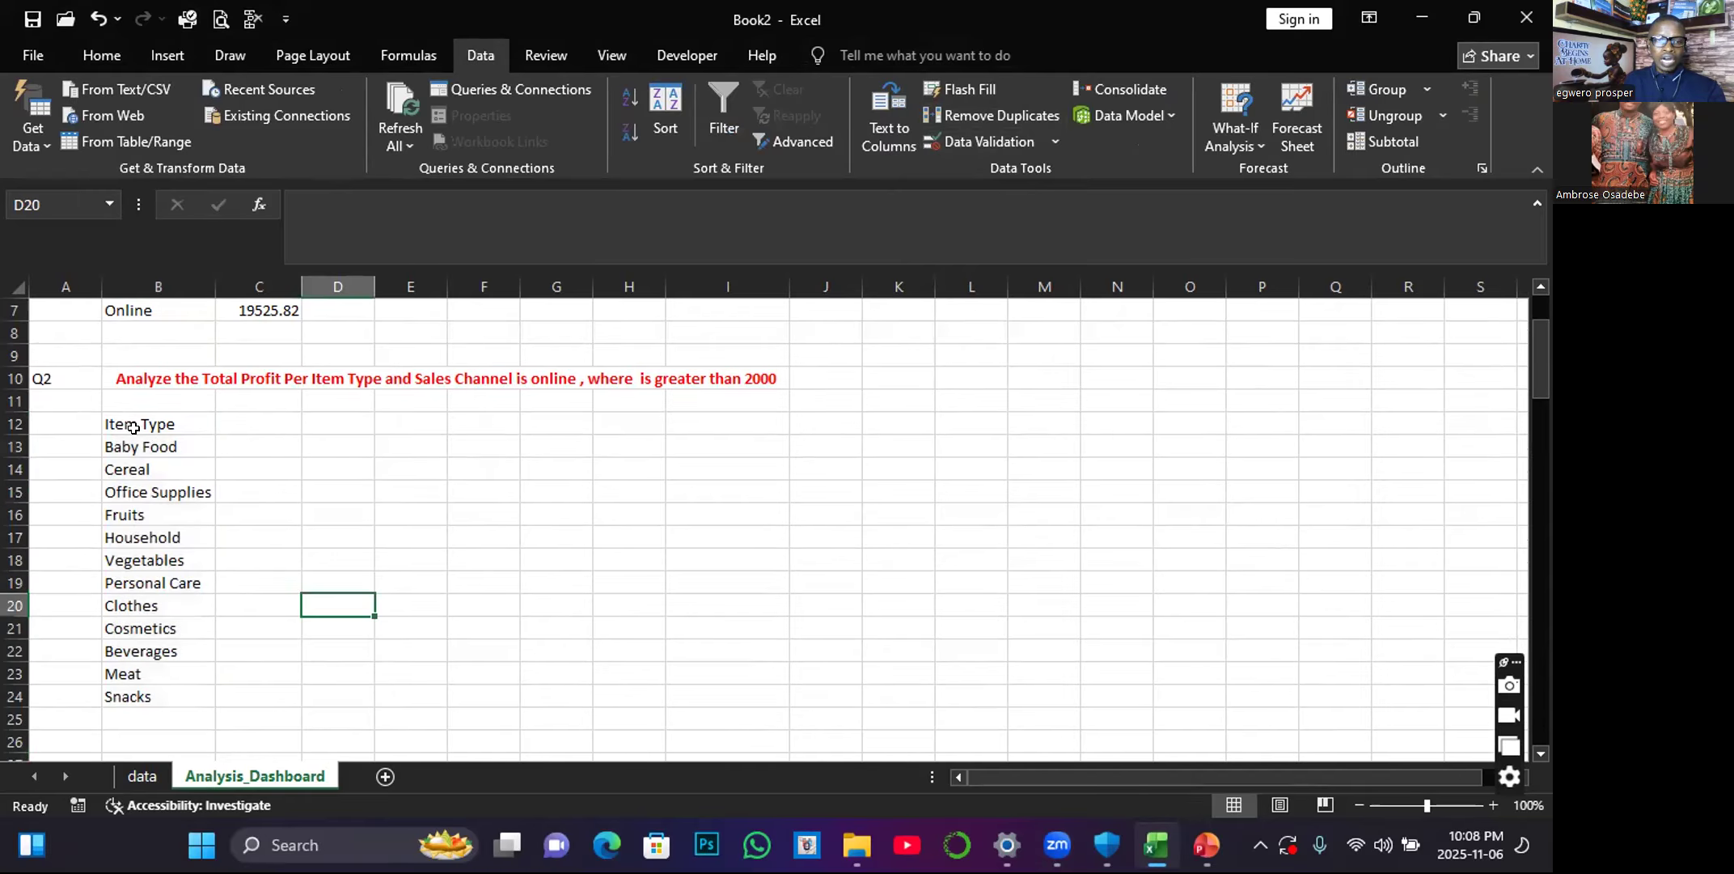
left_click(268, 426)
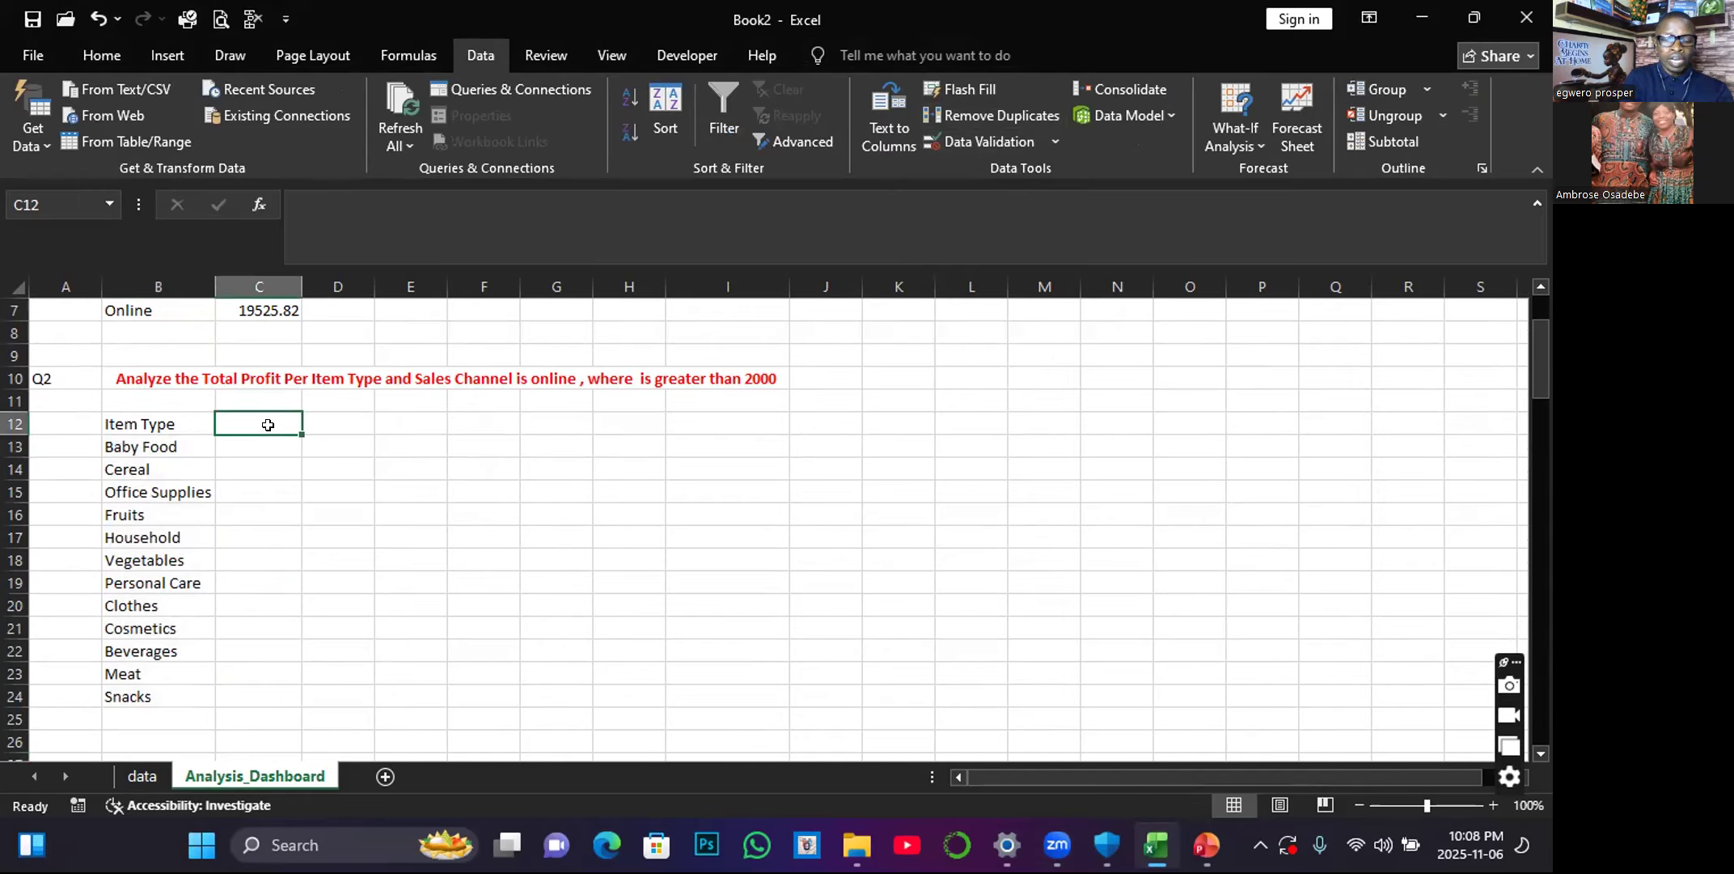
type("To")
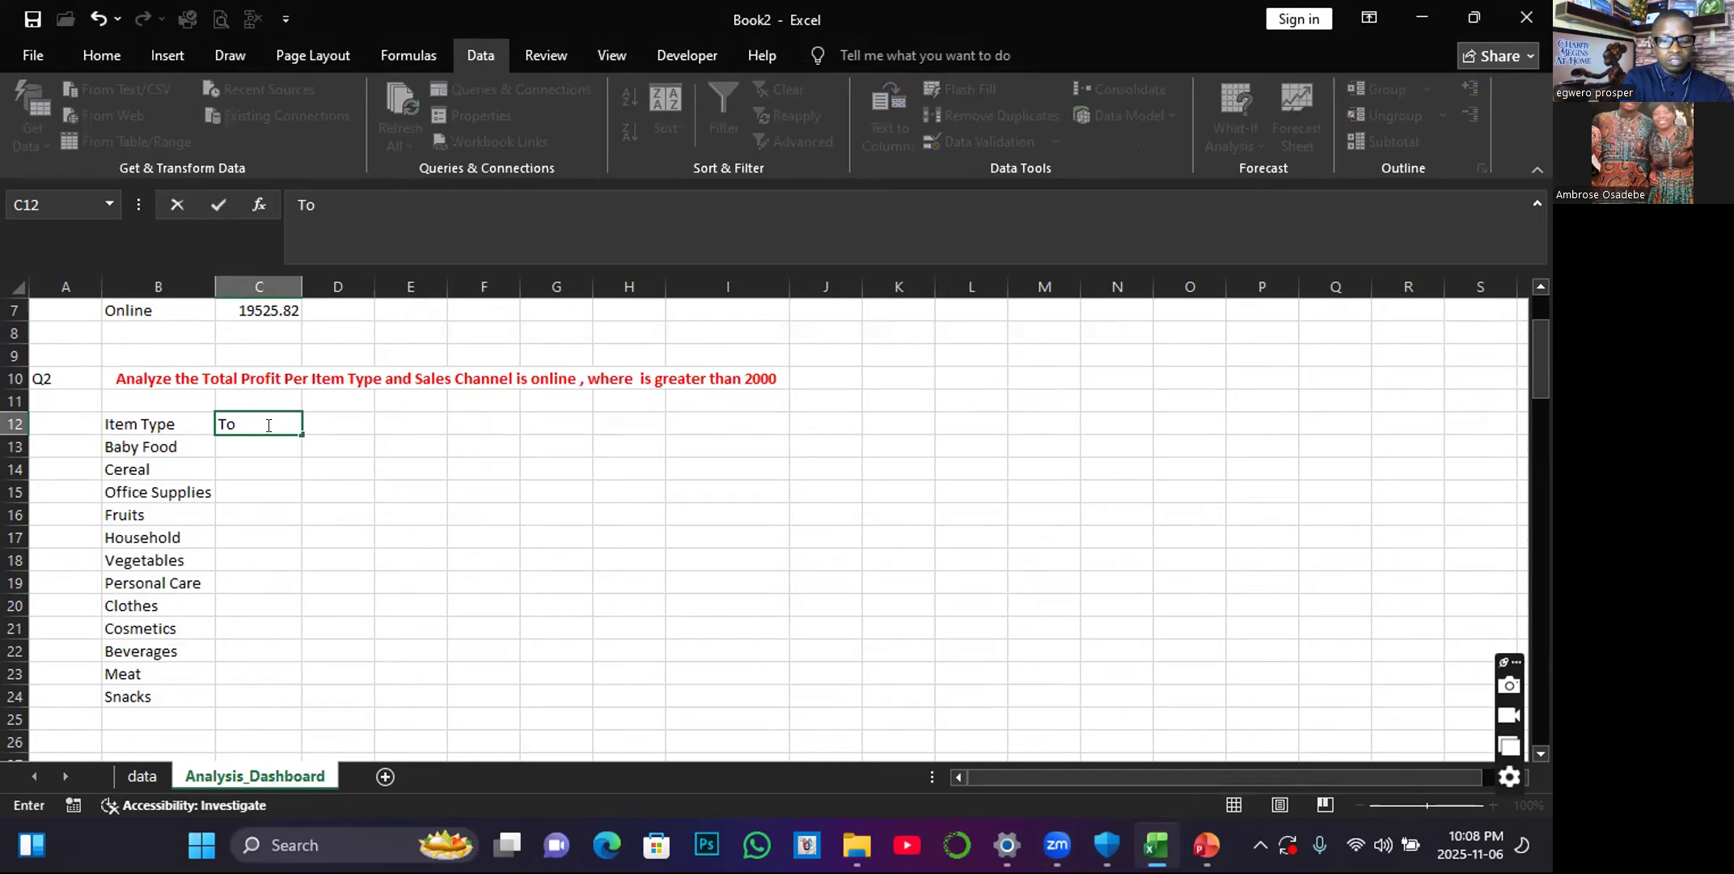
type("tal Pr")
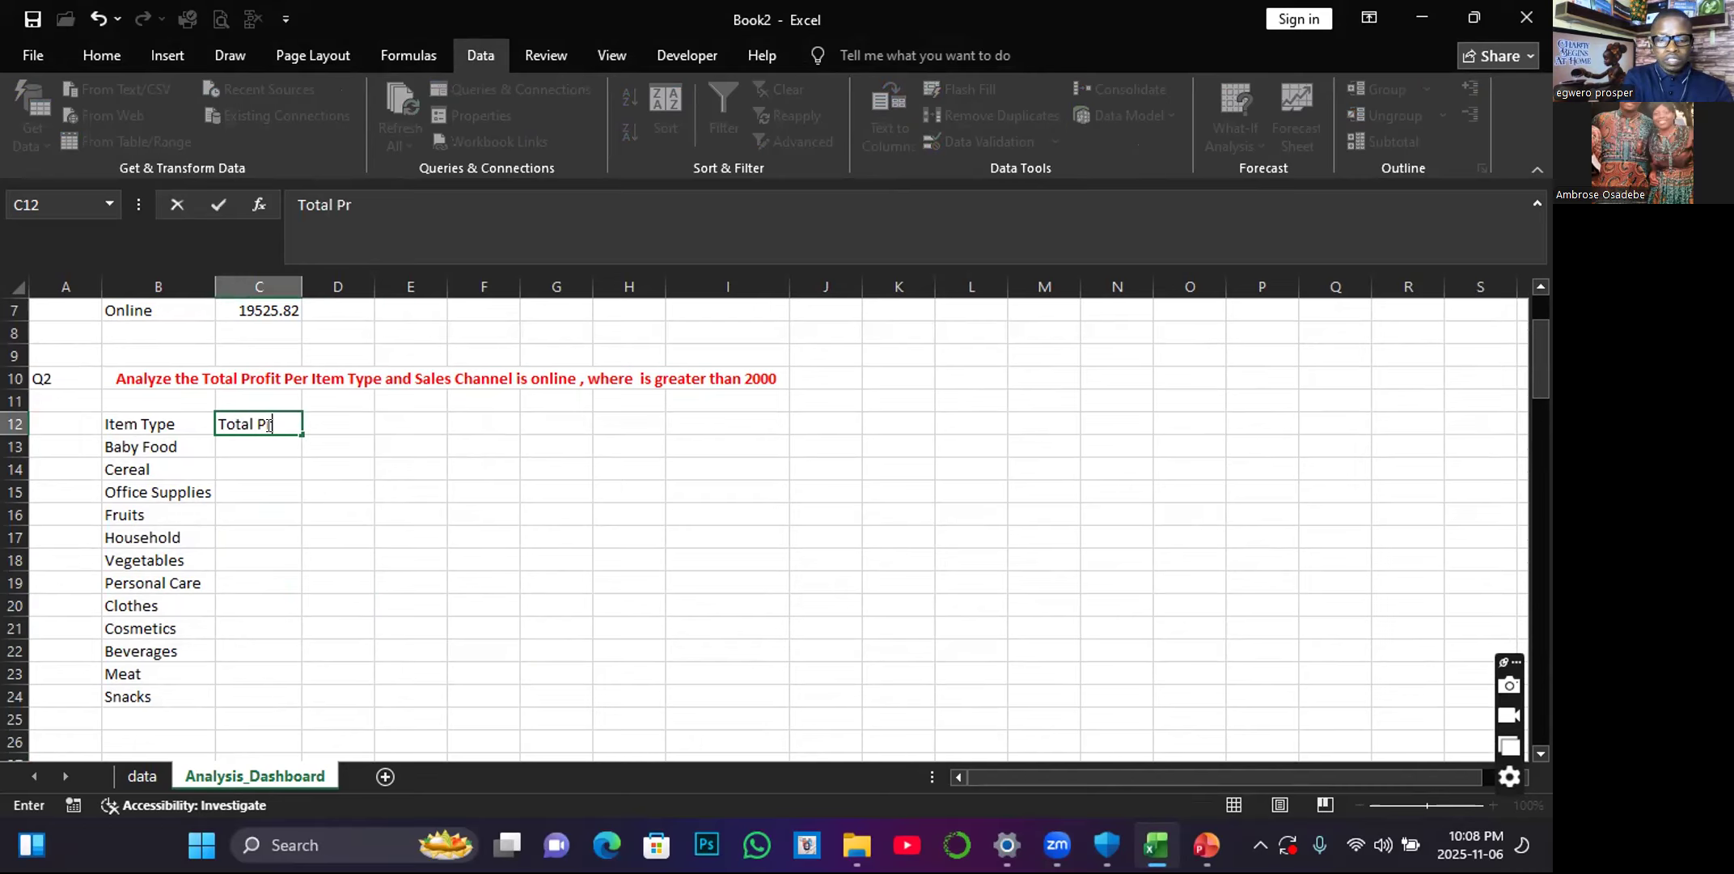
type("ofit")
left_click(243, 493)
Copy the formatting of the Q1 table headers in B5:C5 to the Item Type and Total Profit headers in B12:C12 with Format Painter.
left_click_drag(152, 425, 243, 424)
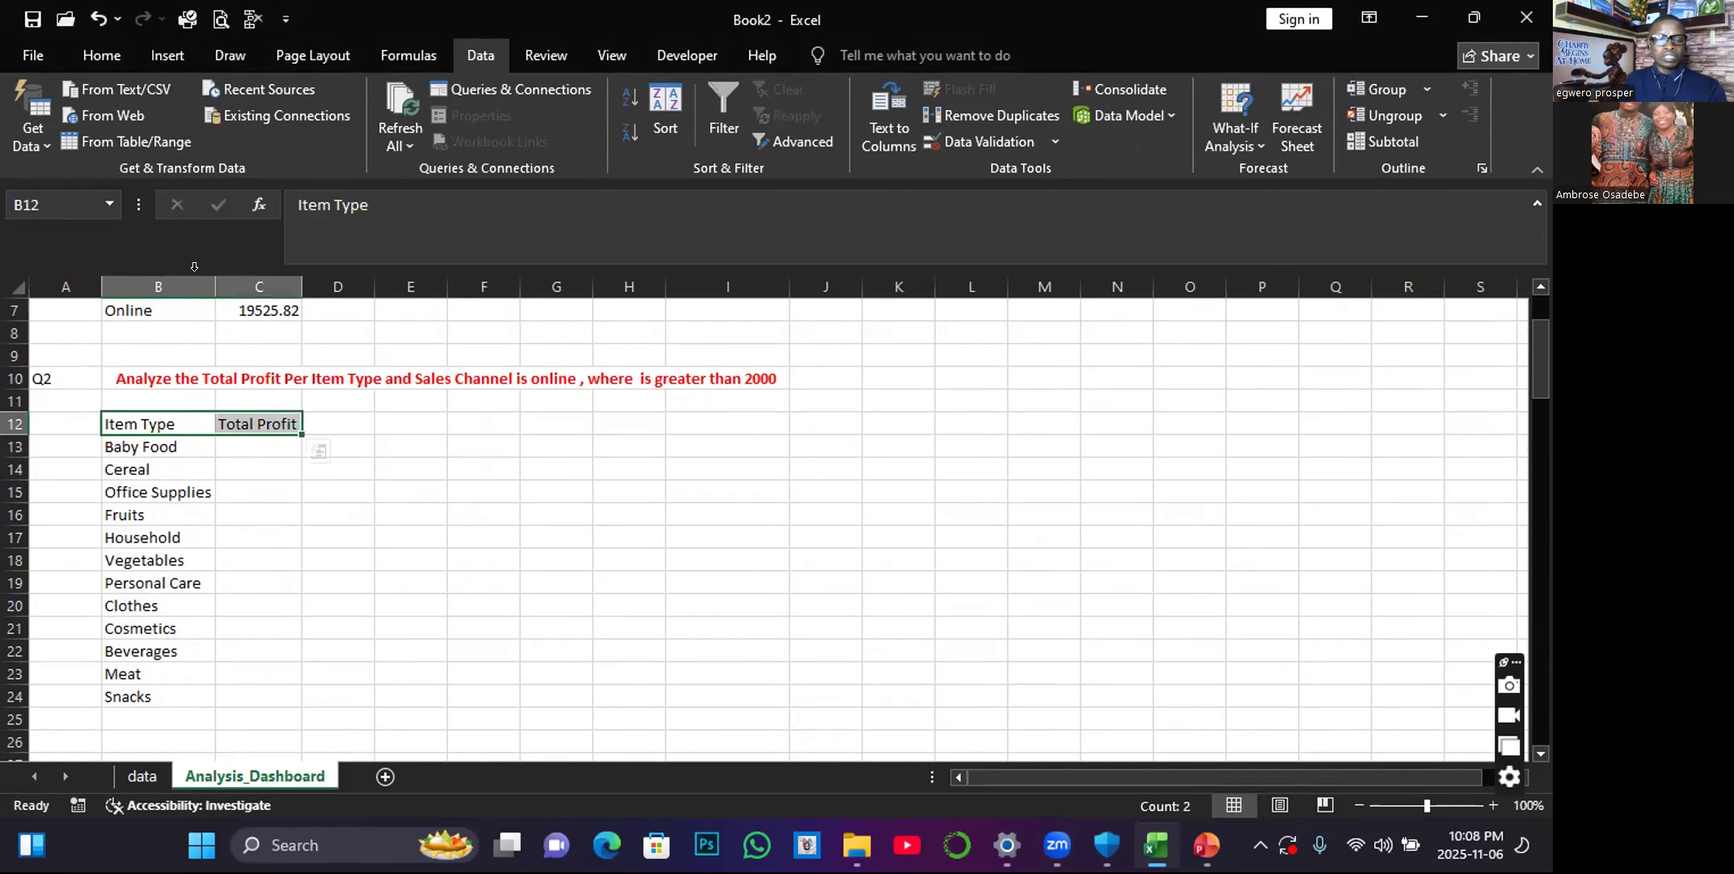
scroll(316, 453, "up", 2)
left_click(229, 529)
left_click_drag(105, 408, 263, 414)
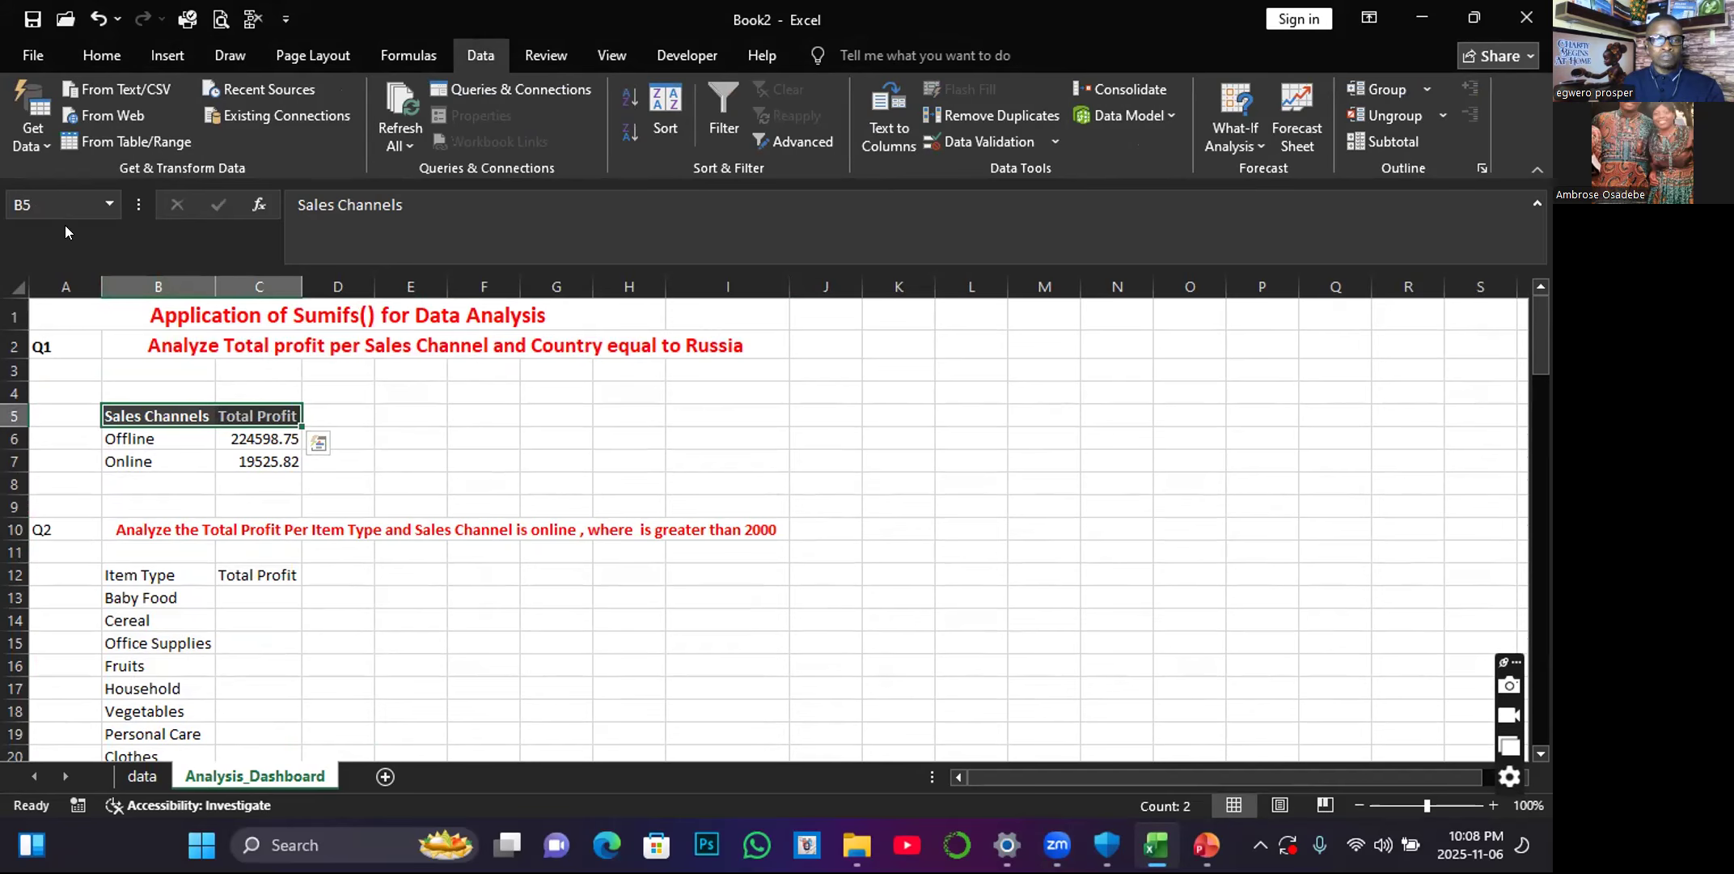
left_click(101, 55)
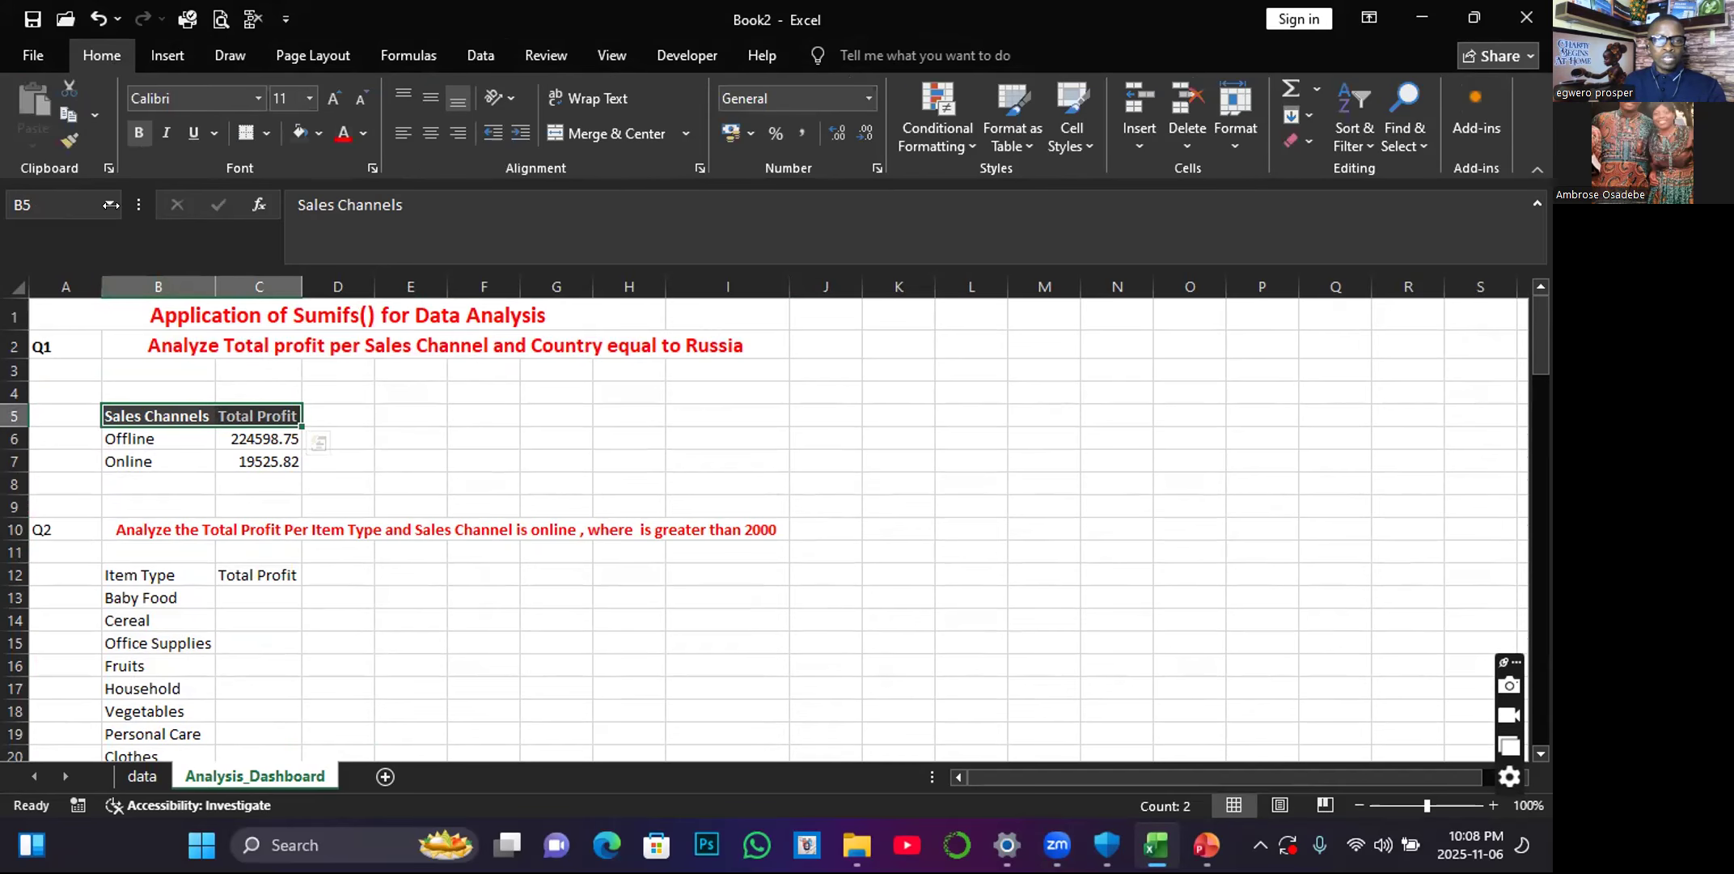
left_click(71, 140)
scroll(121, 491, "down", 1)
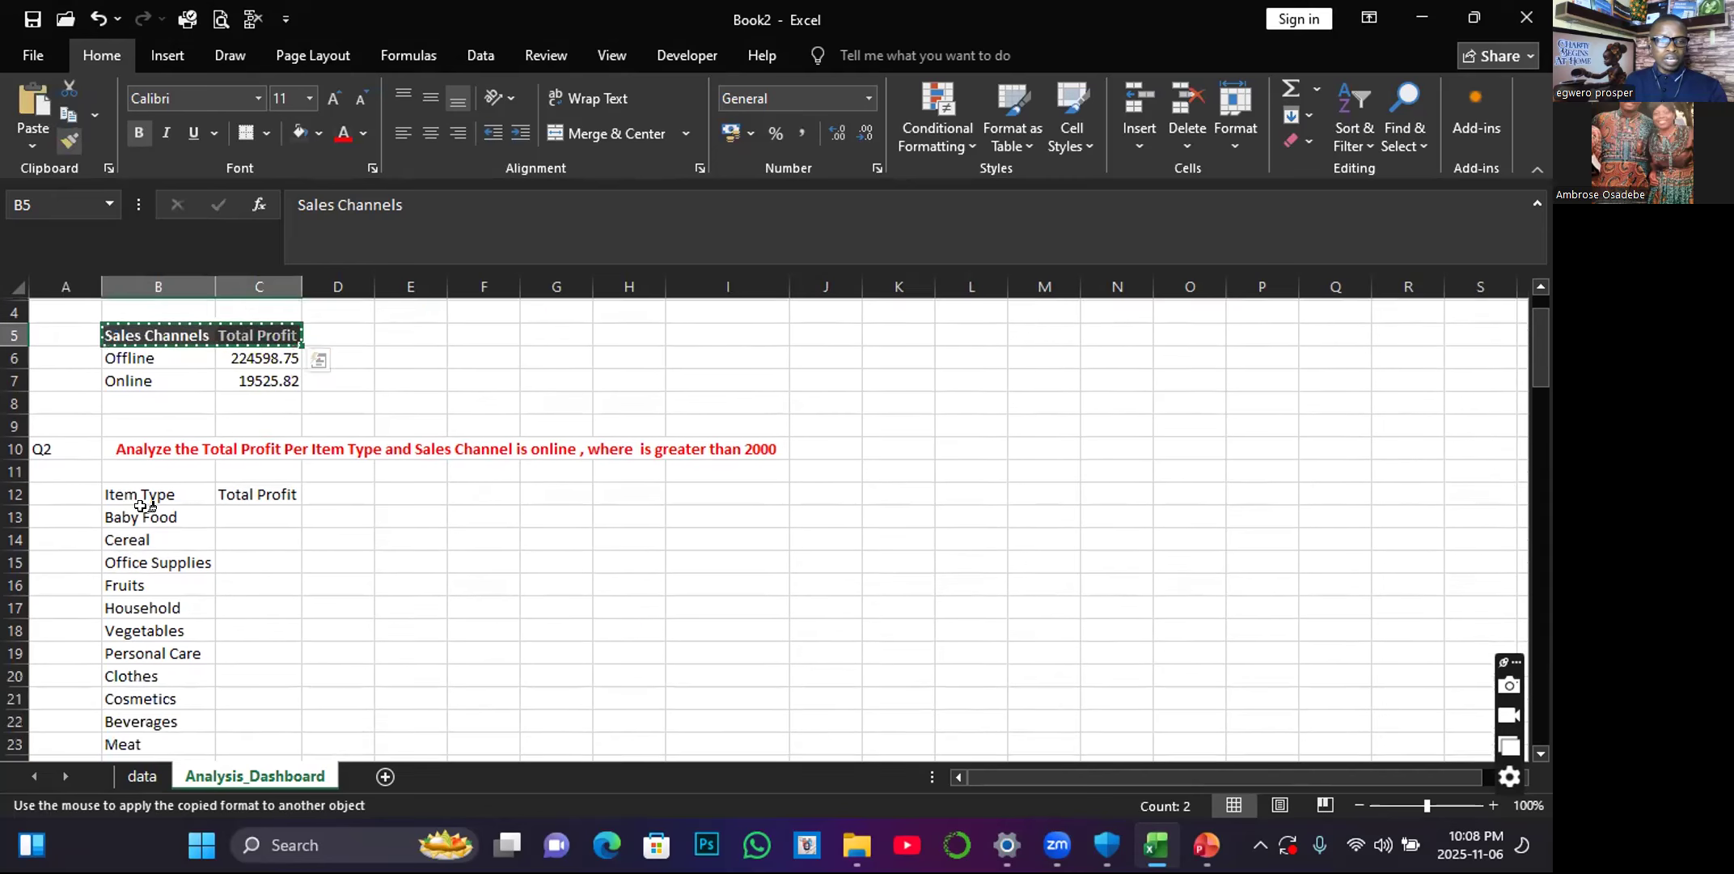
left_click_drag(122, 491, 247, 491)
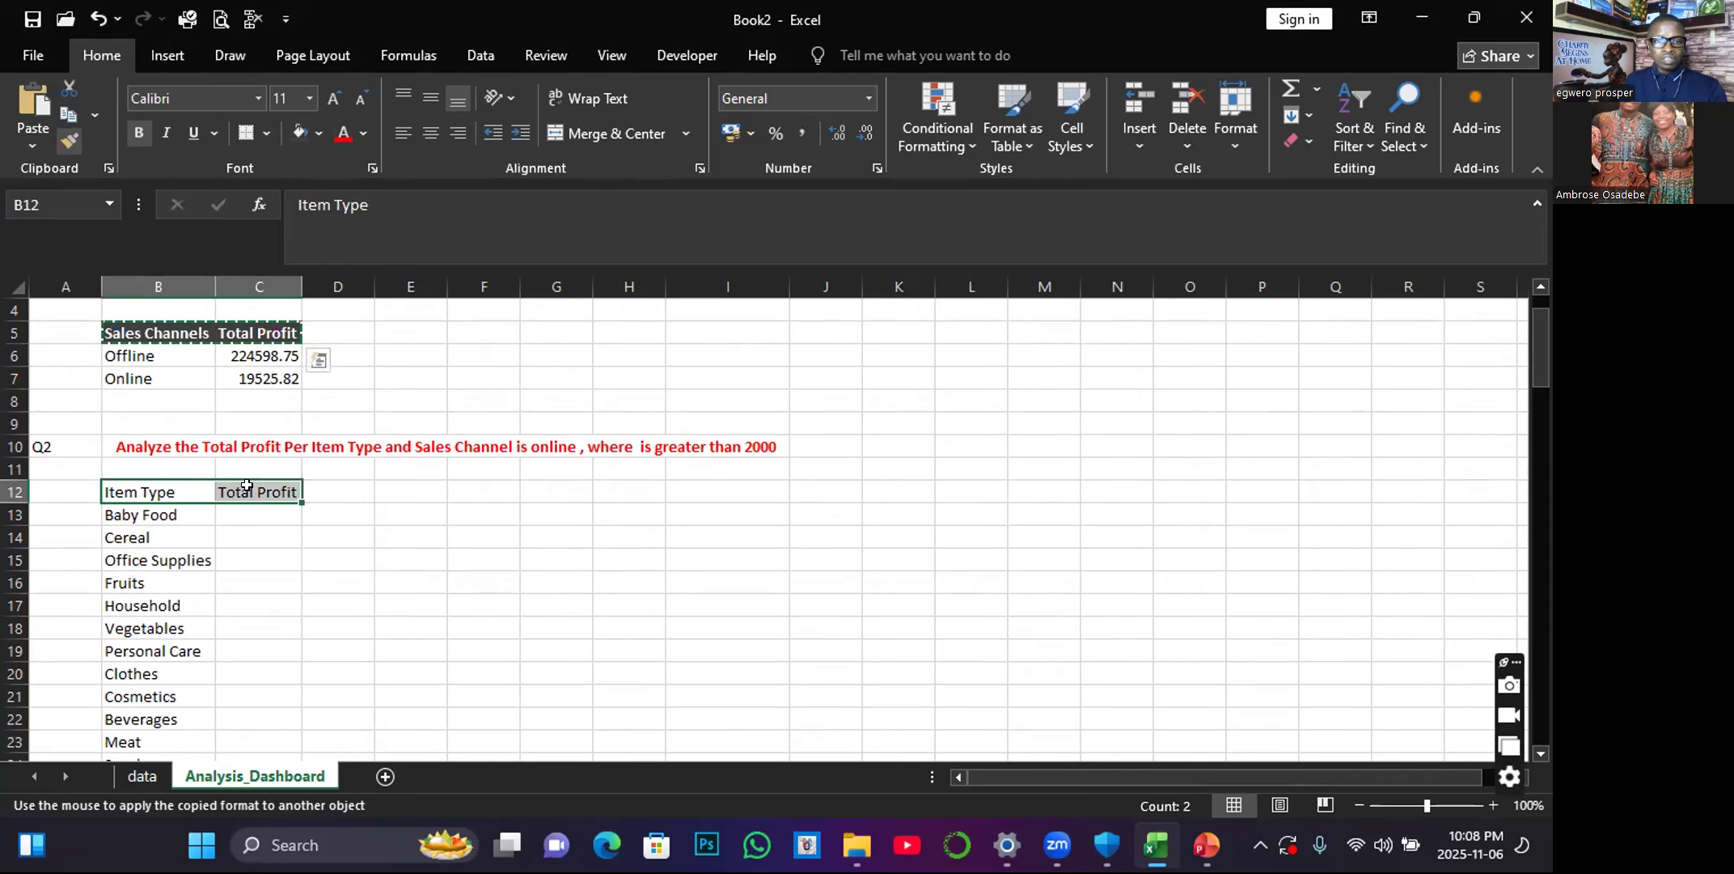
left_click(227, 552)
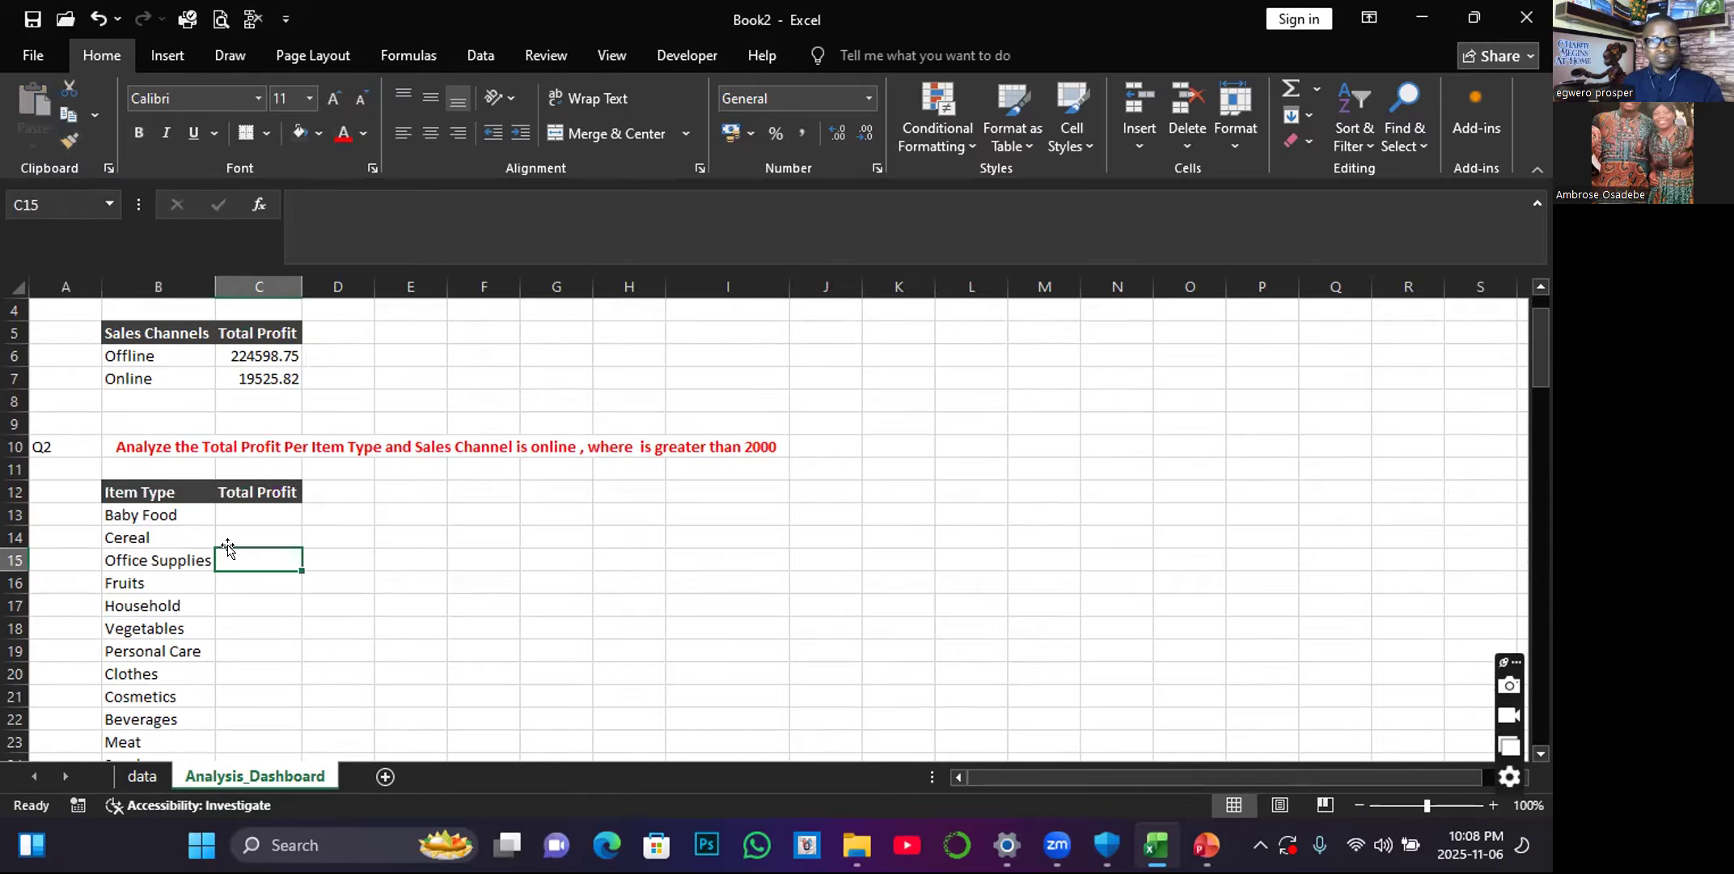
left_click(243, 506)
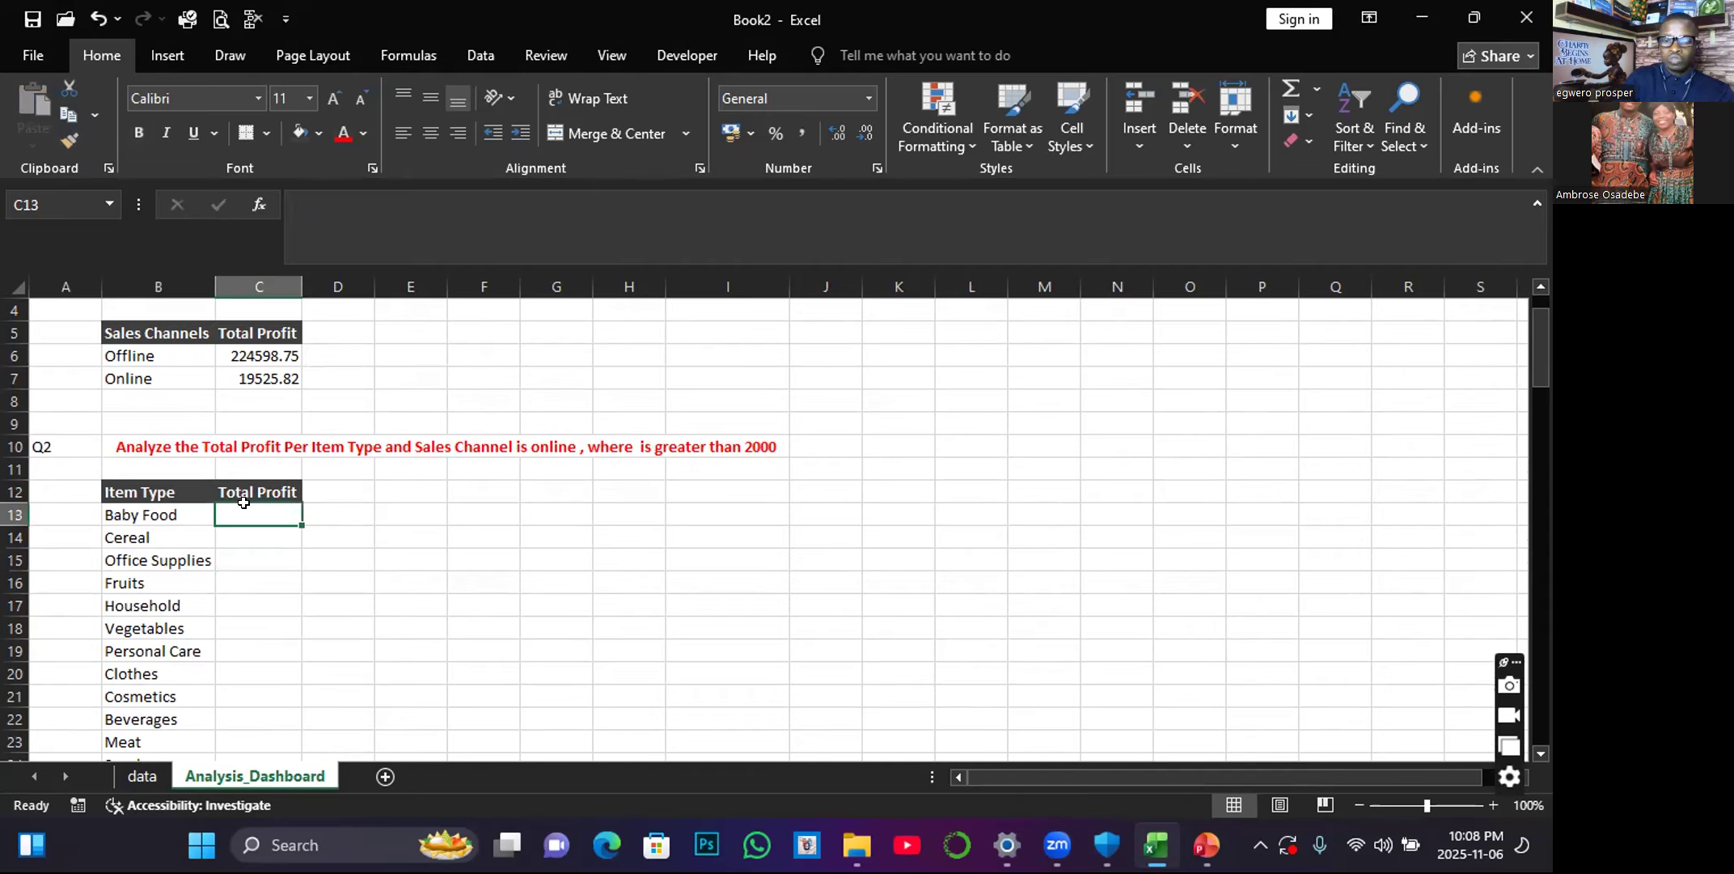
type("=sum")
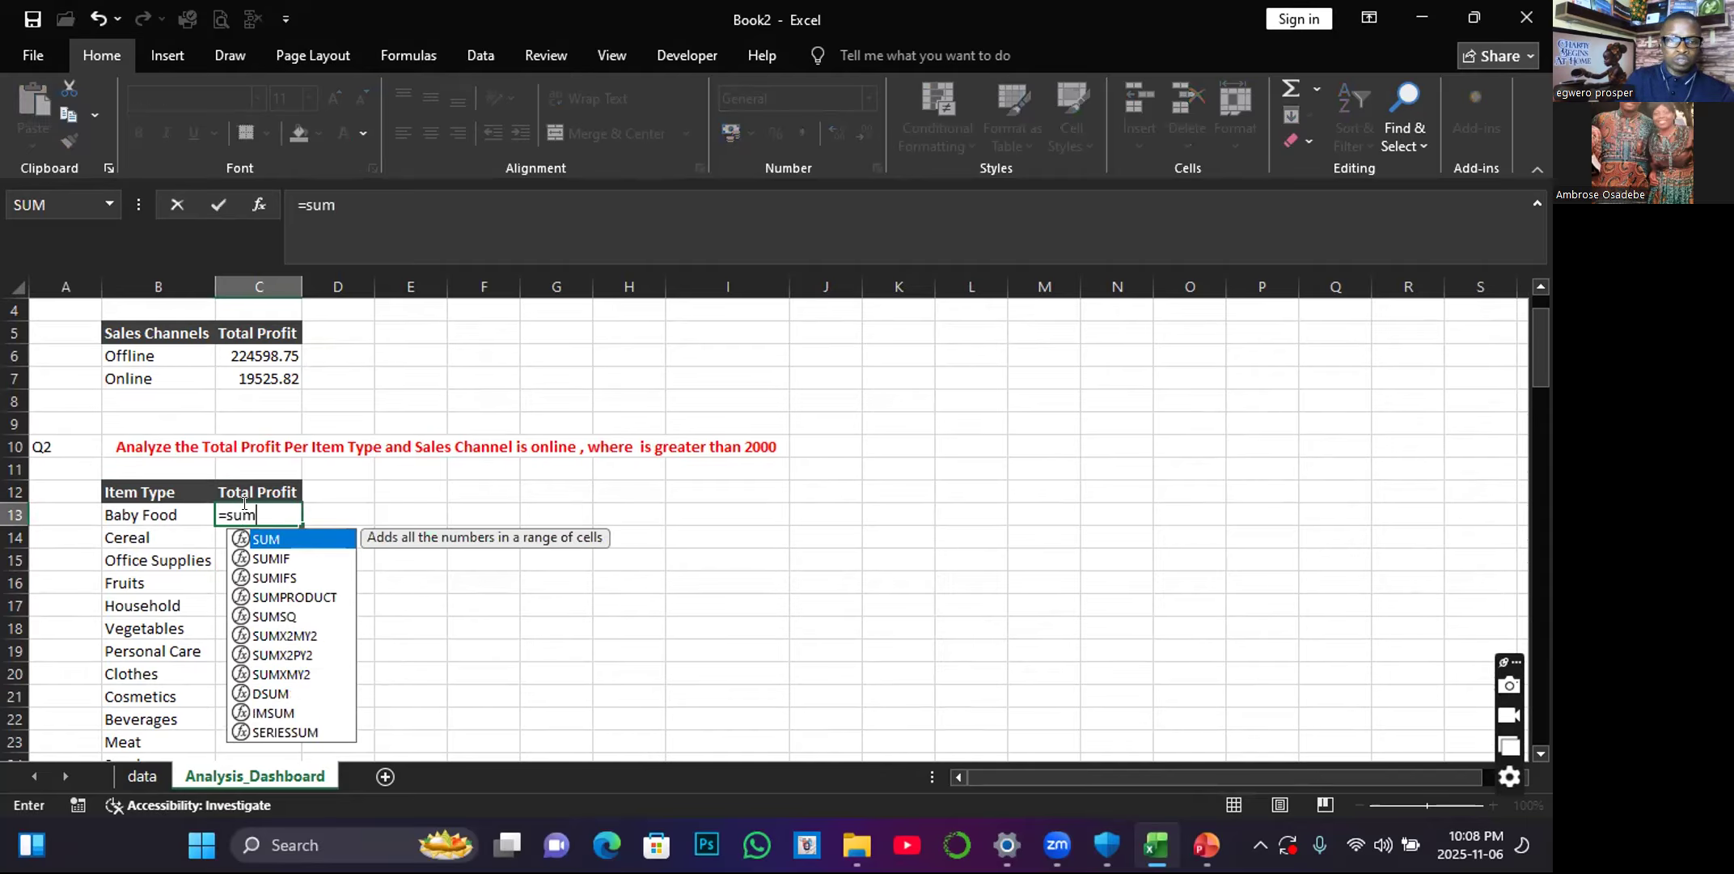
double_click(293, 578)
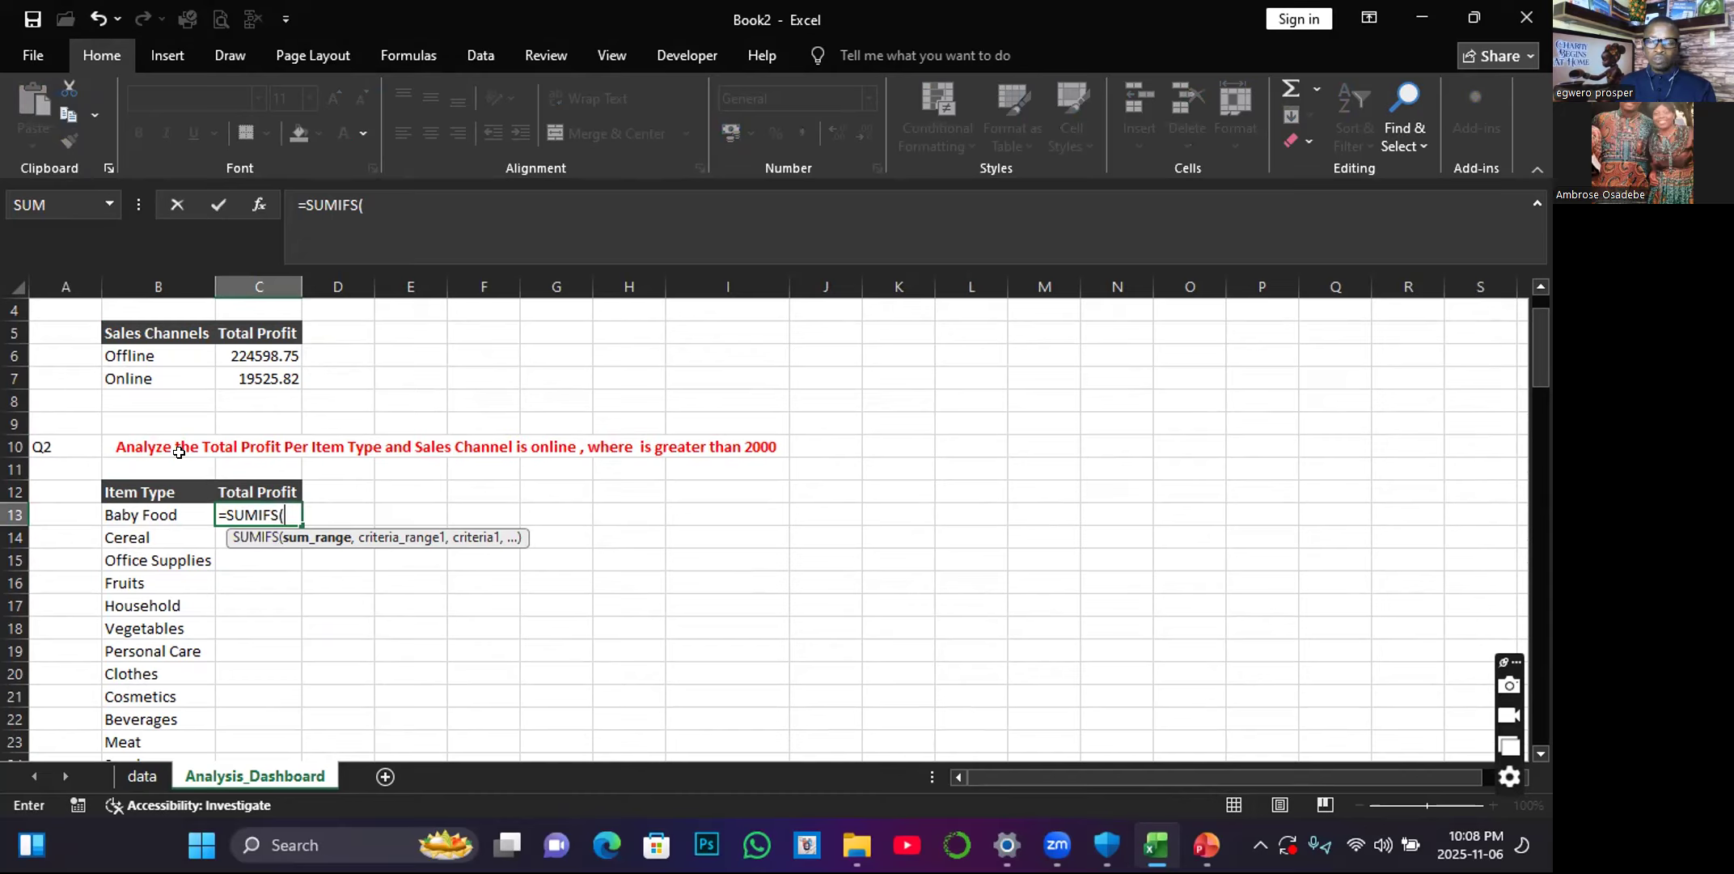
left_click(282, 451)
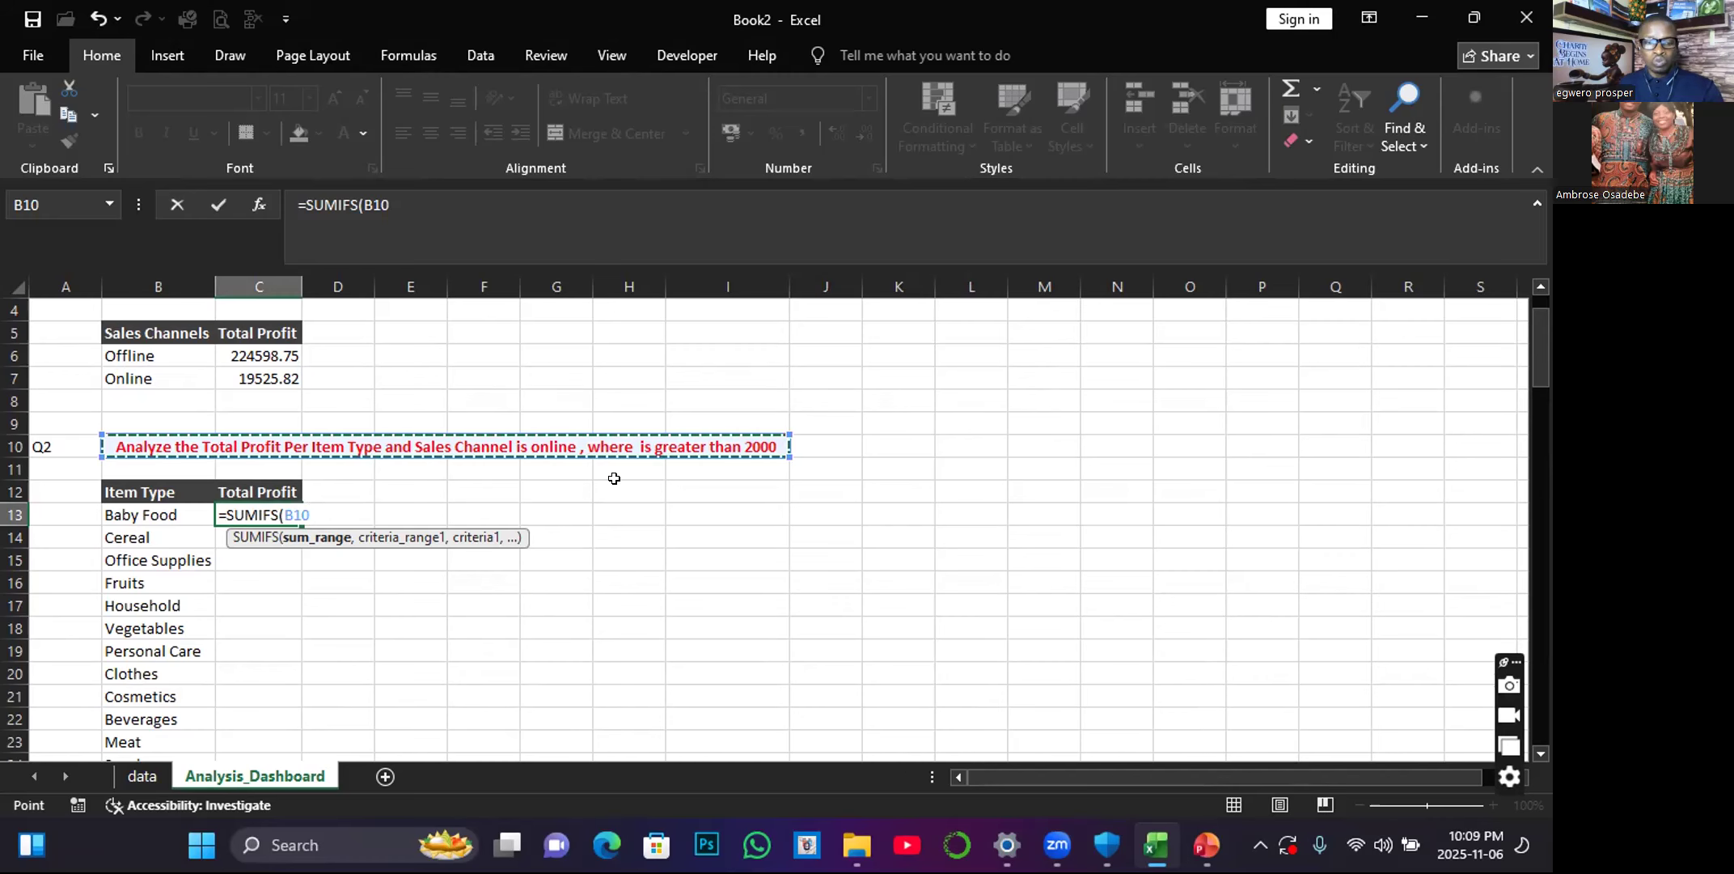
key("Escape")
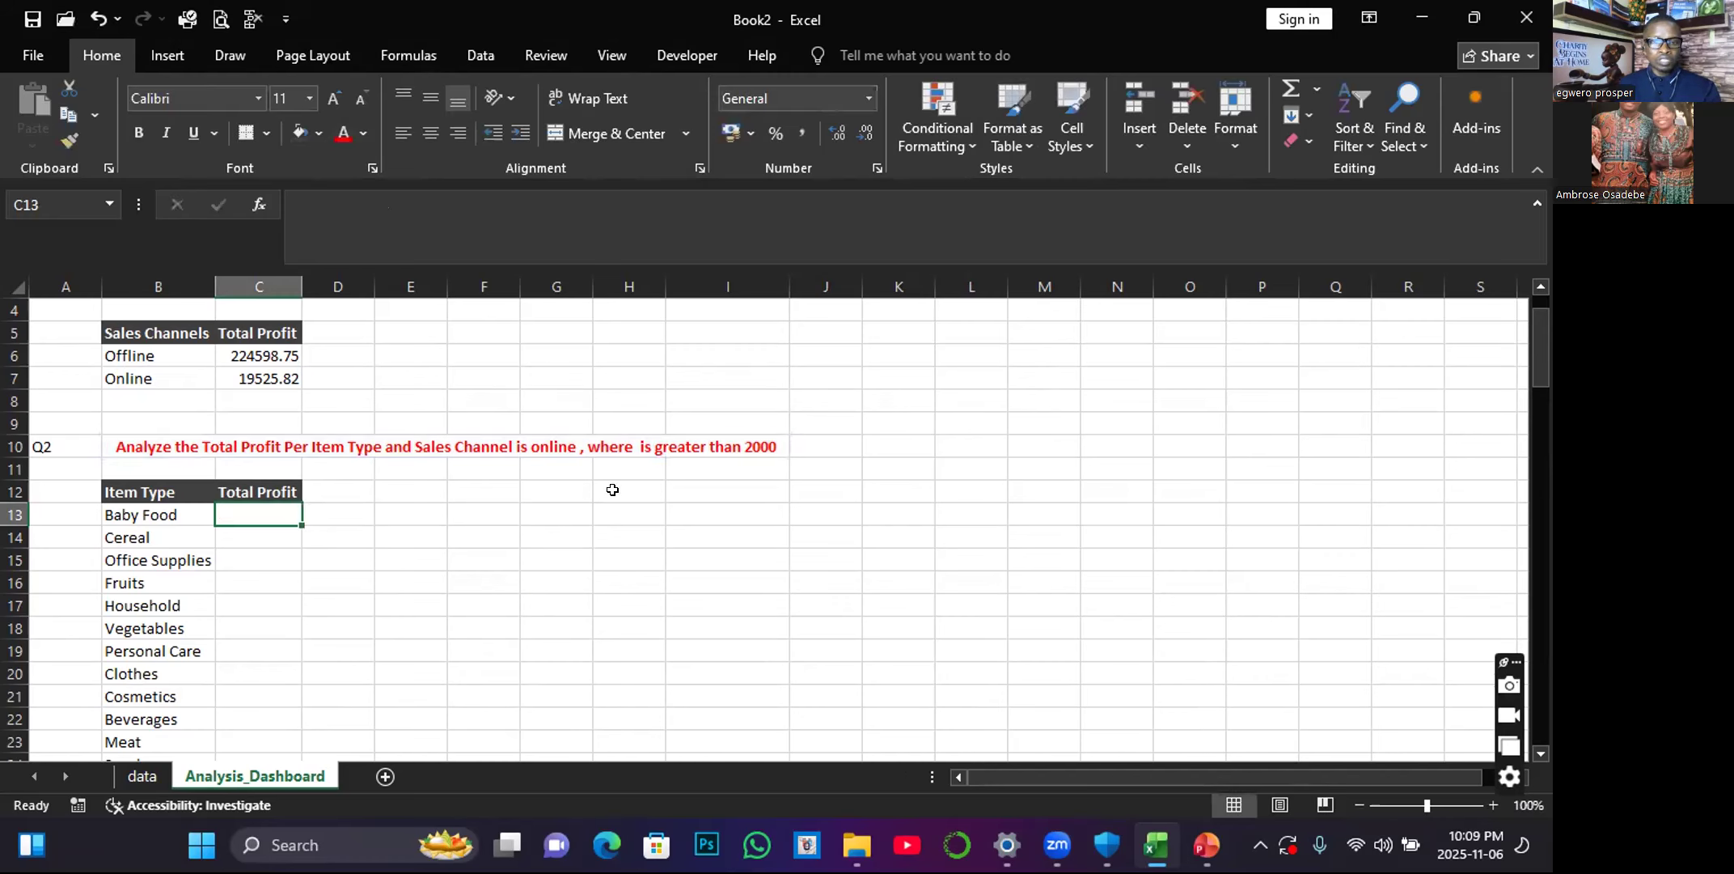
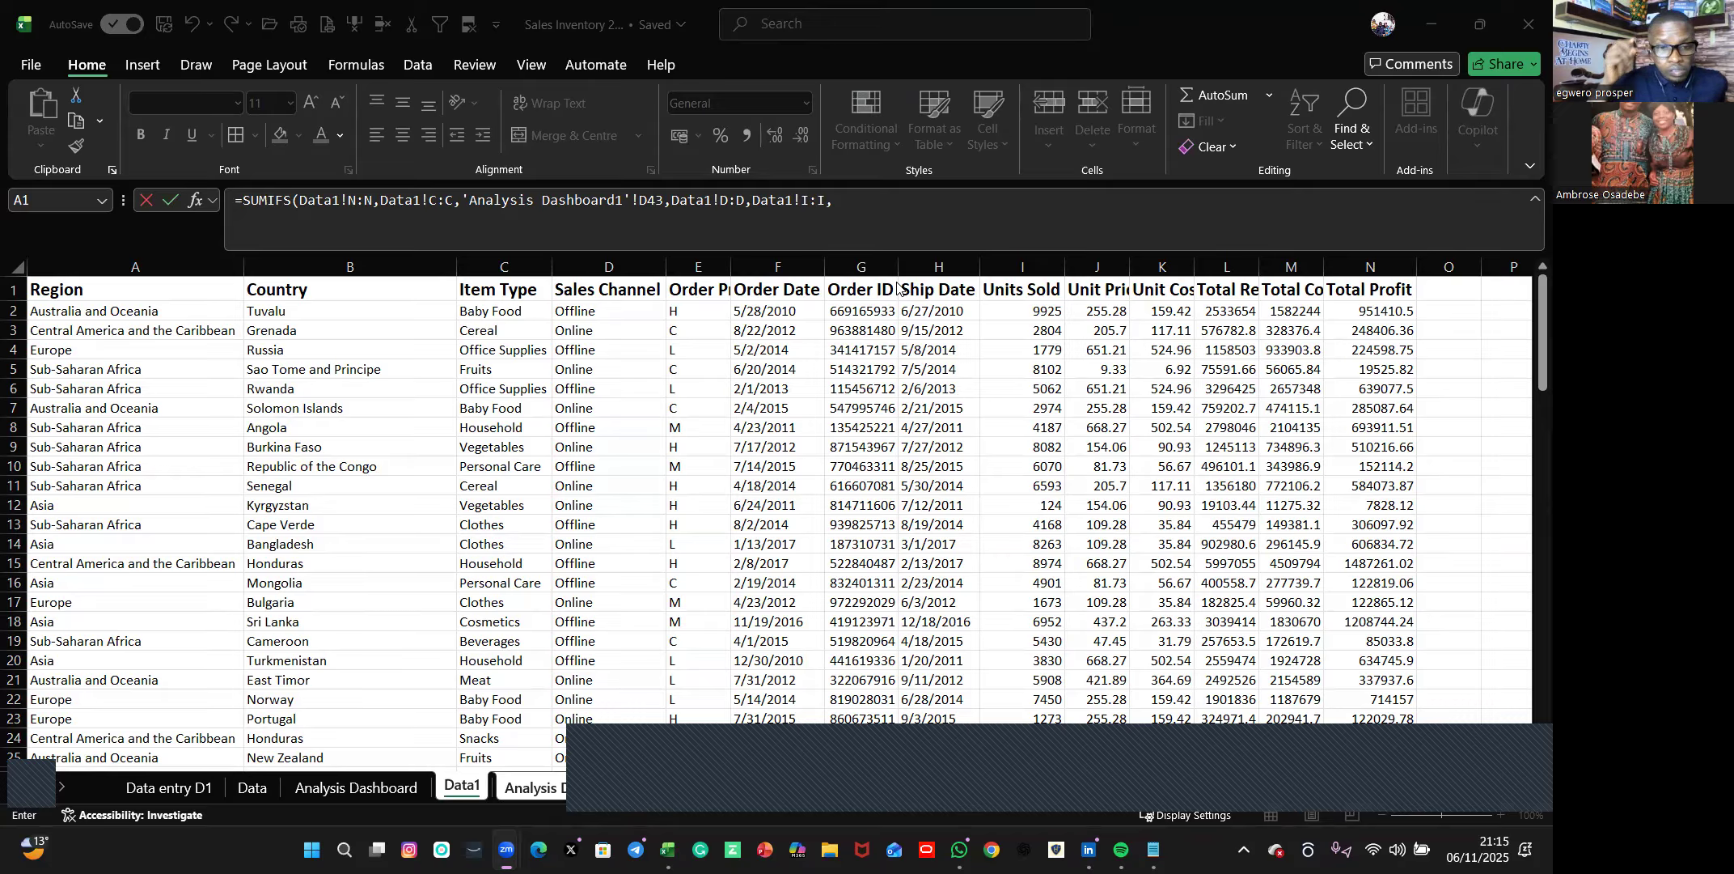
Try to finish the SUMIFS formula with '>2000 as the criterion for the Data1!I:I range.
left_click(876, 212)
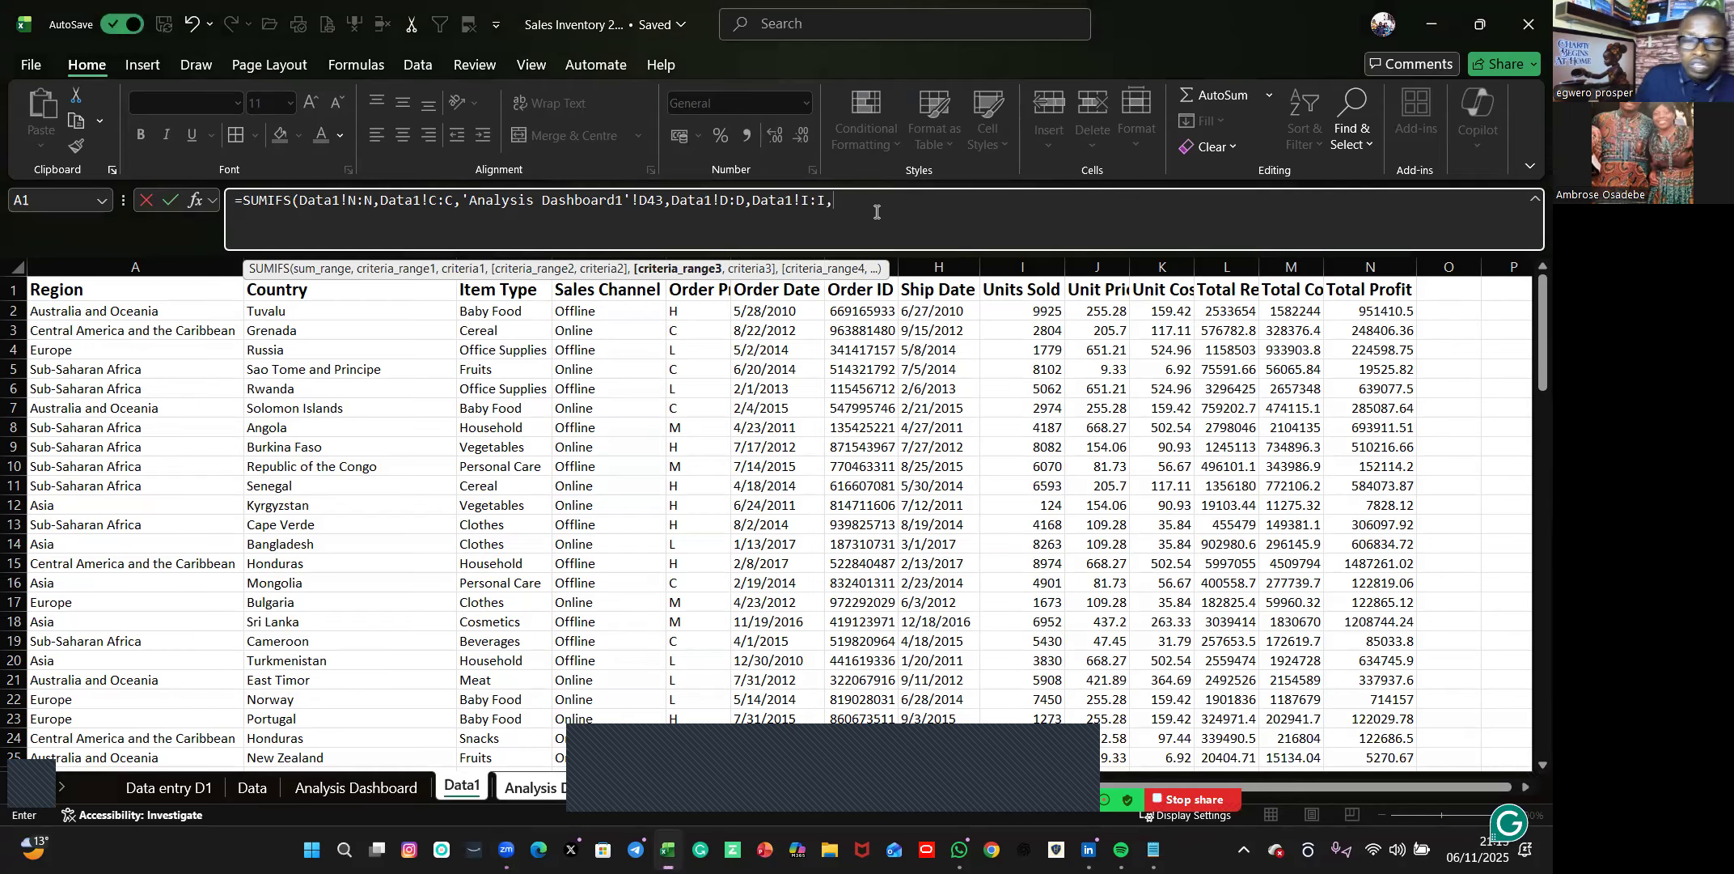
type("'")
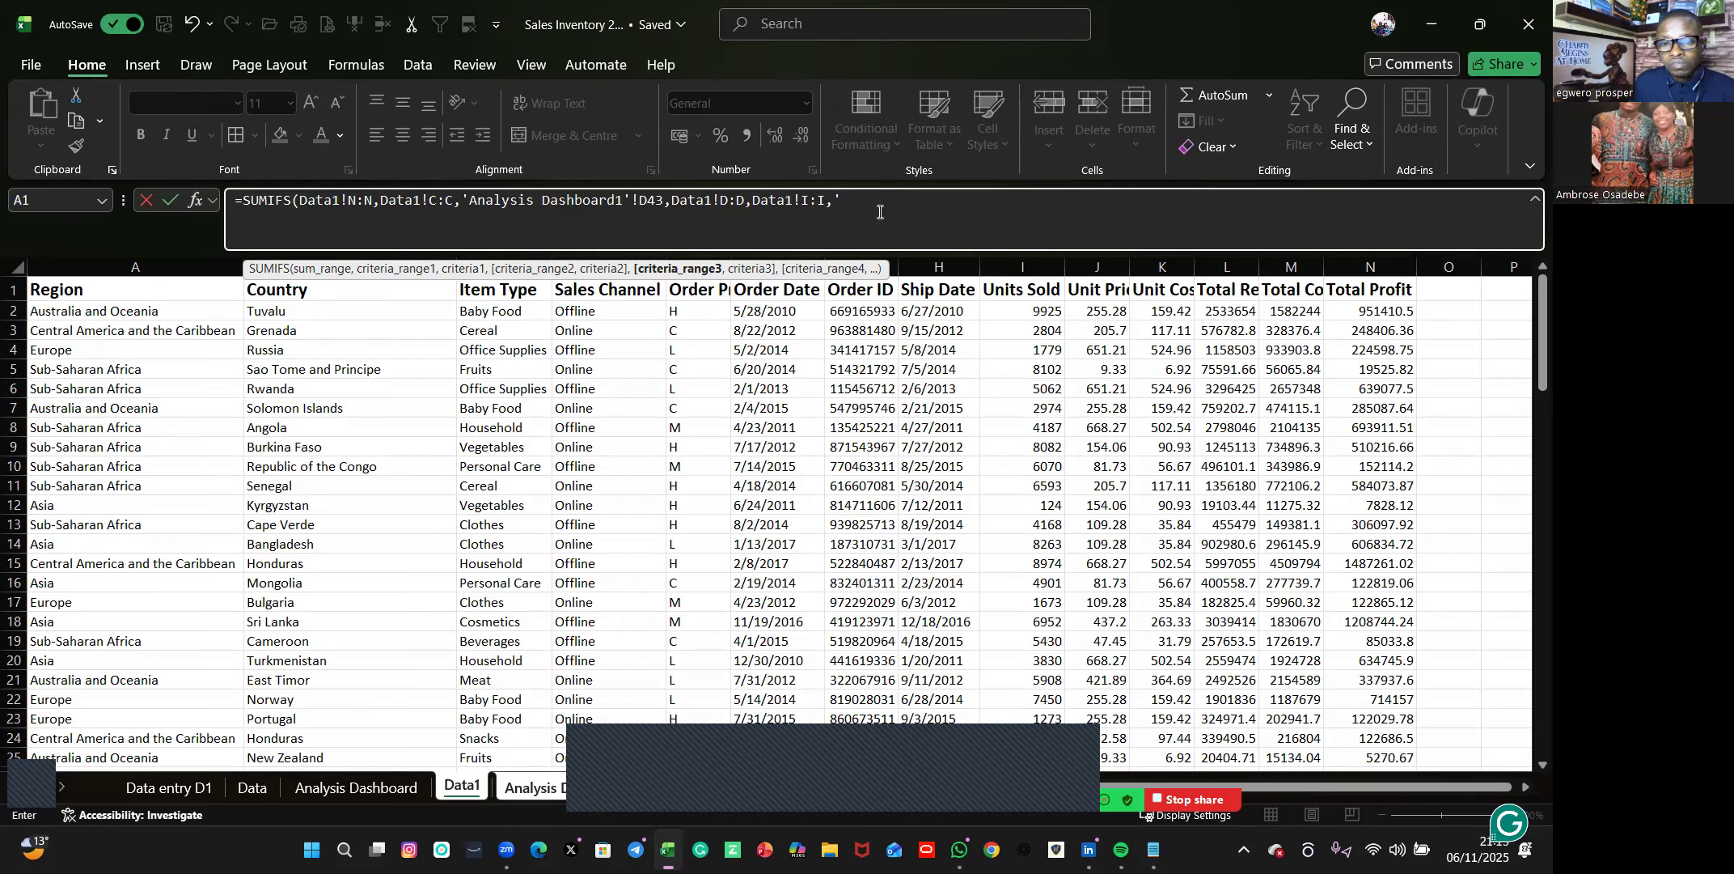
type(">")
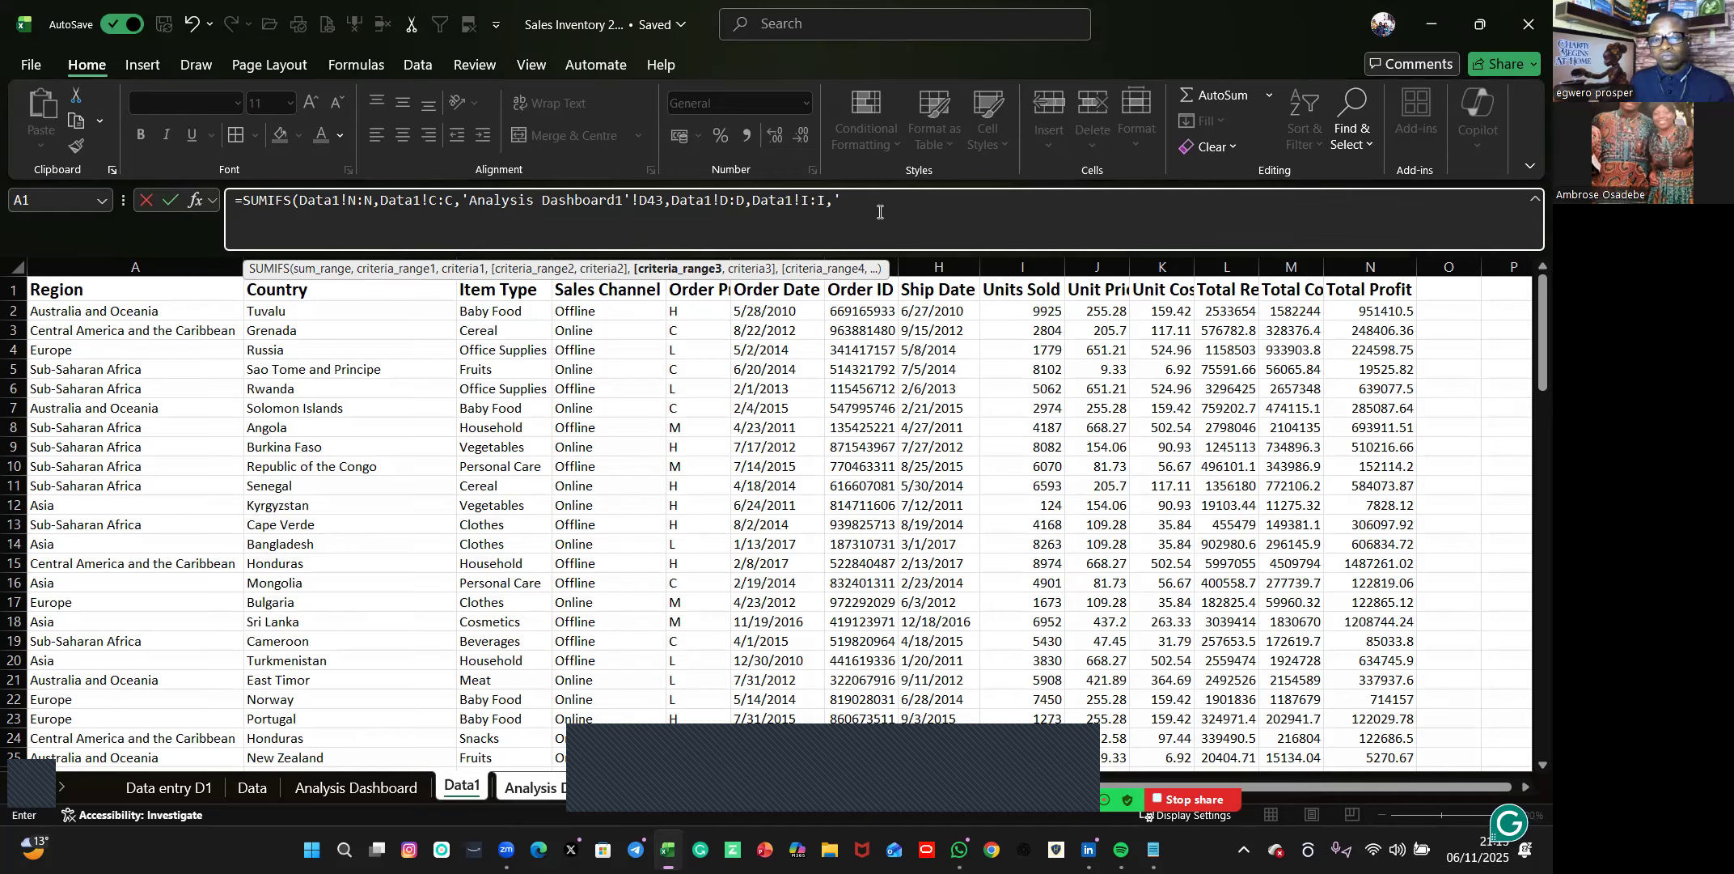
type("2")
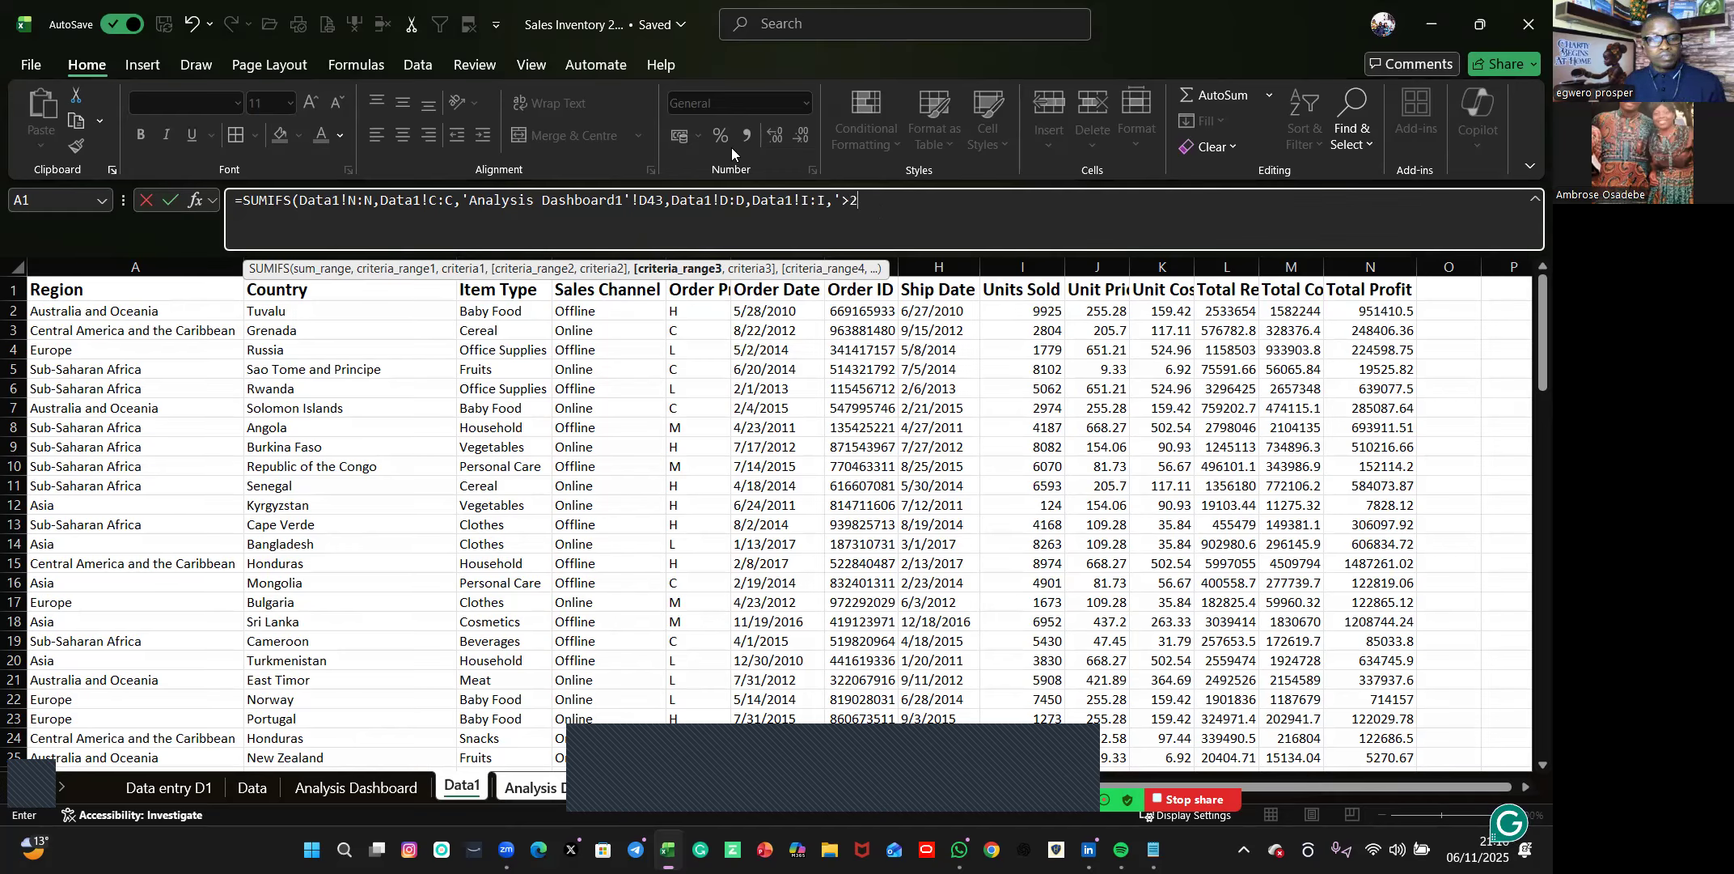
type("000")
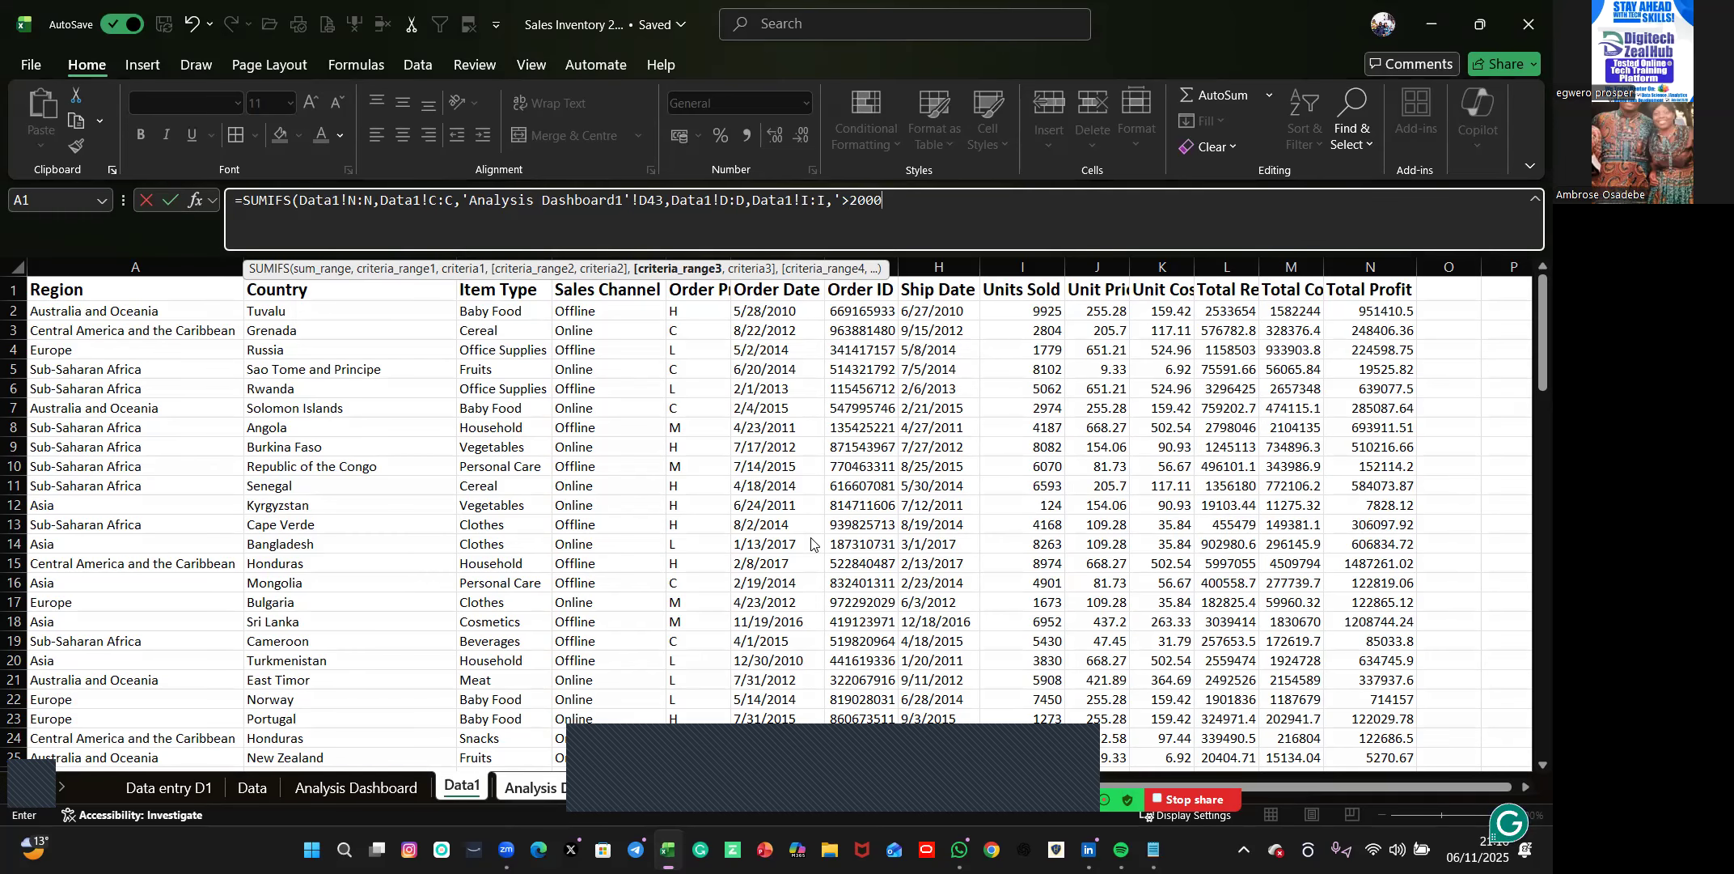
key("Return")
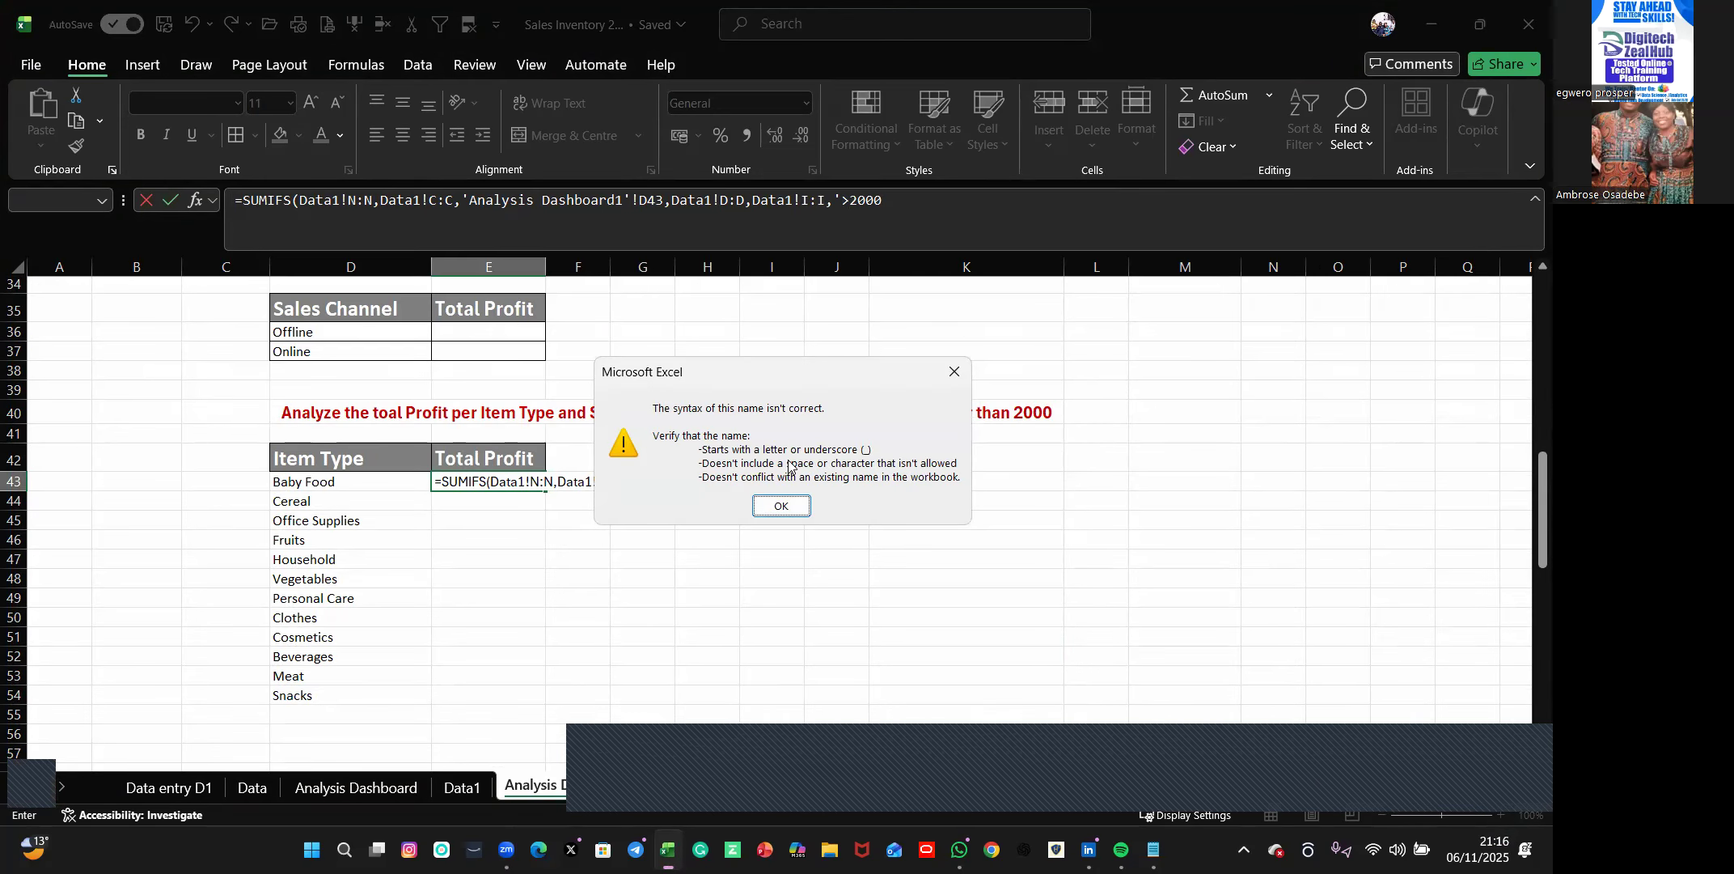
left_click(954, 372)
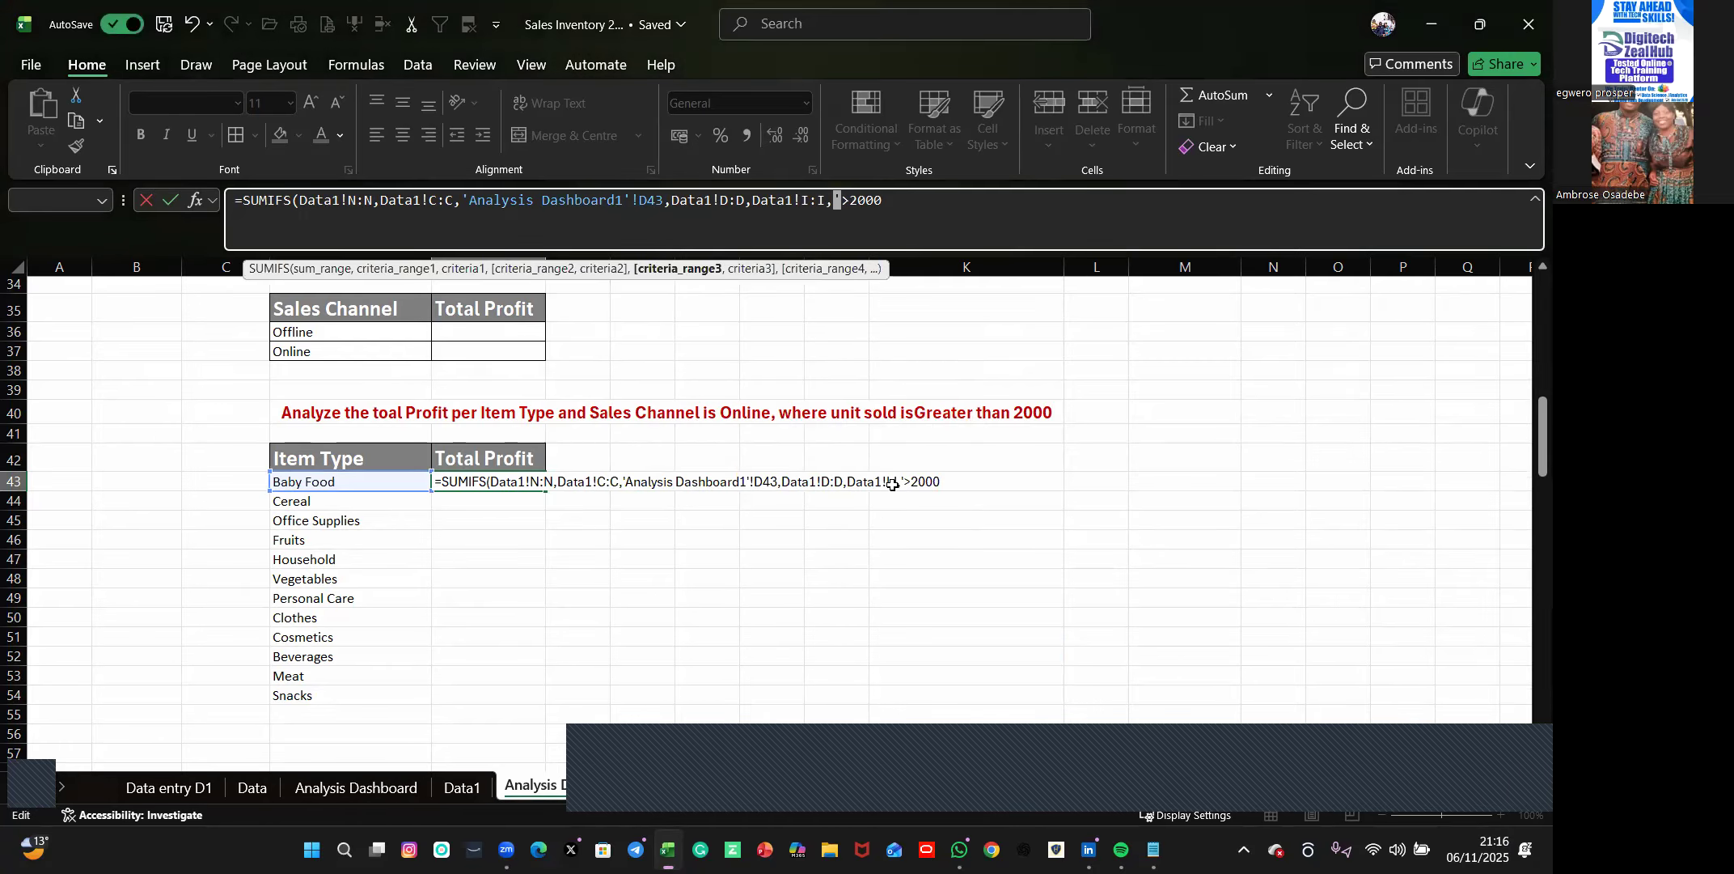
Change the last SUMIFS criterion in E43 to '<2000 and try to enter the formula.
left_click(902, 480)
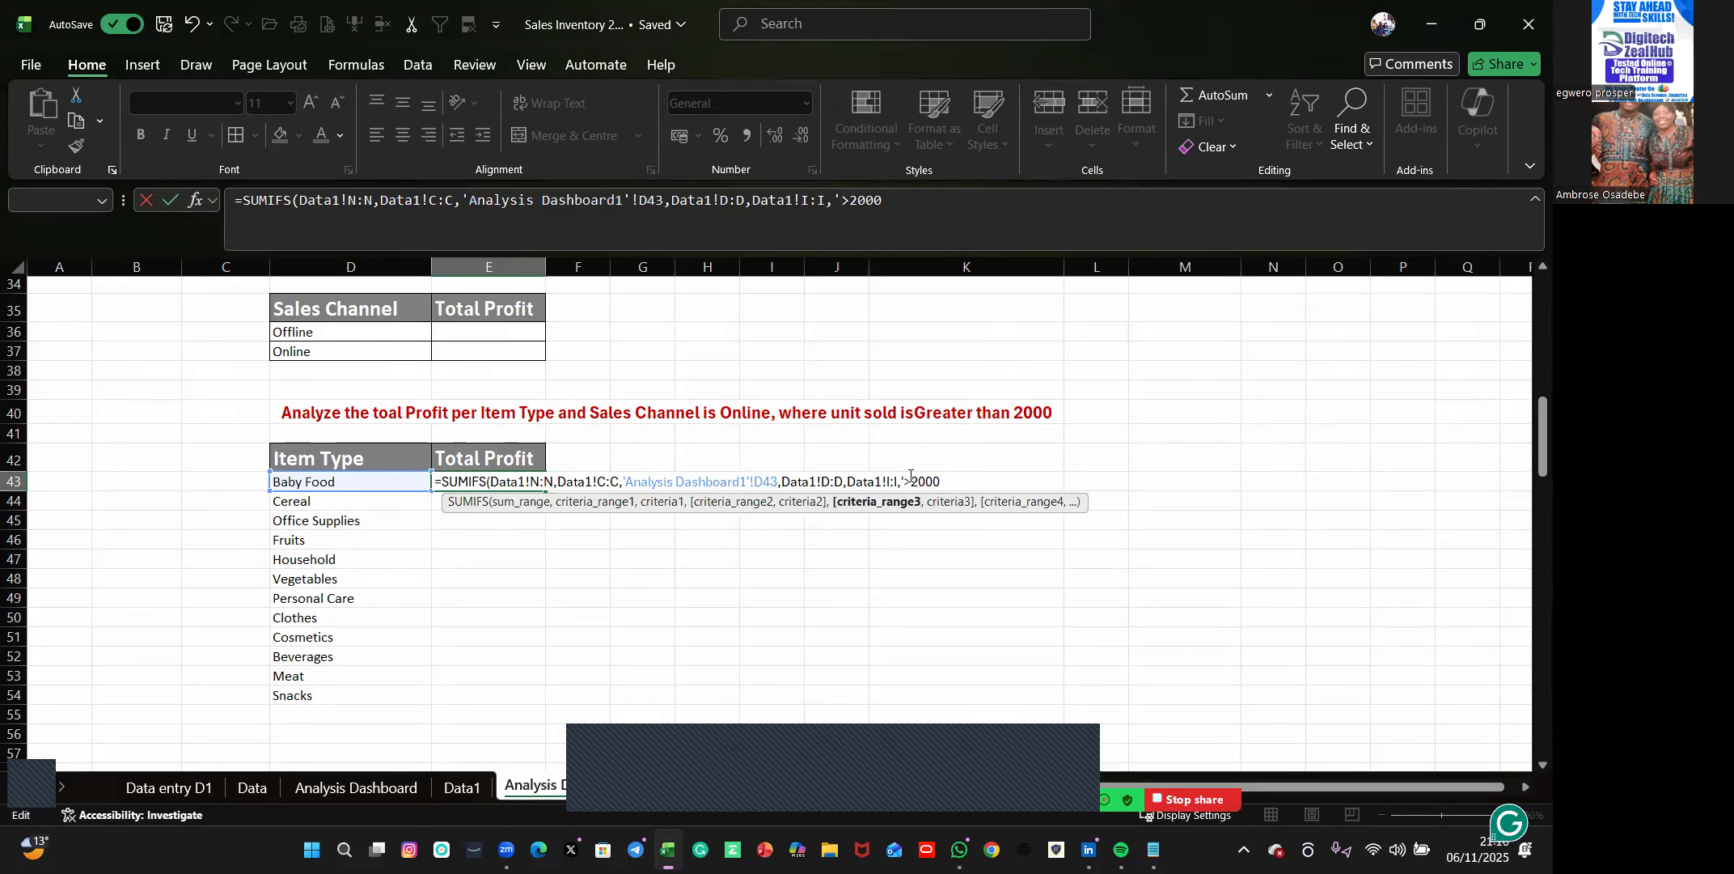
left_click(849, 201)
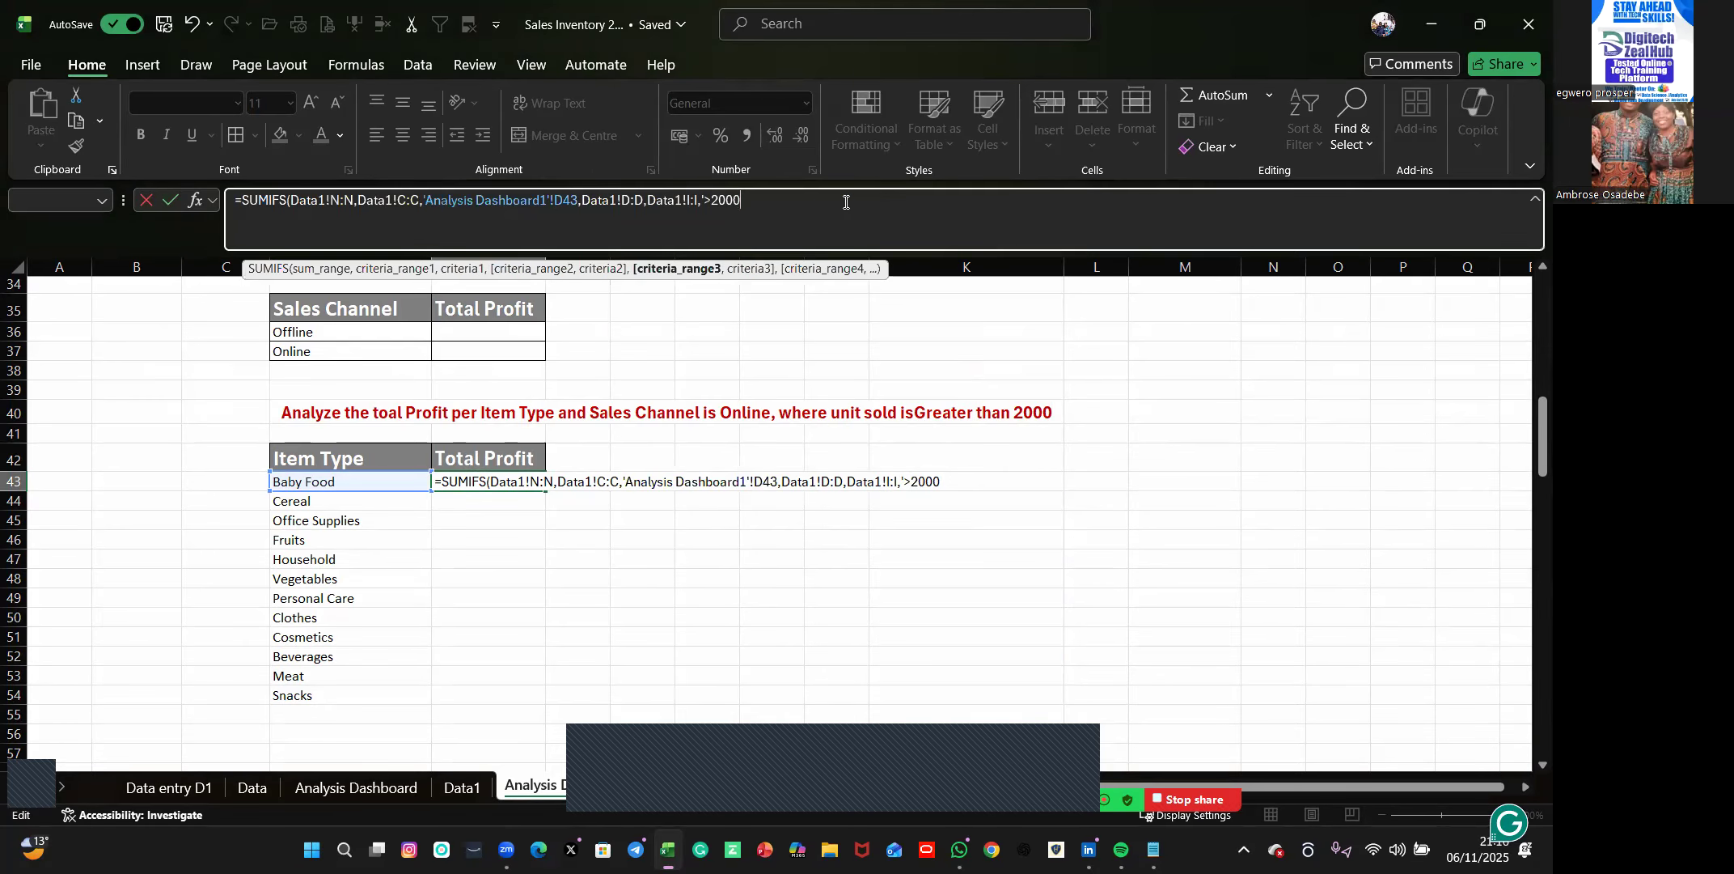
left_click(716, 197)
key("BackSpace")
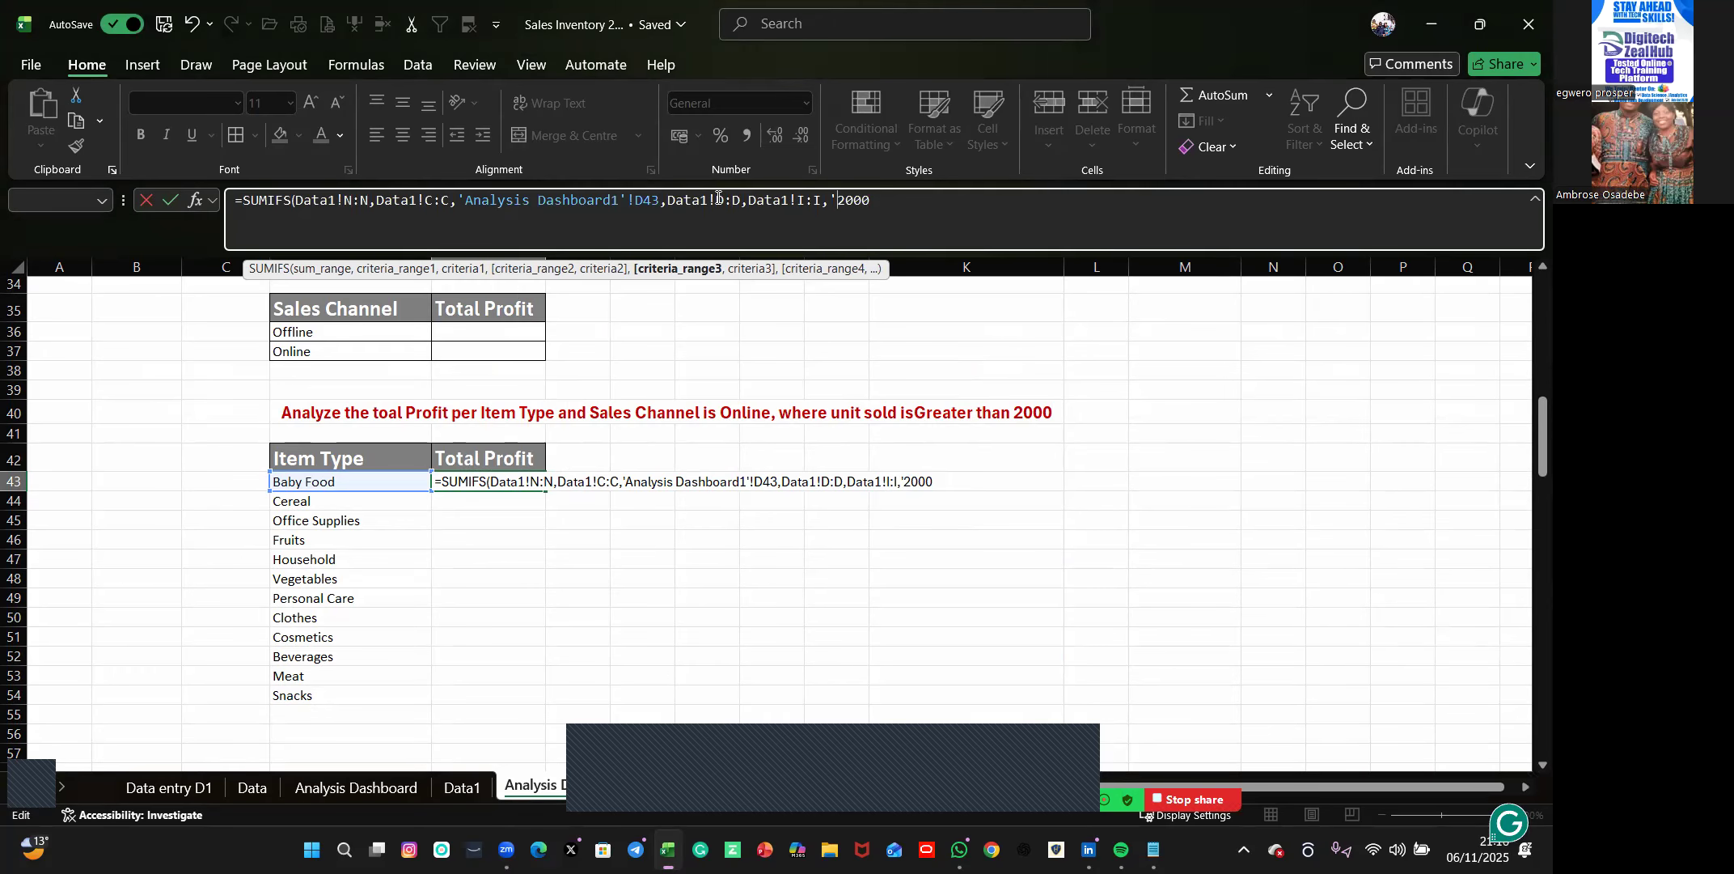
left_click(904, 203)
key("BackSpace")
key("BackSpace")
key("BackSpace")
key("BackSpace")
type("<2000")
key("Return")
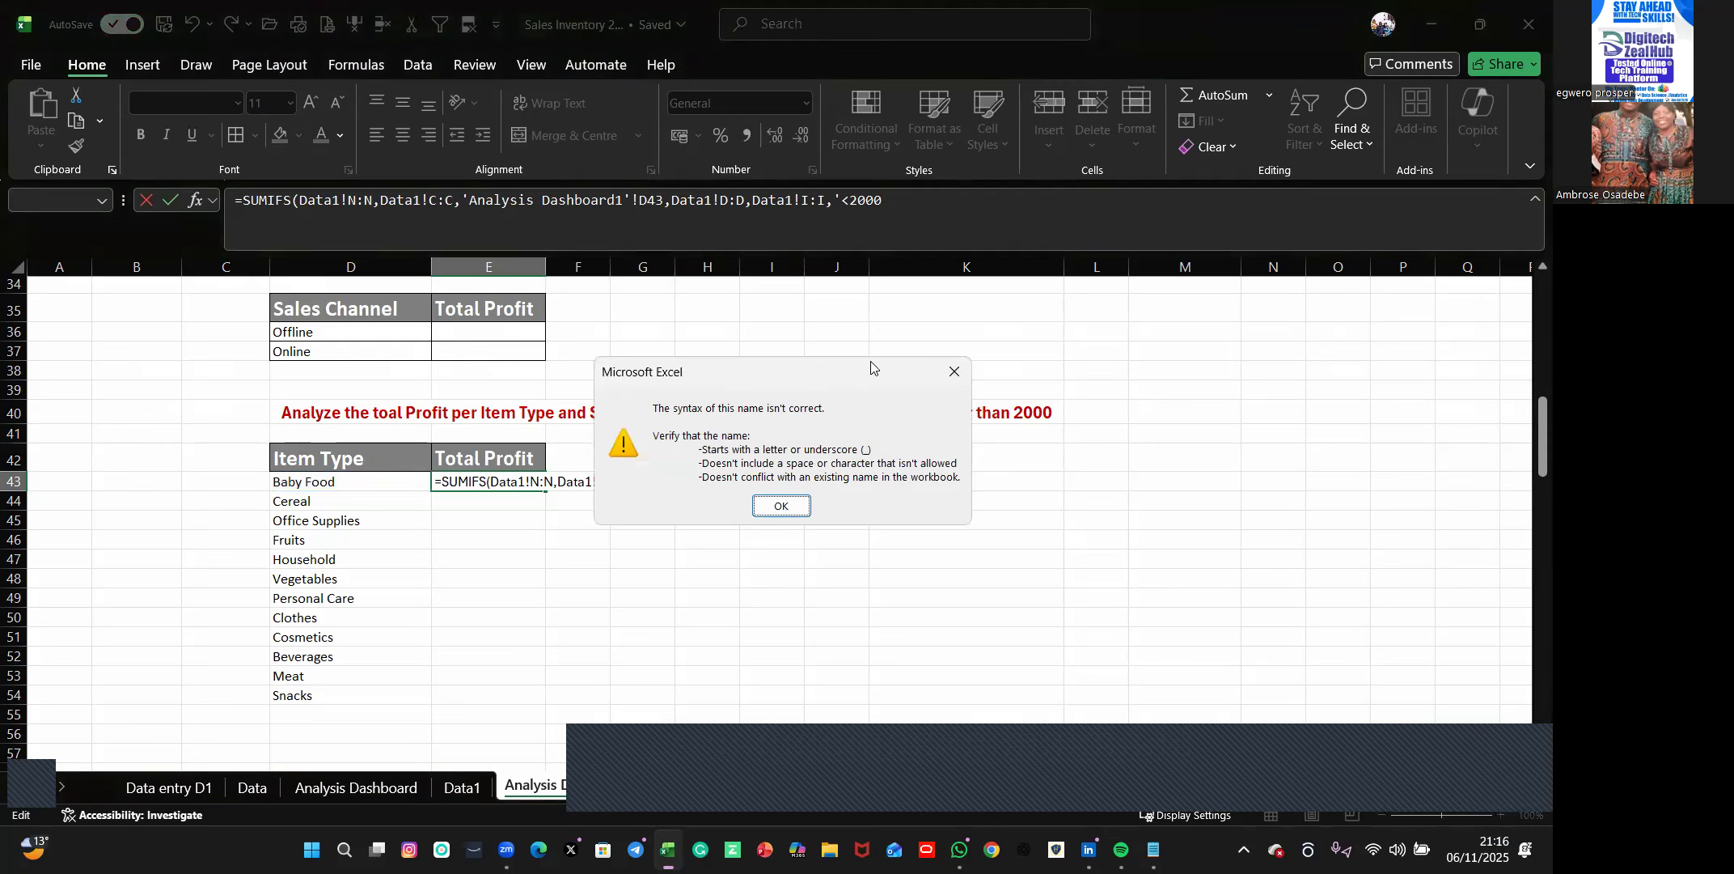
Dismiss the formula error and clear the entire SUMIFS formula from E43.
left_click(955, 372)
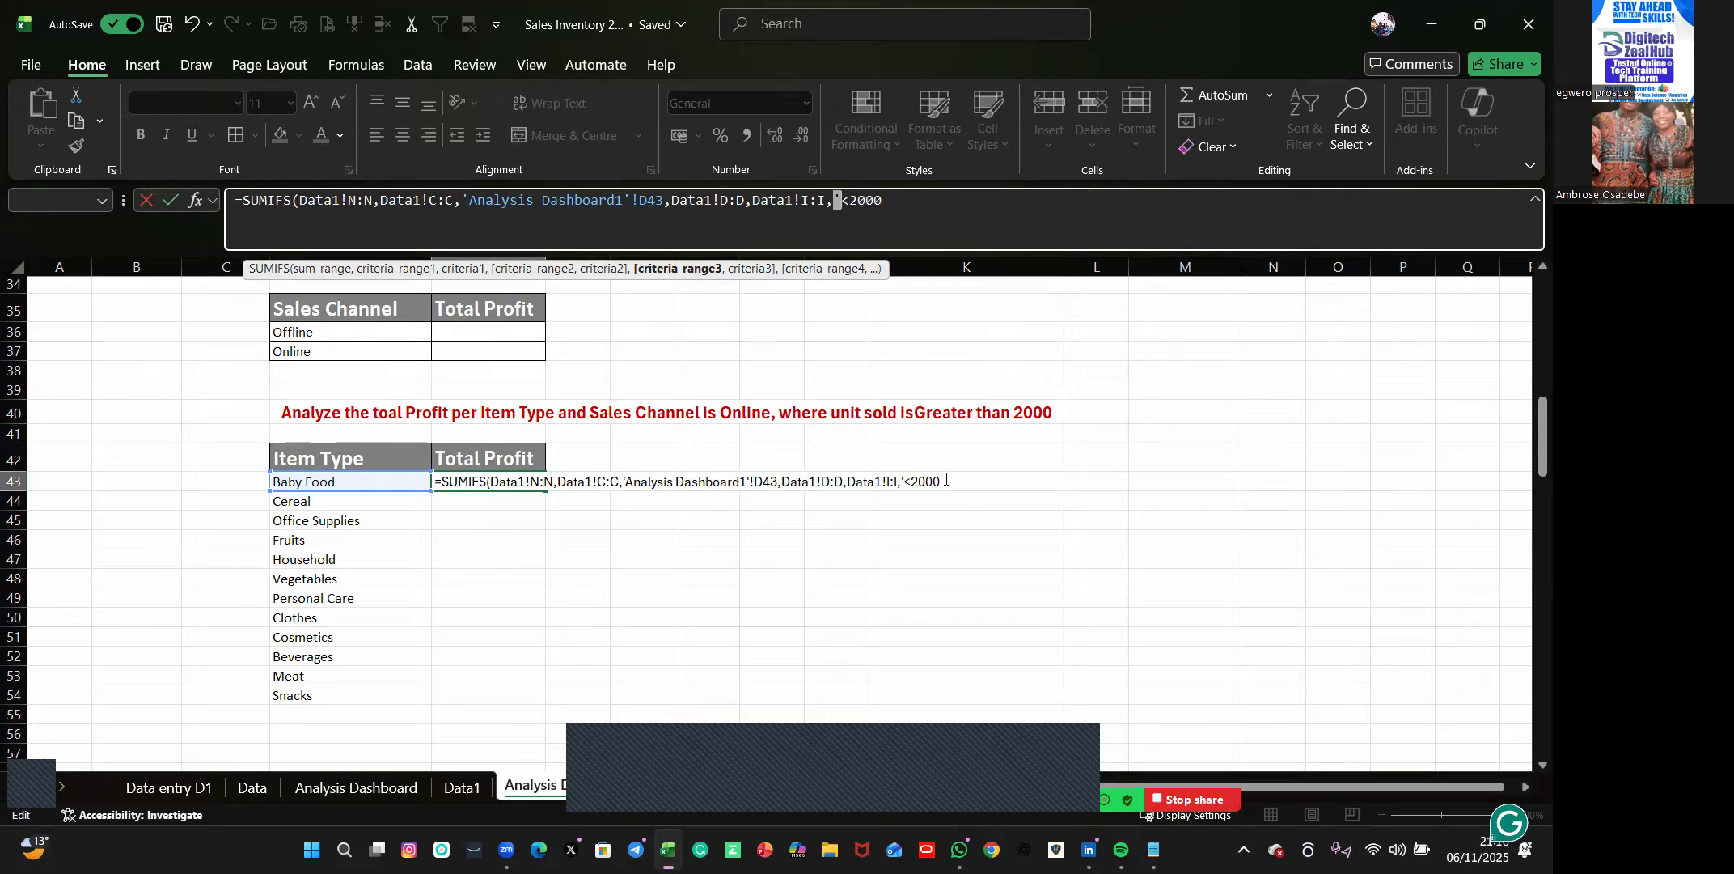
left_click_drag(945, 480, 437, 490)
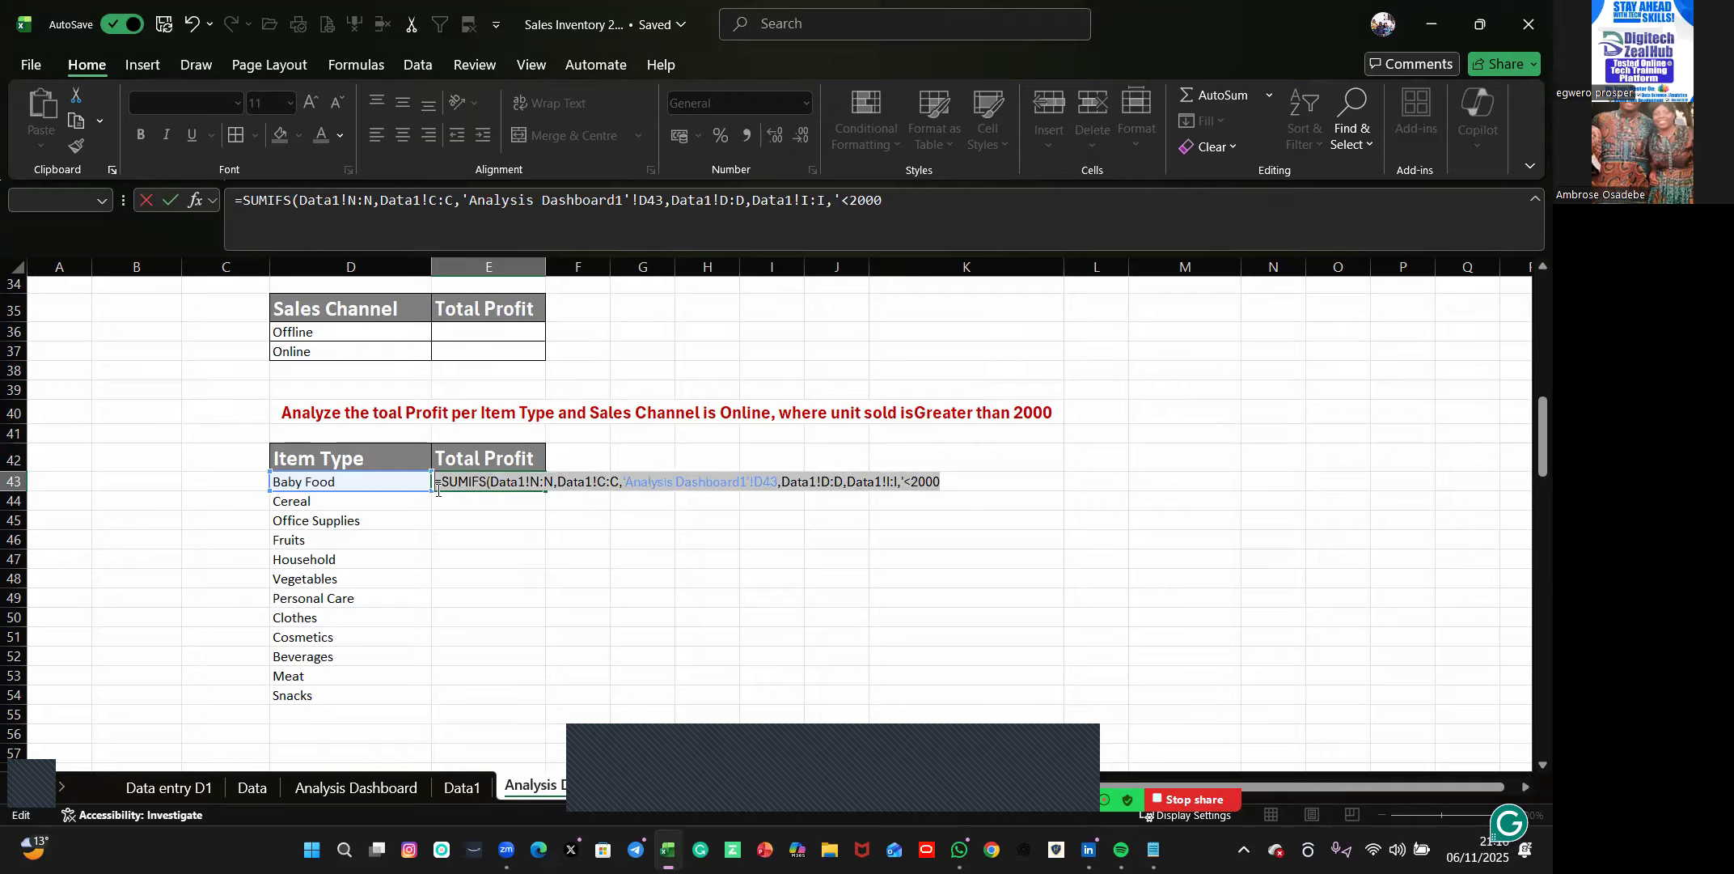
key("BackSpace")
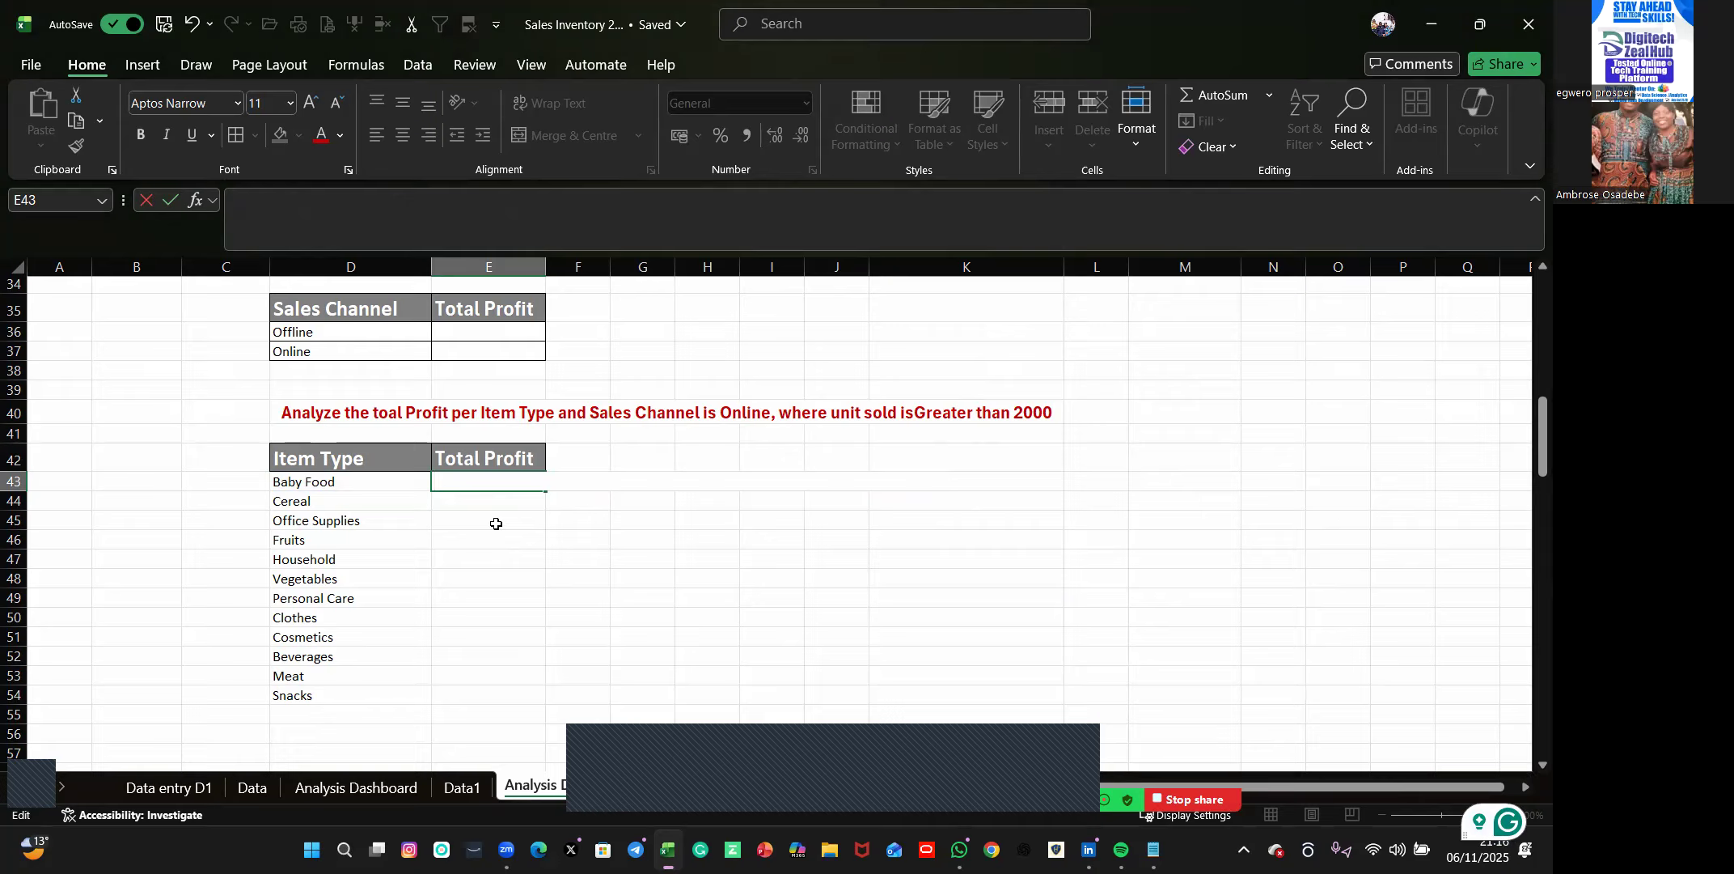
type("=")
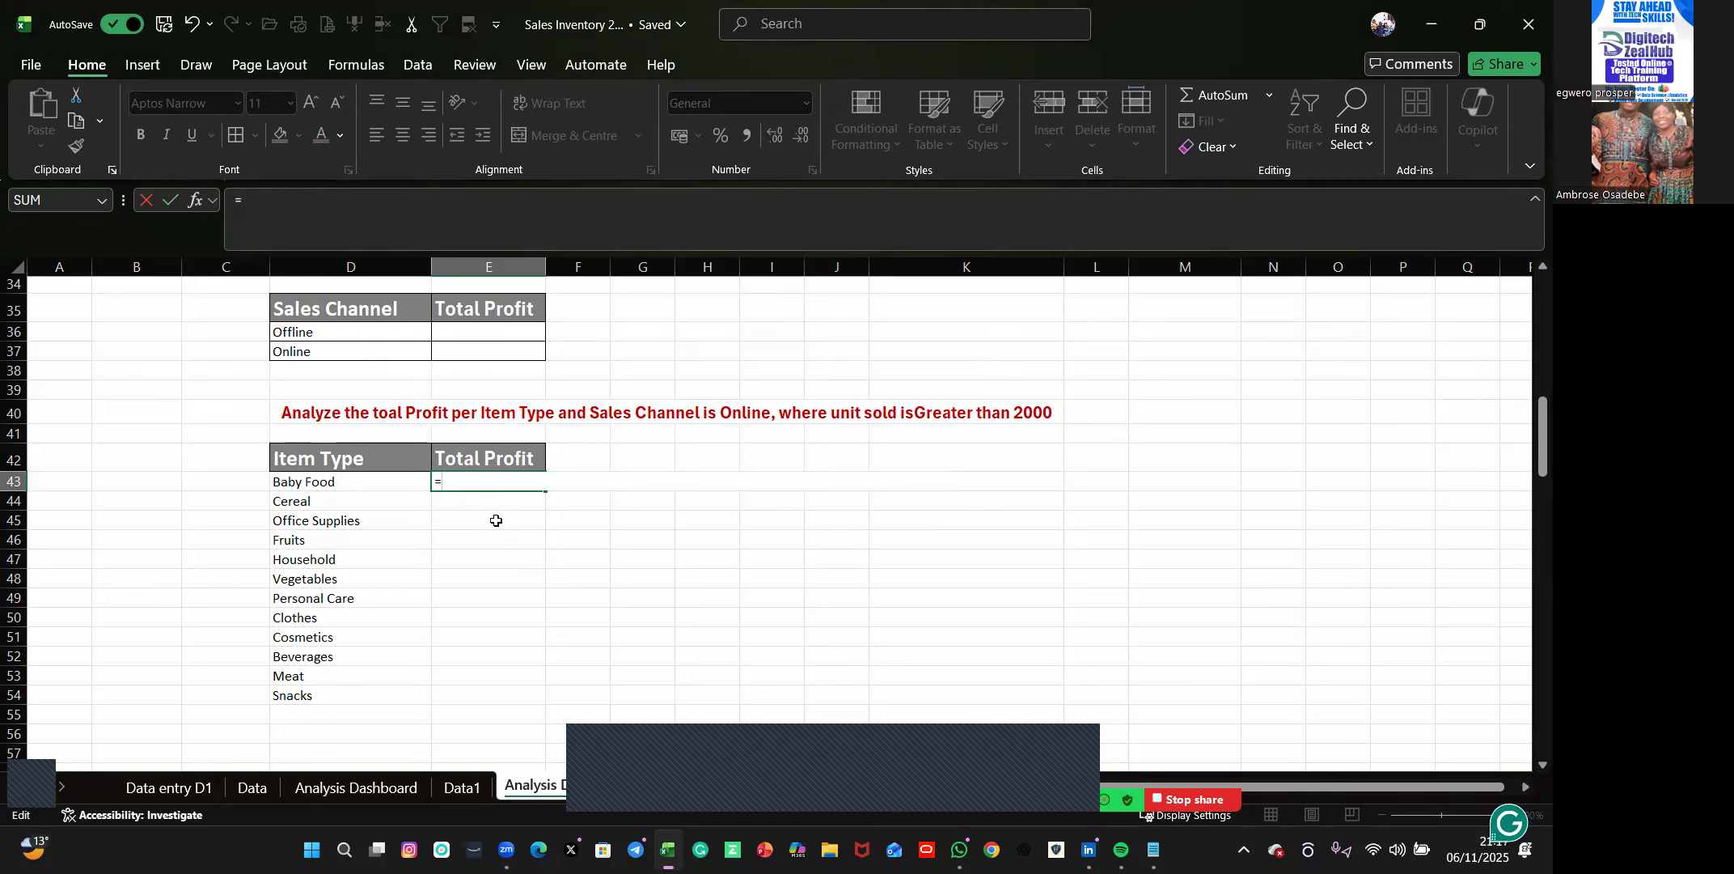
type("sum")
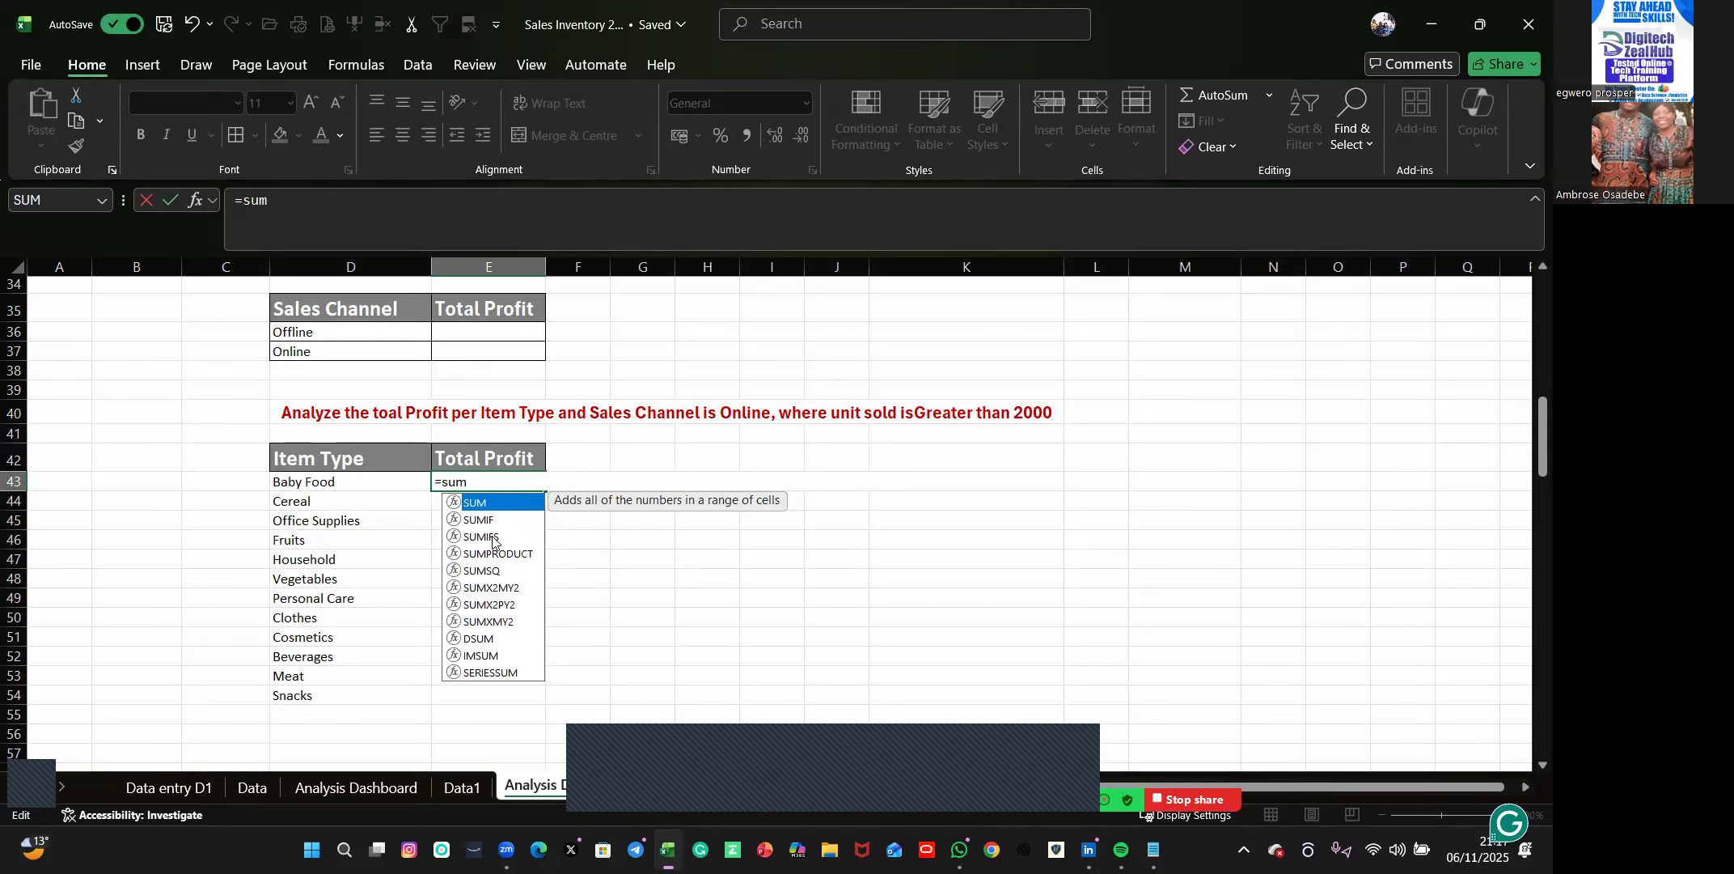
left_click(494, 535)
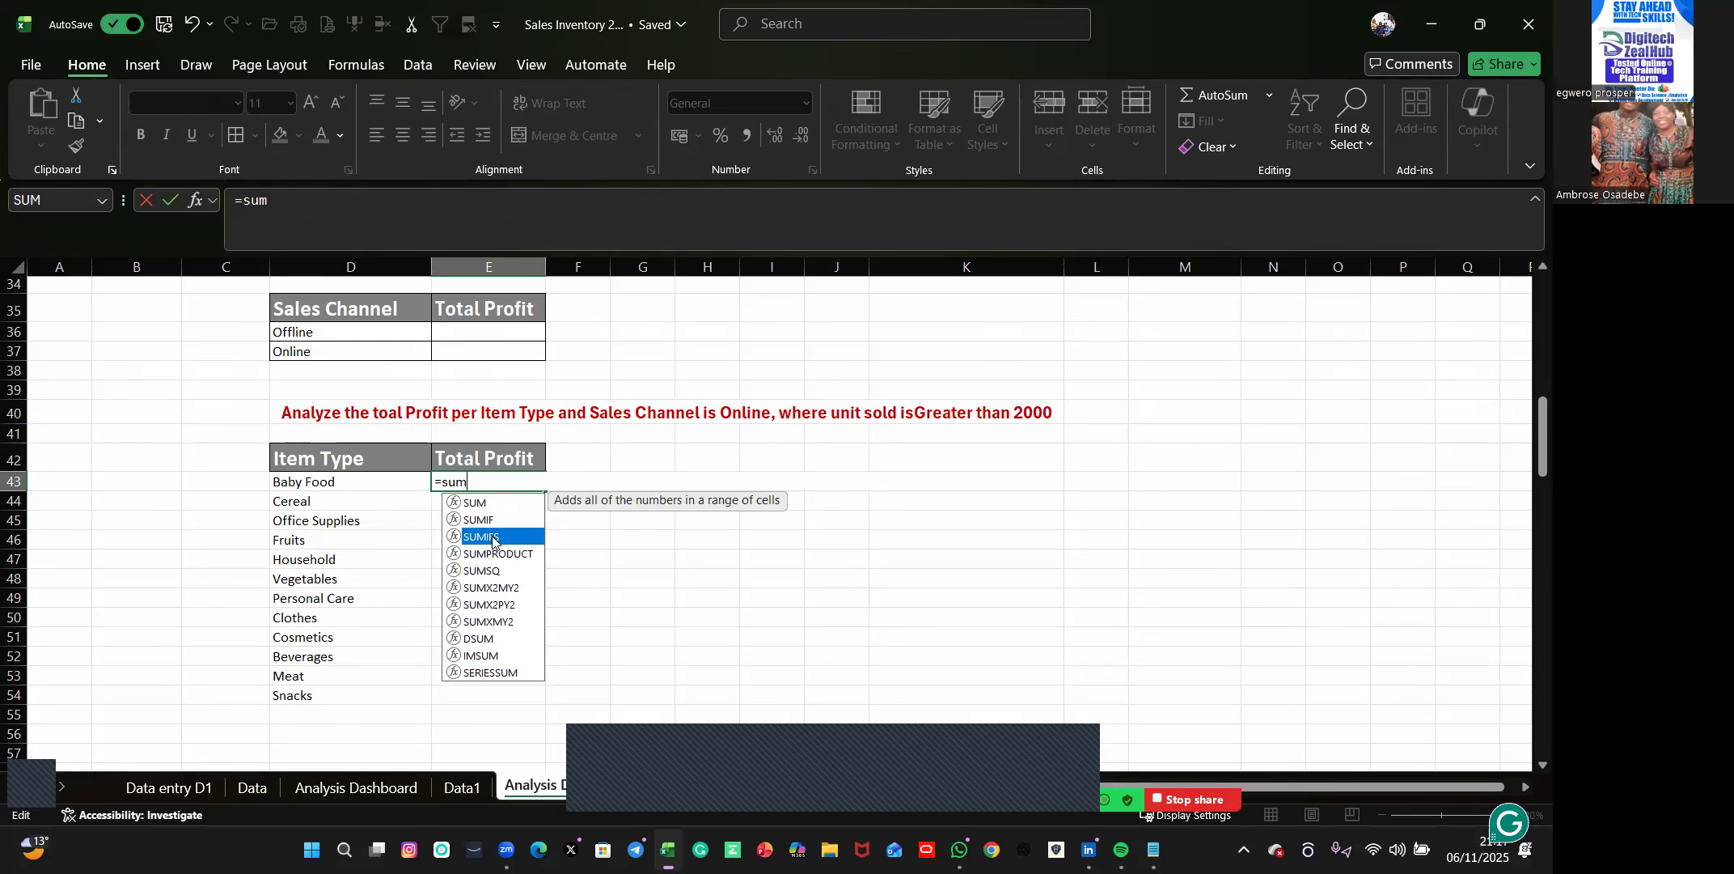
double_click(494, 535)
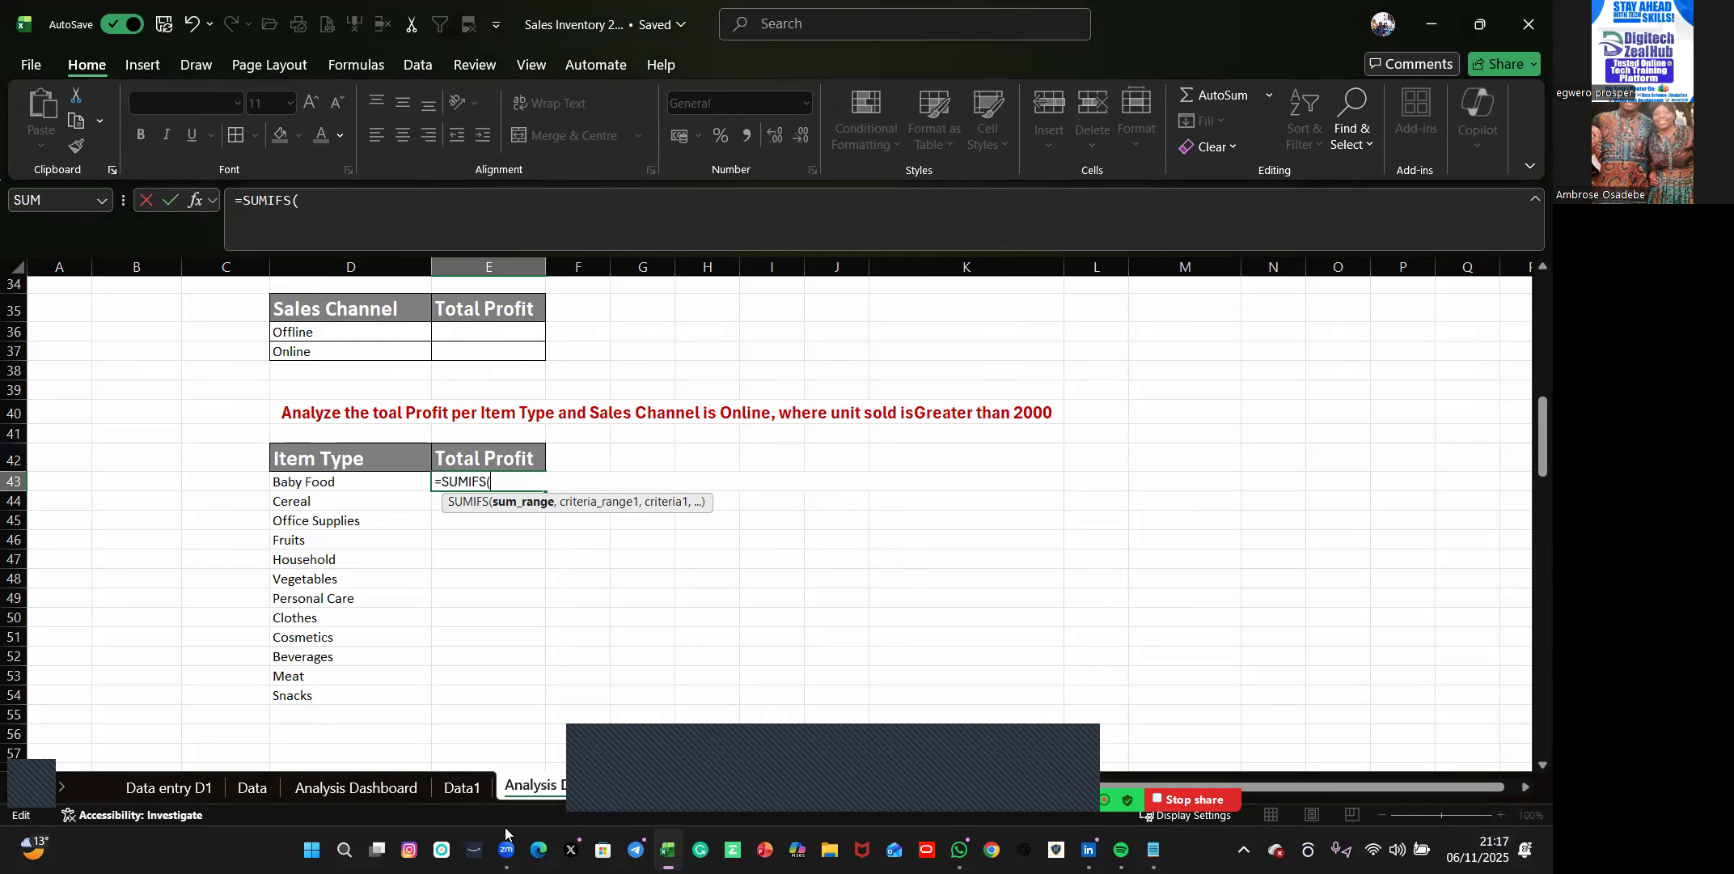
left_click(461, 789)
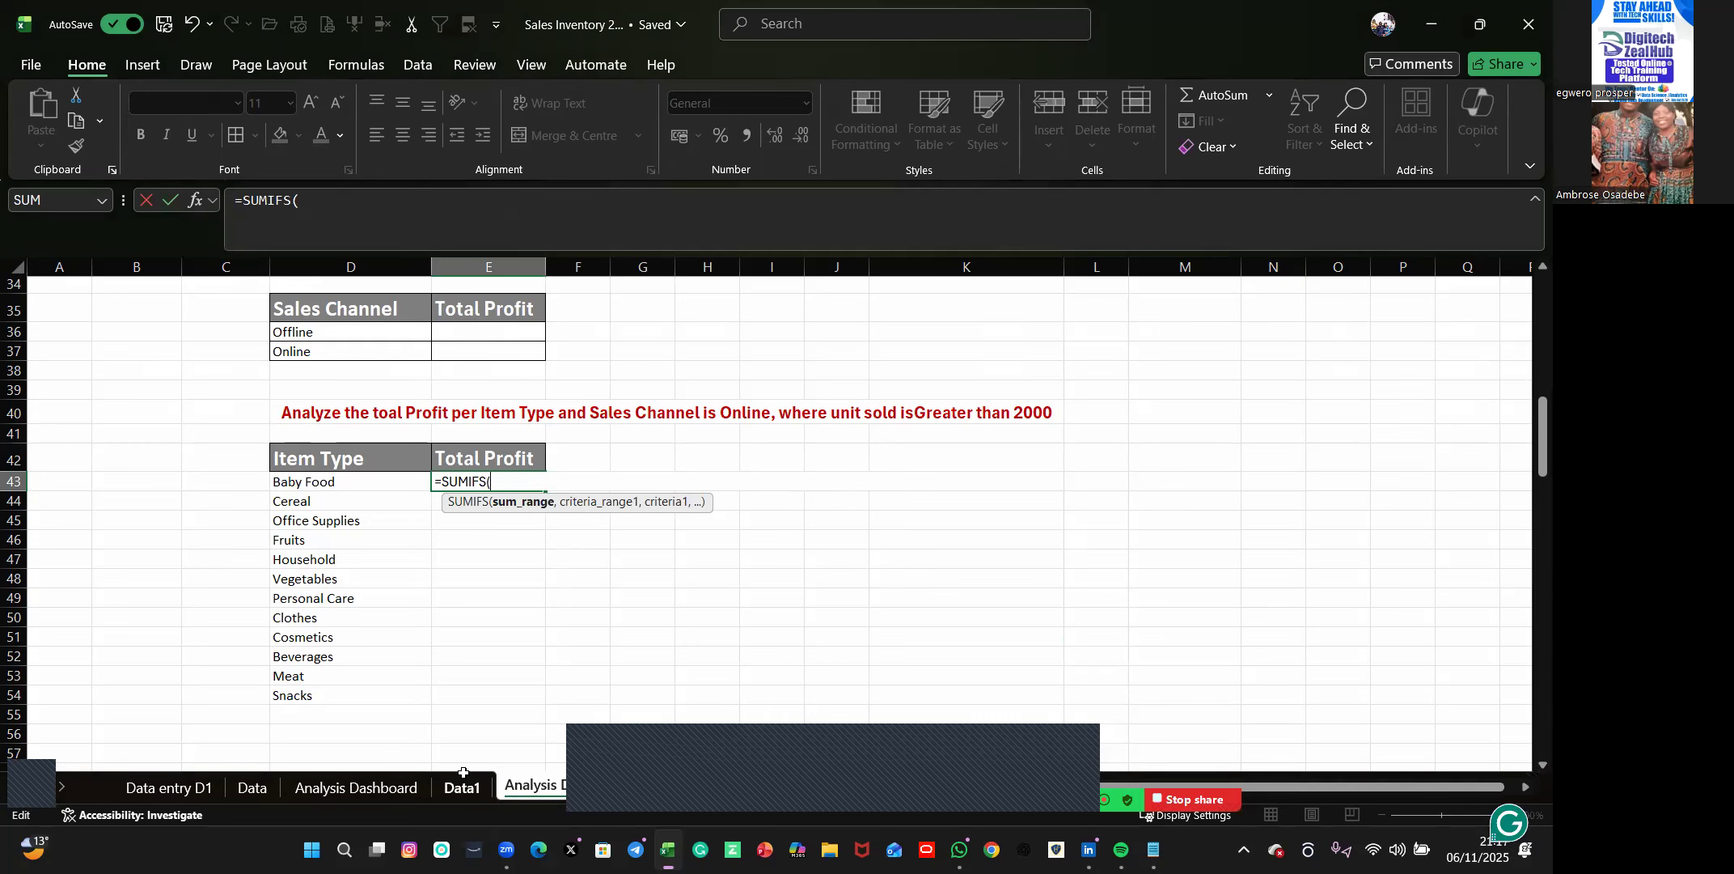
left_click(1369, 267)
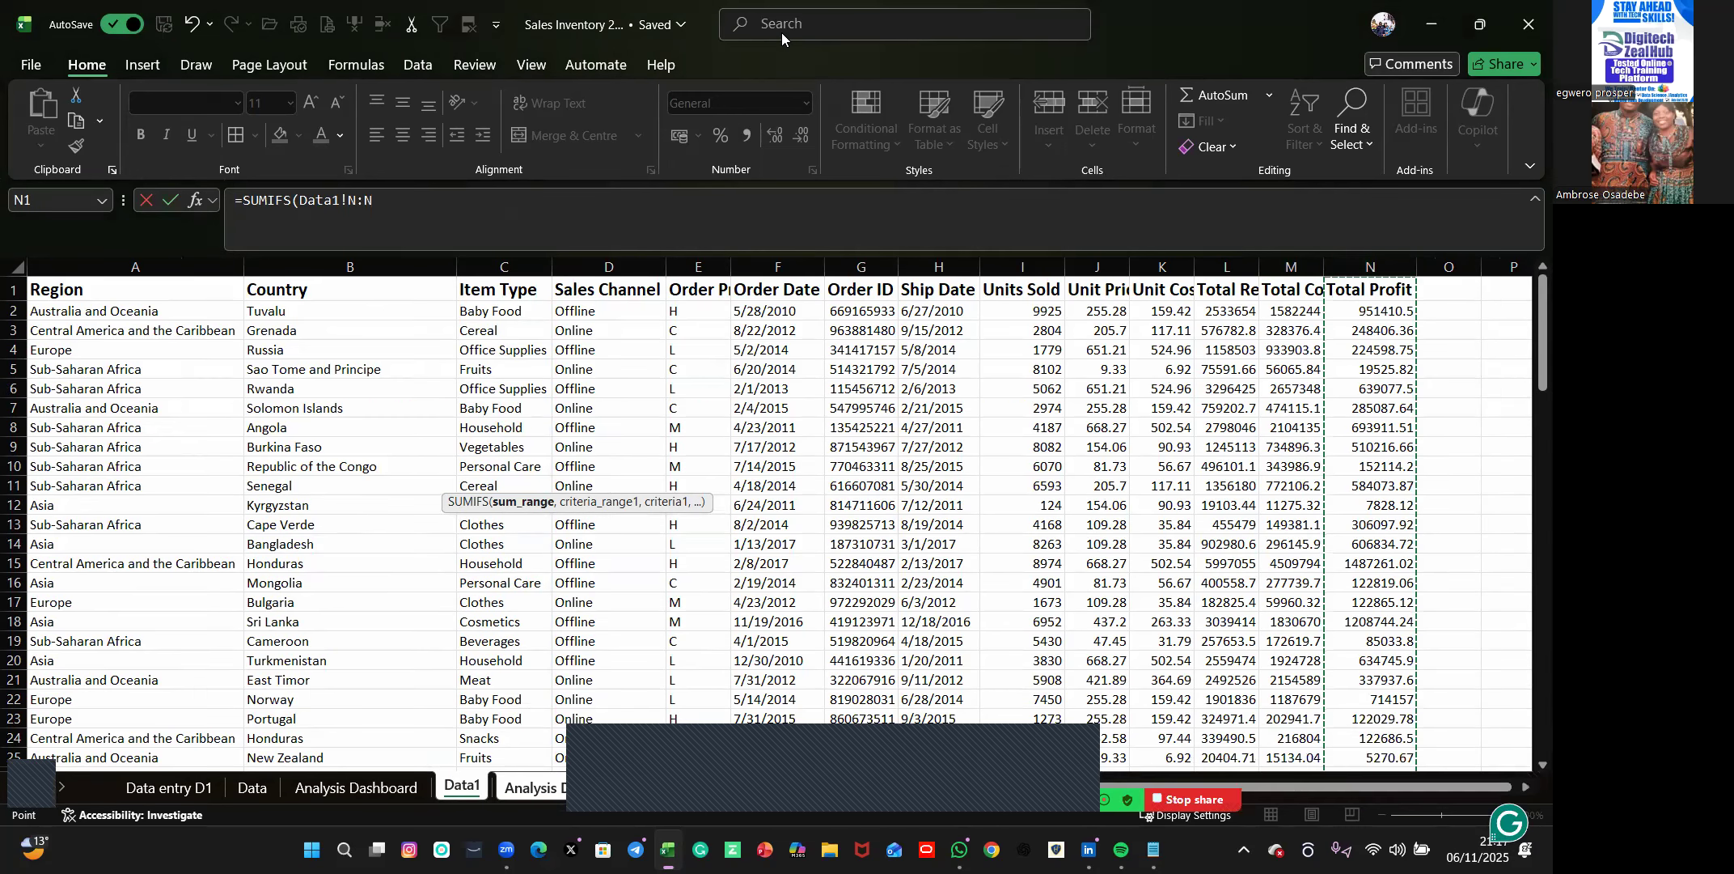
left_click(381, 190)
type(",")
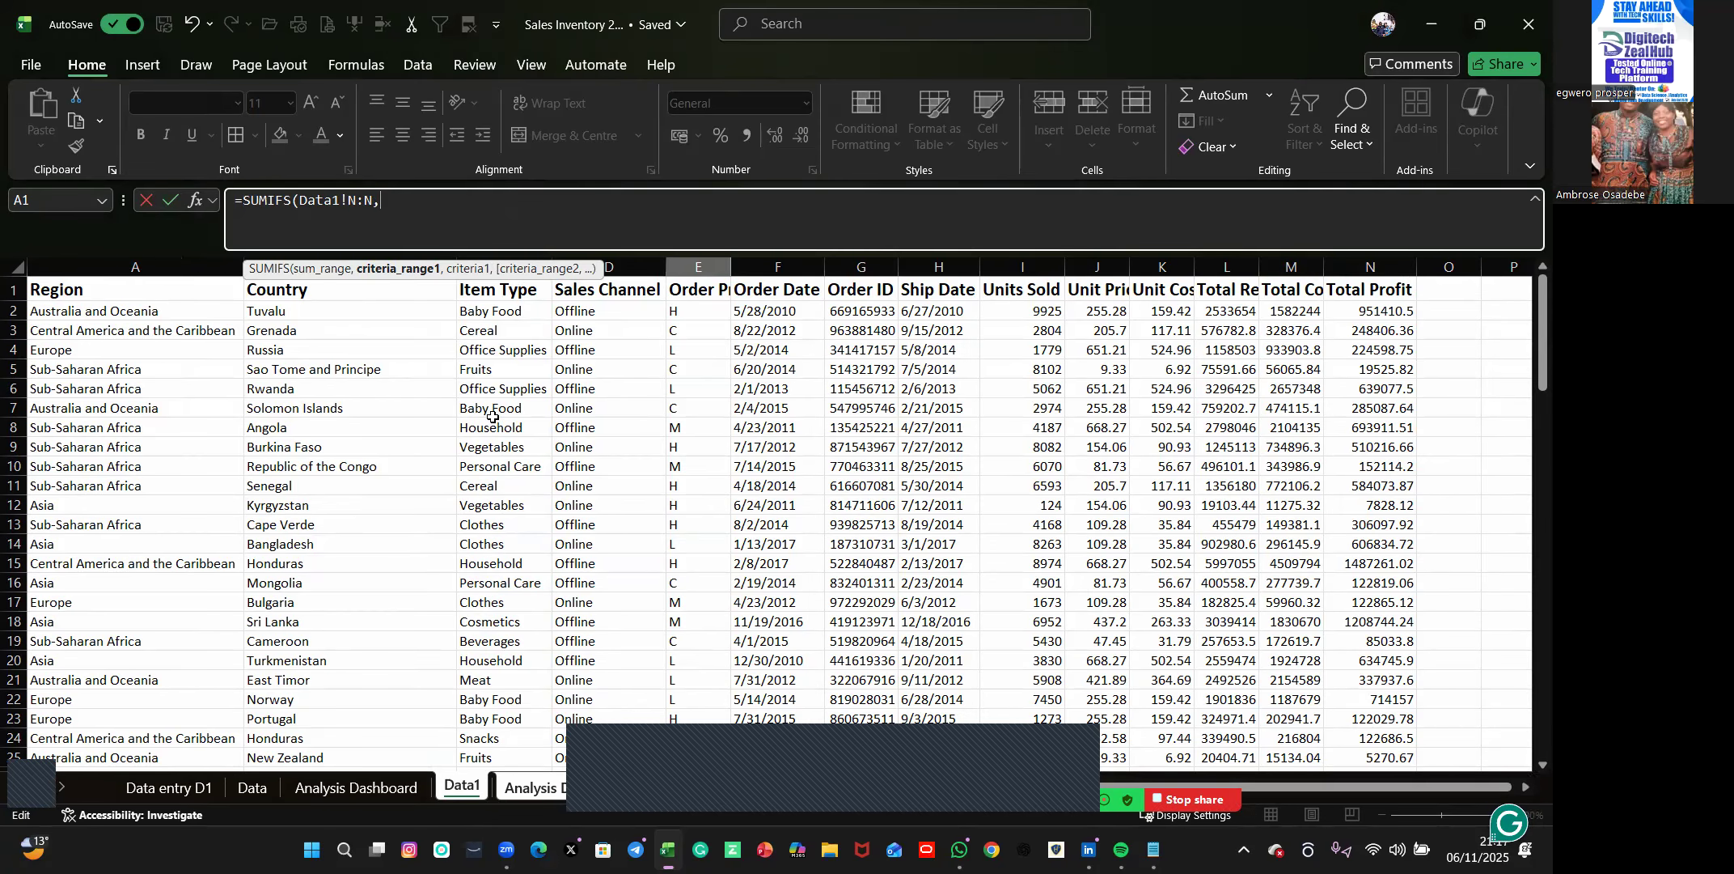
left_click(502, 289)
key("BackSpace")
key("BackSpace")
key("BackSpace")
key("BackSpace")
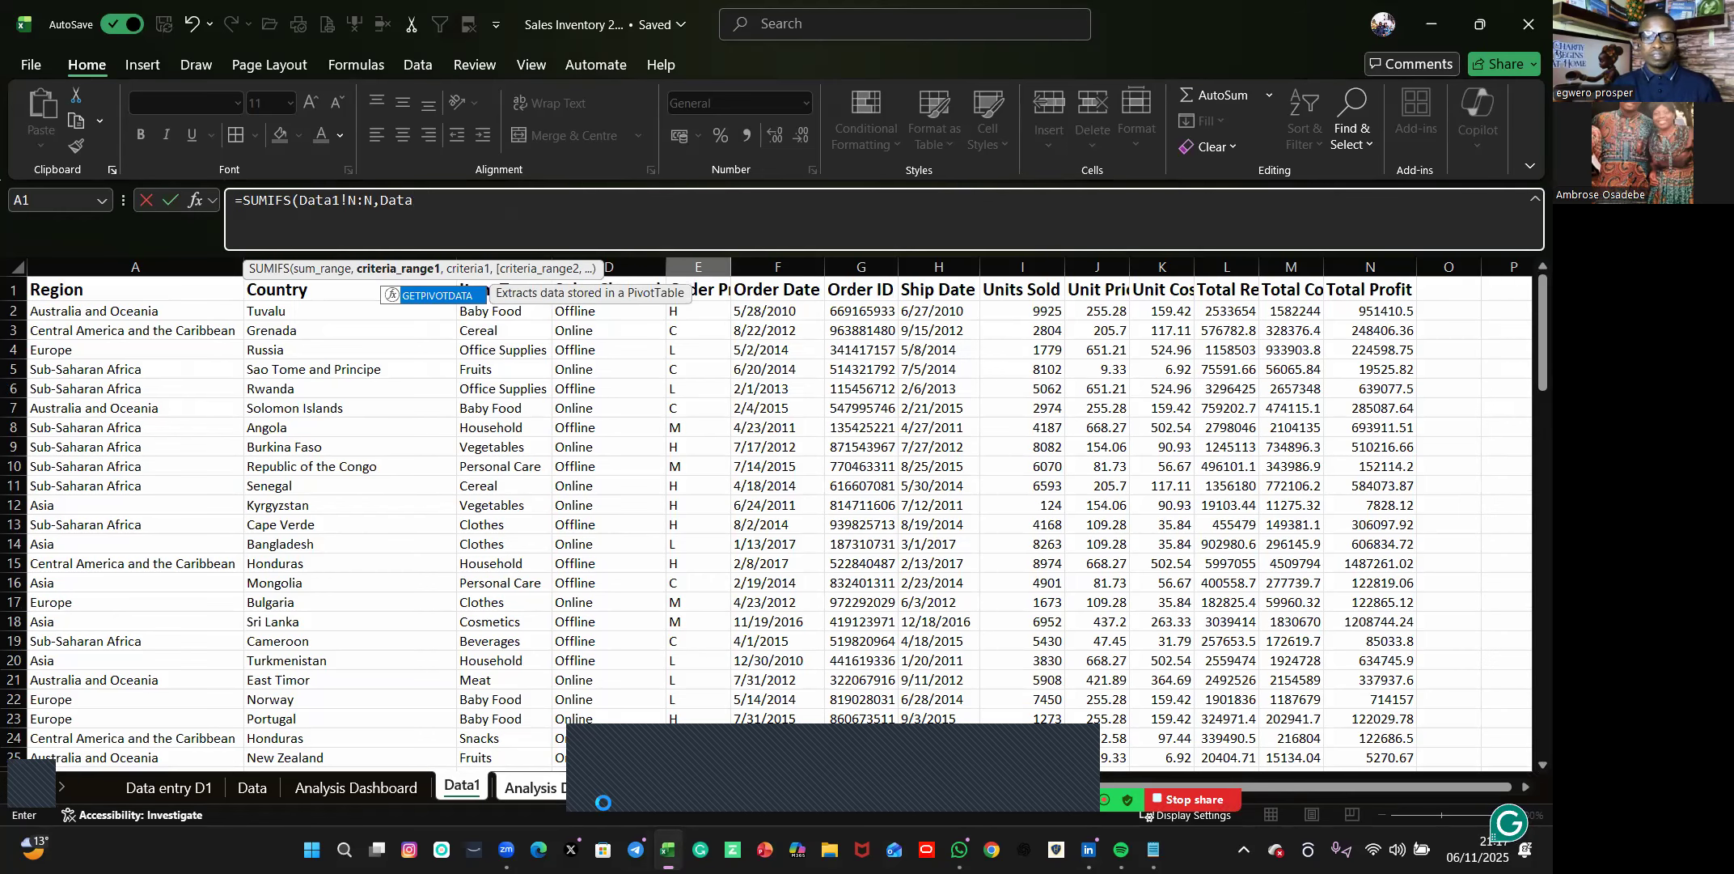
left_click(603, 797)
key("Return")
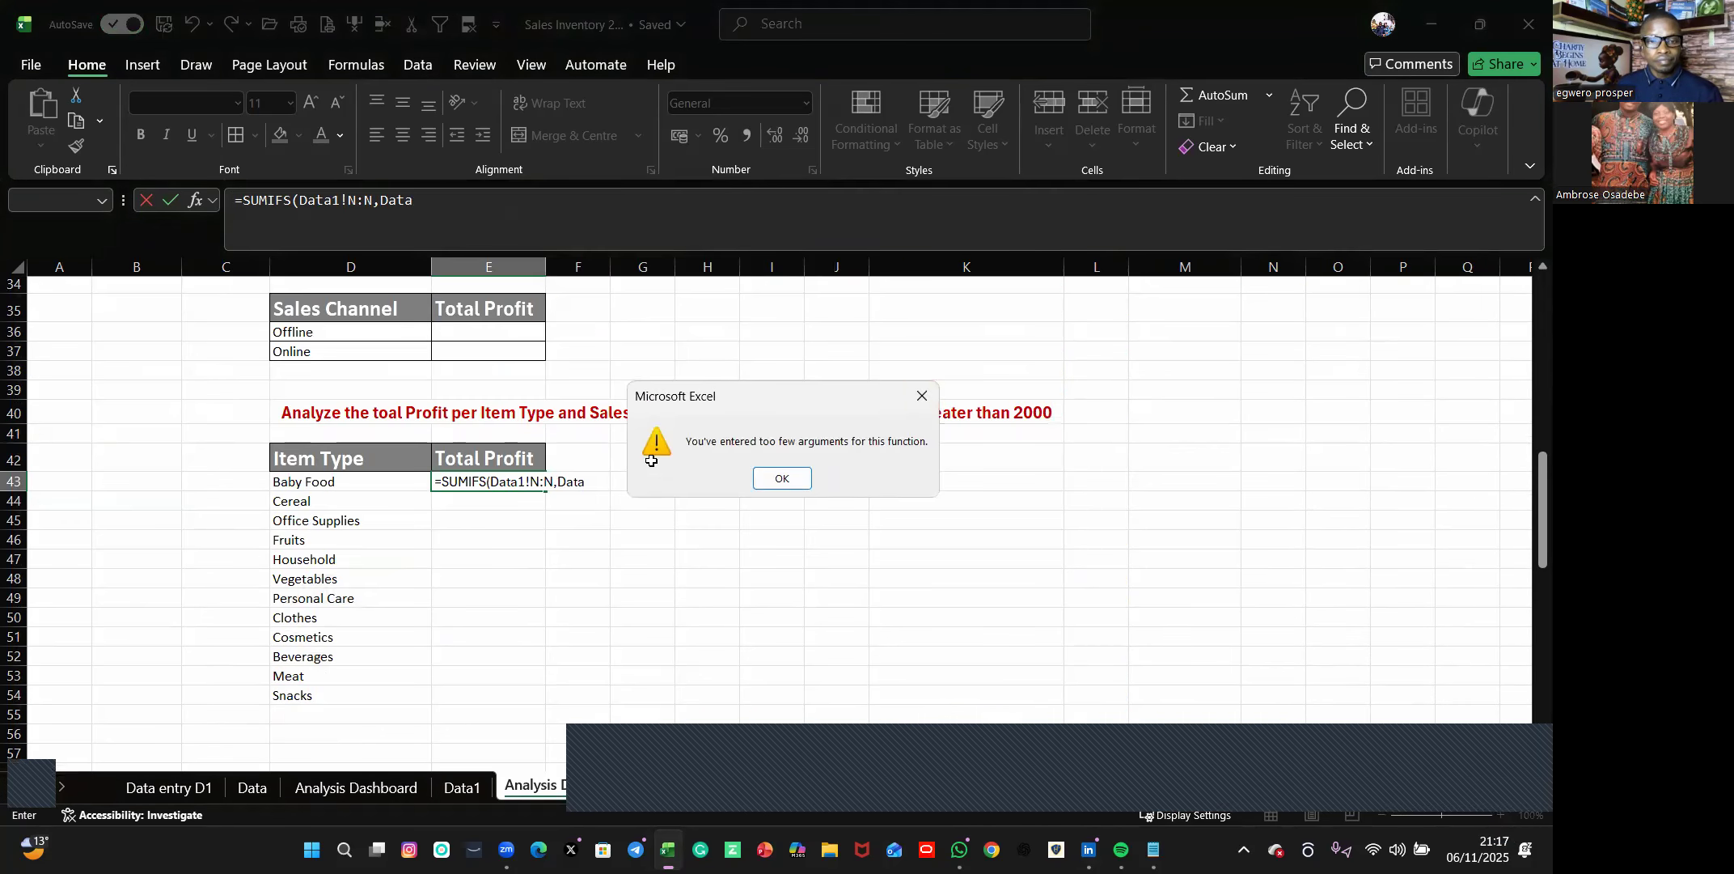
key("Return")
left_click_drag(577, 481, 362, 489)
key("BackSpace")
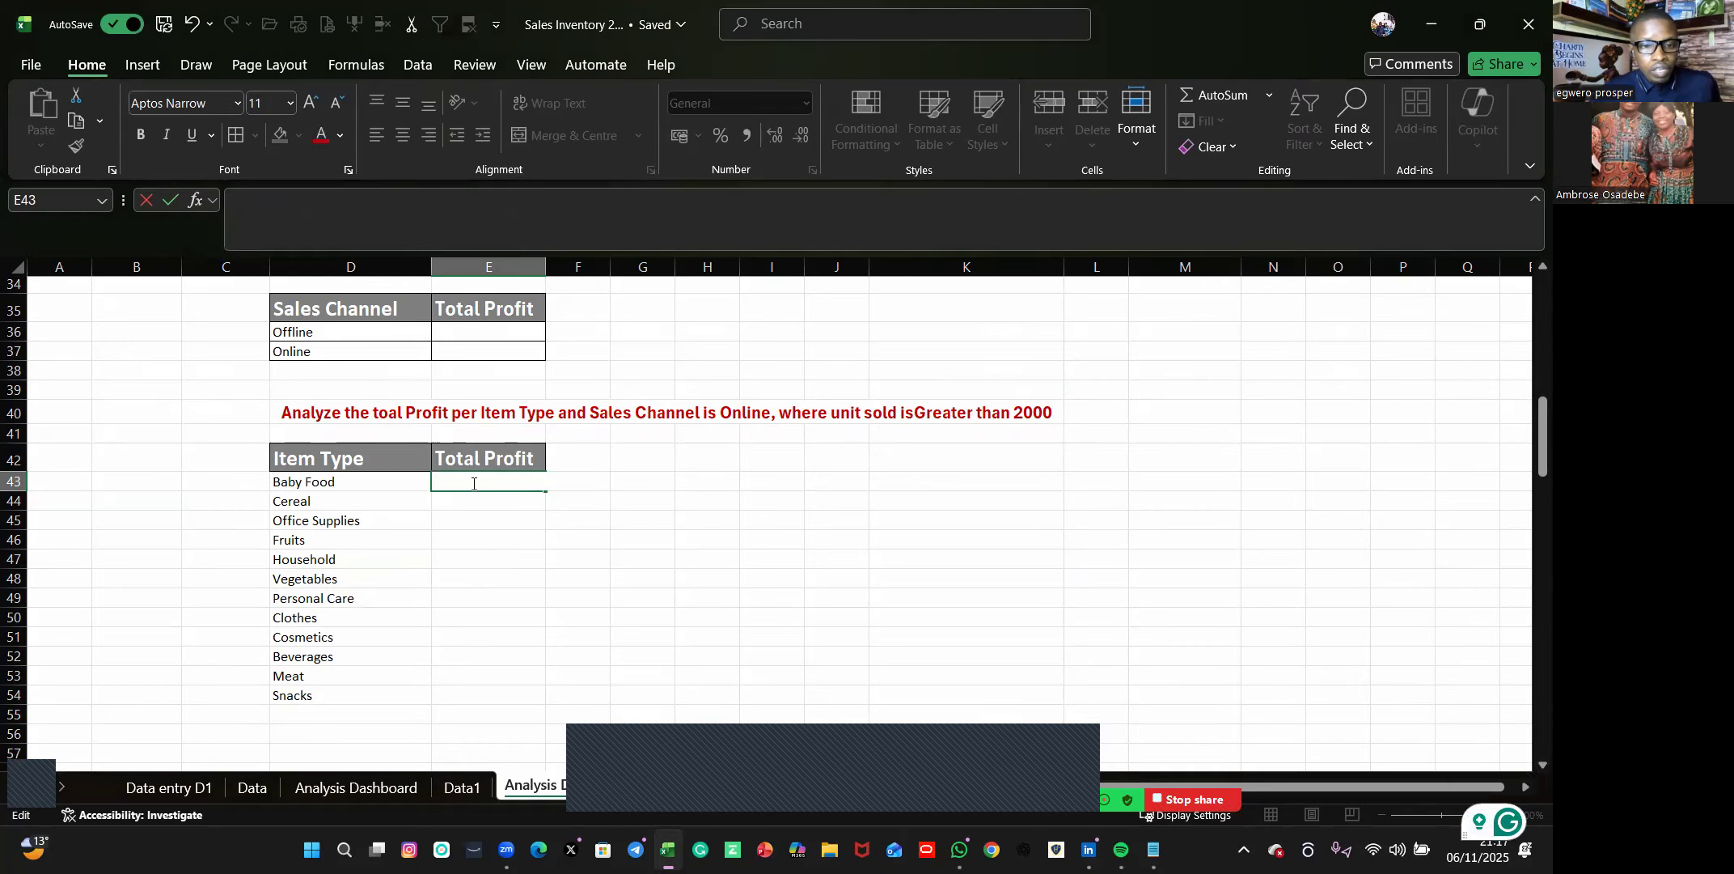
Start a SUMIFS formula in E43 with the Total Profit column N:N of Data1 as the sum range.
type("=")
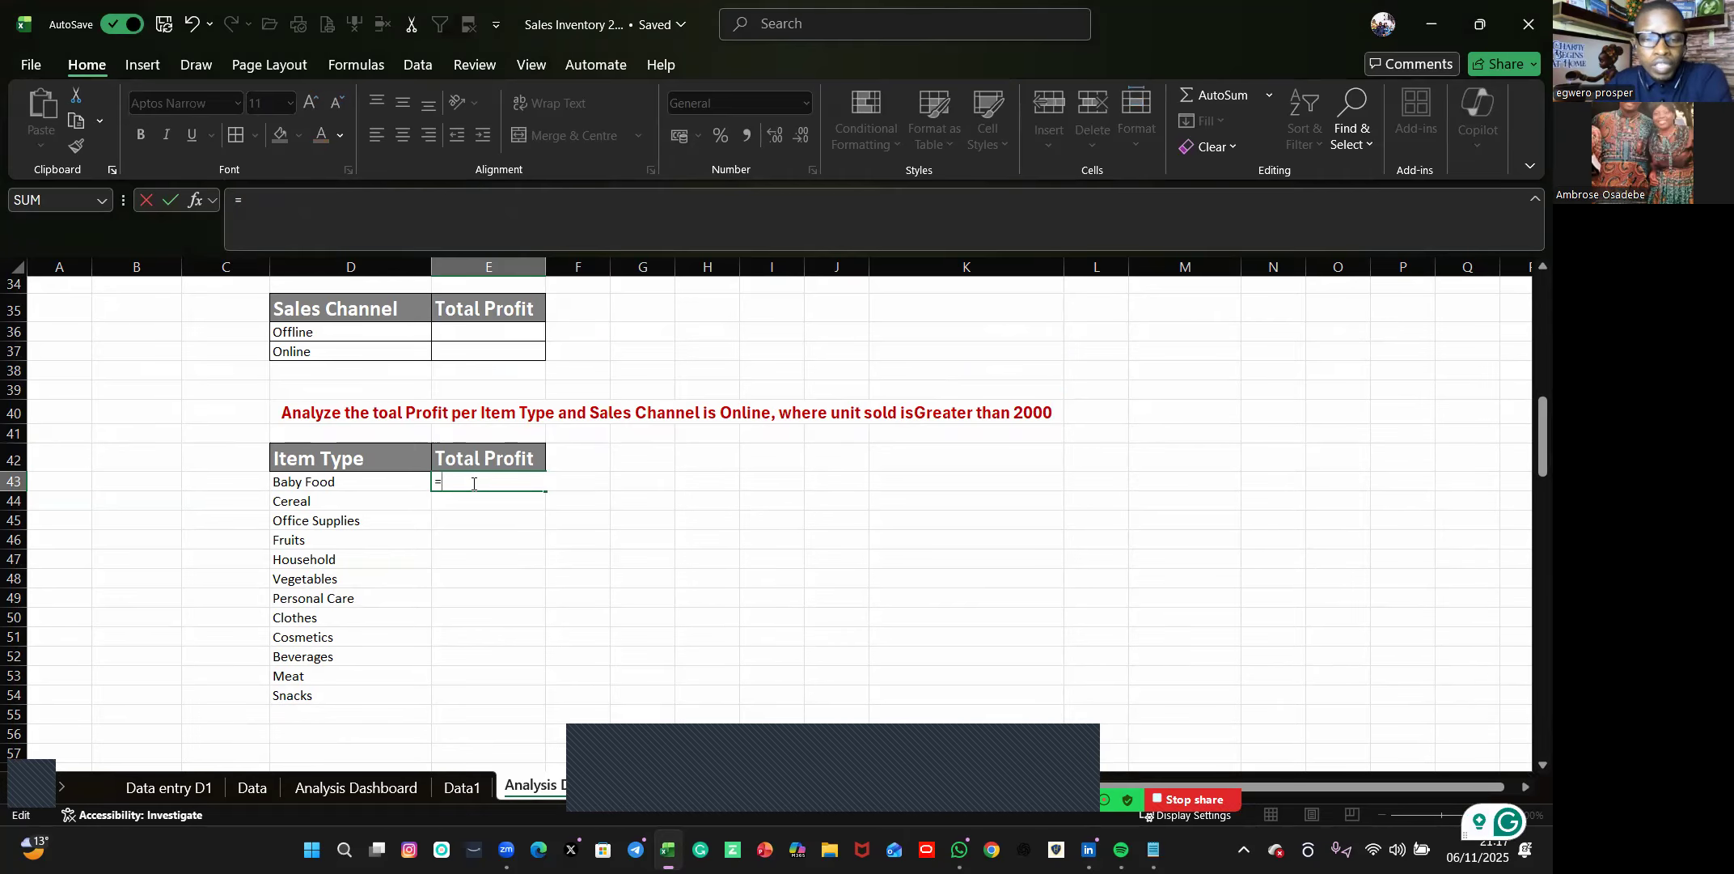
type("sum")
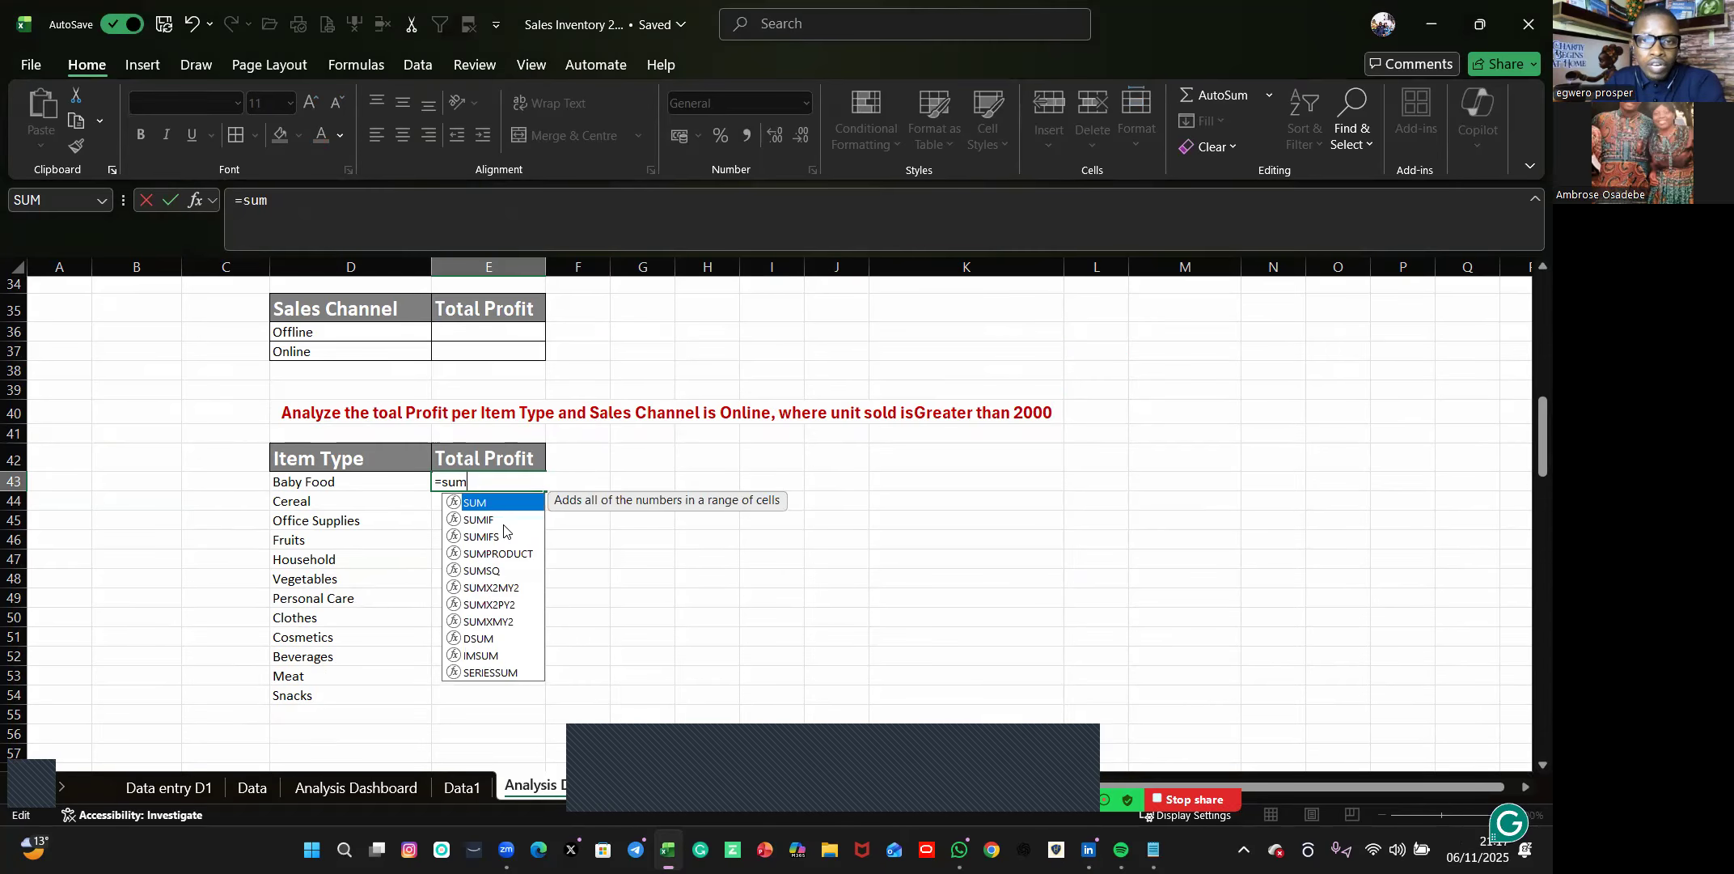
double_click(502, 537)
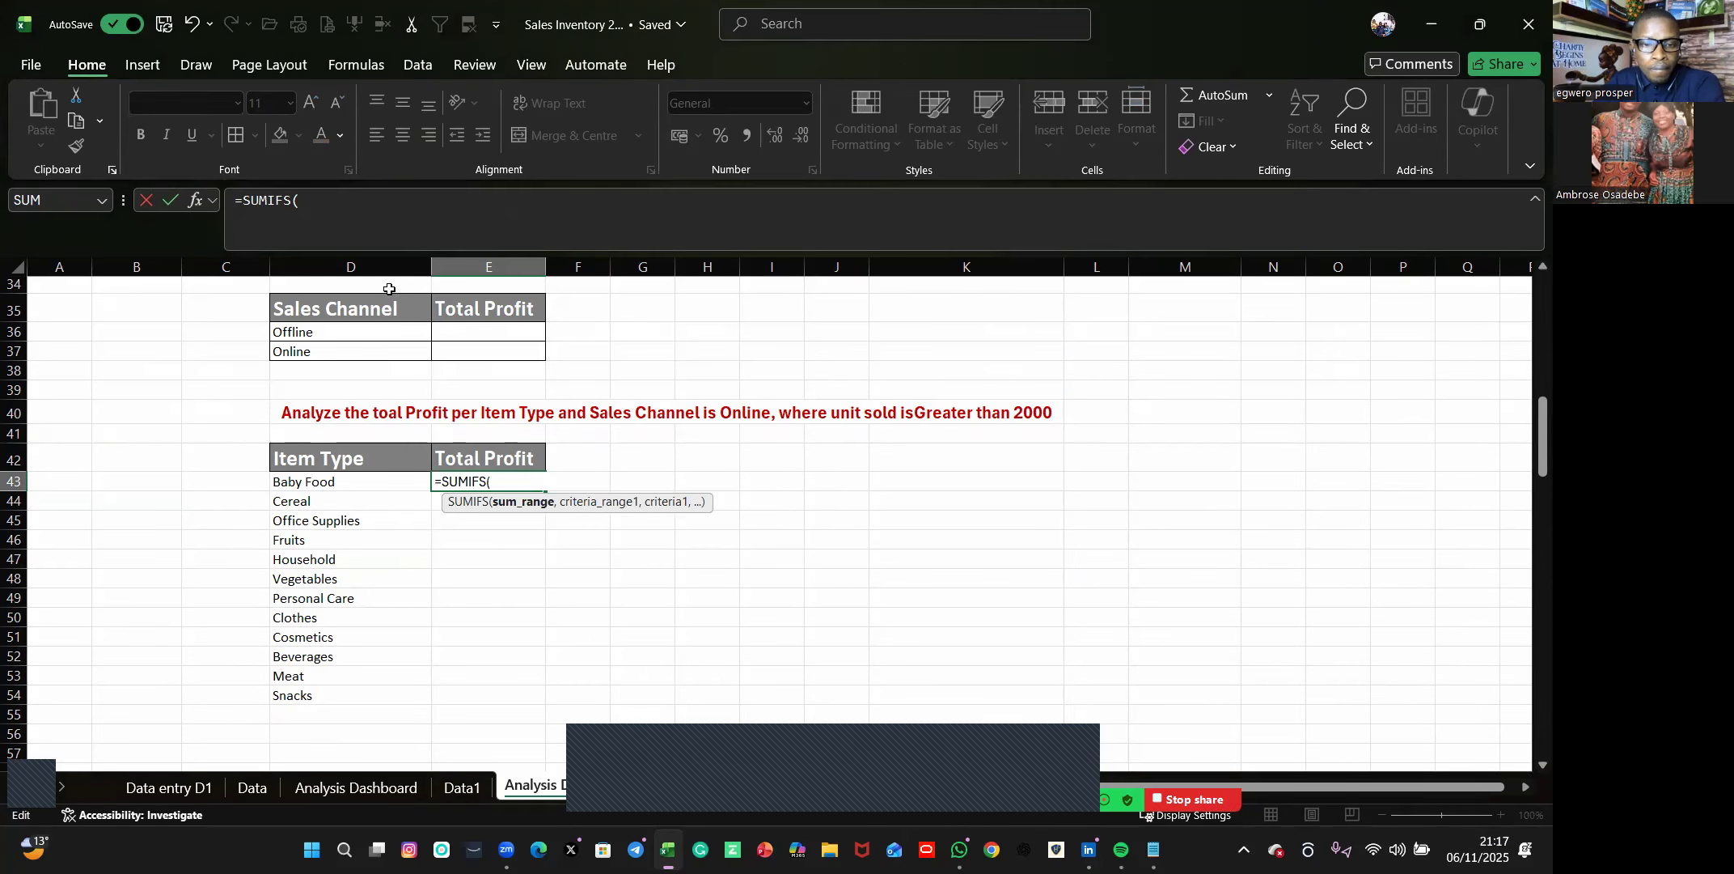
left_click(458, 786)
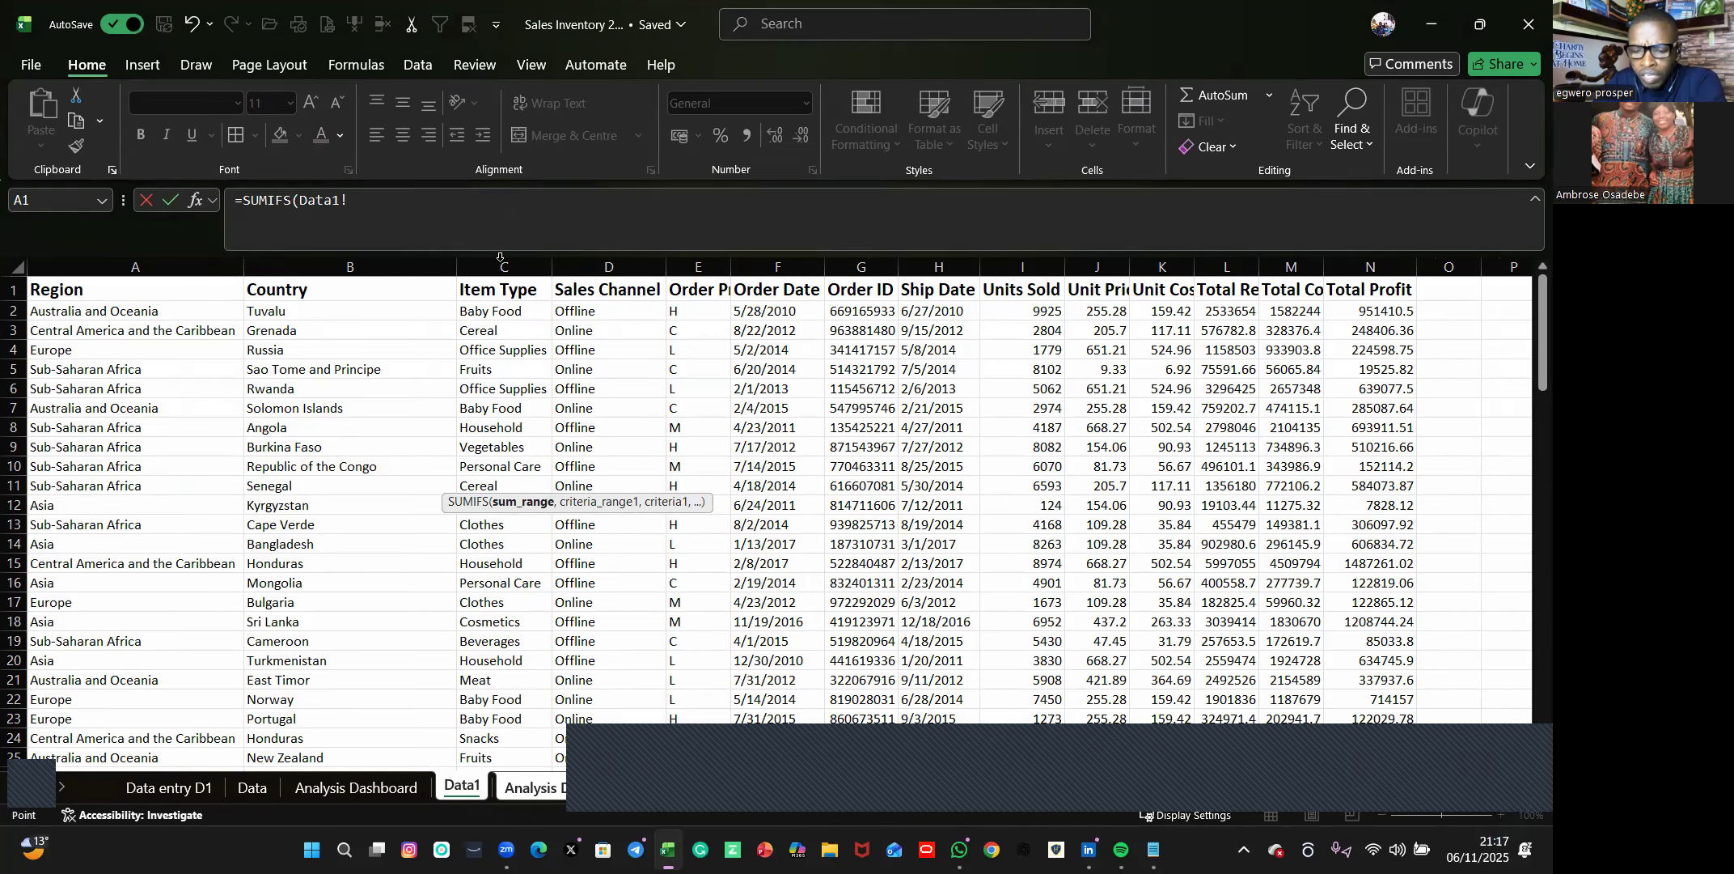
left_click(1380, 269)
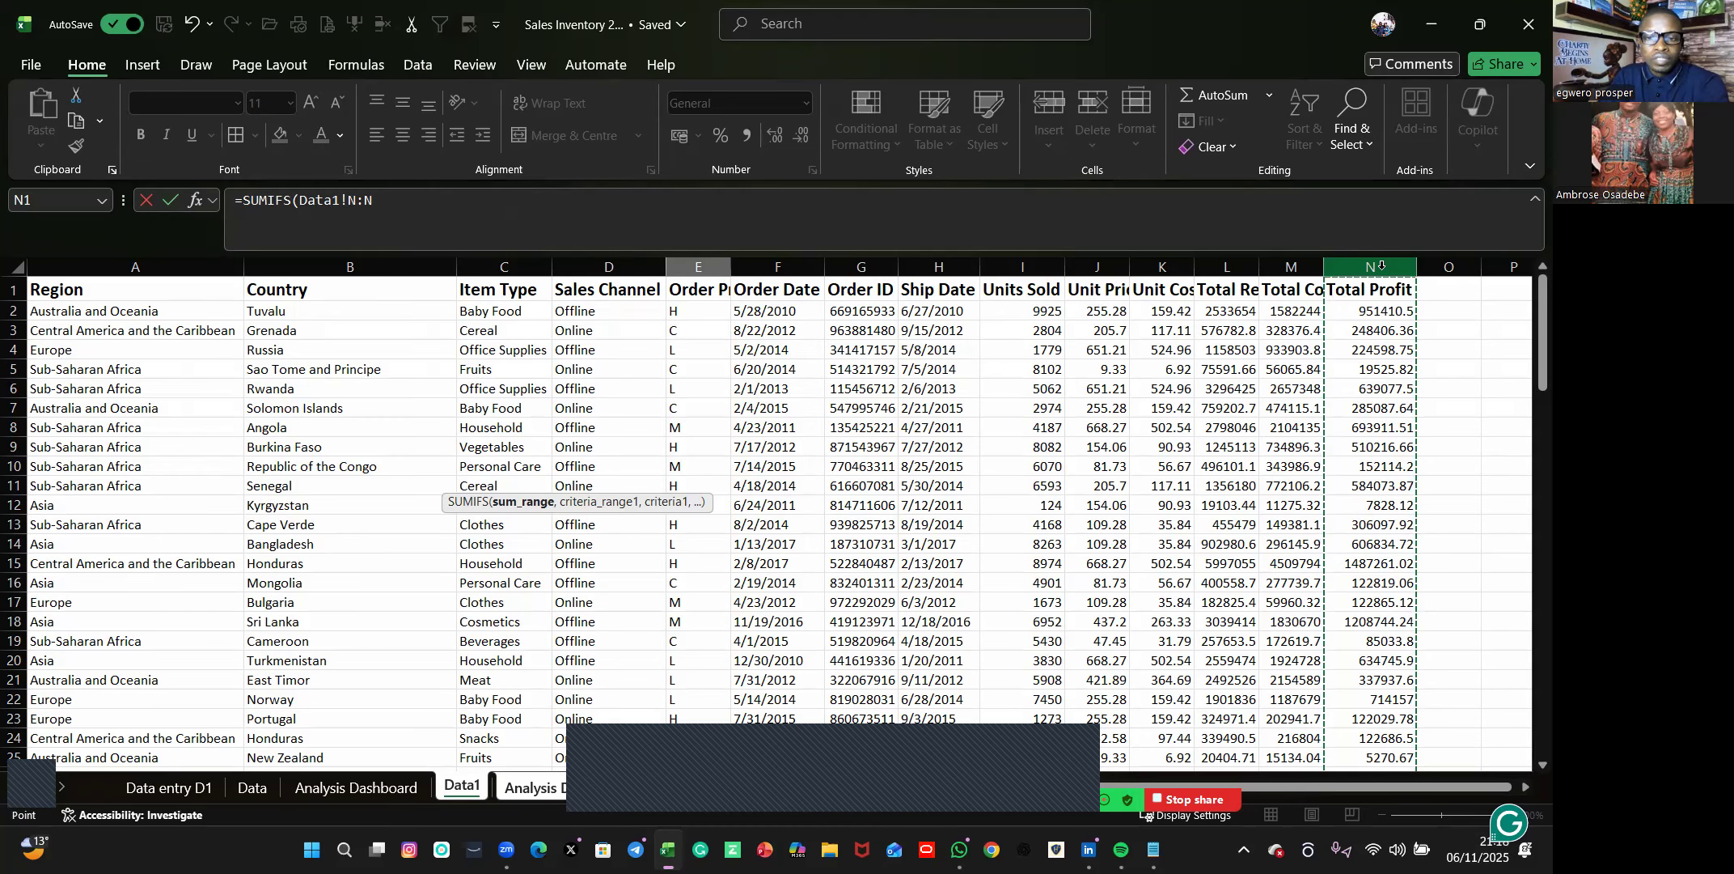
left_click(373, 202)
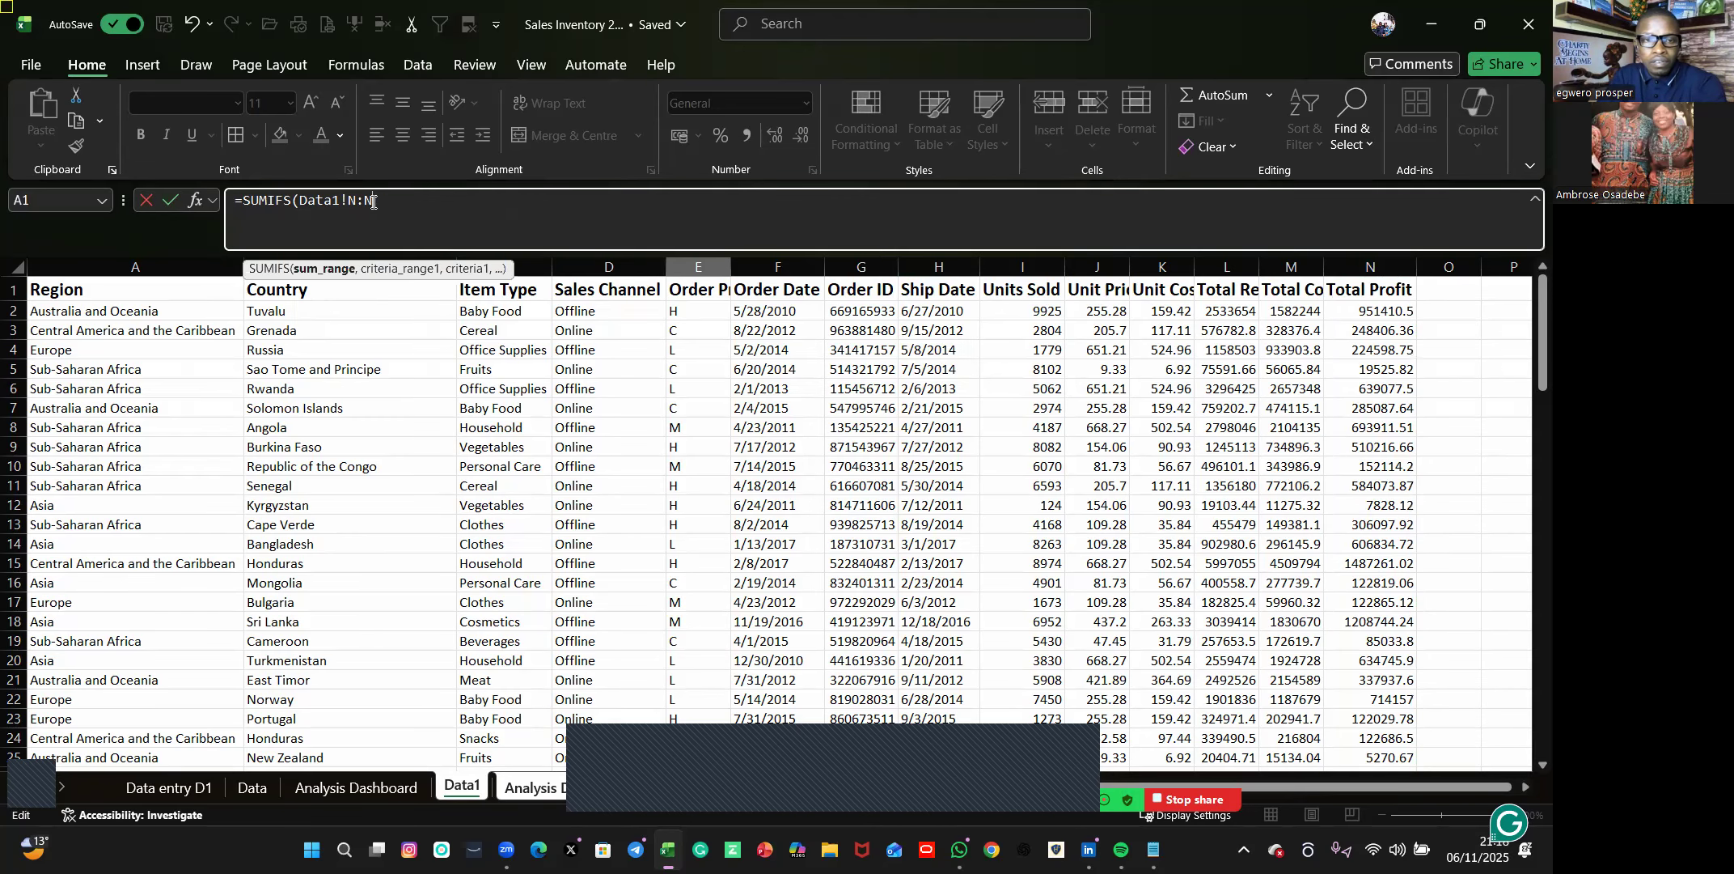
type(",")
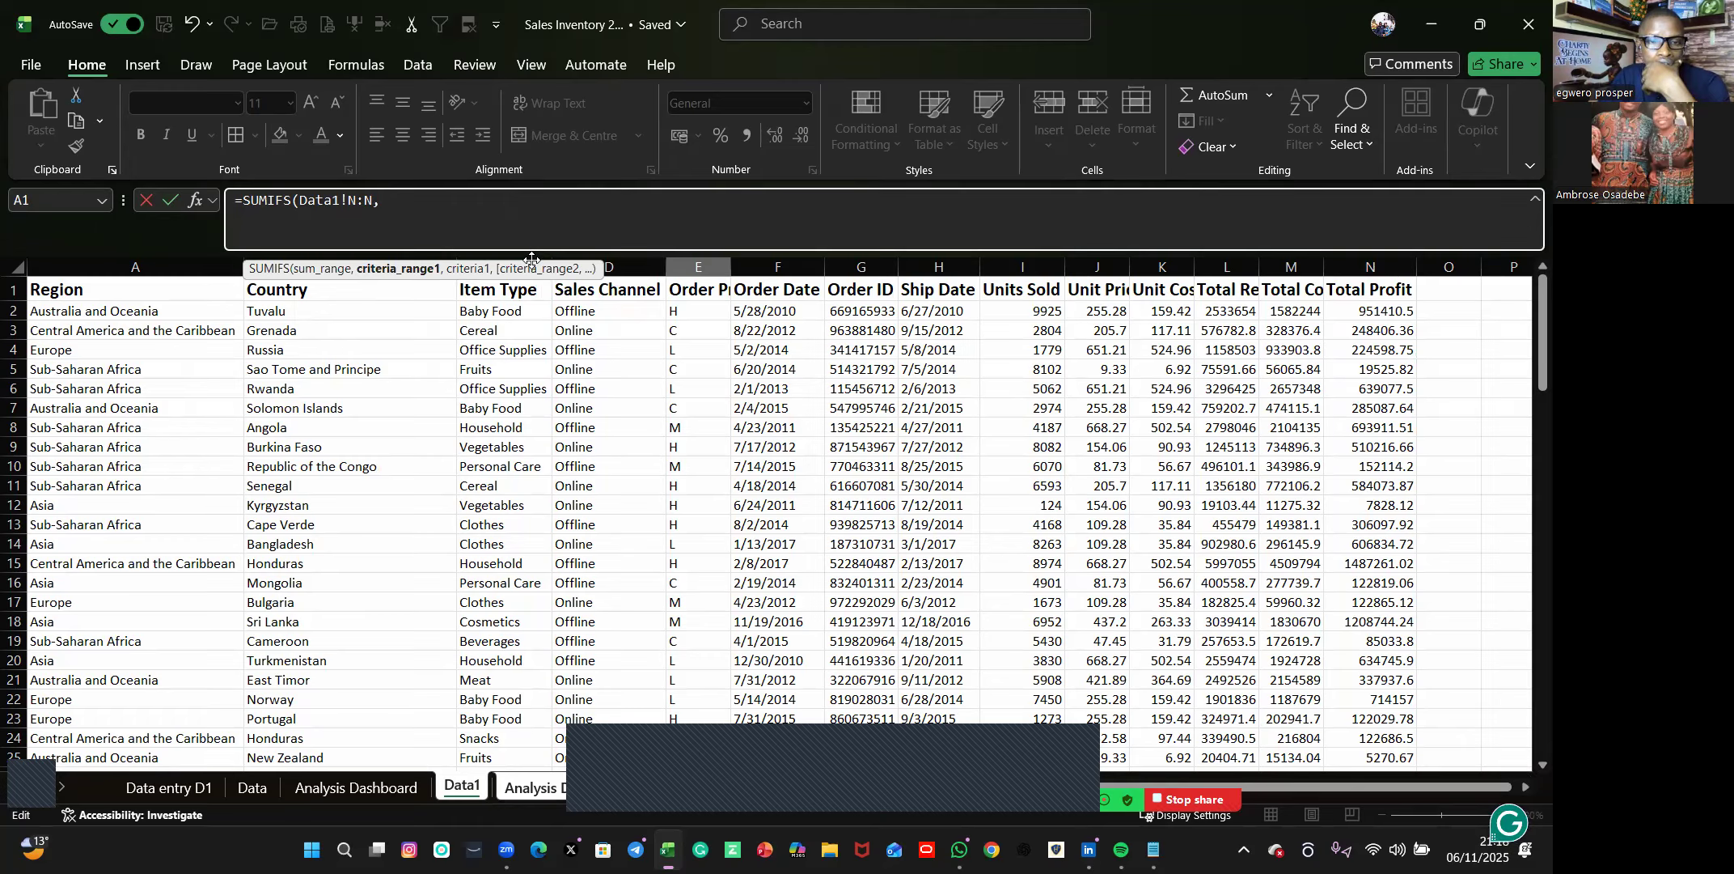
Add Data1's Item Type column C:C as the first criteria range and the Baby Food cell D43 on Analysis Dashboard1 as its criterion.
left_click(534, 253)
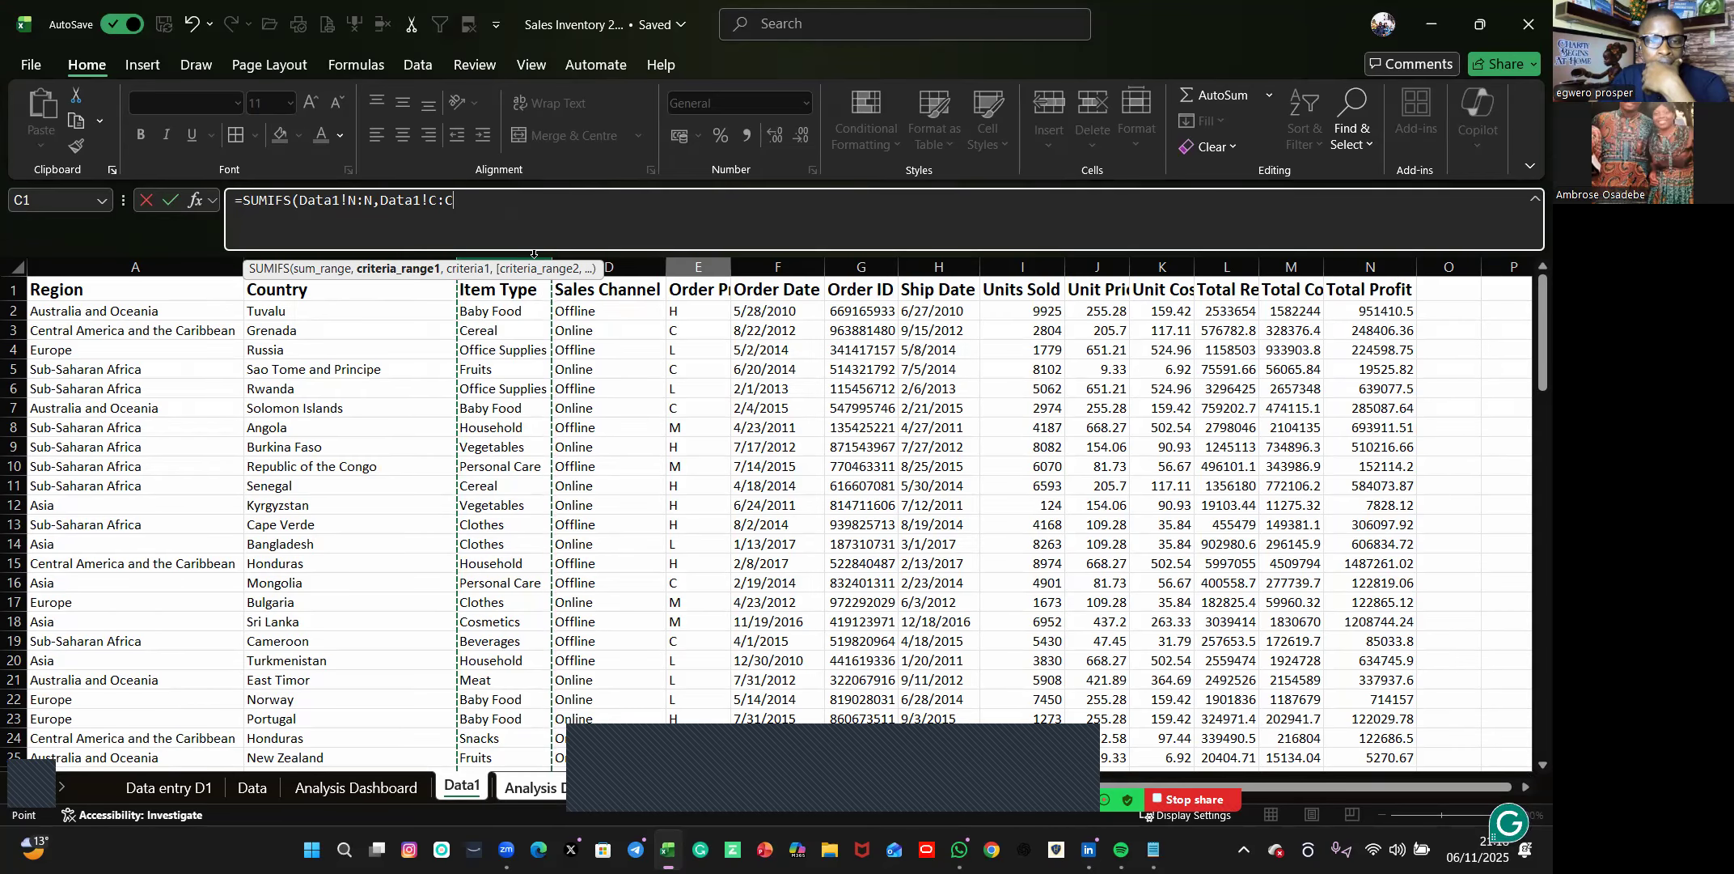
type(",")
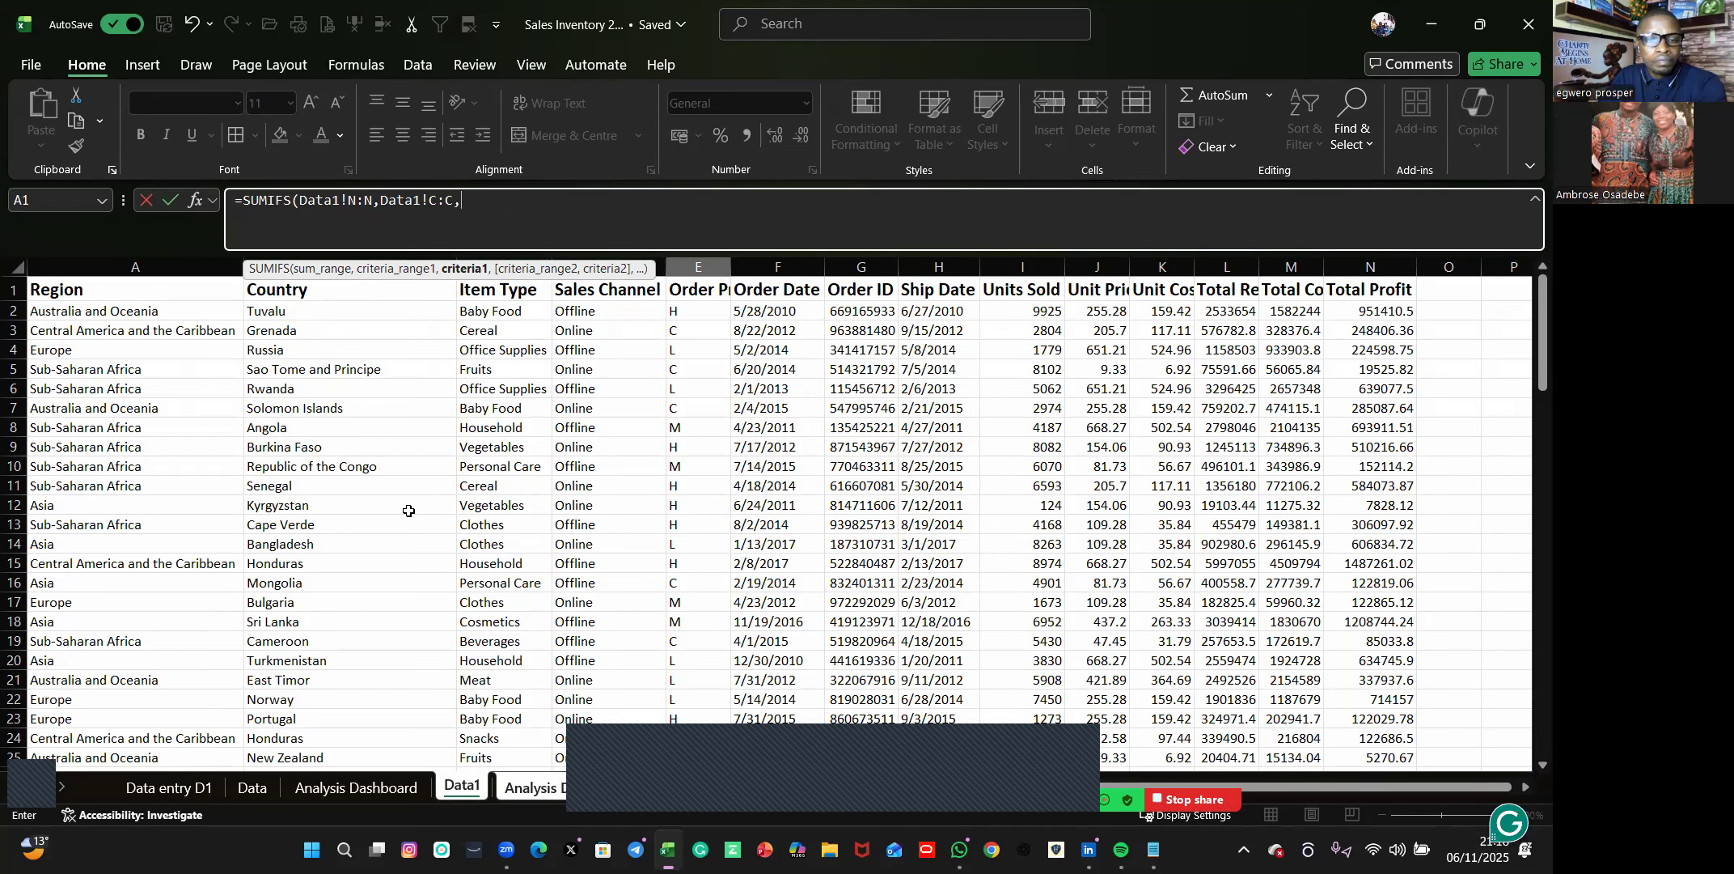
left_click(559, 791)
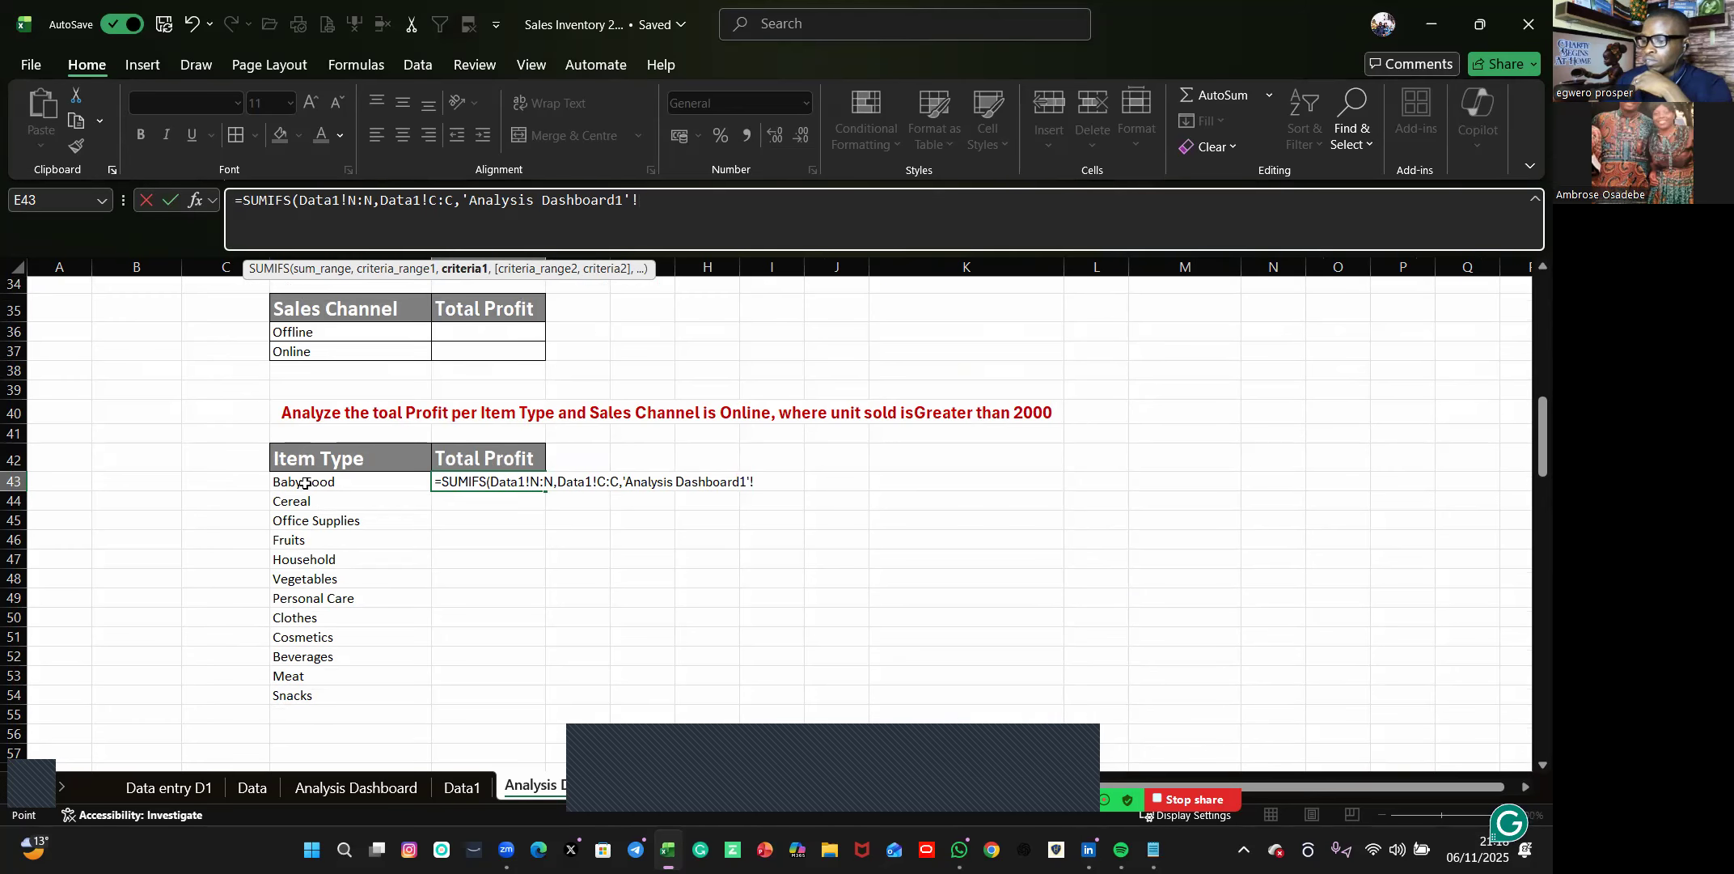
left_click(304, 483)
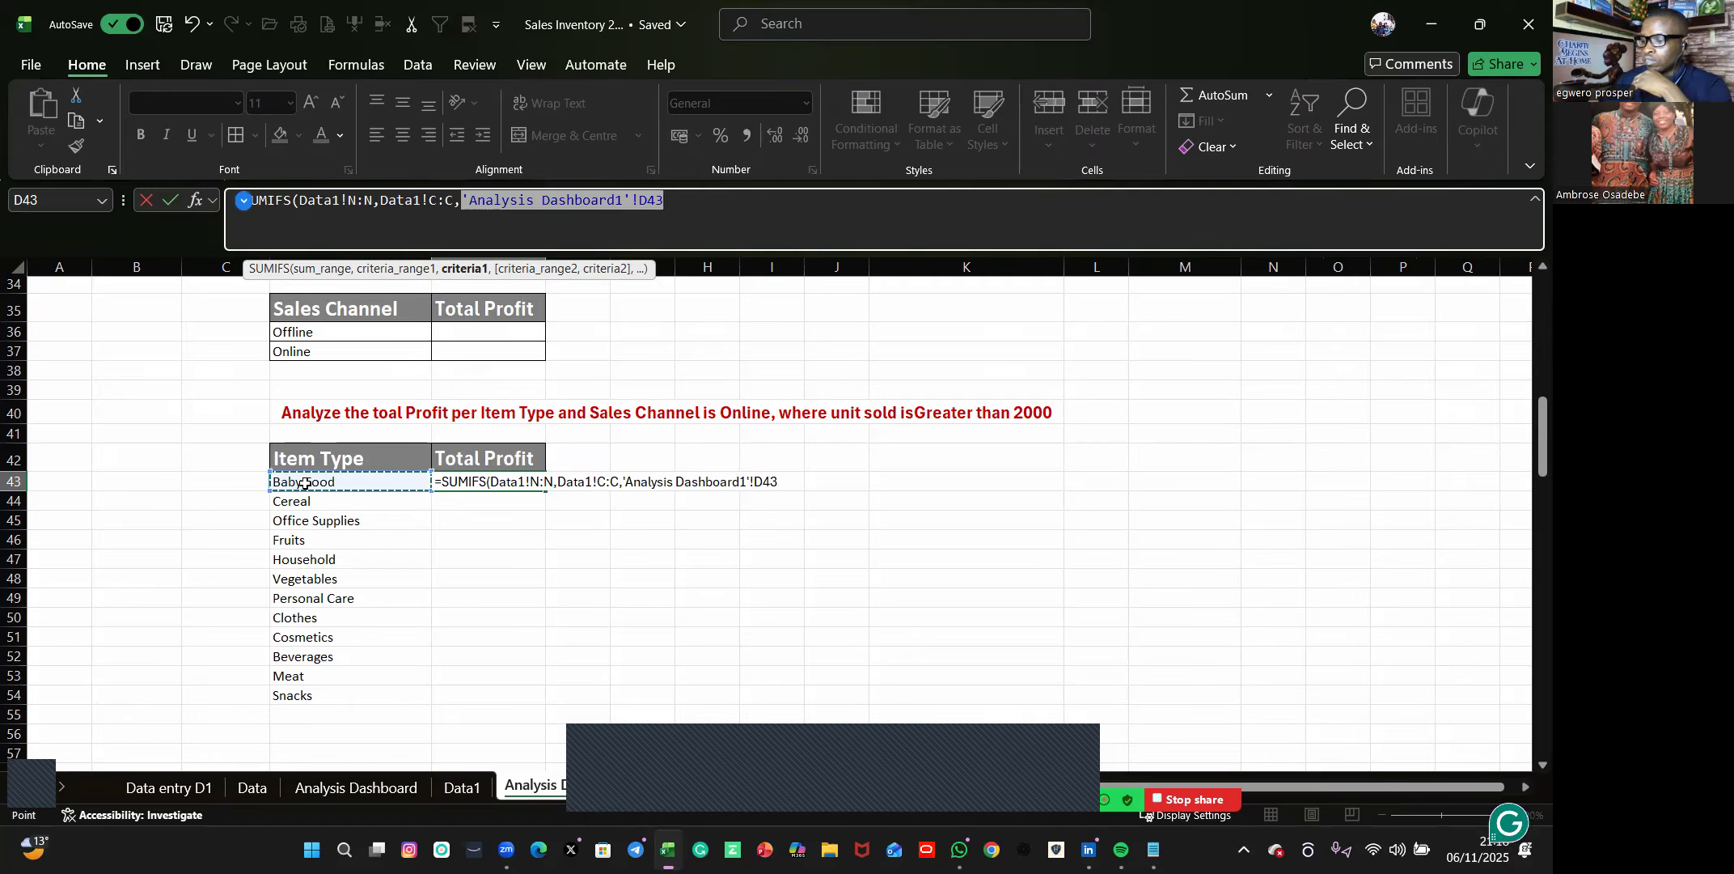
Add Data1's Units Sold column I:I as the second criteria range of the SUMIFS formula in E43.
type(",")
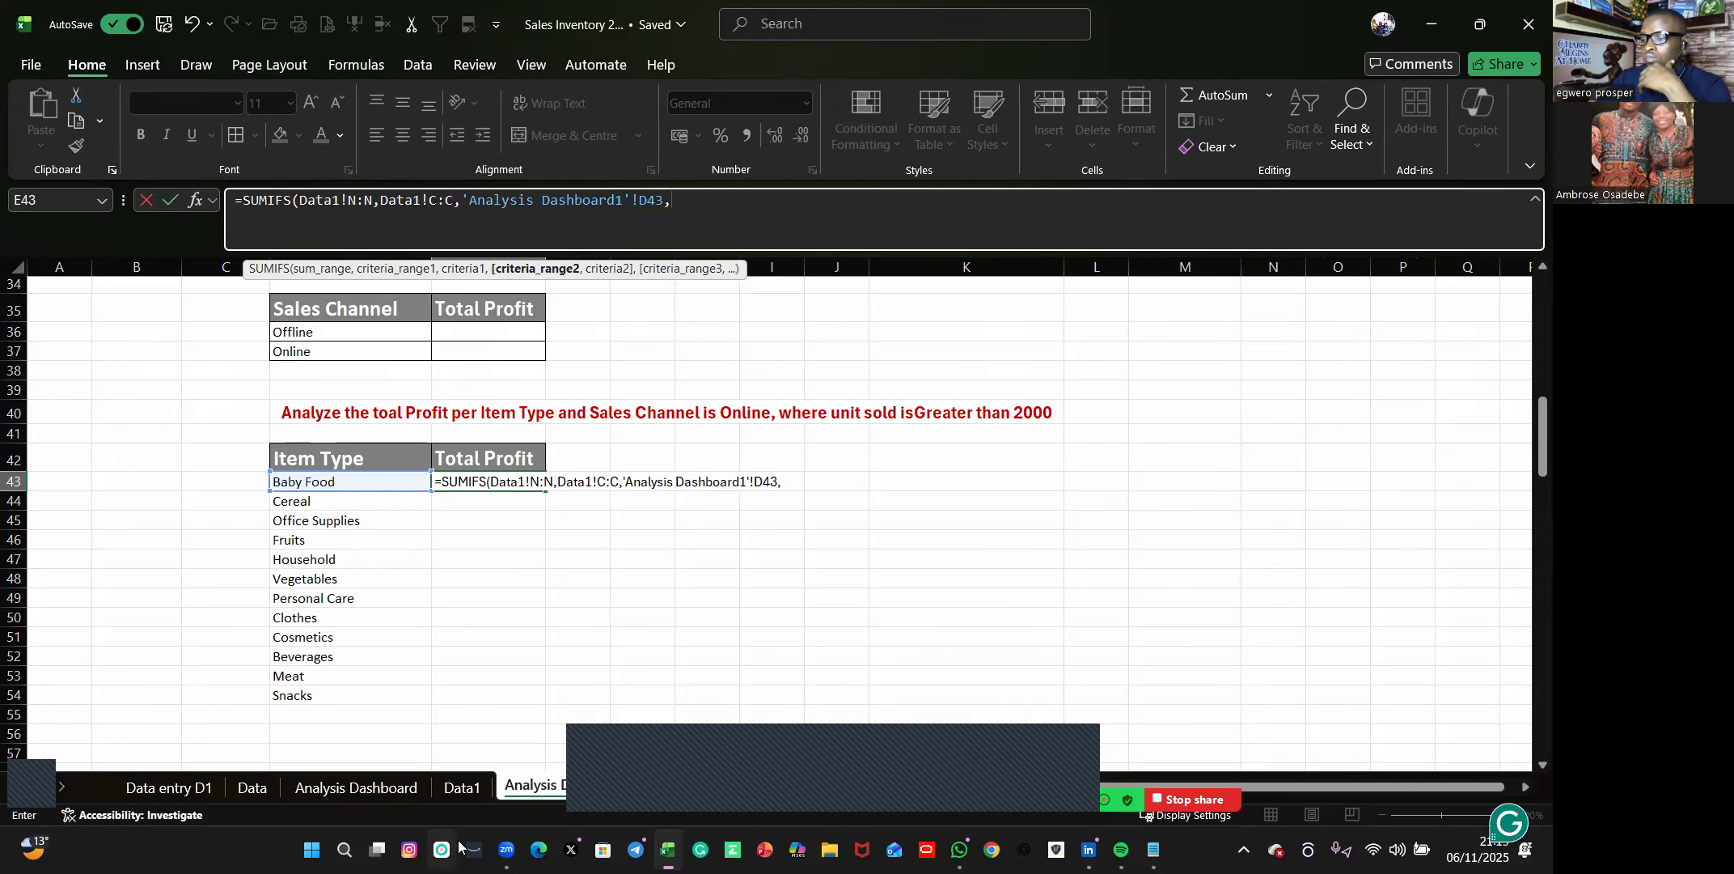
left_click(462, 787)
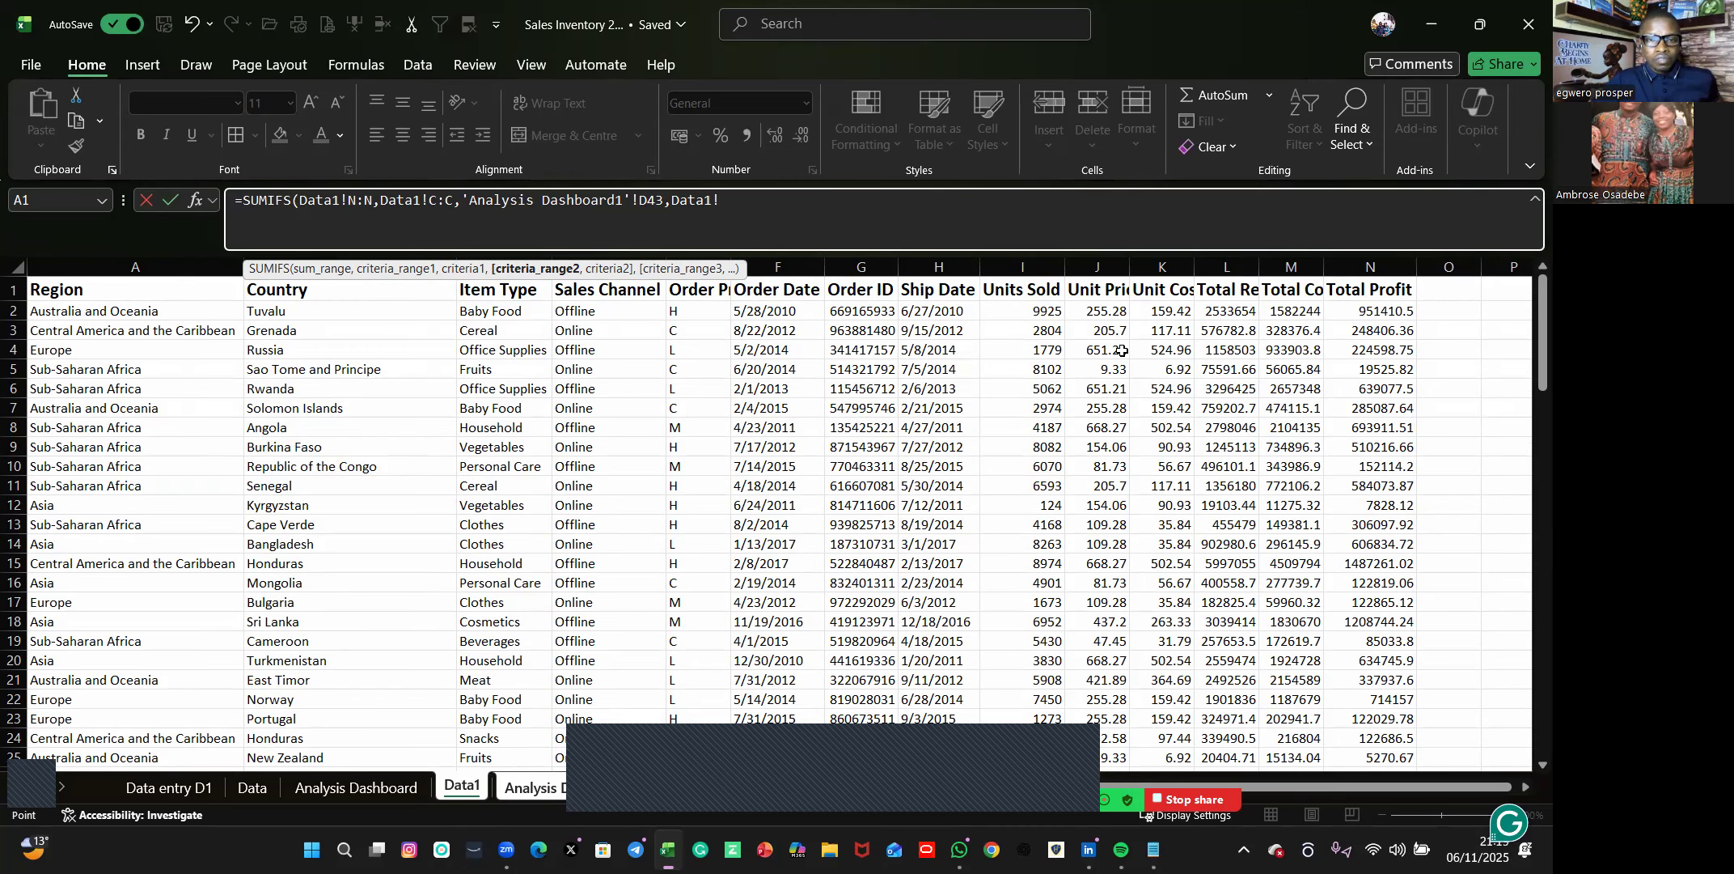
left_click(1020, 259)
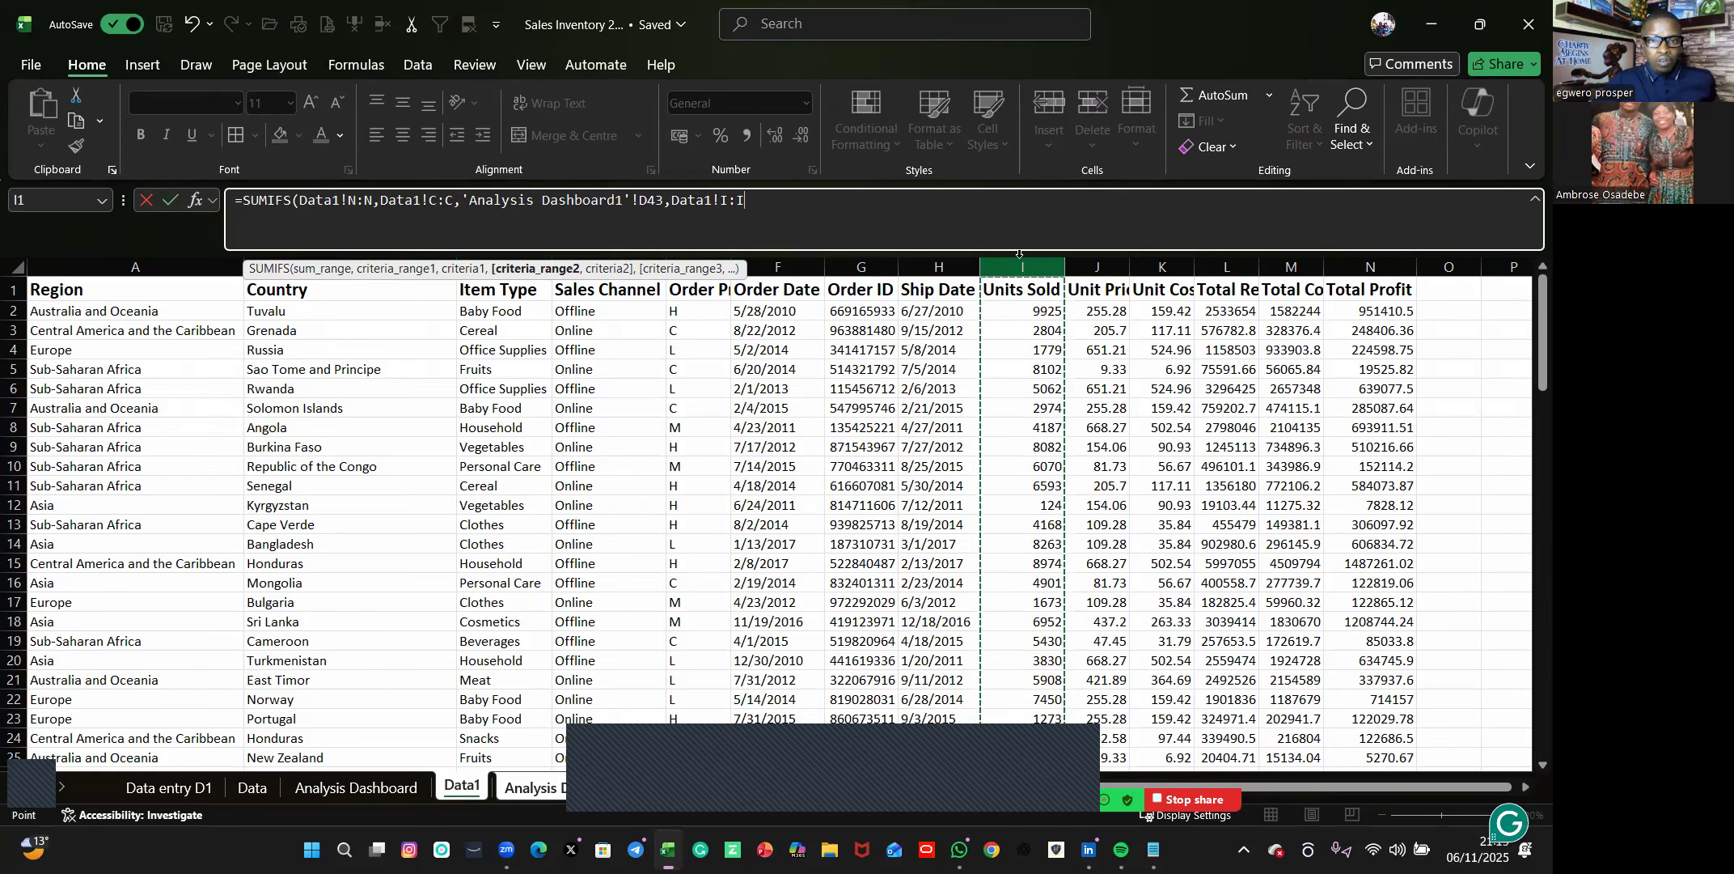
Enter ">2000 without a closing quotation mark as the second criterion and try to enter the formula.
type(",")
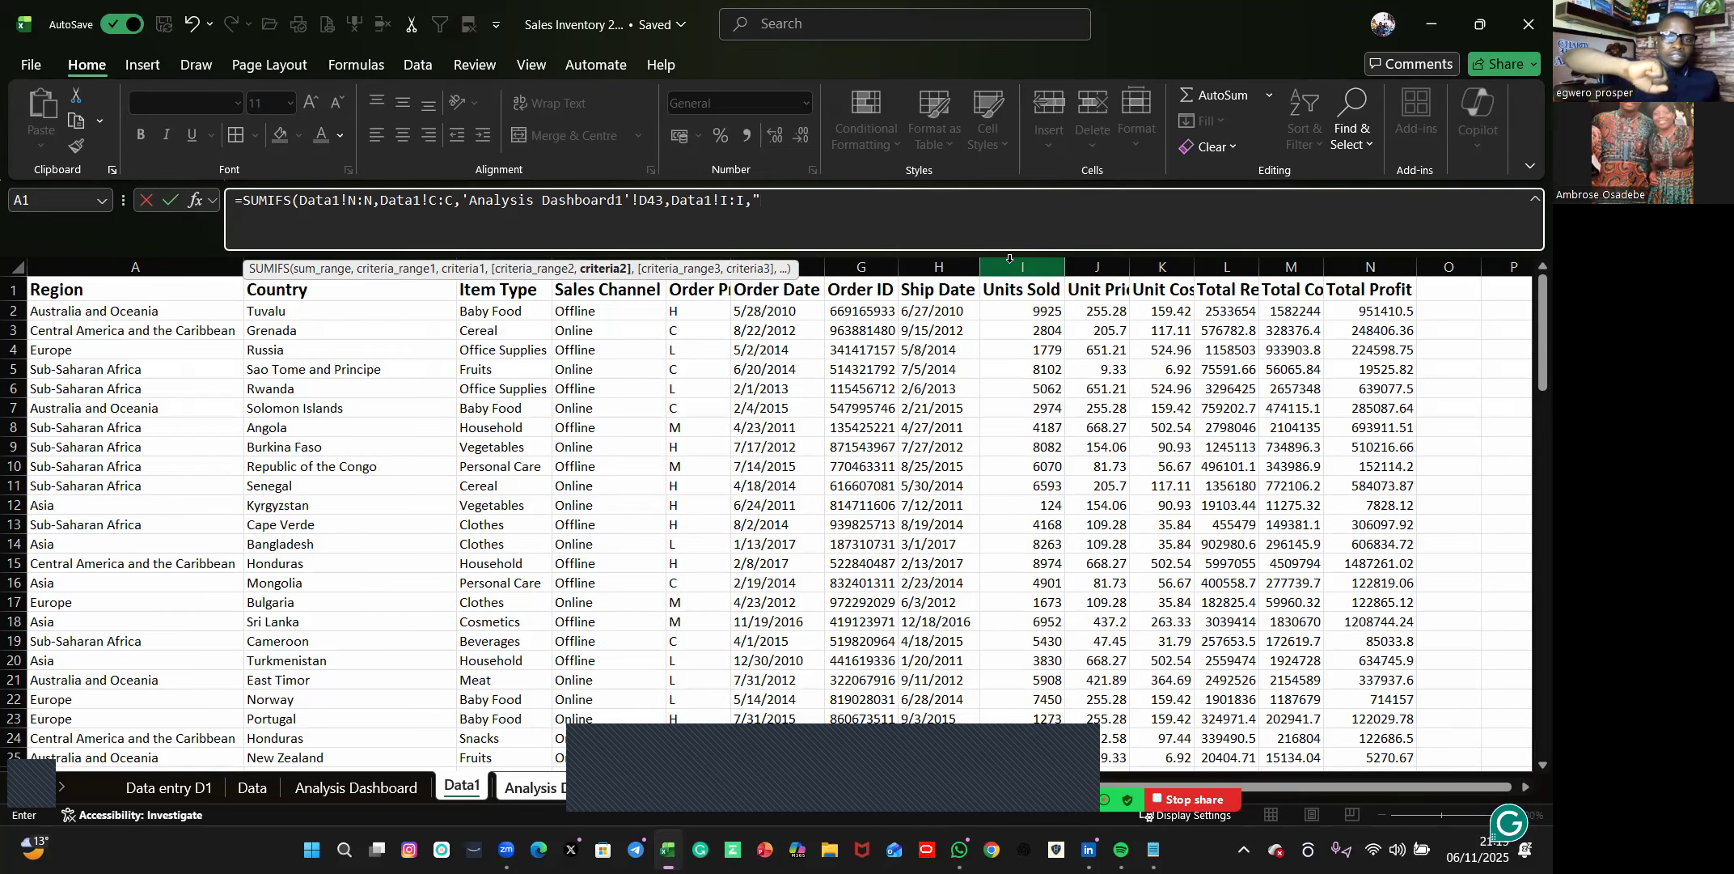
type("<")
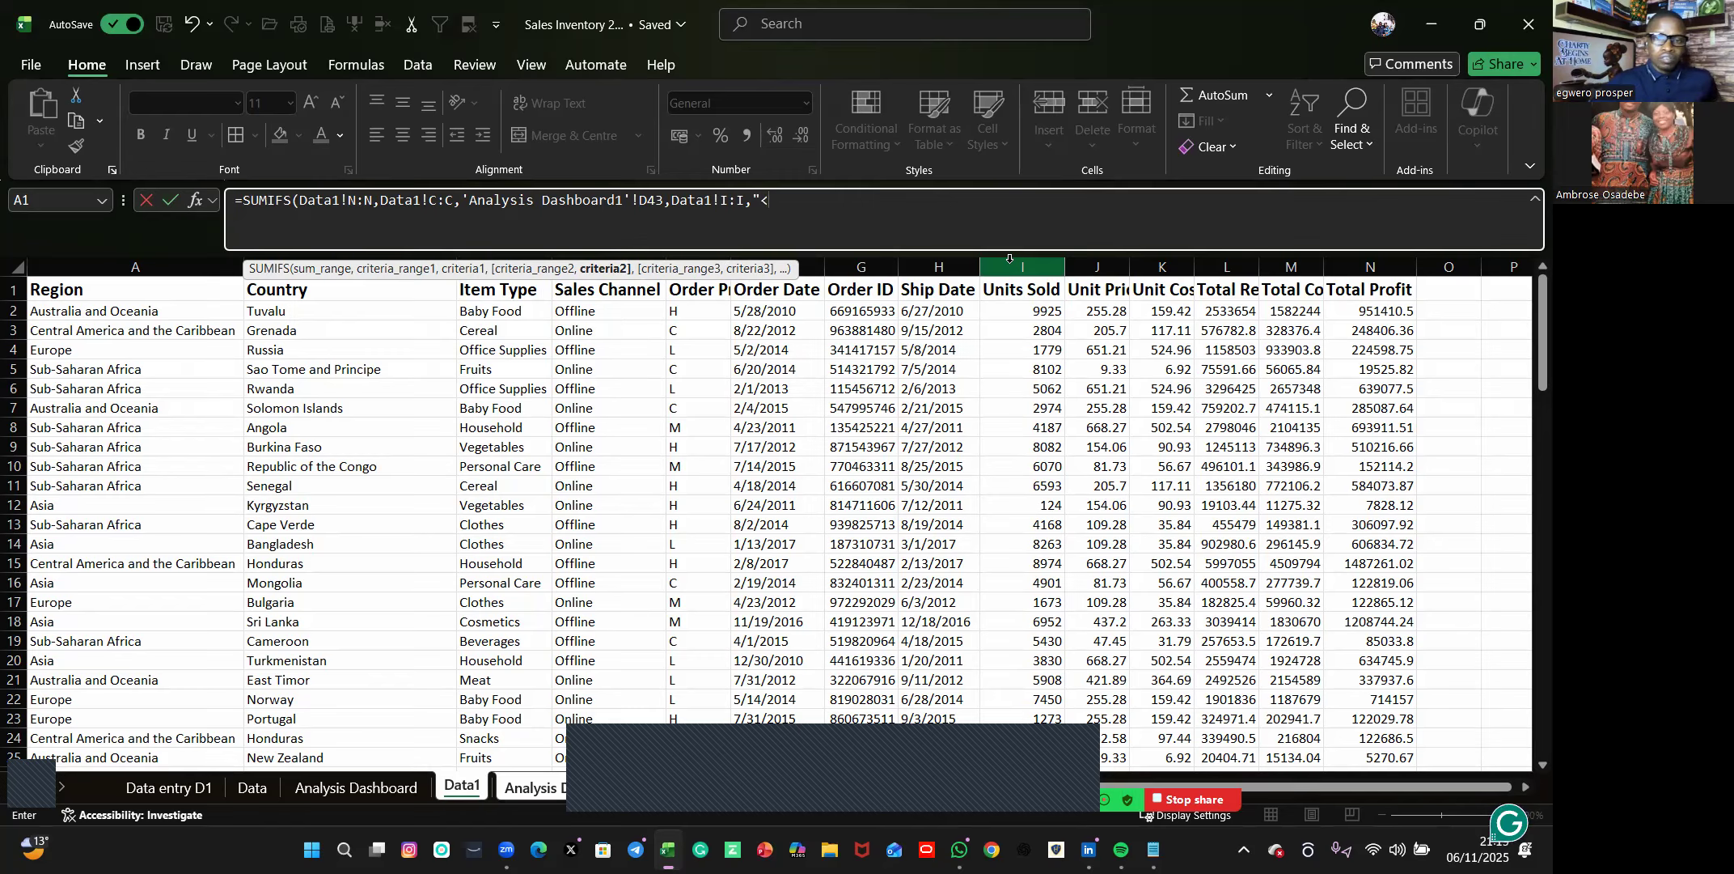
key("BackSpace")
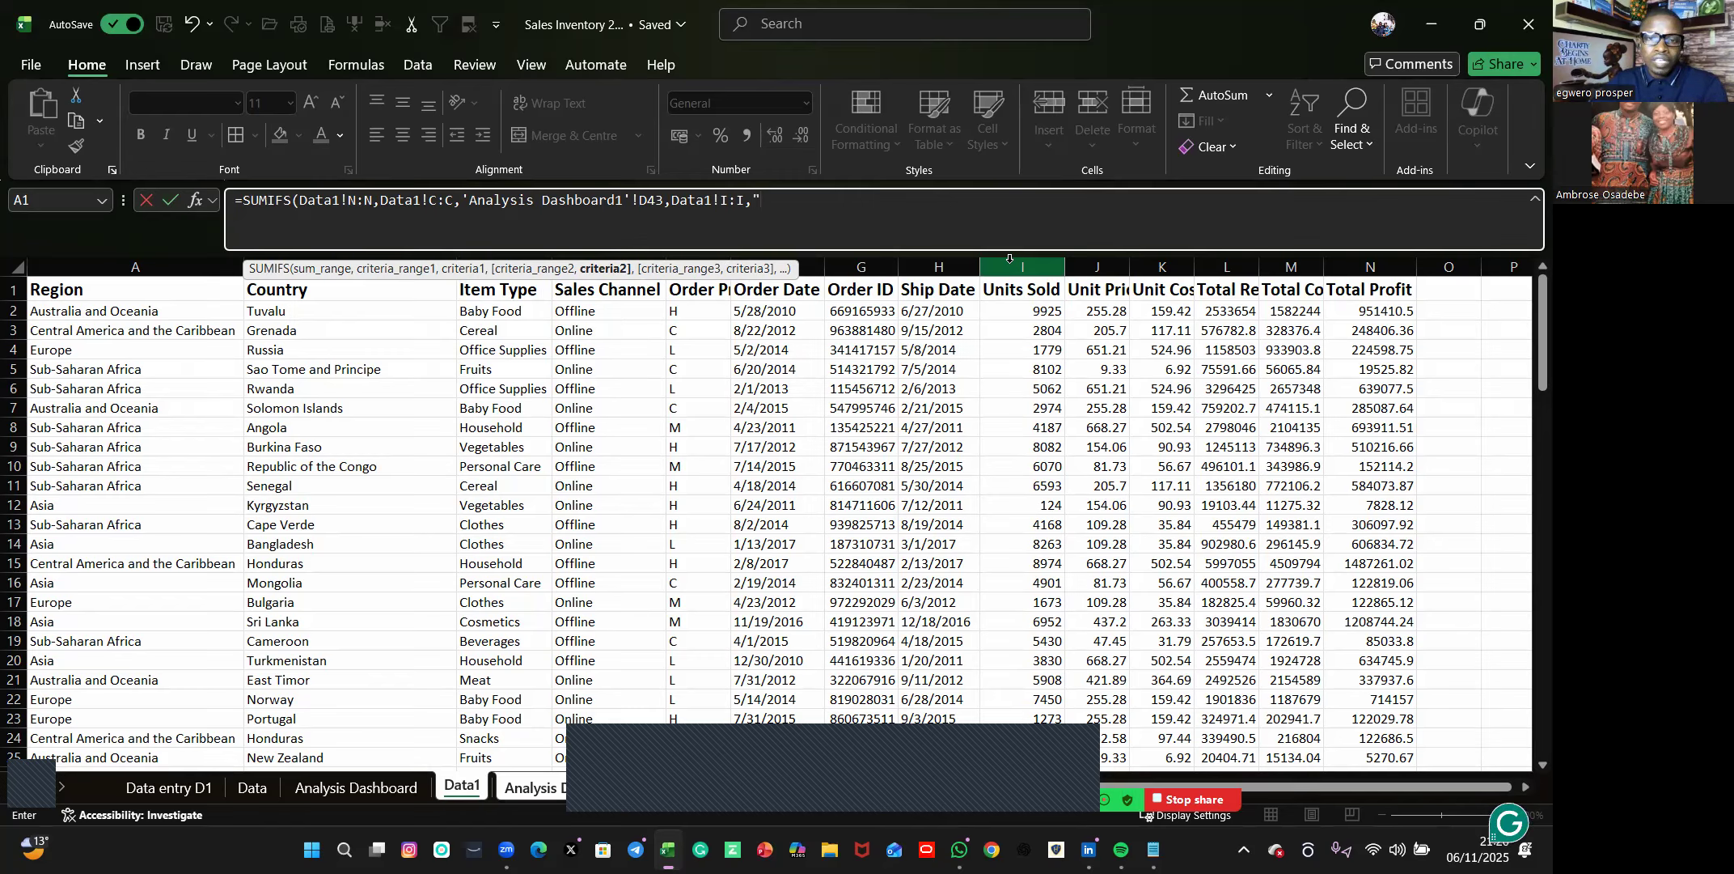
type(">")
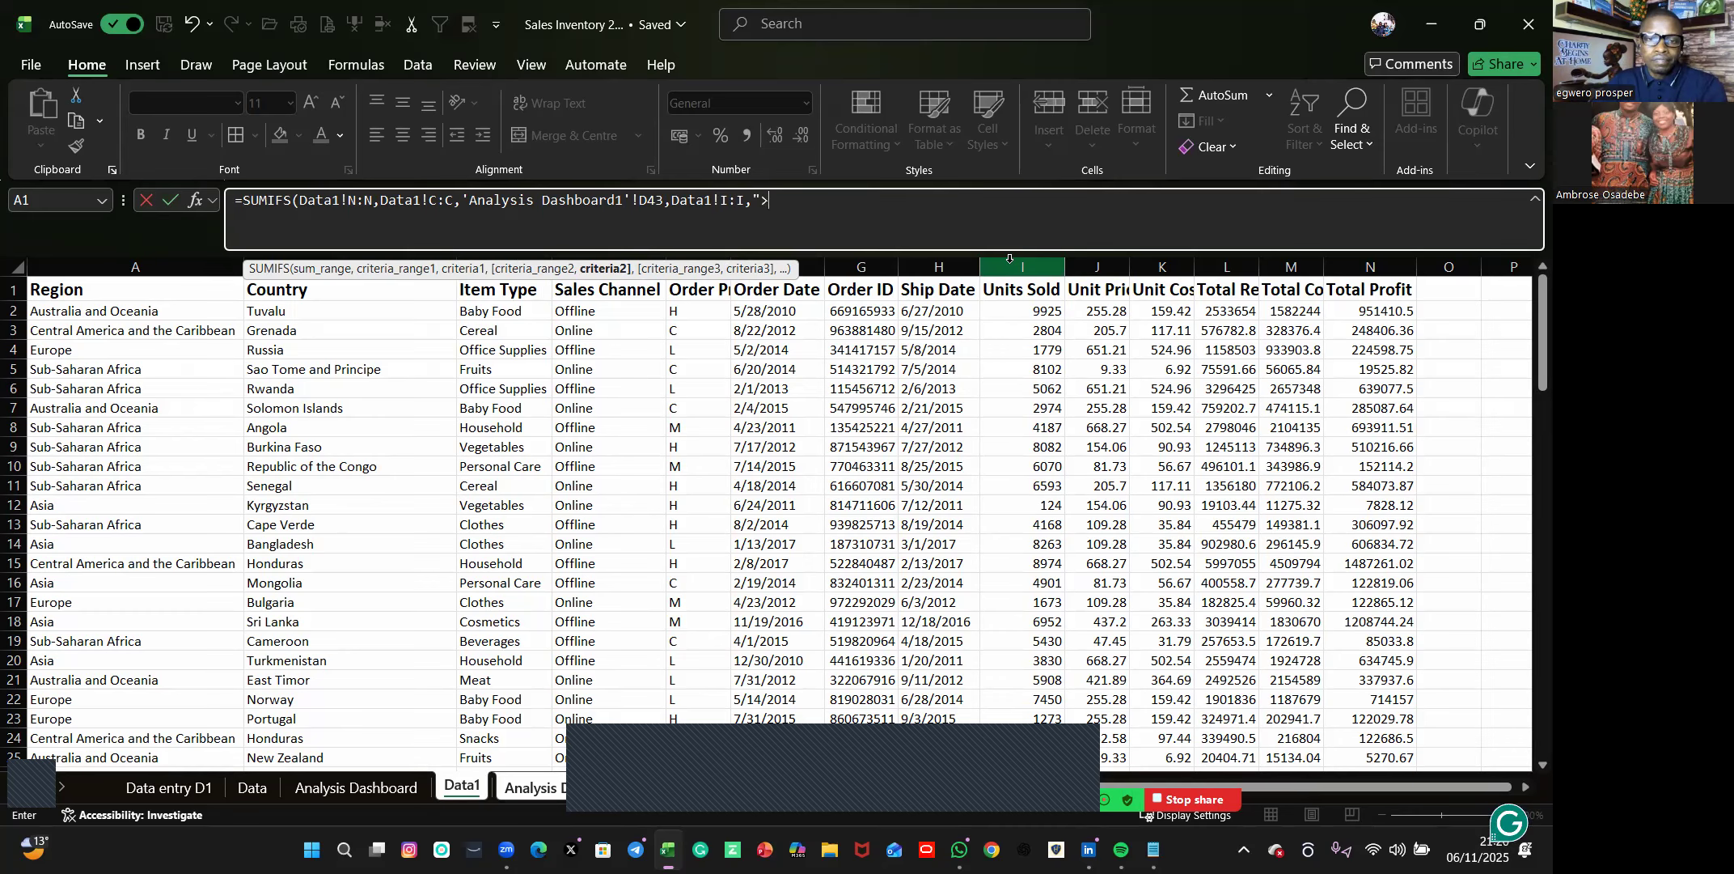
type("2")
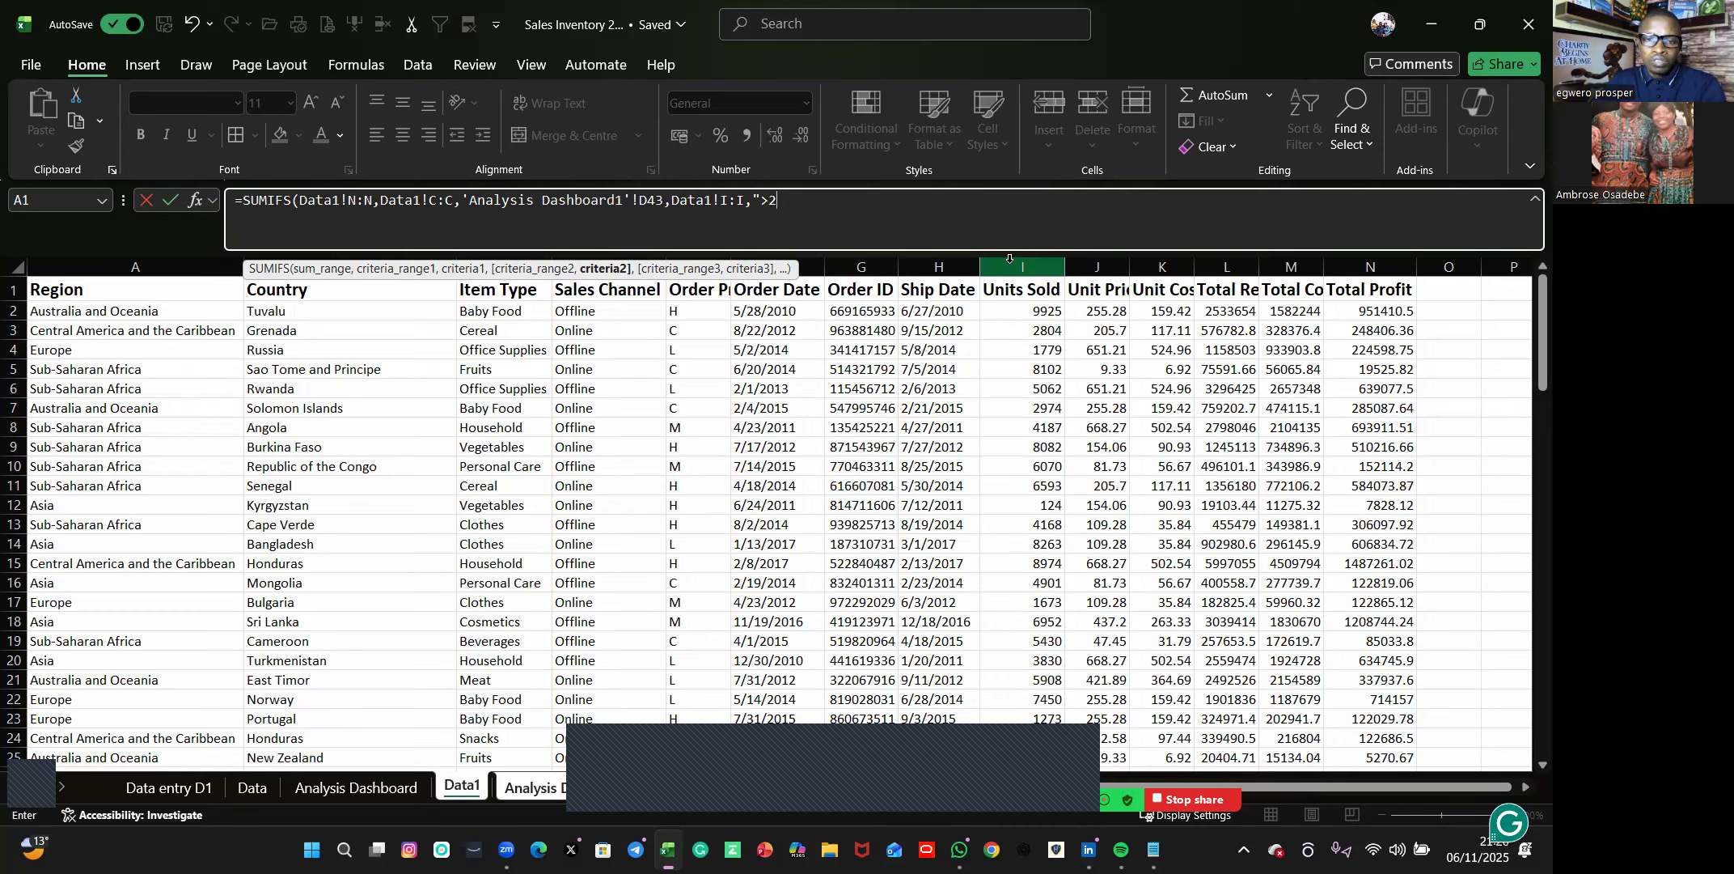
type("000")
key("Return")
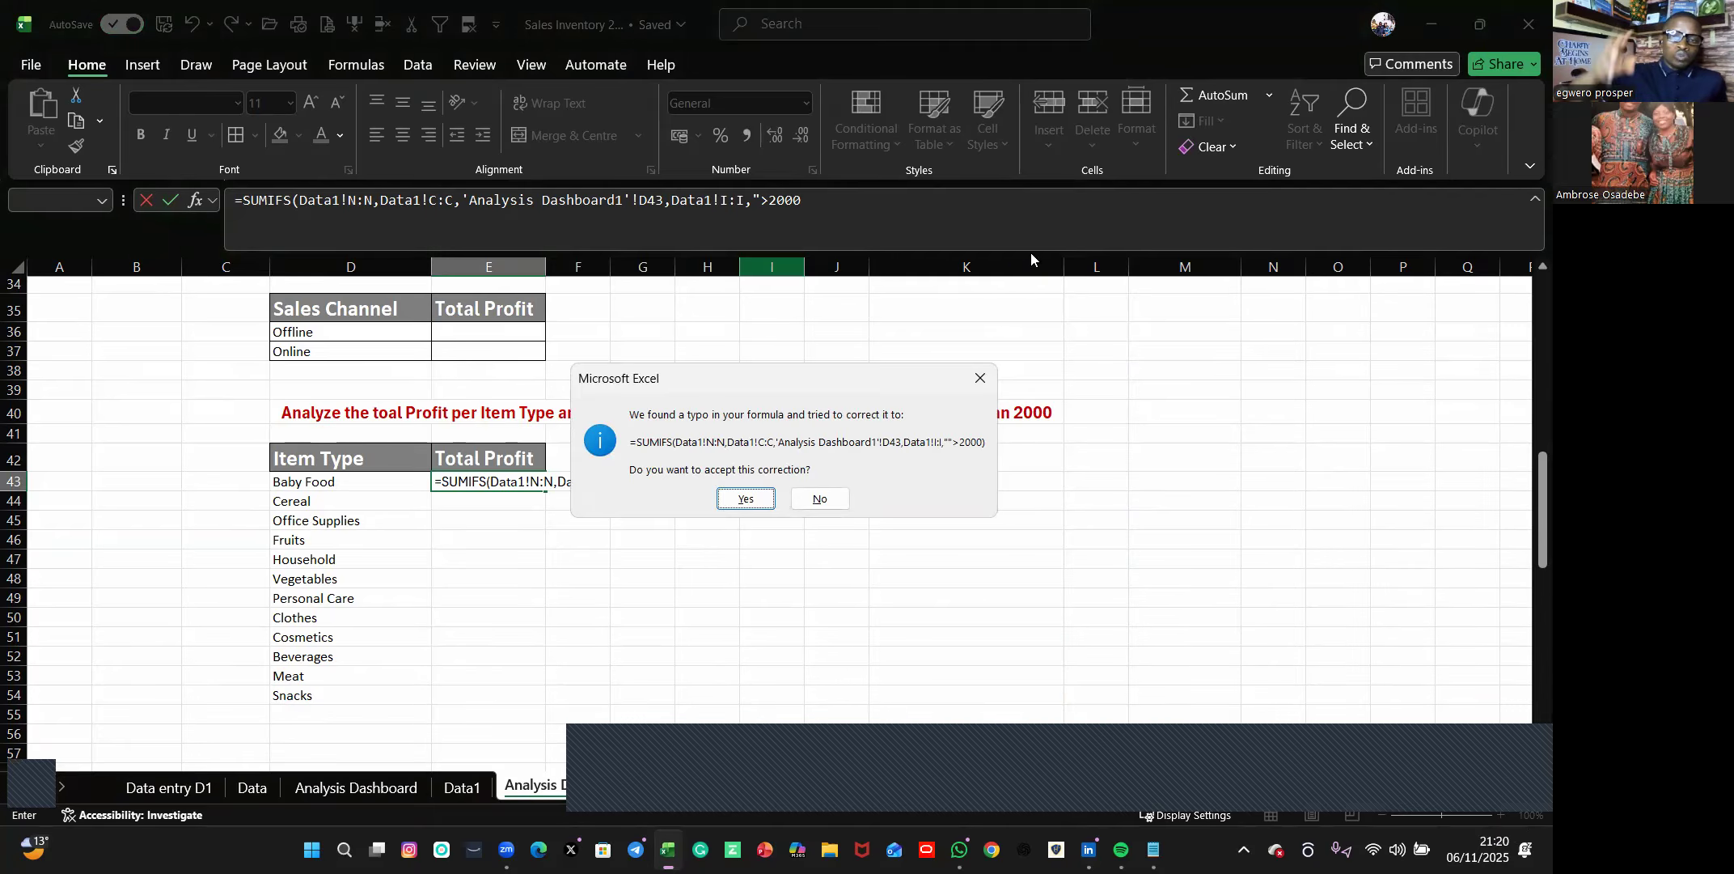
Reject the proposed formula correction, complete the criterion as ">2000" with a closing quotation mark, and enter the formula in E43.
left_click(979, 378)
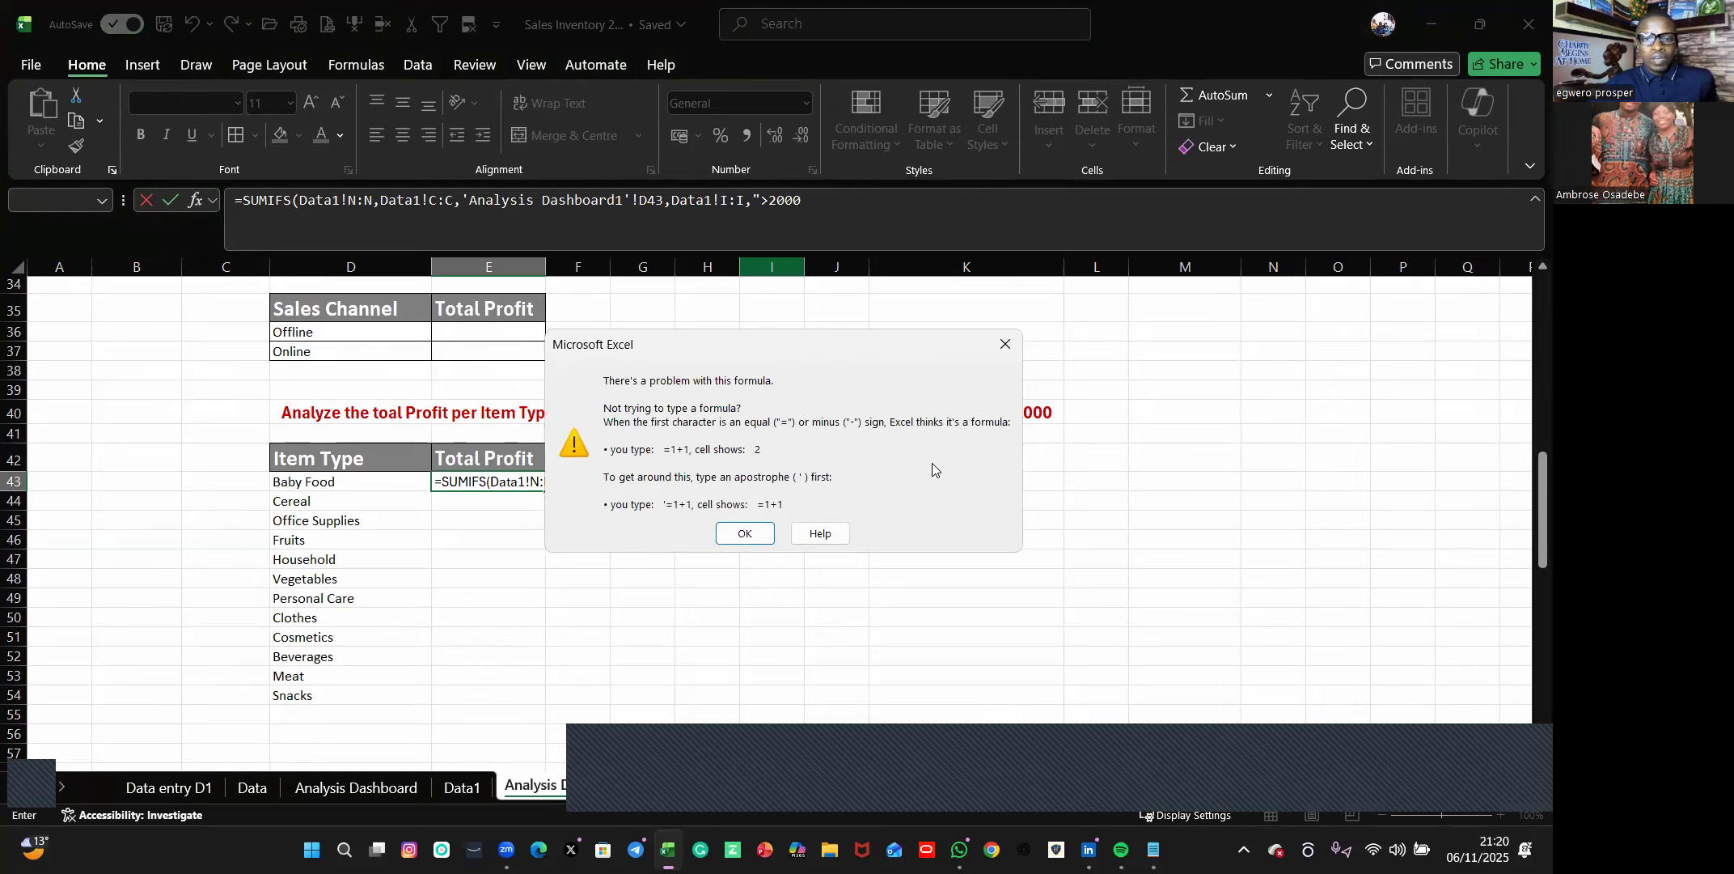
left_click(751, 535)
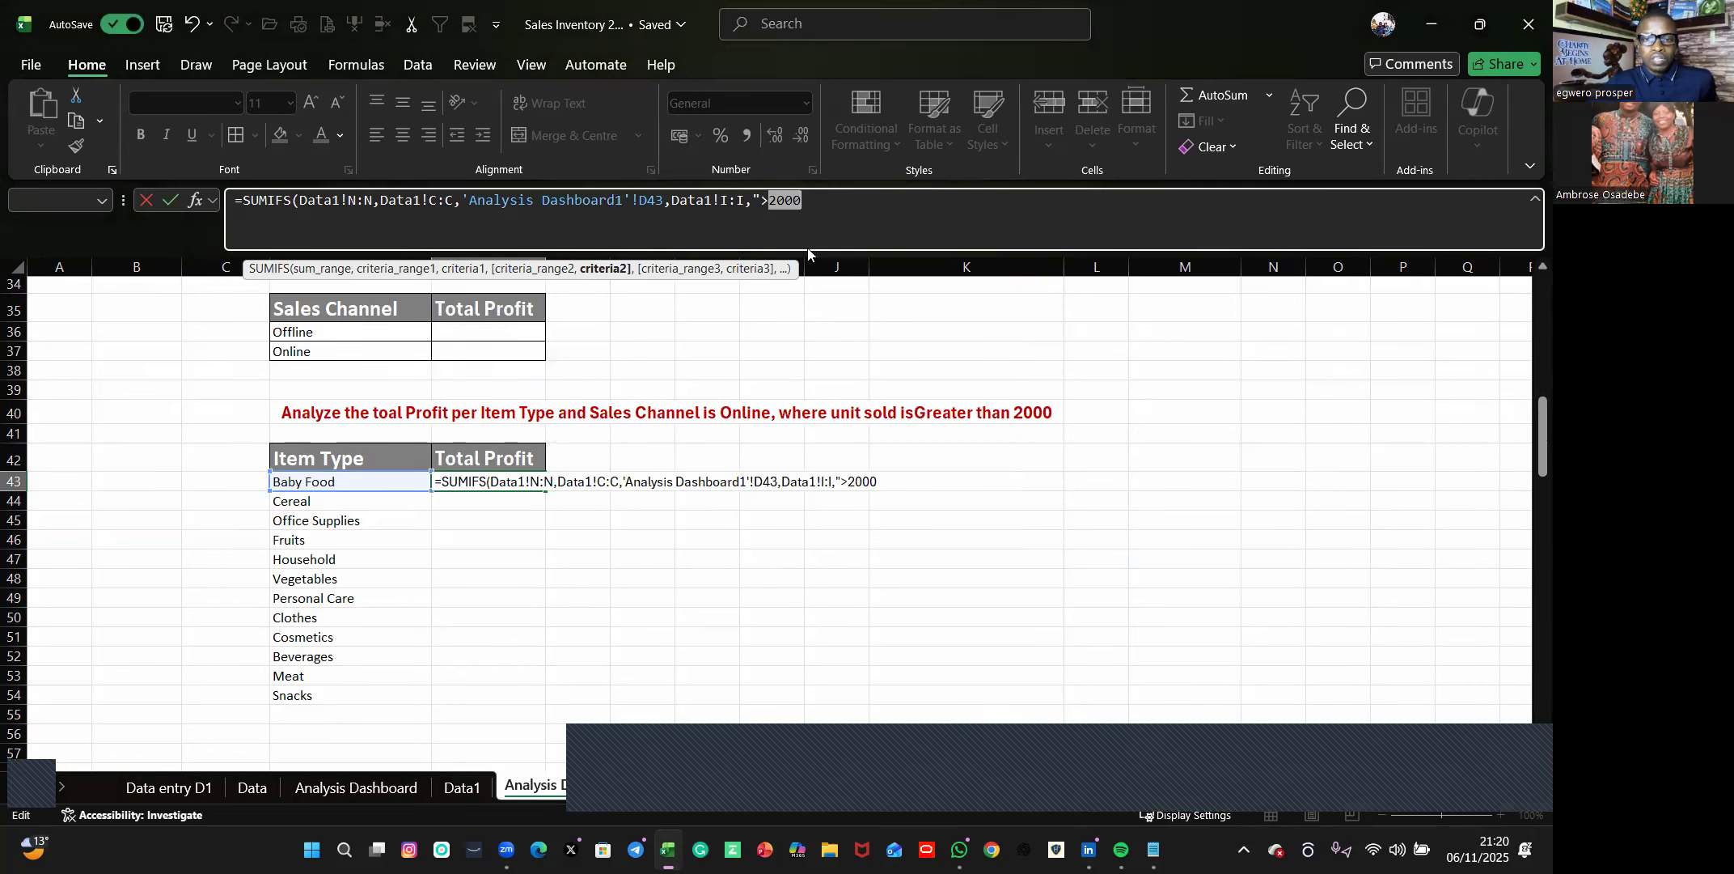
left_click(809, 199)
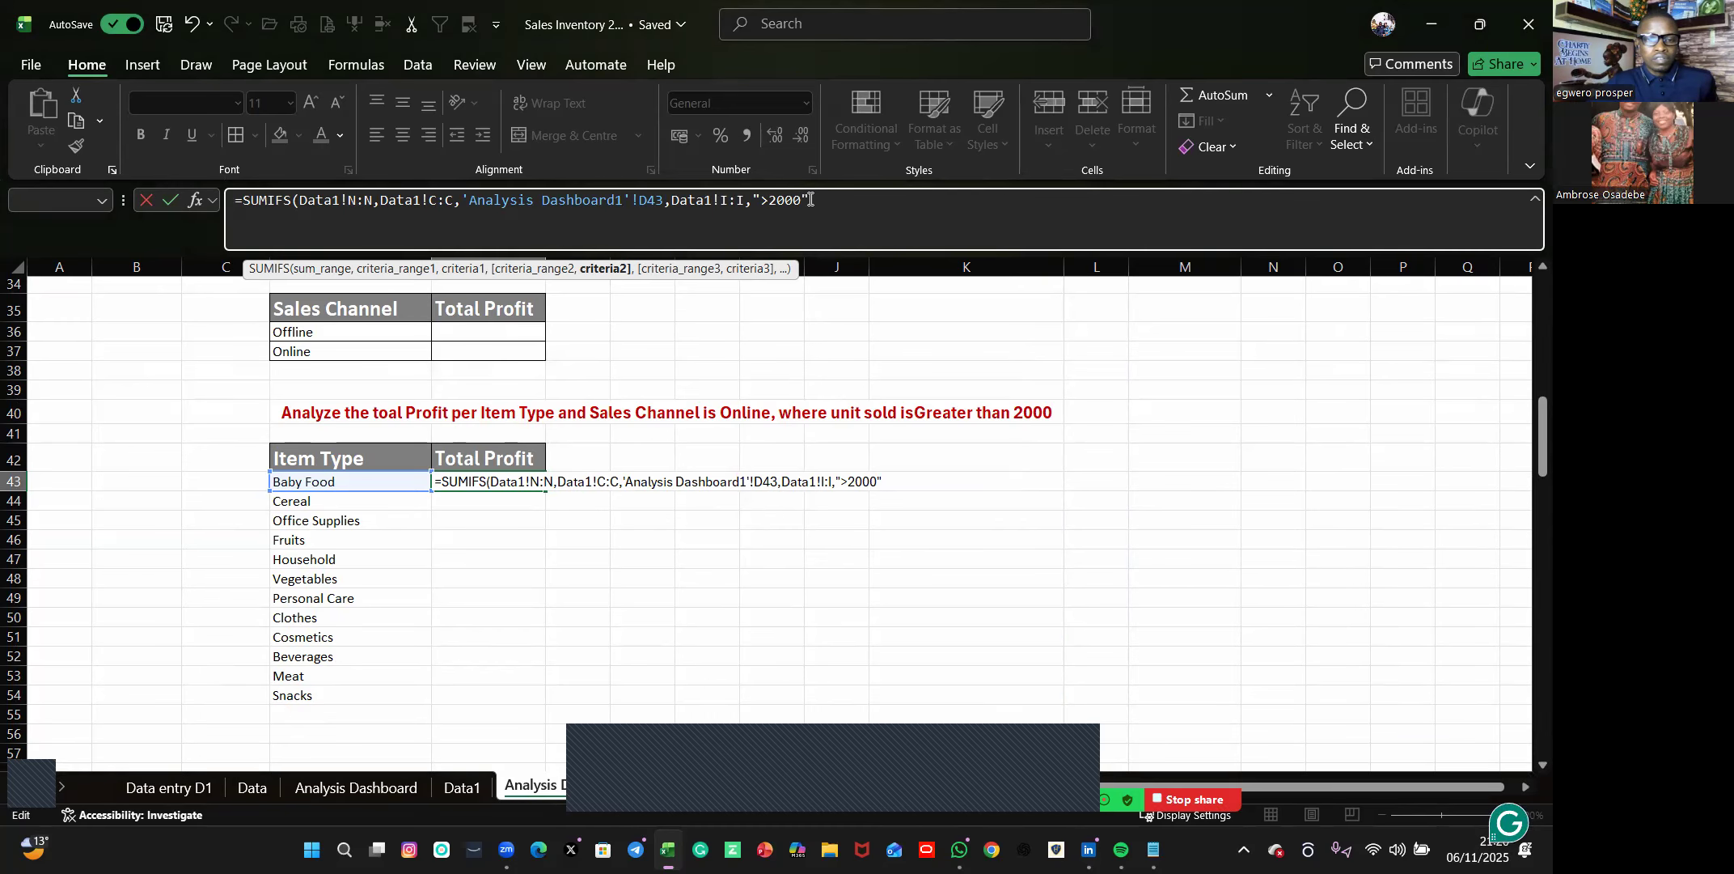
key("Return")
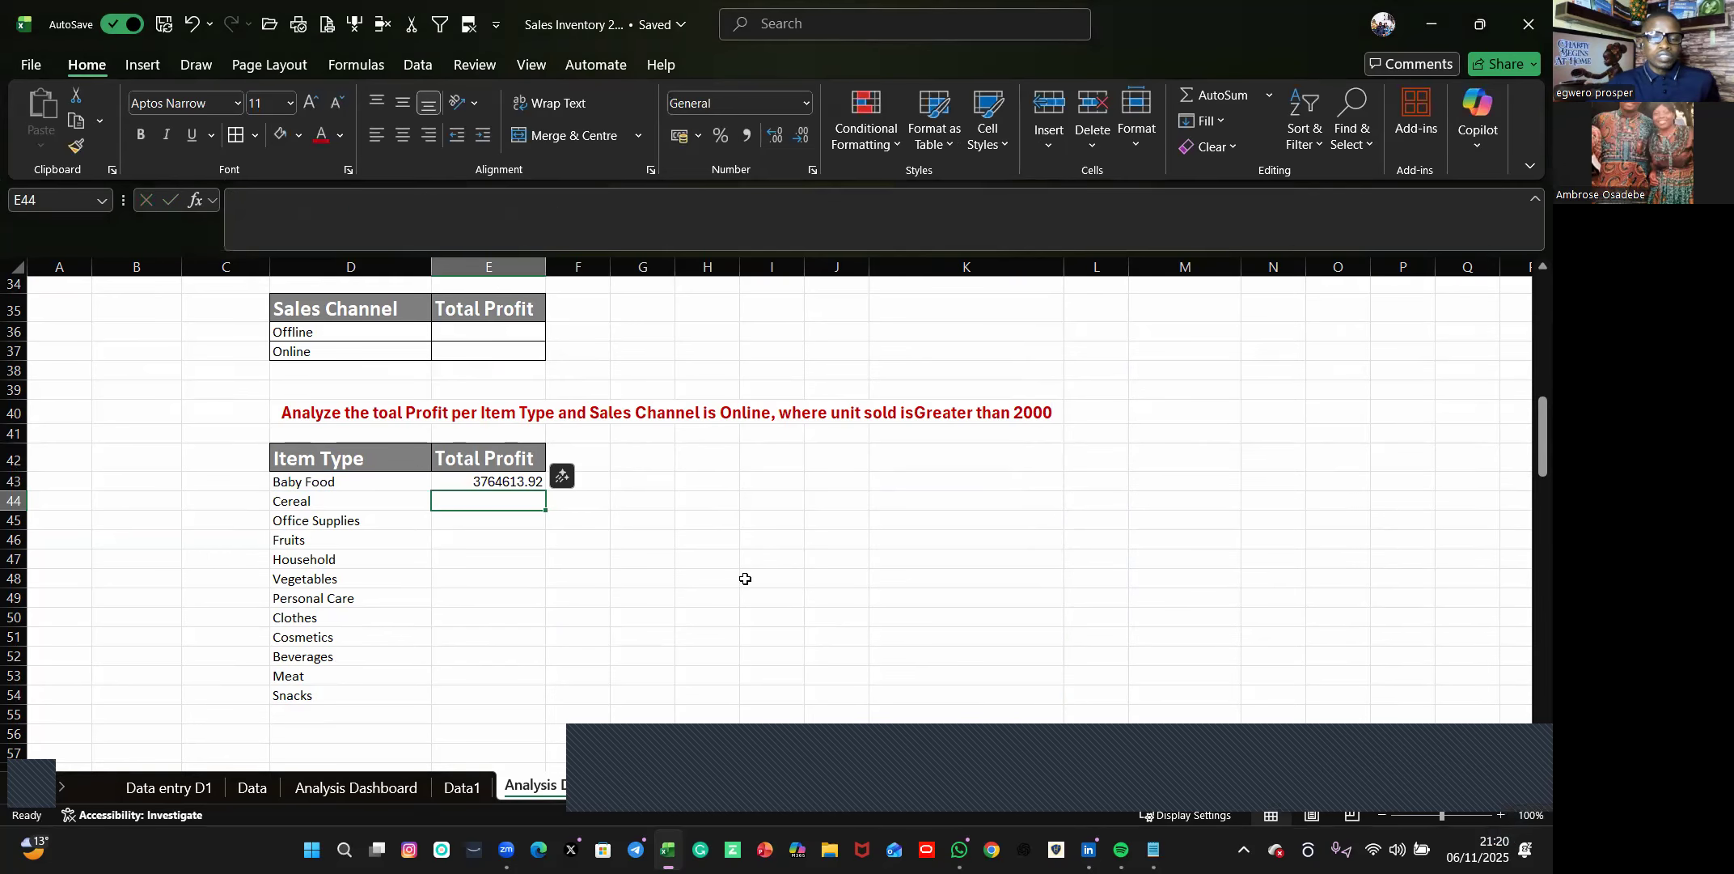
Fill the SUMIFS formula from E43 down to E54 for all item types.
left_click(744, 579)
left_click(518, 483)
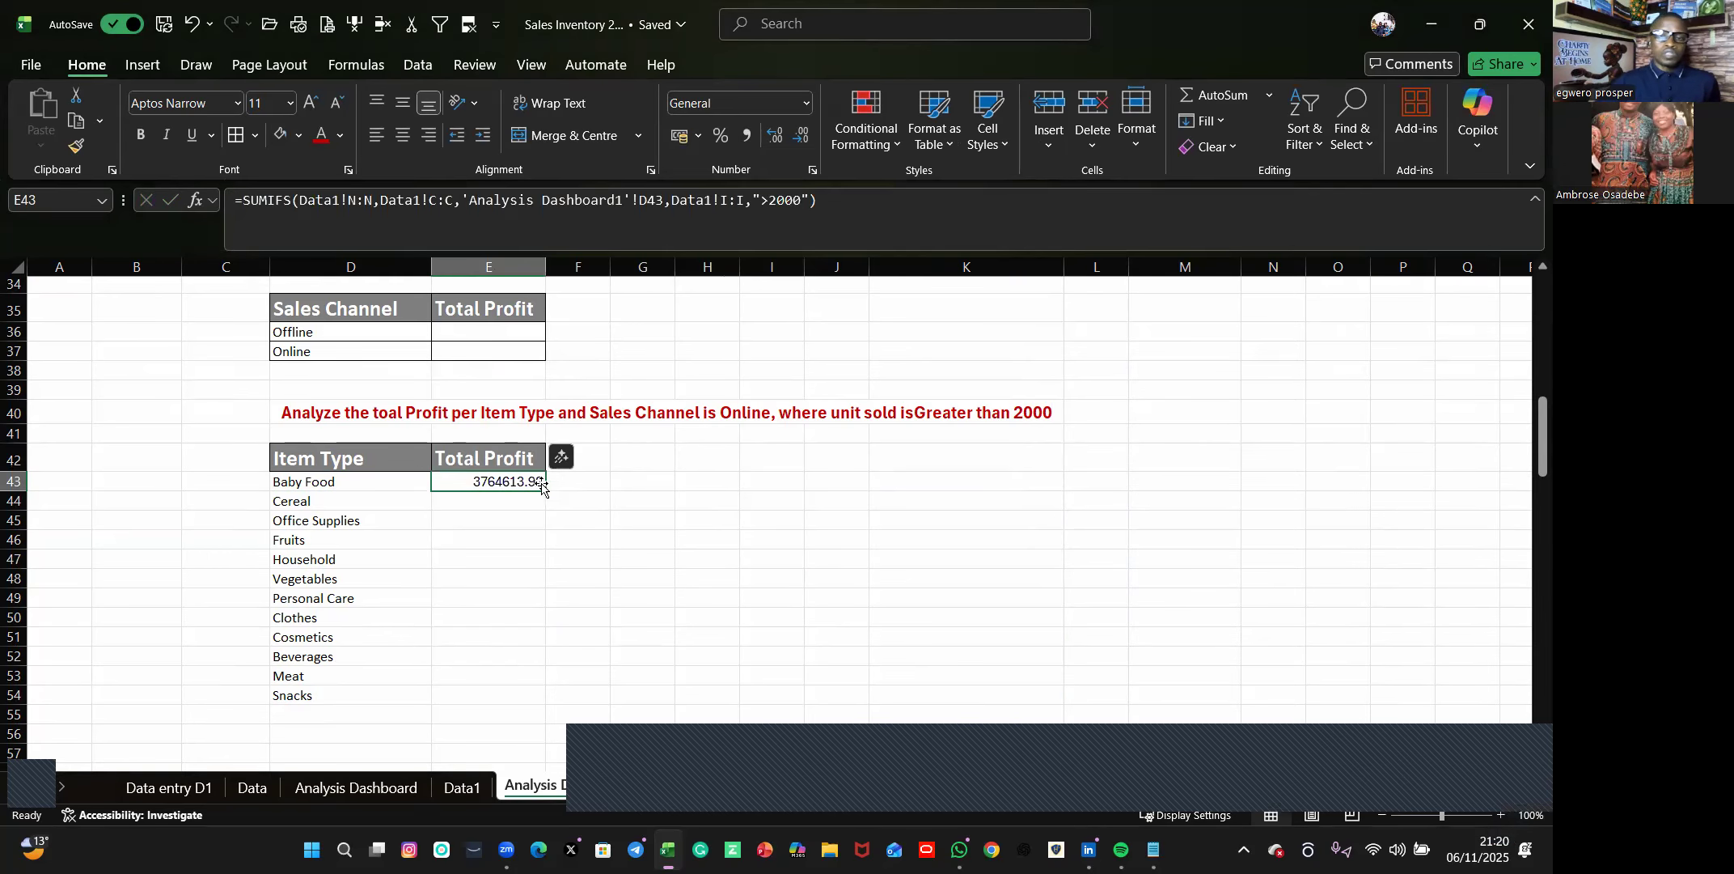
left_click_drag(542, 491, 539, 712)
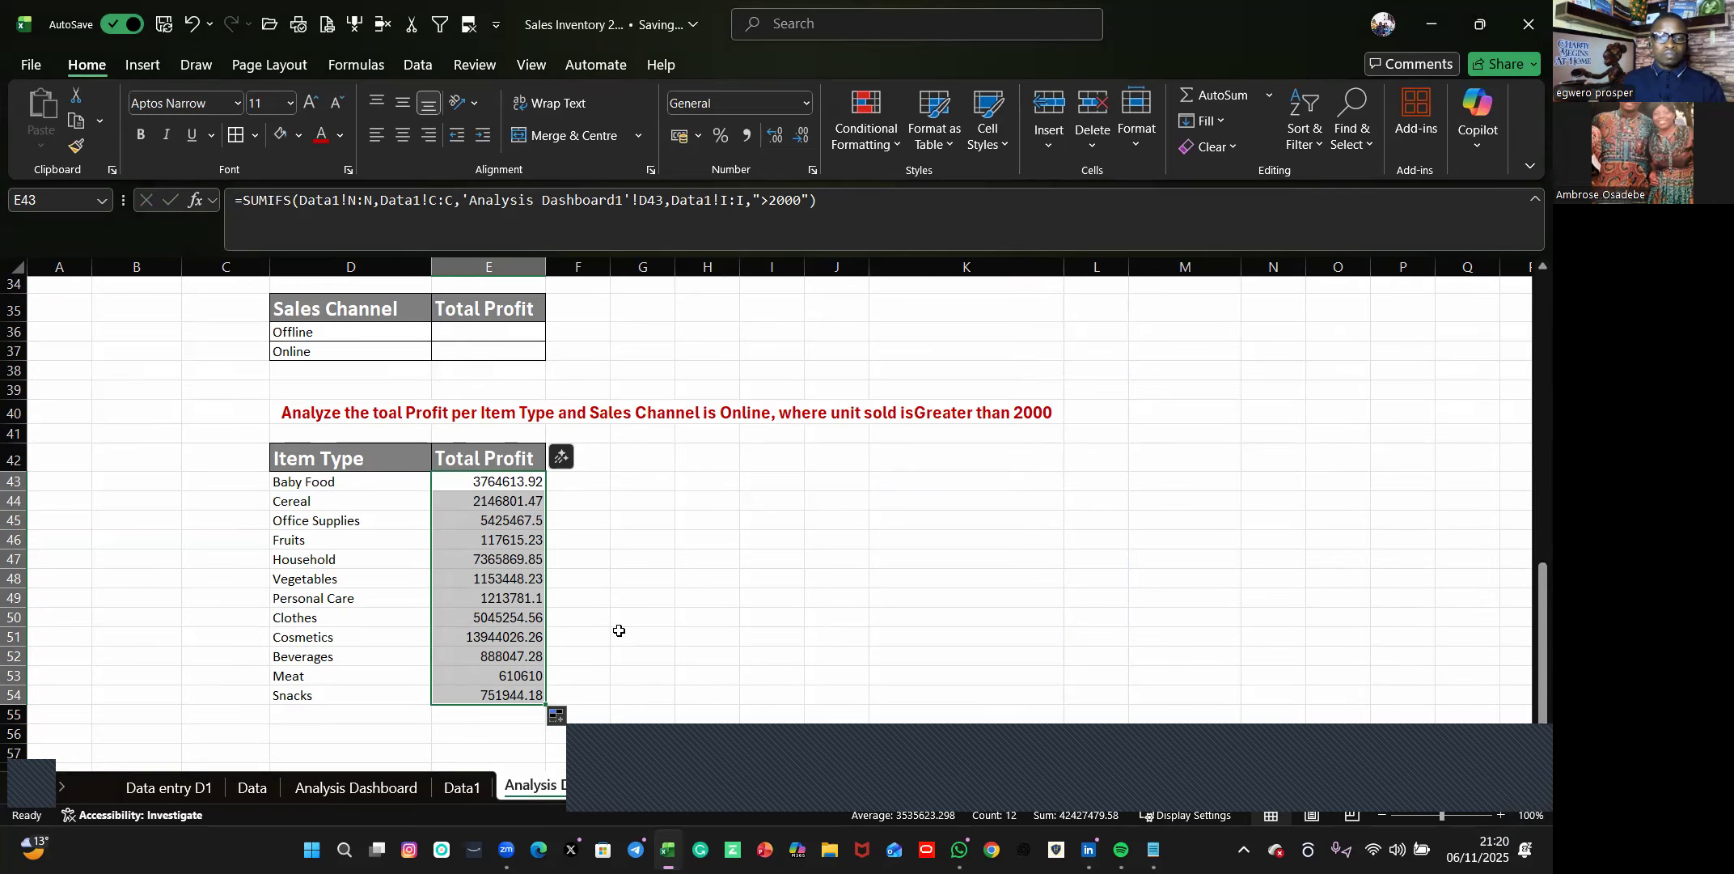
left_click(717, 614)
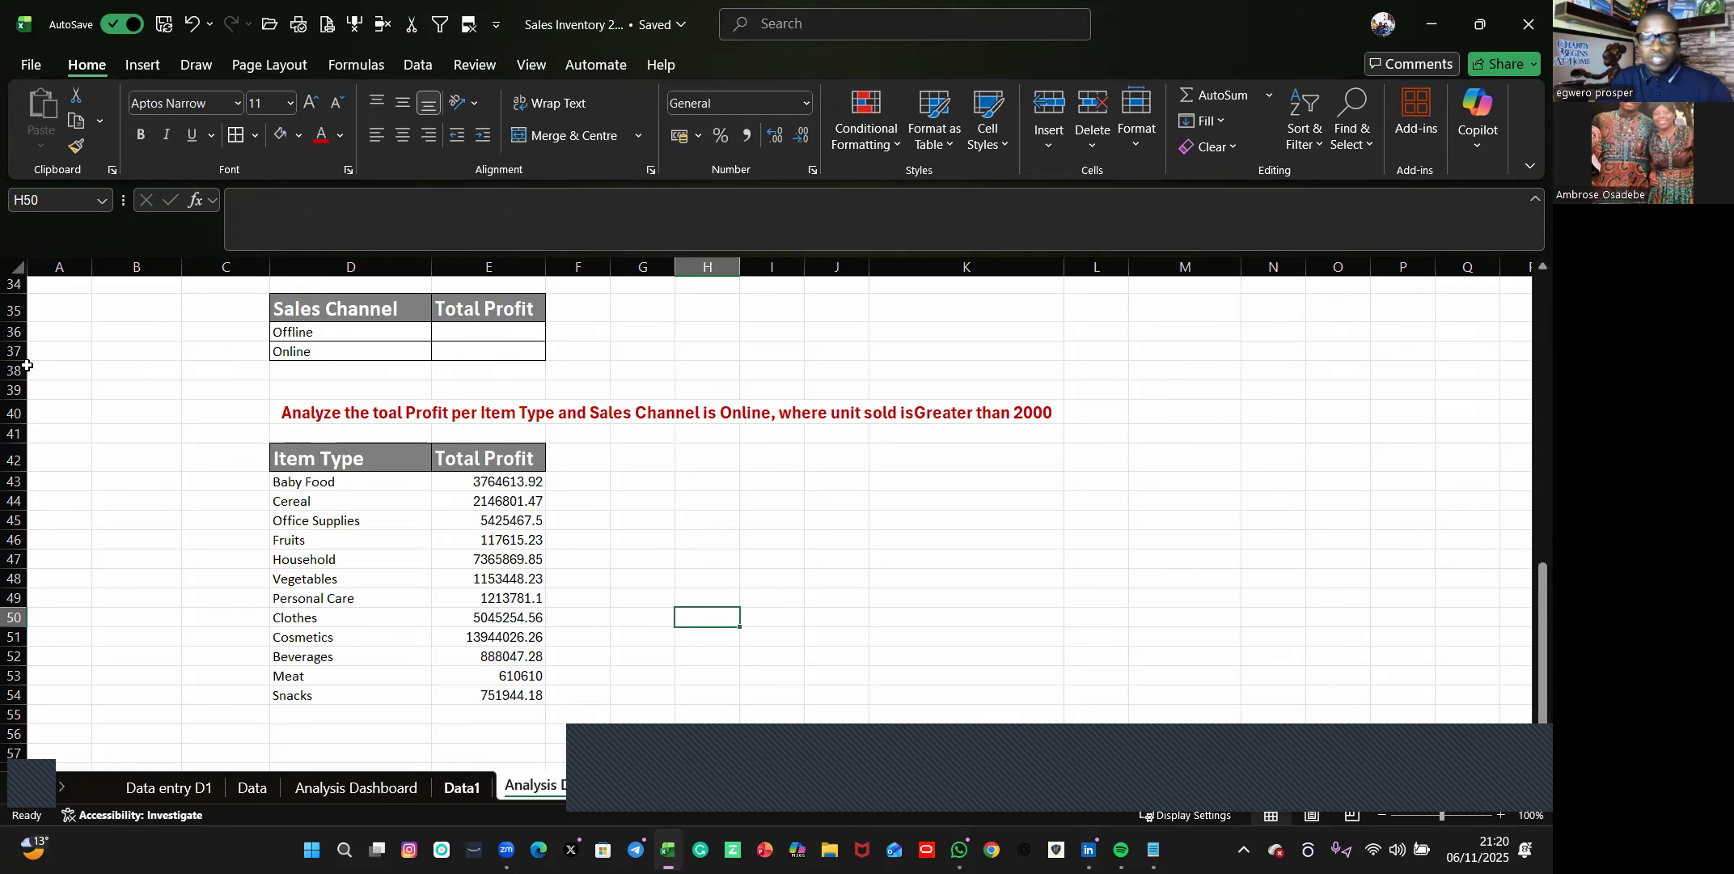
Review the source records on Data1 and the Item Type and Total Profit table D42:E54 on Analysis Dashboard1.
left_click(452, 793)
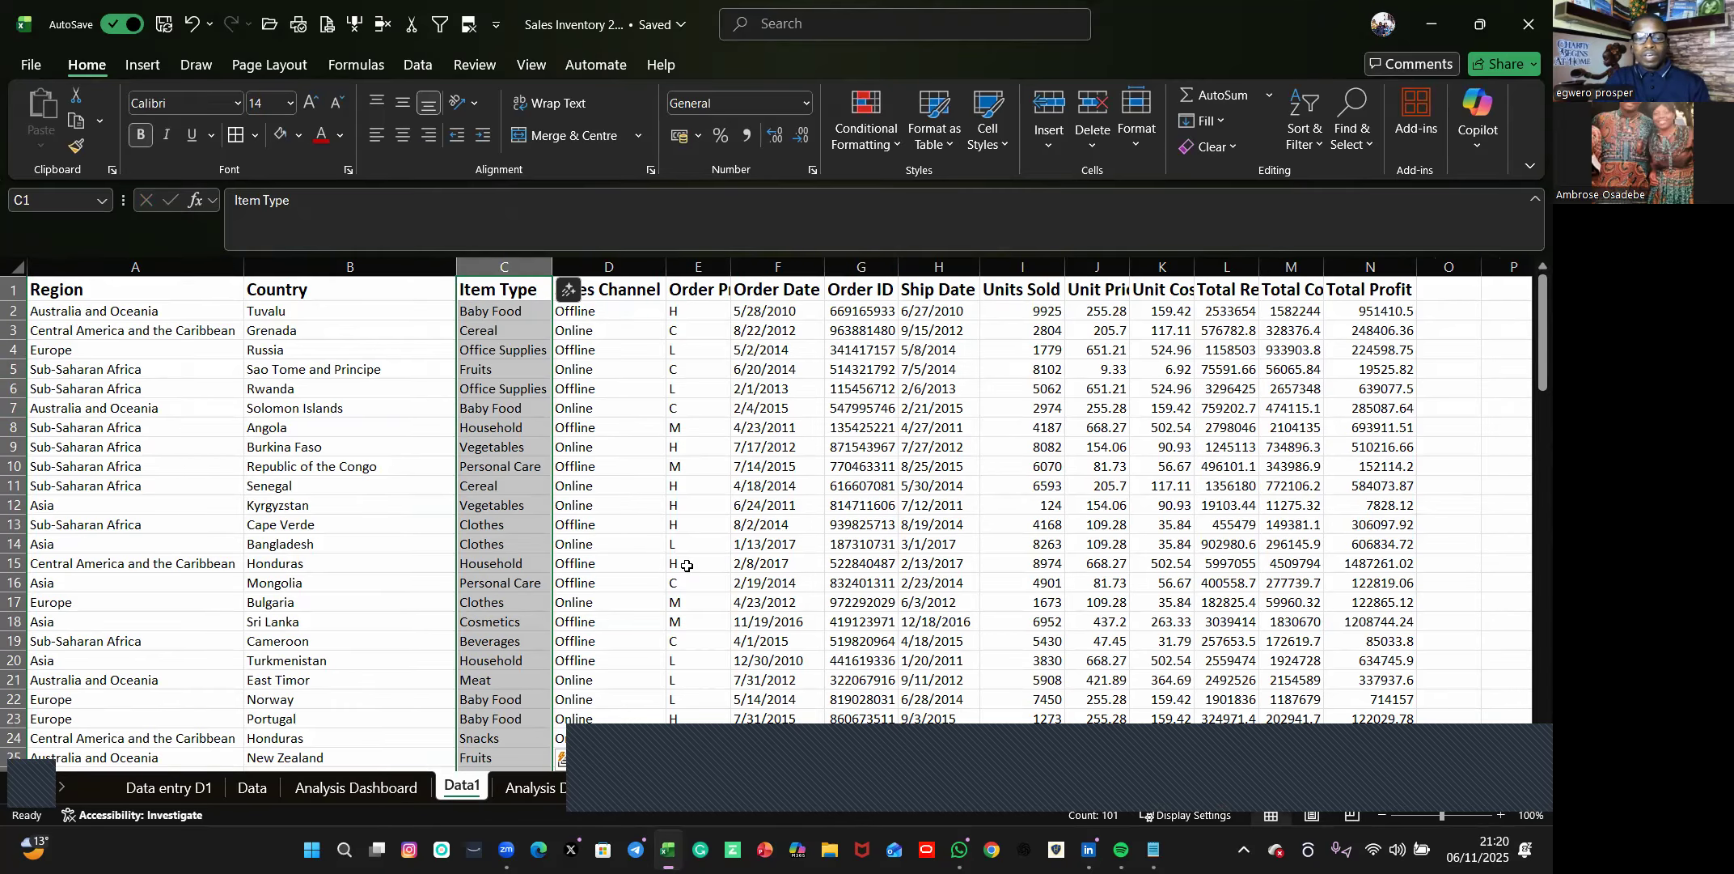
scroll(841, 550, "down", 2)
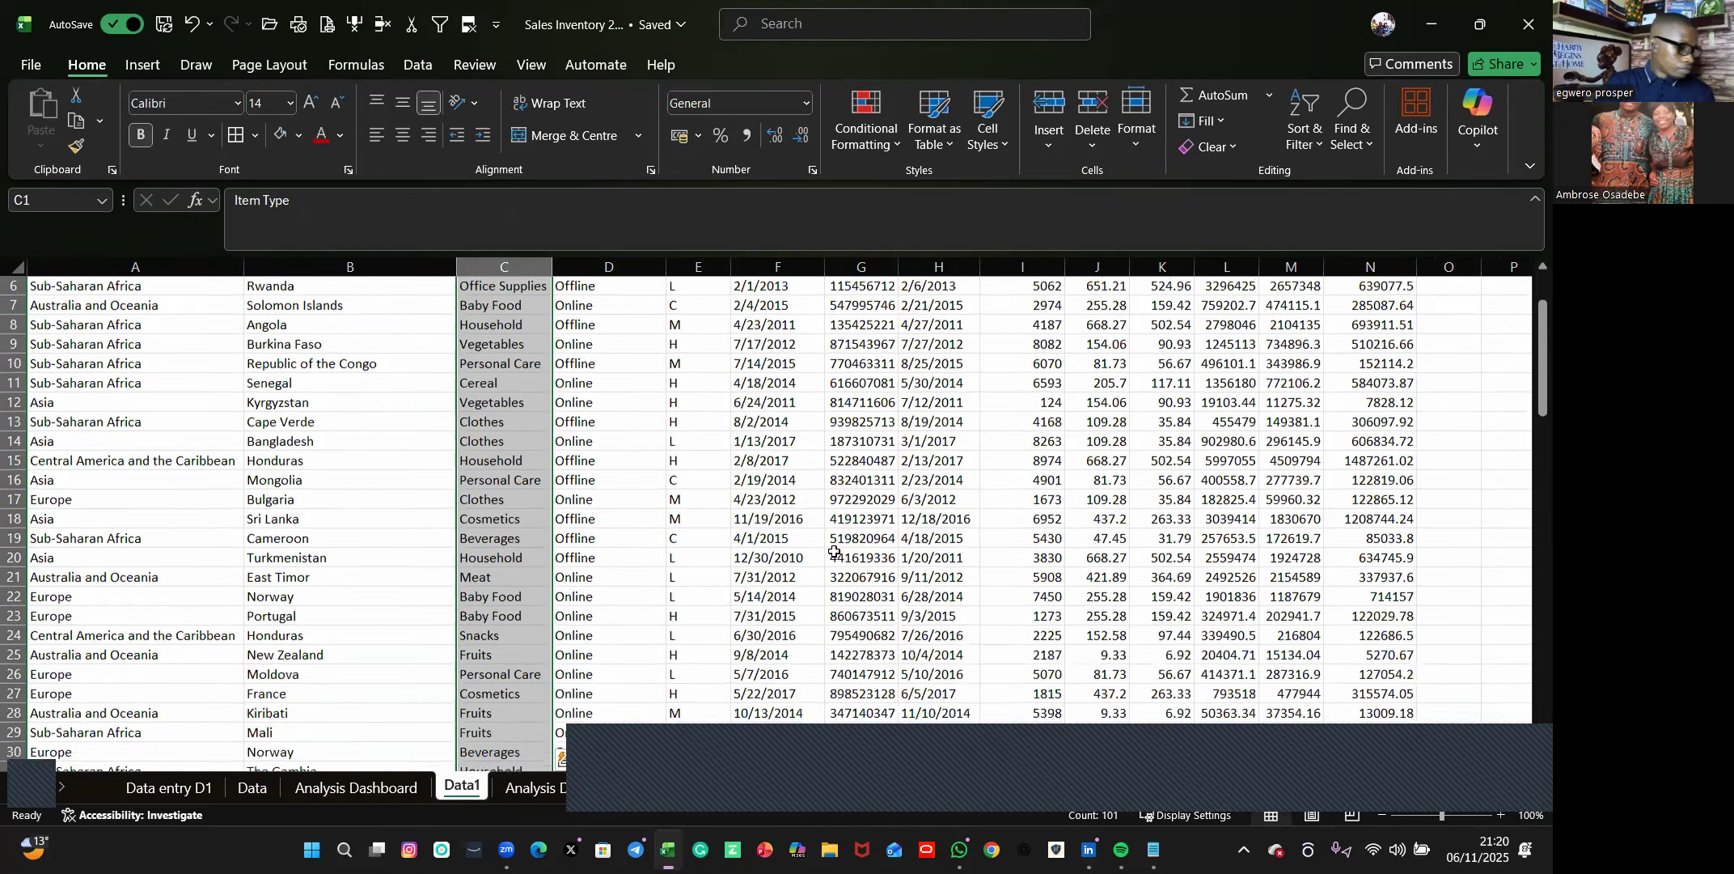
scroll(838, 534, "up", 2)
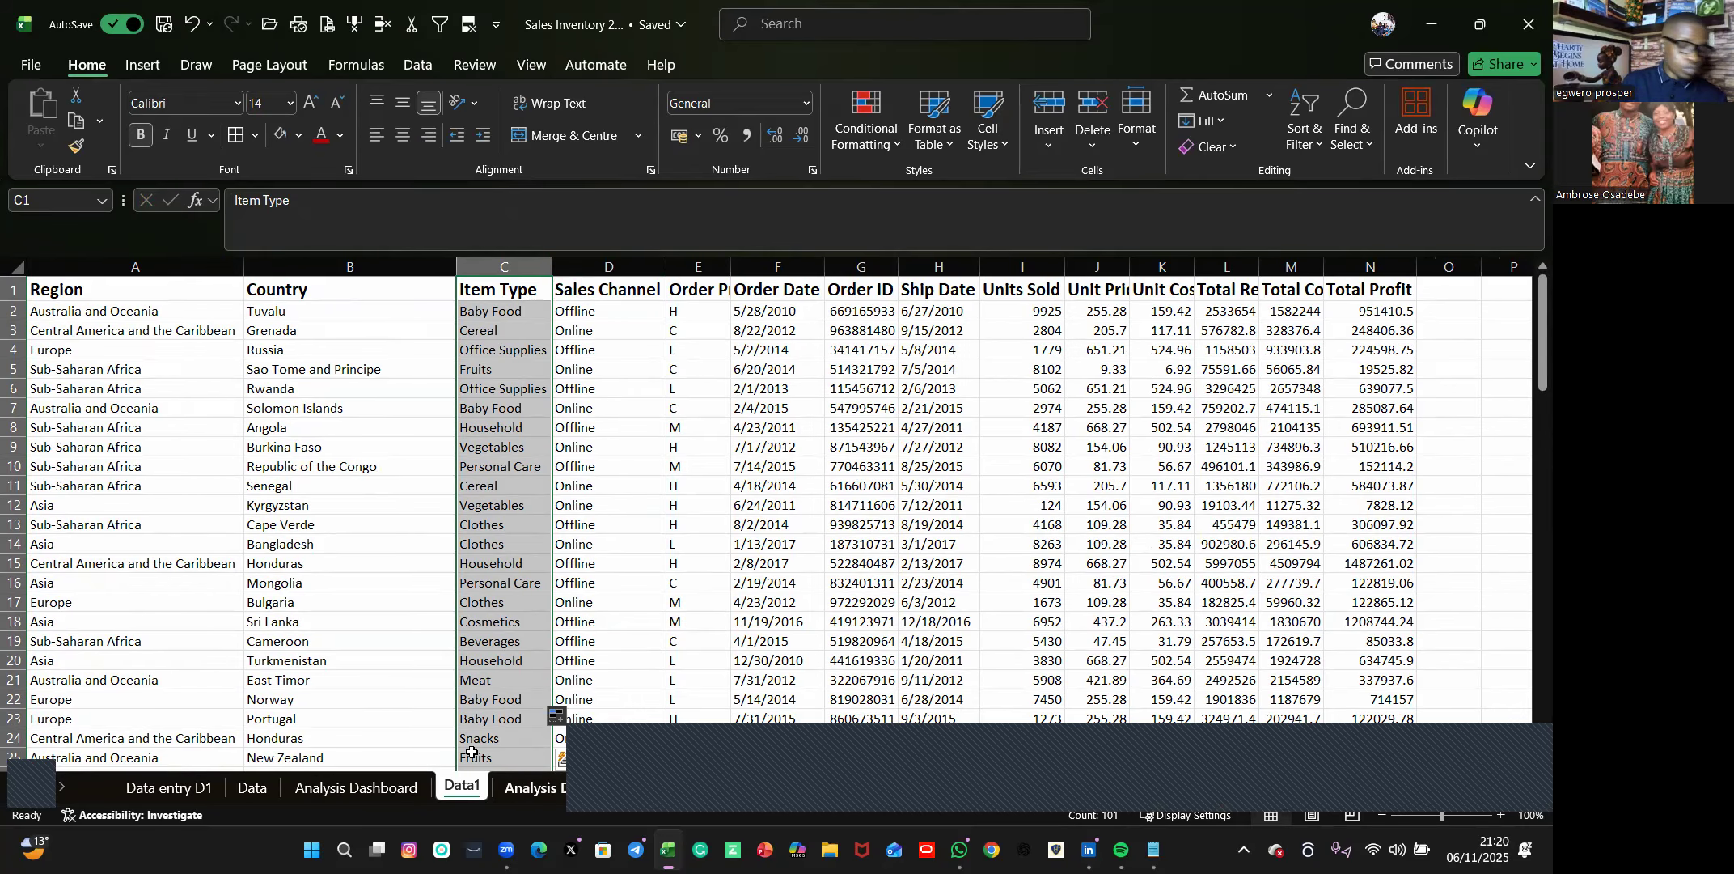
left_click(534, 786)
left_click(631, 535)
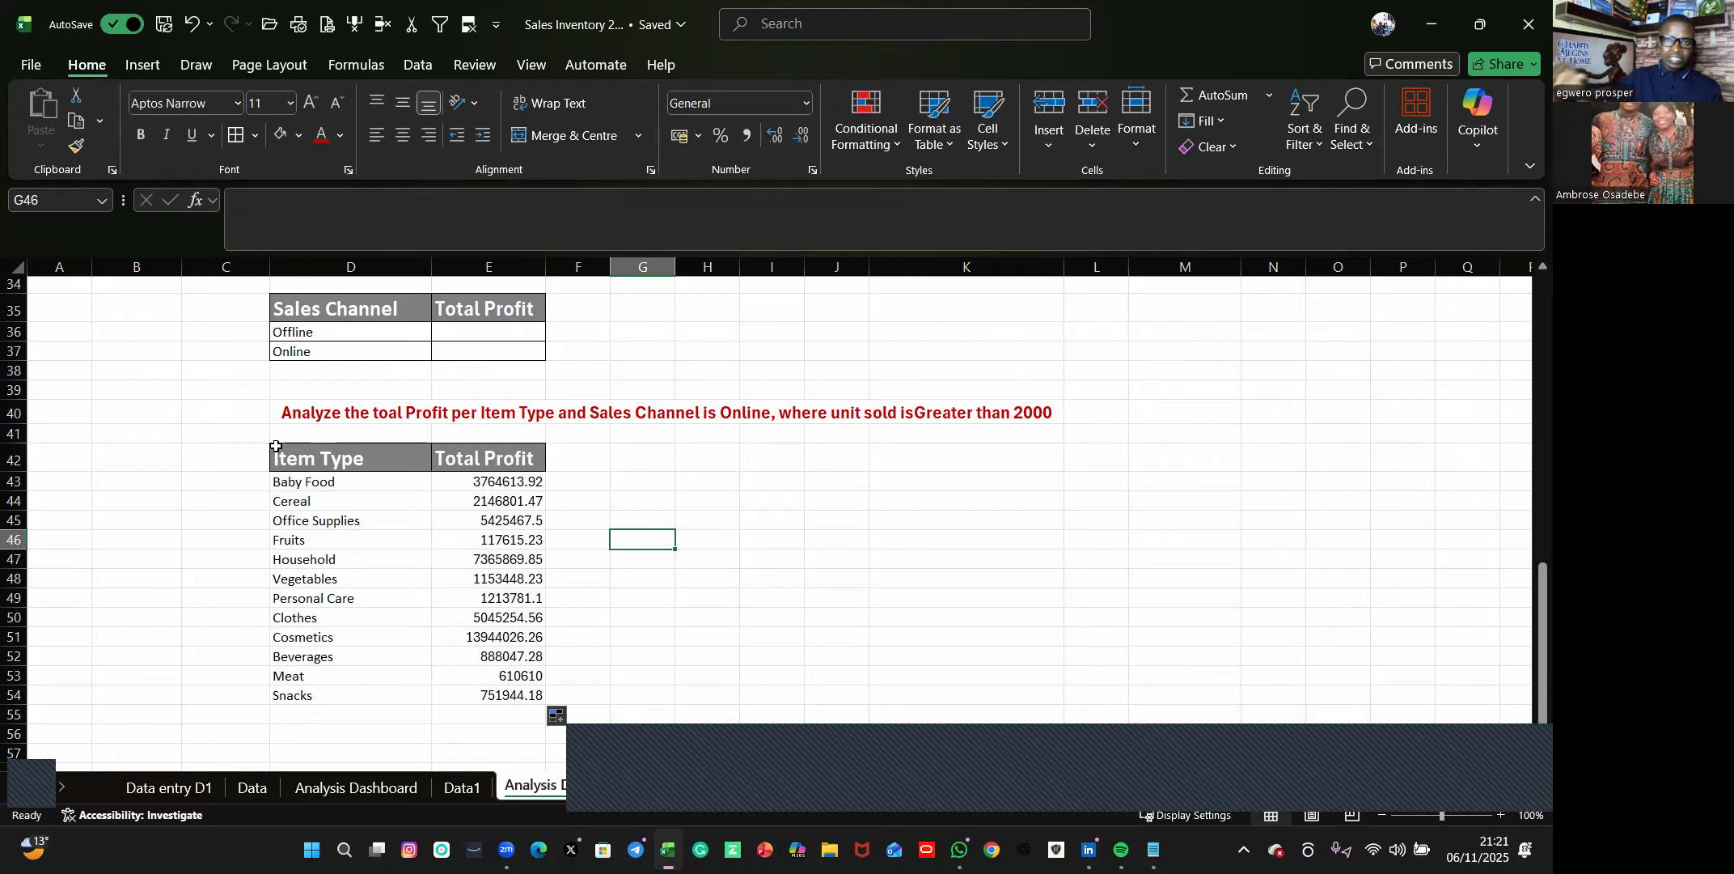
left_click_drag(303, 458, 543, 696)
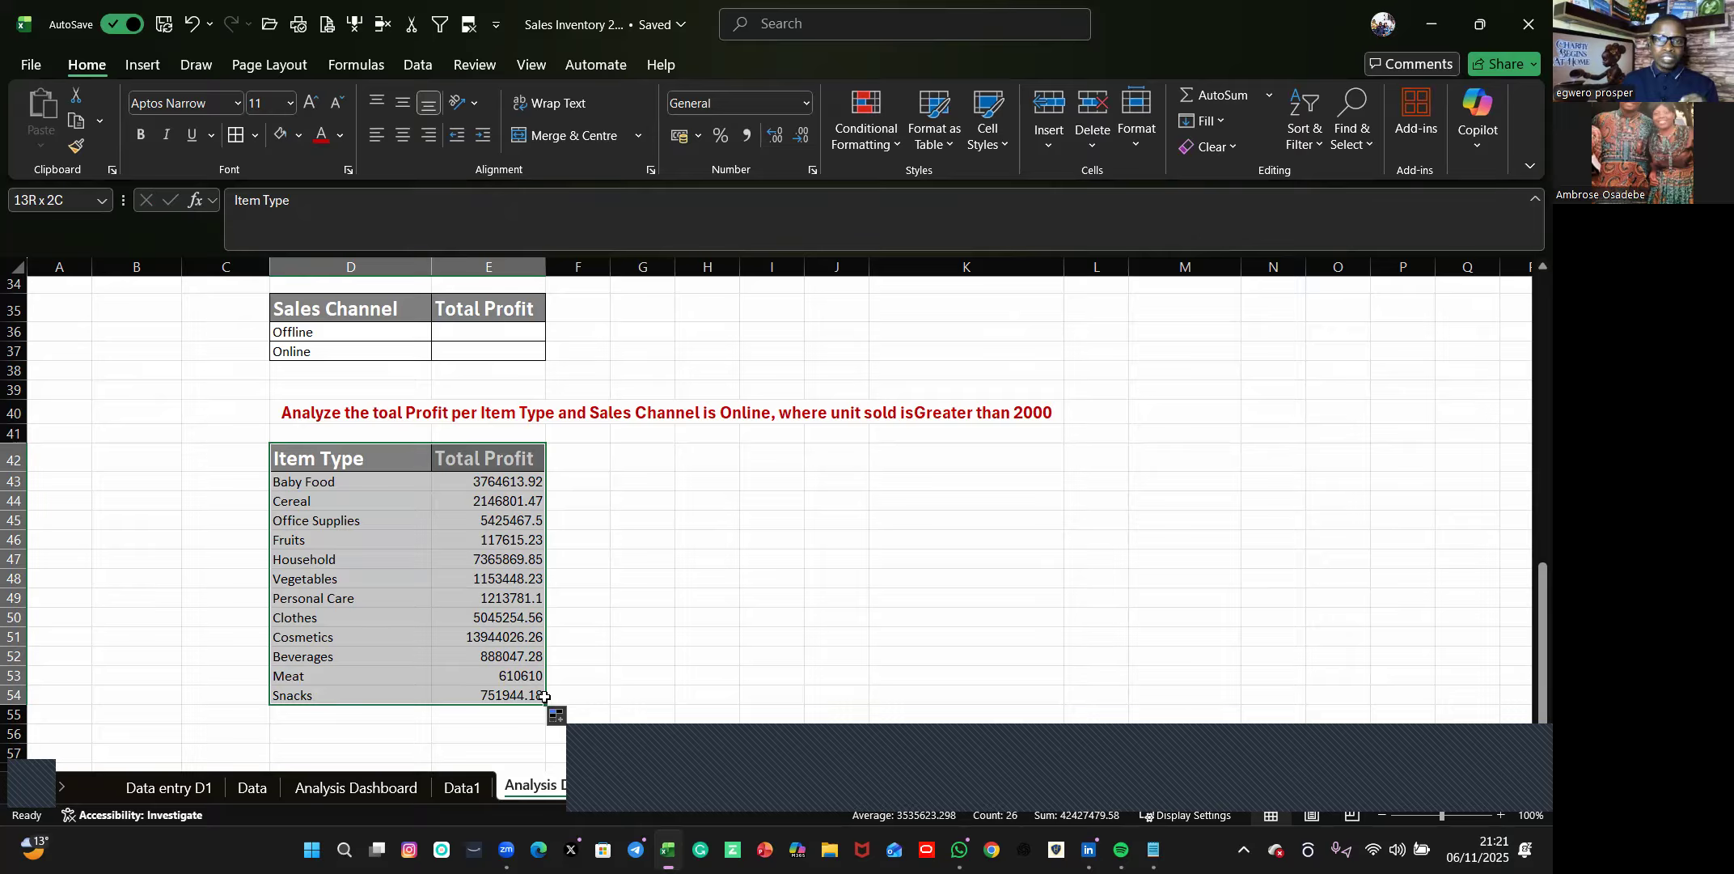
left_click_drag(544, 696, 544, 697)
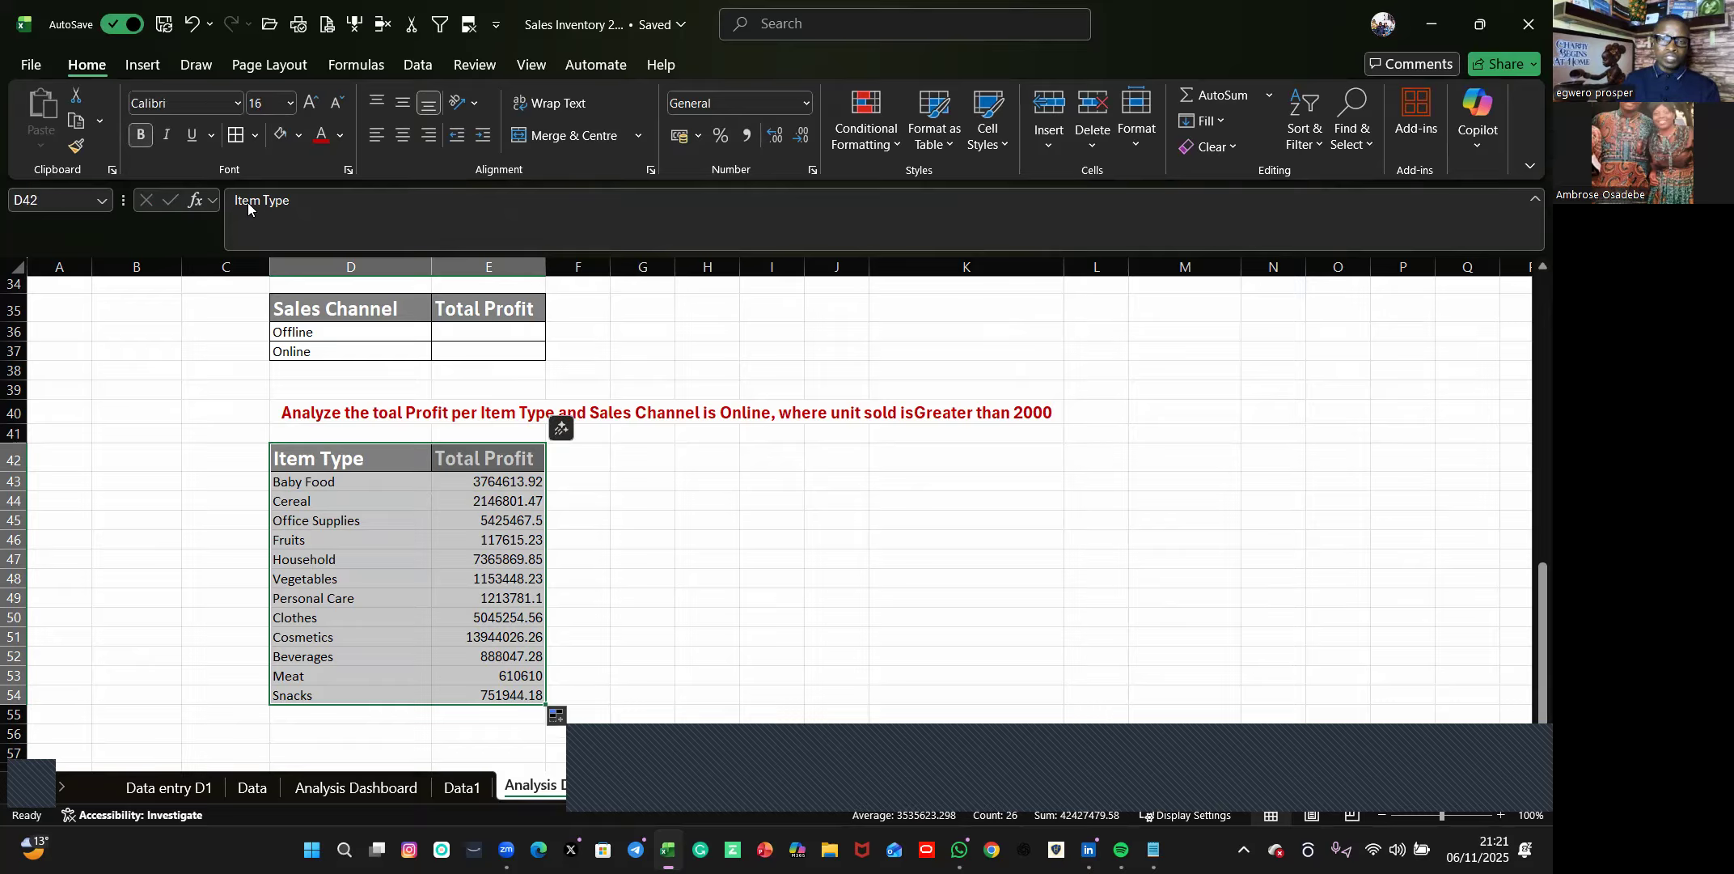
left_click(772, 579)
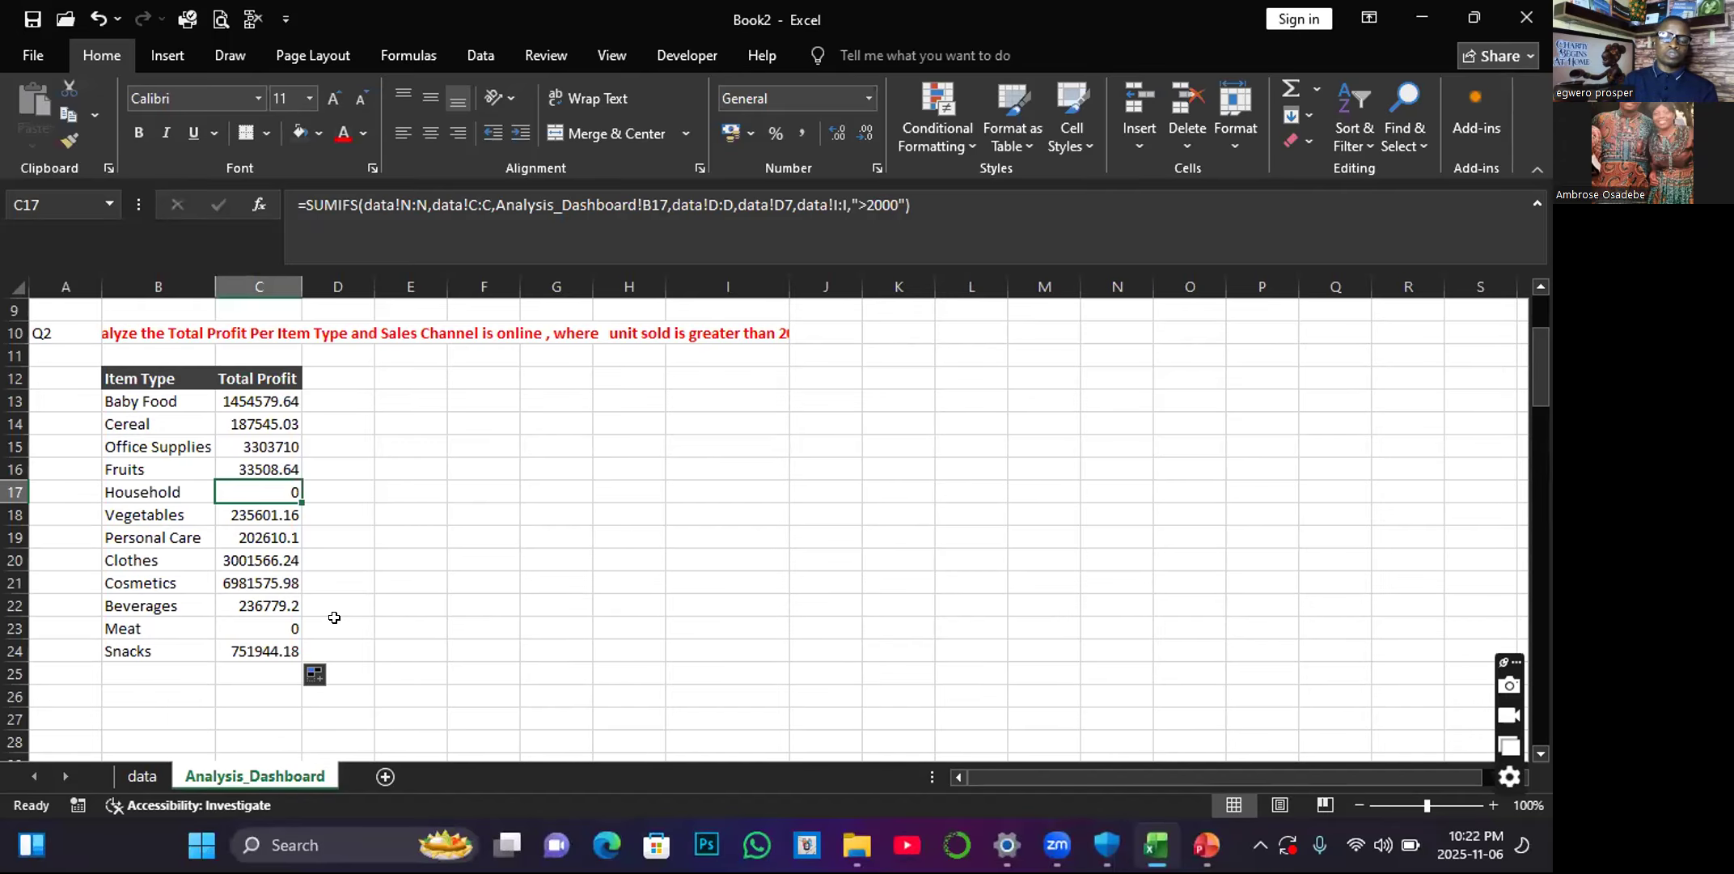
Insert a clustered bar chart of B12:C24, place it beside the table from row 12, and apply the dark-background chart style.
left_click(223, 437)
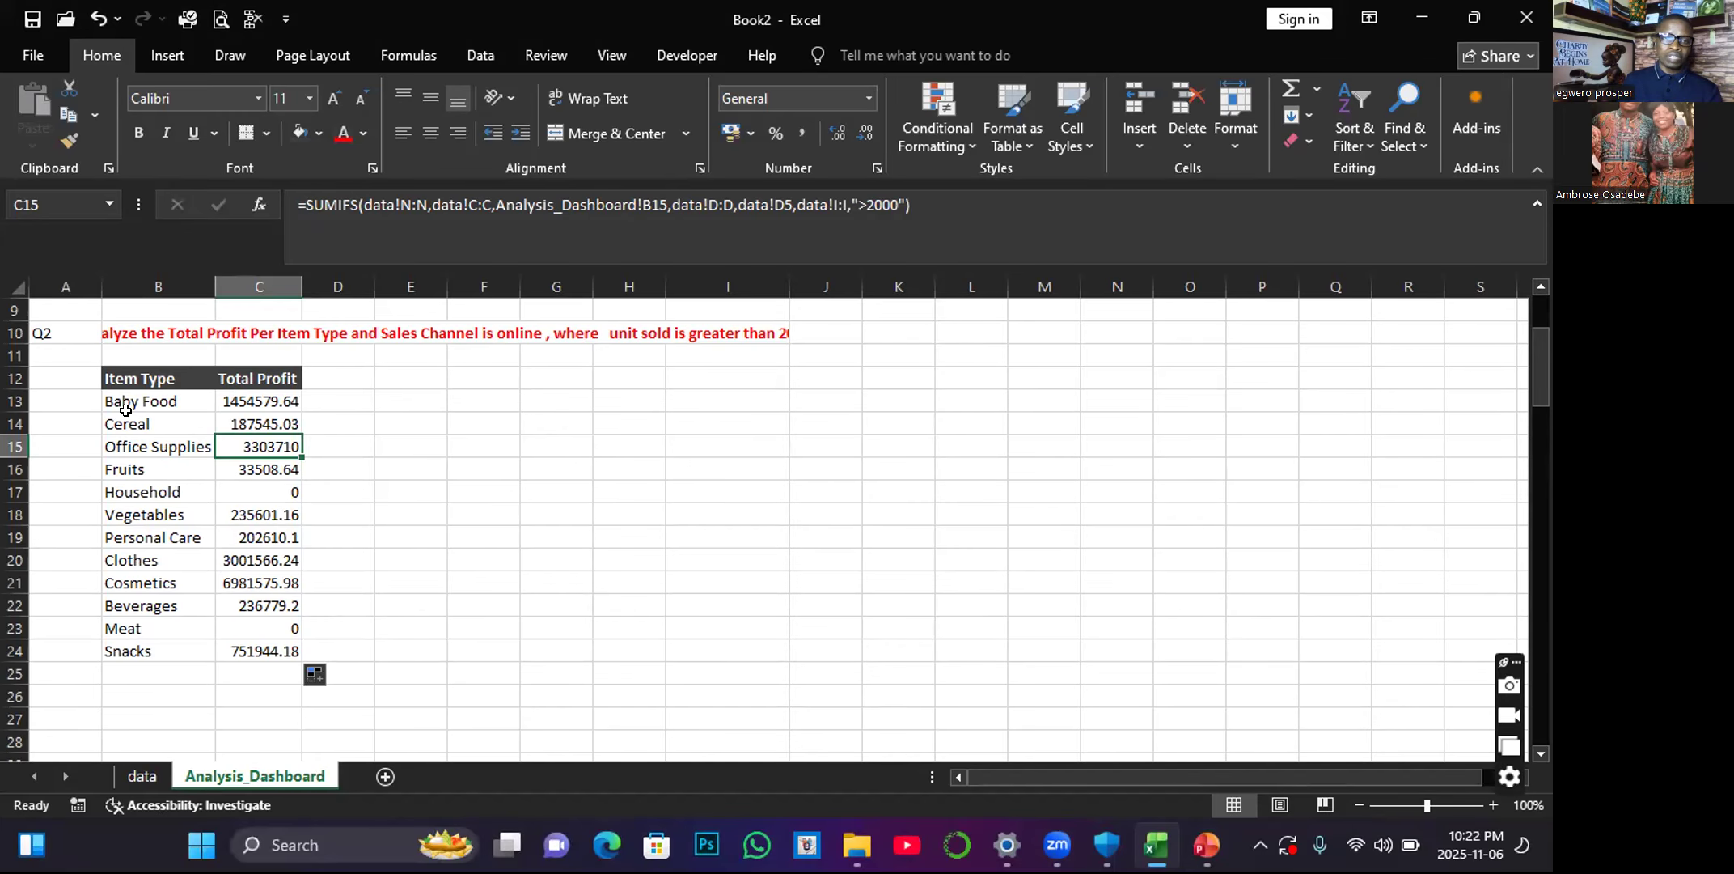
left_click_drag(108, 379, 251, 644)
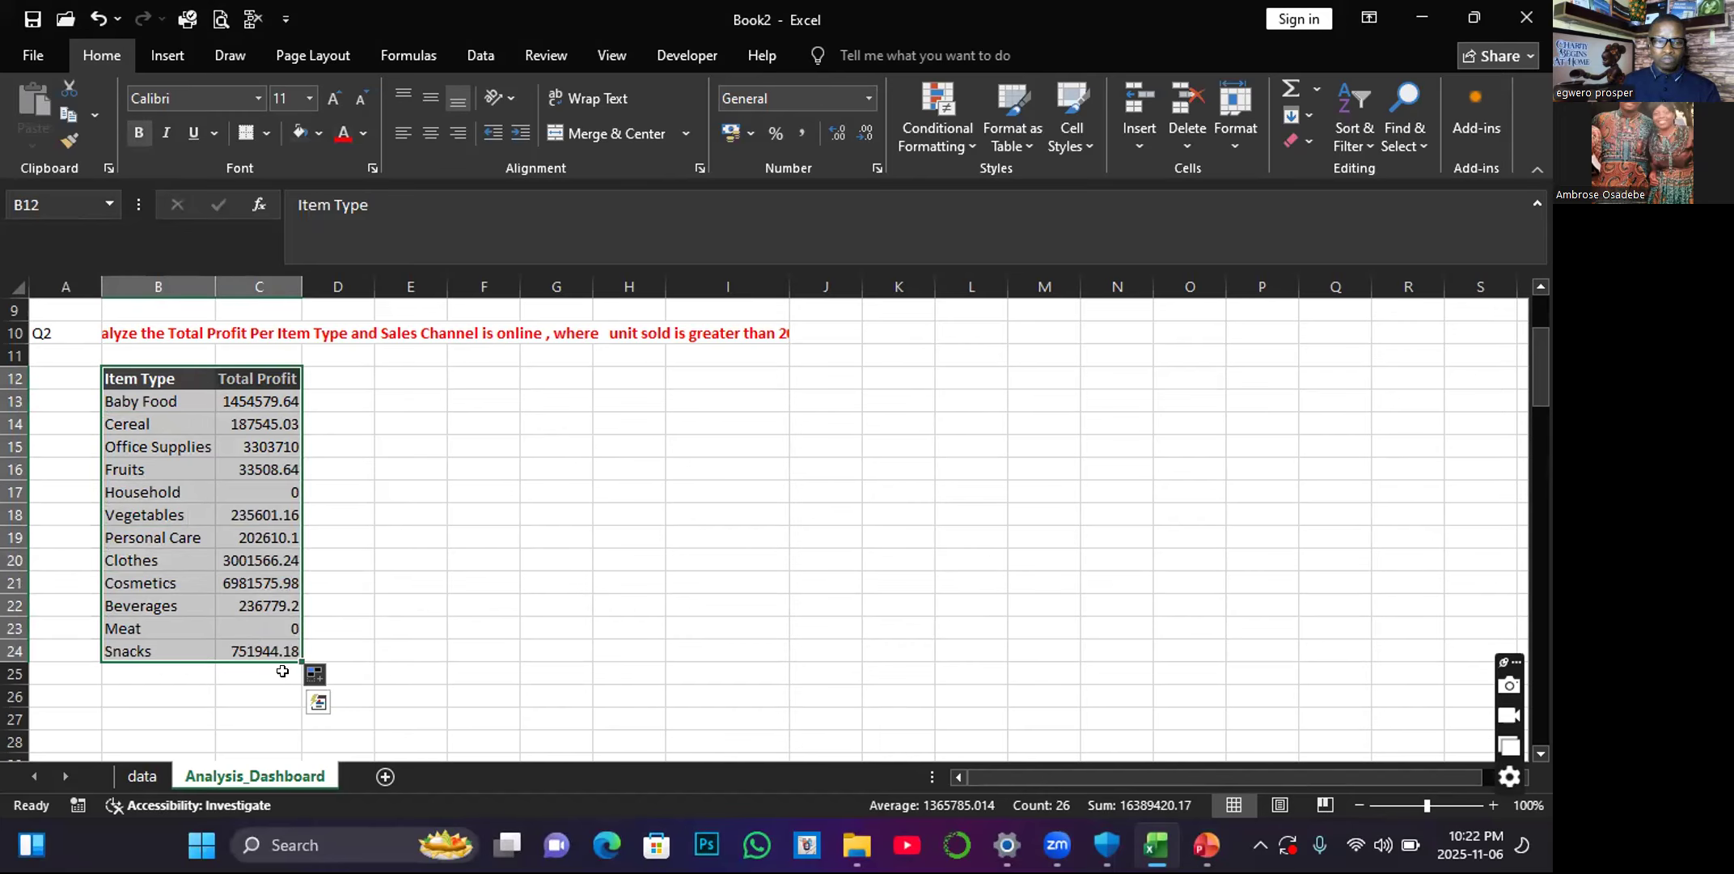
left_click(319, 701)
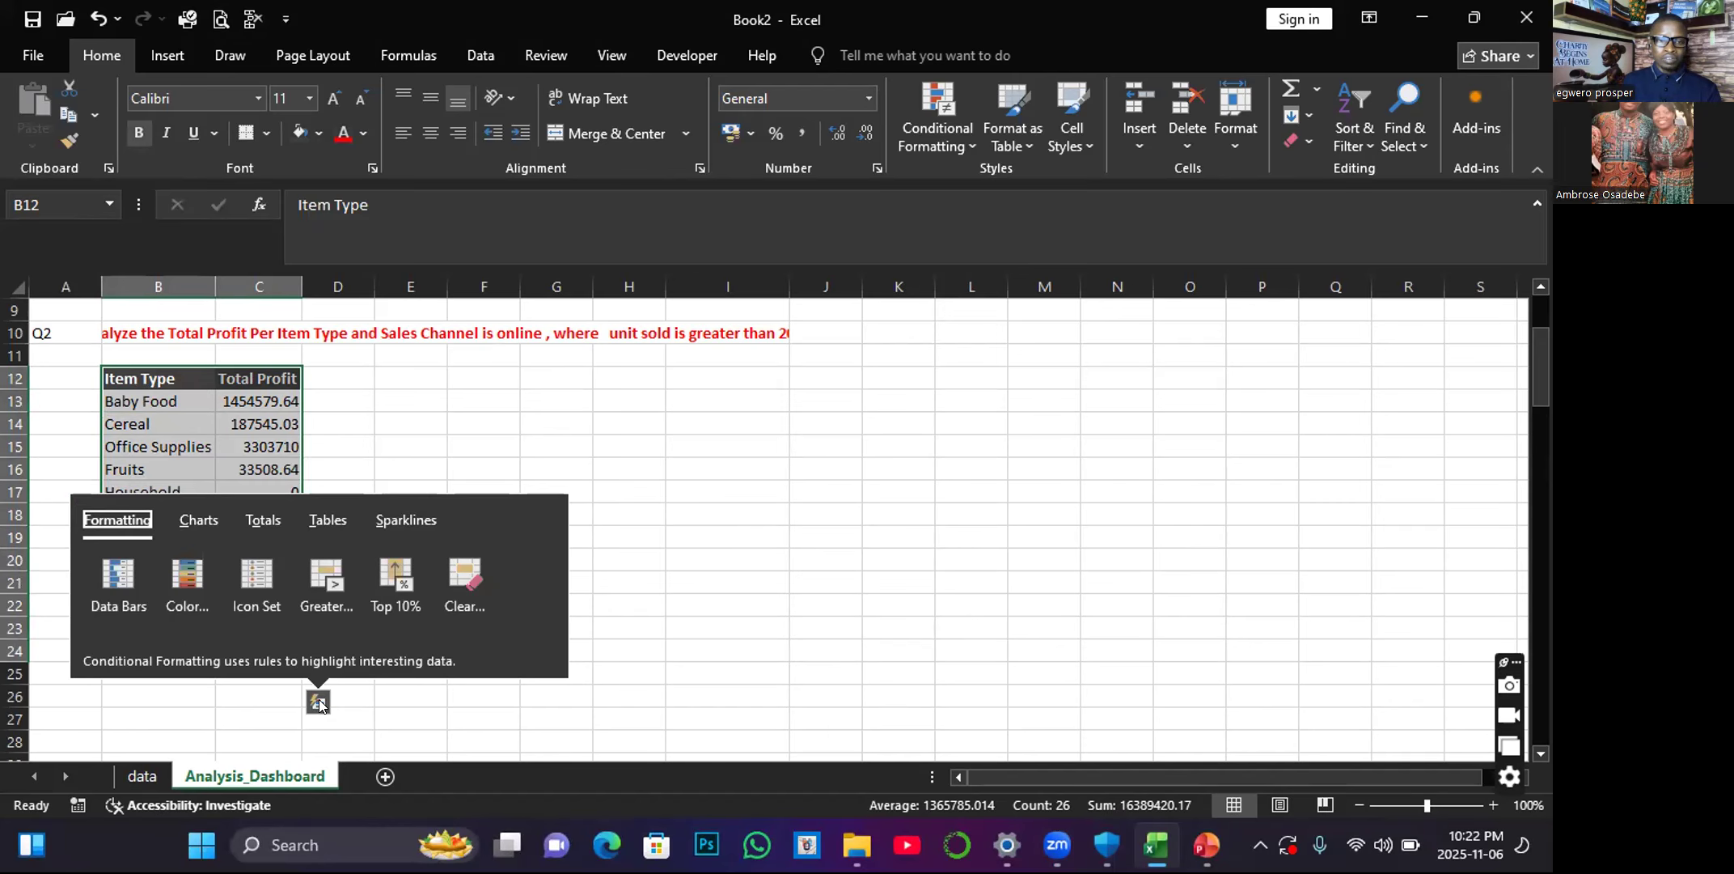
left_click(207, 520)
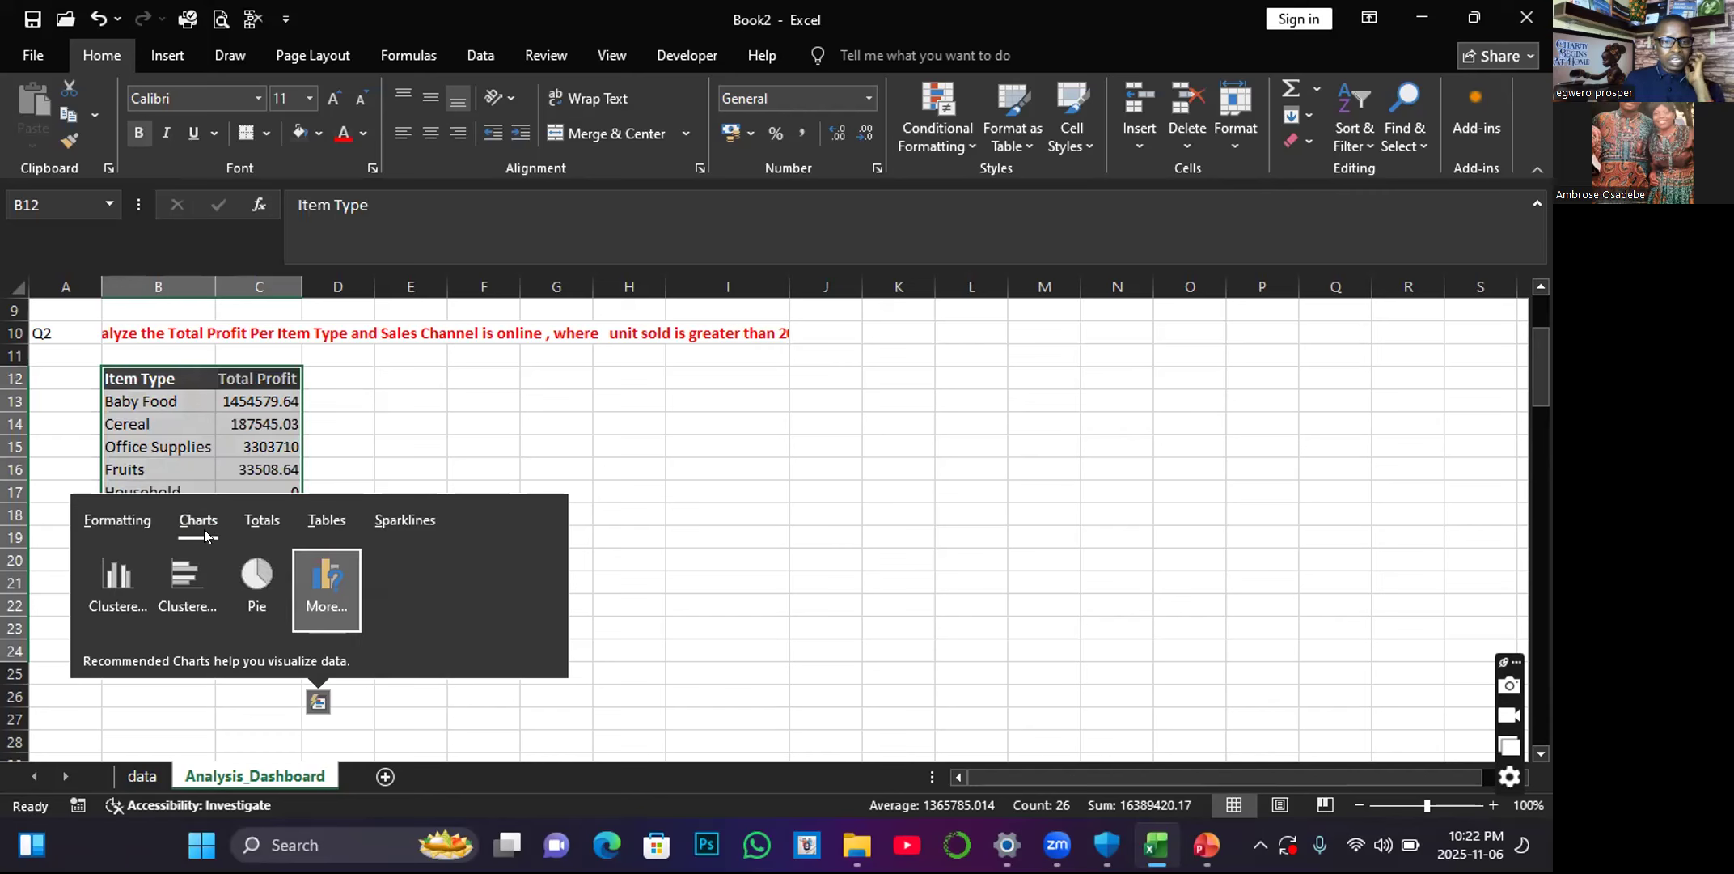
left_click(187, 580)
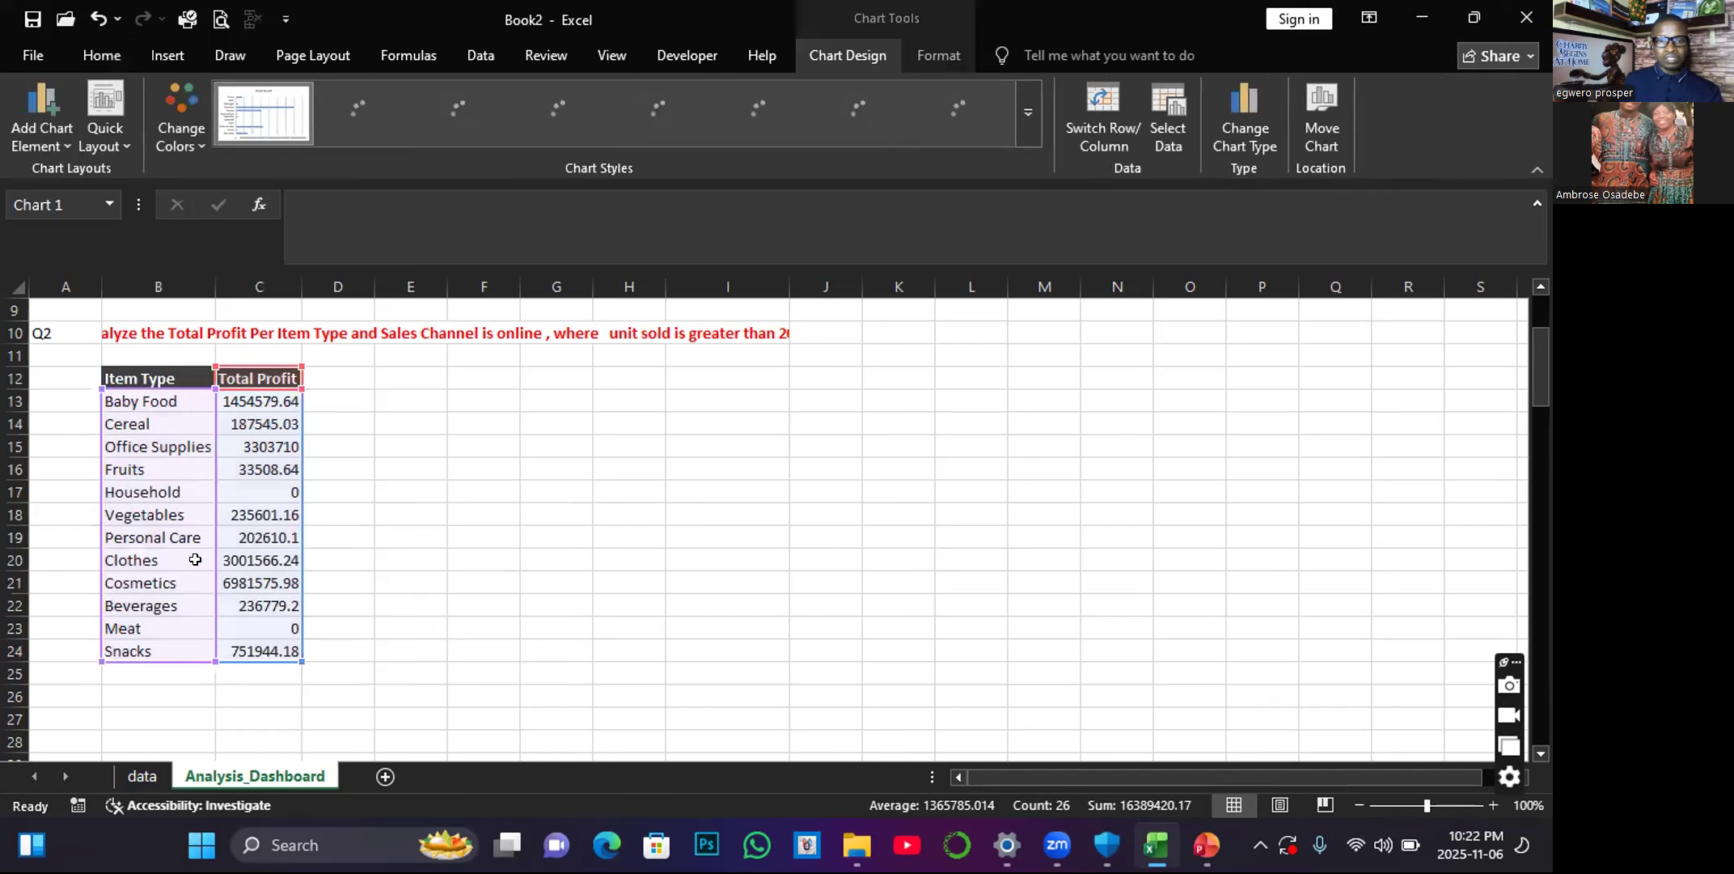
left_click_drag(580, 369, 415, 360)
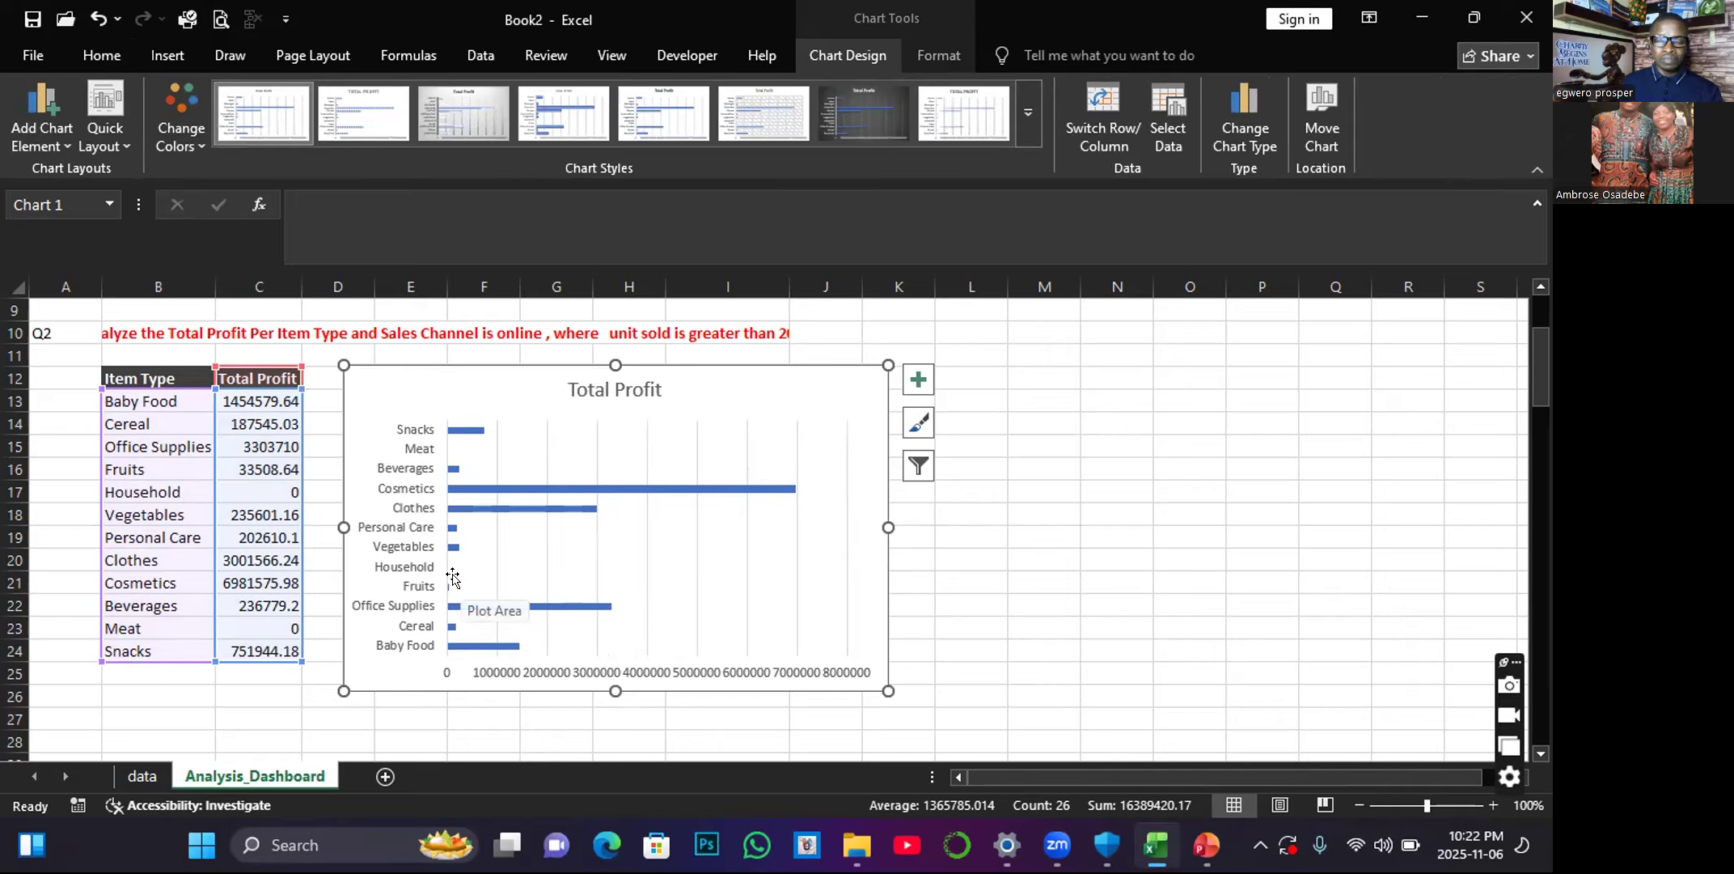
left_click(861, 104)
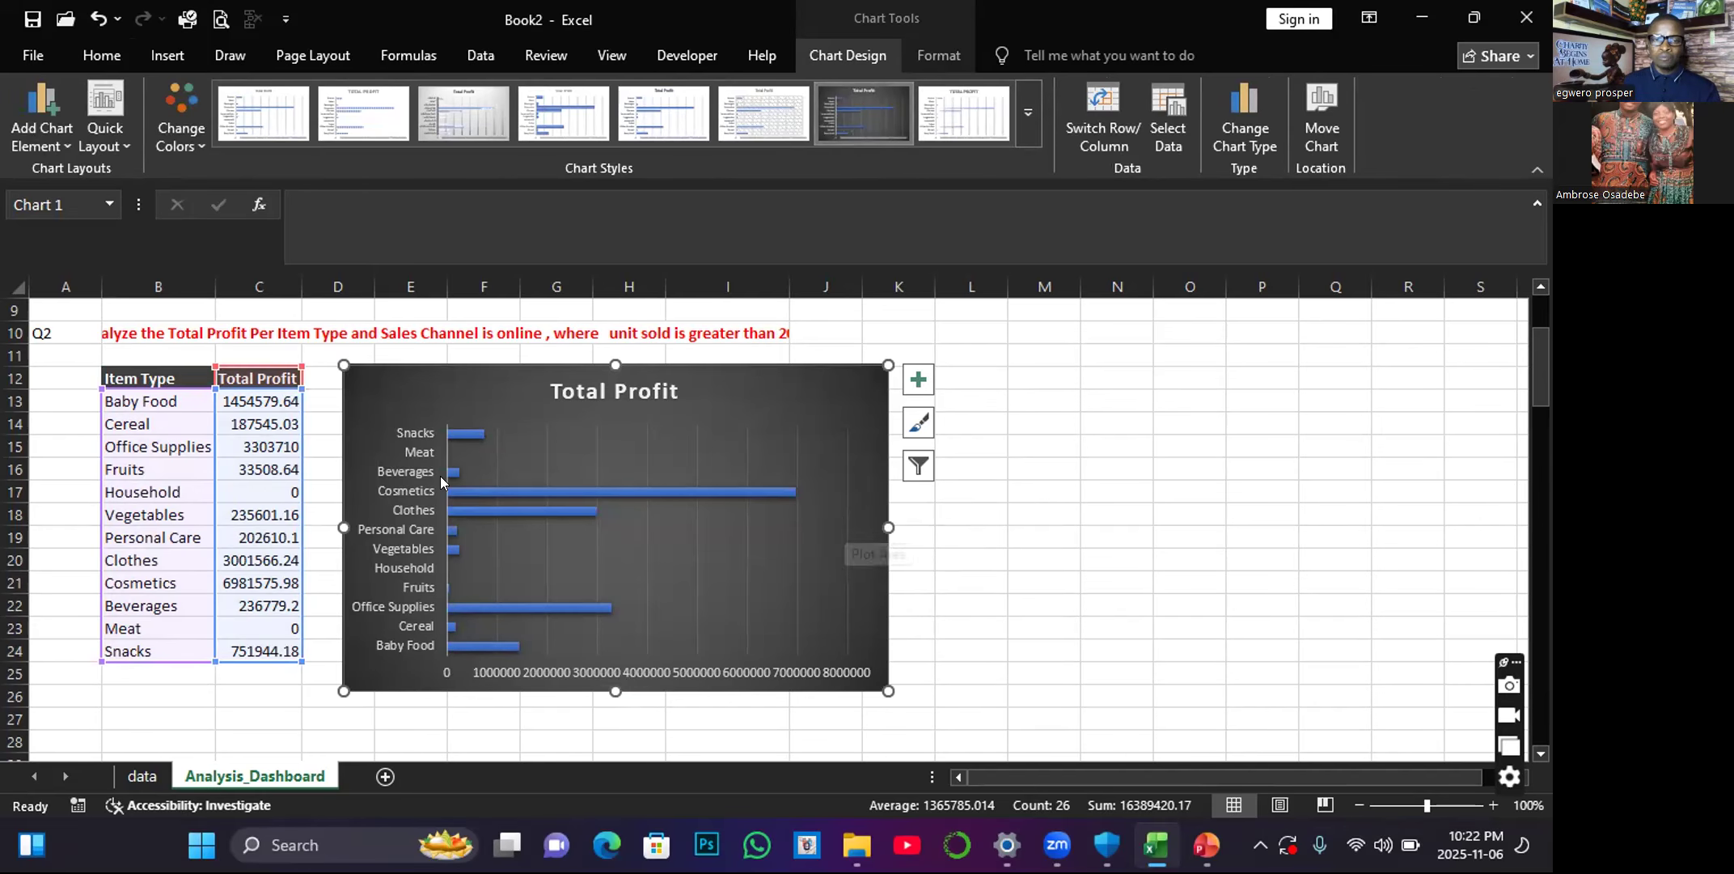
Merge and center cells B28:J28 below the chart on Analysis_Dashboard.
scroll(251, 467, "down", 3)
scroll(251, 468, "down", 1)
scroll(364, 521, "up", 5)
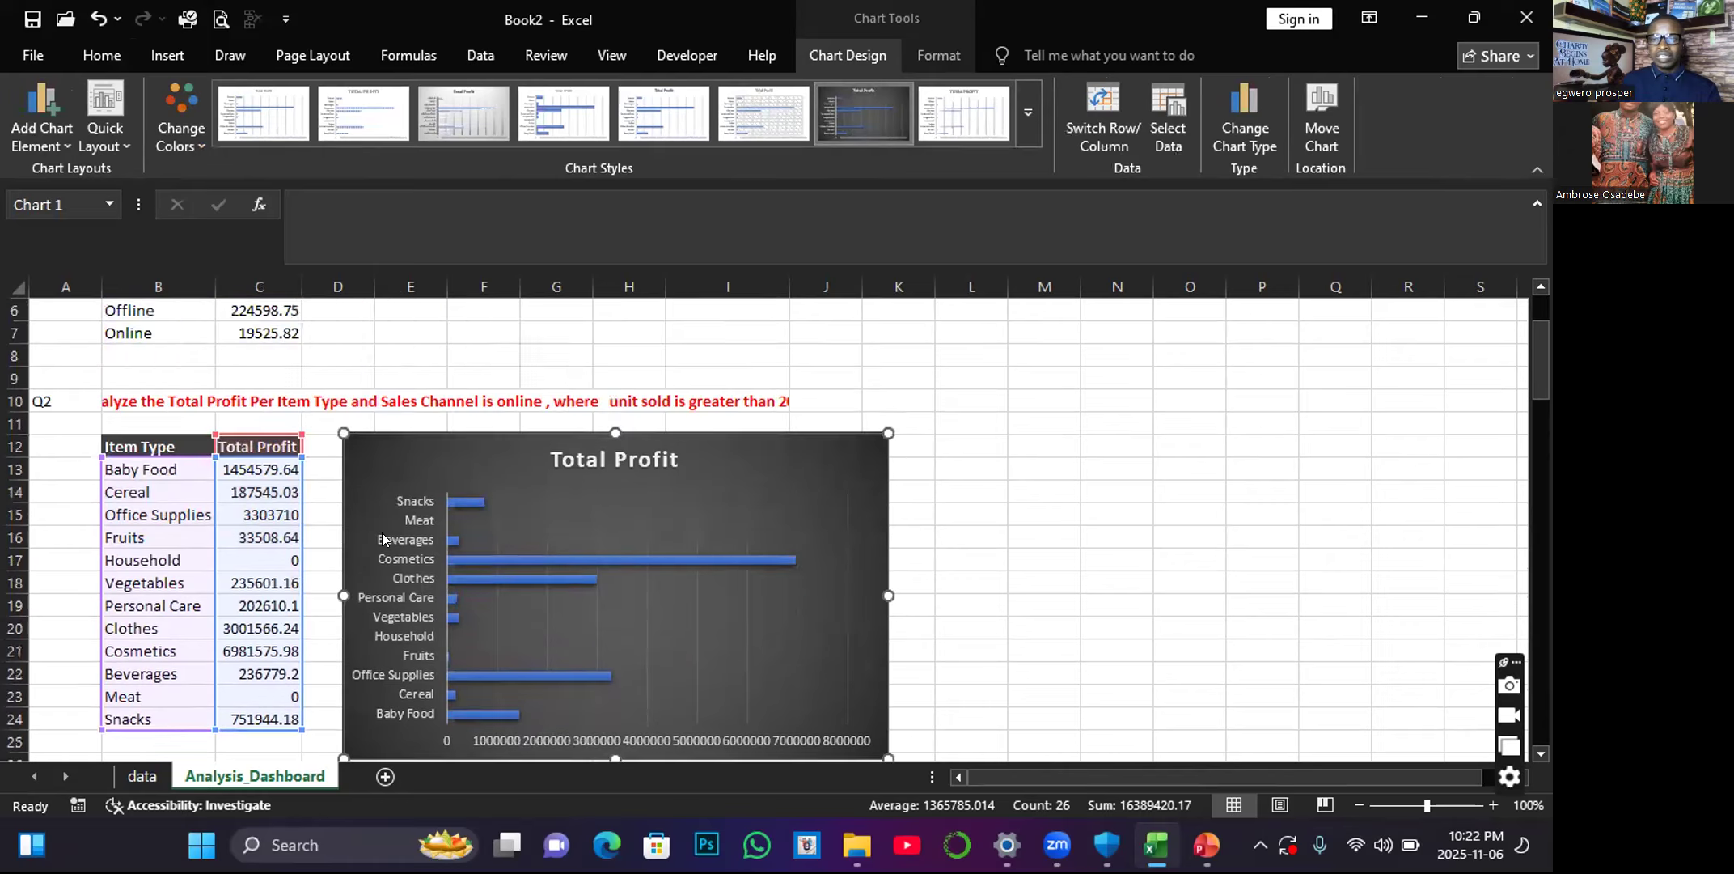
scroll(382, 532, "down", 1)
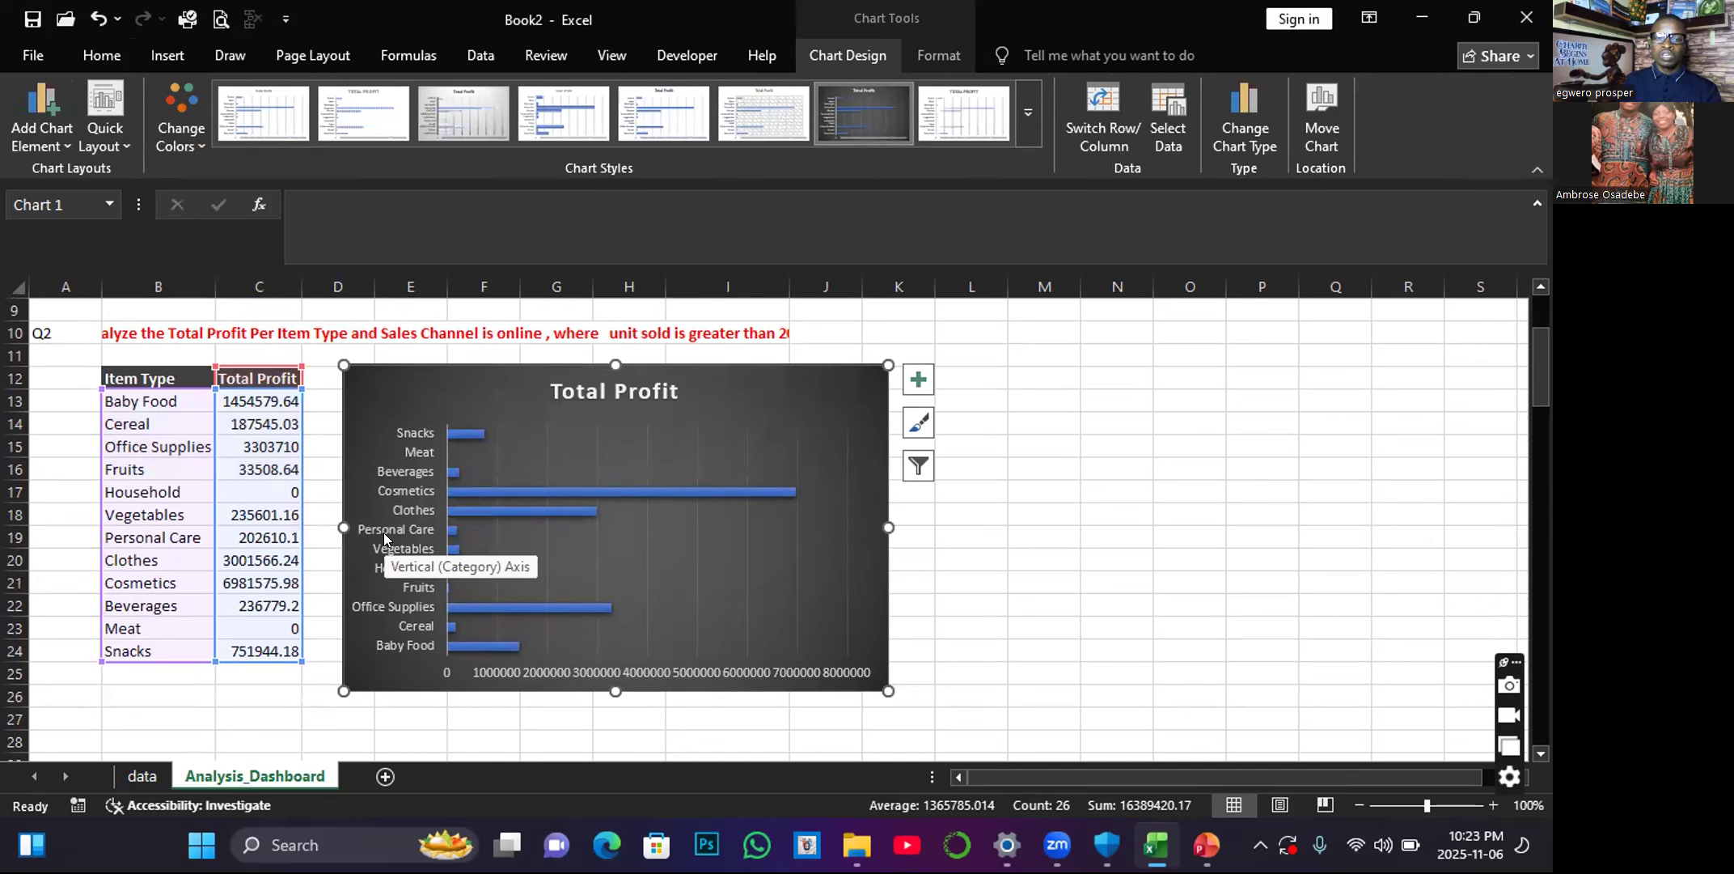
scroll(383, 532, "down", 2)
left_click(149, 606)
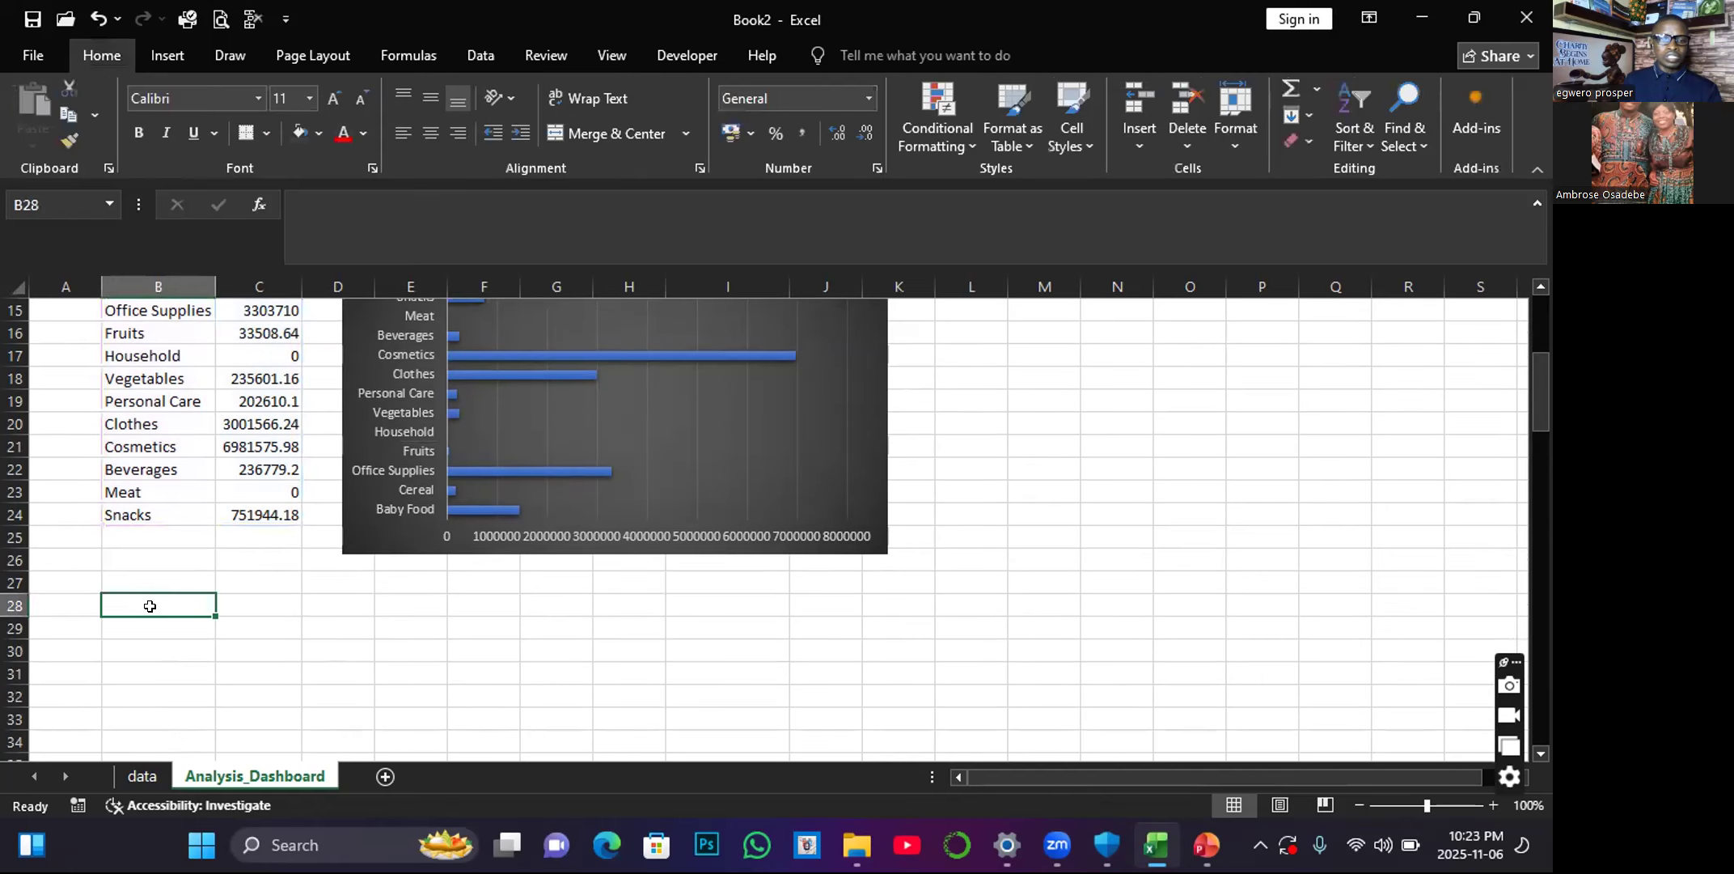
left_click_drag(144, 606, 806, 605)
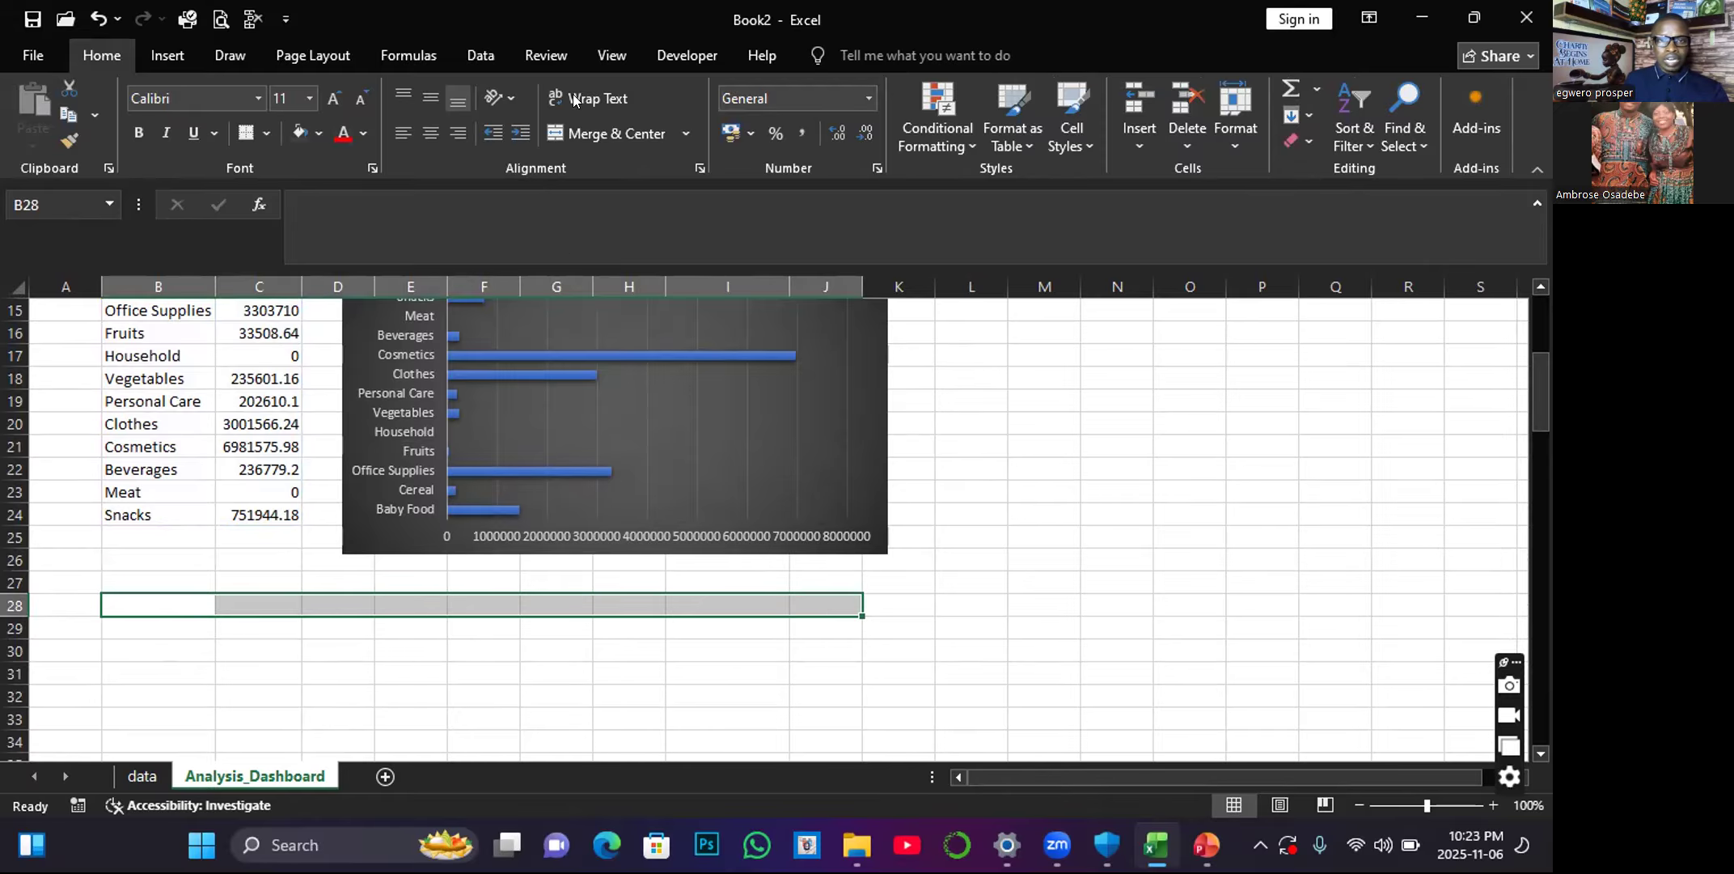
left_click(617, 121)
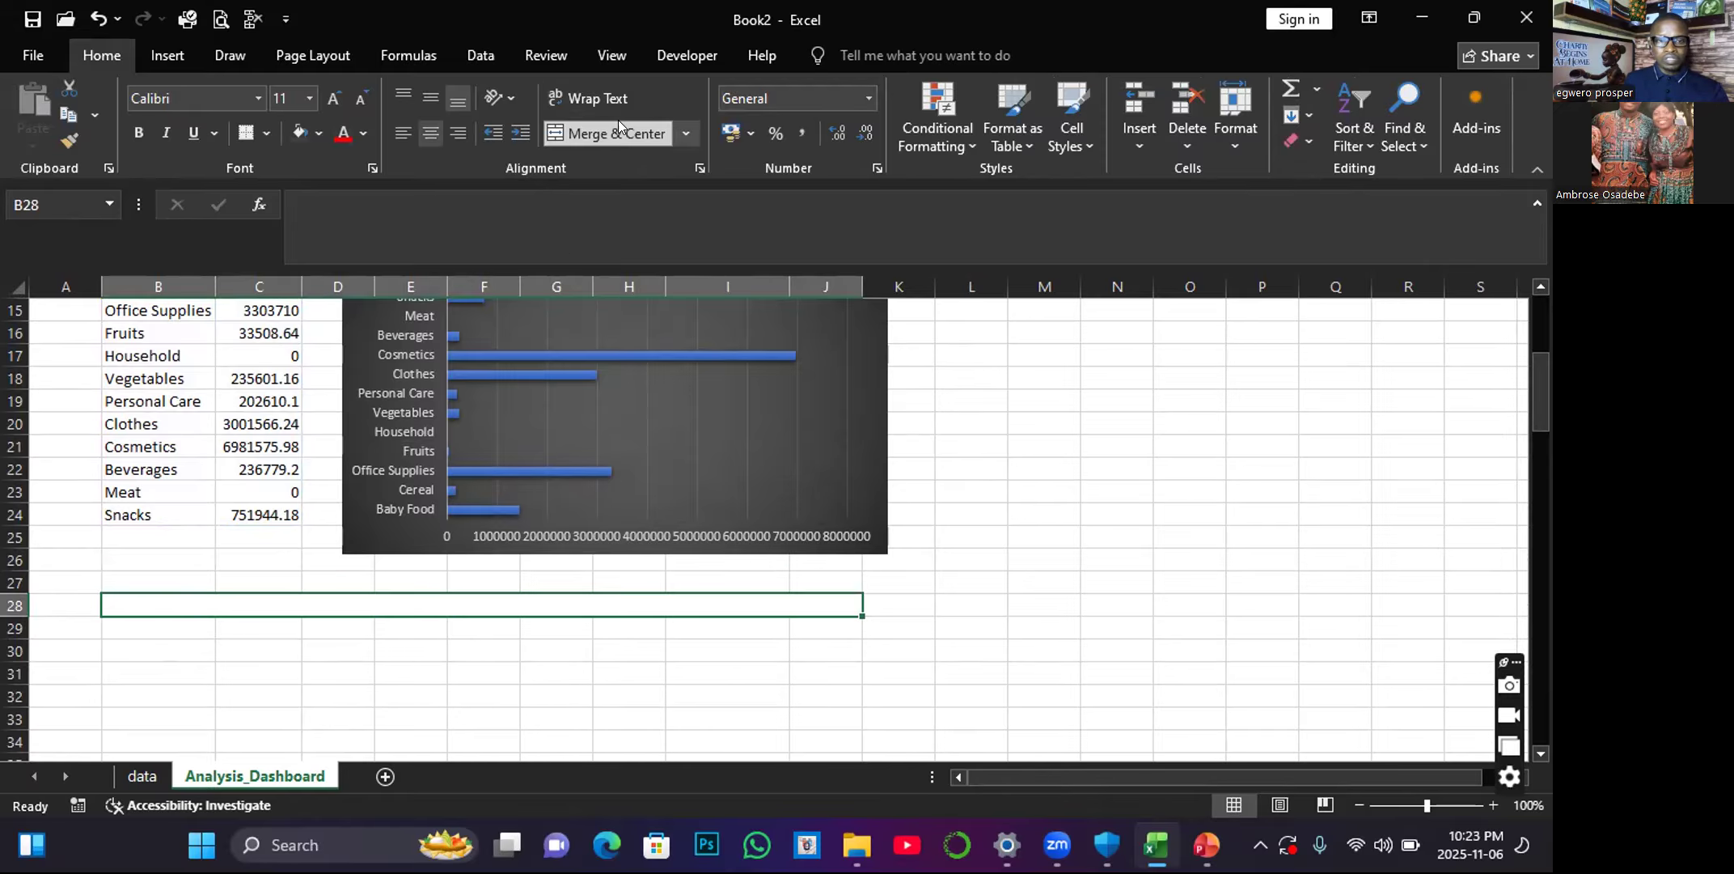
Enter the heading "Application of countifs() for data analysis" in merged cell B28.
left_click(64, 607)
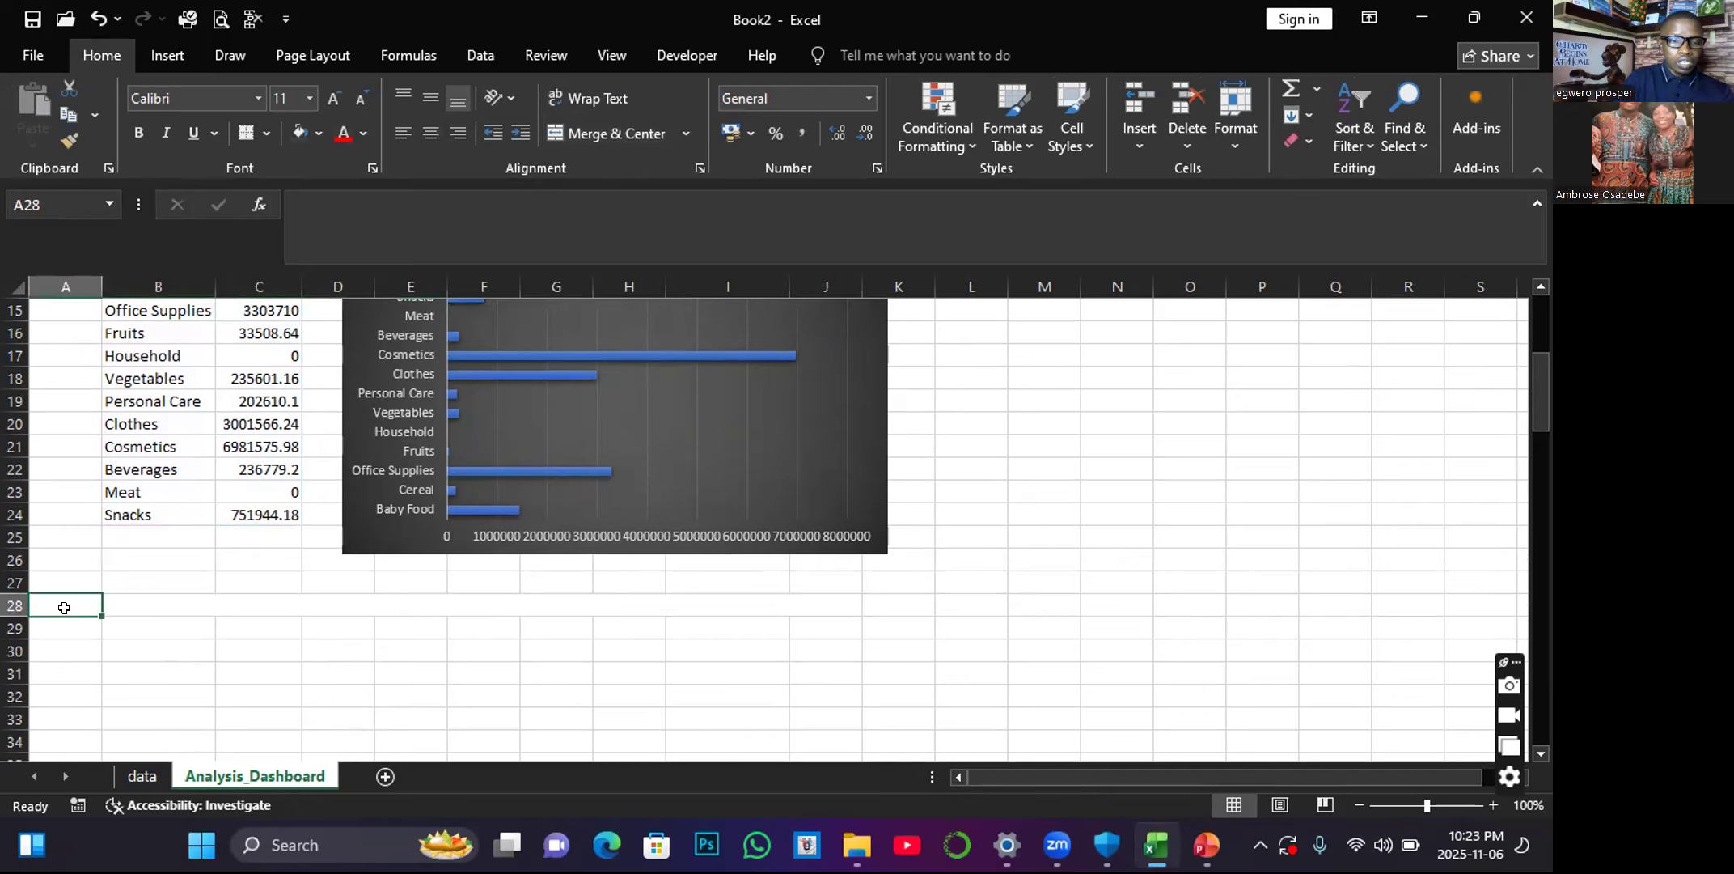
left_click(157, 600)
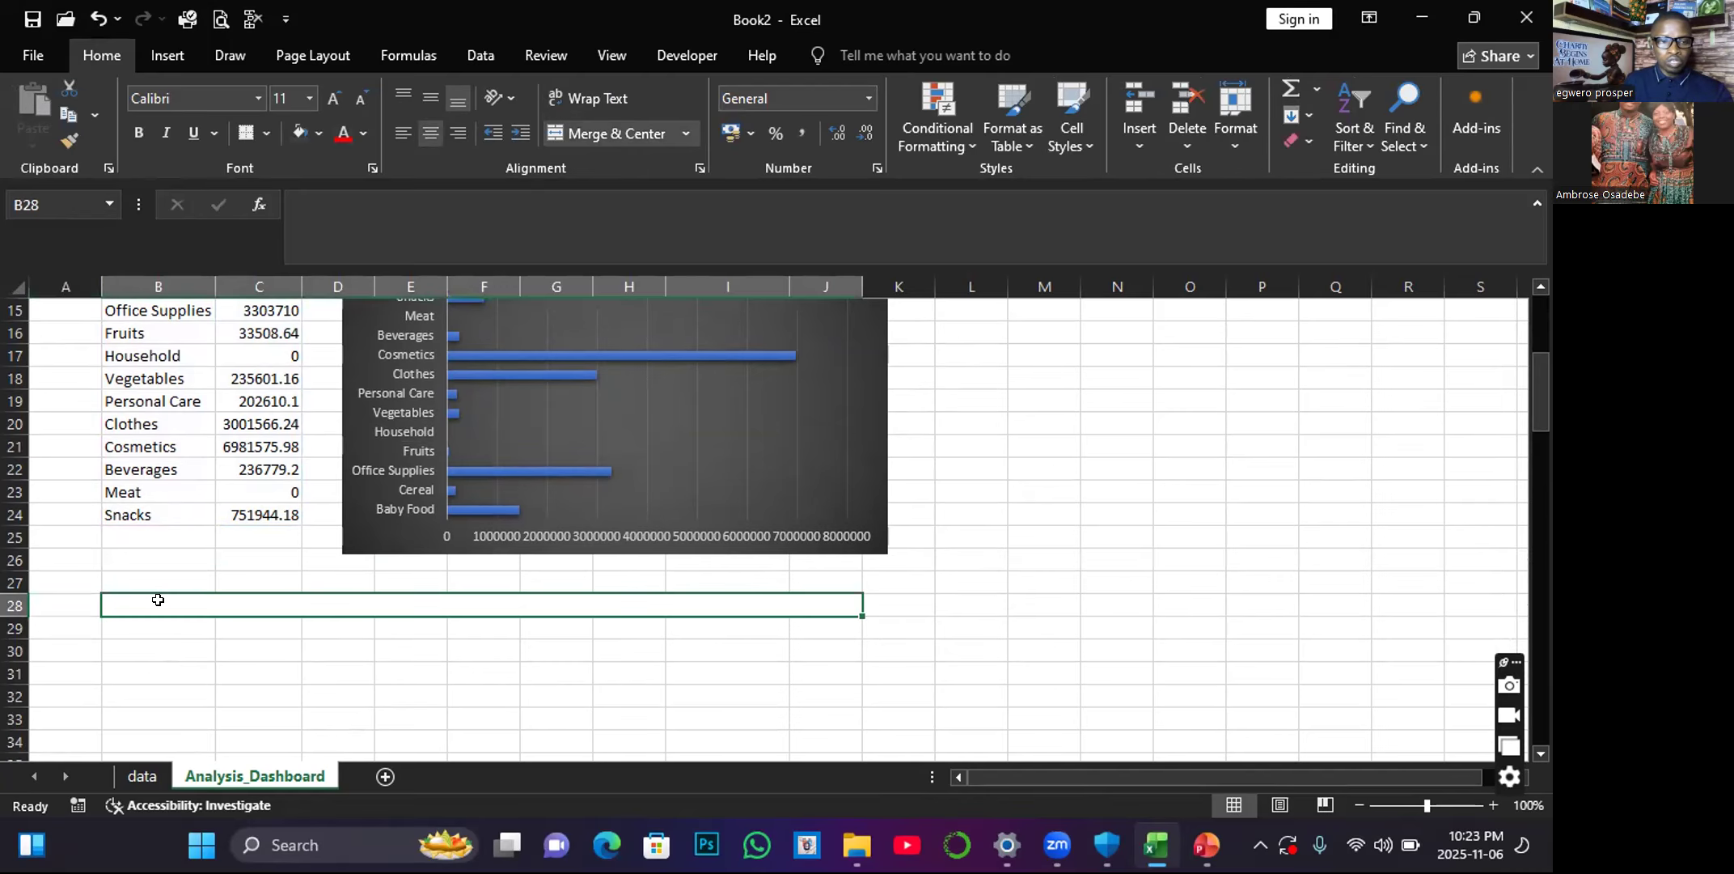
type("App")
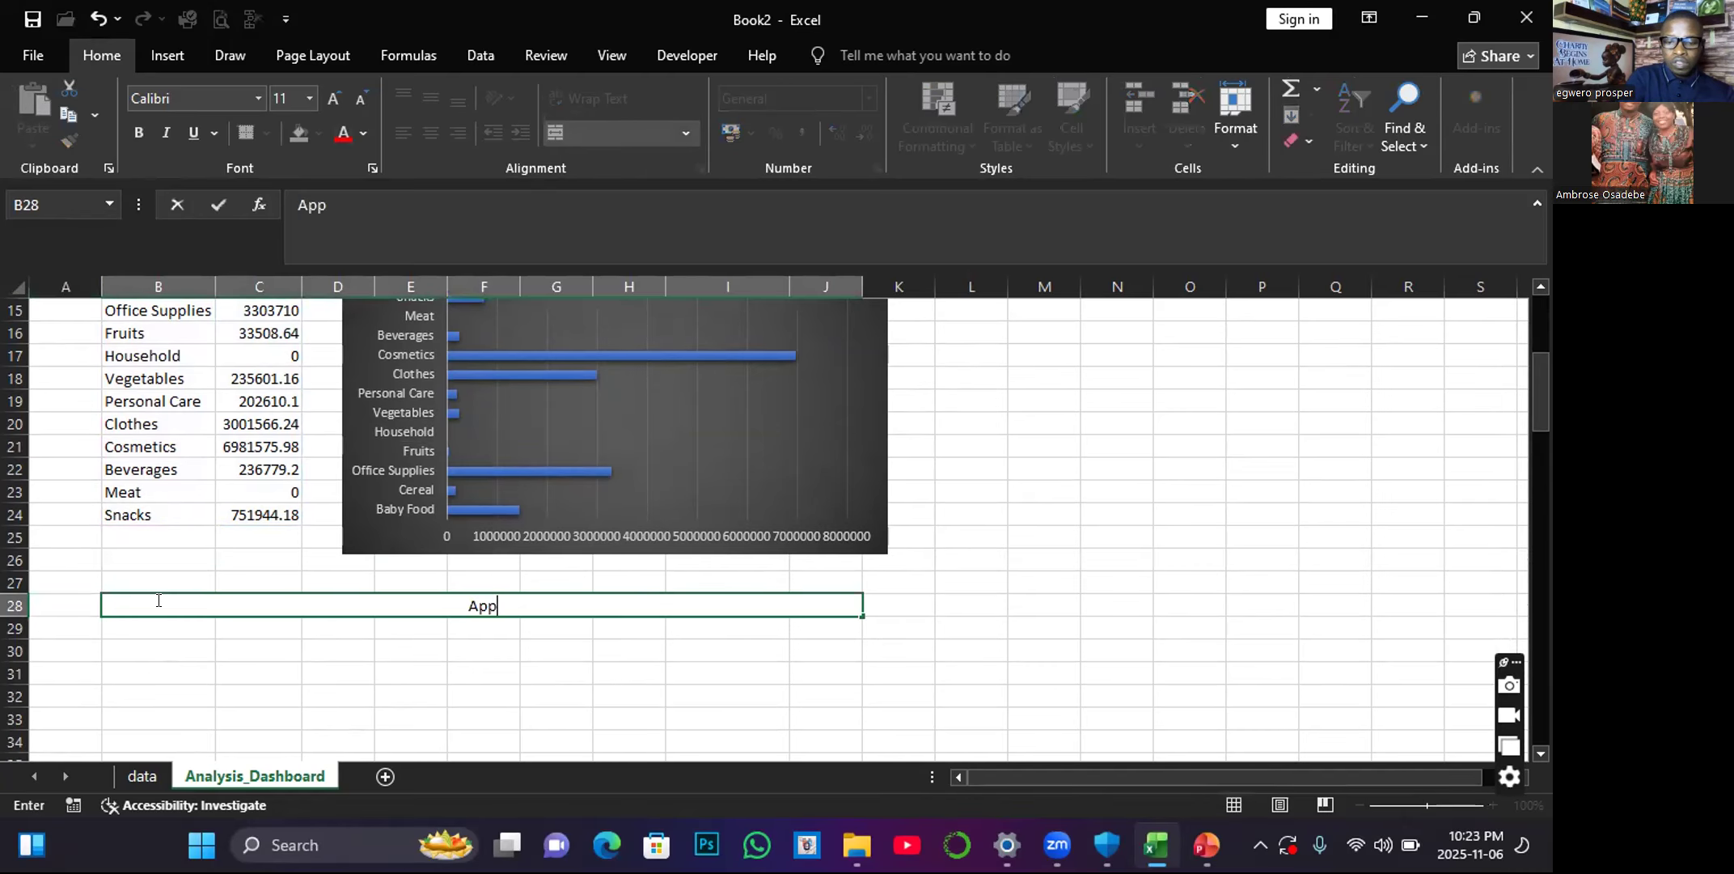
type("lication")
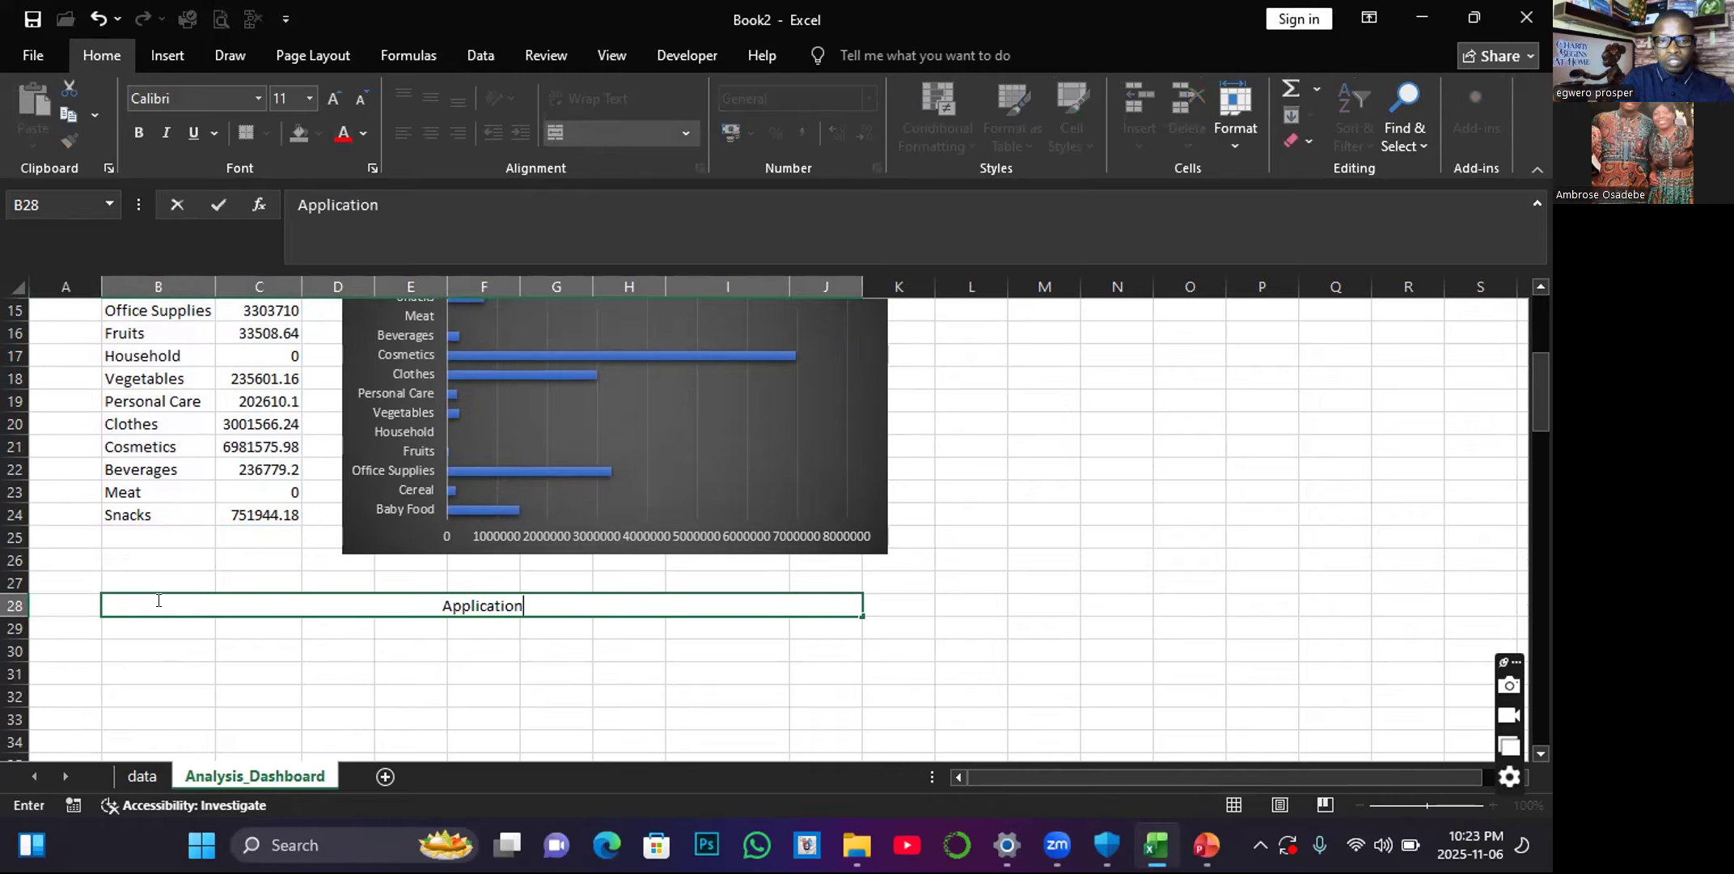
type(" of count")
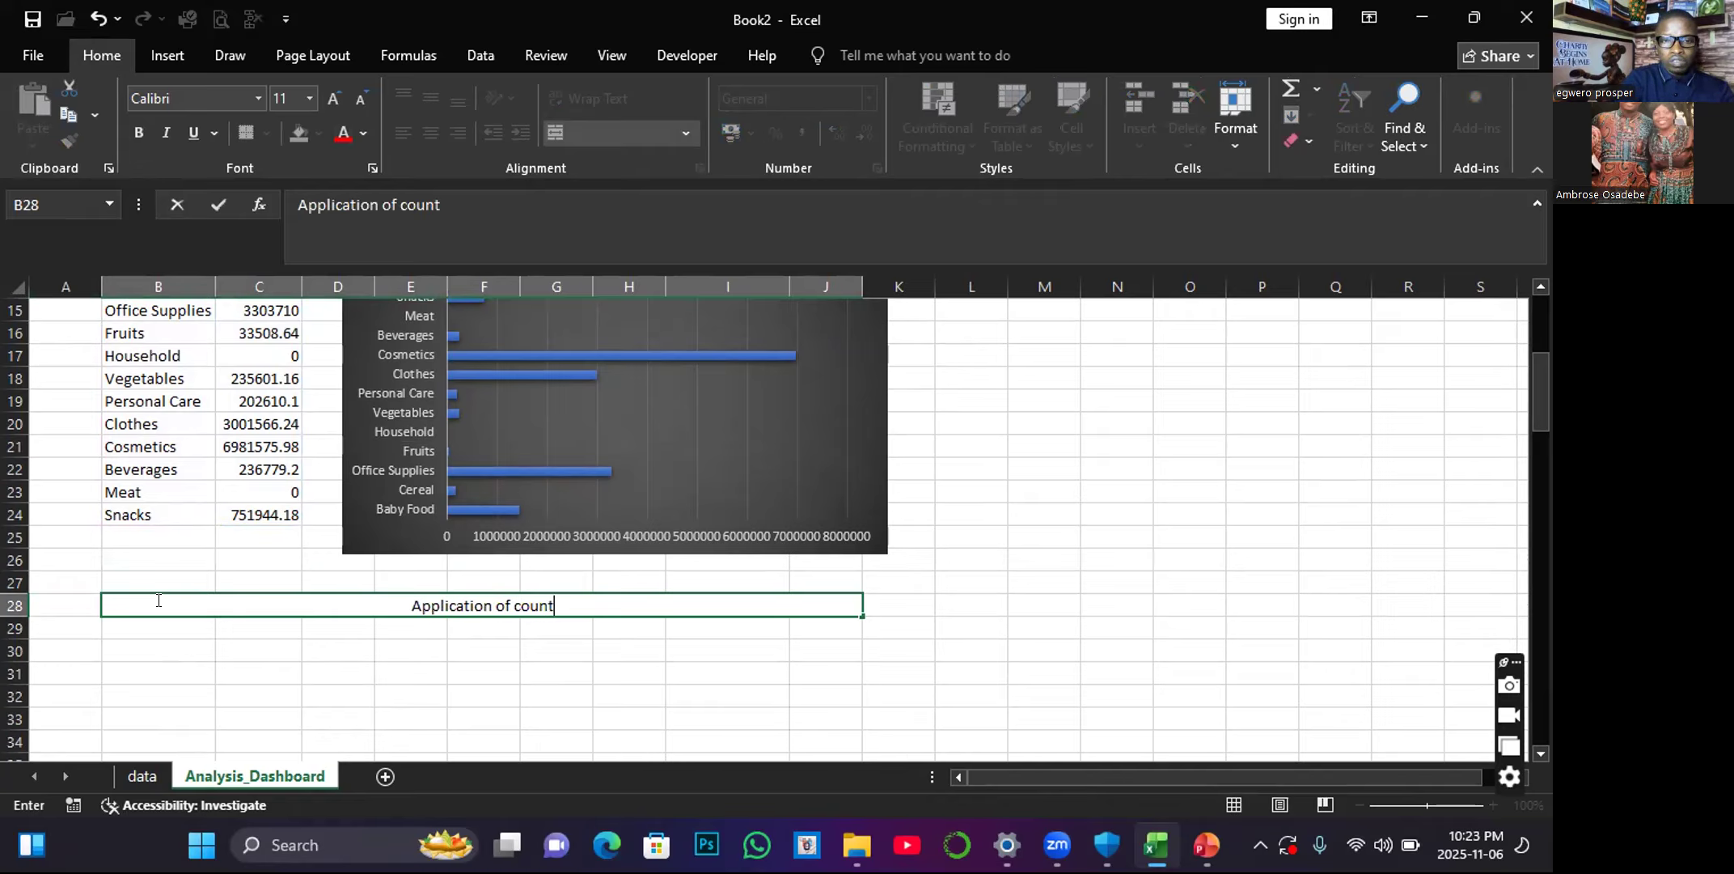
type("if")
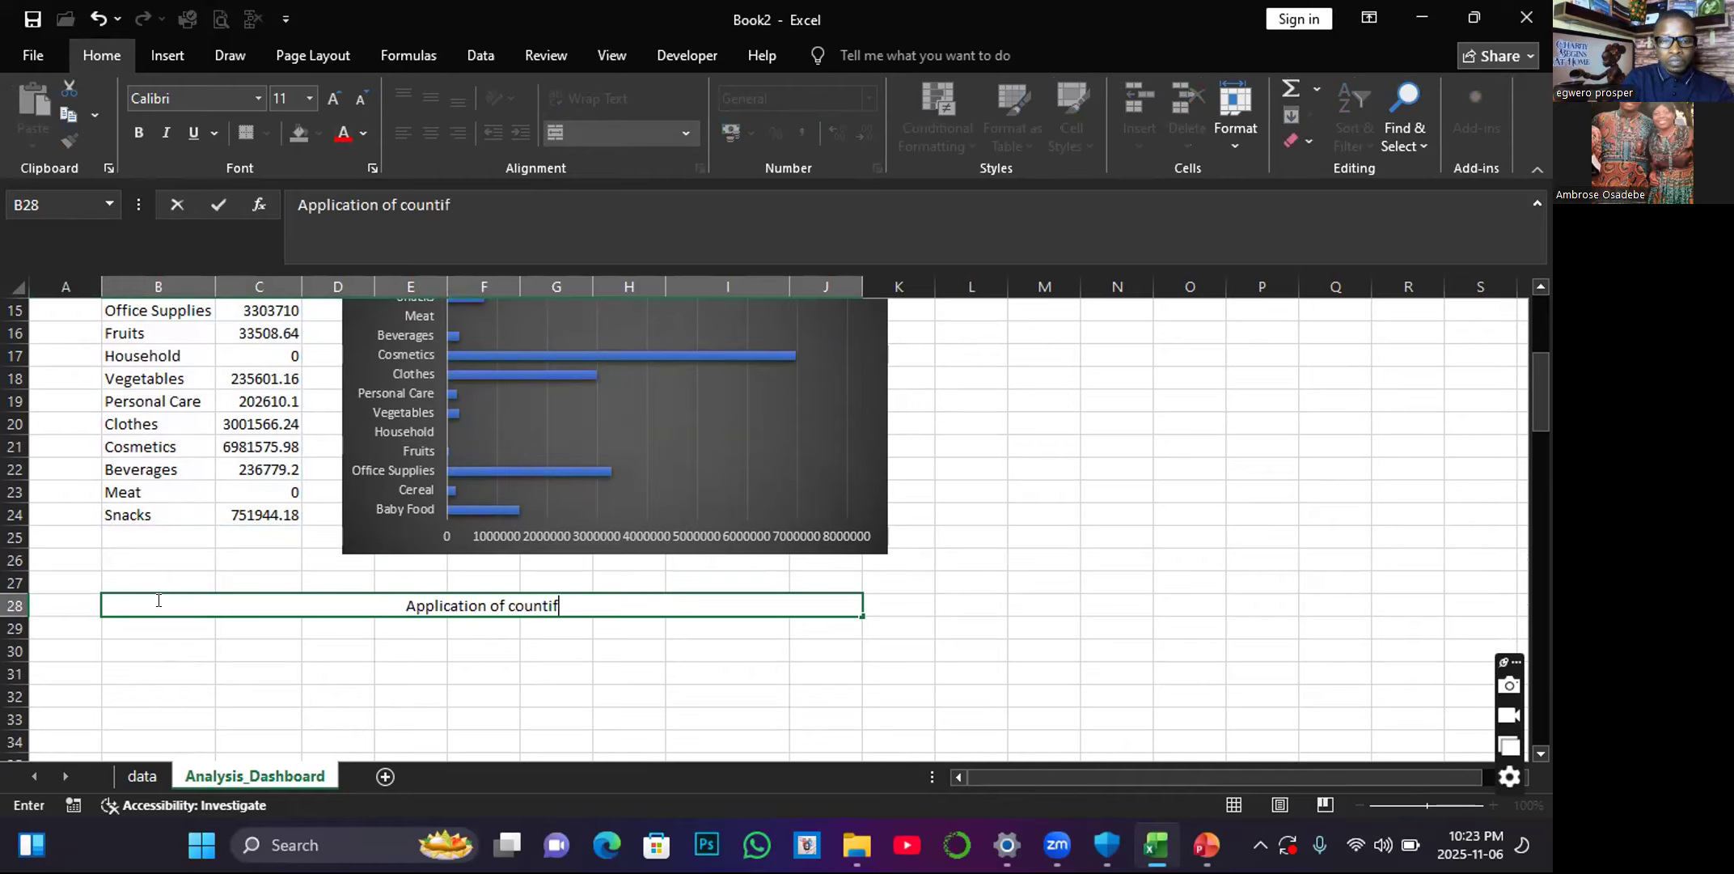
type("s()")
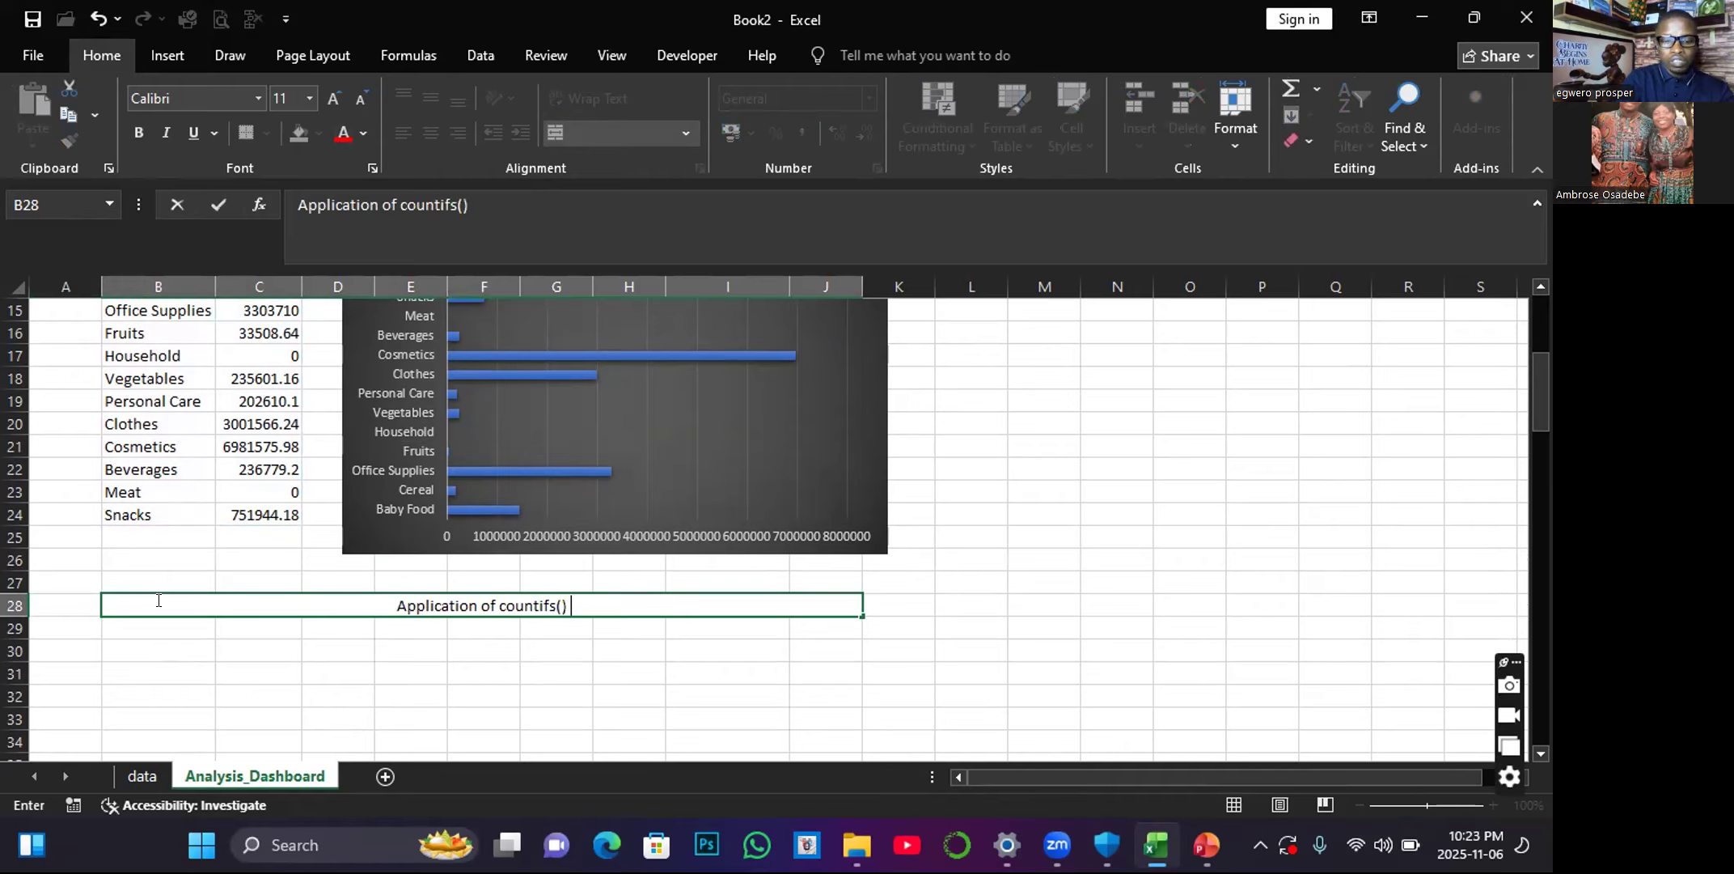
type(" for da")
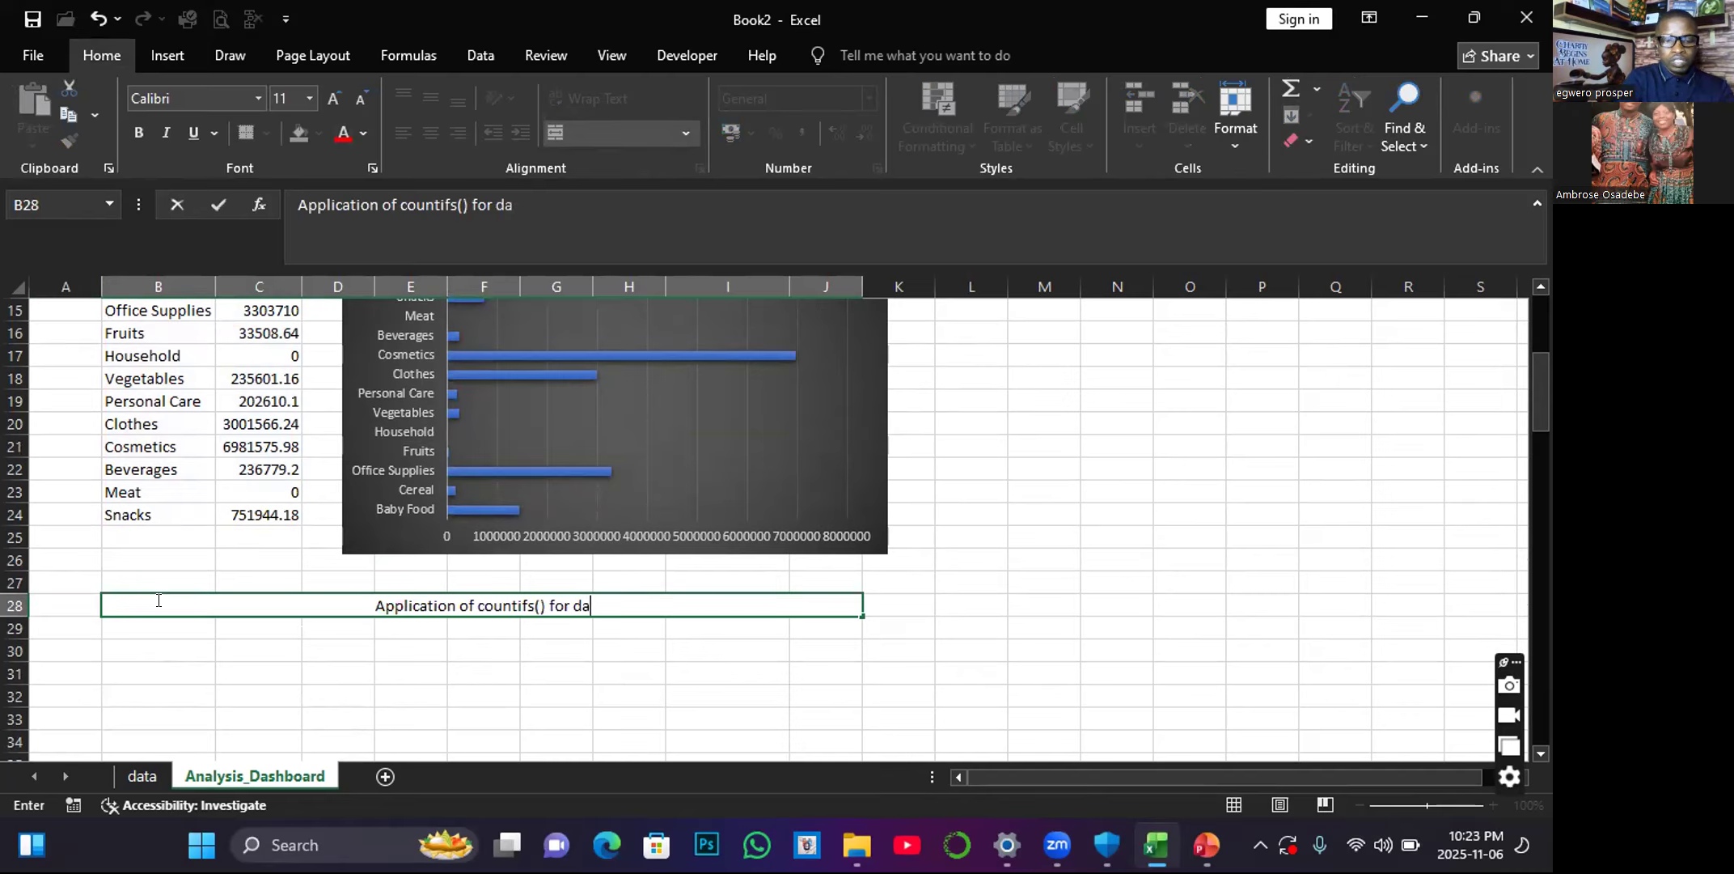
type("ta analysis")
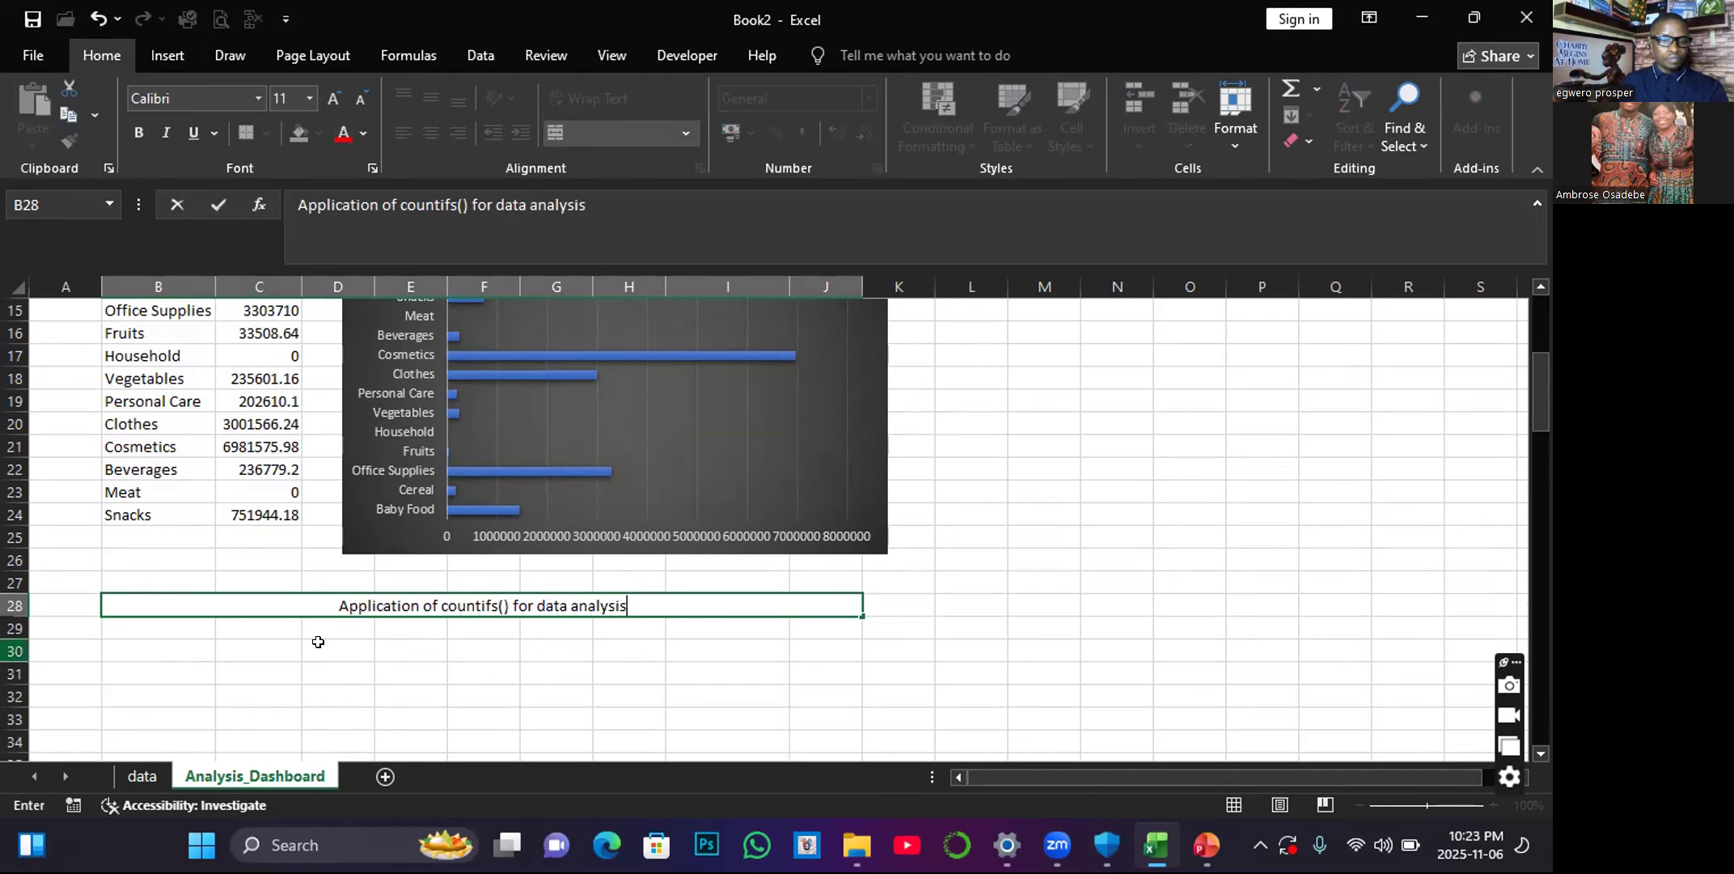
left_click(278, 621)
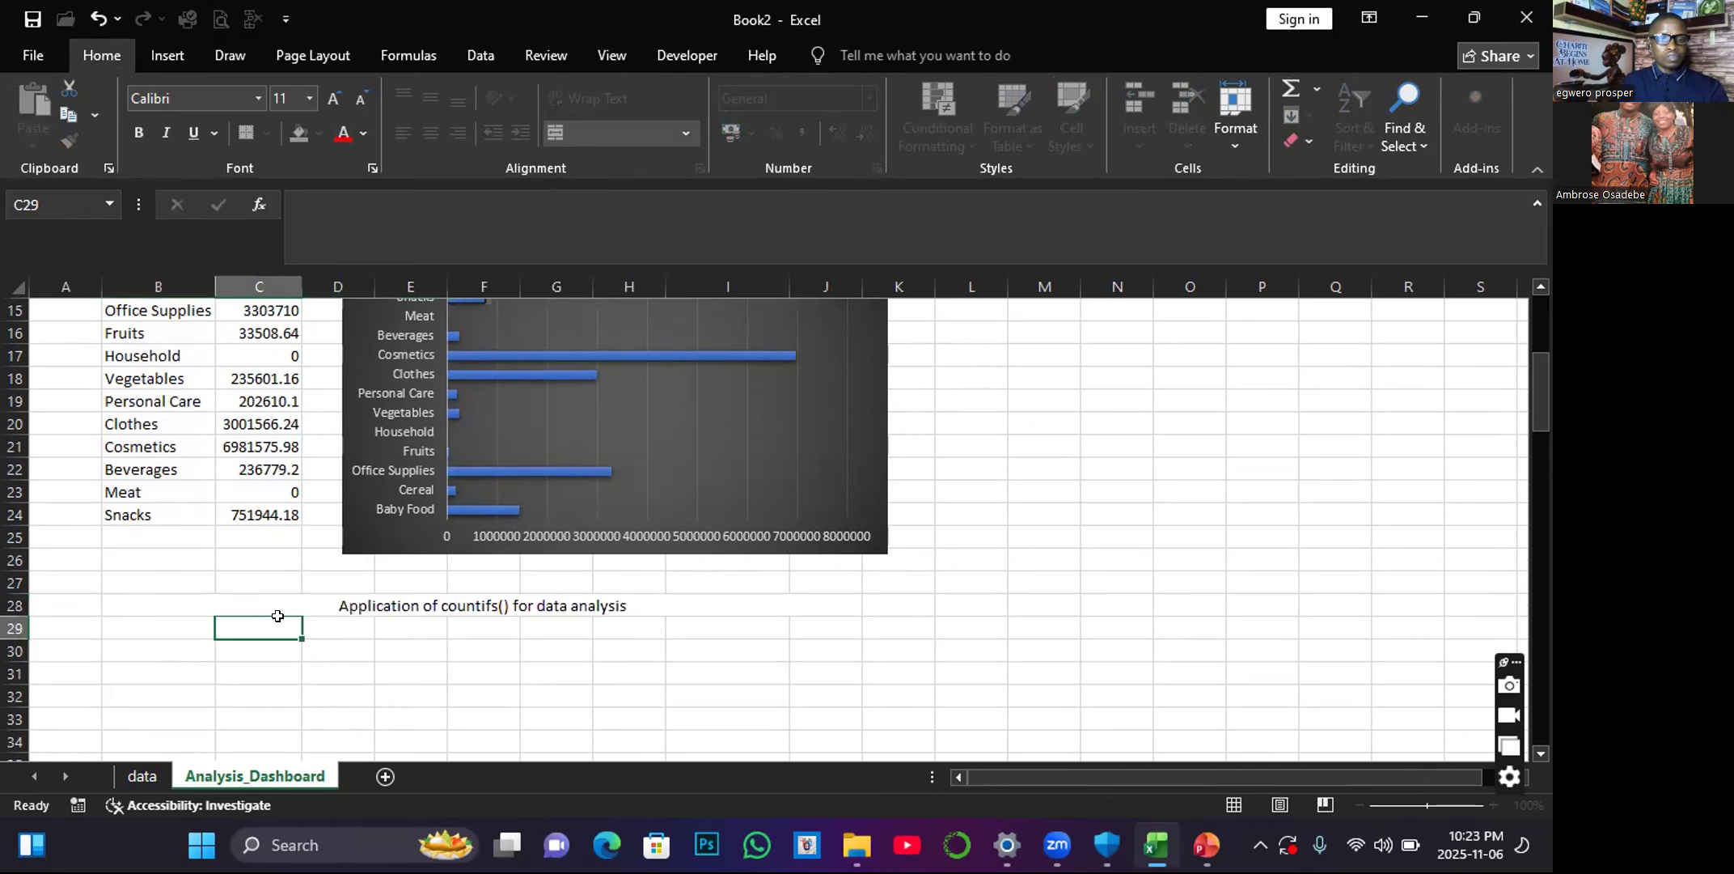
Format the B28 heading as bold red text at font size 18.
left_click(296, 598)
left_click(343, 132)
left_click(139, 133)
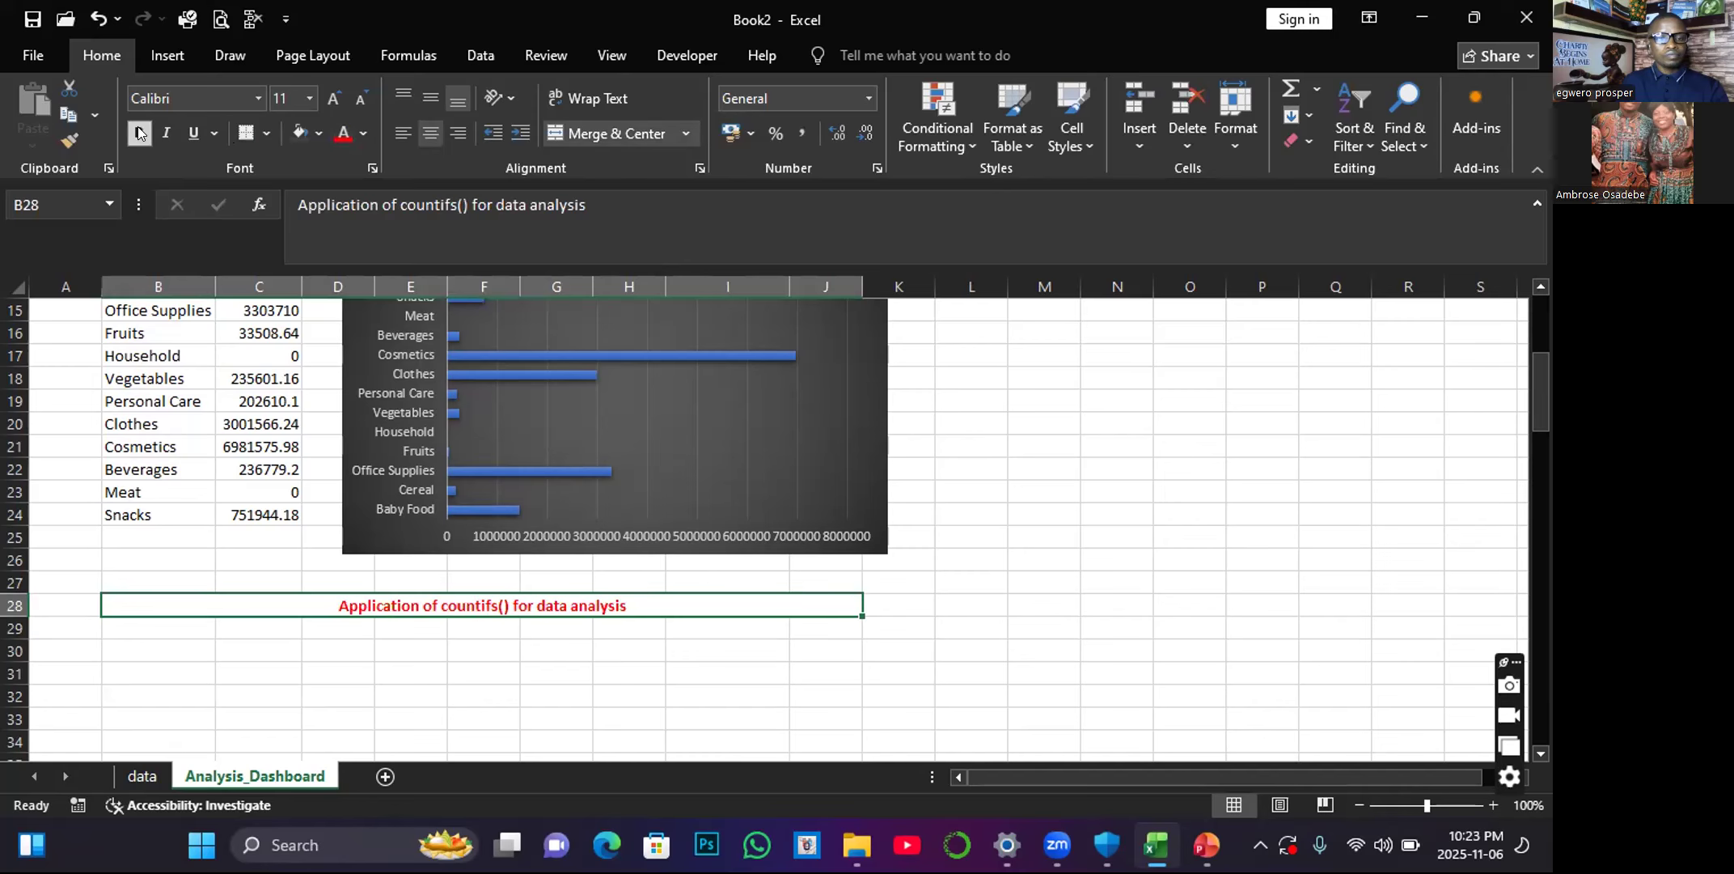
left_click(333, 98)
left_click(332, 98)
left_click(333, 98)
left_click(333, 99)
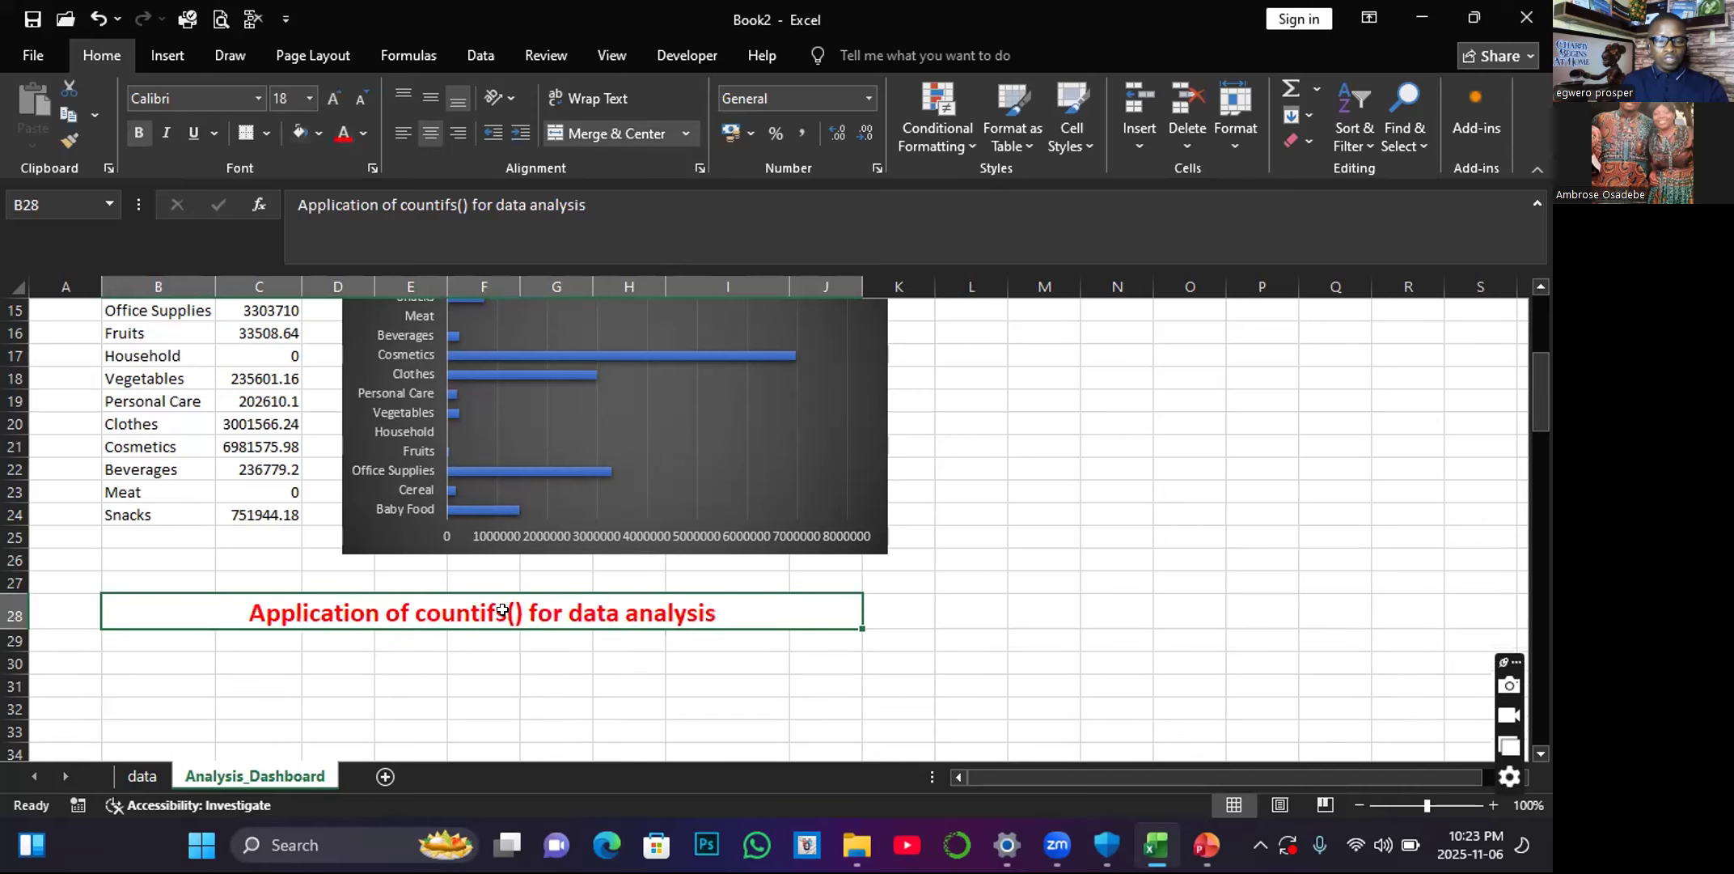
Review the source records on the data sheet, the Q2 question in B10 and the Total Profit chart's Cosmetics bar.
scroll(461, 665, "down", 2)
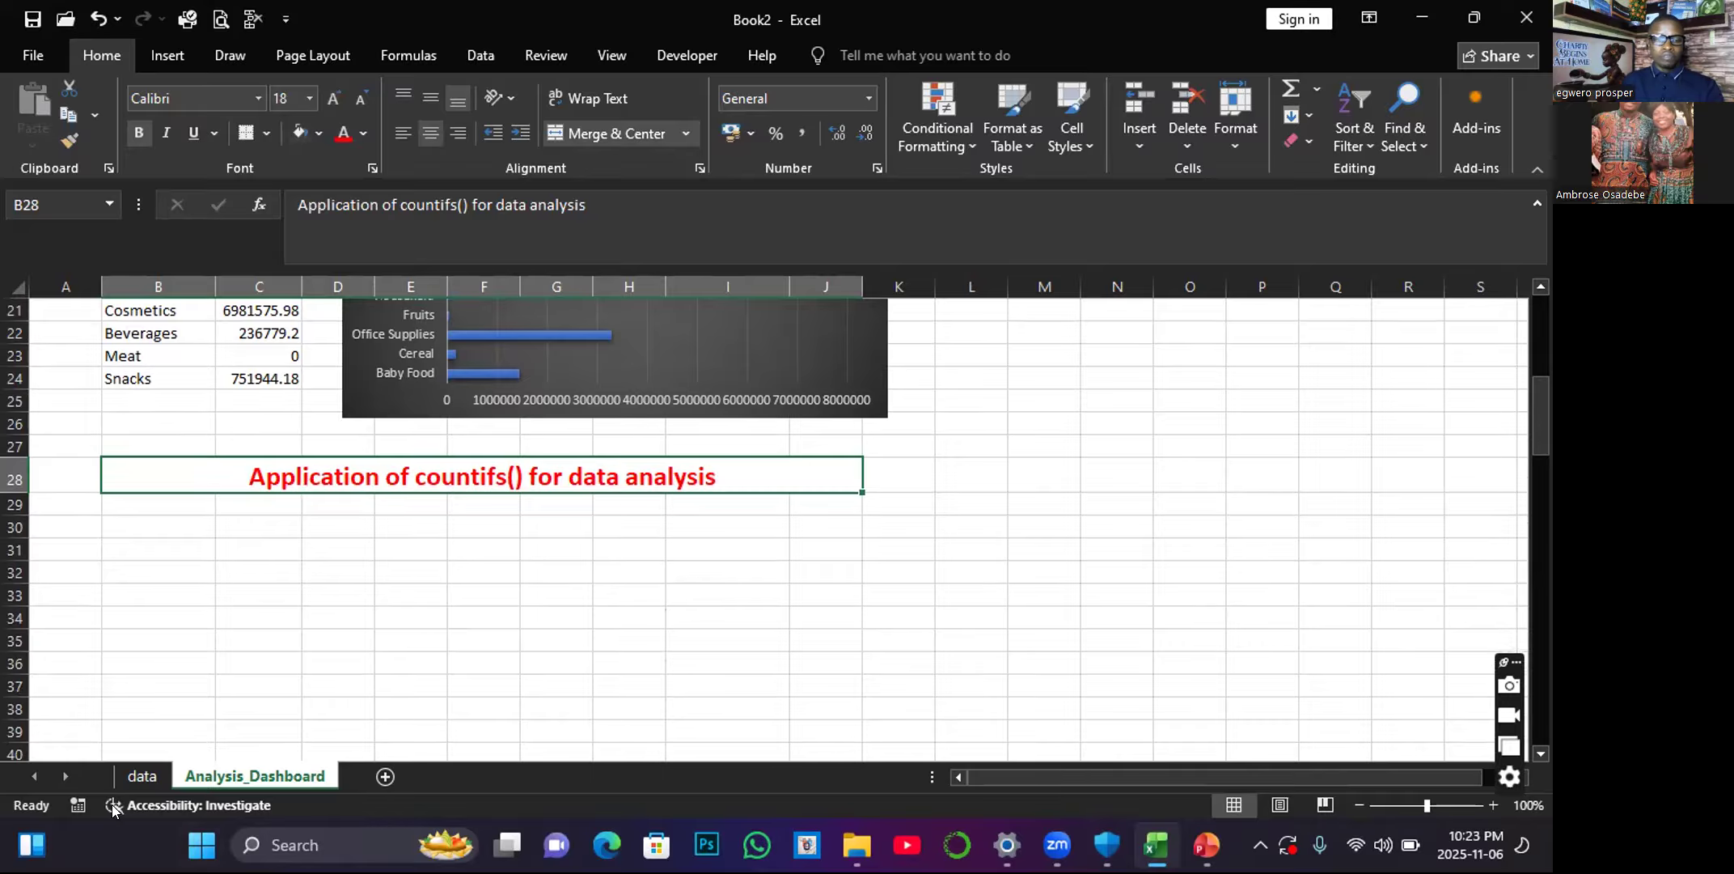
left_click(139, 776)
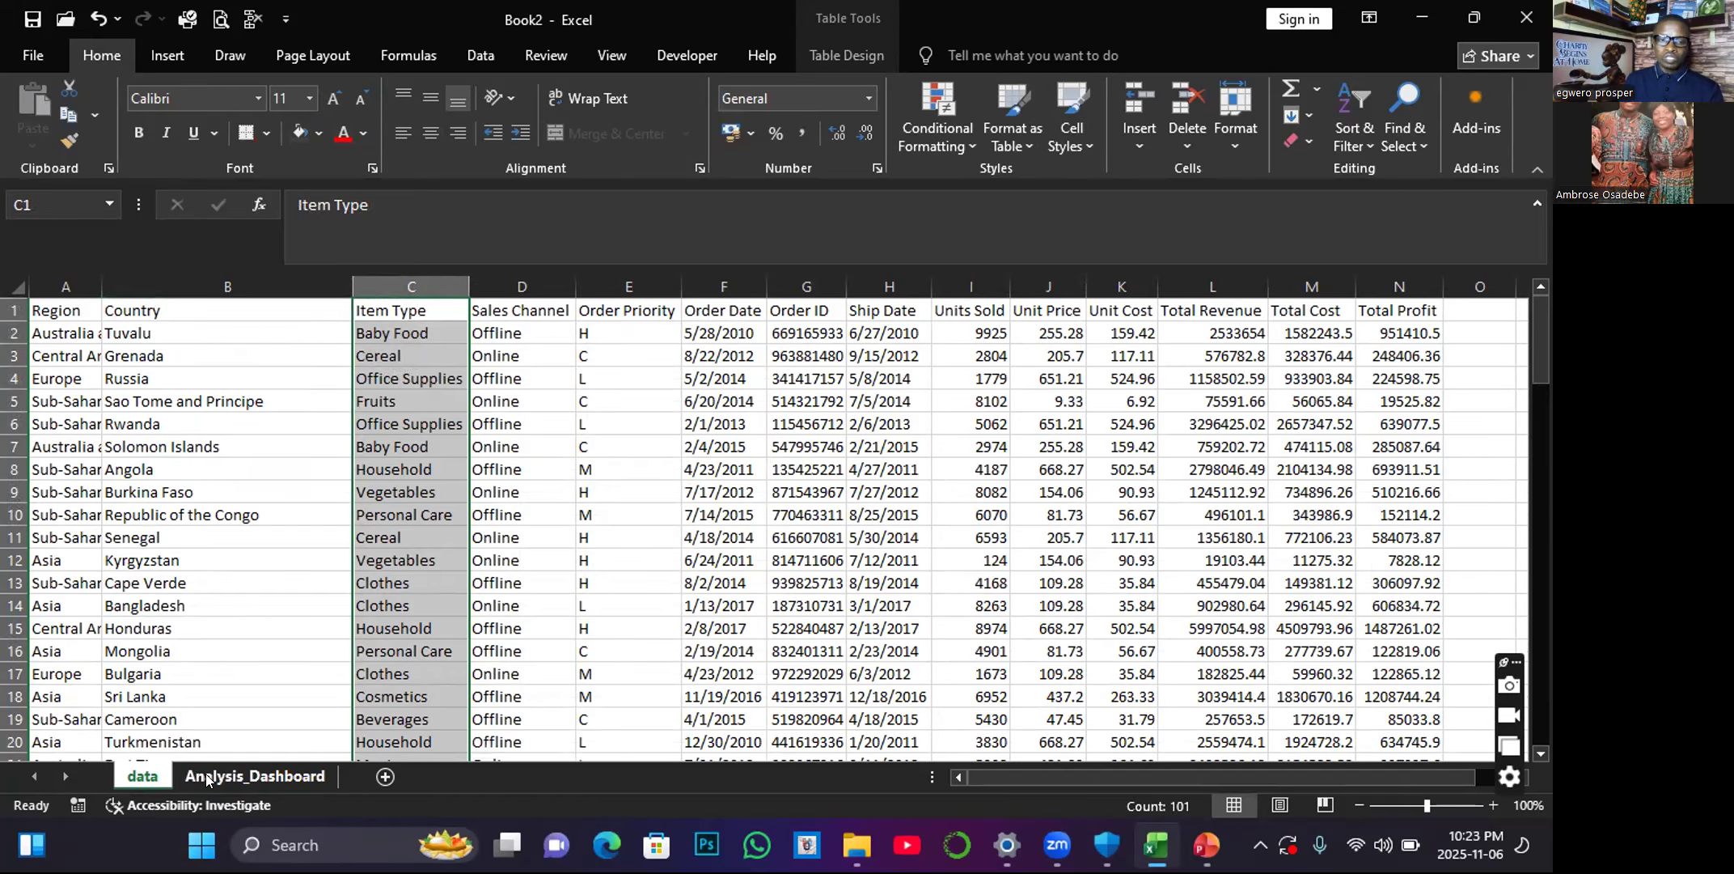
left_click(250, 776)
scroll(334, 550, "up", 5)
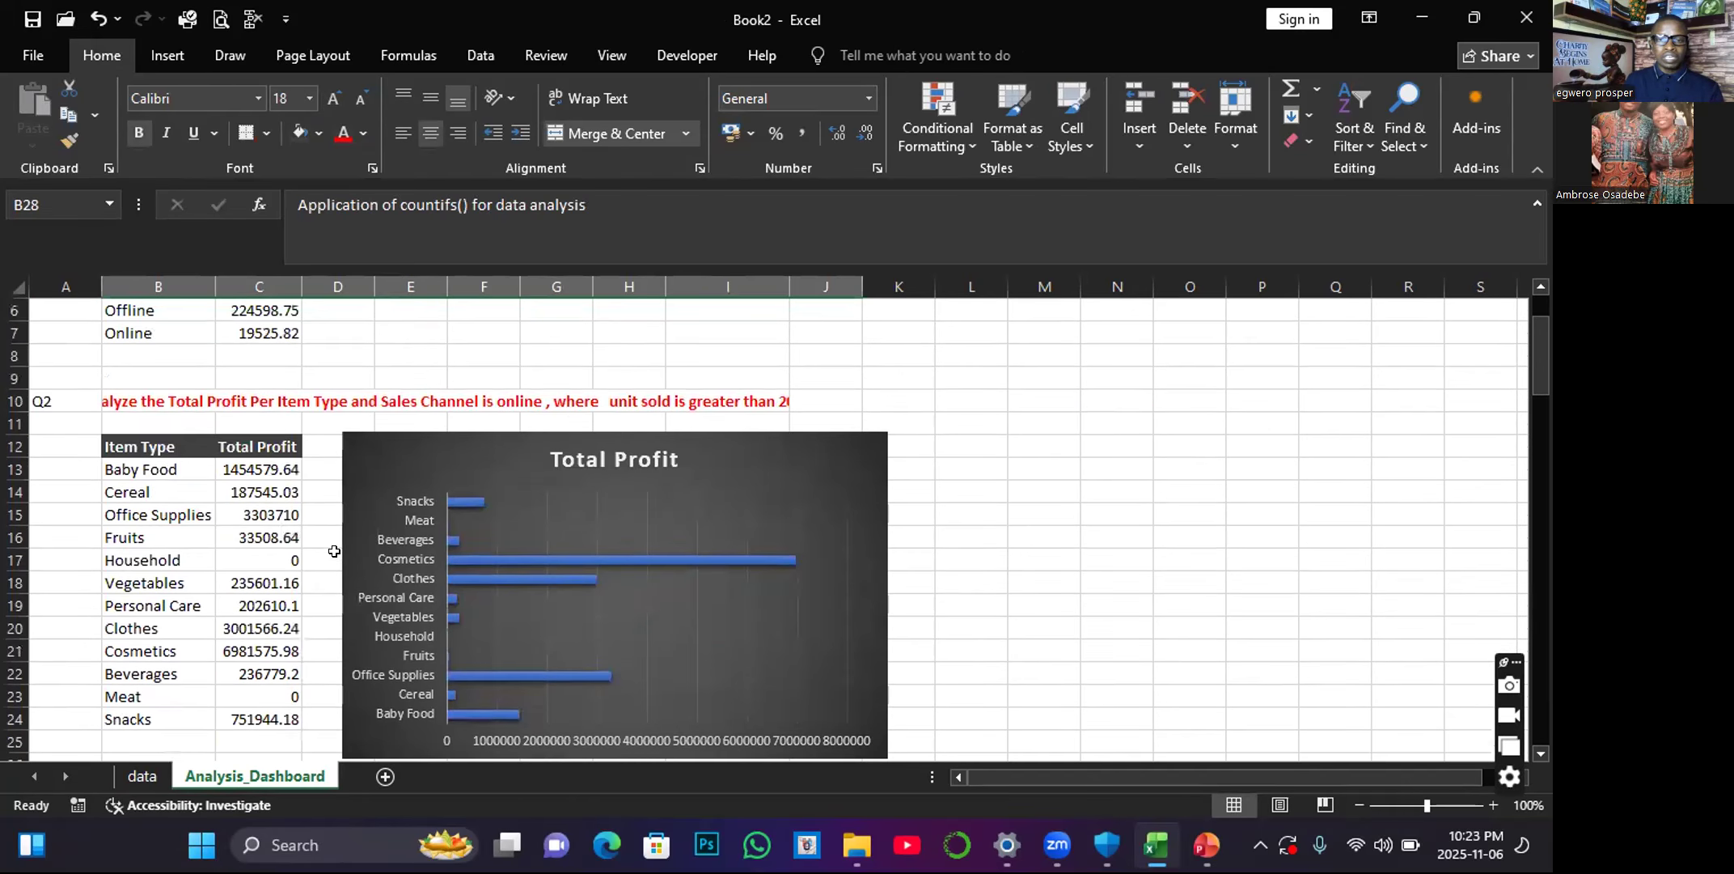
left_click(380, 396)
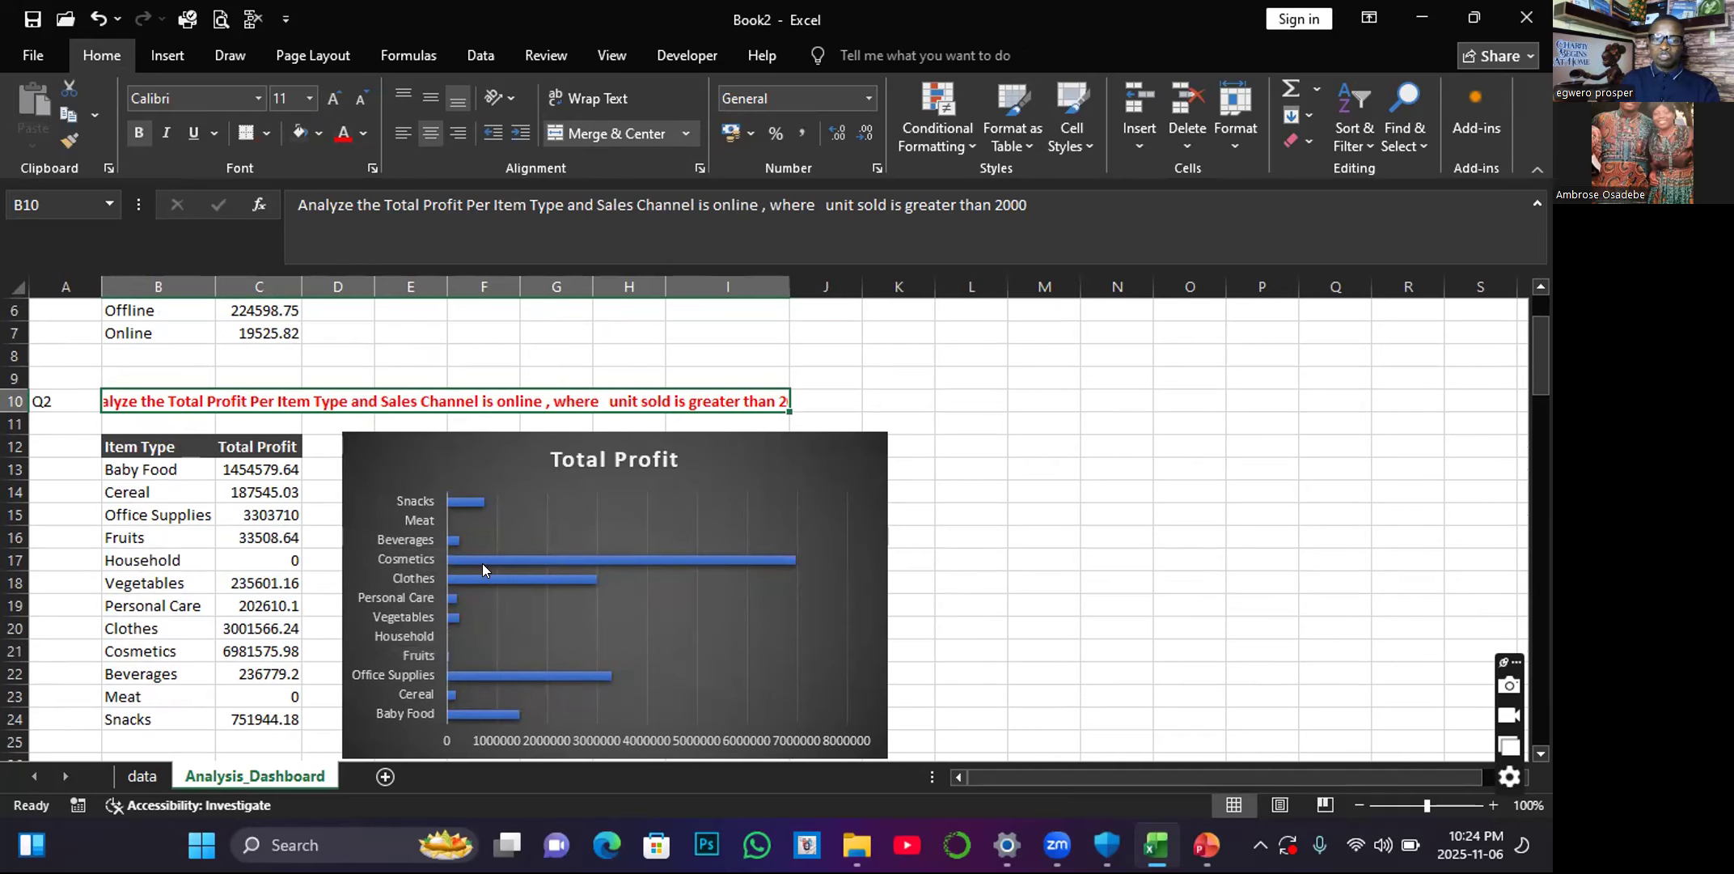
mouse_move(727, 558)
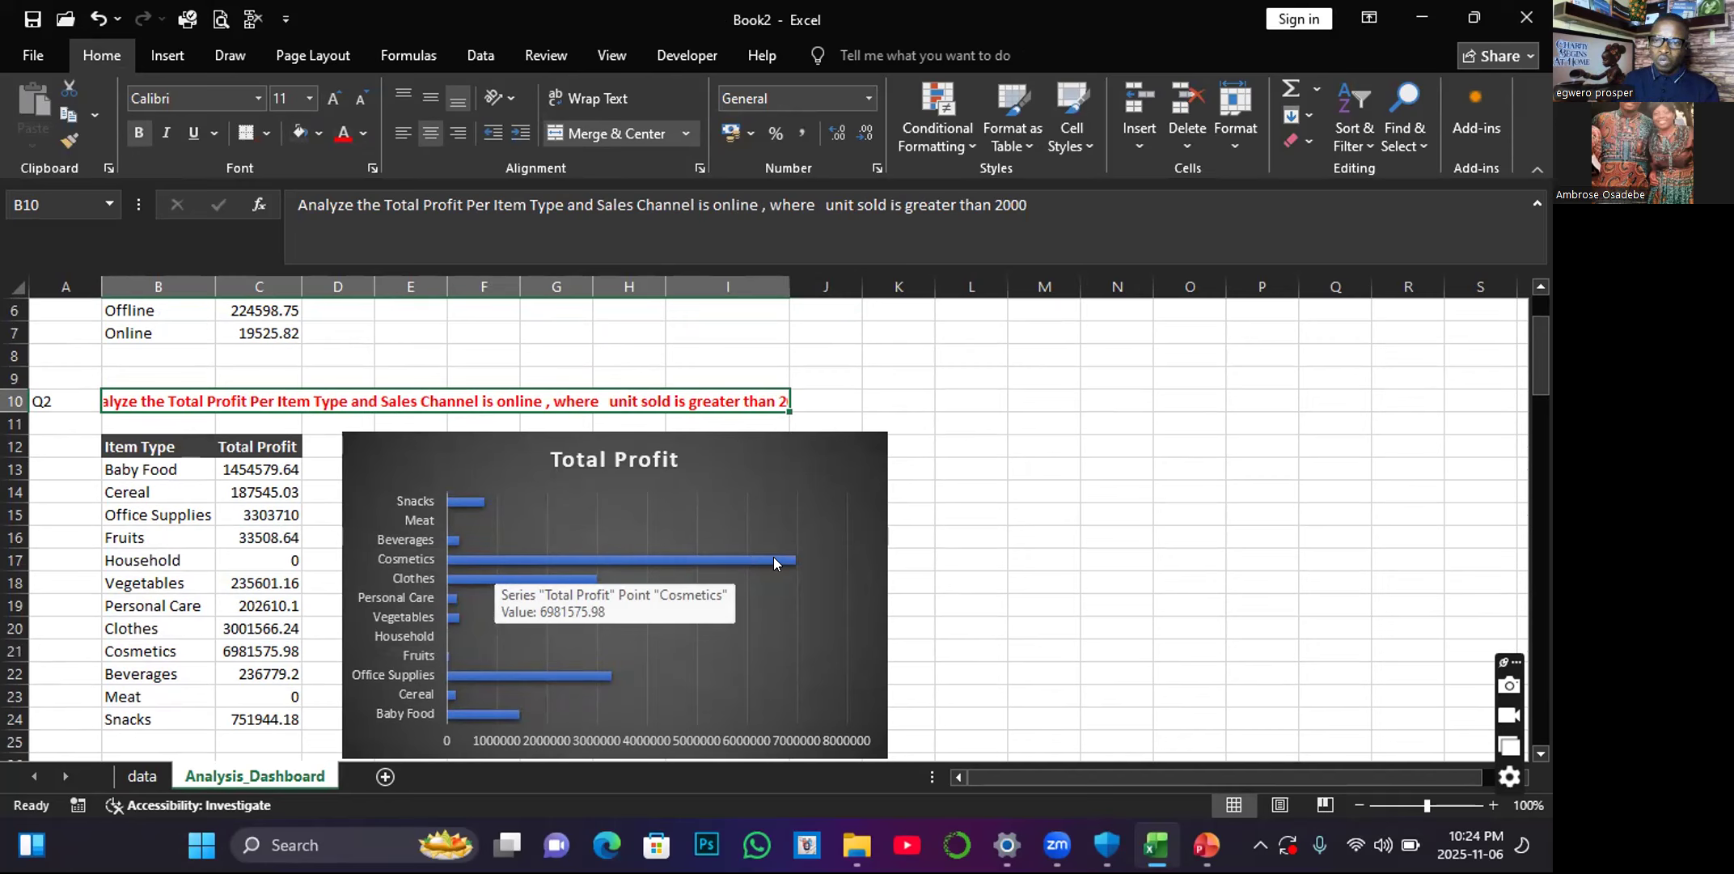
scroll(754, 619, "down", 1)
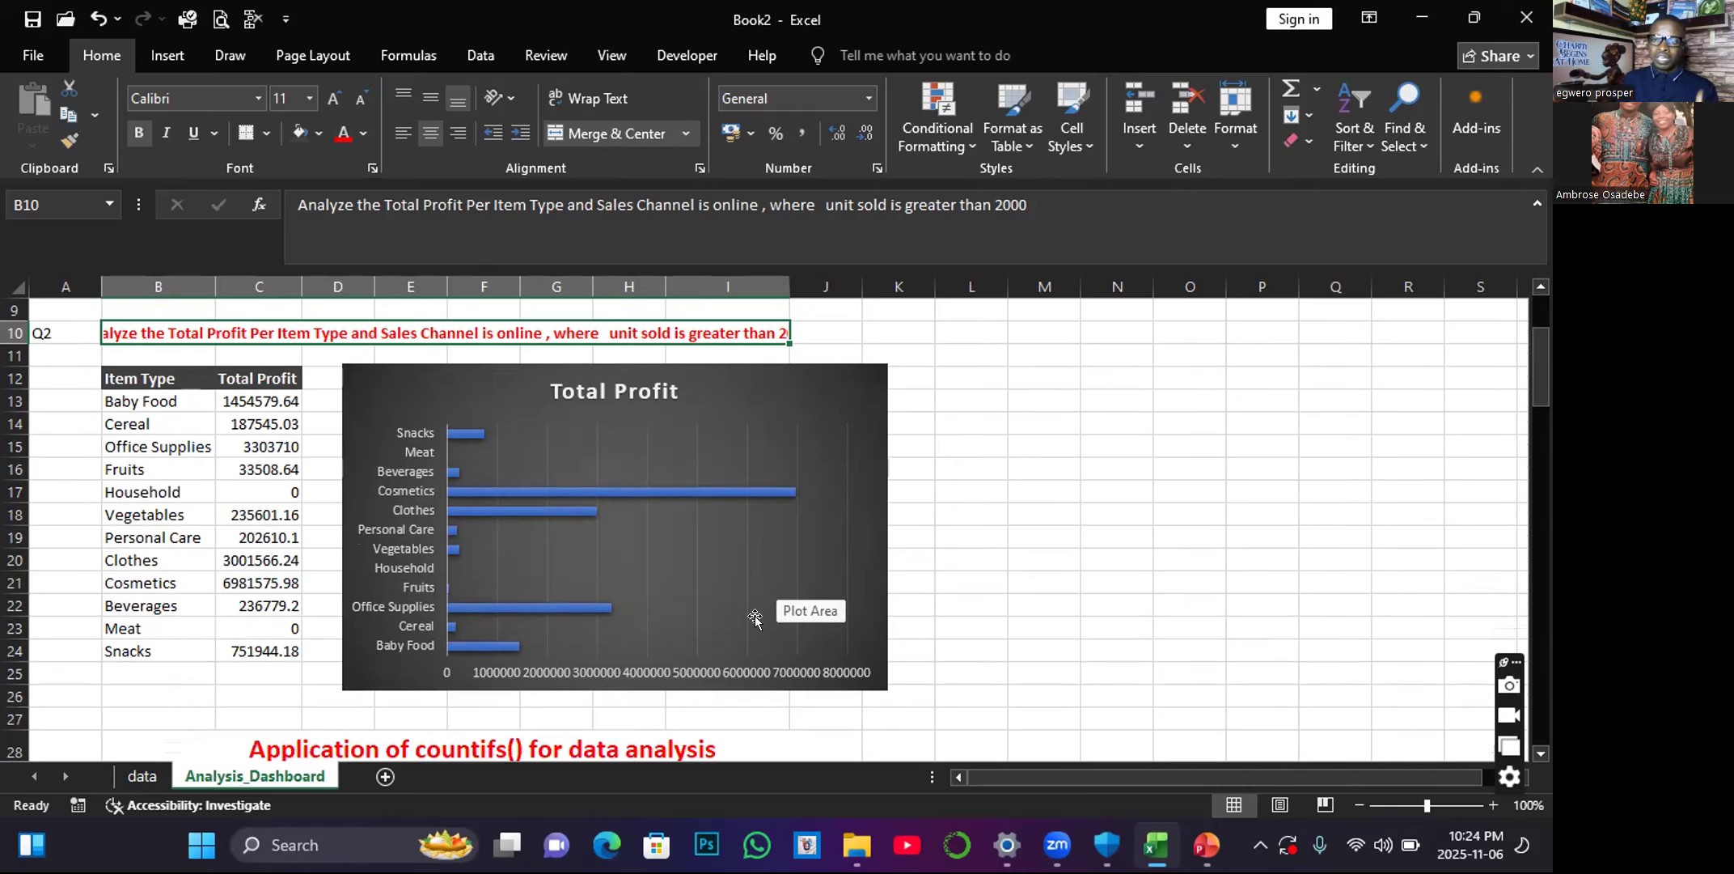
scroll(754, 618, "down", 2)
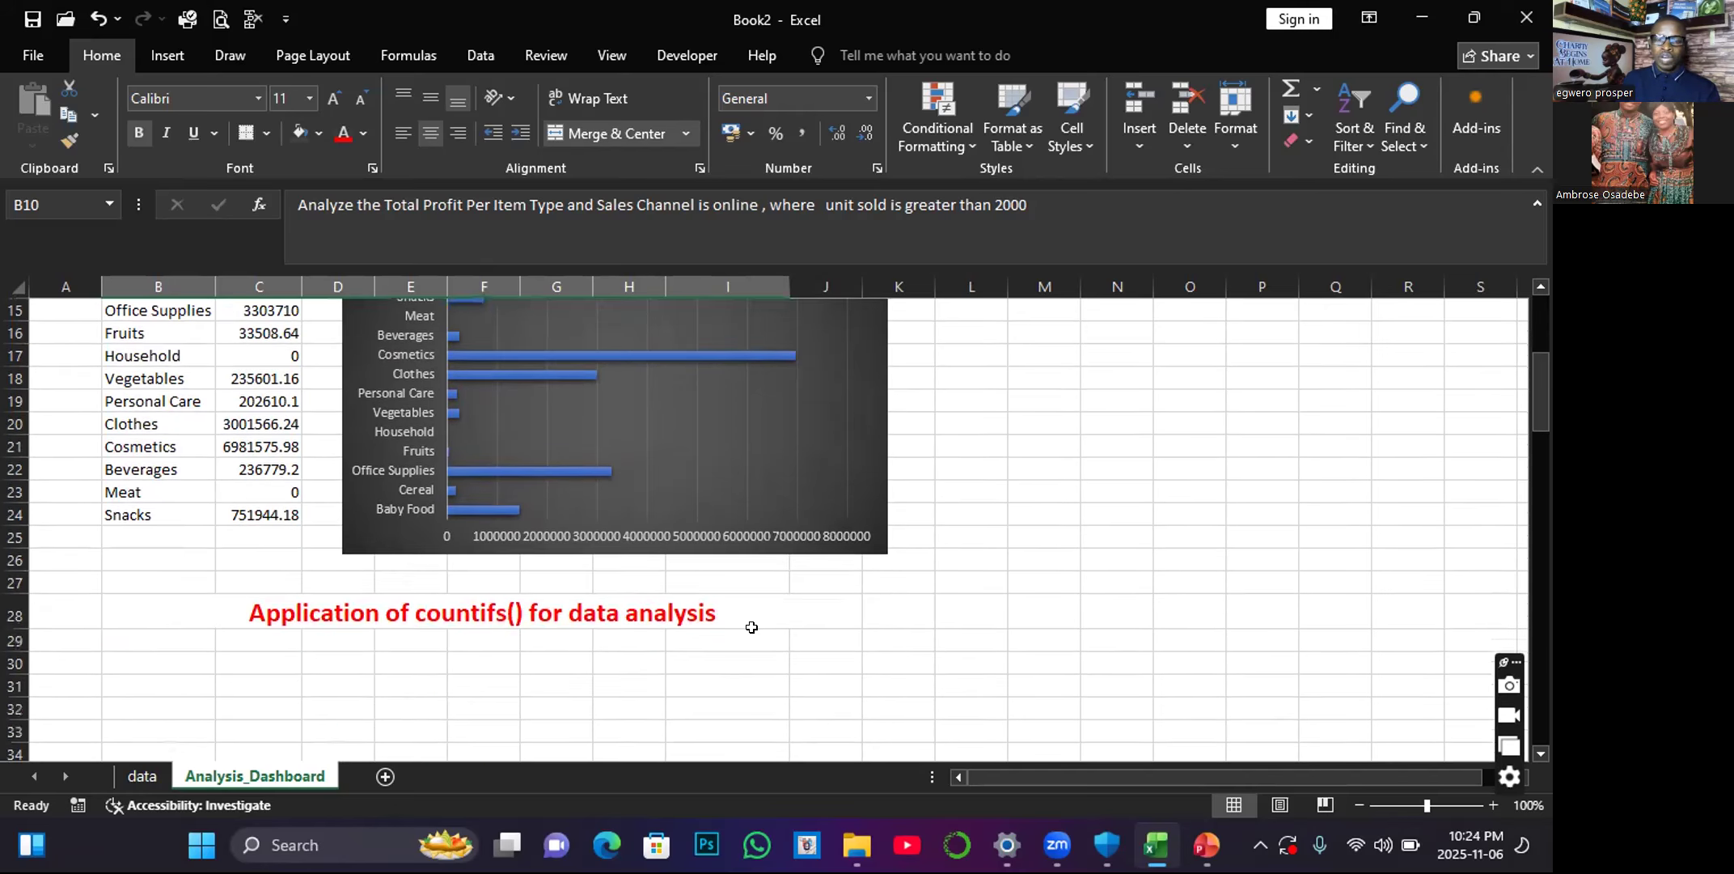
scroll(751, 627, "down", 1)
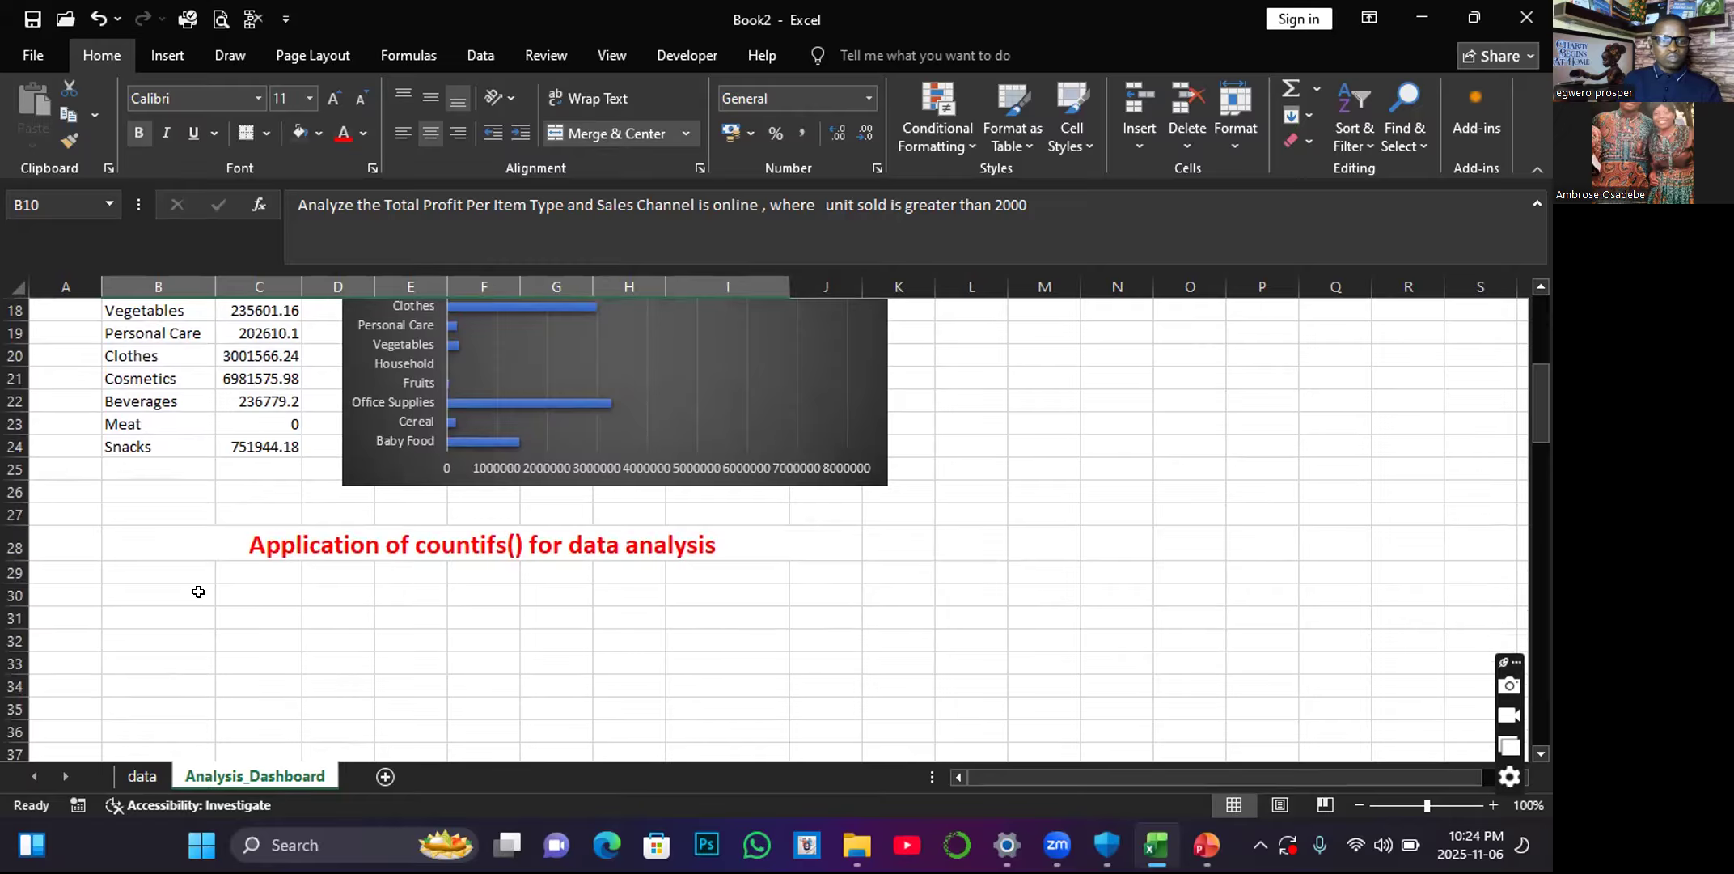
scroll(143, 575, "up", 4)
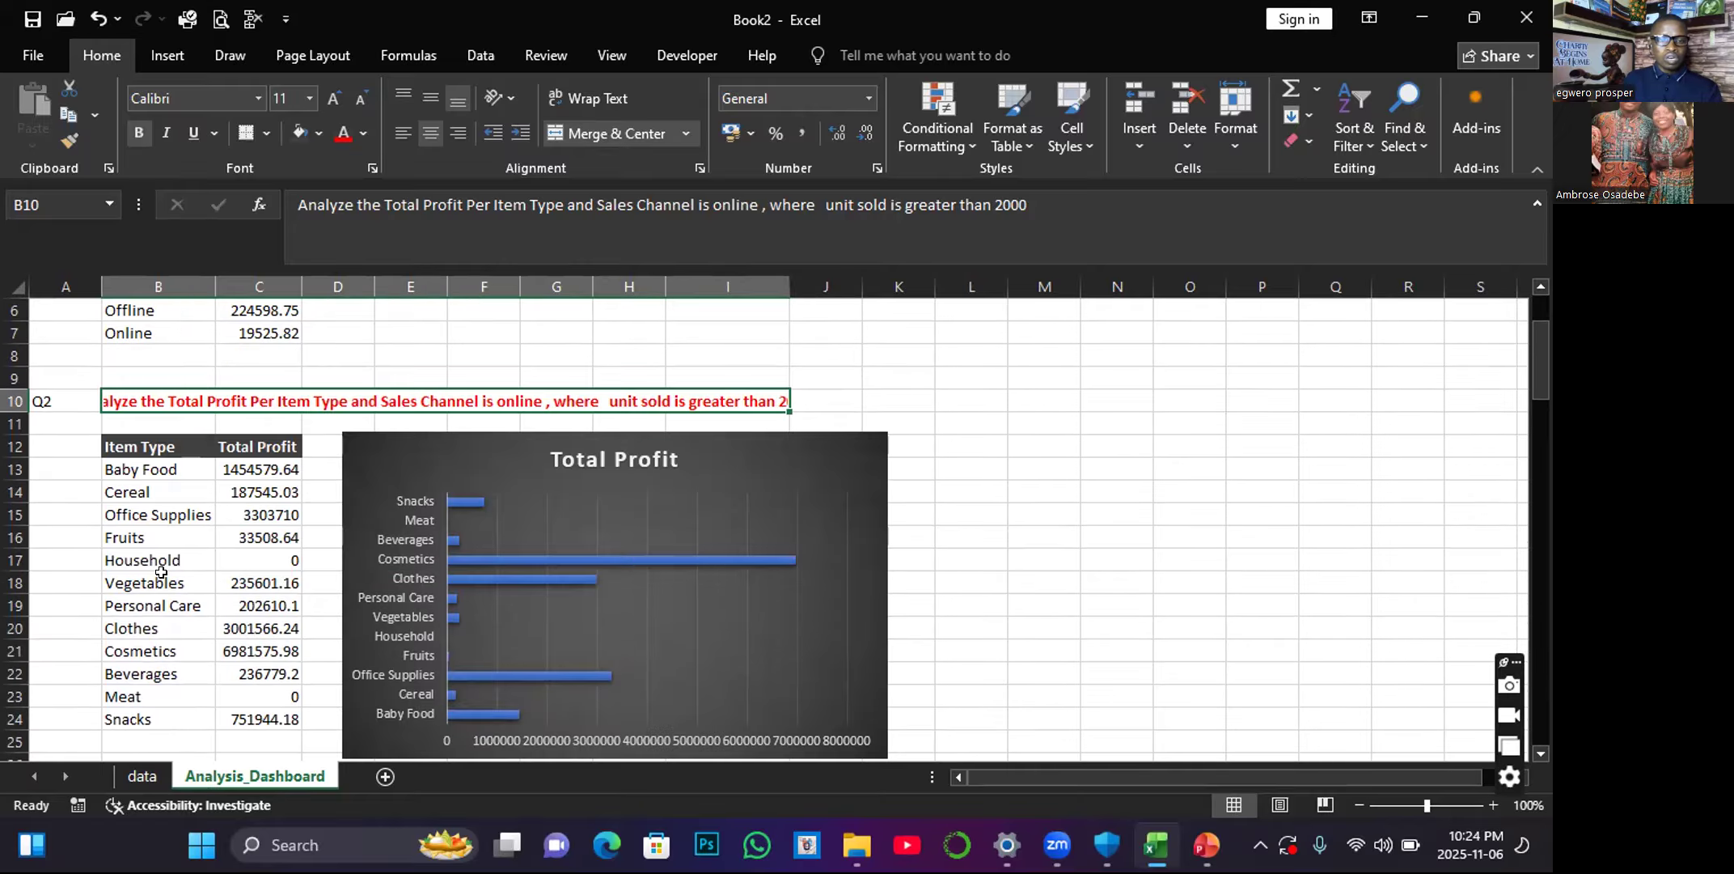
right_click(239, 403)
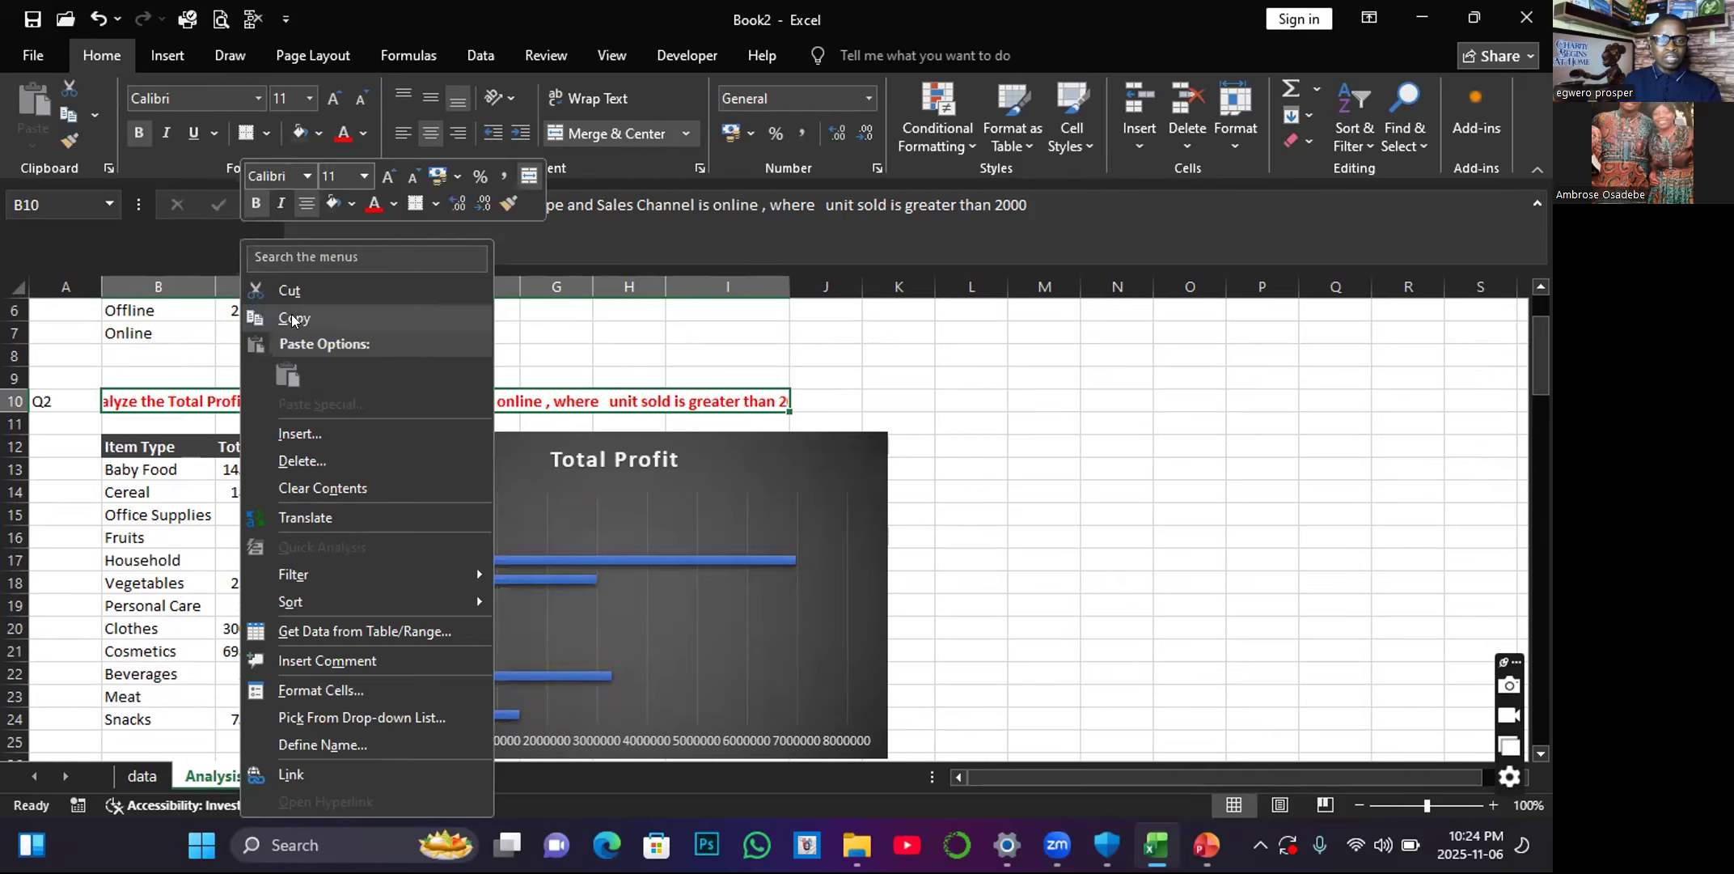
left_click(293, 320)
scroll(243, 582, "down", 4)
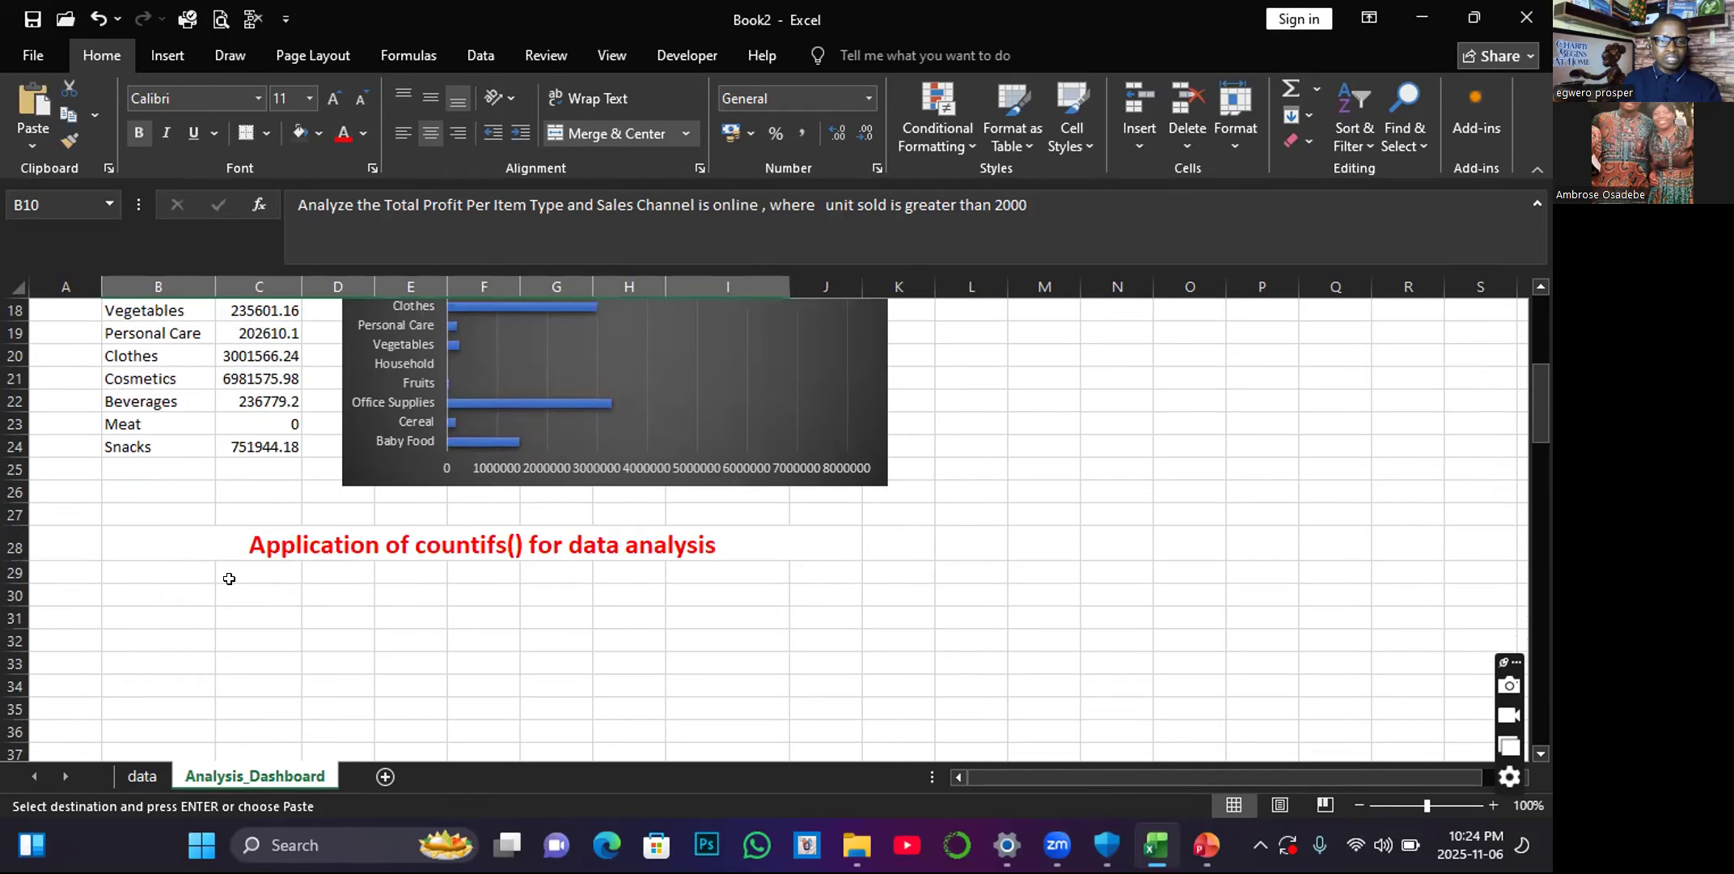
left_click(326, 576)
Merge and center B29:J29 below the COUNTIFS heading and enter the label Q1 in A29.
left_click_drag(147, 573, 821, 572)
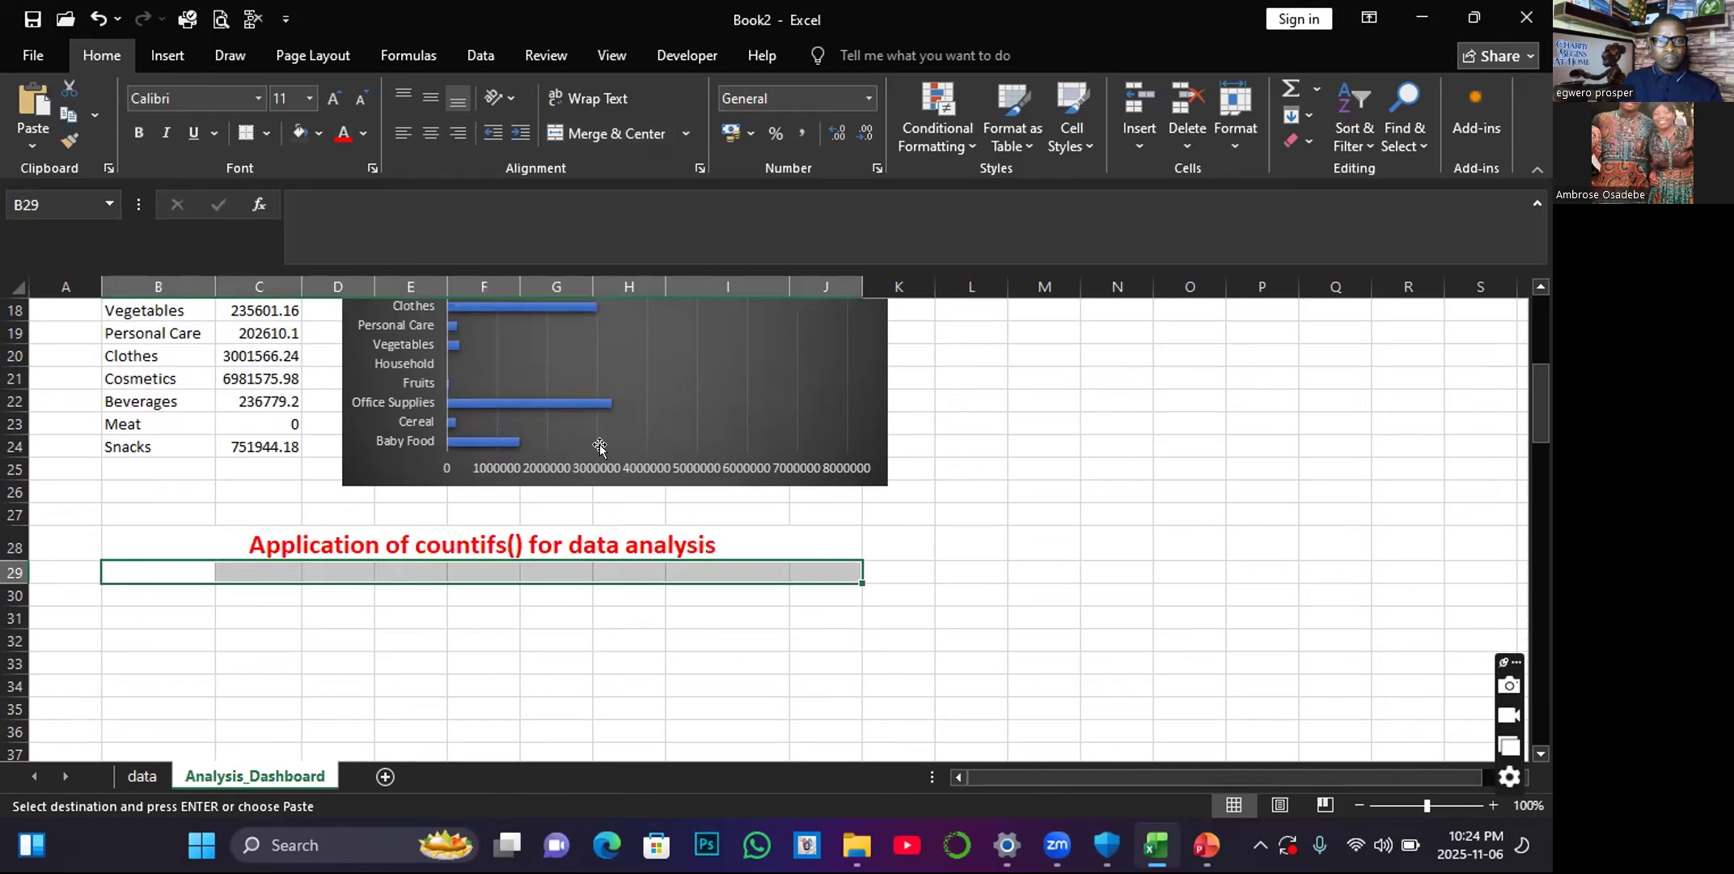
left_click(606, 132)
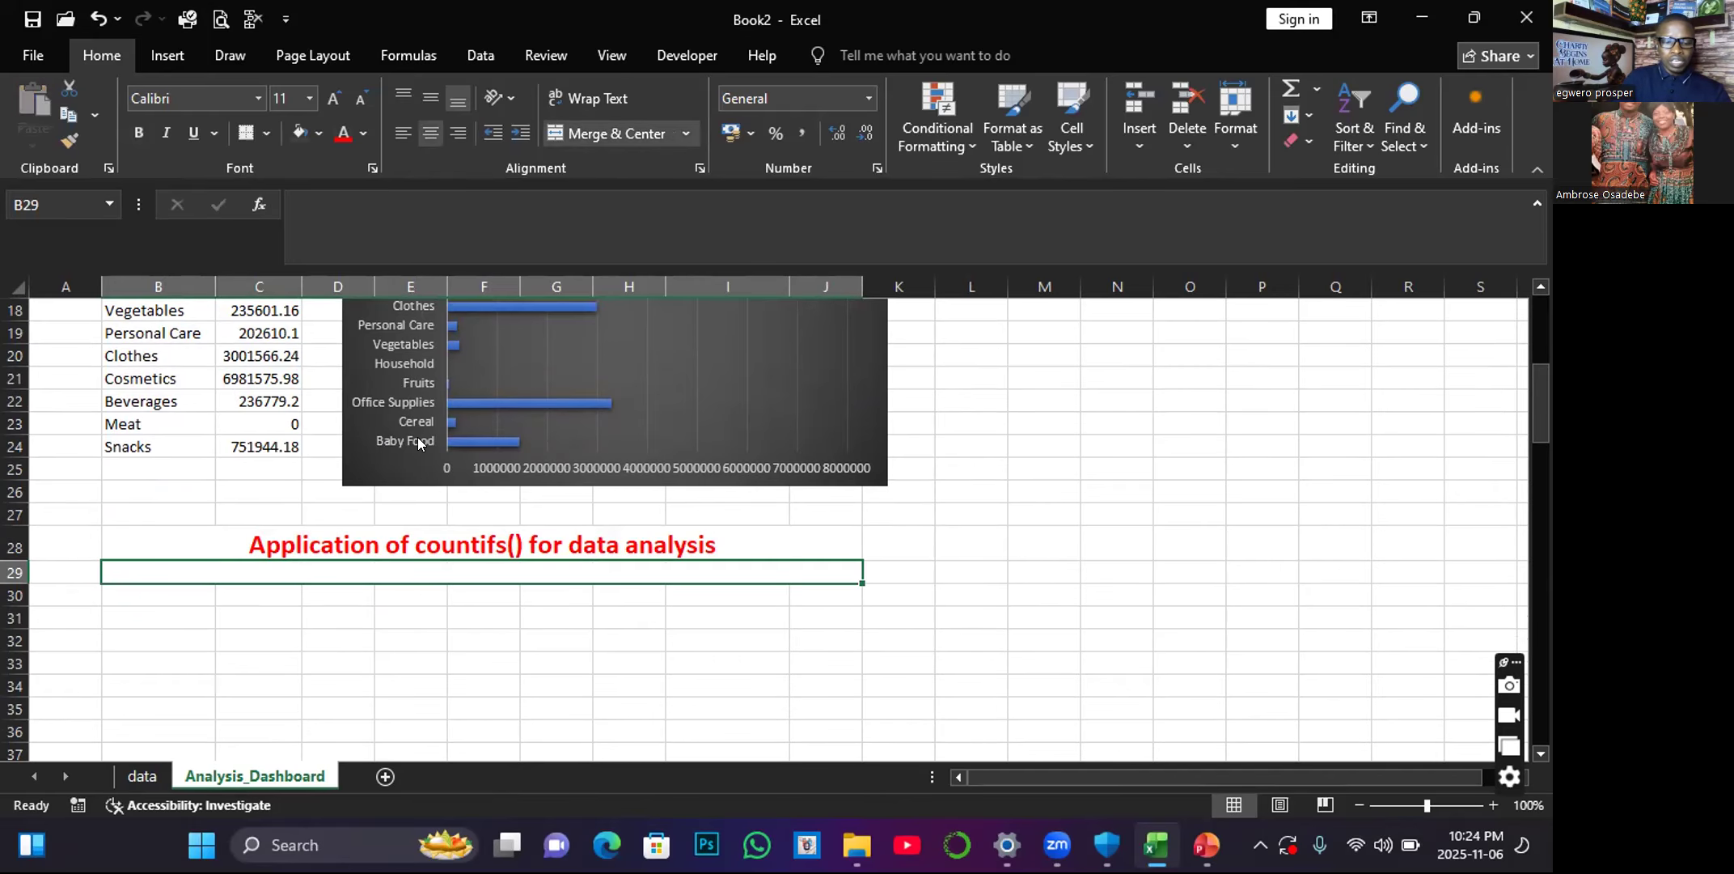
left_click(170, 639)
left_click(66, 570)
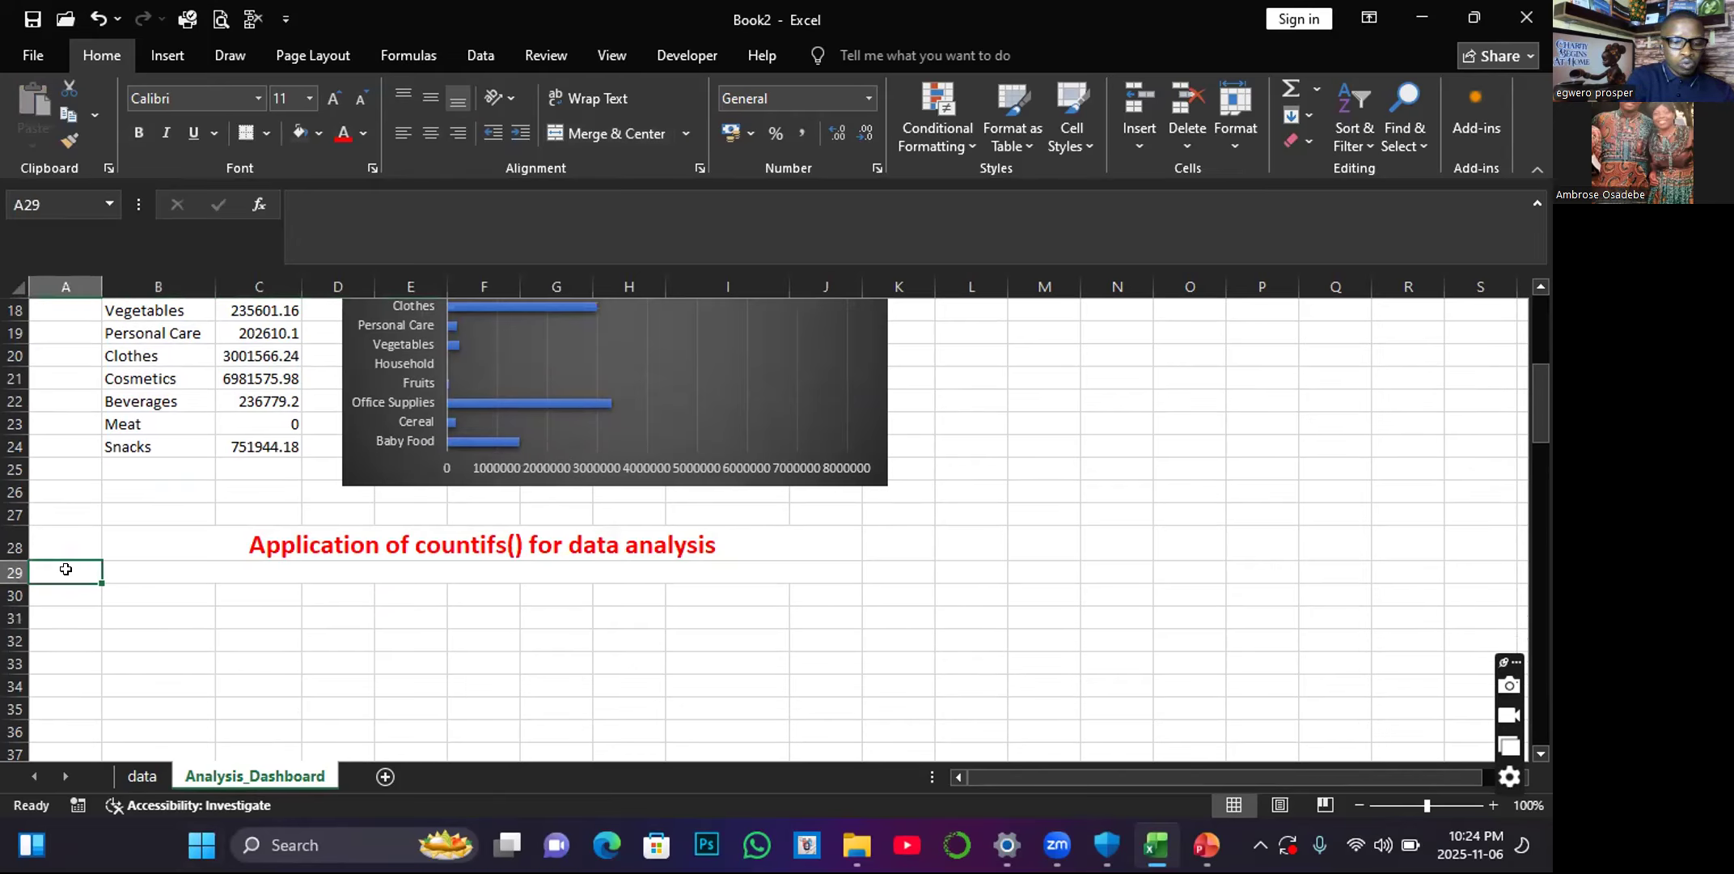
type("Q1")
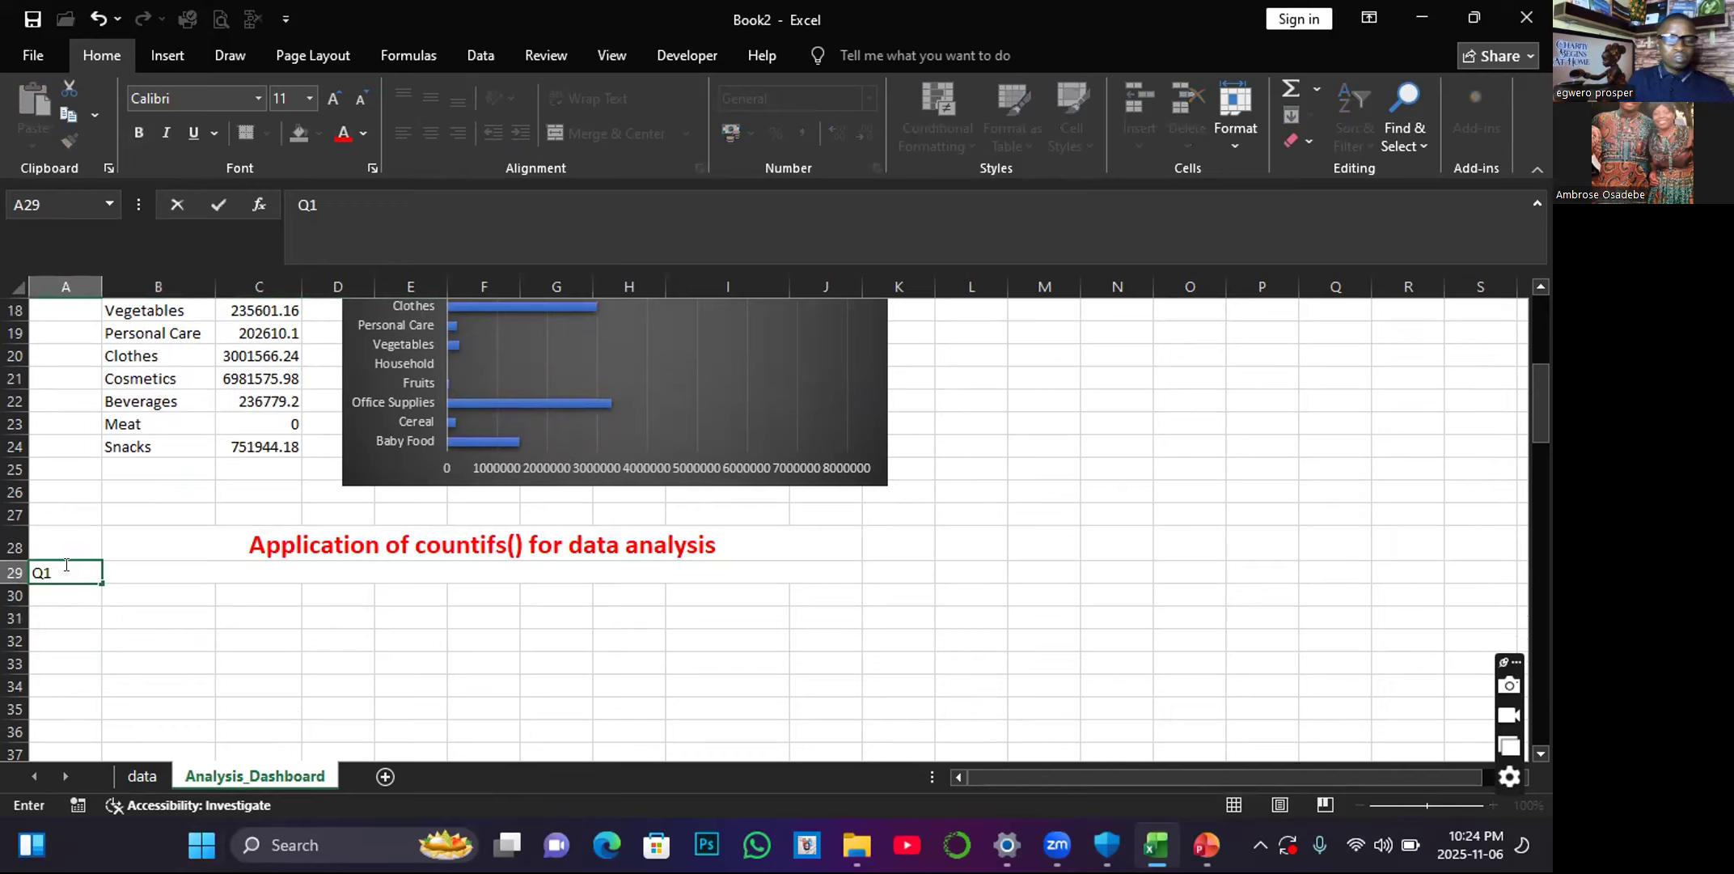
Enter "Analyze the total number of trans per item type , where sales Channel is online and unit sold > 2000" as the Q1 question in B29.
left_click(171, 561)
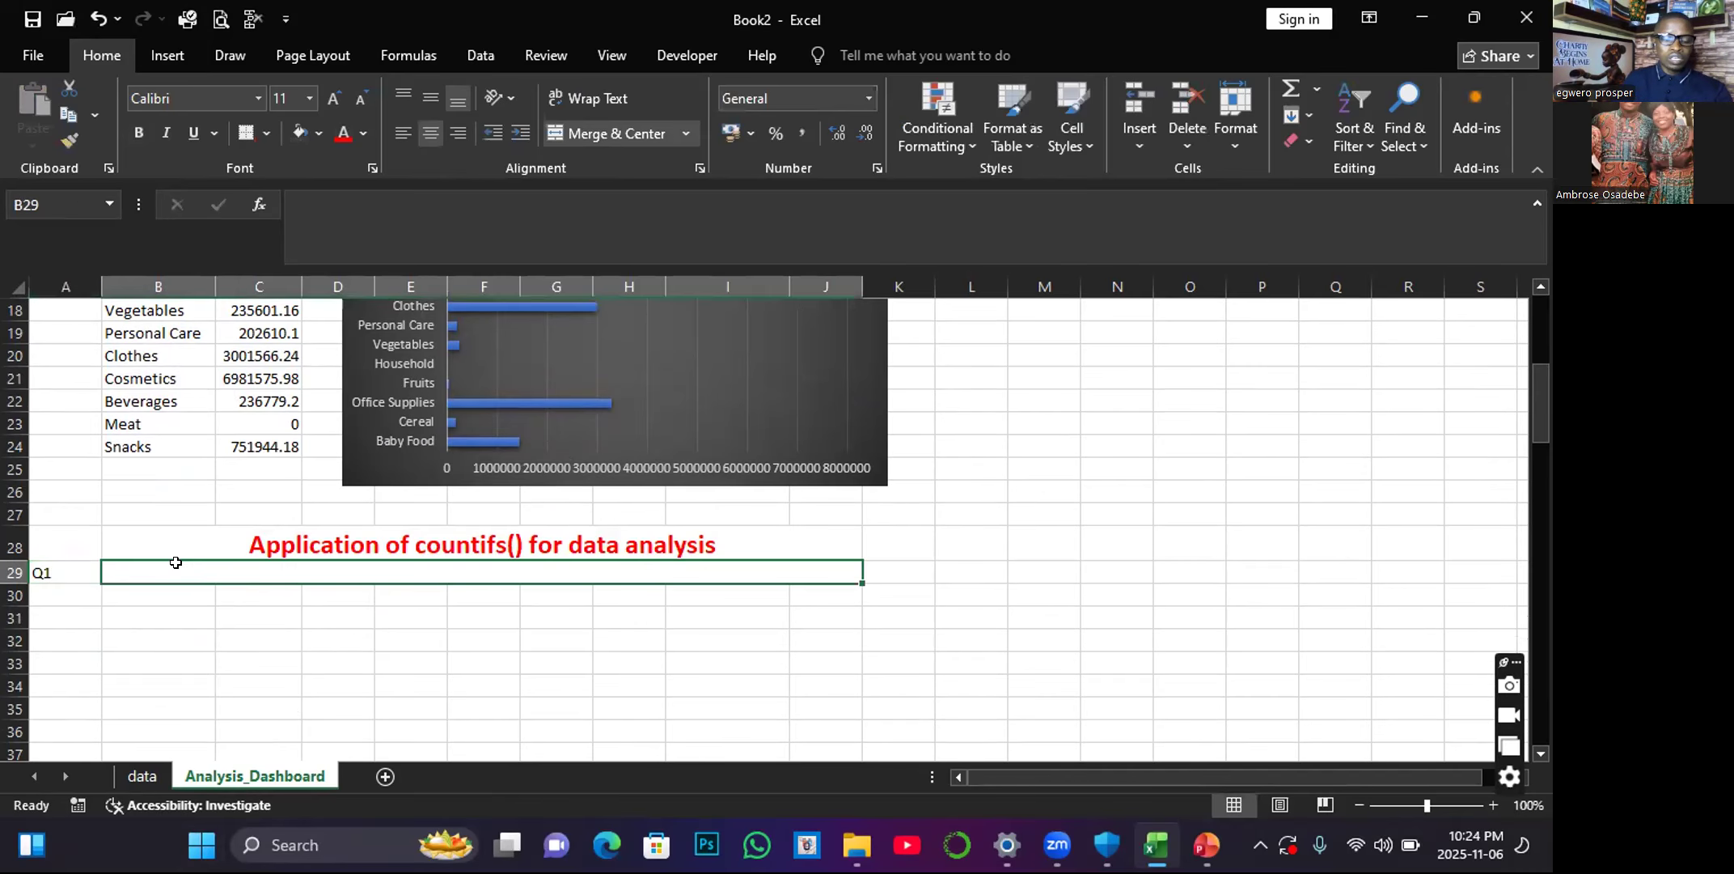
type("w")
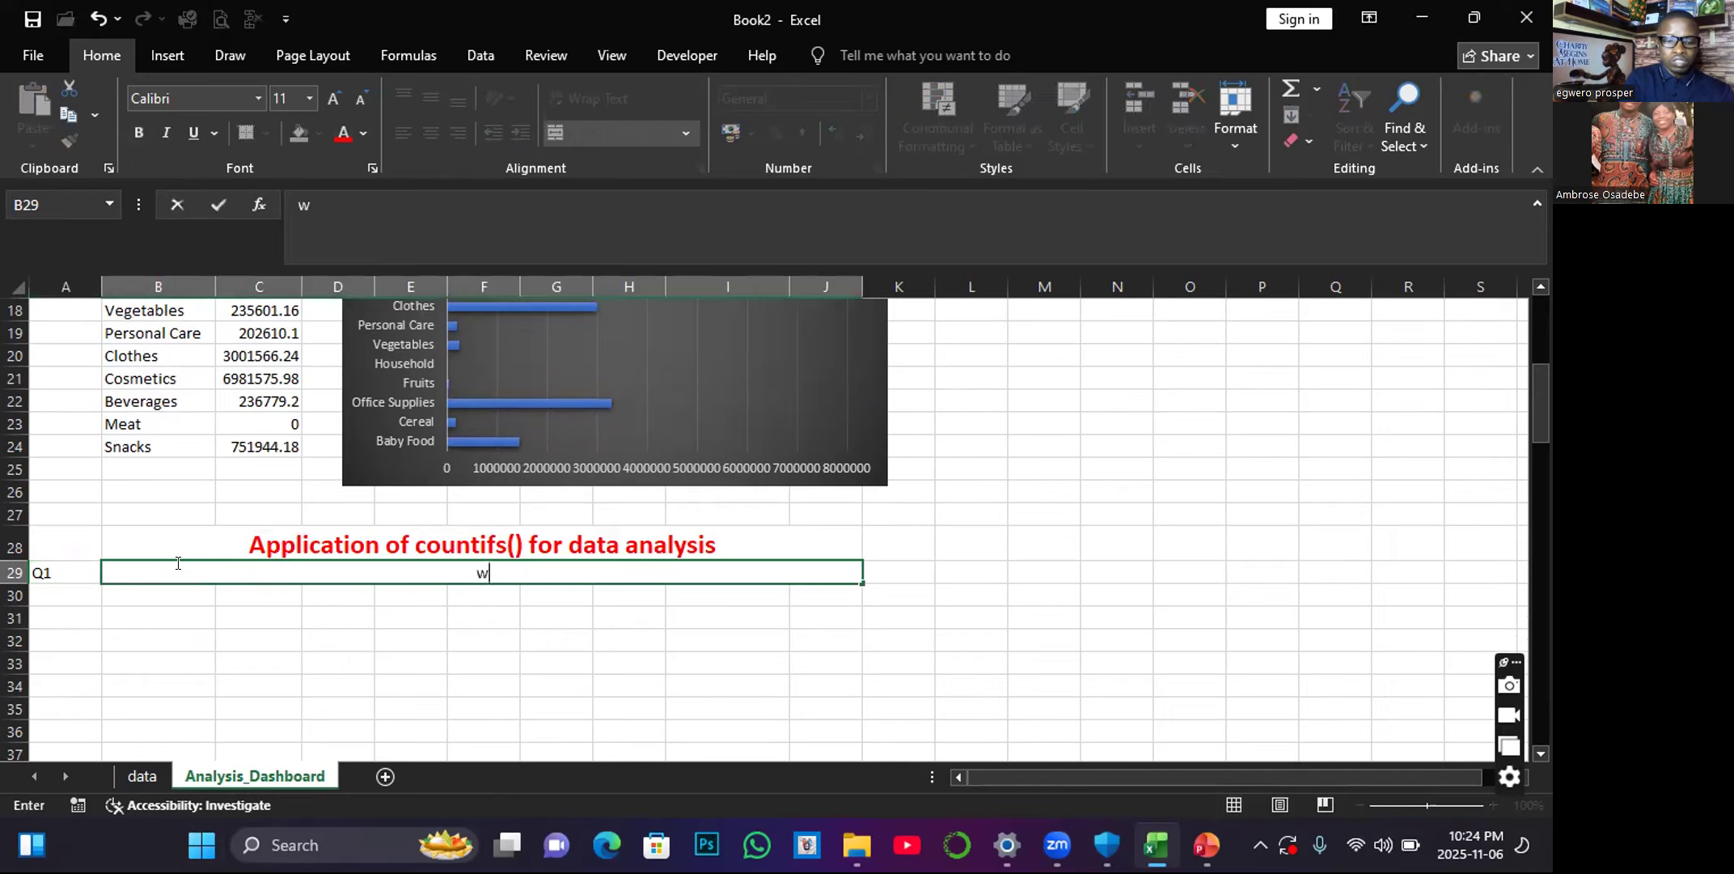
key("BackSpace")
type("Analyze the tot")
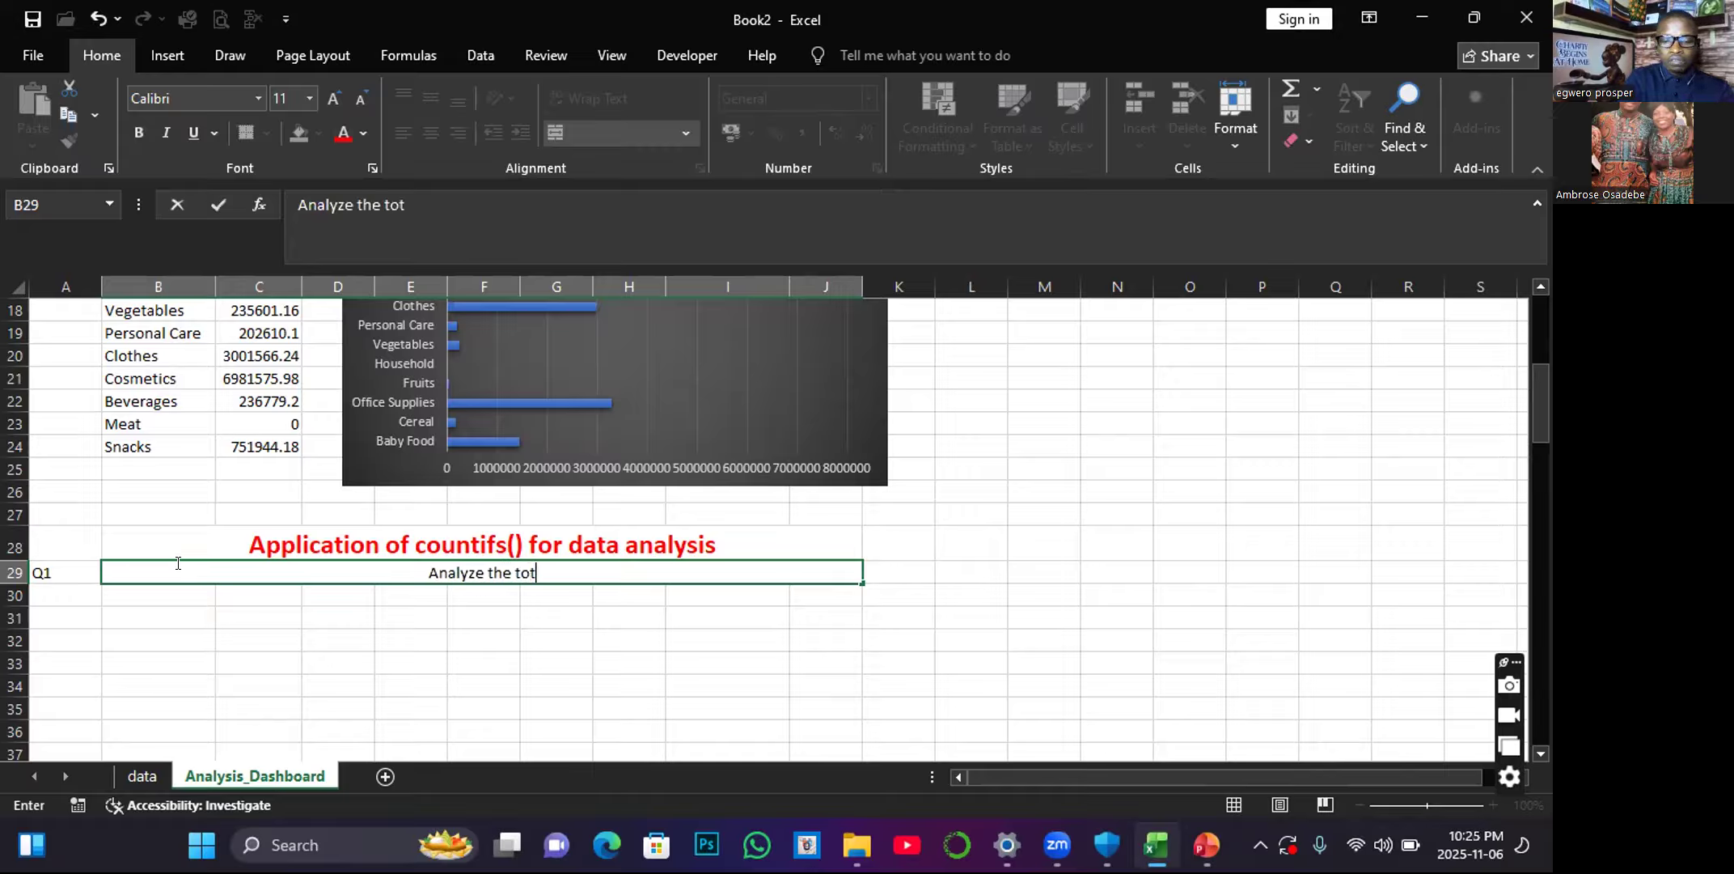
type("al nu")
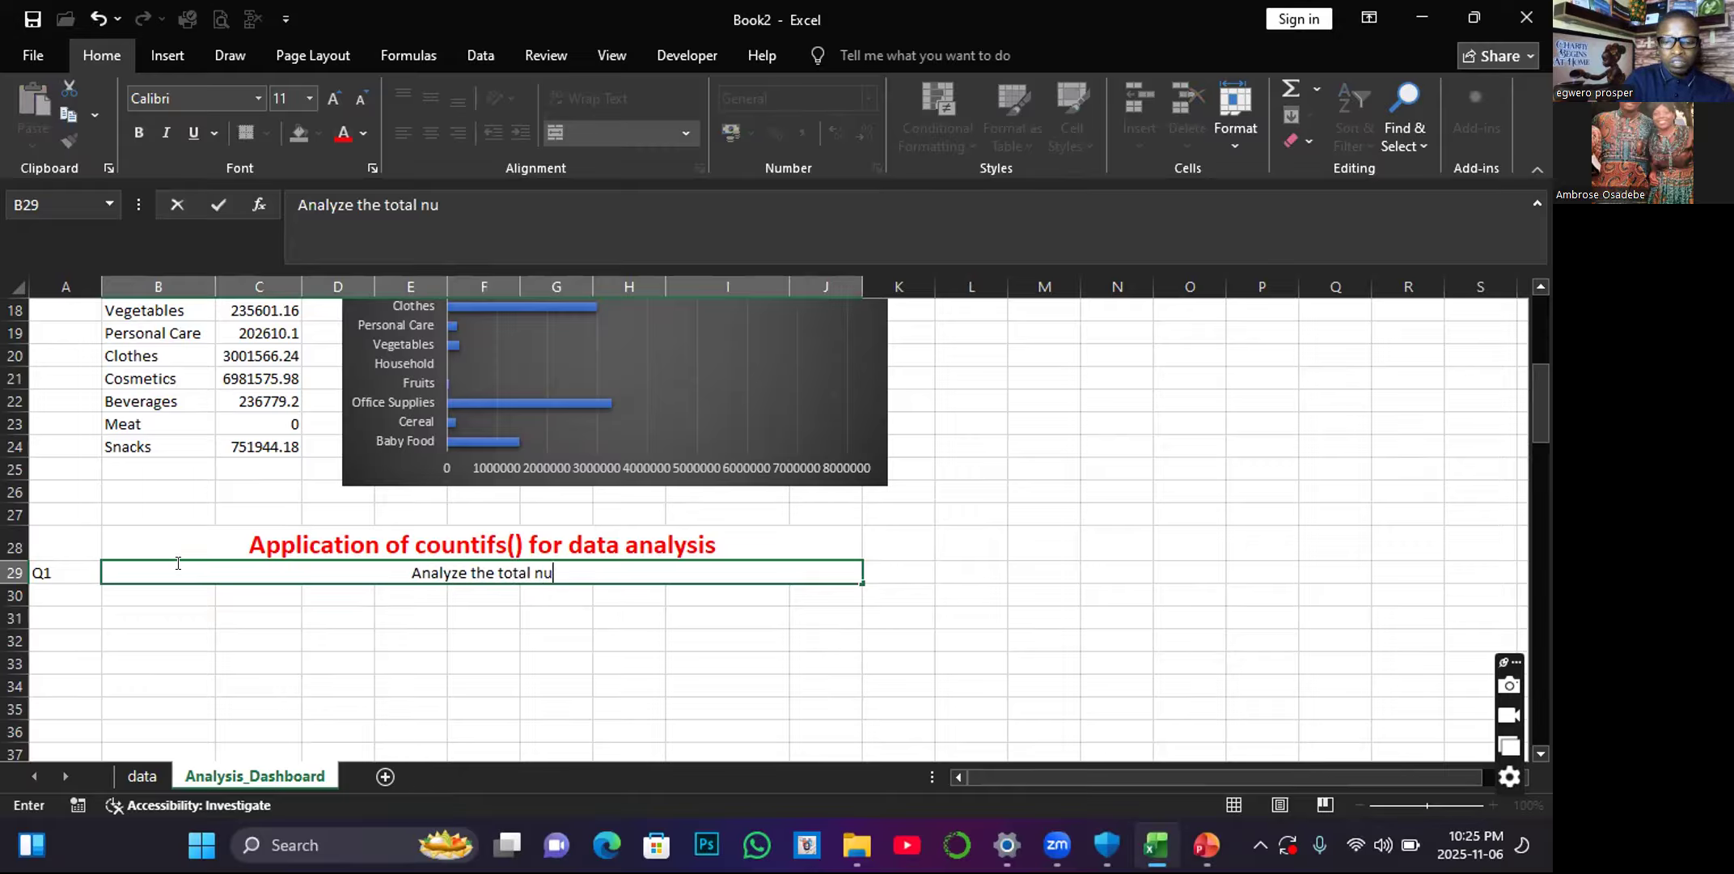
type("mber of trans")
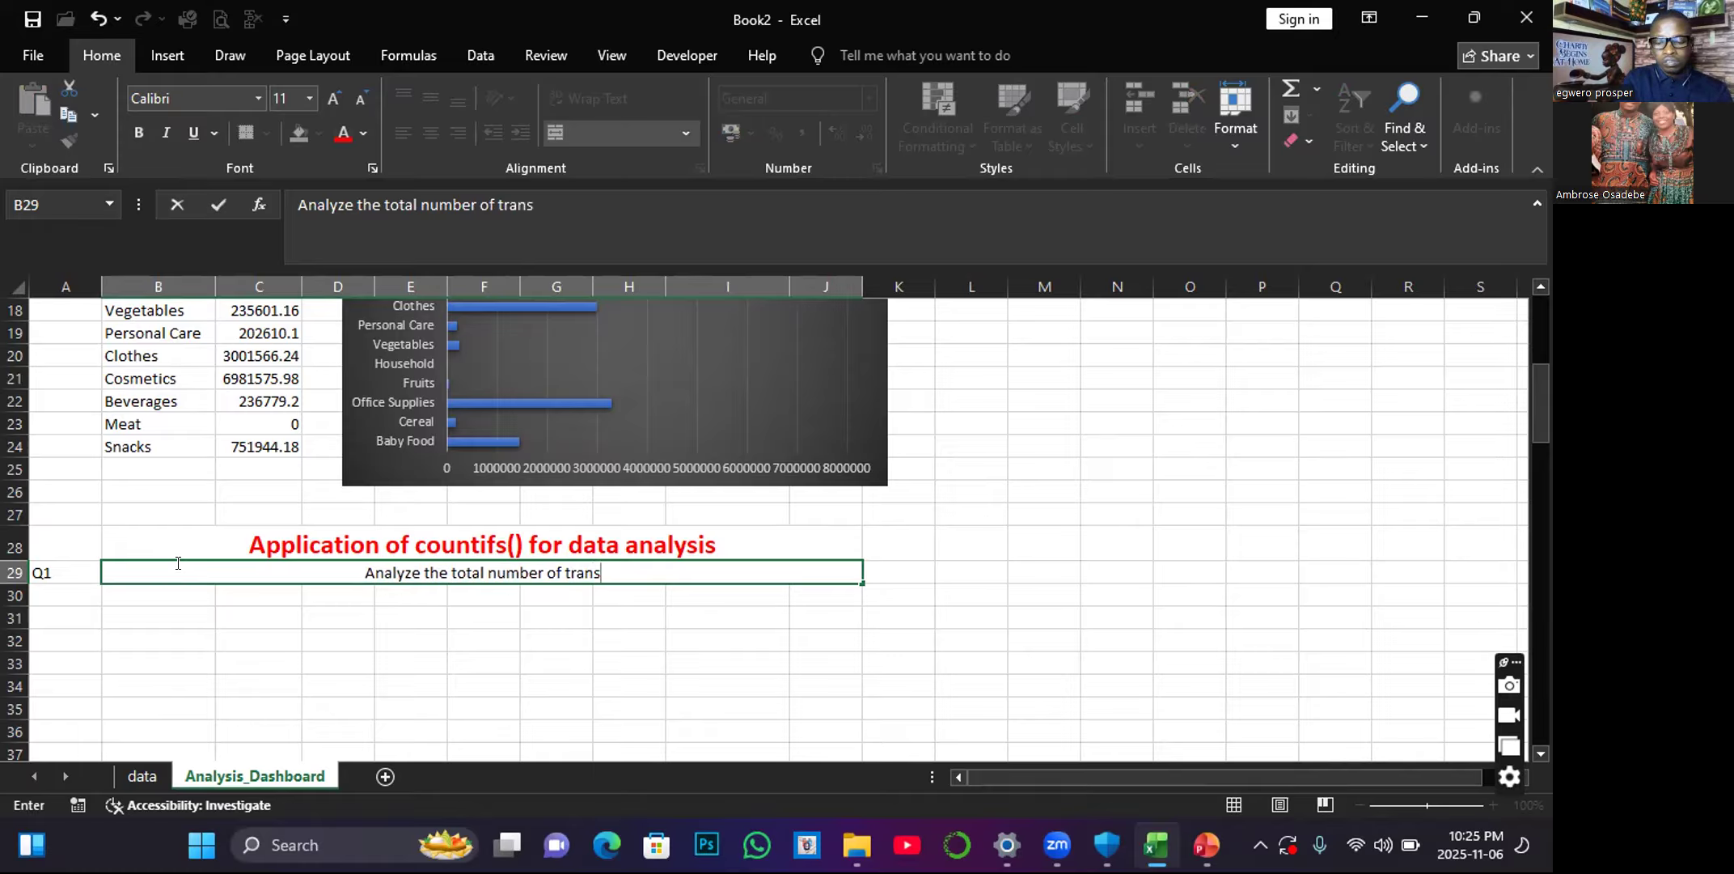
type(" per ")
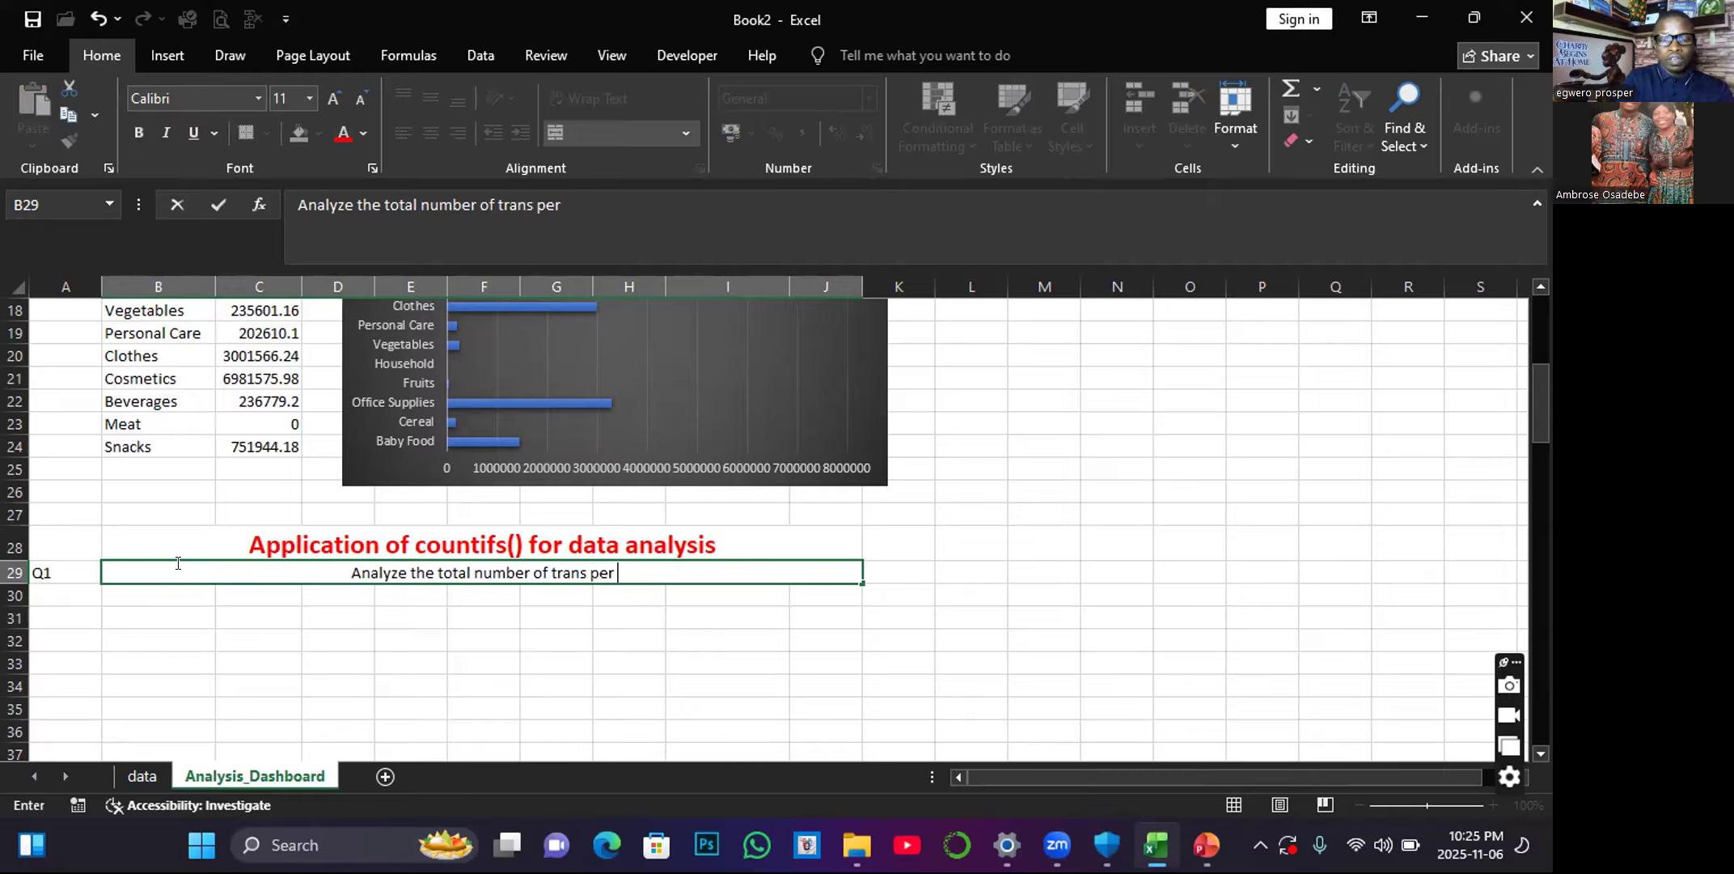
type("item ")
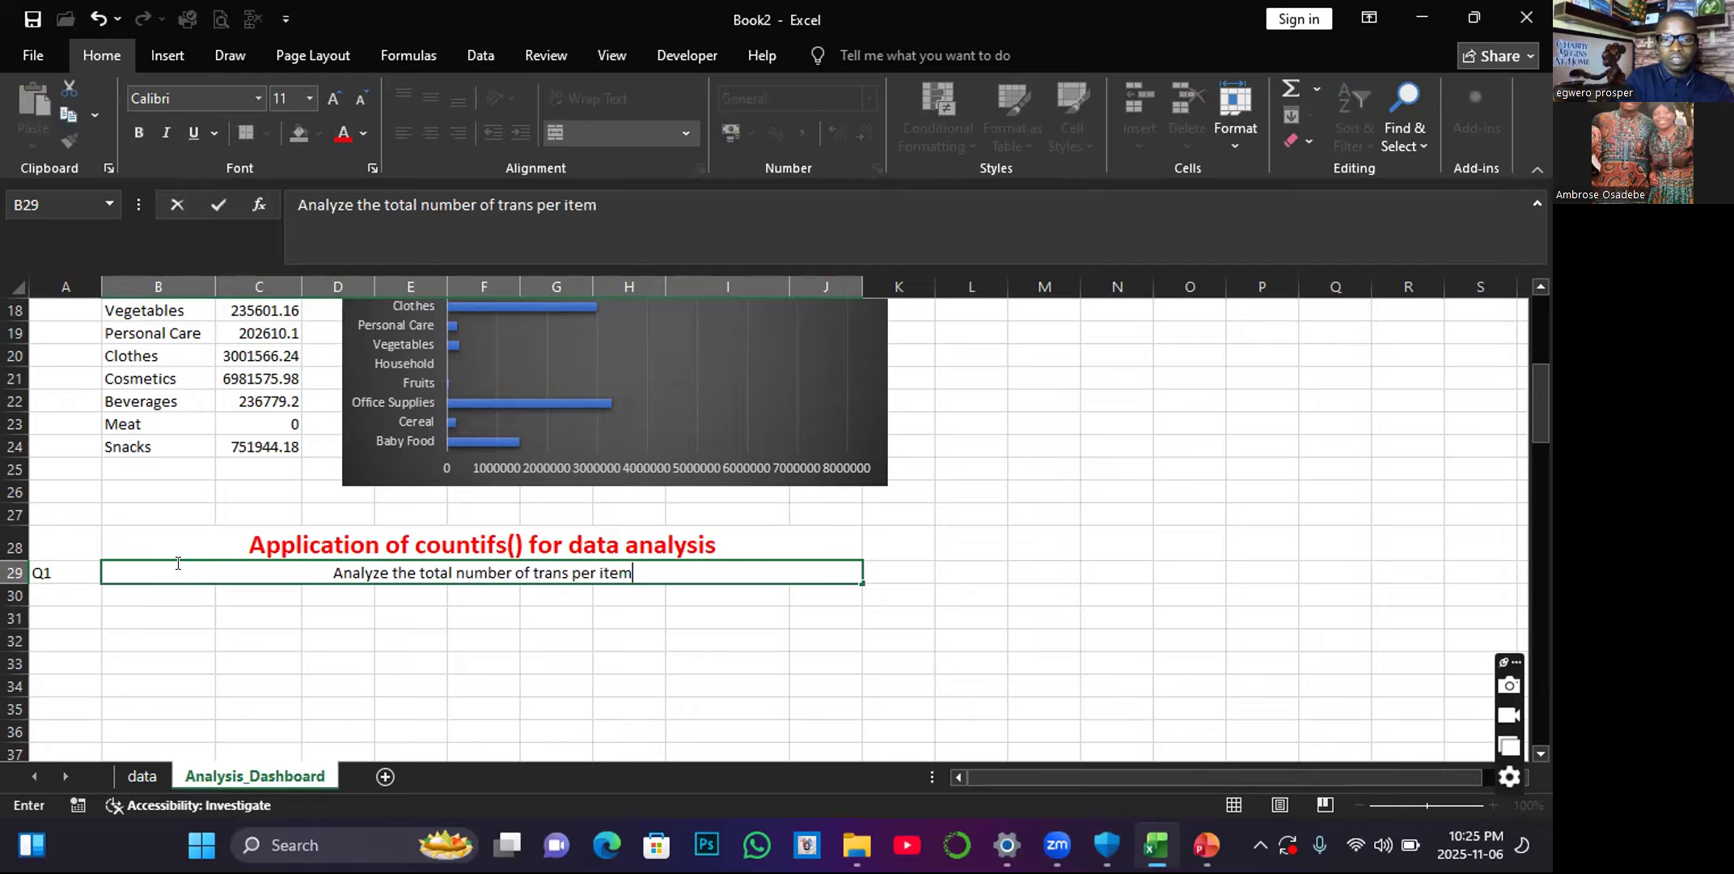
type("type")
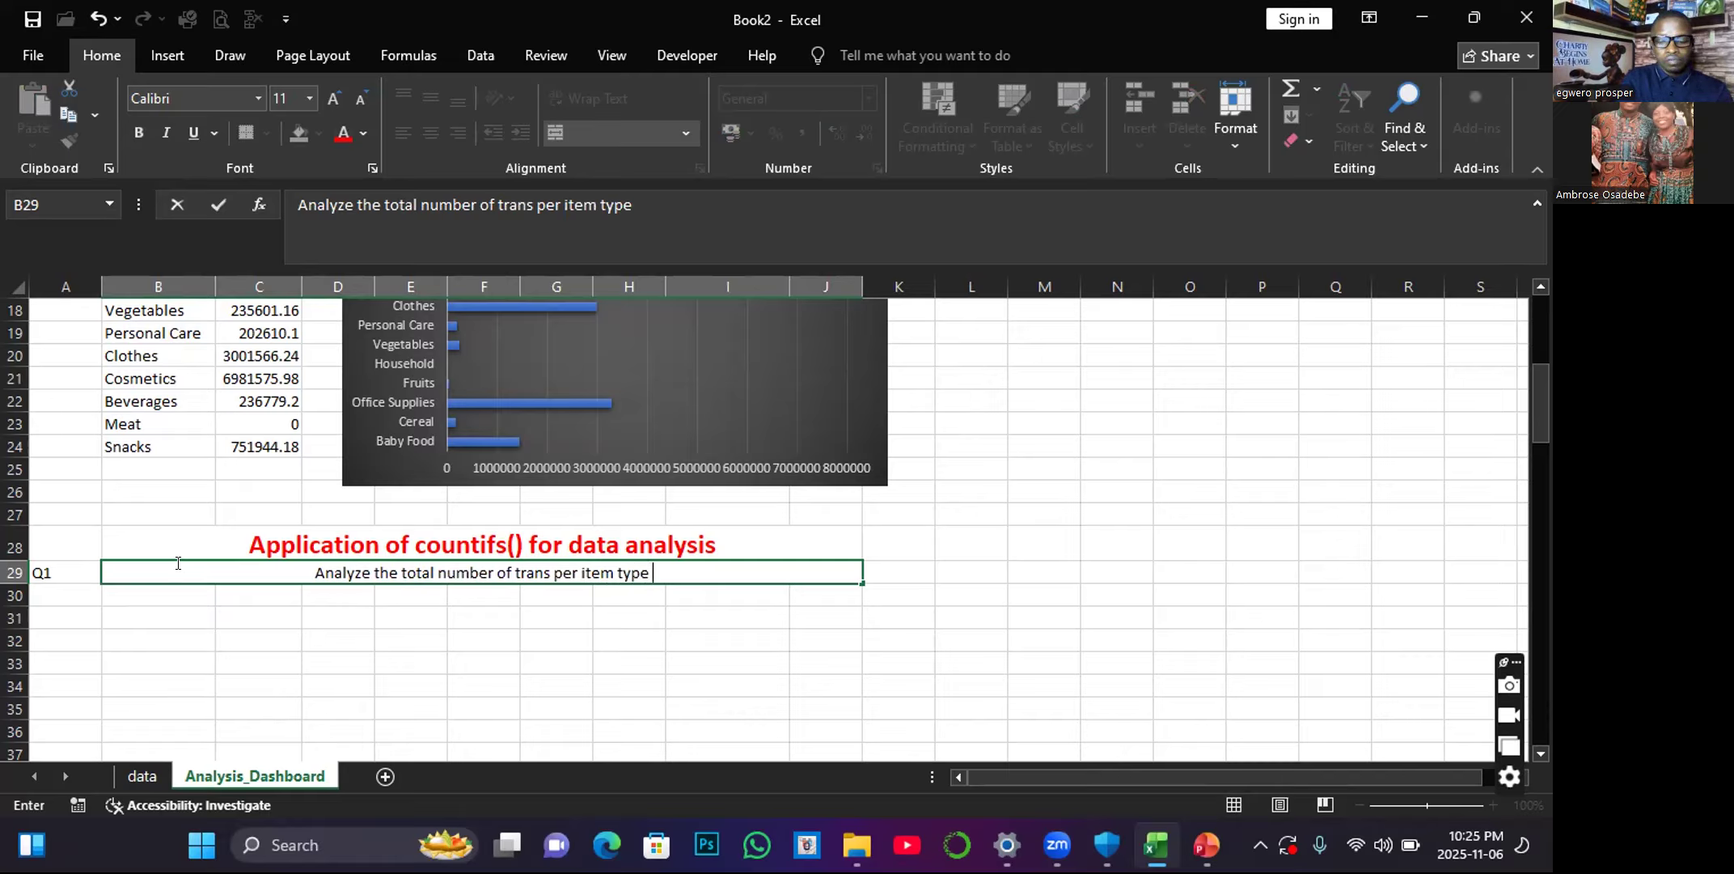
type(" ,")
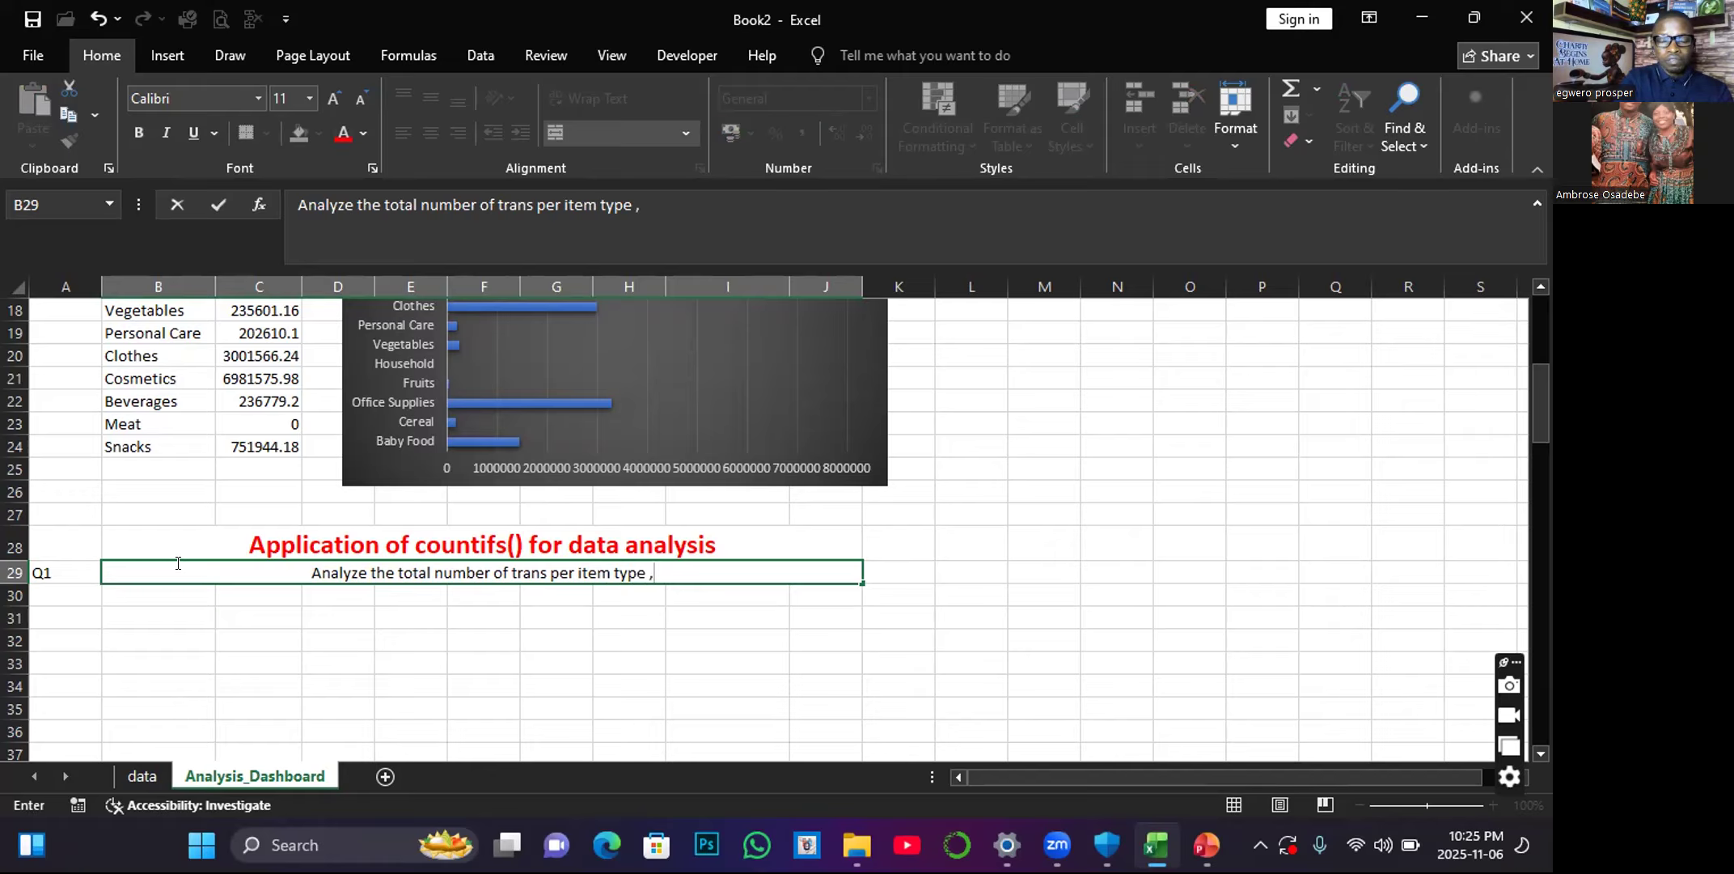
type(" wh")
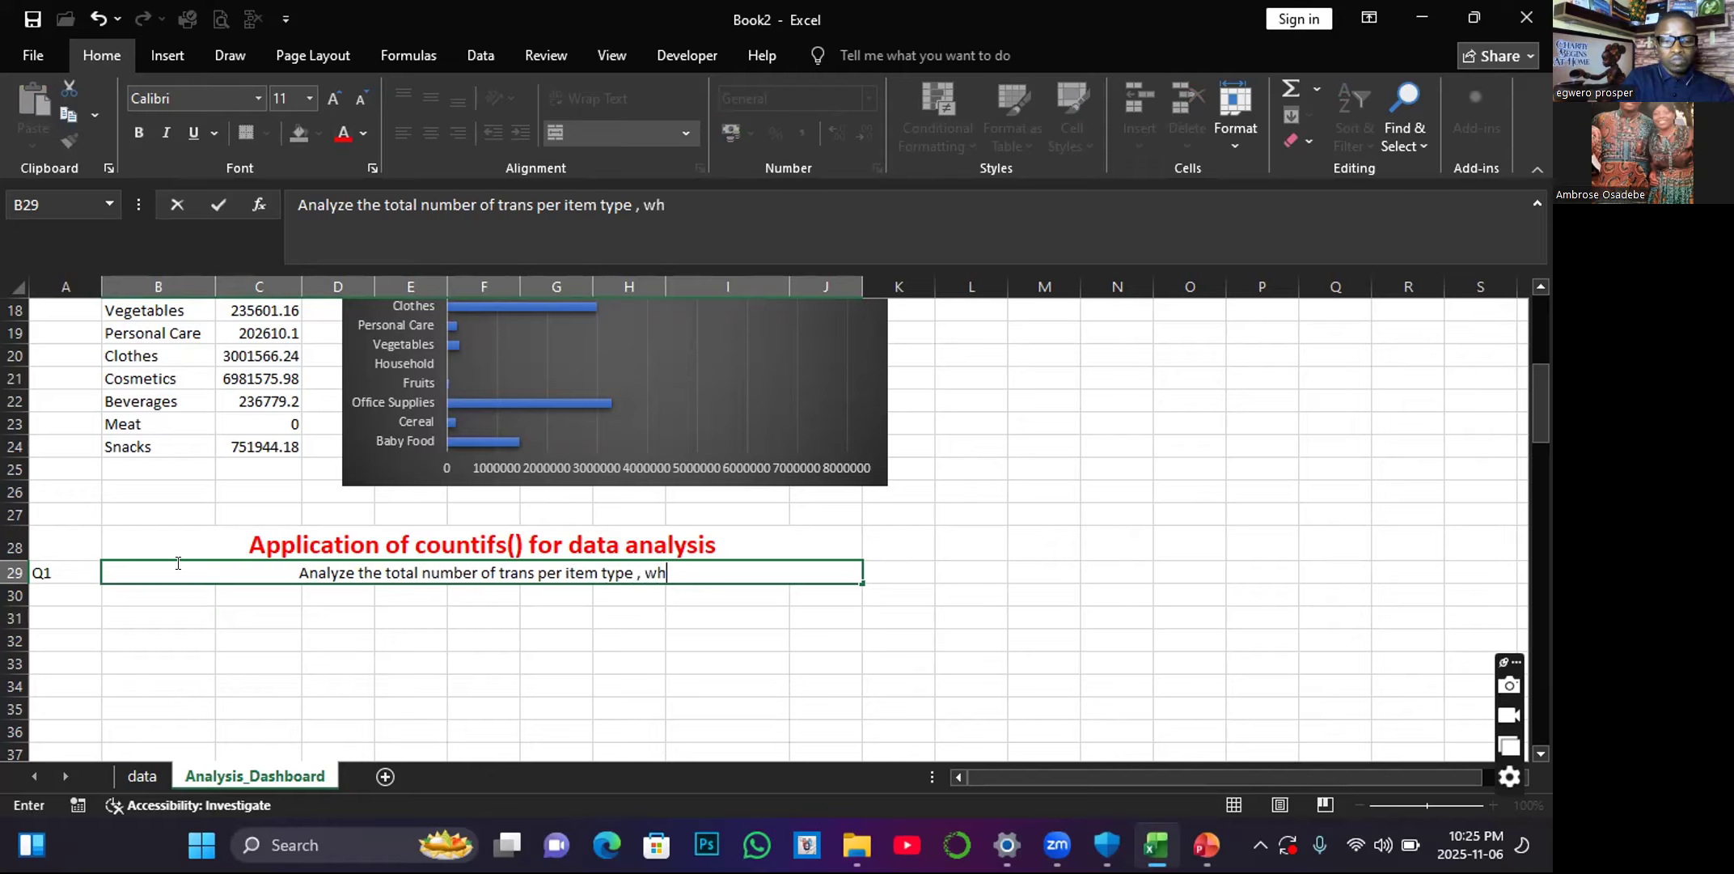
type("ere cha")
key("BackSpace")
key("BackSpace")
key("BackSpace")
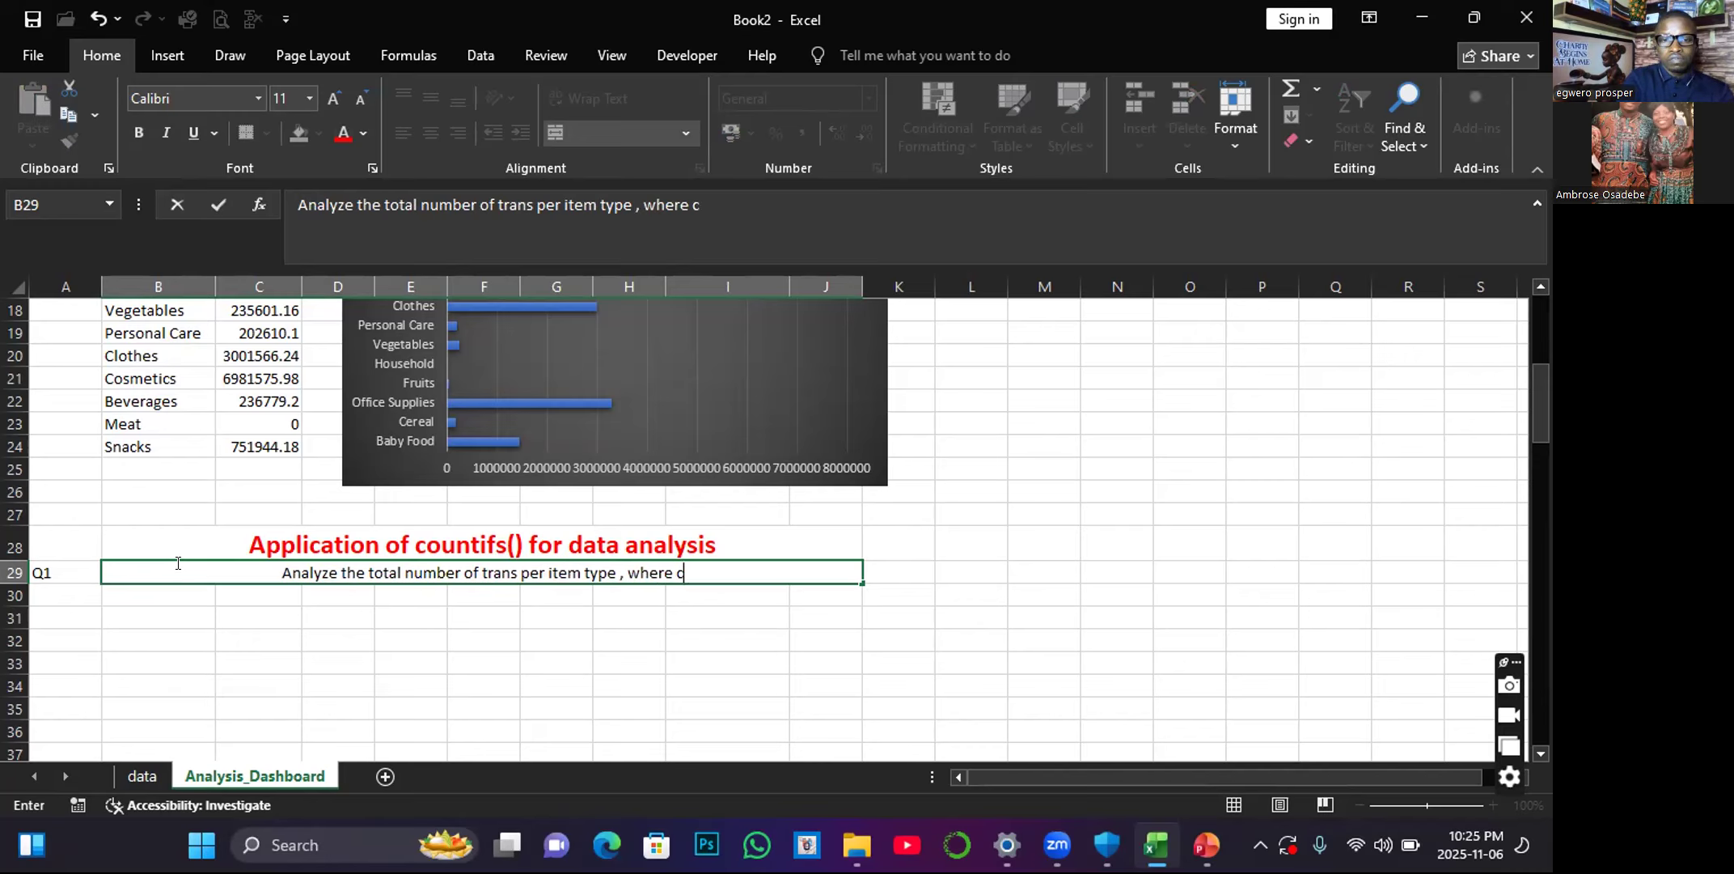
type("sales")
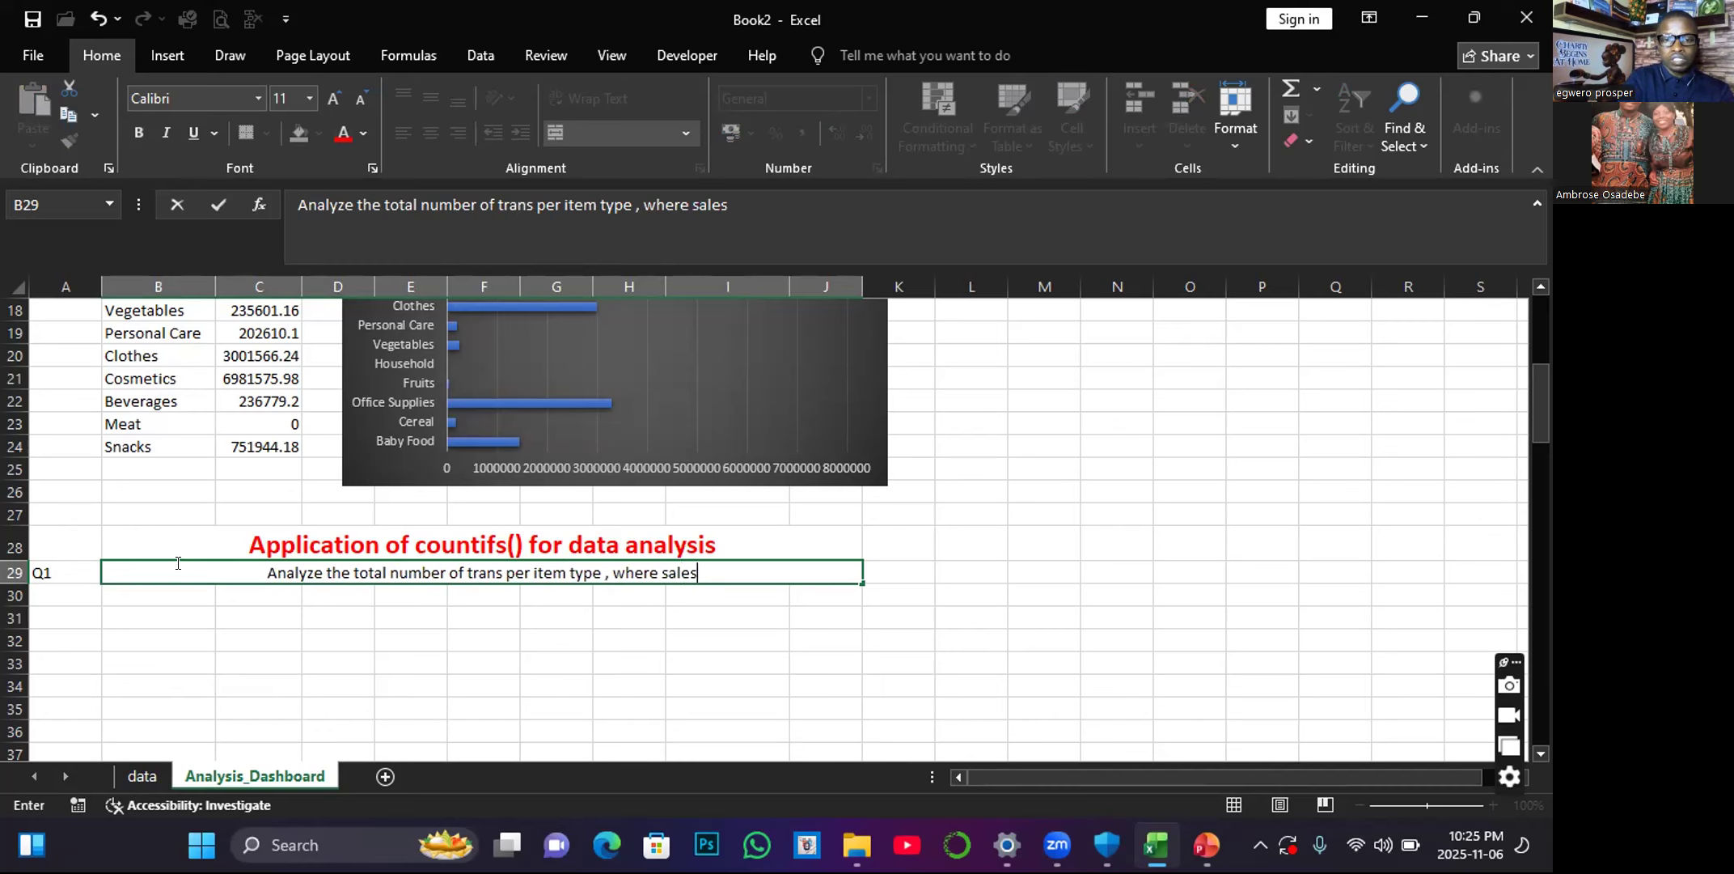
type(" Chan")
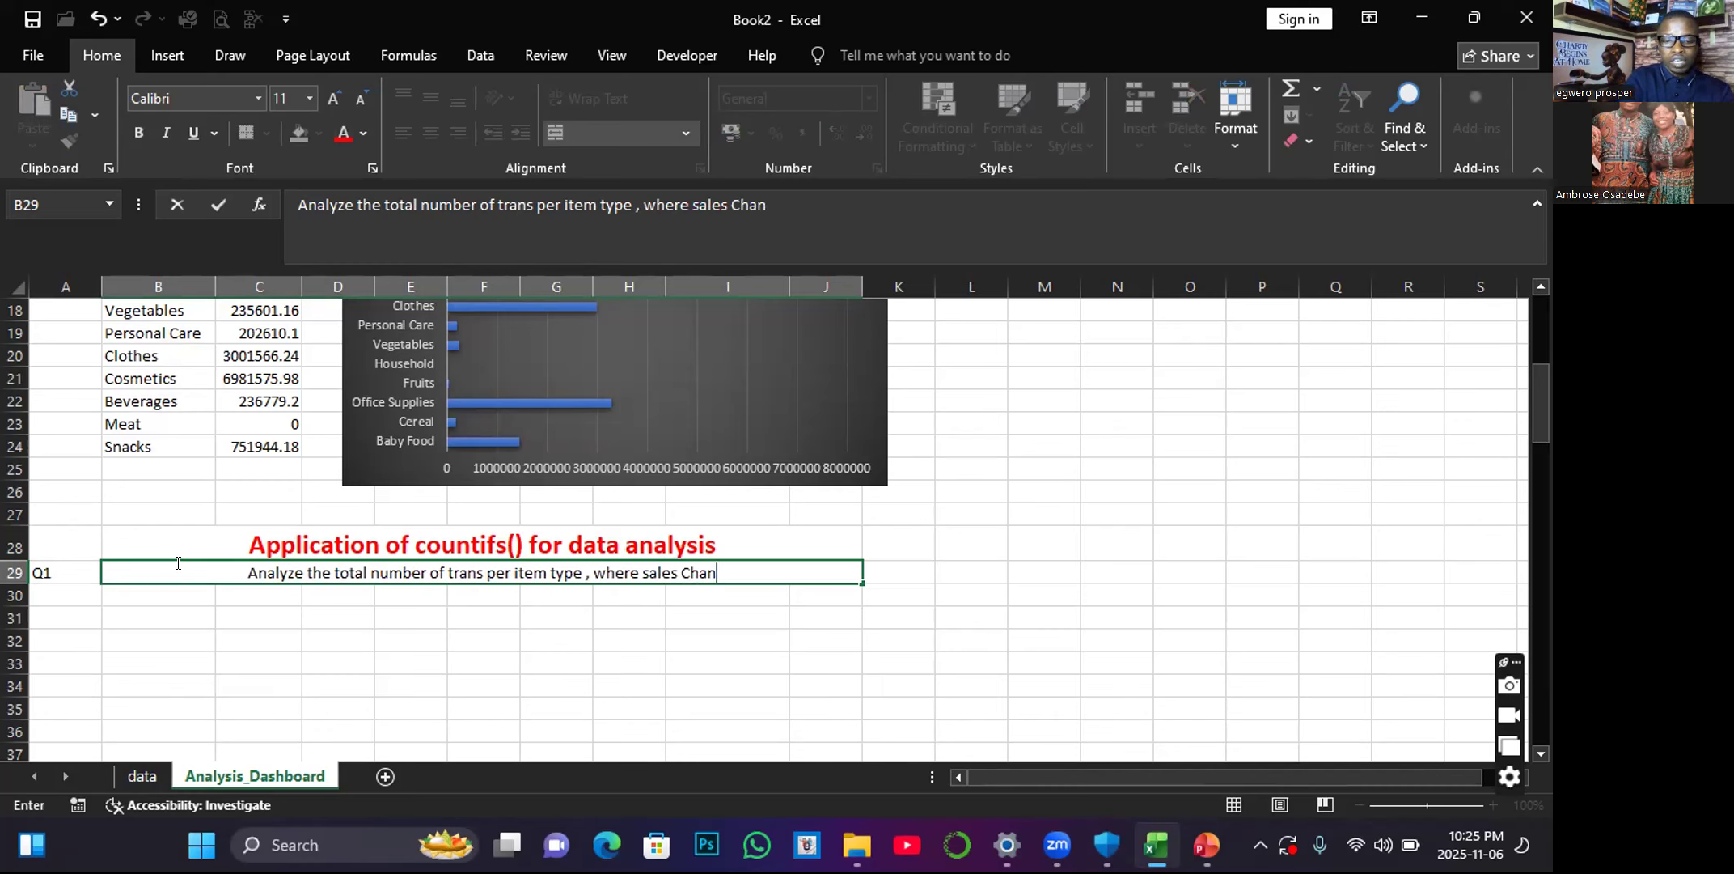
type("nel i")
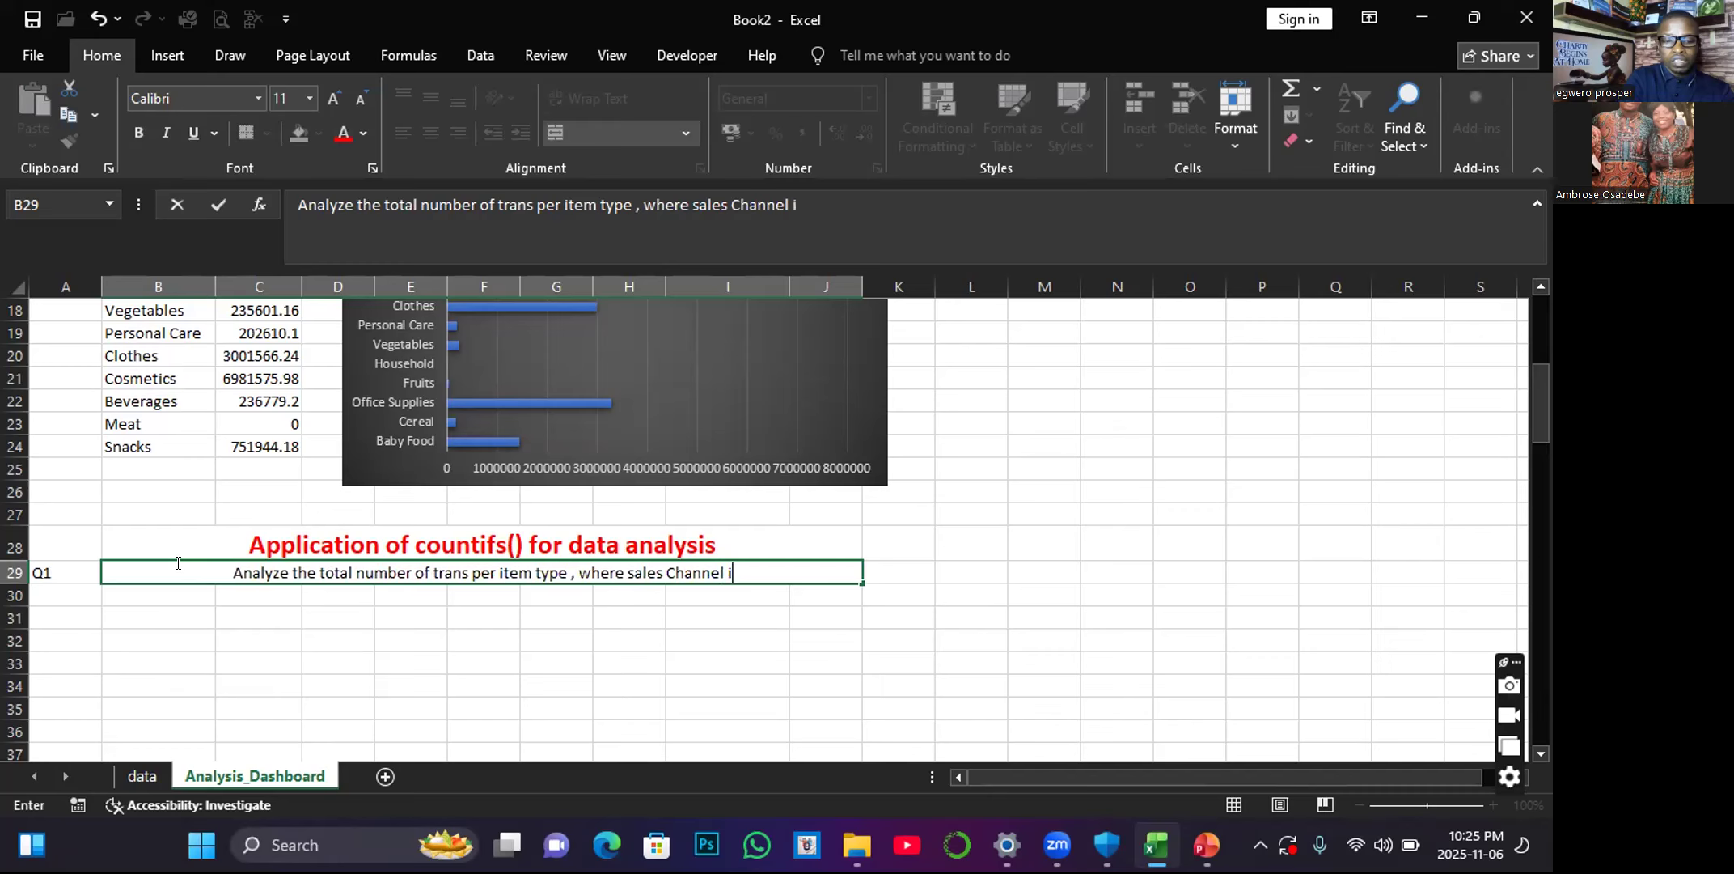
type("s onl")
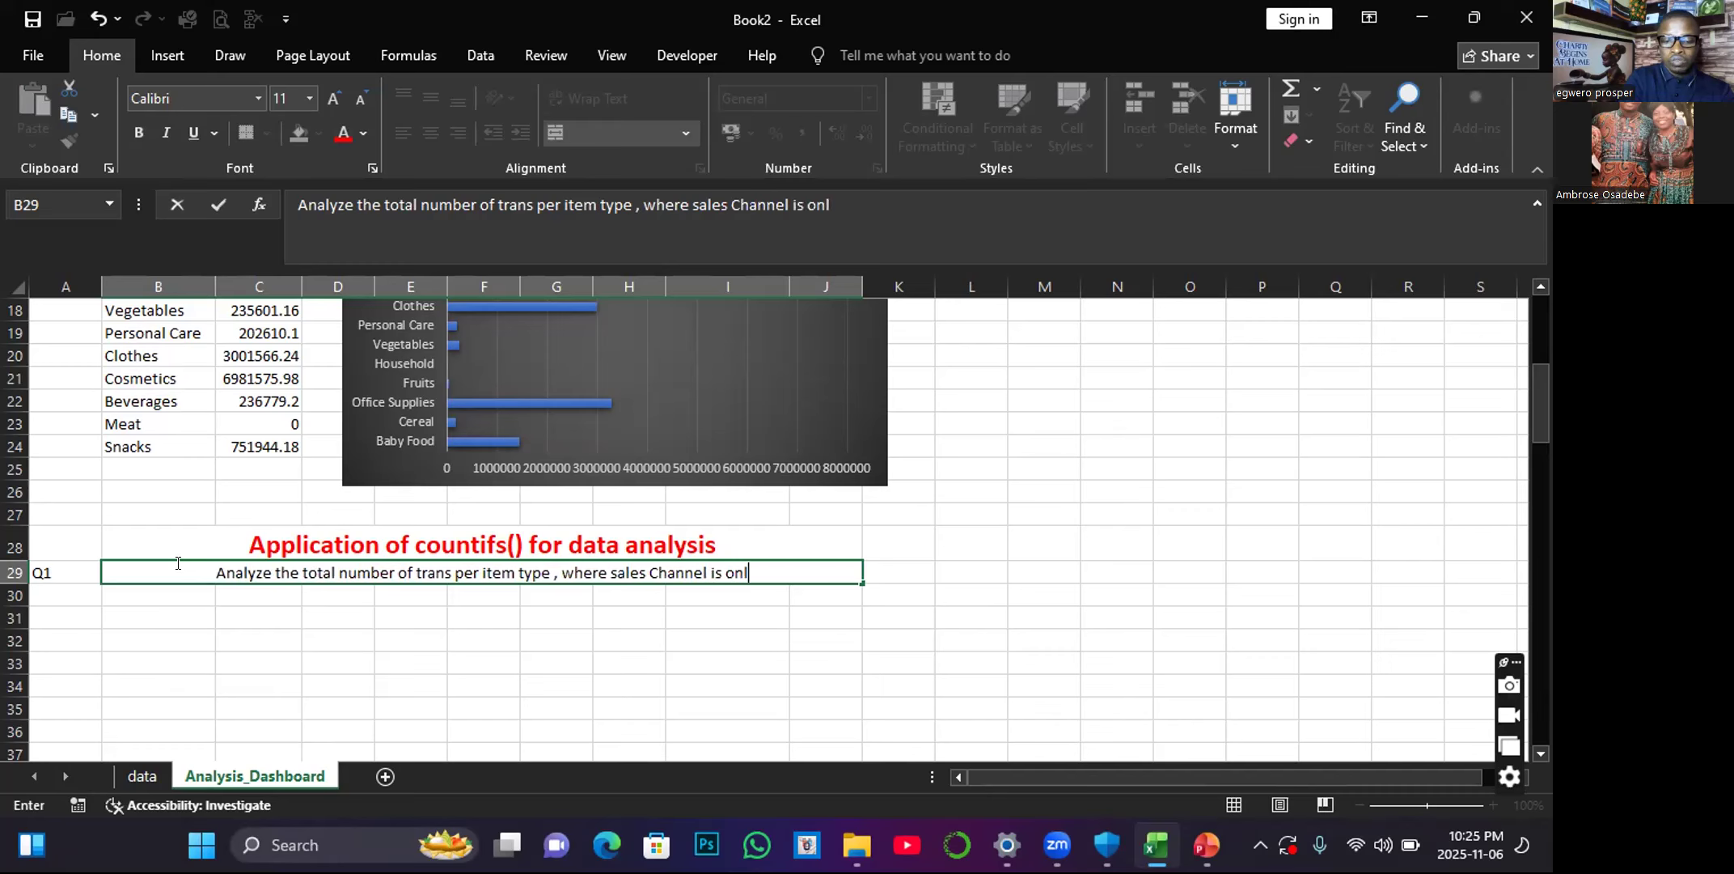
type("ine and unit ")
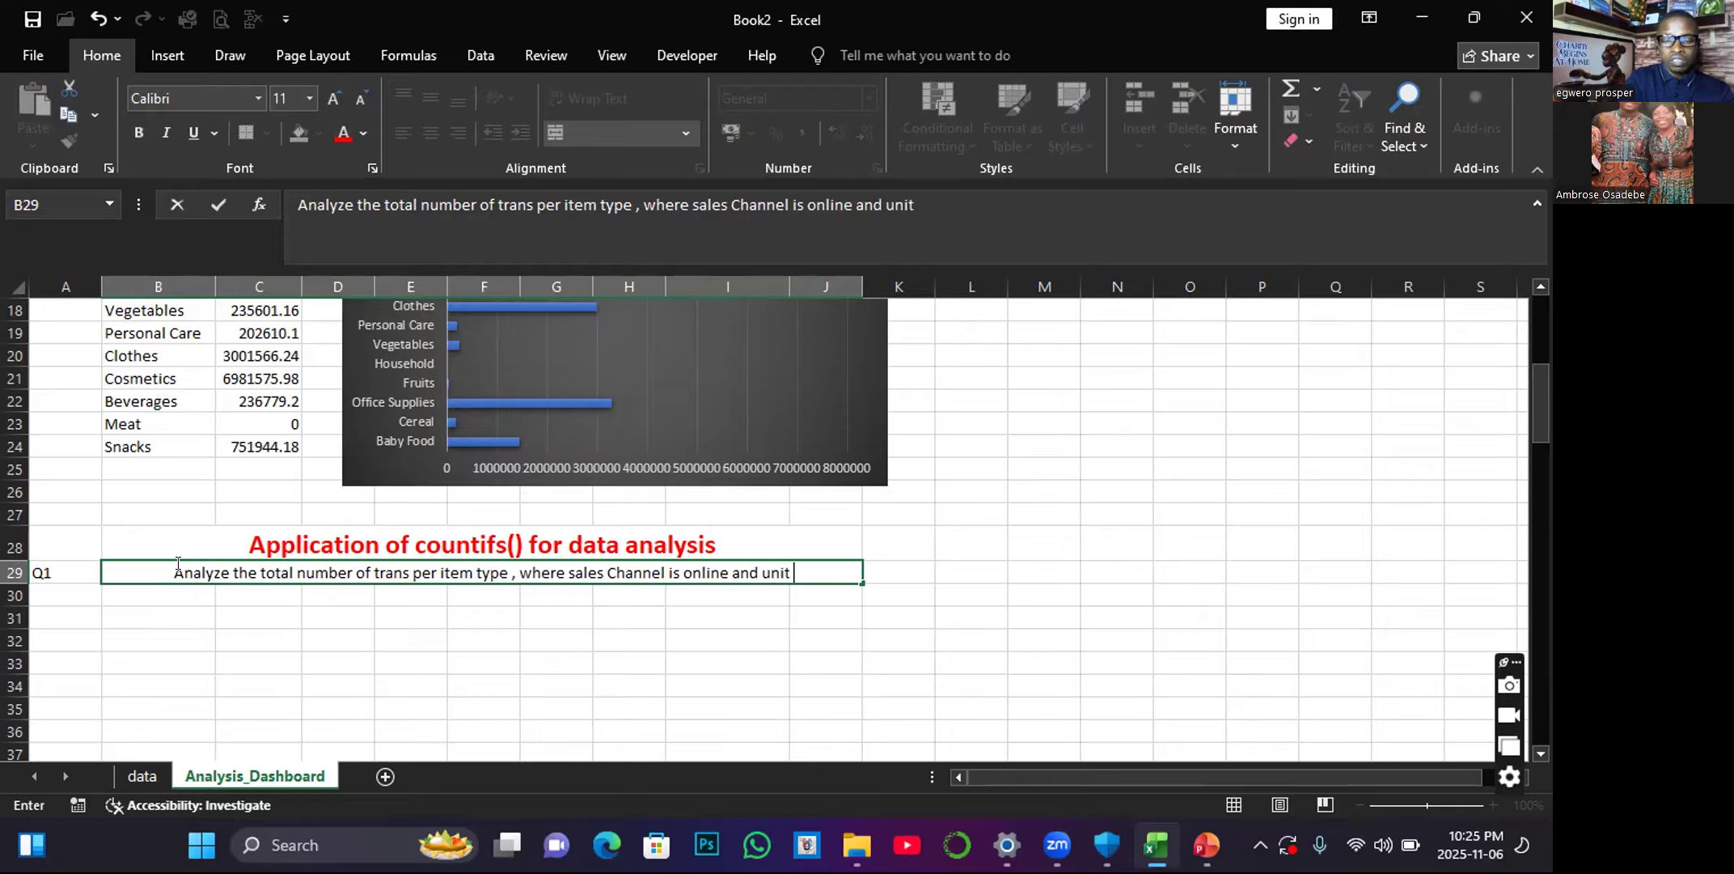
type("sold ")
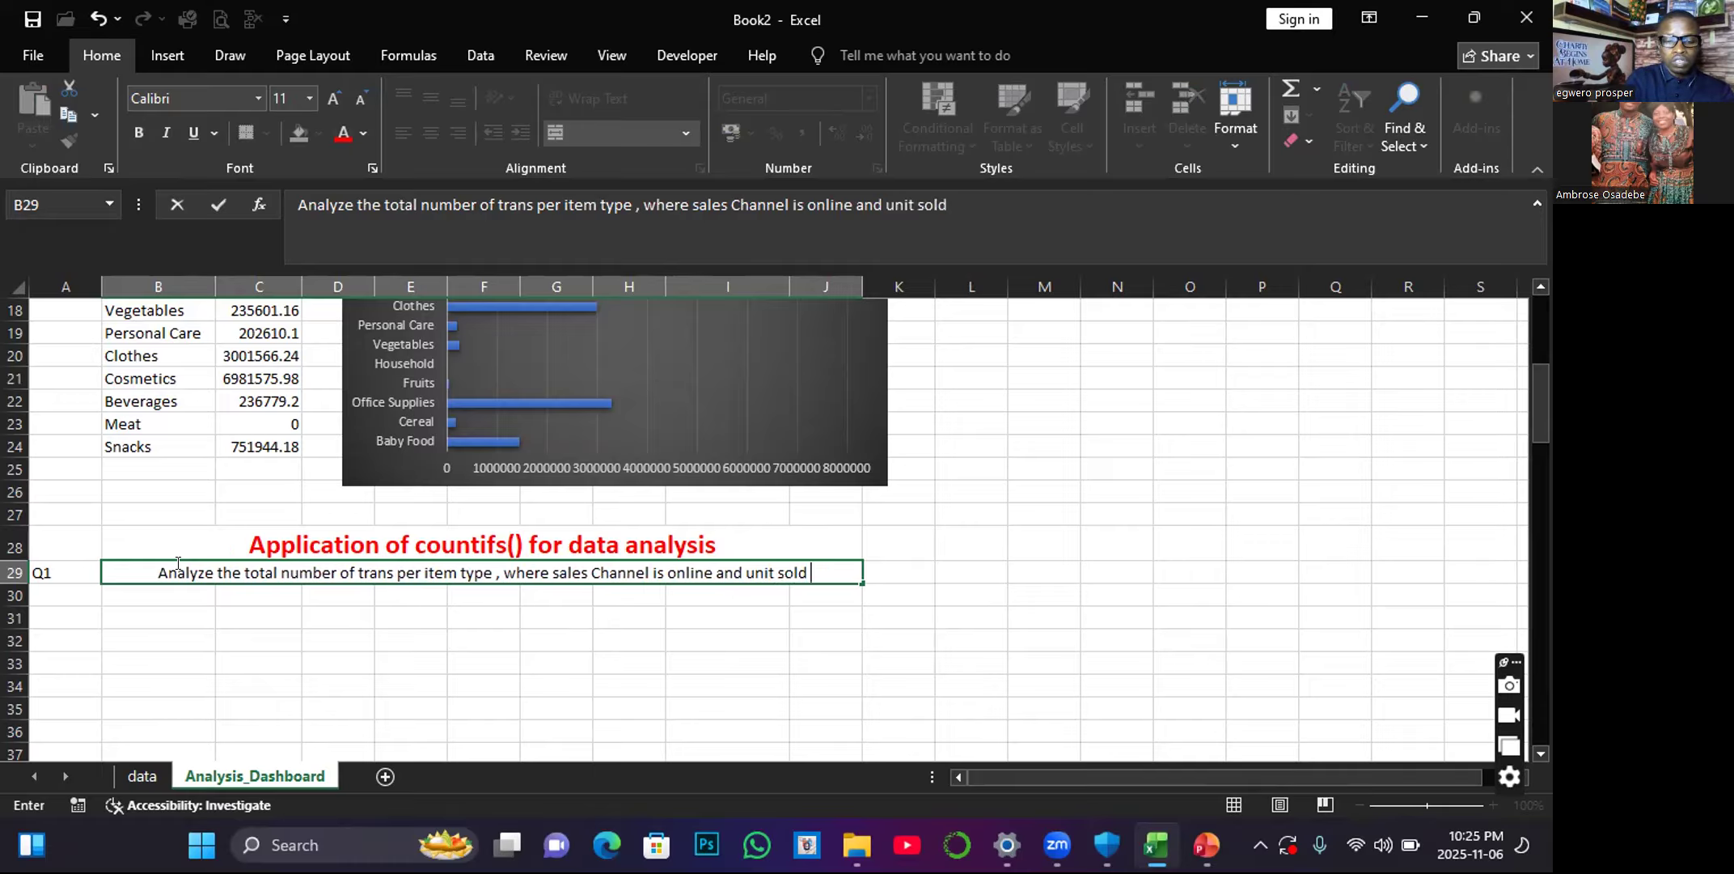
type(">")
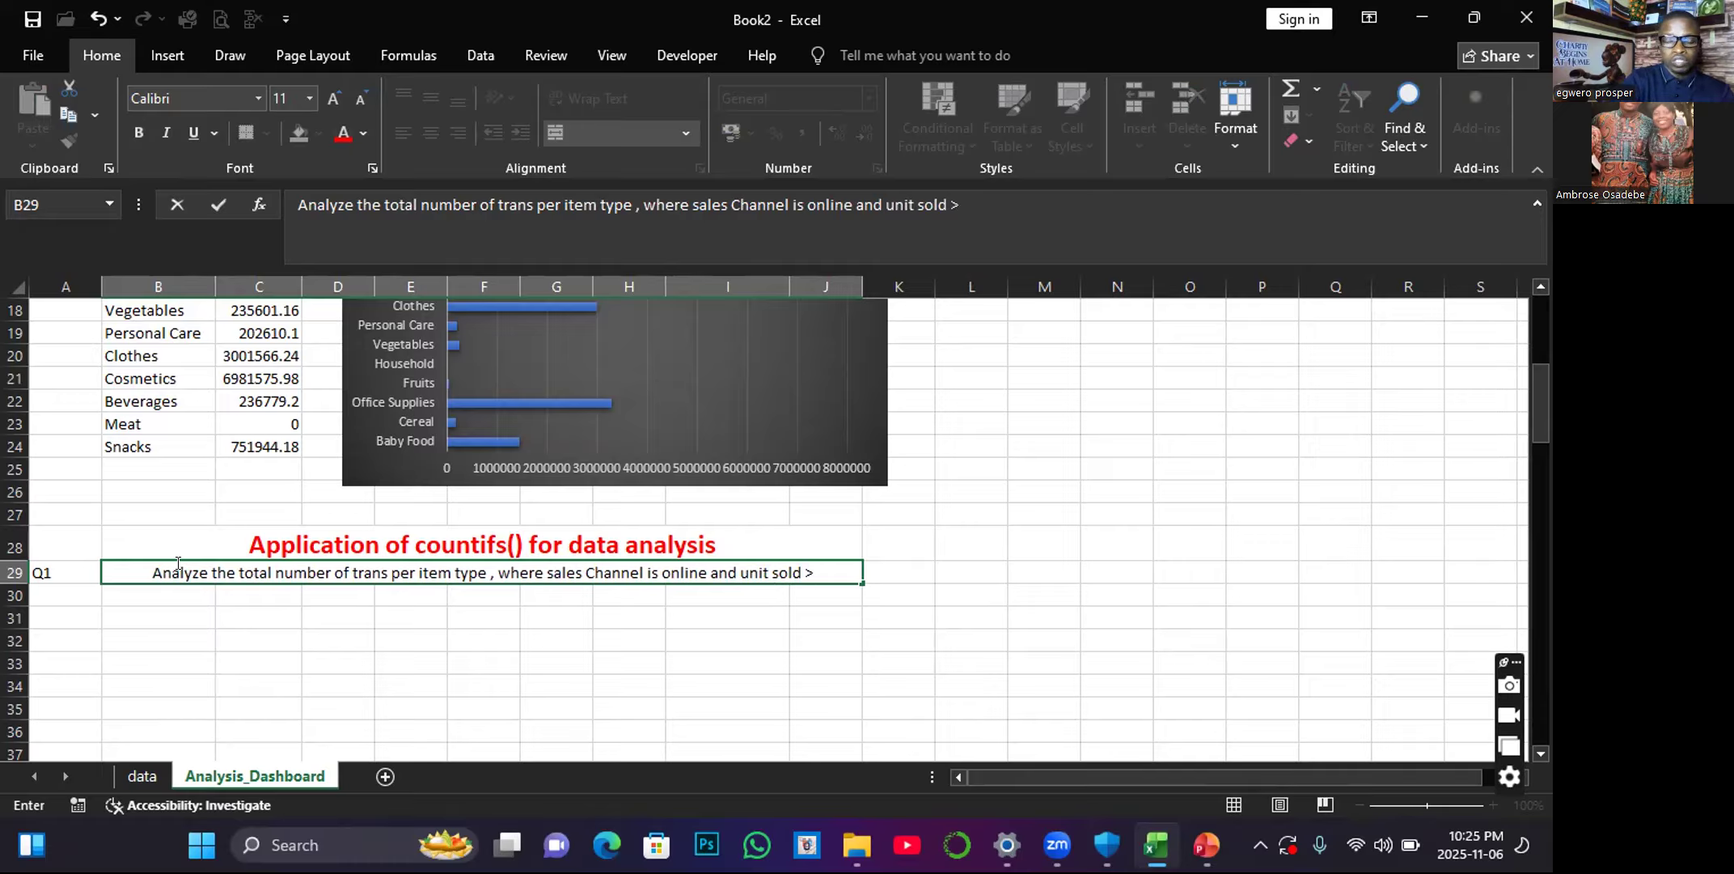
type(" 2000")
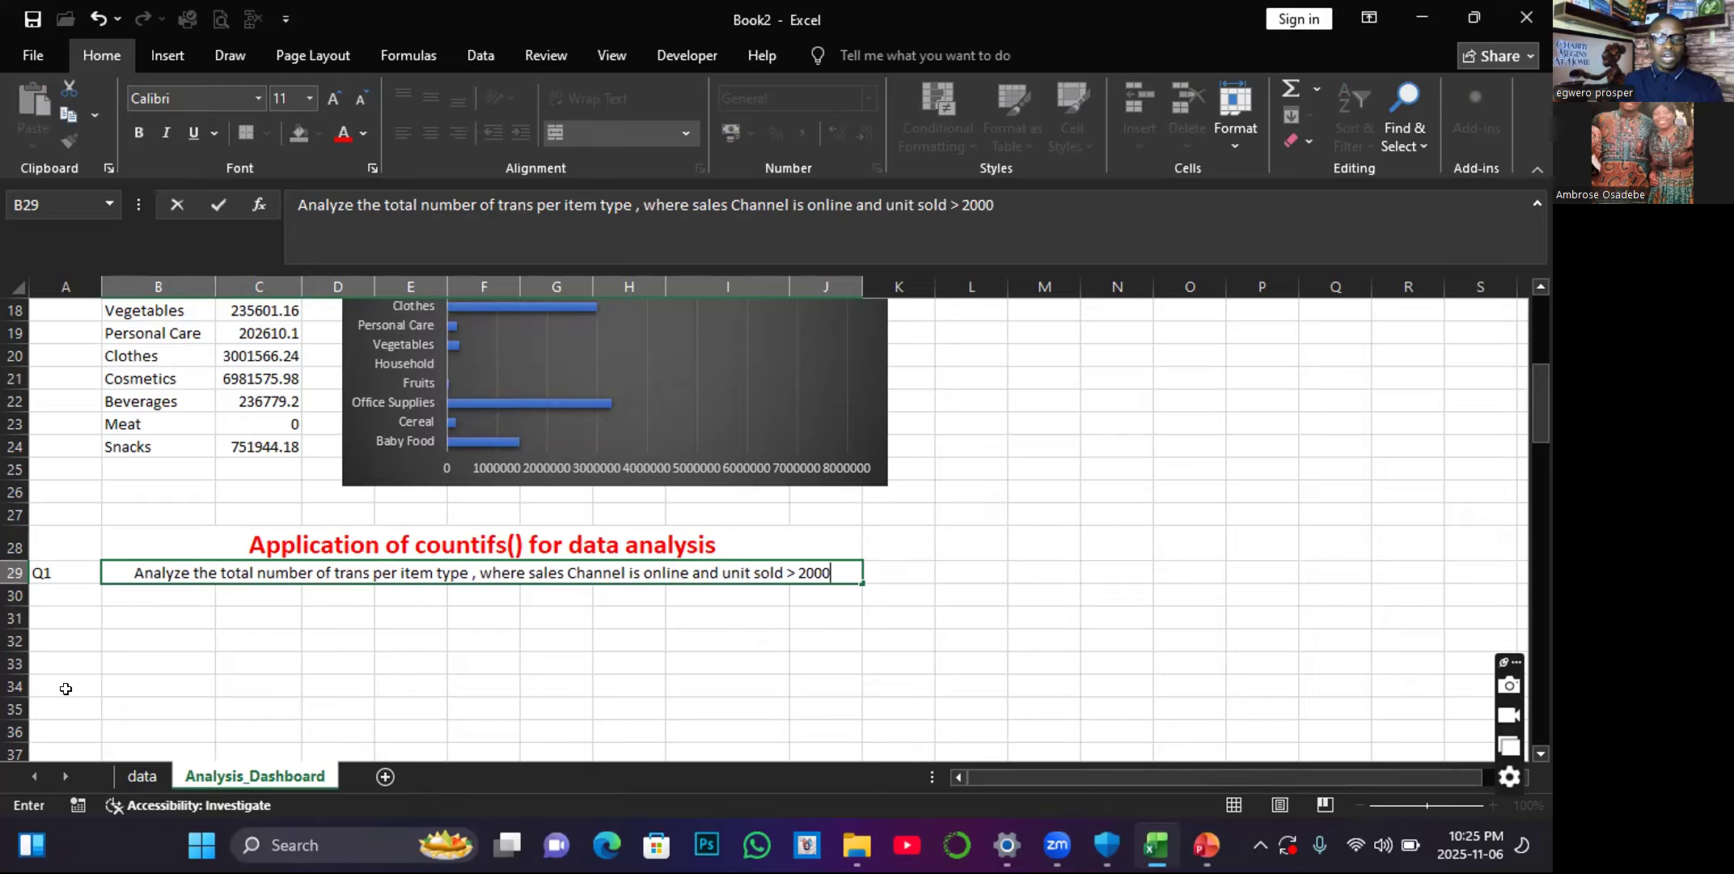
left_click(222, 631)
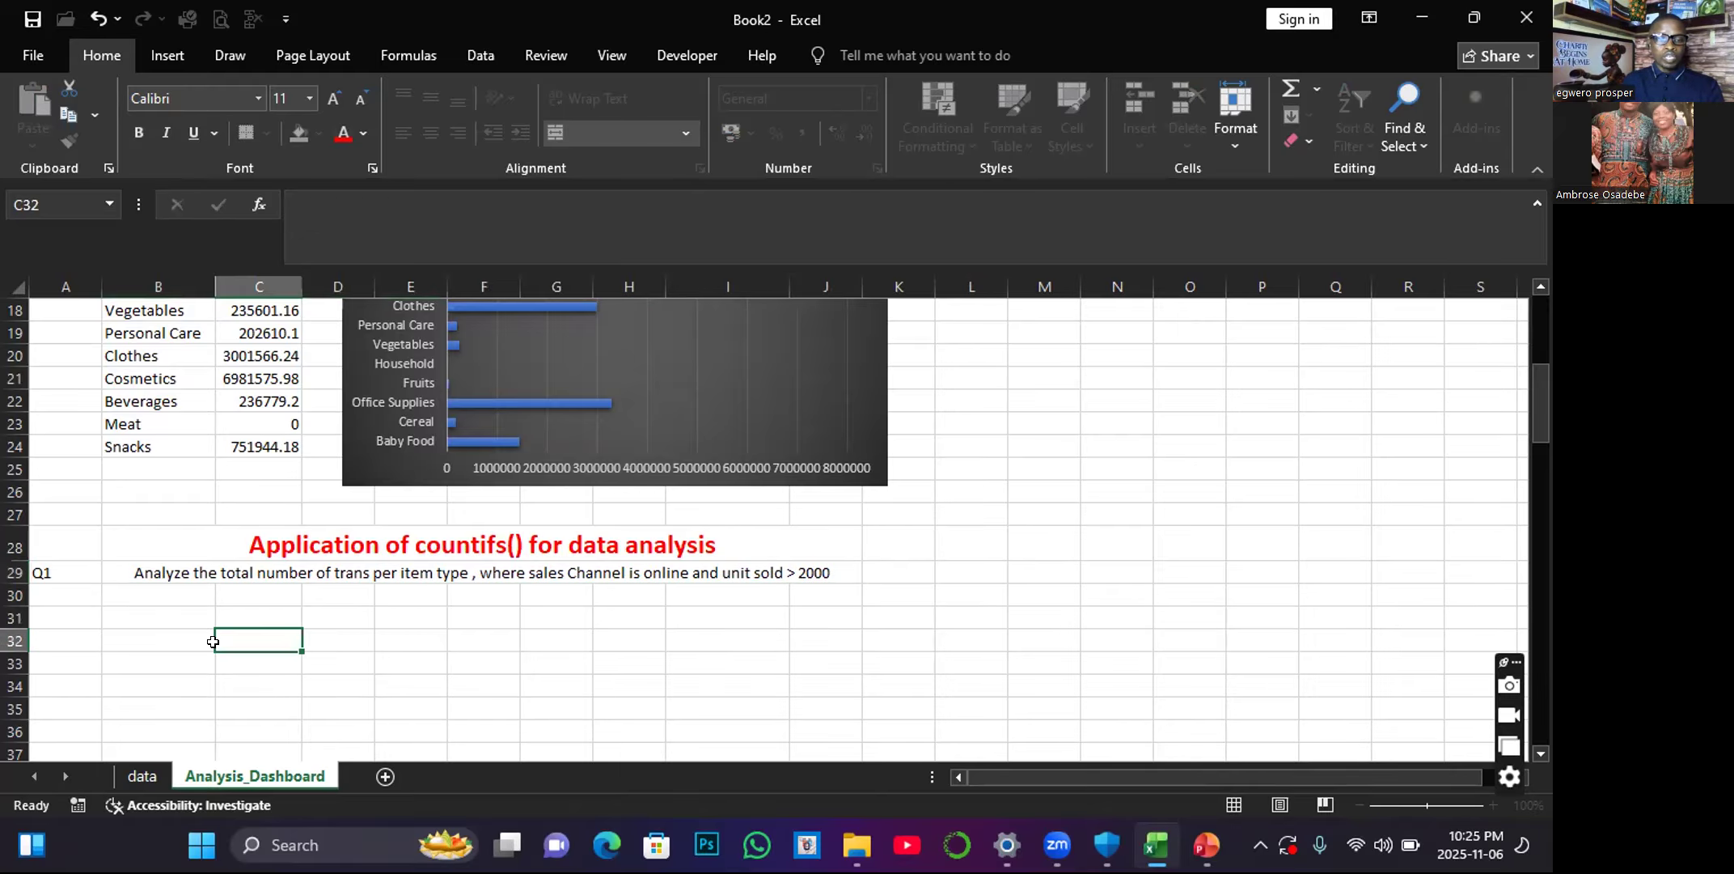
Format the Q1 question in B29 as bold red text at font size 12.
left_click(177, 571)
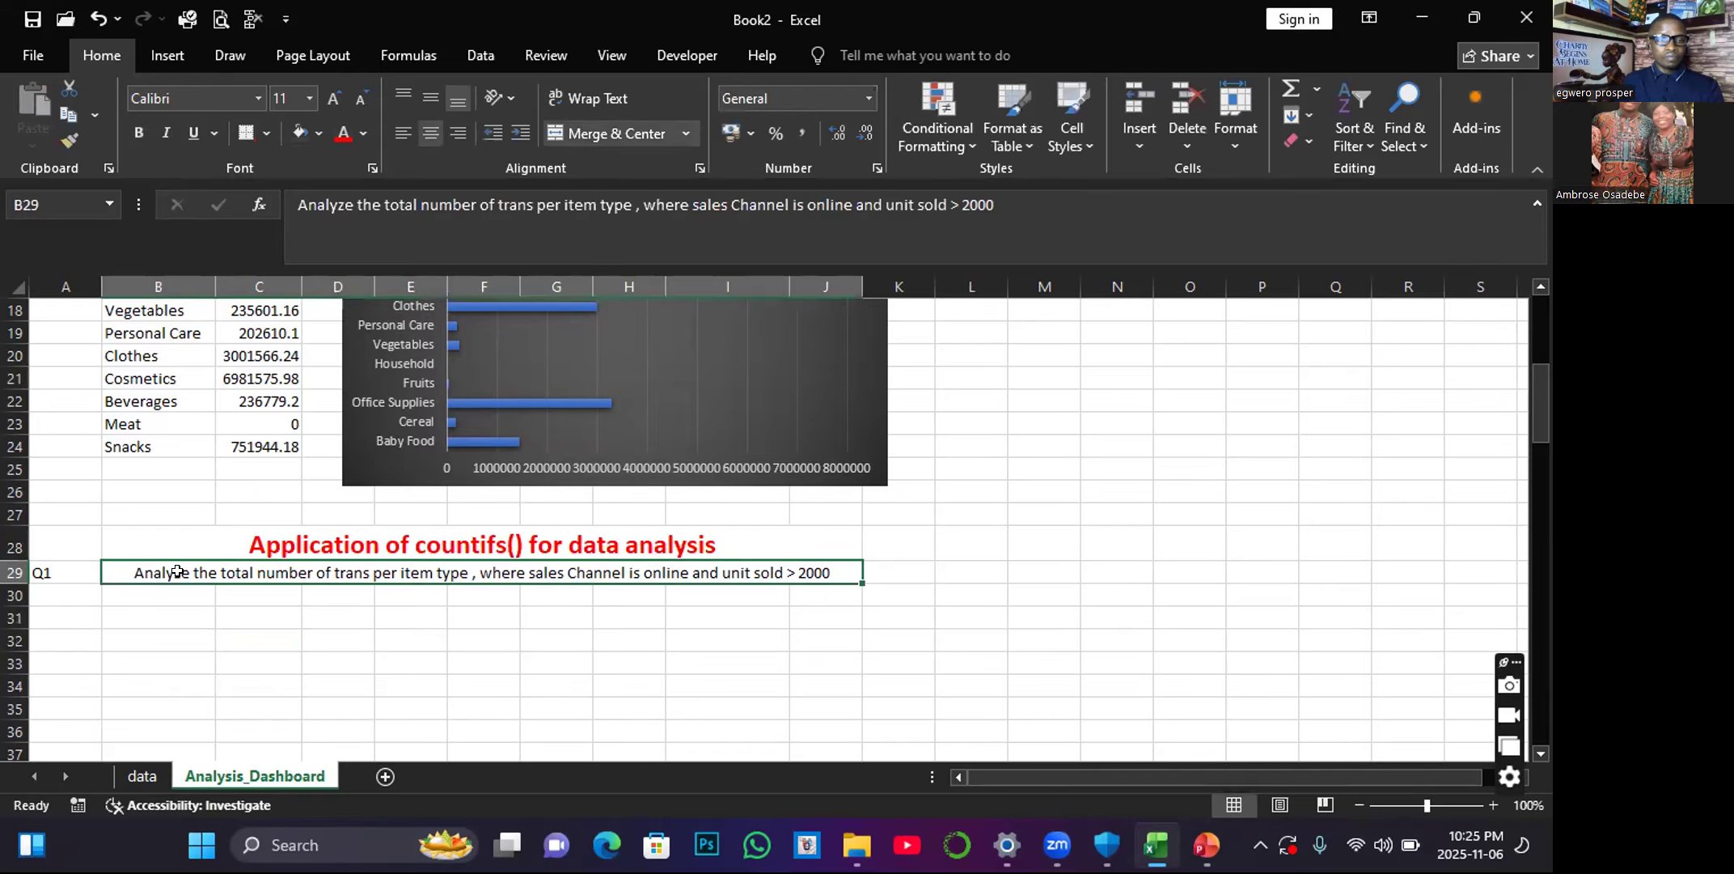
left_click(139, 132)
left_click(340, 137)
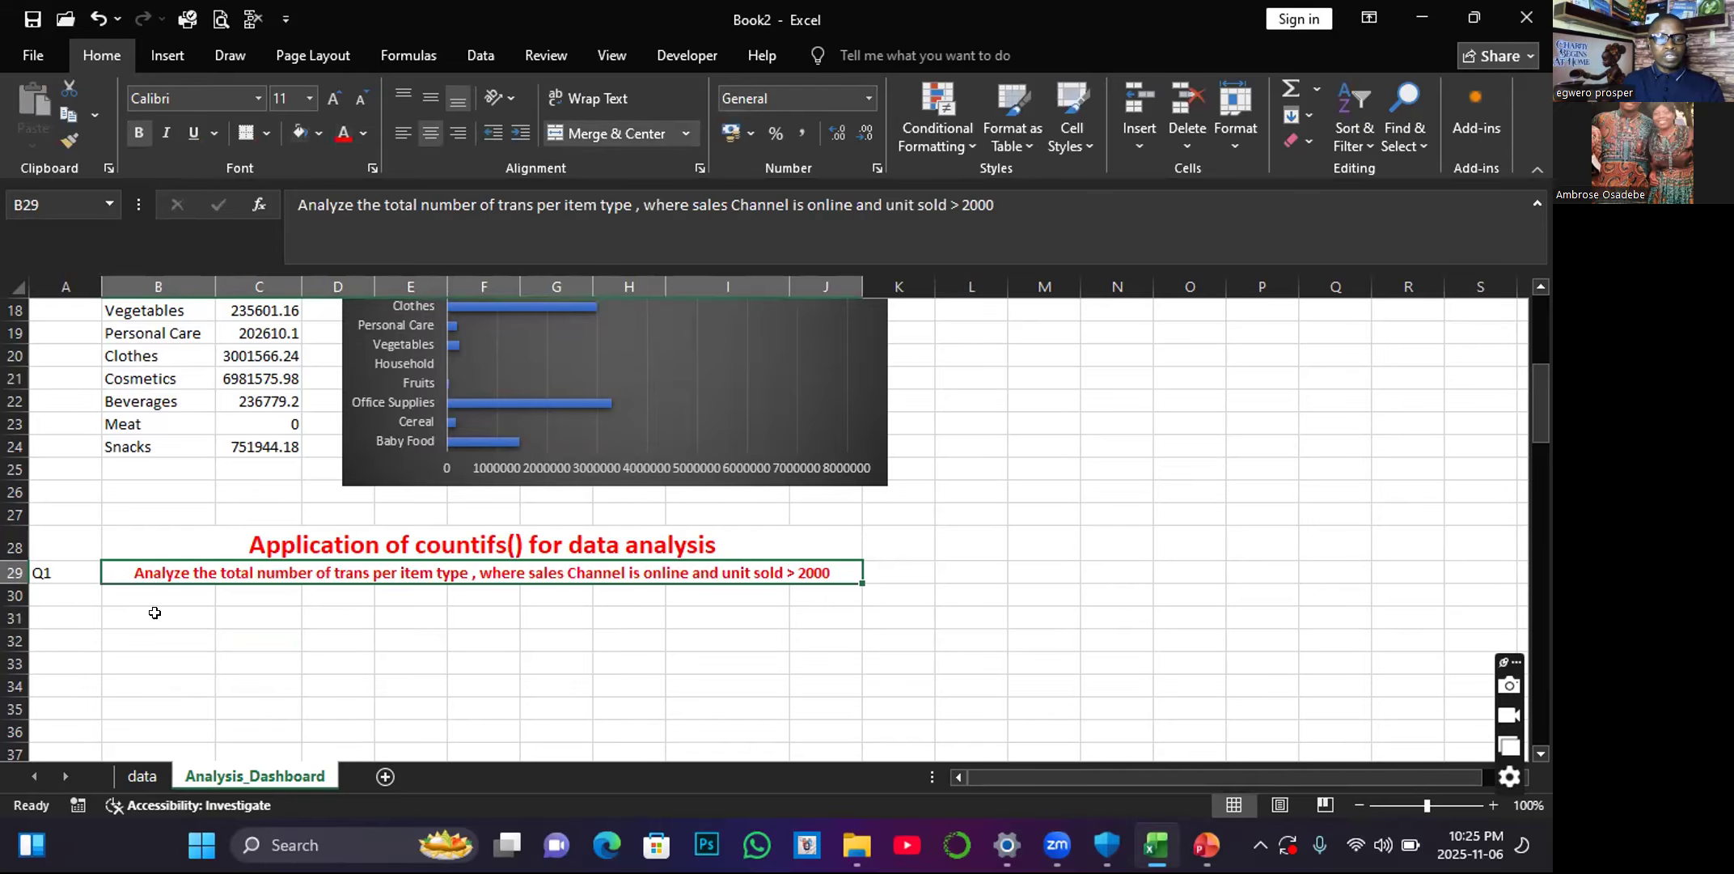
left_click(319, 99)
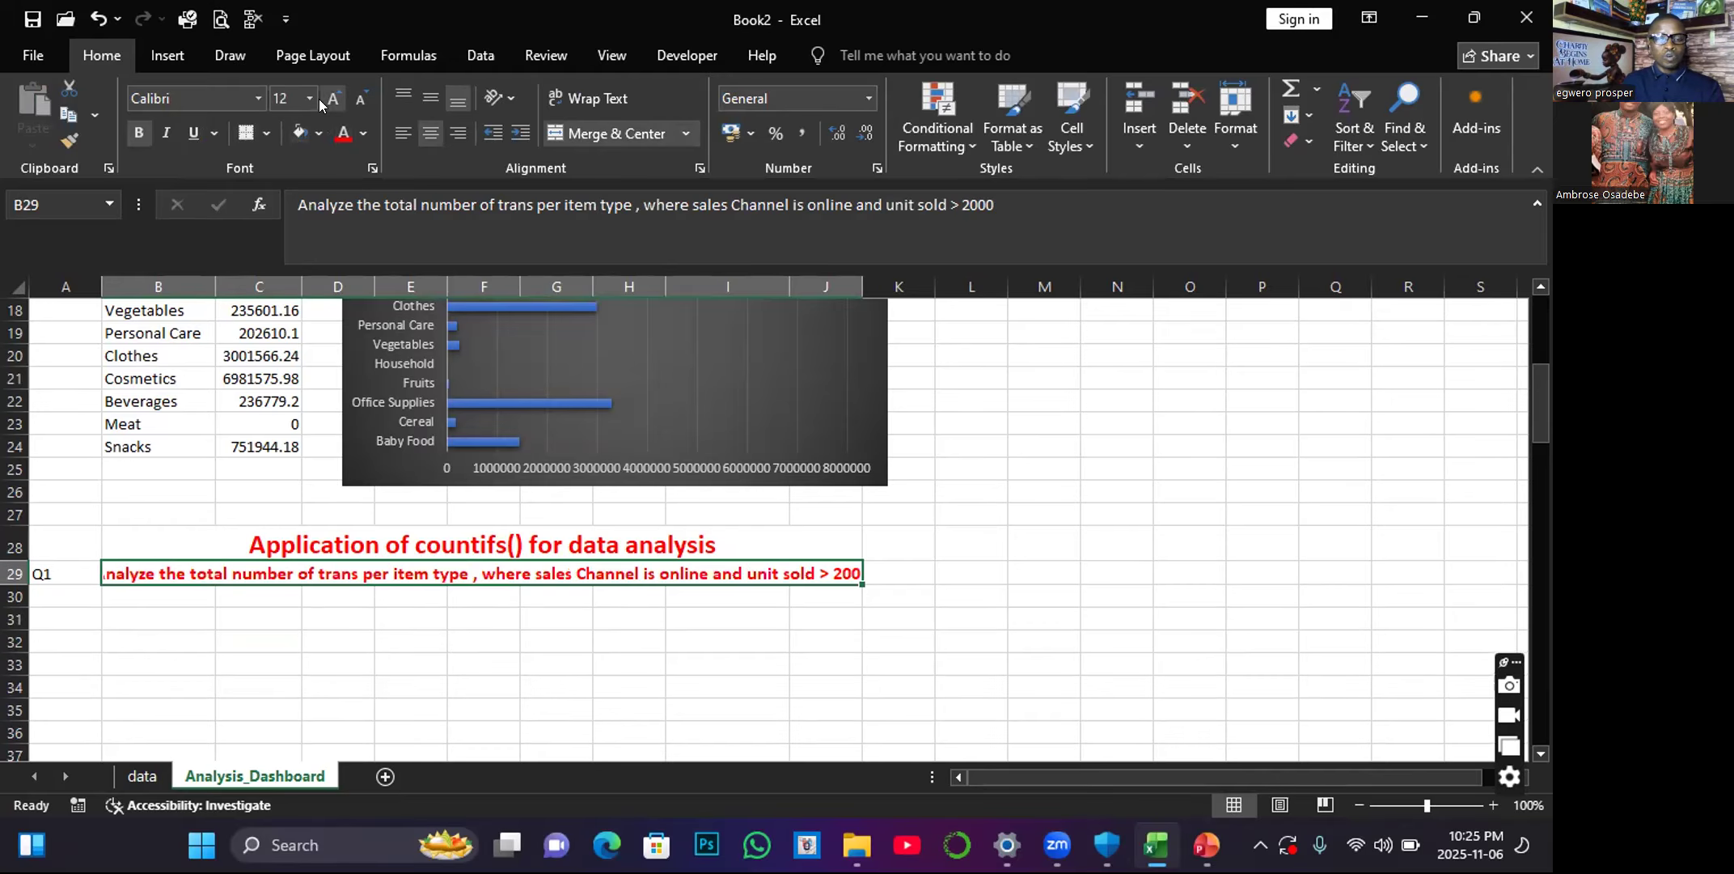
Widen column J slightly so the merged cell B29 fits the whole Q1 question.
left_click(429, 643)
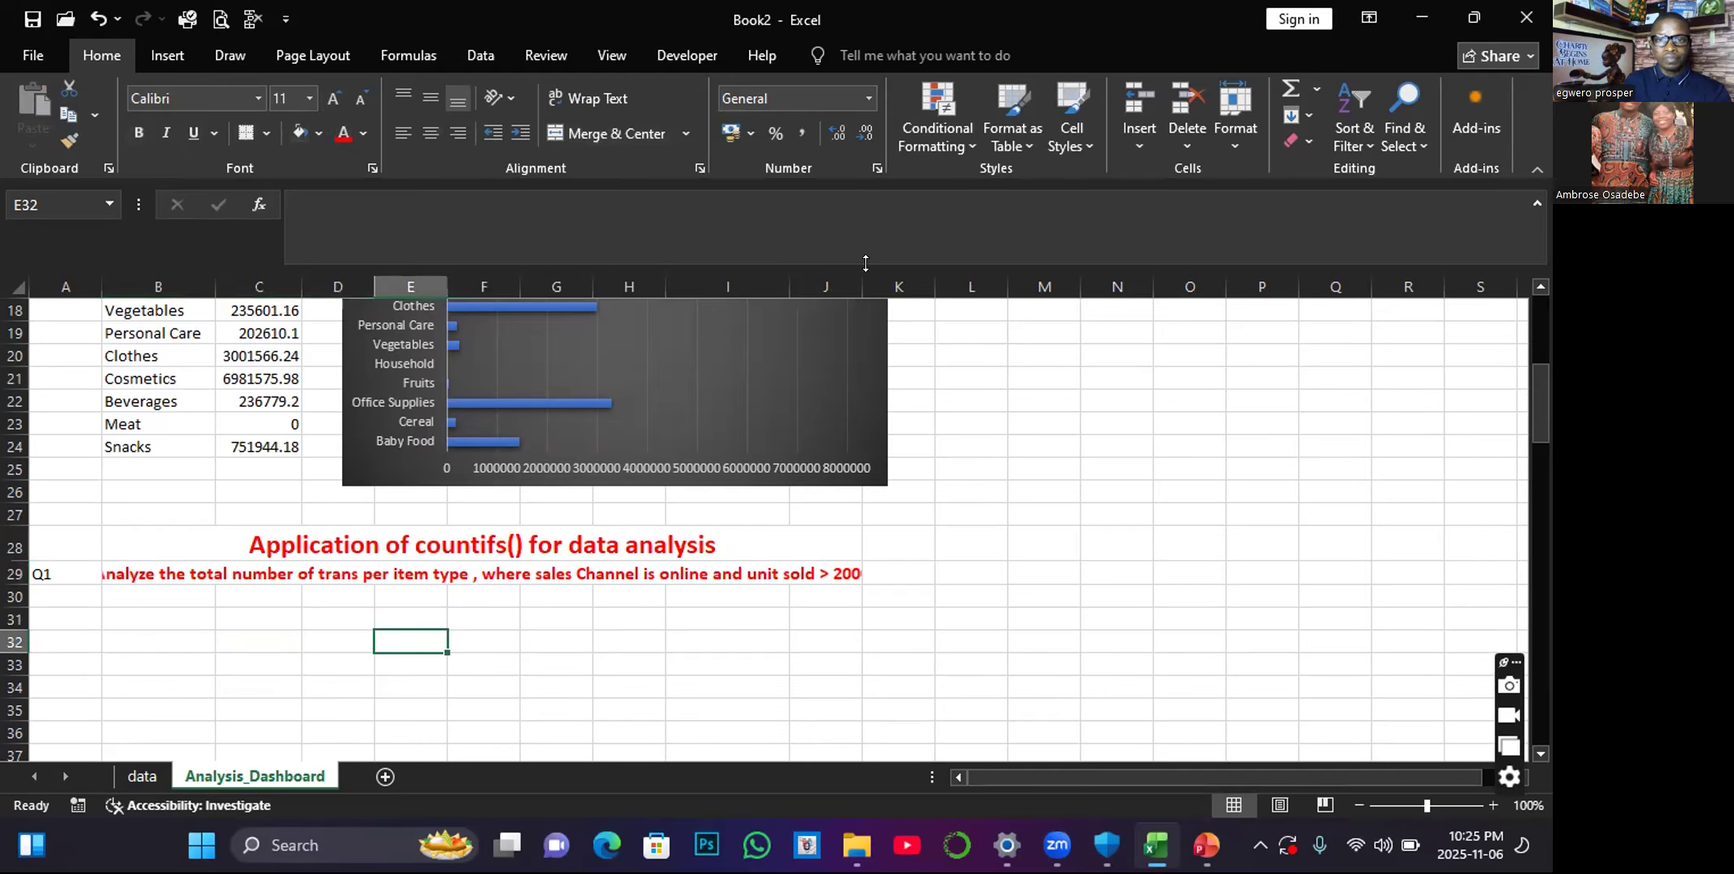
left_click(865, 534)
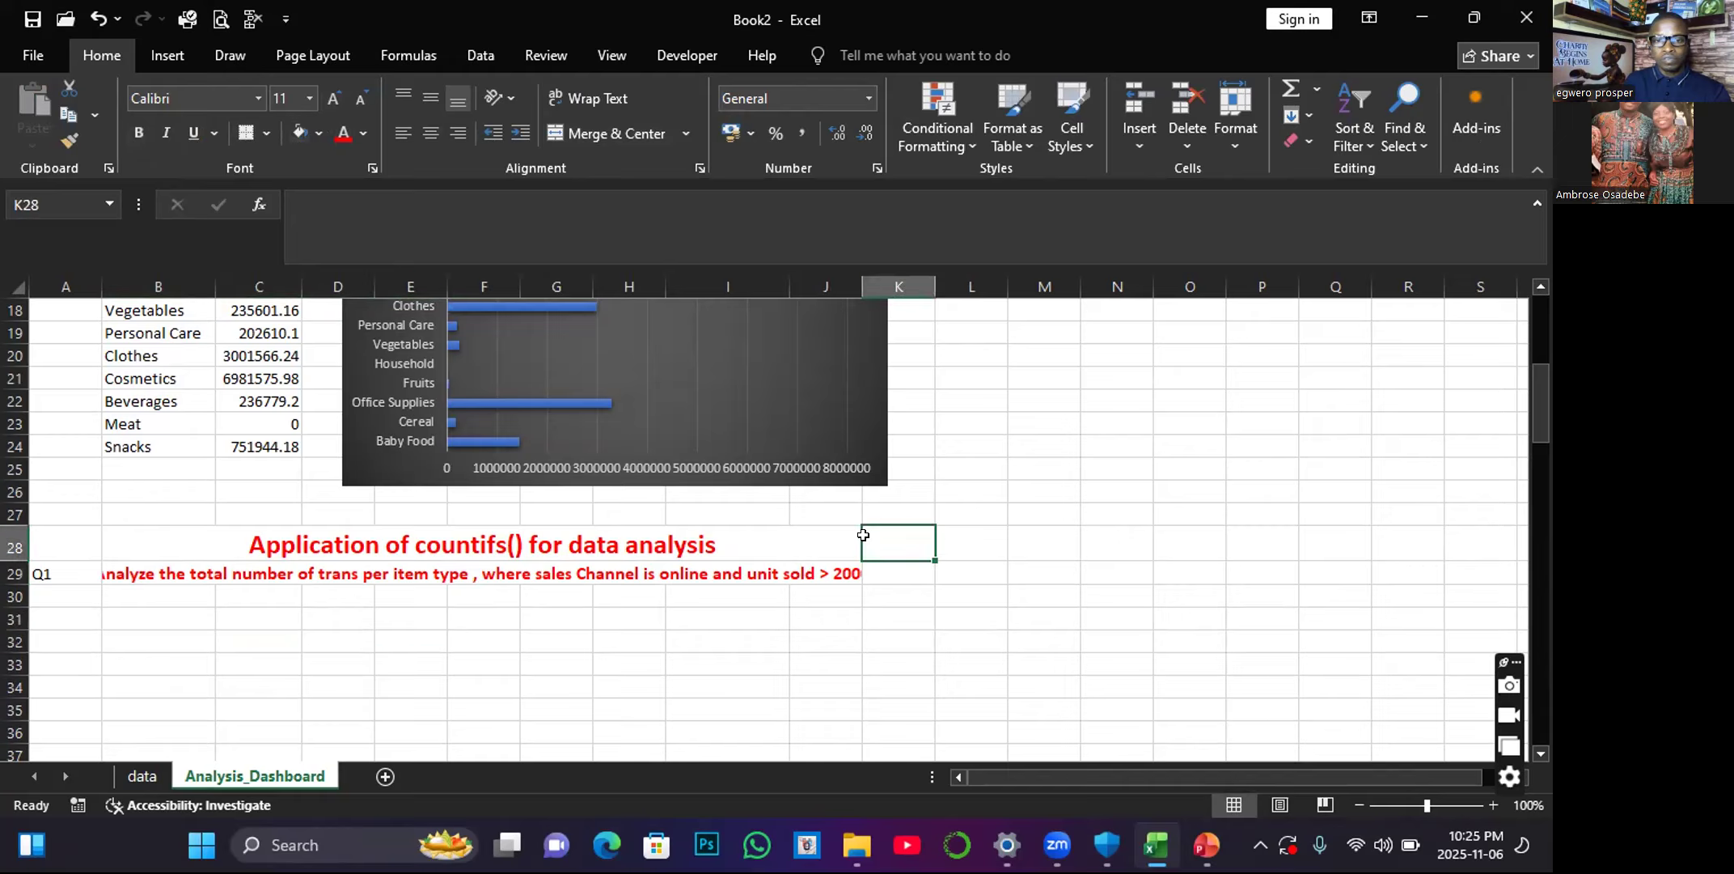
left_click(851, 520)
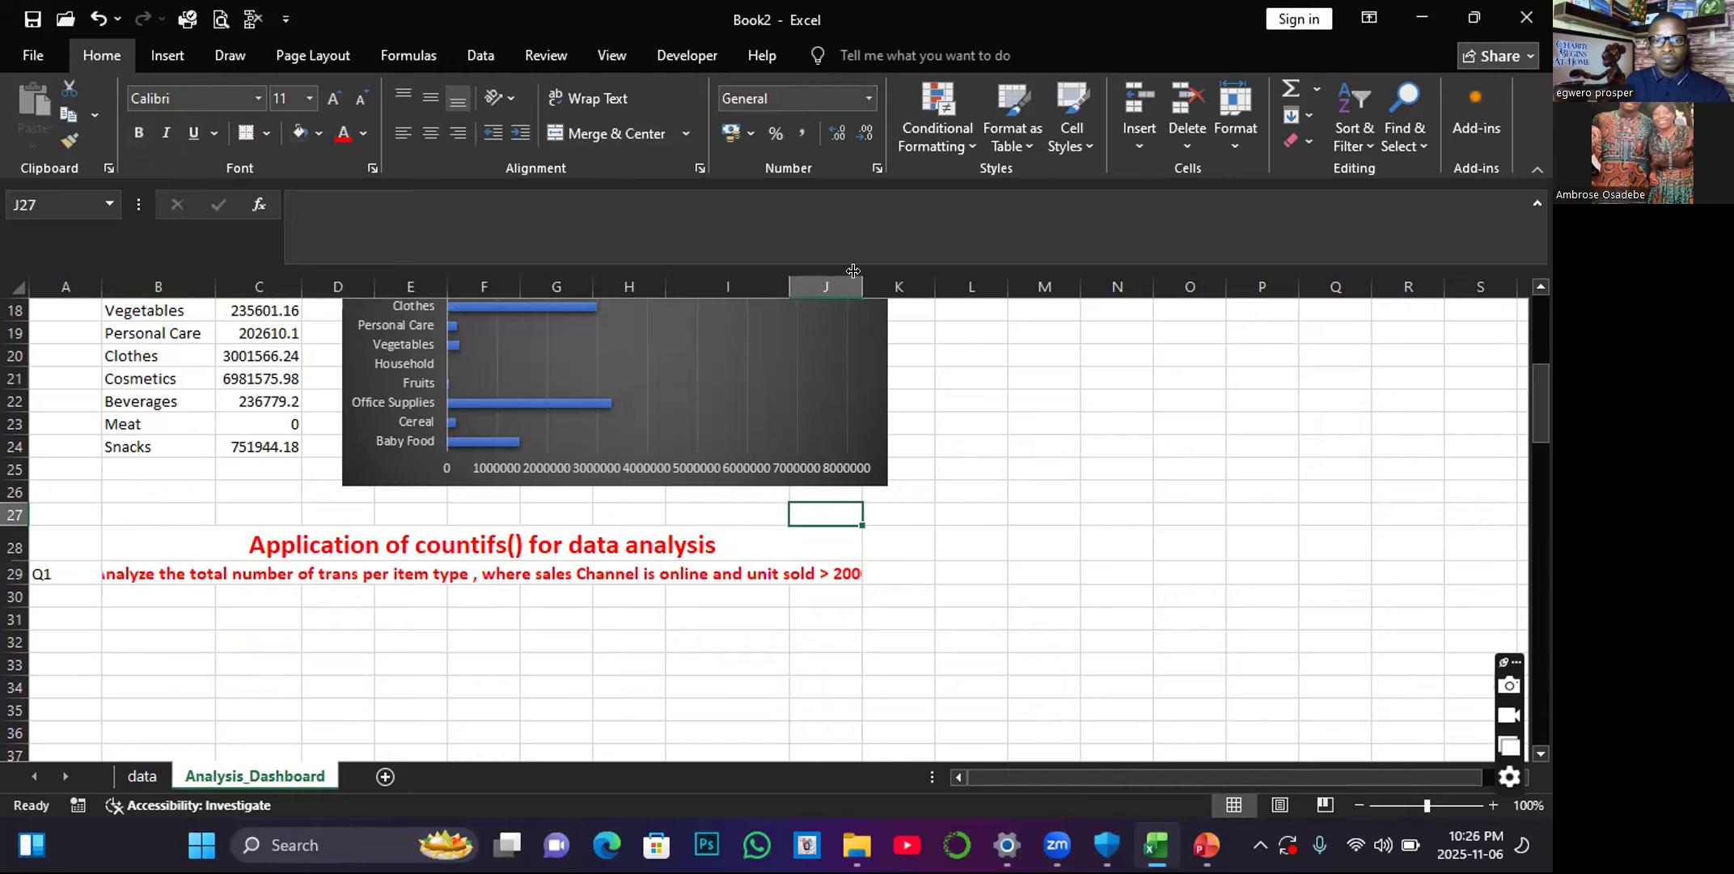
left_click_drag(857, 280, 885, 281)
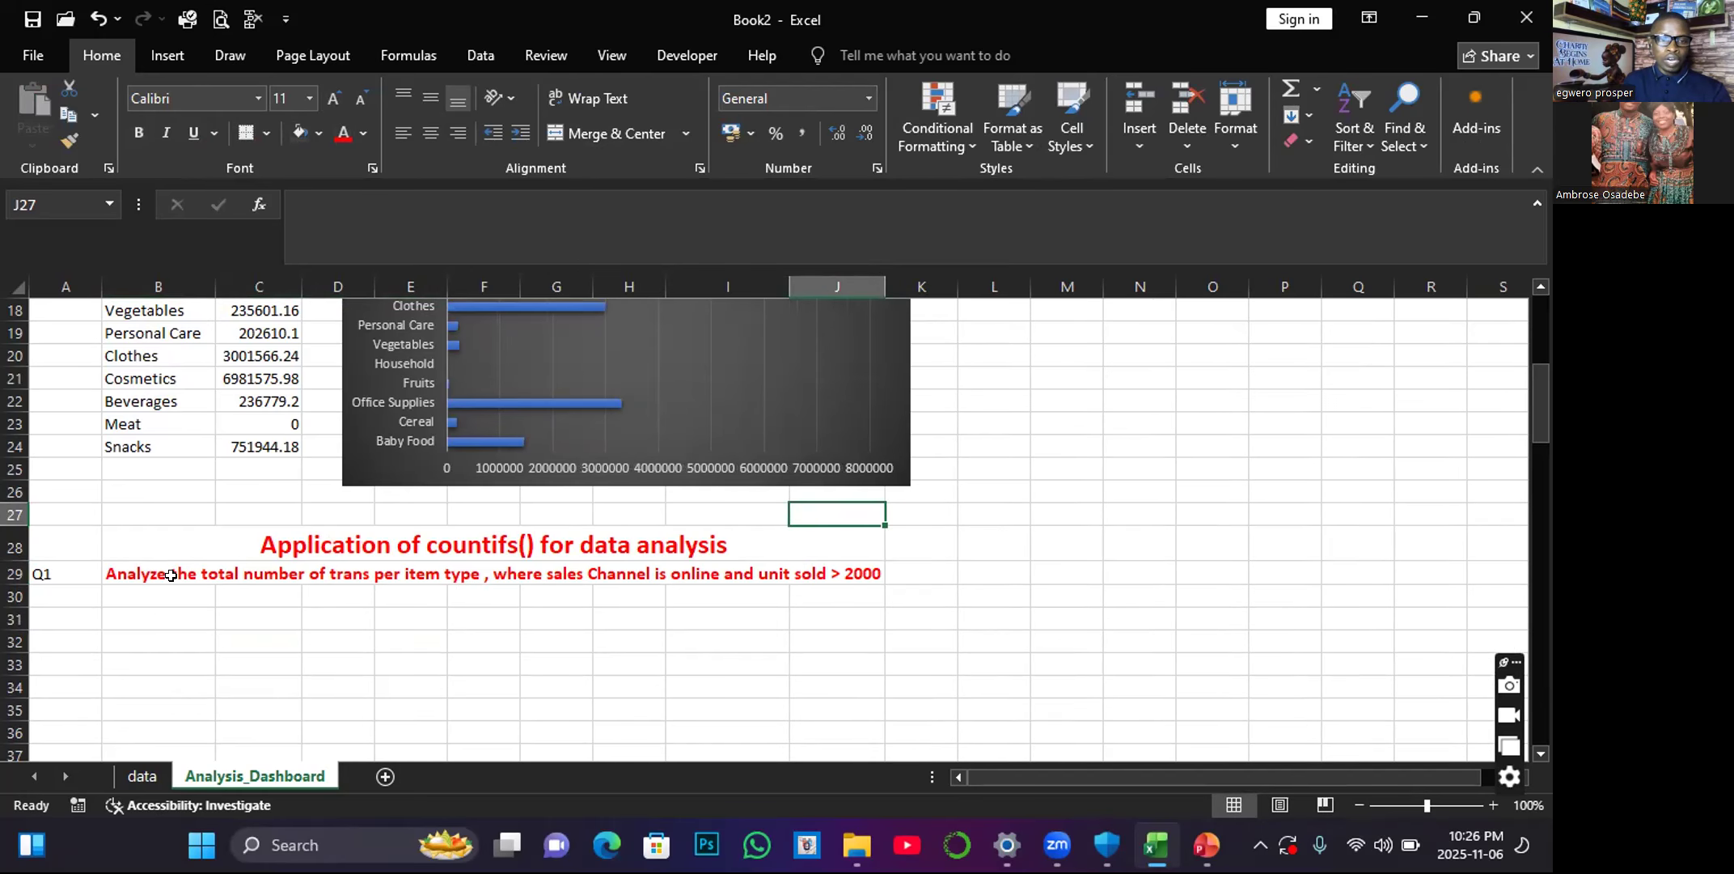
Copy the Item Type and Total Profit table in B12:C24 and paste it at B31 under the COUNTIFS question.
scroll(154, 573, "up", 4)
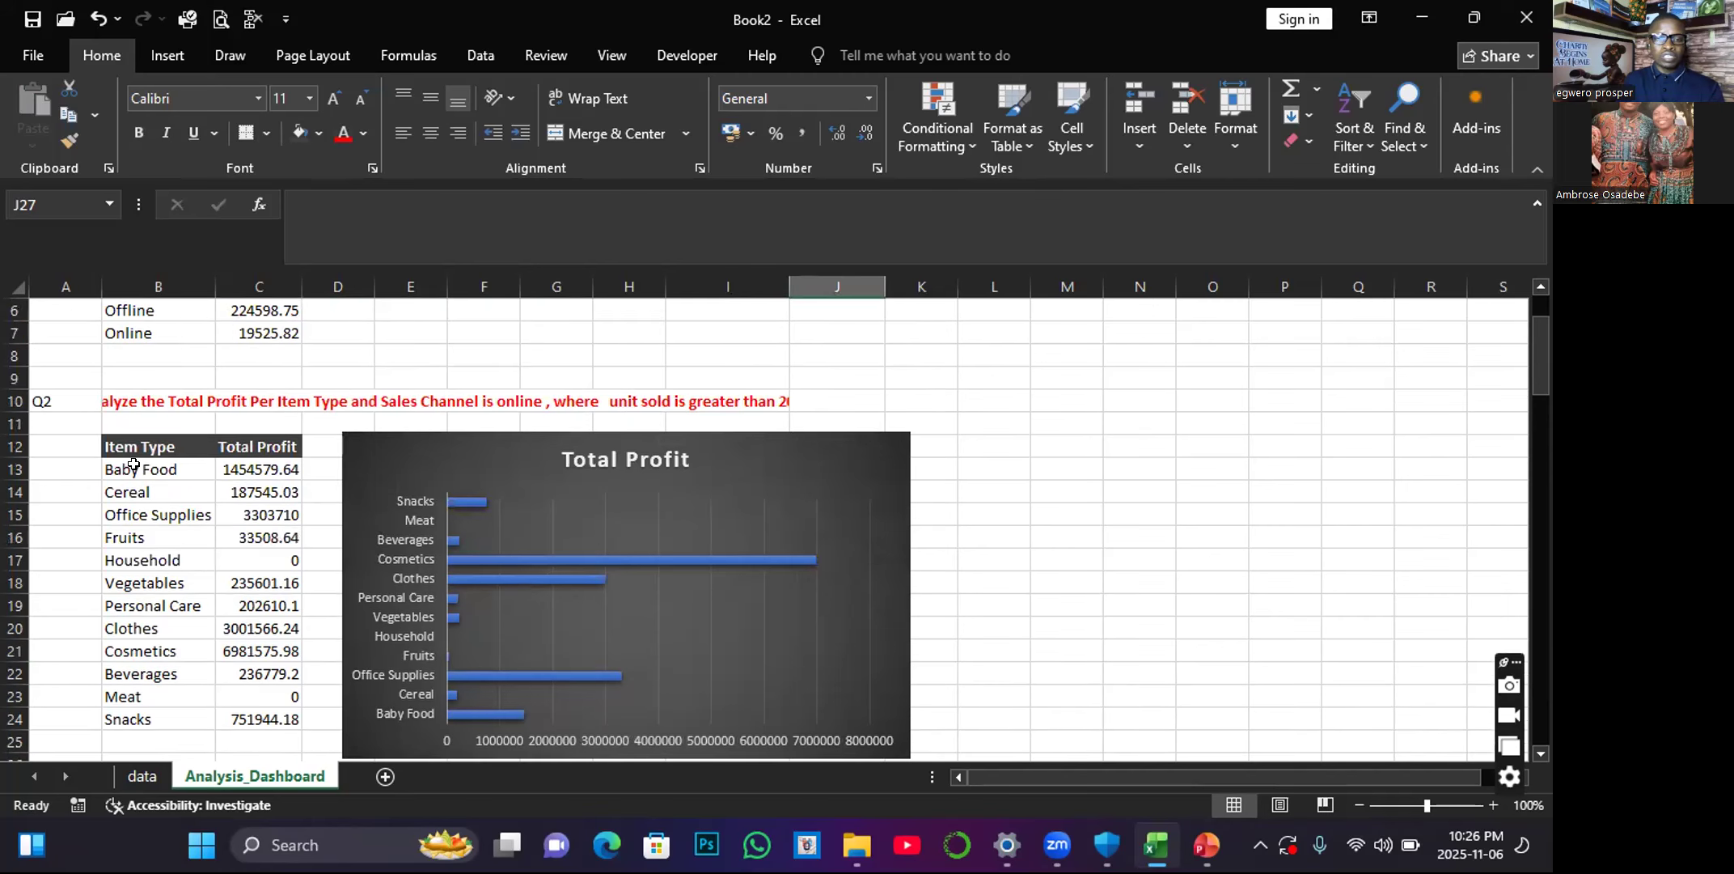
scroll(134, 463, "down", 1)
left_click_drag(117, 379, 266, 649)
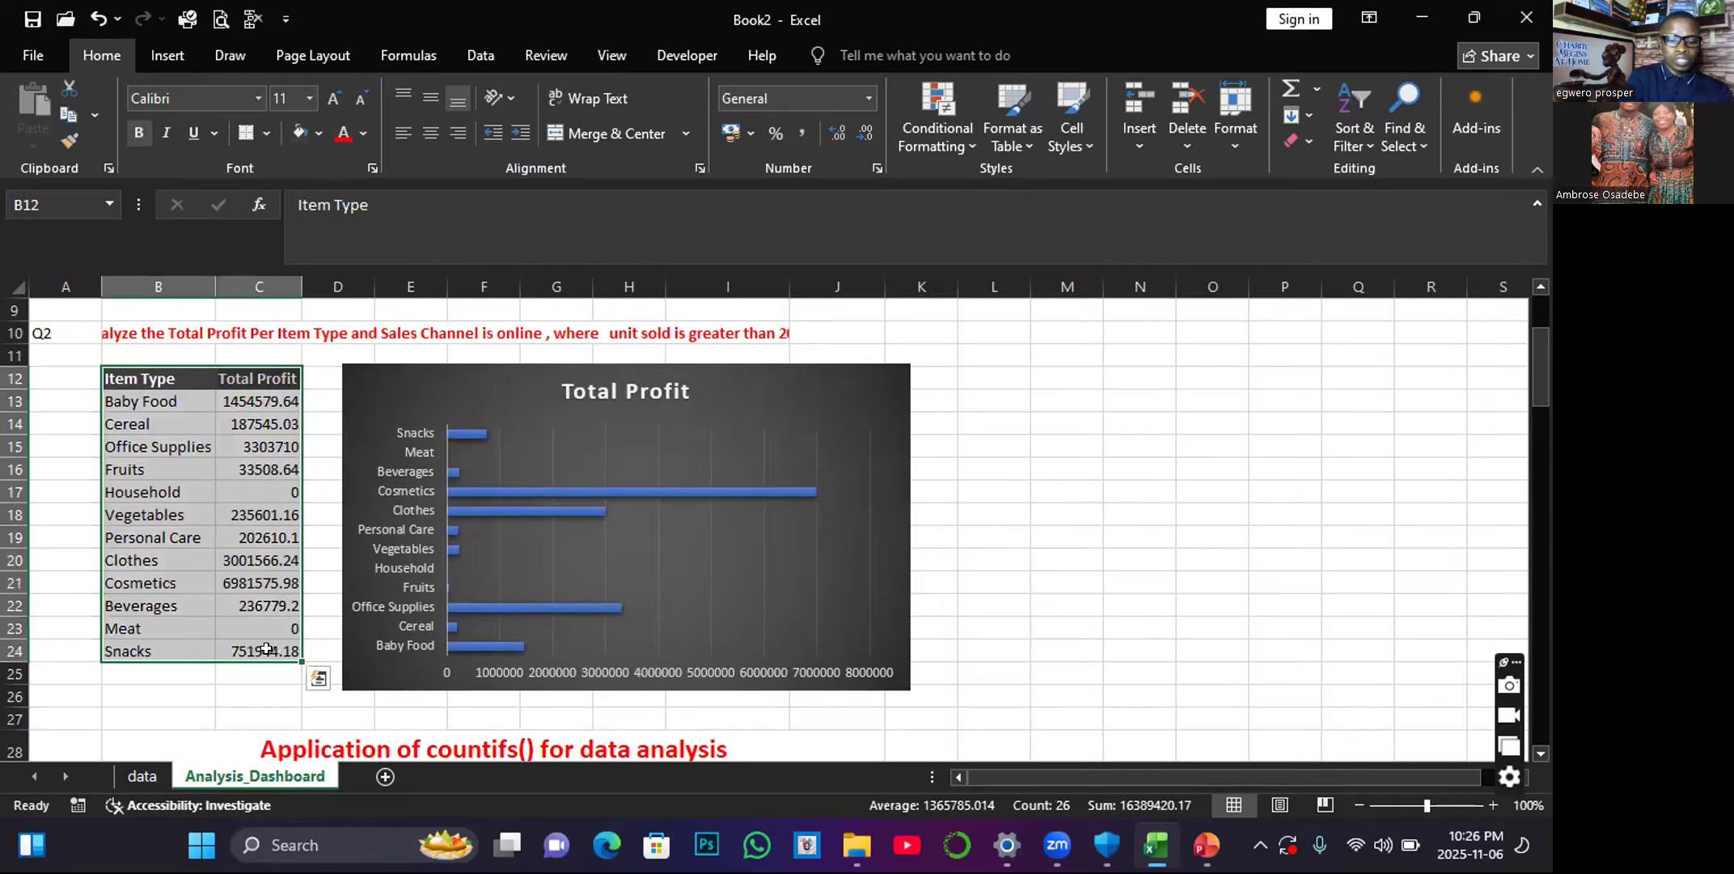
key("ctrl+c")
scroll(166, 624, "down", 3)
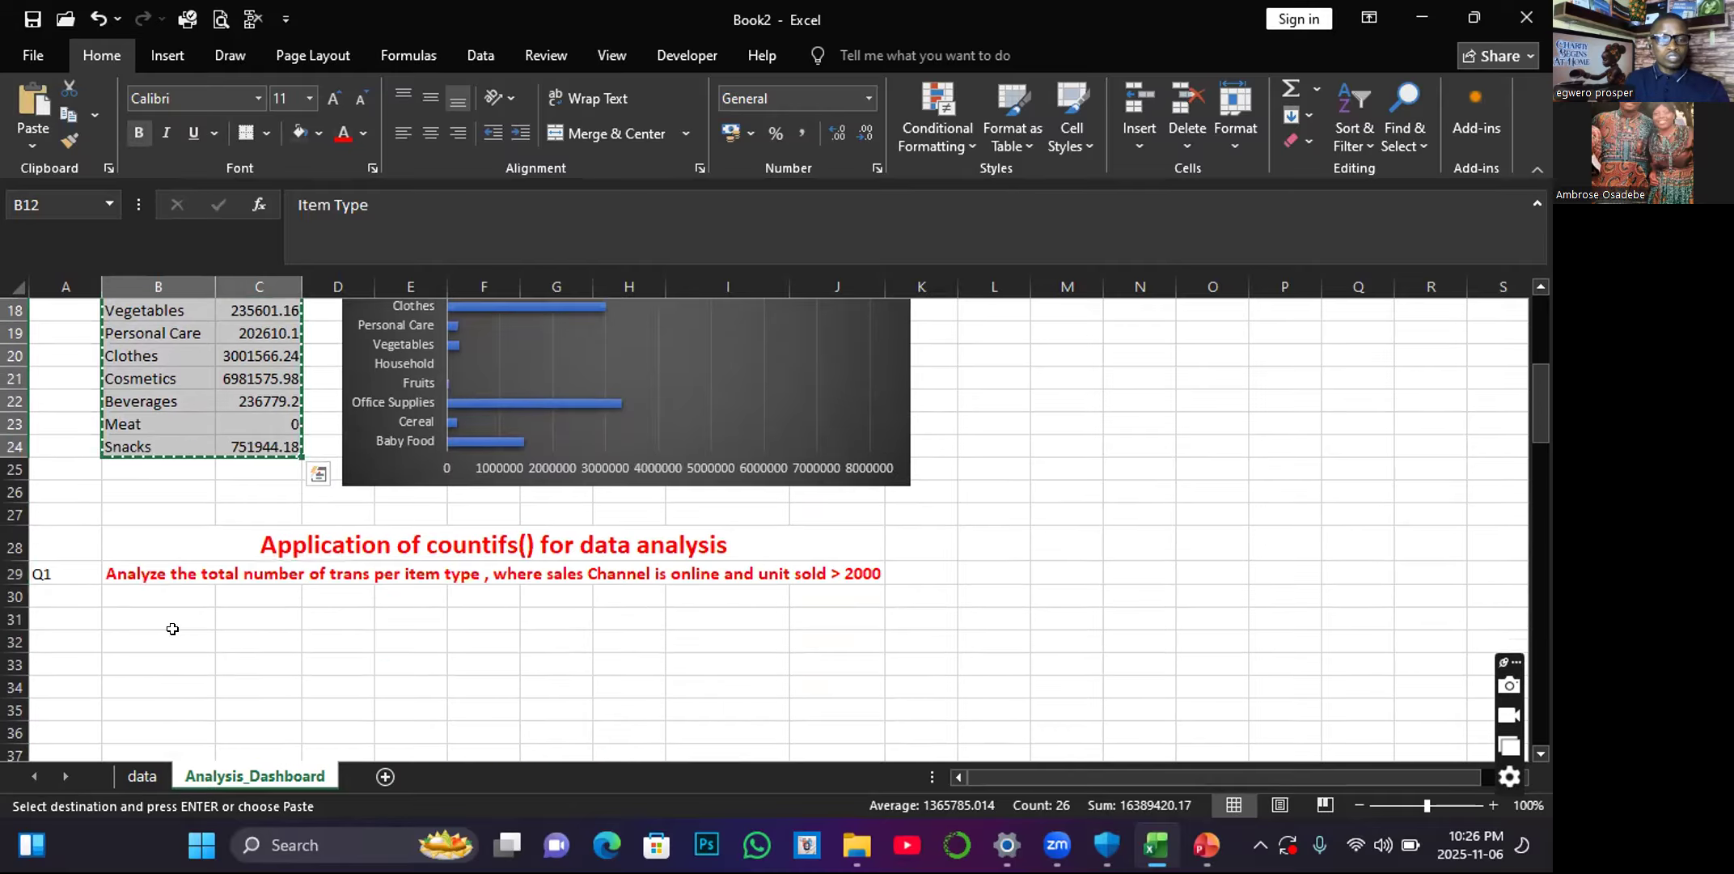
left_click_drag(144, 612, 269, 608)
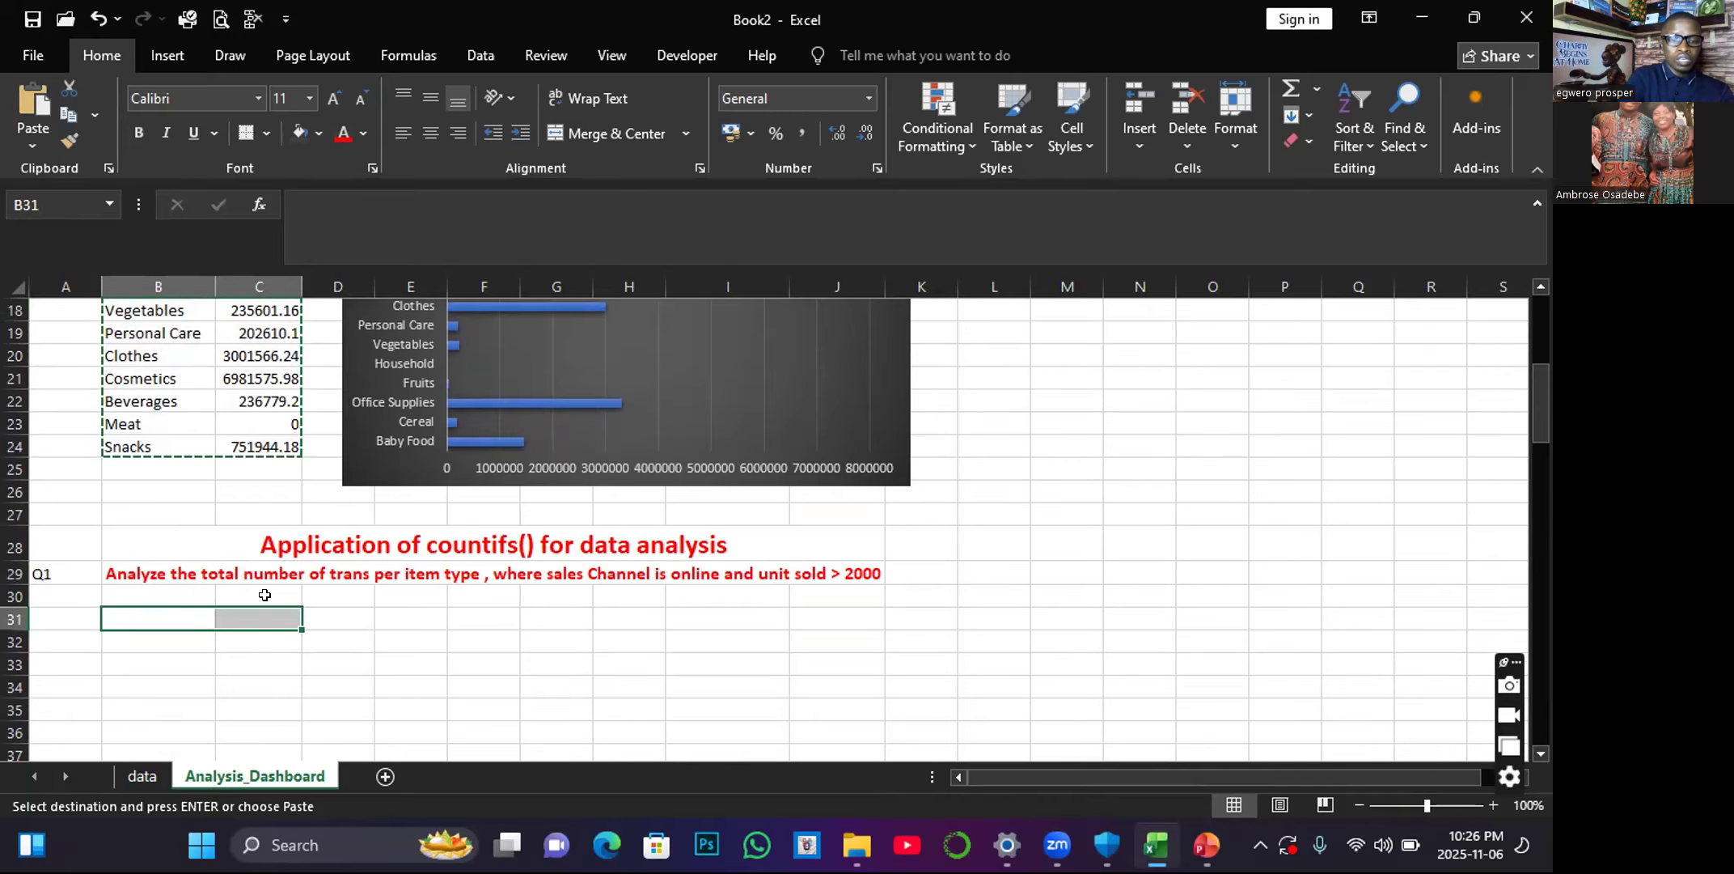
key("ctrl+v")
scroll(265, 594, "down", 2)
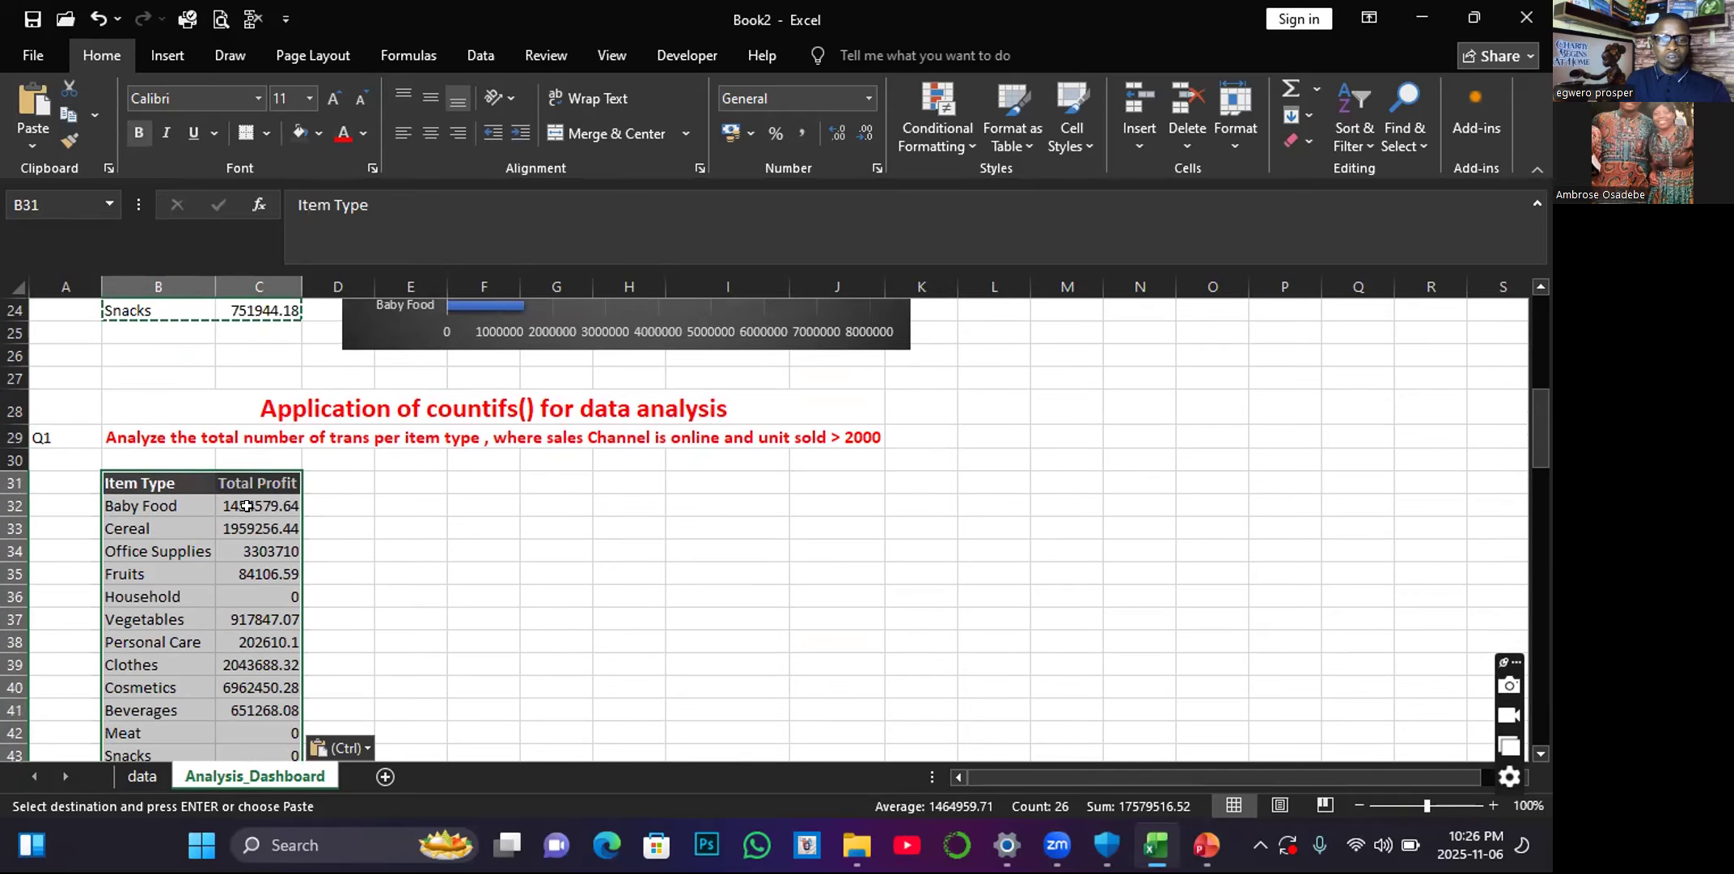
Clear the copied Total Profit values in C32:C43 of the pasted table under the COUNTIFS question.
left_click(246, 499)
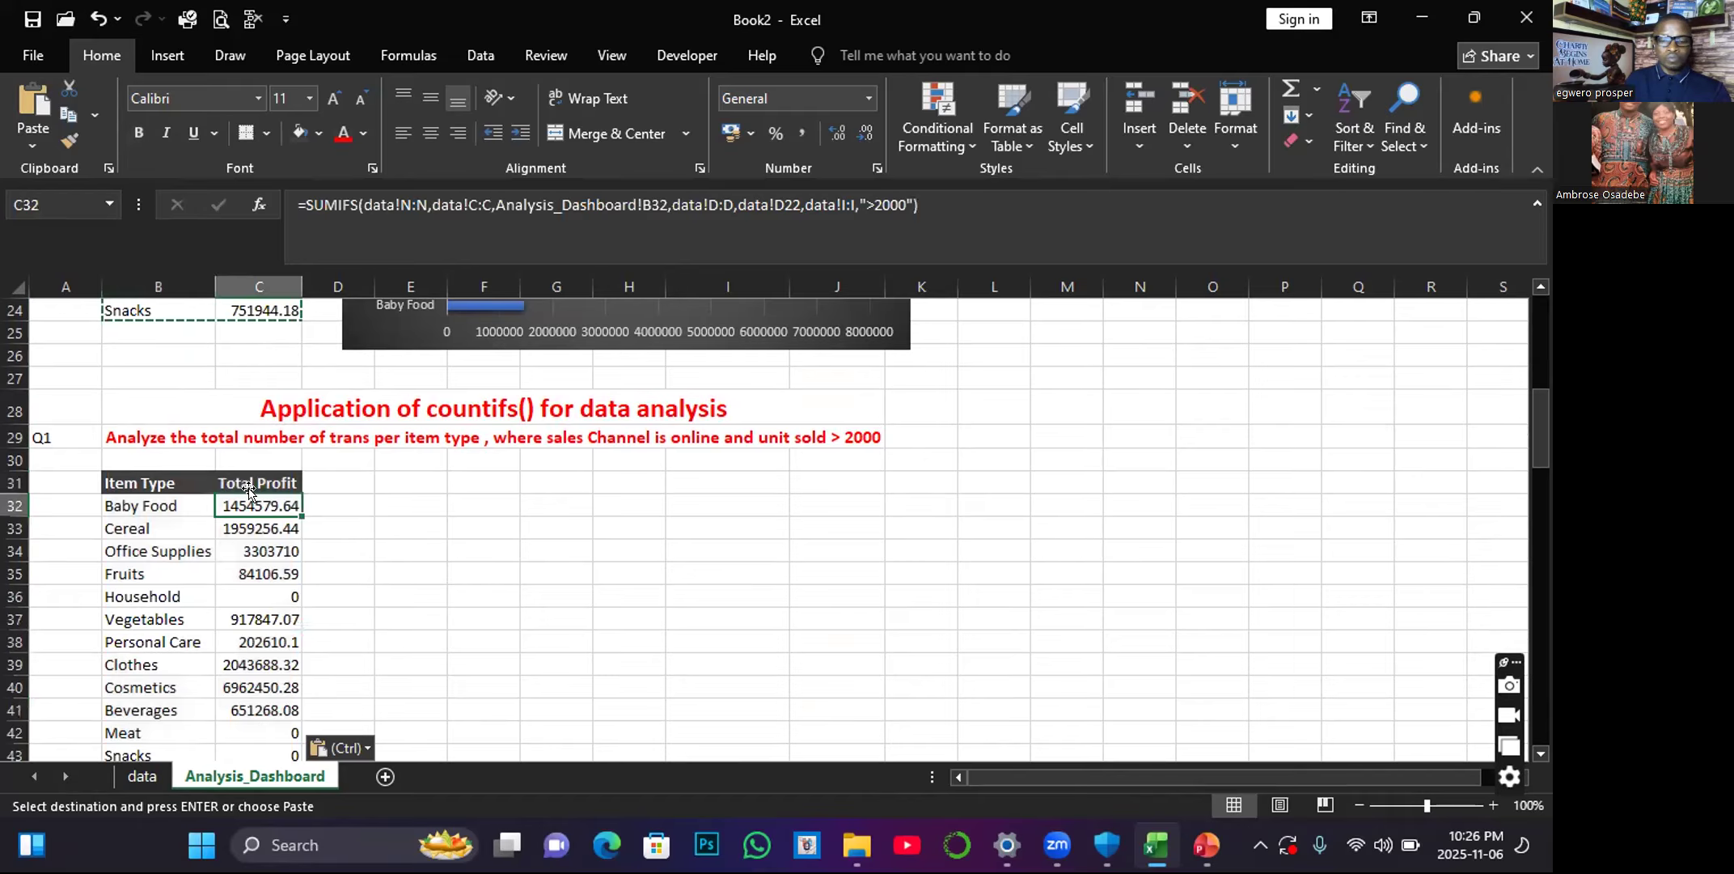
key("ctrl+Down")
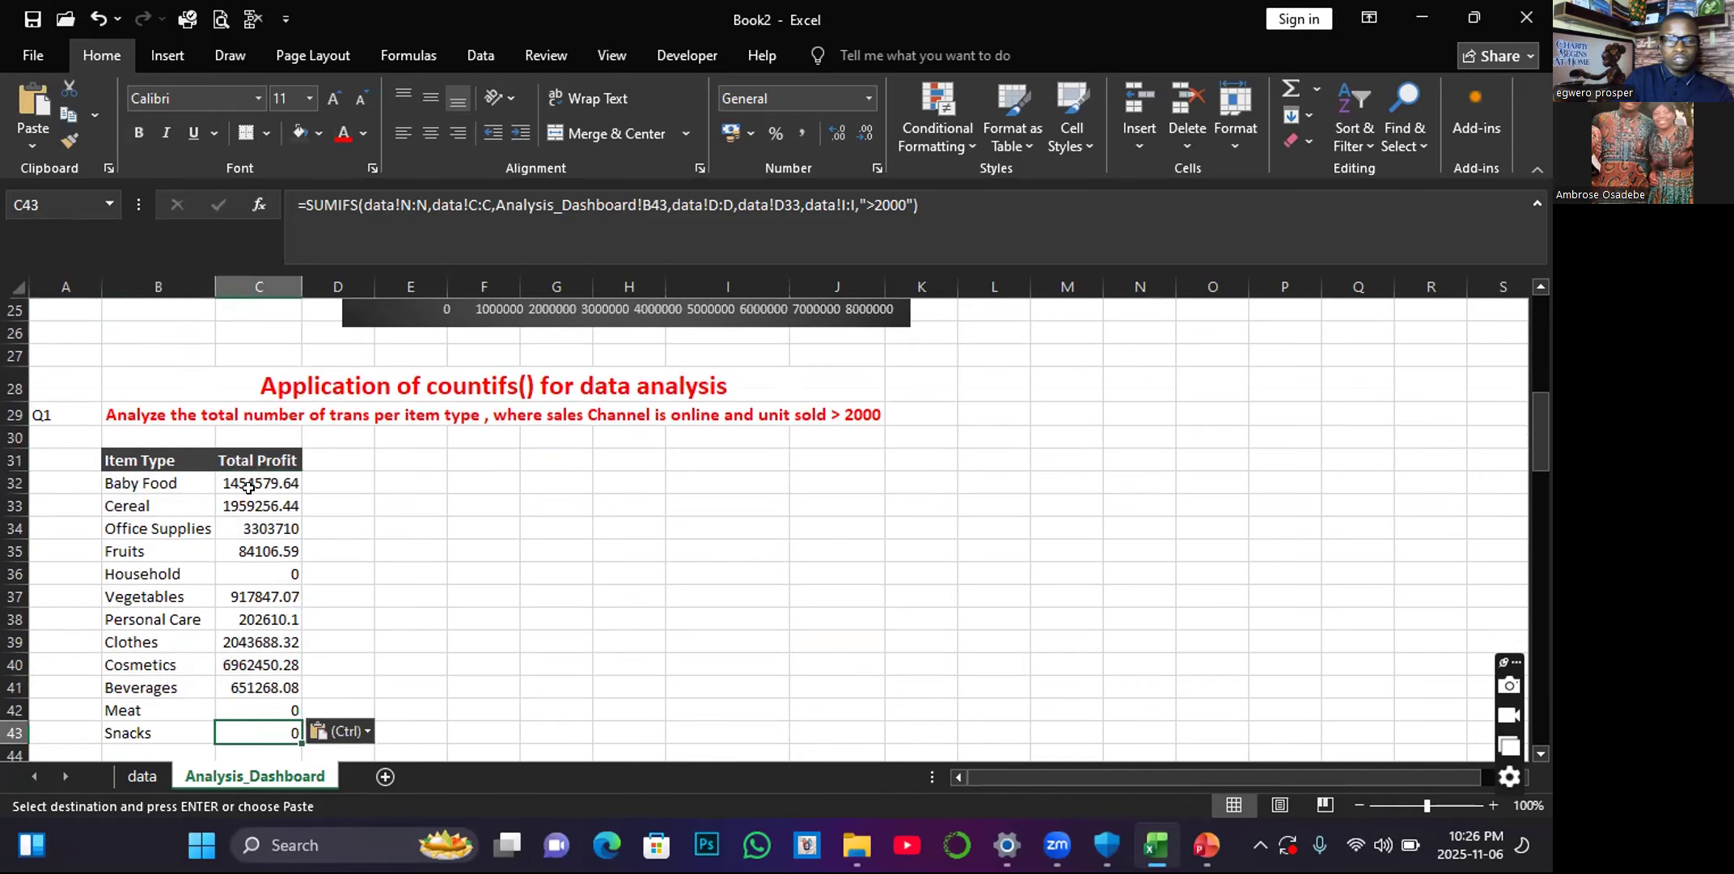
left_click_drag(248, 486, 271, 685)
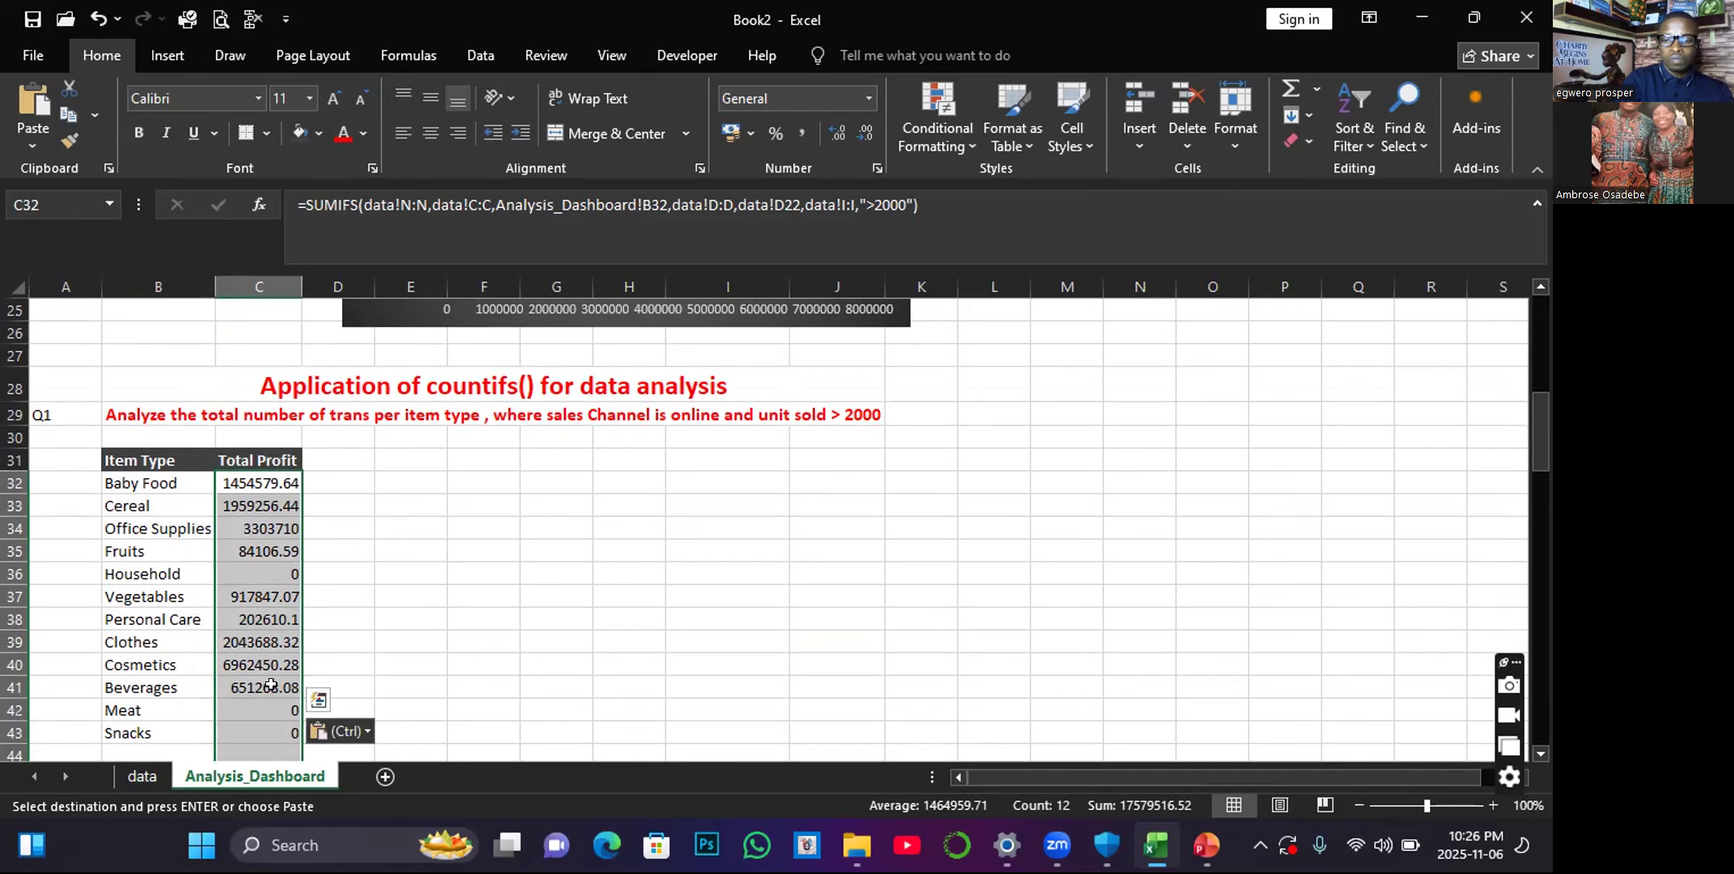
key("Delete")
left_click(152, 505)
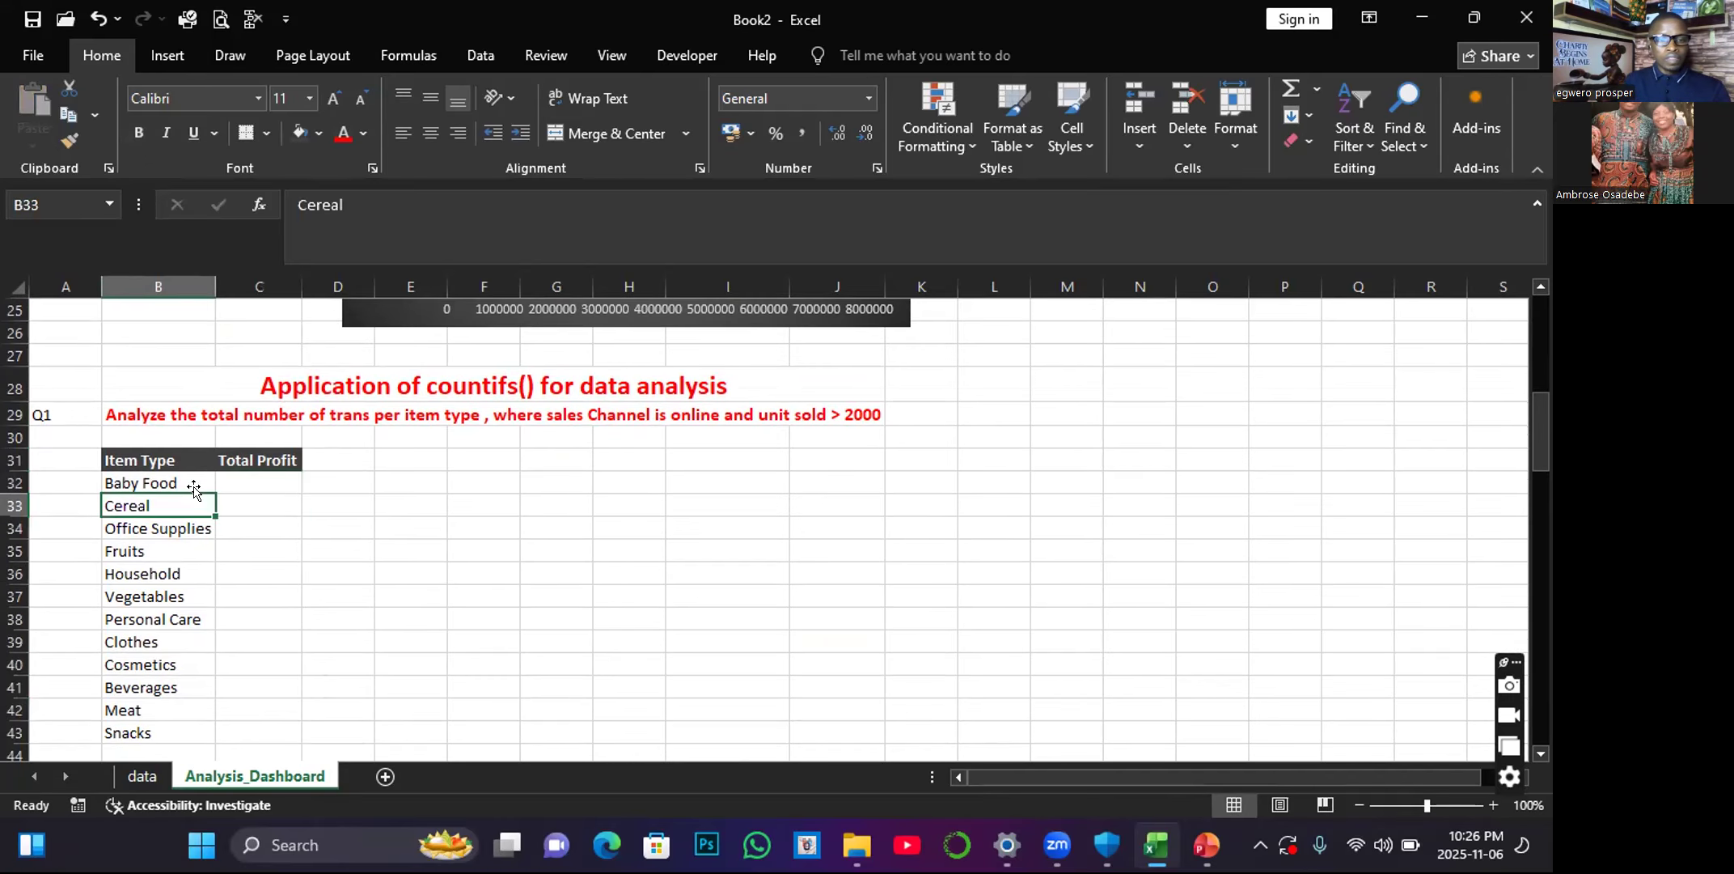
Change the header in C31 to "Total Count" and widen column C slightly.
left_click(243, 455)
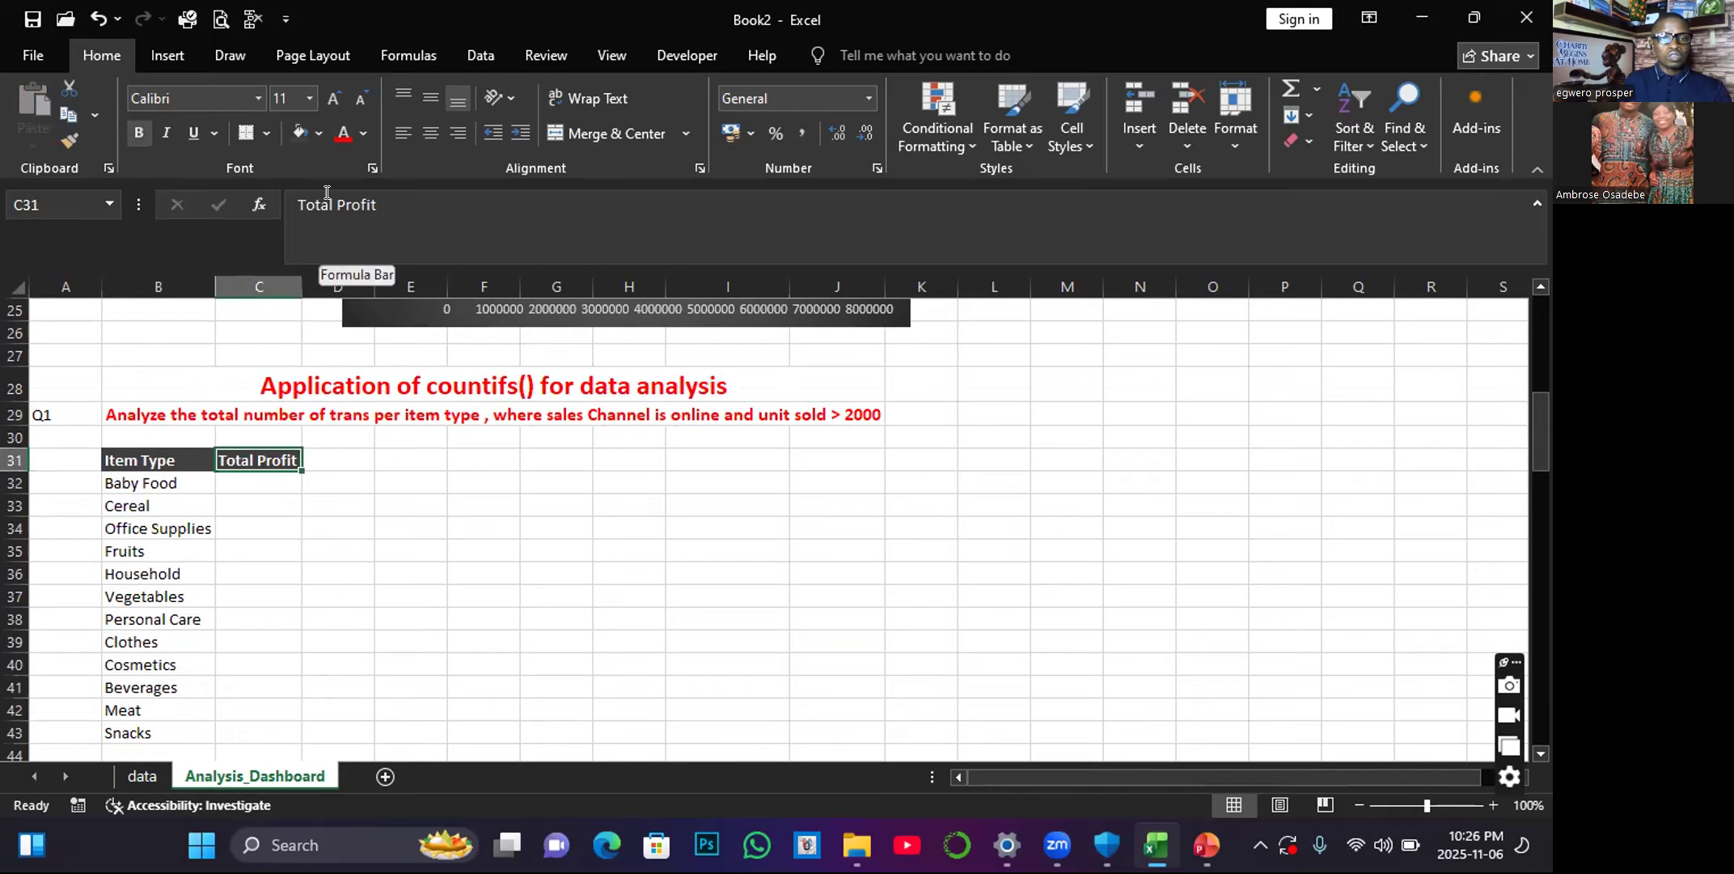
left_click_drag(335, 194, 381, 195)
type("C")
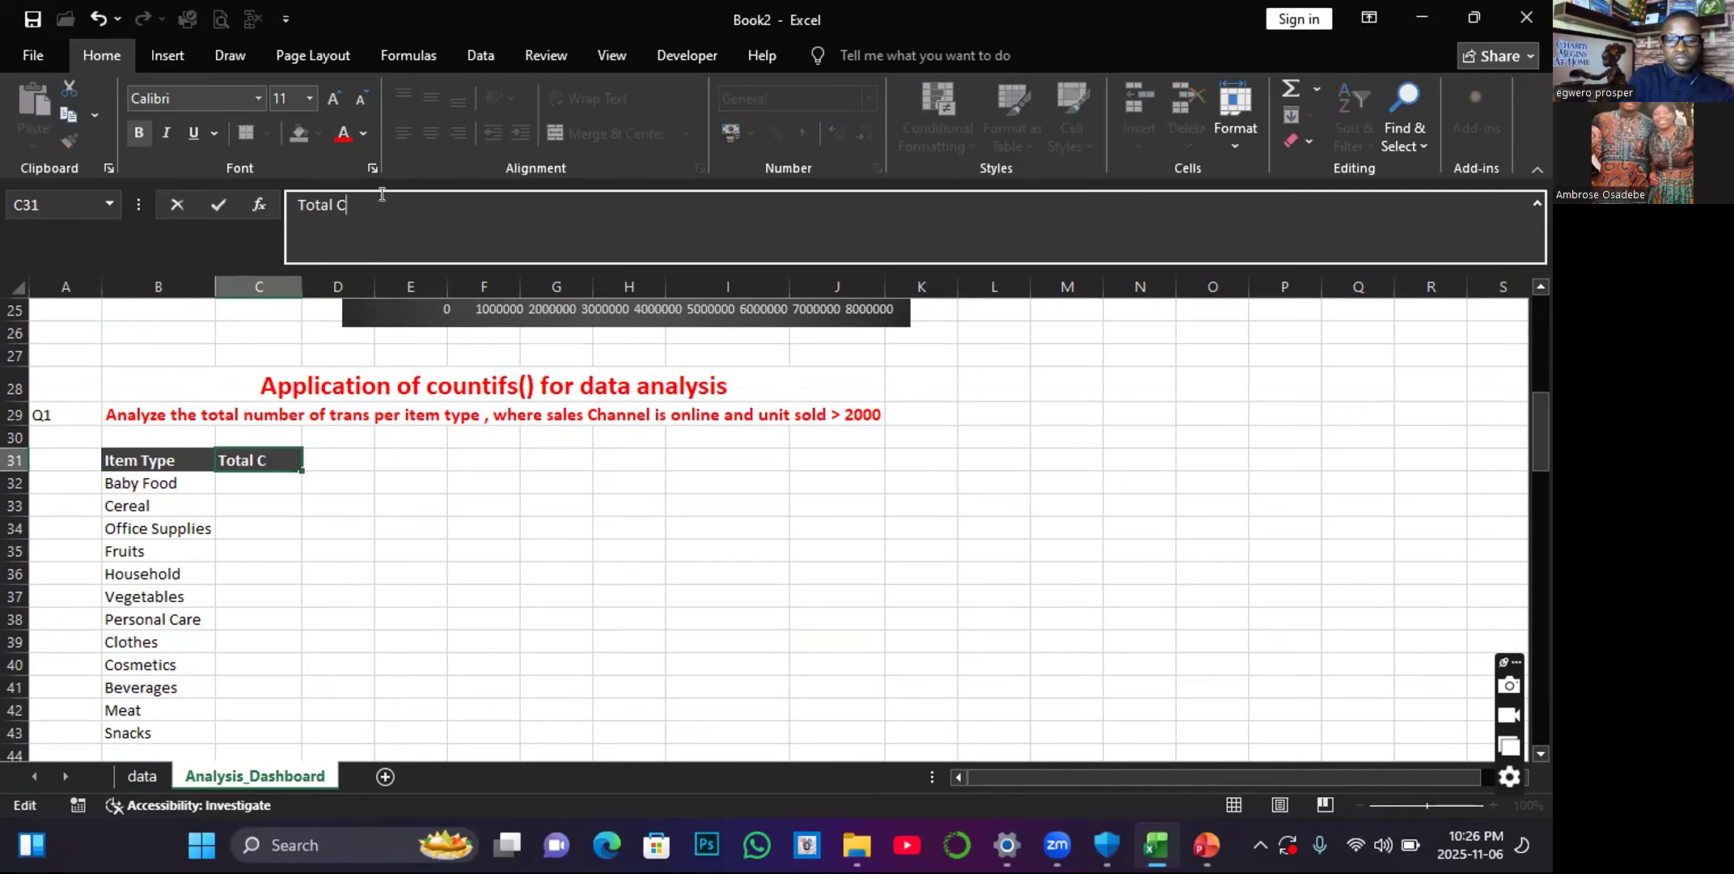
type("ount")
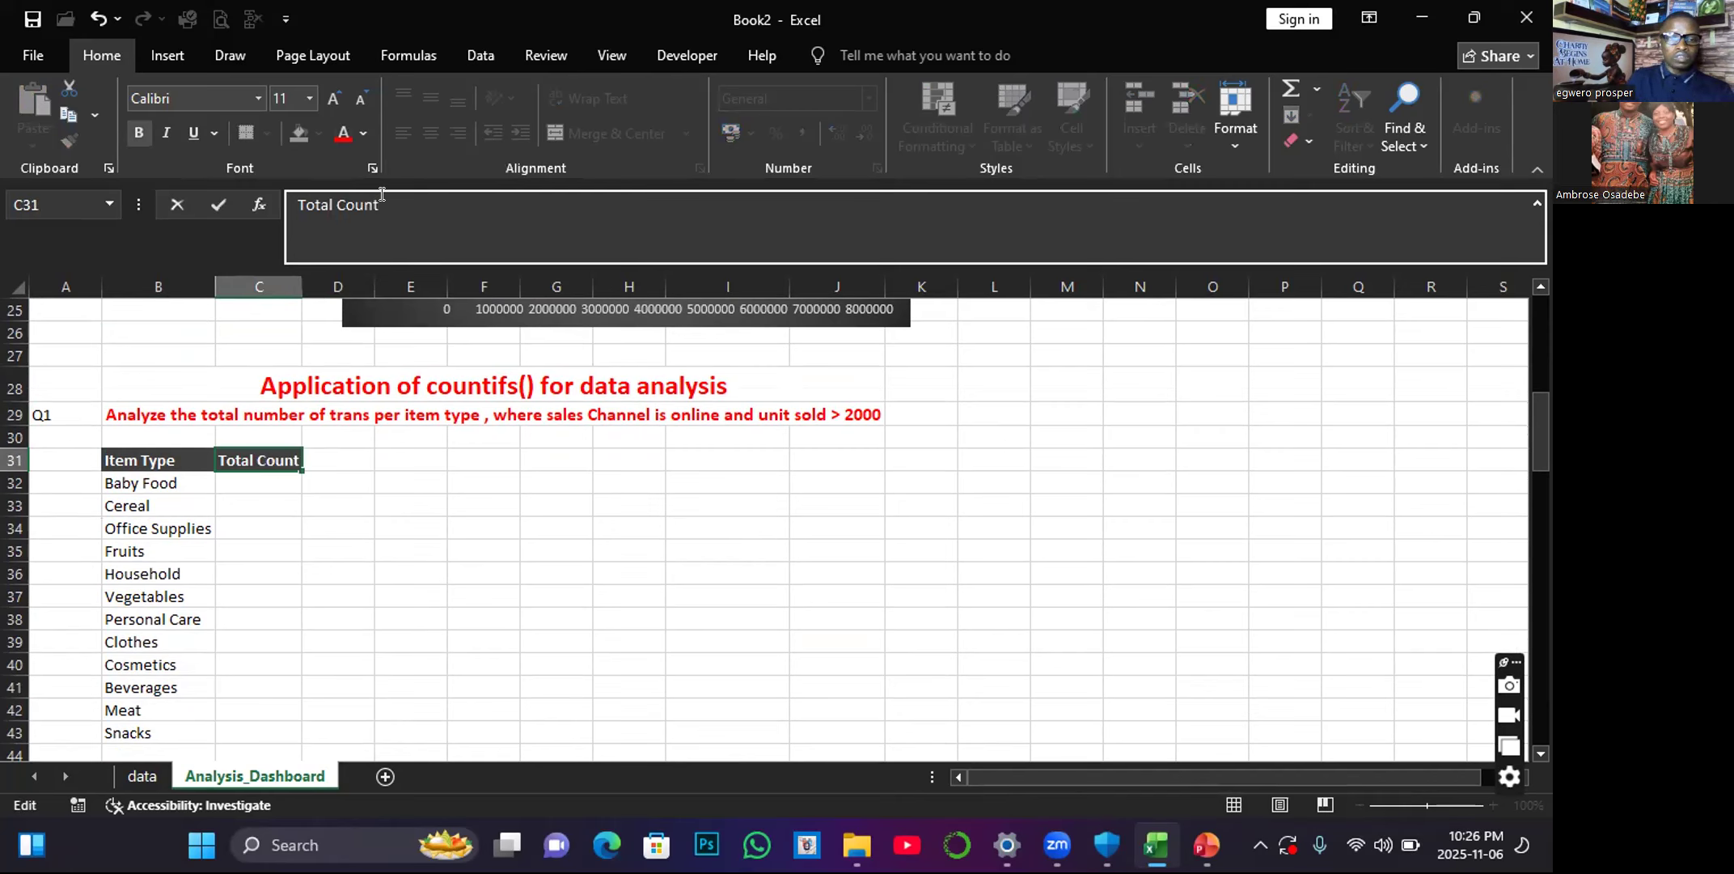
left_click(245, 518)
left_click_drag(301, 285, 325, 275)
Start a COUNTIFS formula in C32 with data!C:C as the first criteria range and Analysis_Dashboard!B32 as its criterion.
left_click(261, 479)
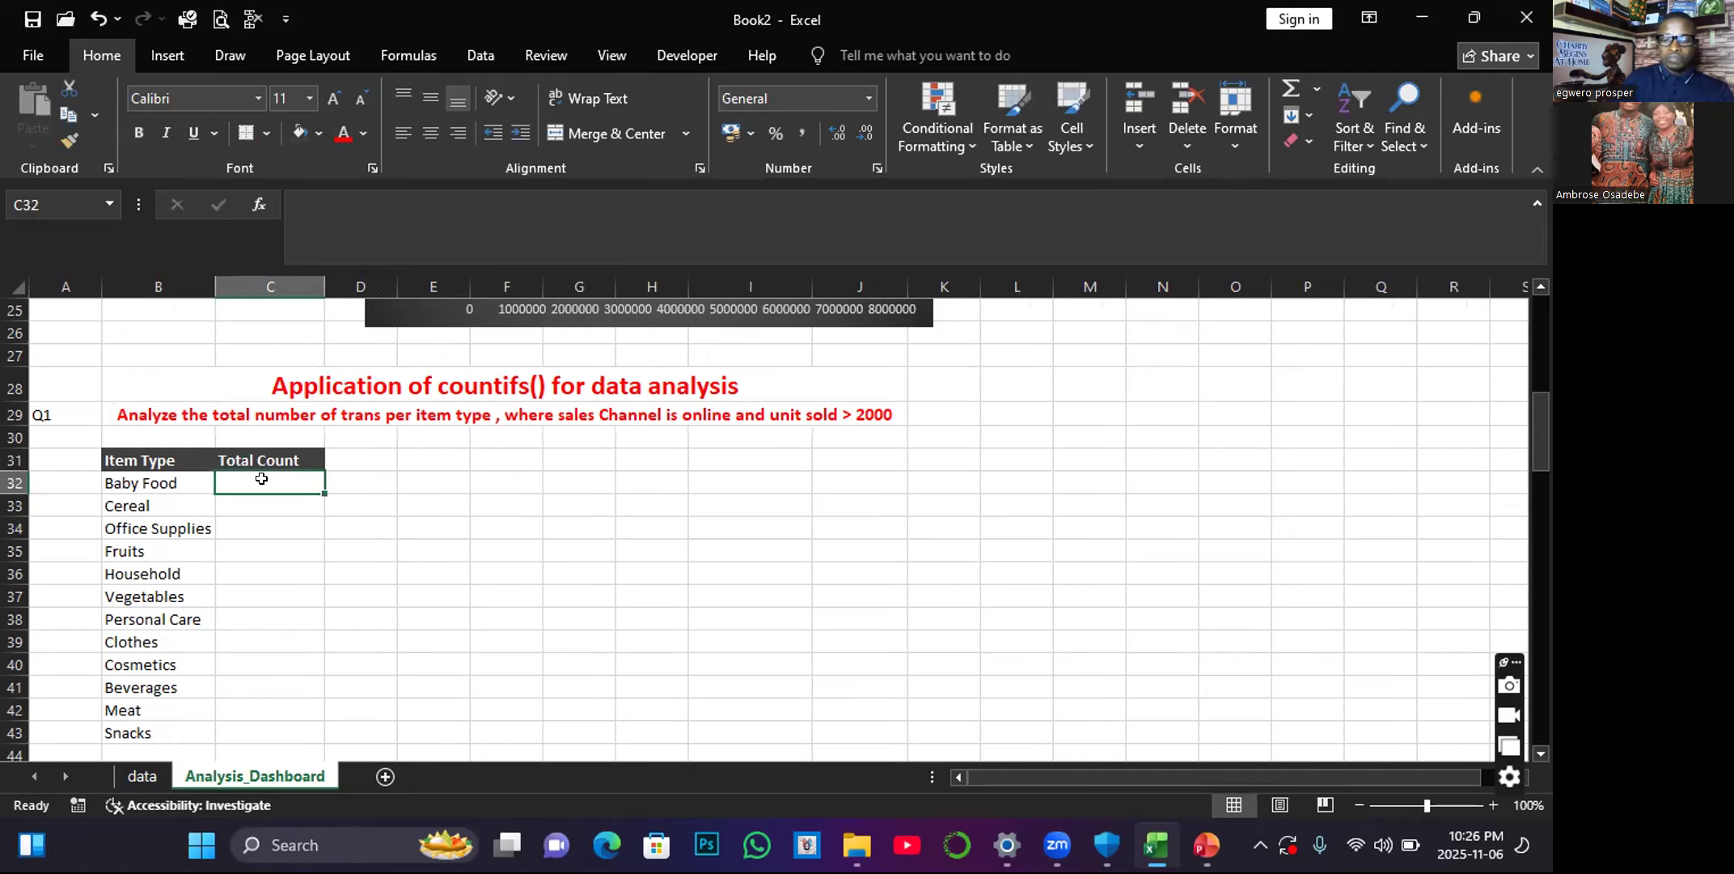
type("=")
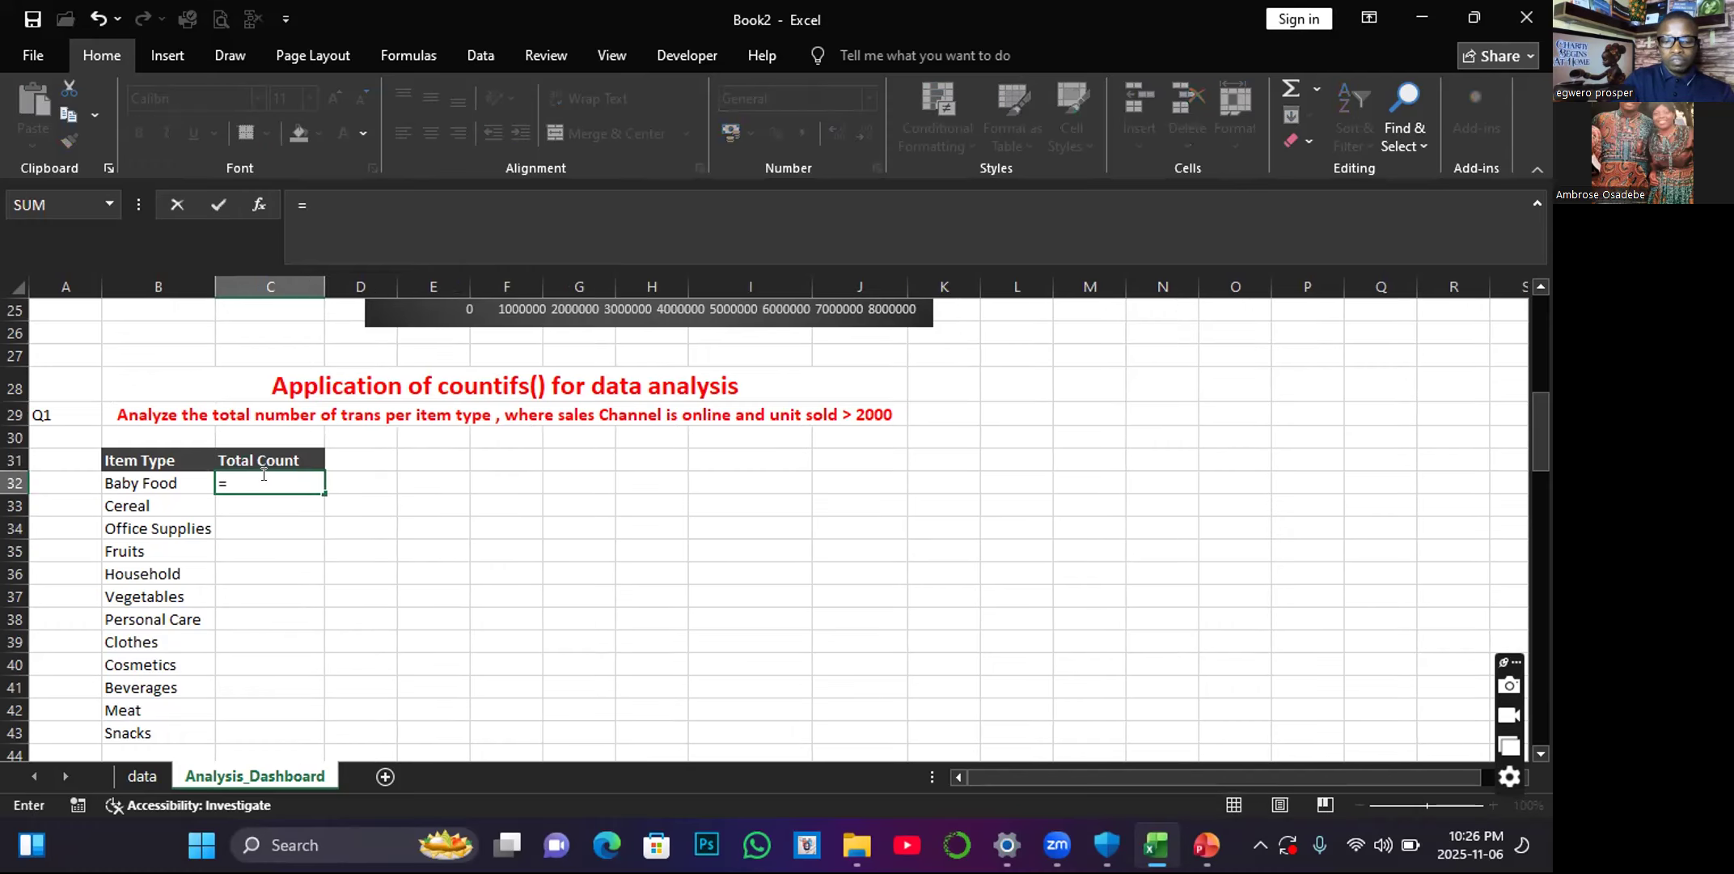
type("count")
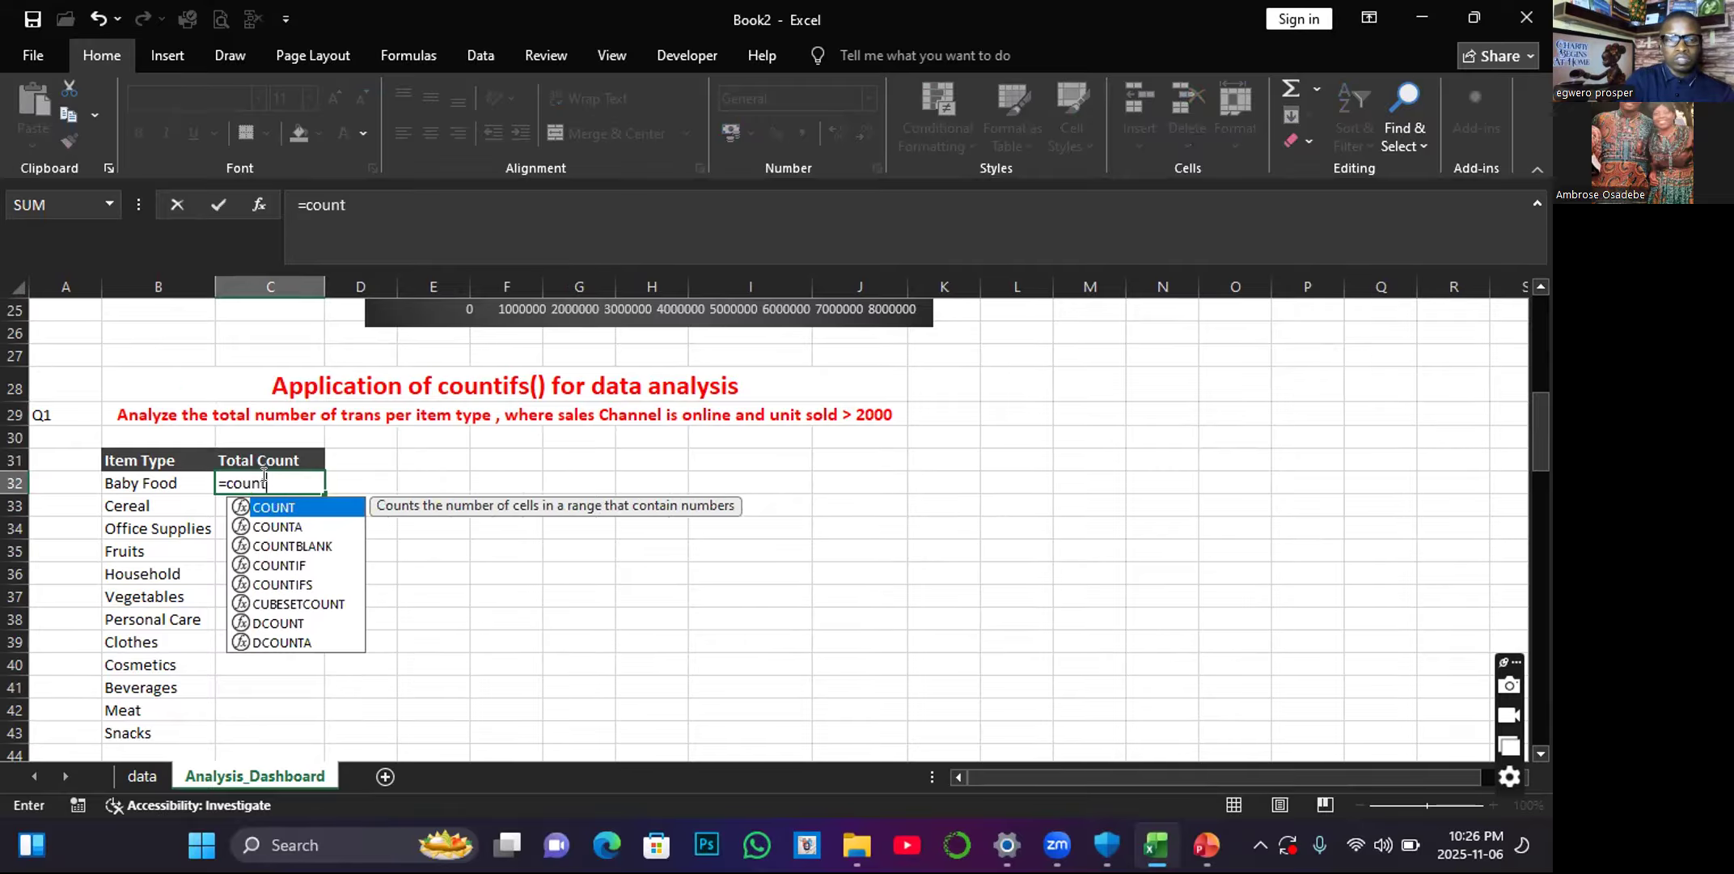
double_click(275, 585)
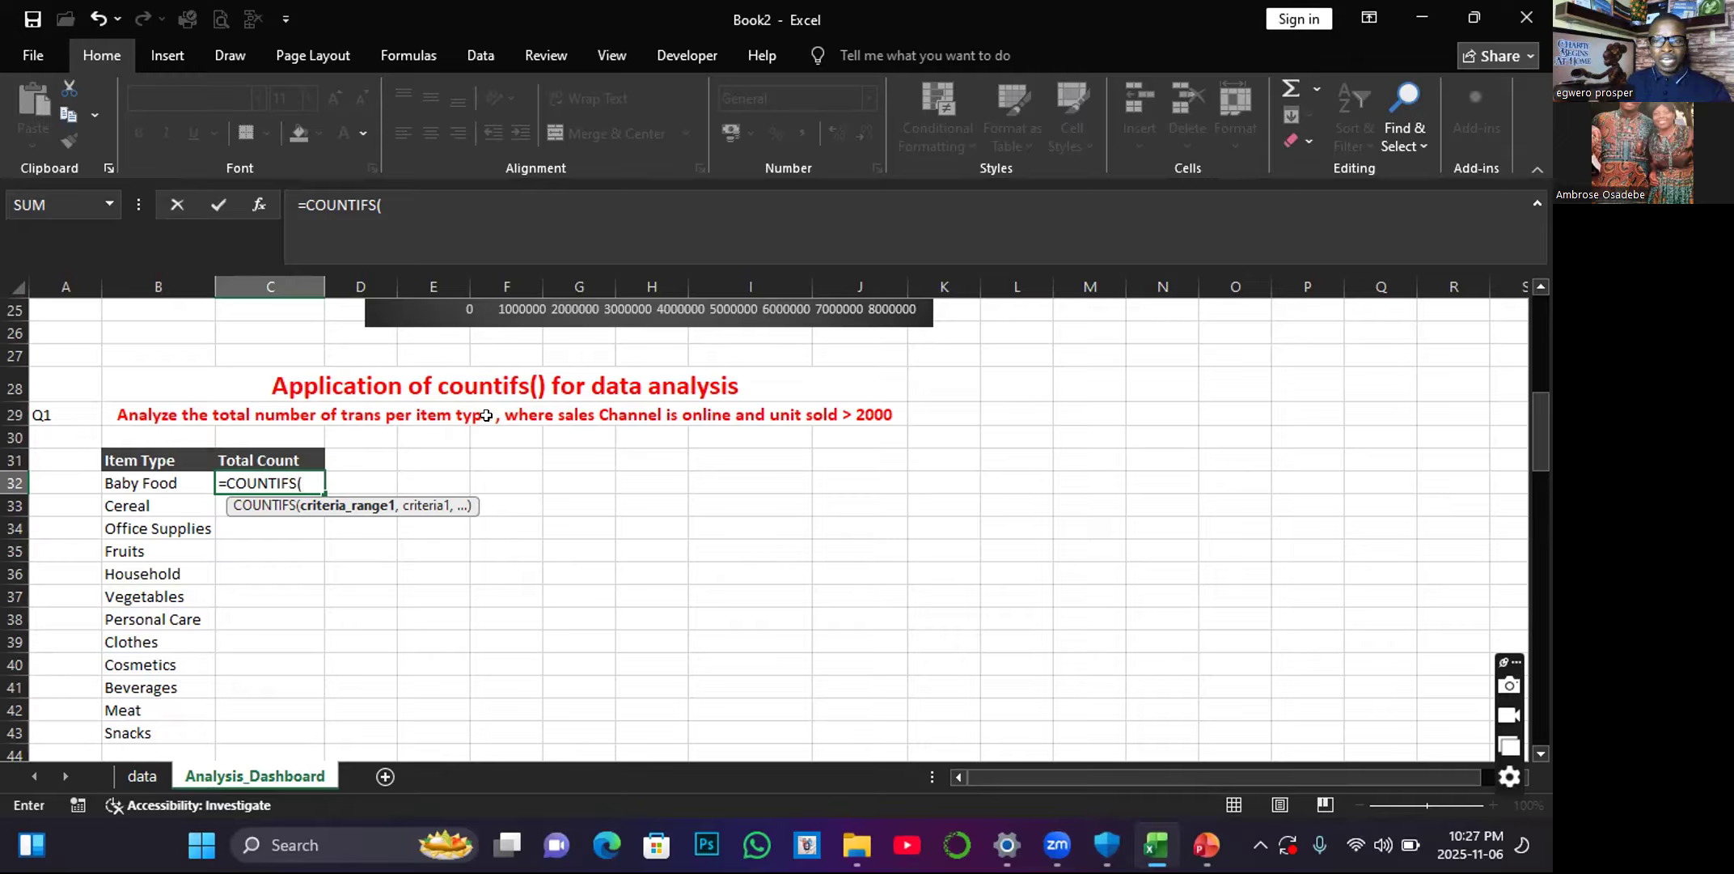
left_click(142, 777)
left_click(404, 275)
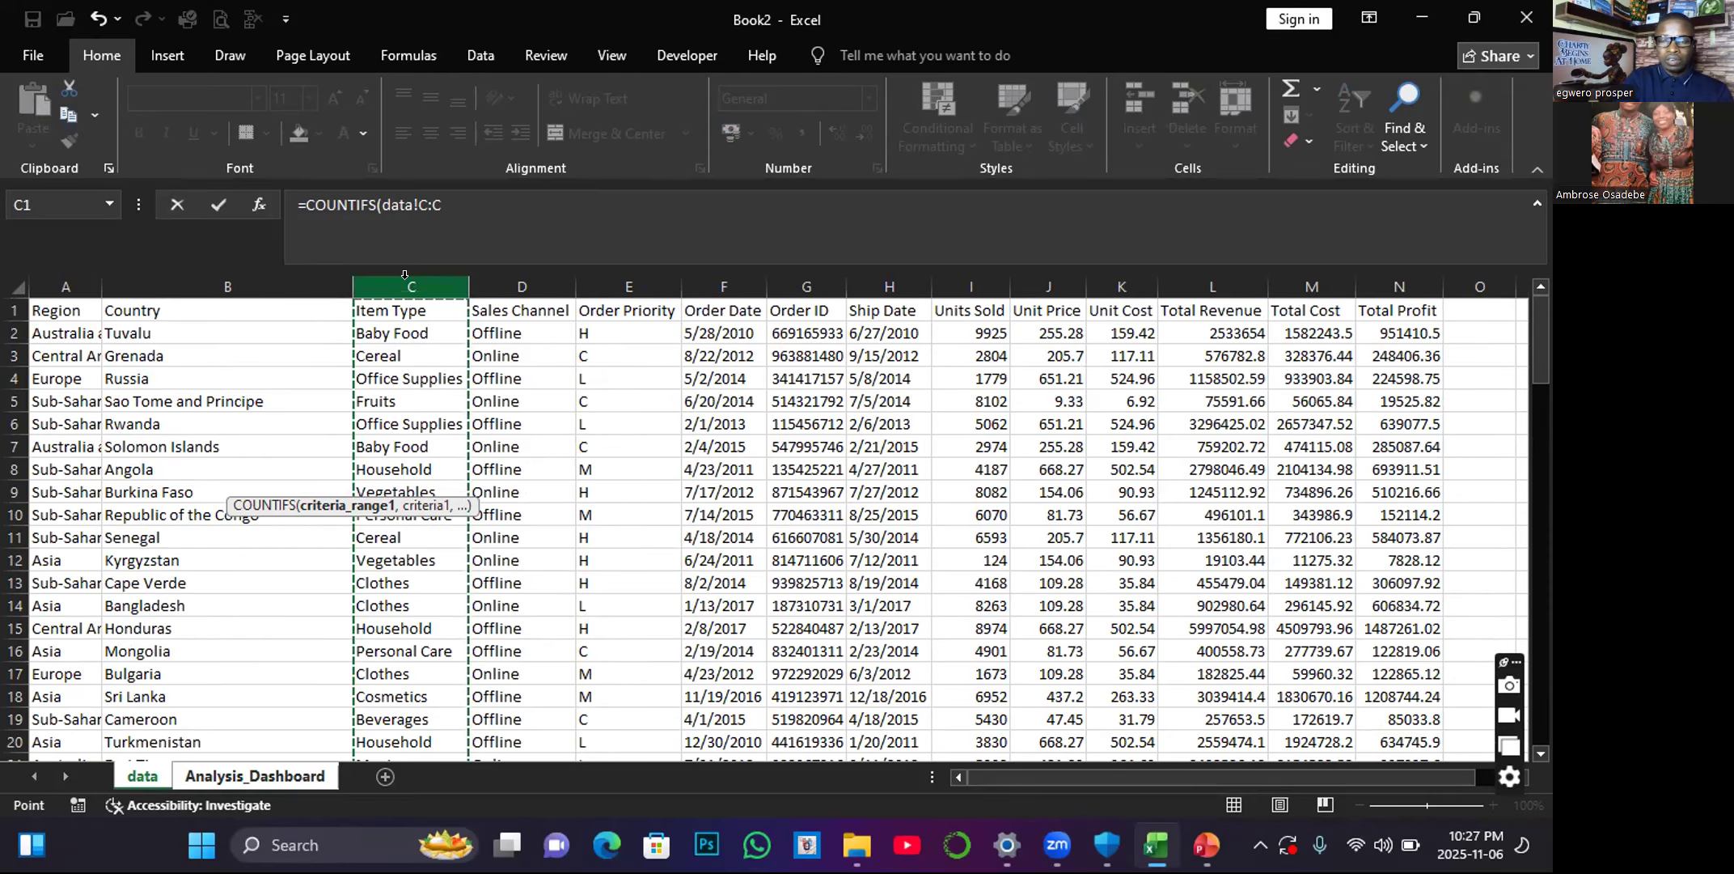
type(",")
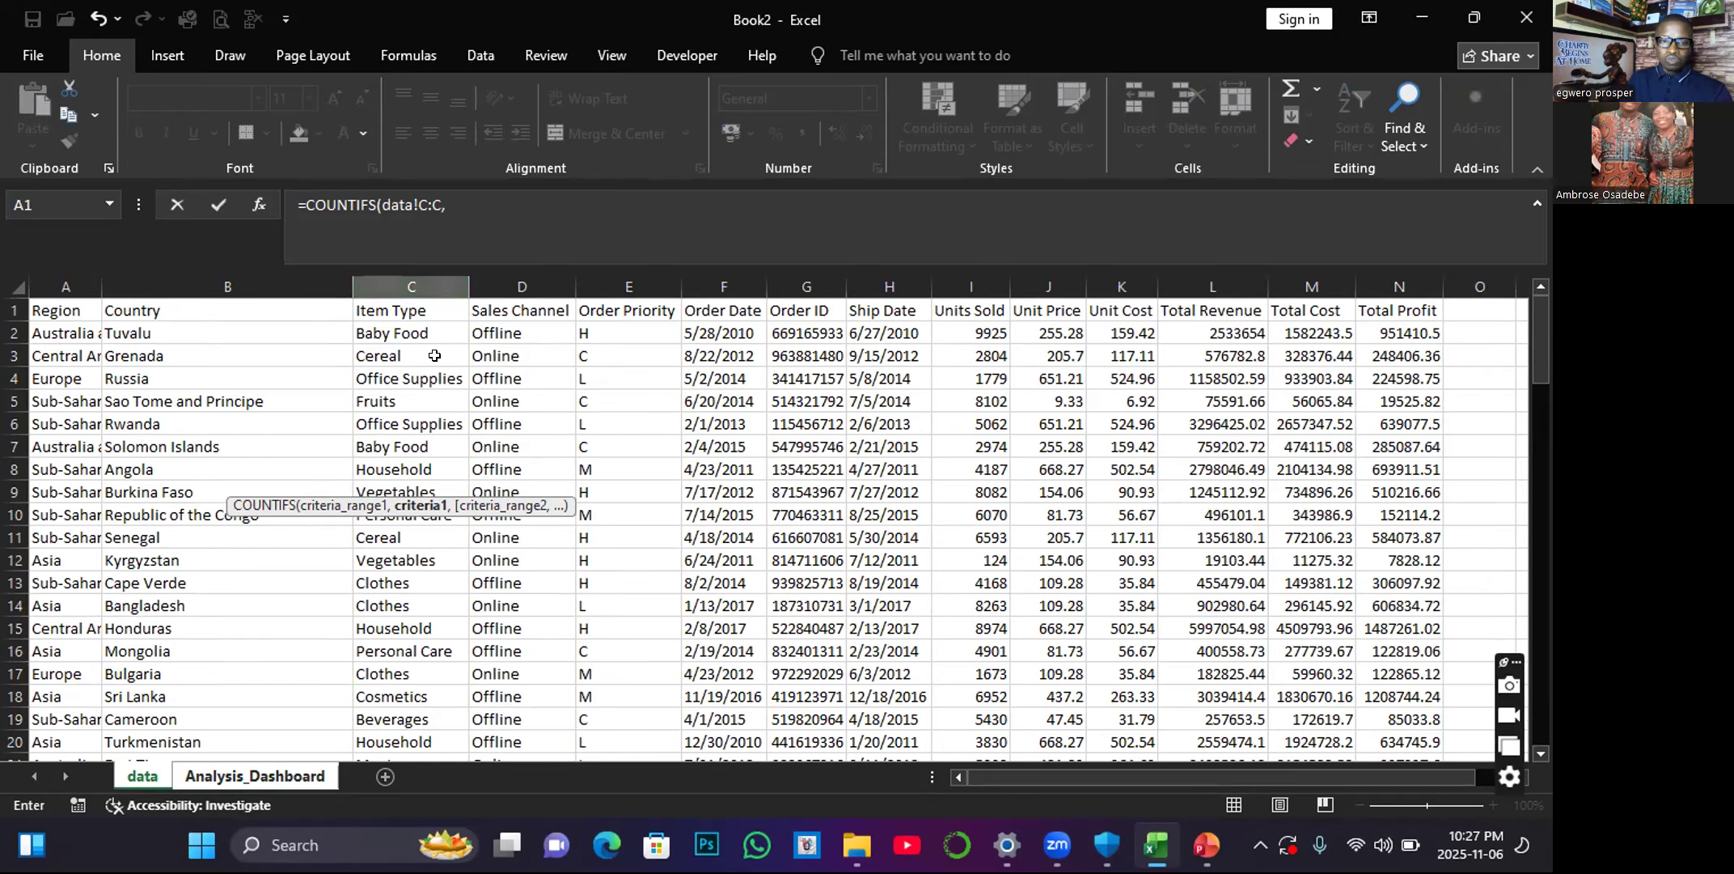
left_click(194, 777)
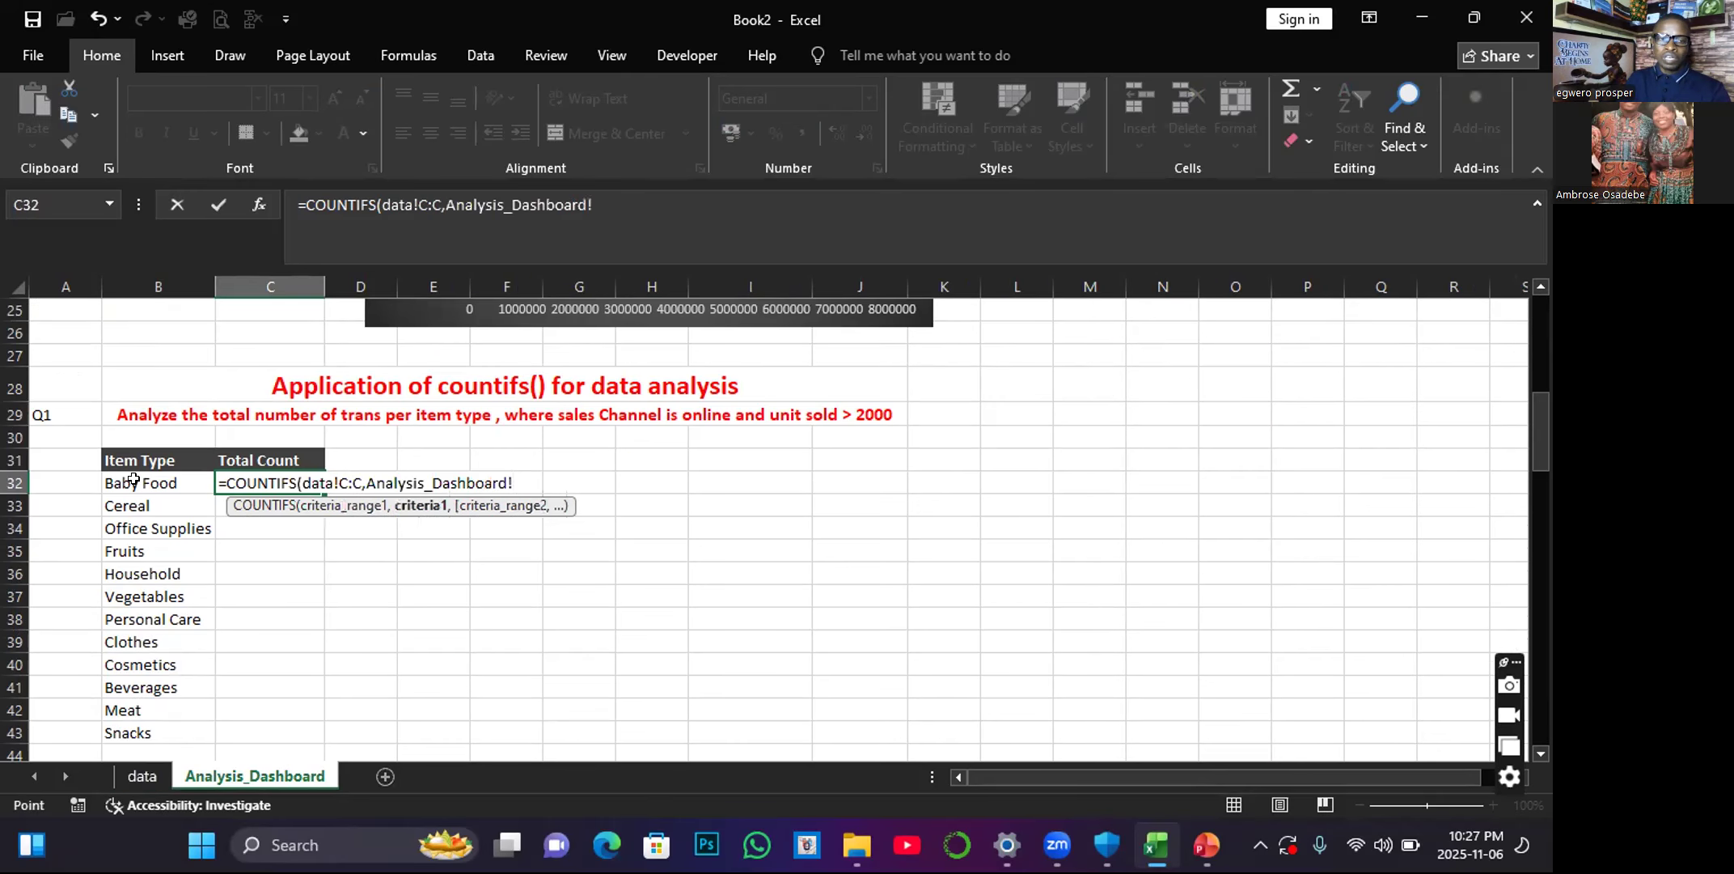
left_click(134, 479)
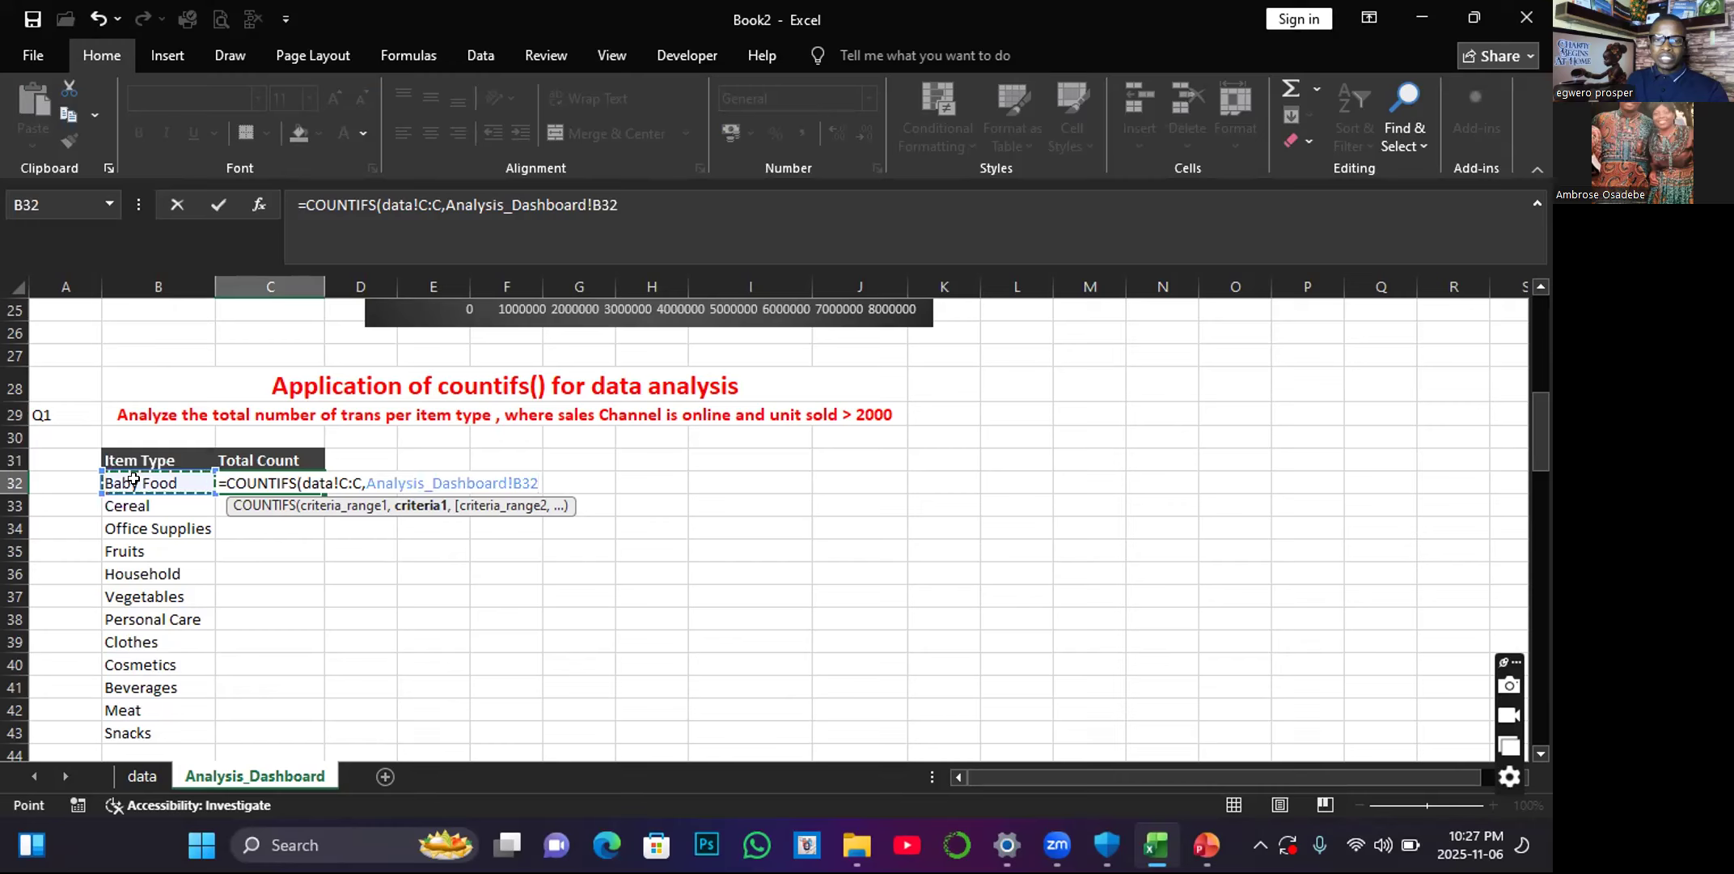
type(",")
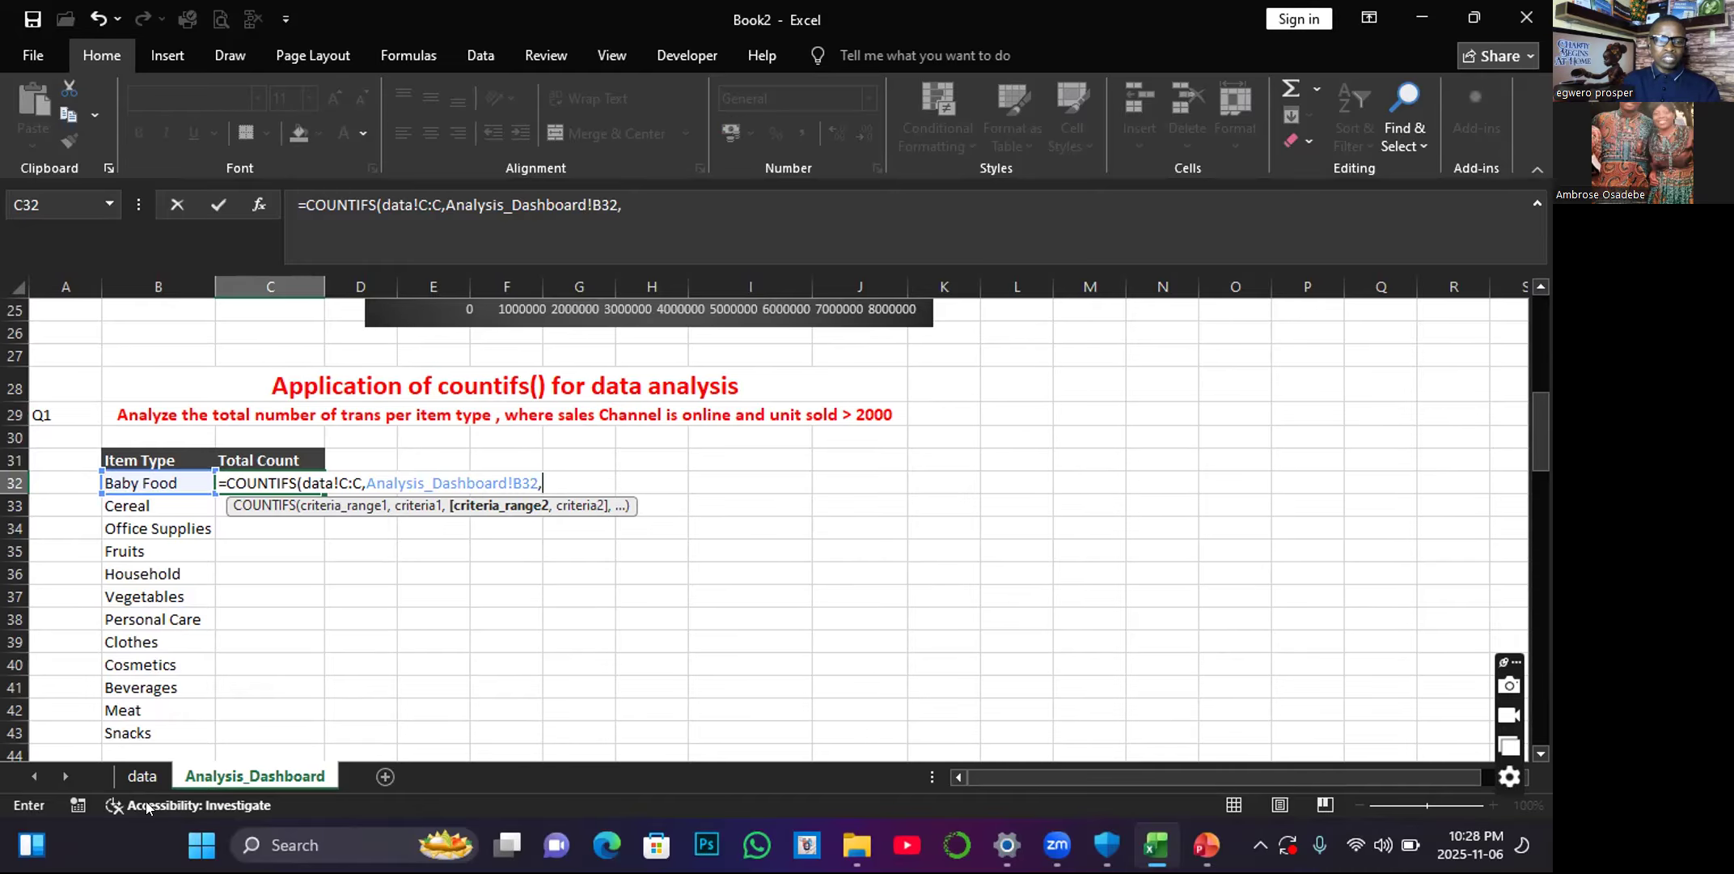
Add the Sales Channel column data!D:D as the second criteria range, with the Online cell data!D3 as its criterion.
left_click(144, 776)
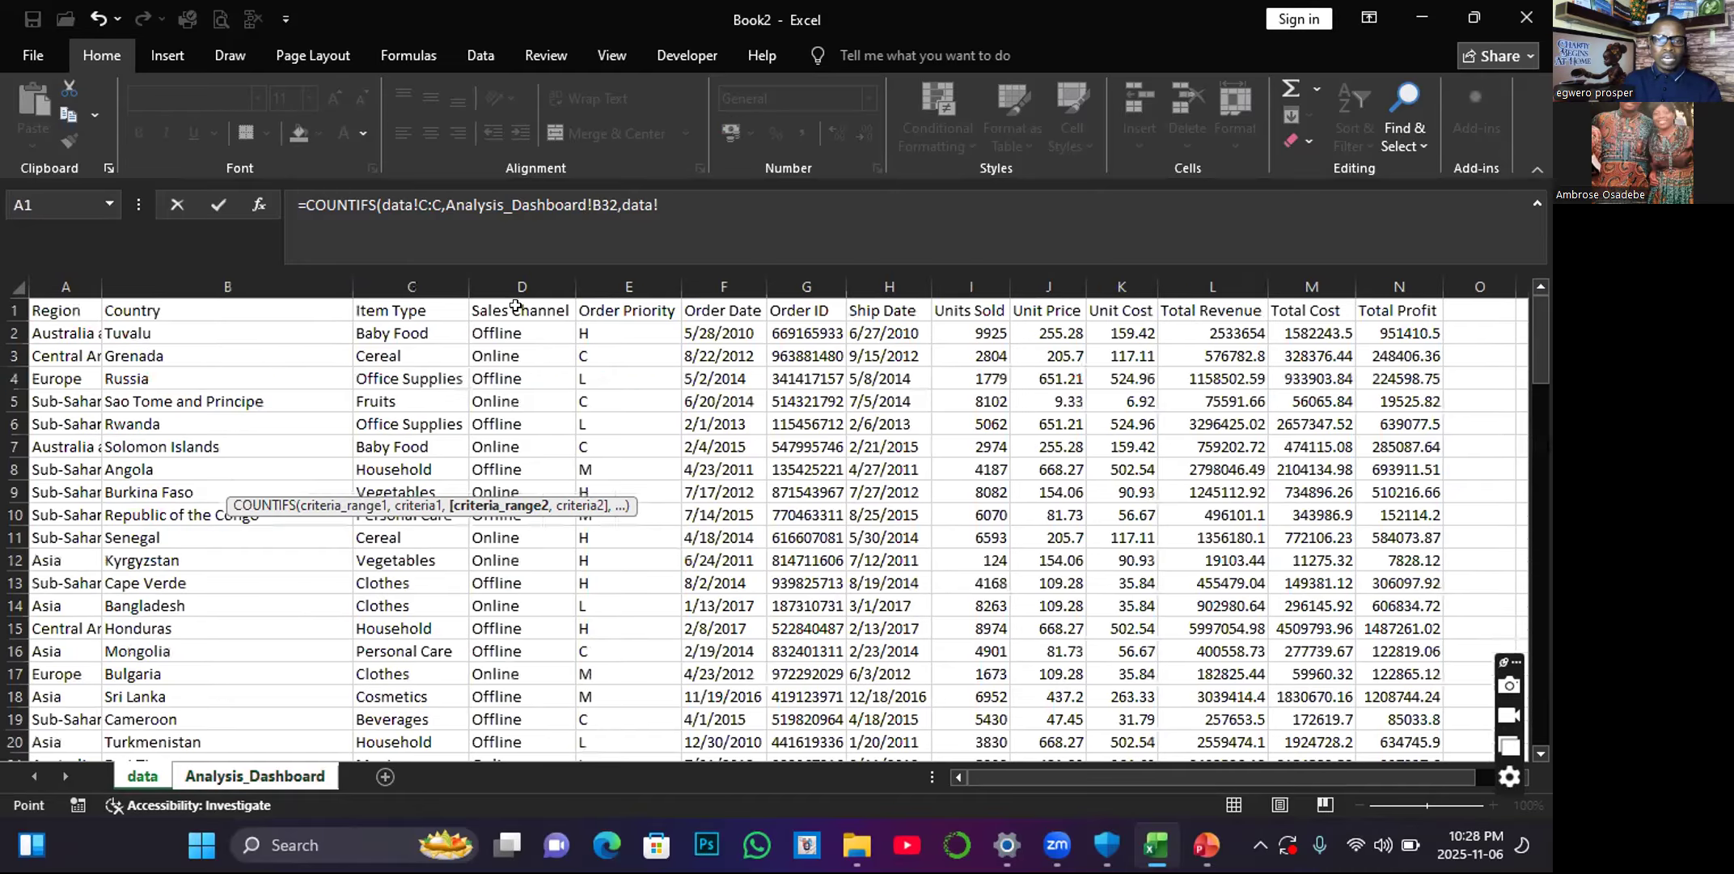
left_click(522, 284)
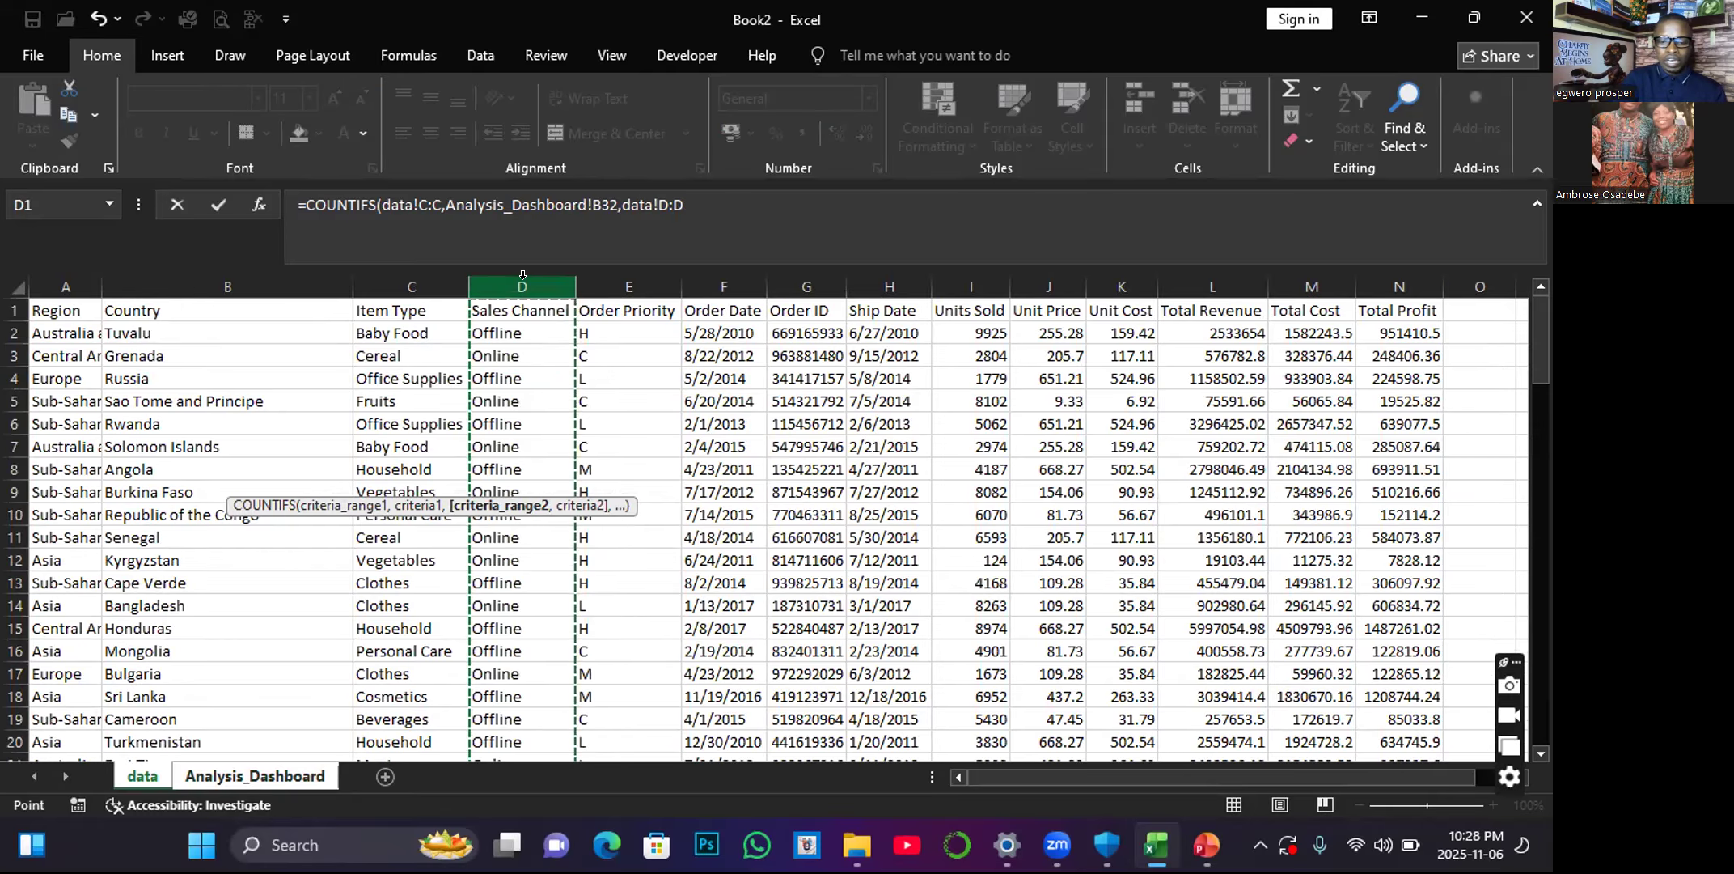
type(",")
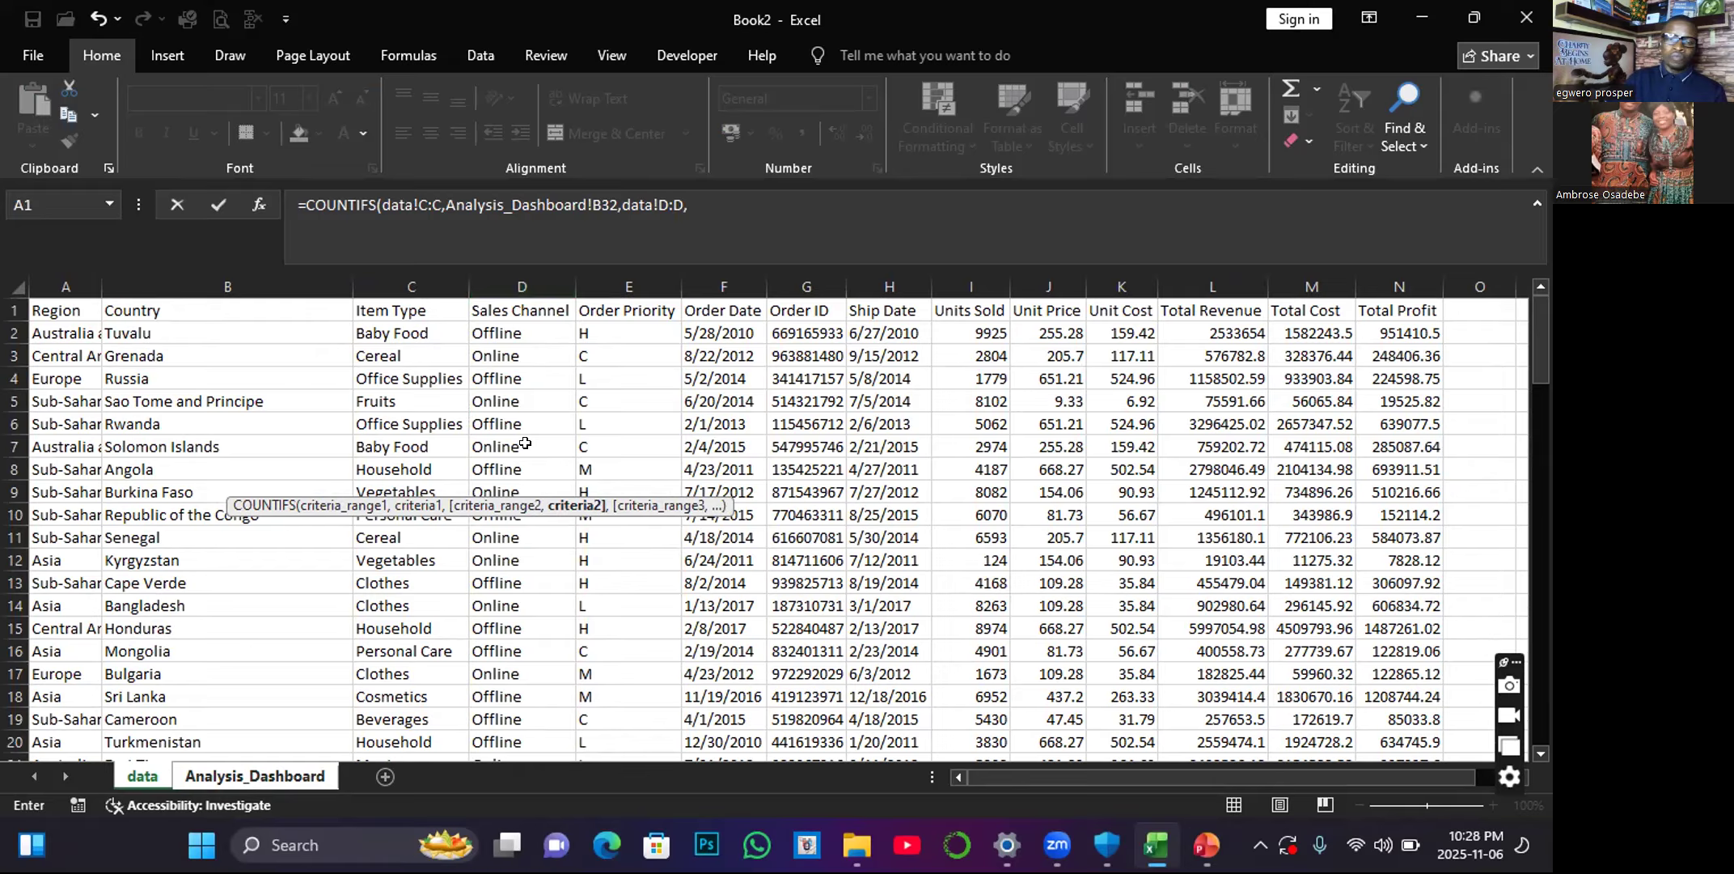
left_click(502, 357)
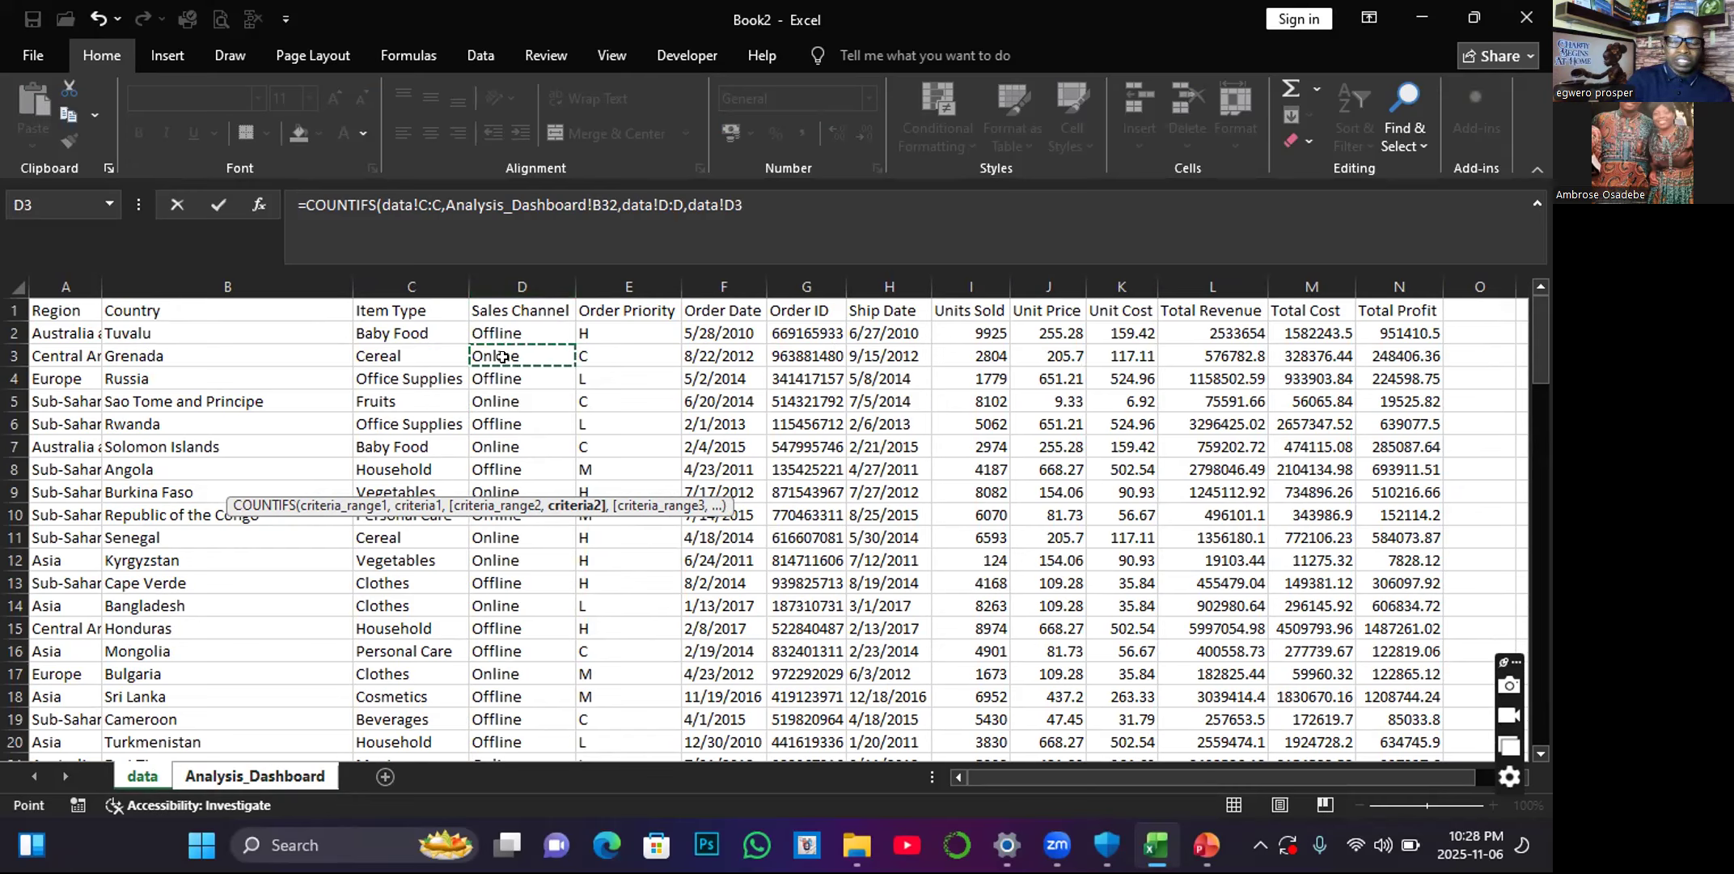
type(",")
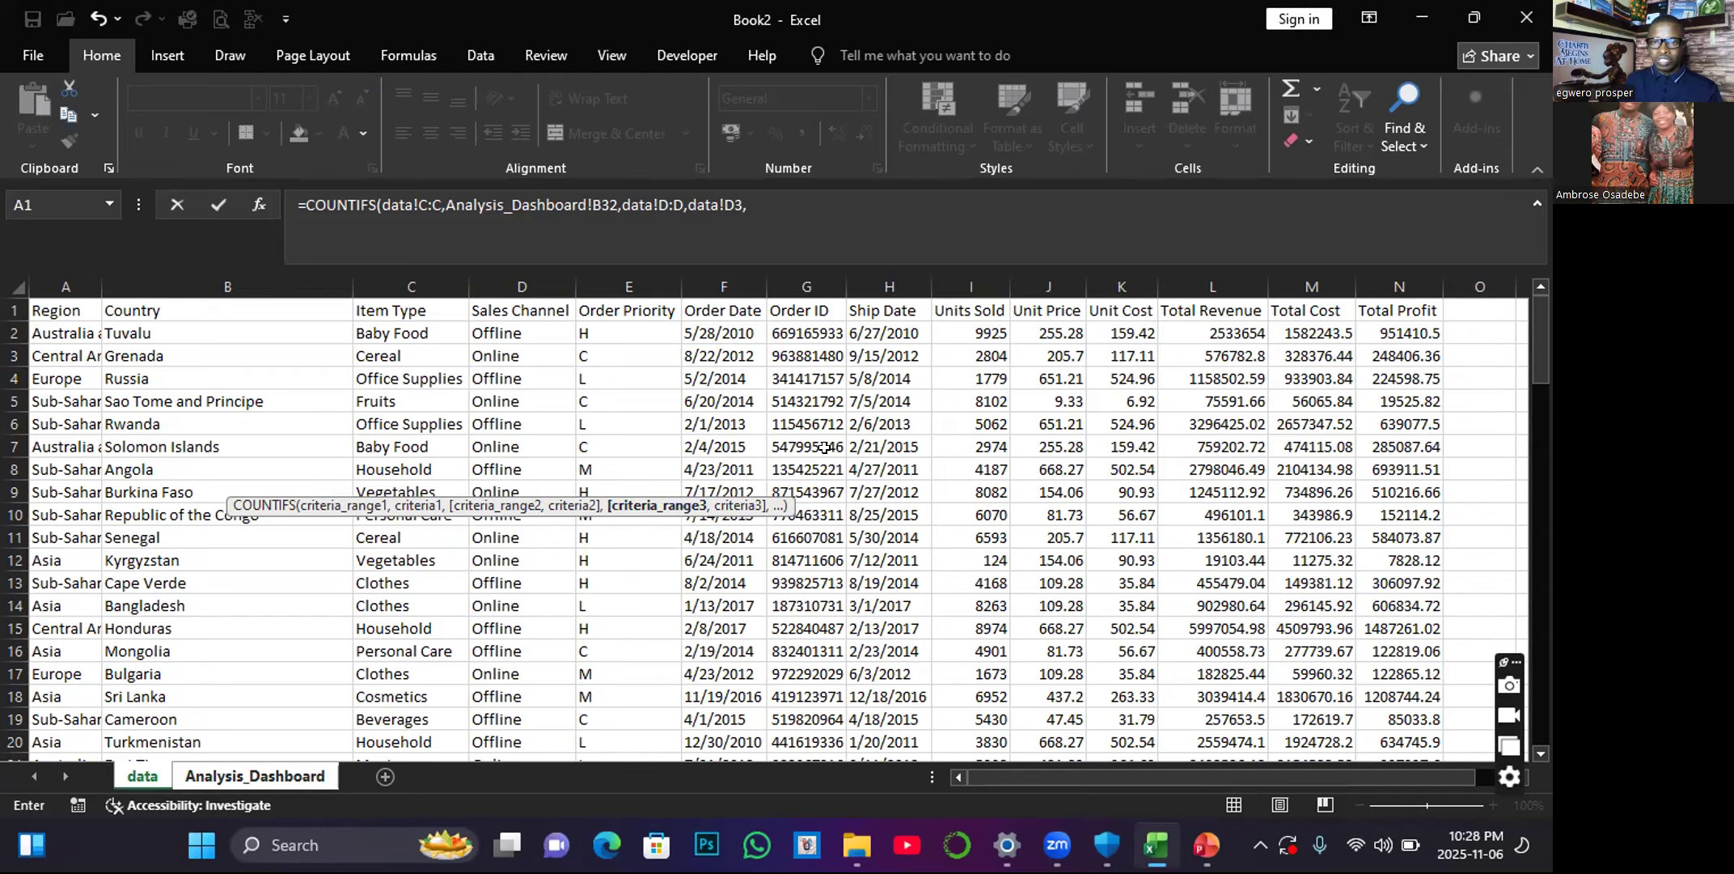
Complete the COUNTIFS formula with the Units Sold column data!I:I and criterion ">2000", and fill it from C32 down to C43.
left_click(974, 272)
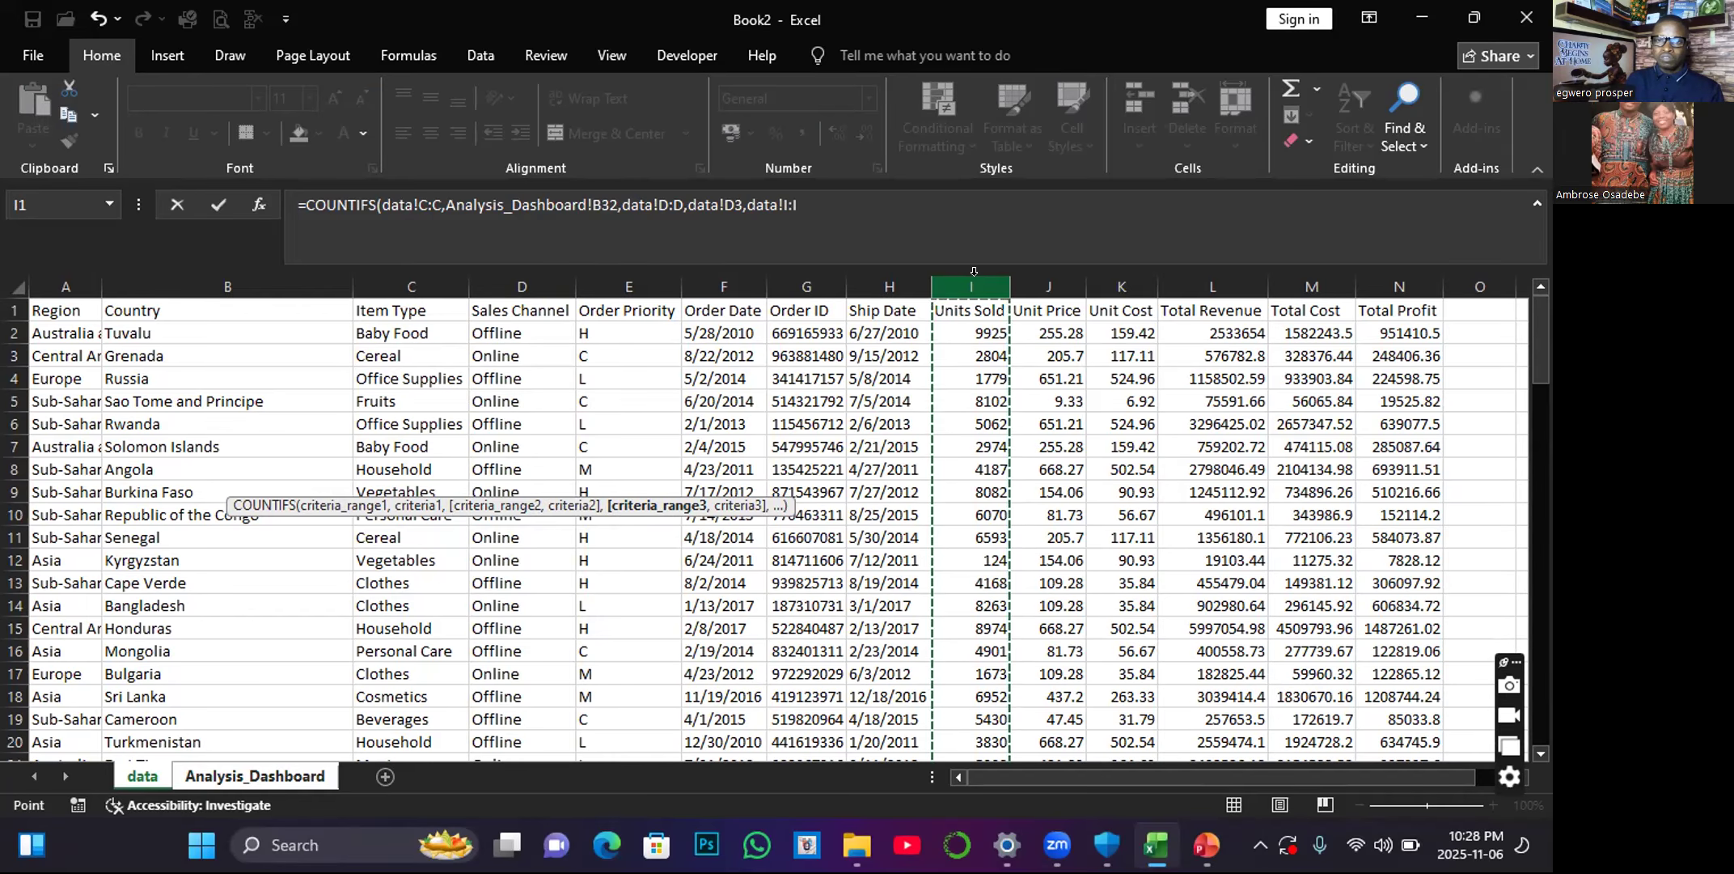
type(",")
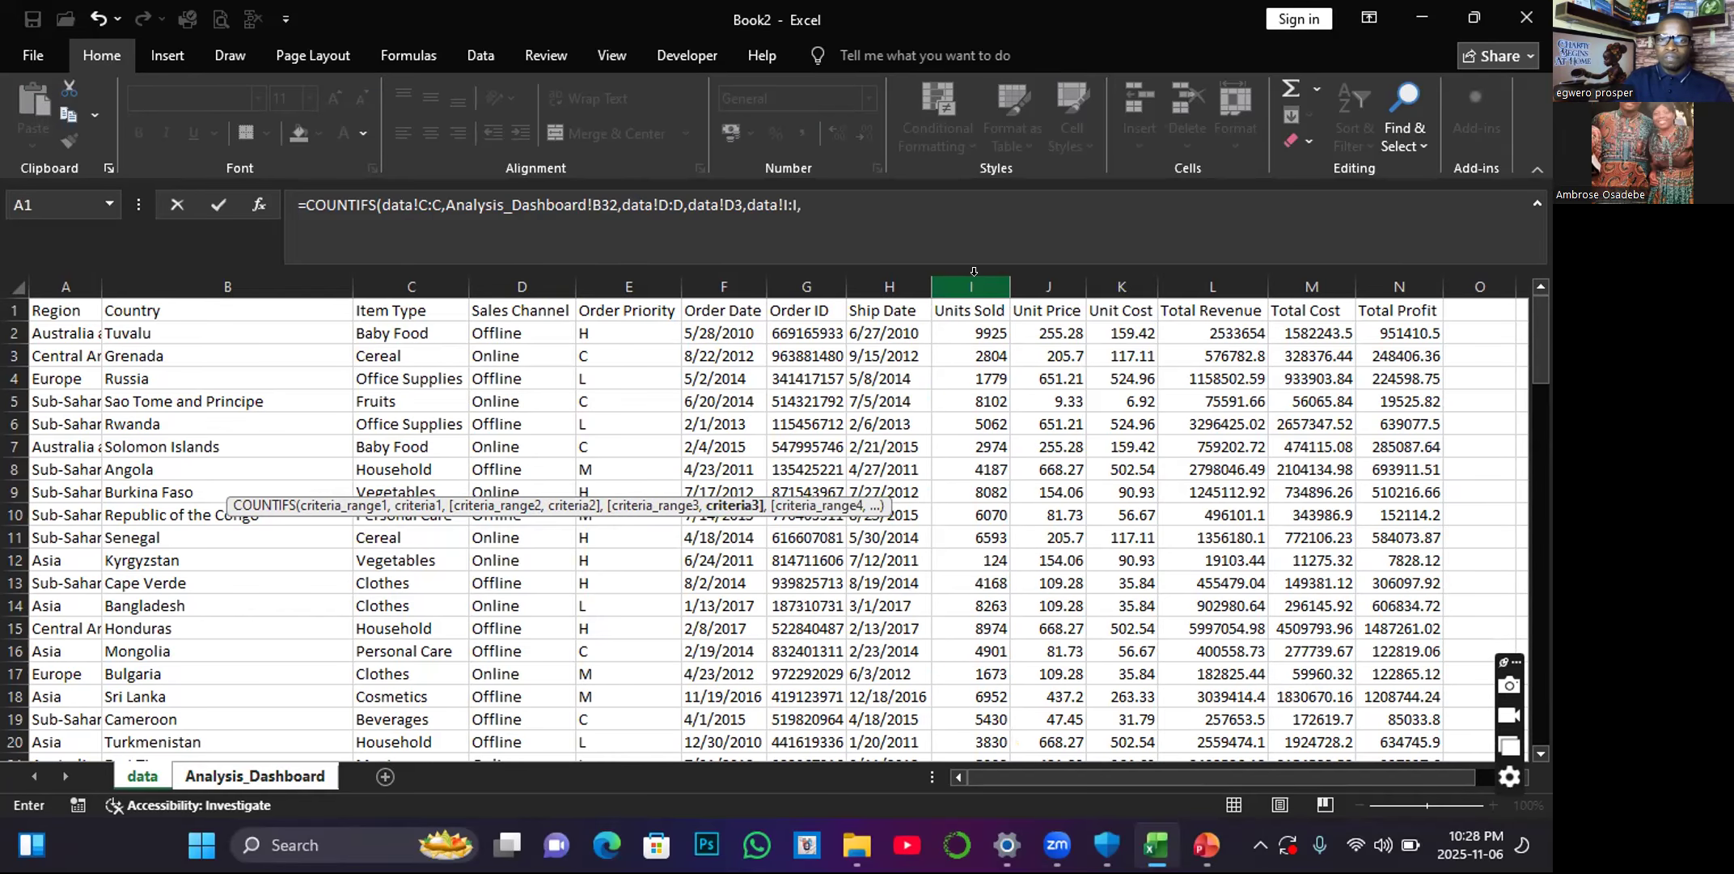
type("\"")
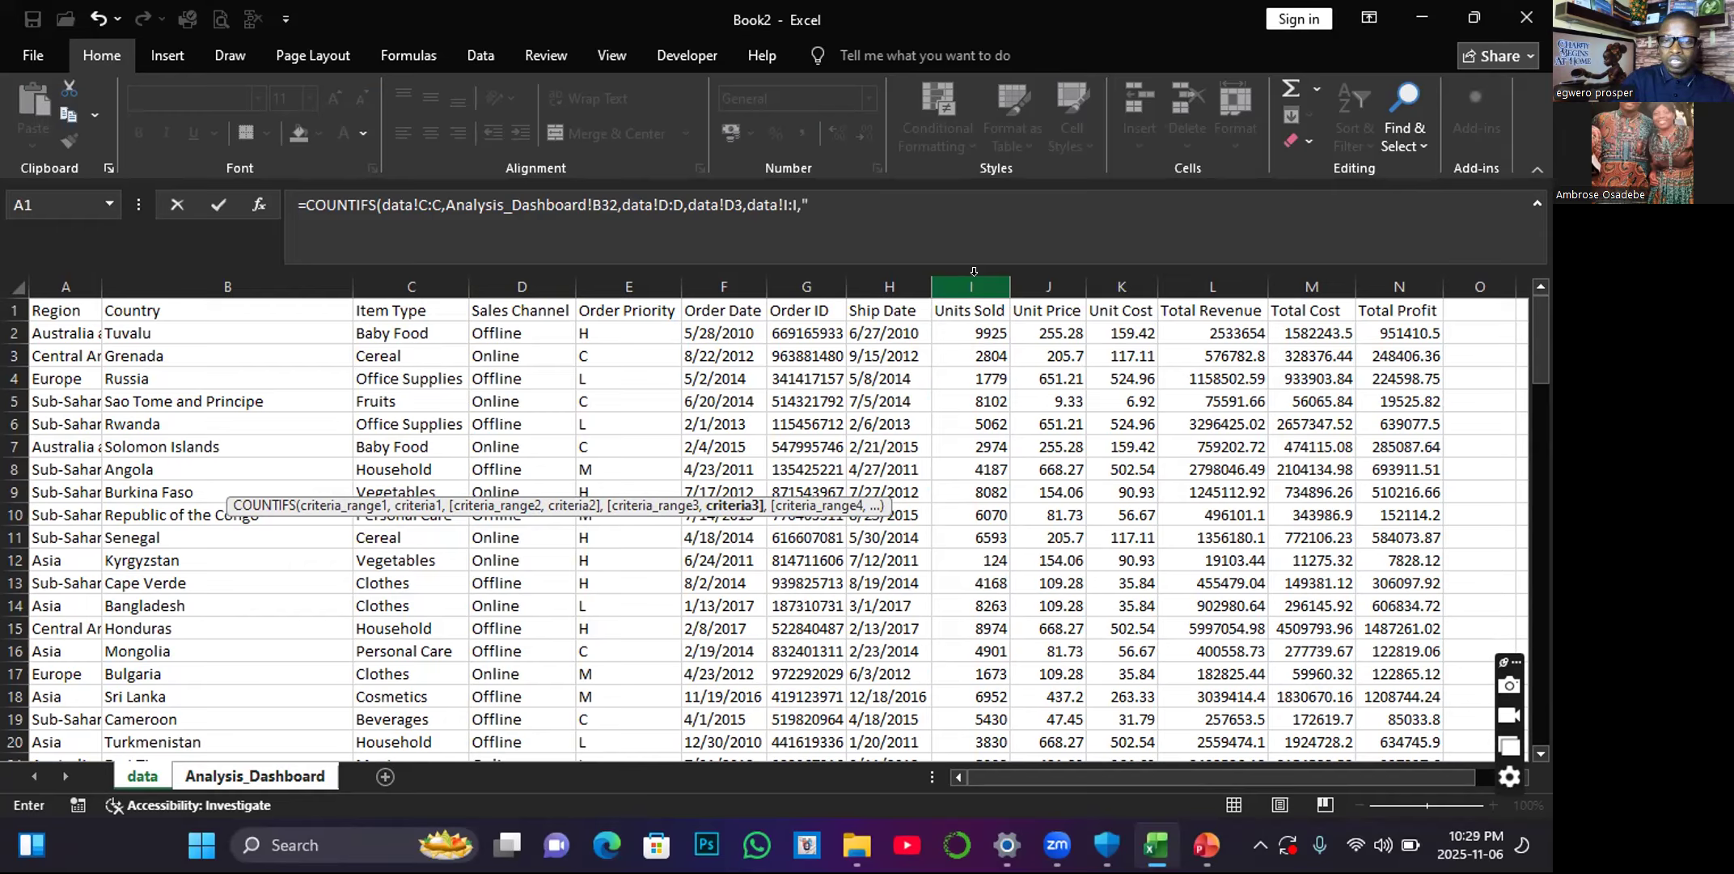
type(">2000\"")
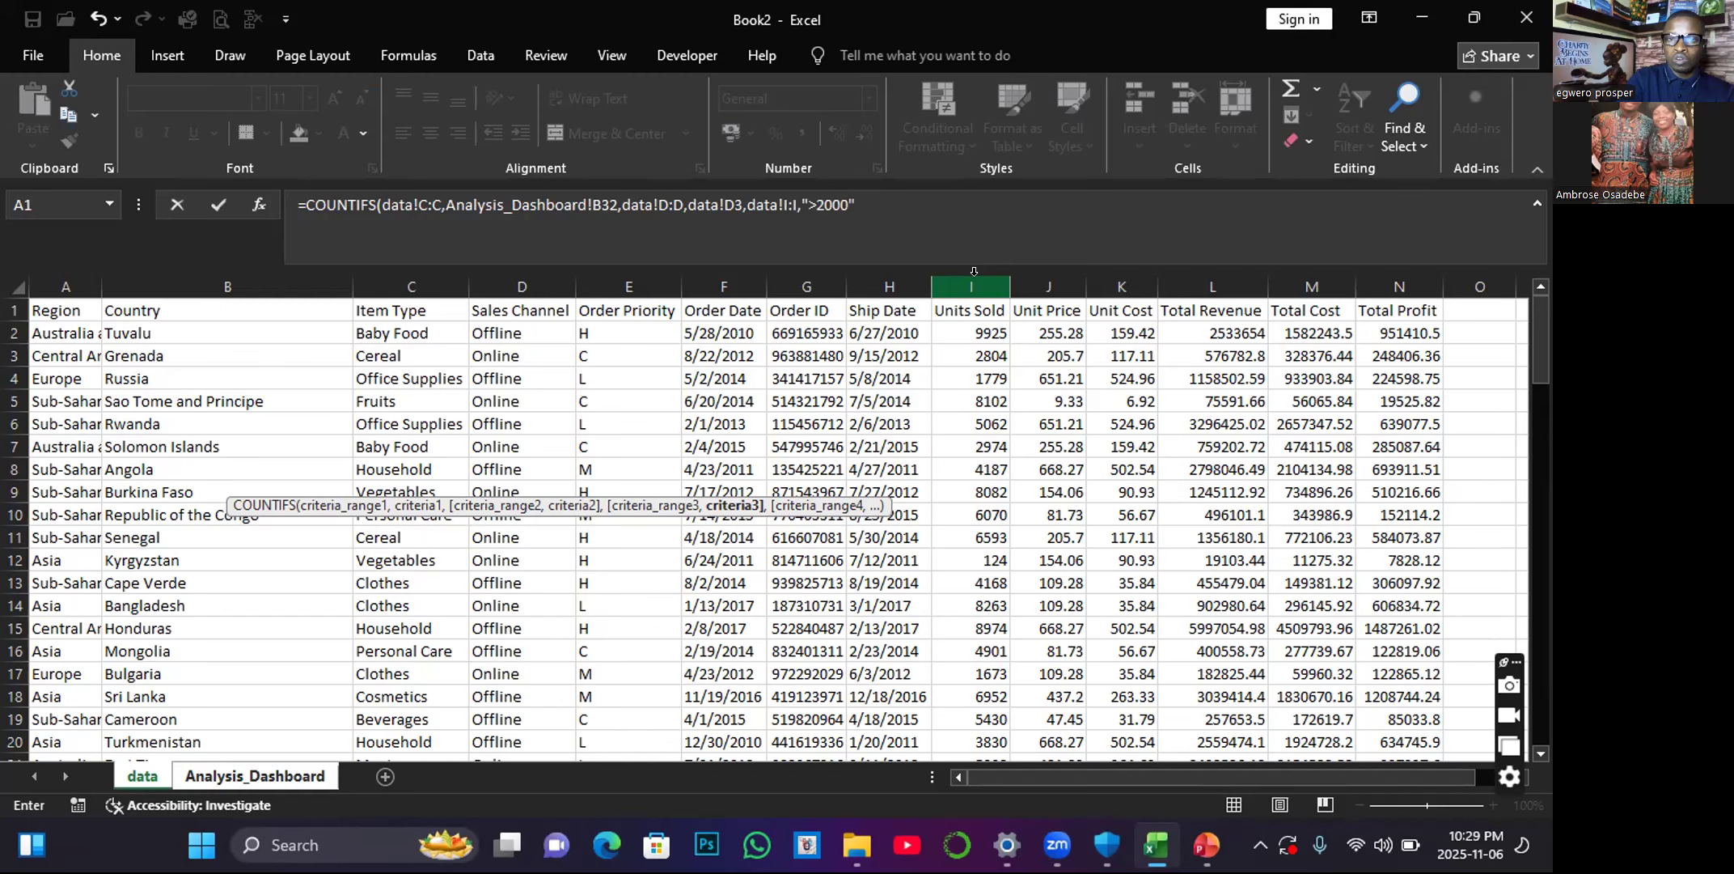
key("Return")
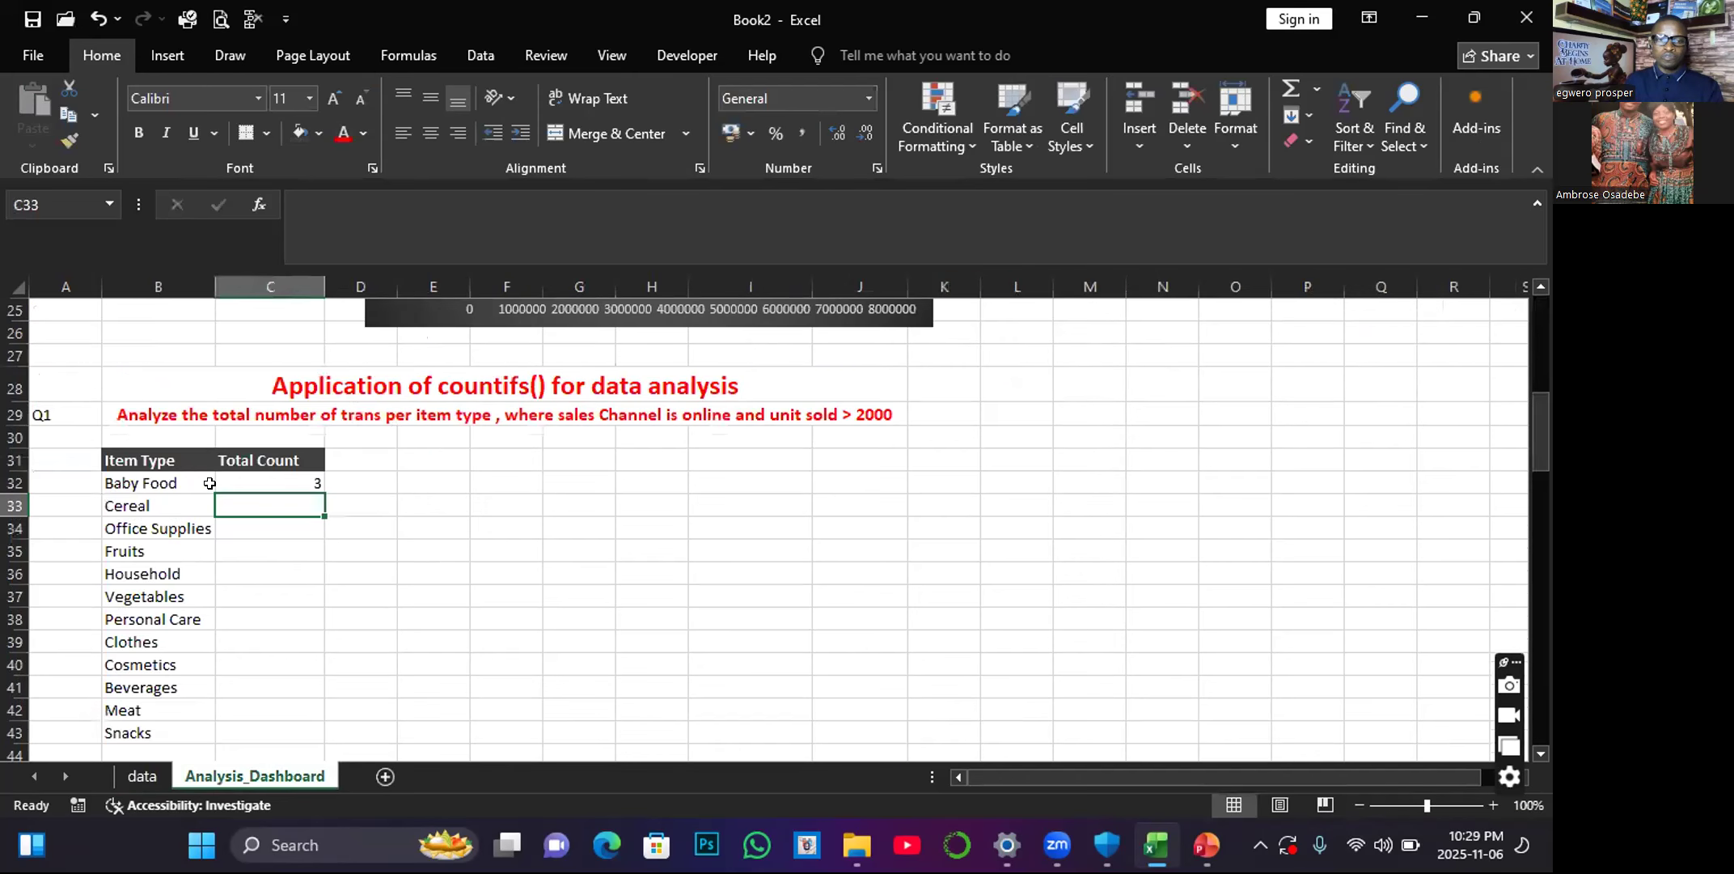
left_click(275, 482)
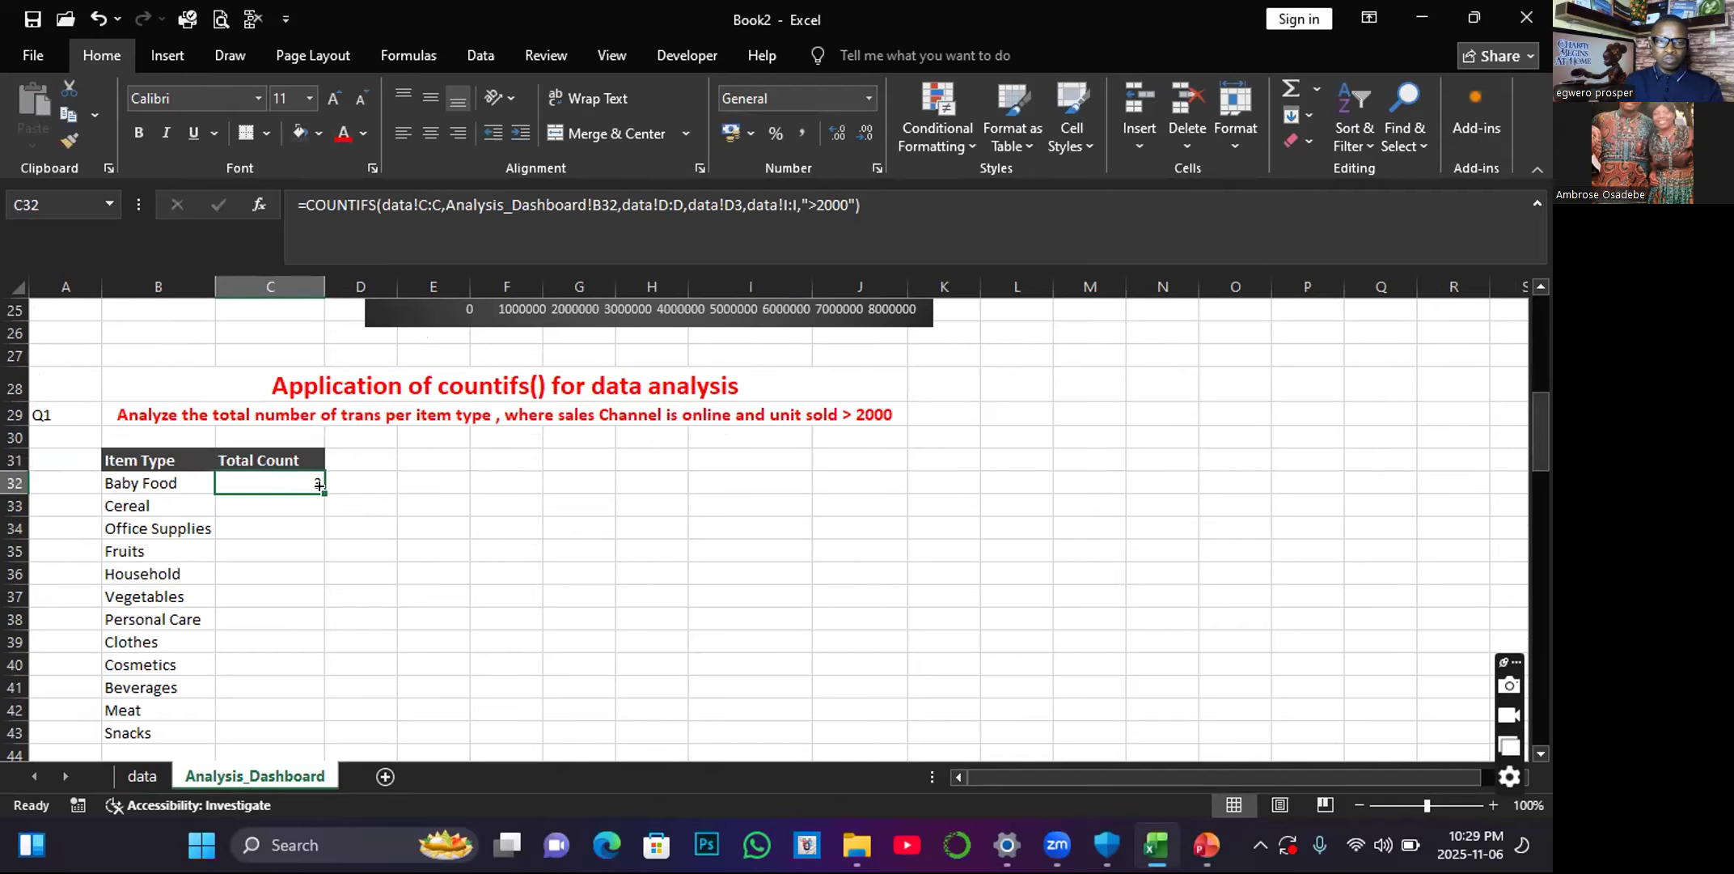
double_click(319, 483)
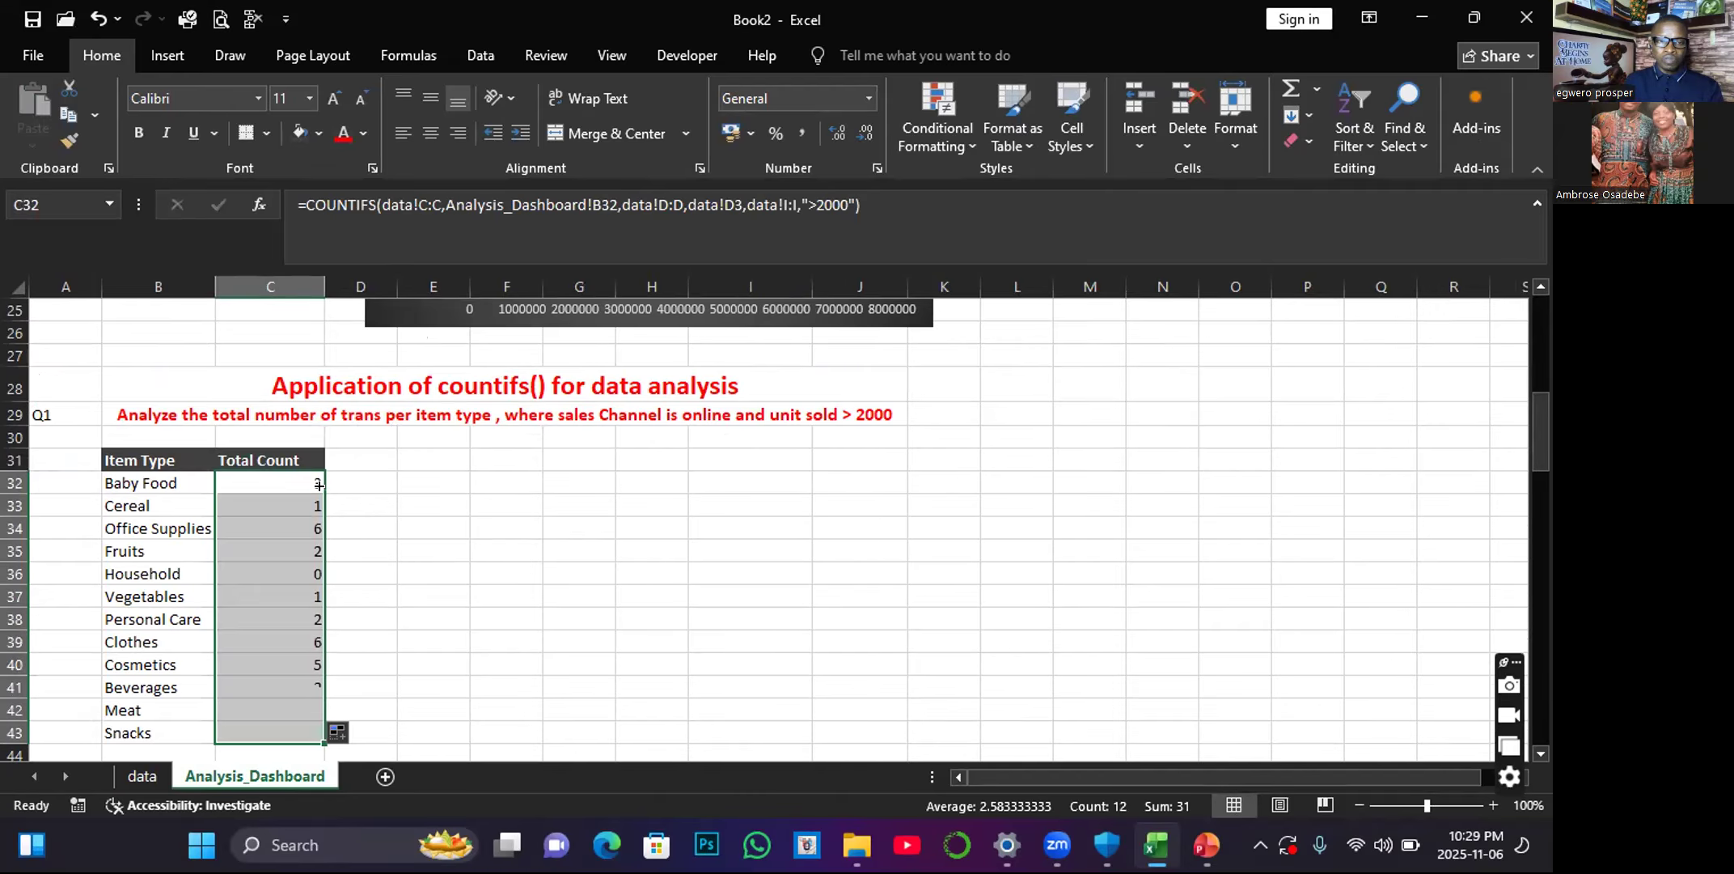
Compare the Household count in C36 with the Household profit in C17, checking both formulas.
left_click(307, 573)
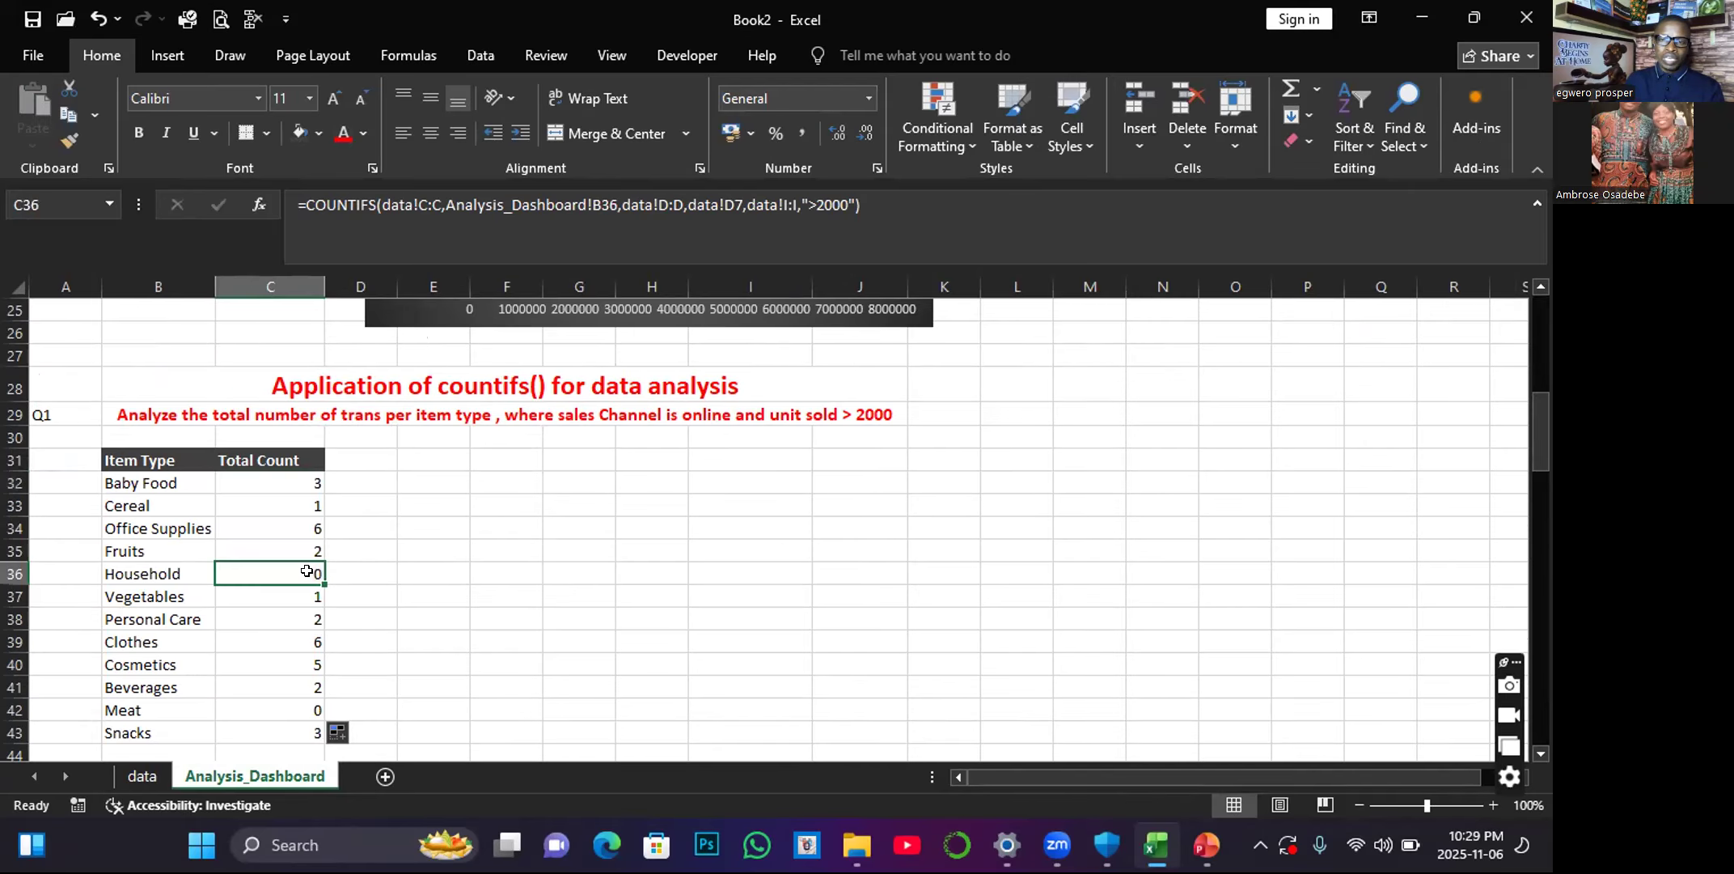
scroll(453, 509, "up", 4)
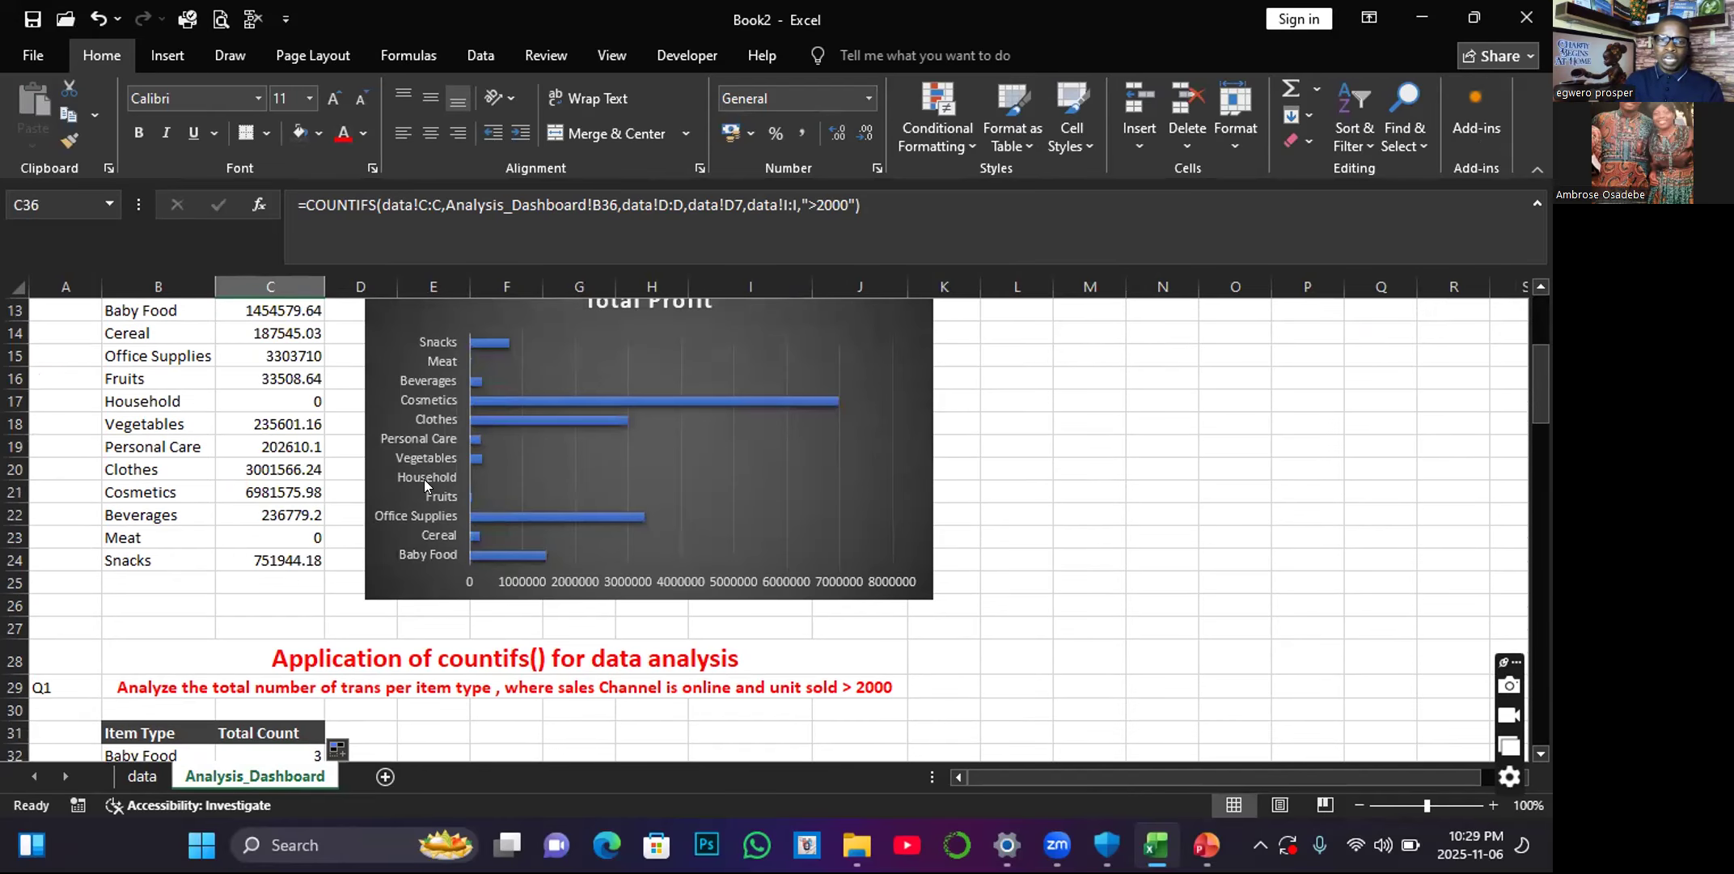
left_click(305, 394)
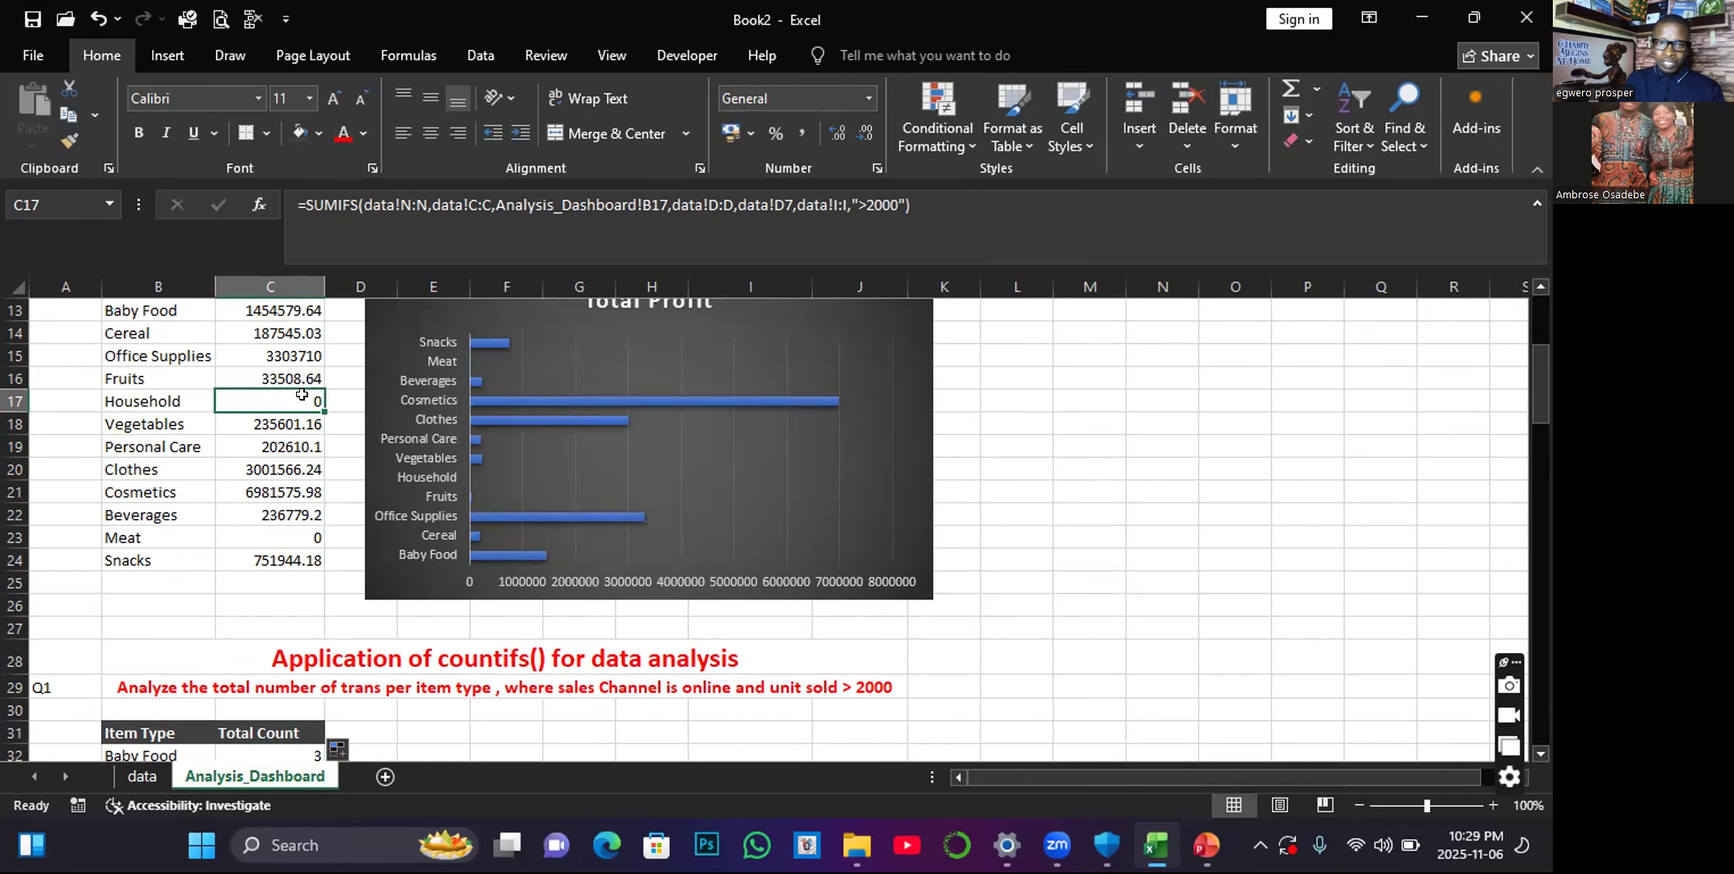
scroll(308, 405, "down", 4)
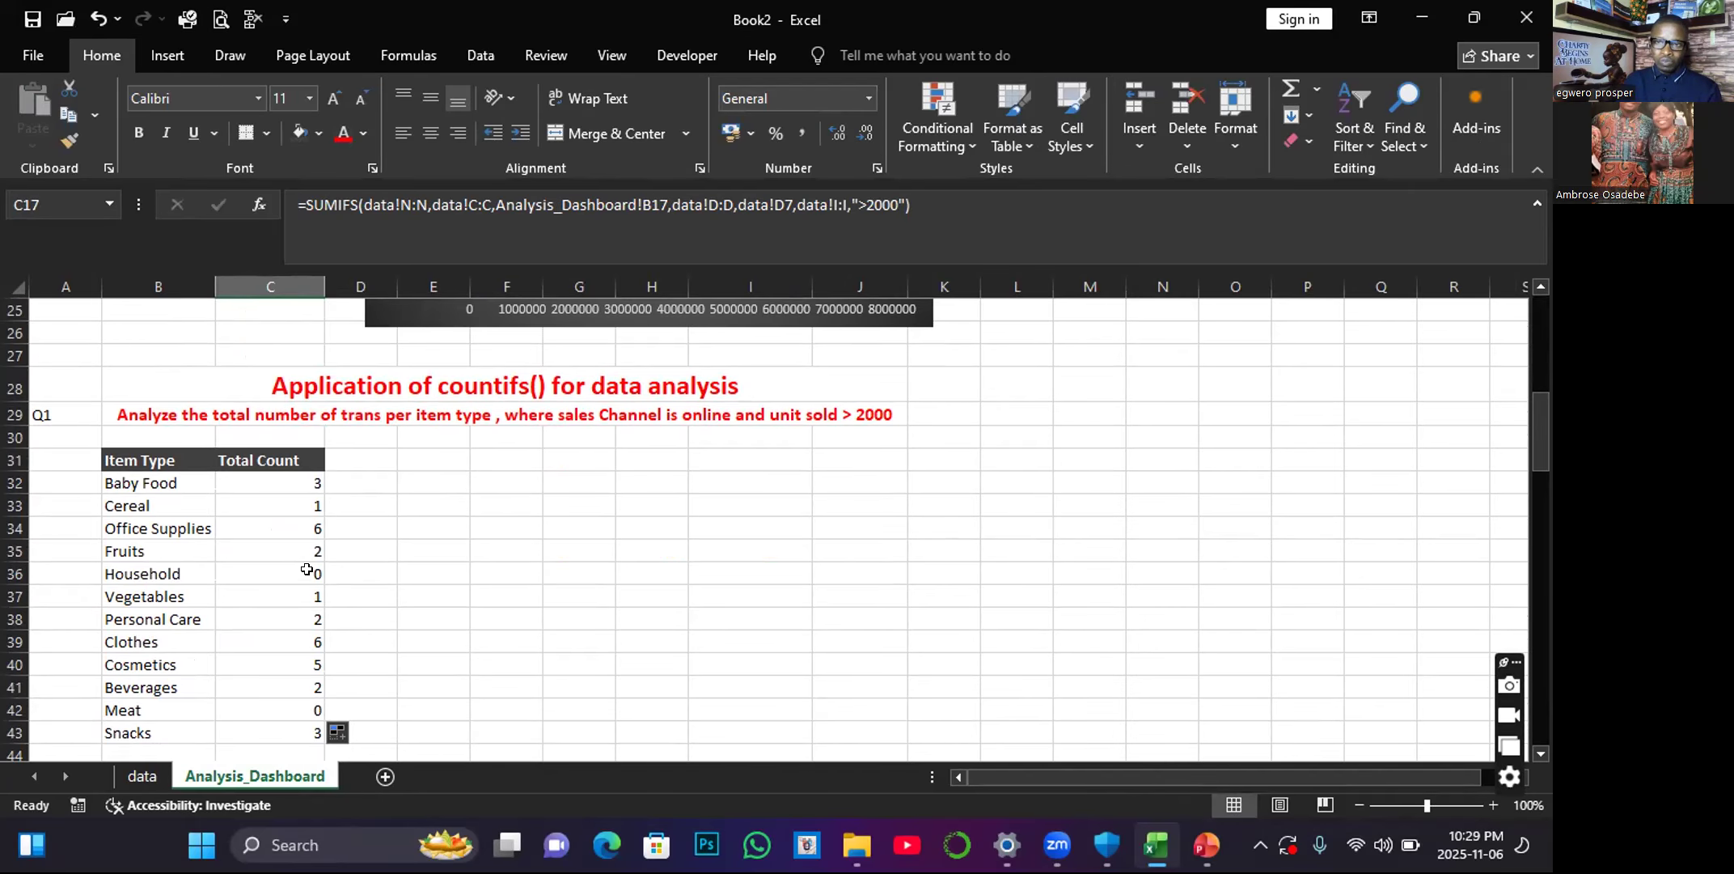
scroll(306, 569, "up", 4)
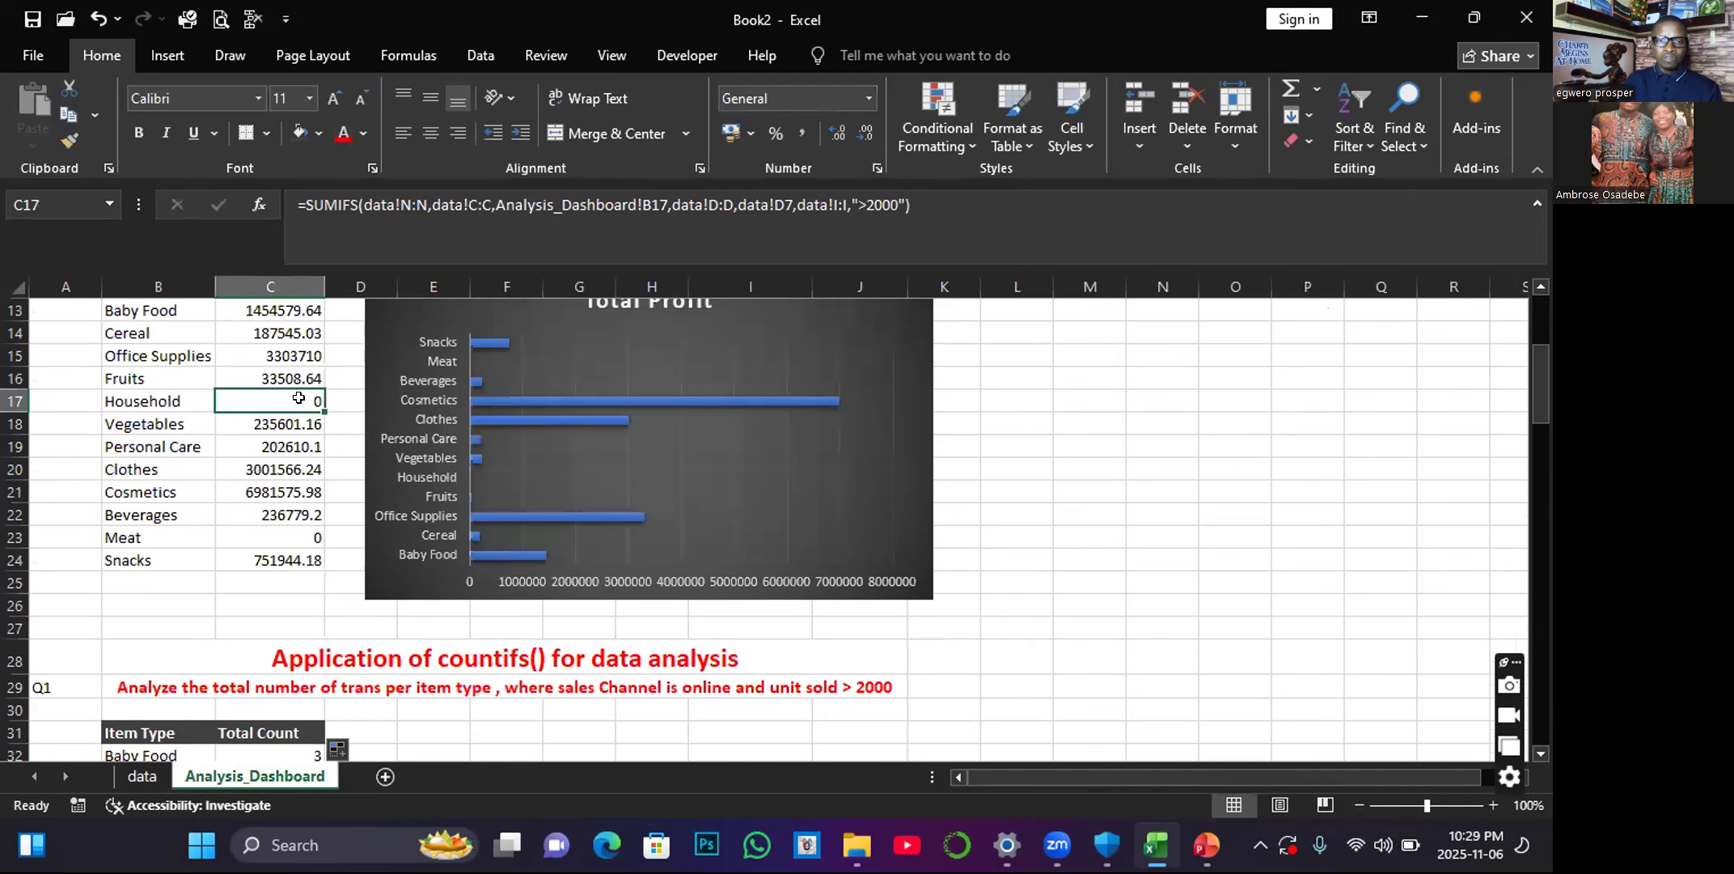
scroll(302, 526, "down", 5)
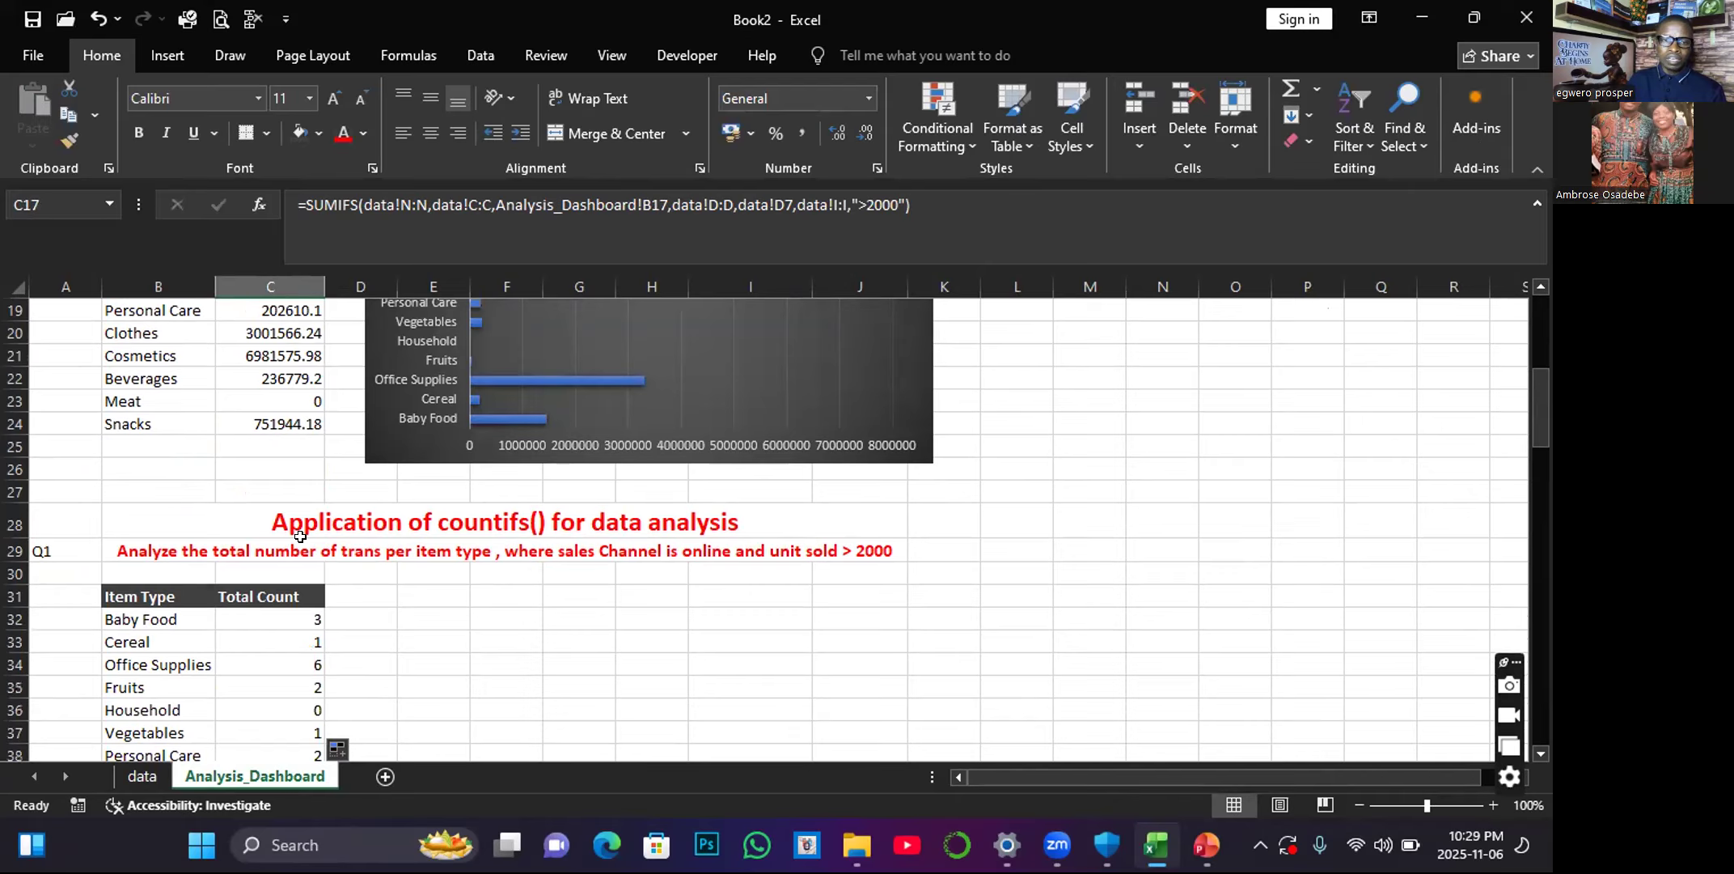
scroll(315, 580, "down", 1)
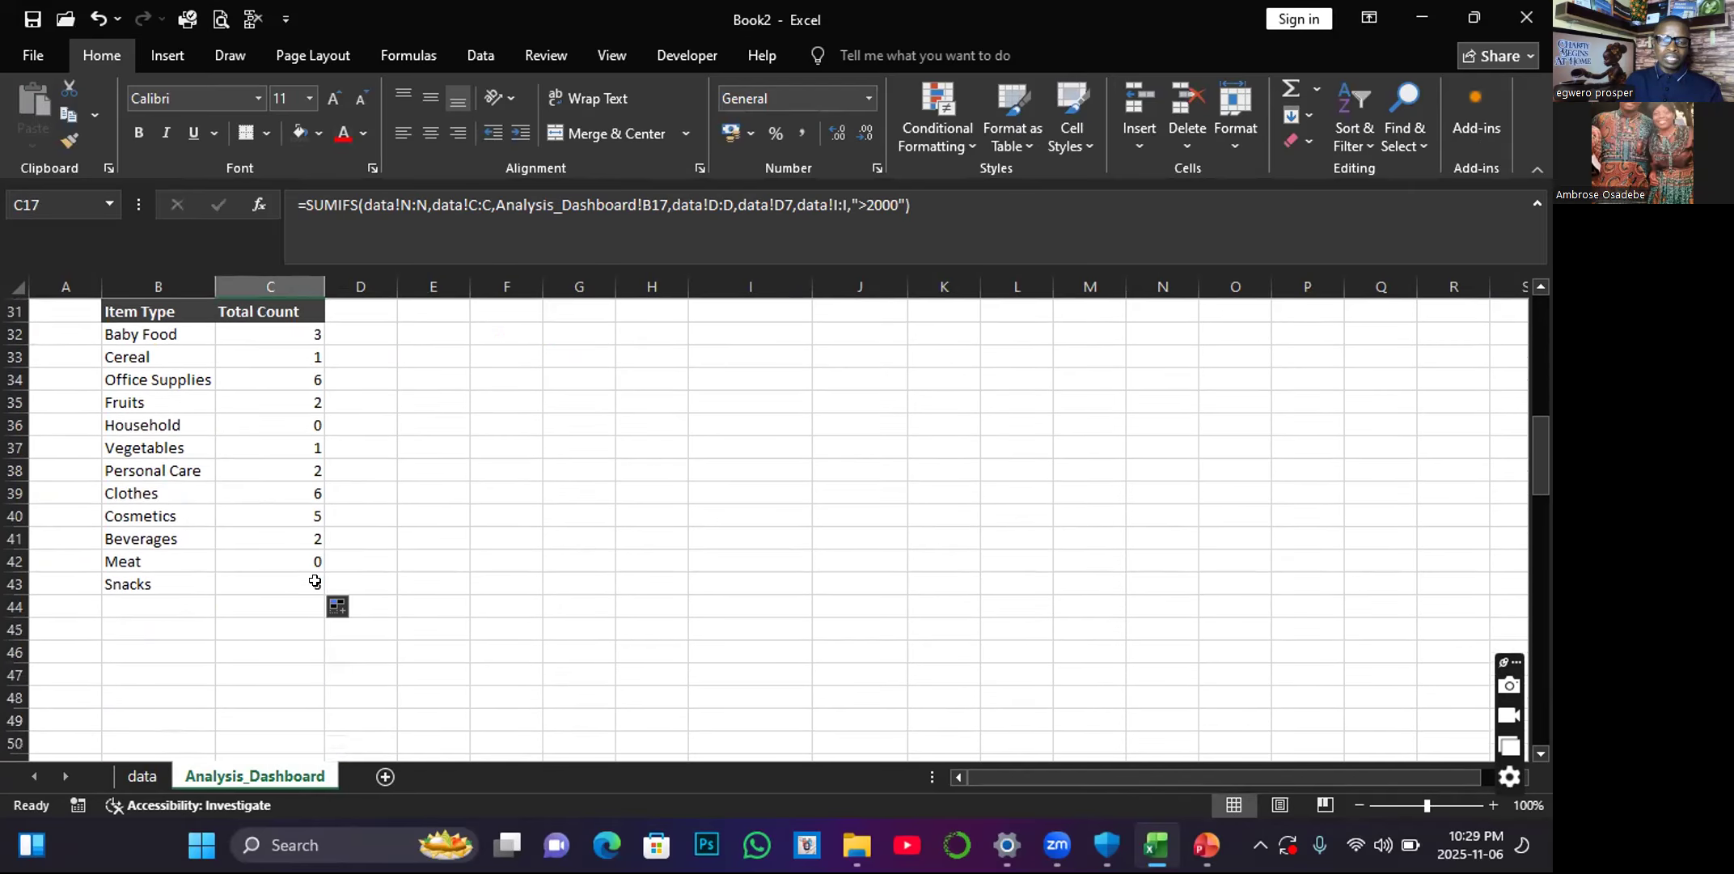
Insert a clustered column chart from the item types and counts in B32:C43.
scroll(251, 561, "up", 3)
scroll(179, 537, "down", 1)
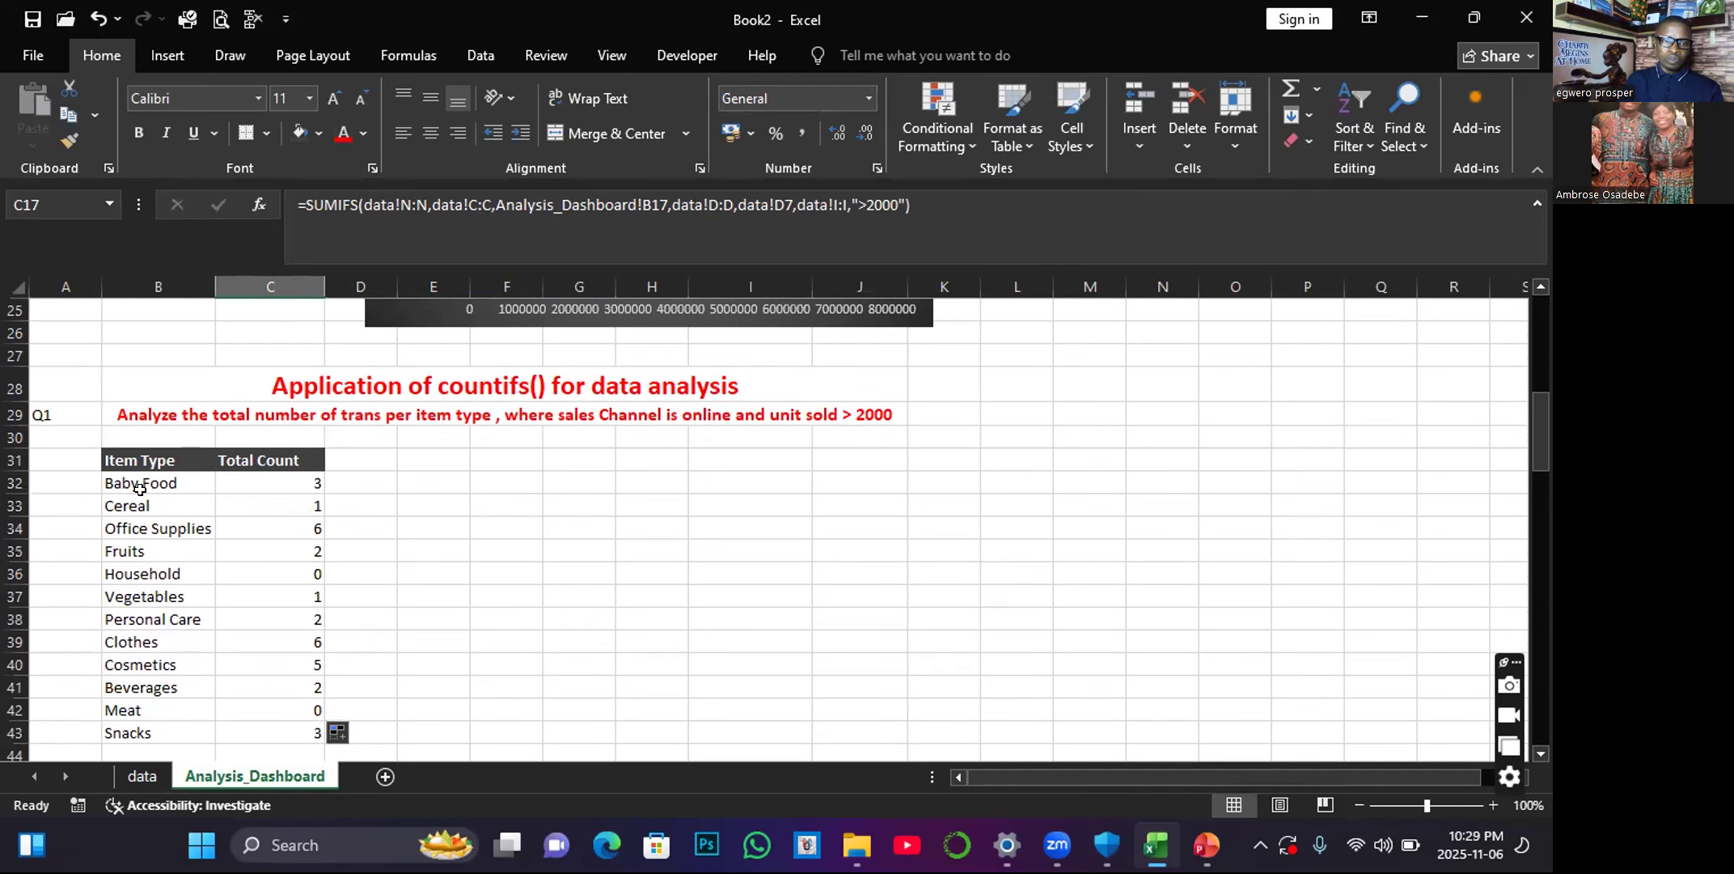
left_click_drag(116, 482, 308, 732)
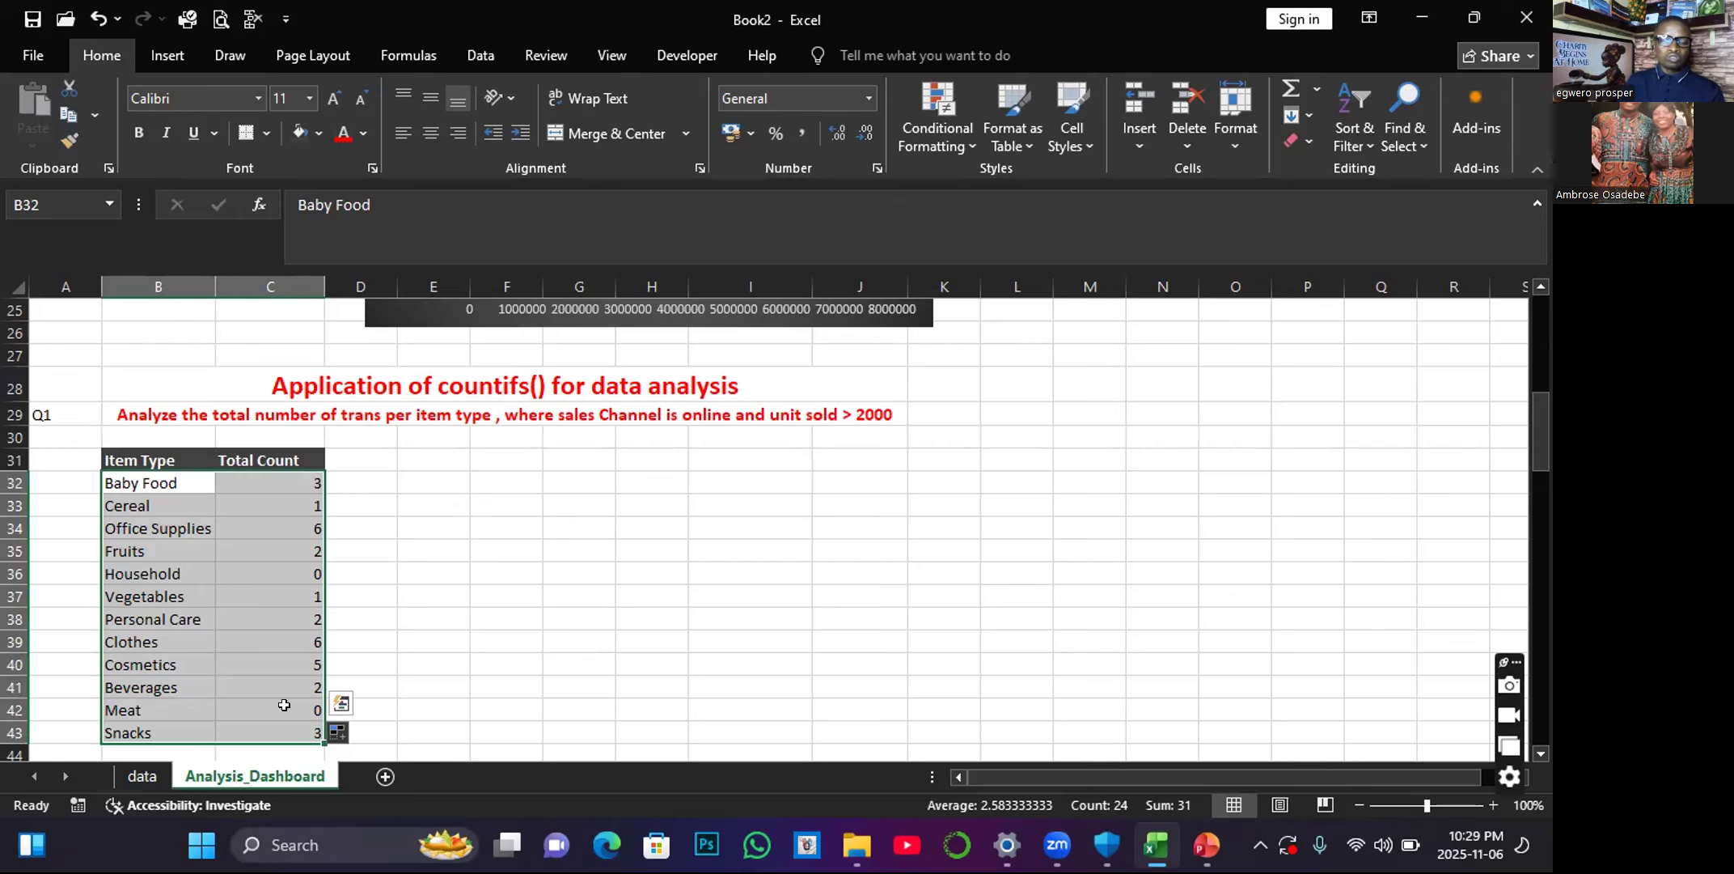
scroll(284, 705, "down", 3)
left_click(333, 568)
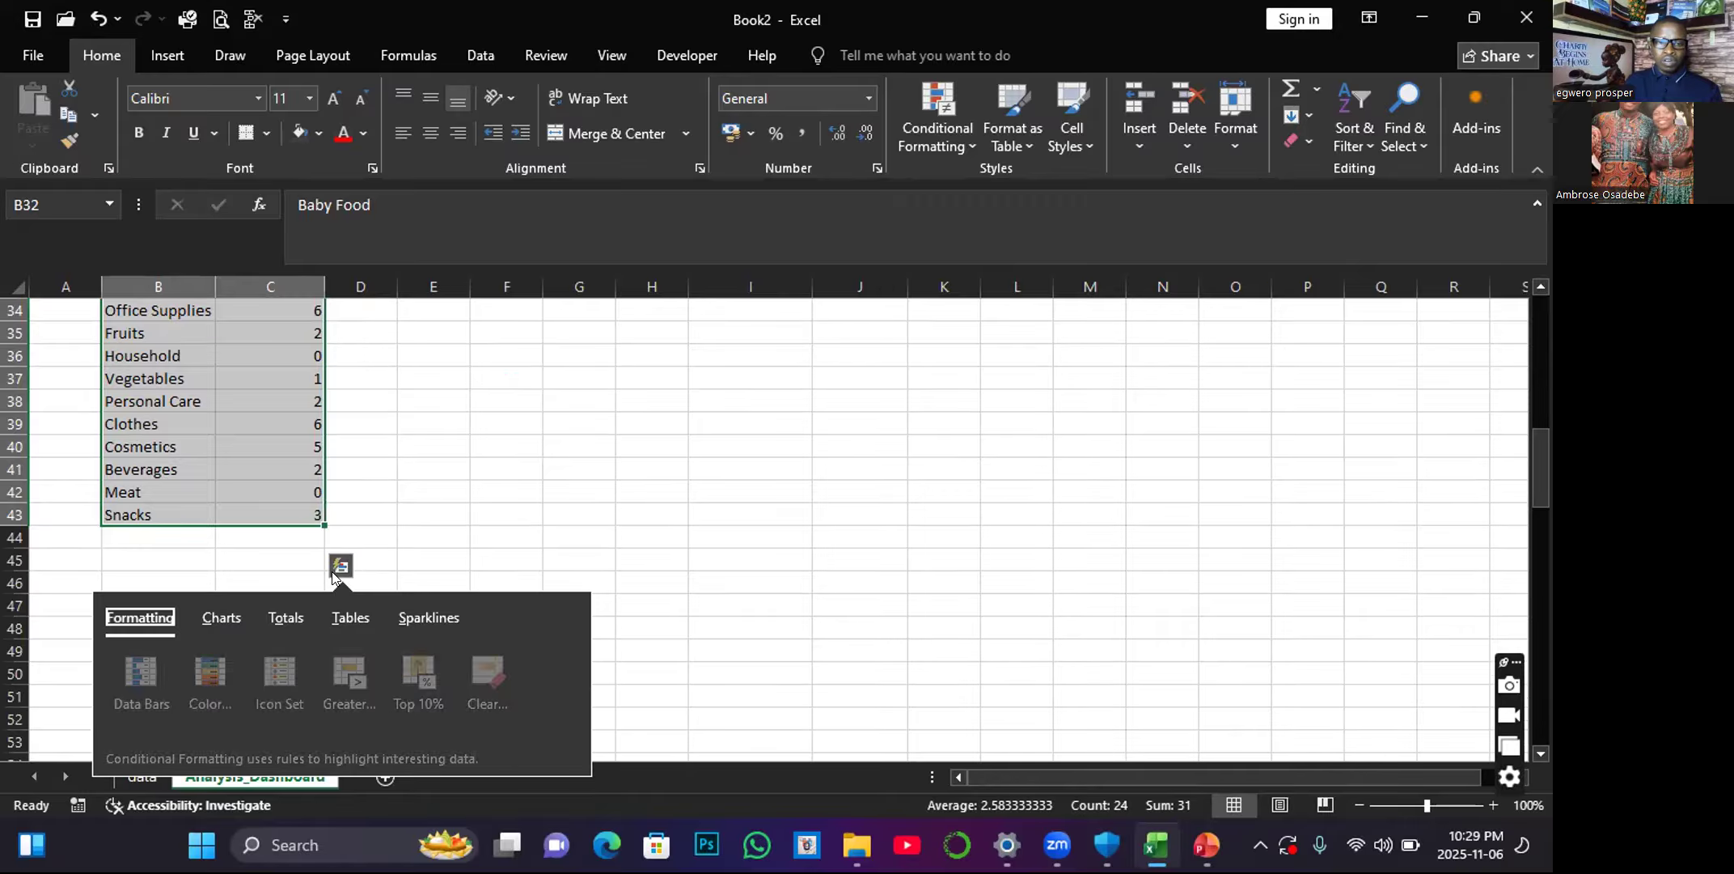
left_click(218, 619)
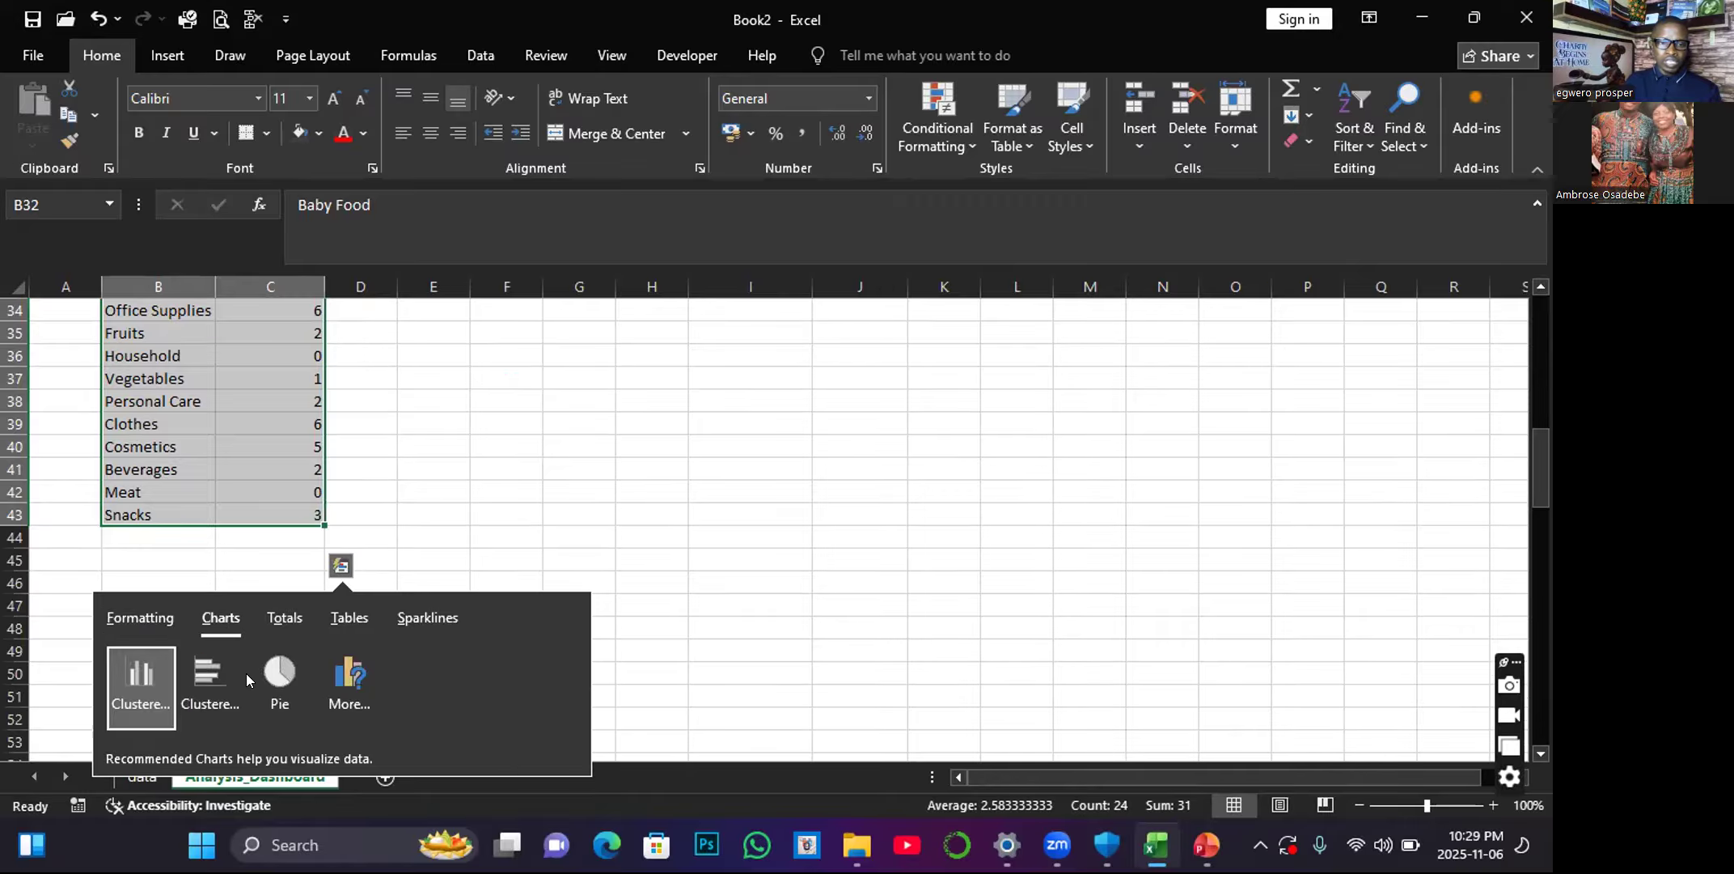
left_click(139, 680)
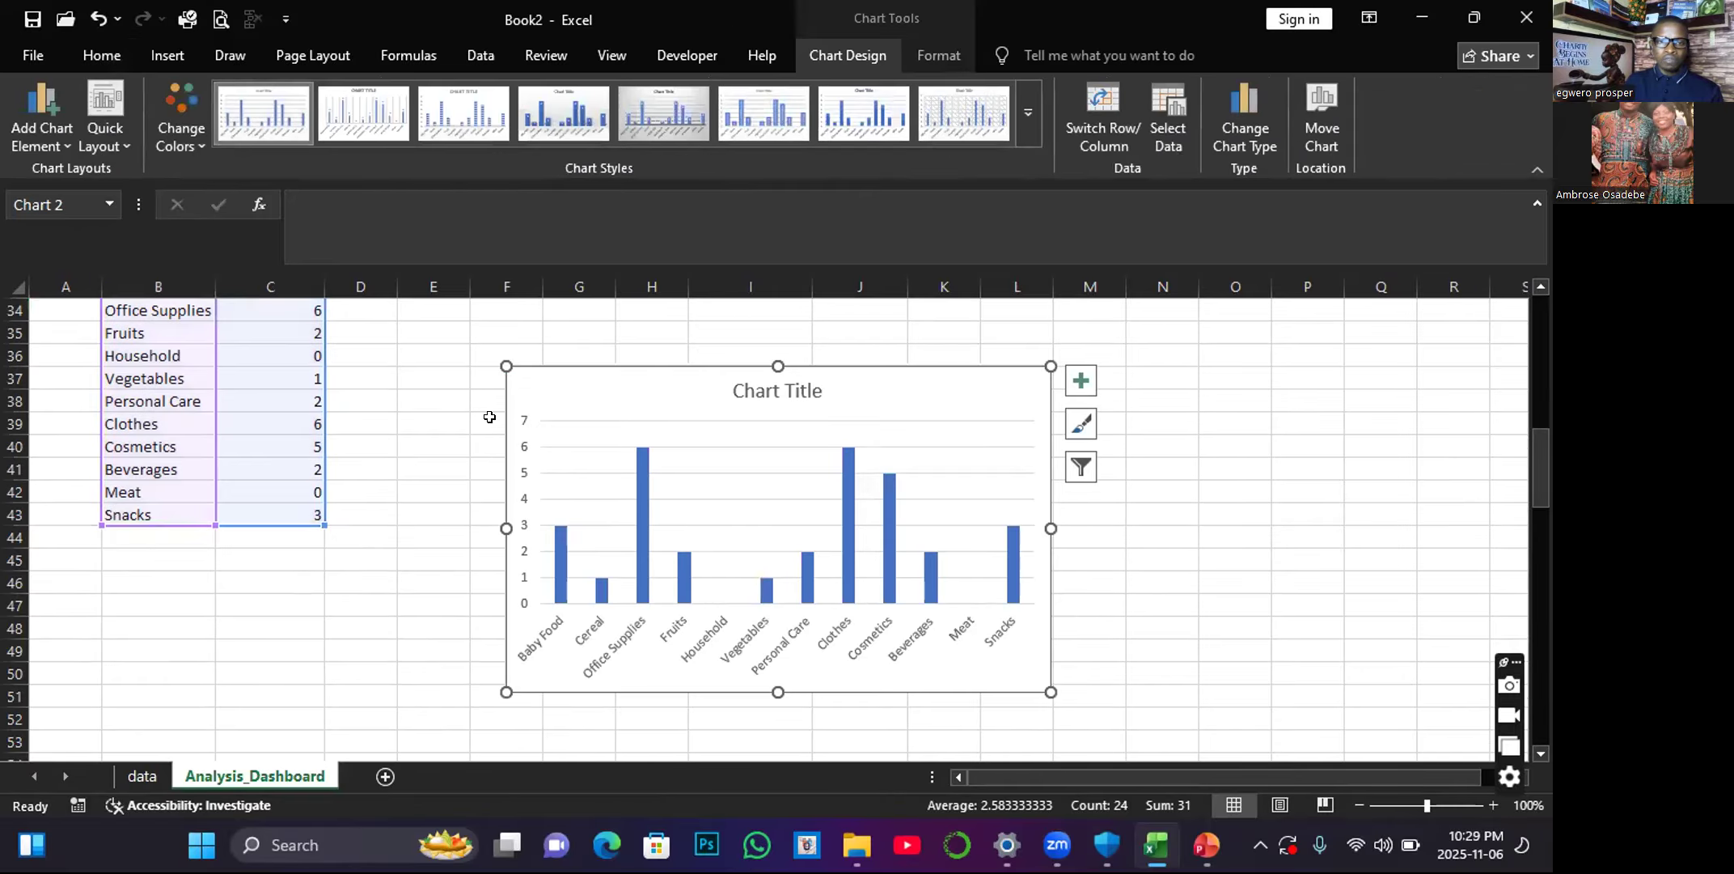
Place the count chart beside the Total Count table and apply the dark chart style with outlined blue columns.
left_click_drag(409, 393, 356, 356)
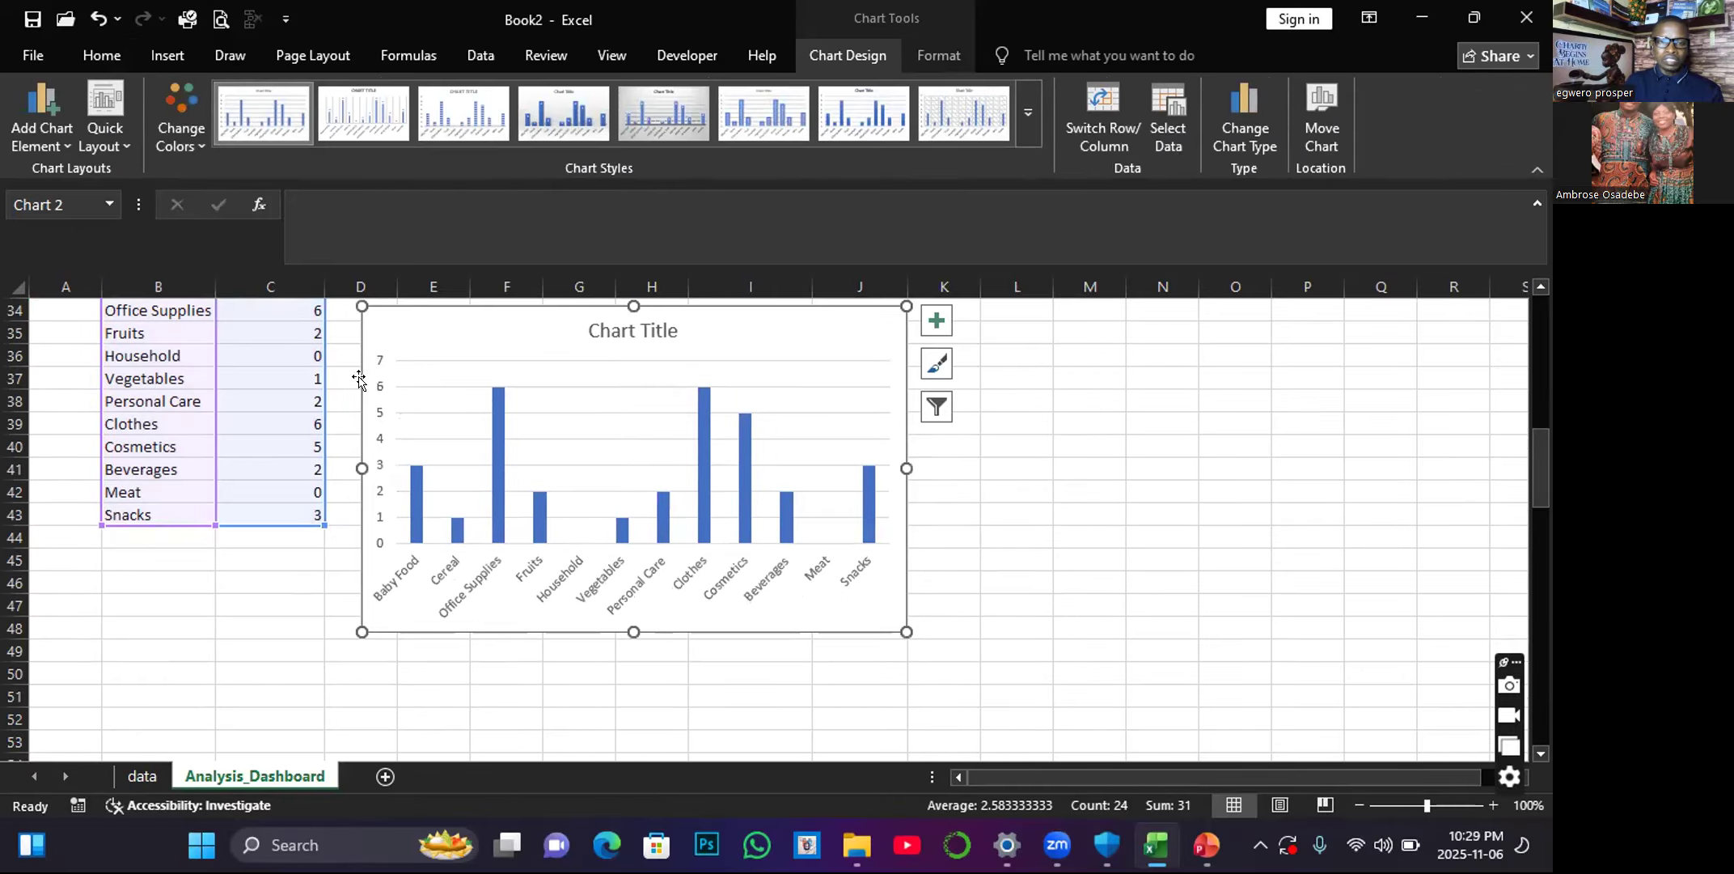
scroll(356, 405, "up", 2)
left_click_drag(350, 483, 347, 399)
left_click(1031, 115)
left_click(673, 185)
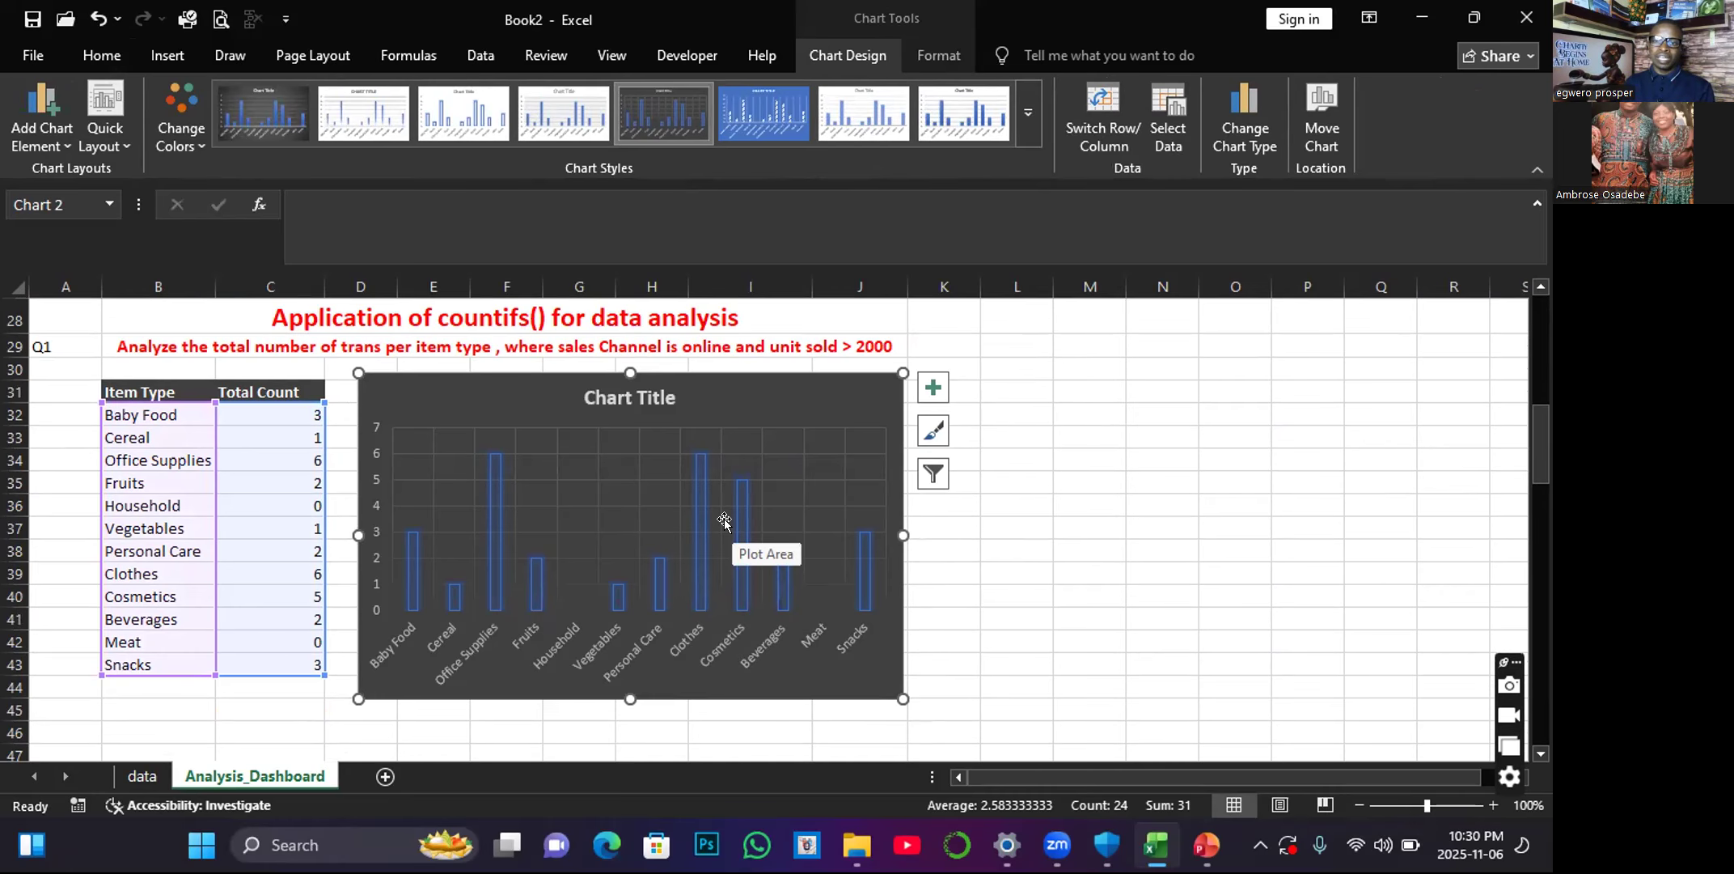
Compare the Total Profit bar chart with the item-type count chart below it.
scroll(723, 519, "up", 5)
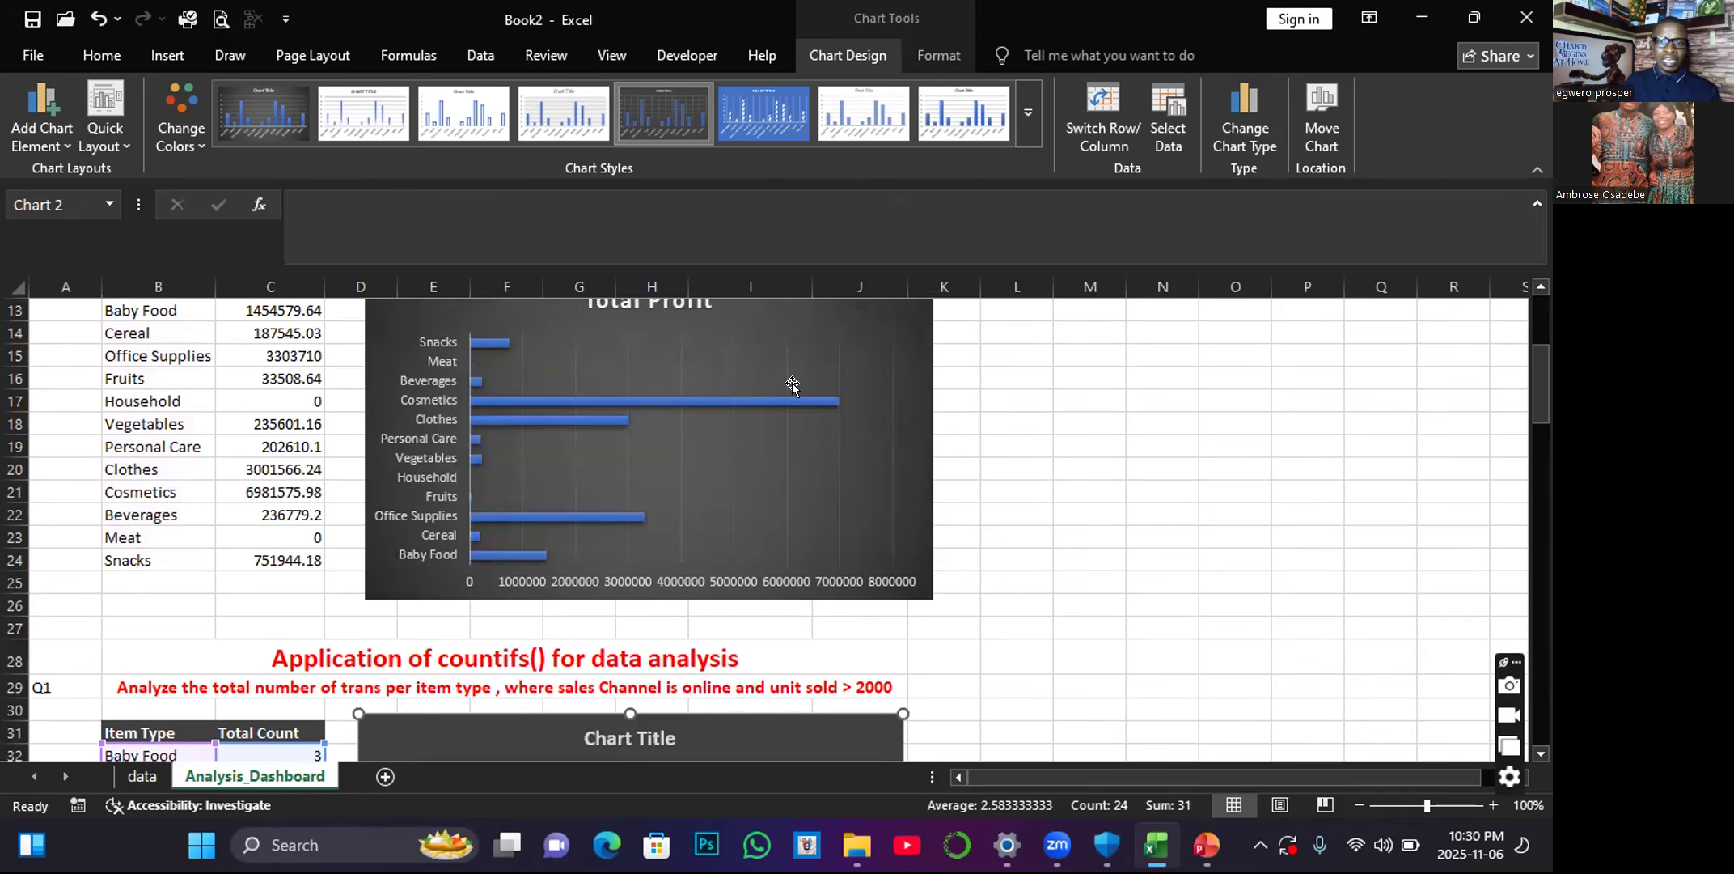
scroll(792, 385, "up", 1)
scroll(792, 386, "down", 1)
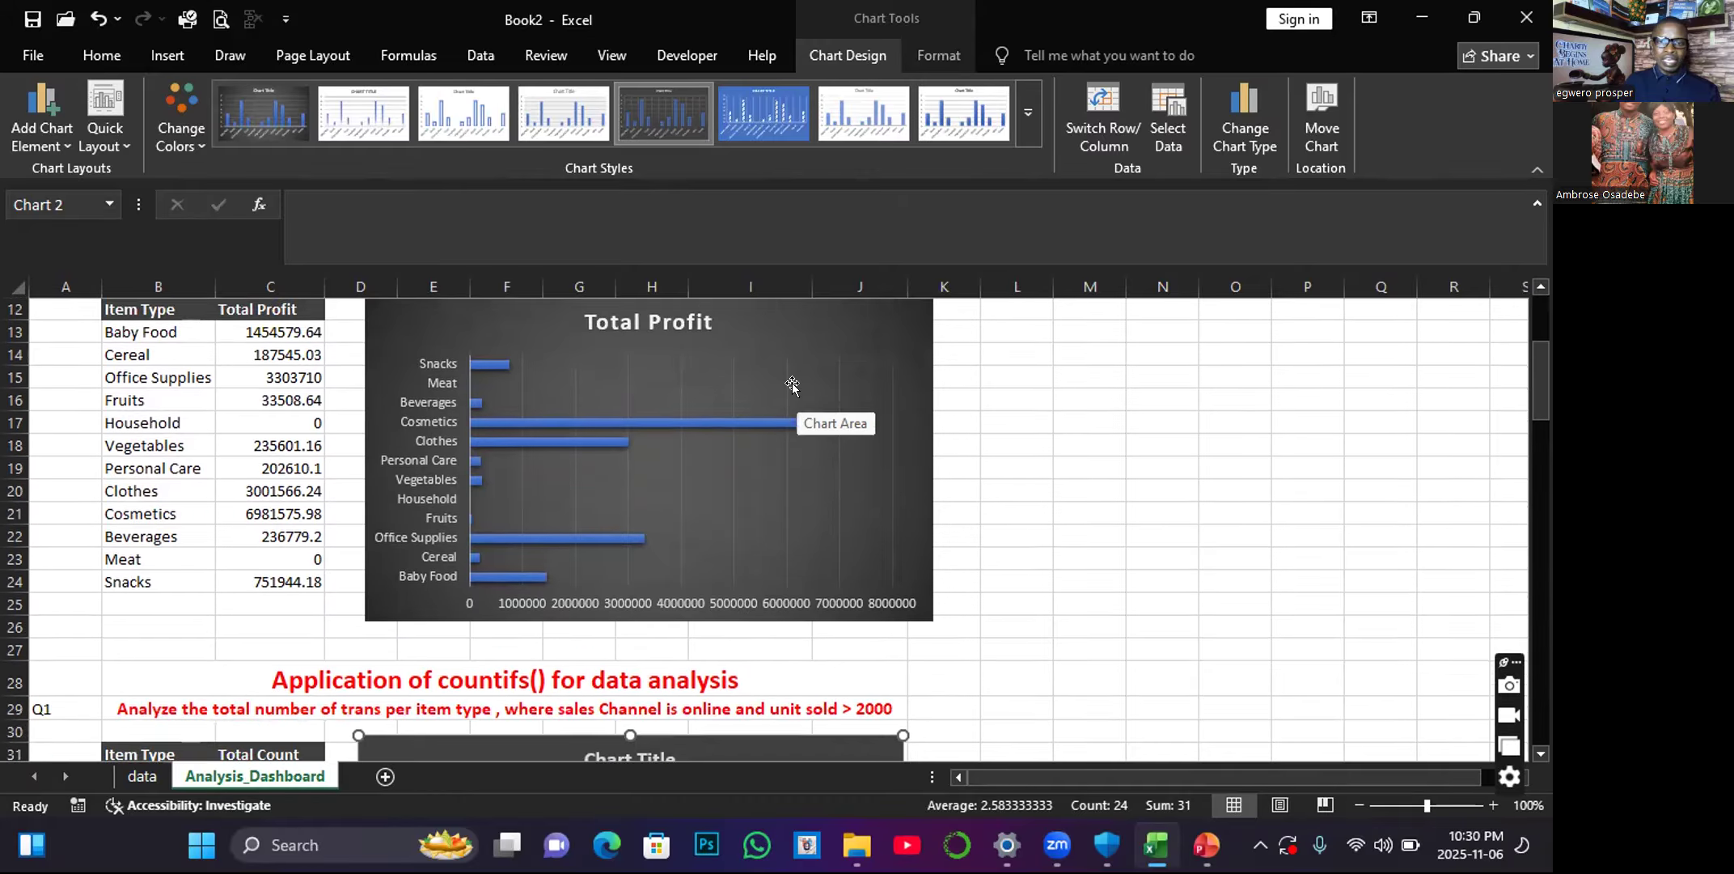
scroll(791, 385, "down", 1)
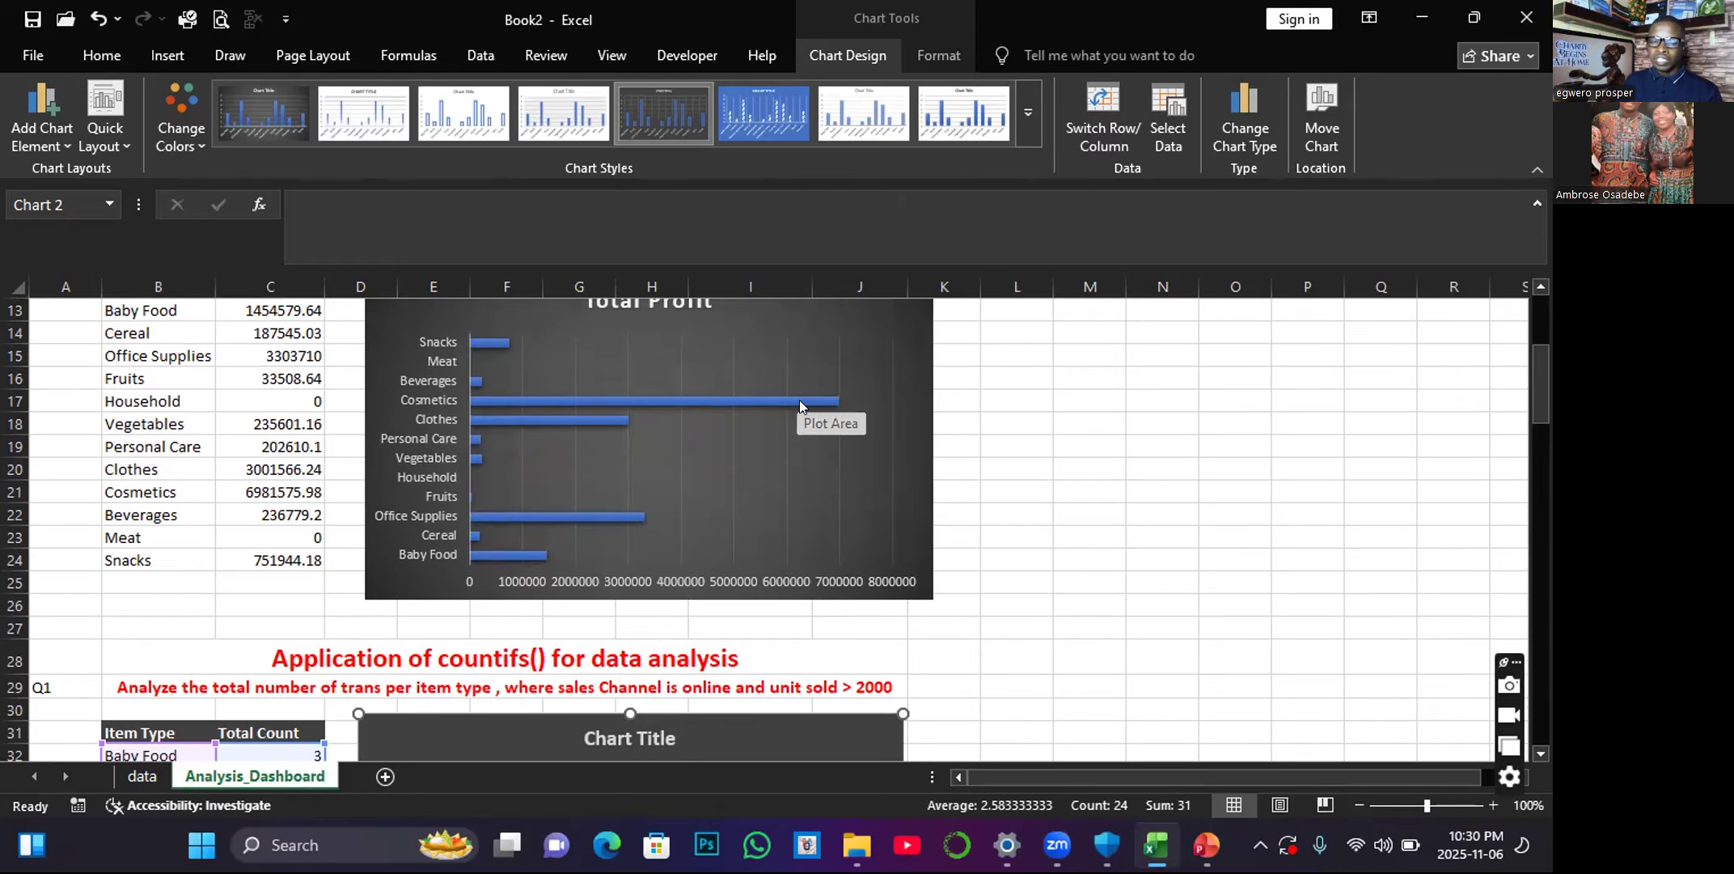
scroll(792, 386, "down", 2)
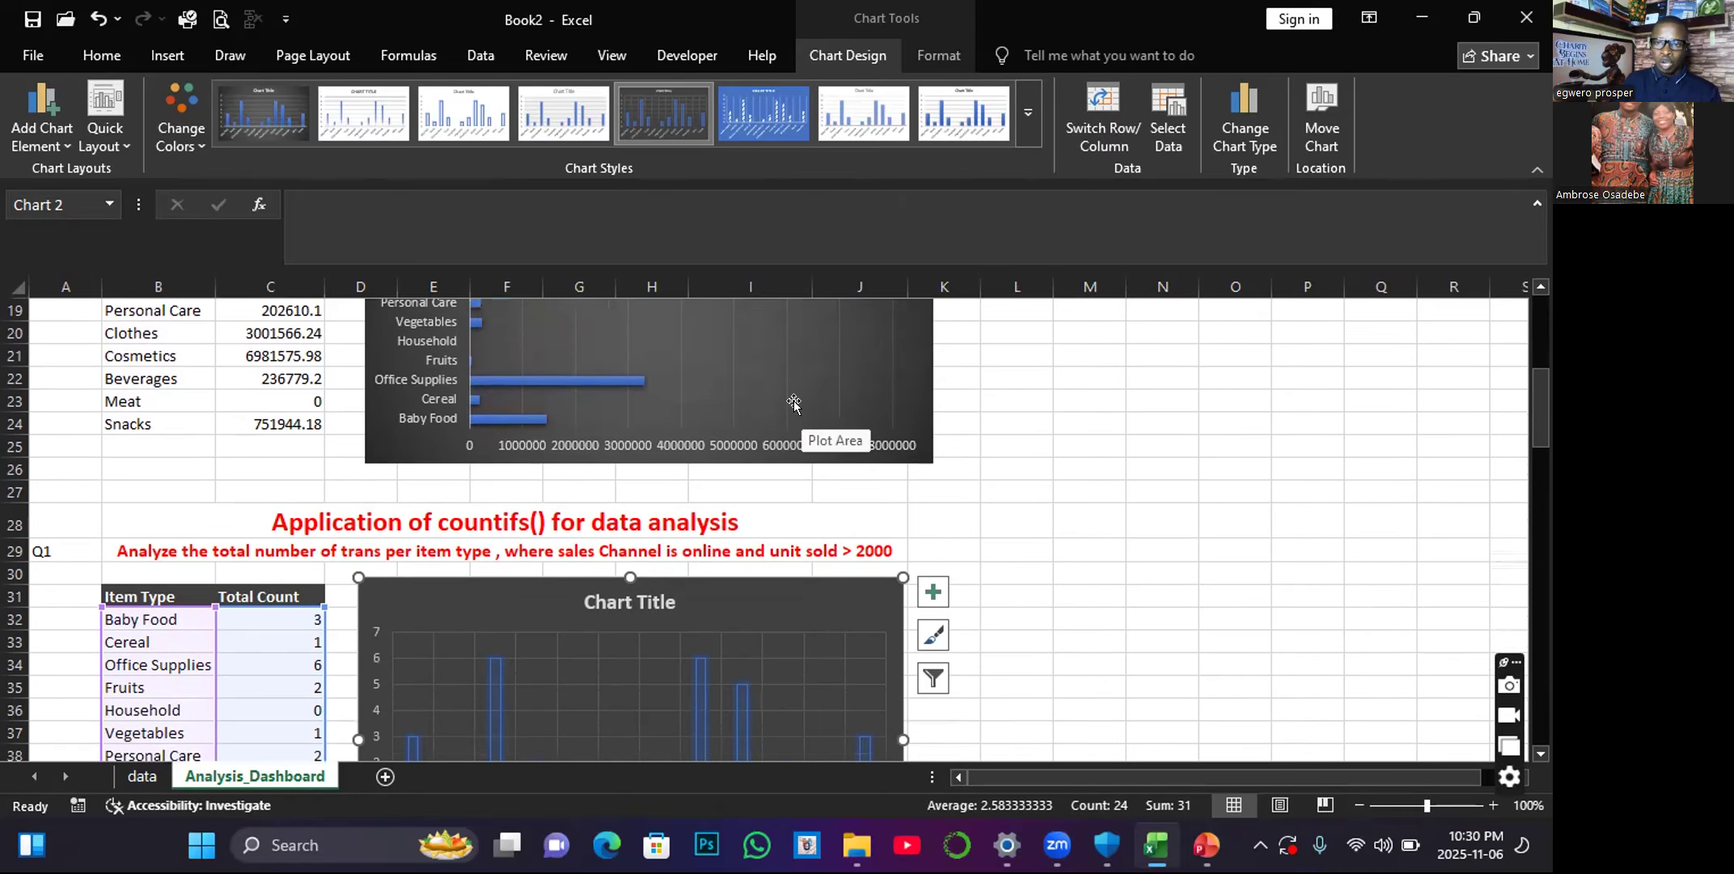
scroll(793, 402, "down", 4)
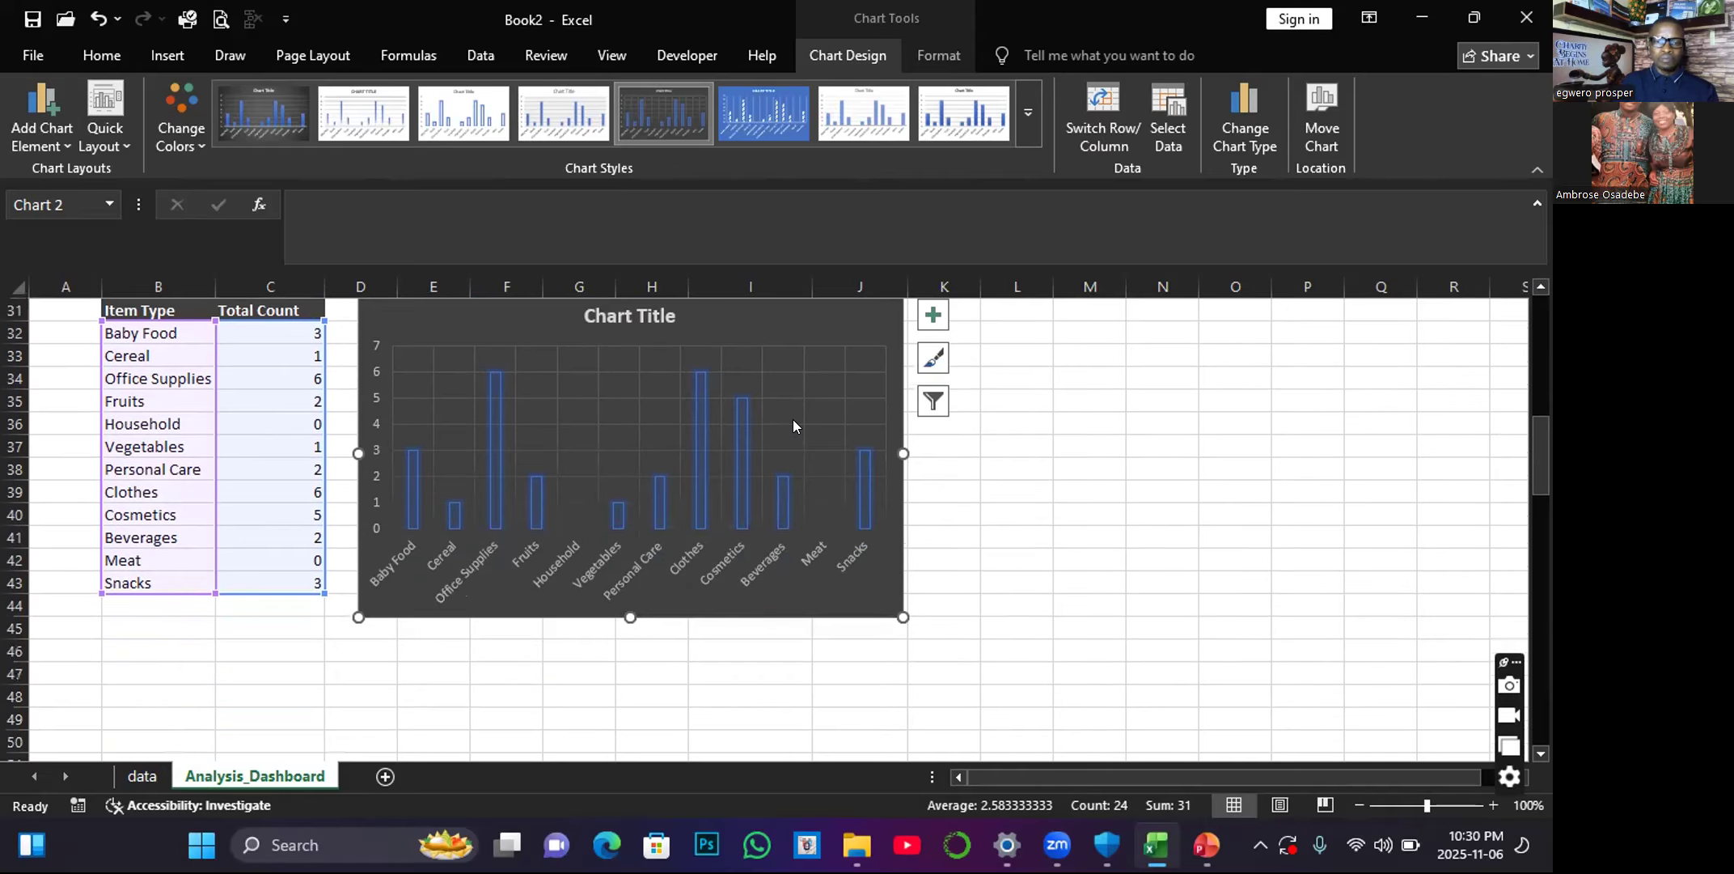
scroll(815, 486, "down", 1)
scroll(811, 486, "up", 3)
scroll(812, 487, "down", 1)
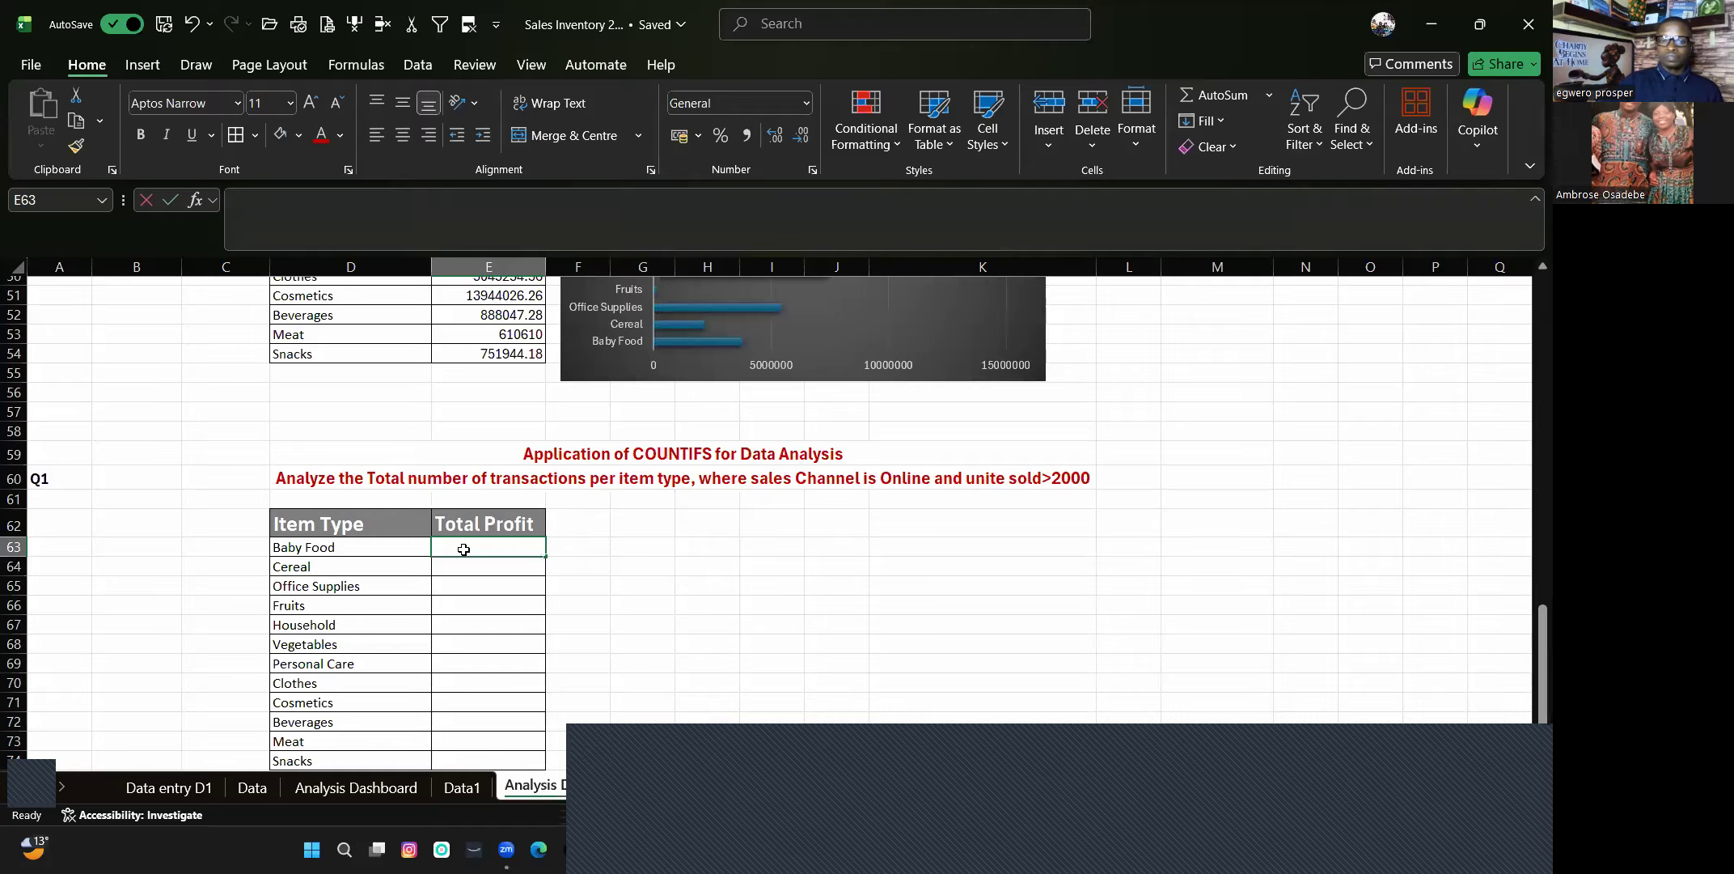
type("=cou")
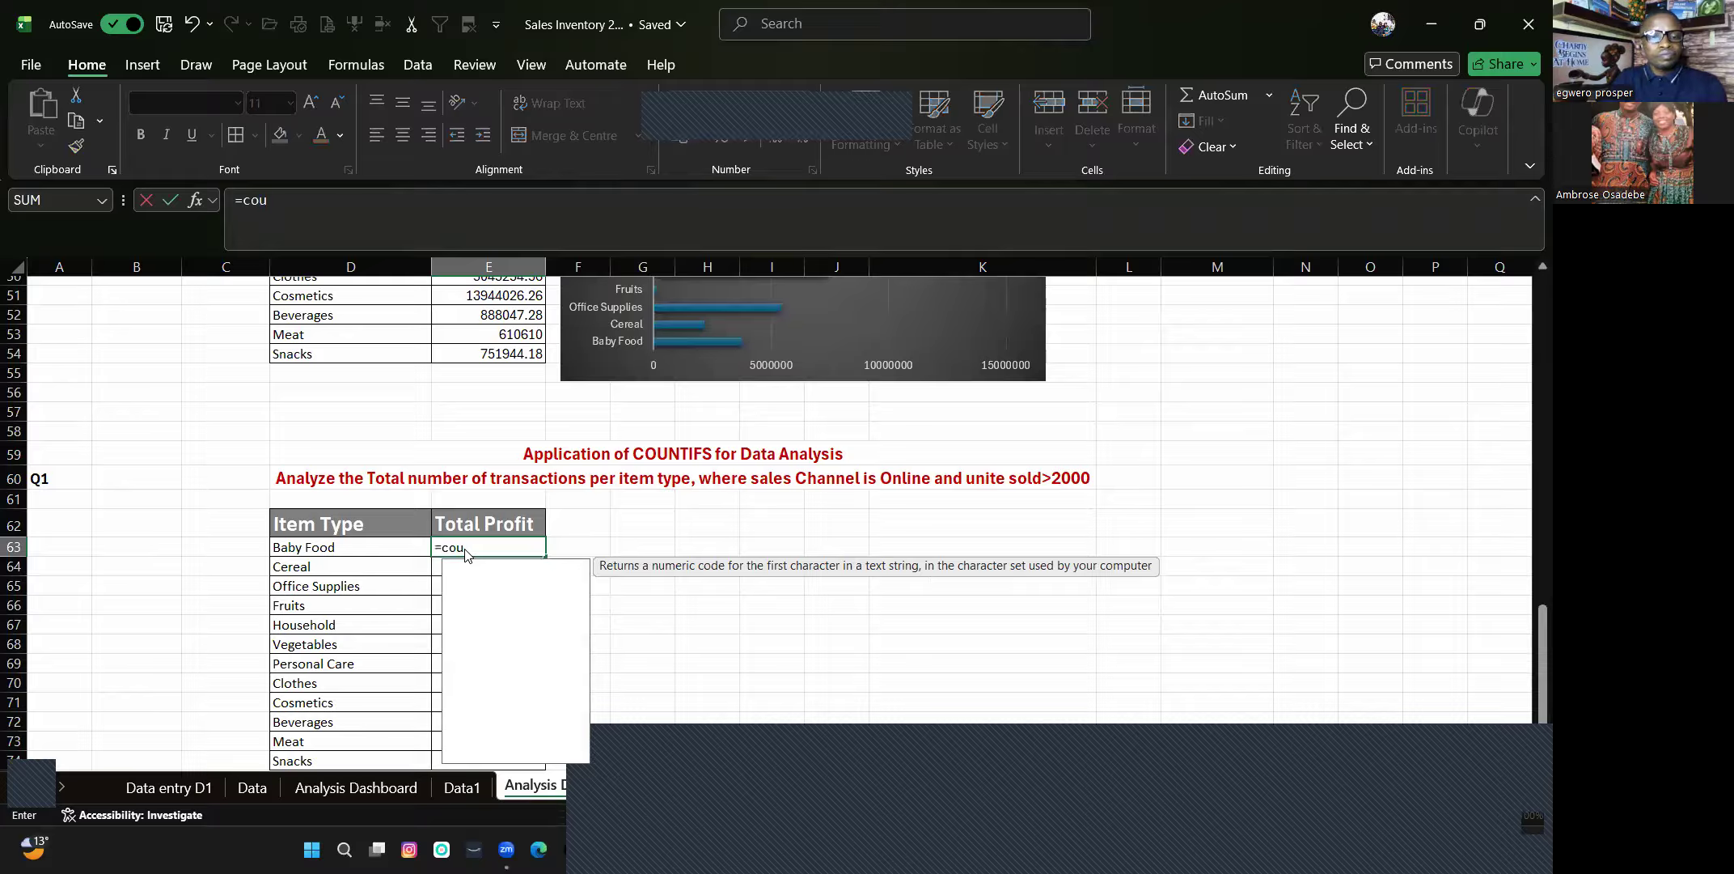
type("nt")
double_click(490, 633)
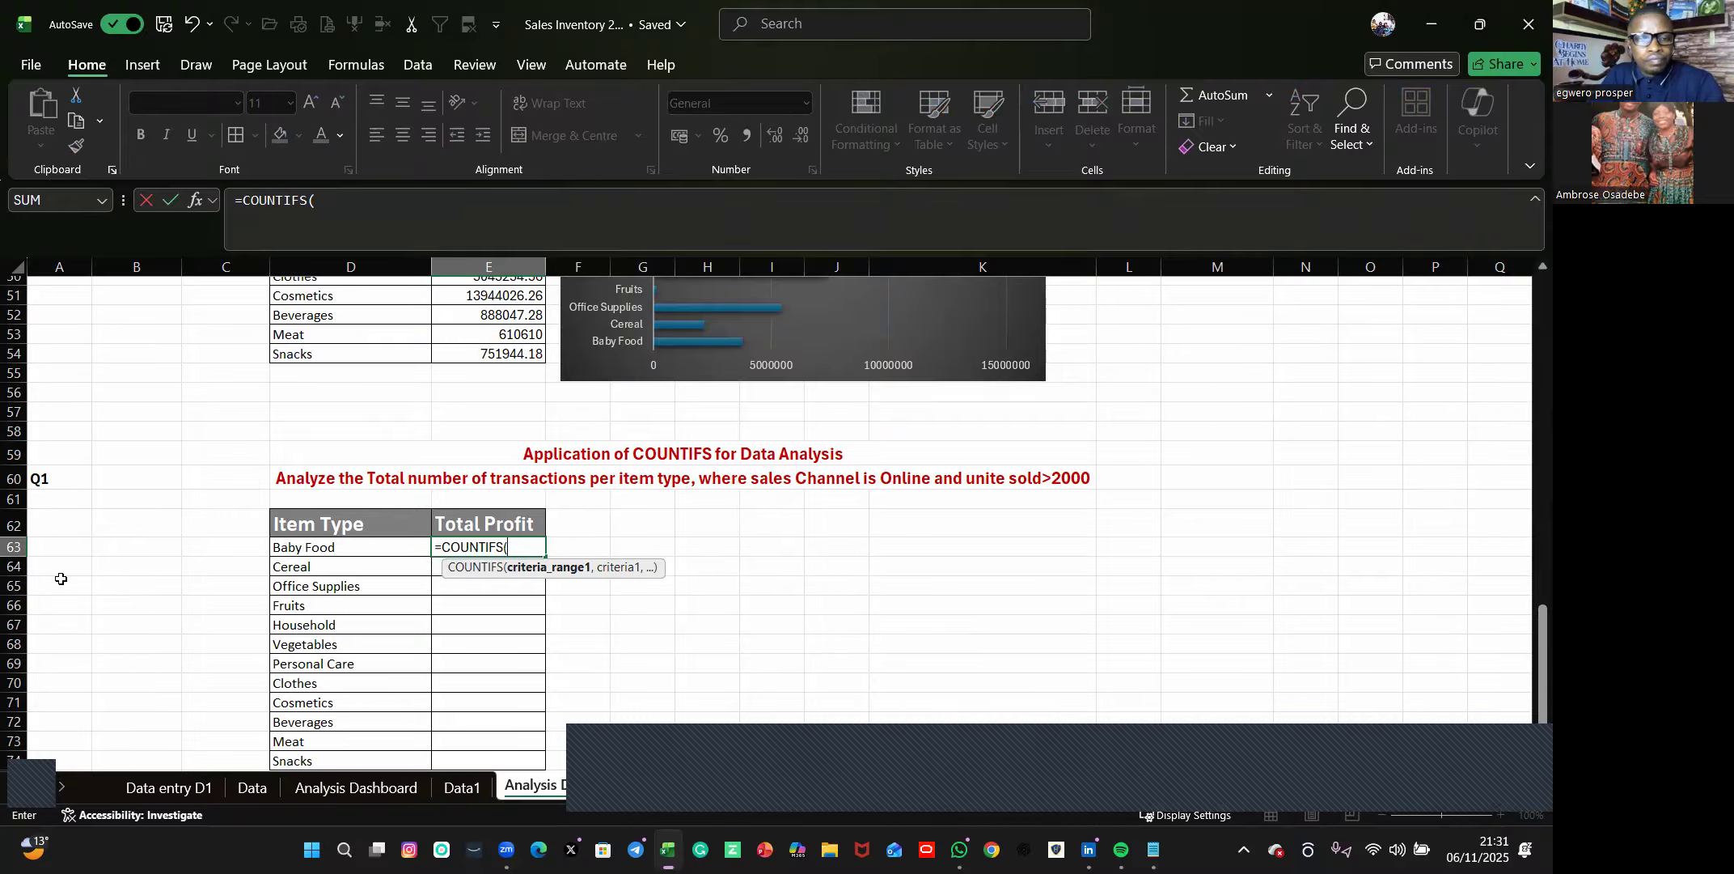
left_click(459, 791)
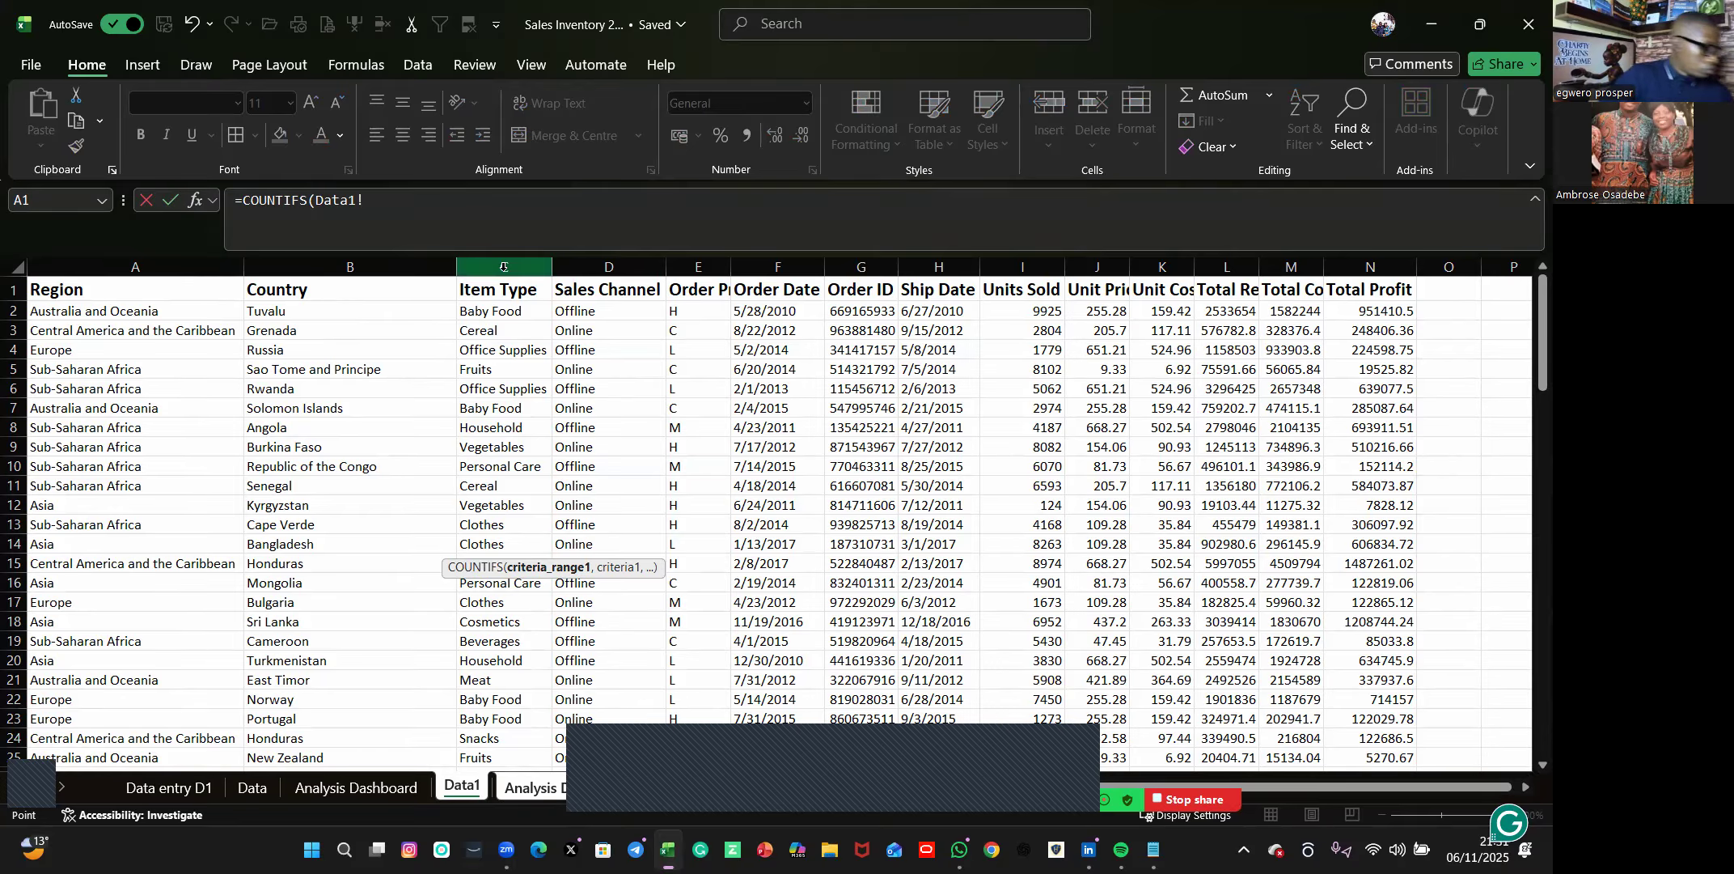
left_click(562, 779)
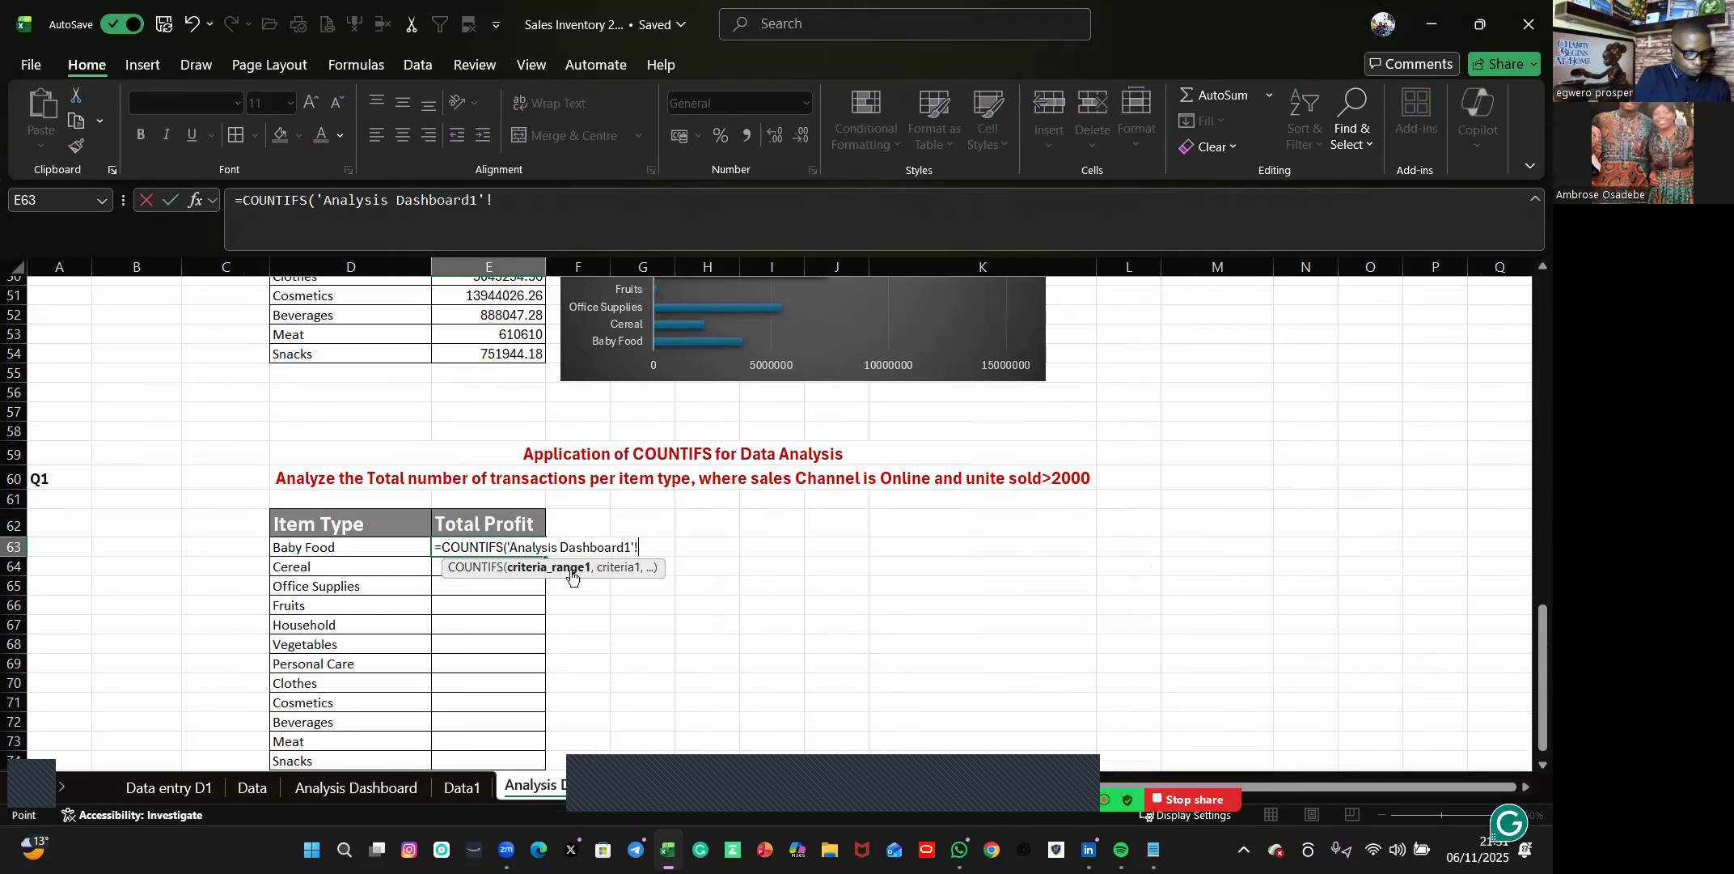
key("BackSpace")
key("BackSpace")
key("BackSpace")
key("BackSpace")
key("BackSpace")
key("BackSpace")
key("BackSpace")
key("BackSpace")
key("BackSpace")
key("BackSpace")
key("BackSpace")
key("BackSpace")
key("BackSpace")
key("BackSpace")
key("BackSpace")
key("BackSpace")
key("BackSpace")
key("BackSpace")
key("BackSpace")
key("BackSpace")
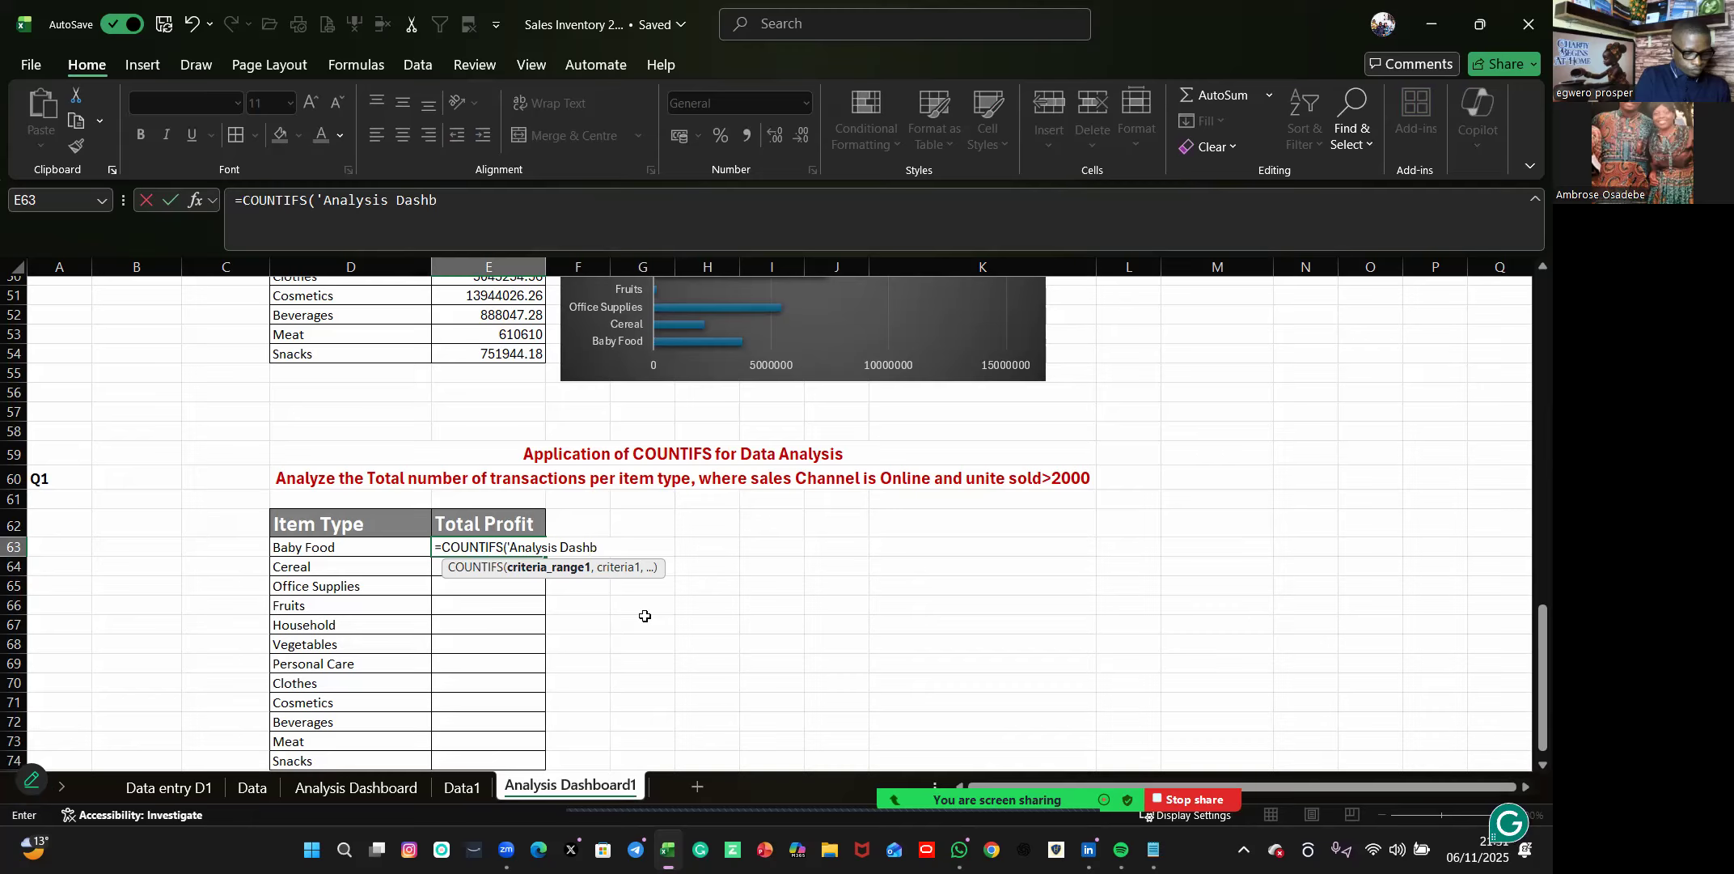
key("Escape")
left_click(671, 564)
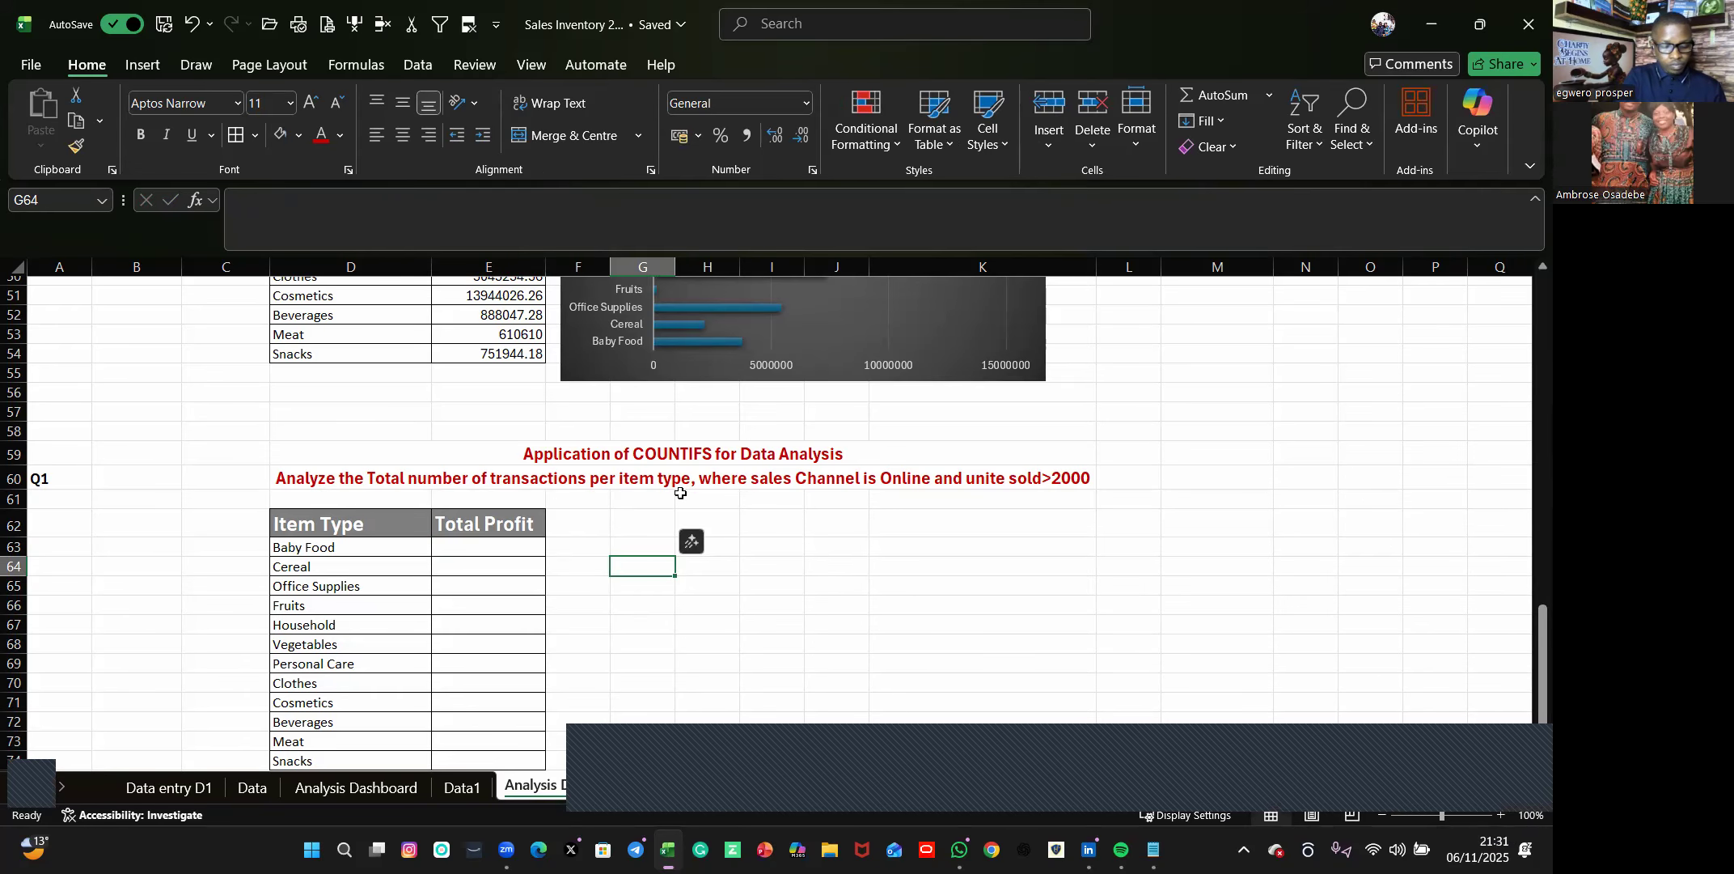
Start a COUNTIFS formula in E63 of Analysis Dashboard1 with the Item Type column Data1!C:C as the first criteria range.
left_click(444, 547)
type("=")
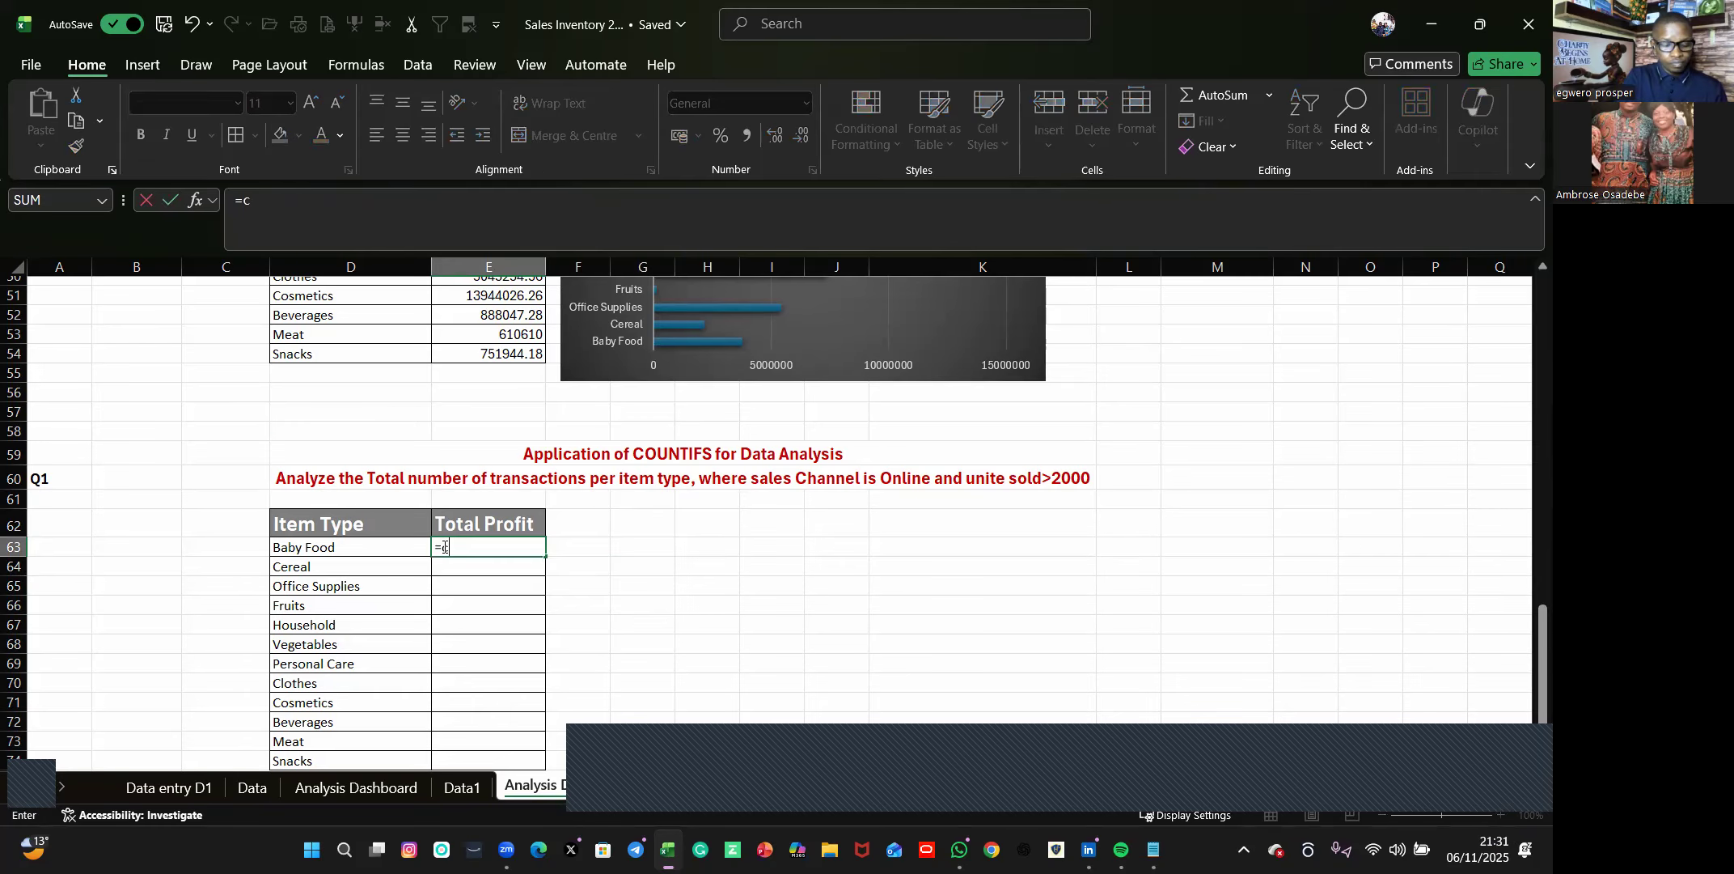
type("coun")
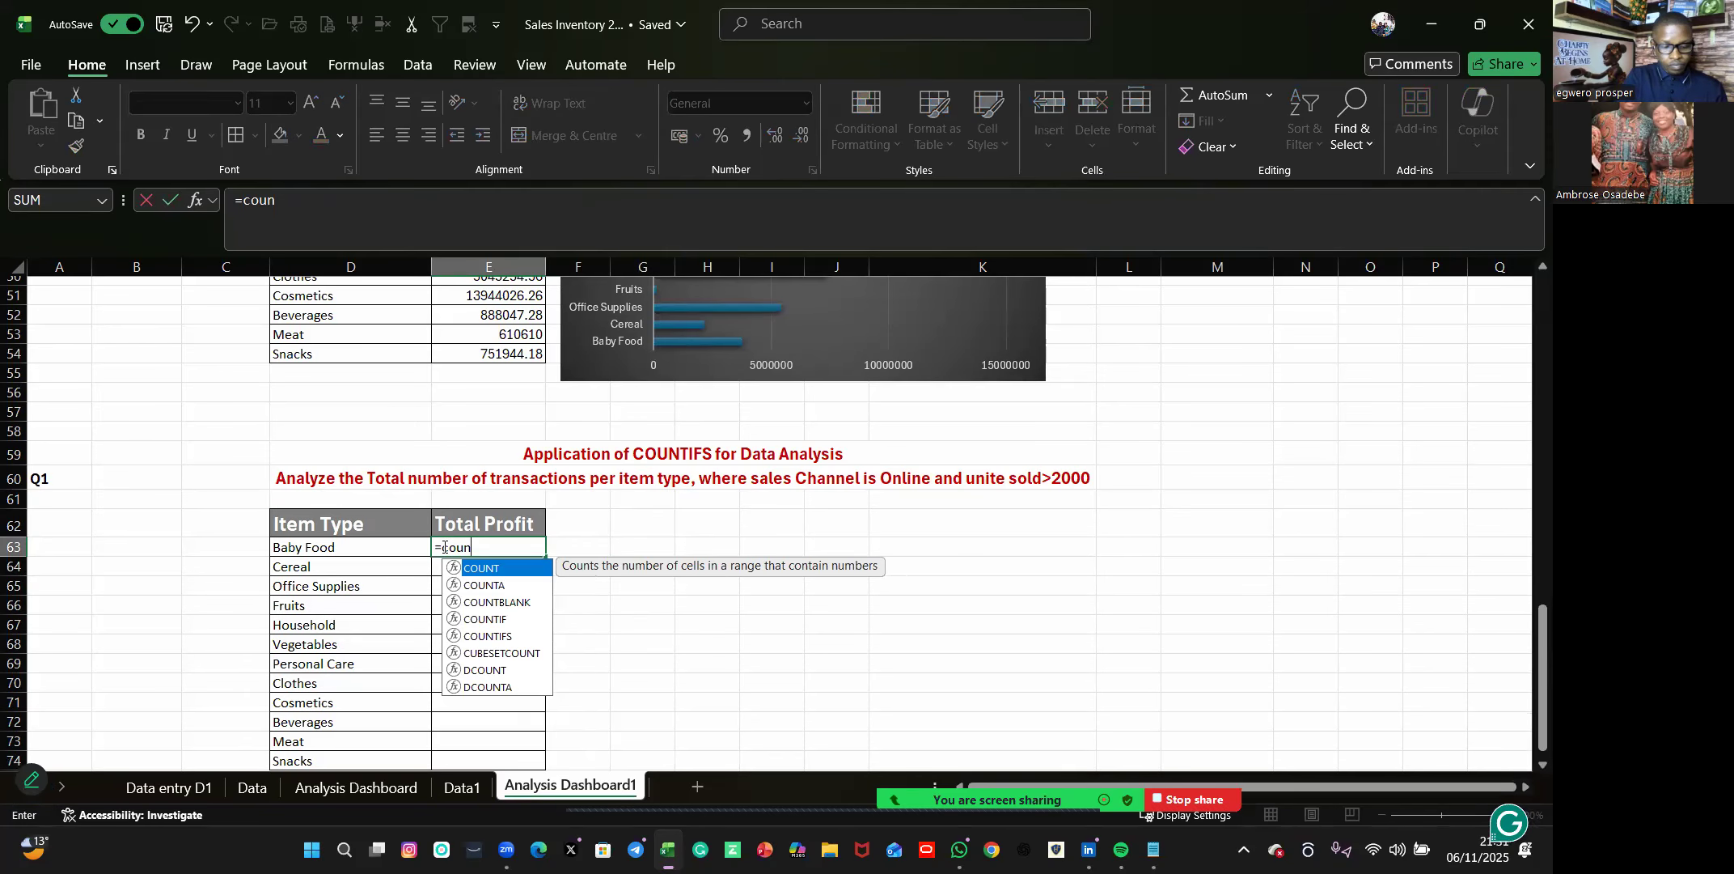
double_click(494, 636)
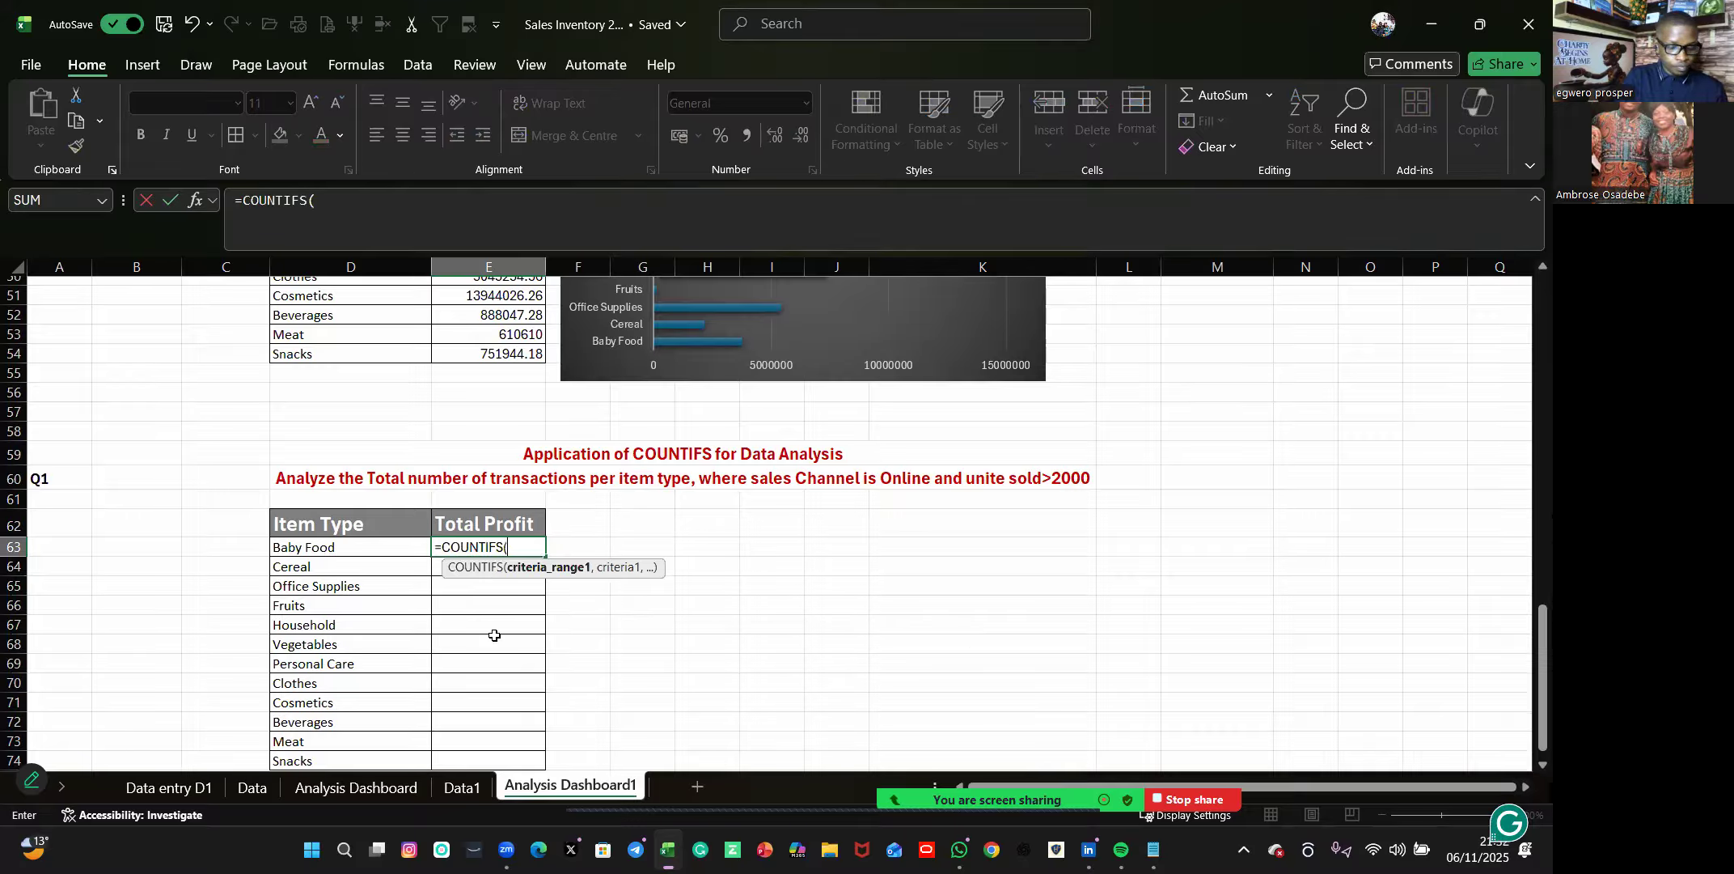
left_click(462, 786)
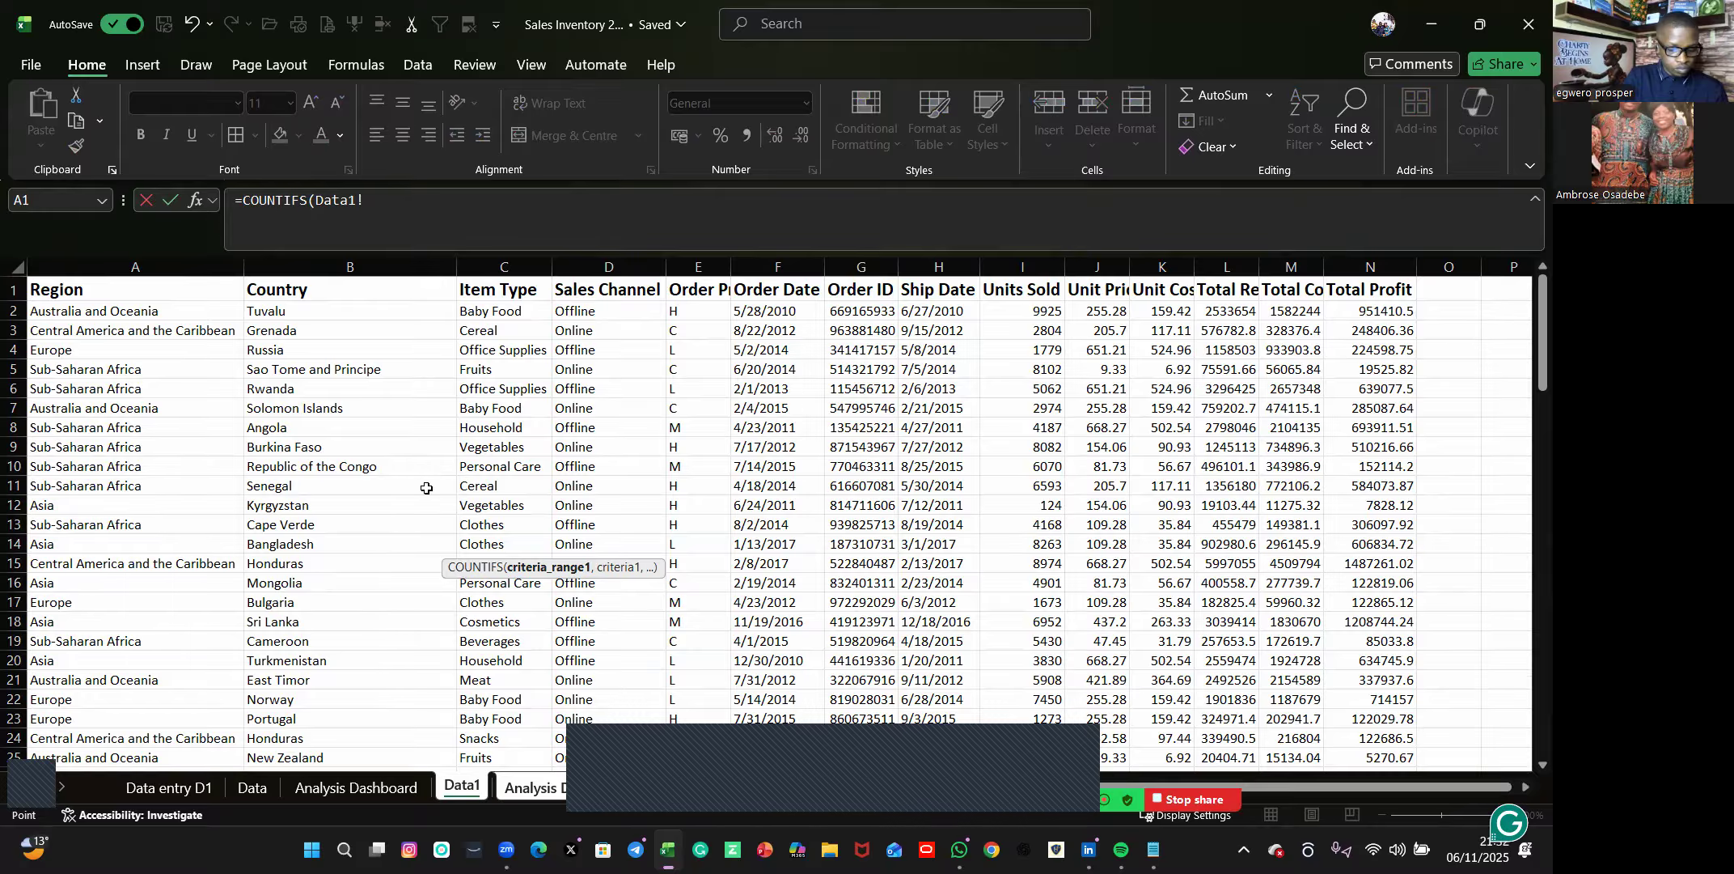
left_click(501, 262)
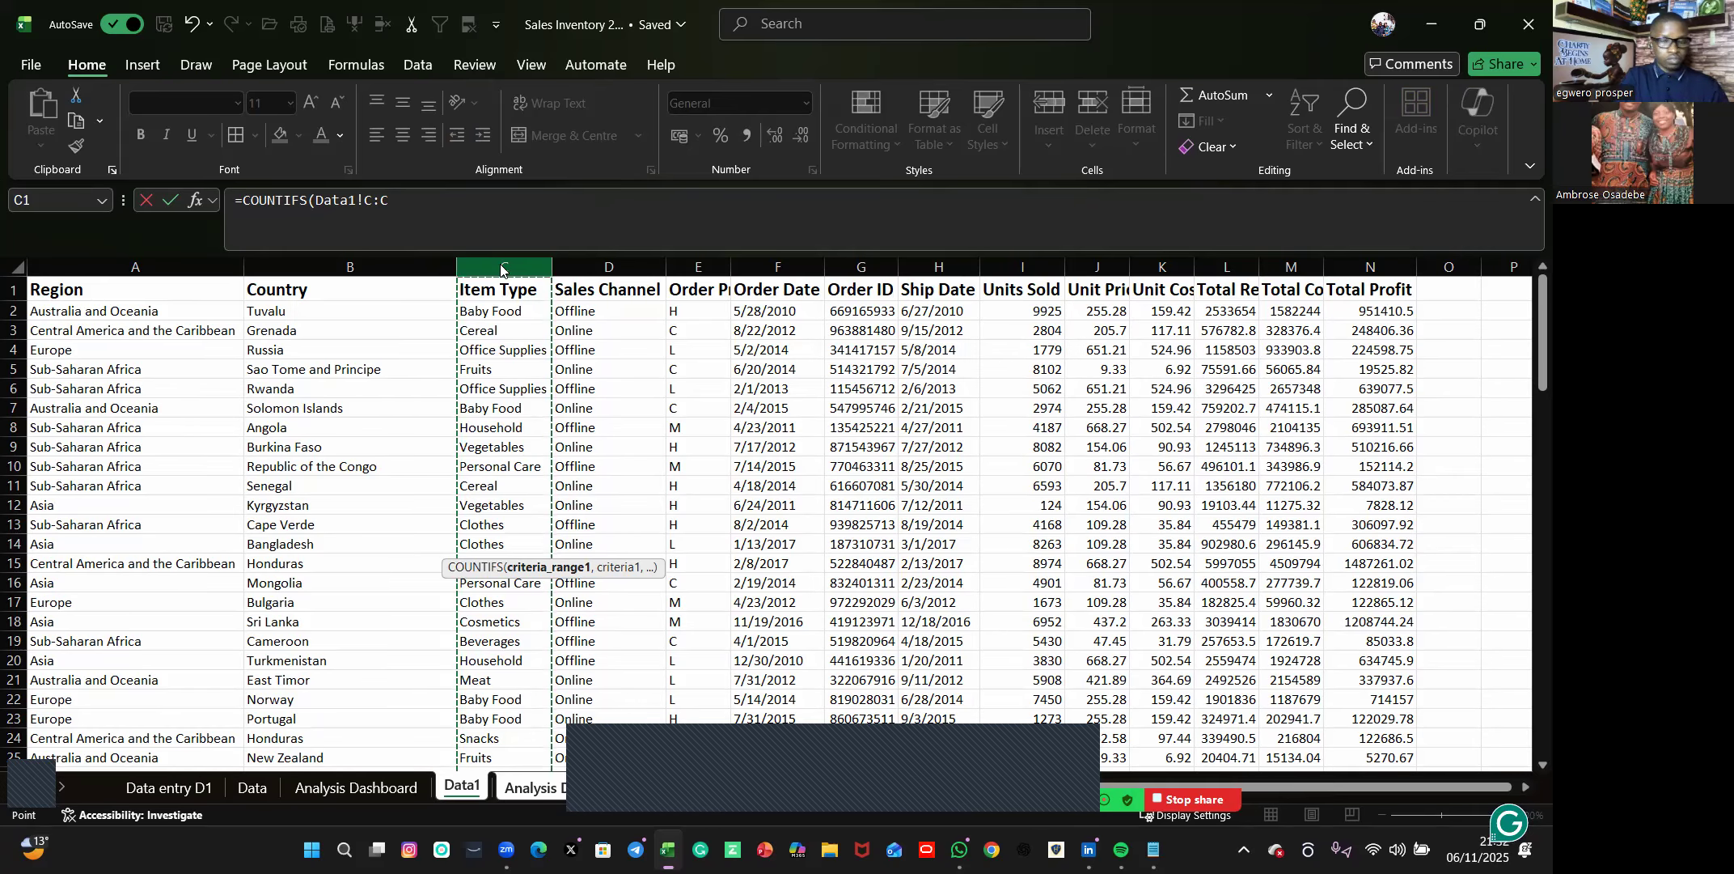
left_click(415, 191)
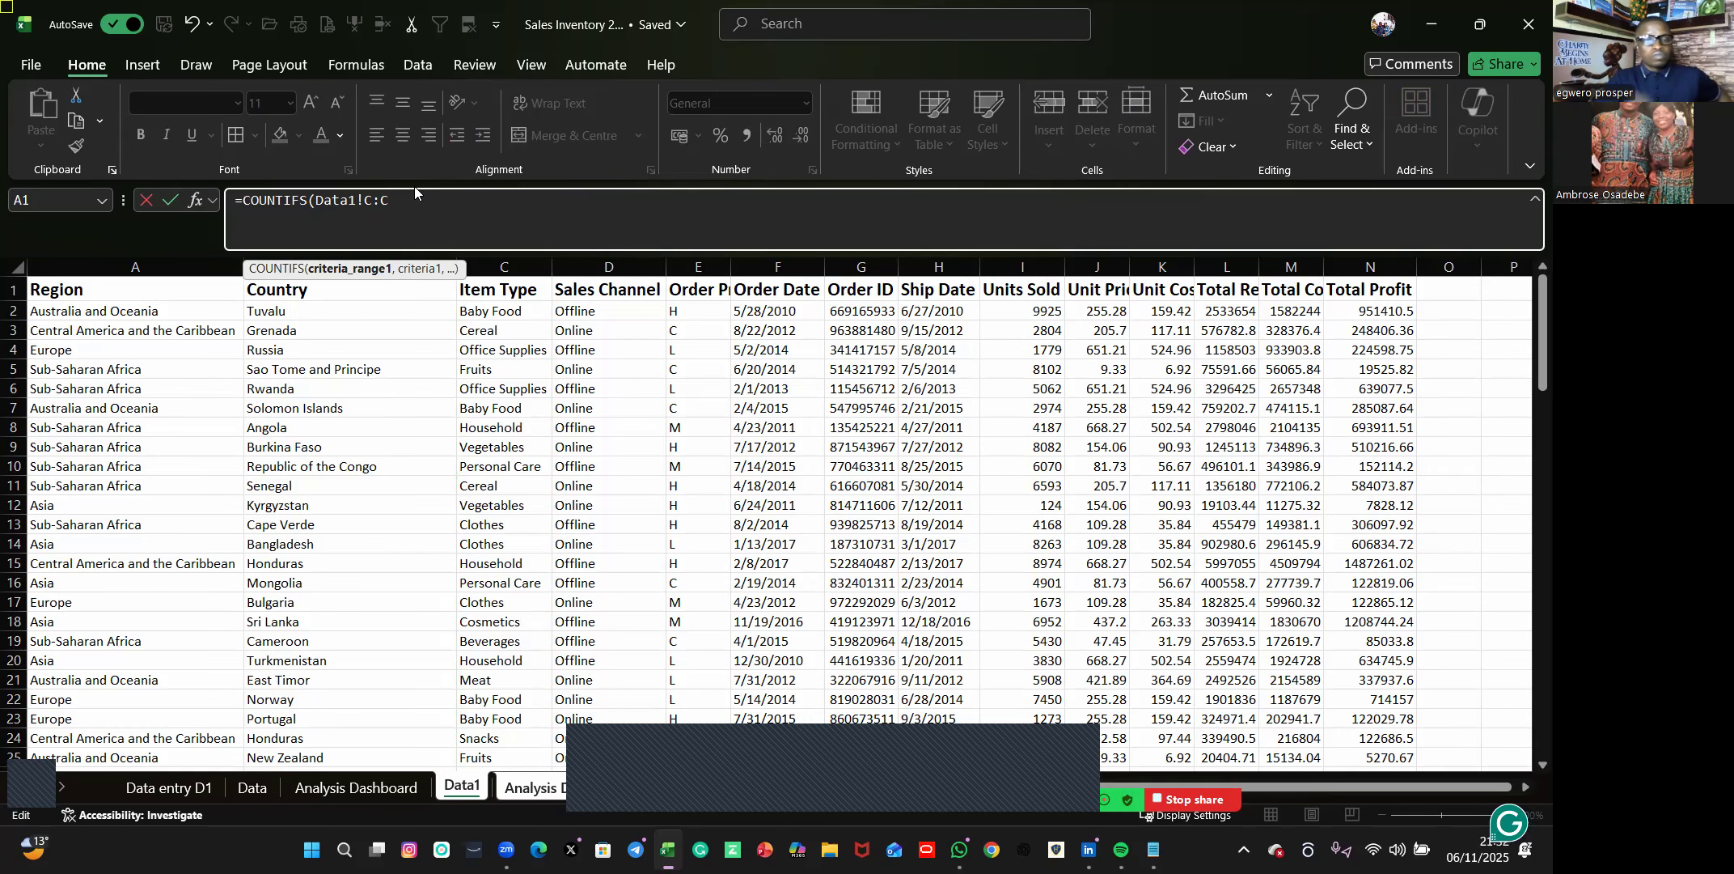
type(",")
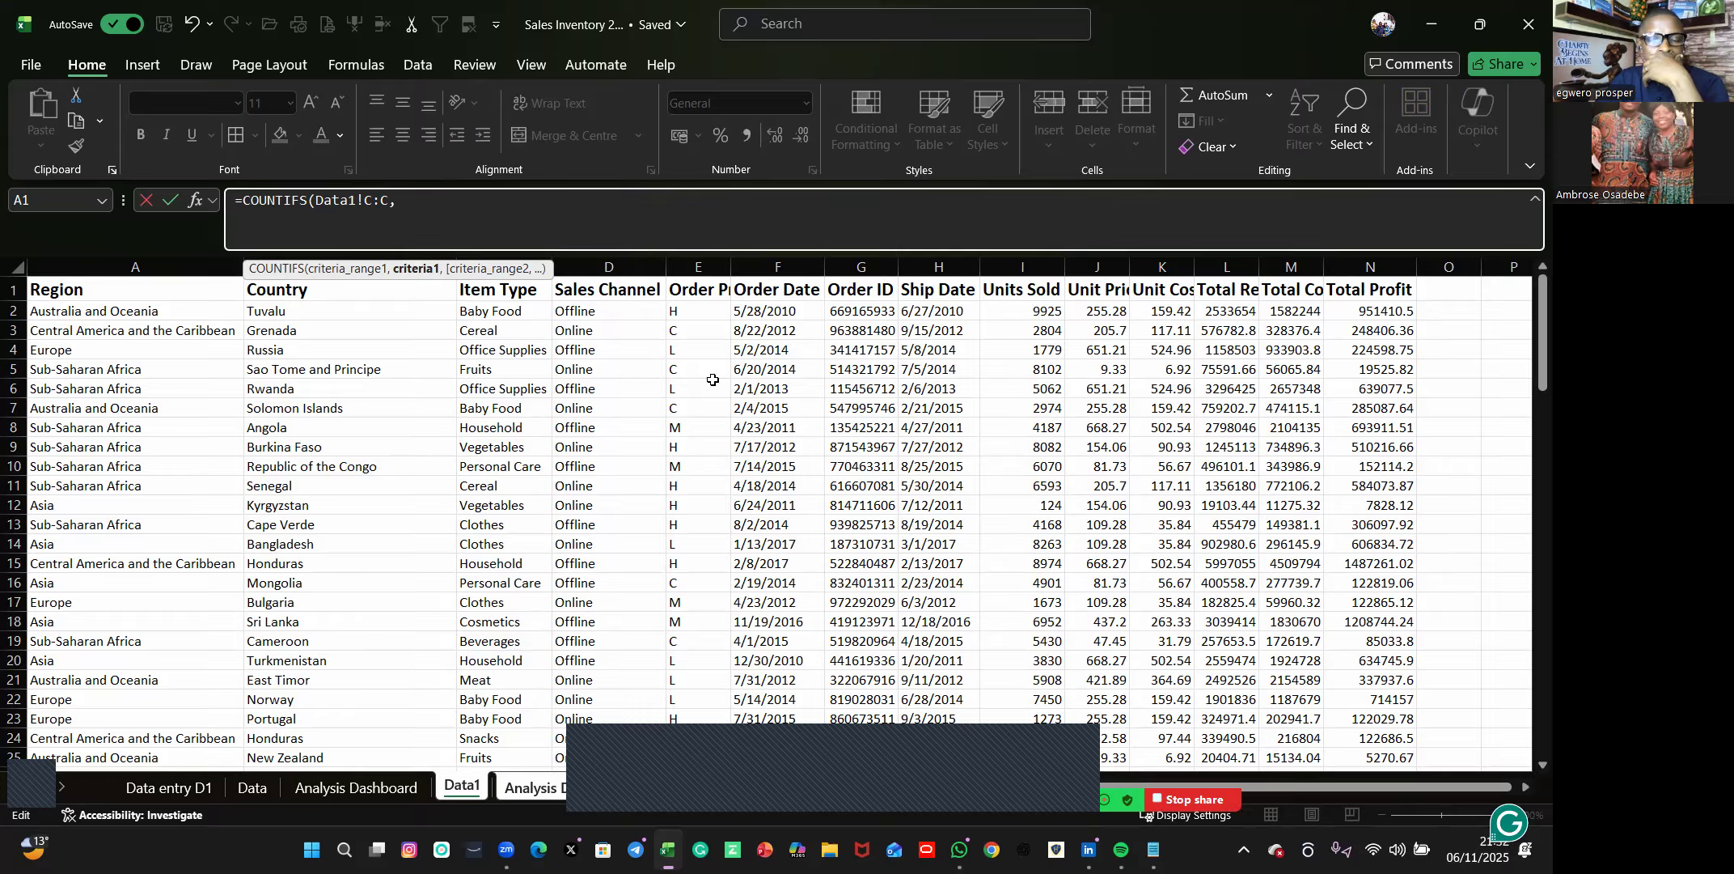
Add the Sales Channel column Data1!D:D and the Baby Food cell 'Analysis Dashboard1'!D63 as the next COUNTIFS arguments.
left_click(589, 258)
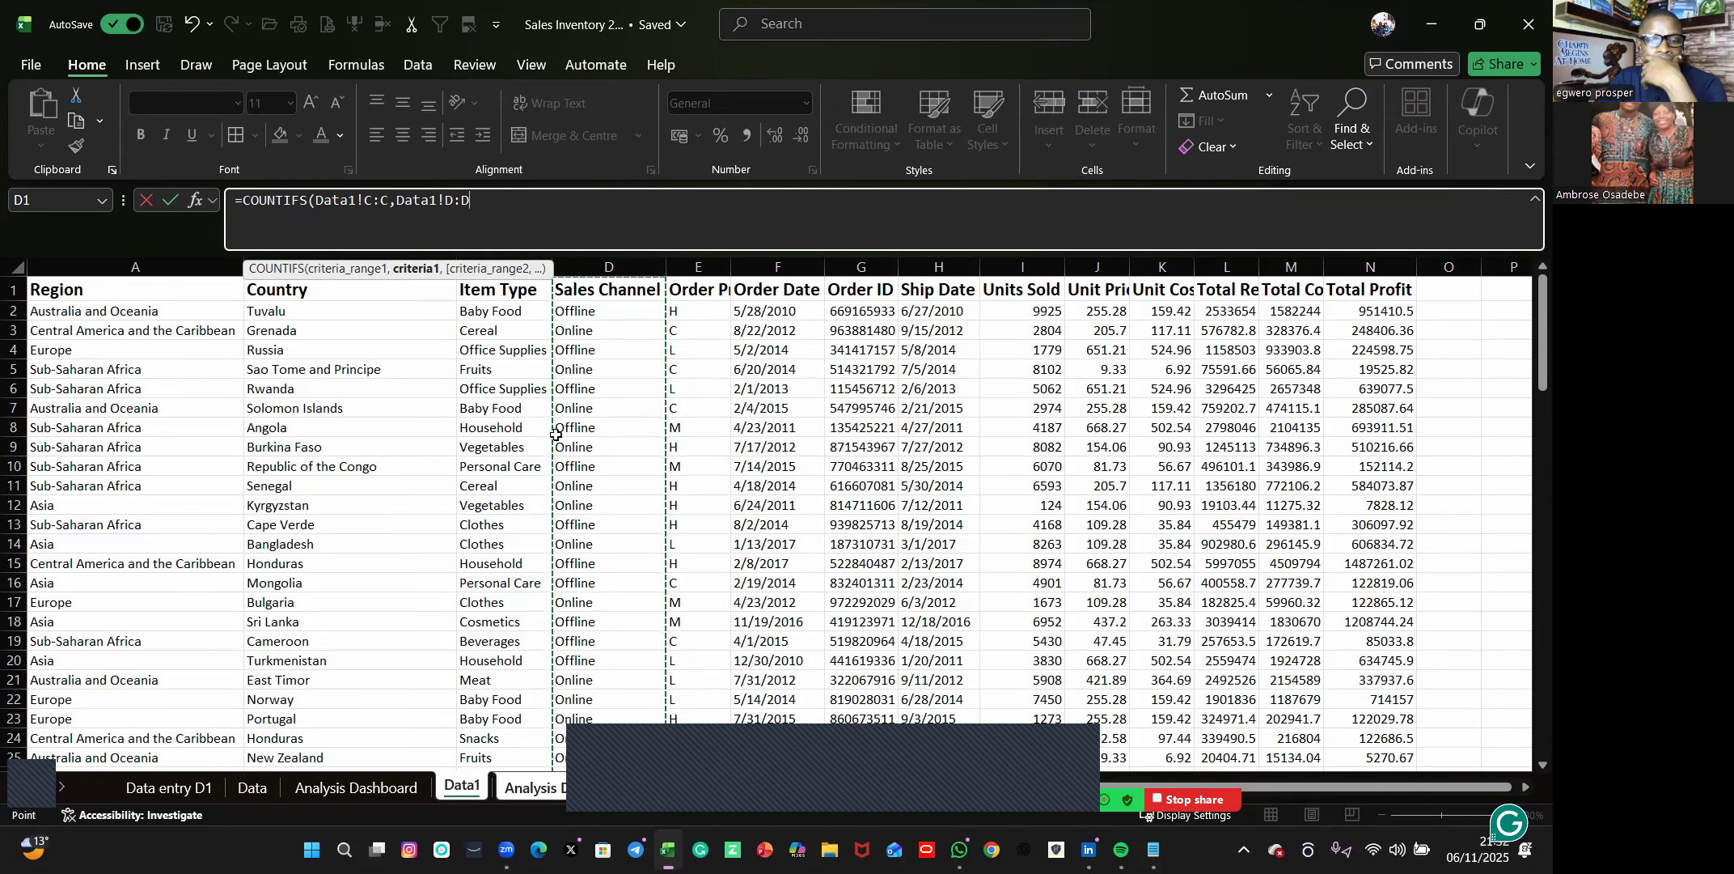
type(",")
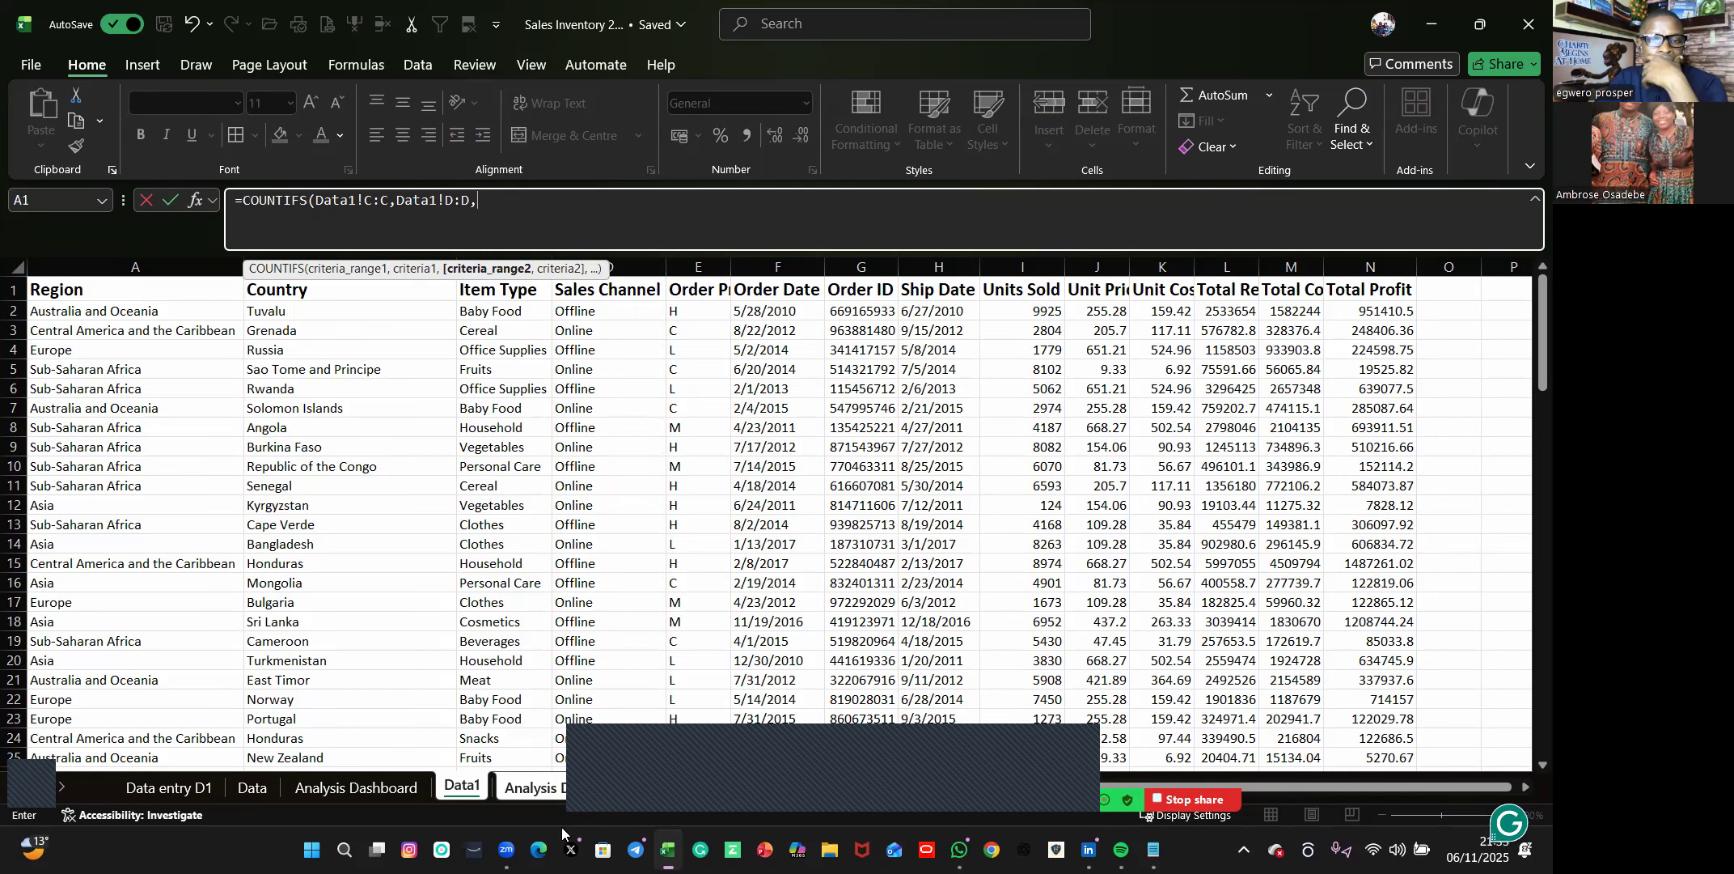
key("ctrl+Page_Down")
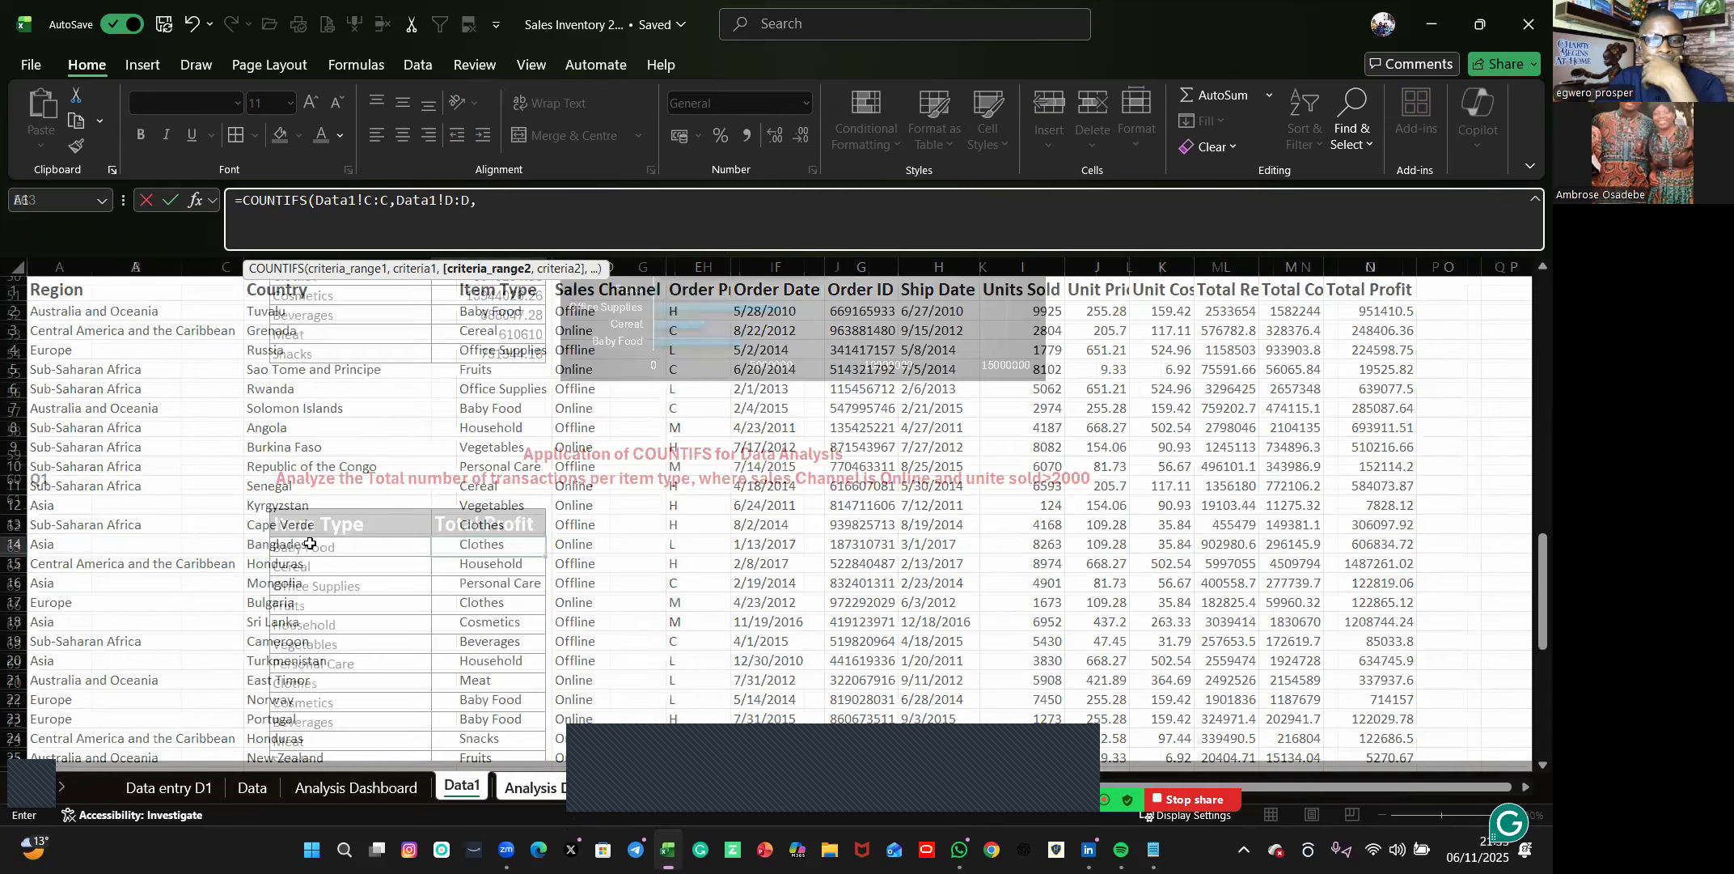
left_click(311, 544)
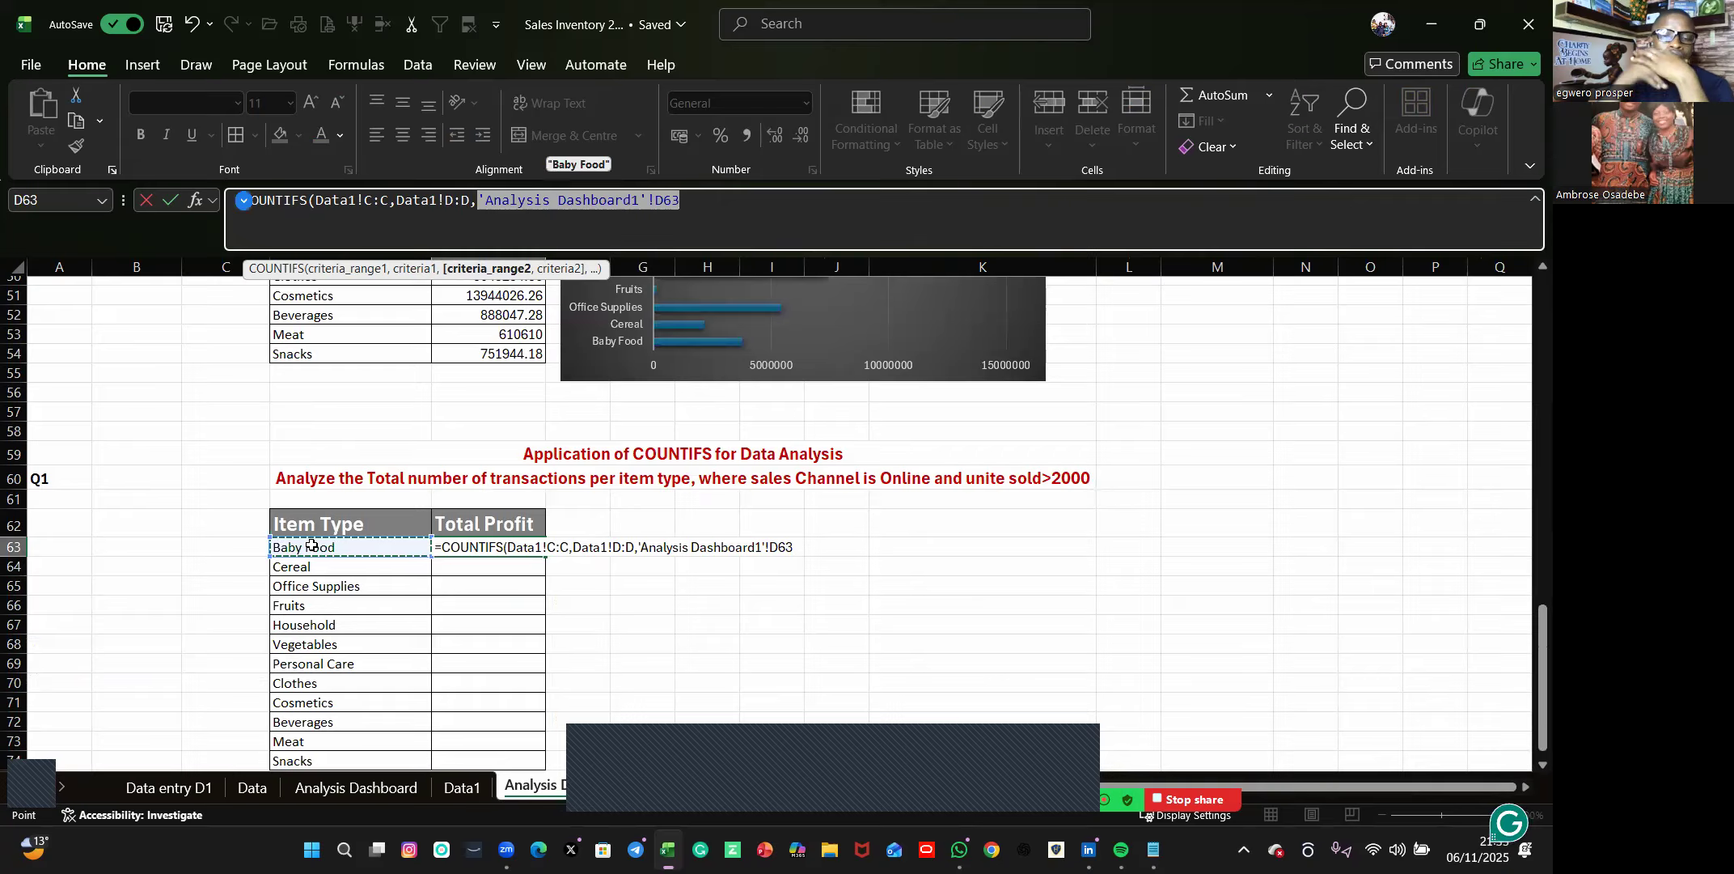
type(",")
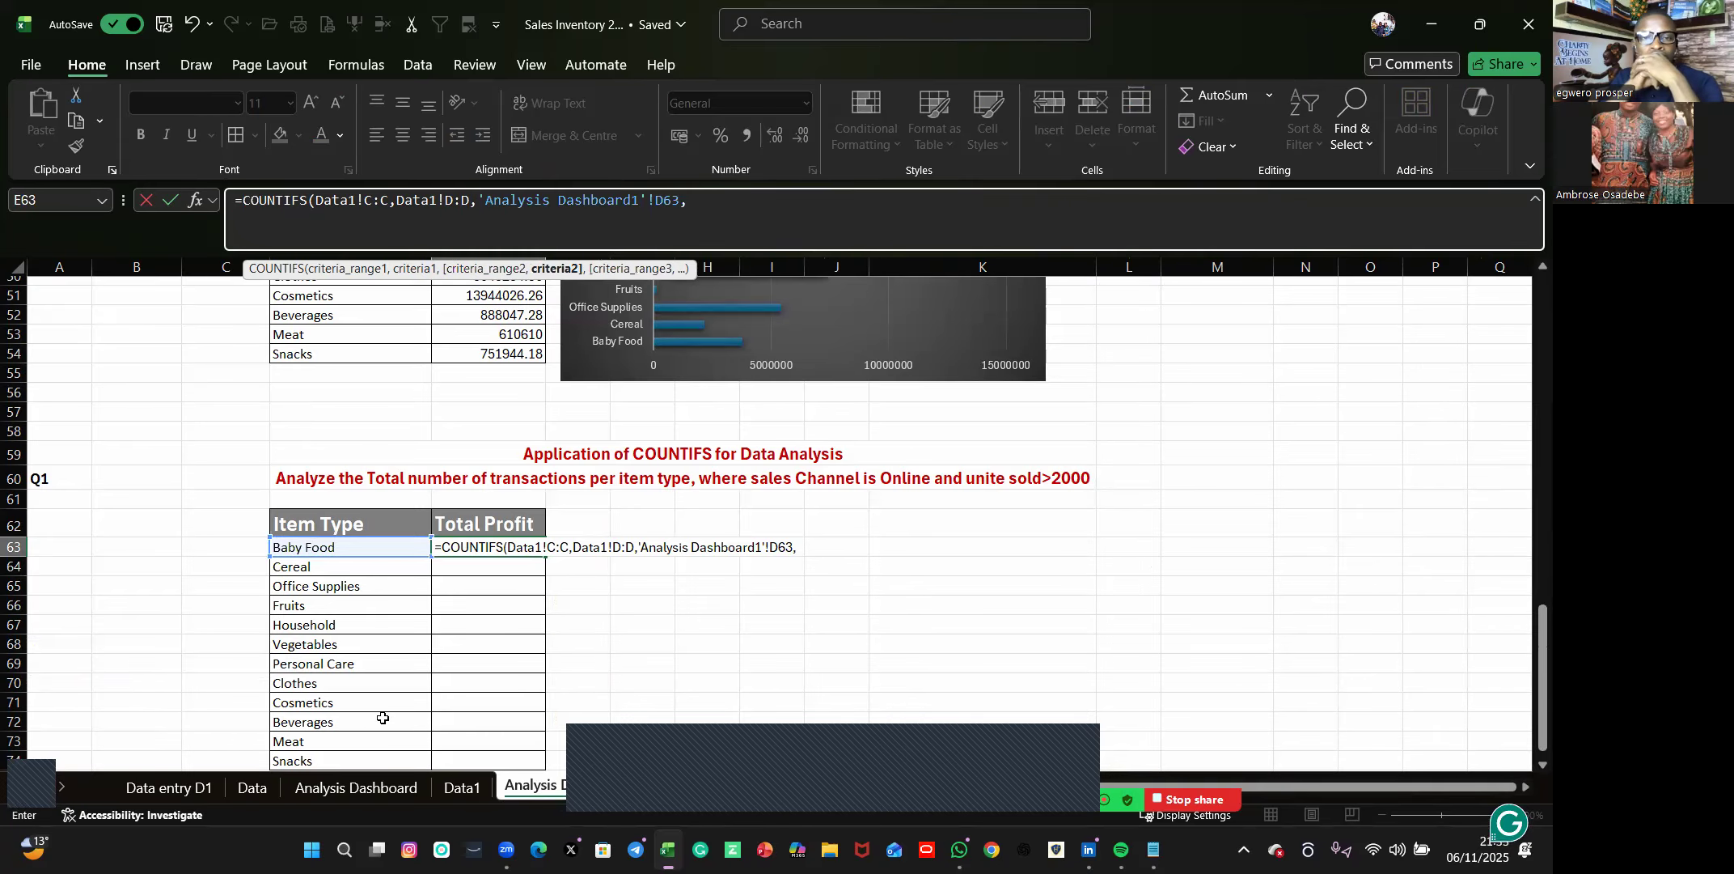
Try to complete the E63 COUNTIFS with the Units Sold column Data1!I:I, the Online cell Data1!D3 and the criterion ">2000".
left_click(457, 781)
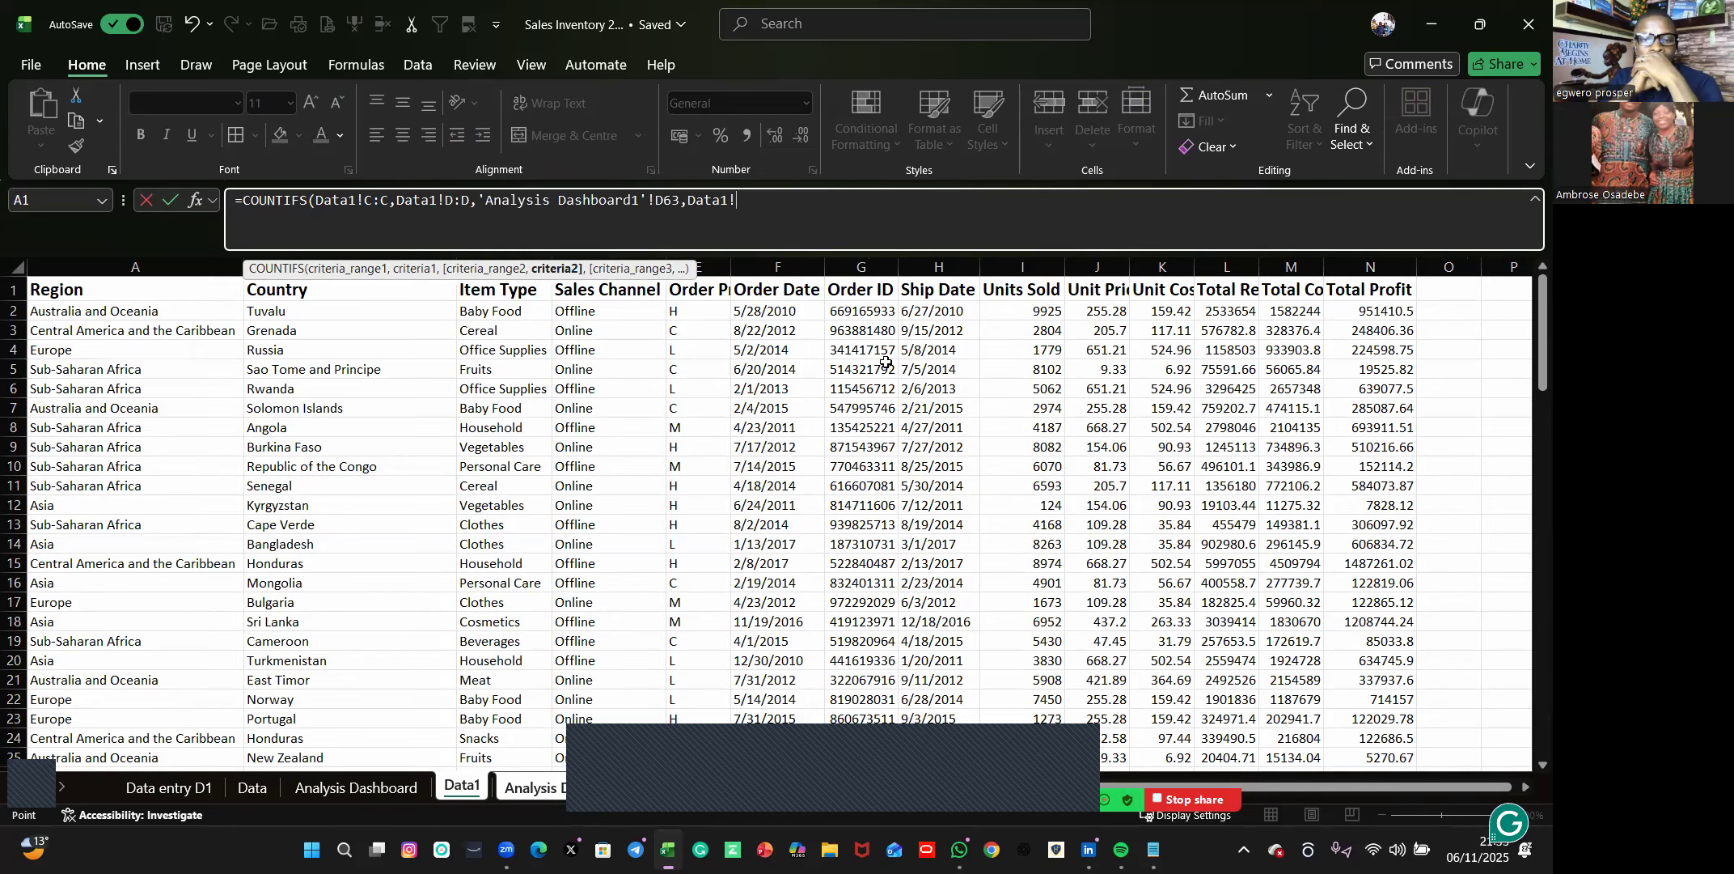
left_click(1041, 265)
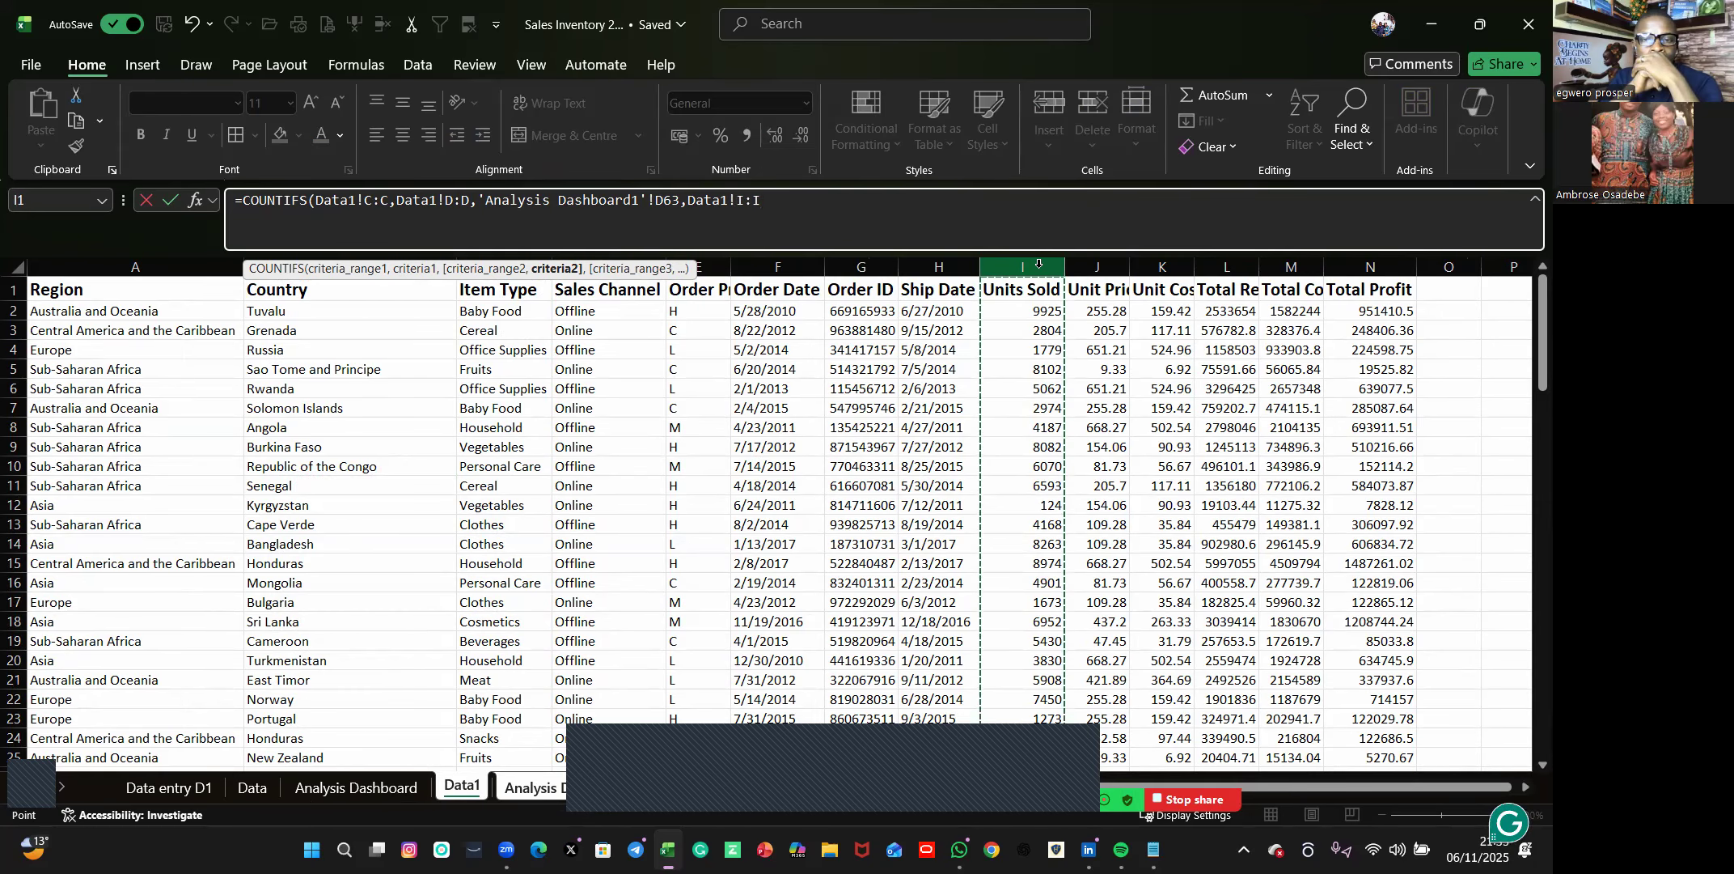
type(",")
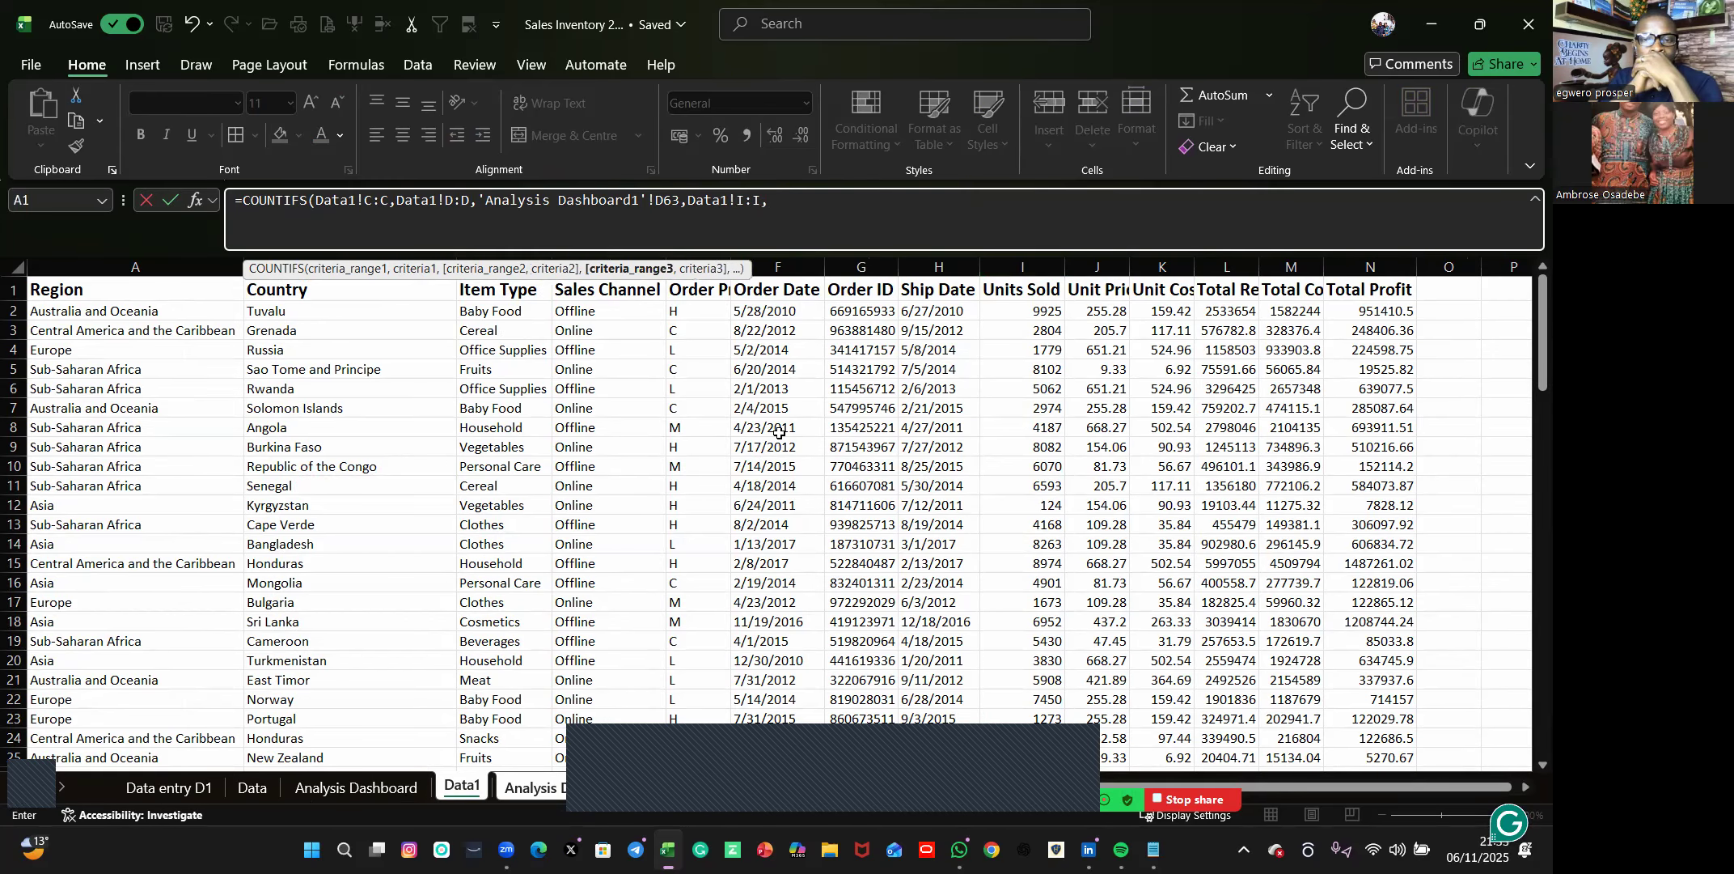
left_click(575, 333)
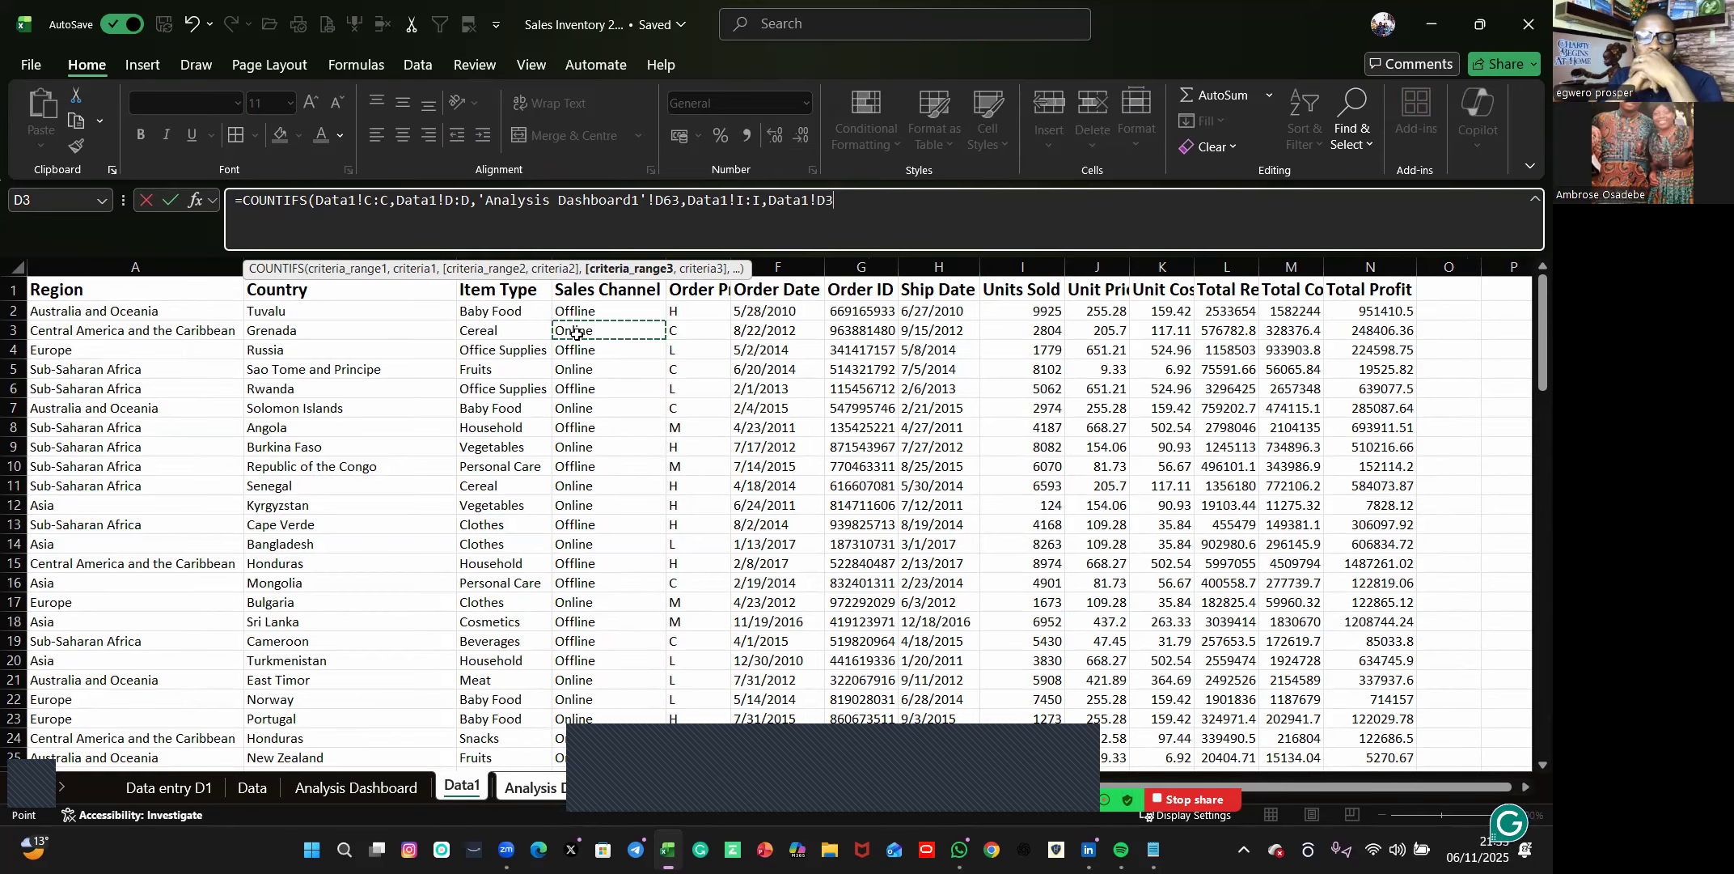
type(",")
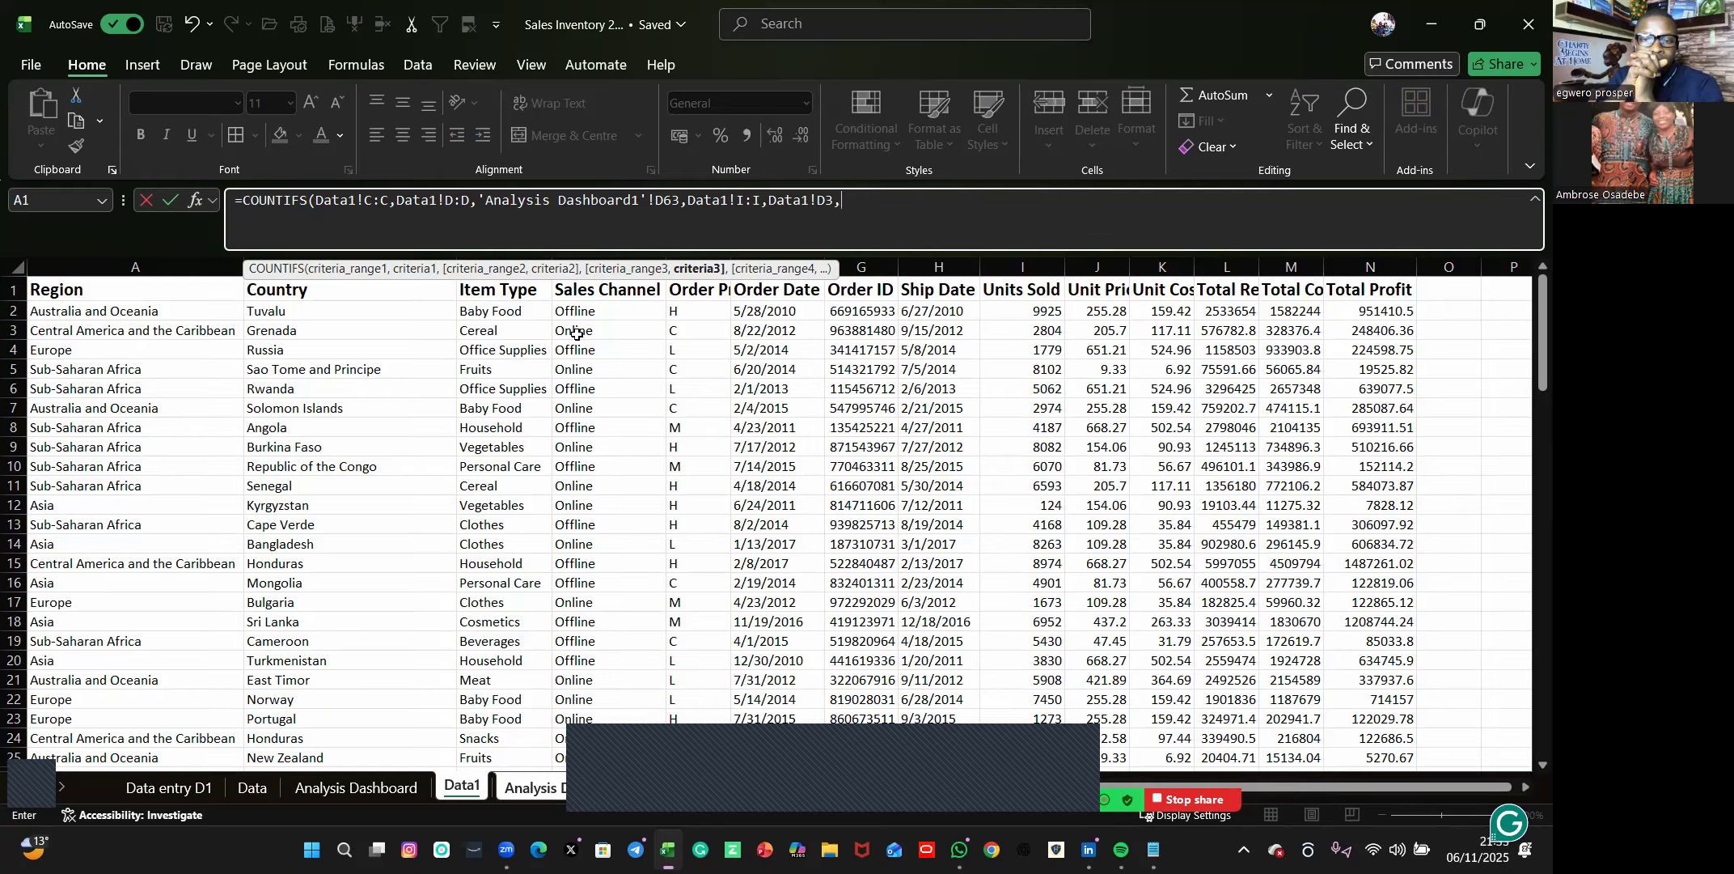
type("\">2000")
type("\"")
key("Return")
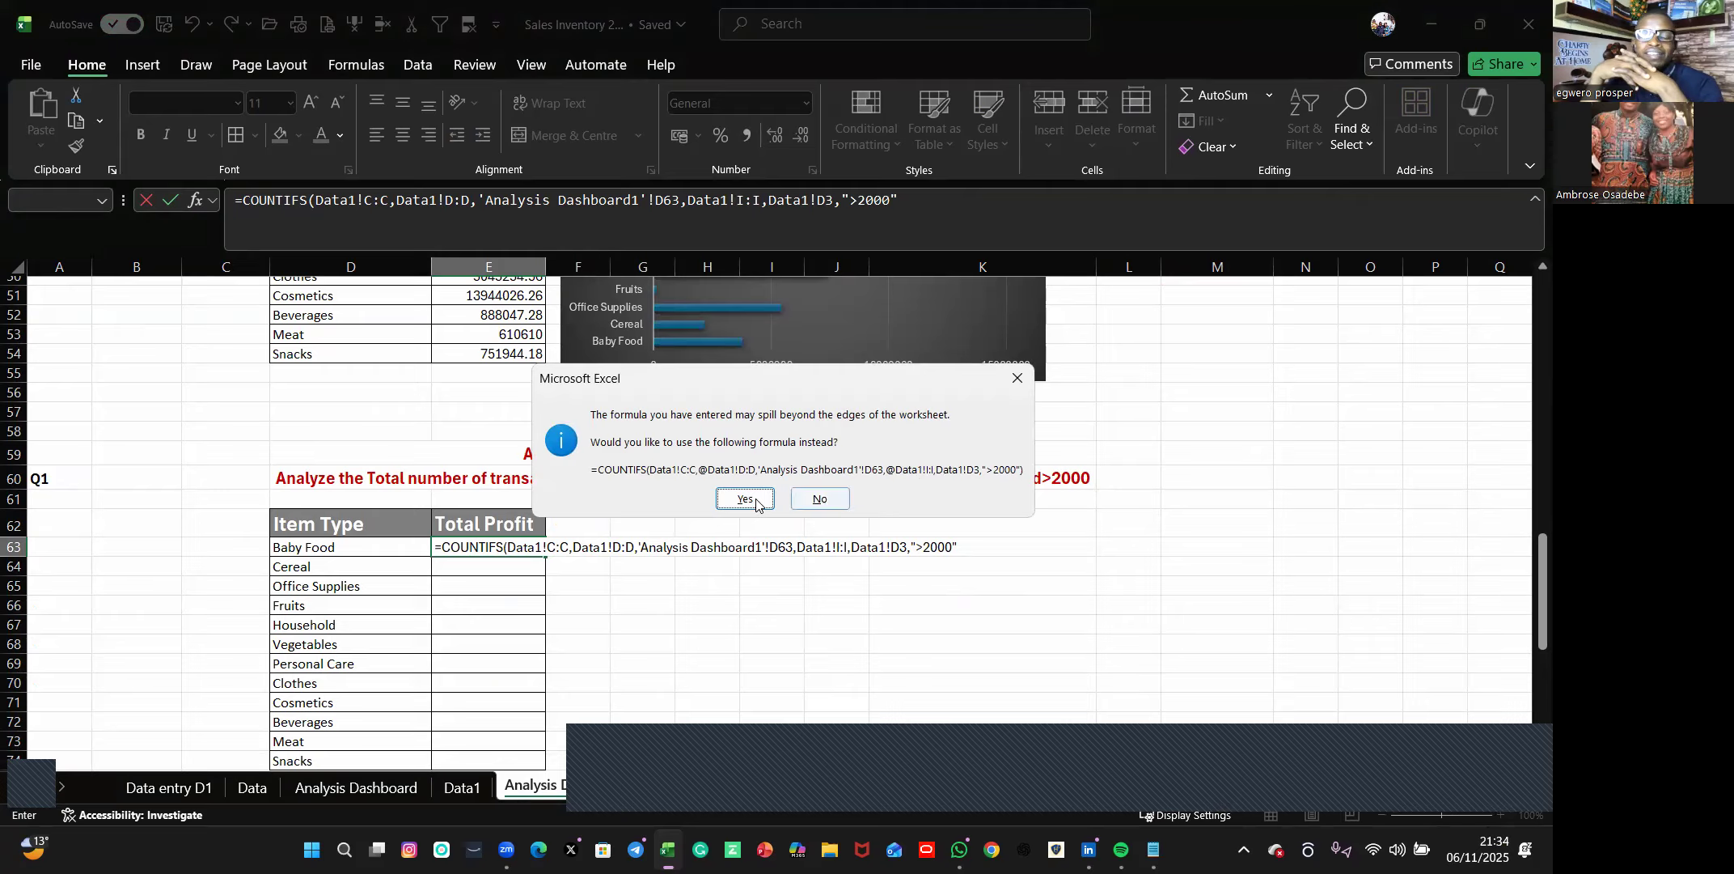
left_click(1019, 381)
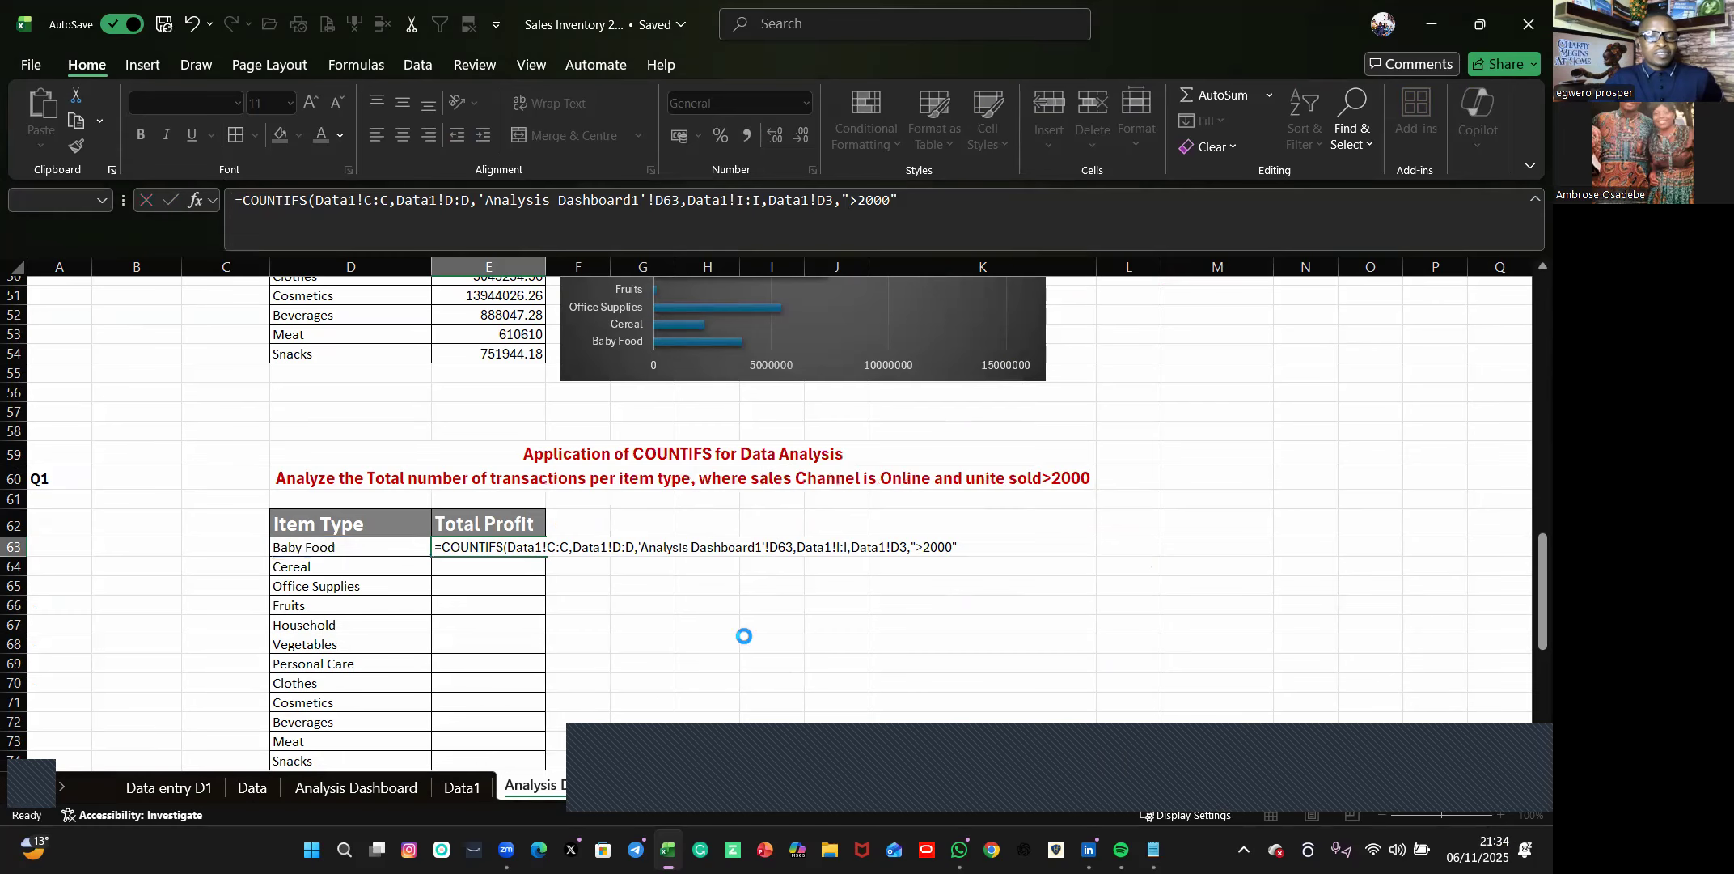
Restart the COUNTIFS formula in E63 with the Item Type column Data1!C:C and the Baby Food cell 'Analysis Dashboard1'!D63 as its first criteria pair.
left_click(471, 543)
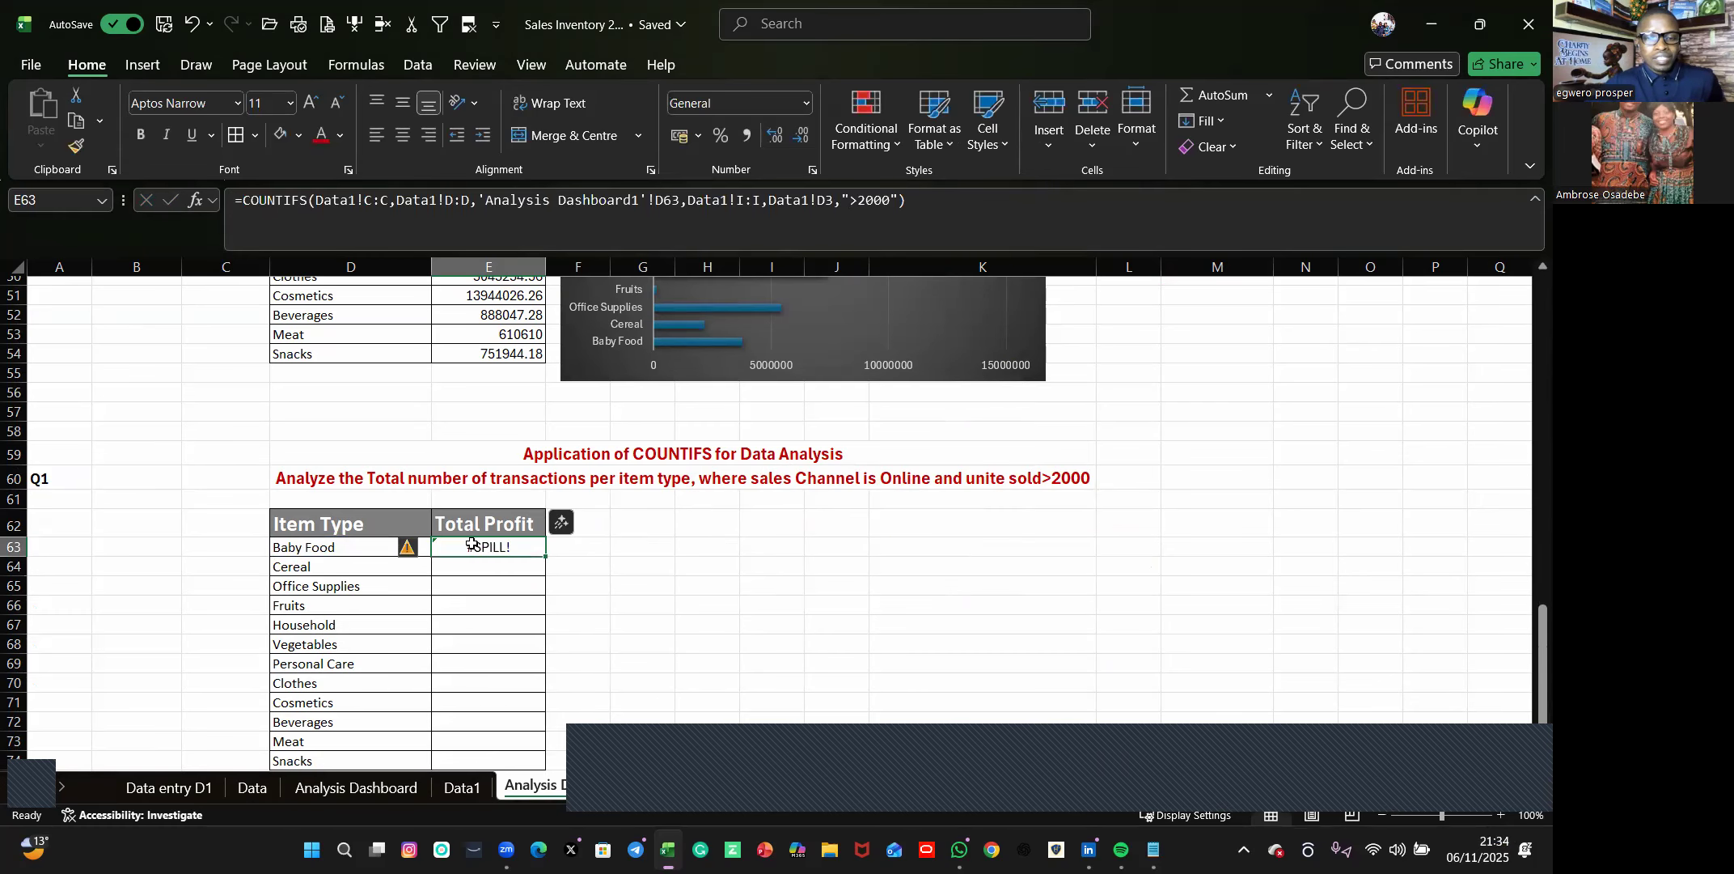
double_click(471, 543)
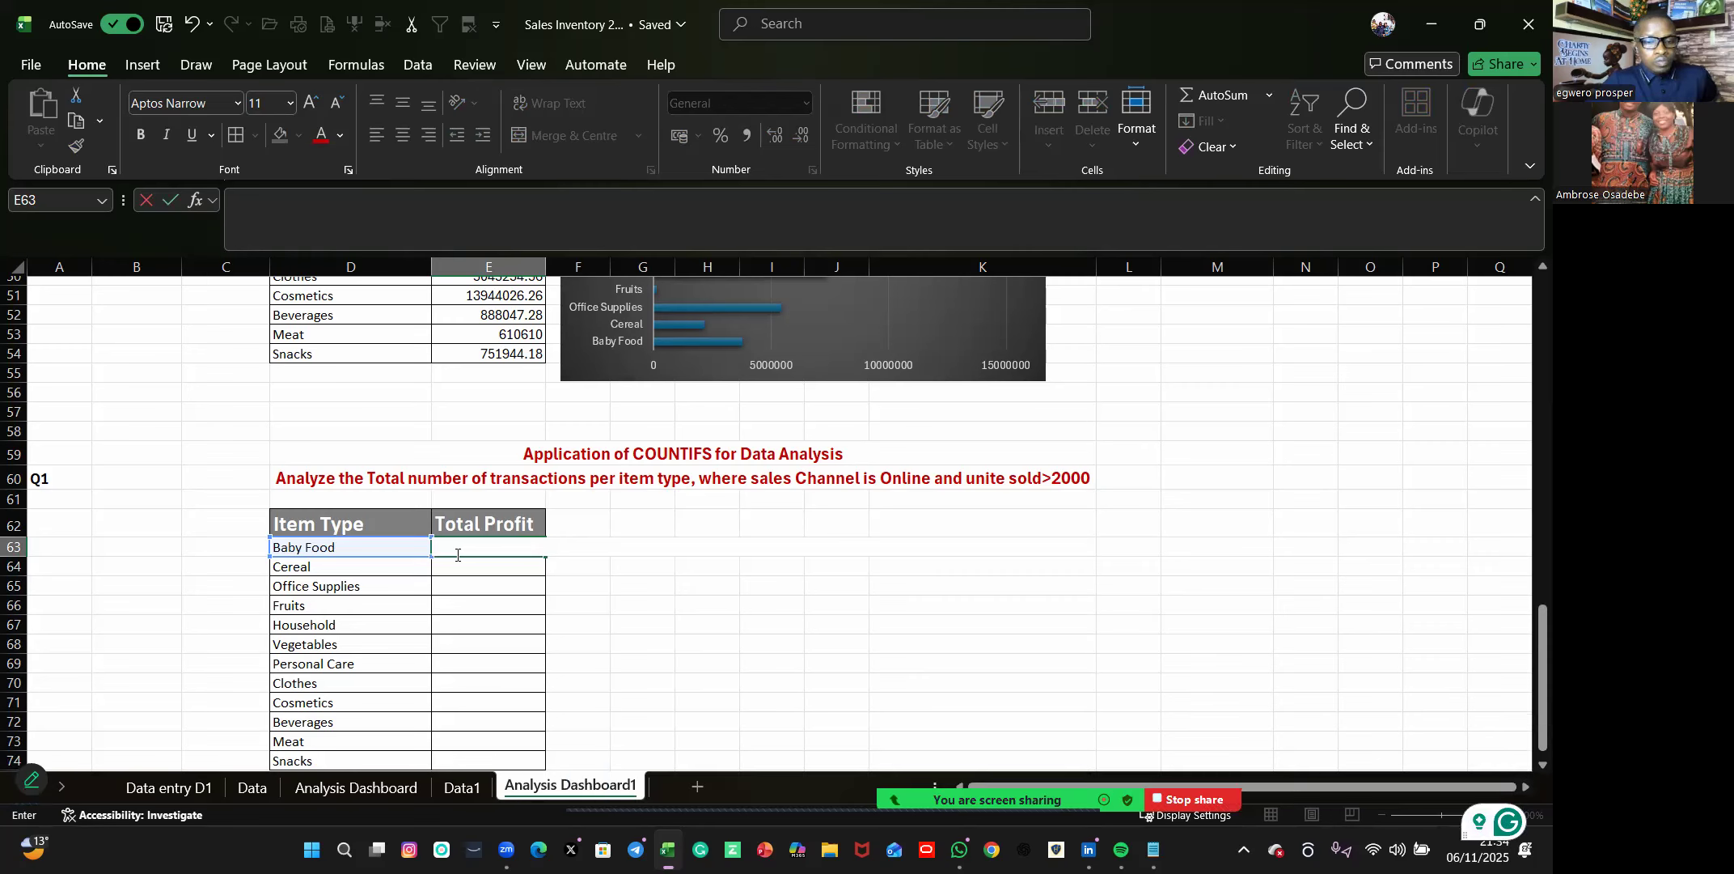
type("=cou")
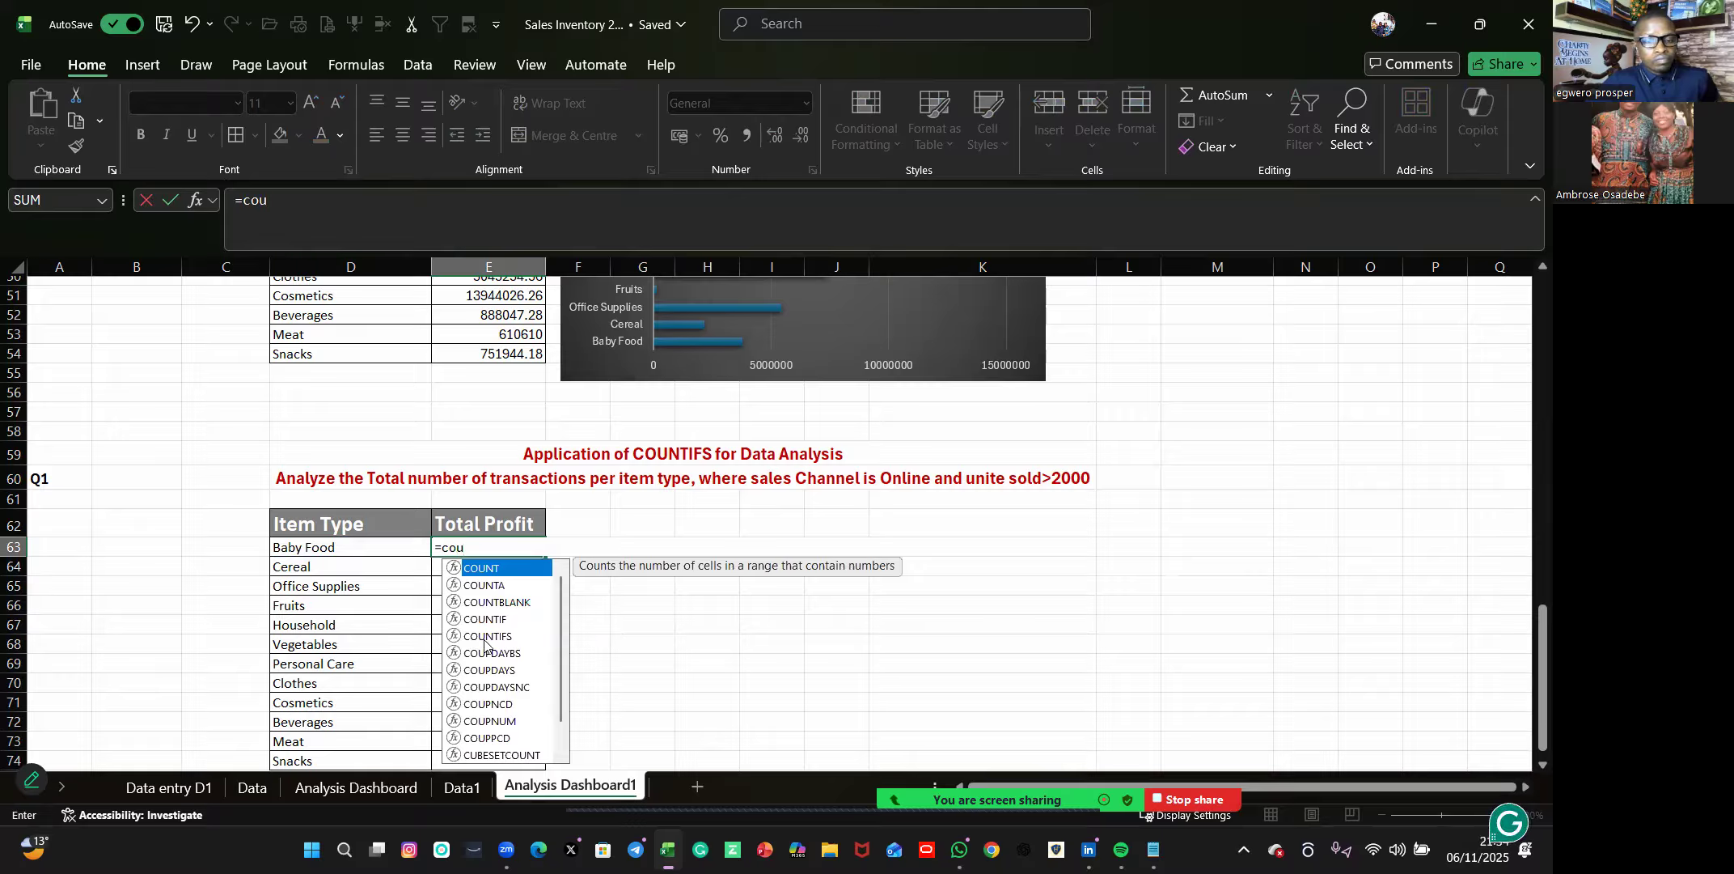
double_click(486, 637)
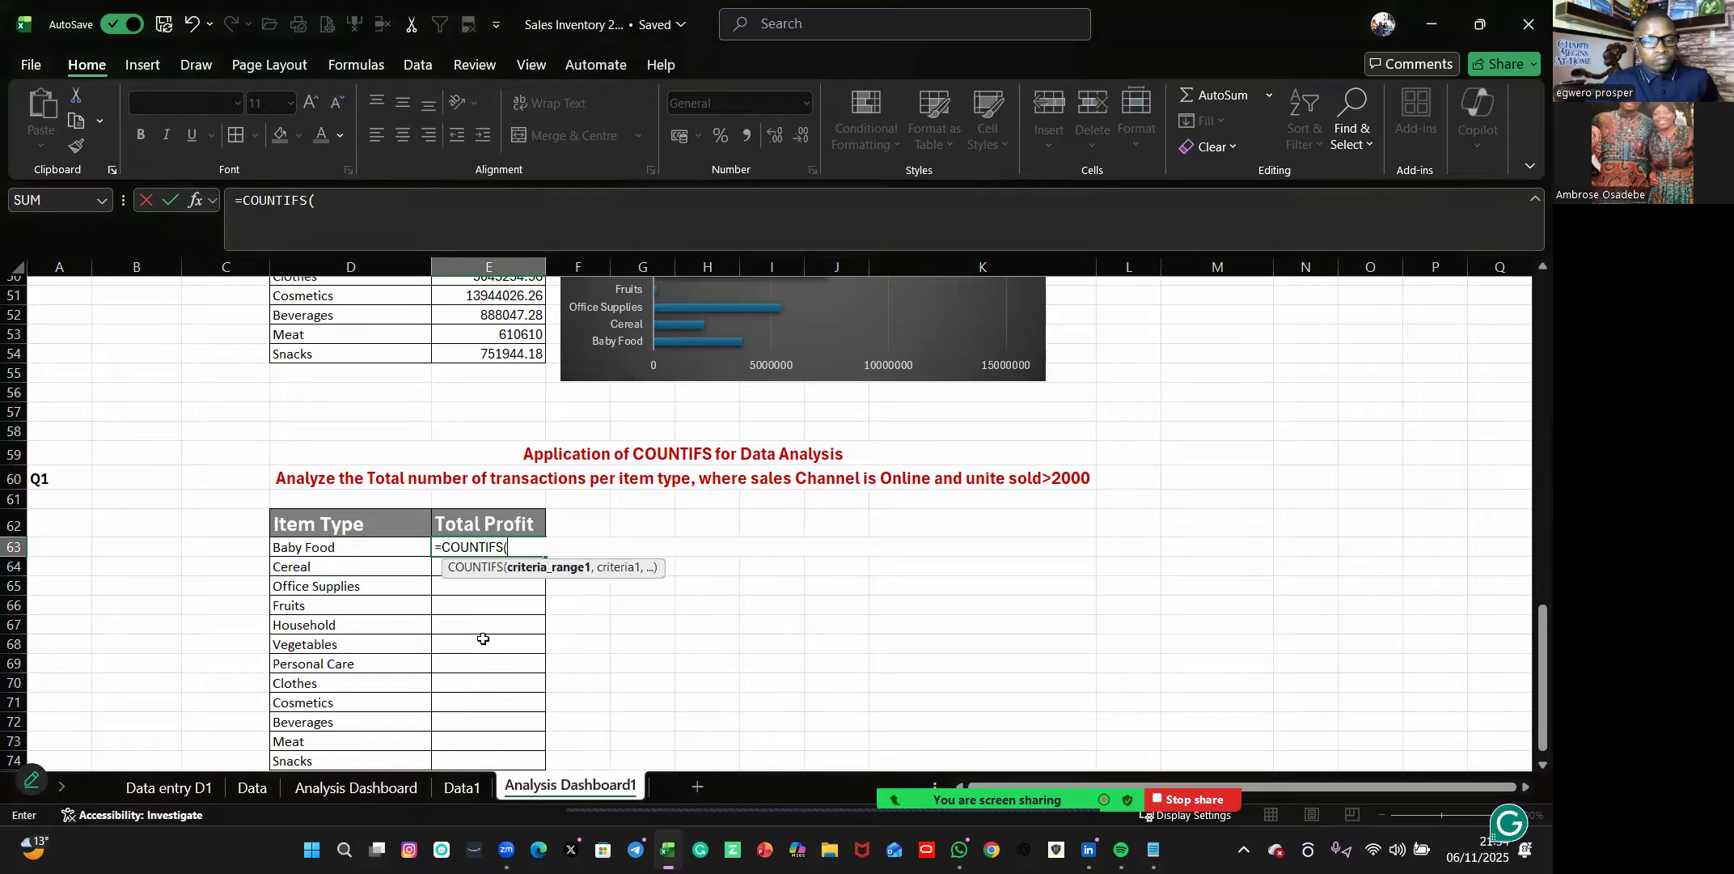
left_click(473, 787)
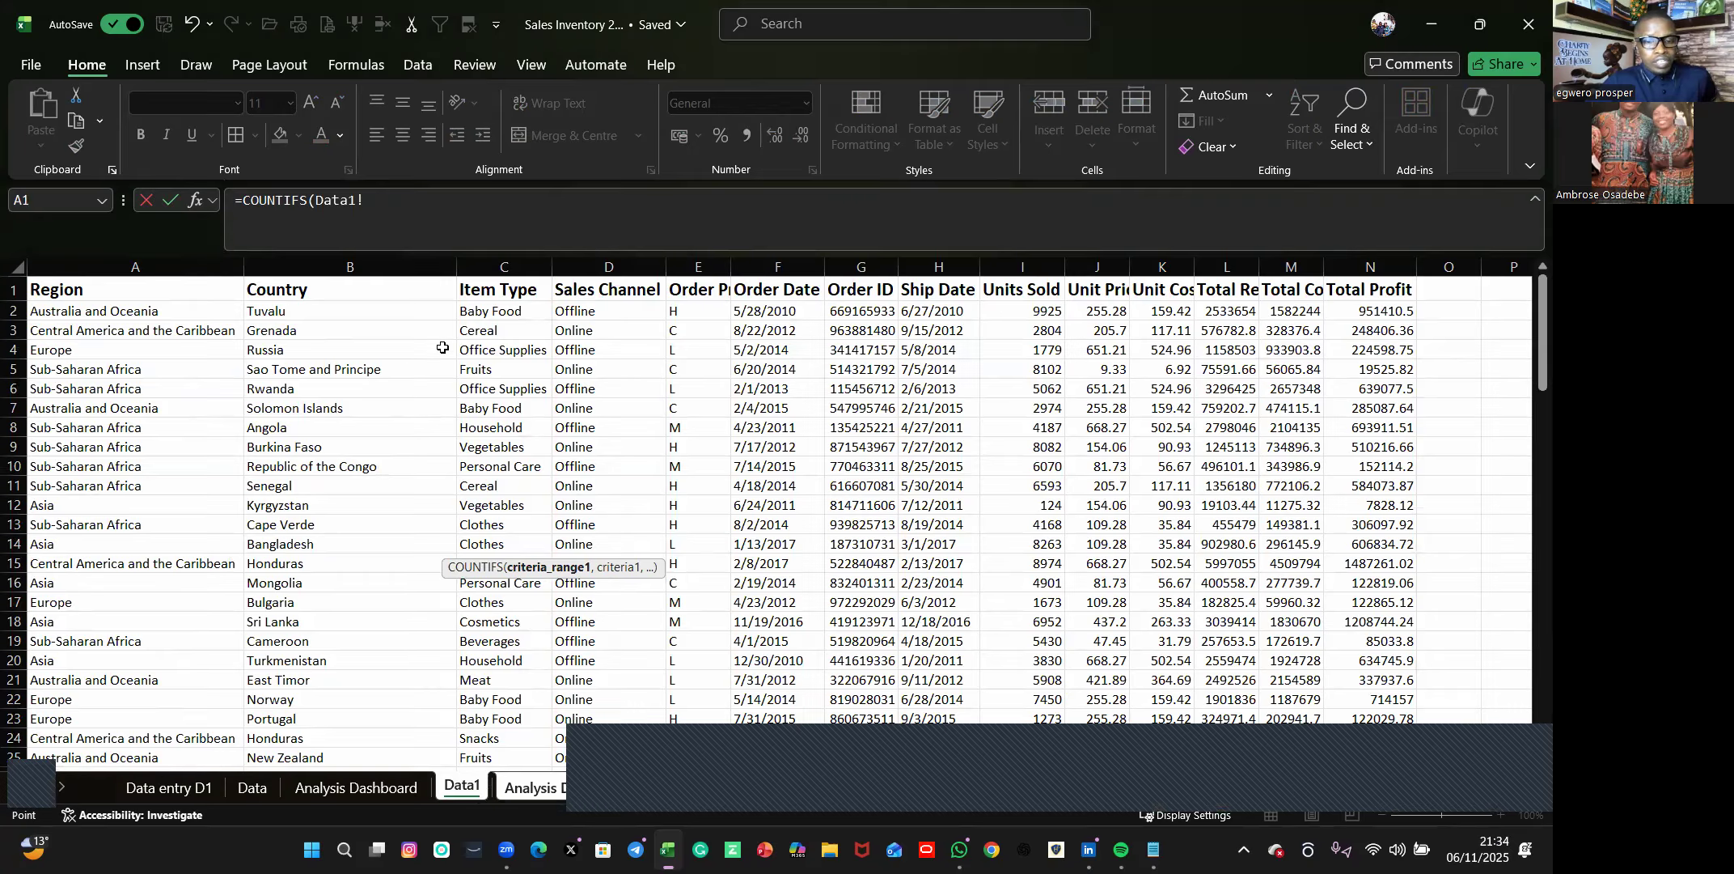
left_click(483, 267)
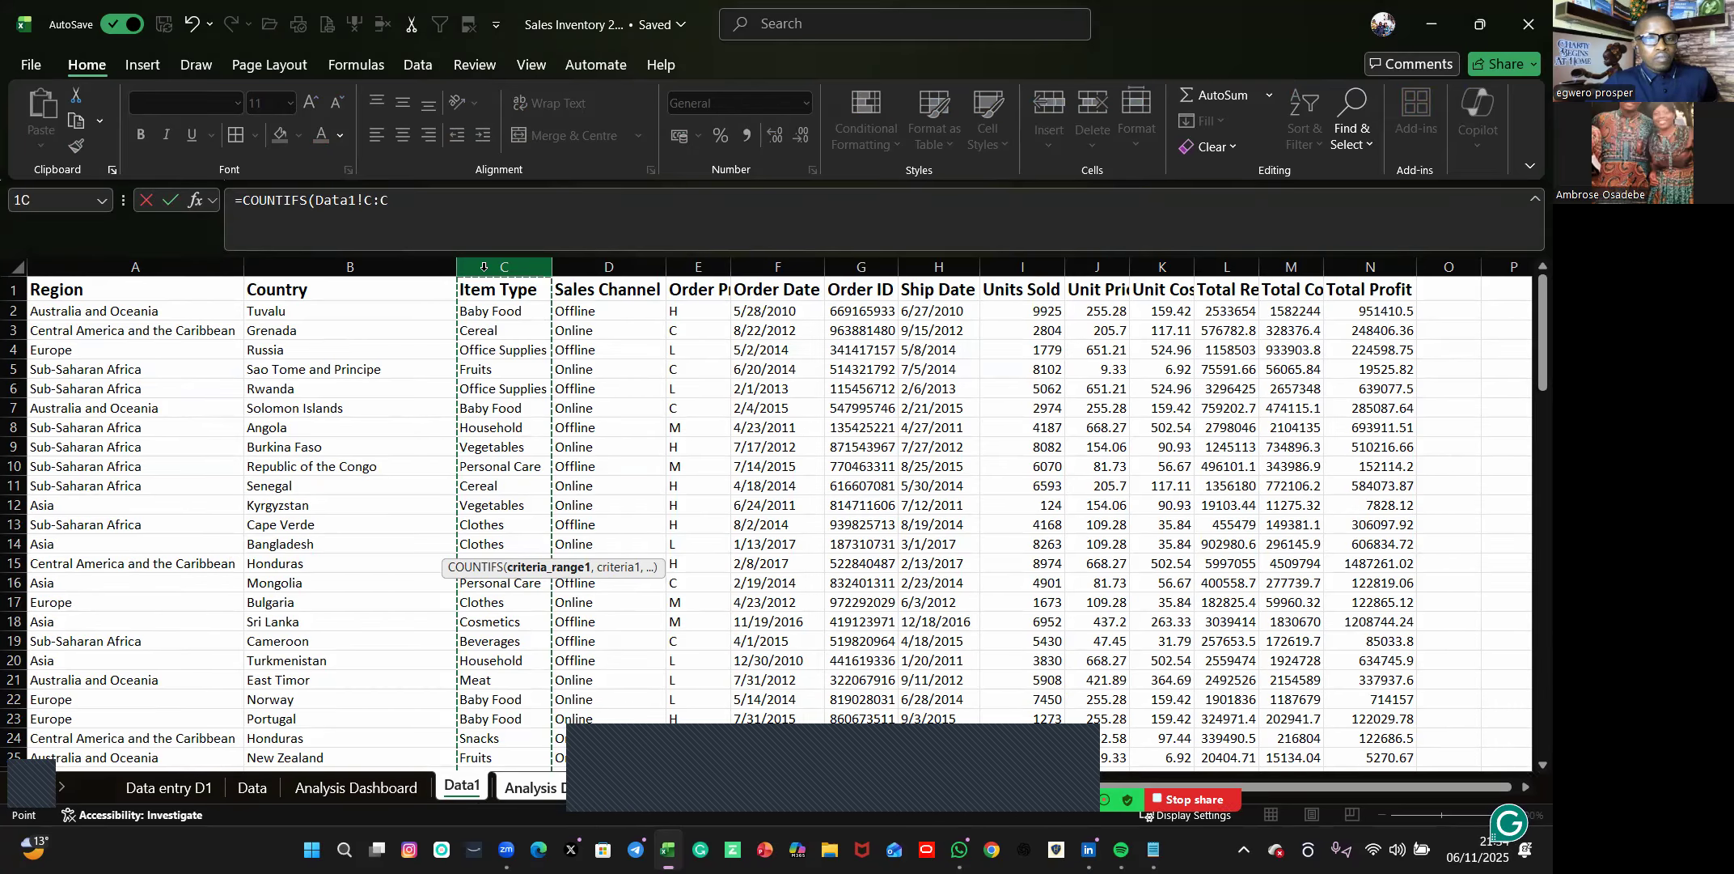
left_click(393, 203)
type(",")
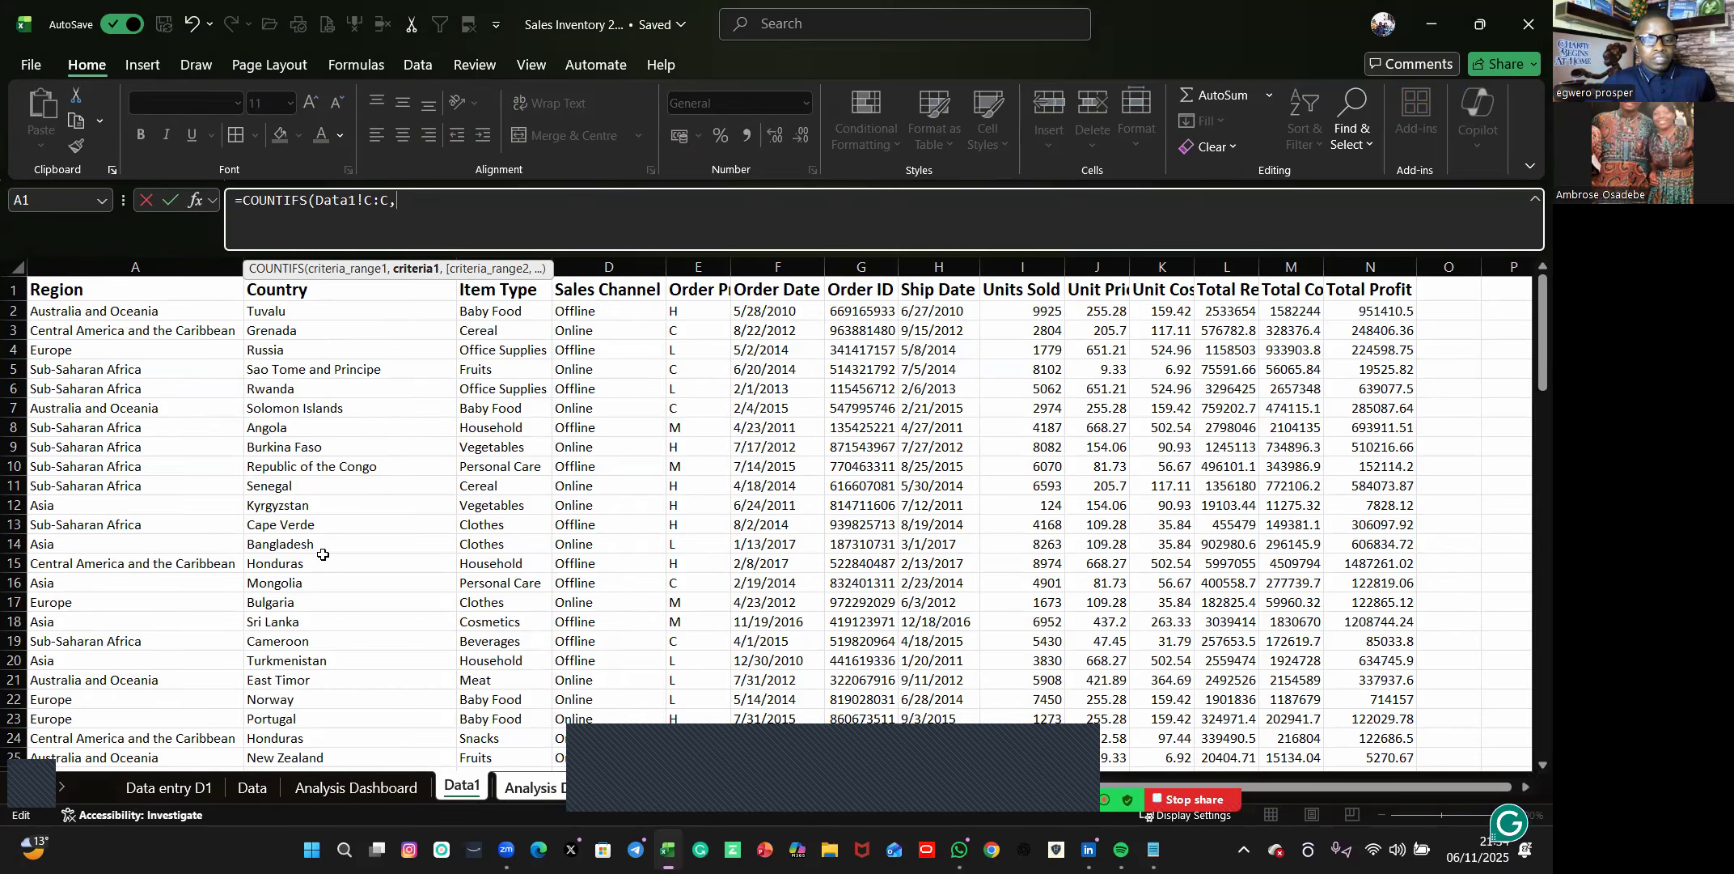
left_click(531, 787)
left_click(347, 546)
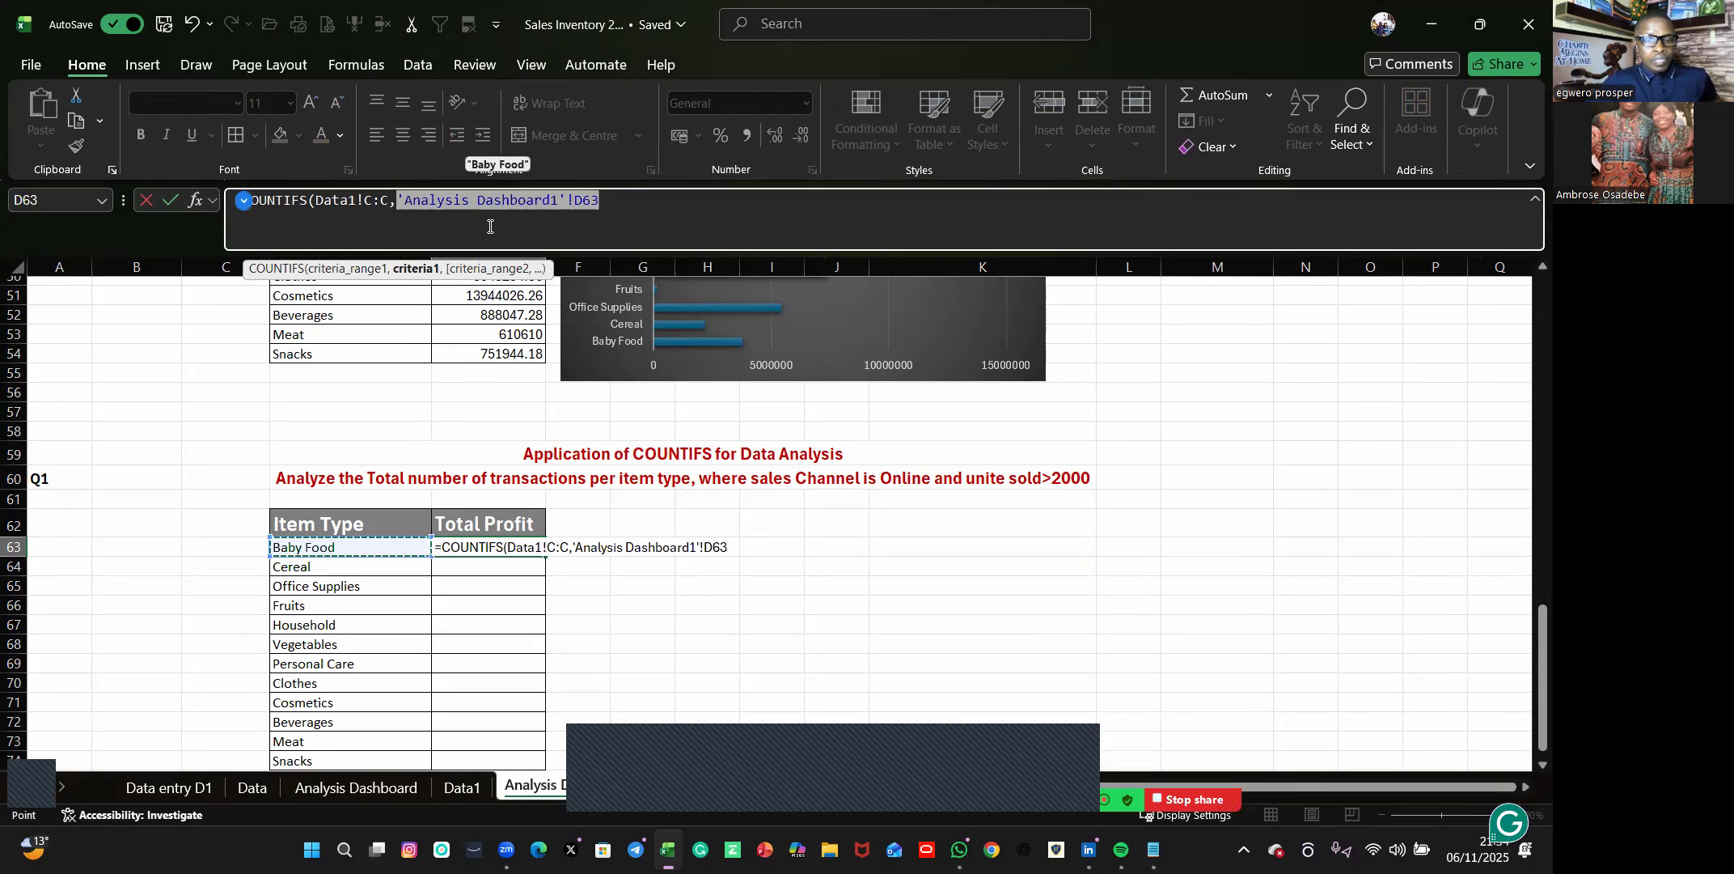
type(",")
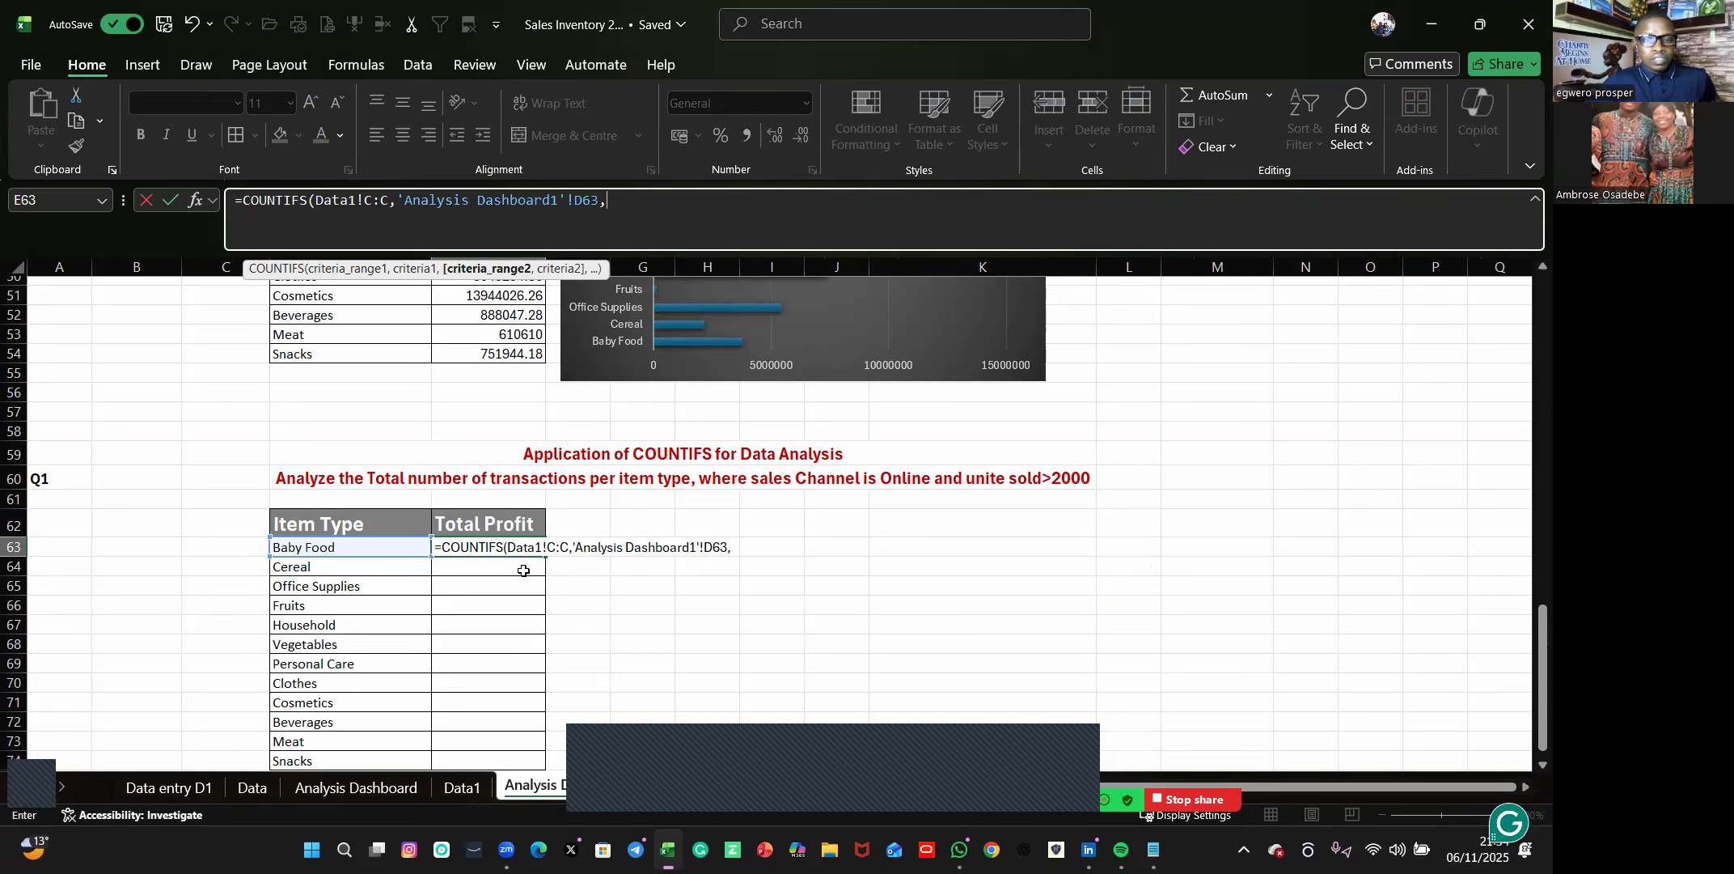
Add the Sales Channel column Data1!D:D with cell Data1!D2 as the second COUNTIFS criteria pair.
left_click(465, 791)
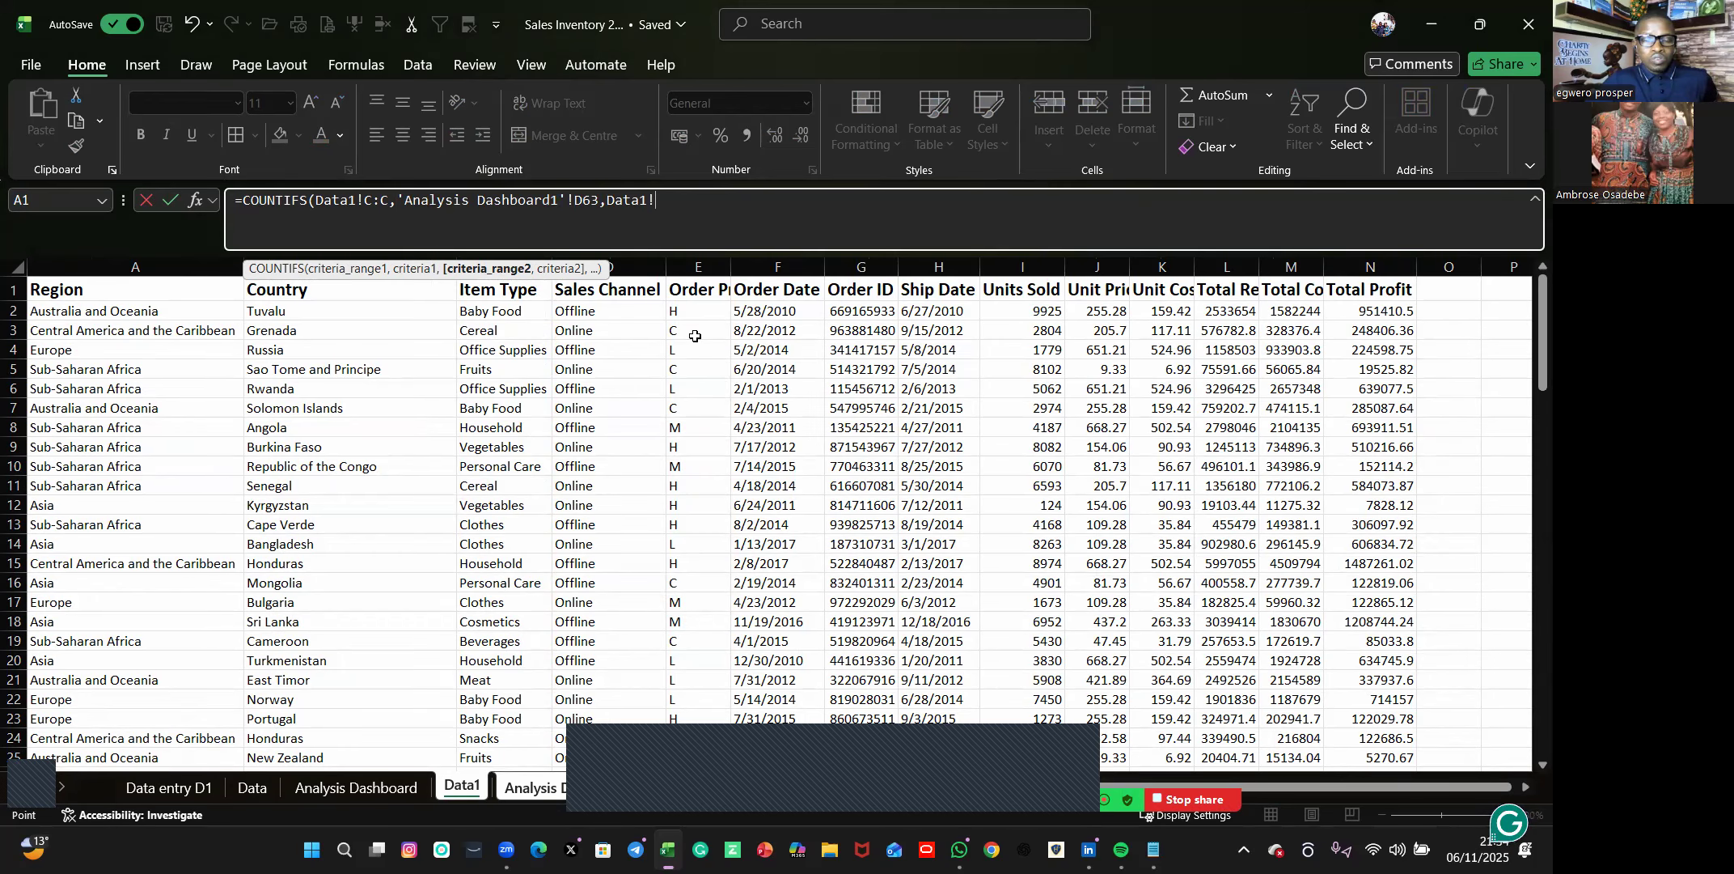
left_click(628, 260)
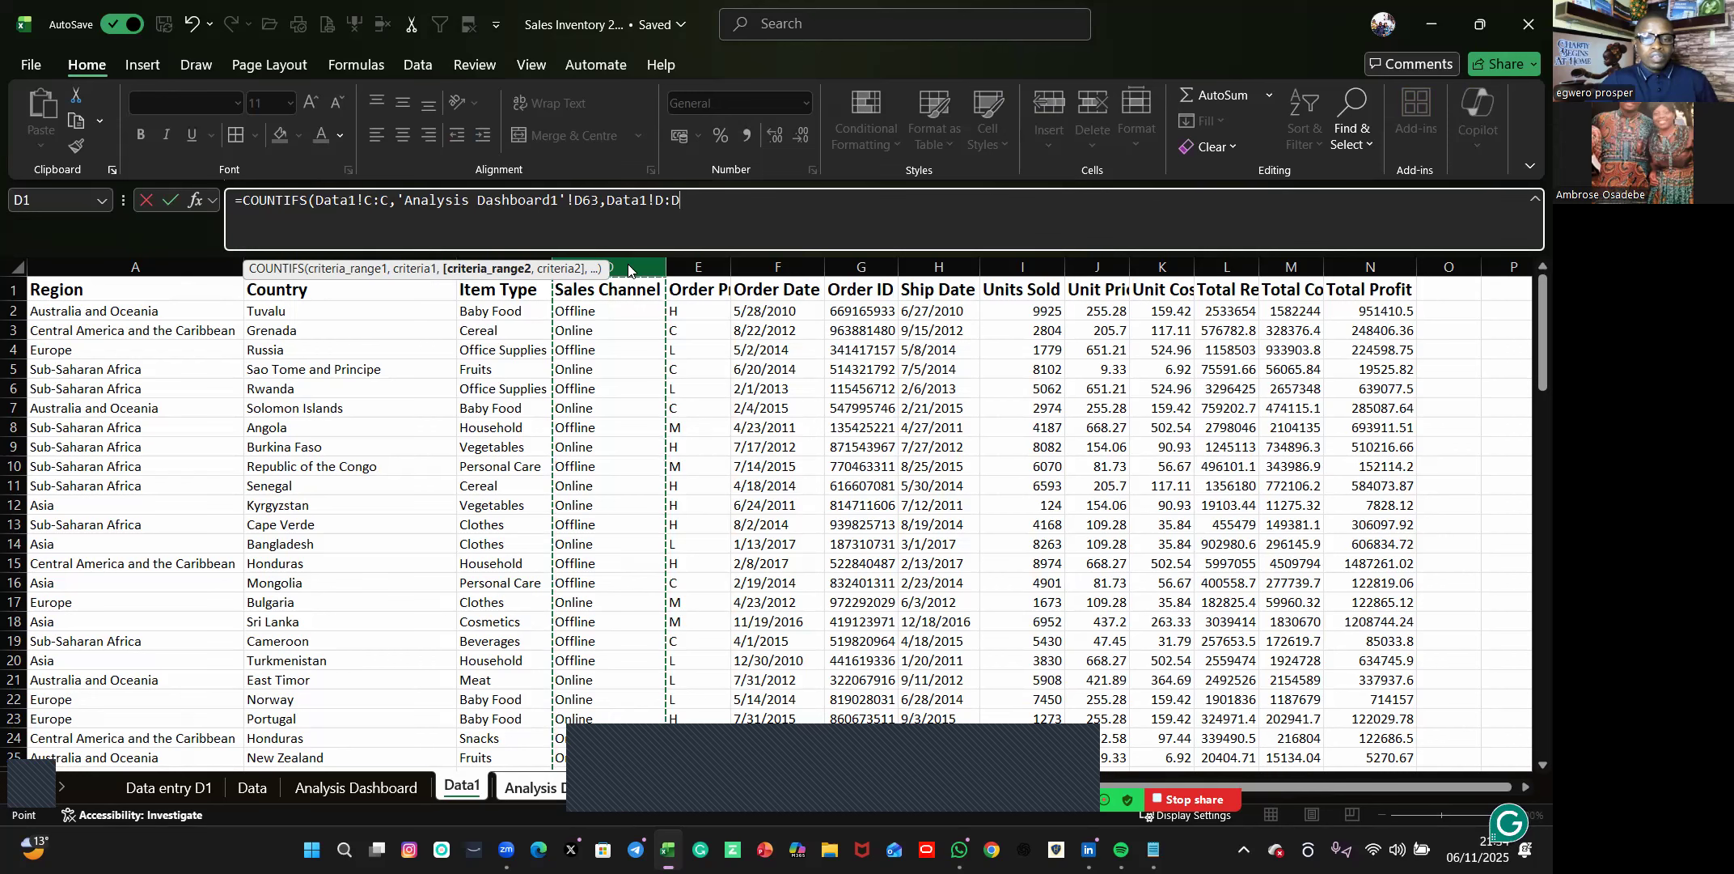
type(",")
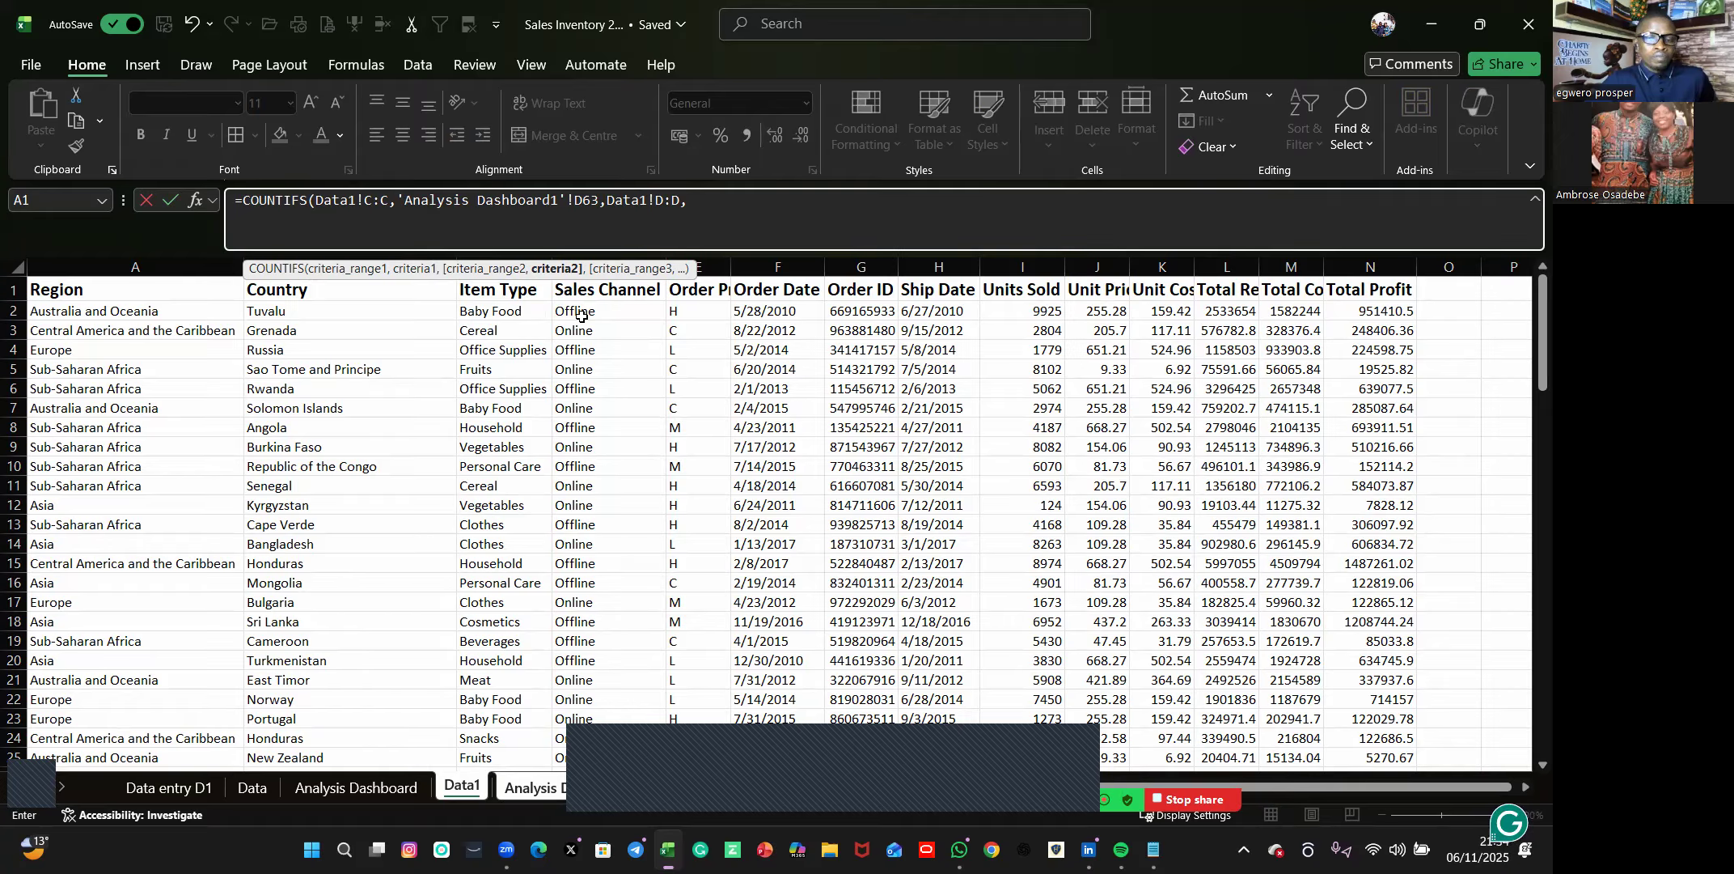
left_click(580, 316)
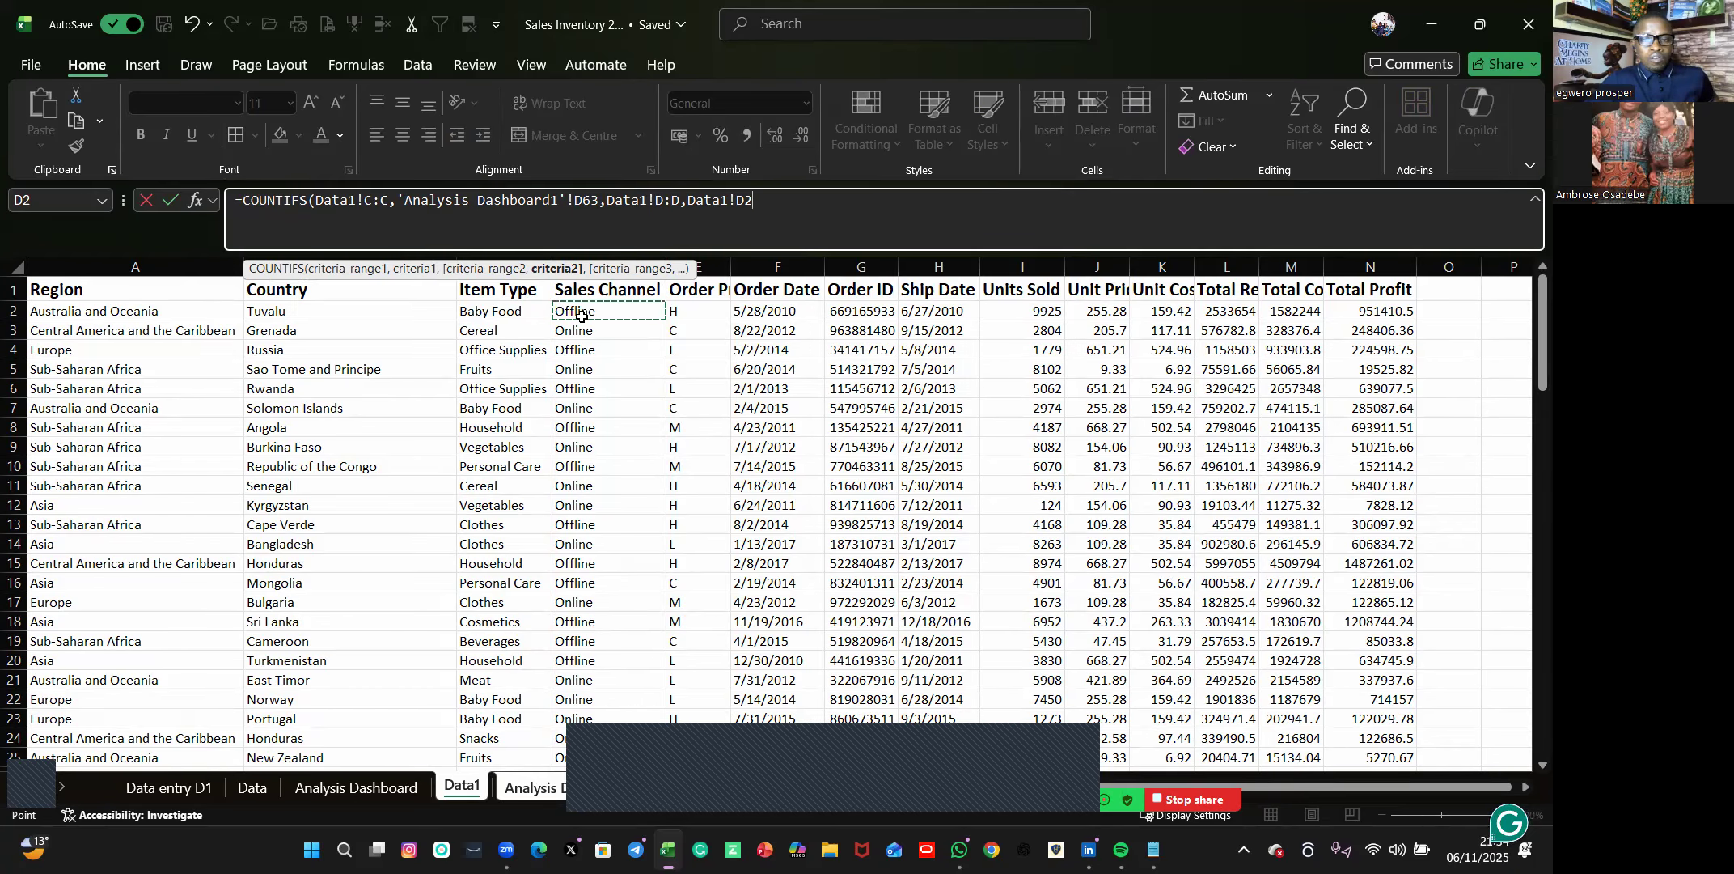
type(",")
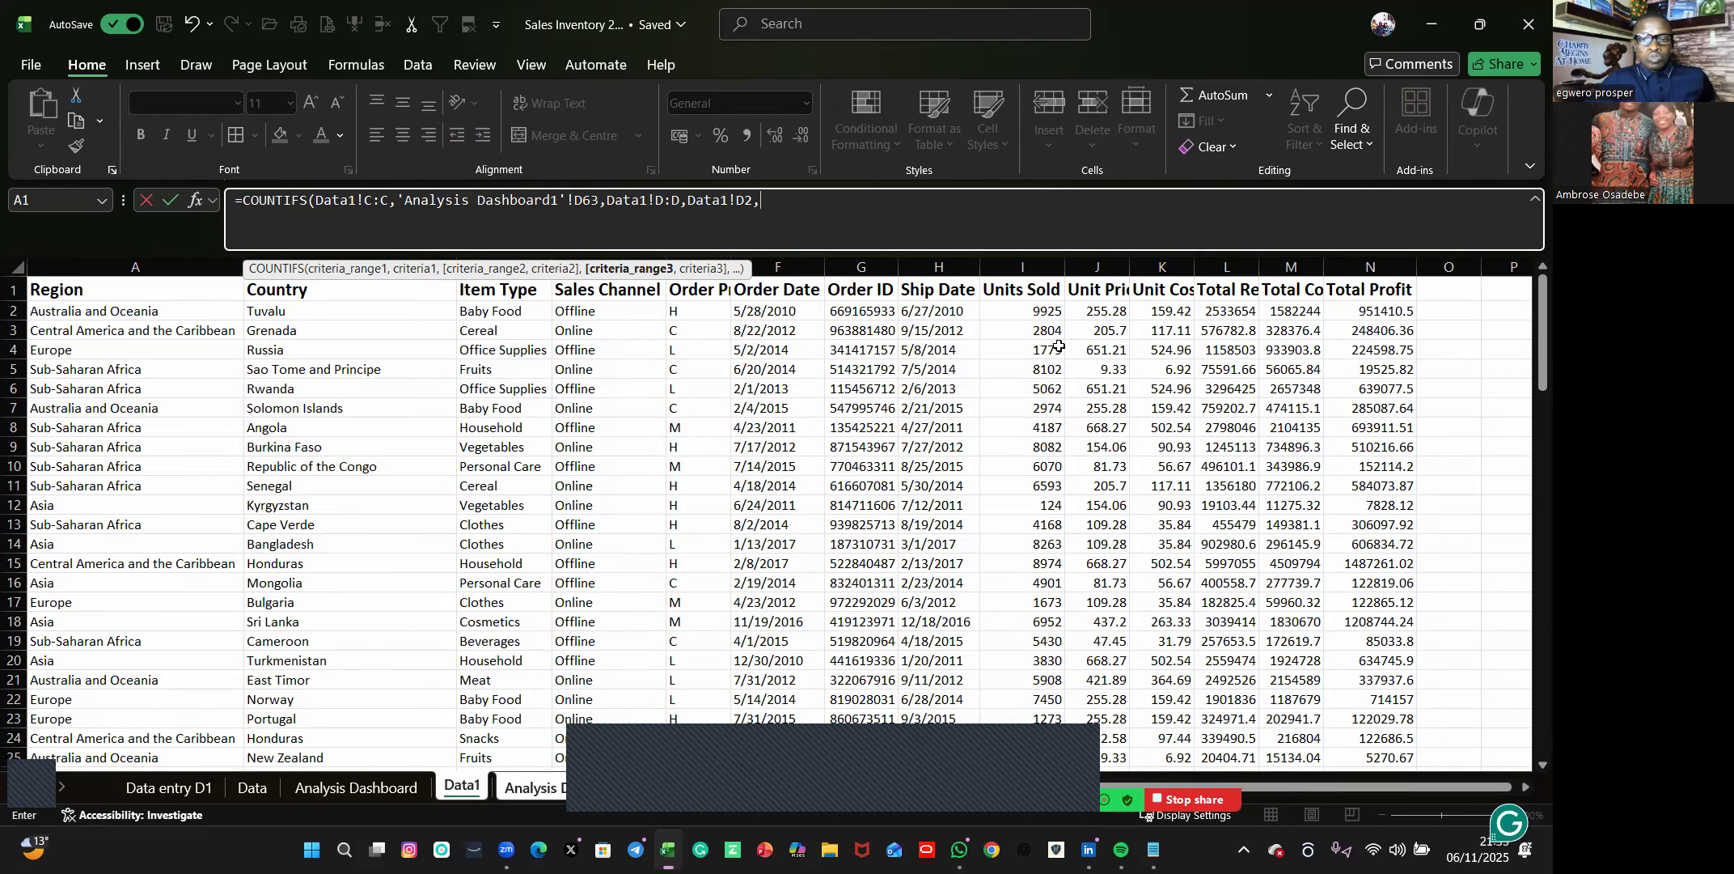
Finish the COUNTIFS formula with the Units Sold column Data1!I:I and the criterion ">2000".
left_click(1028, 267)
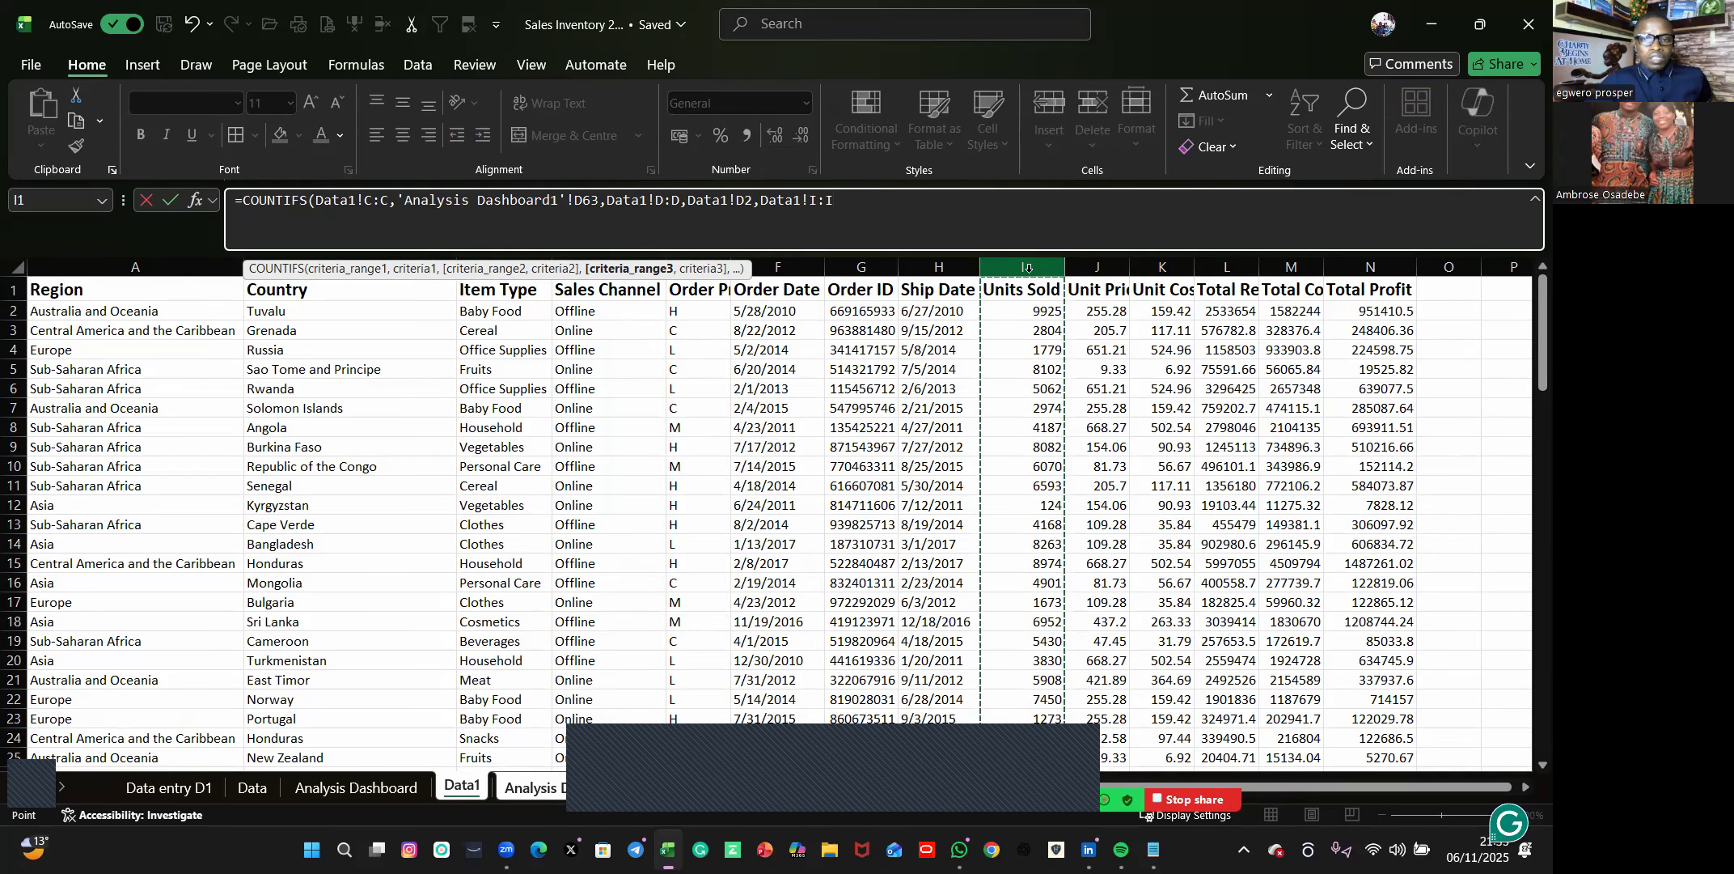
type(",")
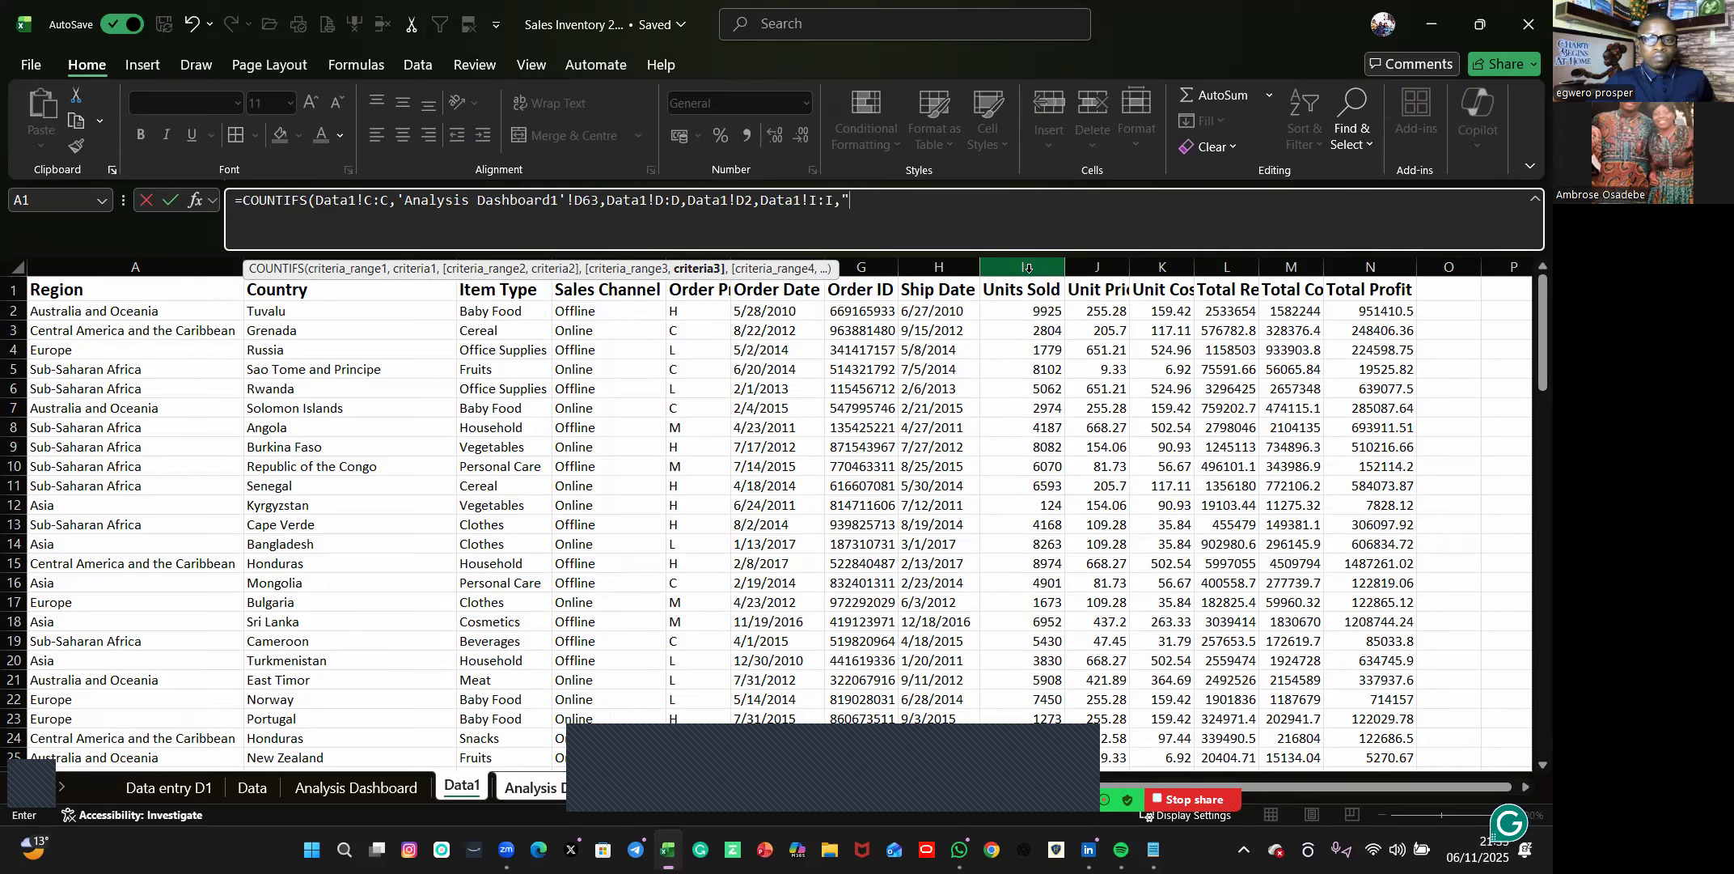
type("2000")
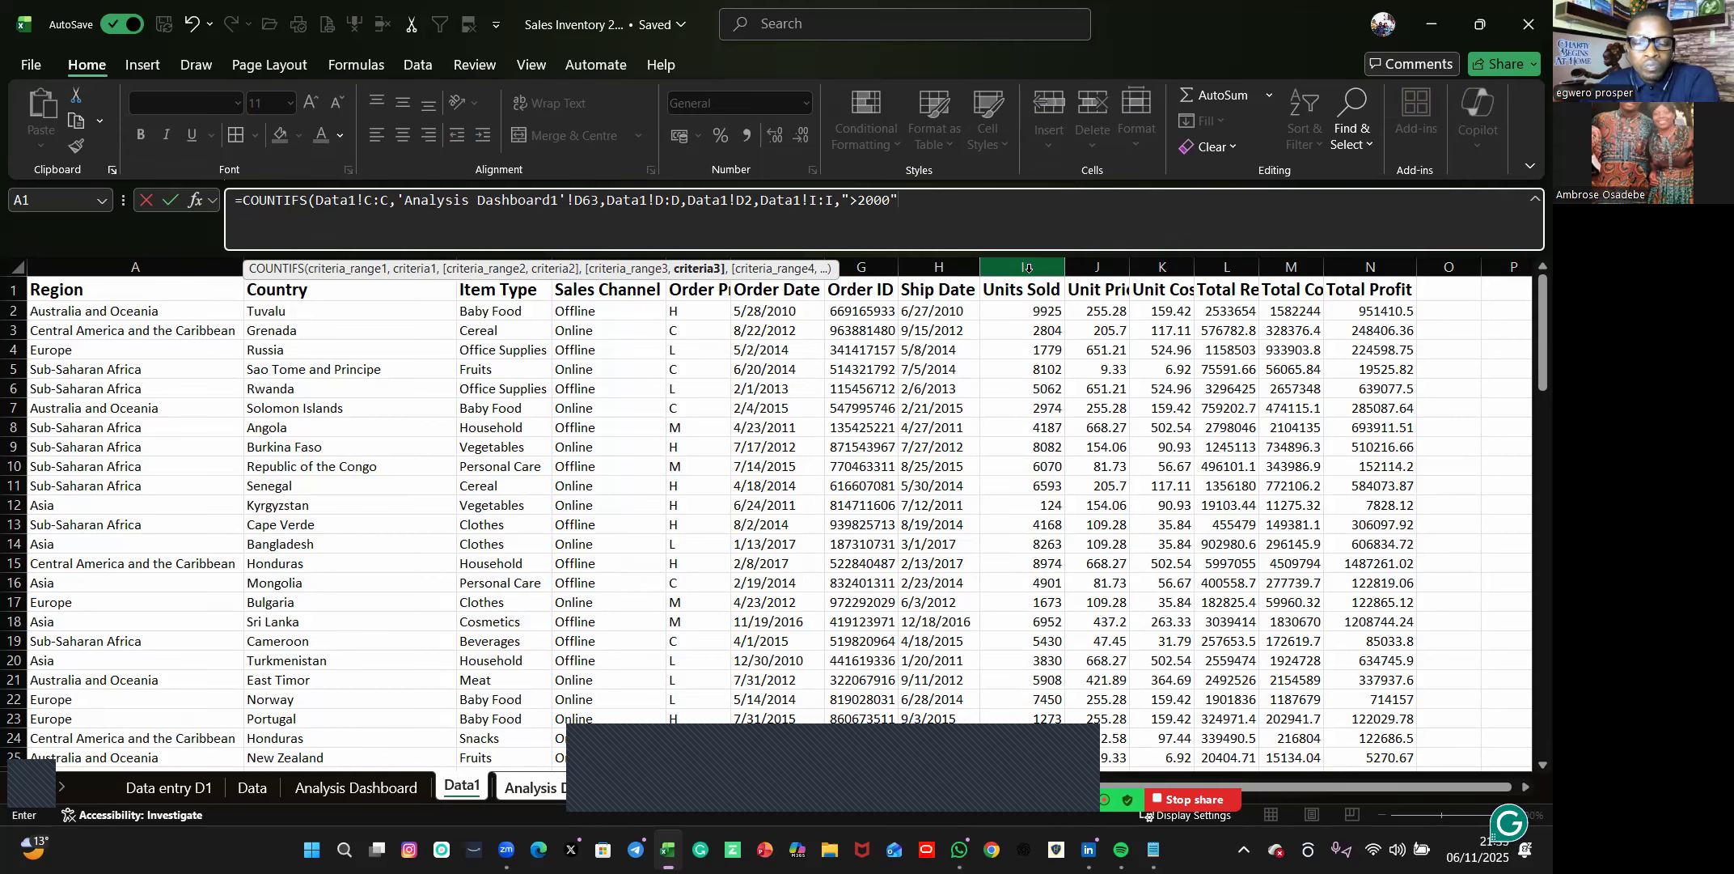
type("\"")
key("Return")
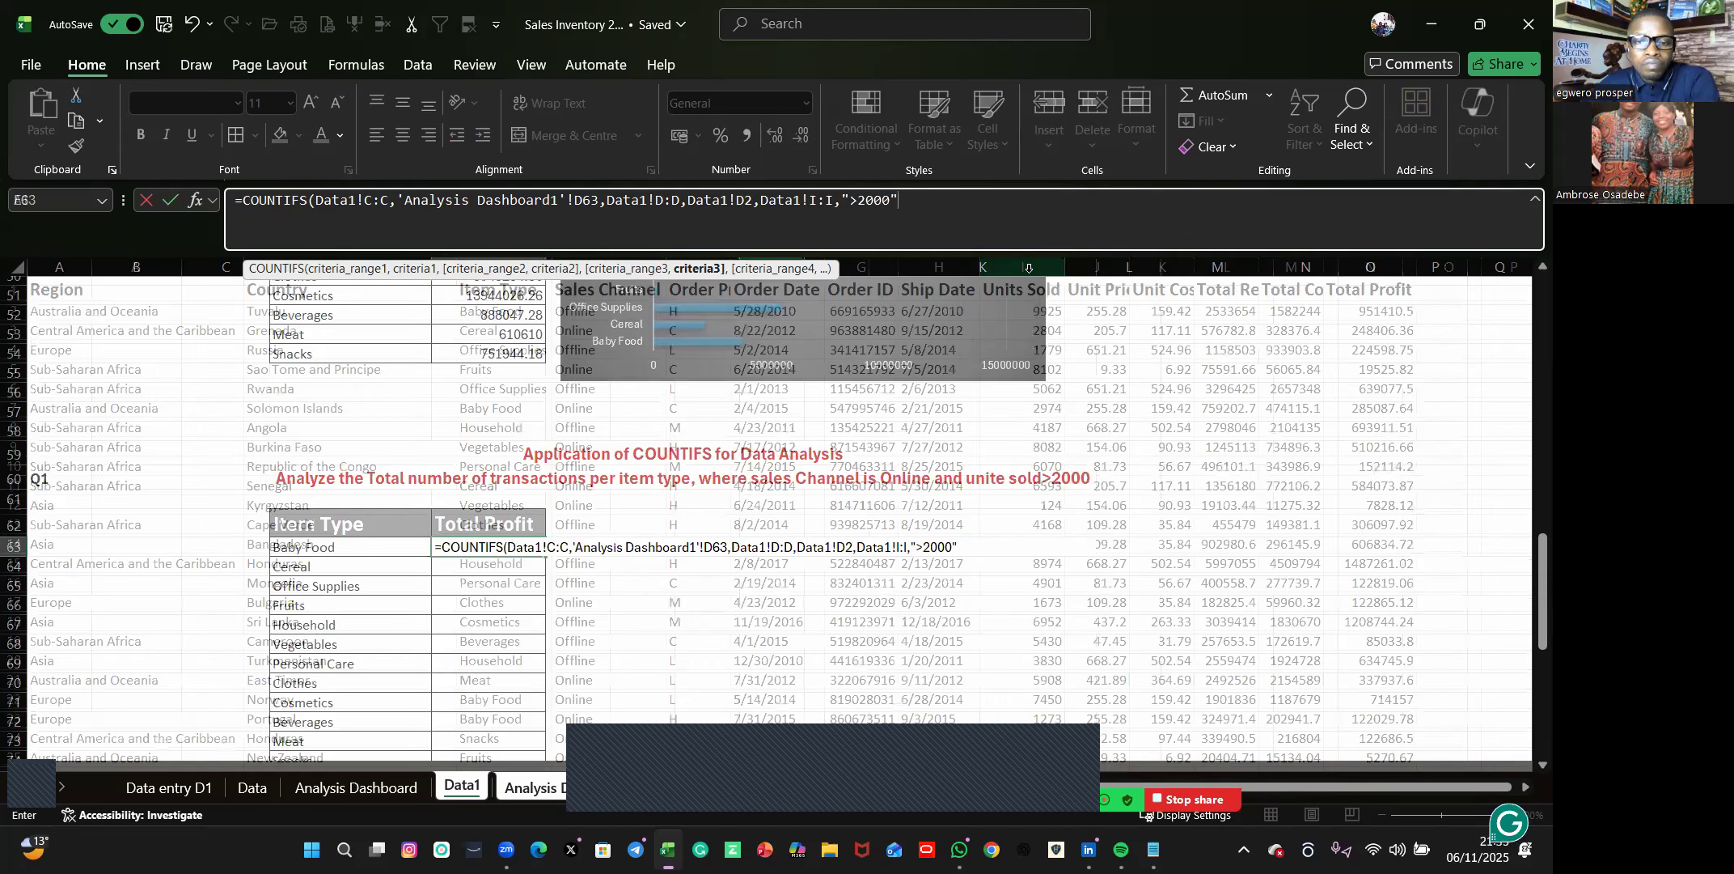
Fill the COUNTIFS formula from E63 down to the Snacks row in E74.
left_click_drag(536, 555, 534, 545)
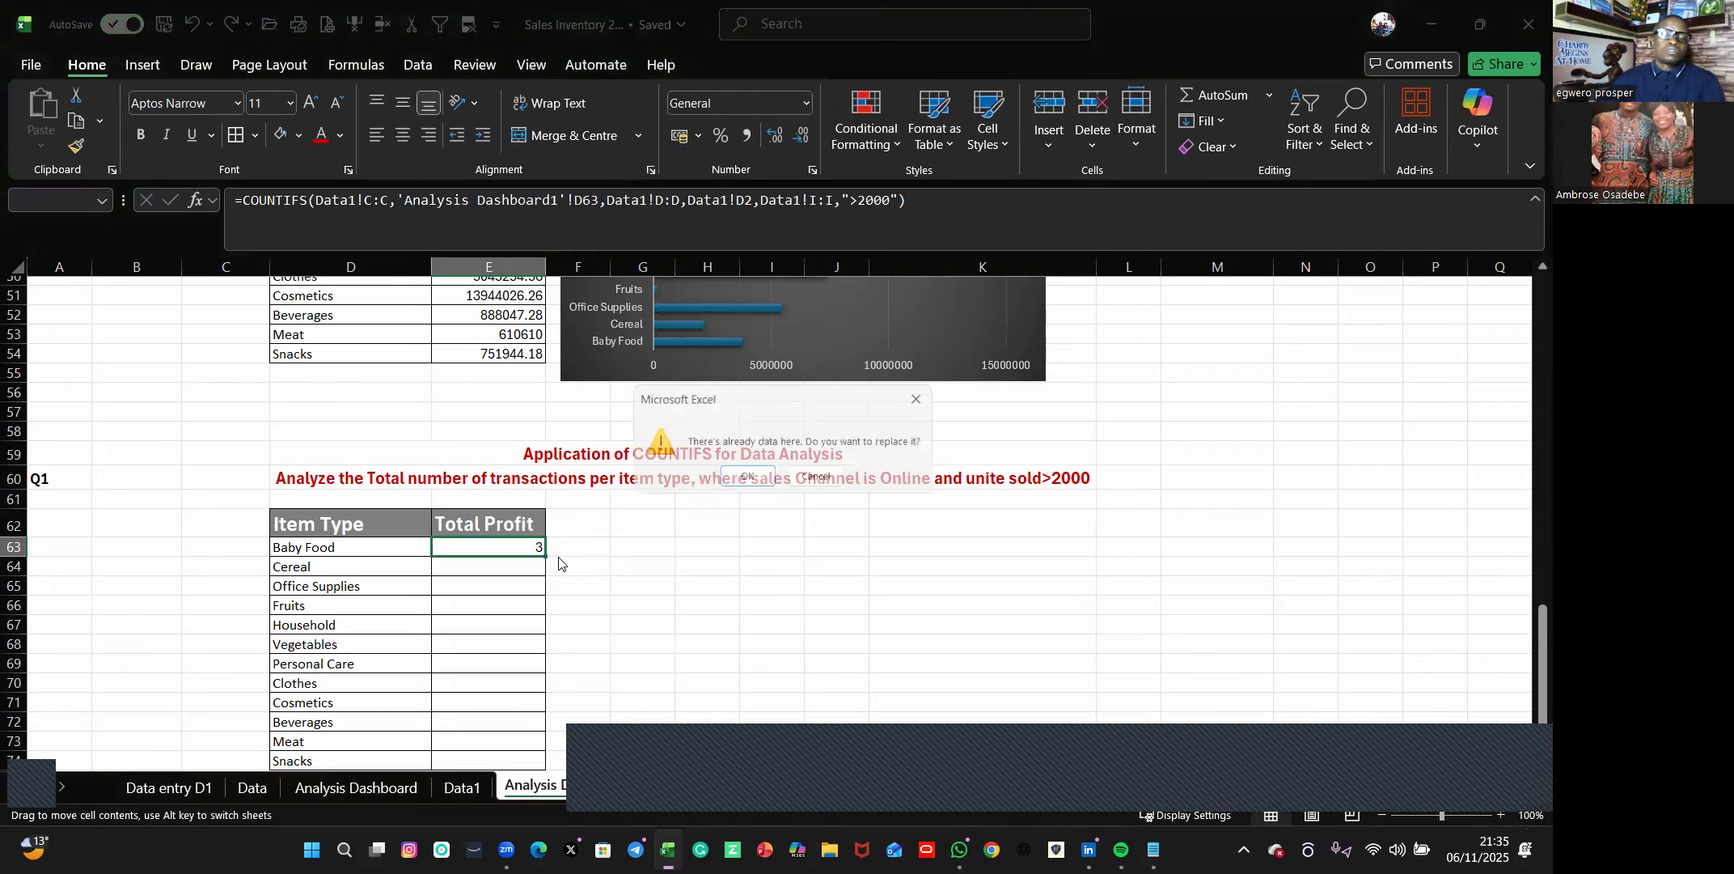
left_click(928, 397)
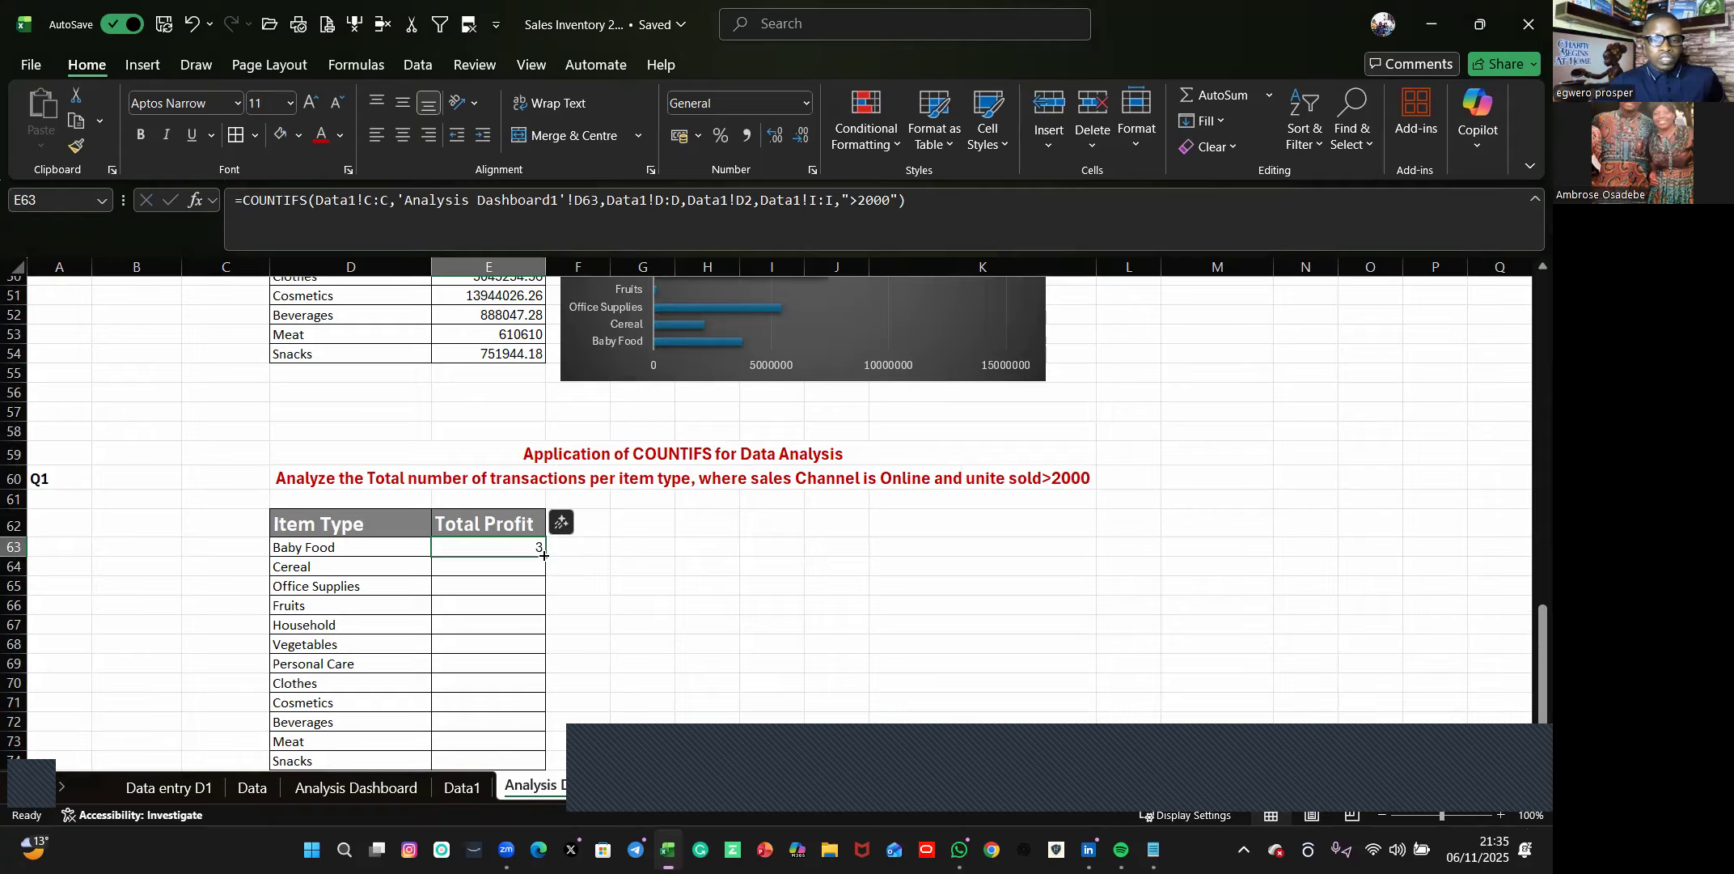
double_click(543, 555)
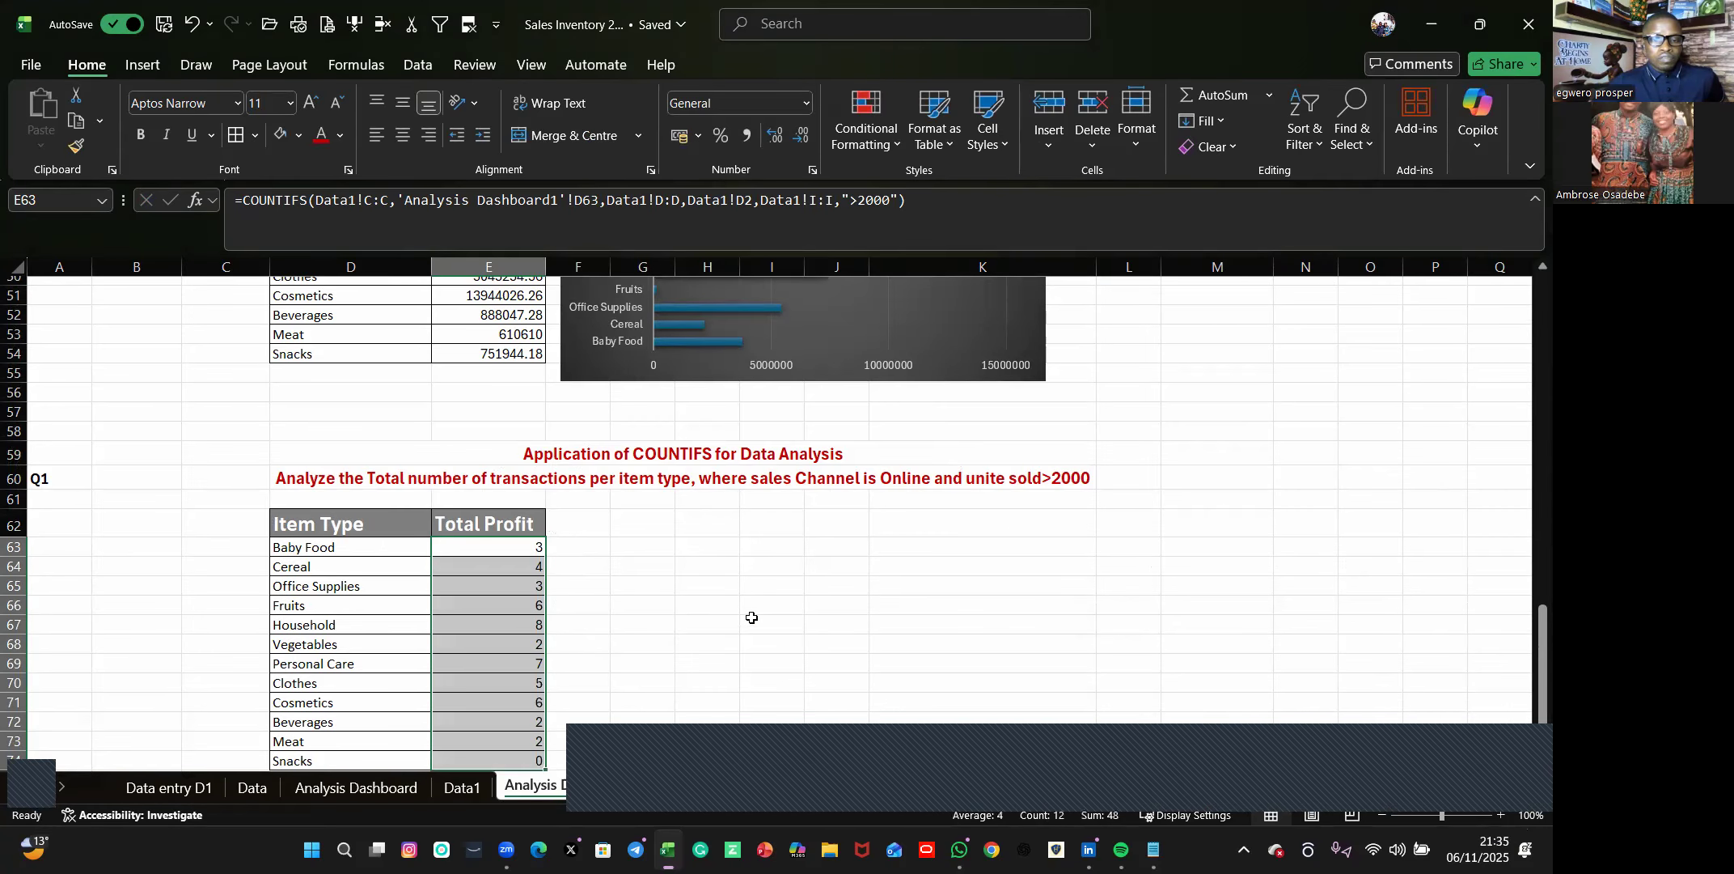
Preview the Icon Set conditional formatting on the COUNTIFS table D62:E74 without applying it.
scroll(751, 619, "down", 1)
scroll(418, 621, "down", 2)
left_click_drag(323, 349, 465, 588)
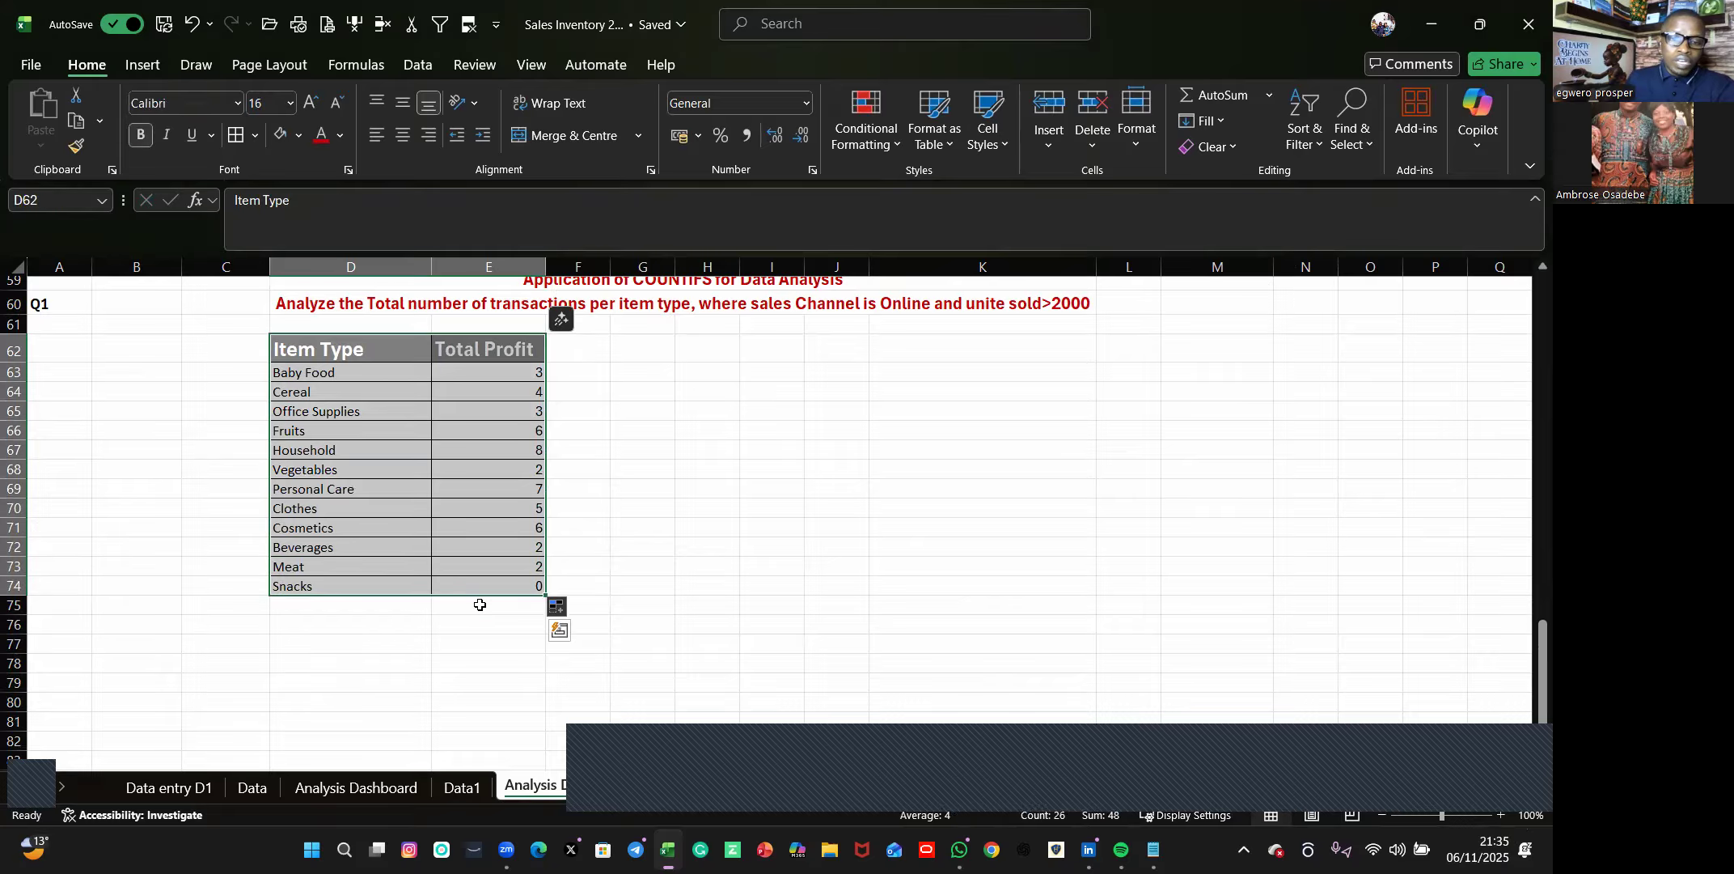
left_click(560, 634)
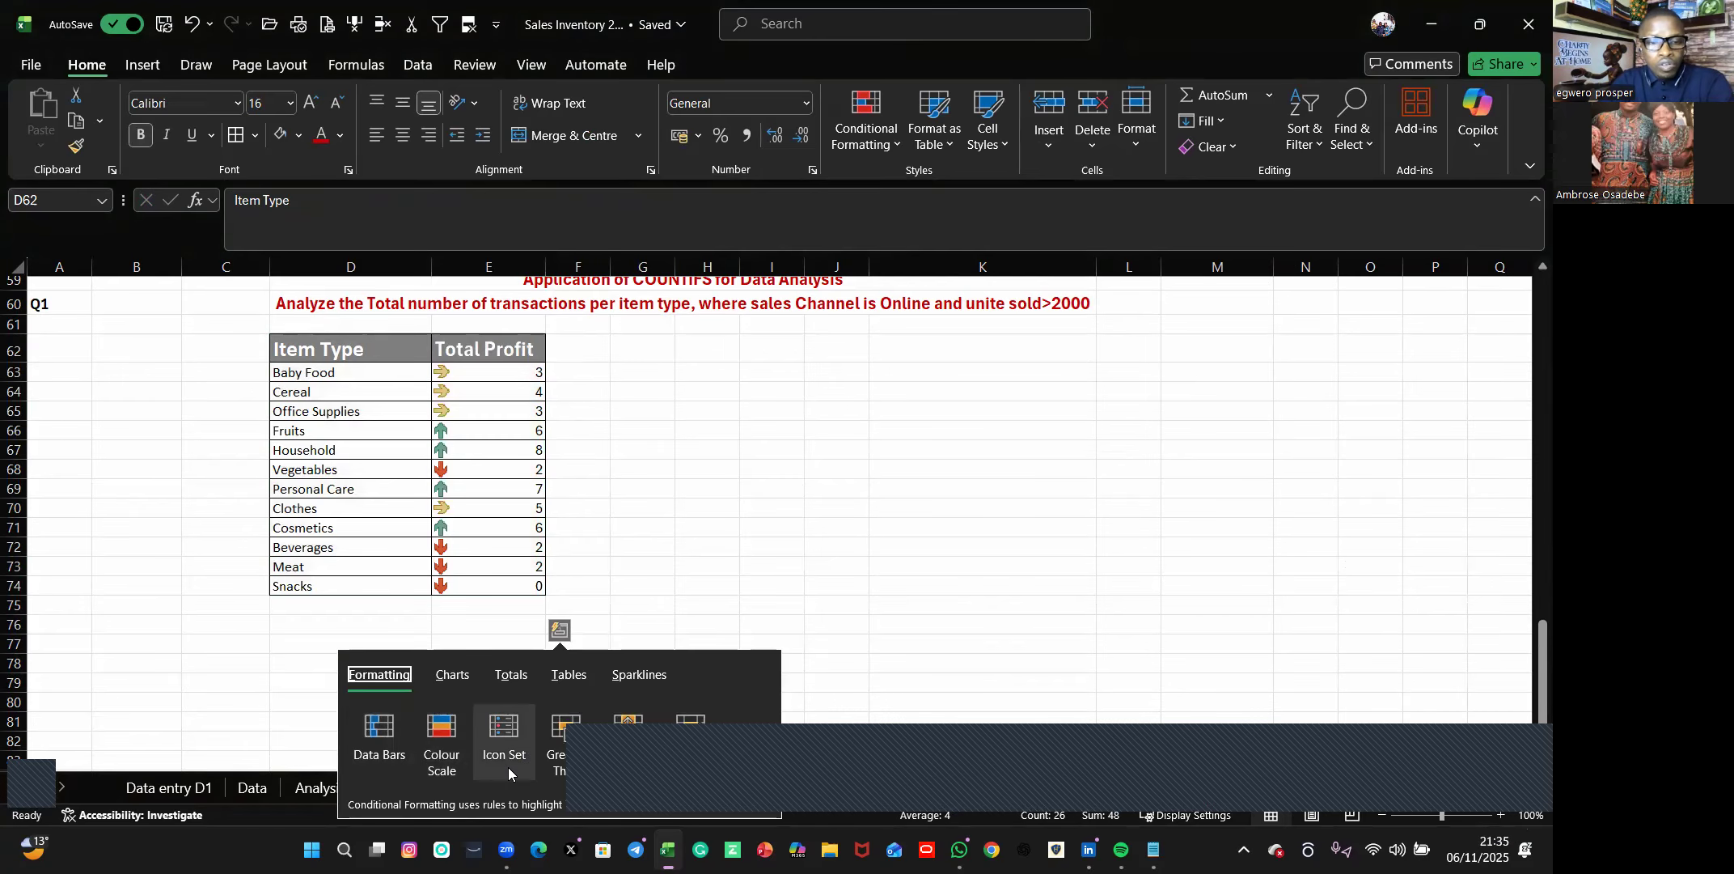
left_click(853, 509)
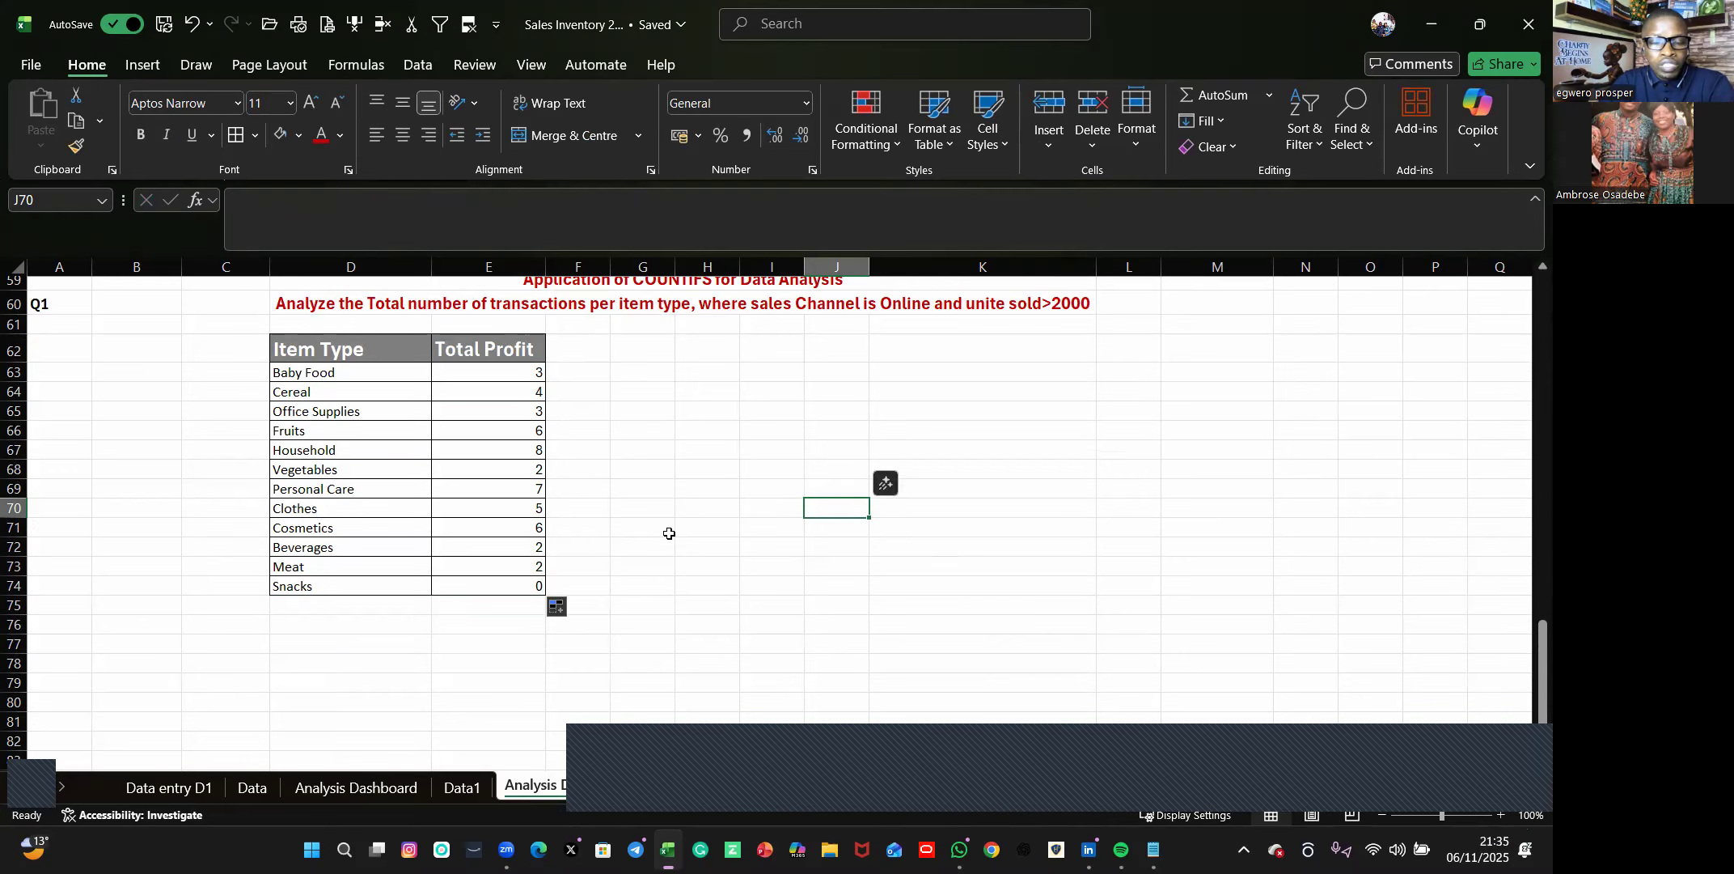
scroll(572, 483, "up", 4)
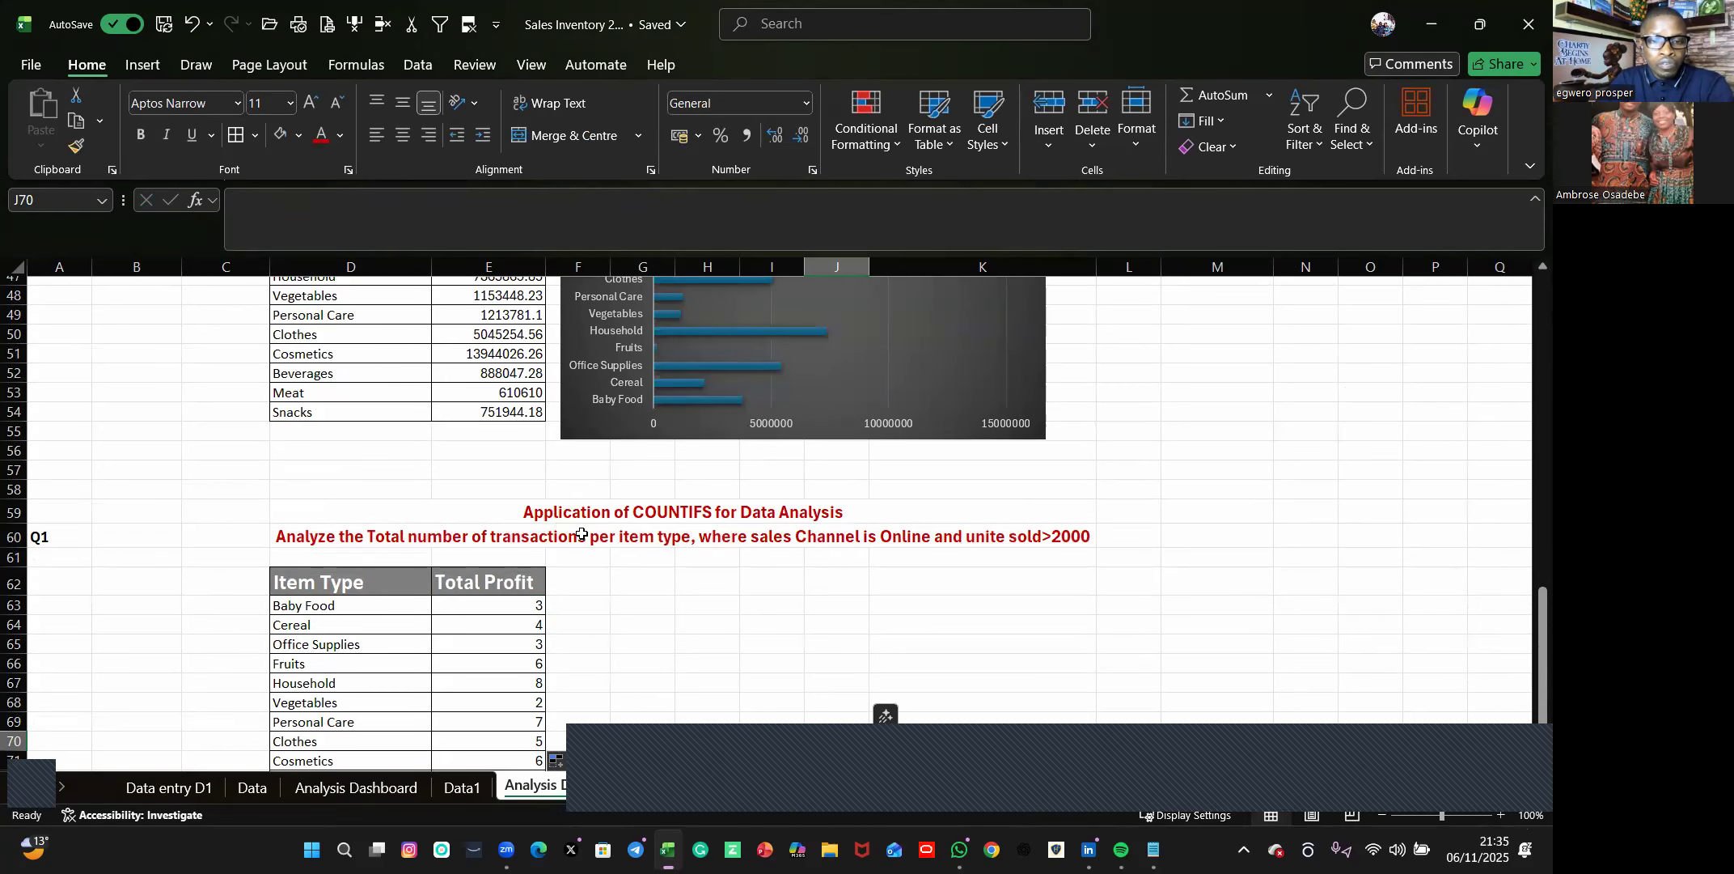
scroll(491, 475, "up", 3)
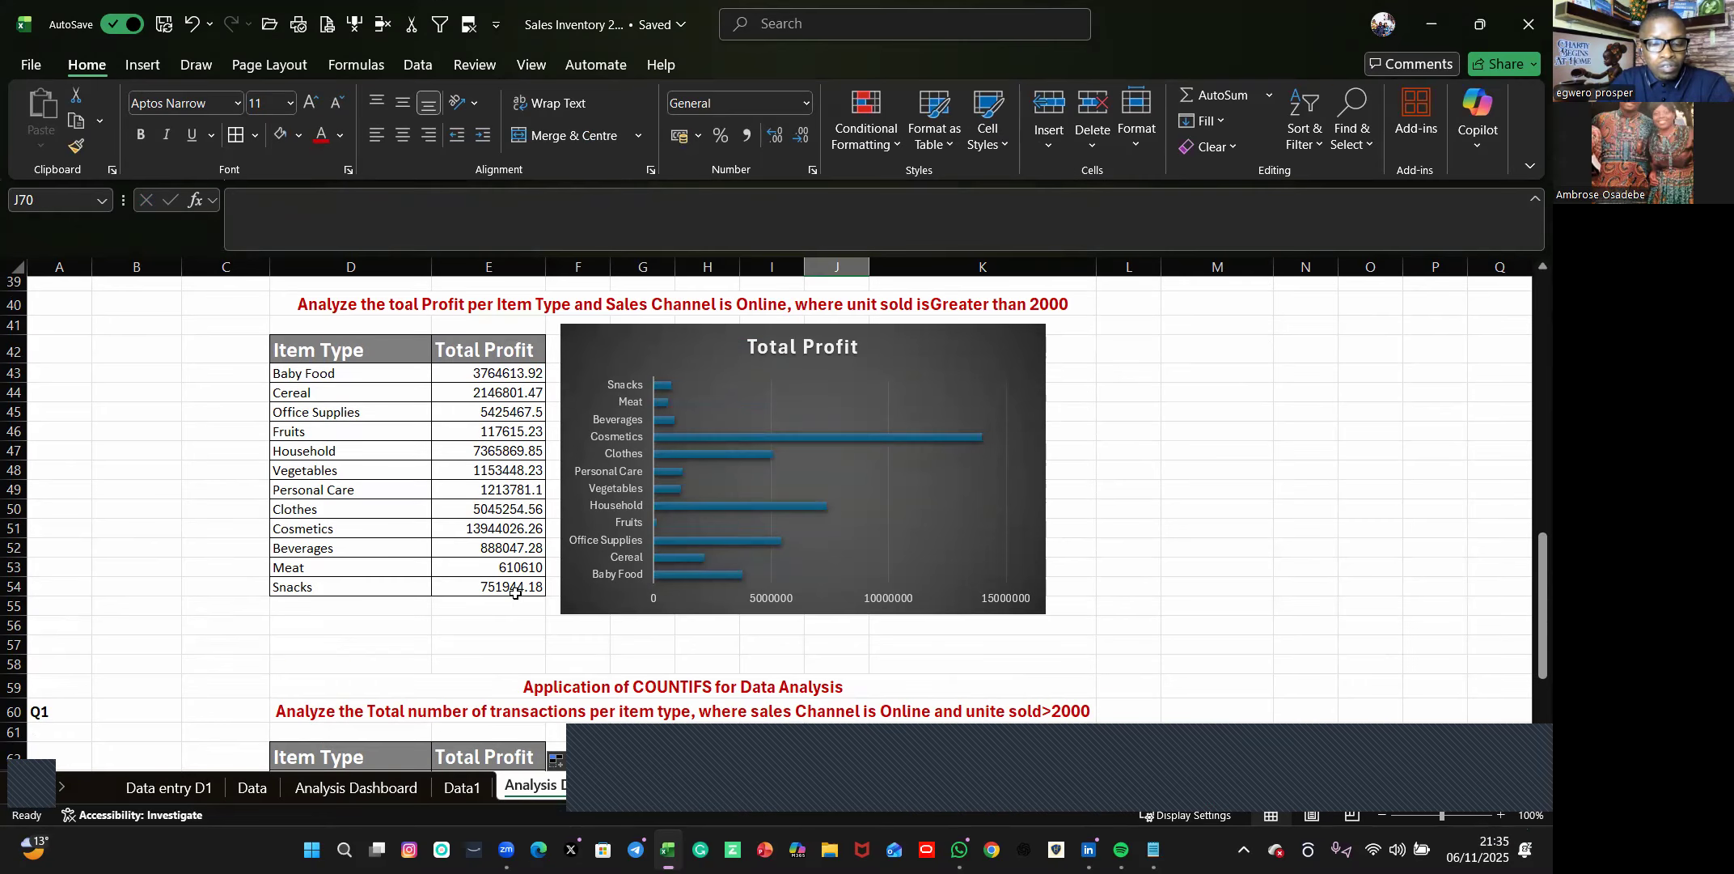
scroll(515, 593, "down", 6)
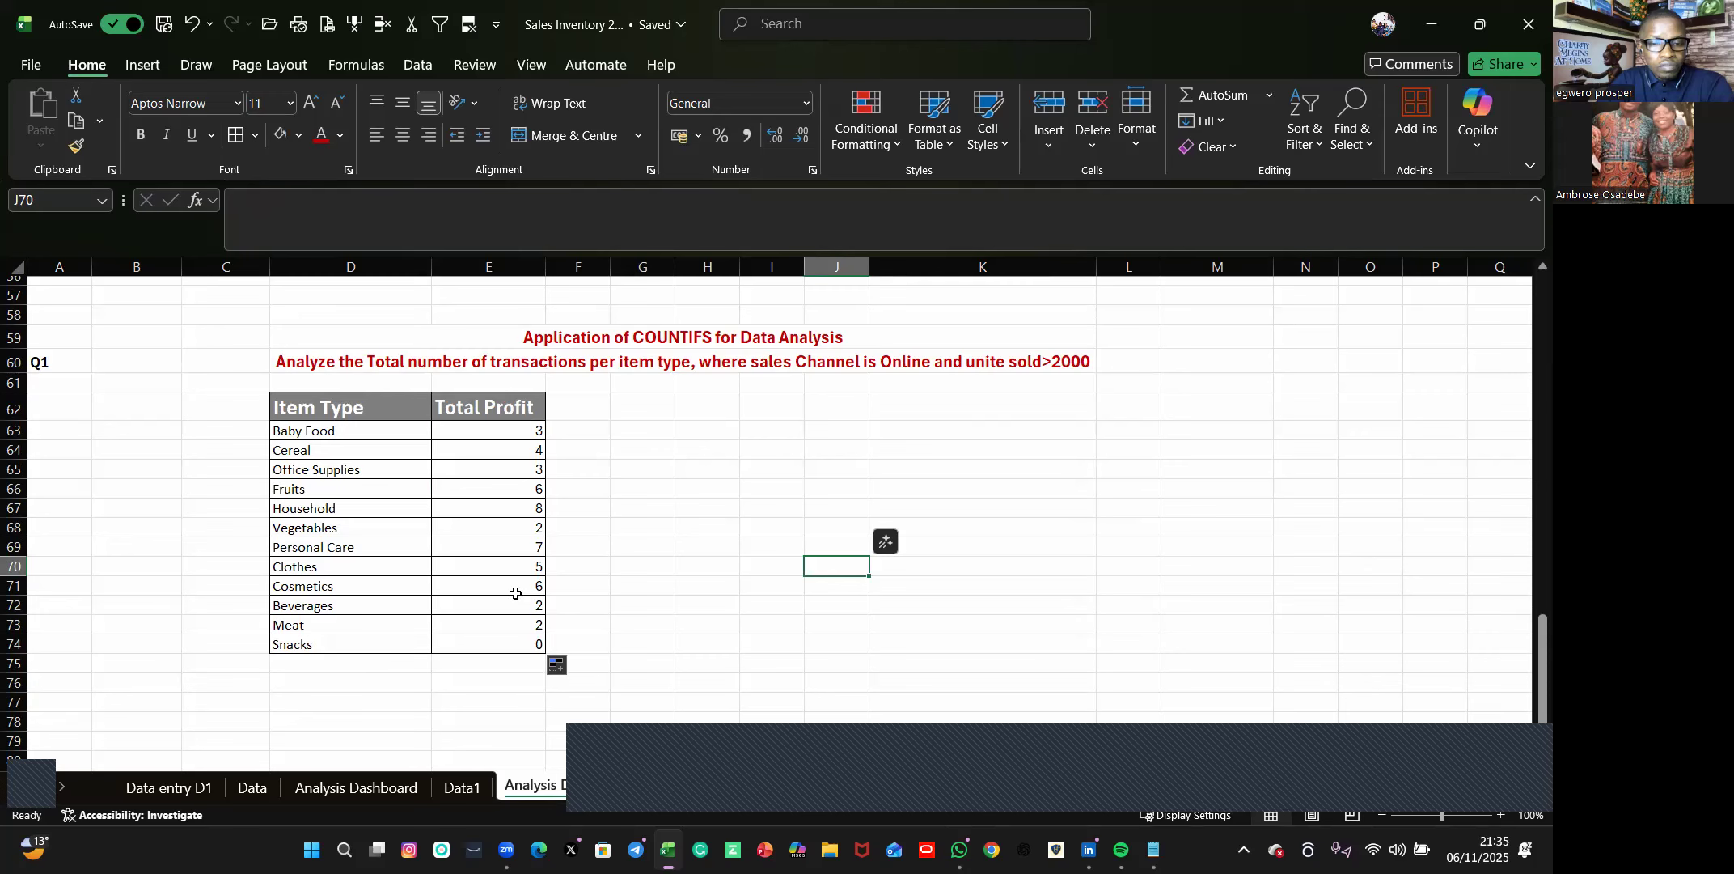
scroll(516, 593, "up", 5)
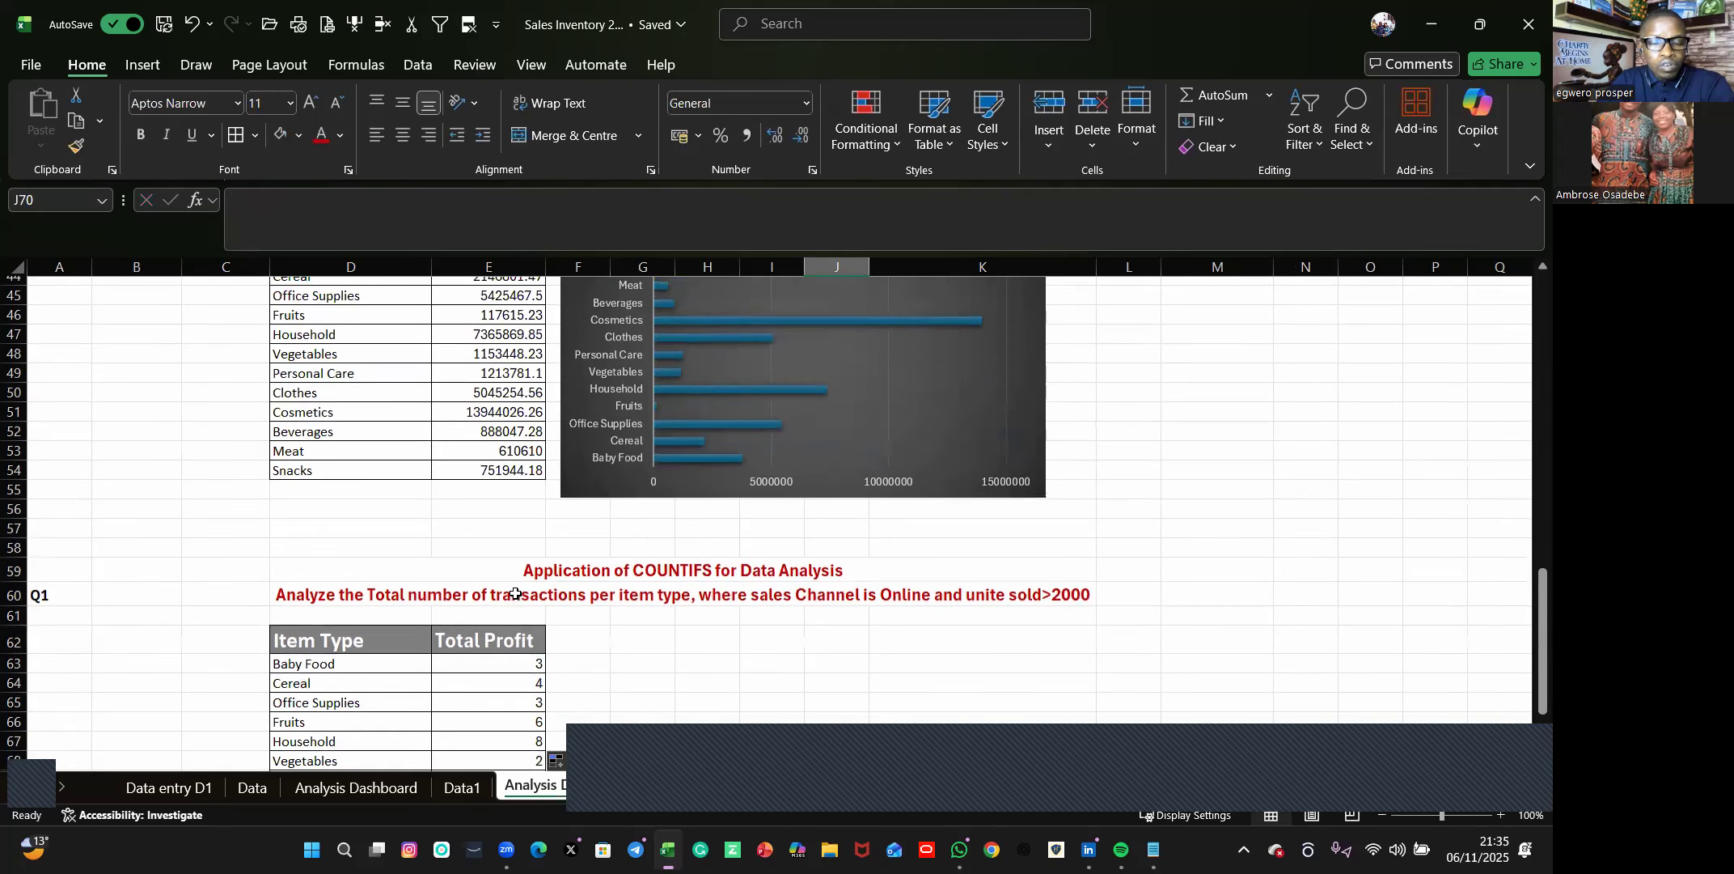
Insert a Clustered Column chart from the COUNTIFS table in D62:E74.
scroll(515, 593, "up", 2)
scroll(514, 592, "down", 1)
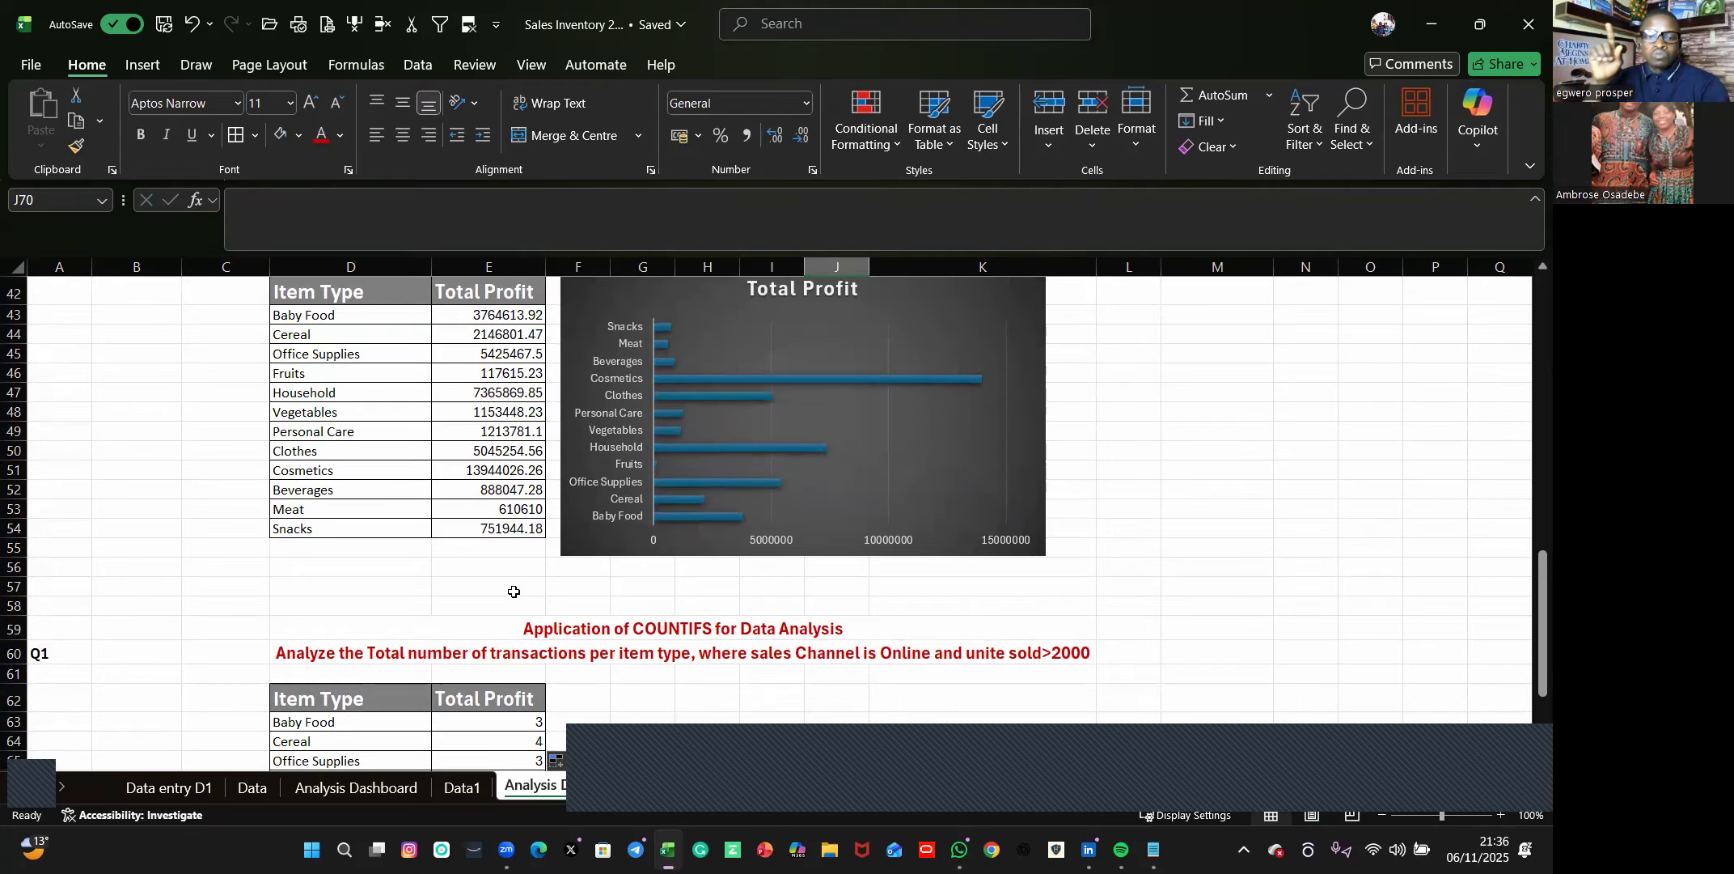
scroll(742, 596, "down", 2)
scroll(700, 604, "down", 3)
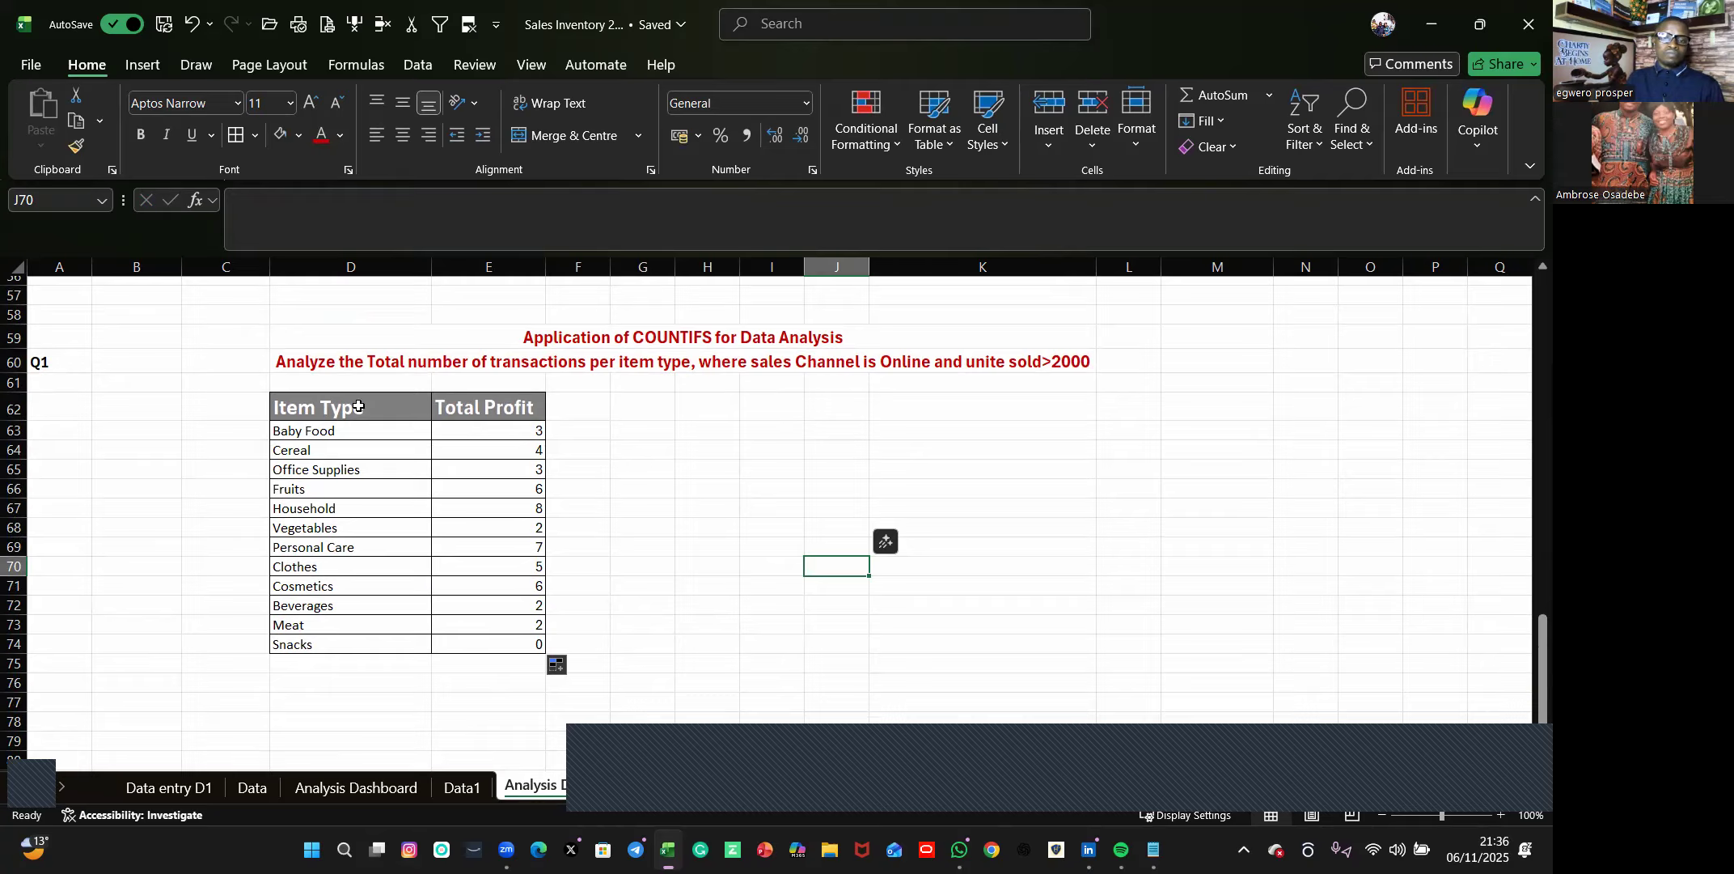
left_click_drag(332, 413, 496, 649)
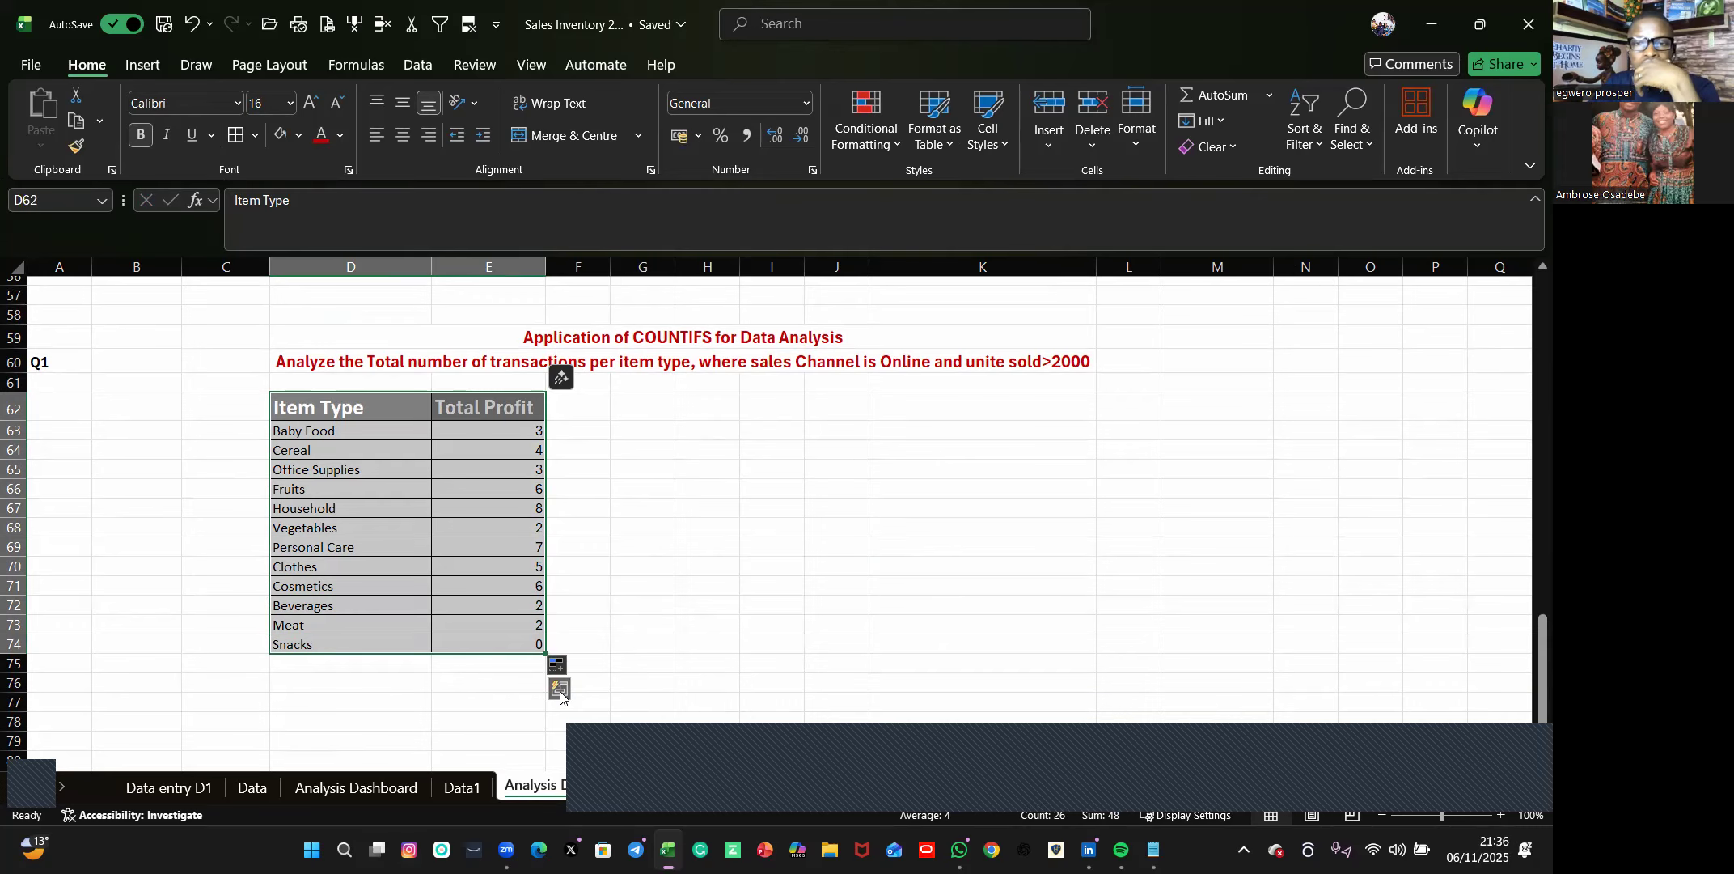
left_click(560, 691)
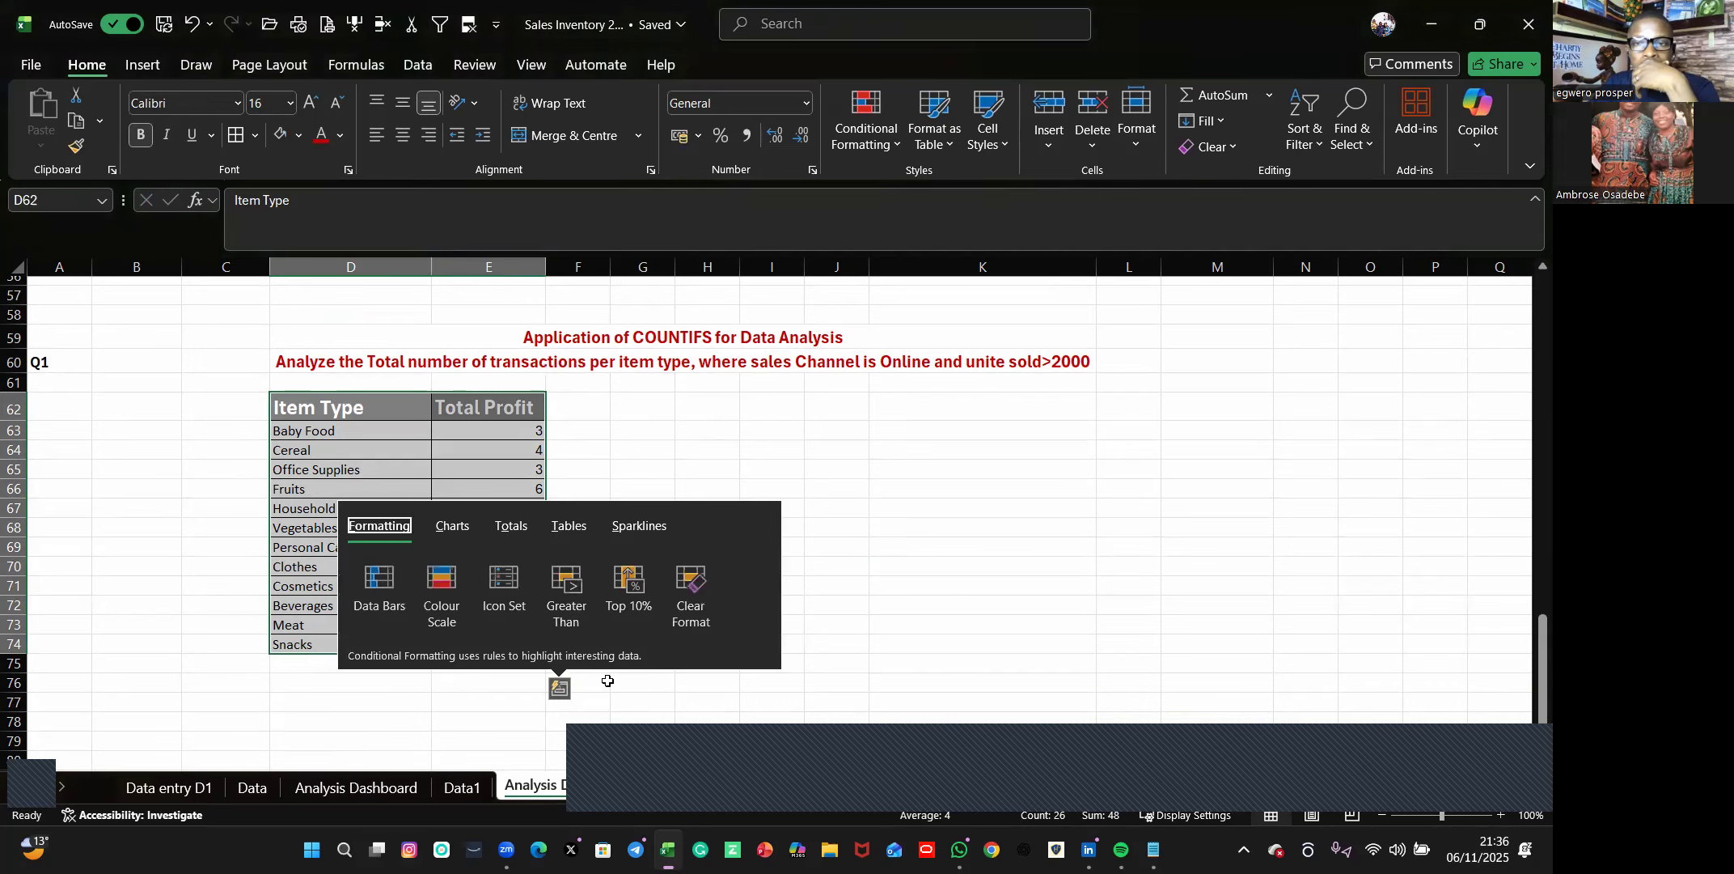
left_click(448, 525)
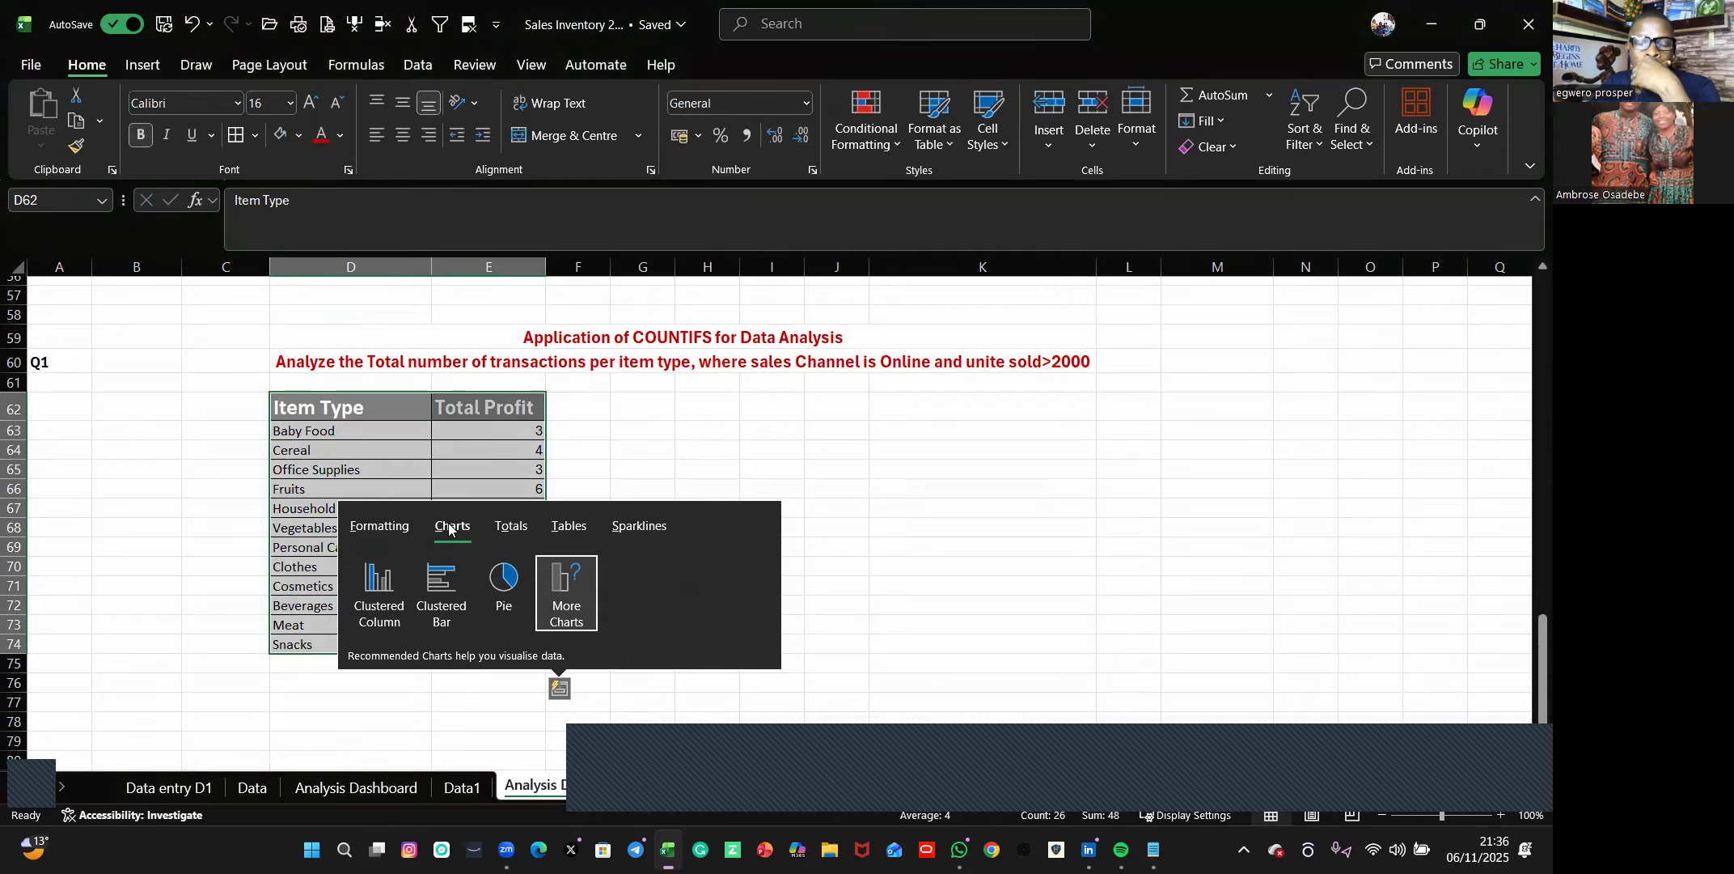
left_click(385, 603)
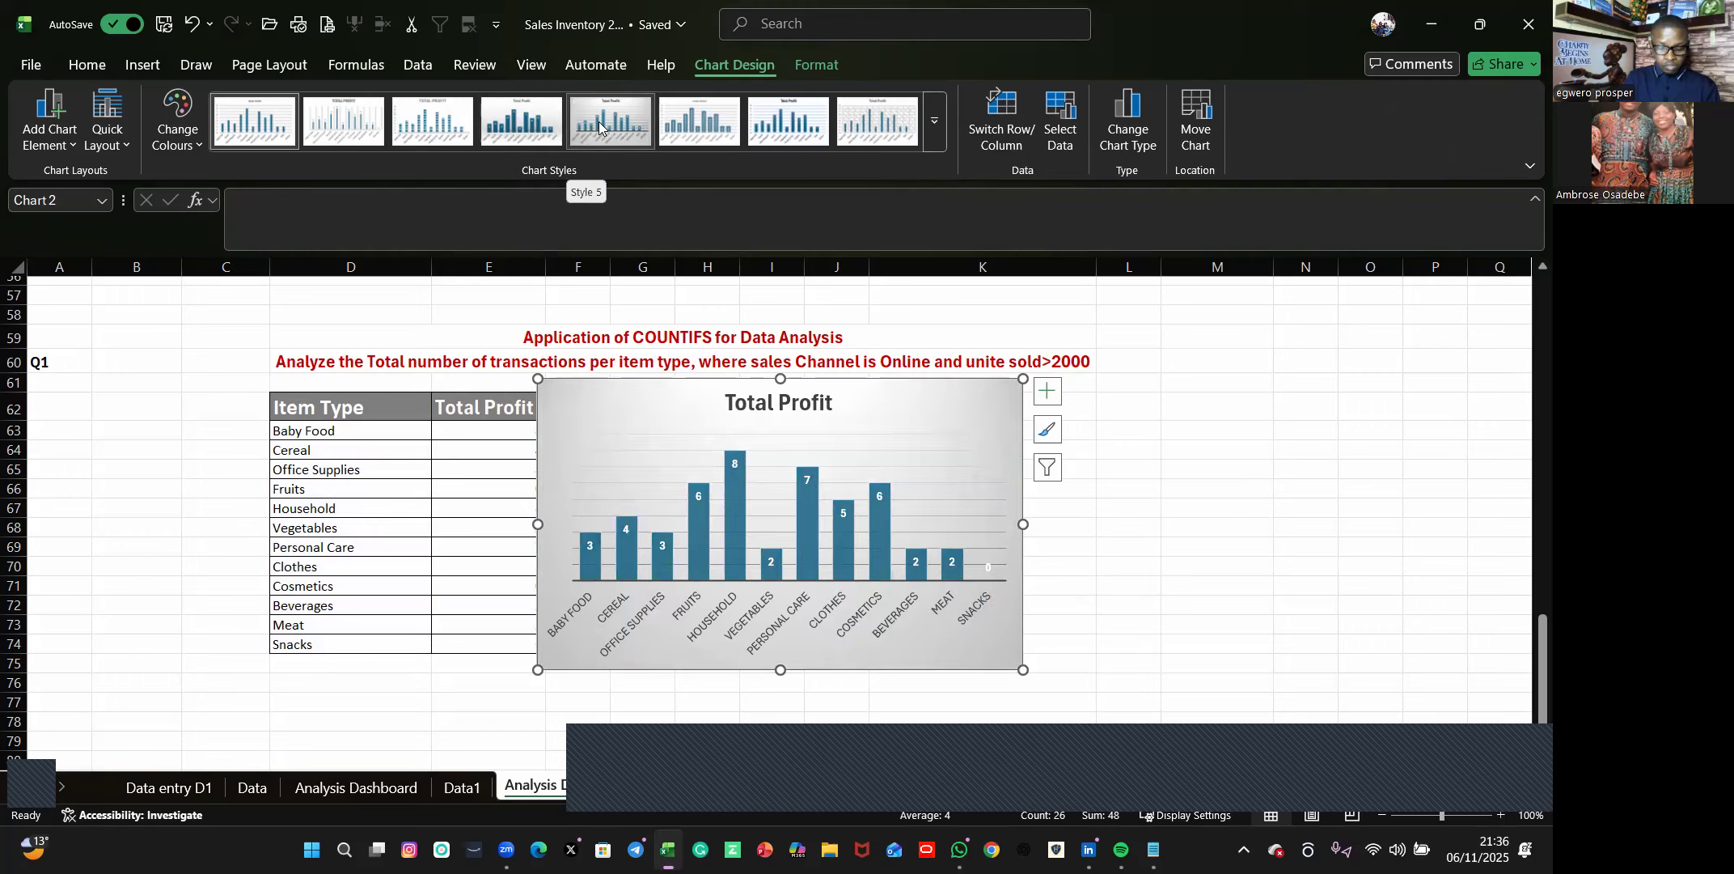
Apply chart Style 4, with solid columns, value labels inside them and a light grey gradient background, to the COUNTIFS column chart.
left_click(527, 127)
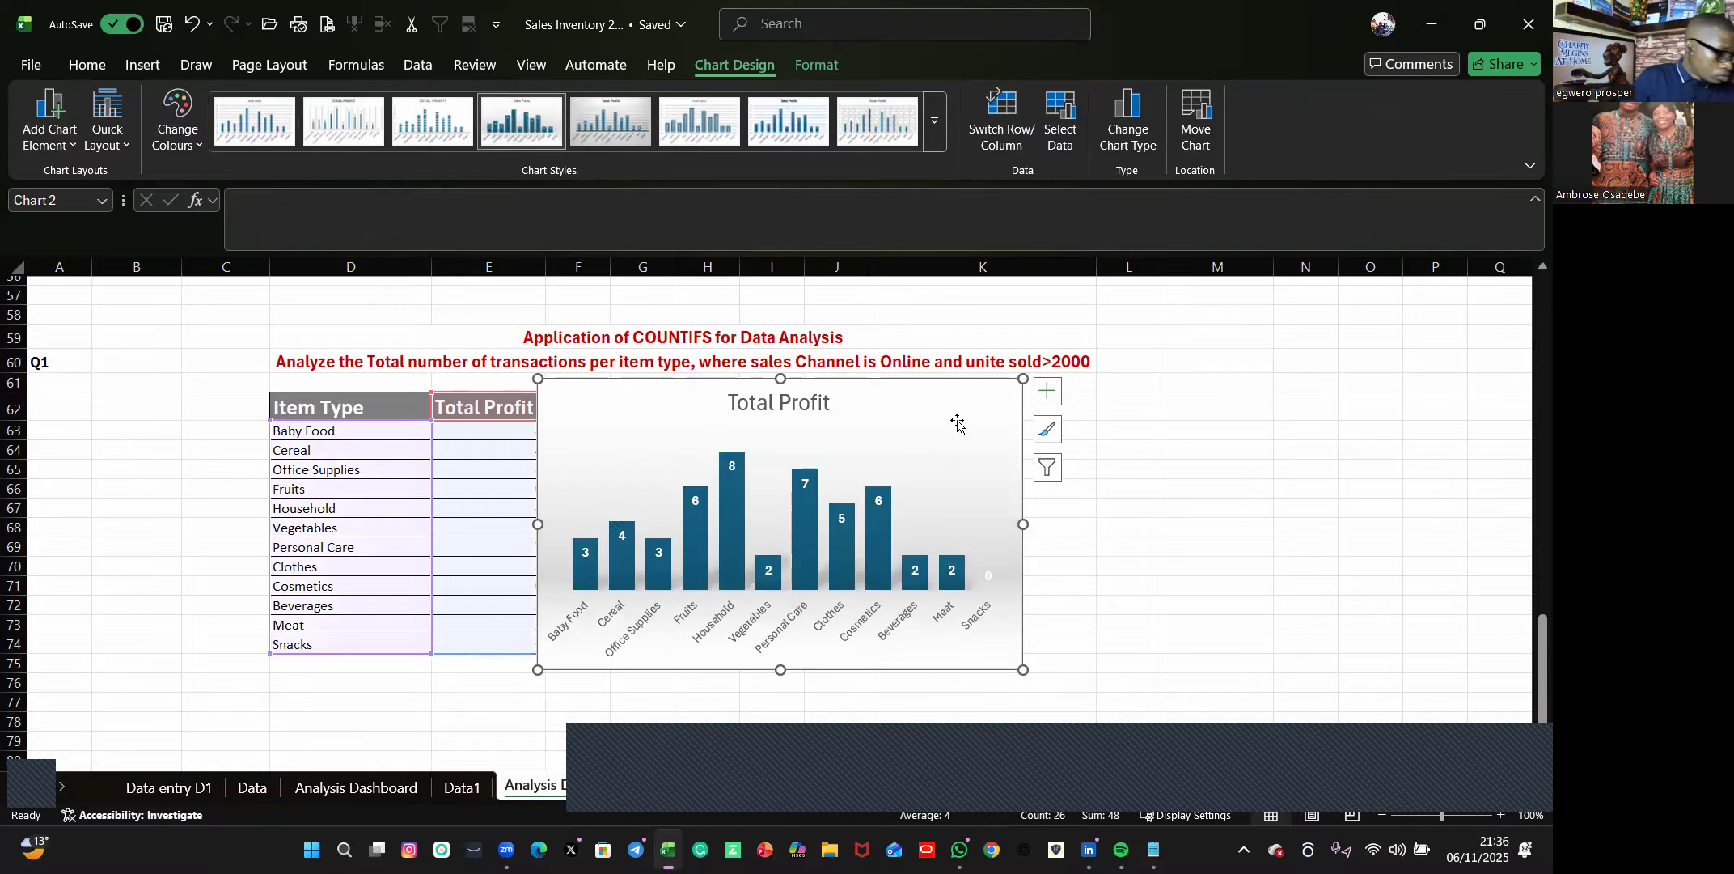
left_click(819, 66)
left_click(732, 63)
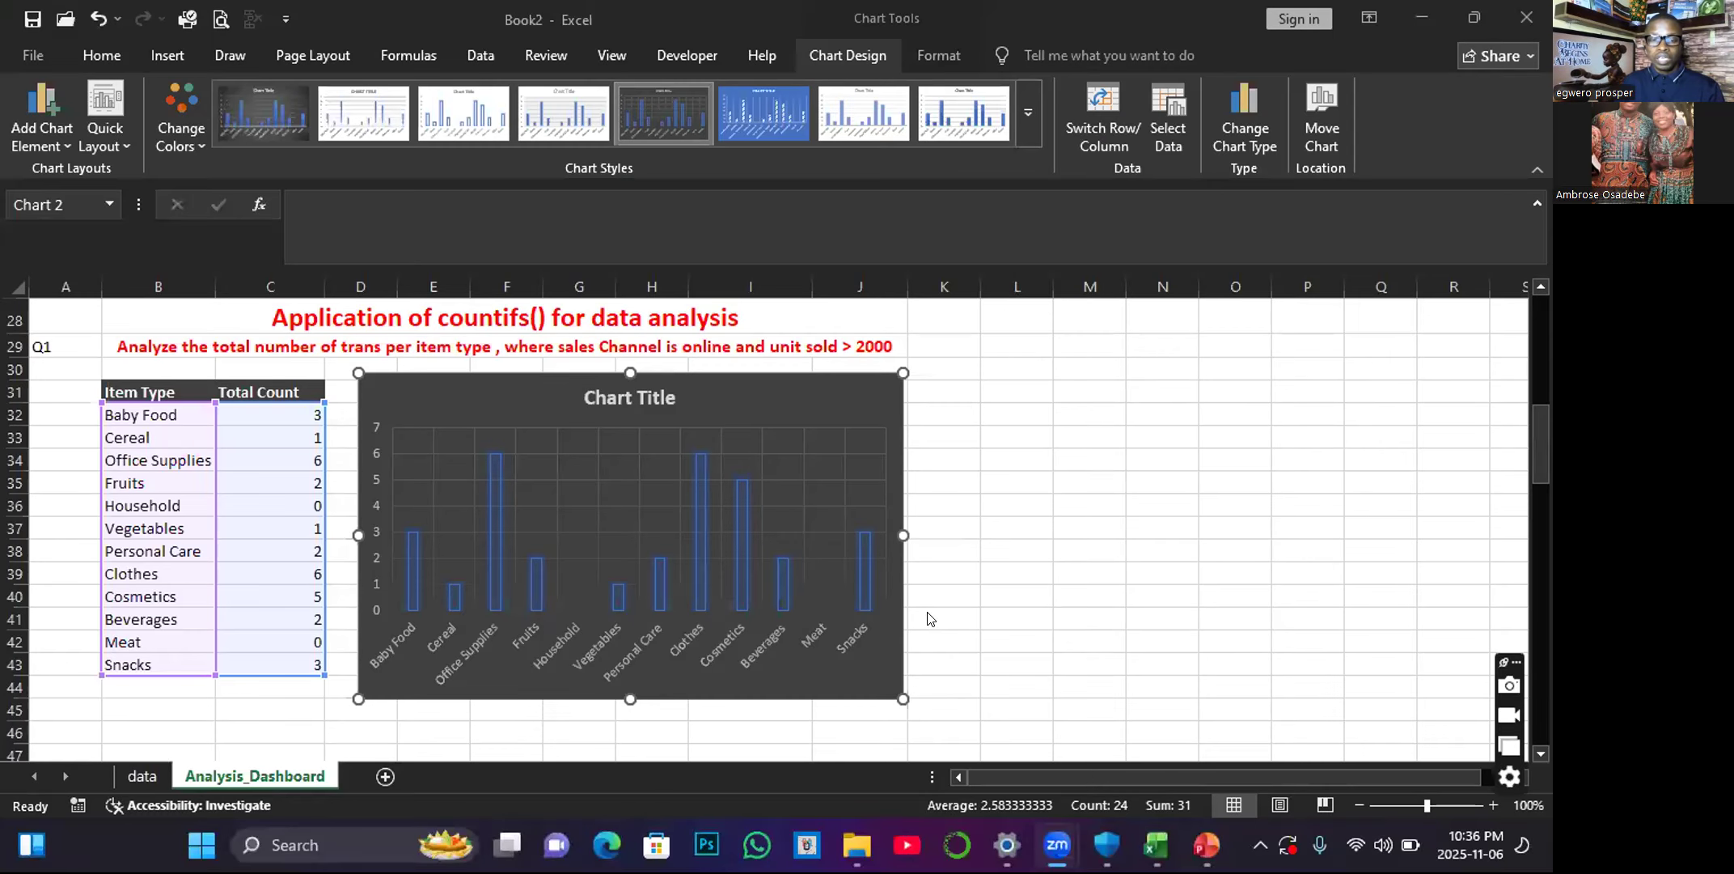
scroll(941, 526, "down", 1)
scroll(800, 524, "up", 2)
scroll(806, 537, "down", 11)
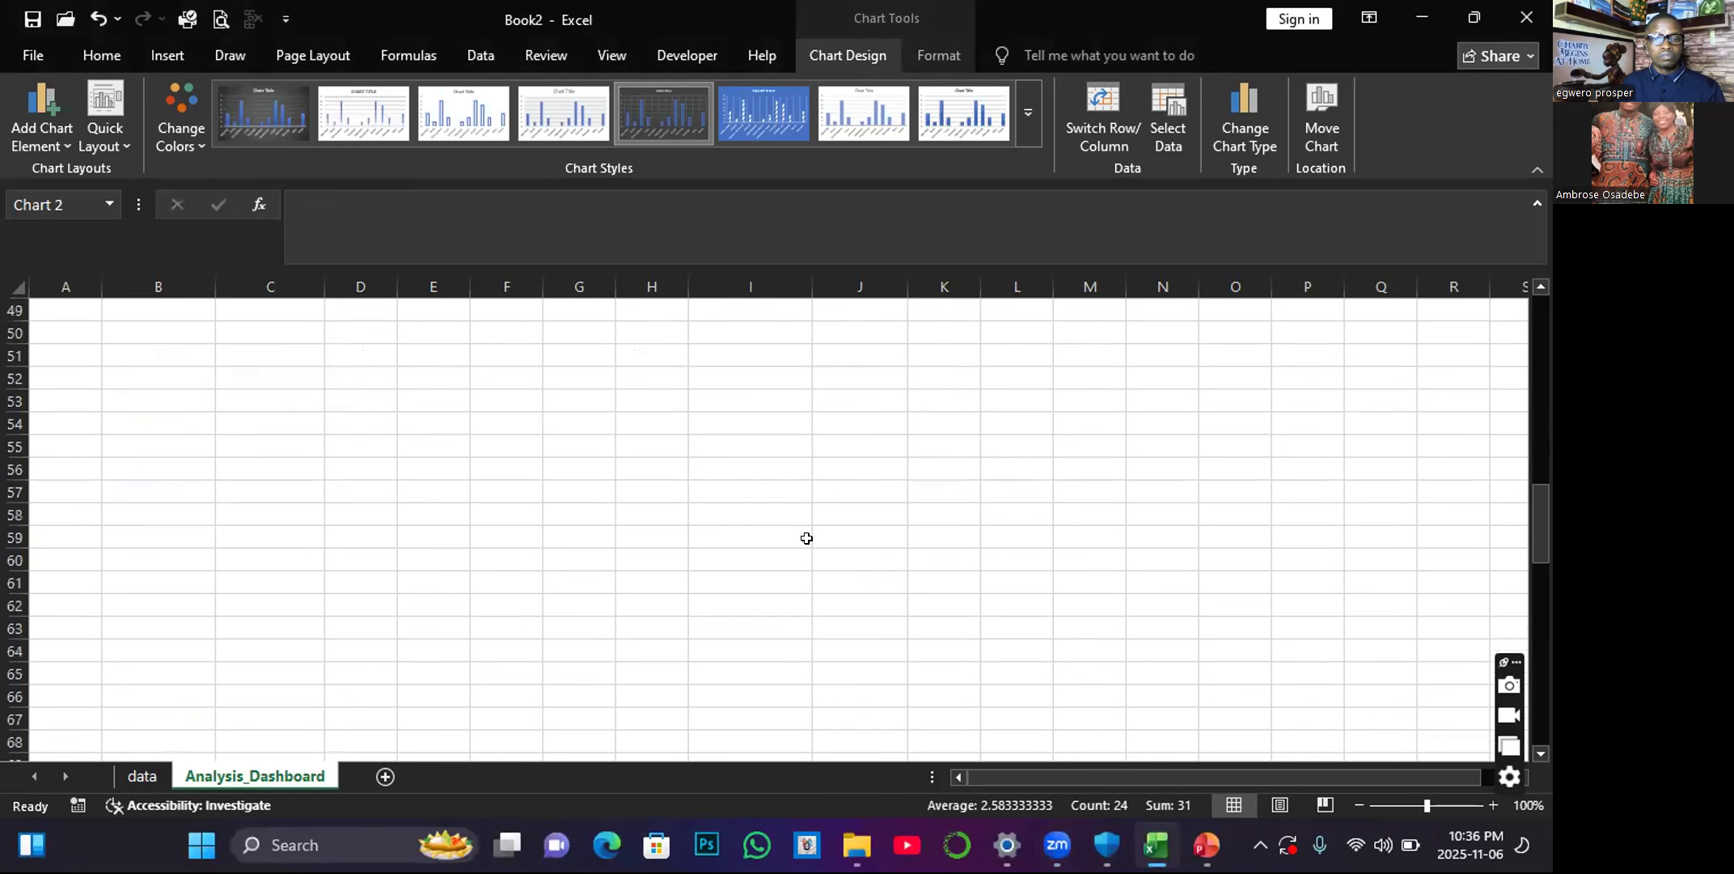
scroll(807, 540, "up", 5)
scroll(807, 539, "up", 14)
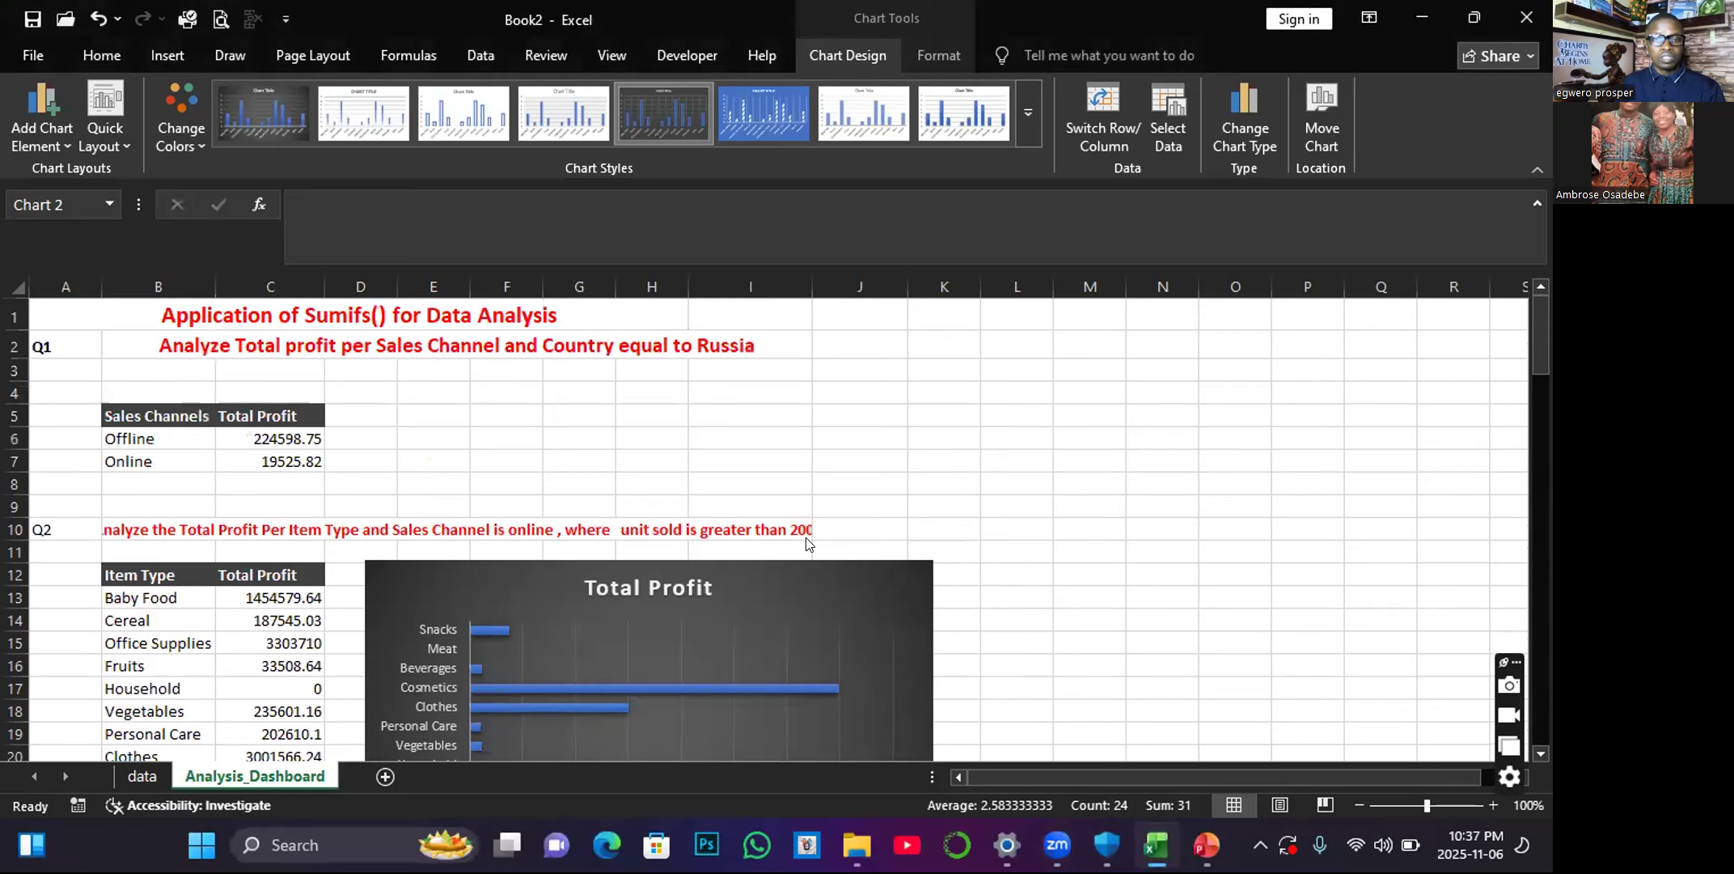
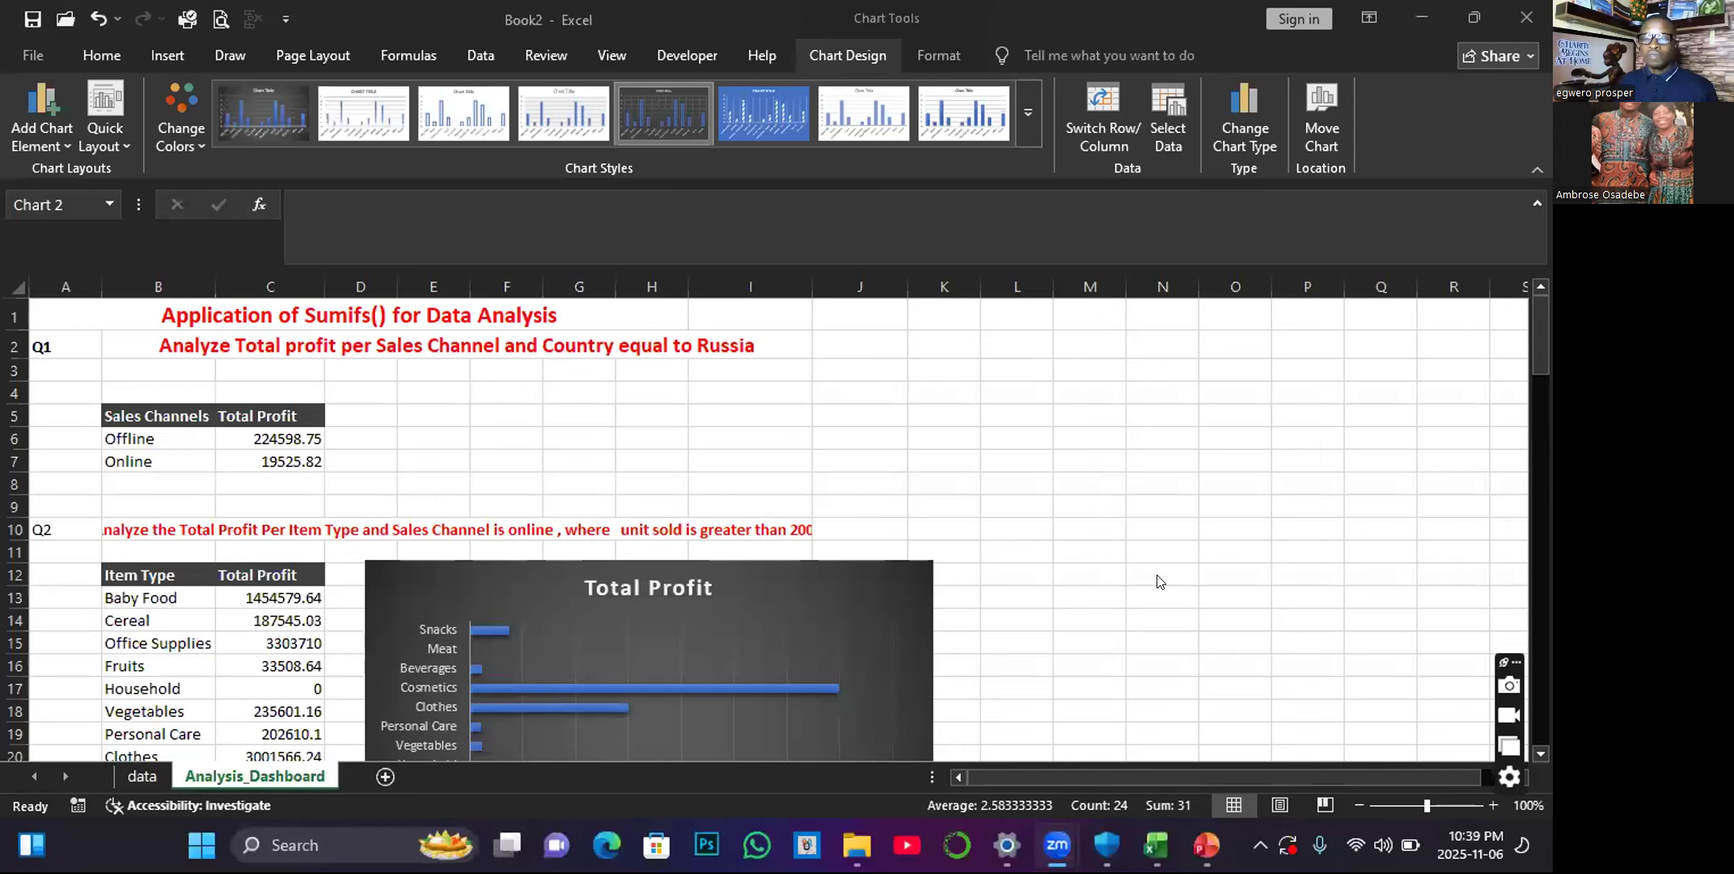
Examine the SUMIFS and COUNTIFS tables and charts on the Analysis_Dashboard sheet, down to the free rows below the column chart.
scroll(833, 540, "down", 1)
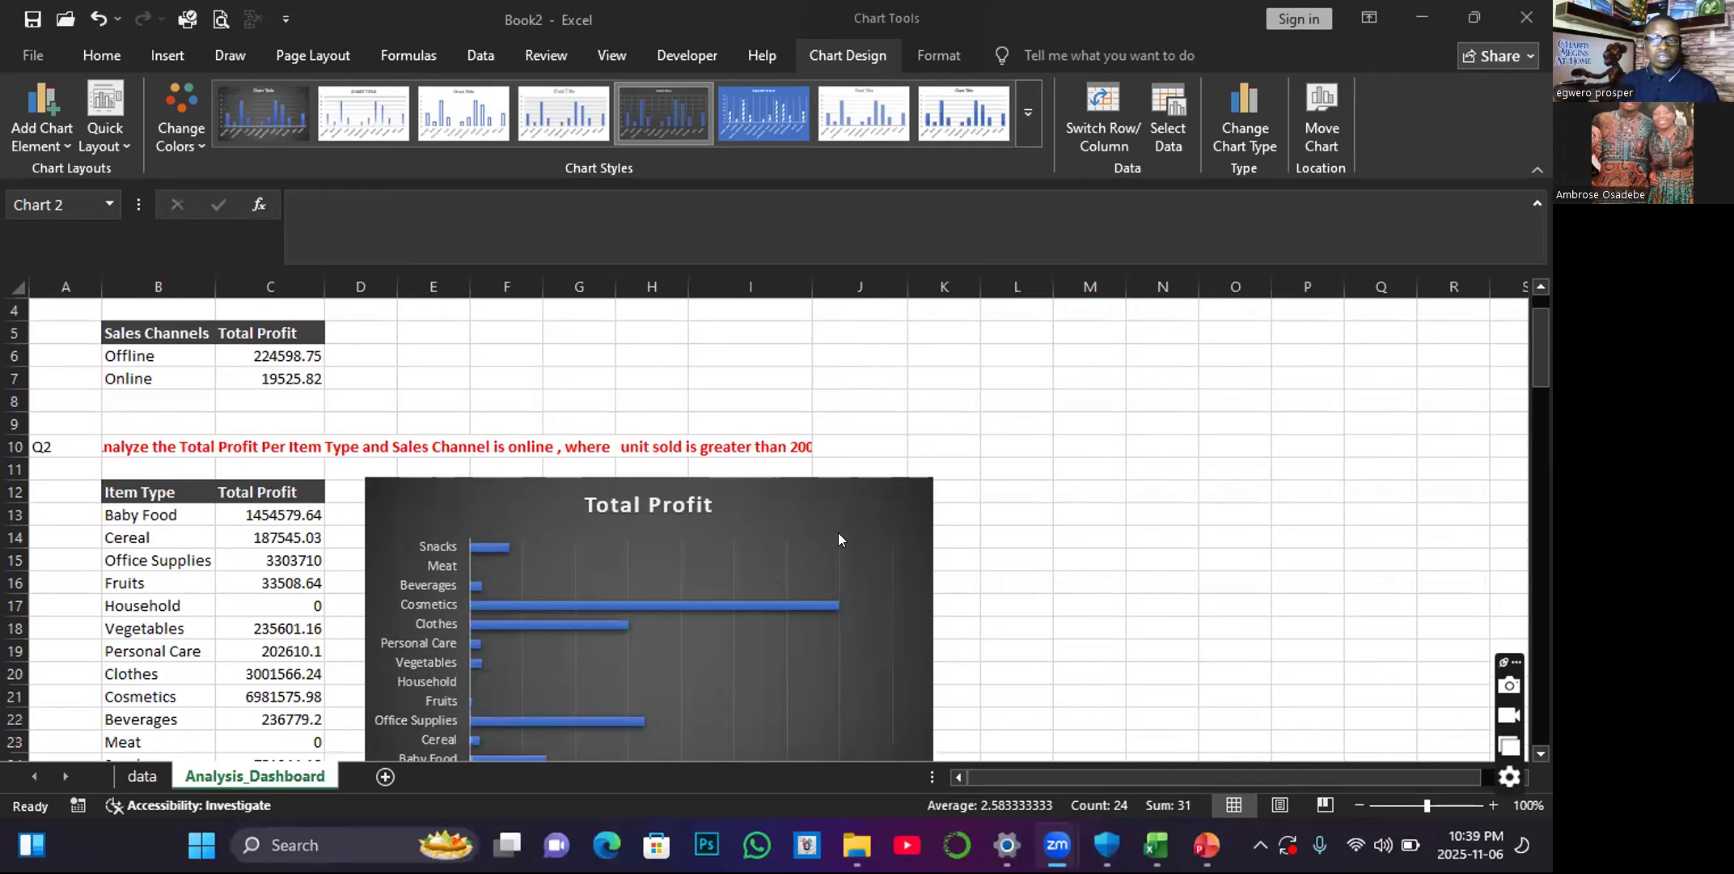
scroll(897, 534, "down", 3)
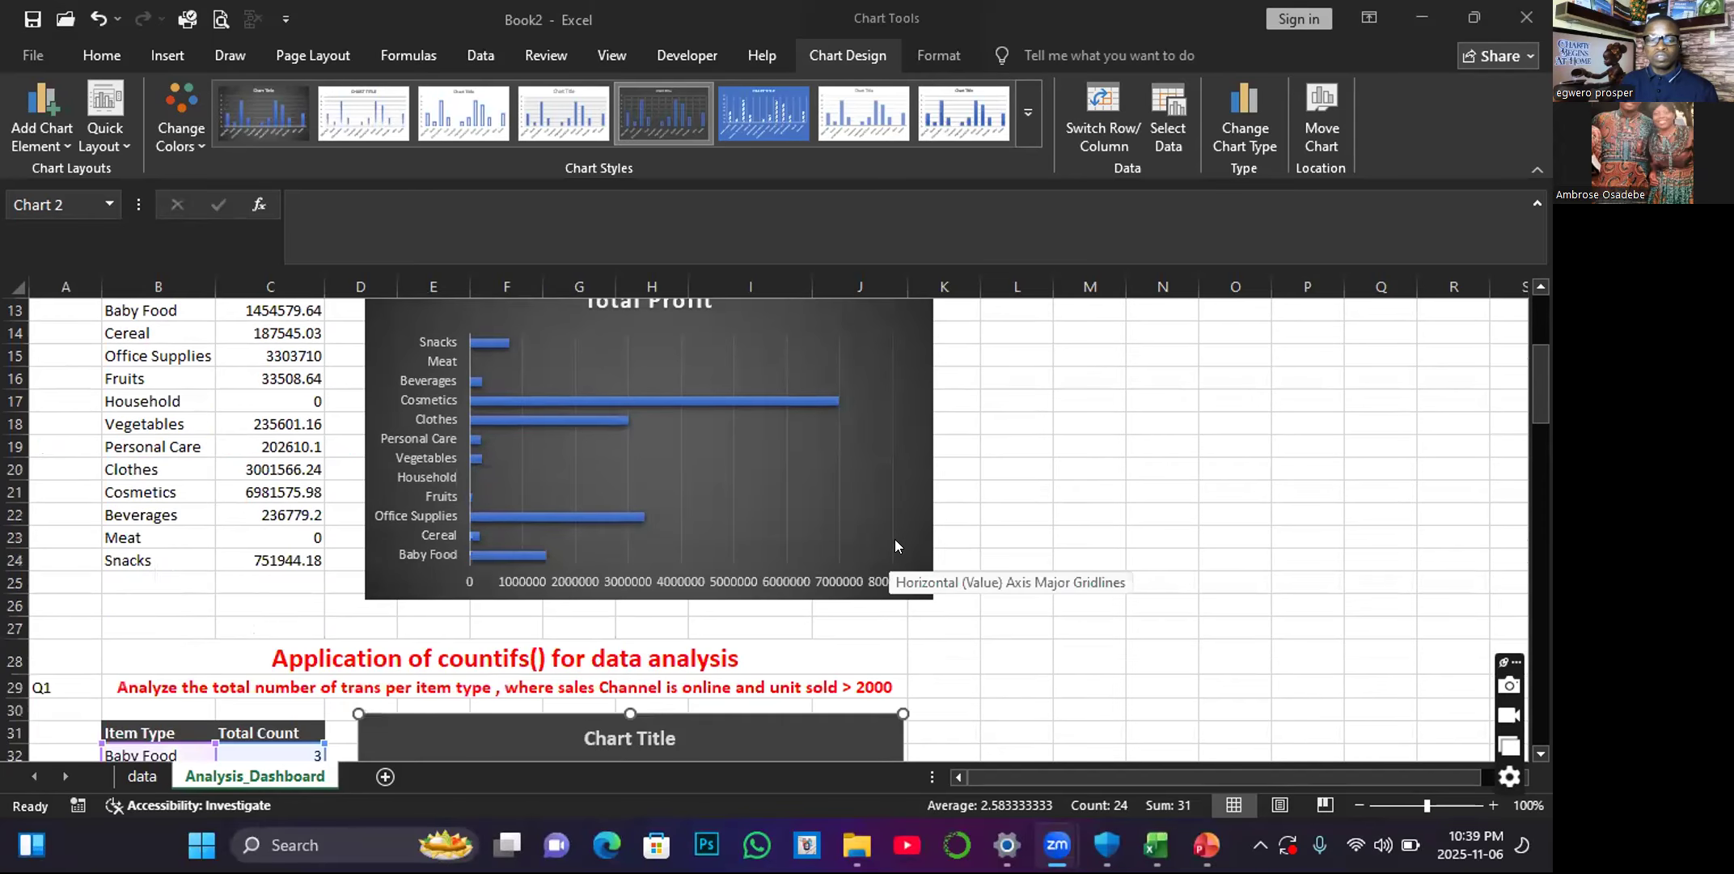
scroll(894, 542, "down", 4)
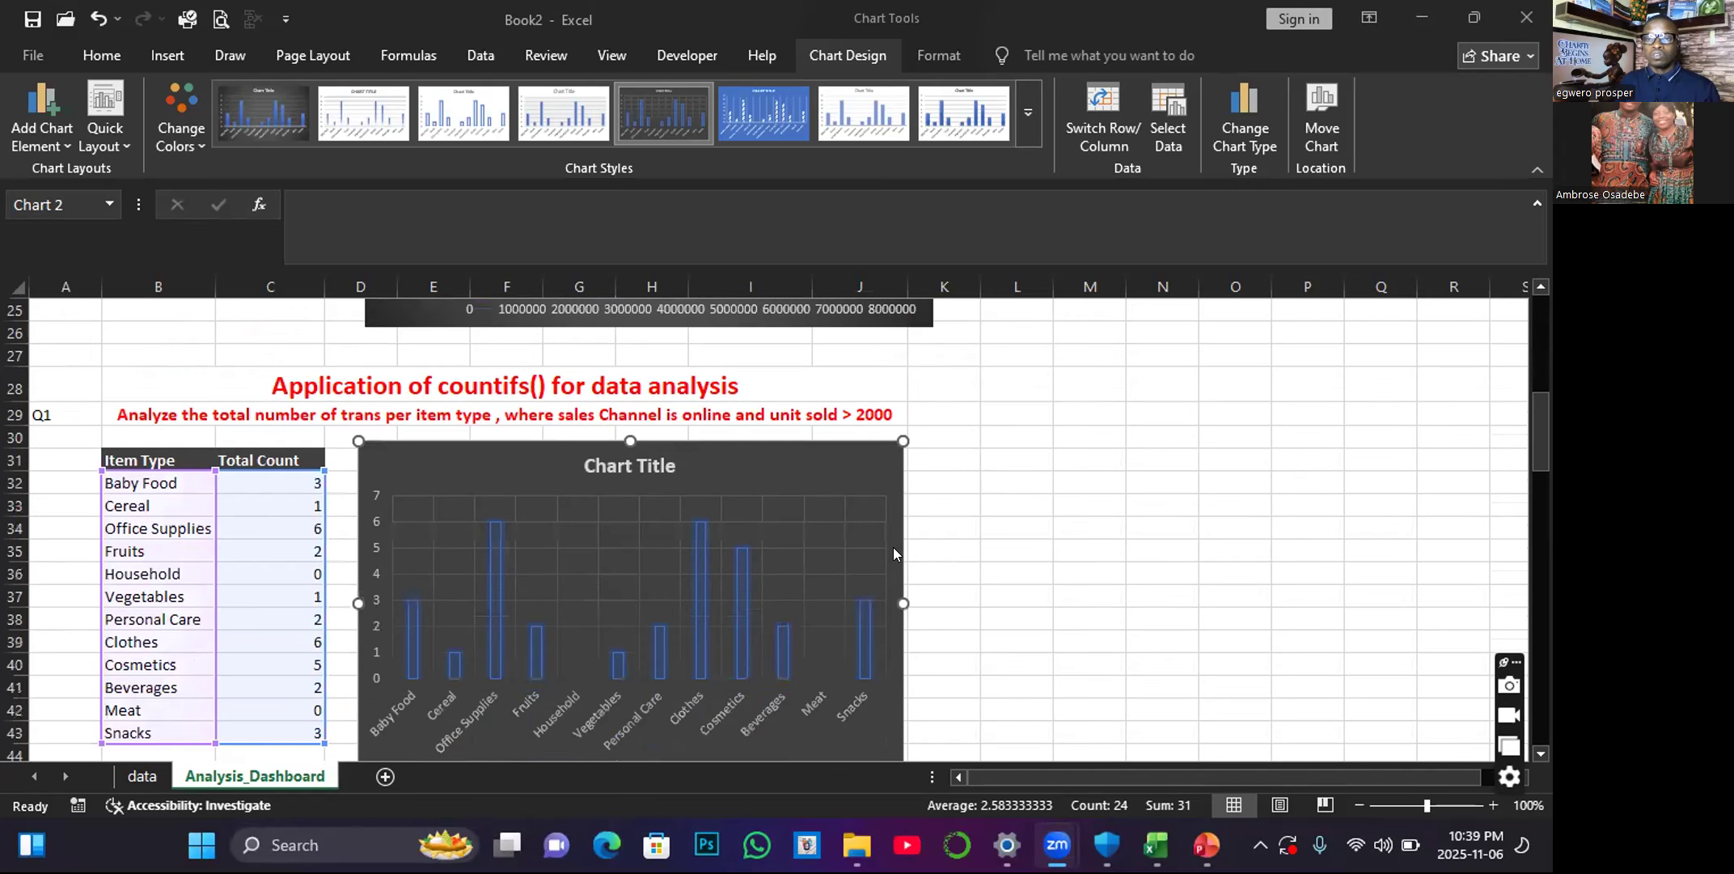
scroll(859, 532, "down", 1)
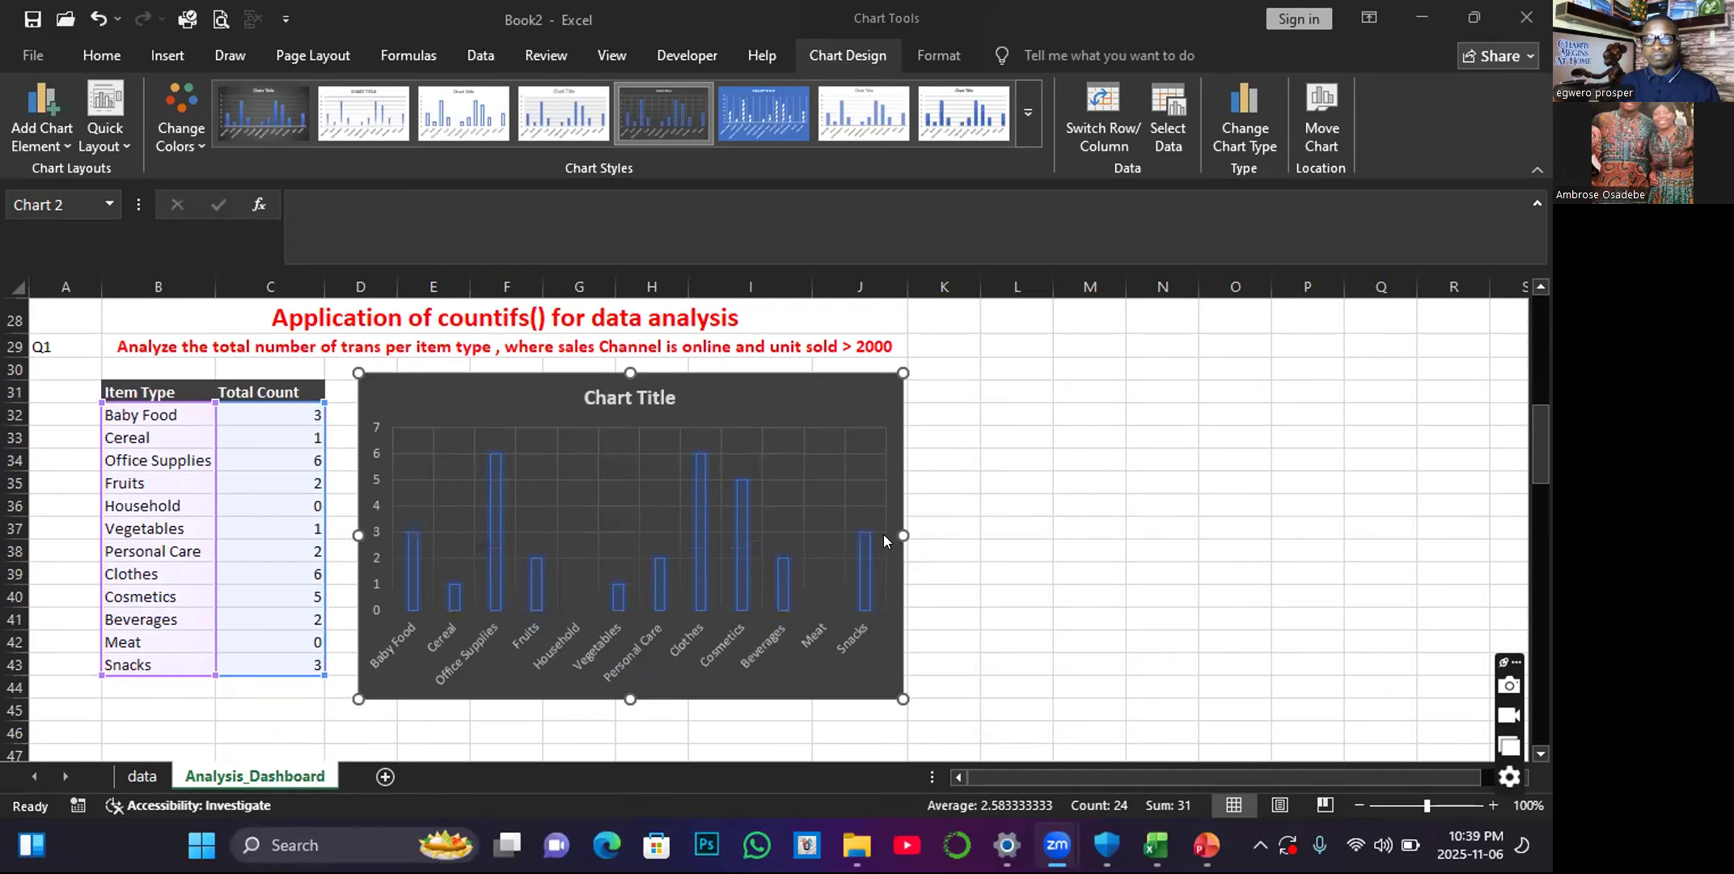
scroll(884, 535, "down", 2)
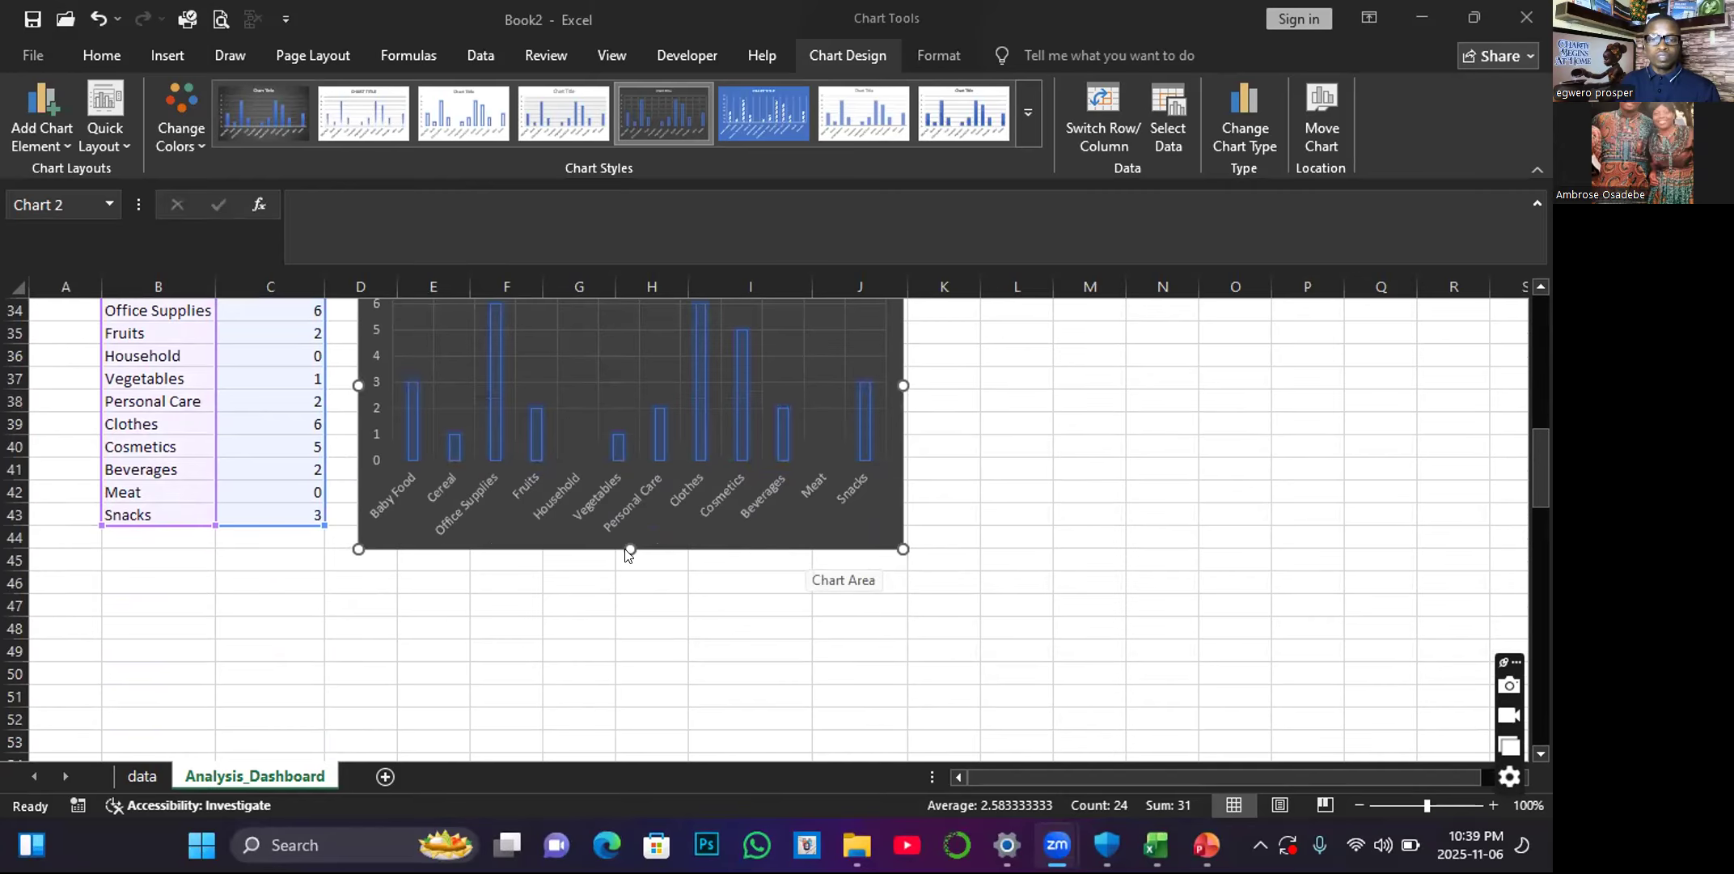
left_click(510, 578)
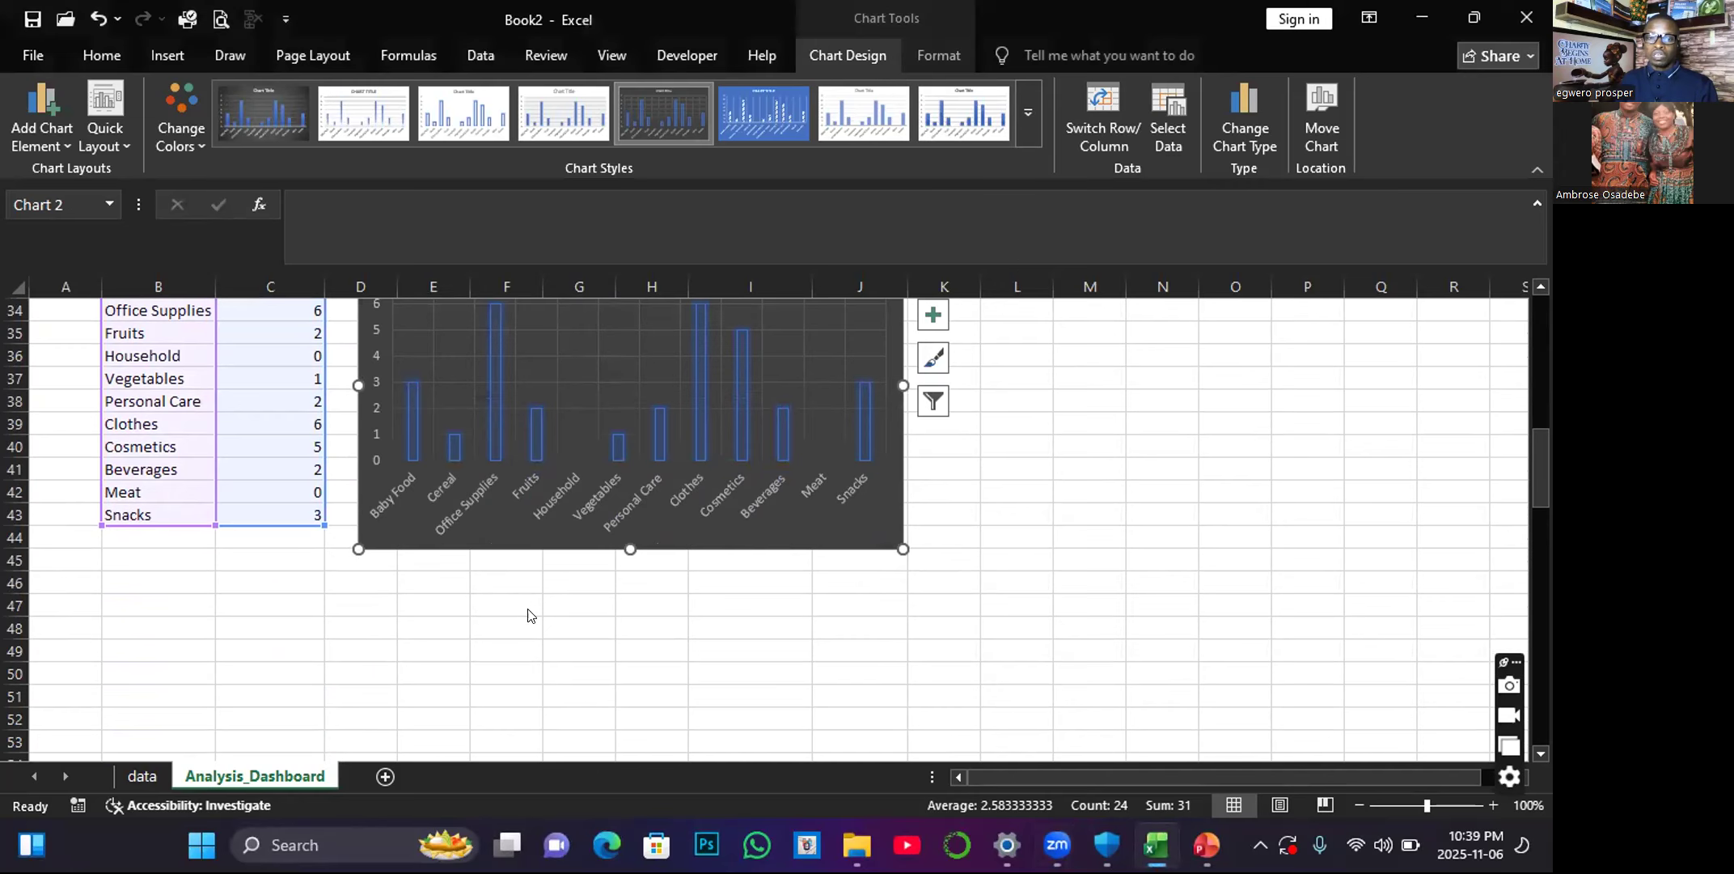
scroll(527, 614, "up", 7)
scroll(534, 624, "down", 4)
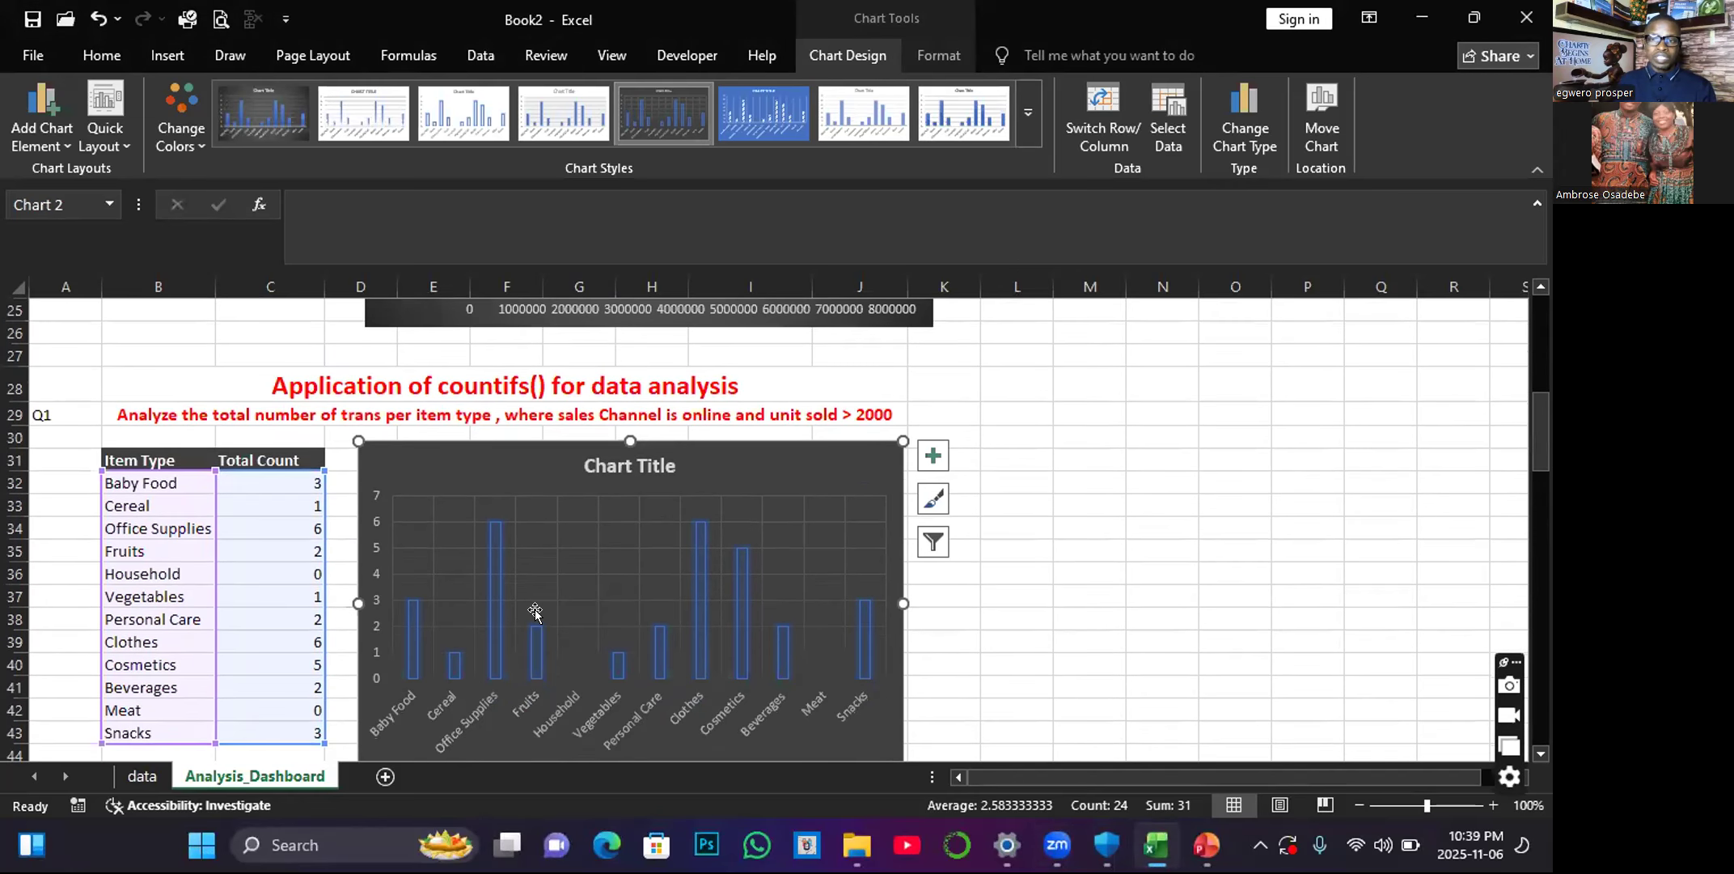
scroll(535, 617, "down", 1)
scroll(535, 610, "down", 2)
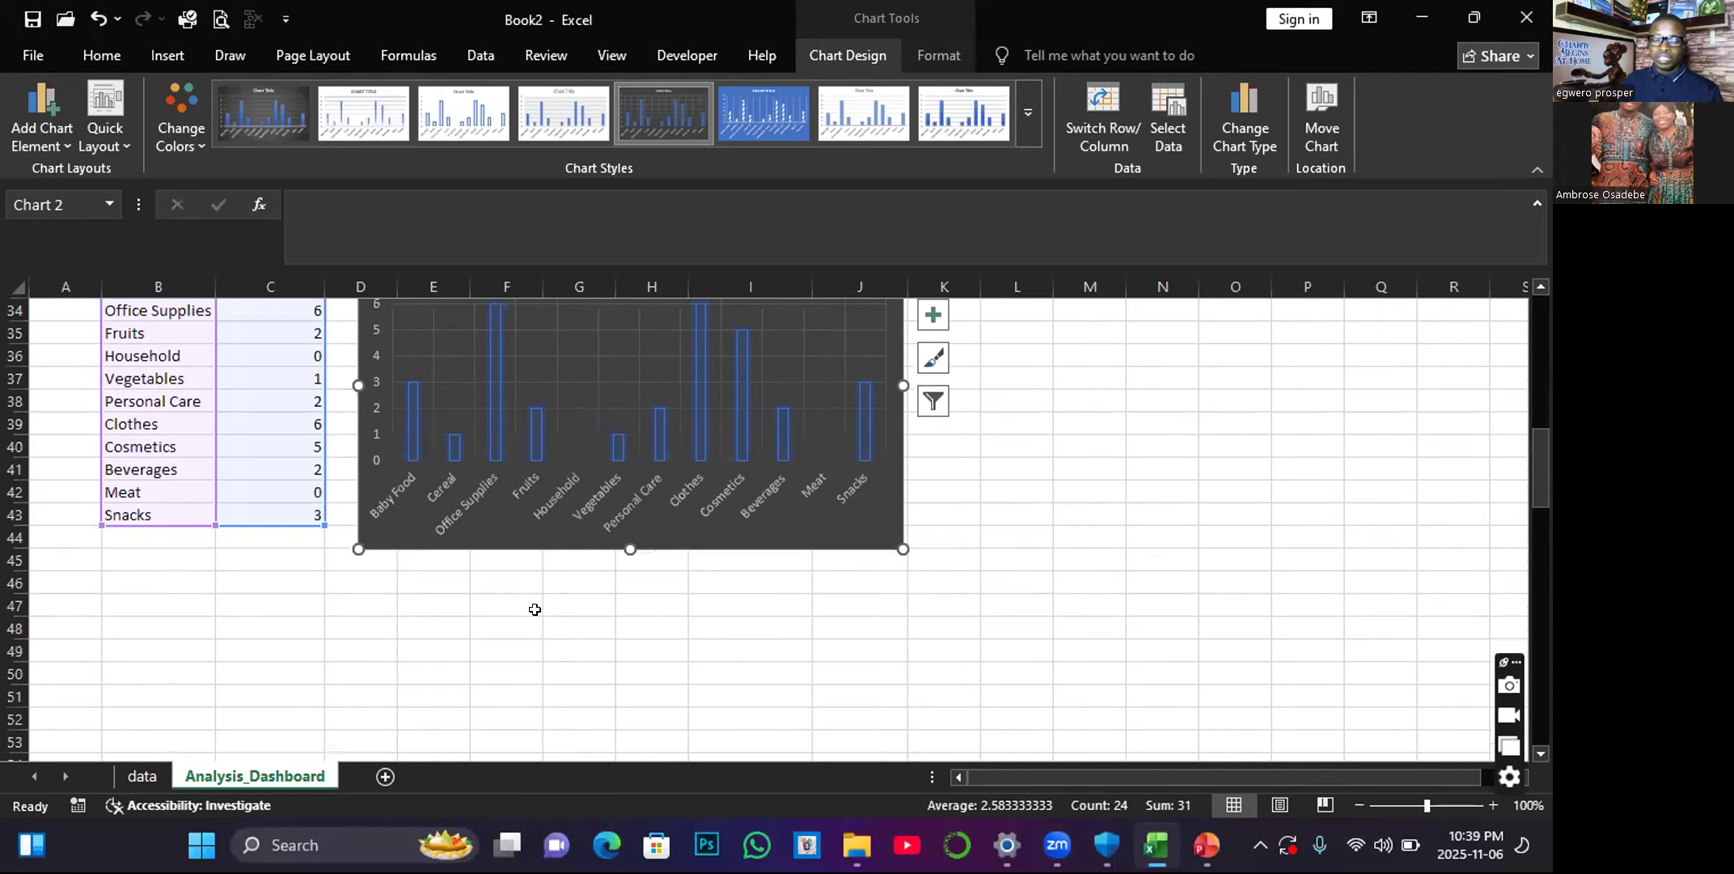
scroll(535, 611, "up", 2)
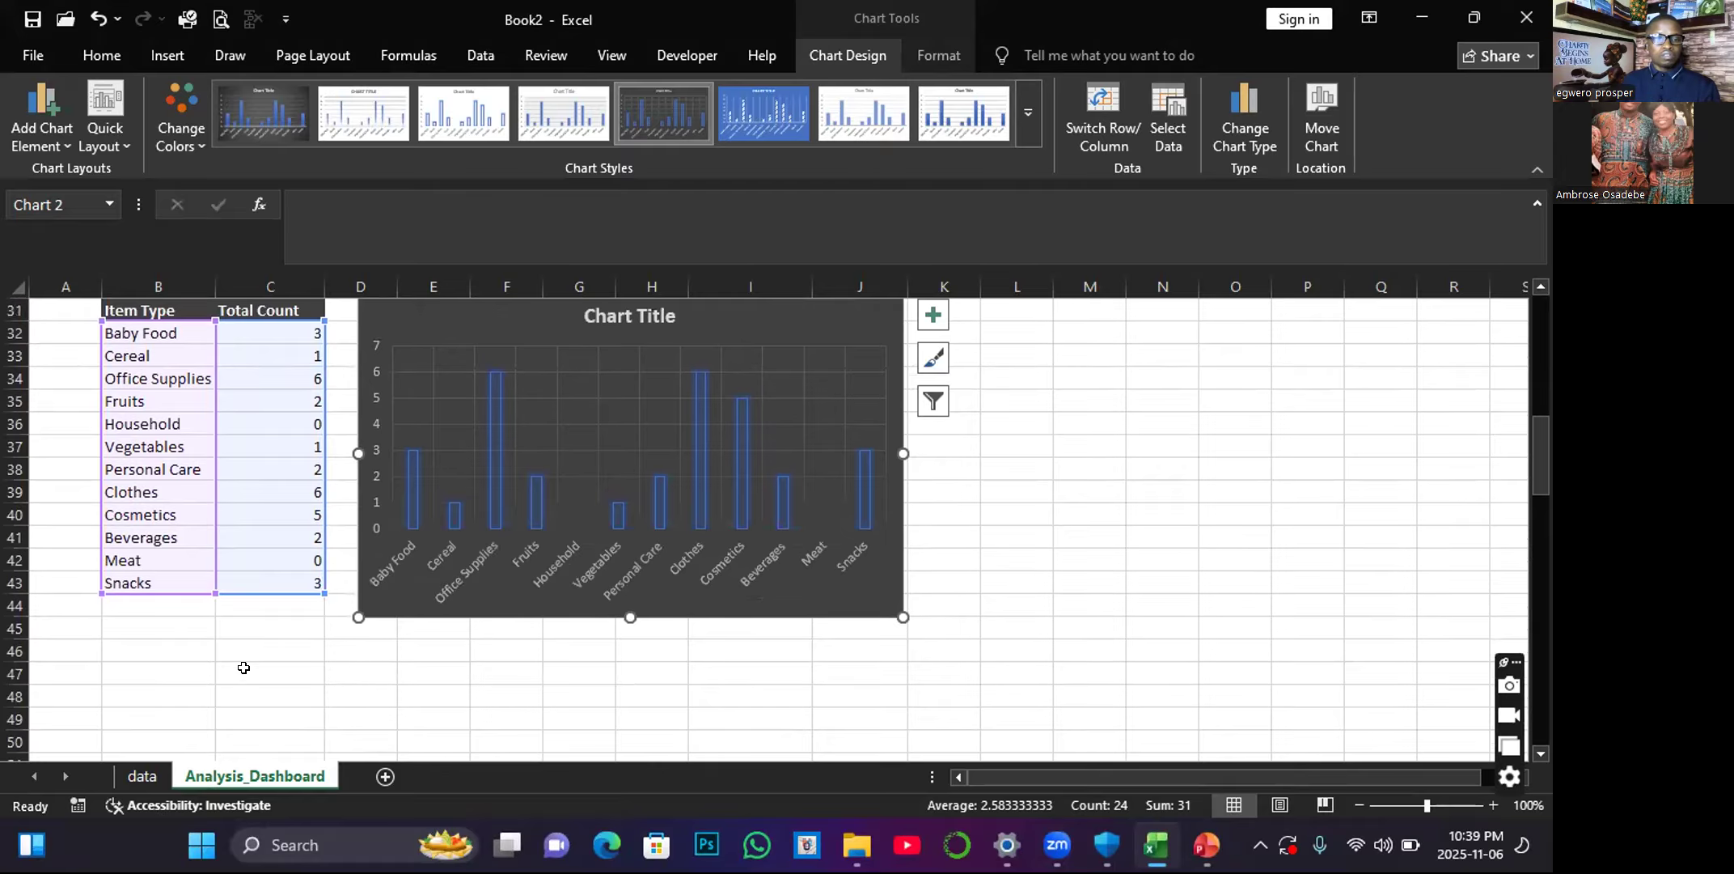
Merge and center cells B46:J46 beneath the COUNTIFS column chart.
scroll(121, 589, "down", 2)
left_click_drag(98, 580, 846, 586)
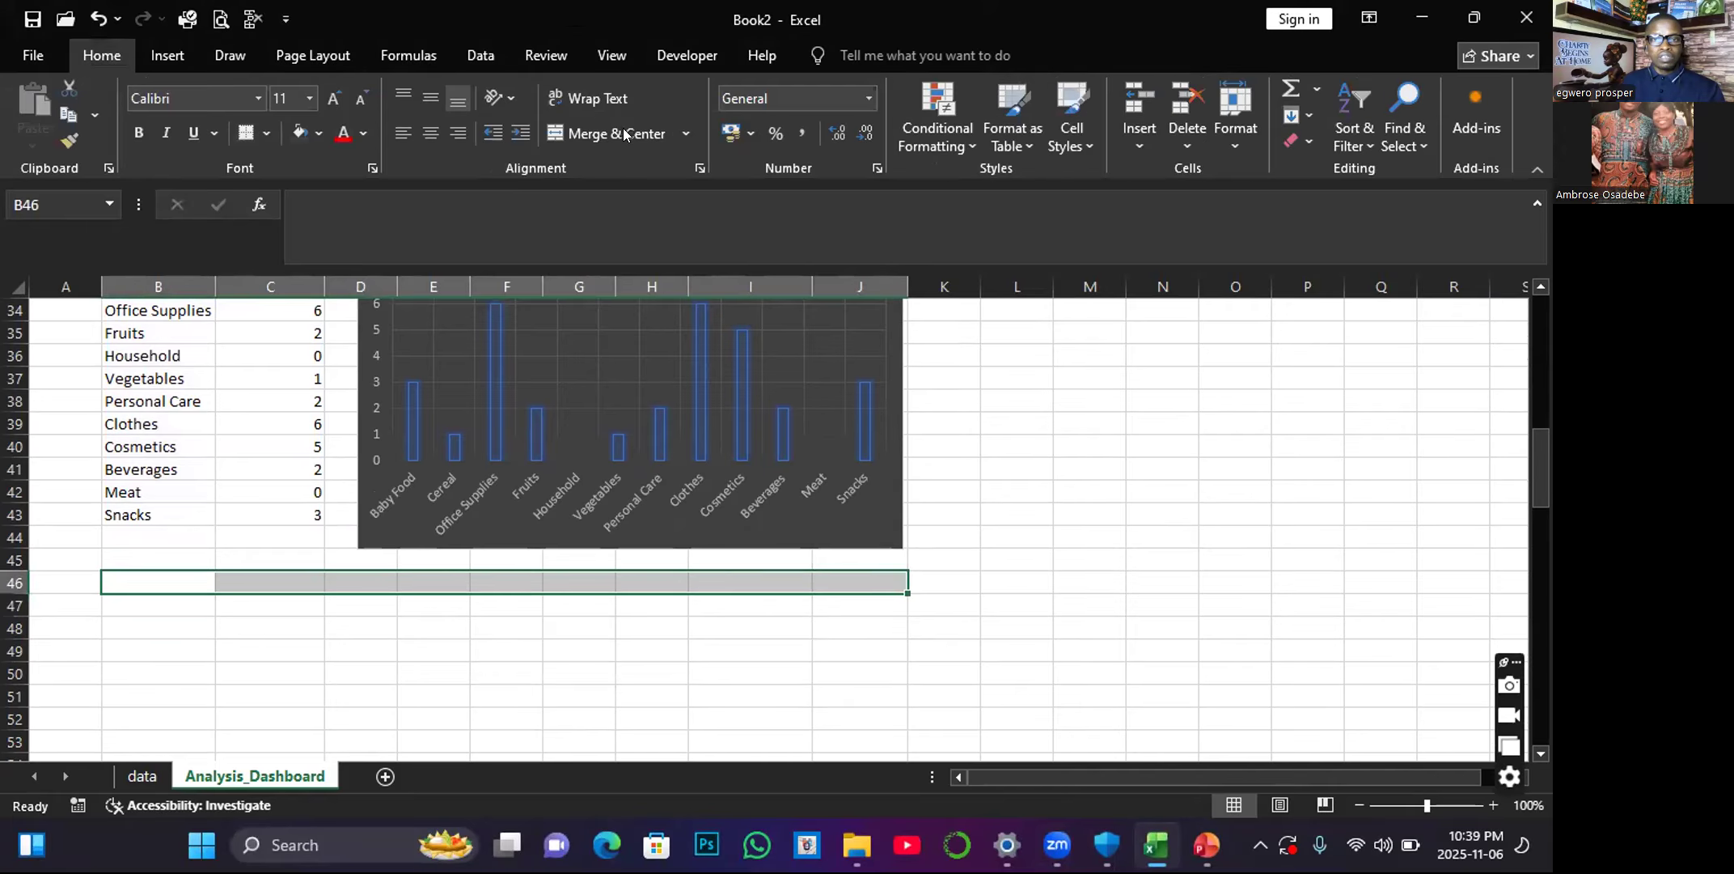
left_click(608, 133)
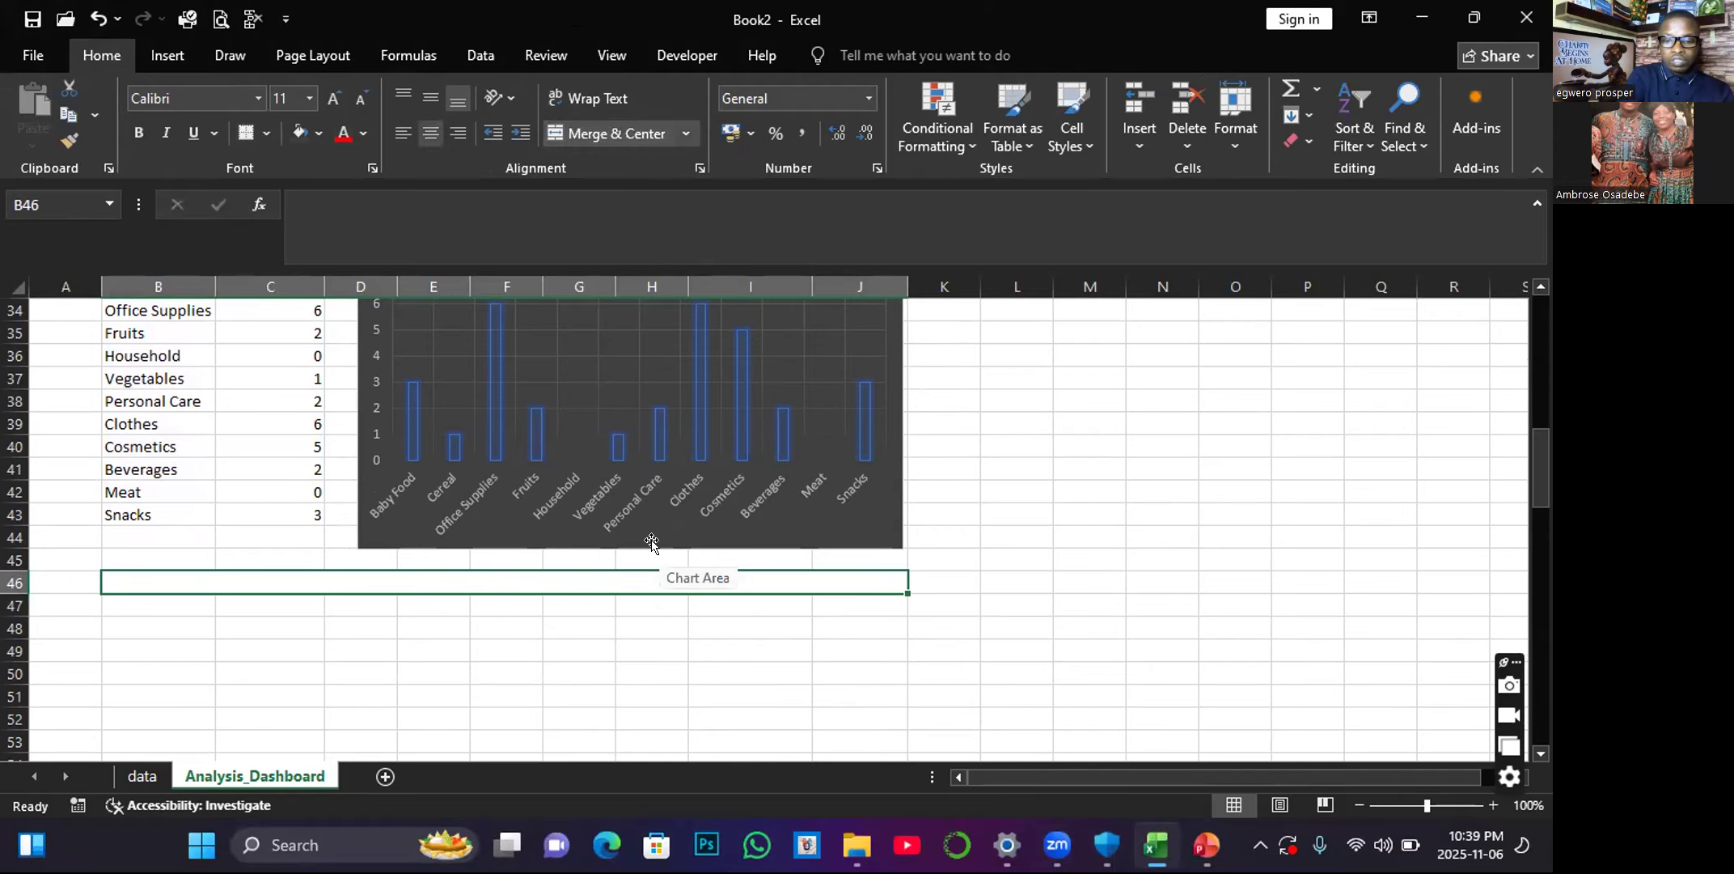
Enter the section heading "Application of Averageifs() for data analytics" in the merged cell B46.
type("Applic")
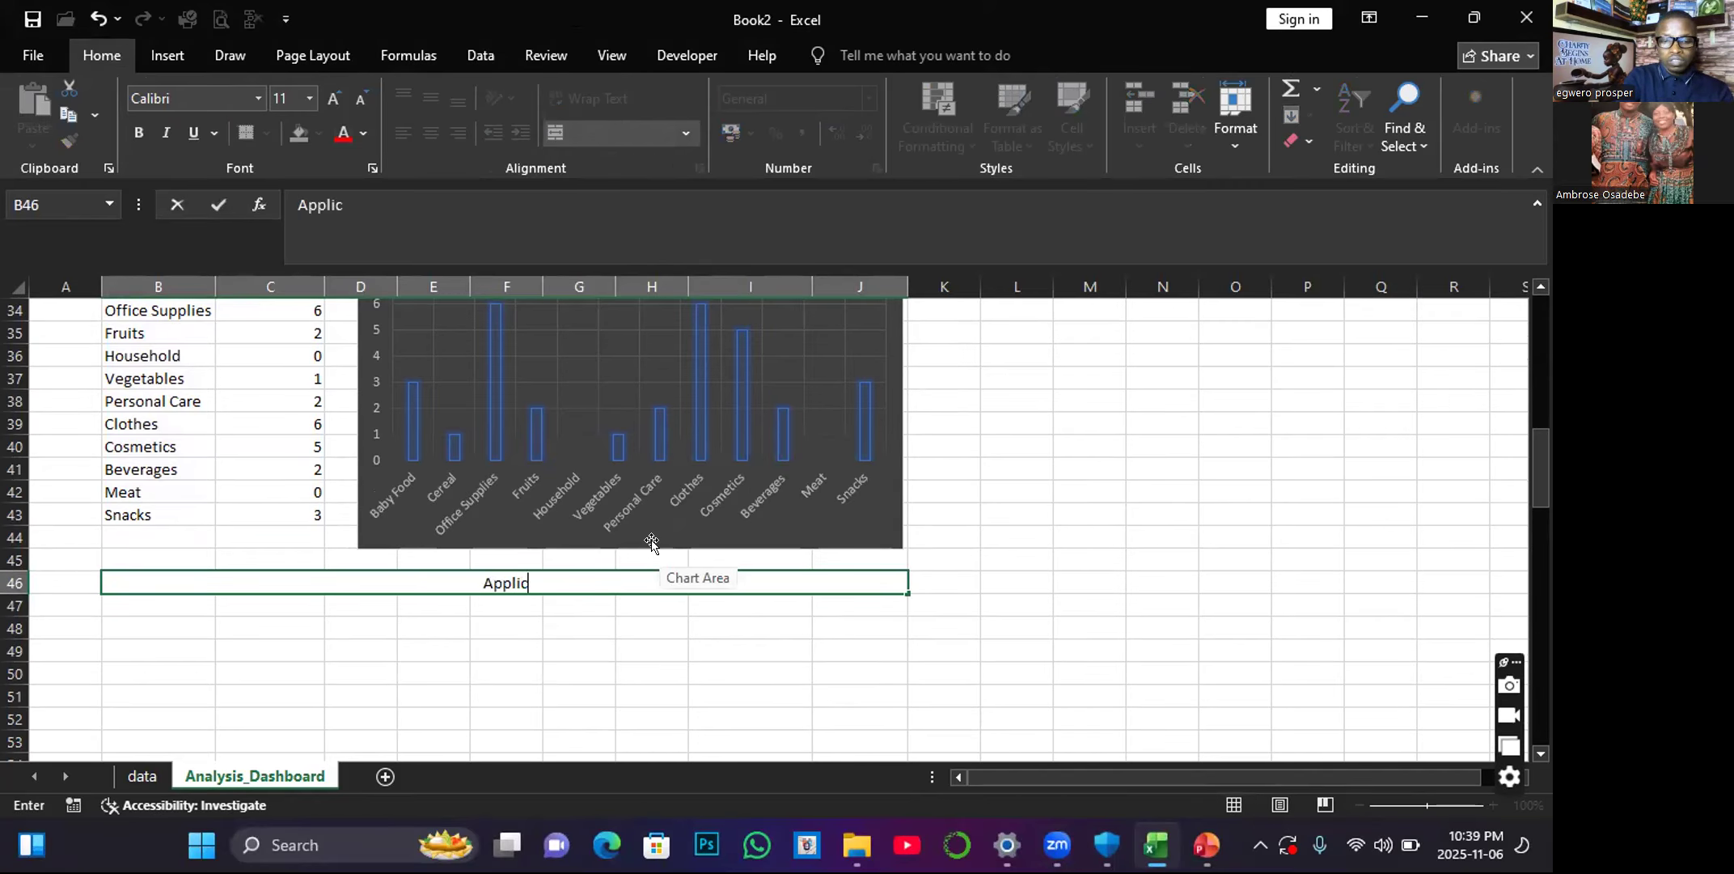
type("ation of ")
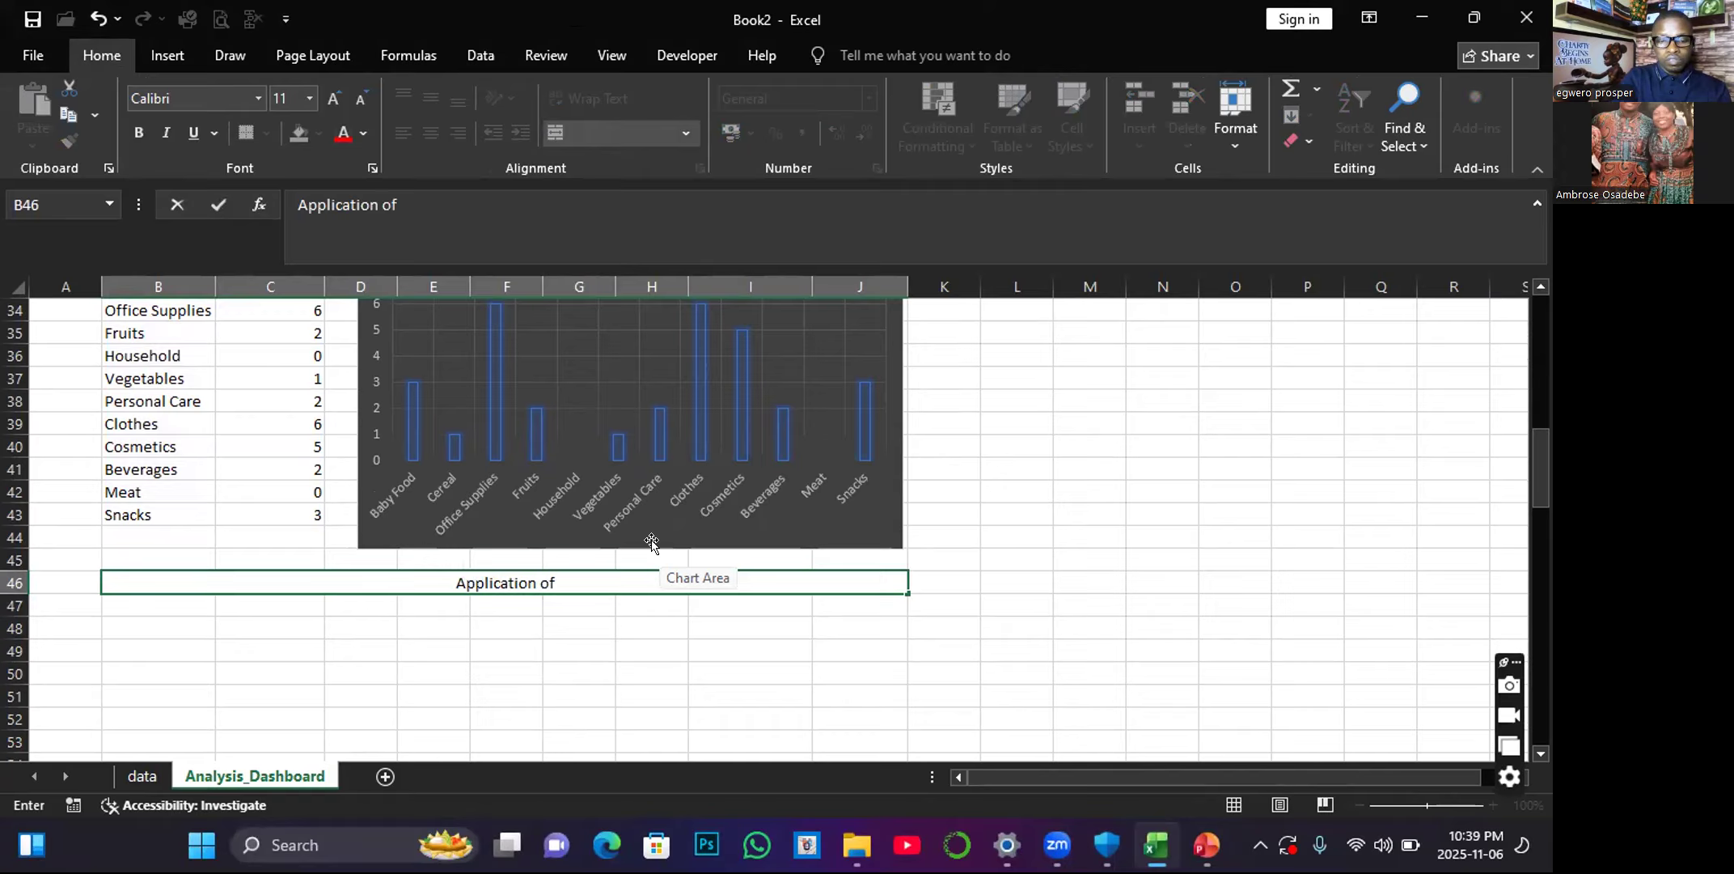
type("Aver")
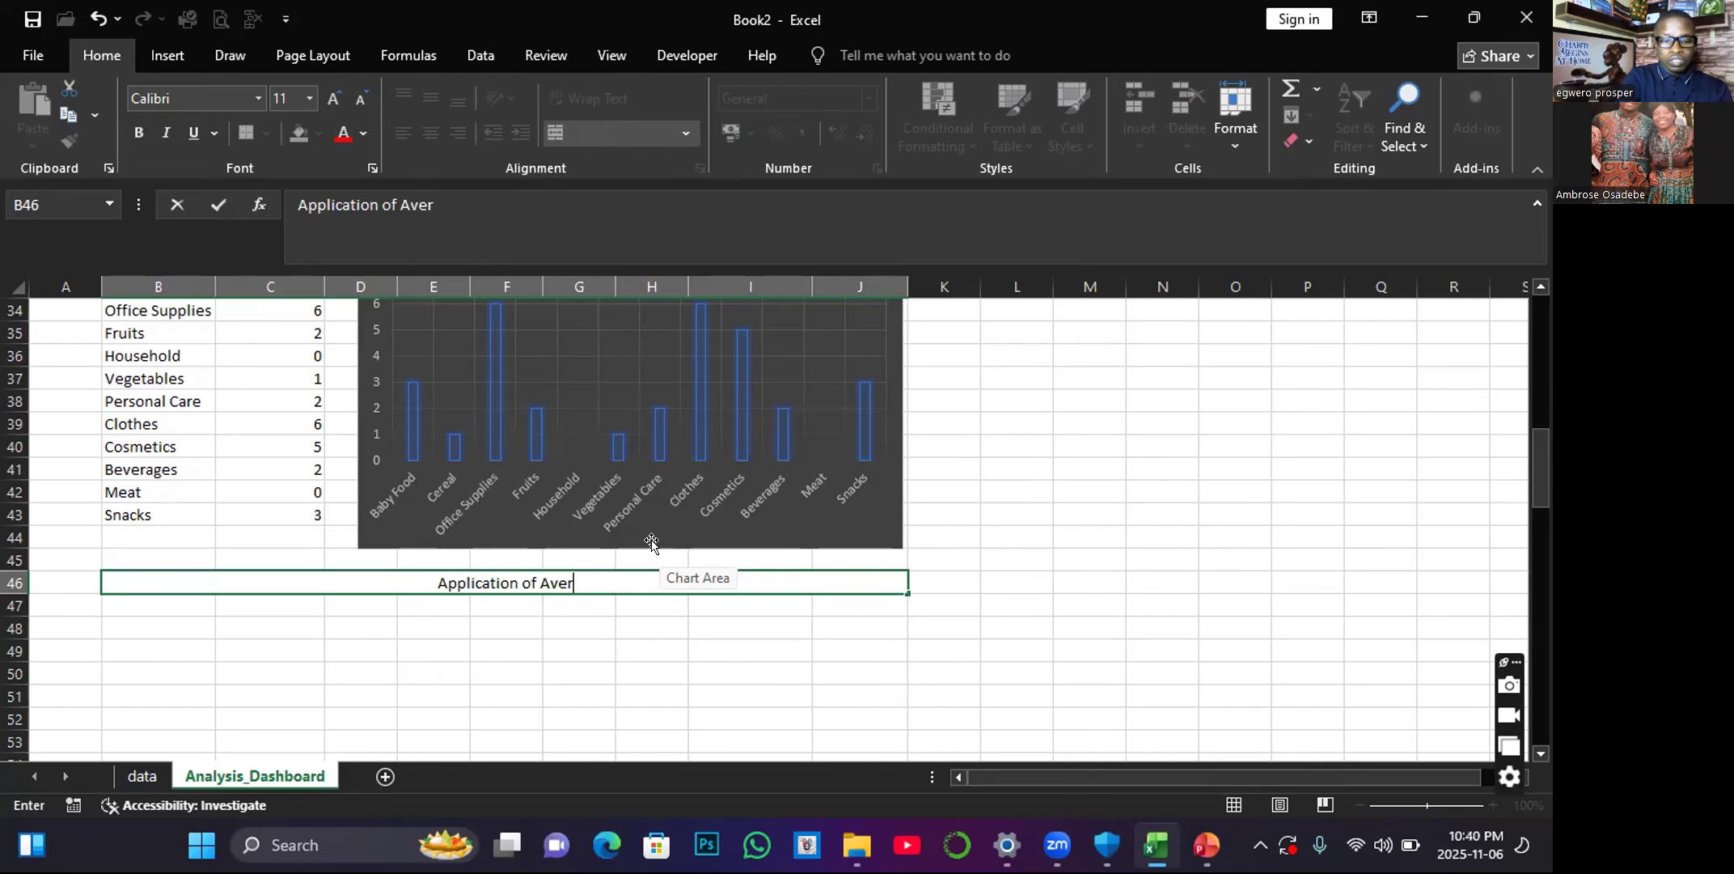
type("ageif")
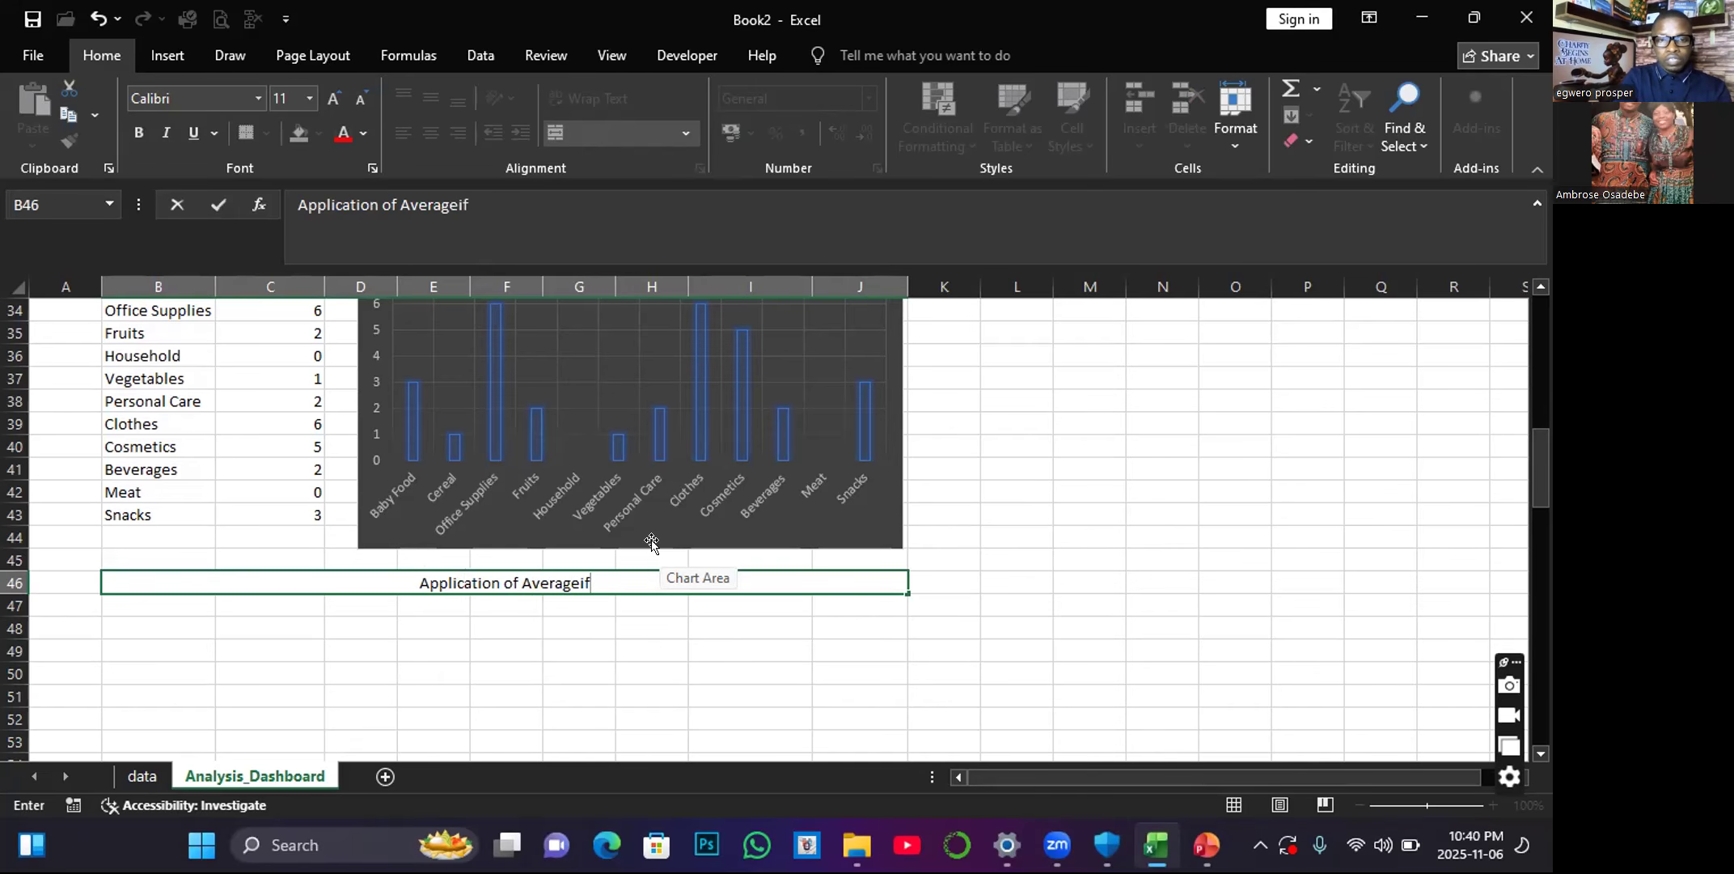
type("s() for")
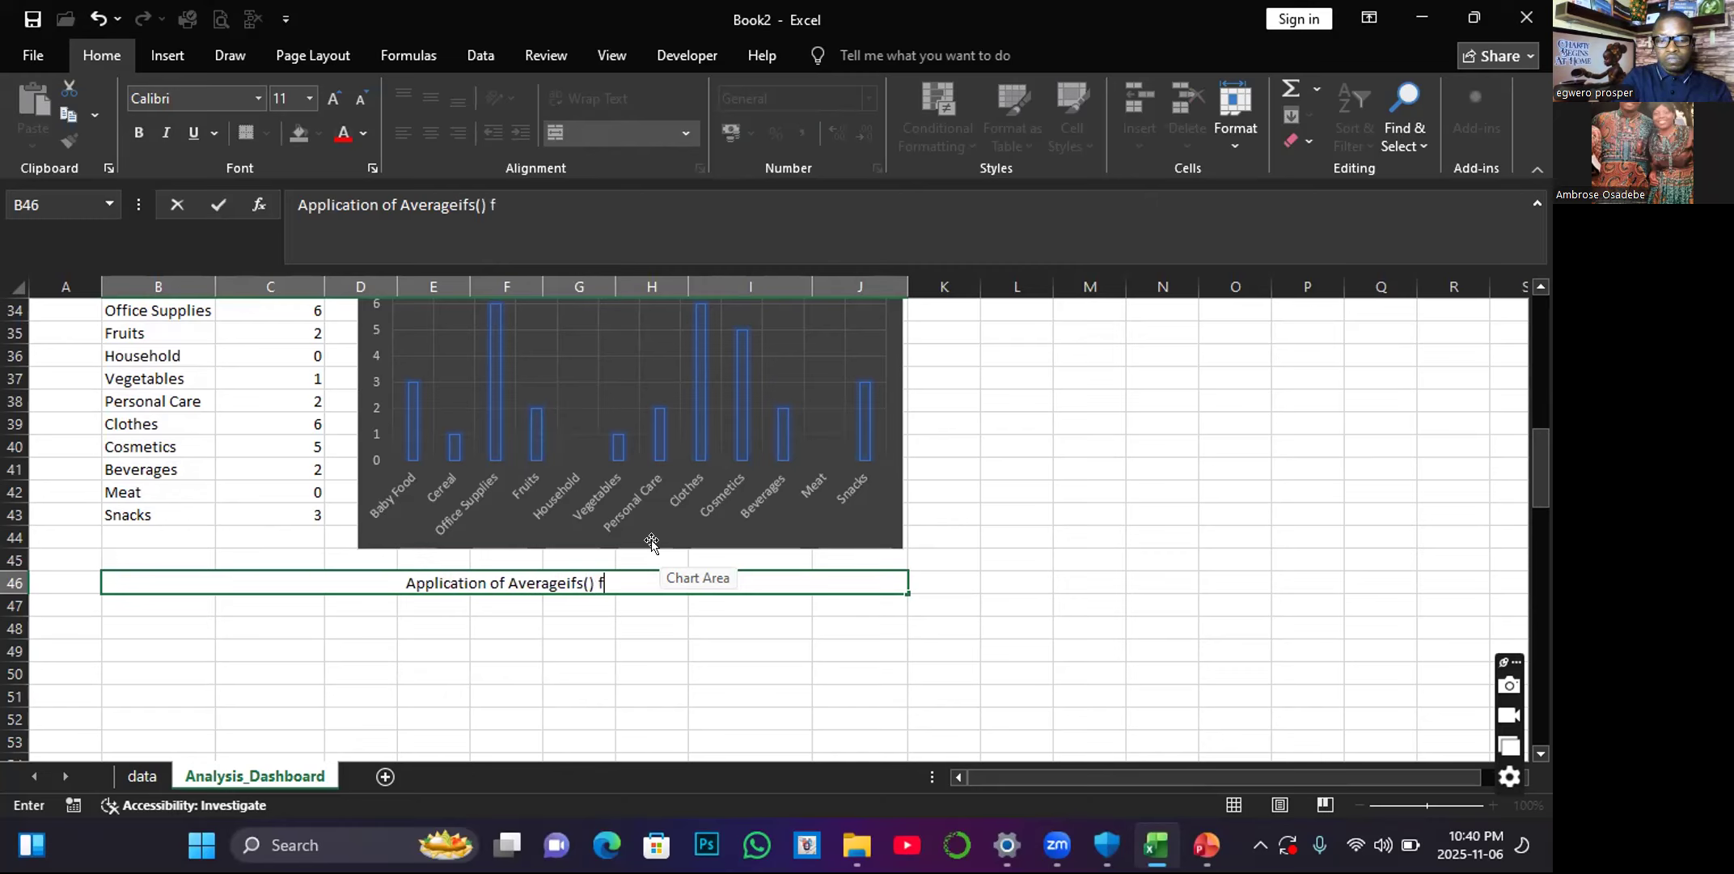
type(" da")
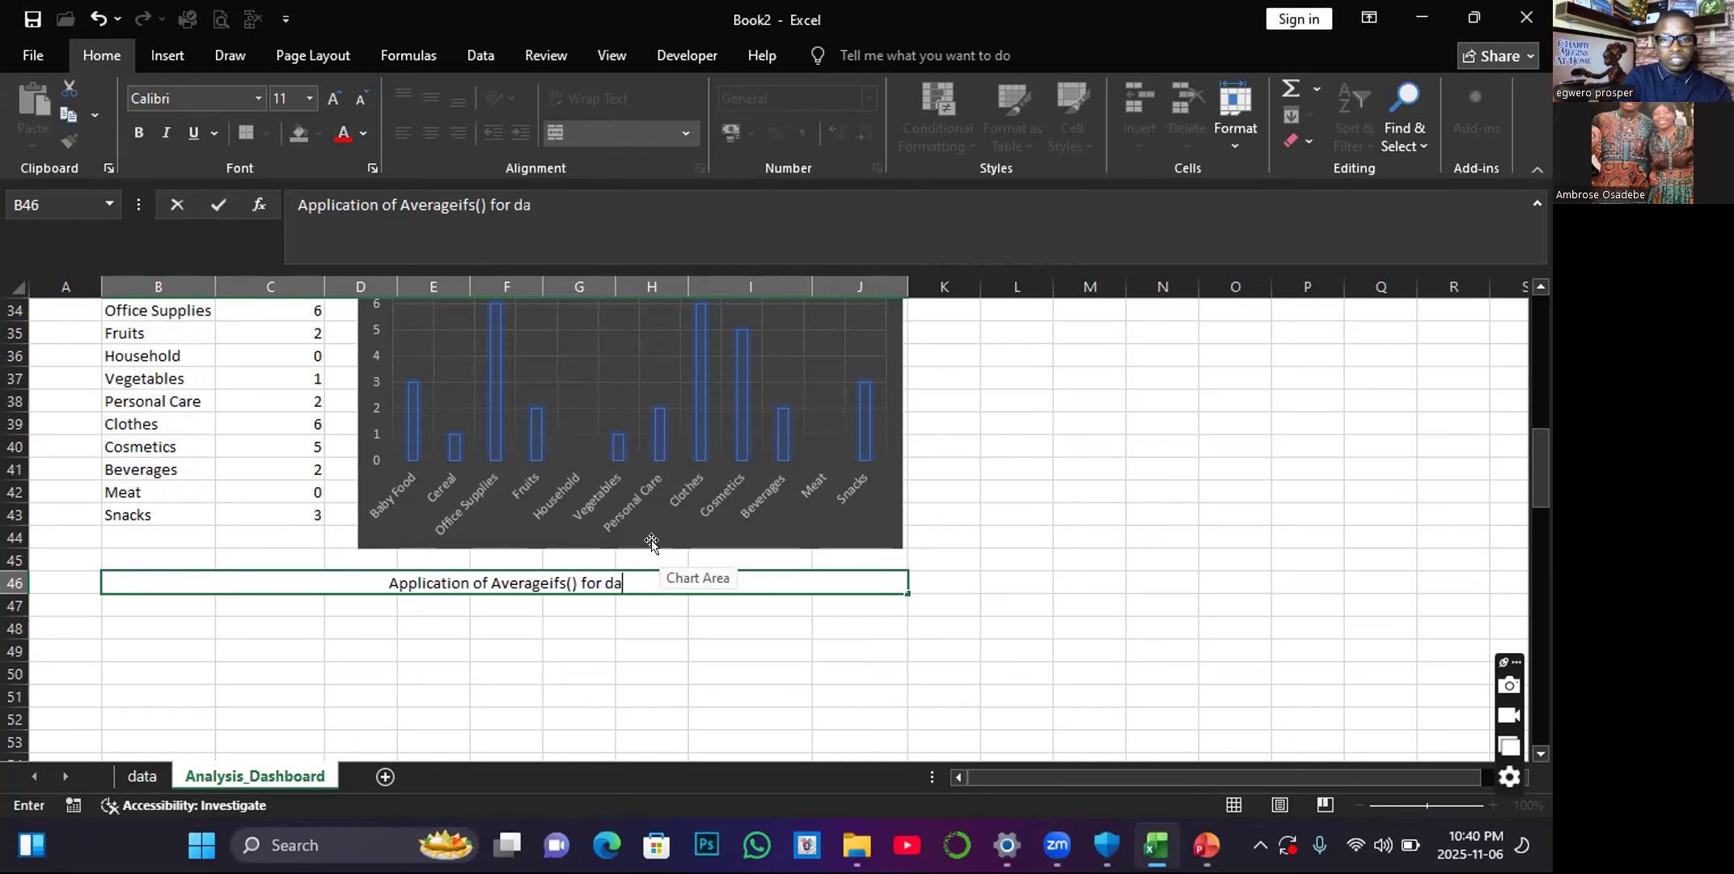
type("ta ana")
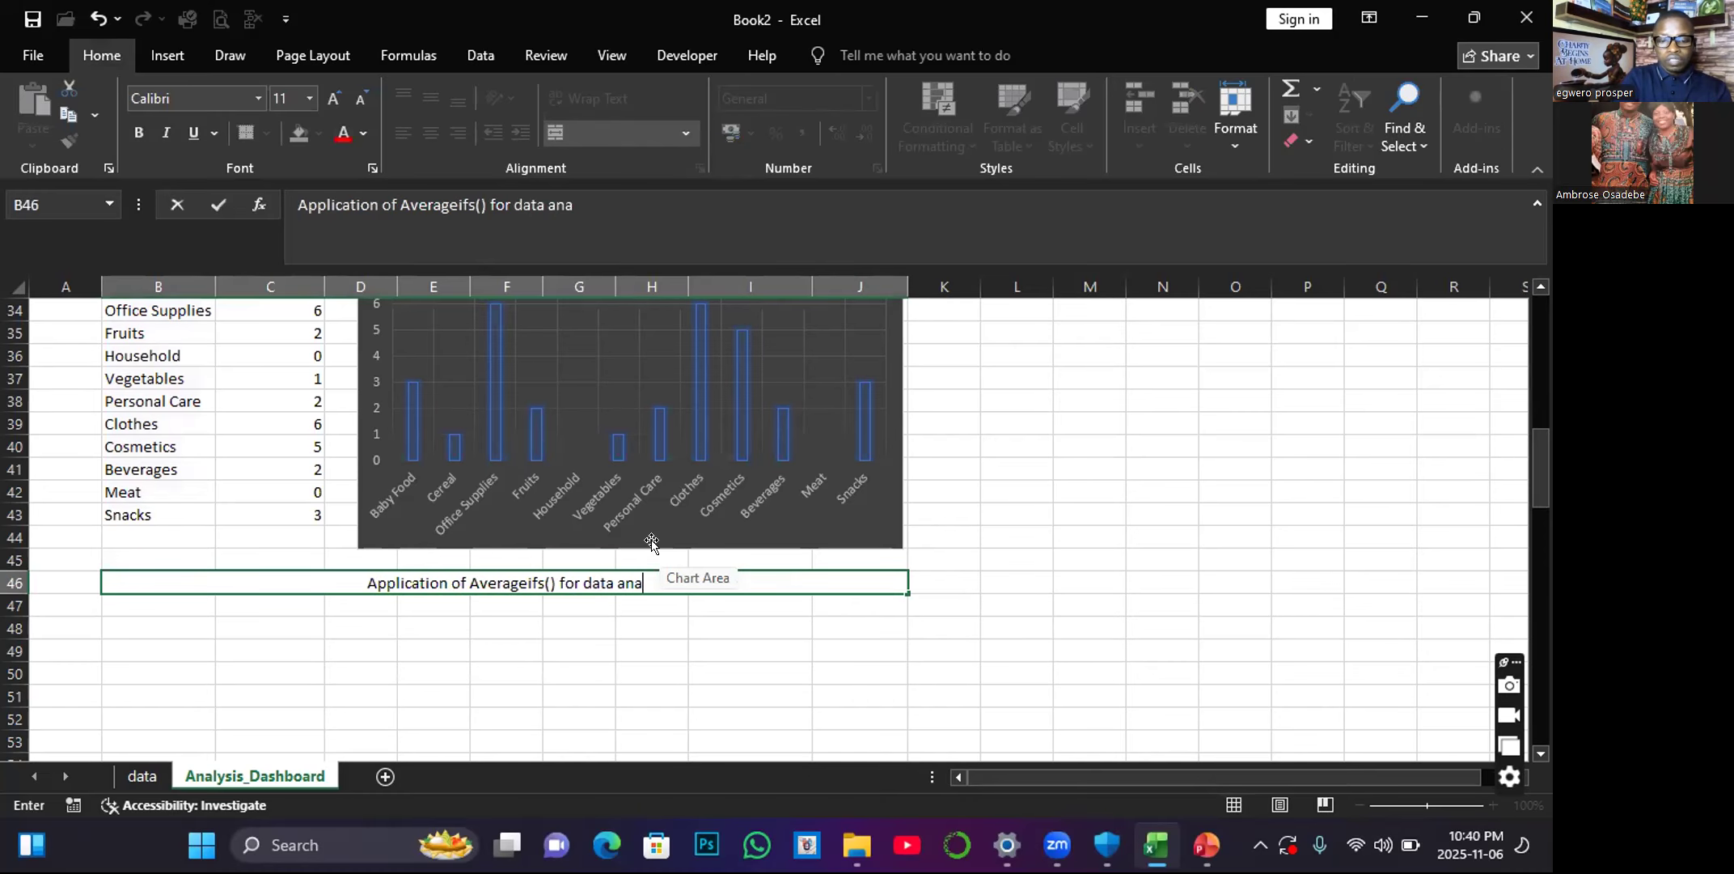
type("lytics")
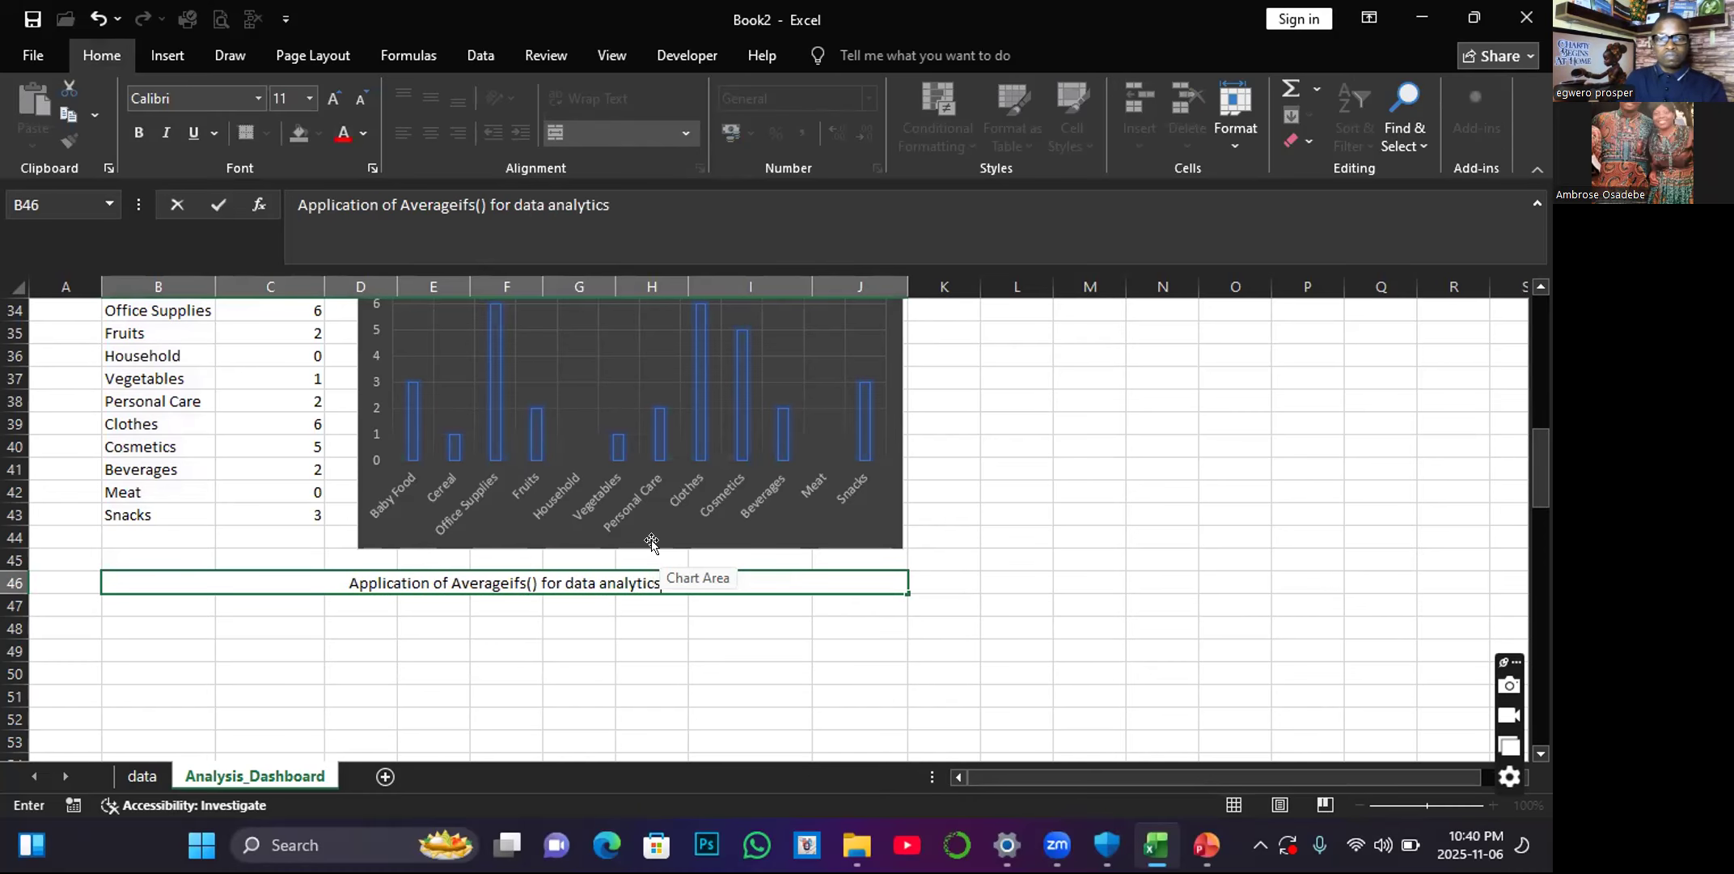
left_click(607, 629)
Format the B46 heading in bold, font size 16 and red font colour.
left_click(588, 588)
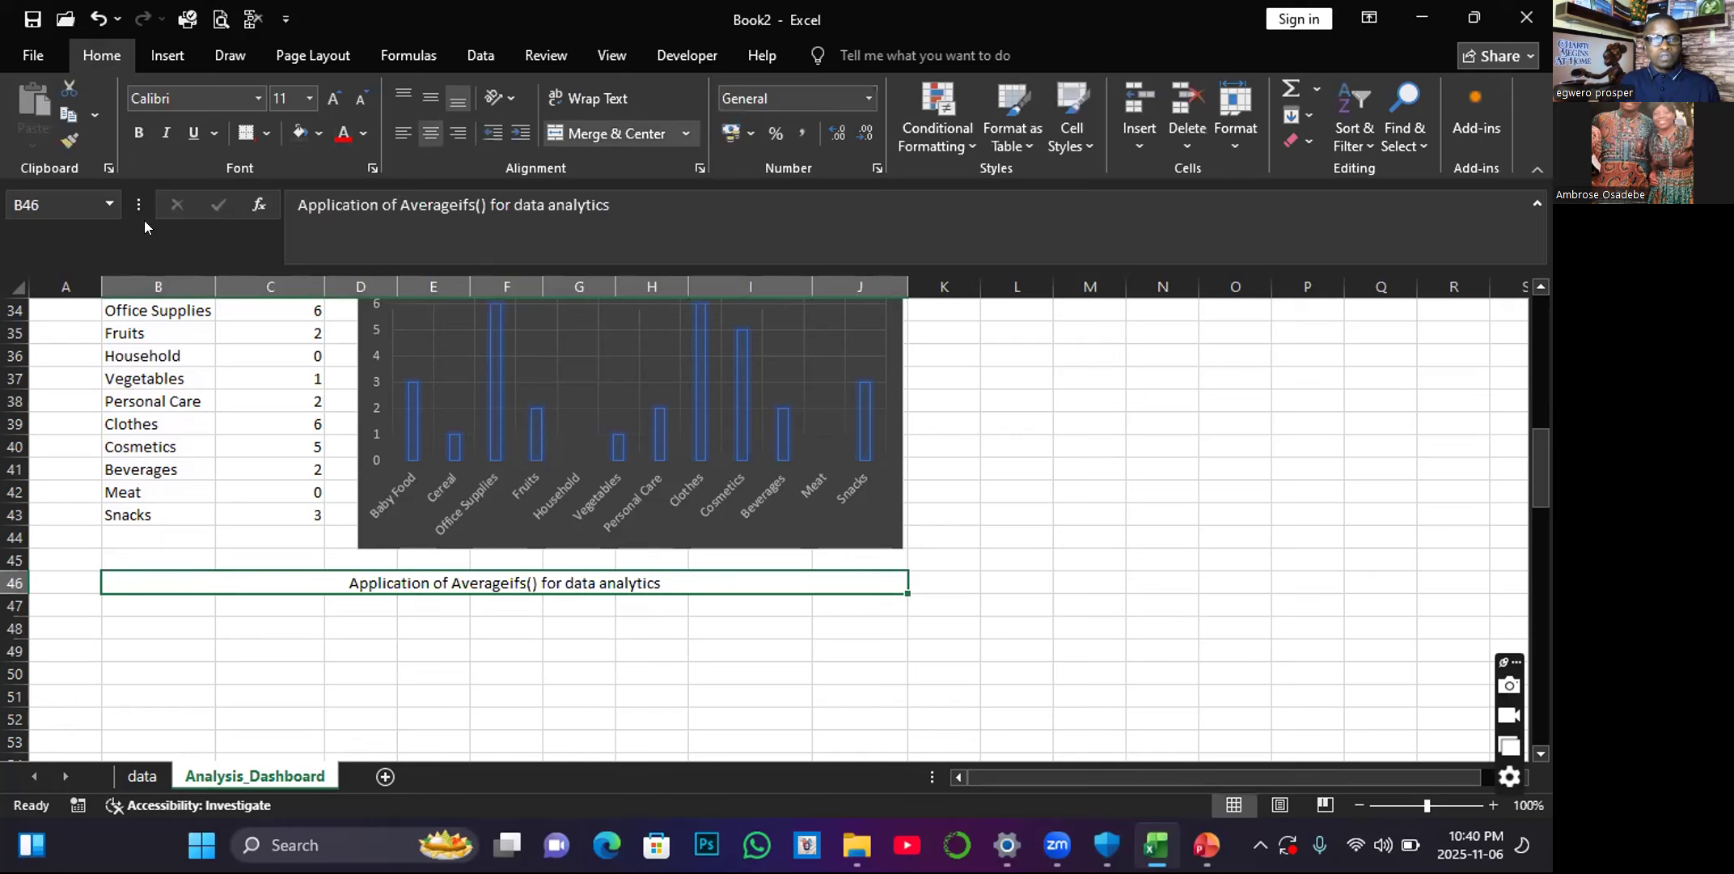
left_click(138, 133)
left_click(333, 98)
left_click(333, 98)
left_click(332, 98)
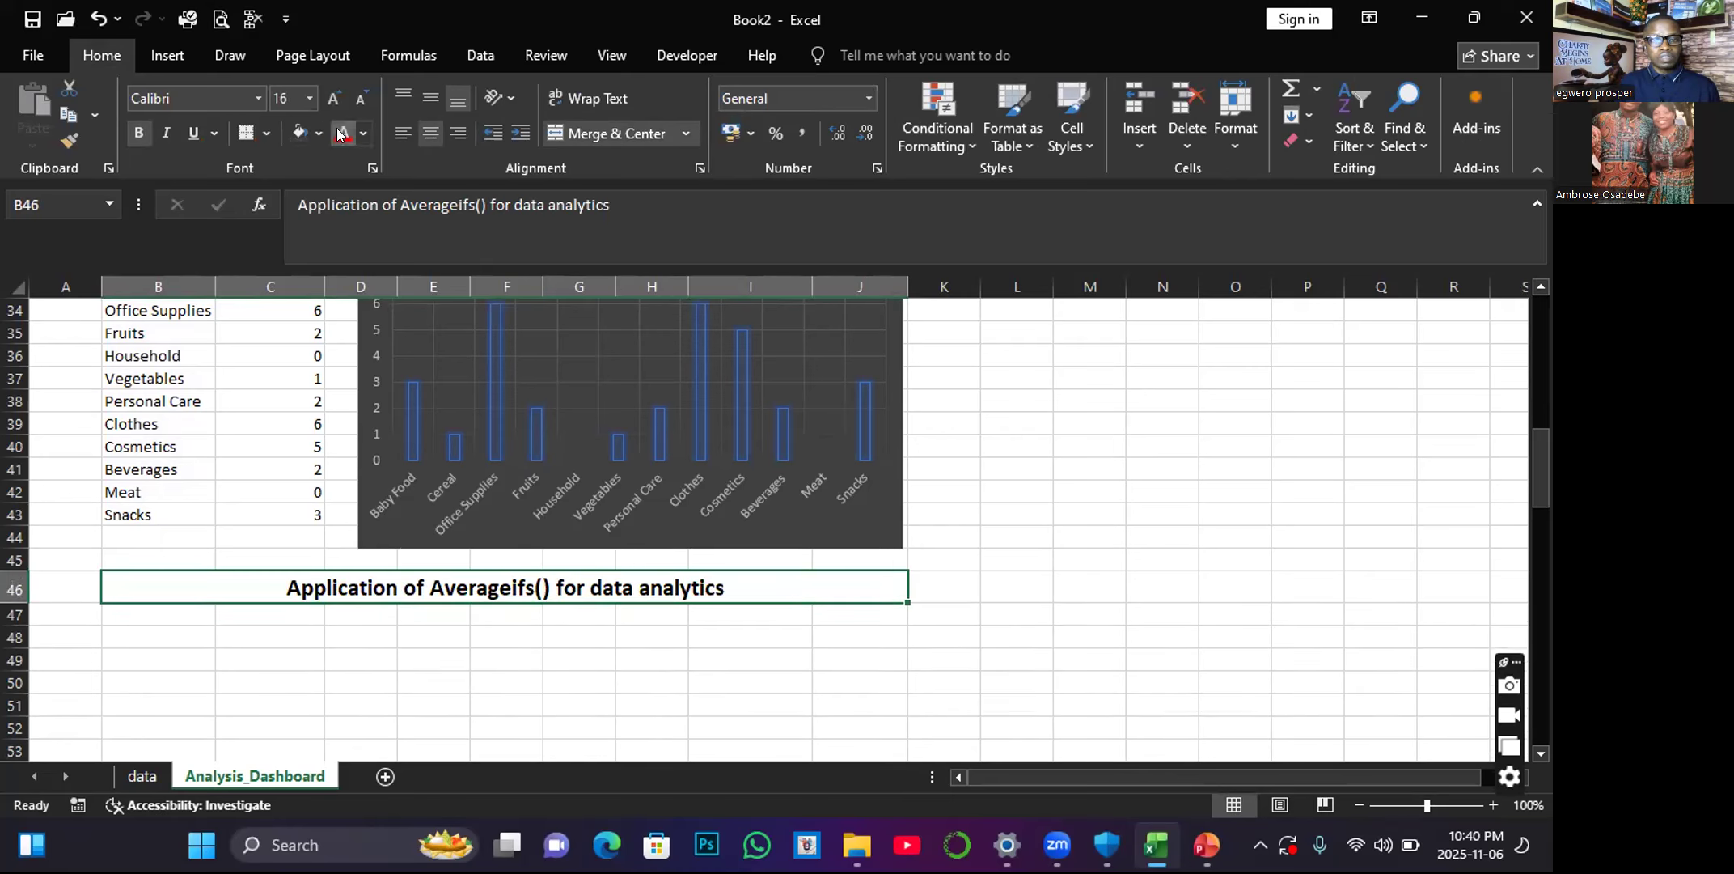
left_click(341, 133)
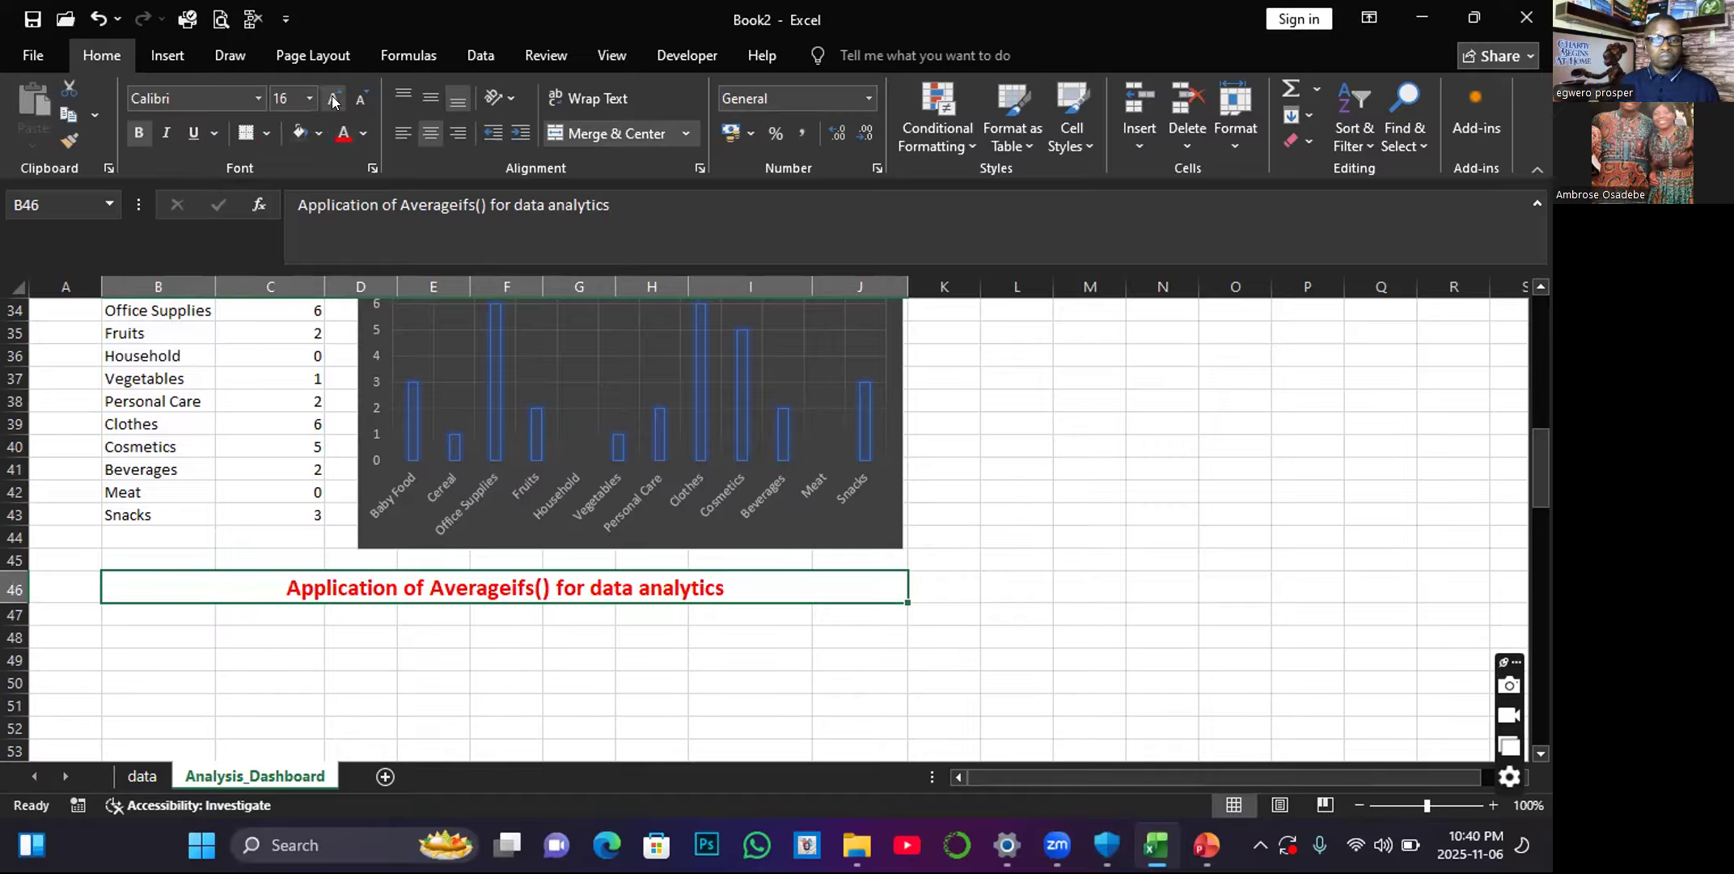
left_click(334, 100)
left_click(356, 100)
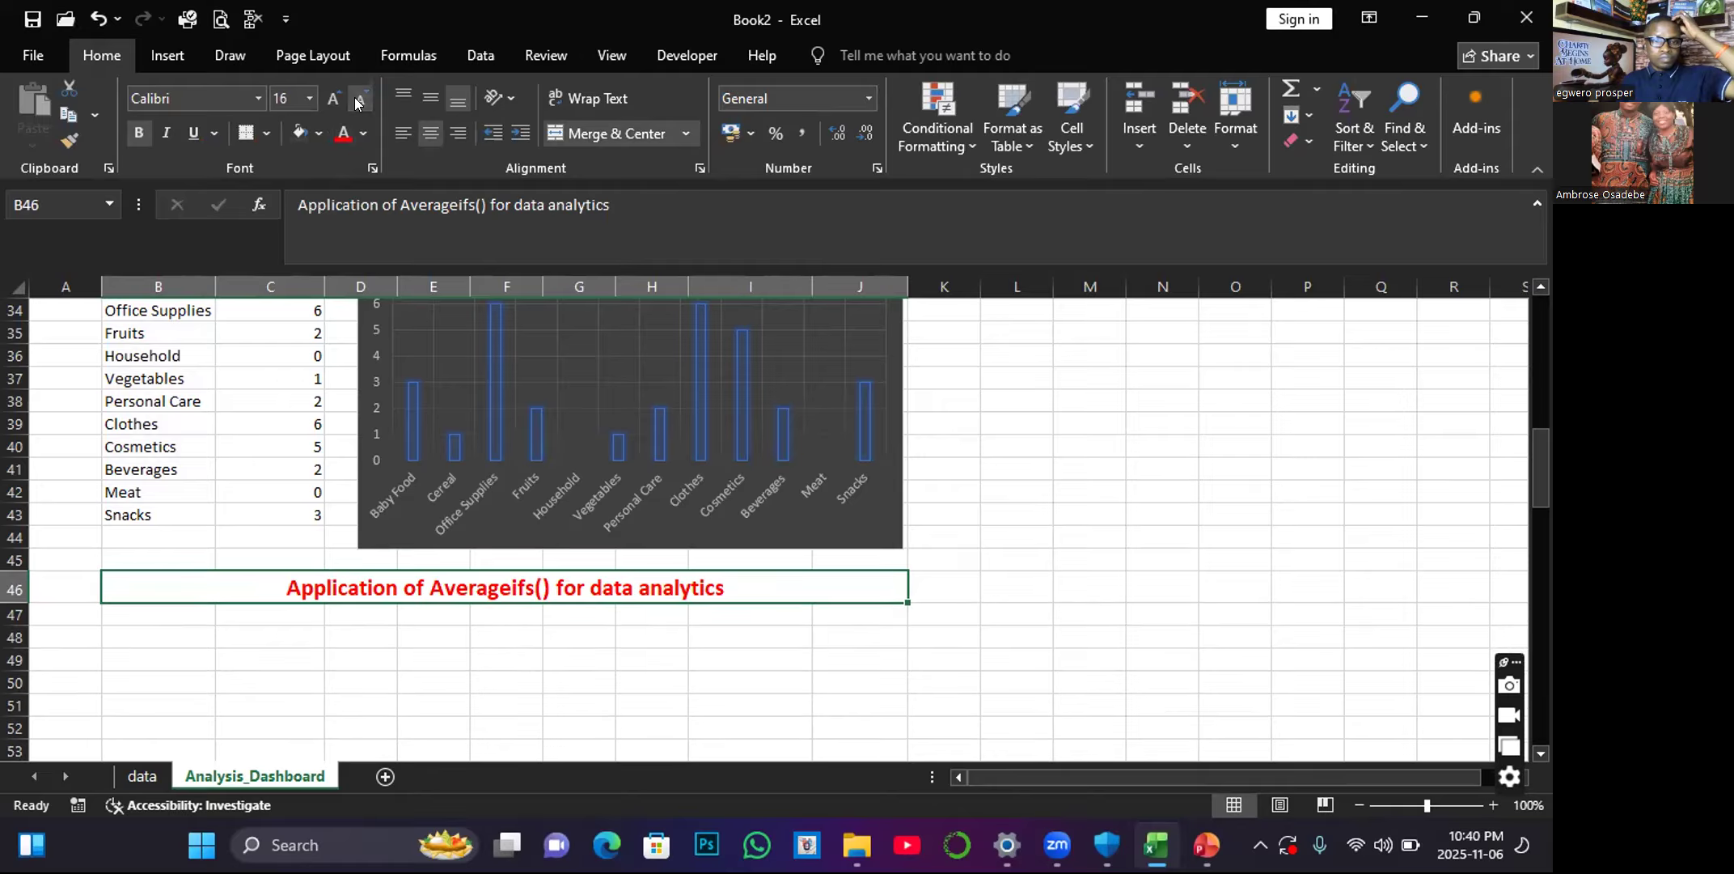
Enter the question label "Q1" in cell A47 beside the new AVERAGEIFS section.
left_click(171, 642)
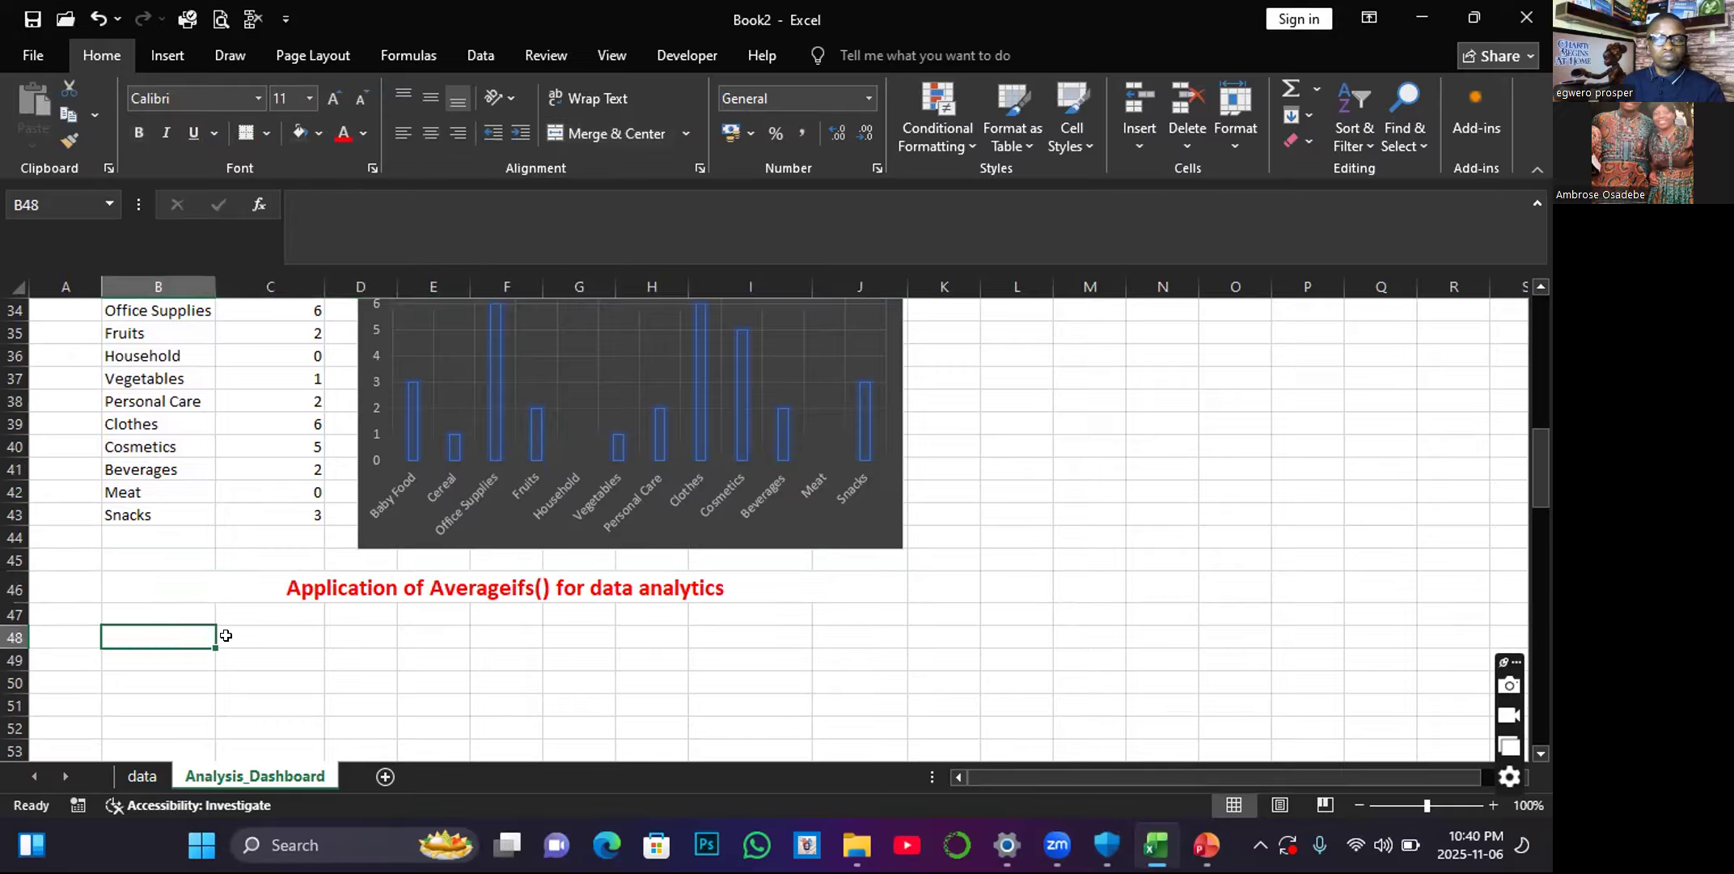
scroll(210, 520, "up", 1)
scroll(209, 522, "down", 2)
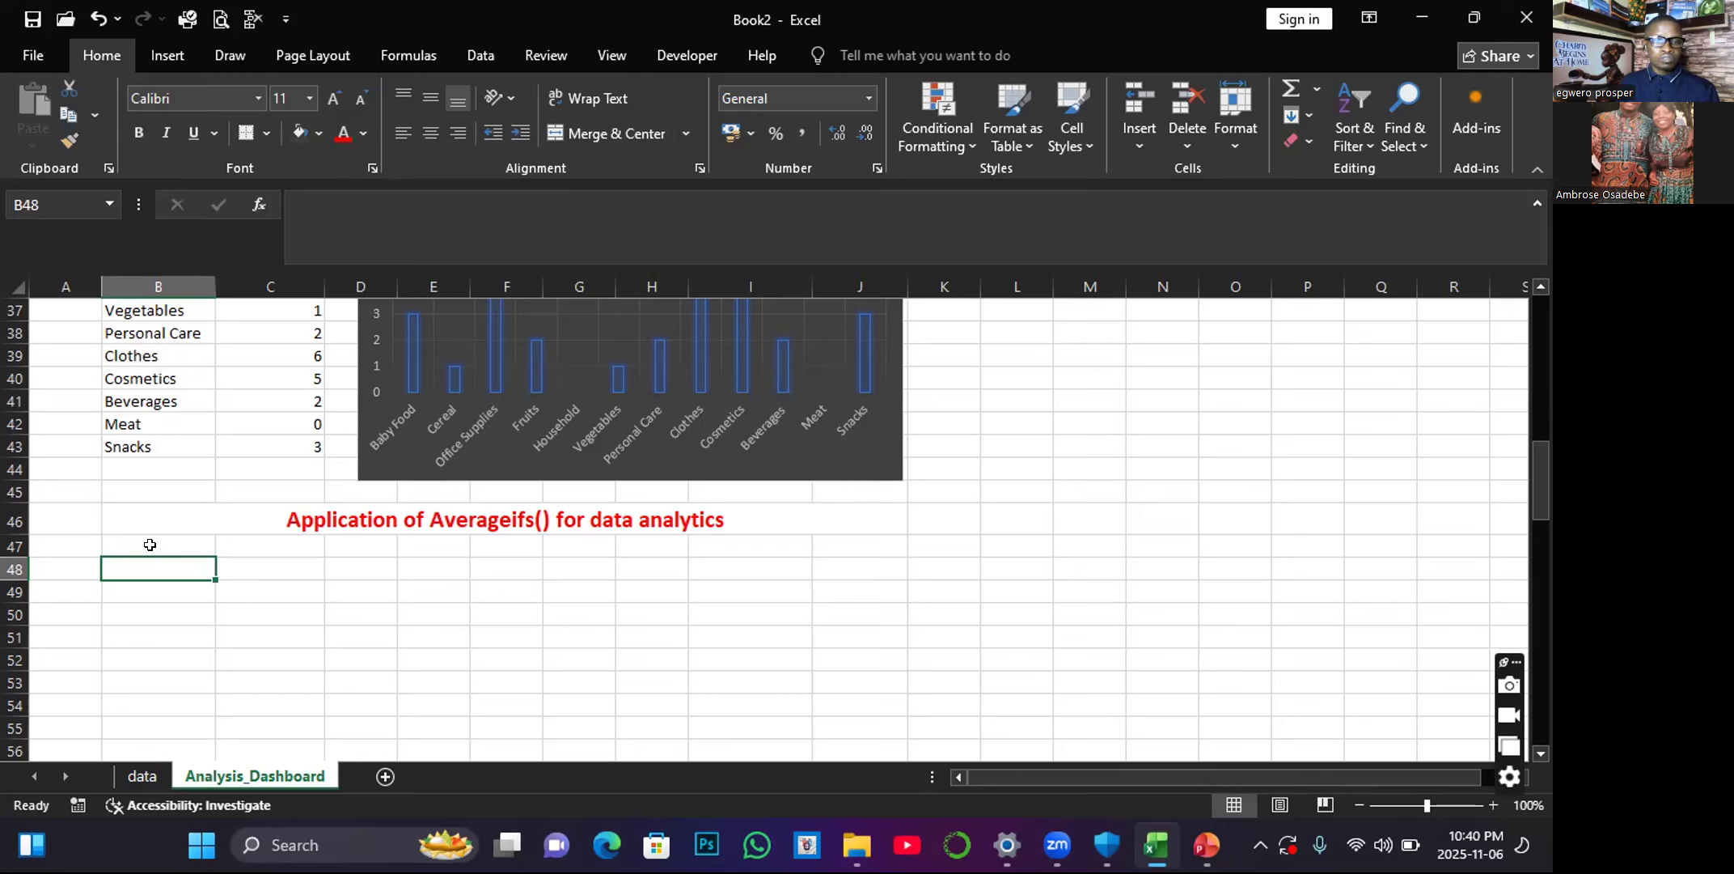
left_click(77, 543)
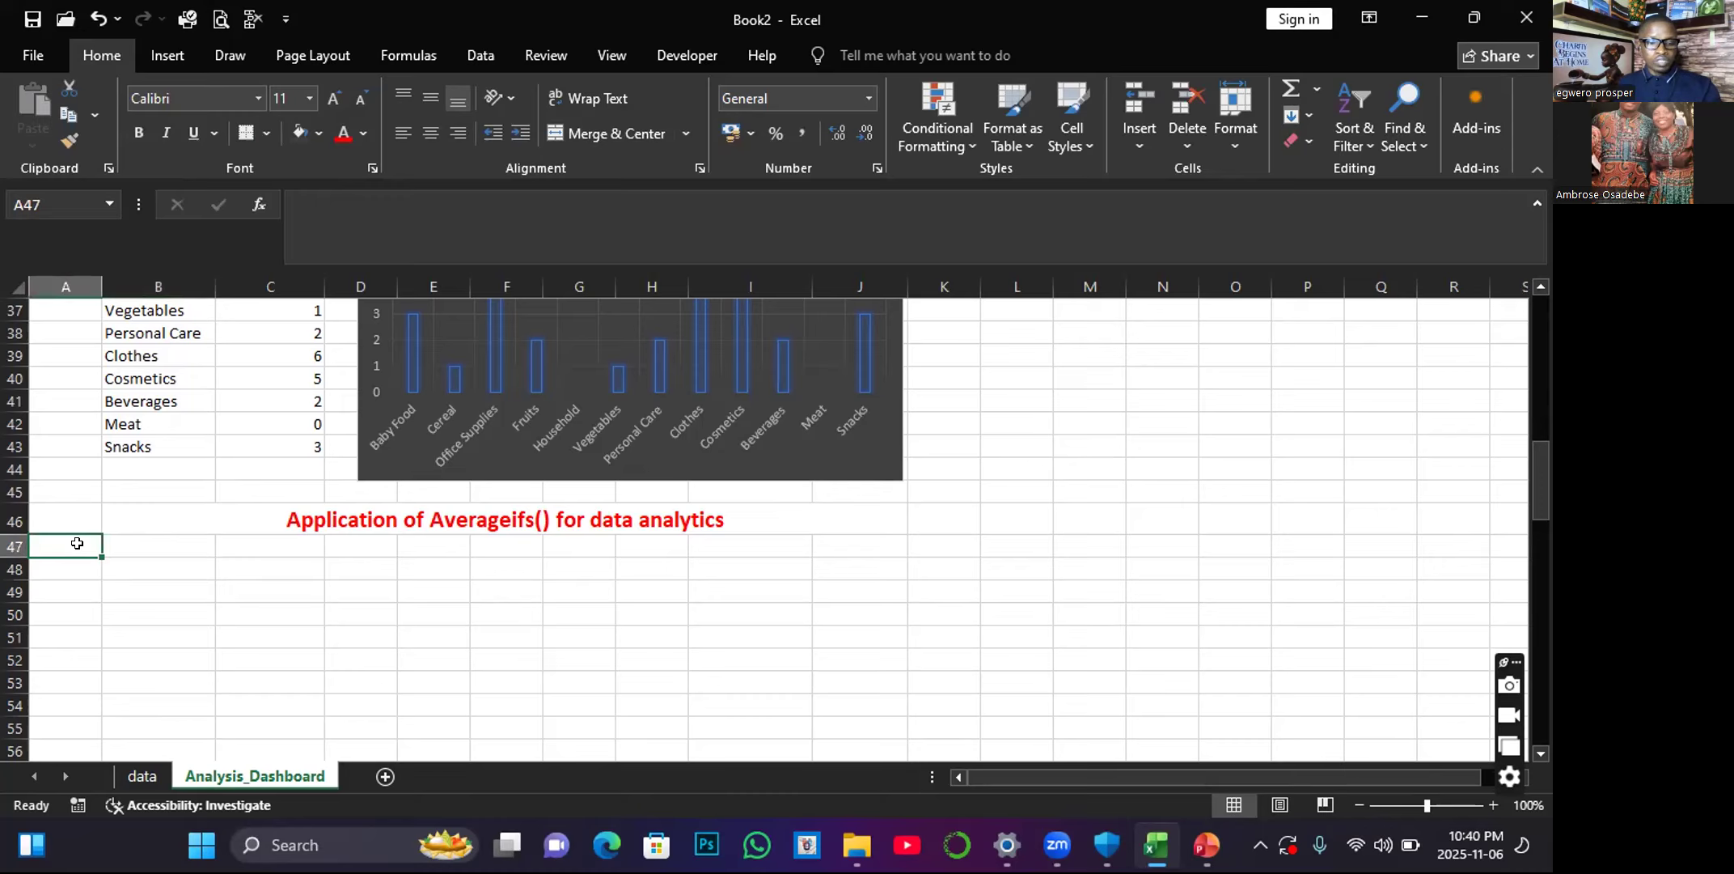
type("Q1")
Merge and center cells B47:I47 next to the Q1 label.
left_click(187, 565)
left_click_drag(558, 544, 738, 548)
left_click(600, 134)
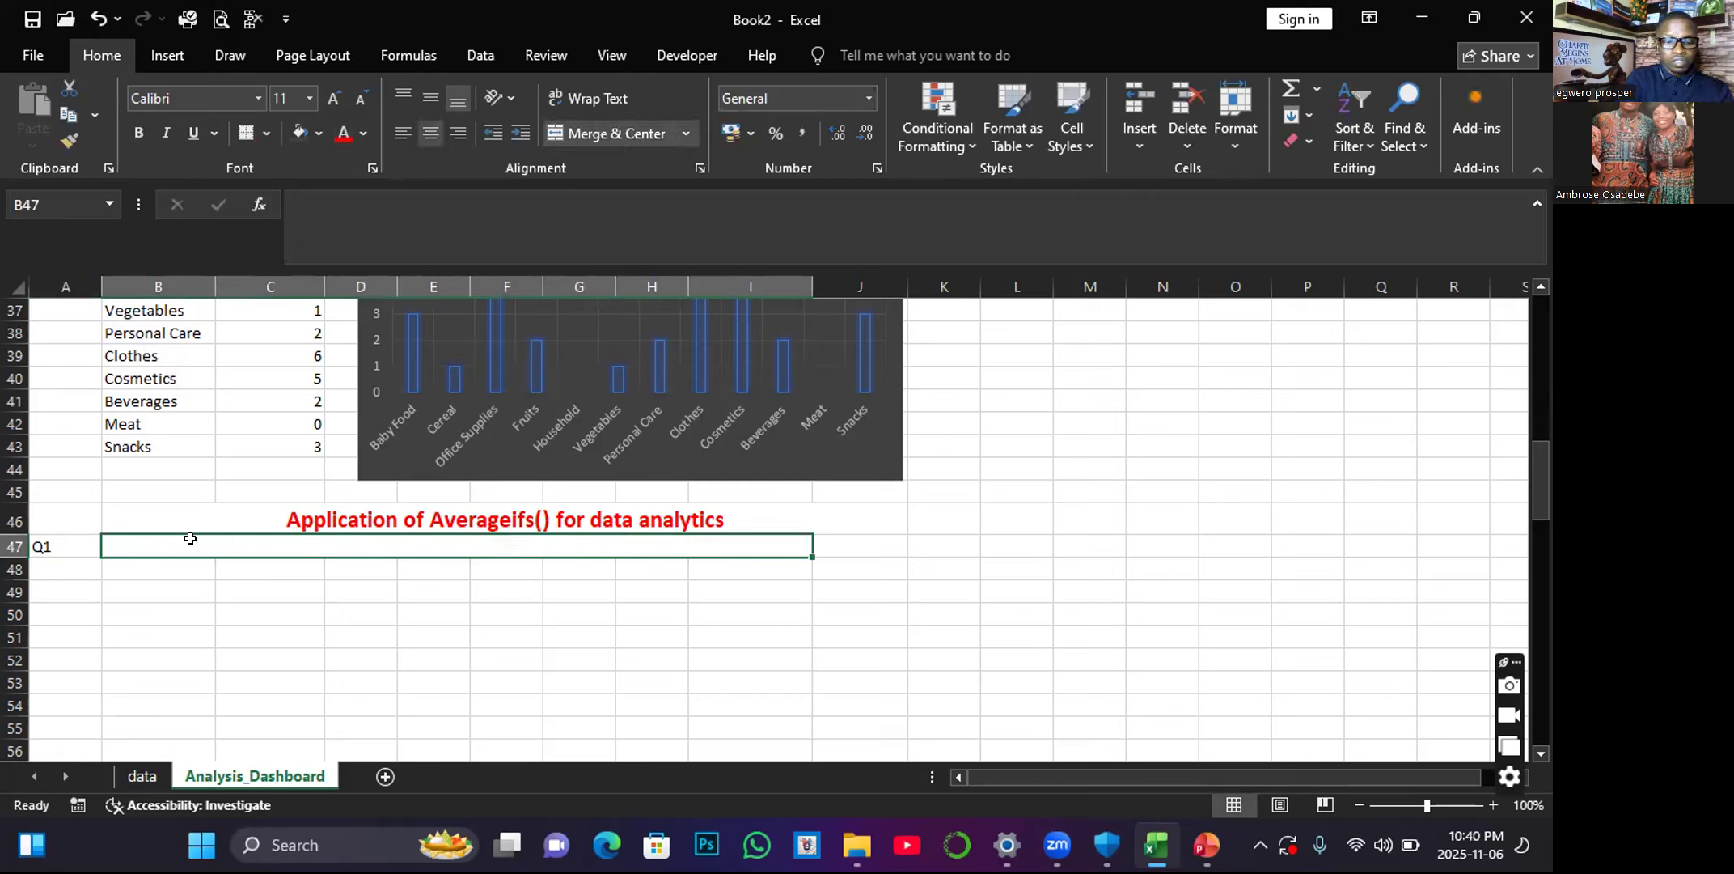
Enter "Analyze the total Average per item type , where sales channel is online and unit sold is <2000" in merged cell B47.
type("Analyze the t")
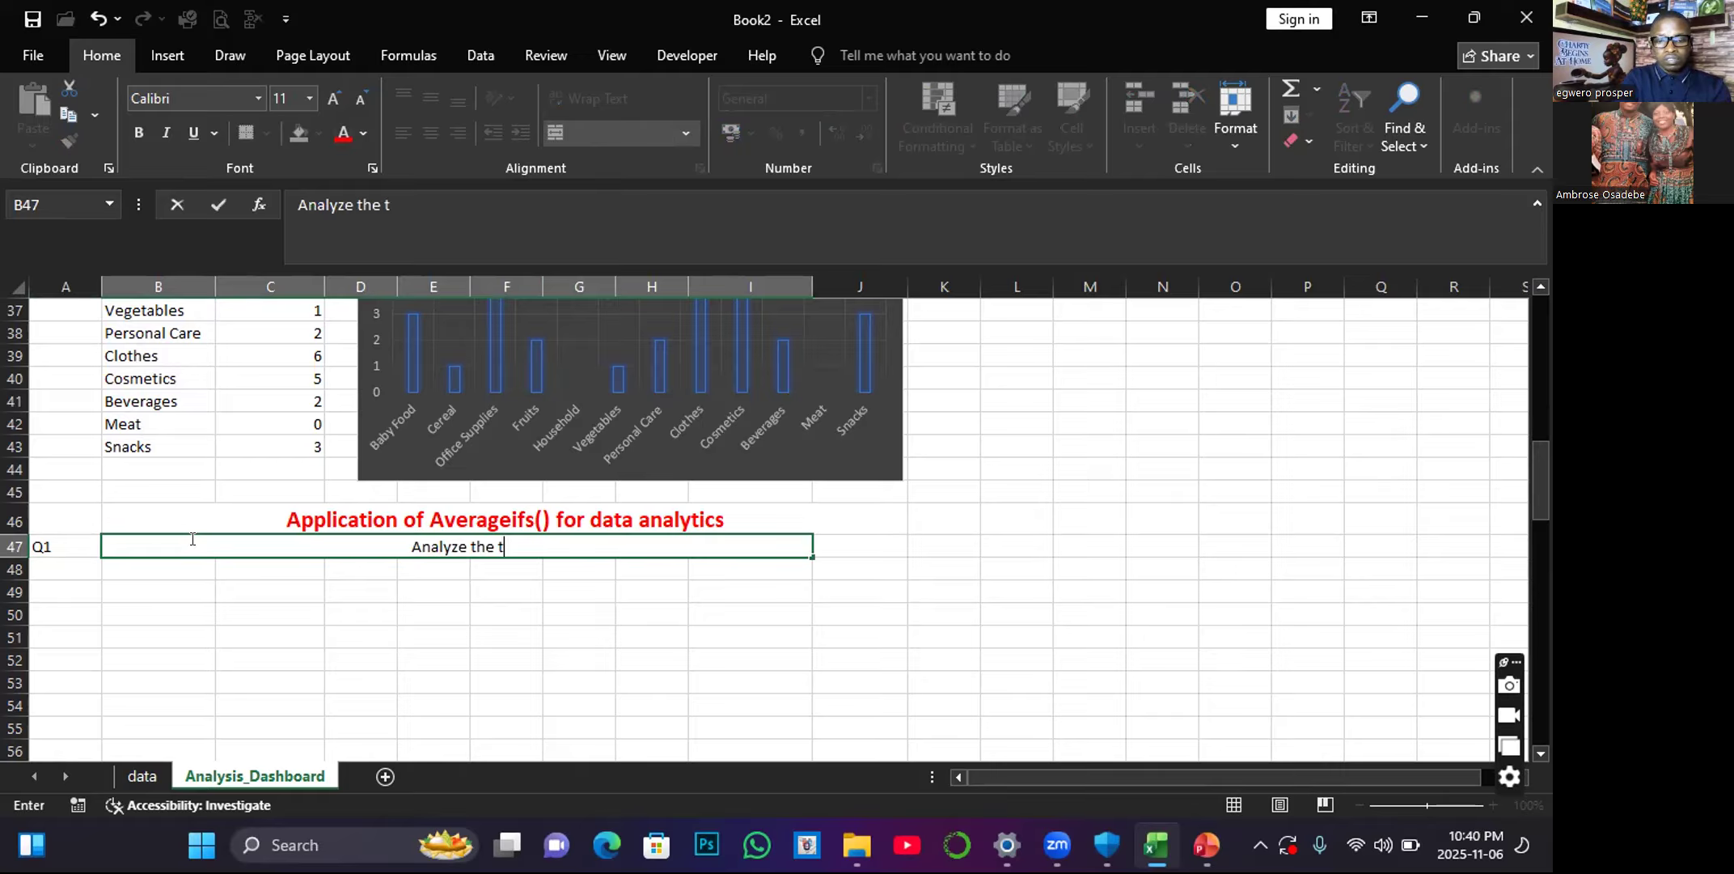
type("ot")
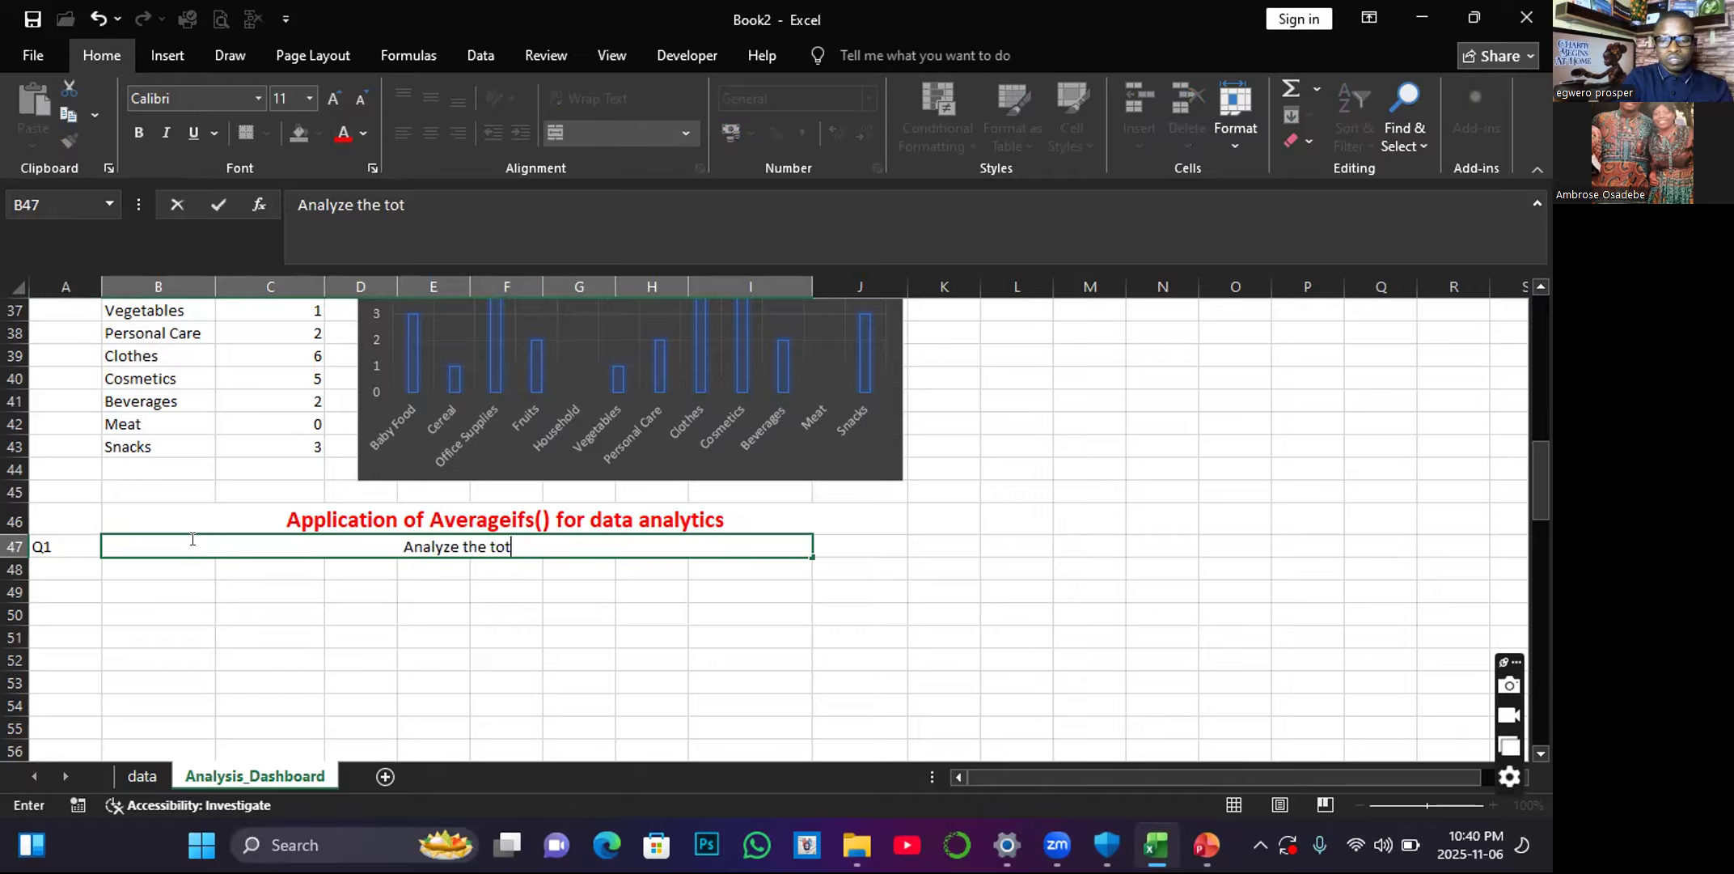
type("al Average ")
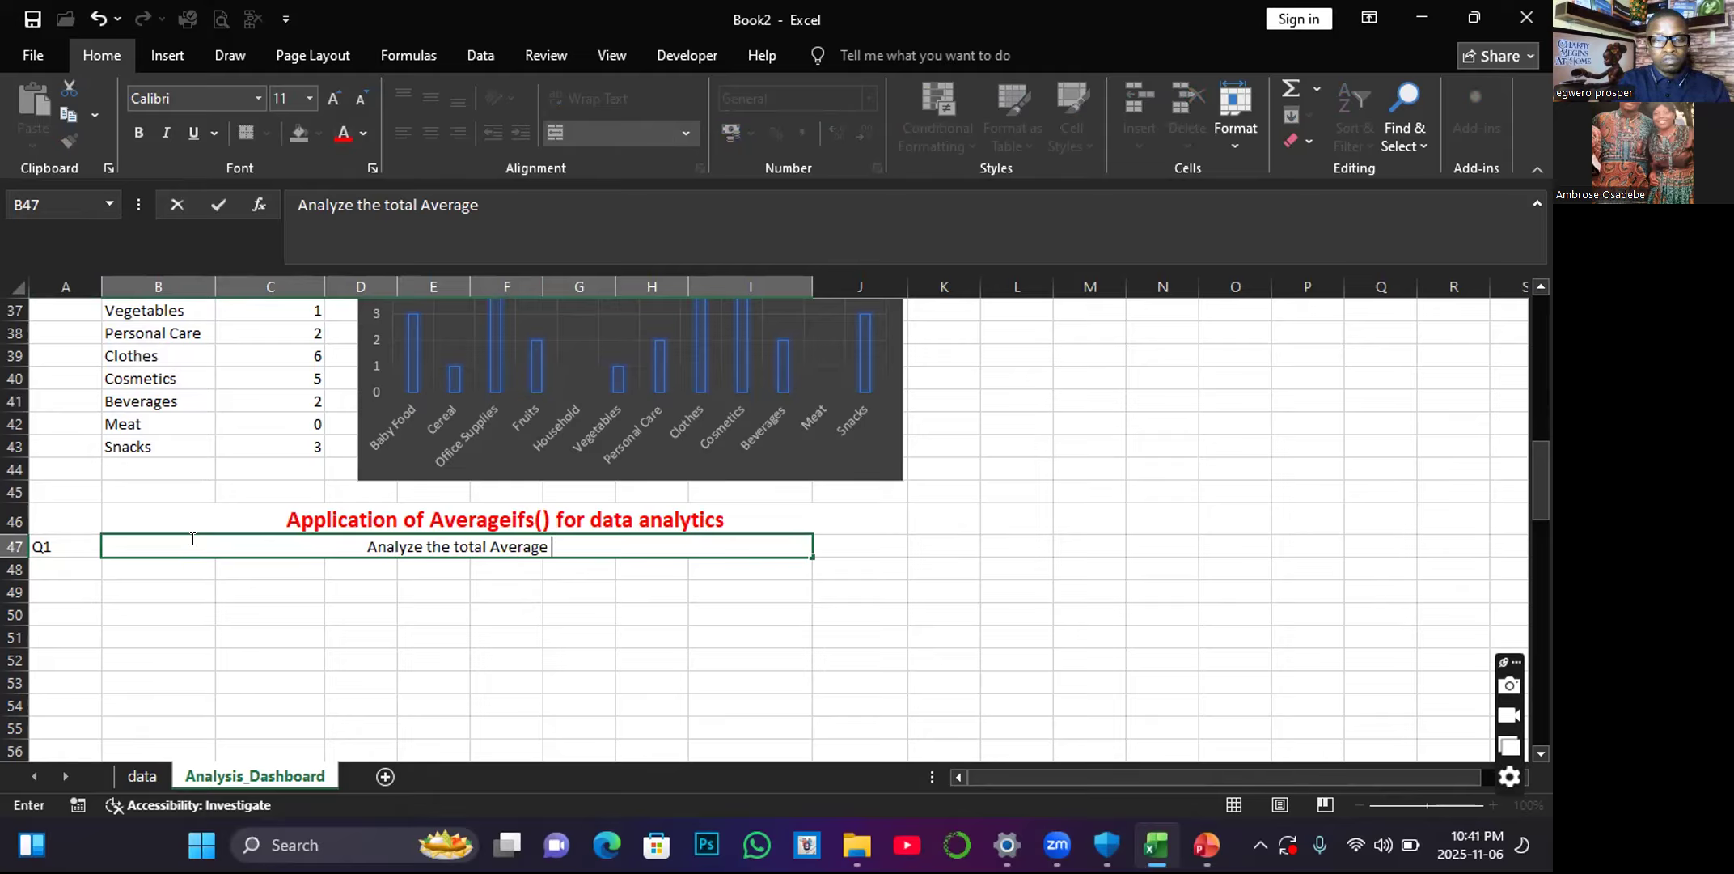
type("pe")
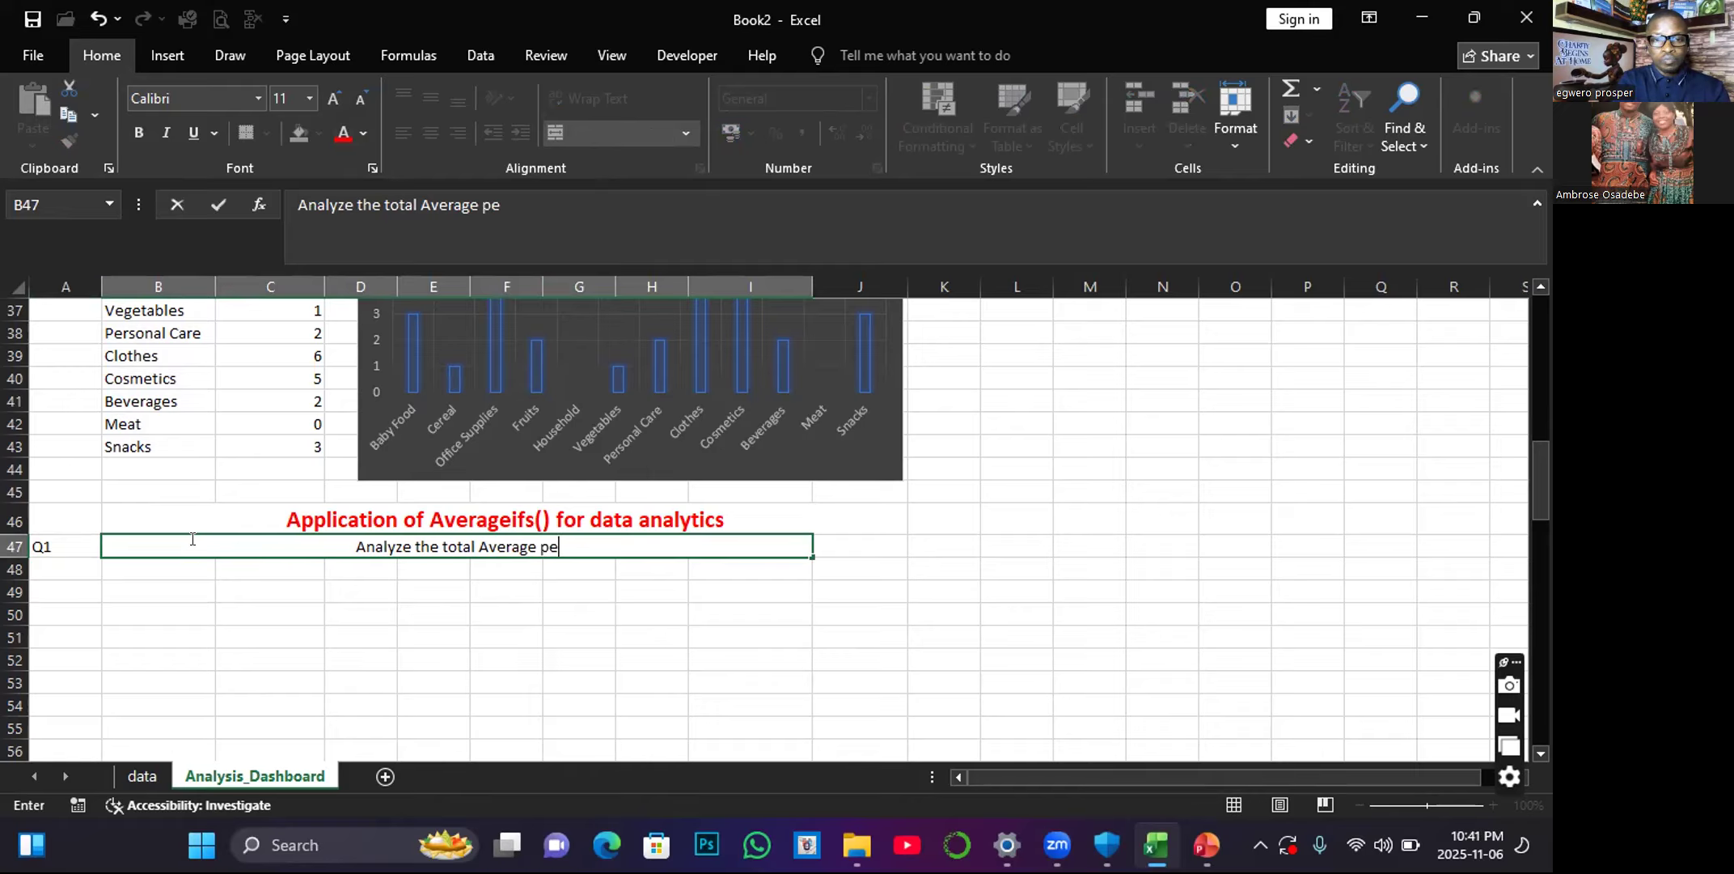
type("r i")
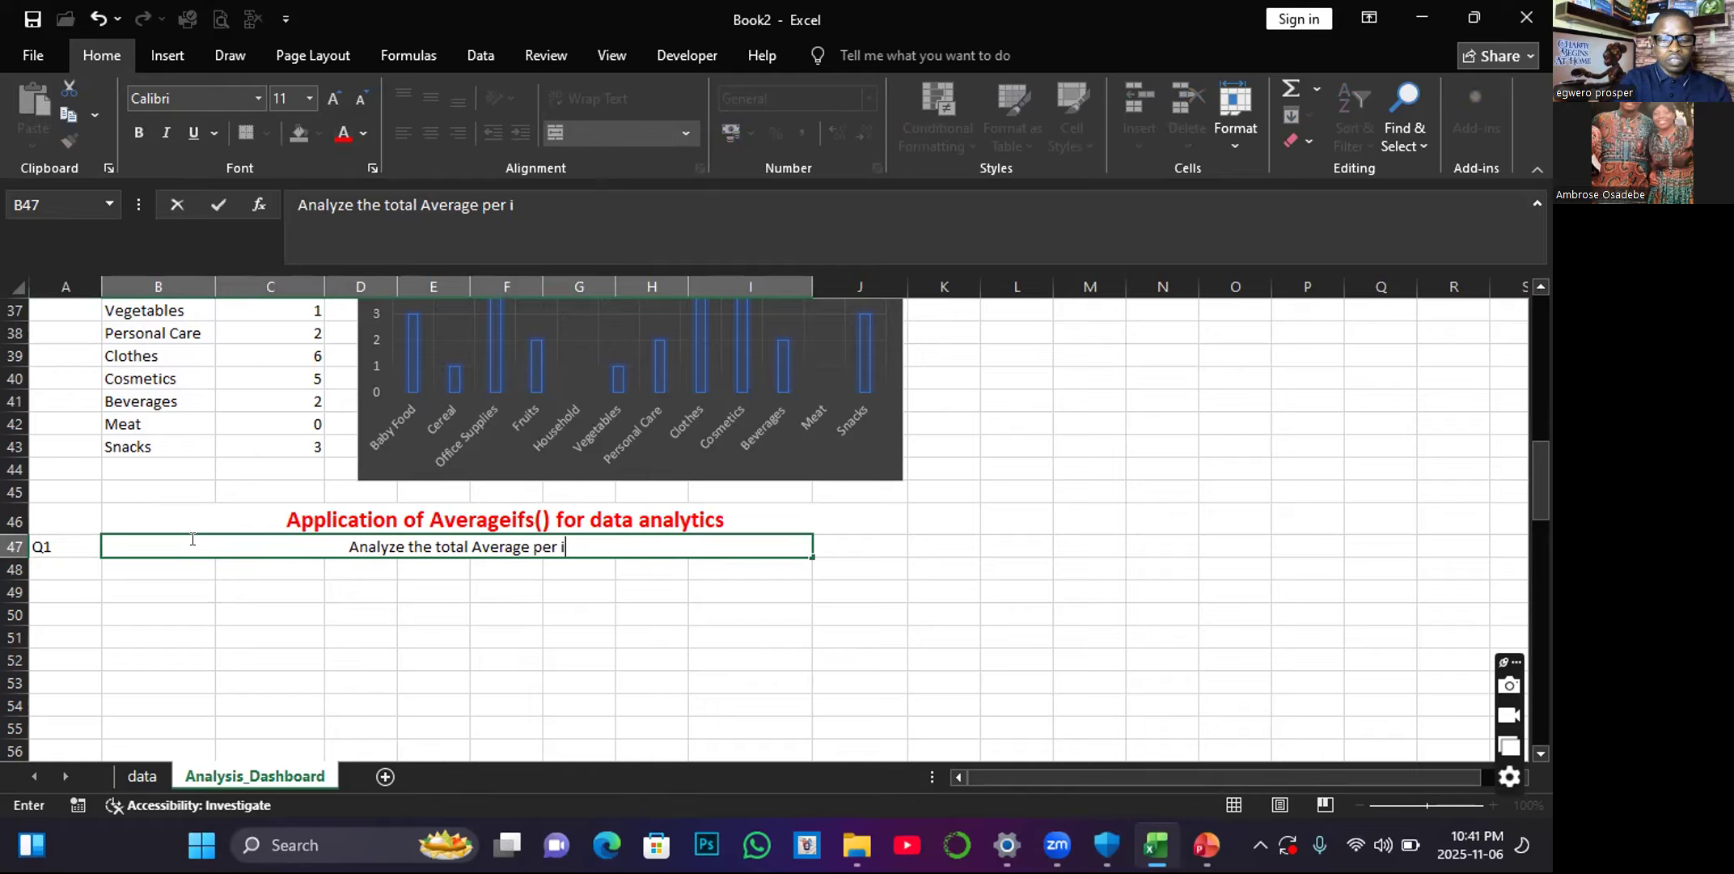
type("tem type ")
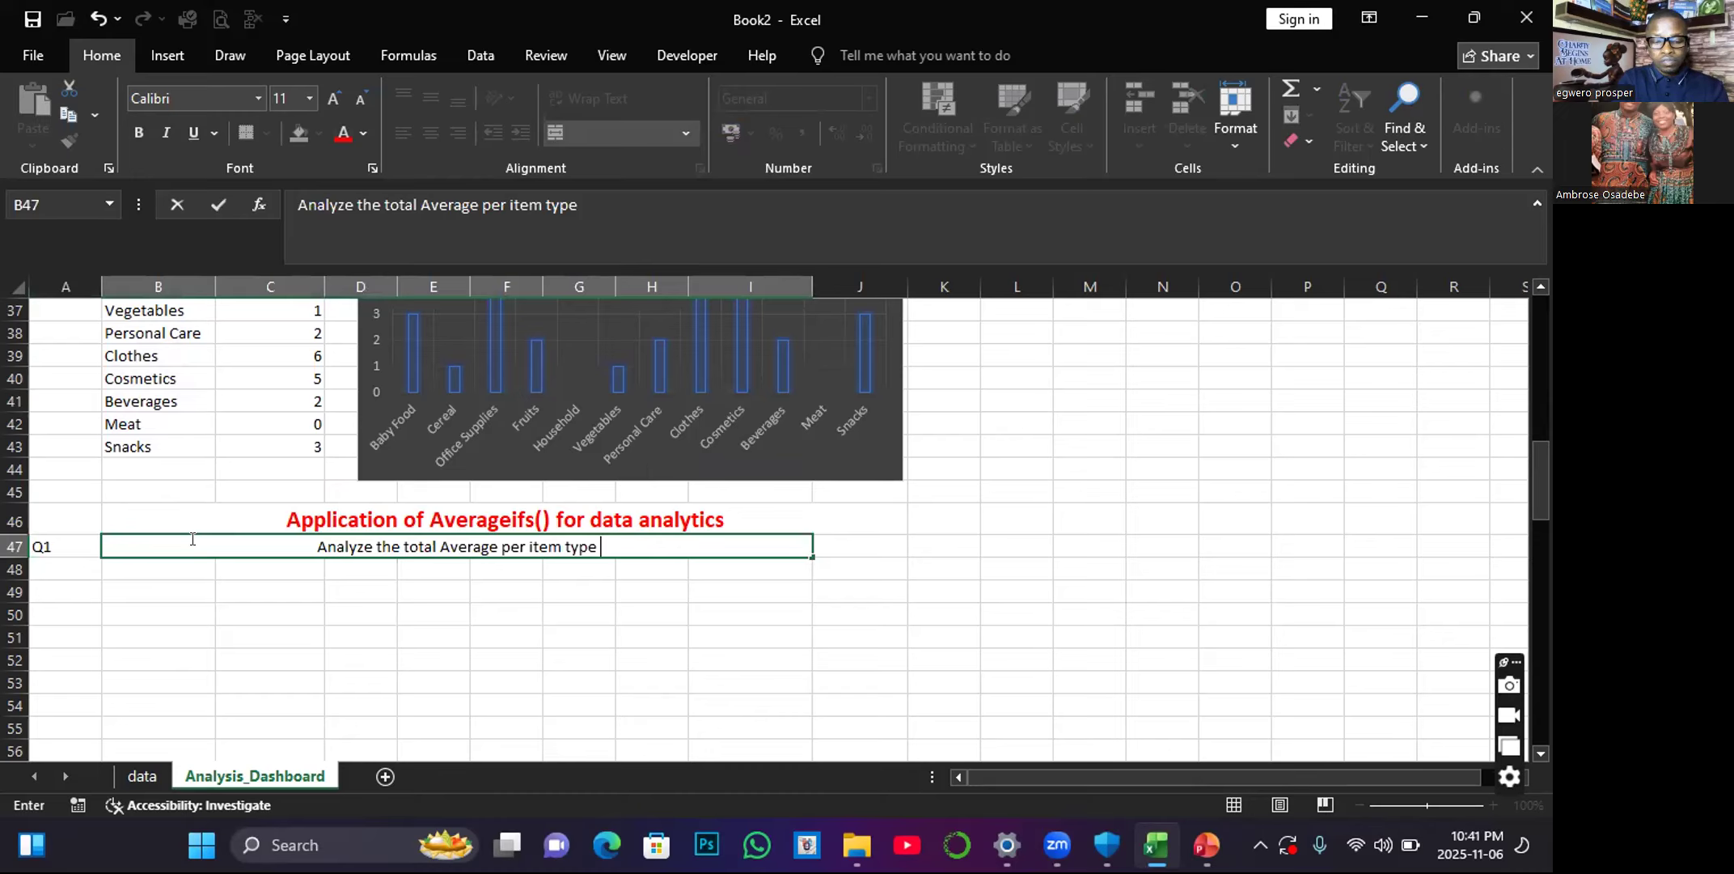
type(",")
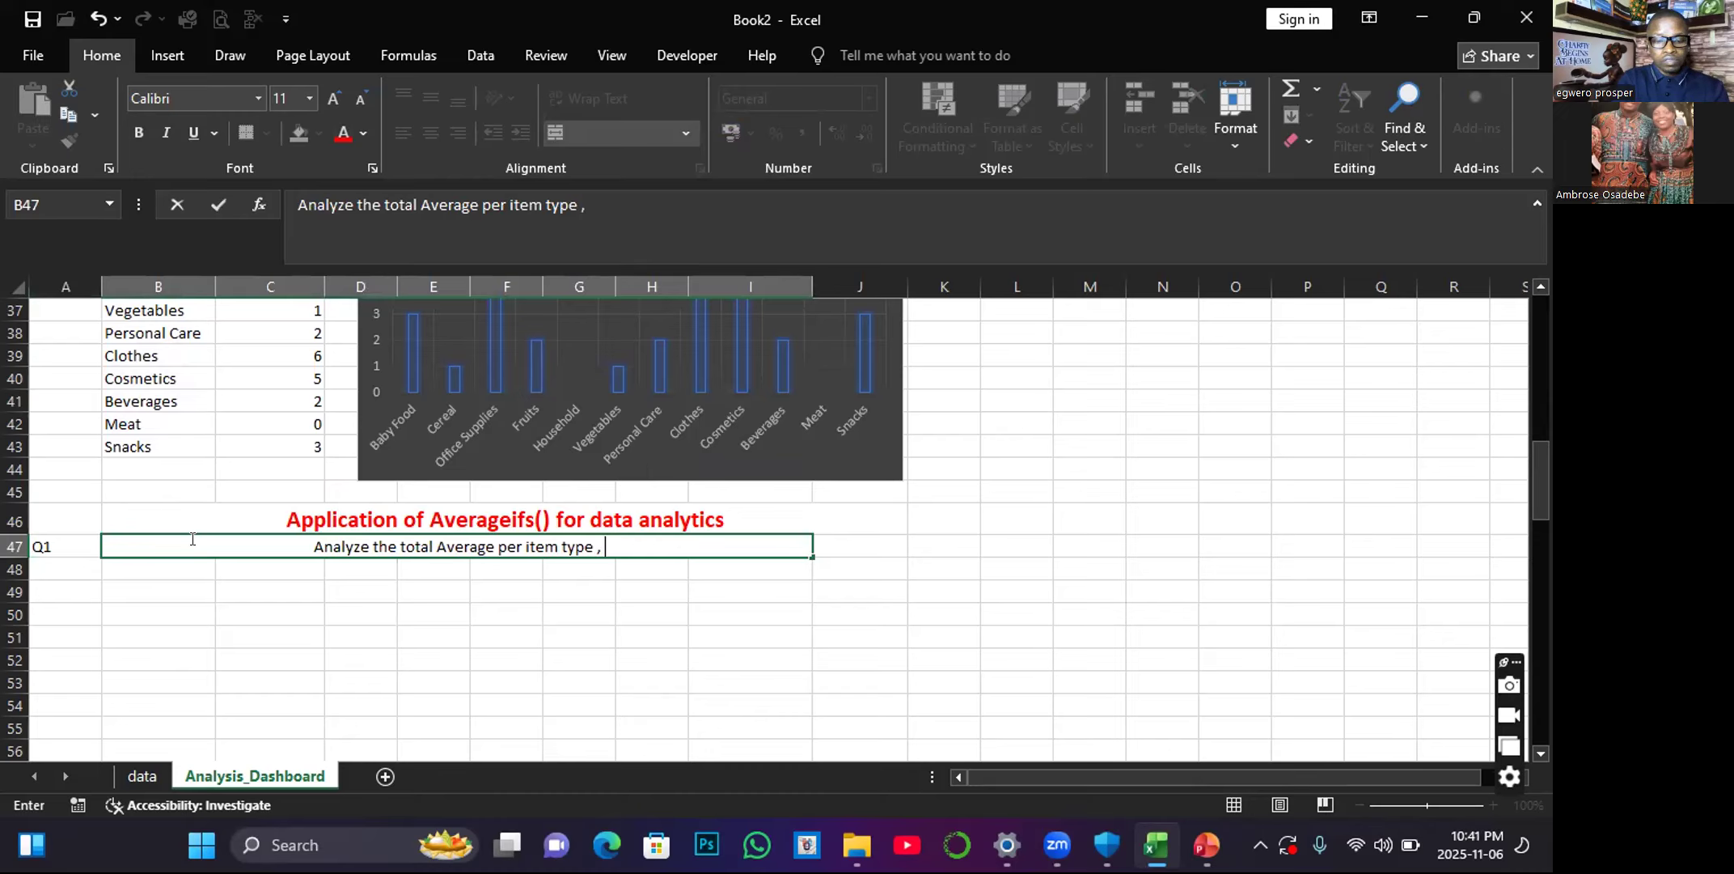
type(" wh")
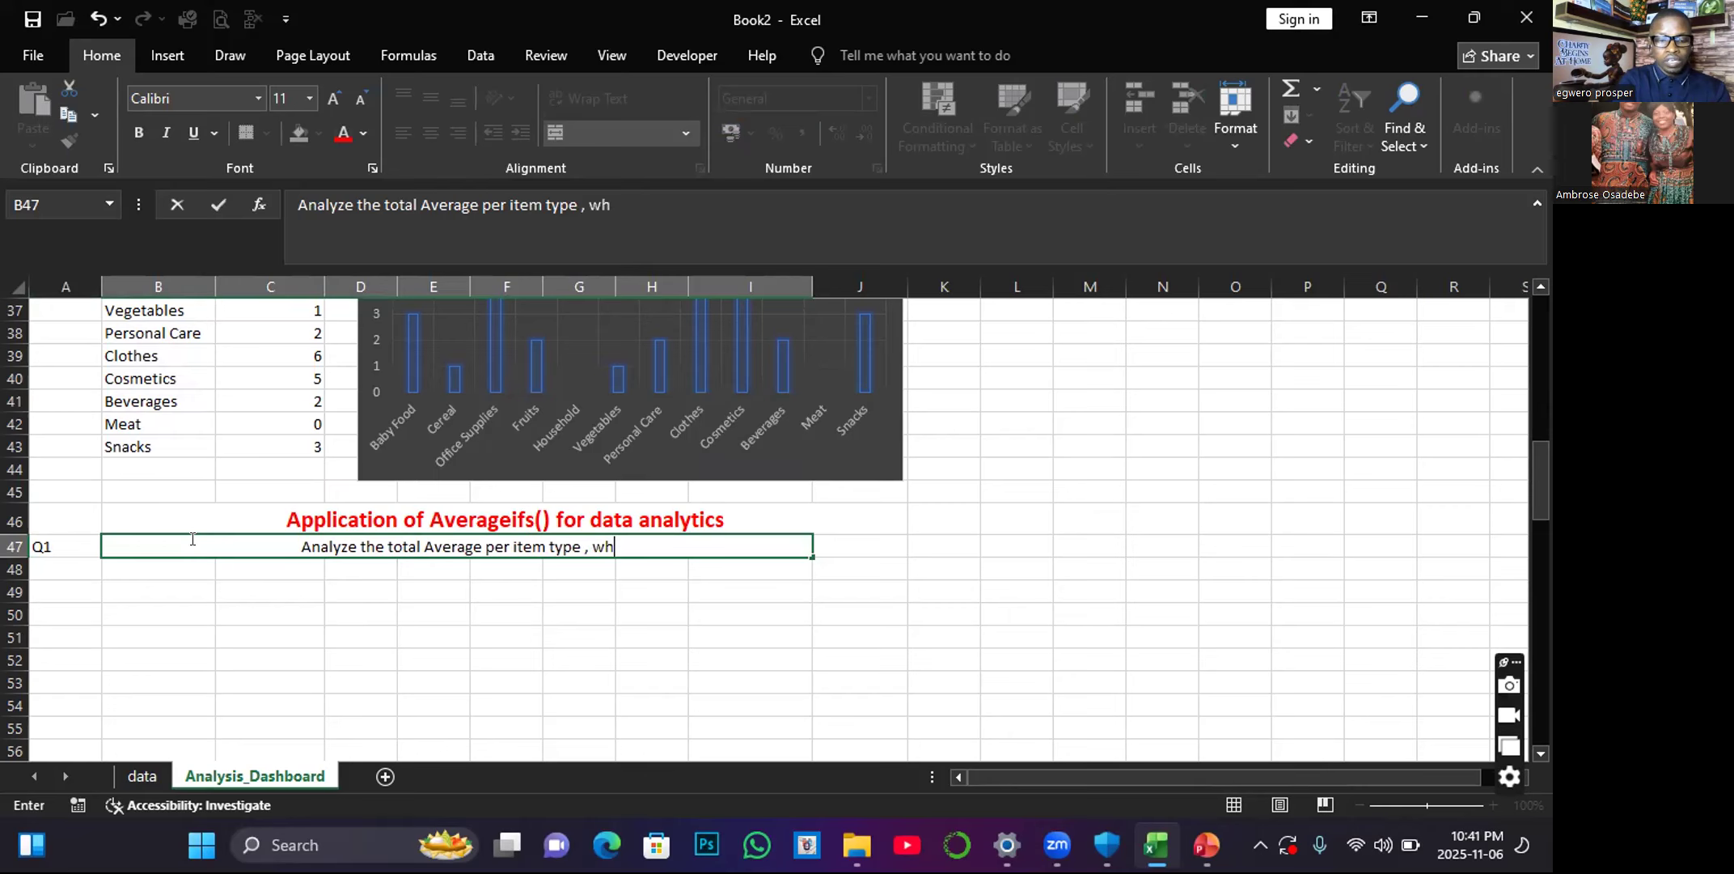
type("ere sales")
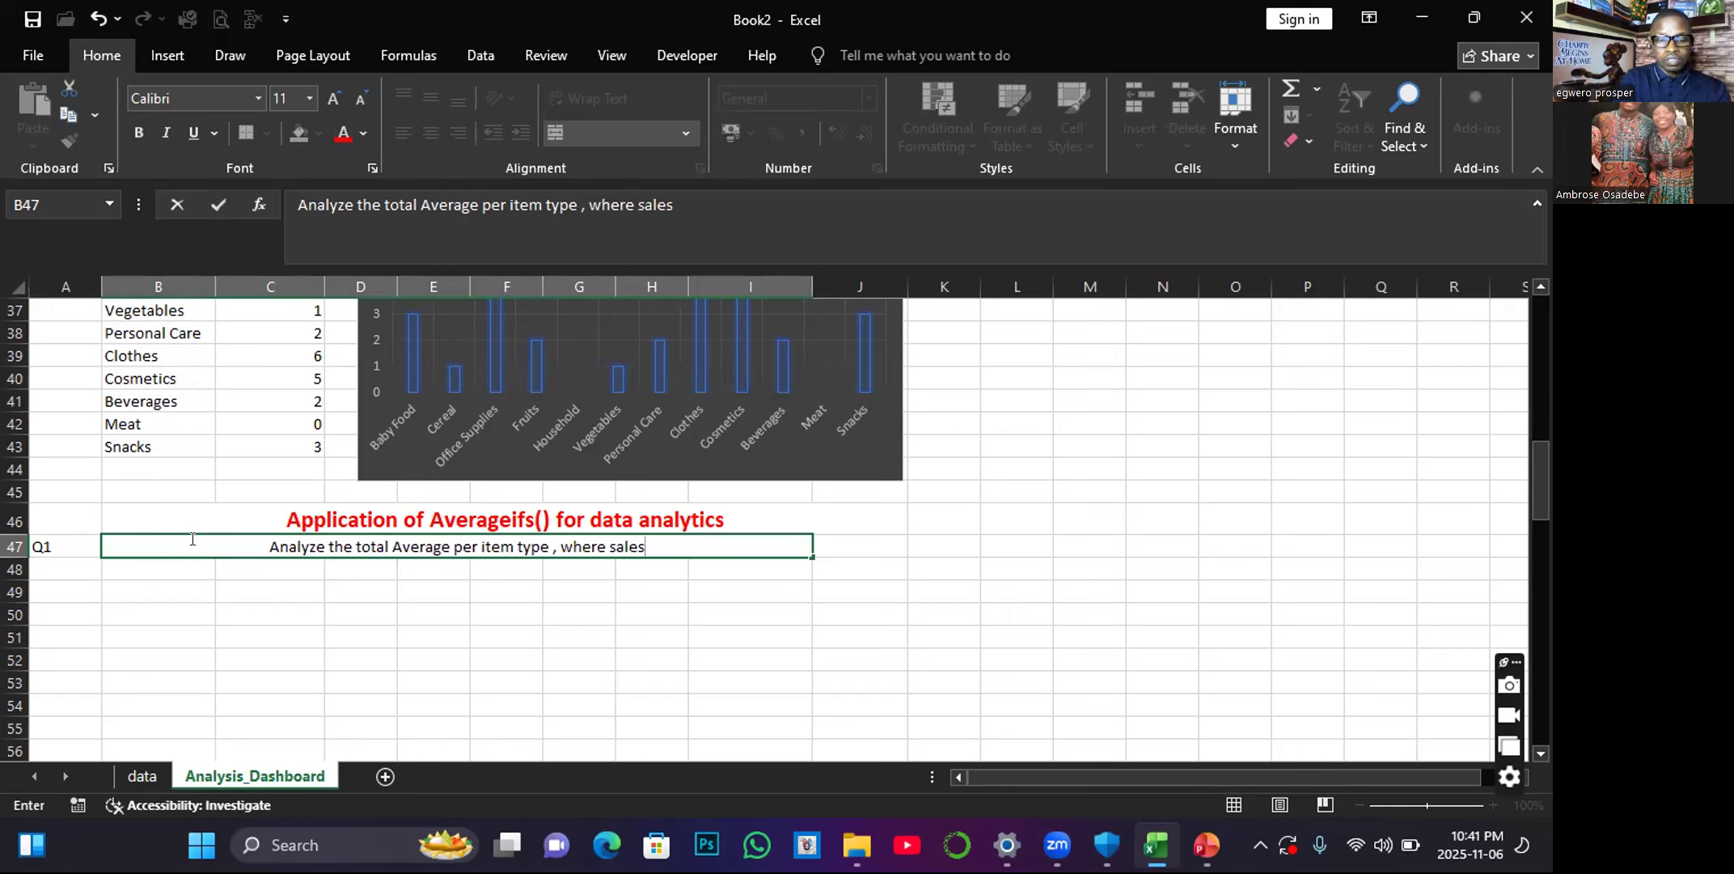
type(" channel i")
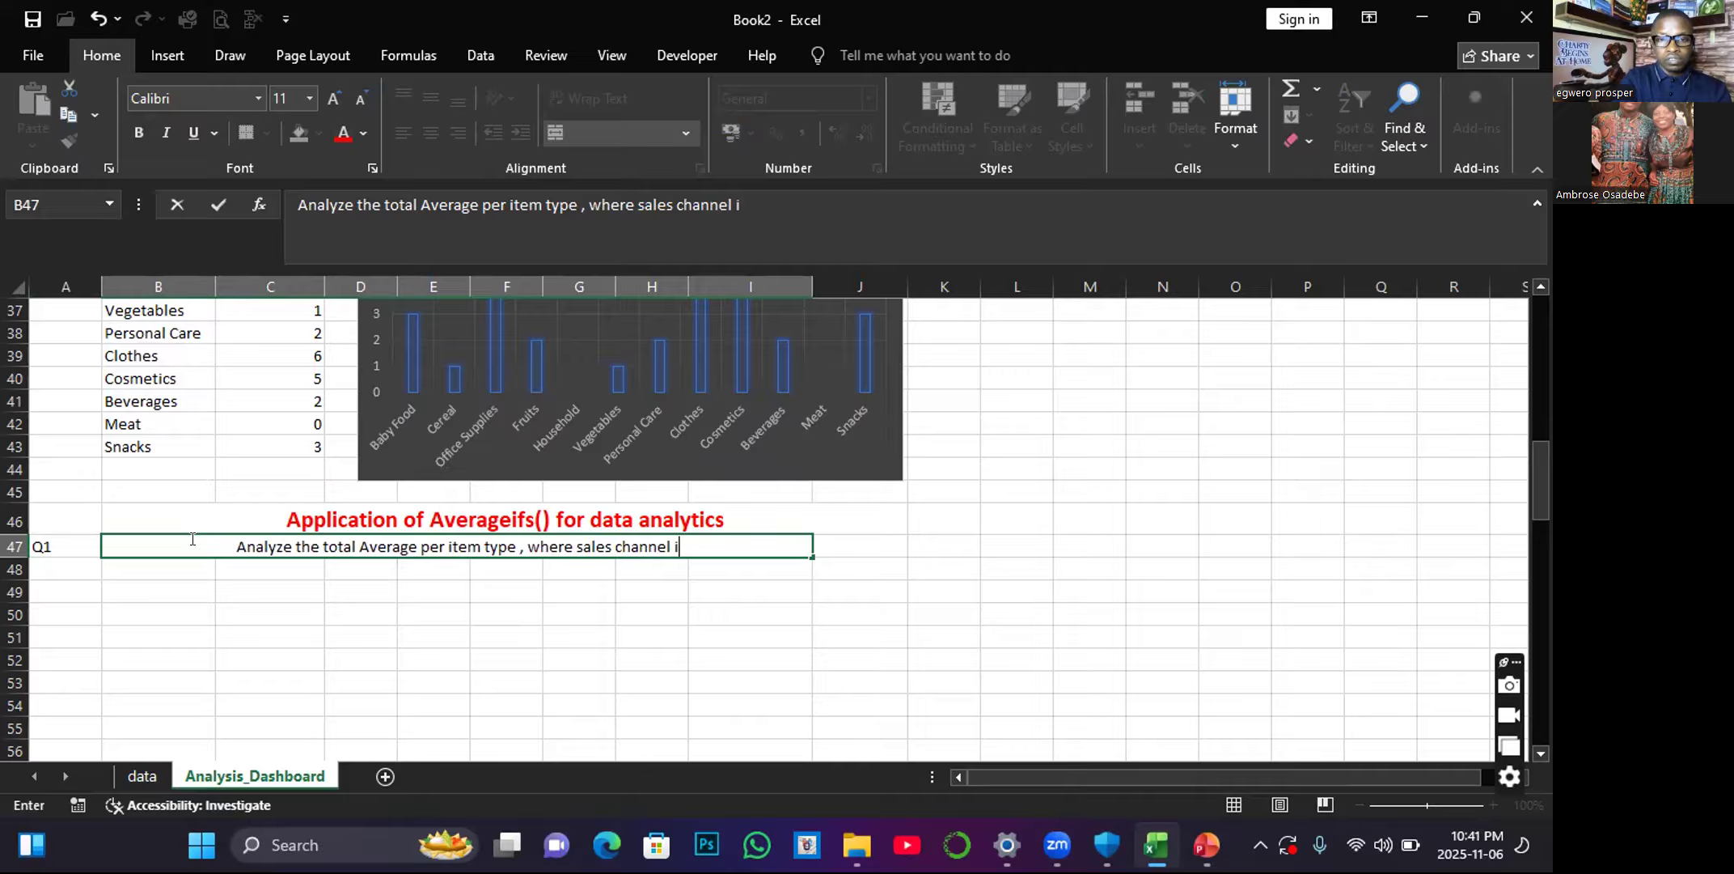
type("s onl")
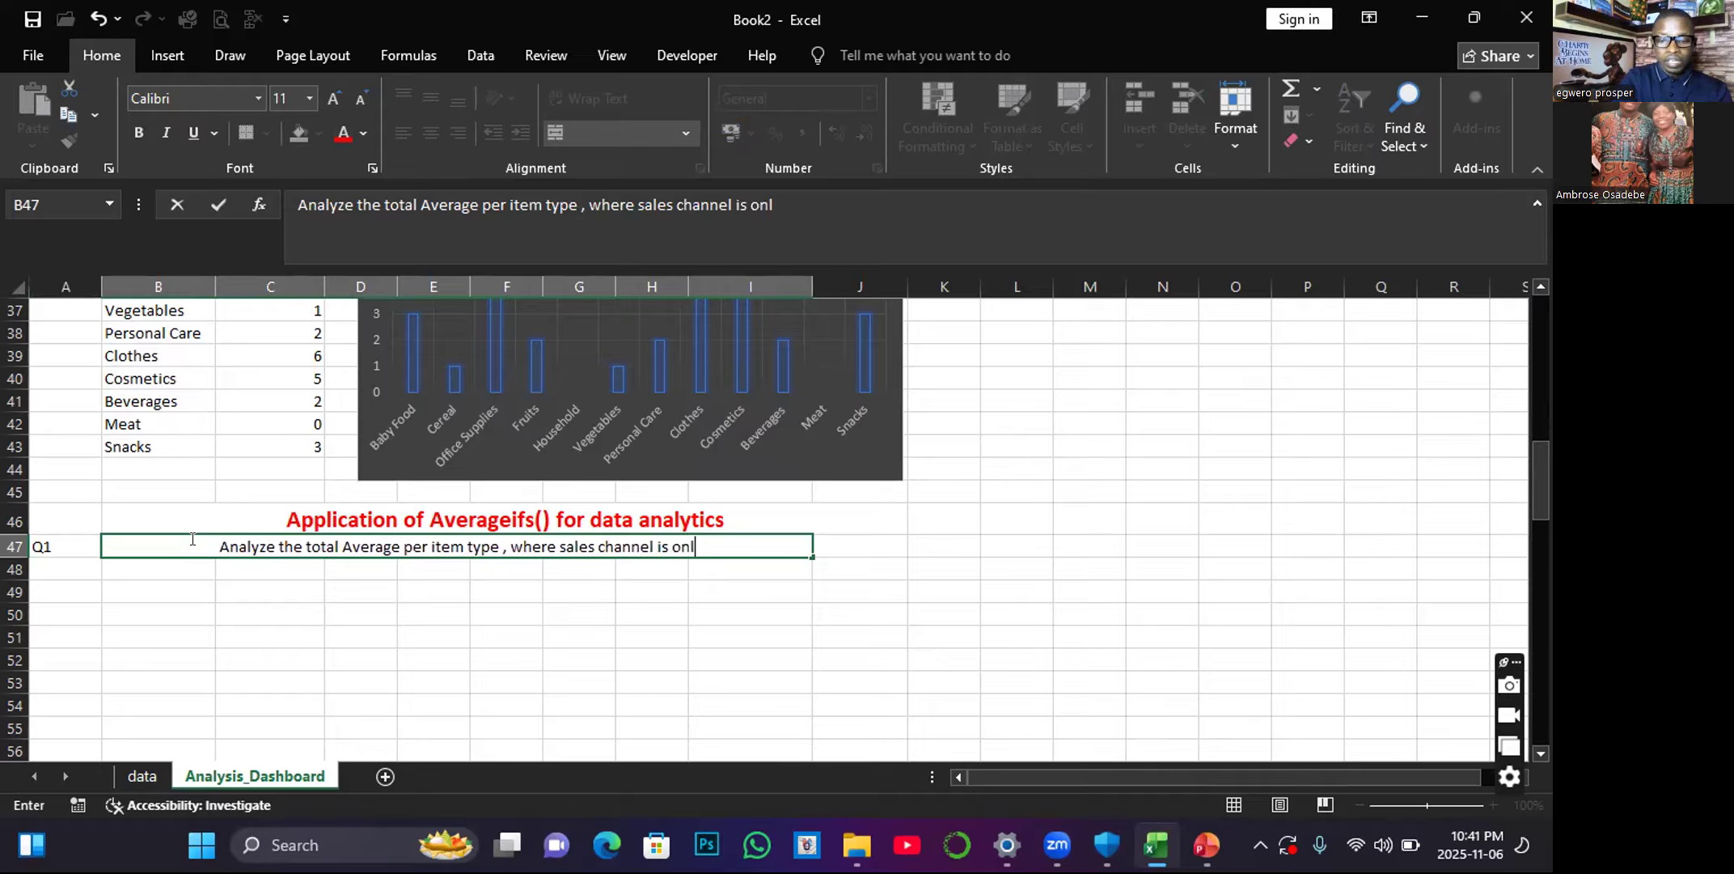
type("ine and")
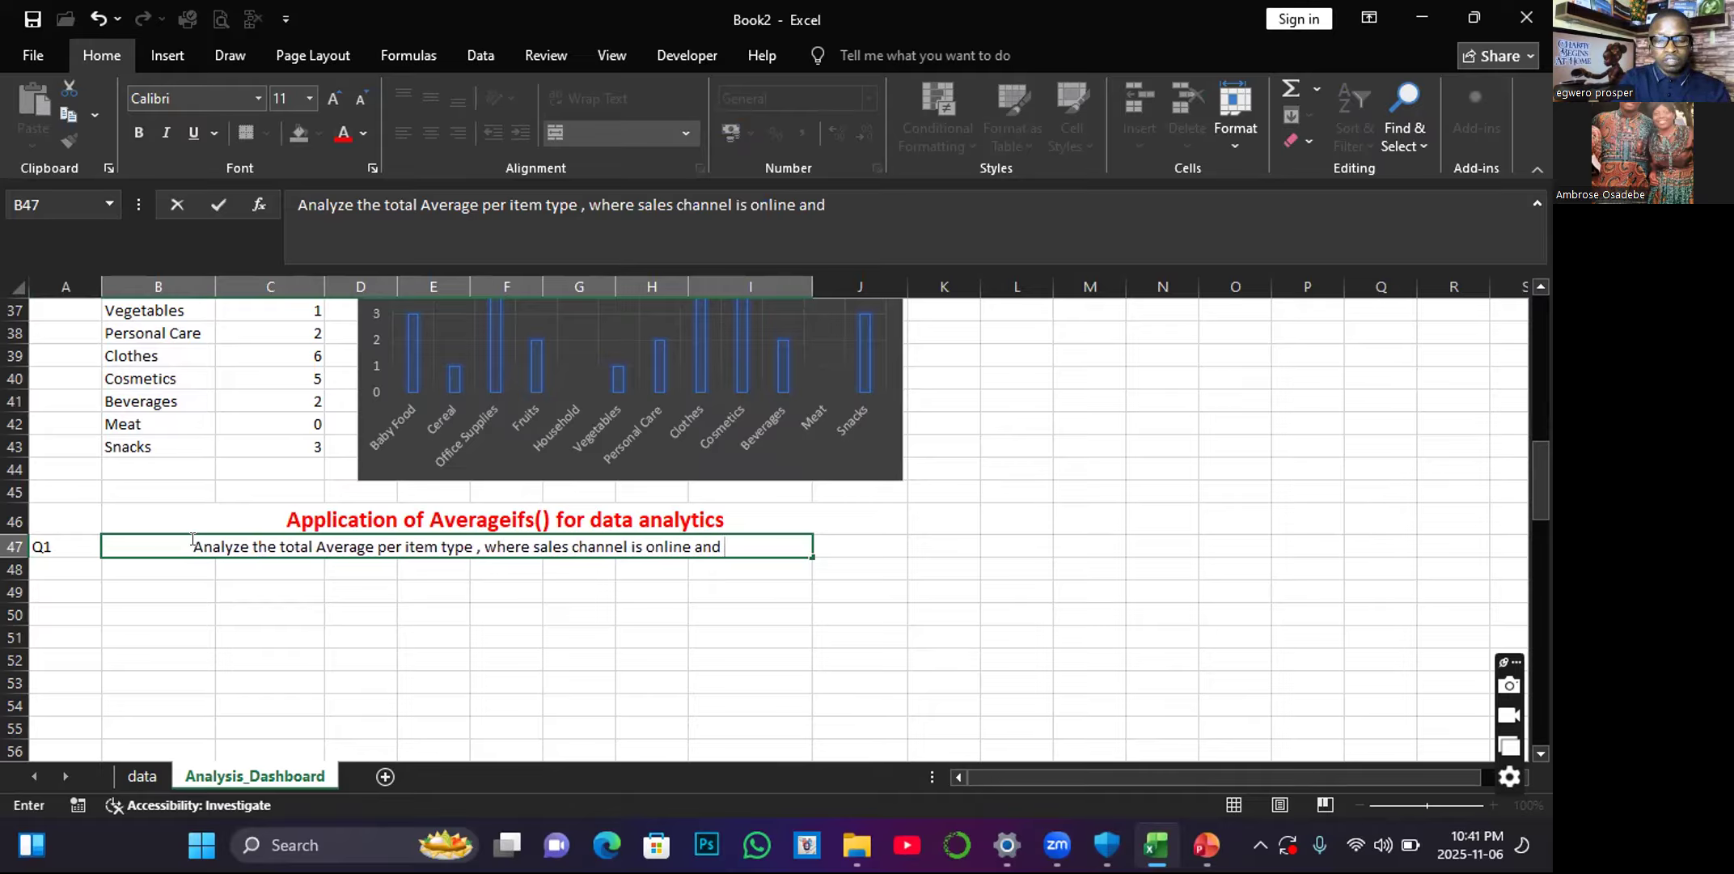
type(" unit")
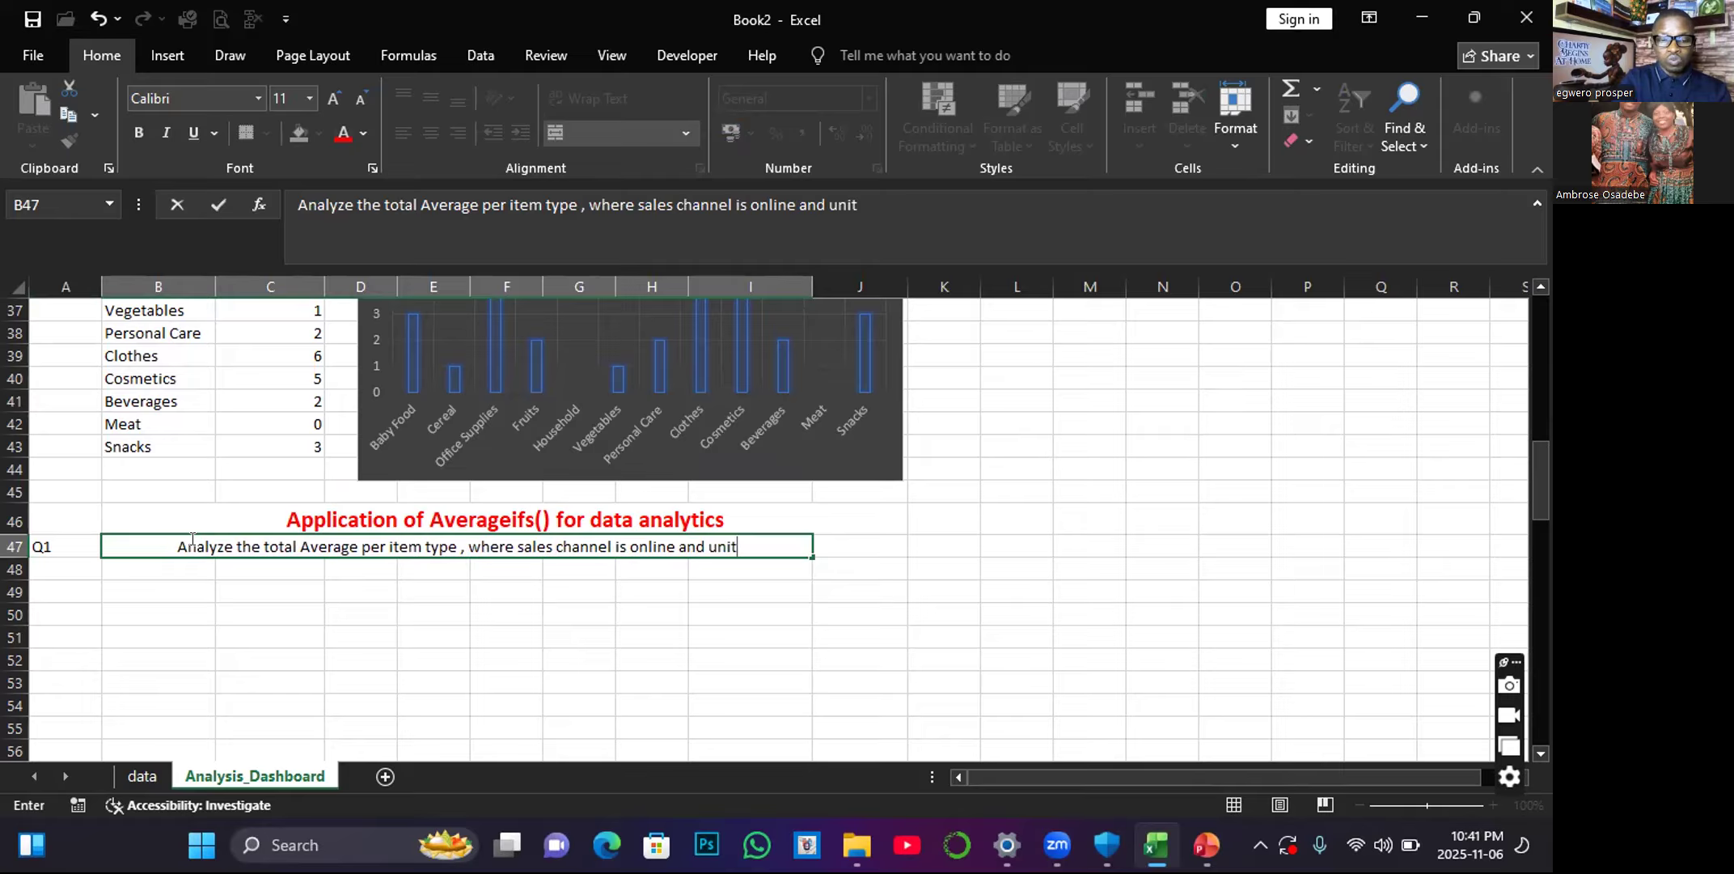
type(" sold is >")
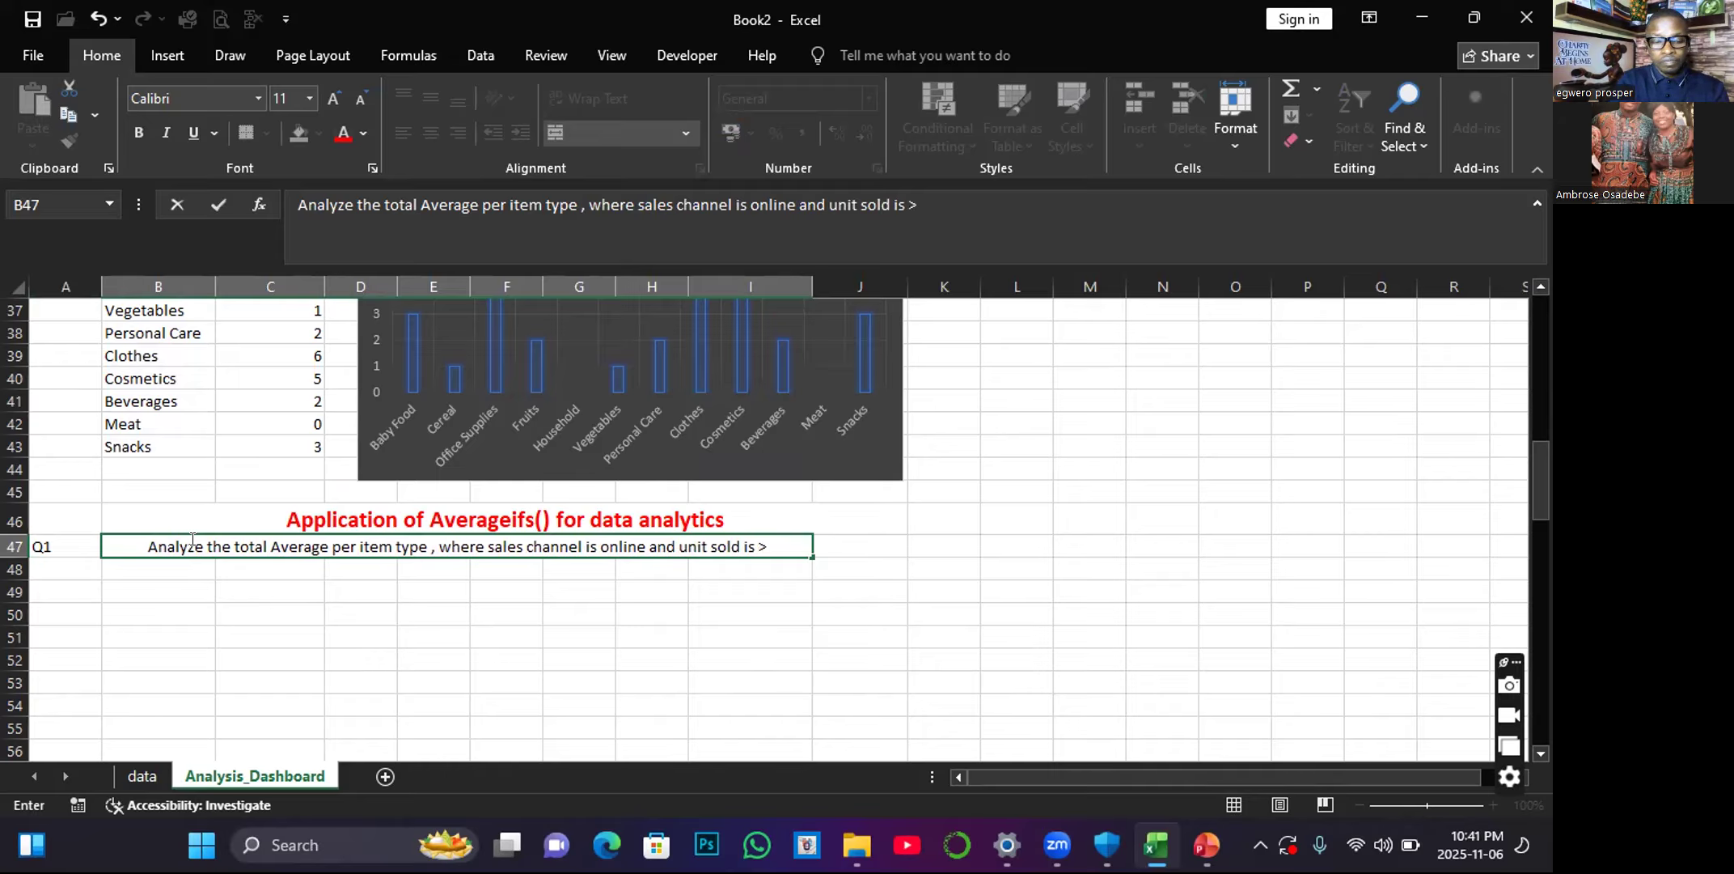
key("BackSpace")
key("BackSpace")
type("<2000")
left_click(407, 571)
Format the B47 question text in bold with a red font colour.
left_click(357, 540)
left_click(139, 131)
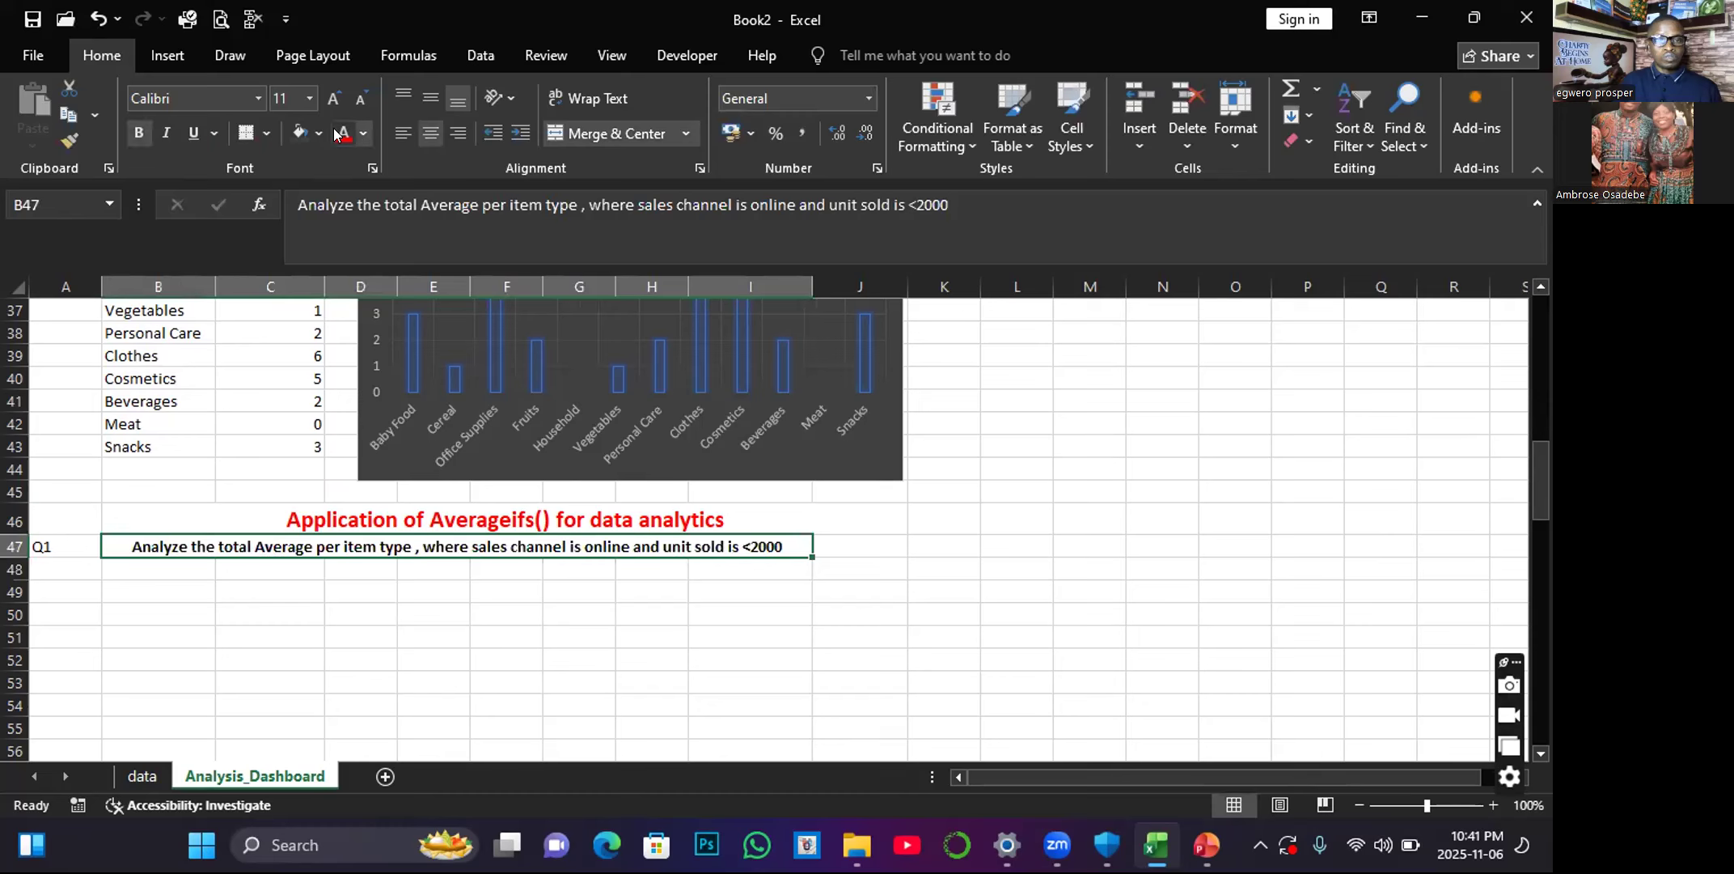
left_click(343, 133)
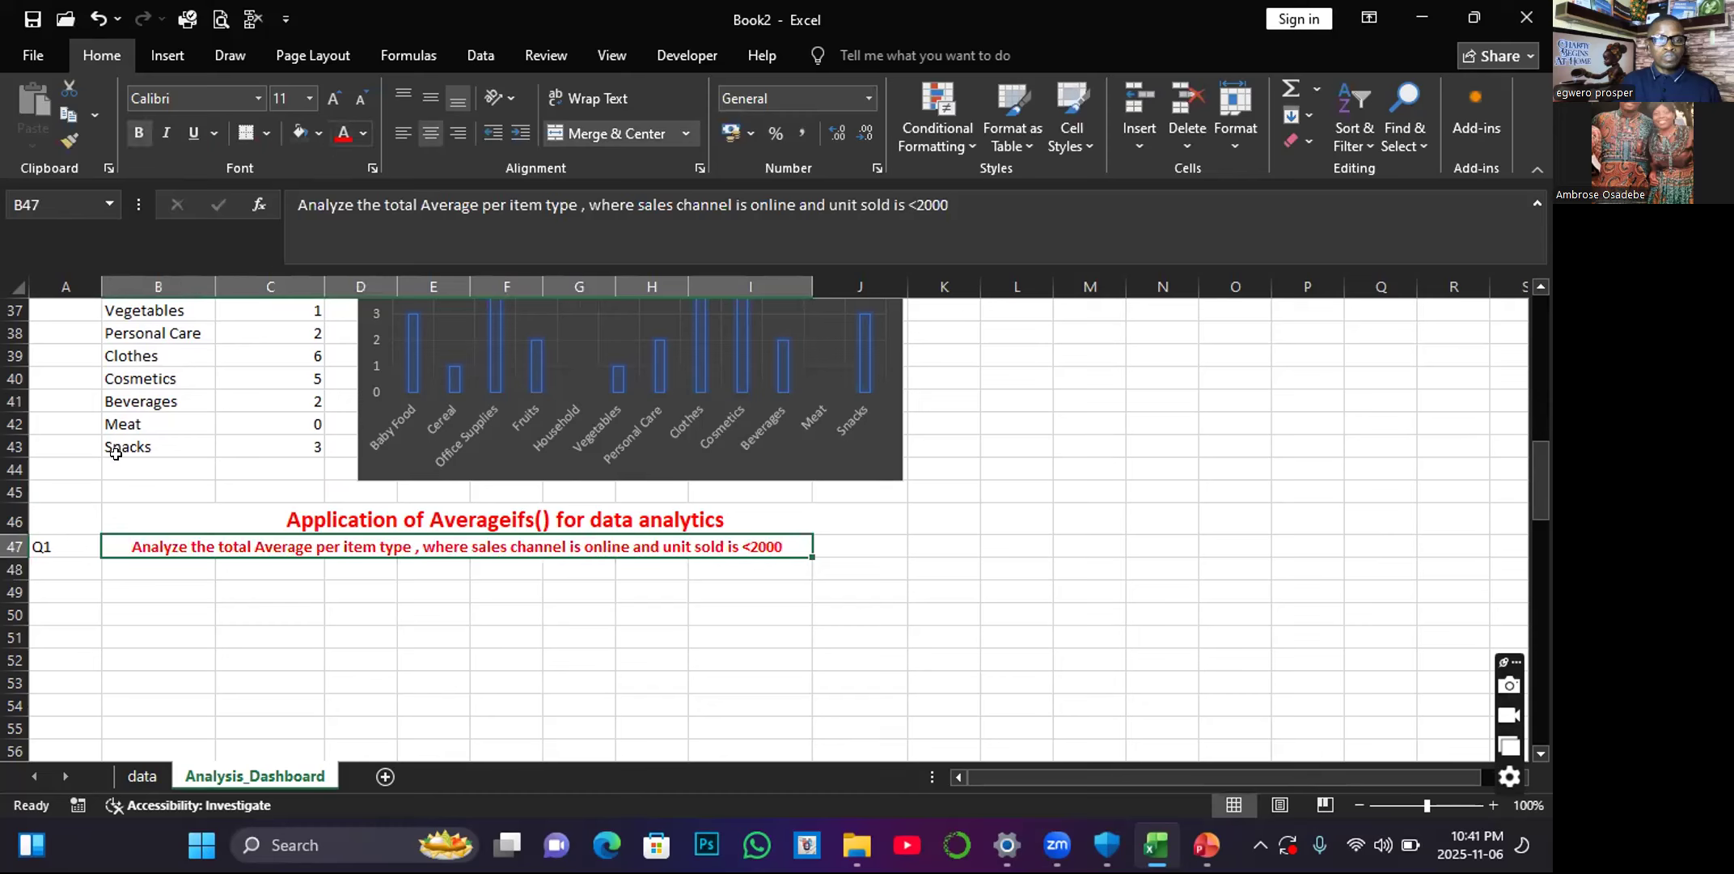
left_click(332, 98)
left_click(332, 98)
left_click(426, 611)
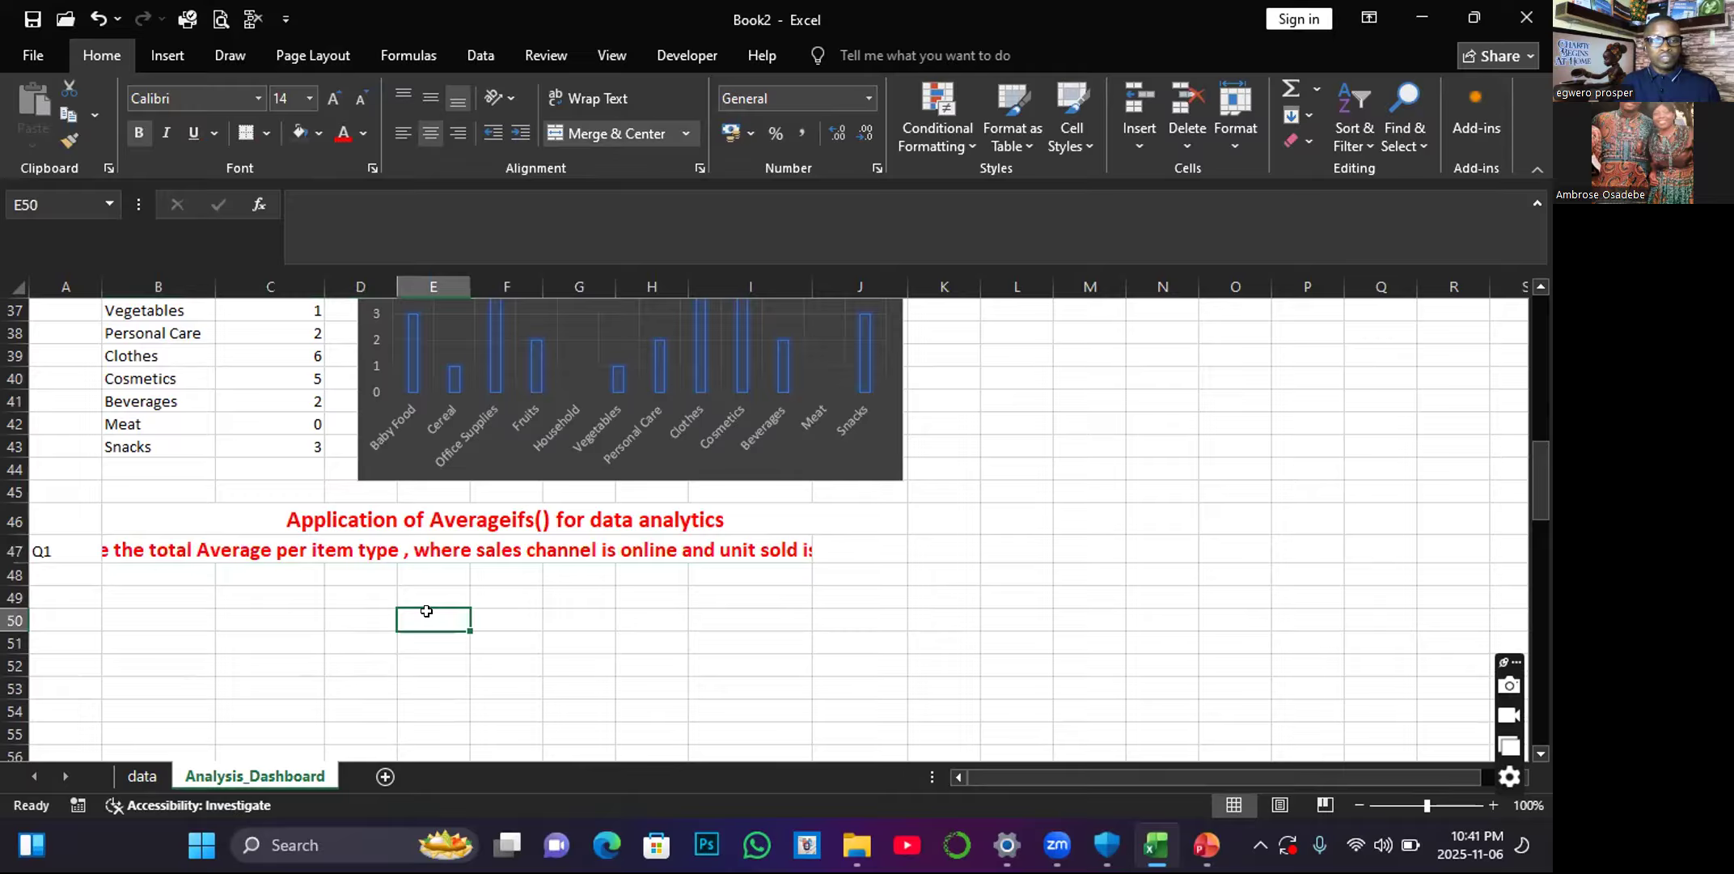
left_click(368, 546)
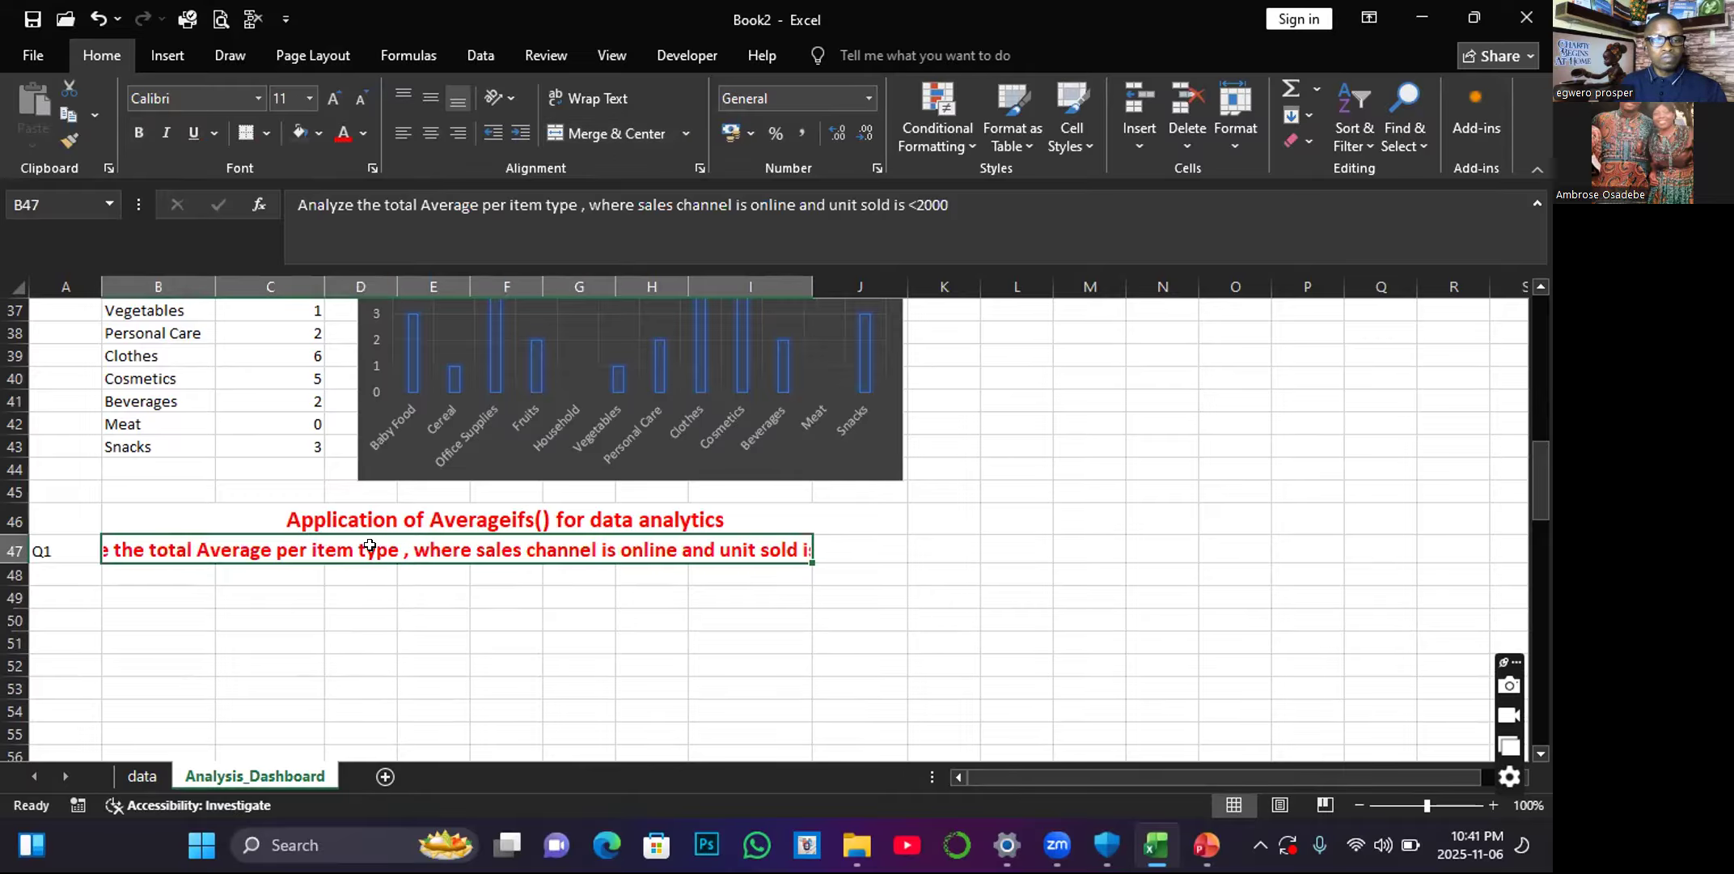
left_click(360, 97)
left_click(361, 98)
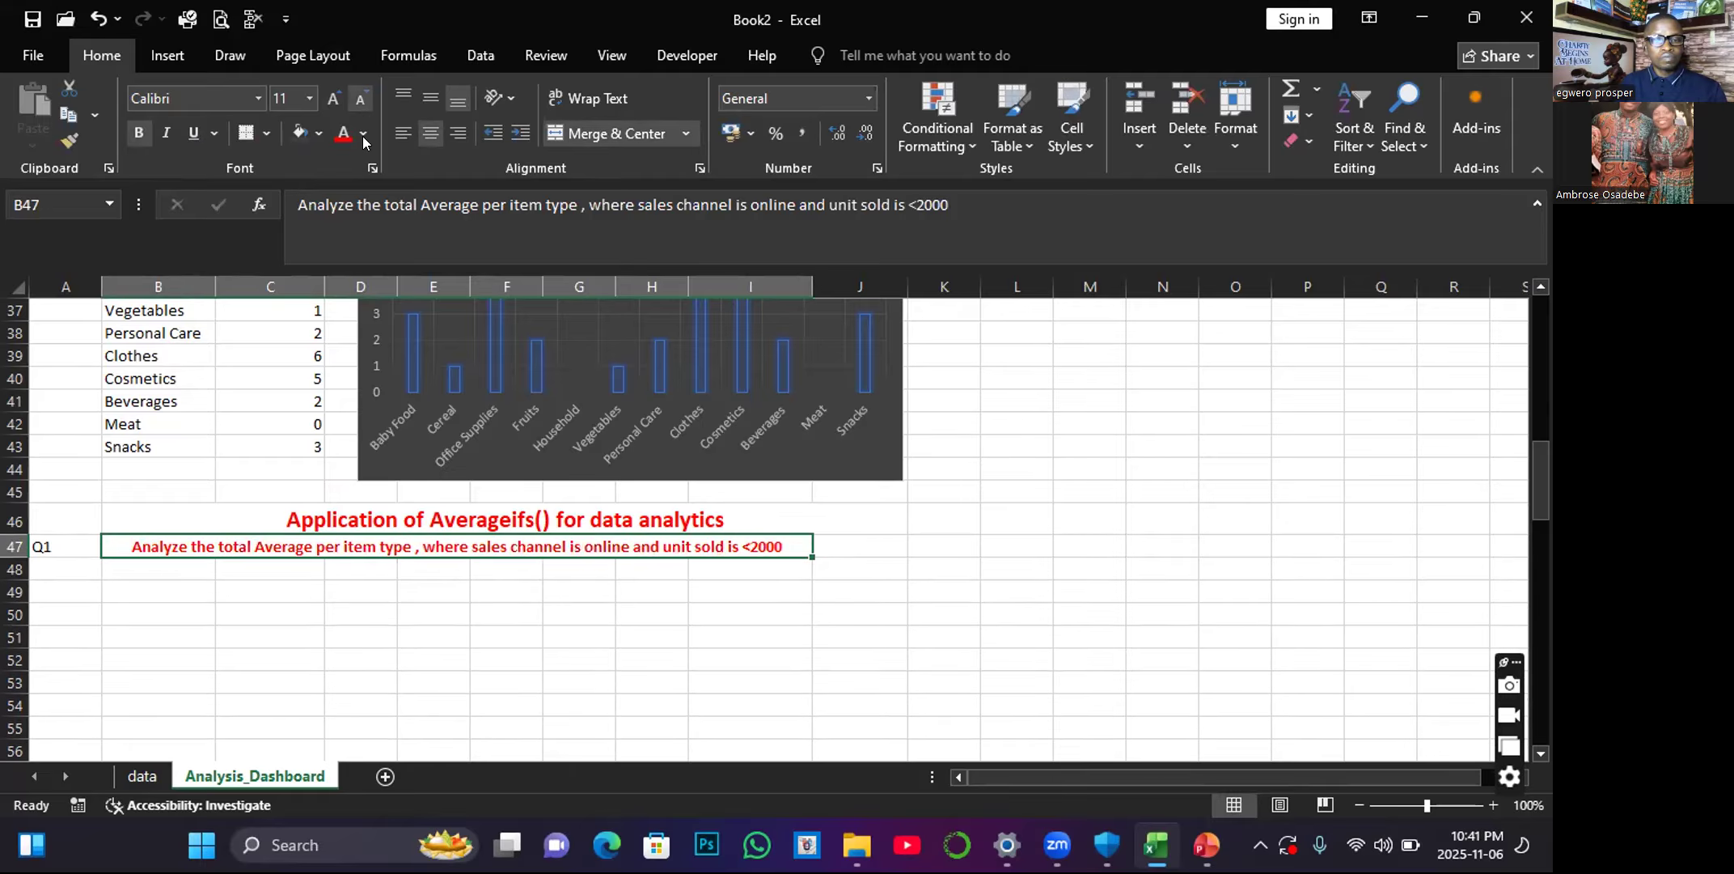
Copy the Item Type and Total Count table in B31:C43 and paste it at B49 under the AVERAGEIFS question.
left_click(248, 613)
scroll(138, 444, "up", 2)
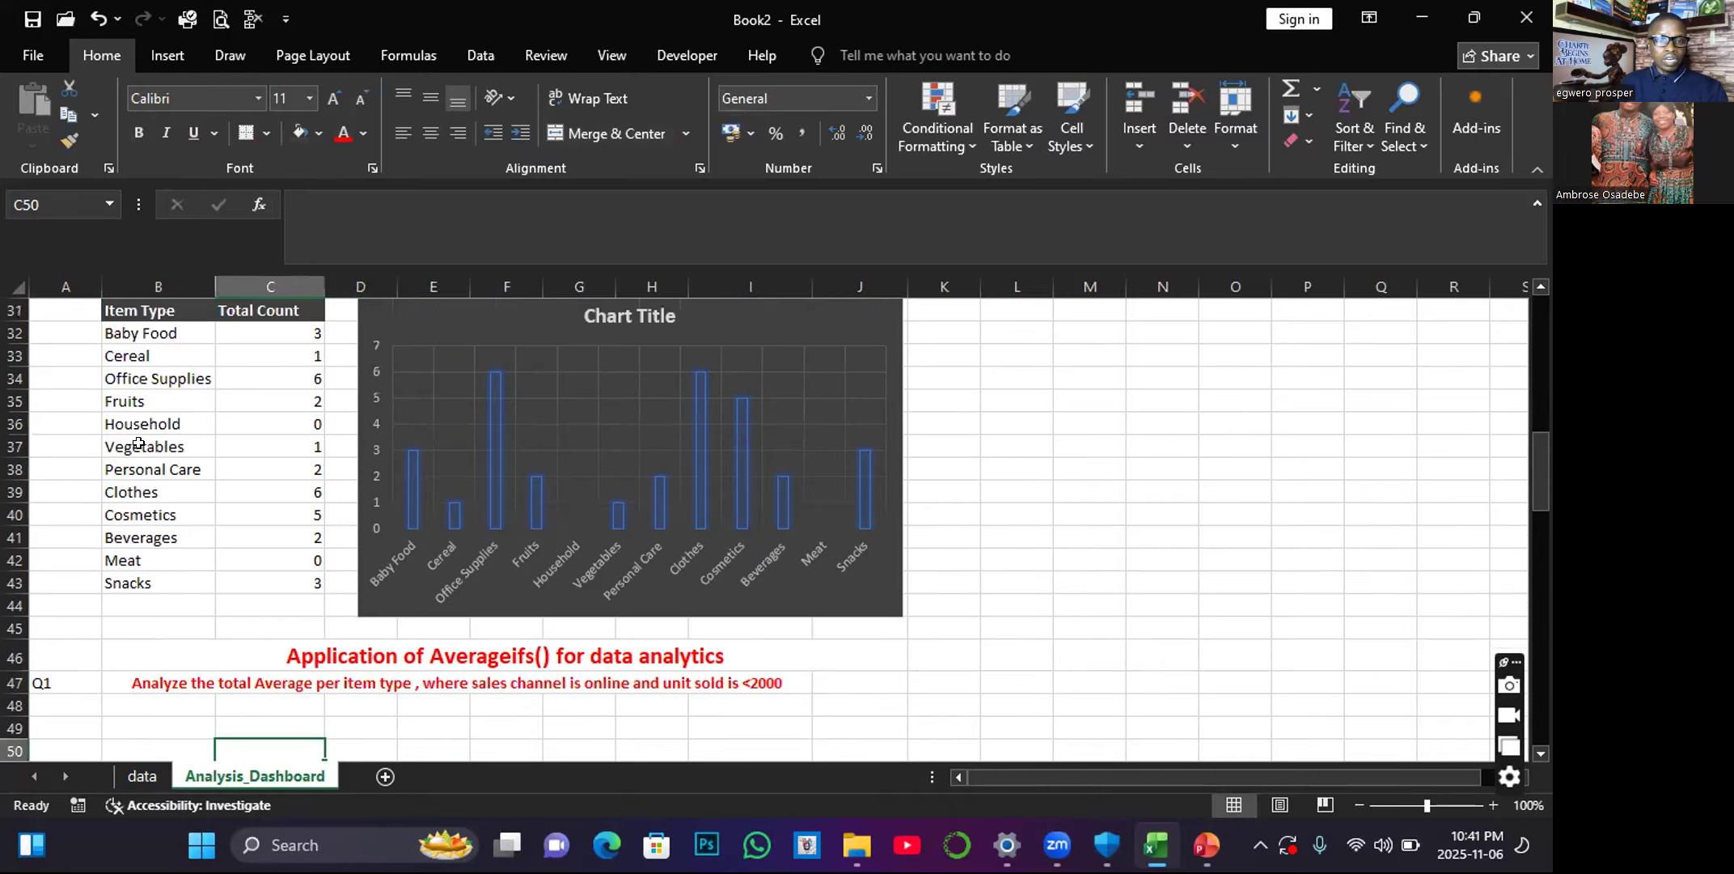
scroll(139, 443, "up", 1)
left_click_drag(115, 394, 286, 663)
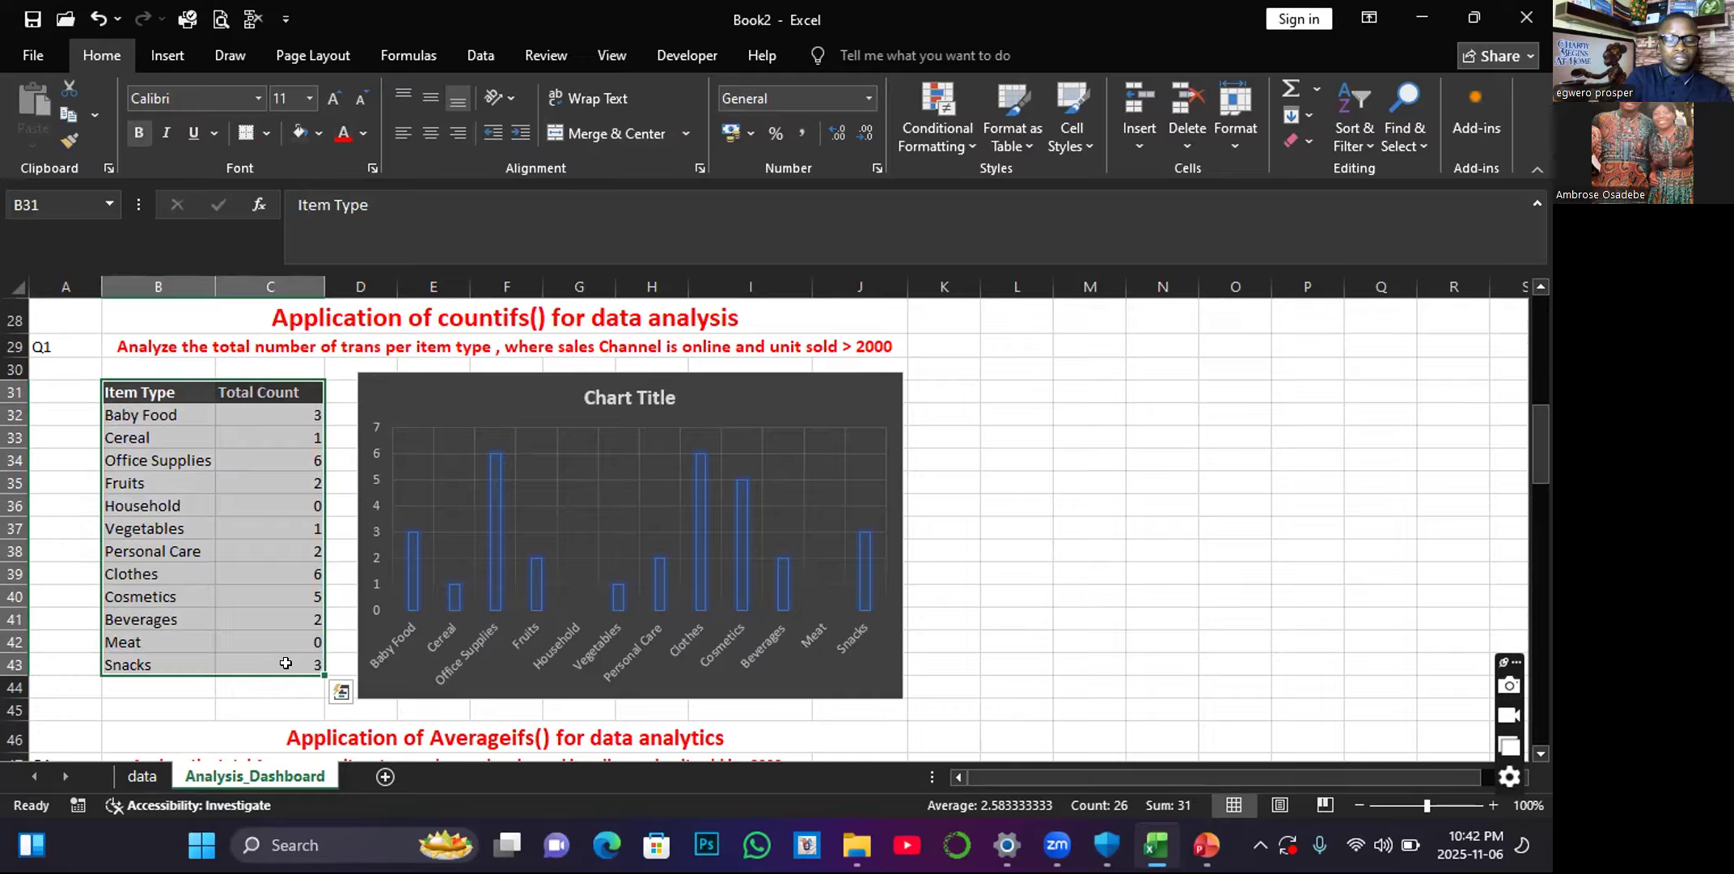
key("ctrl+c")
scroll(301, 610, "down", 3)
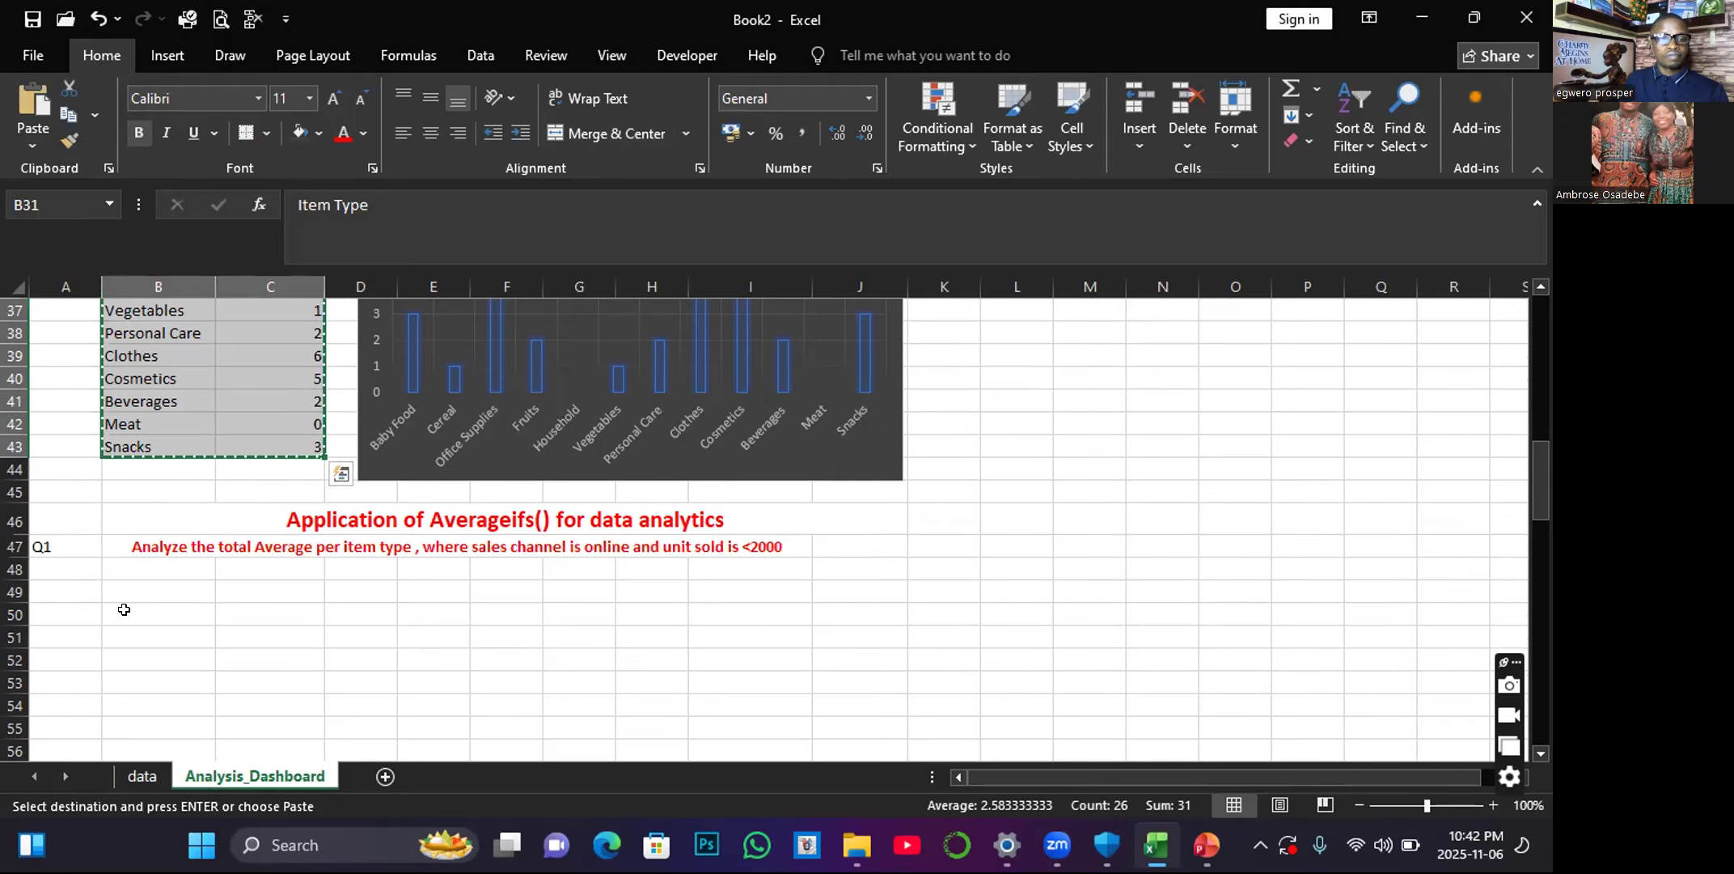
left_click_drag(159, 586, 234, 580)
key("ctrl+v")
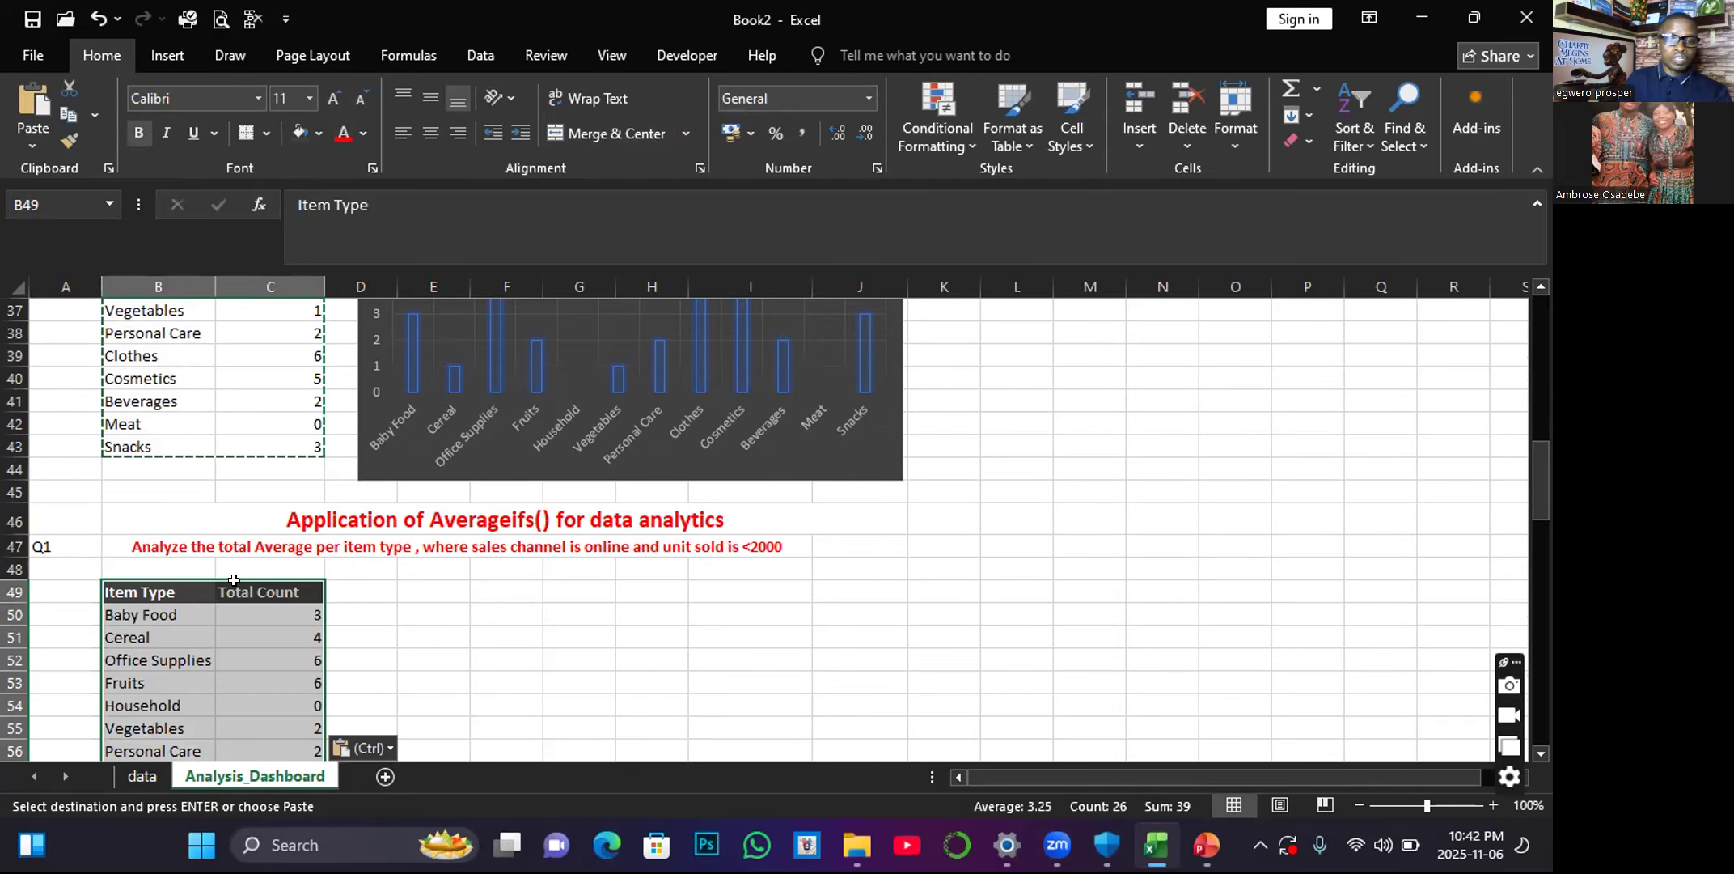
Clear the copied count formulas from cells C50:C60 of the new table.
left_click(281, 657)
scroll(298, 558, "down", 1)
left_click_drag(301, 544, 338, 698)
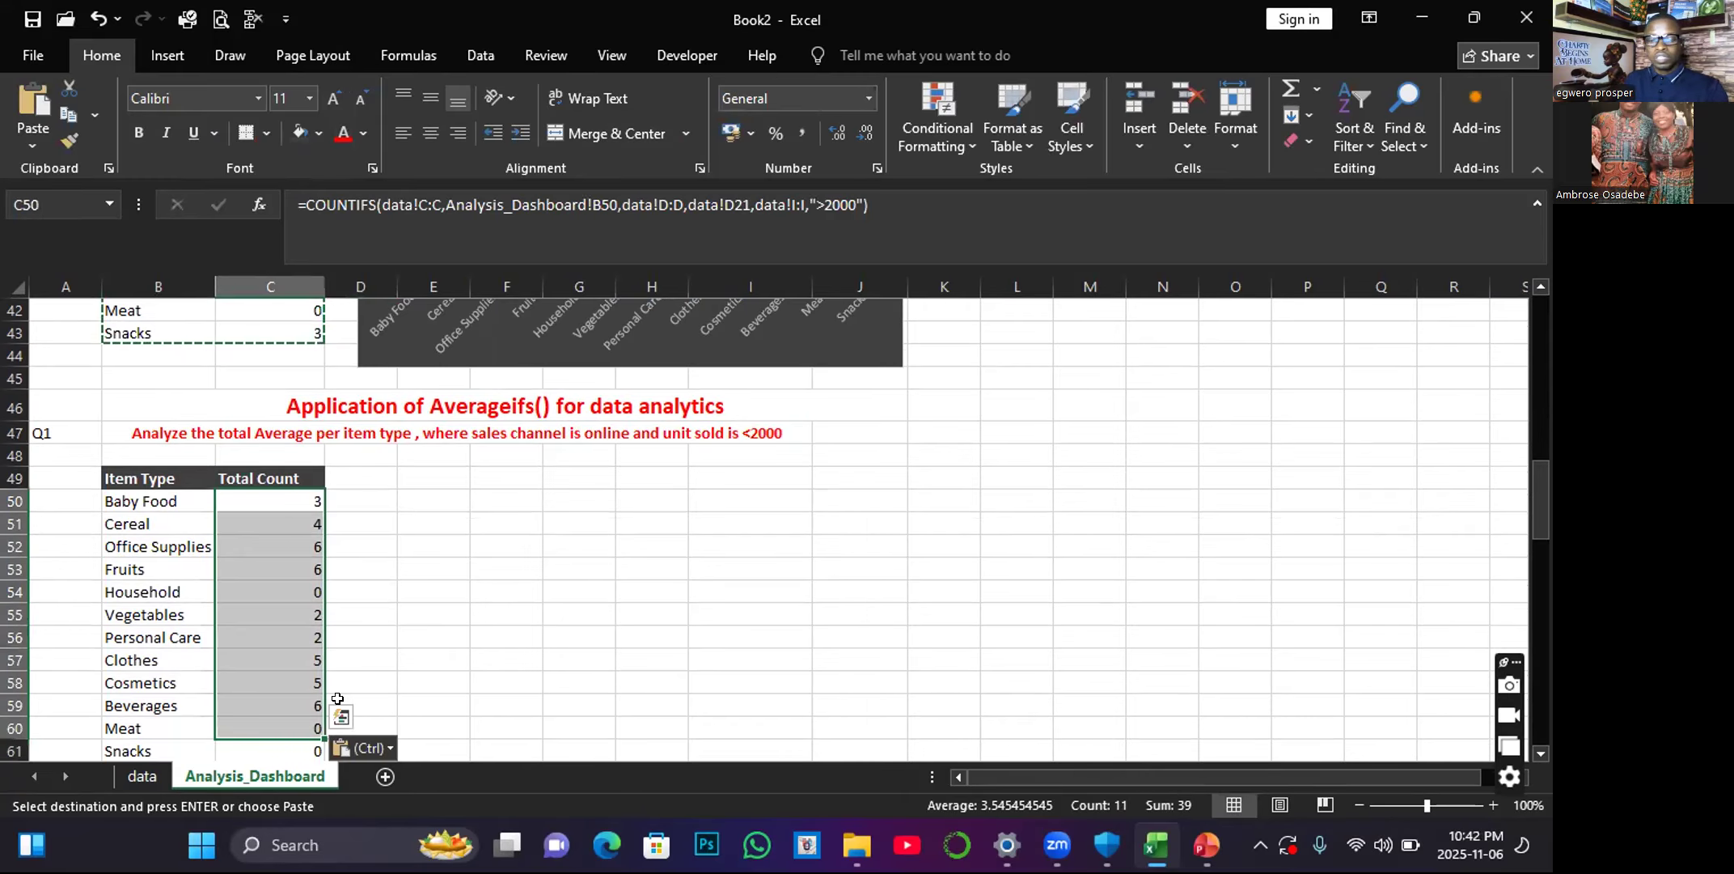
key("Delete")
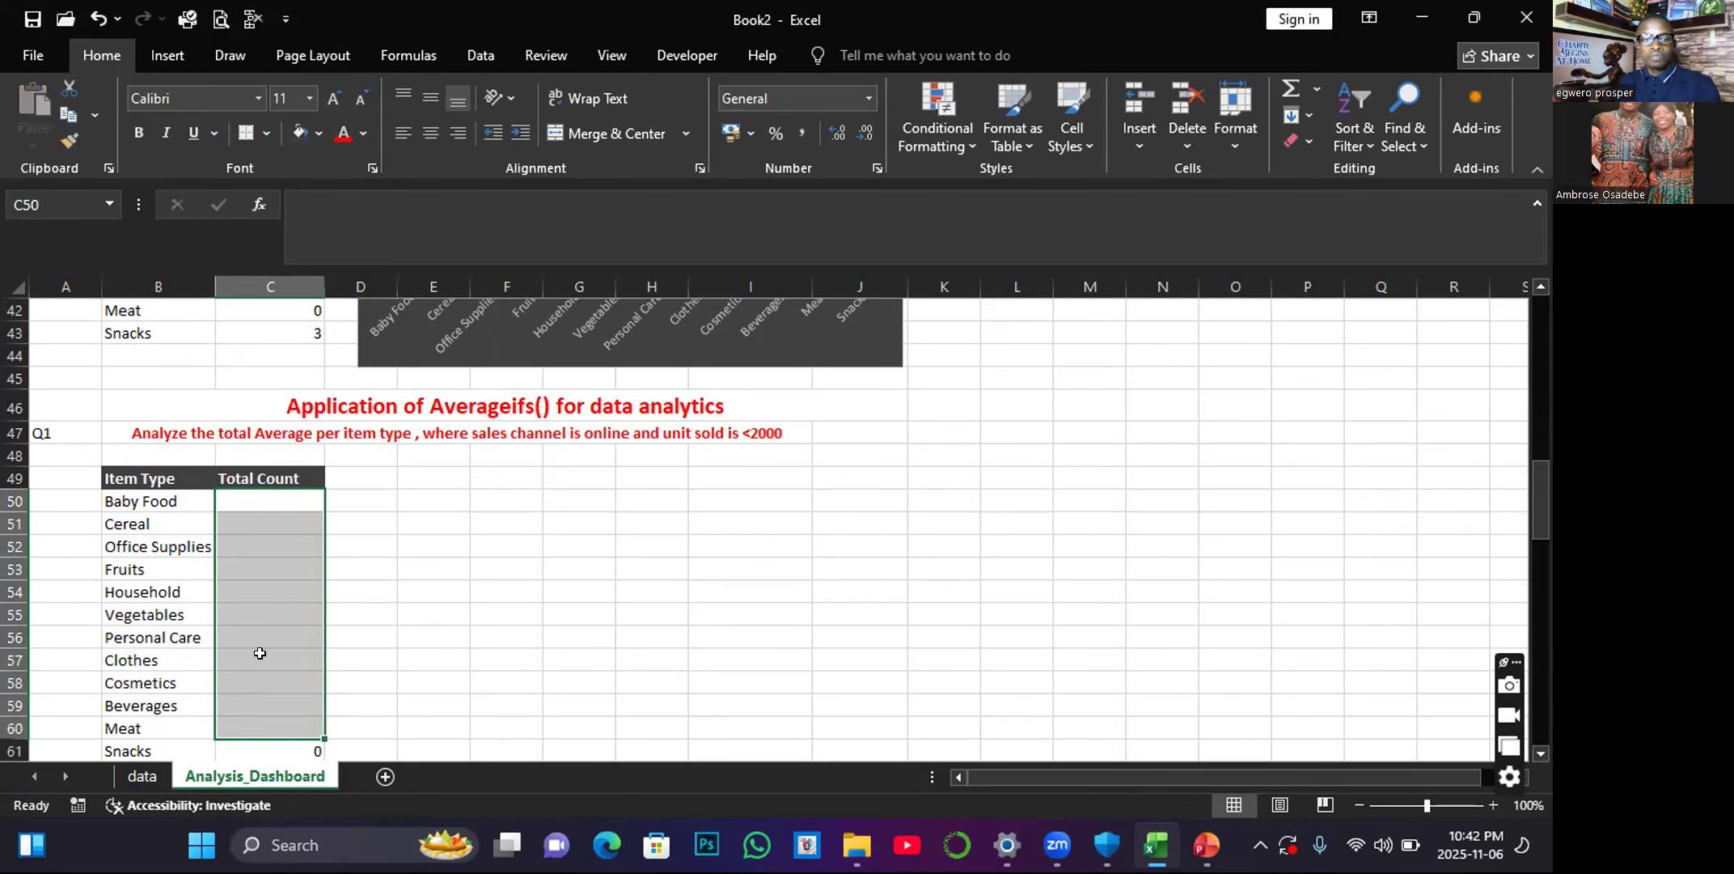
Change the new table's header in C49 to "Total Av".
left_click(249, 478)
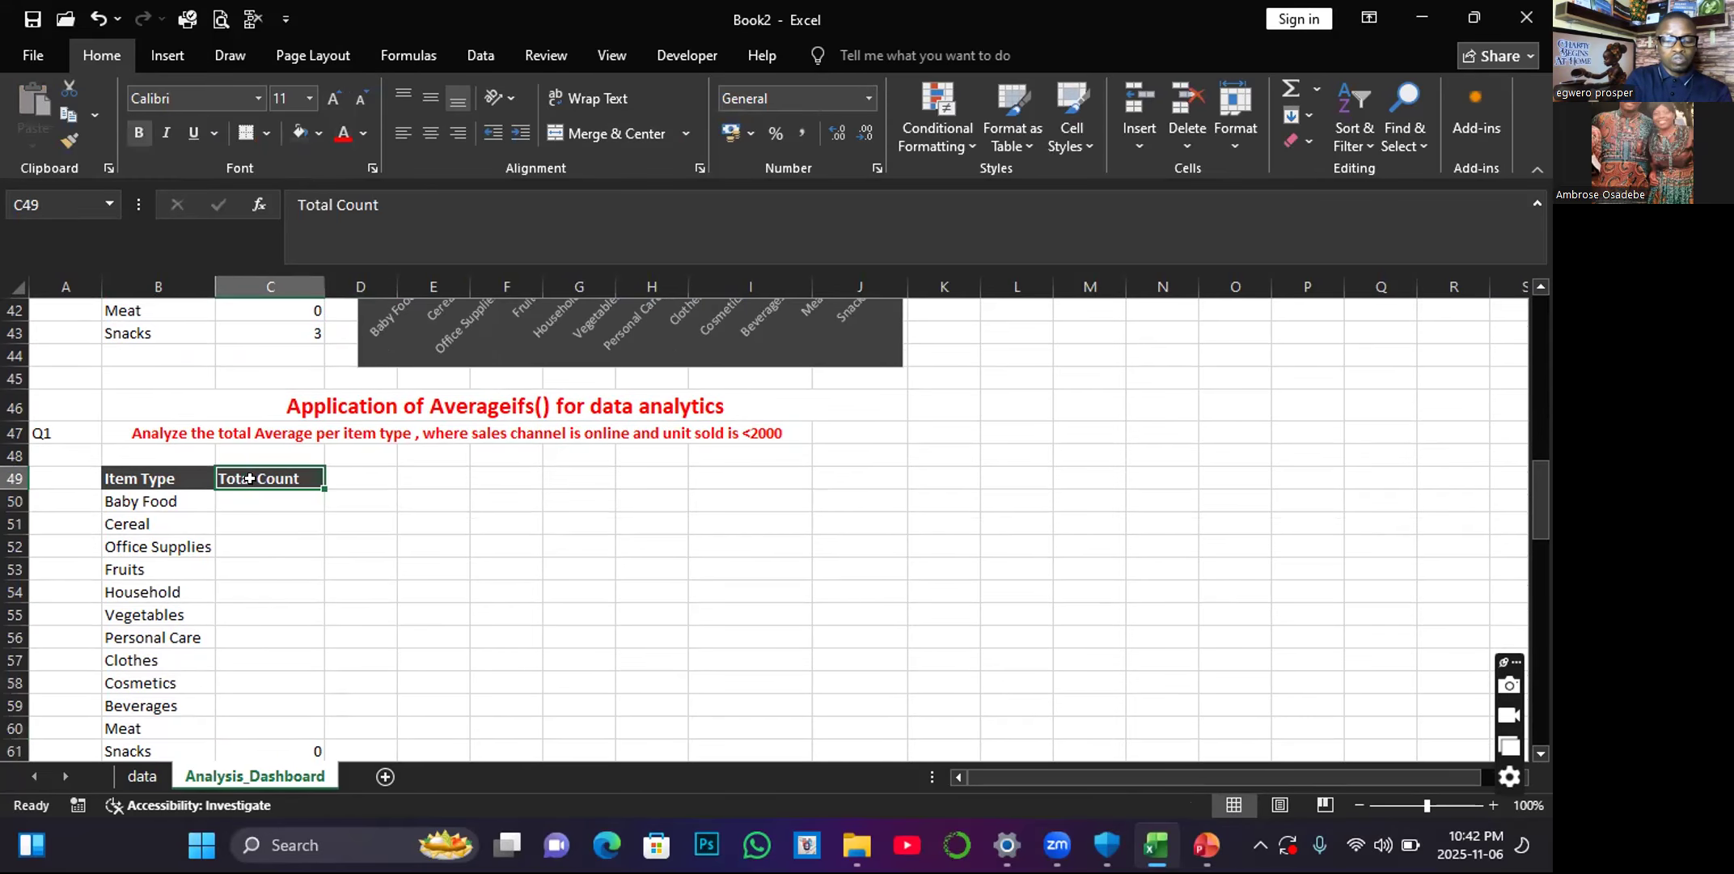
type("Tot")
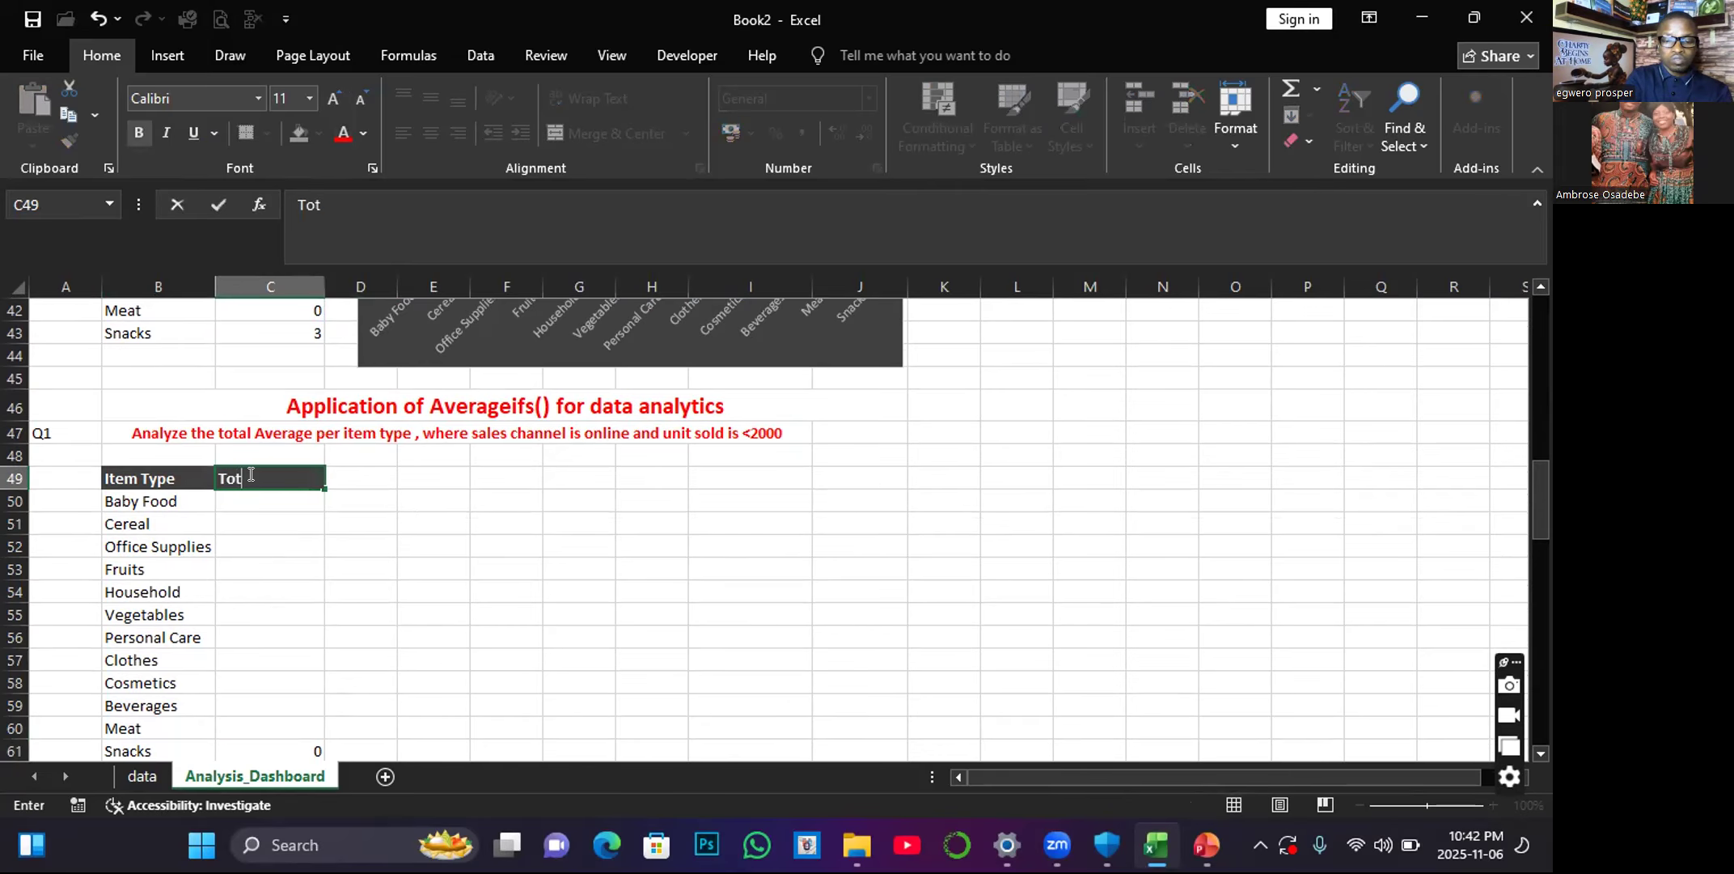
type("al Av")
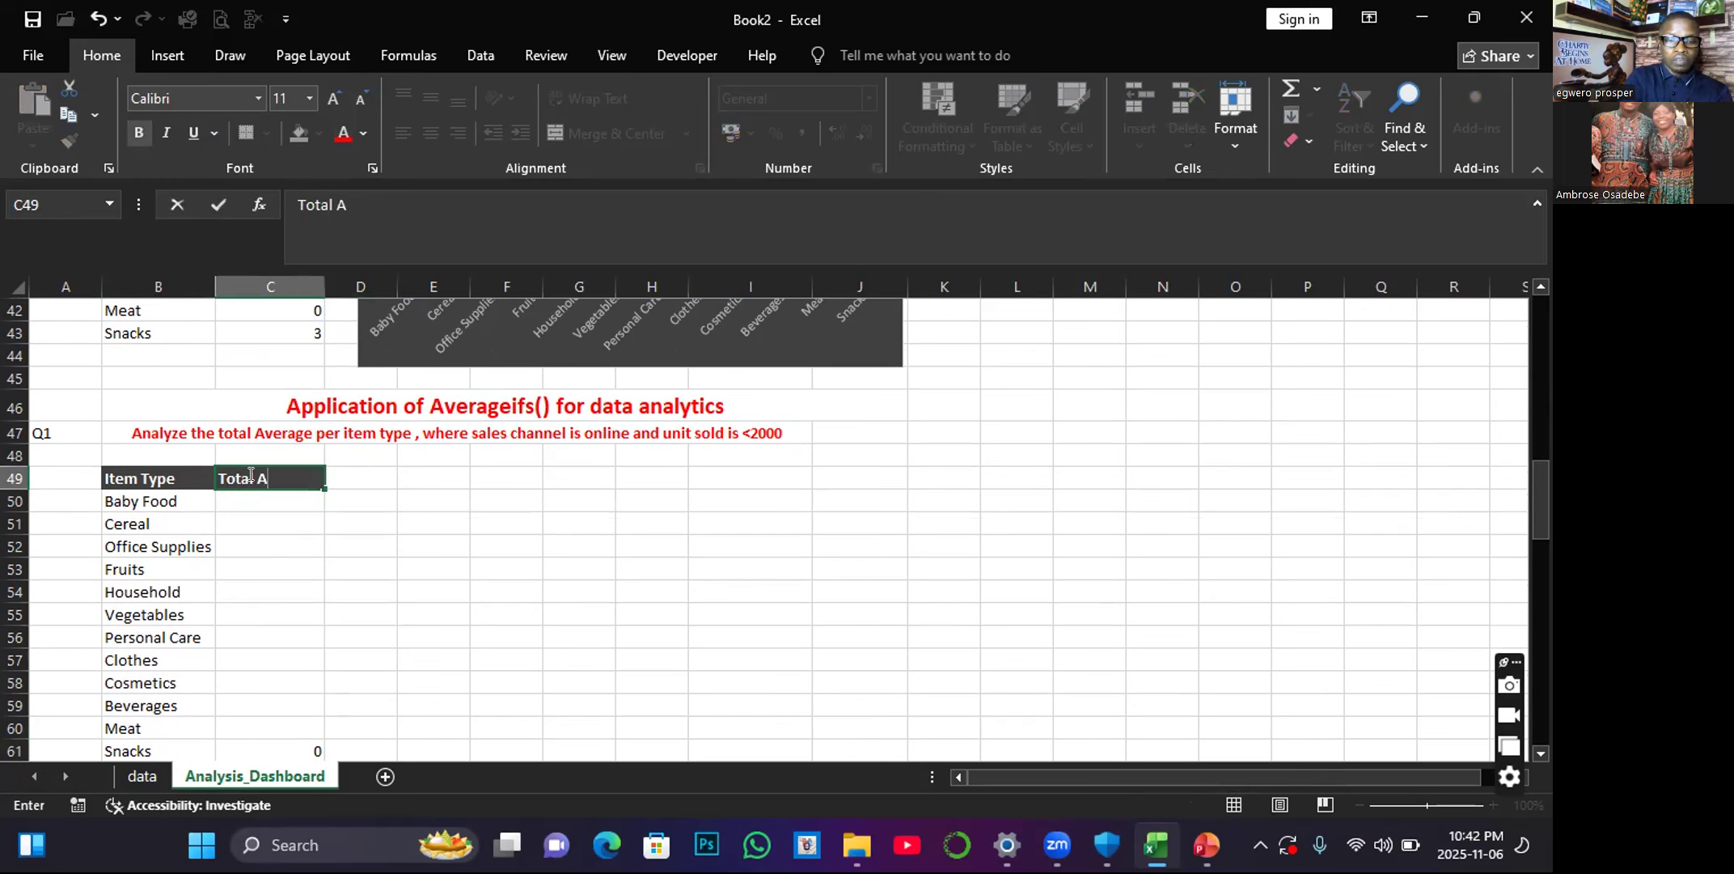
left_click(270, 521)
Start an AVERAGEIFS formula in C50 that averages the Total Profit column N of the data sheet.
left_click(250, 497)
type("=")
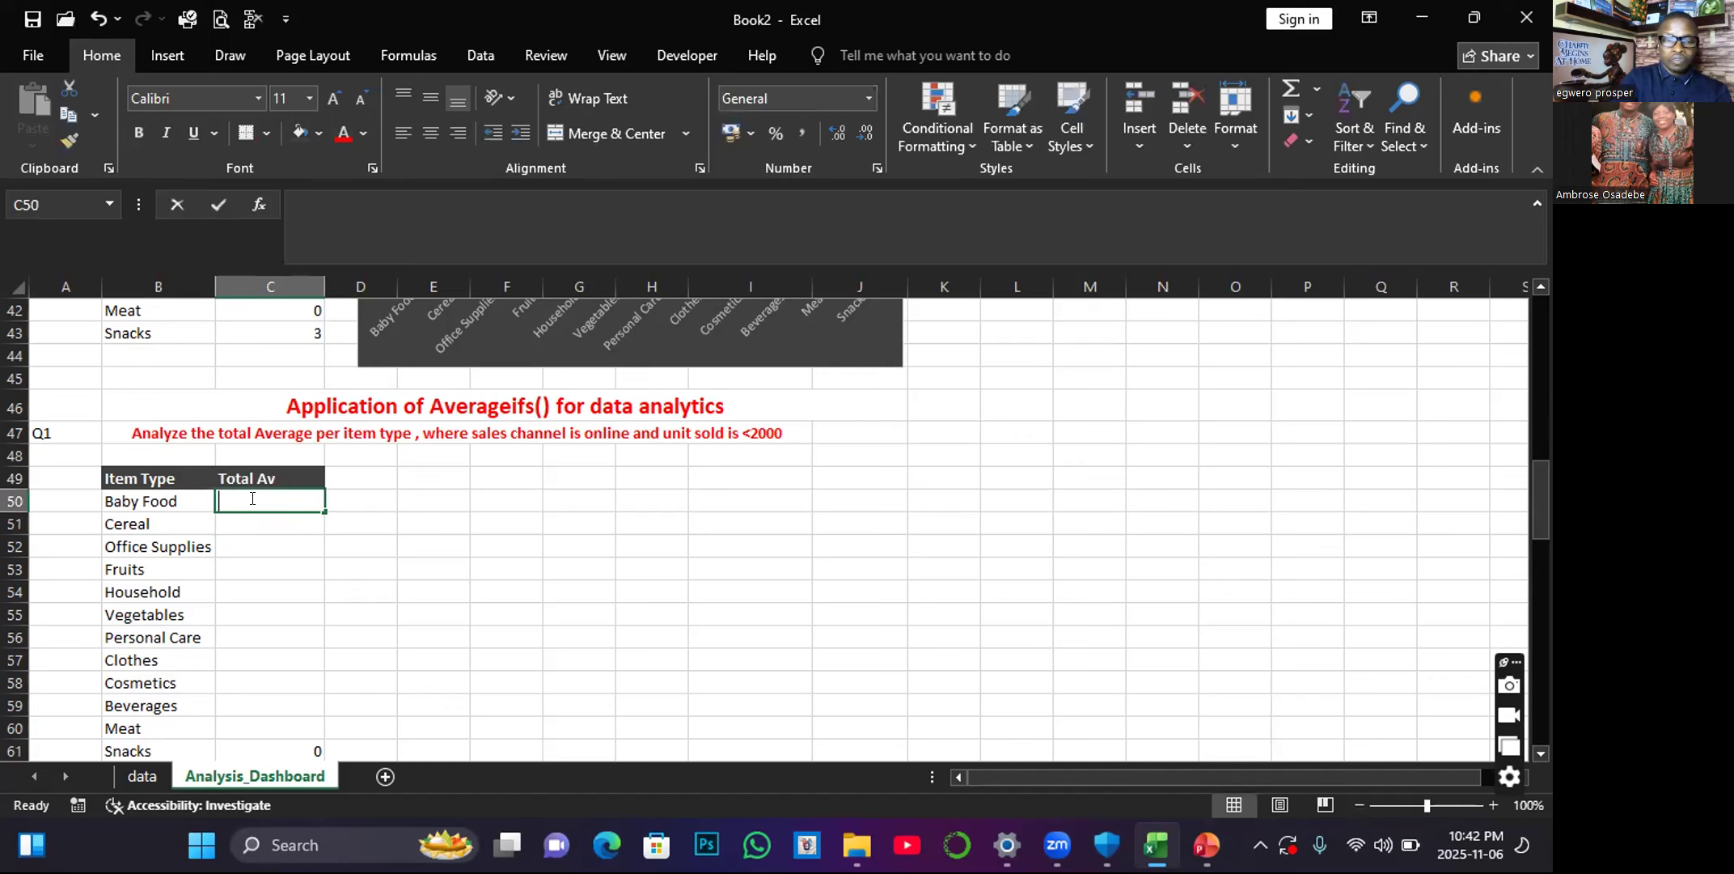
type("av")
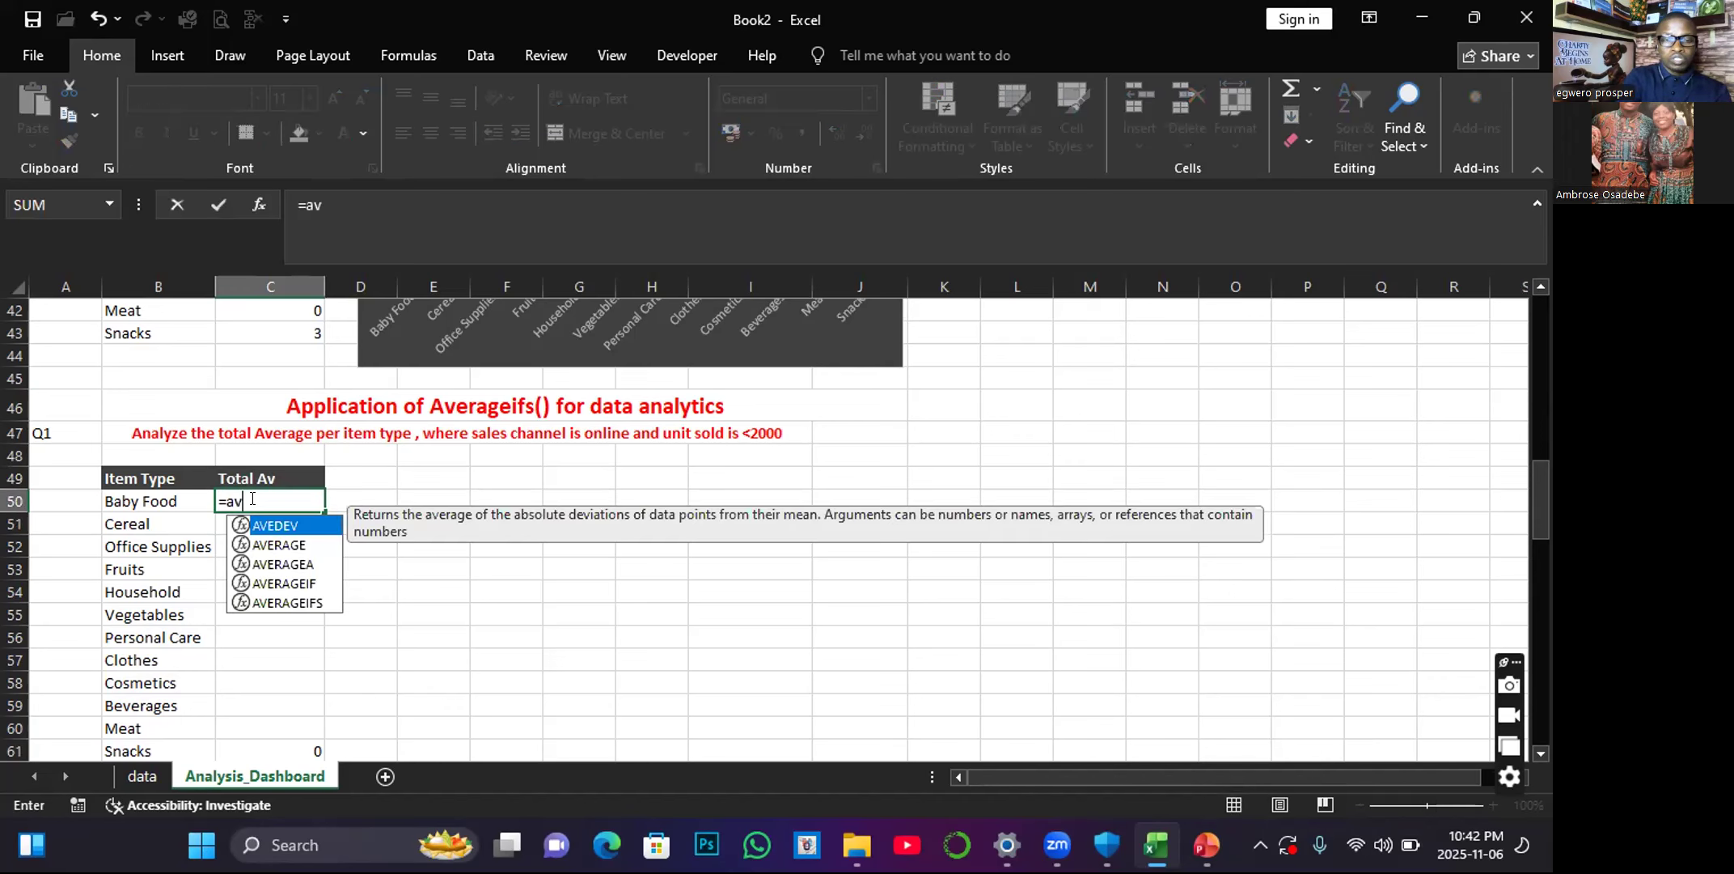
double_click(301, 602)
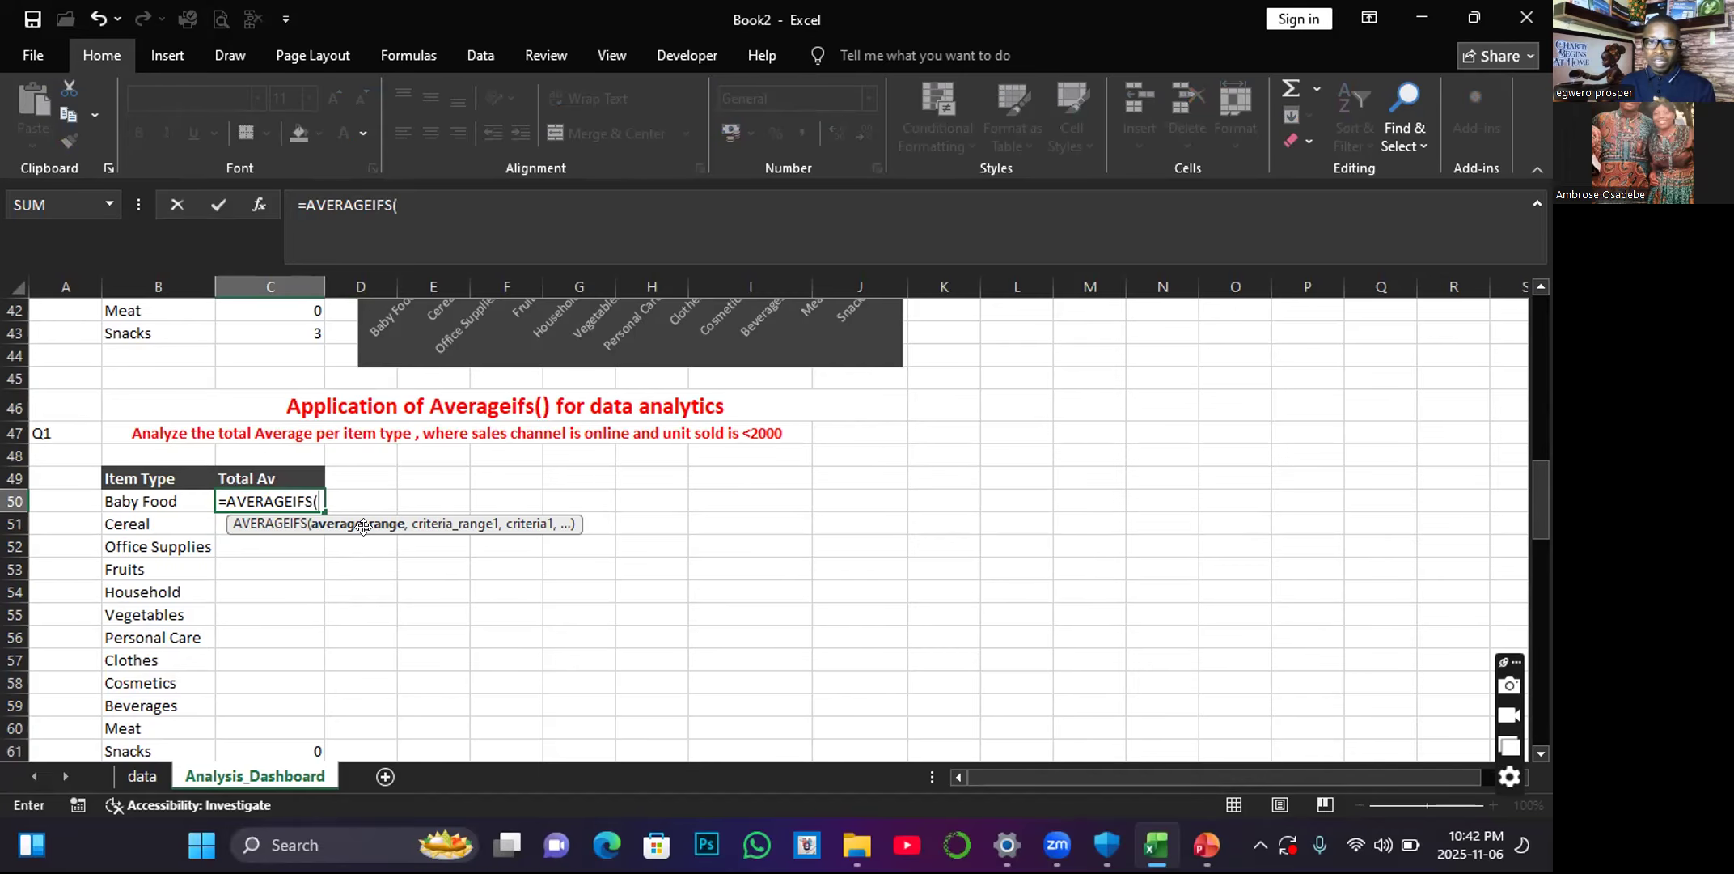
left_click(139, 776)
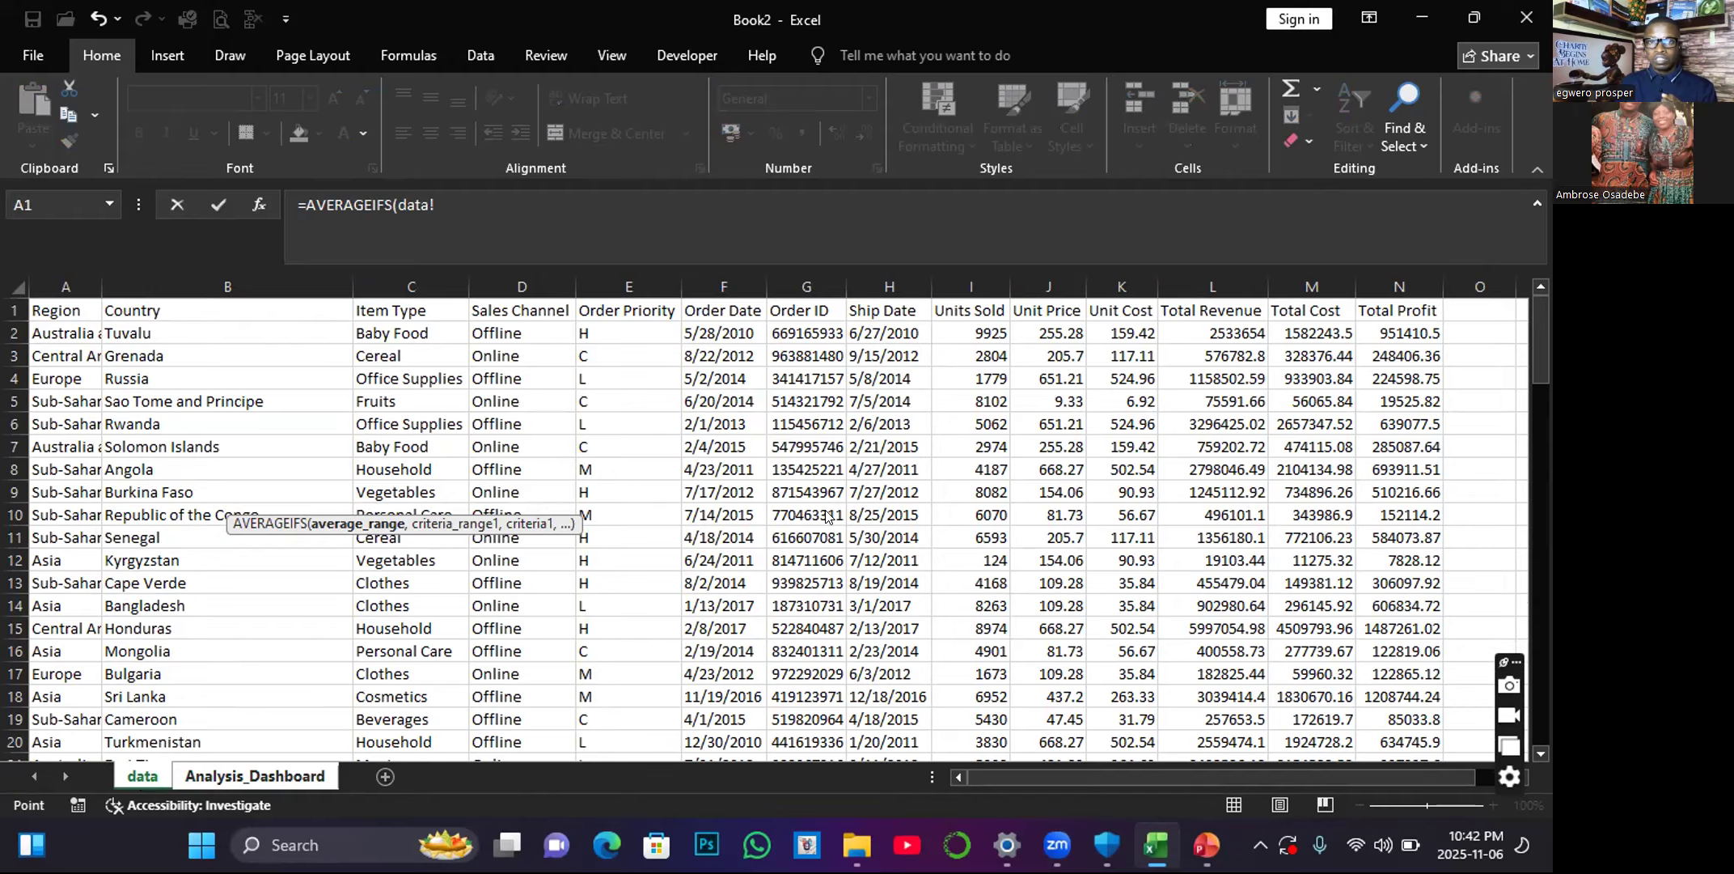
left_click(1395, 285)
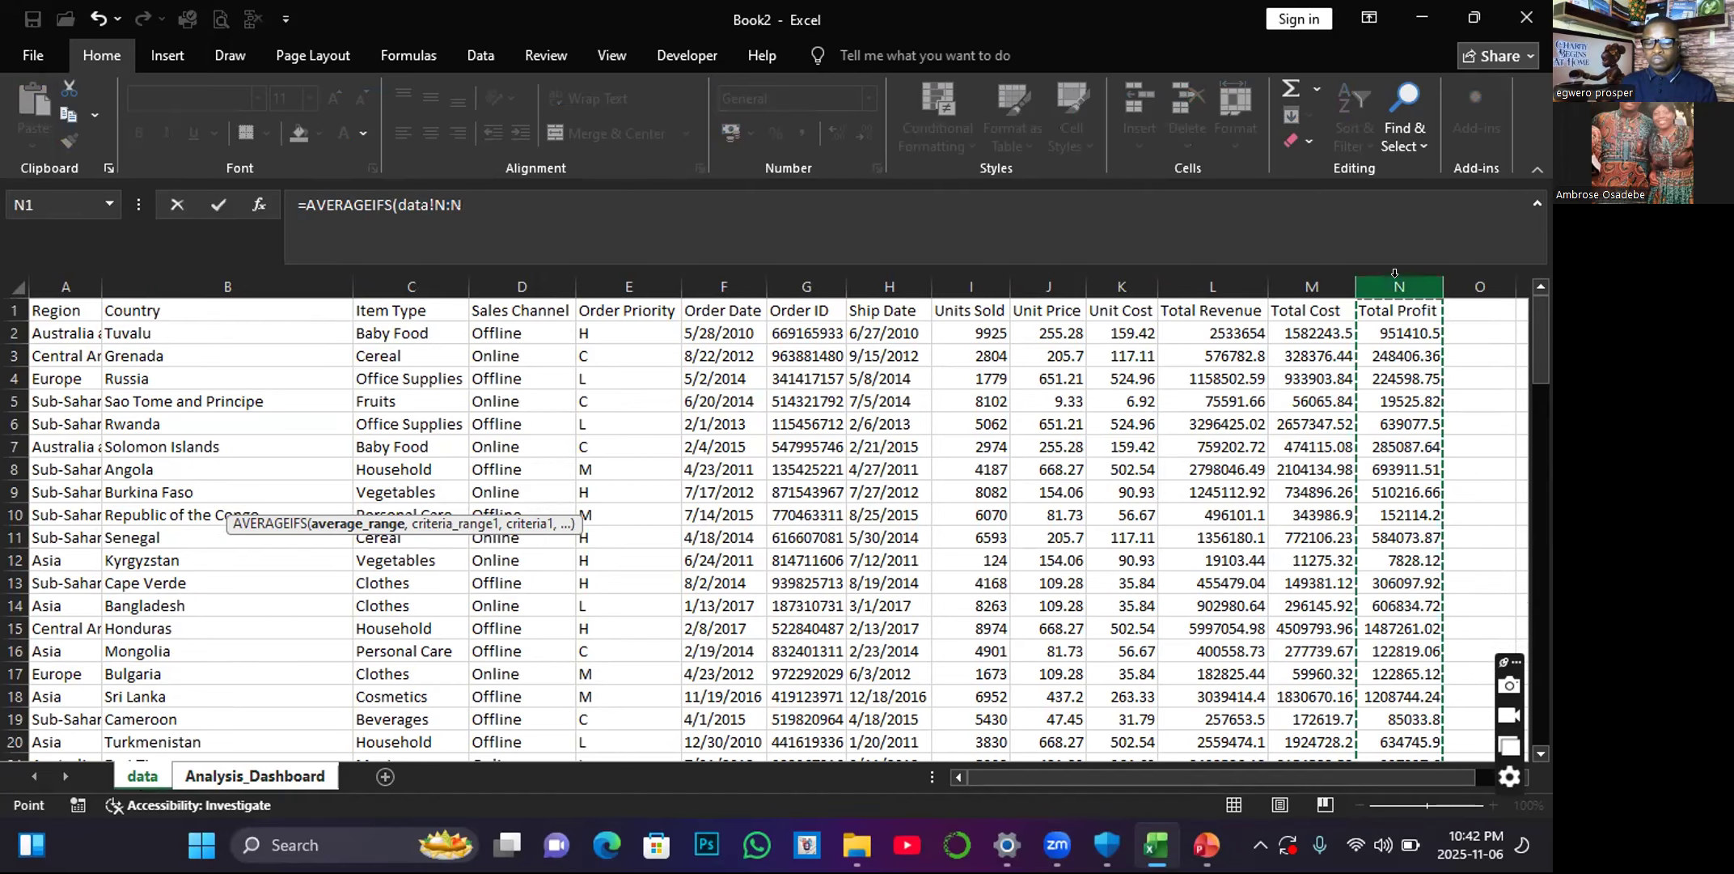
type(",")
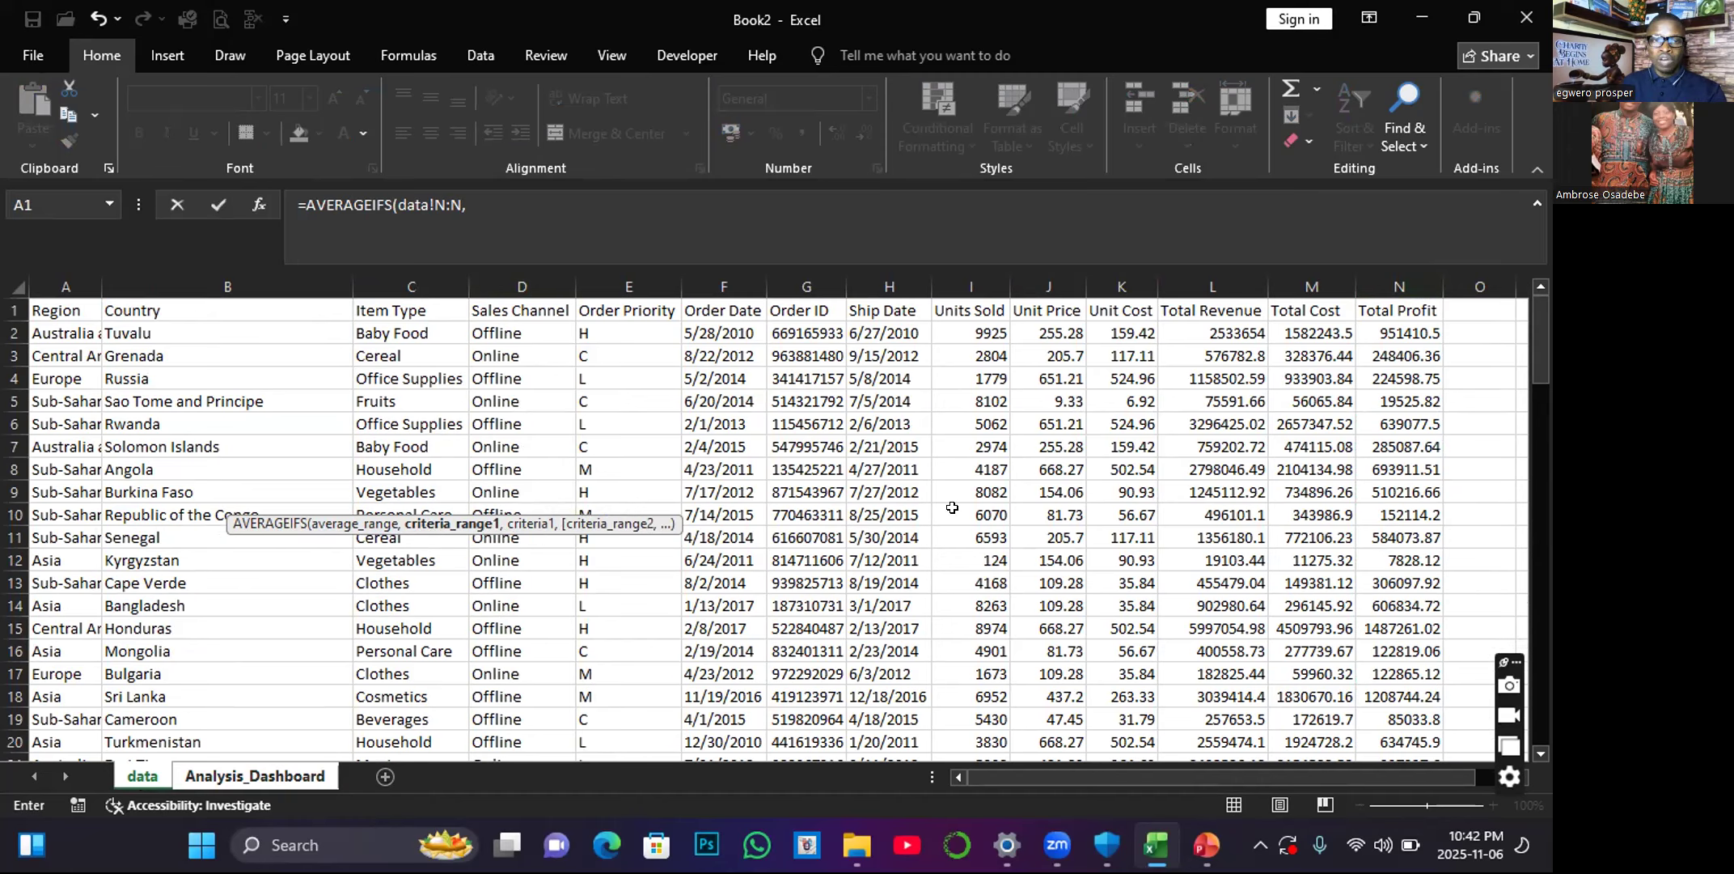
Add the first criterion to the formula: the data sheet's Item Type column C matched against B50 on Analysis_Dashboard.
left_click(405, 275)
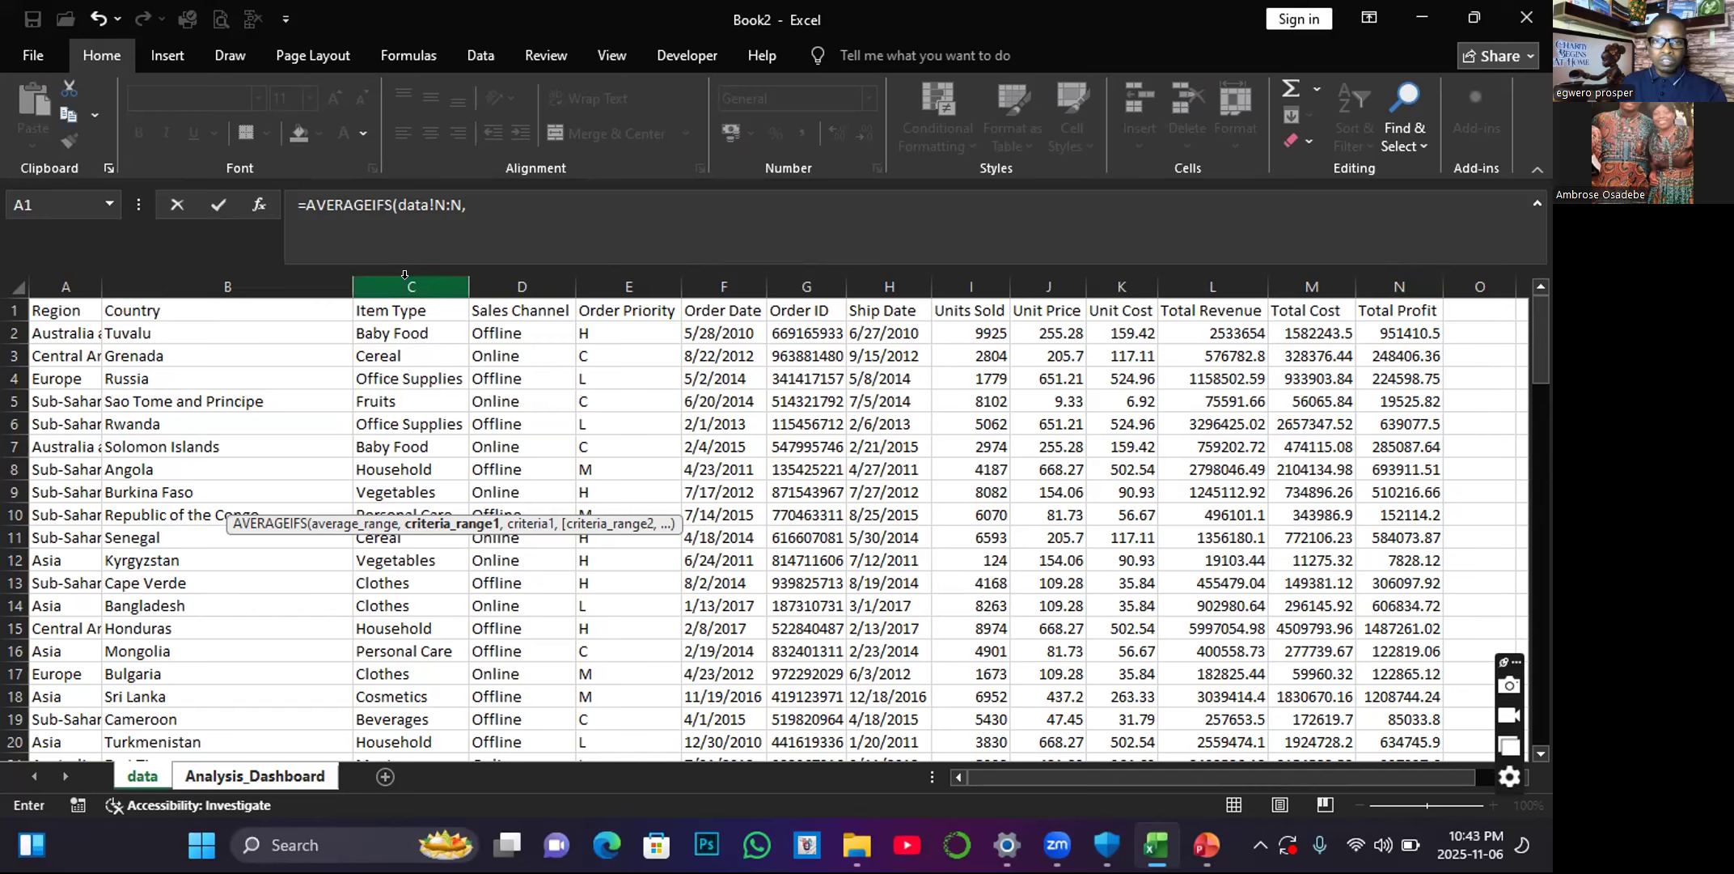
type(",")
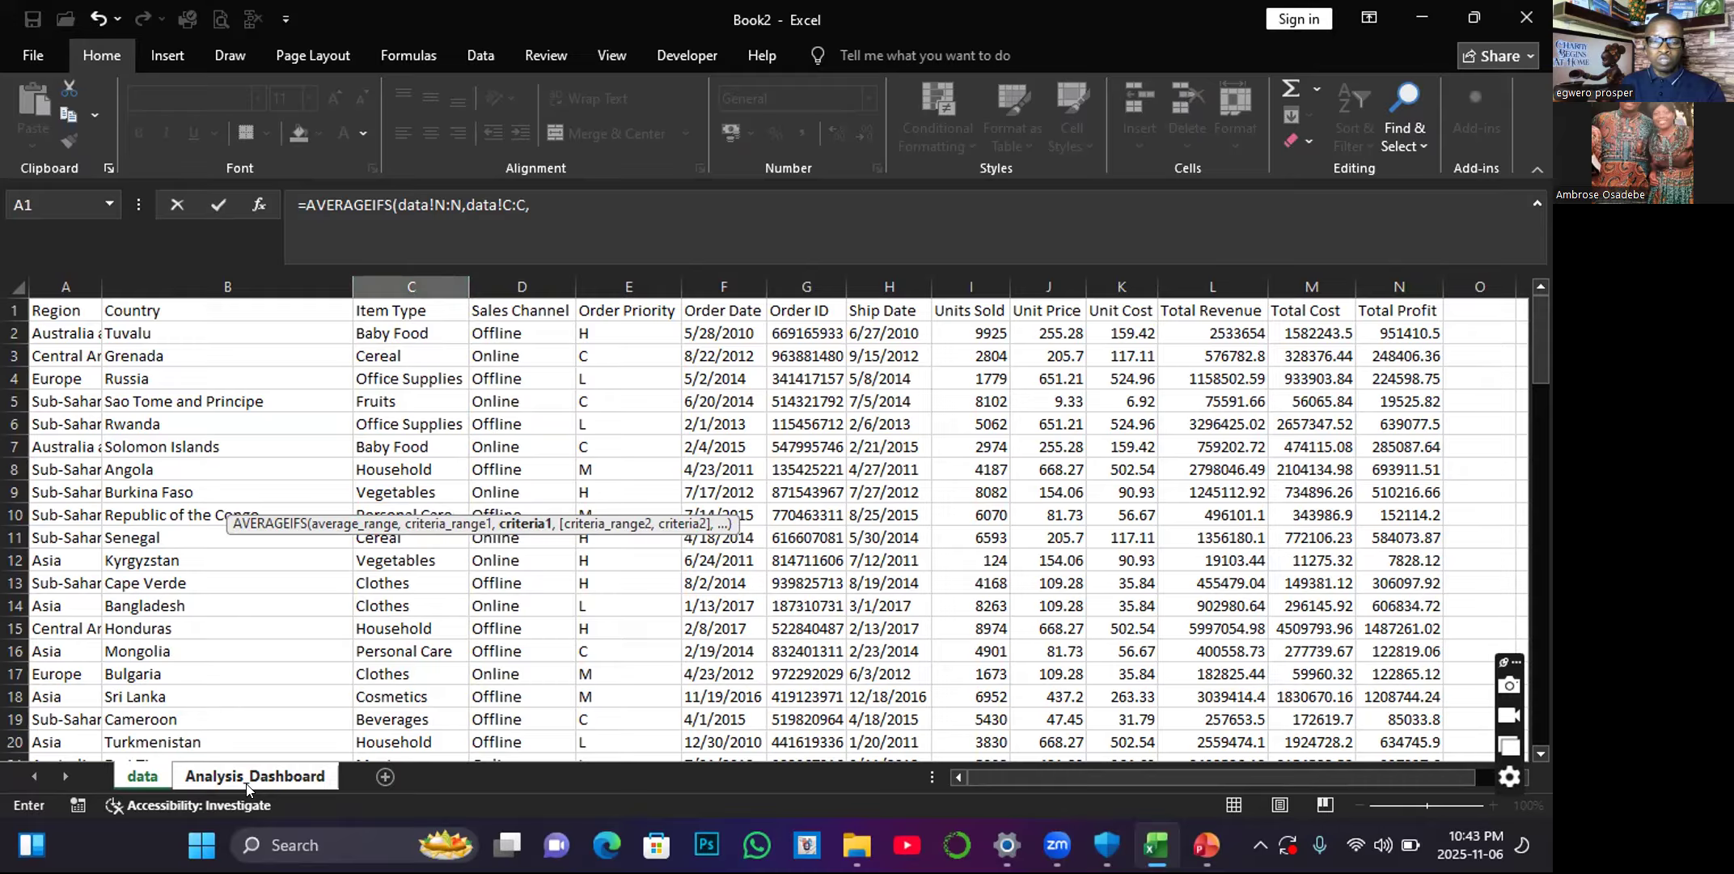
left_click(247, 776)
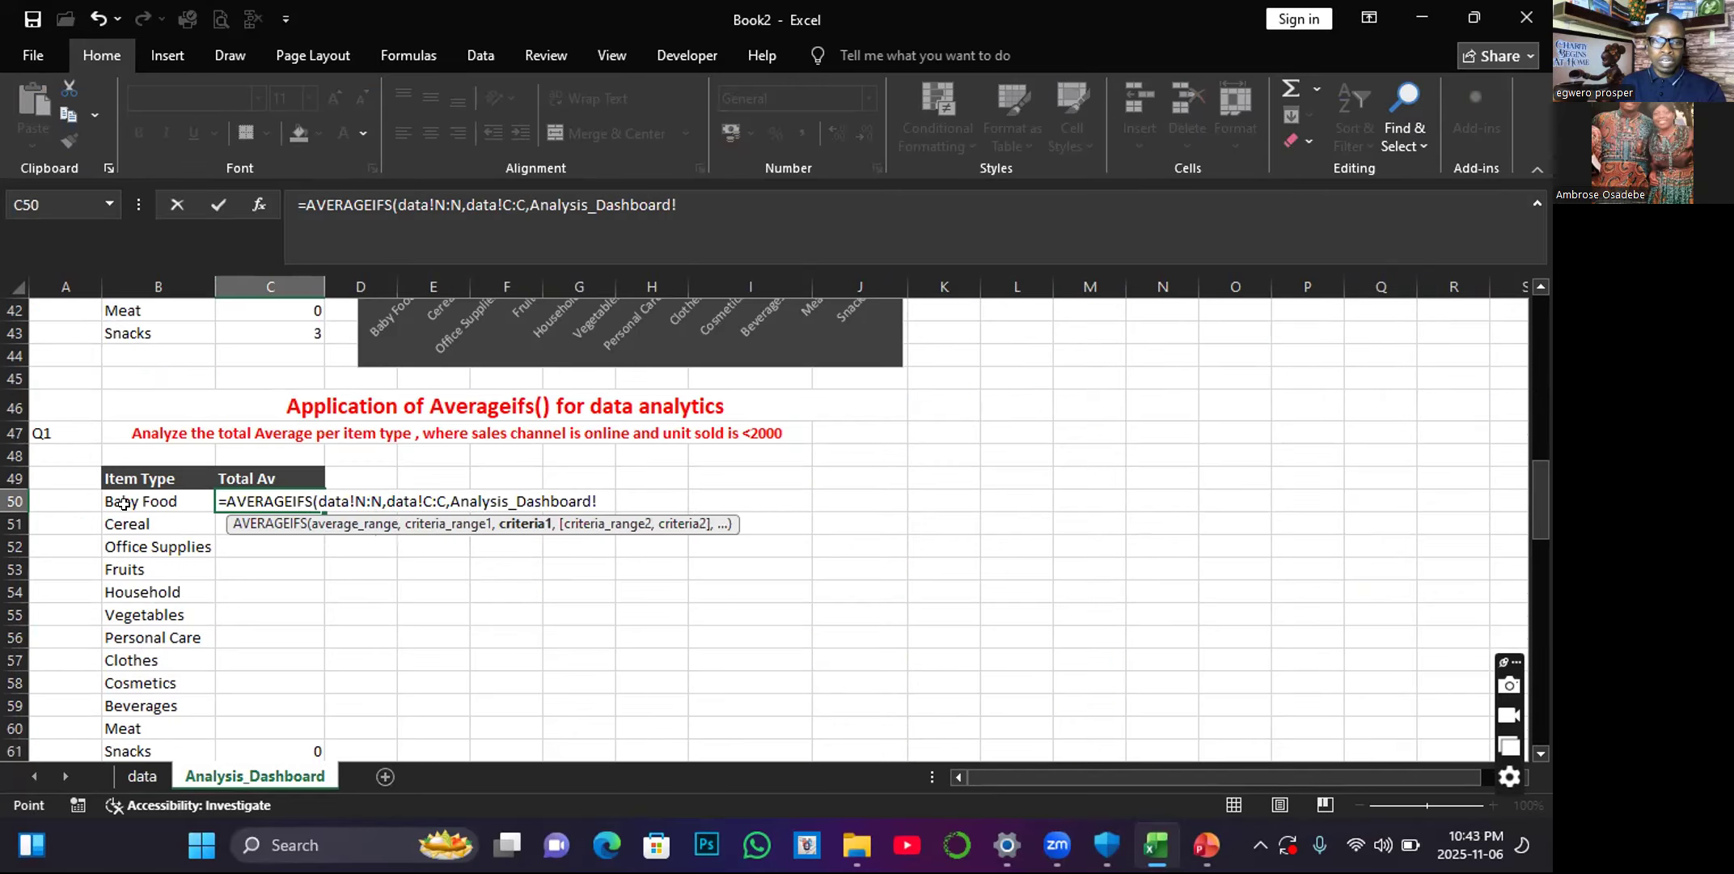
left_click(129, 501)
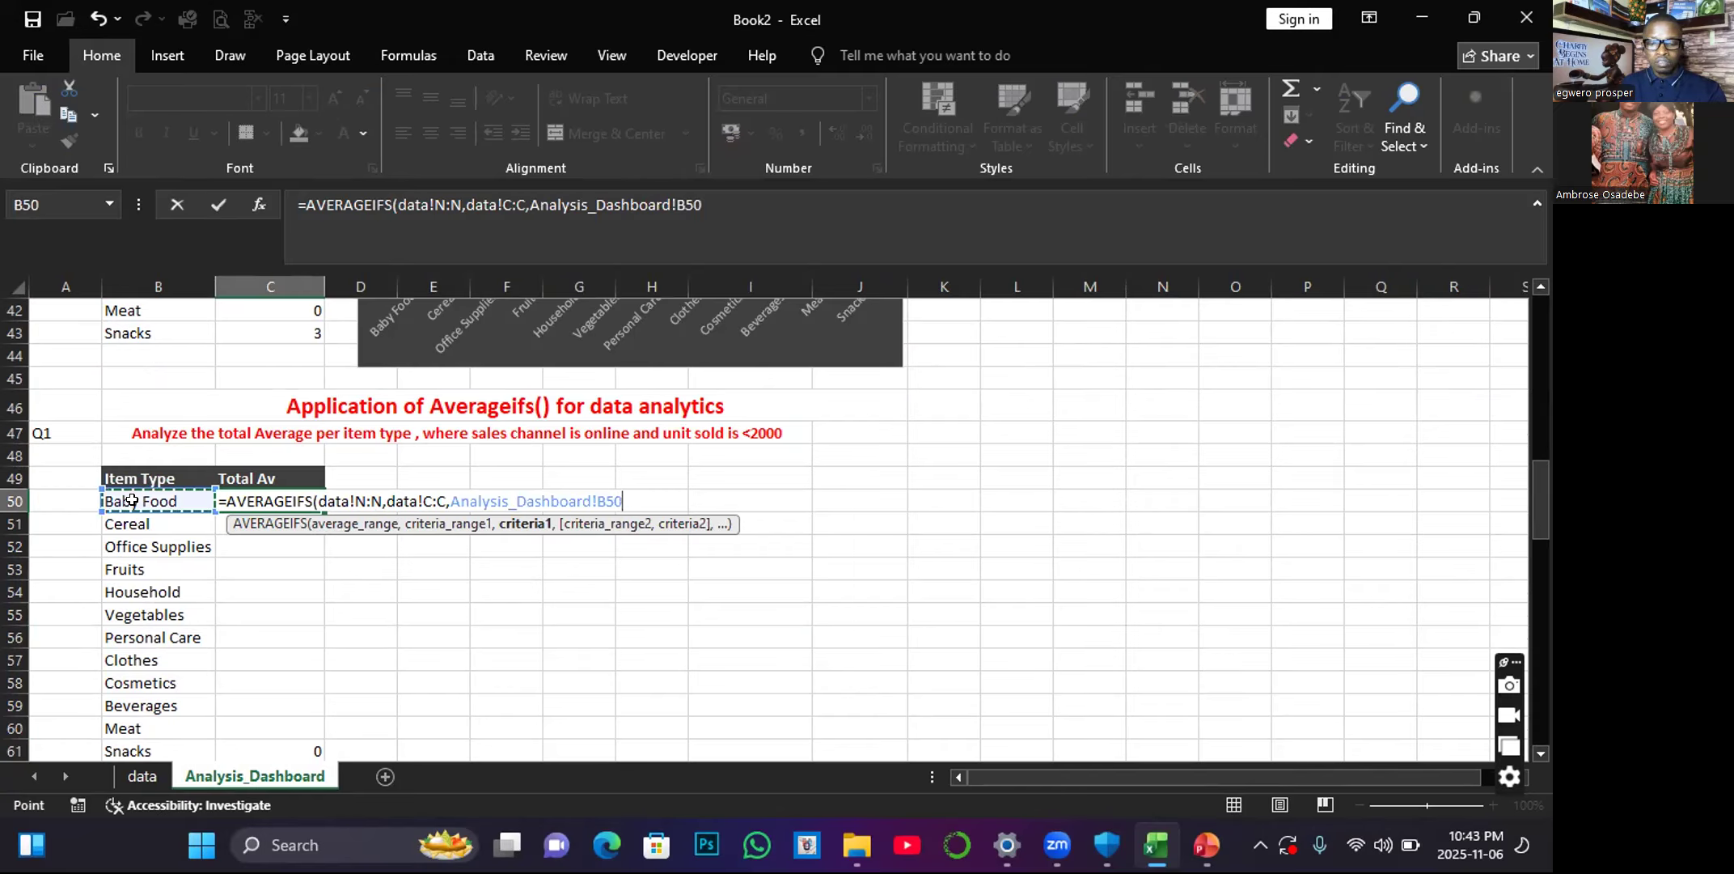
type(",")
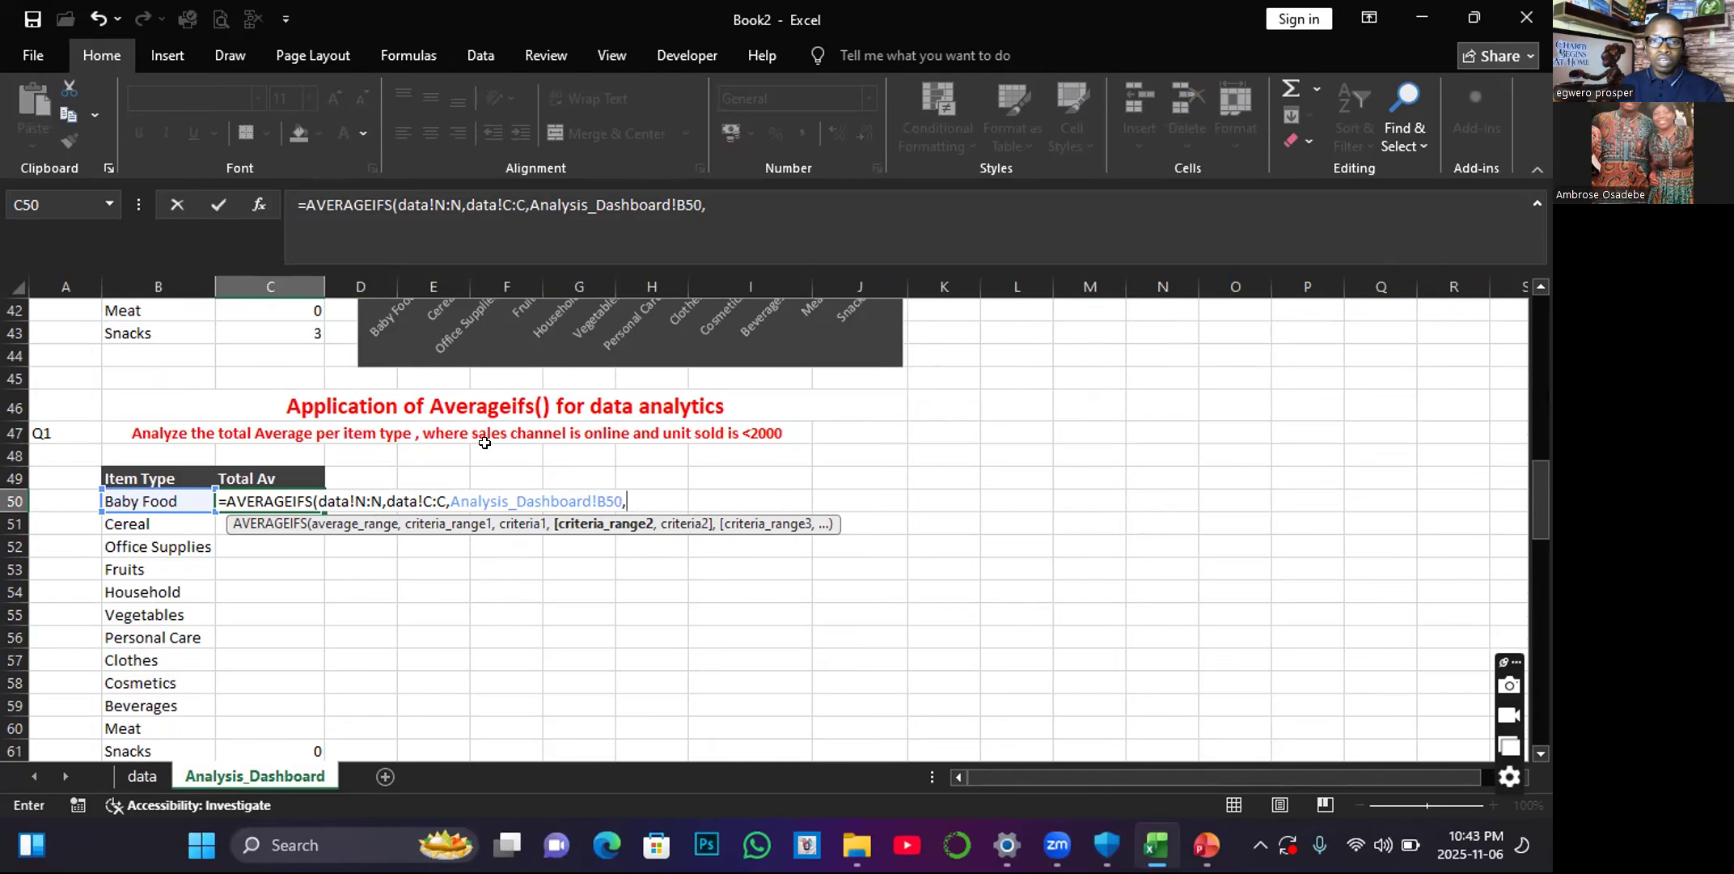
Add the second criterion: the data sheet's Sales Channel column D matched against the Online value in D3.
left_click(142, 775)
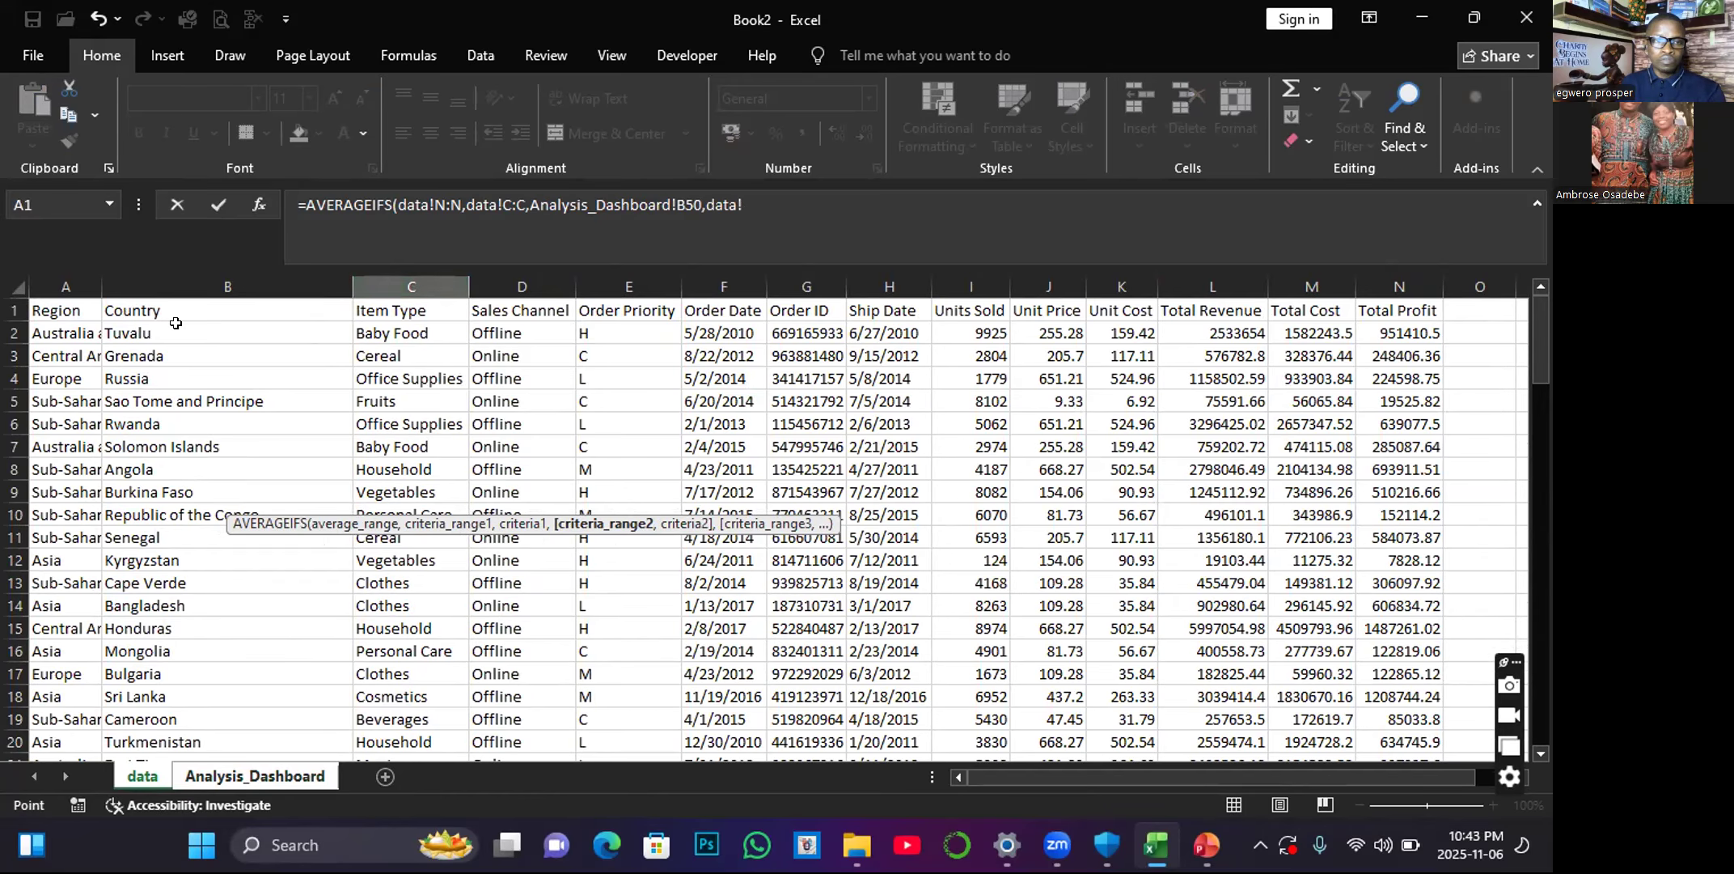
left_click(531, 271)
type(",")
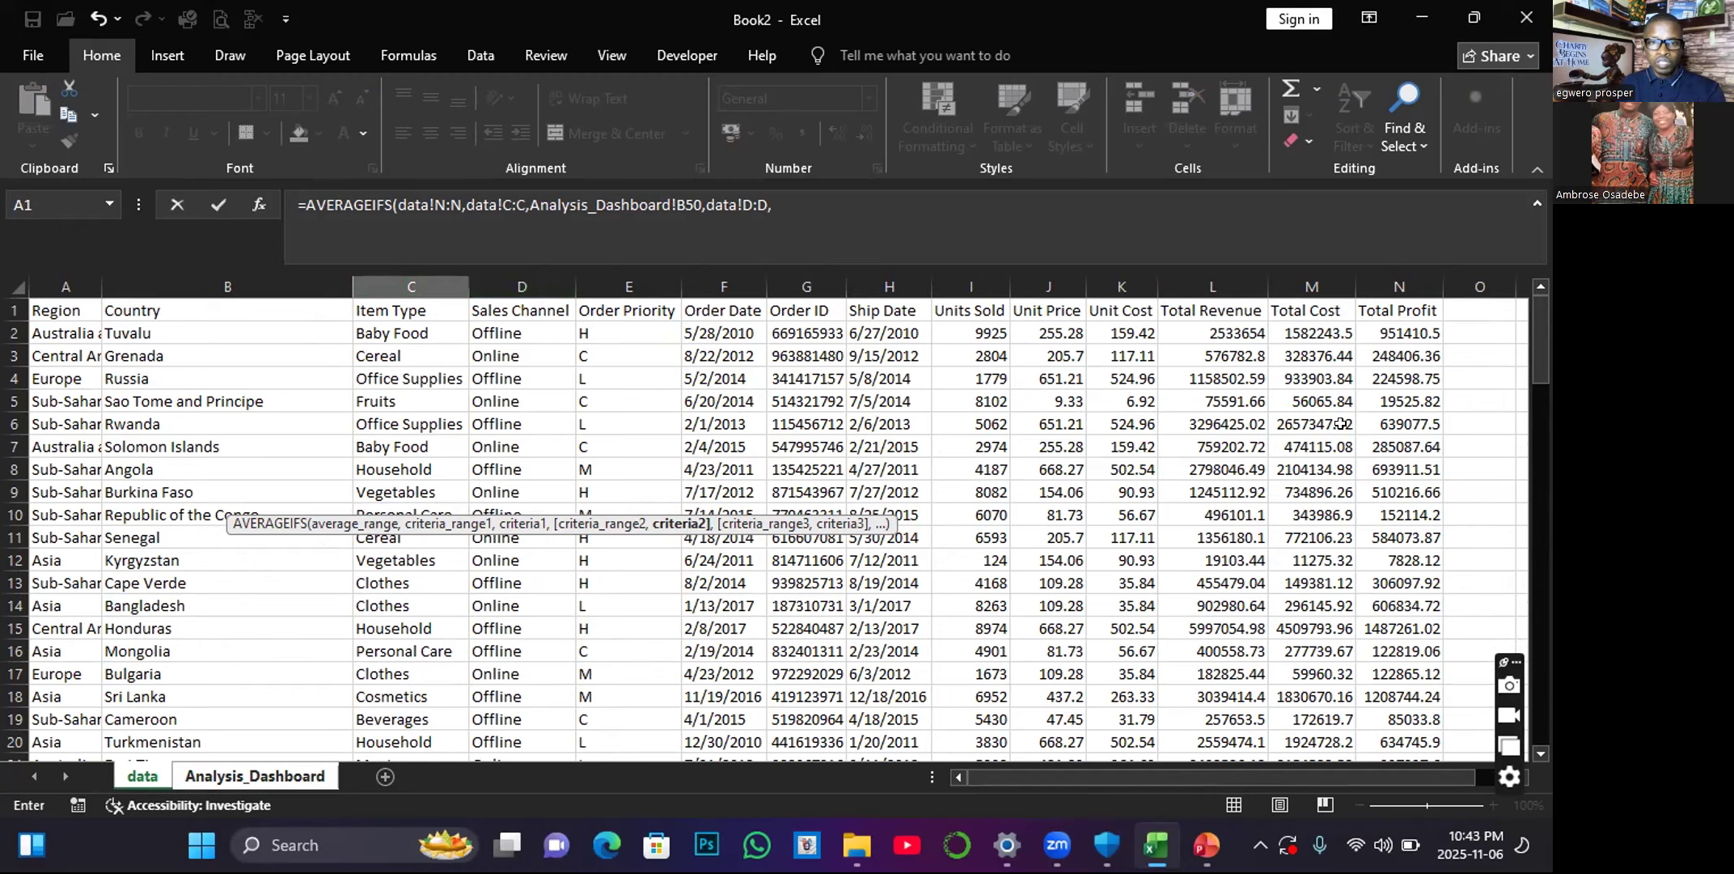
left_click(498, 356)
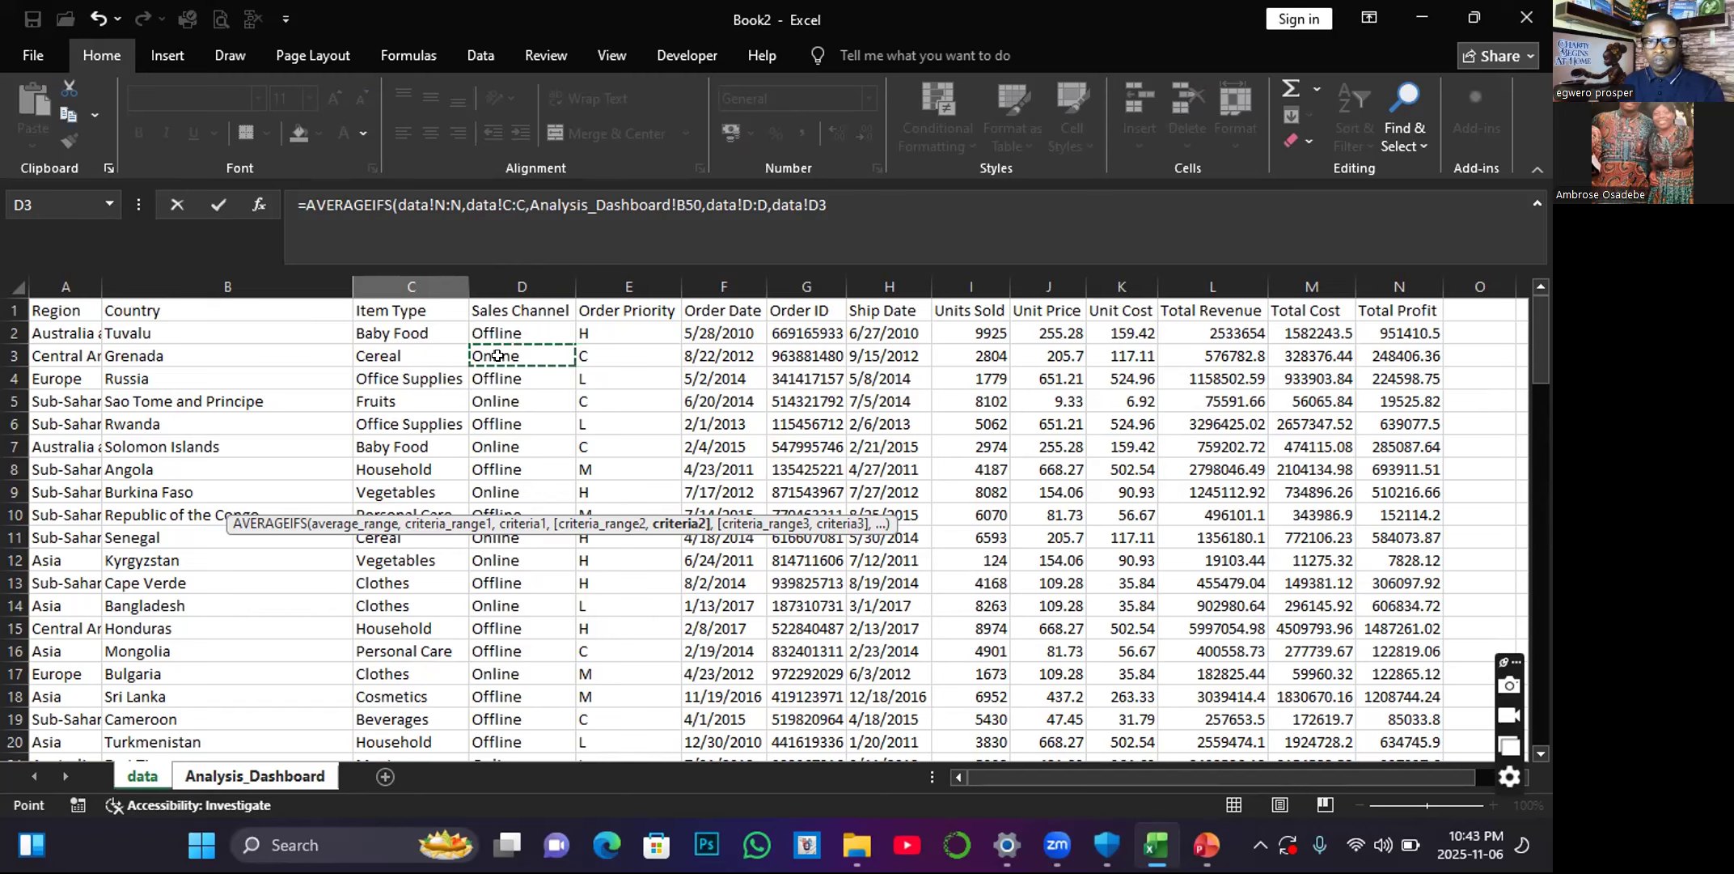
type(",")
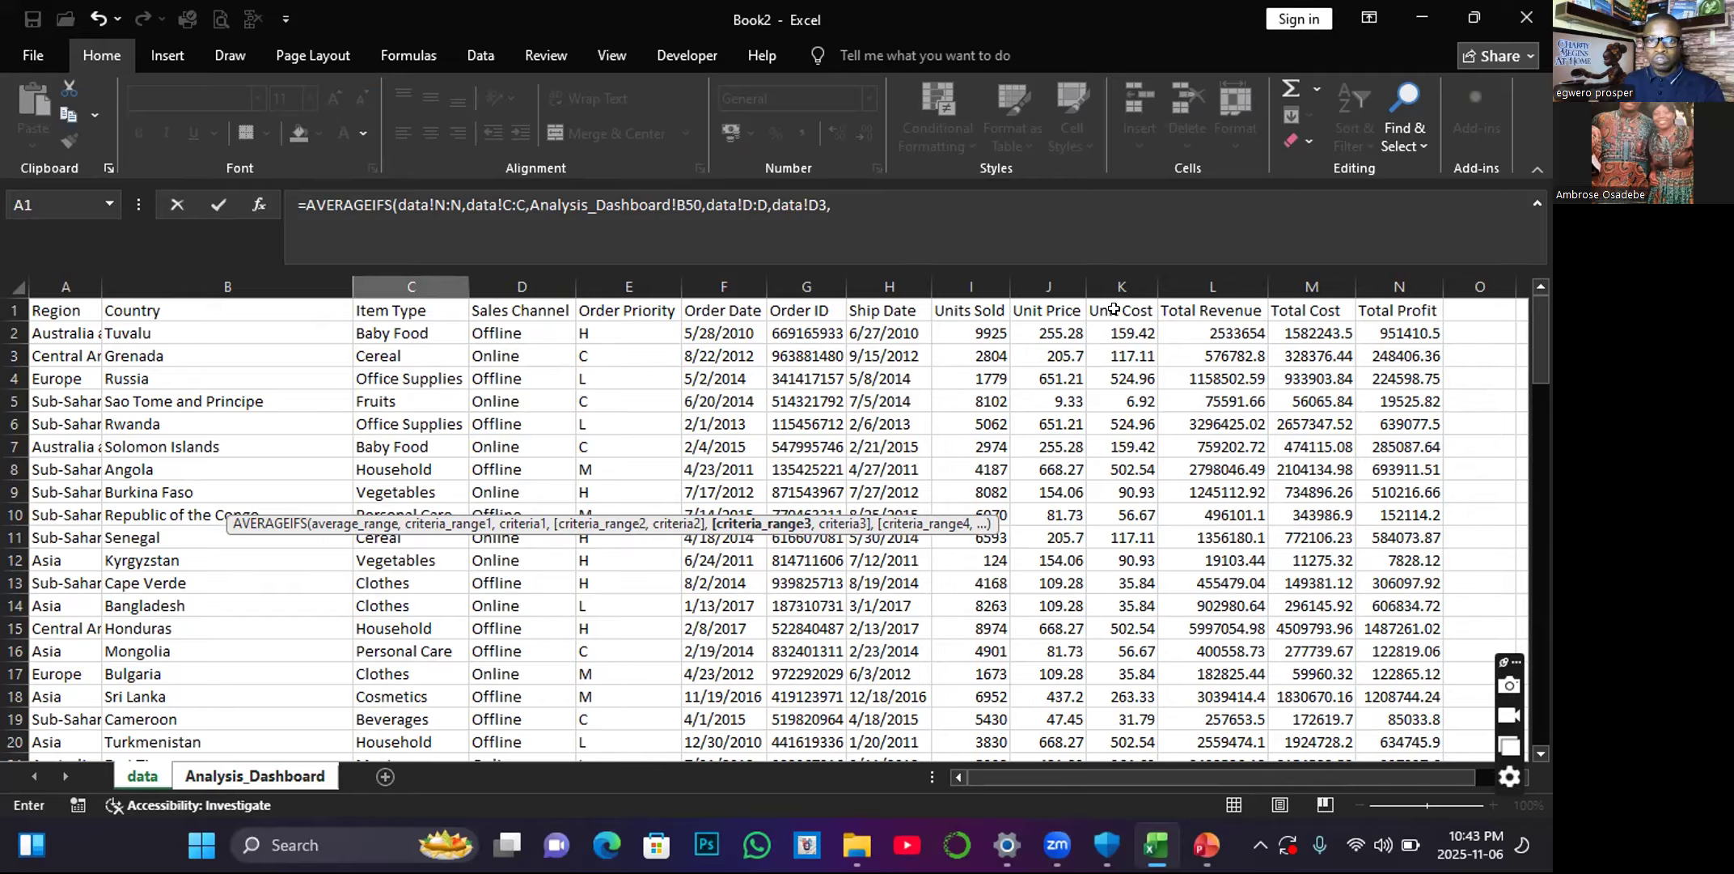
Complete the formula with the data sheet's Unit Cost column K and the criterion "<2000", and fill it from C50 down to C61.
left_click(1120, 275)
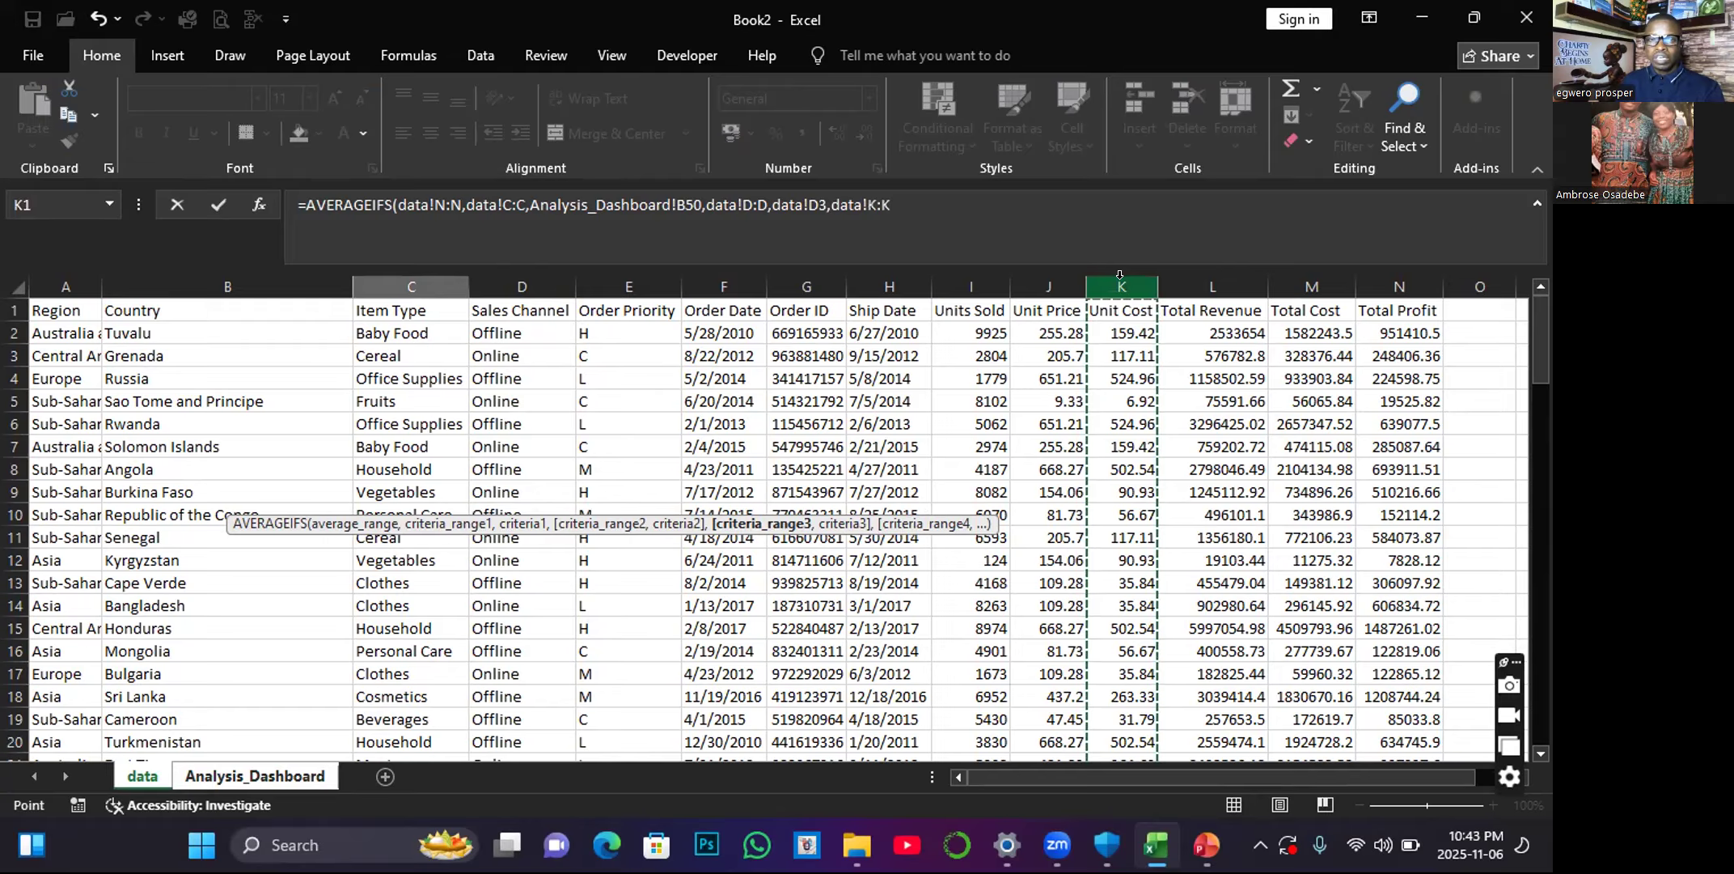
type(",")
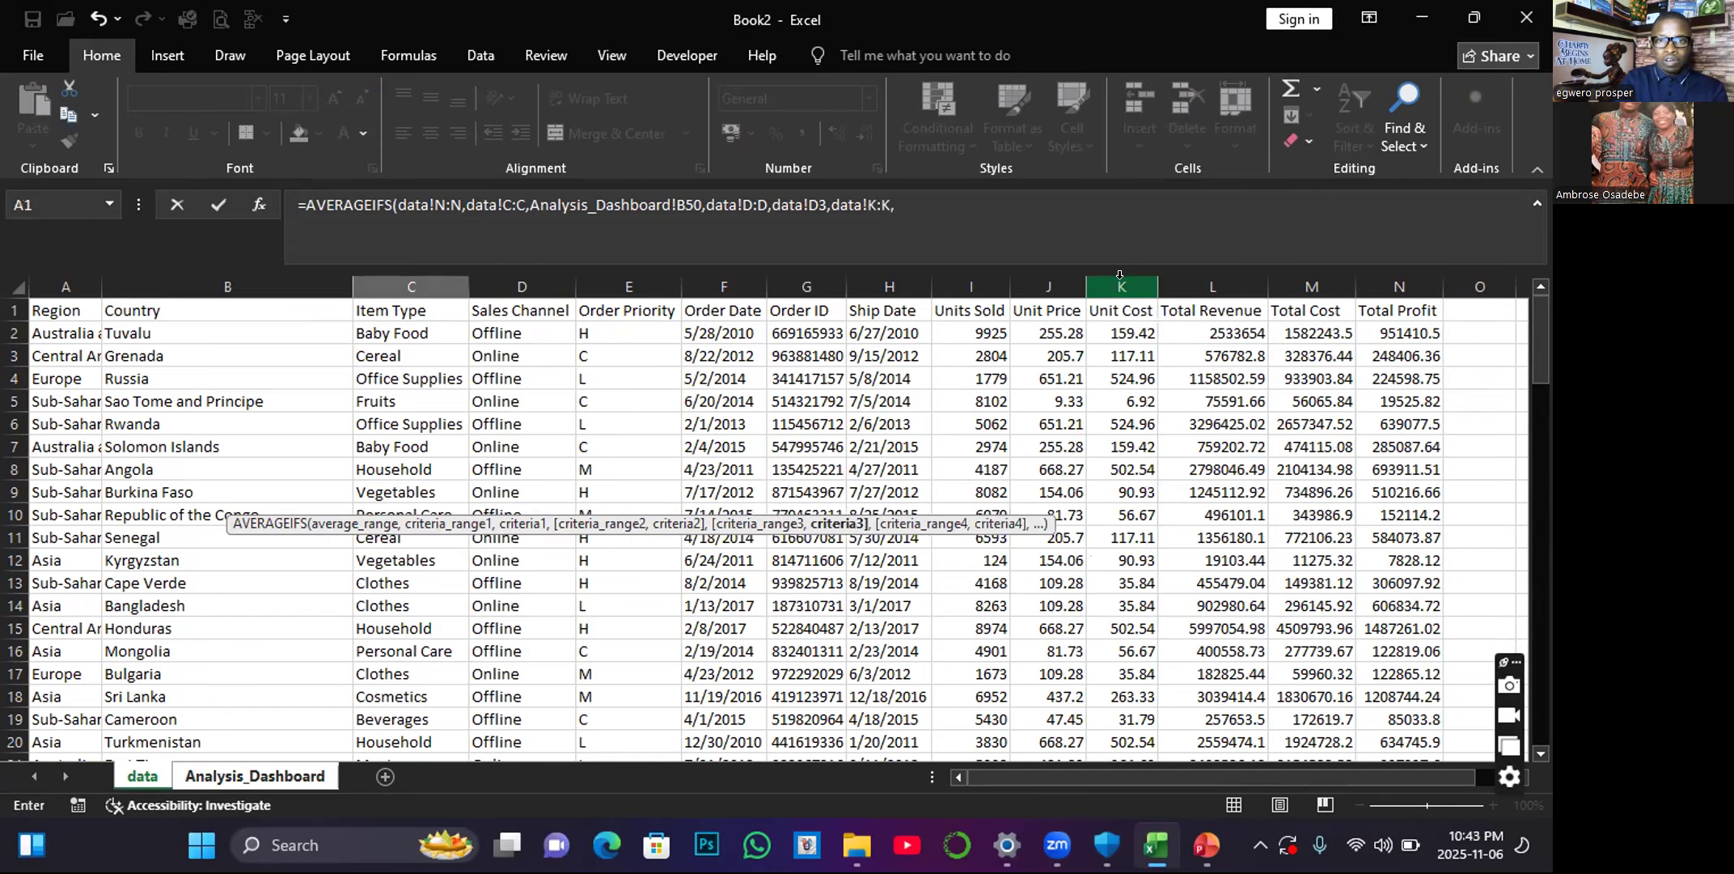
type("\"<2000")
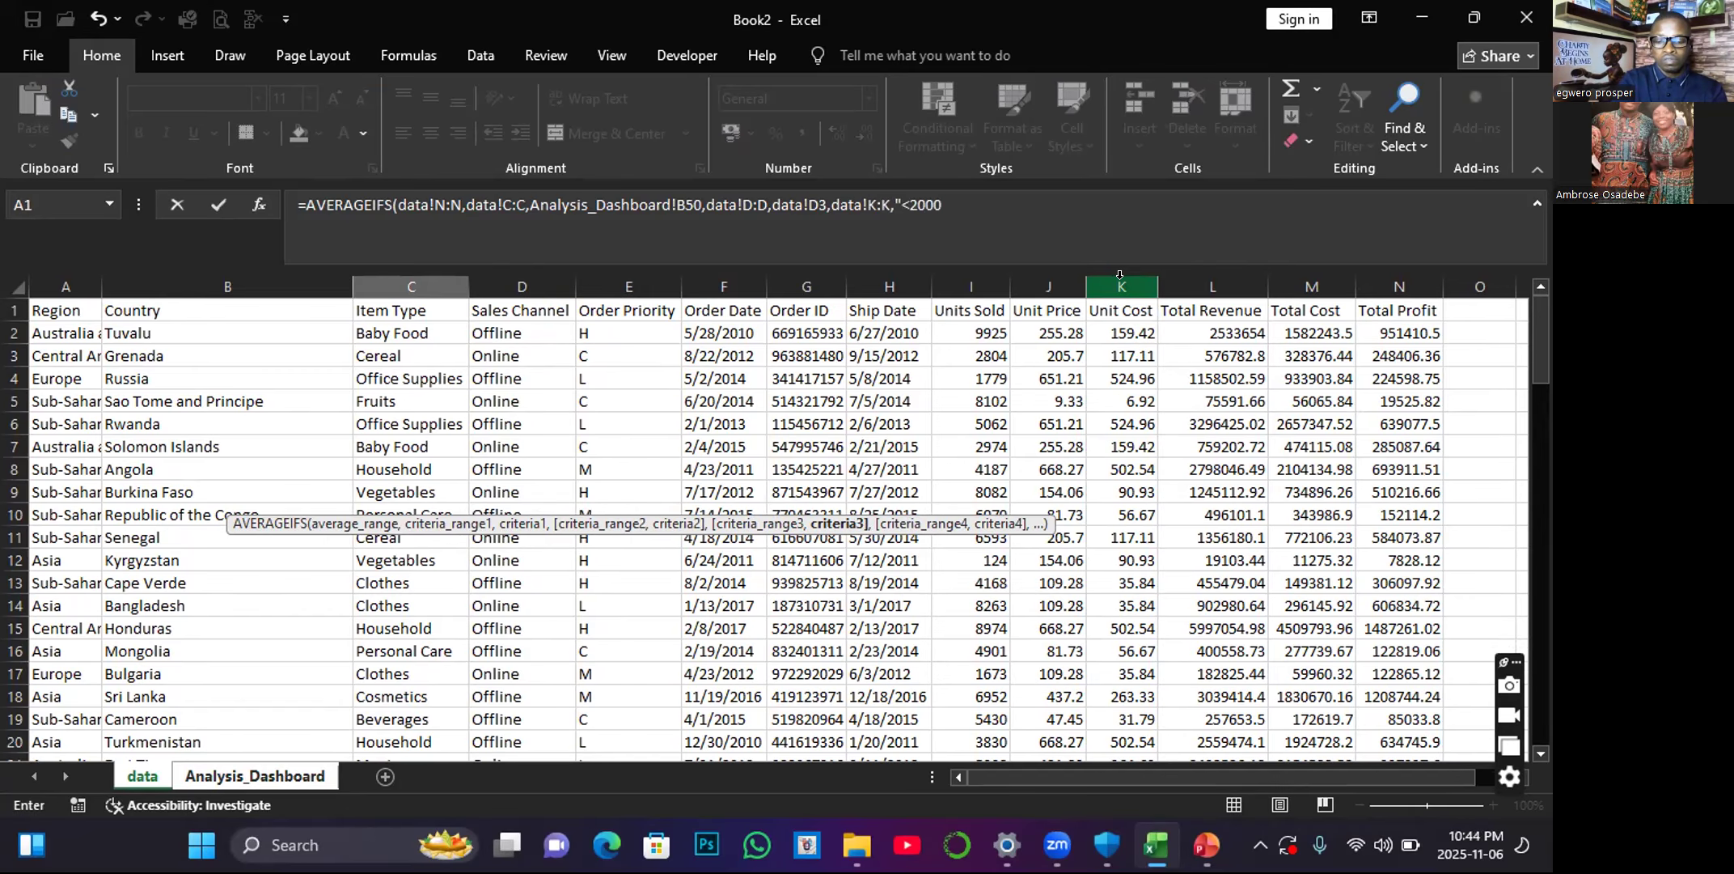
key("Return")
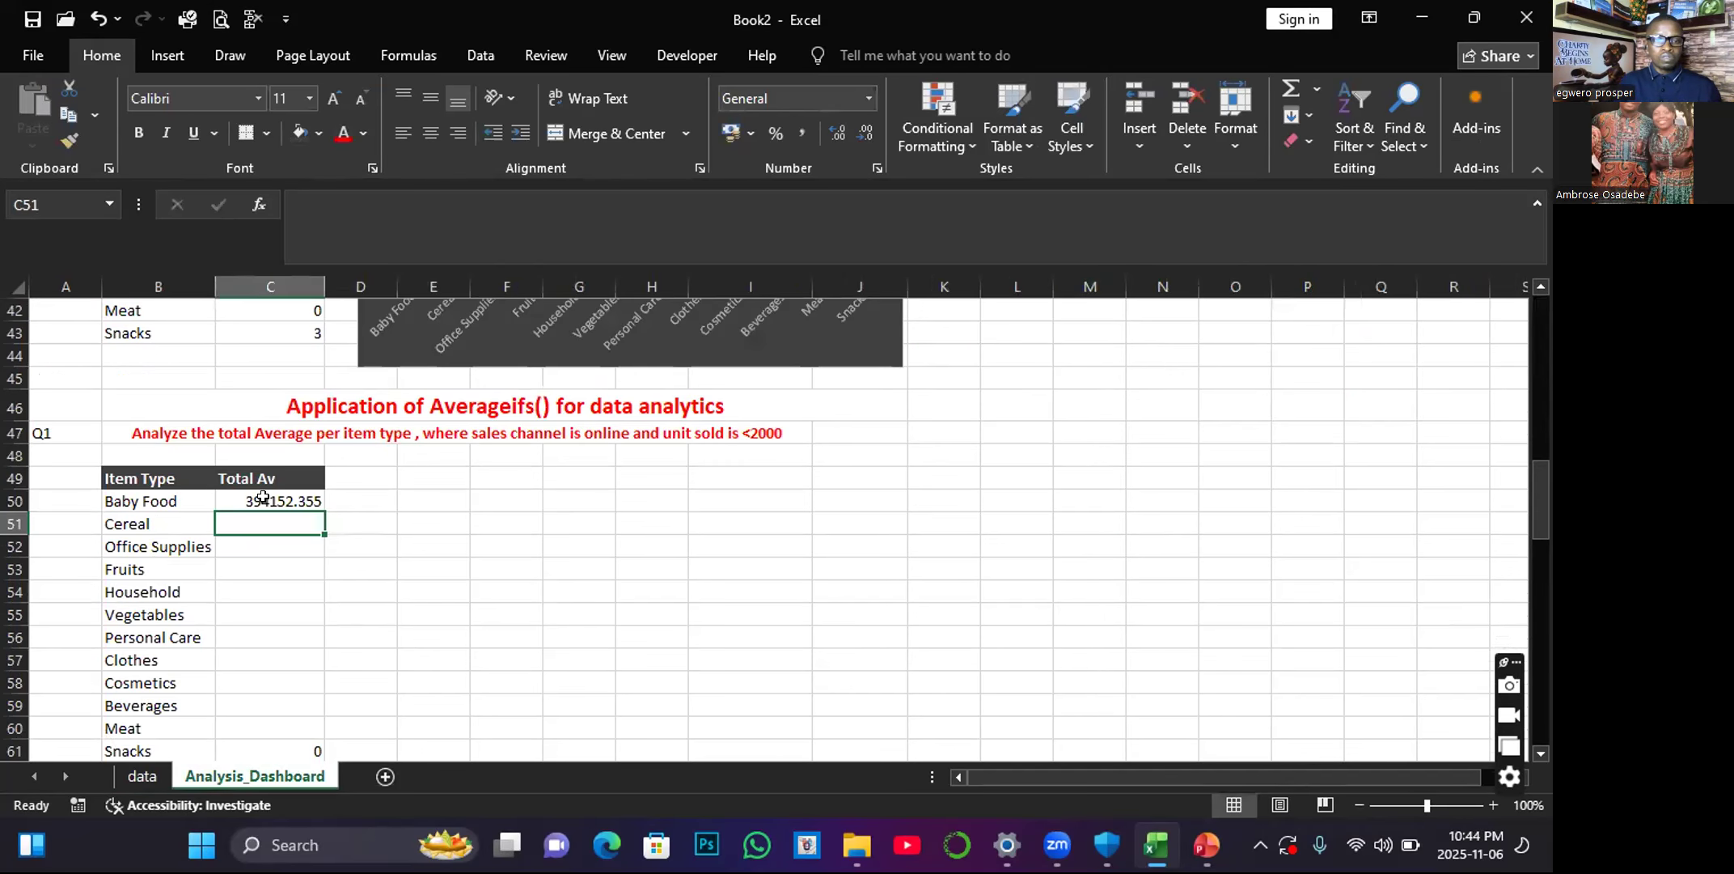
left_click(263, 498)
left_click_drag(320, 507, 316, 661)
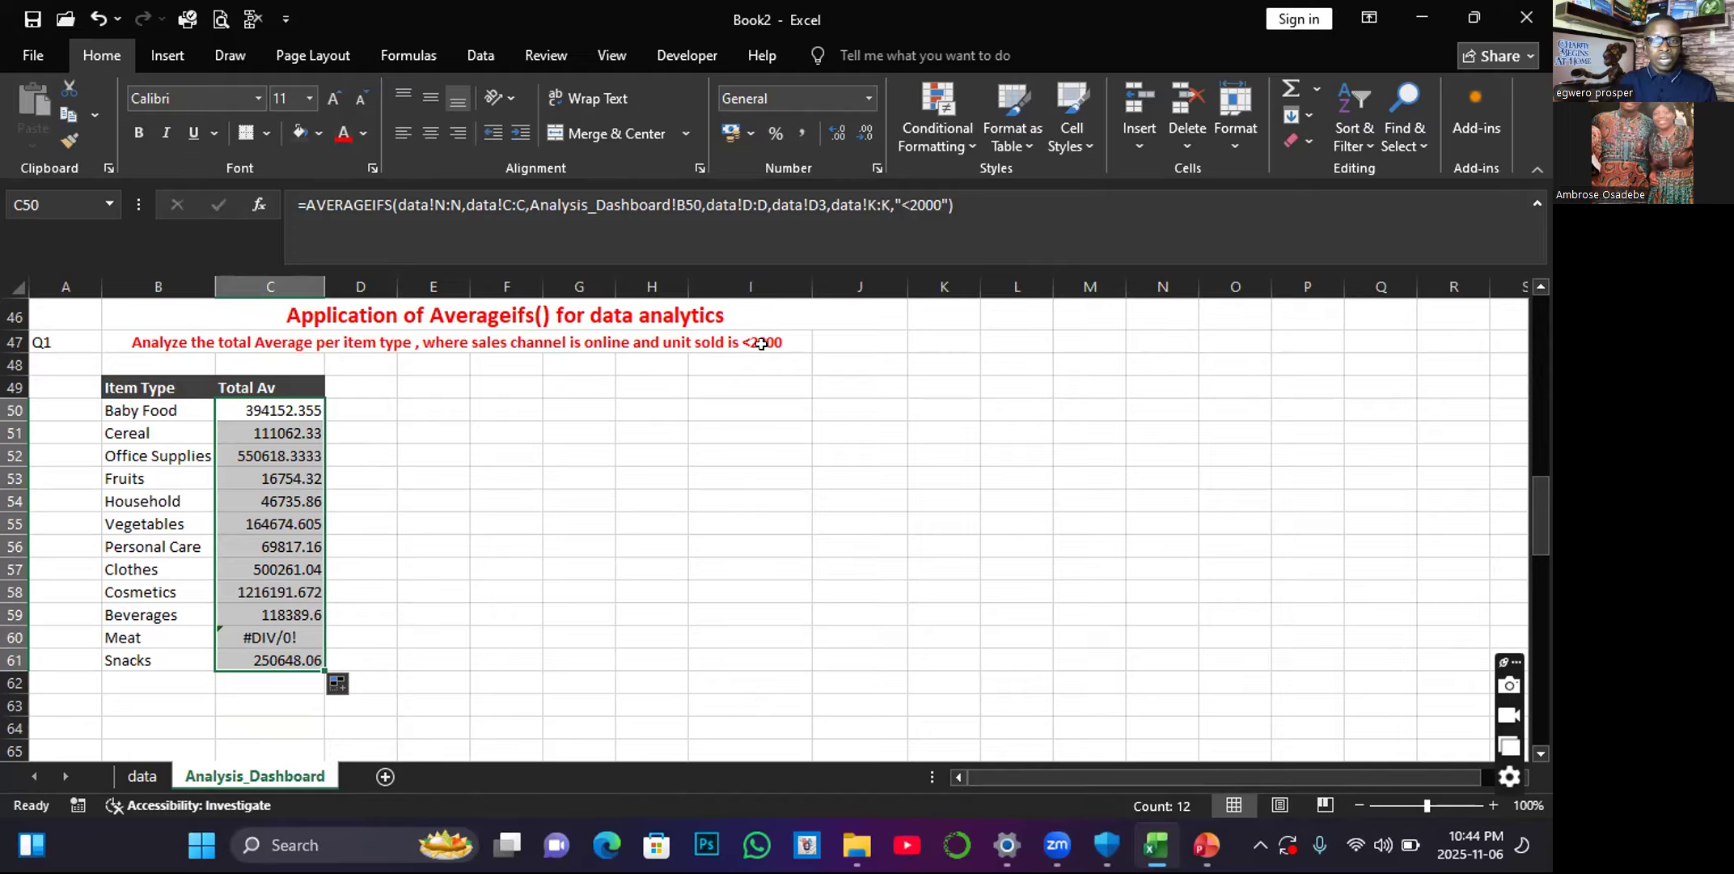
Clear the Meat average in C60 and refill it with the formula from C59.
left_click(283, 636)
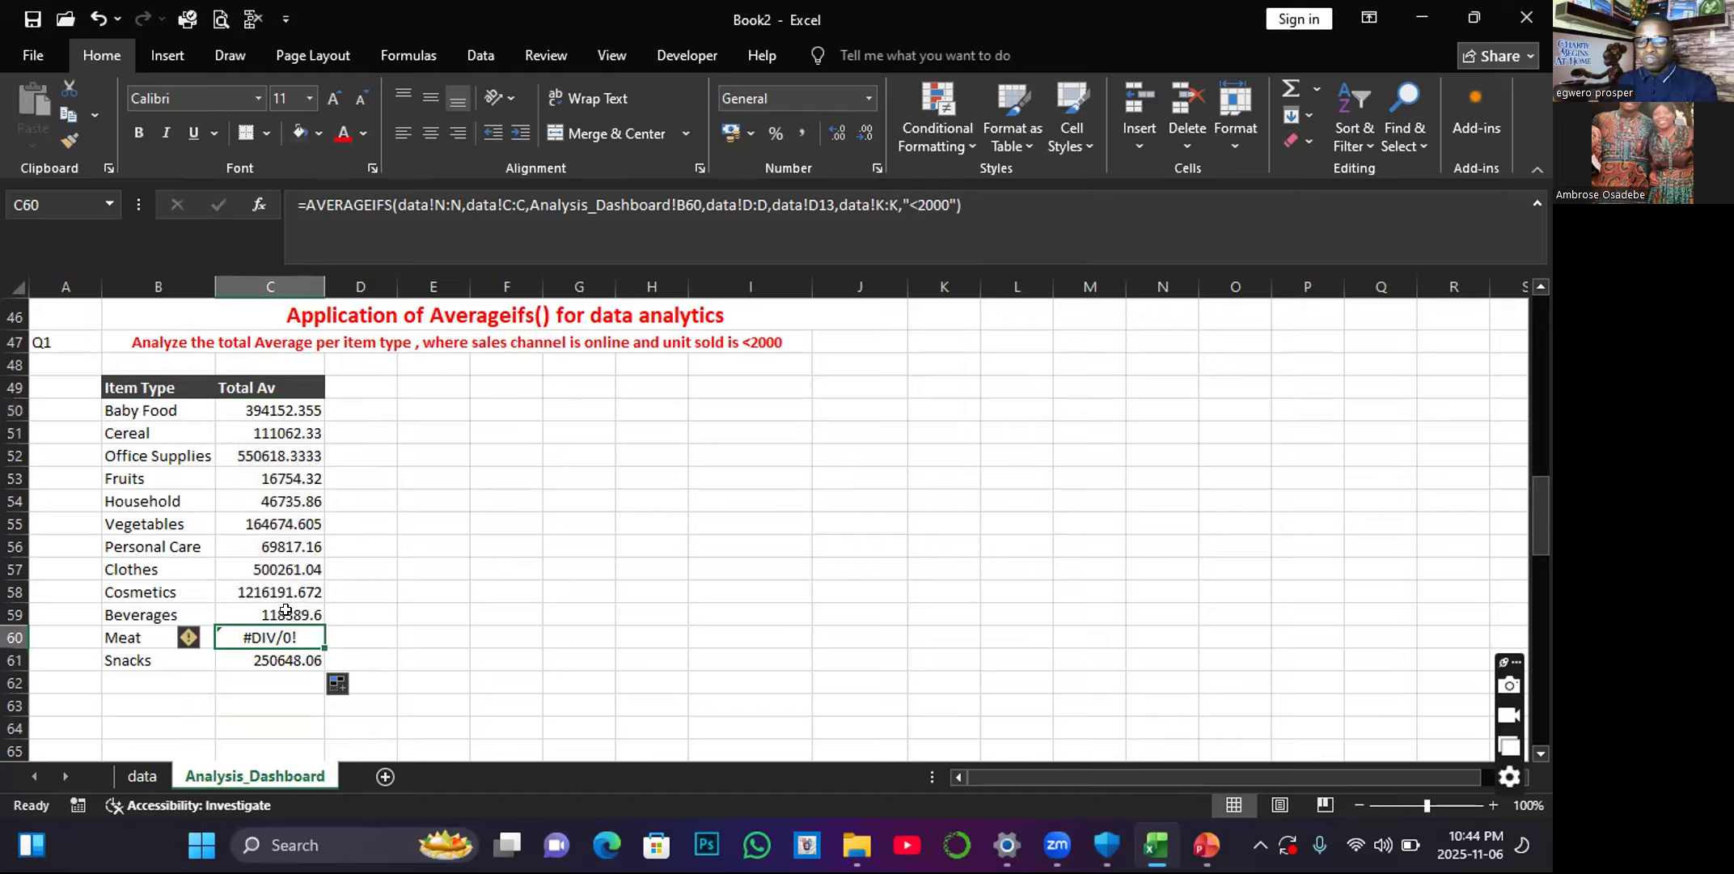
key("Delete")
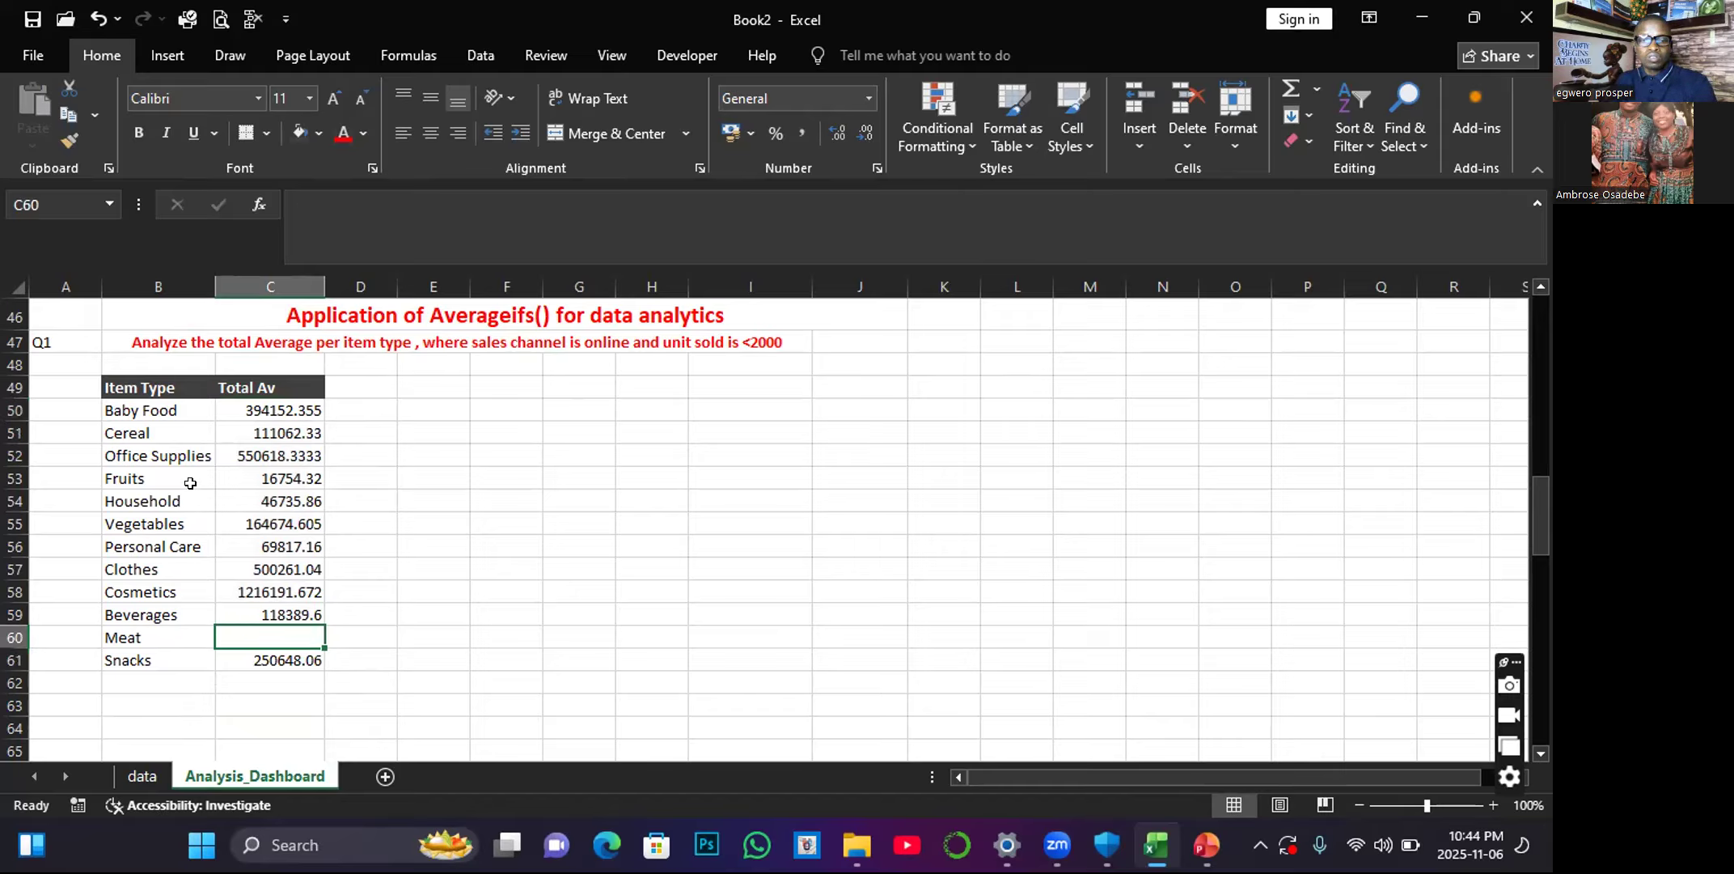
left_click(315, 615)
left_click_drag(319, 618, 320, 641)
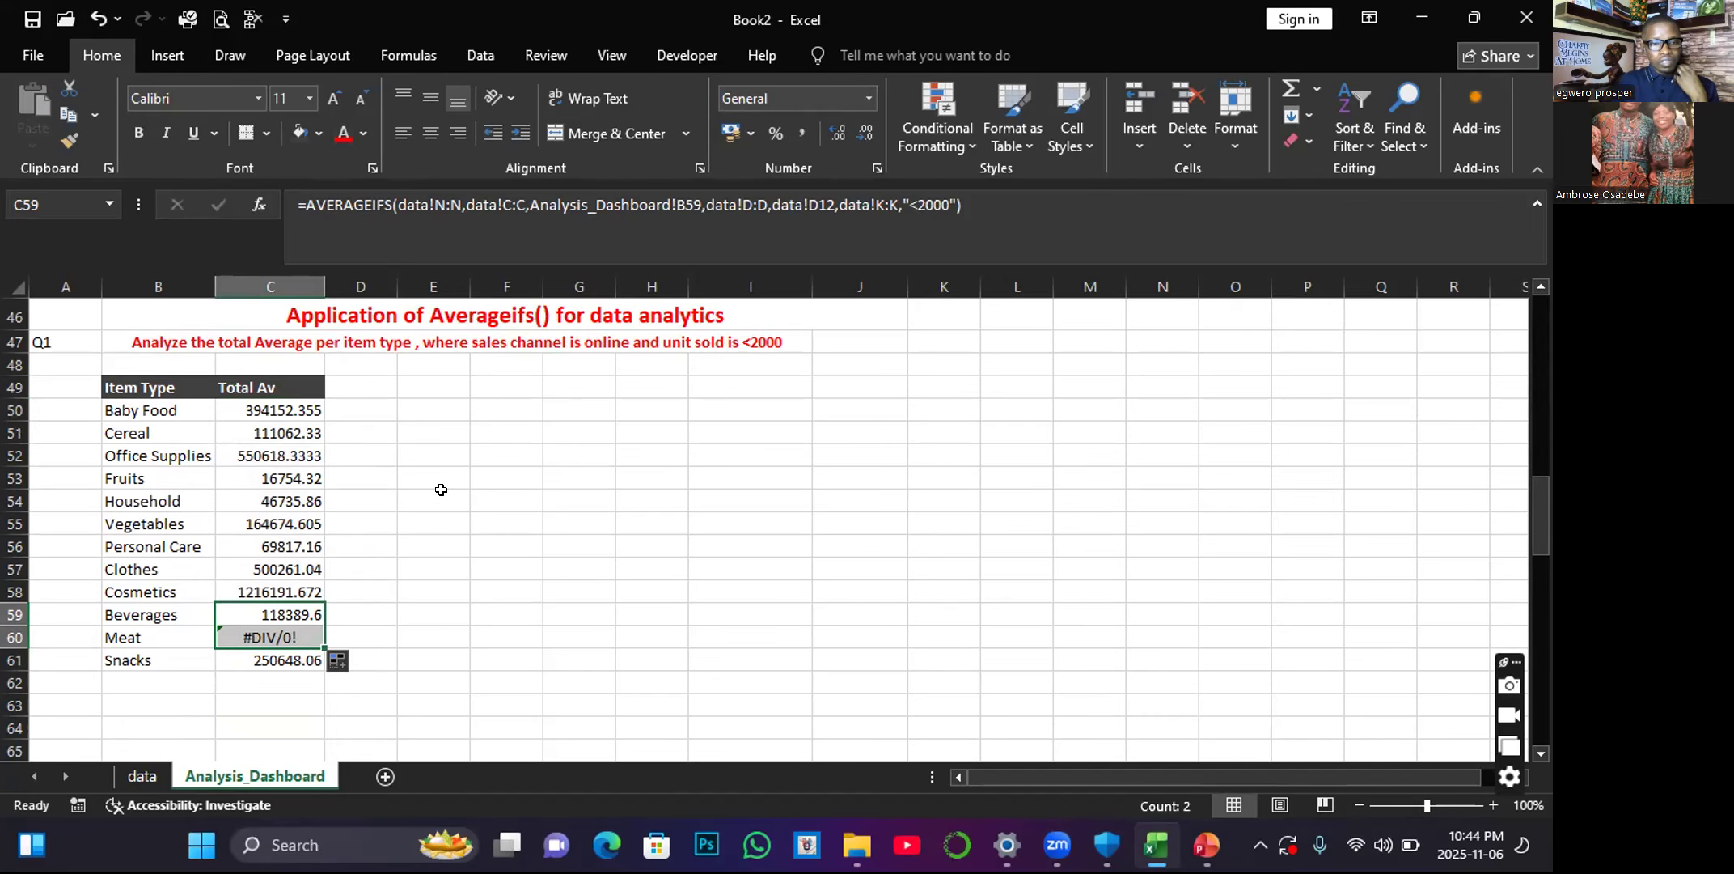
Check the Meat count formula in C42 of the COUNTIFS table against the Meat row of the averages table.
scroll(267, 542, "up", 4)
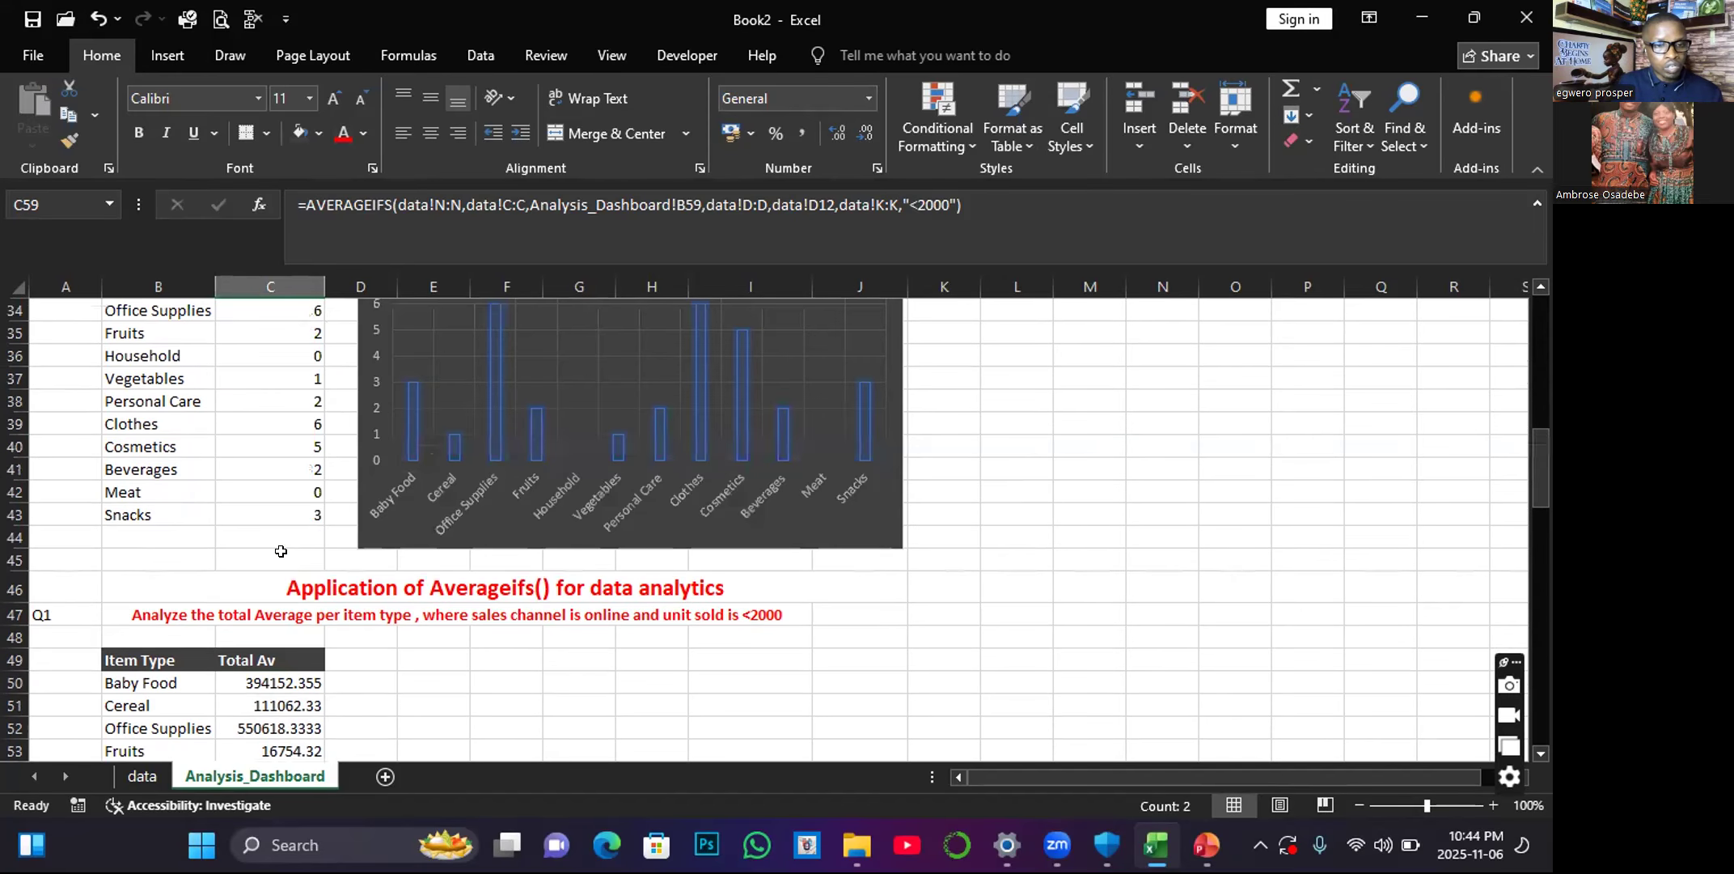
left_click(303, 491)
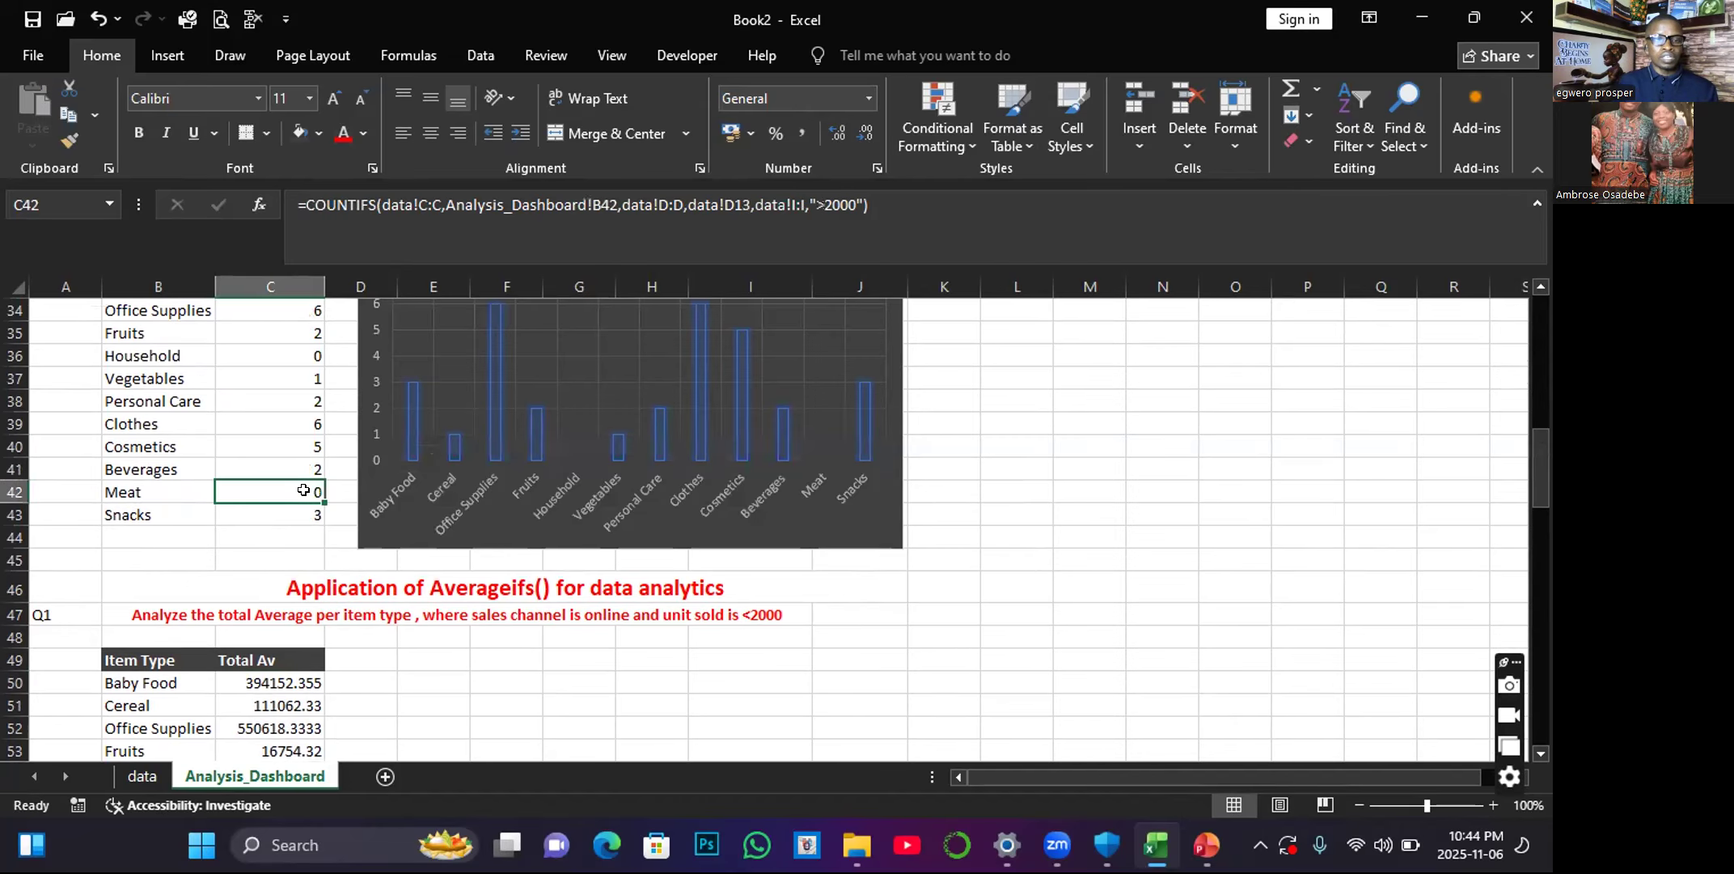
scroll(303, 491, "down", 4)
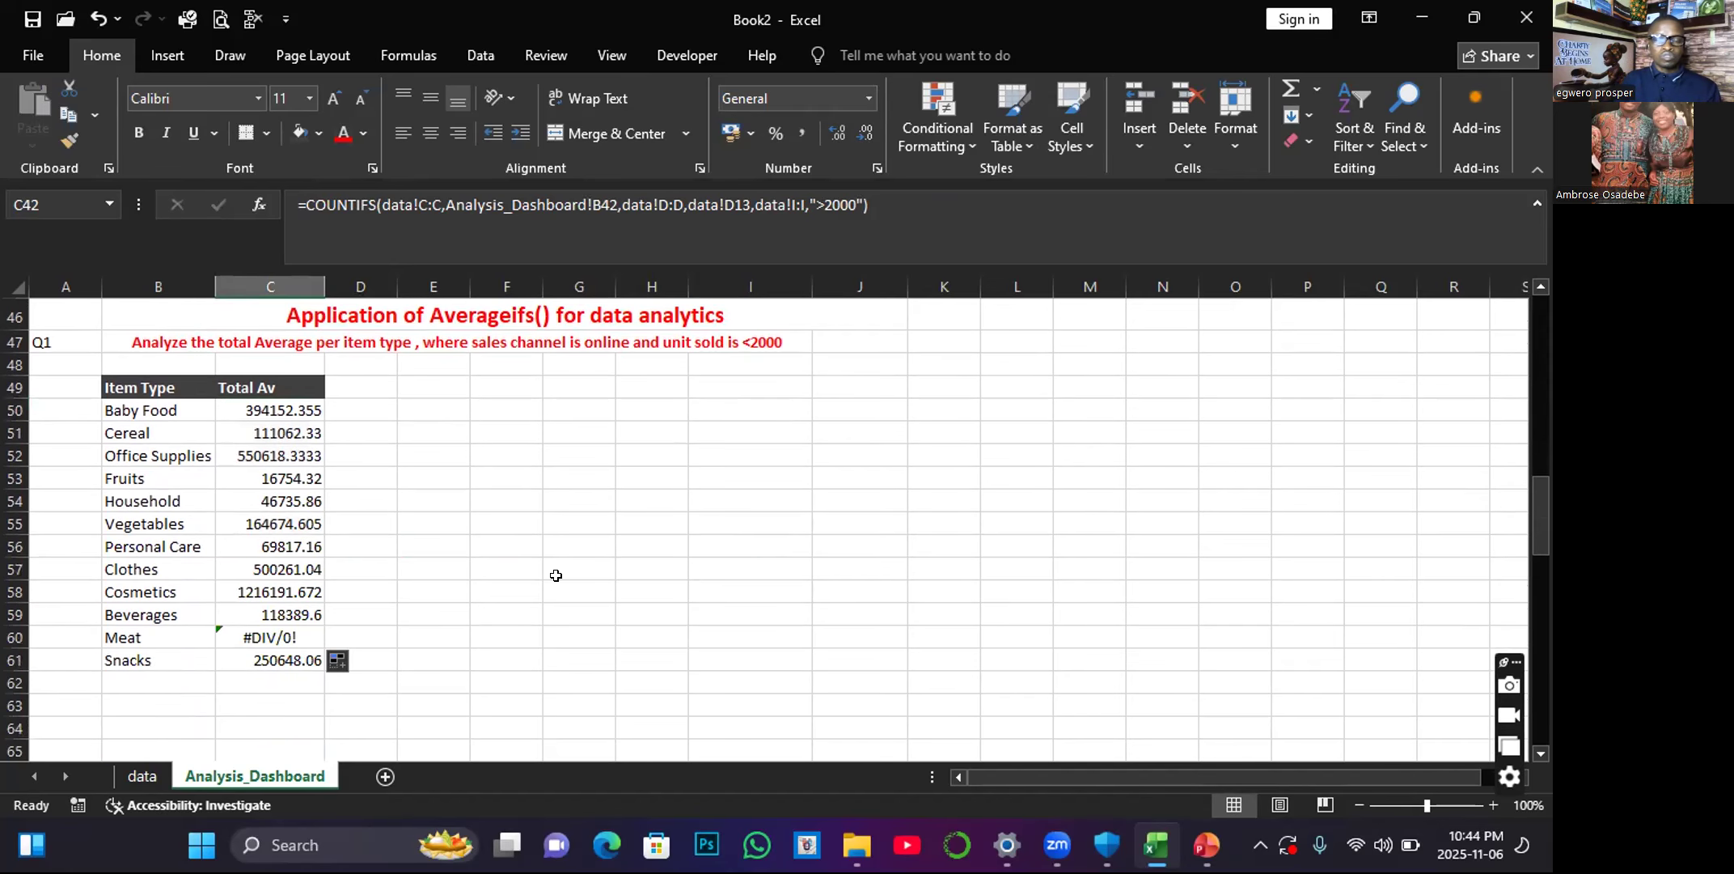
scroll(449, 592, "up", 3)
scroll(129, 457, "down", 2)
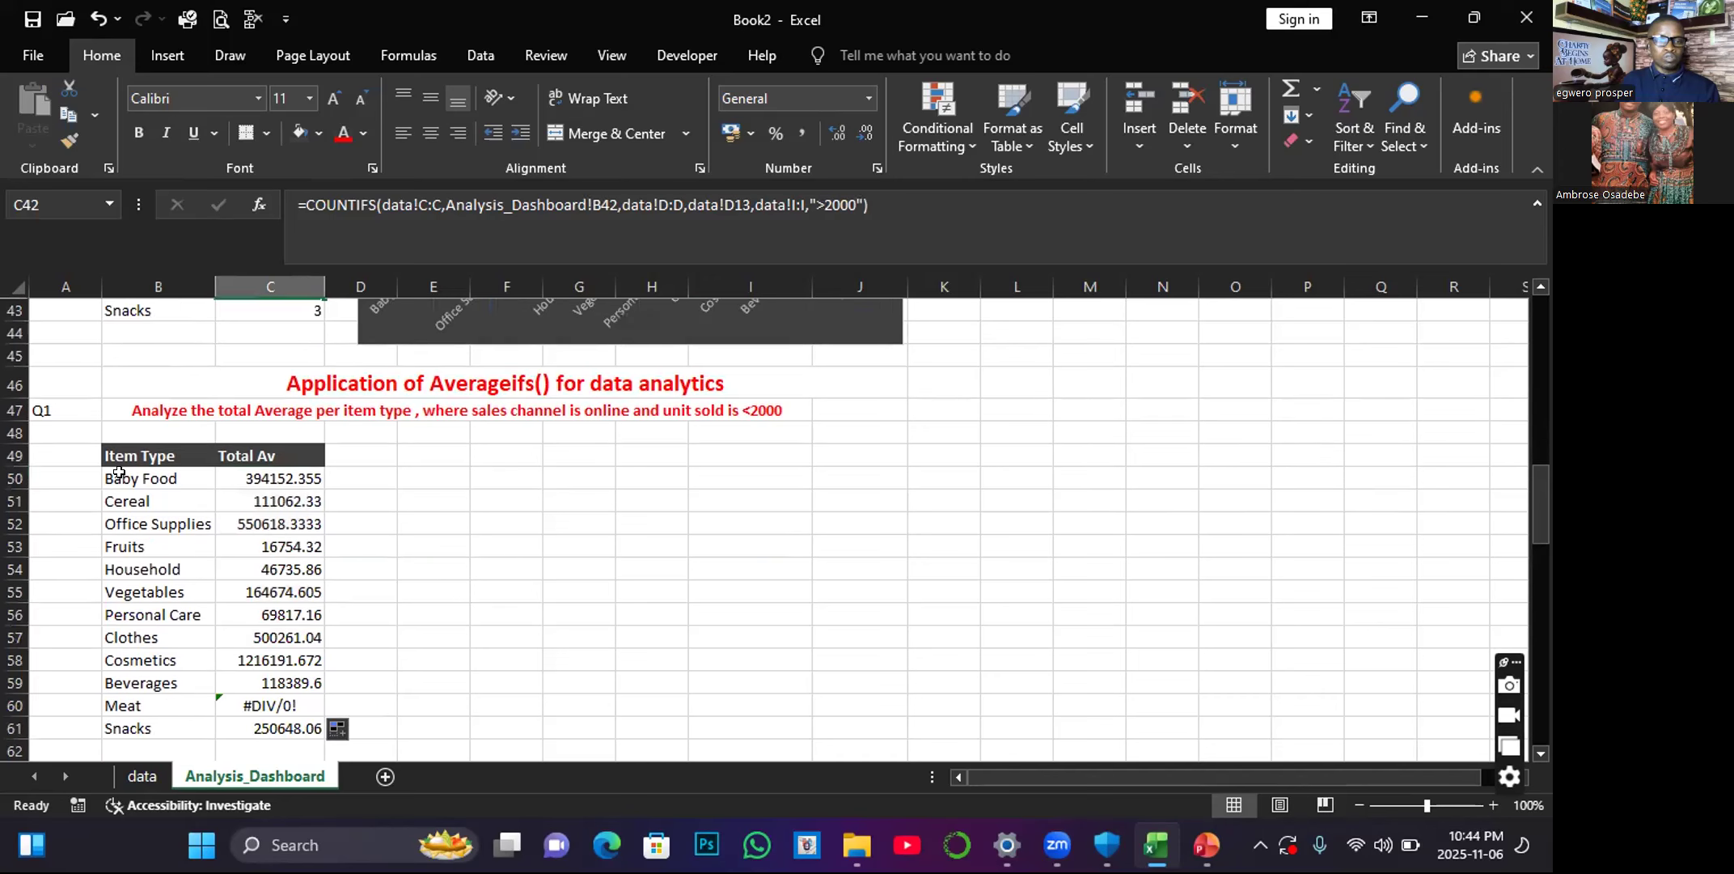
Apply data bars conditional formatting to the Total Av values in C50:C61.
scroll(119, 471, "down", 1)
left_click_drag(123, 411, 246, 545)
left_click_drag(121, 381, 283, 660)
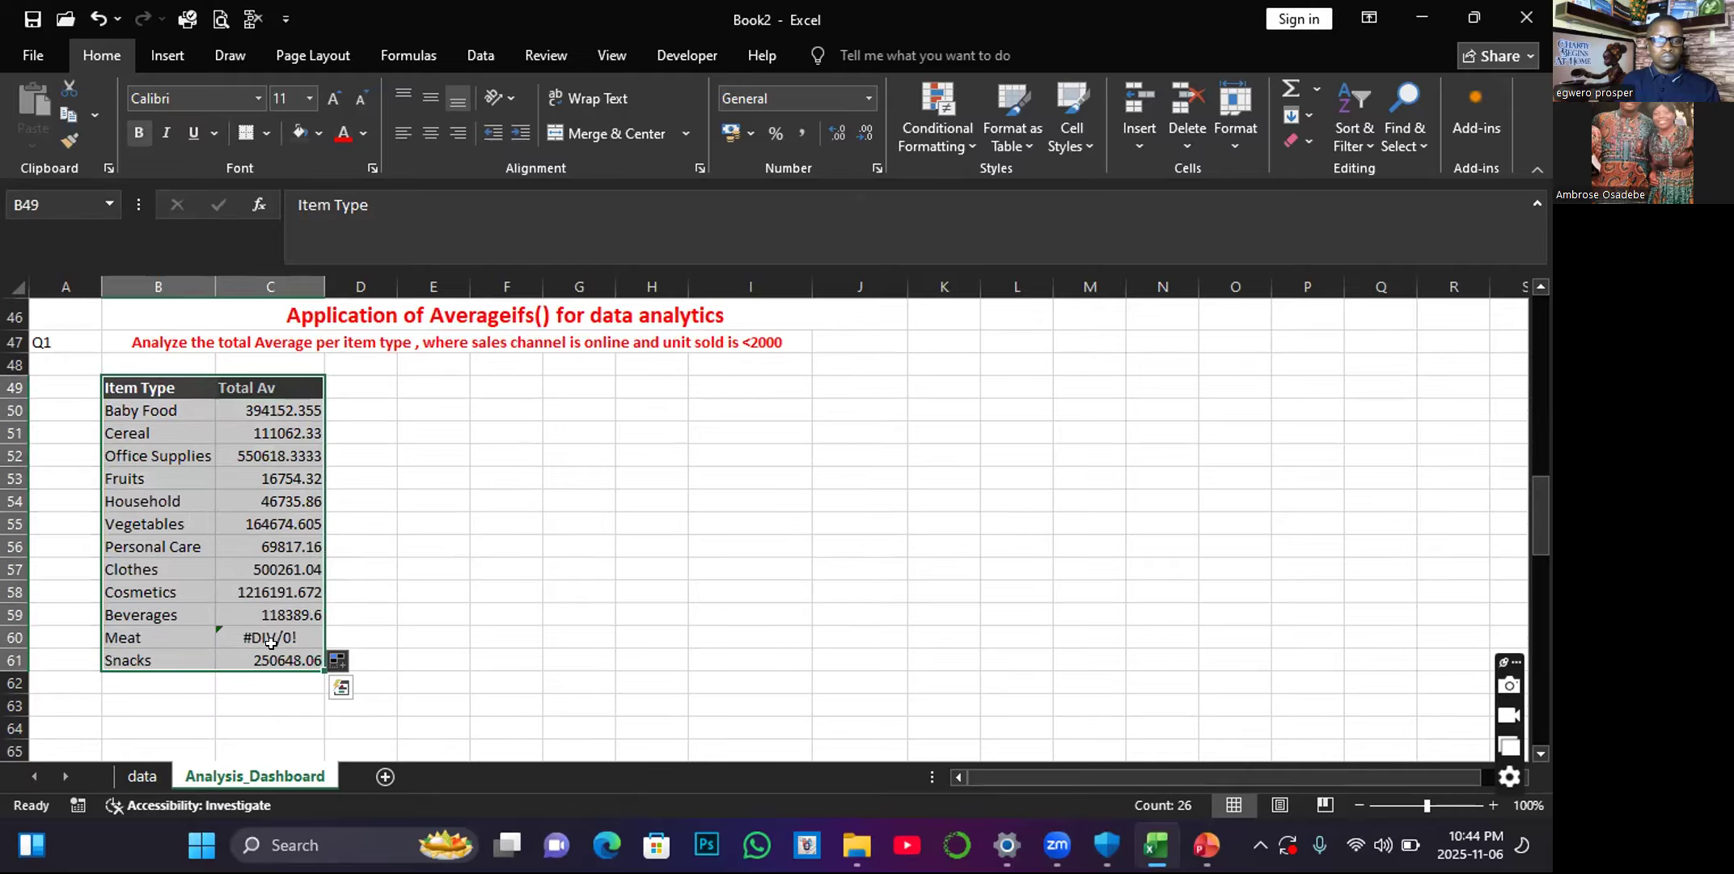
left_click(343, 686)
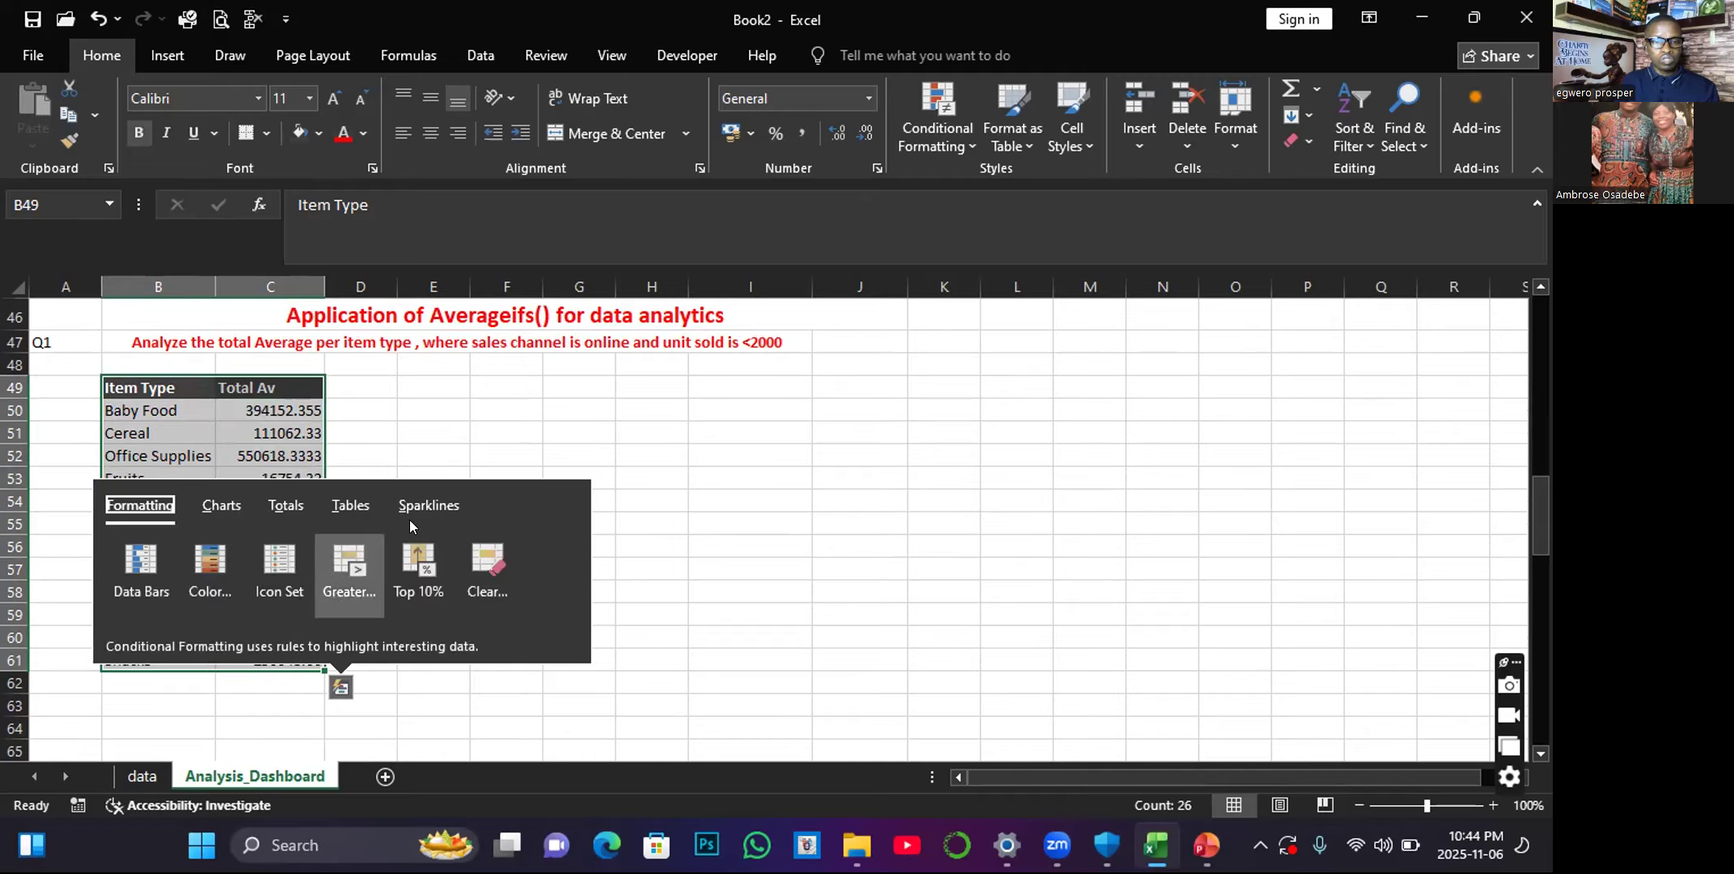
left_click(134, 564)
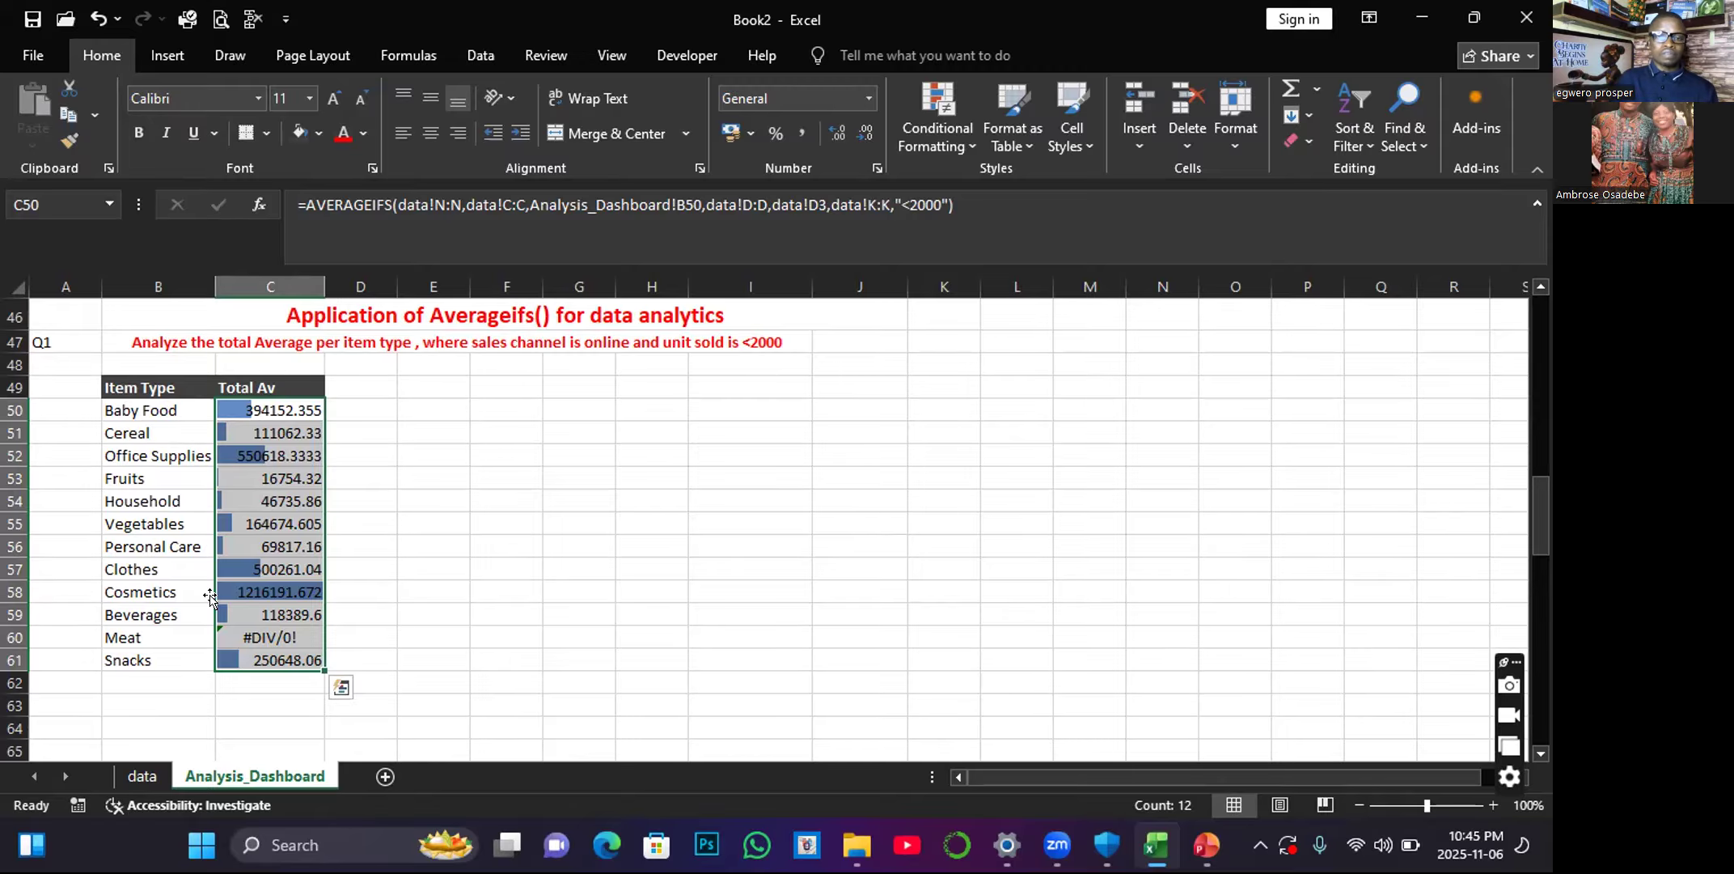
scroll(323, 482, "up", 10)
scroll(324, 482, "down", 11)
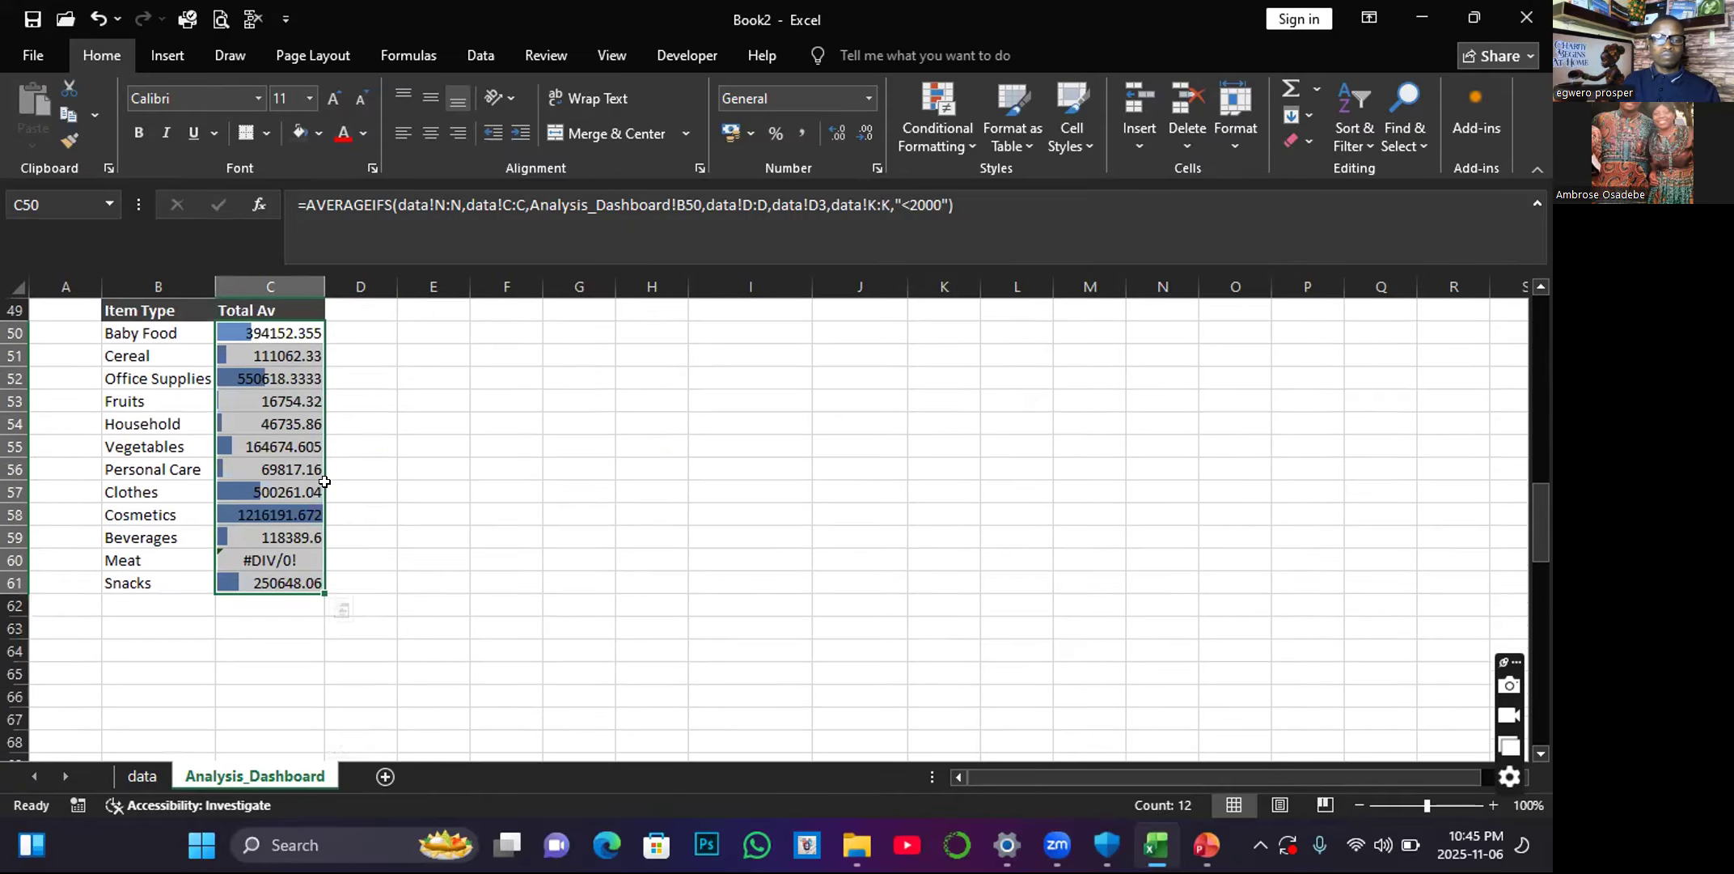
scroll(323, 482, "up", 1)
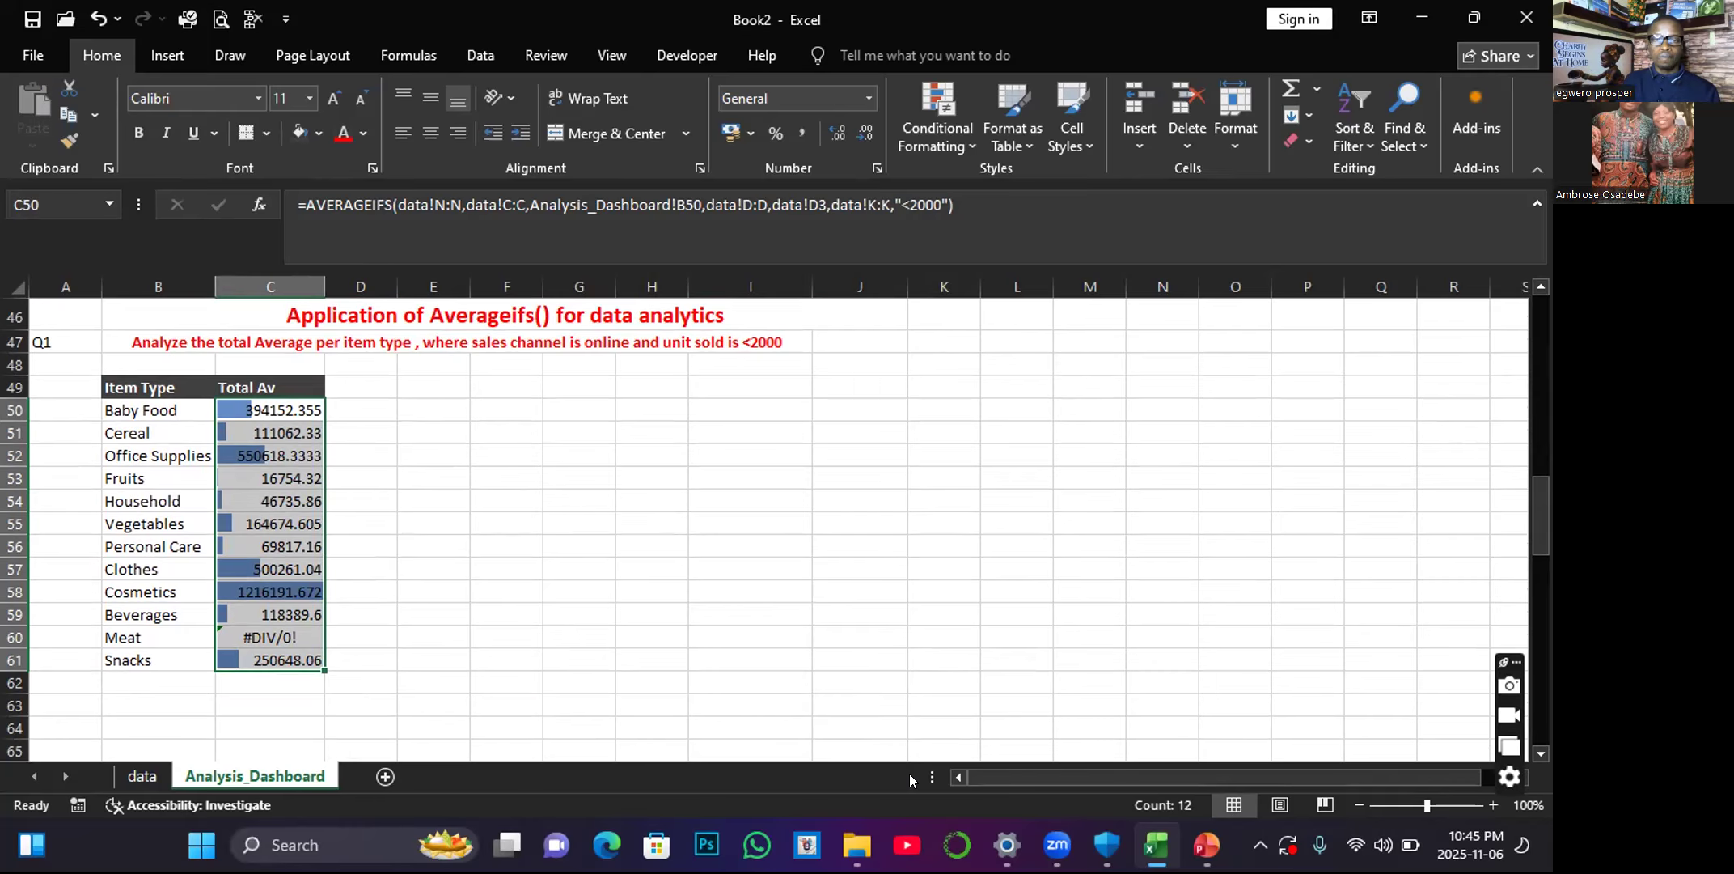
scroll(706, 649, "up", 3)
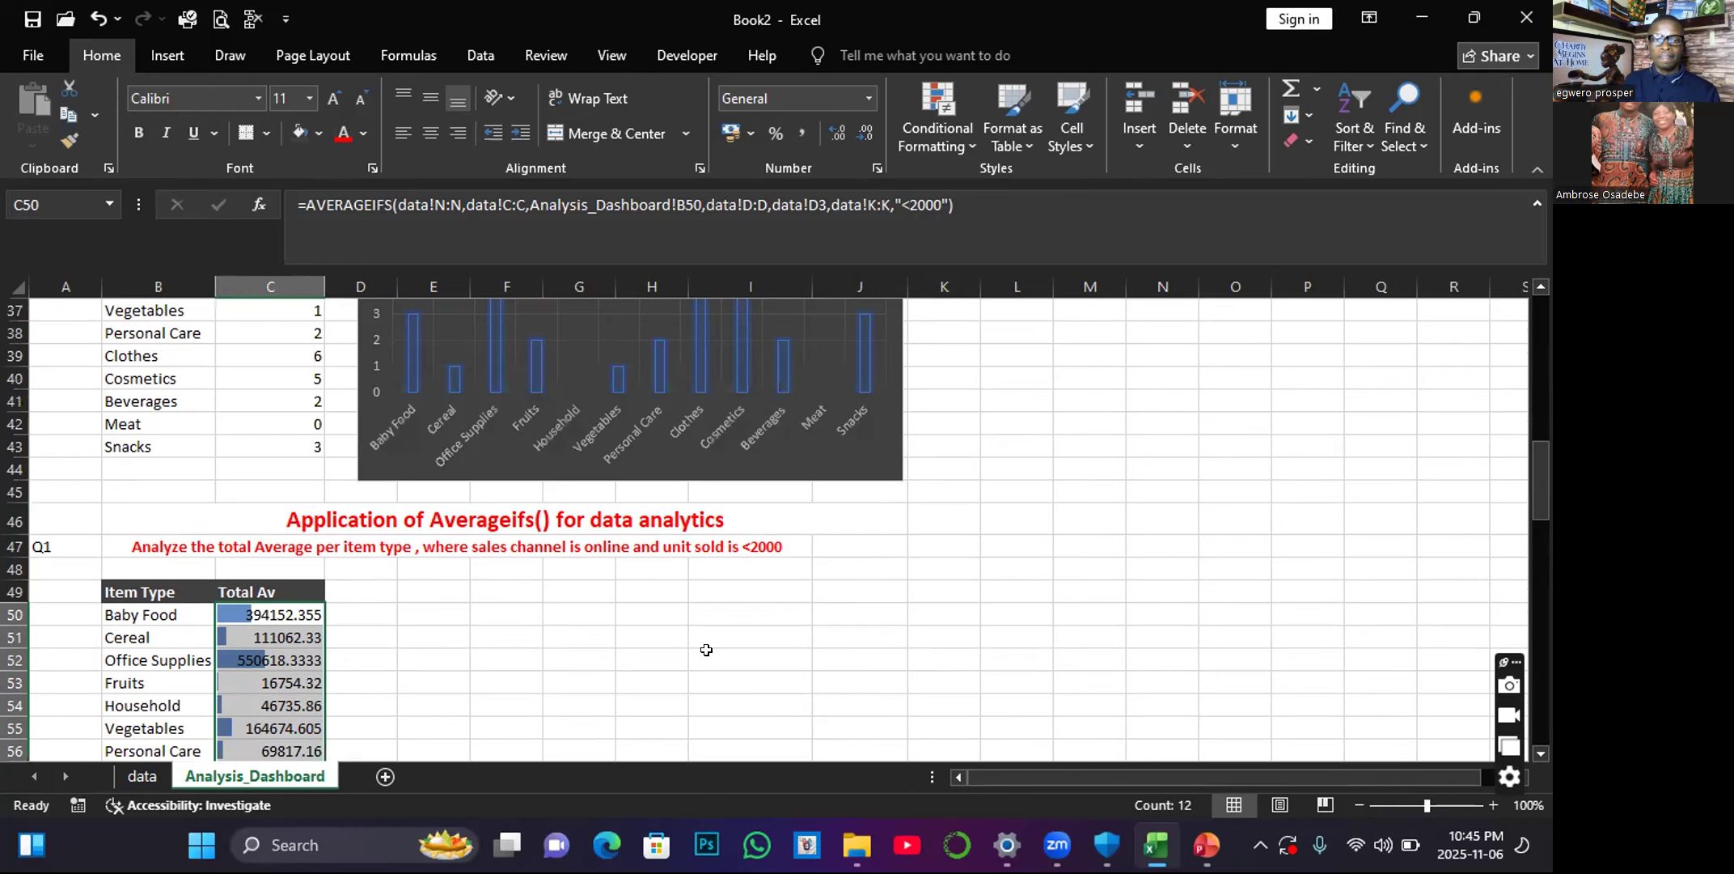
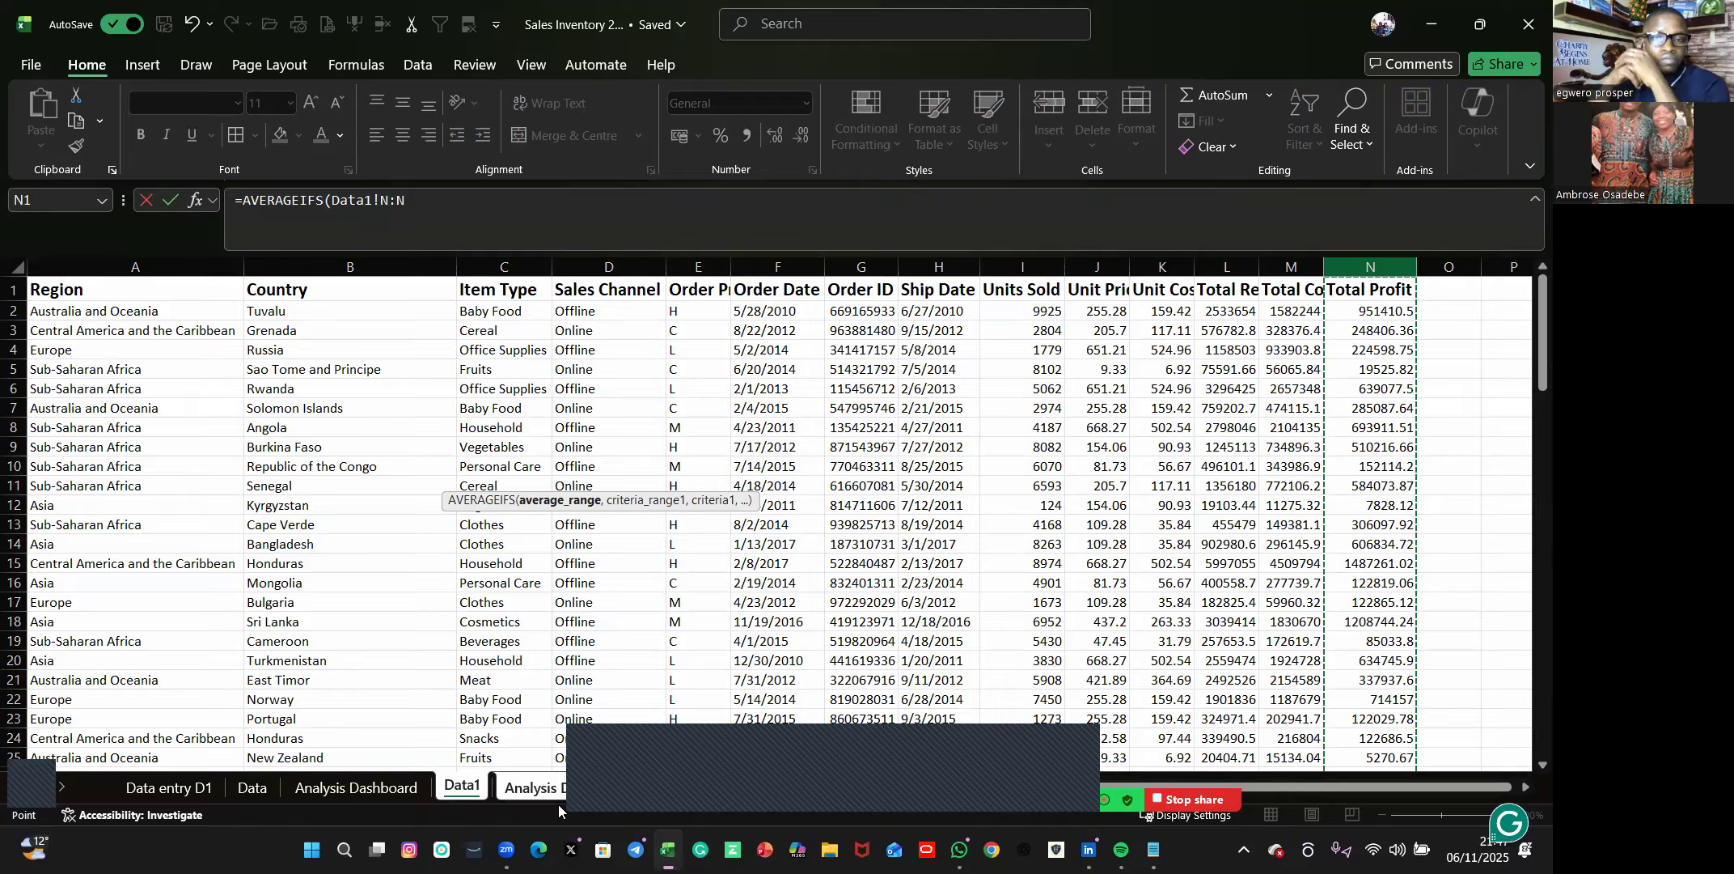
type(",'Analysis Dashboard1'!D83,")
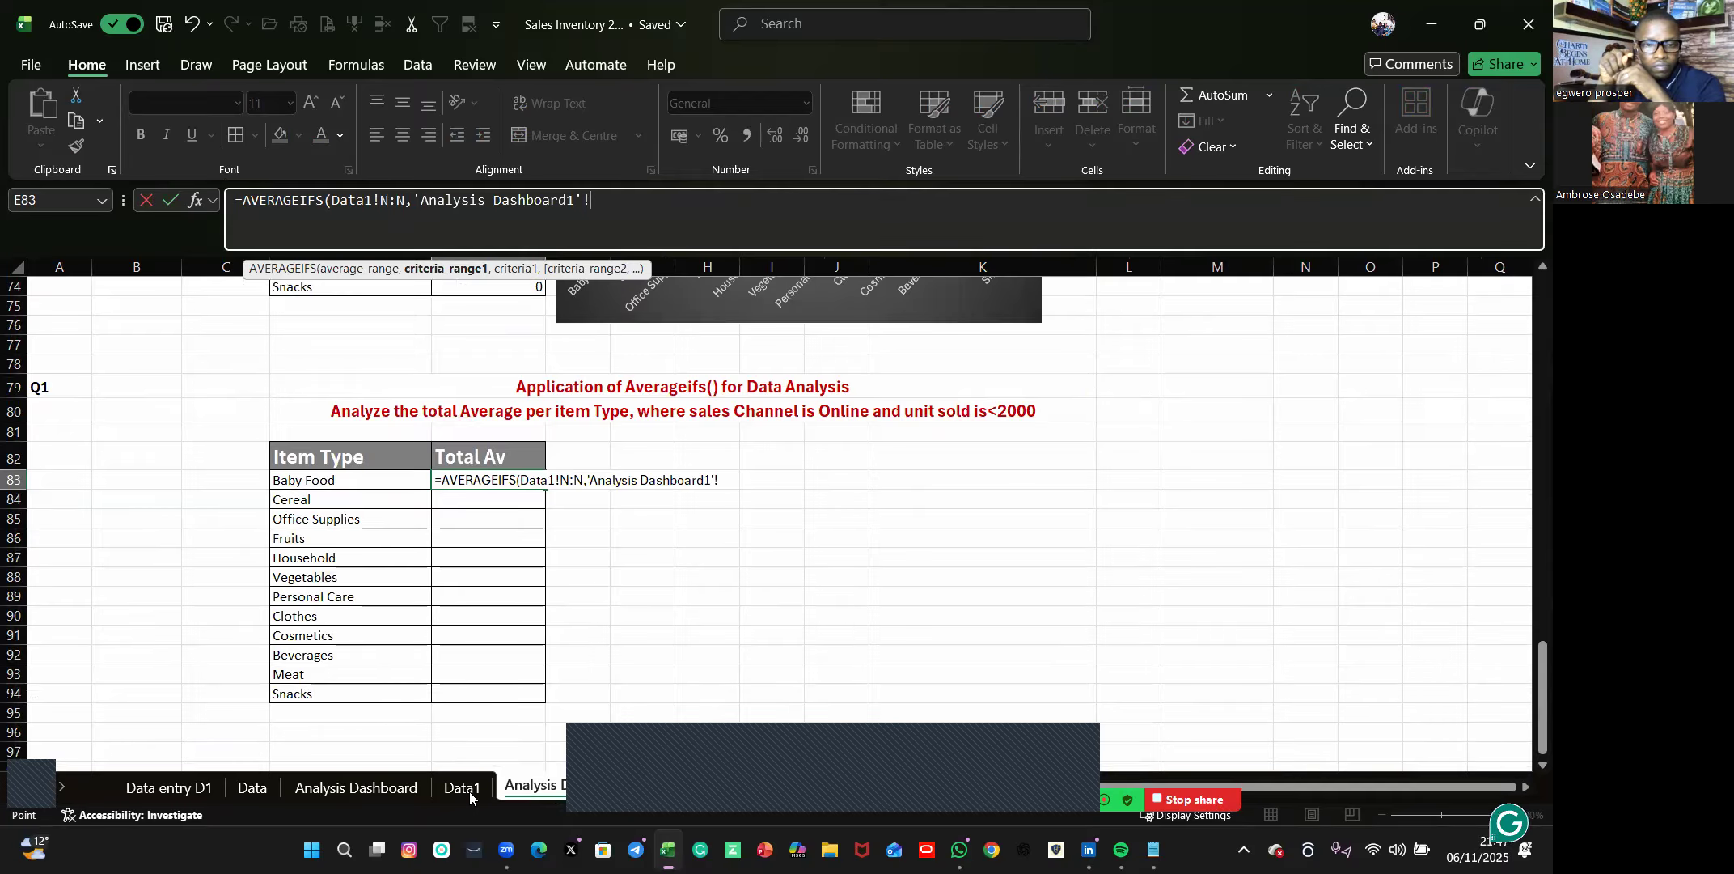
key("Left")
type(",")
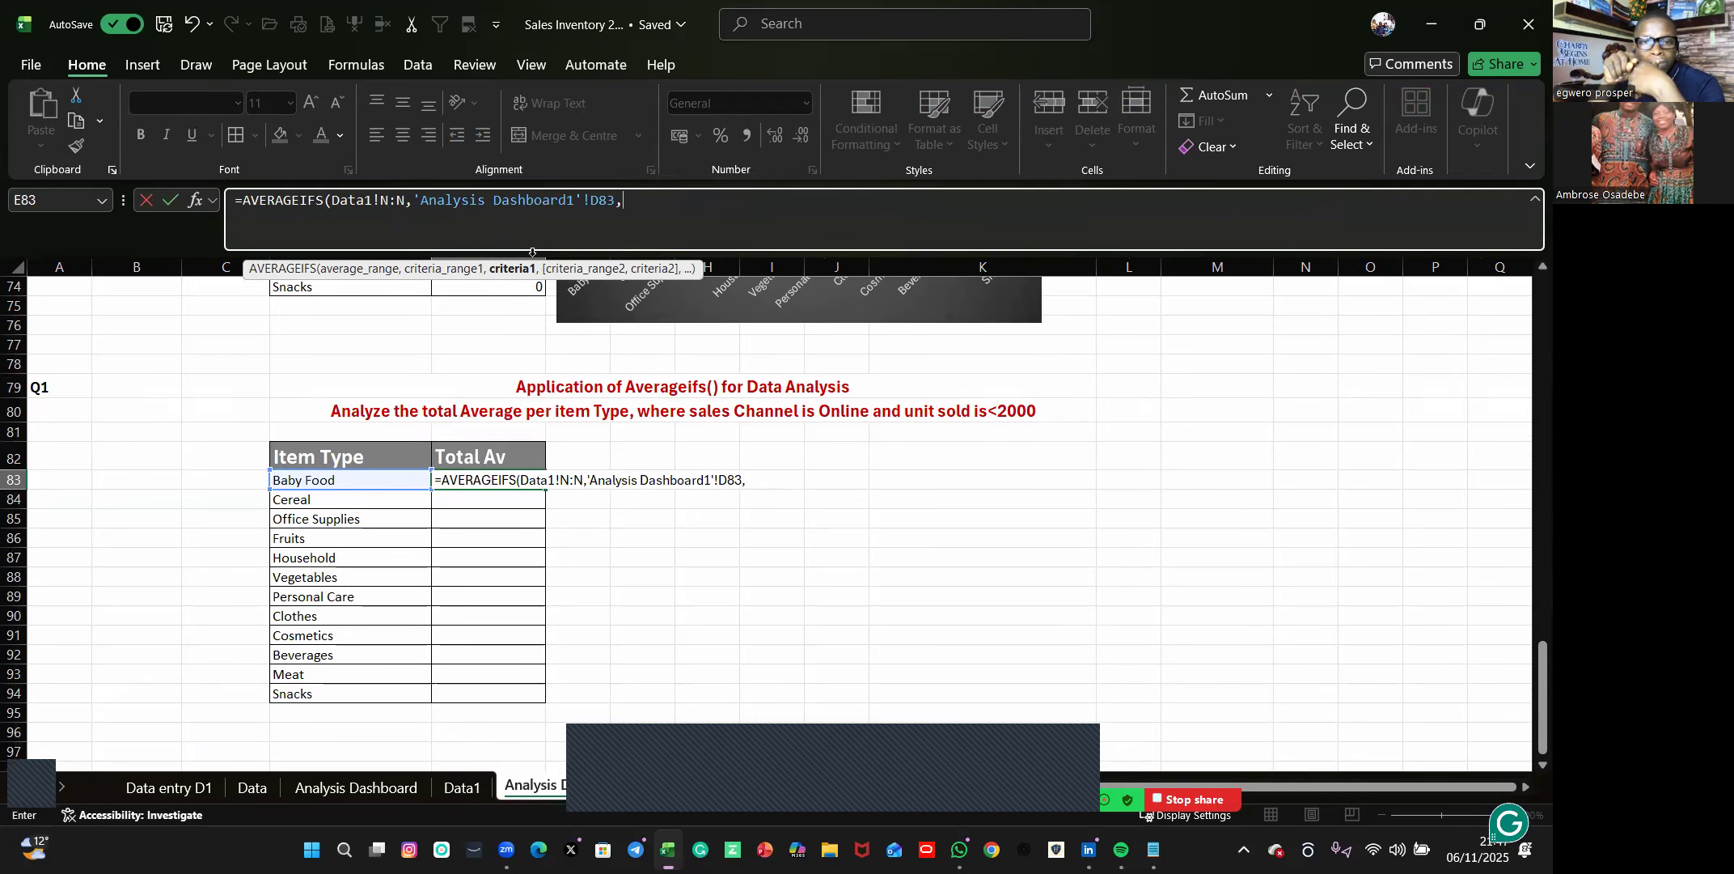
key("ctrl+Page_Up")
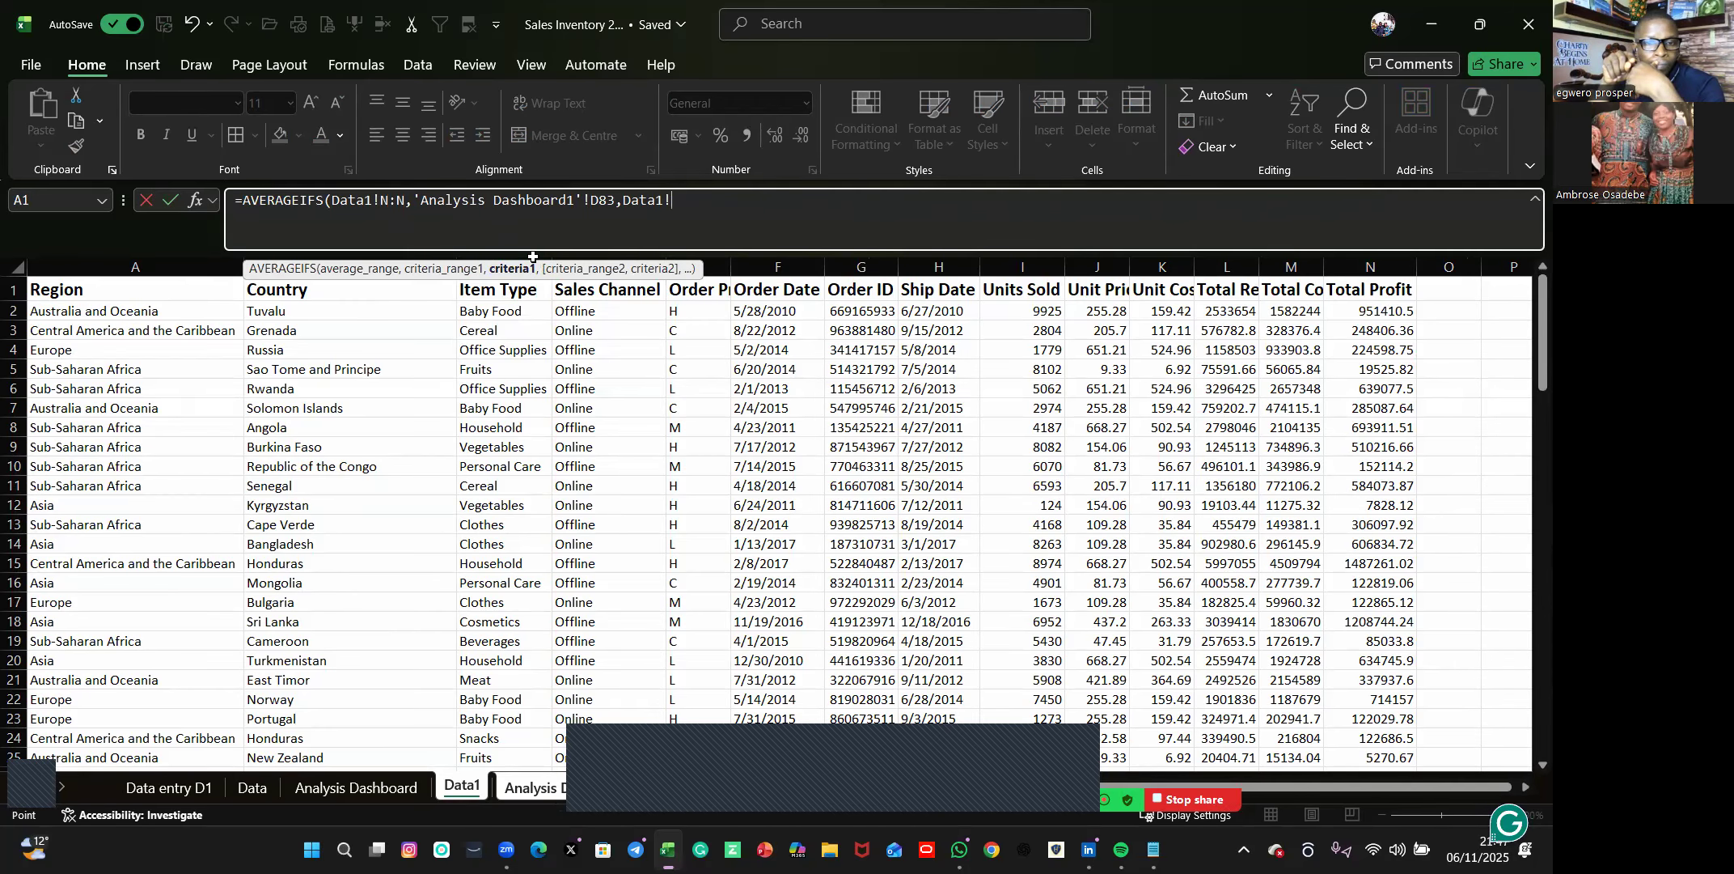
left_click(518, 260)
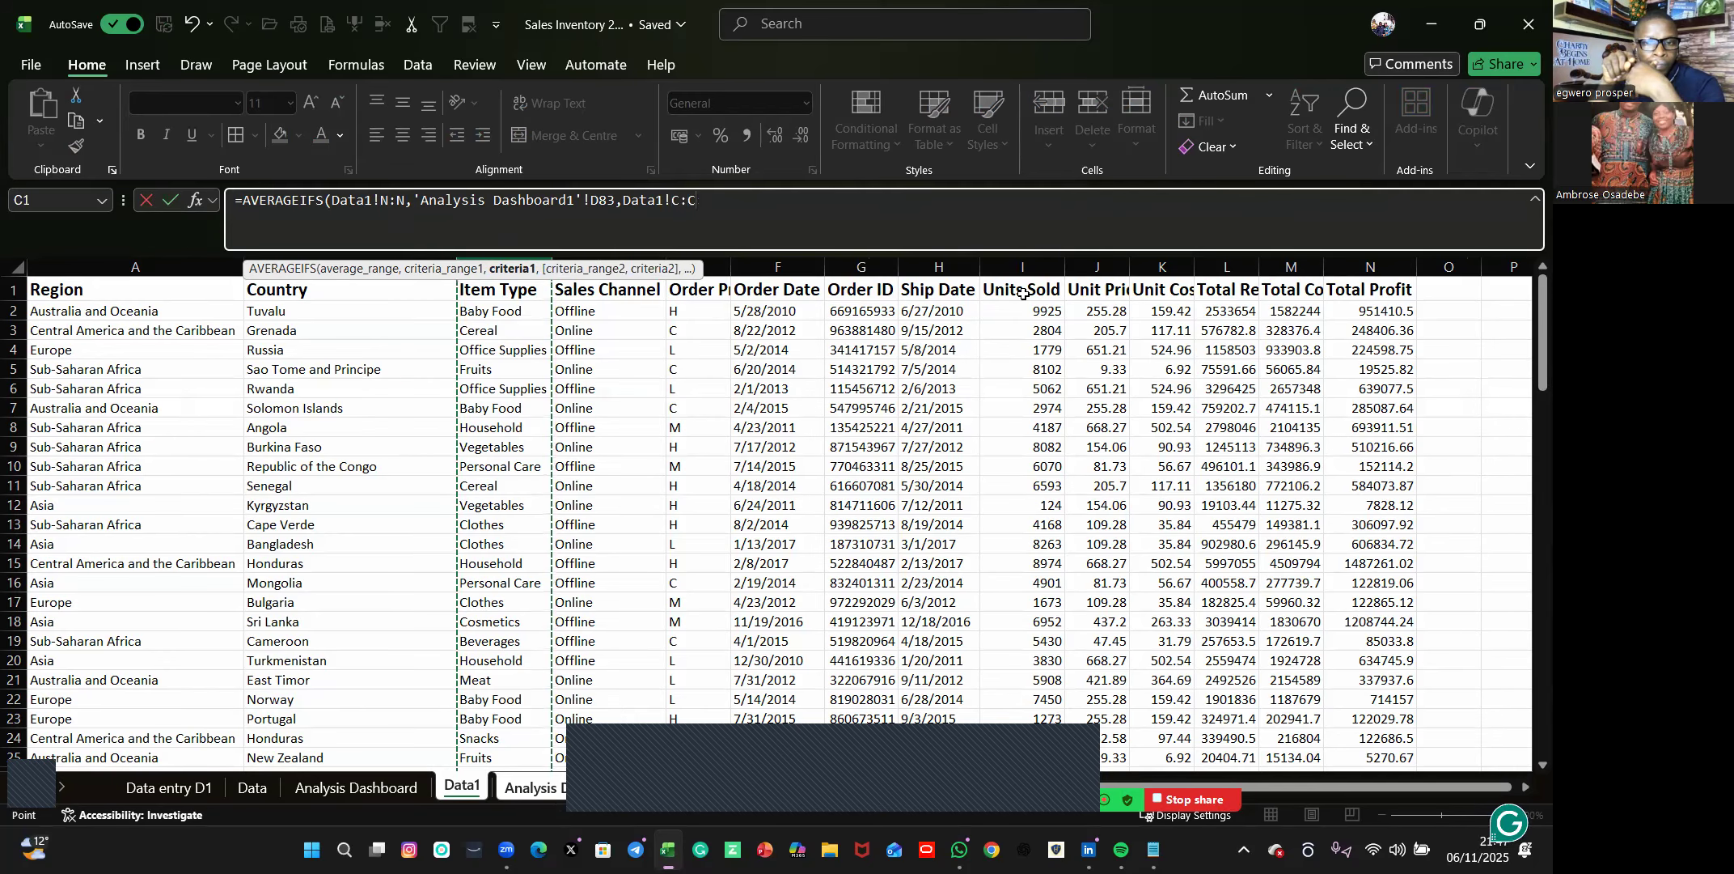
type(",")
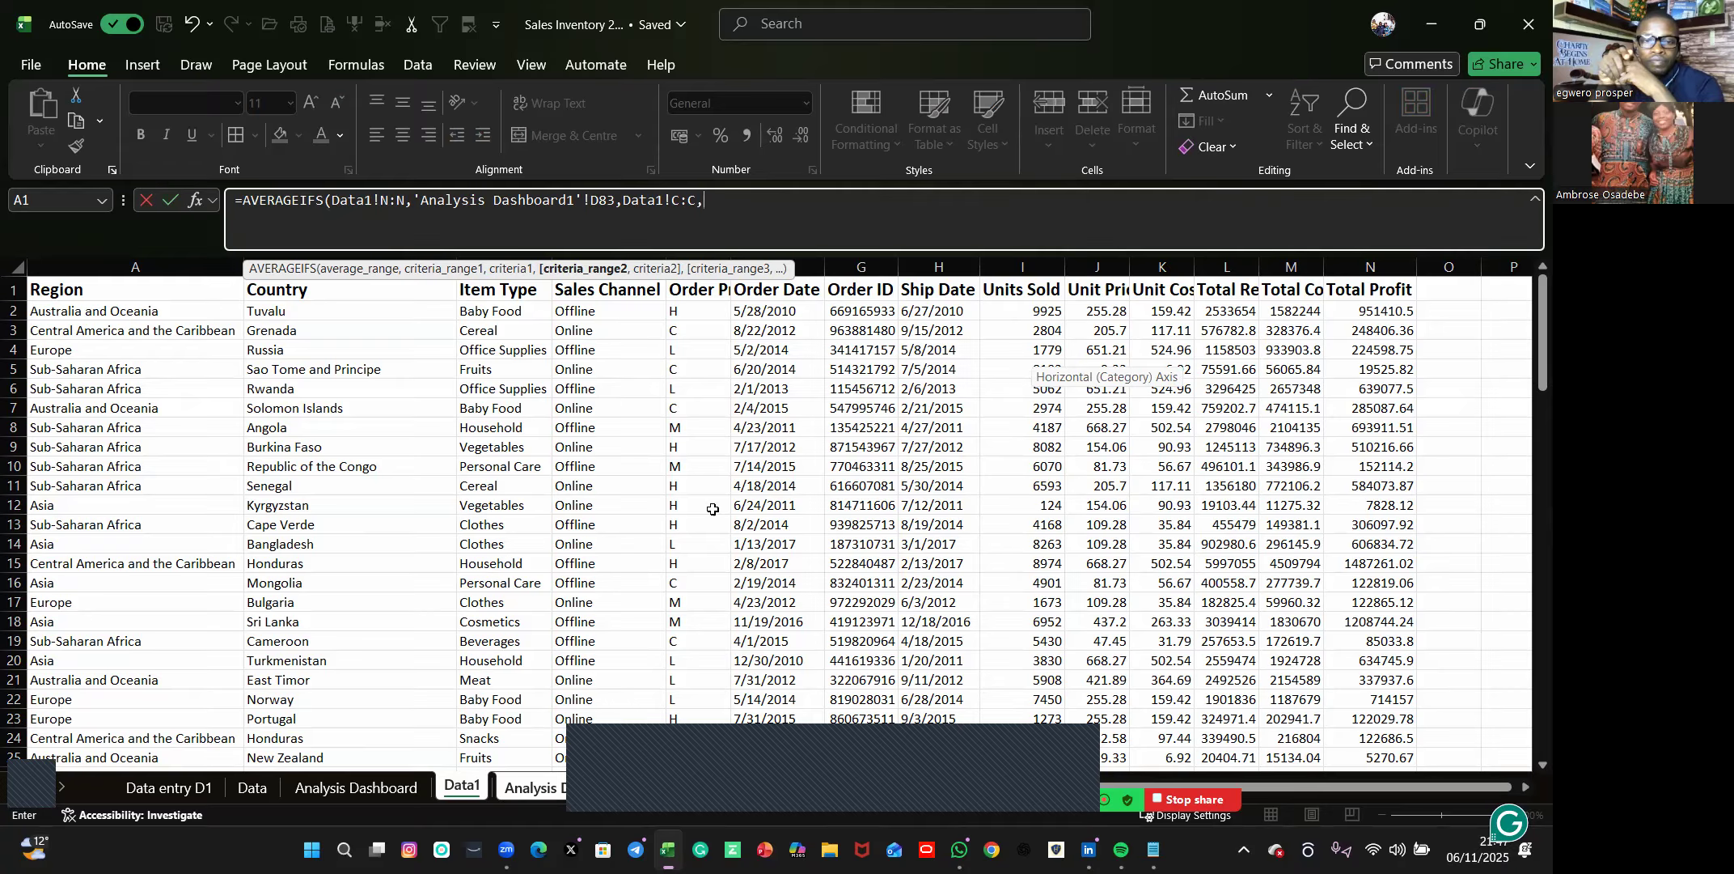
left_click(568, 333)
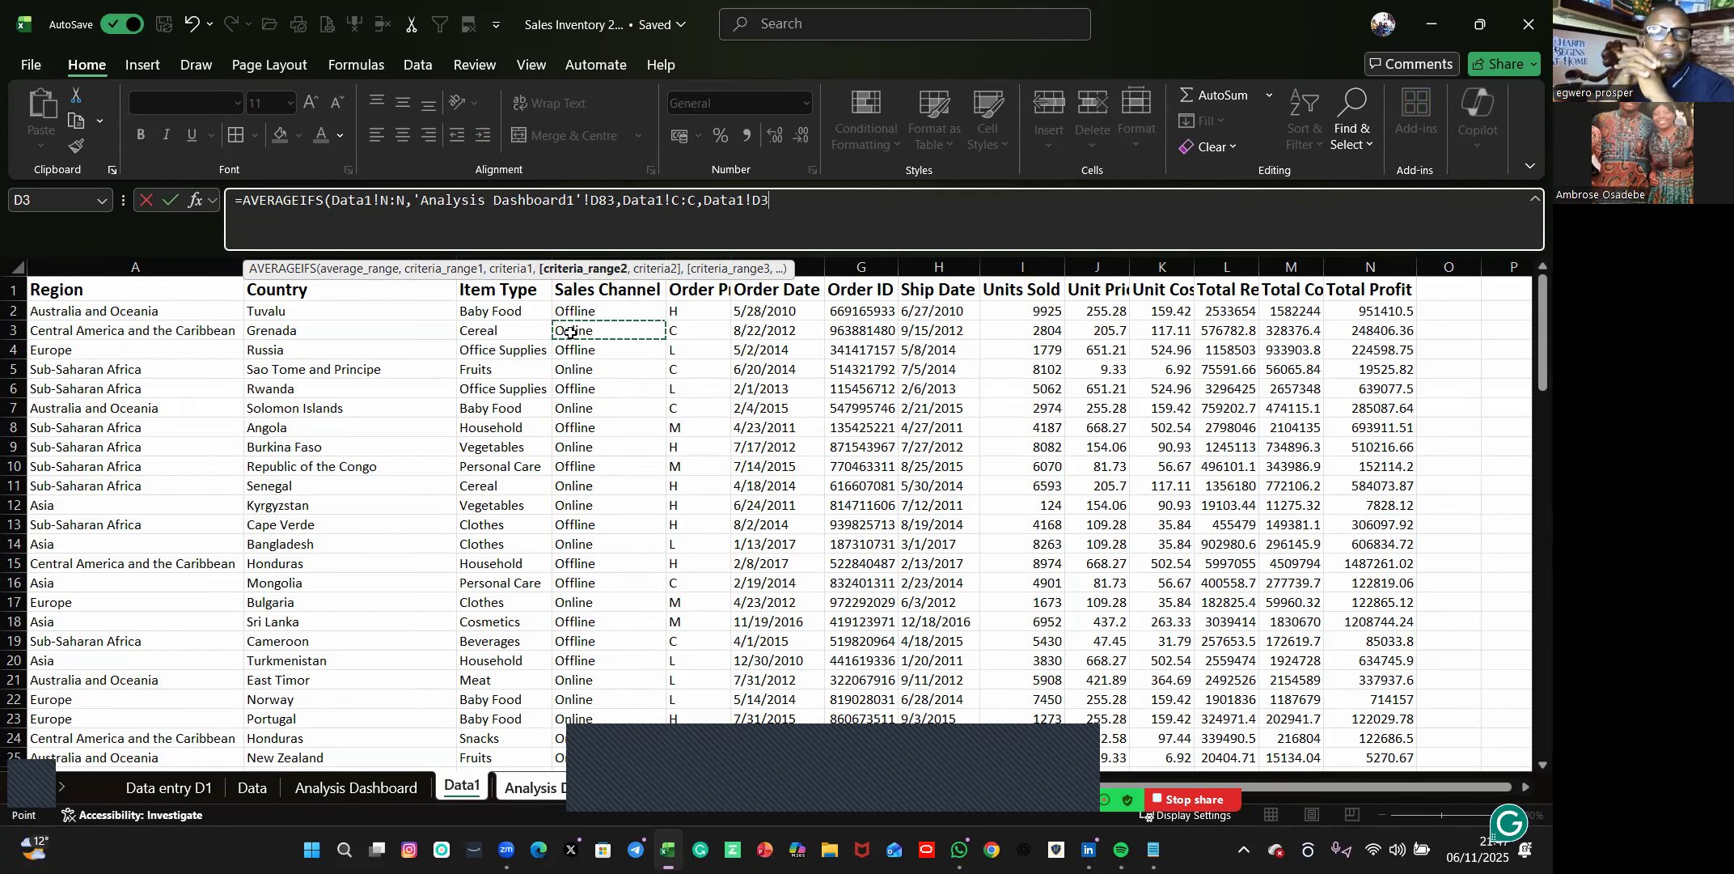
type(",")
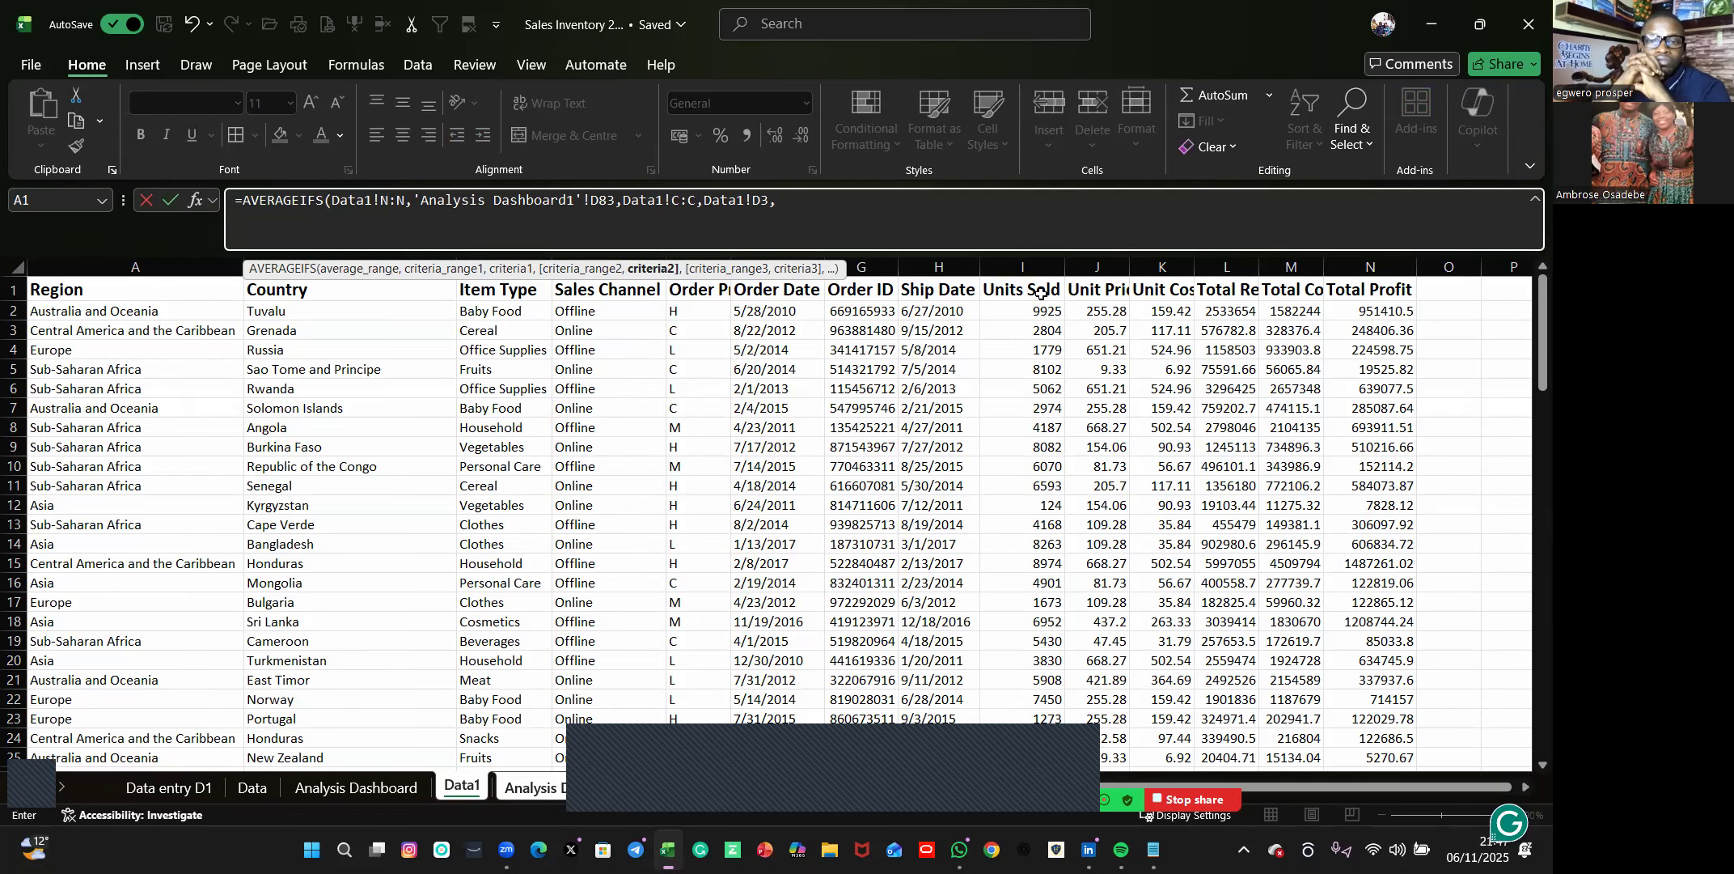
left_click(1028, 261)
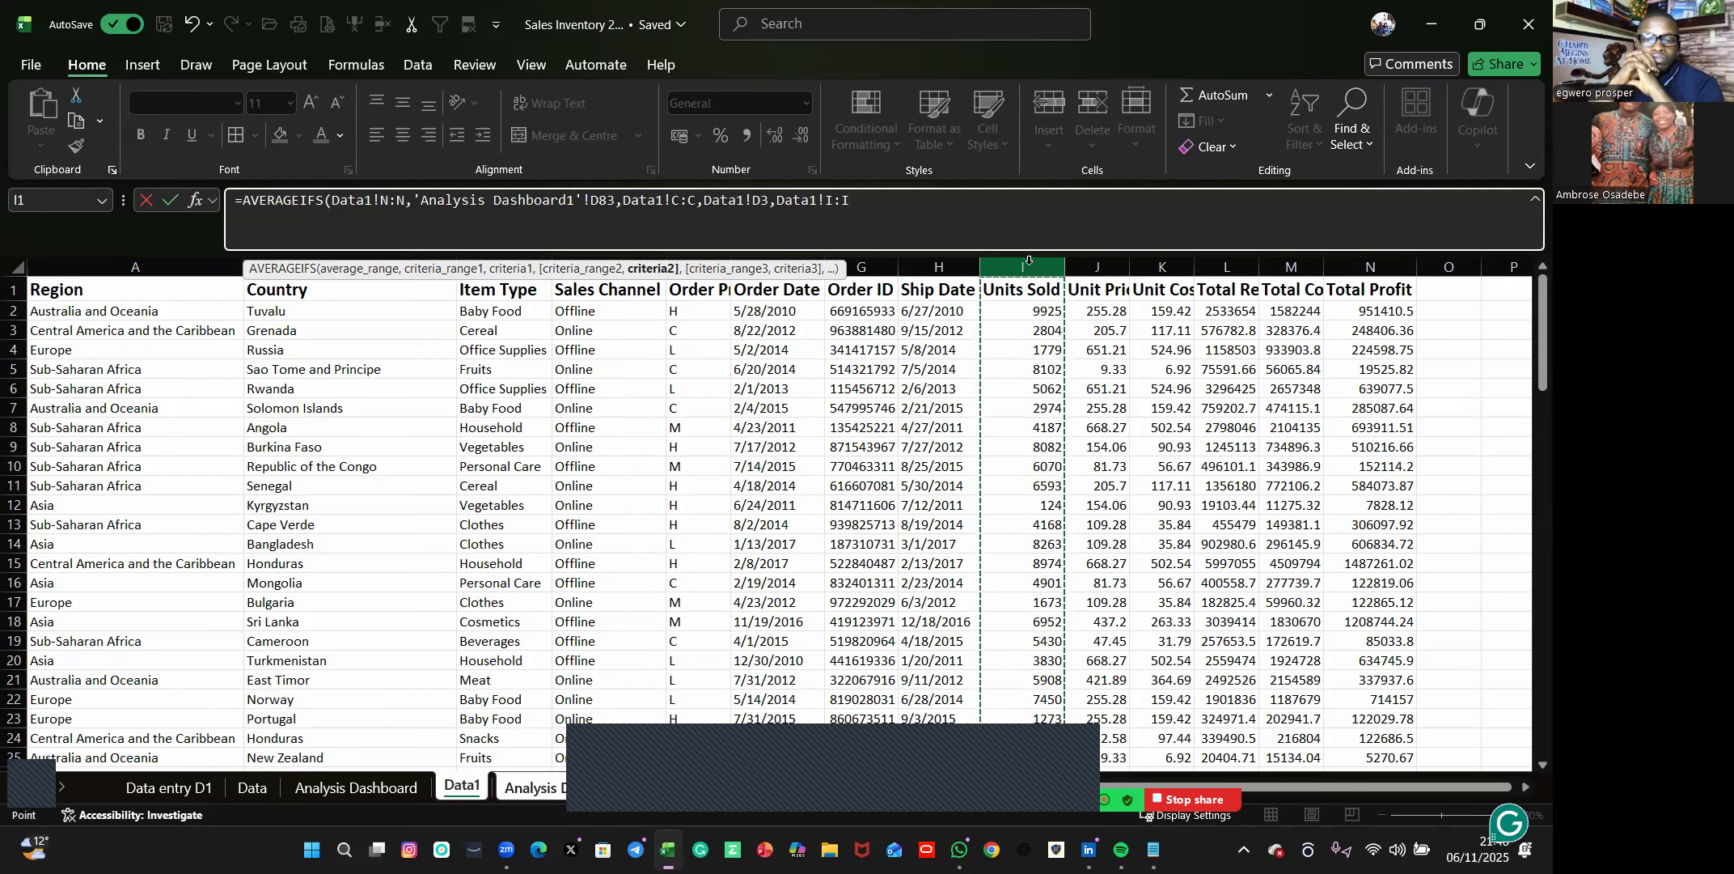
type(",")
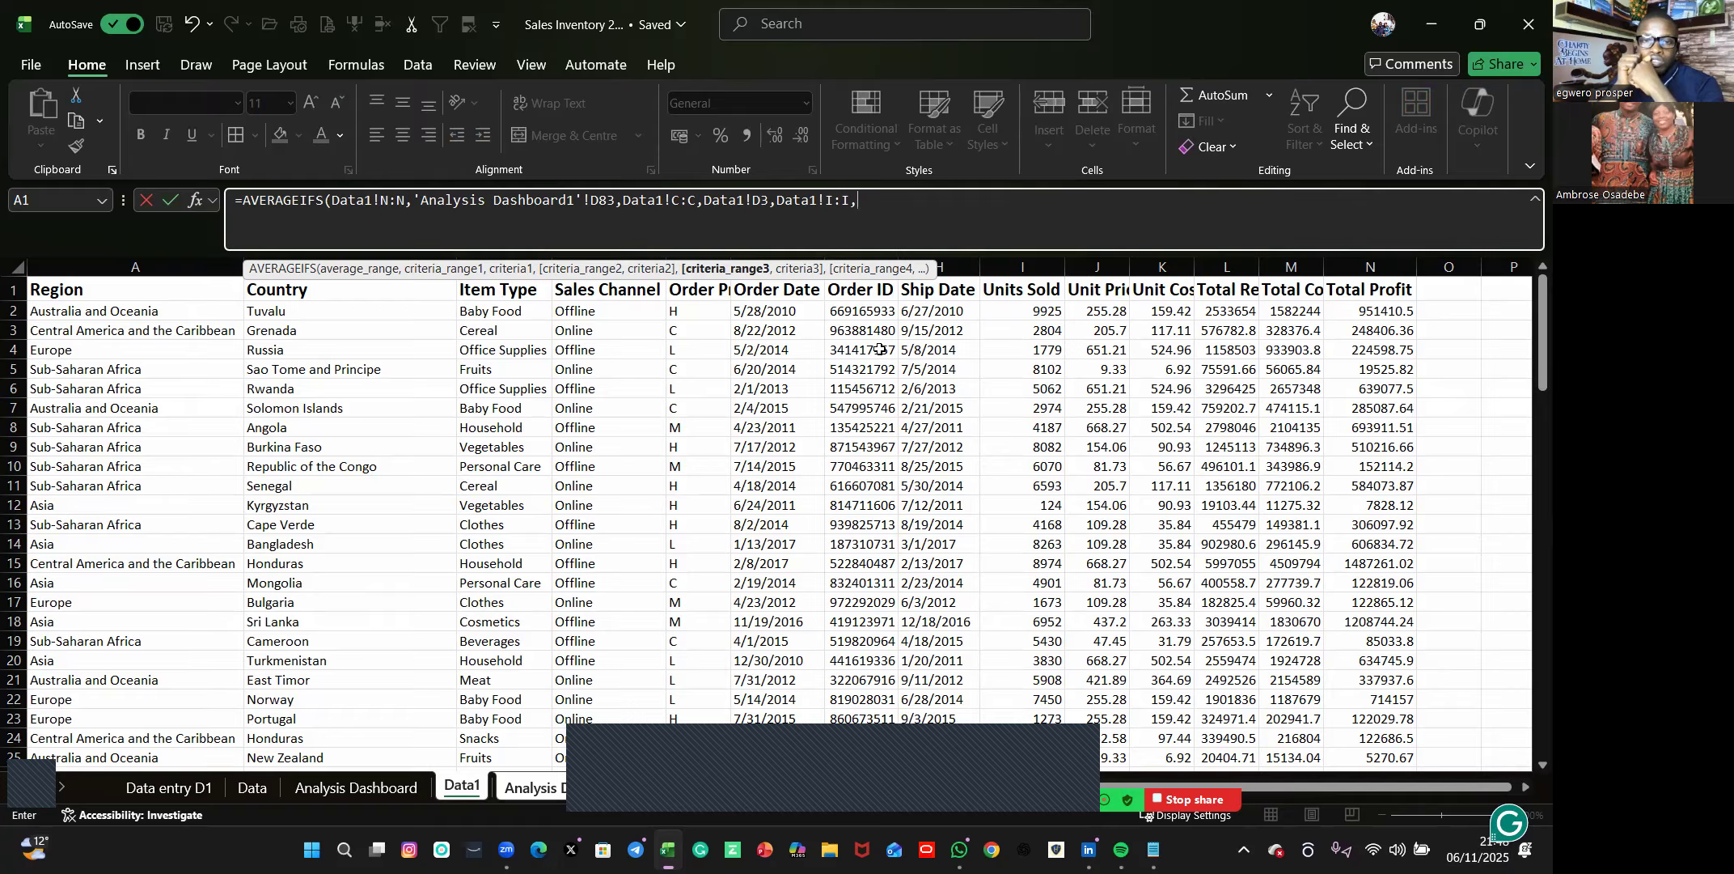
type("\"")
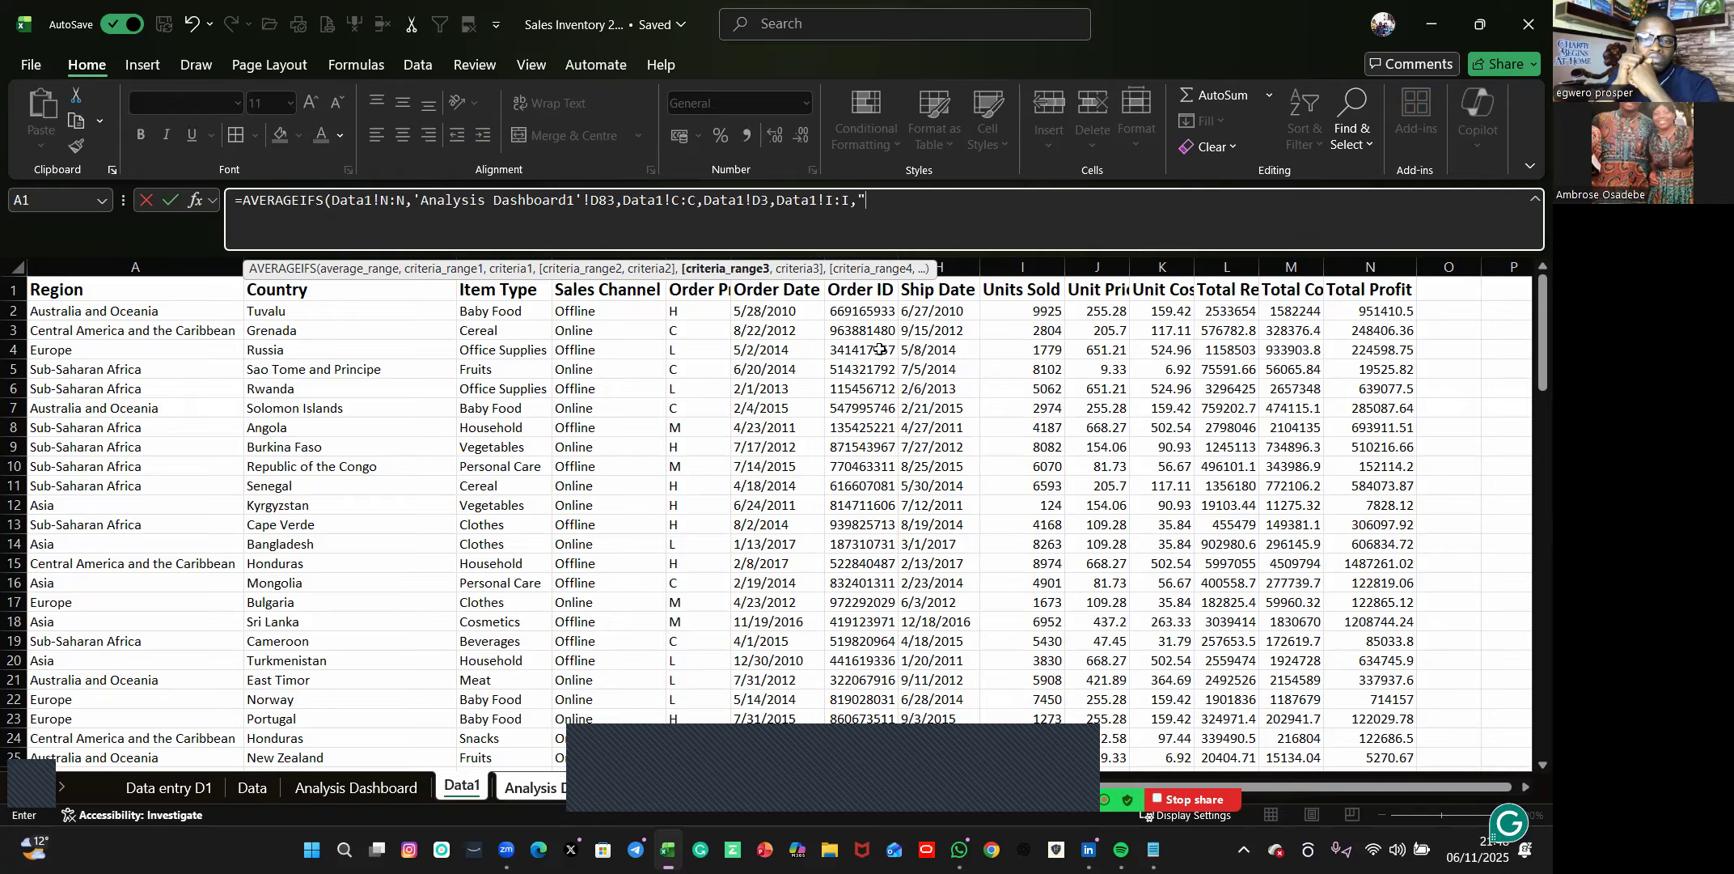
type("<")
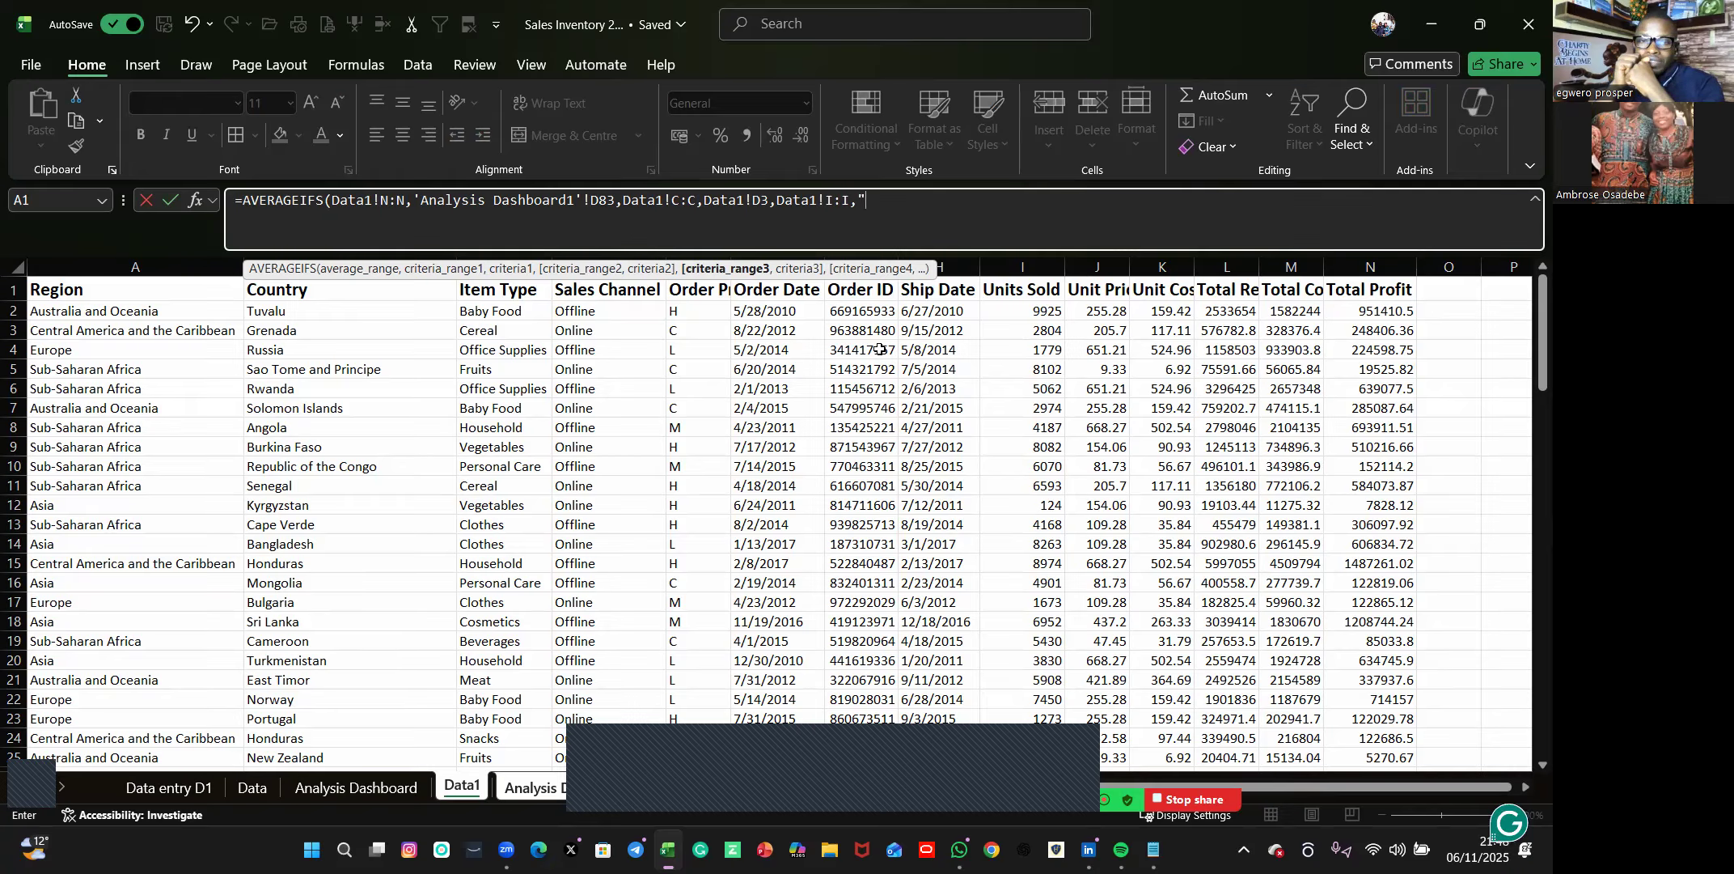
type("2000")
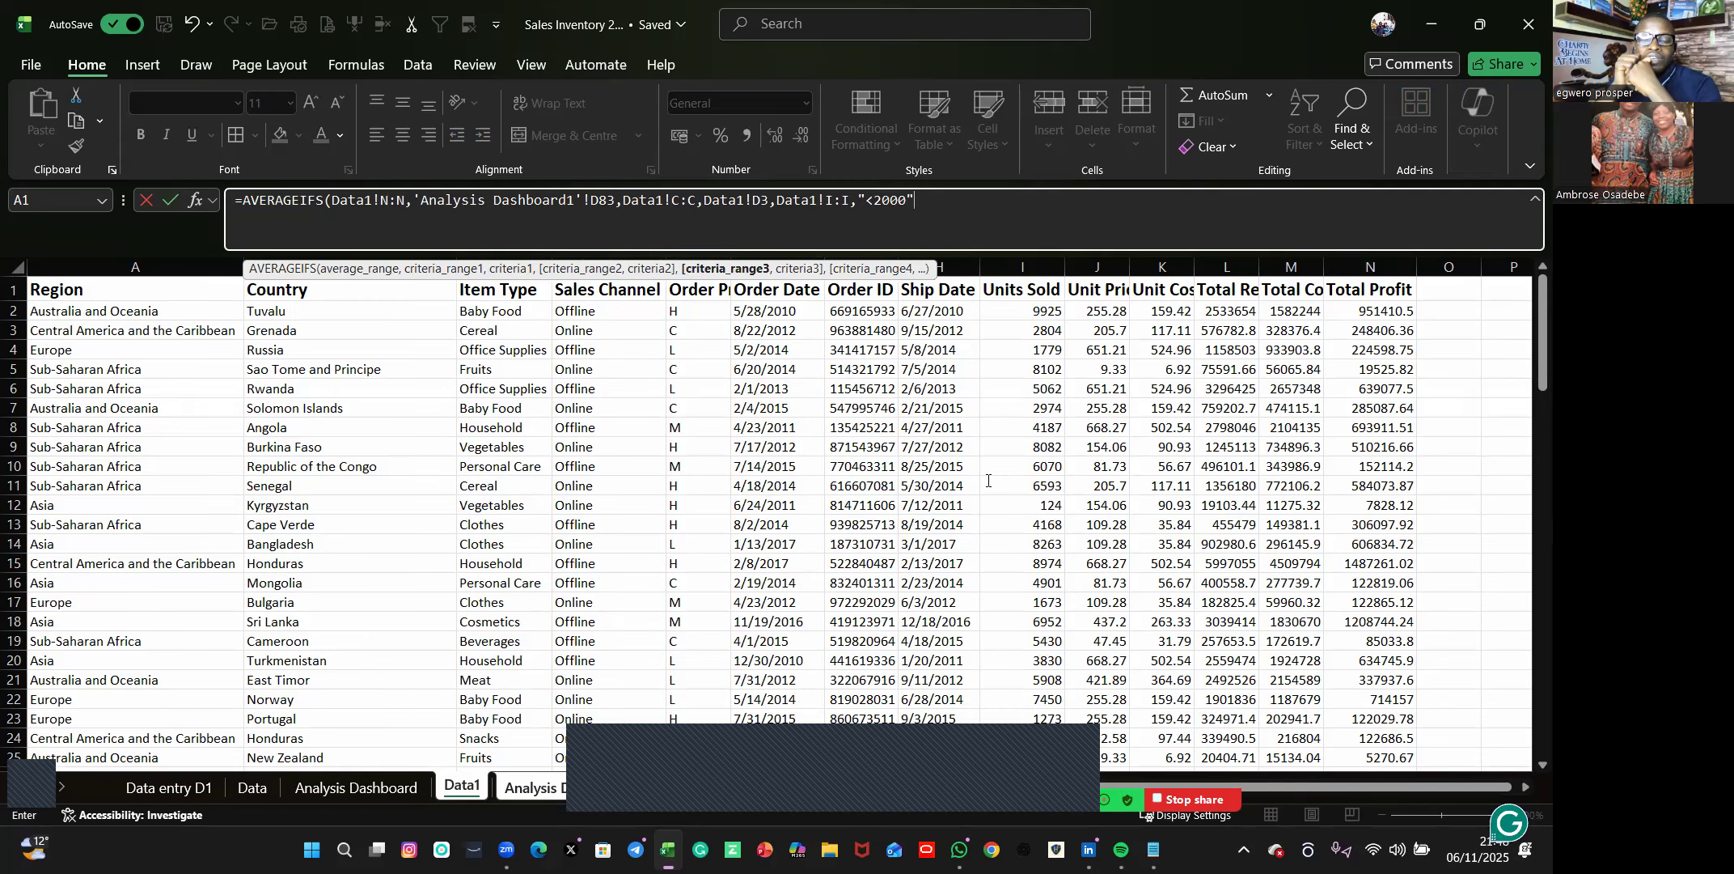
key("Return")
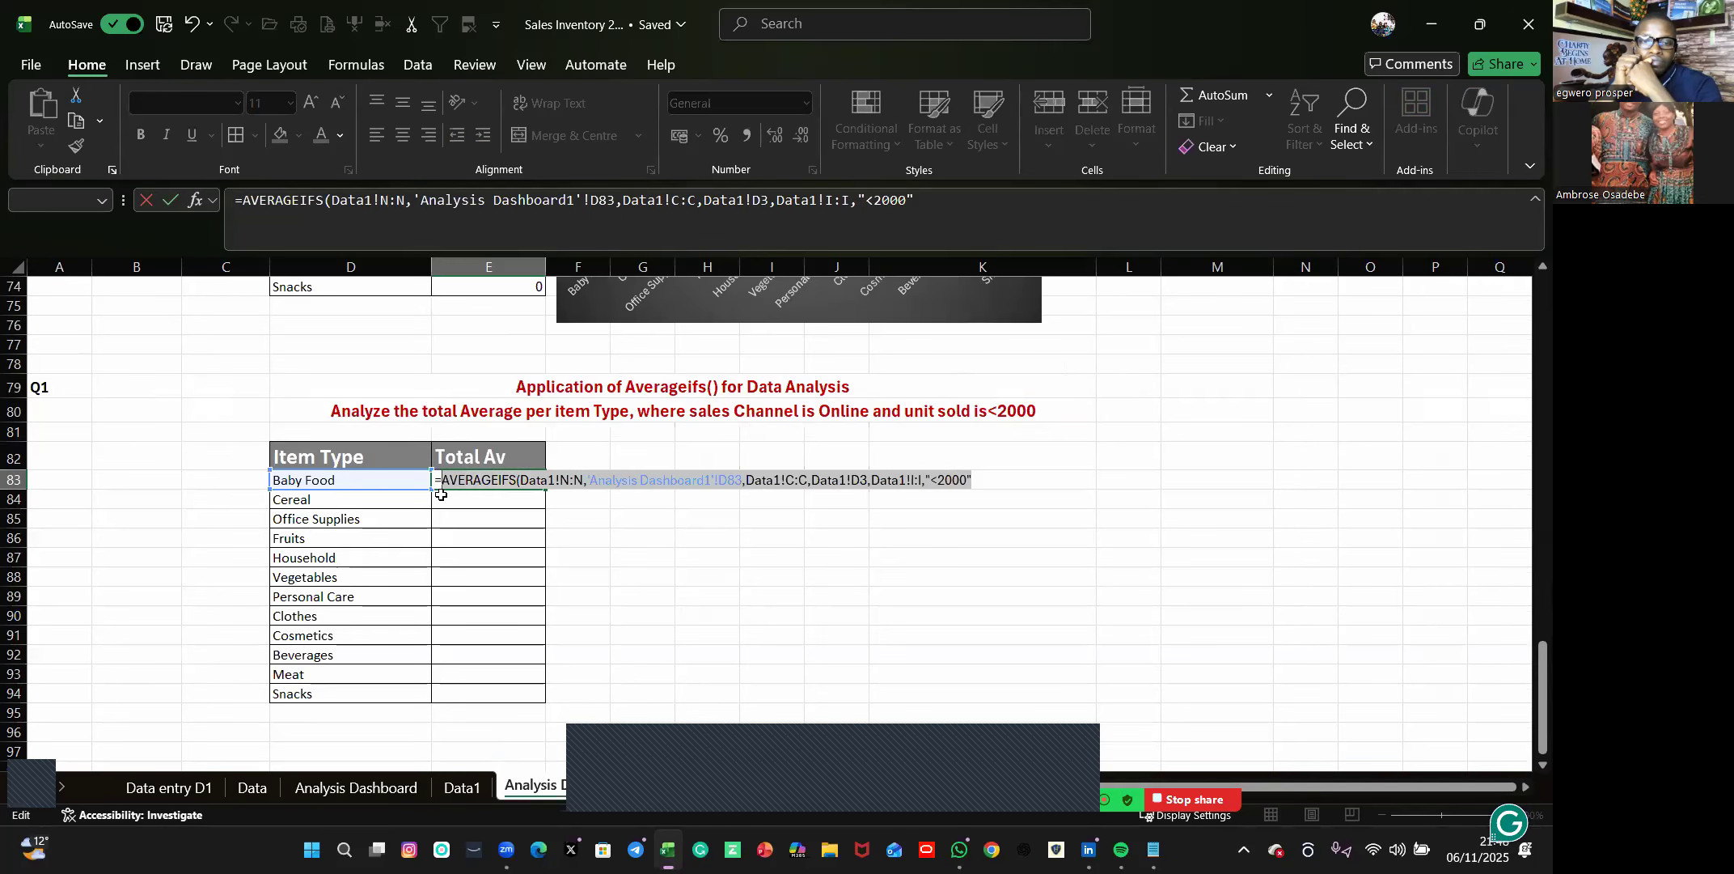
key("Escape")
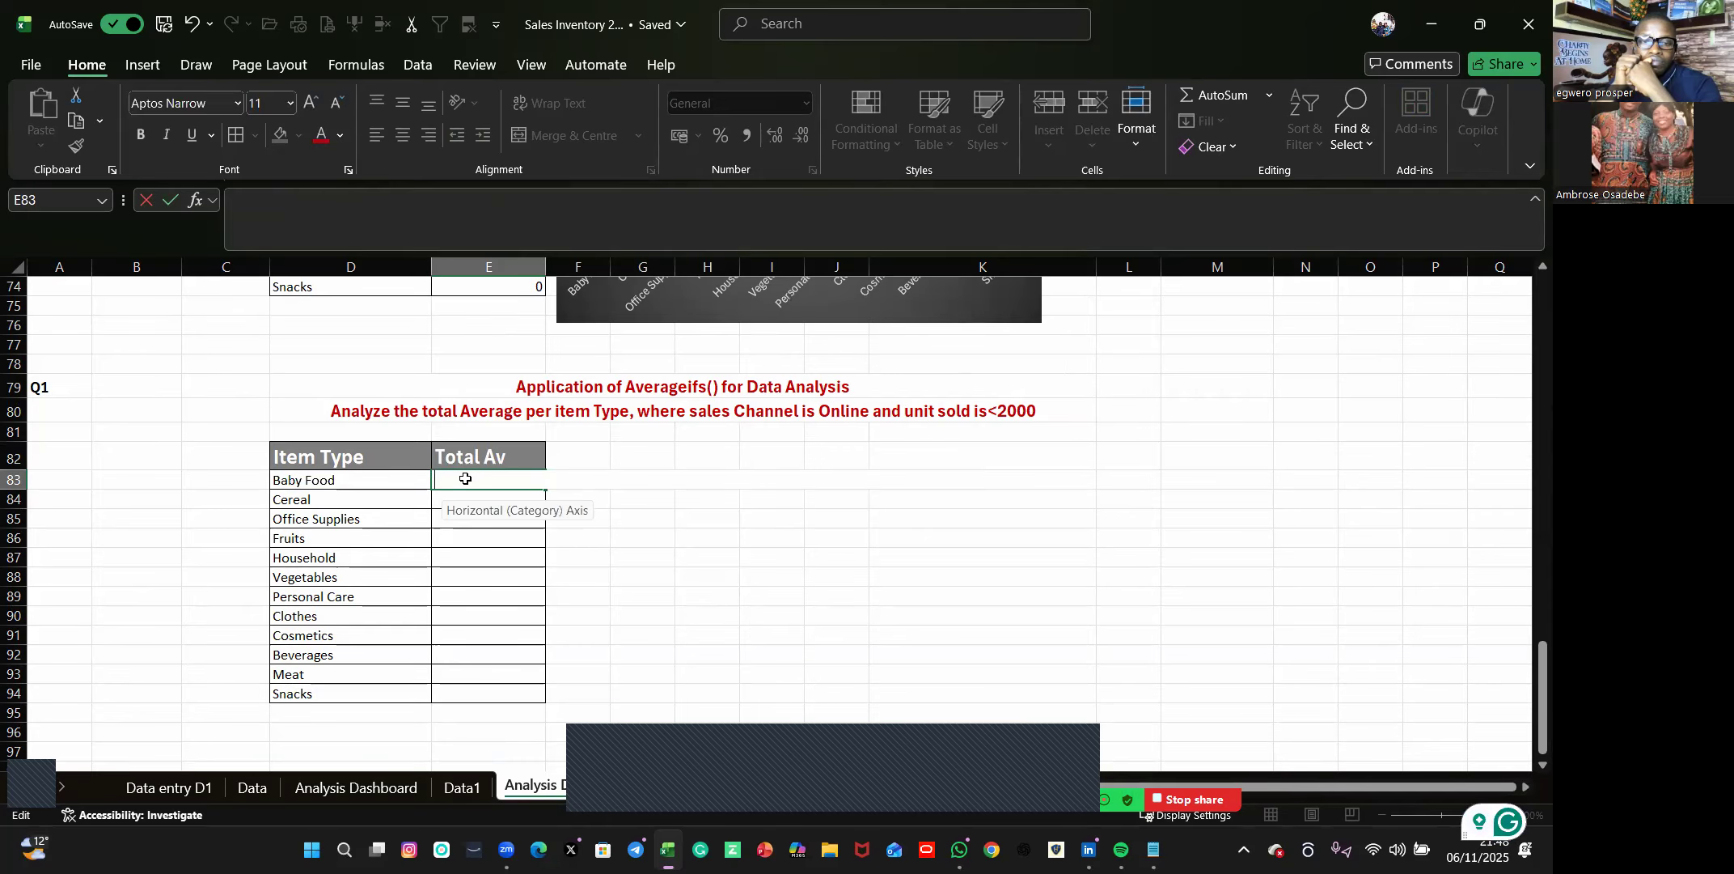
Start an AVERAGEIFS formula in E83 with the Data1 sheet's Total Profit column N as the average range.
type("=")
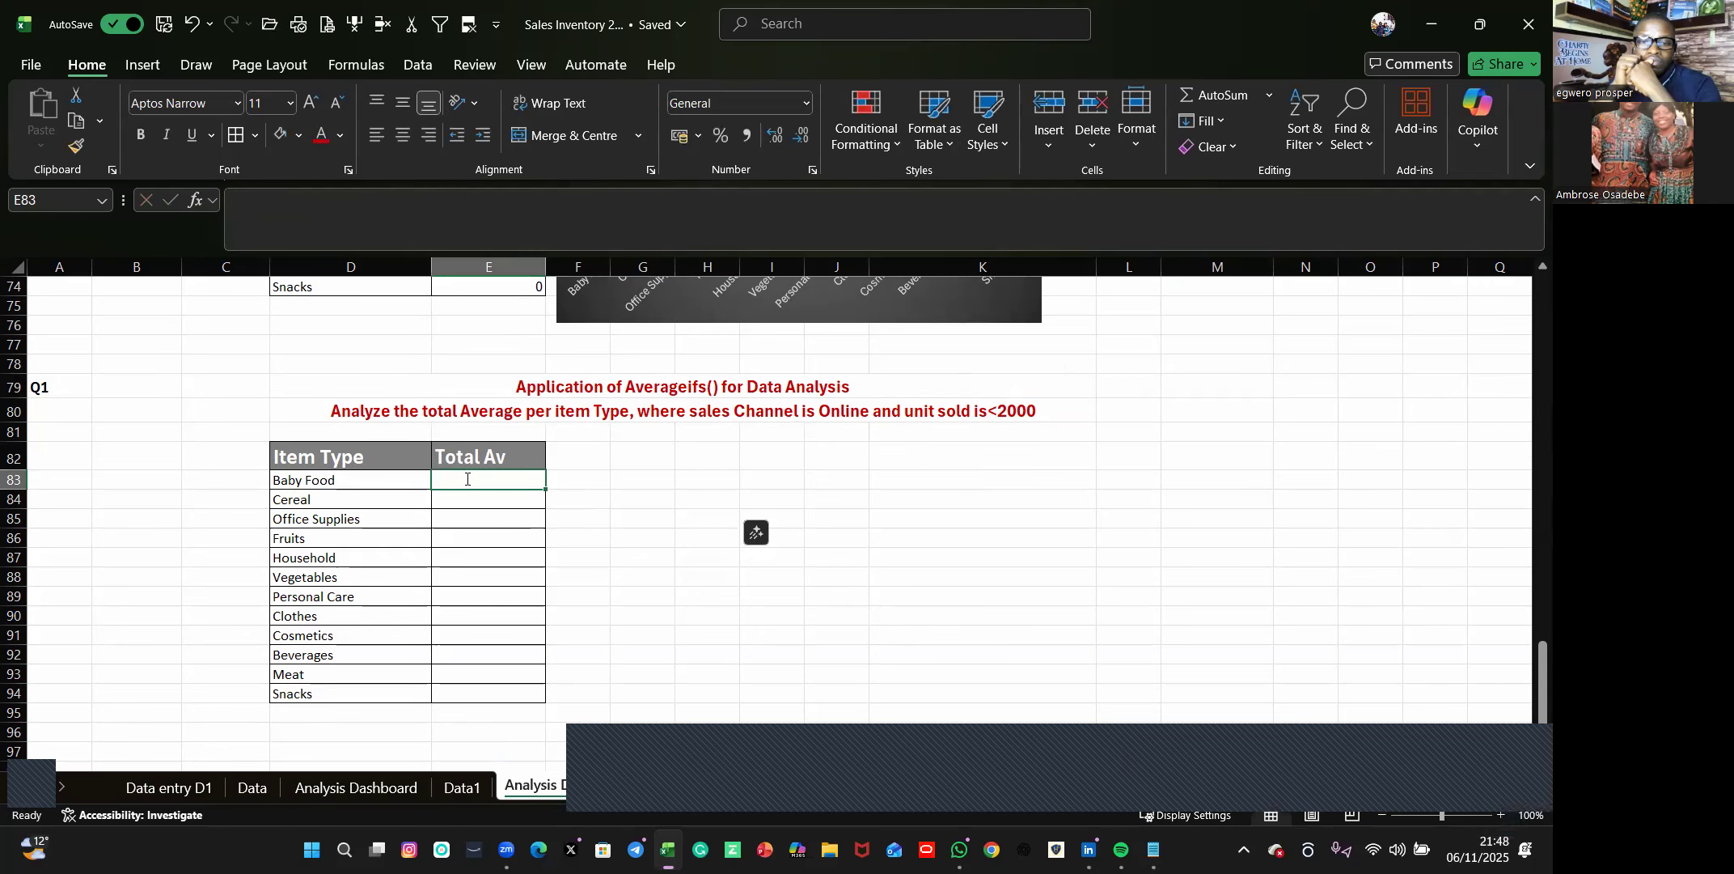
type("ave")
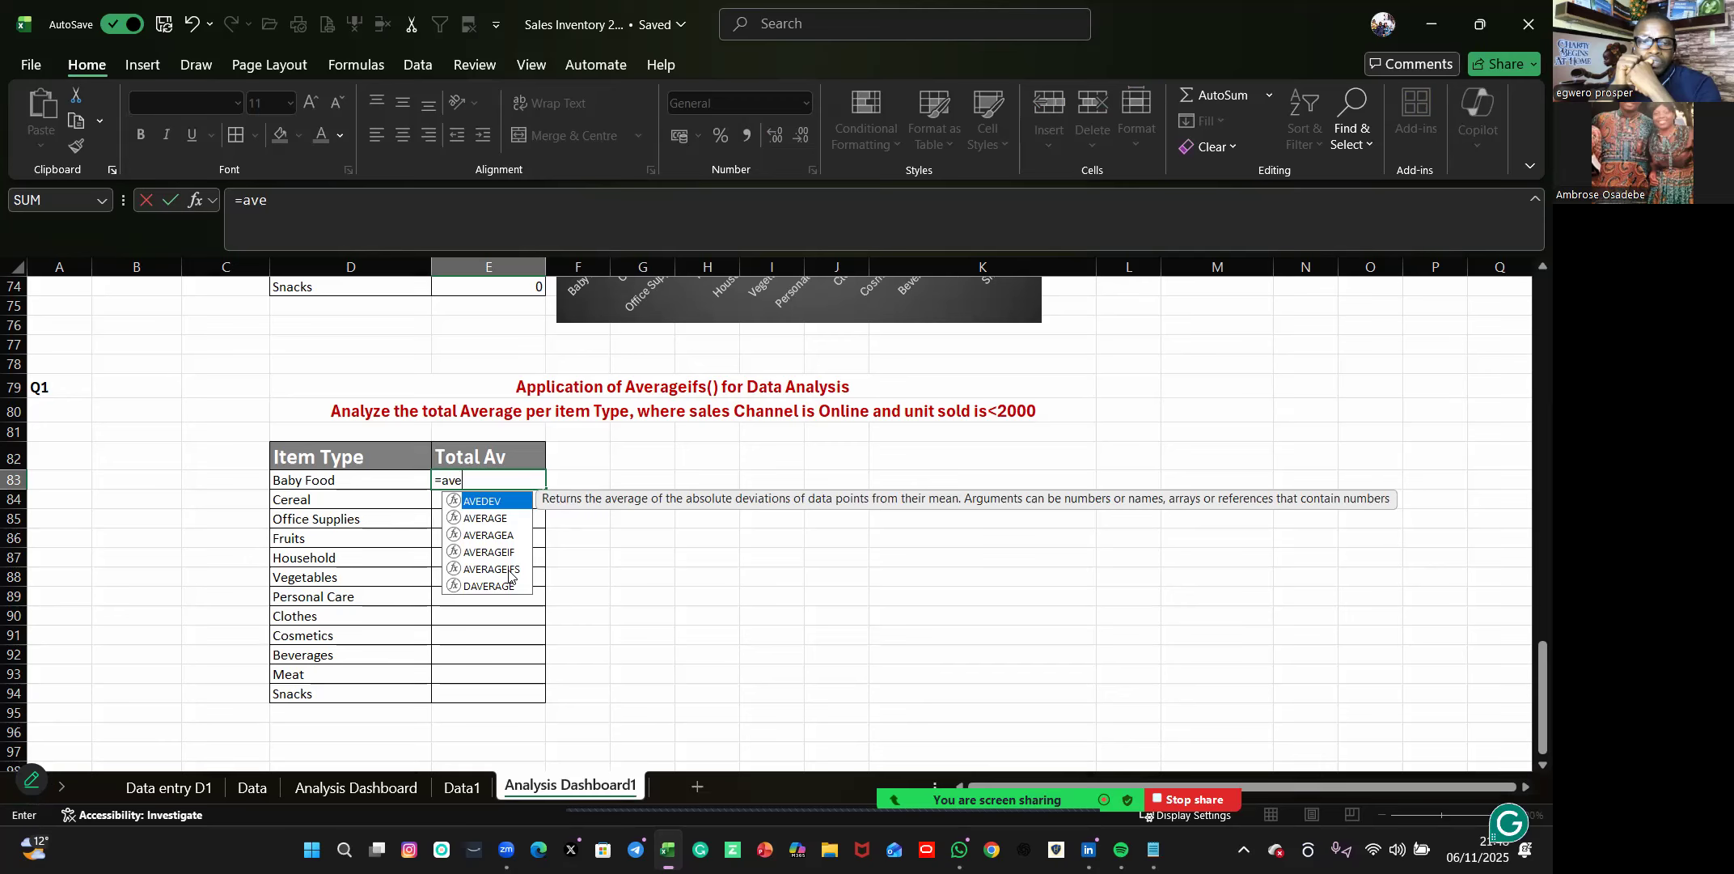
left_click(509, 570)
double_click(509, 569)
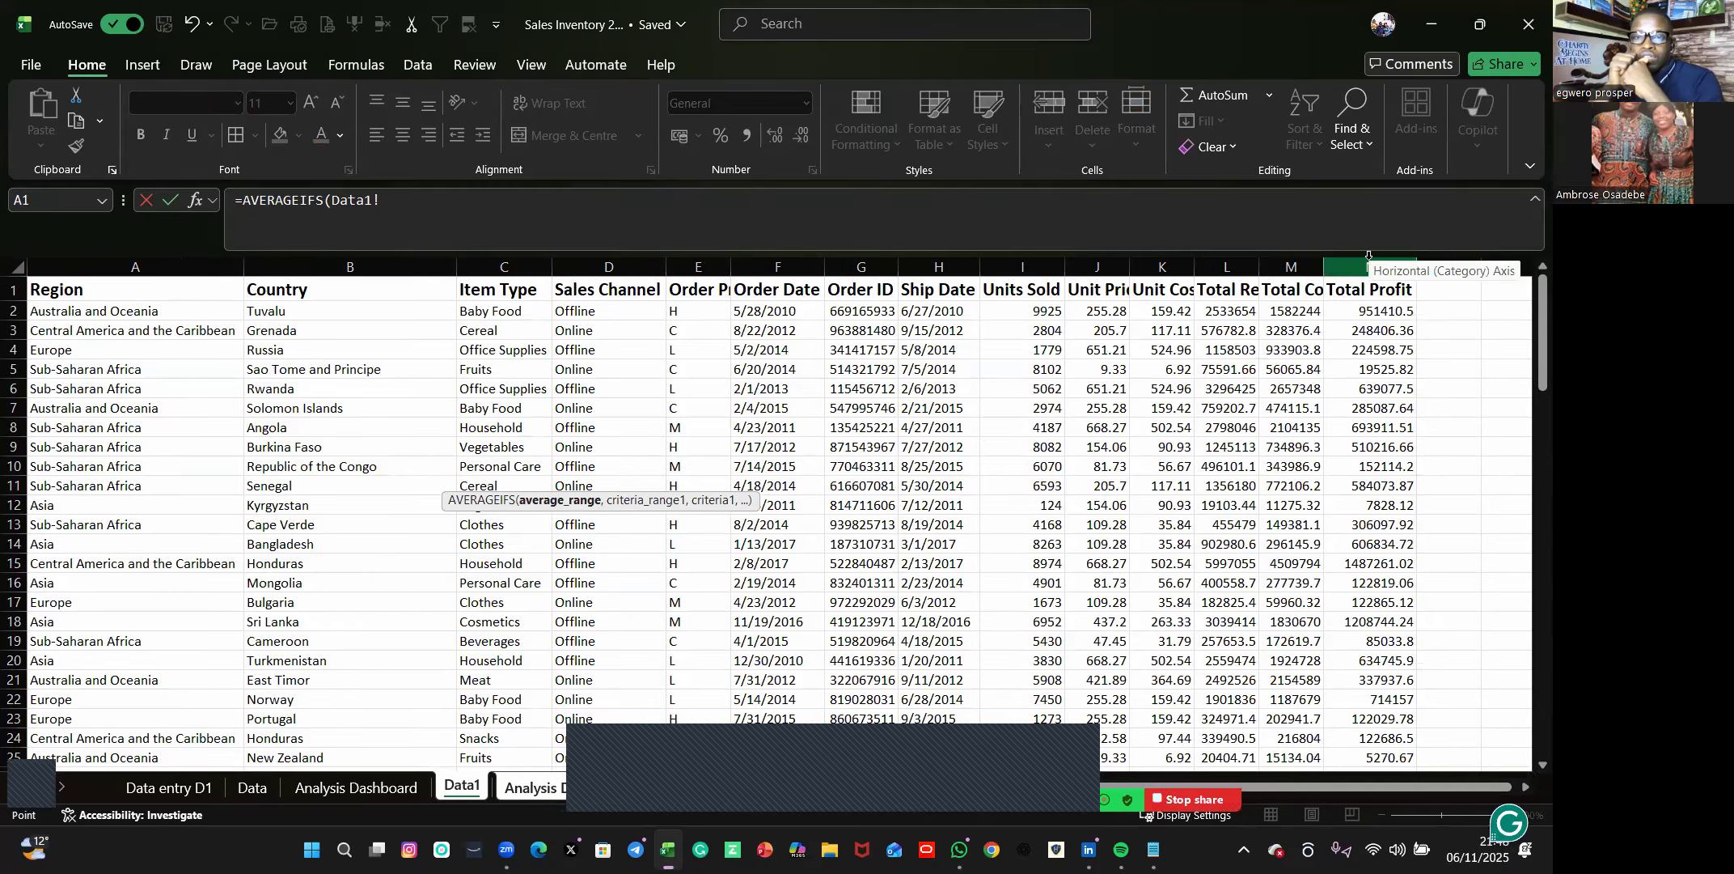
left_click(1369, 265)
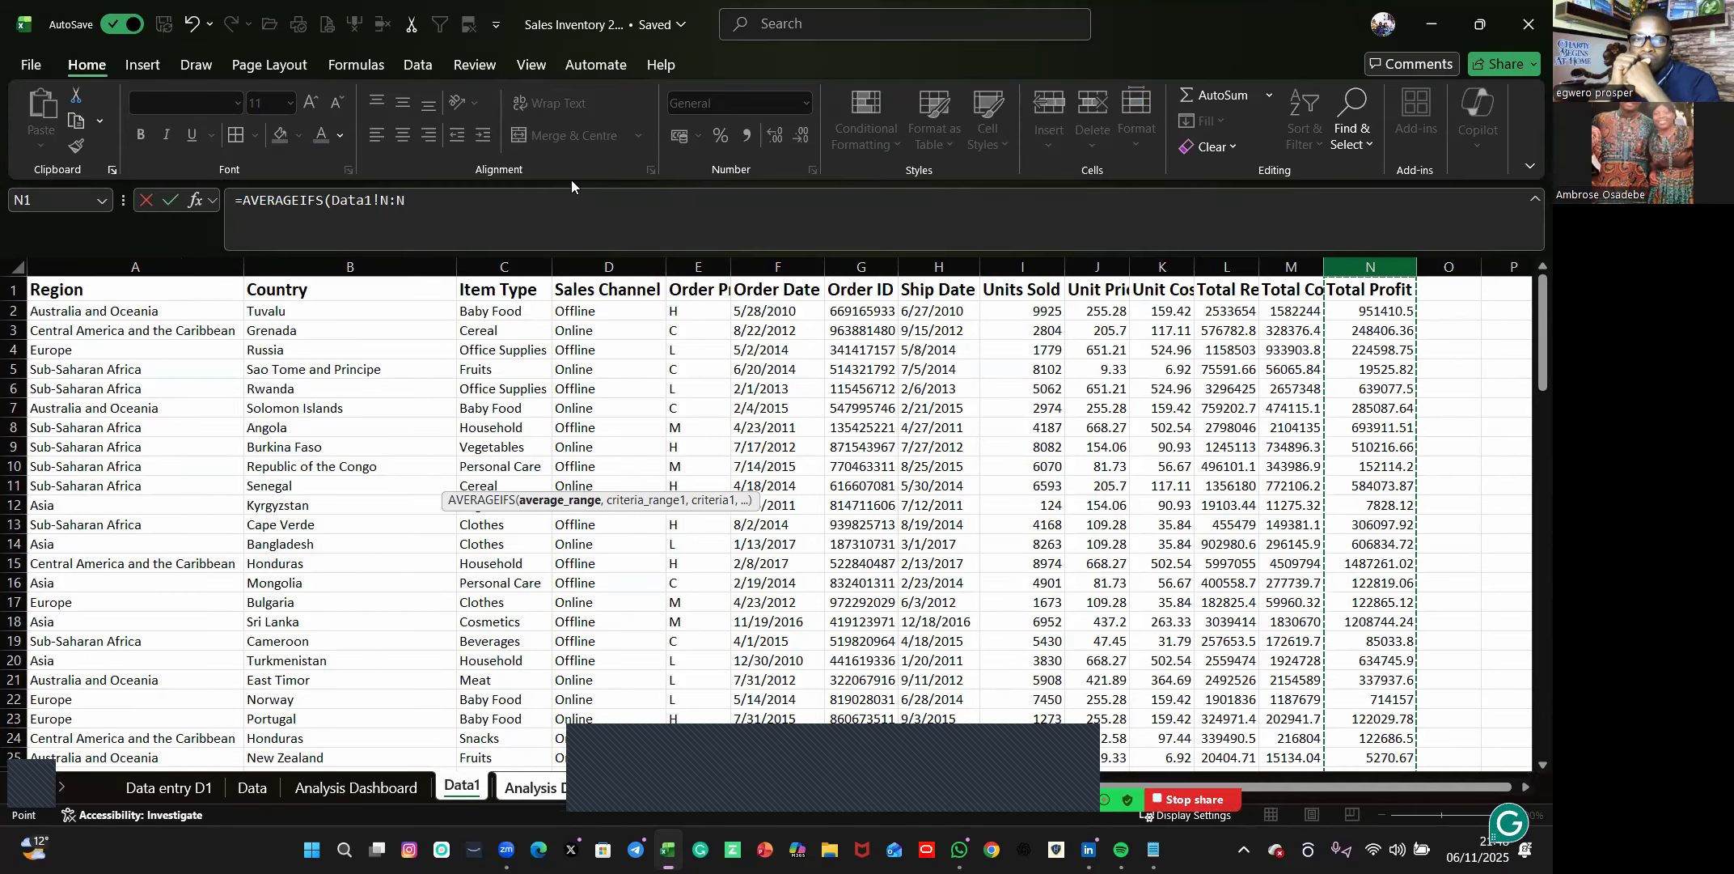
left_click(465, 204)
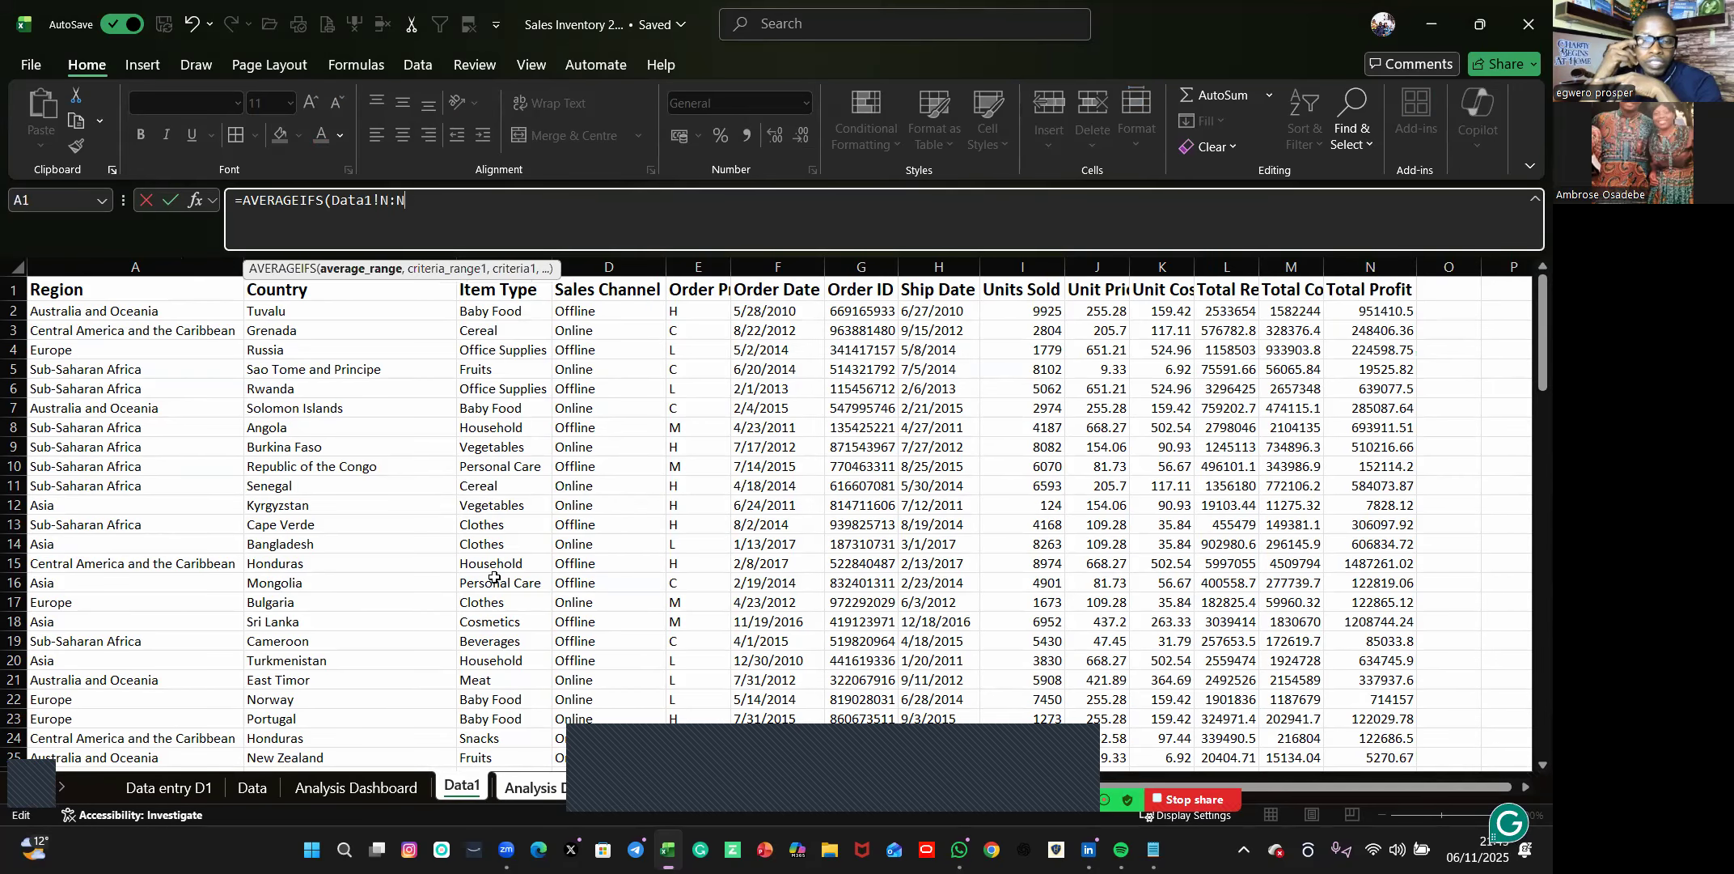
Add Data1's Item Type column C as the first criteria range, with the dashboard's Baby Food cell D83 as its criterion.
type(",Data1!C:C,")
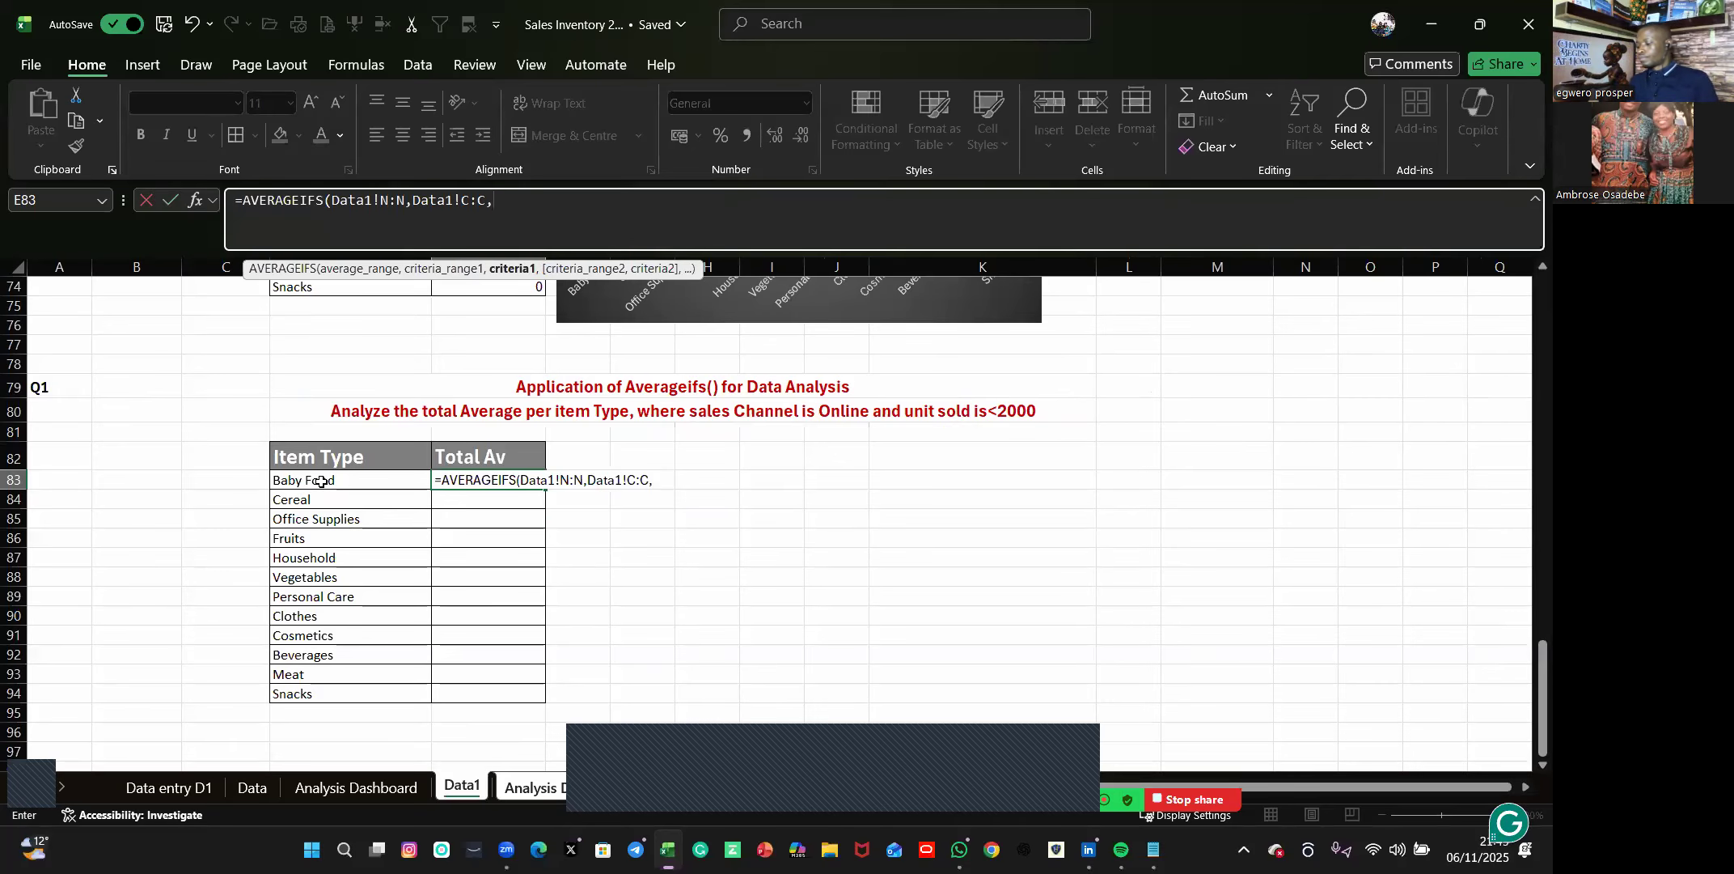
left_click(541, 787)
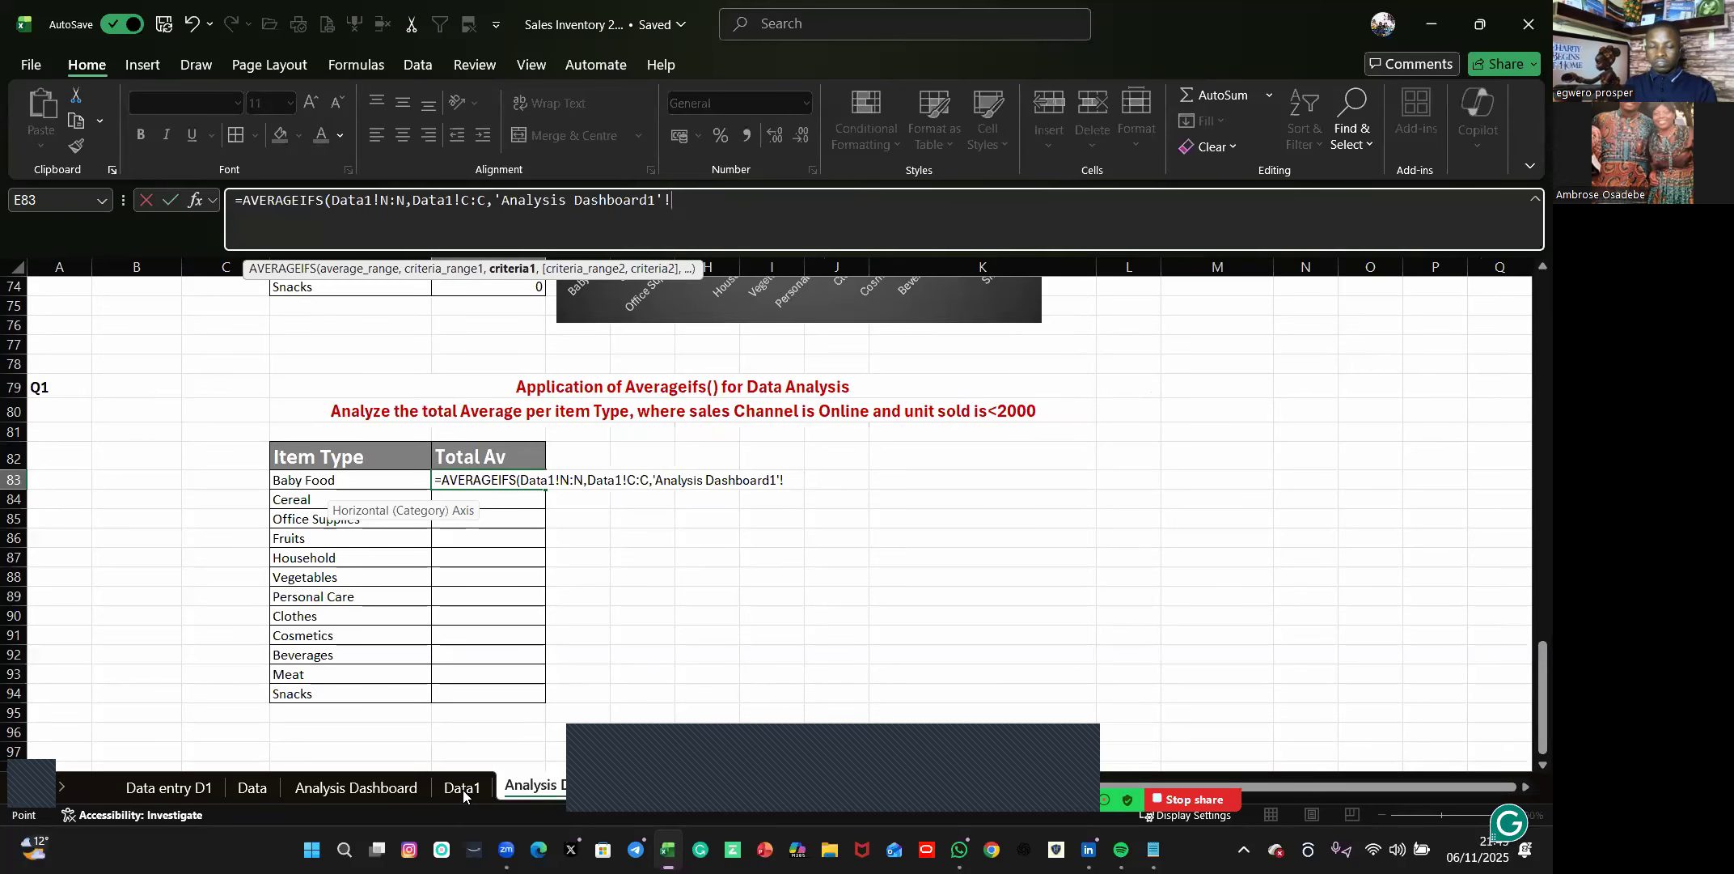
key("Left")
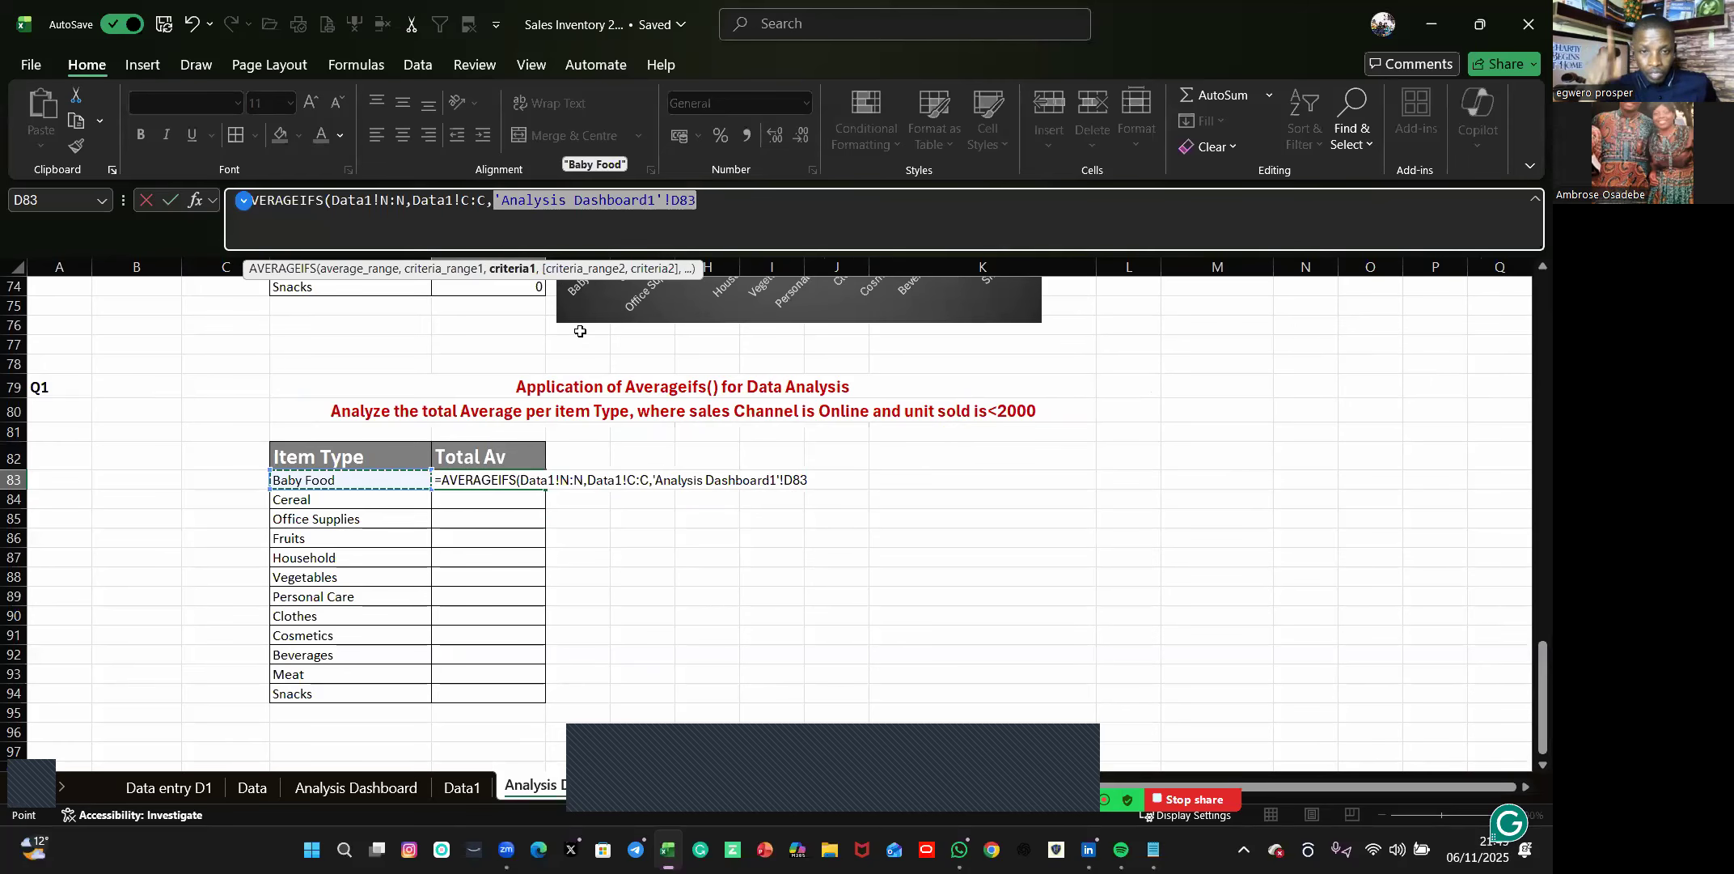
type(",")
Add Data1's Sales Channel column D as the second criteria range, with the Online cell D3 as its criterion.
key("ctrl+Page_Up")
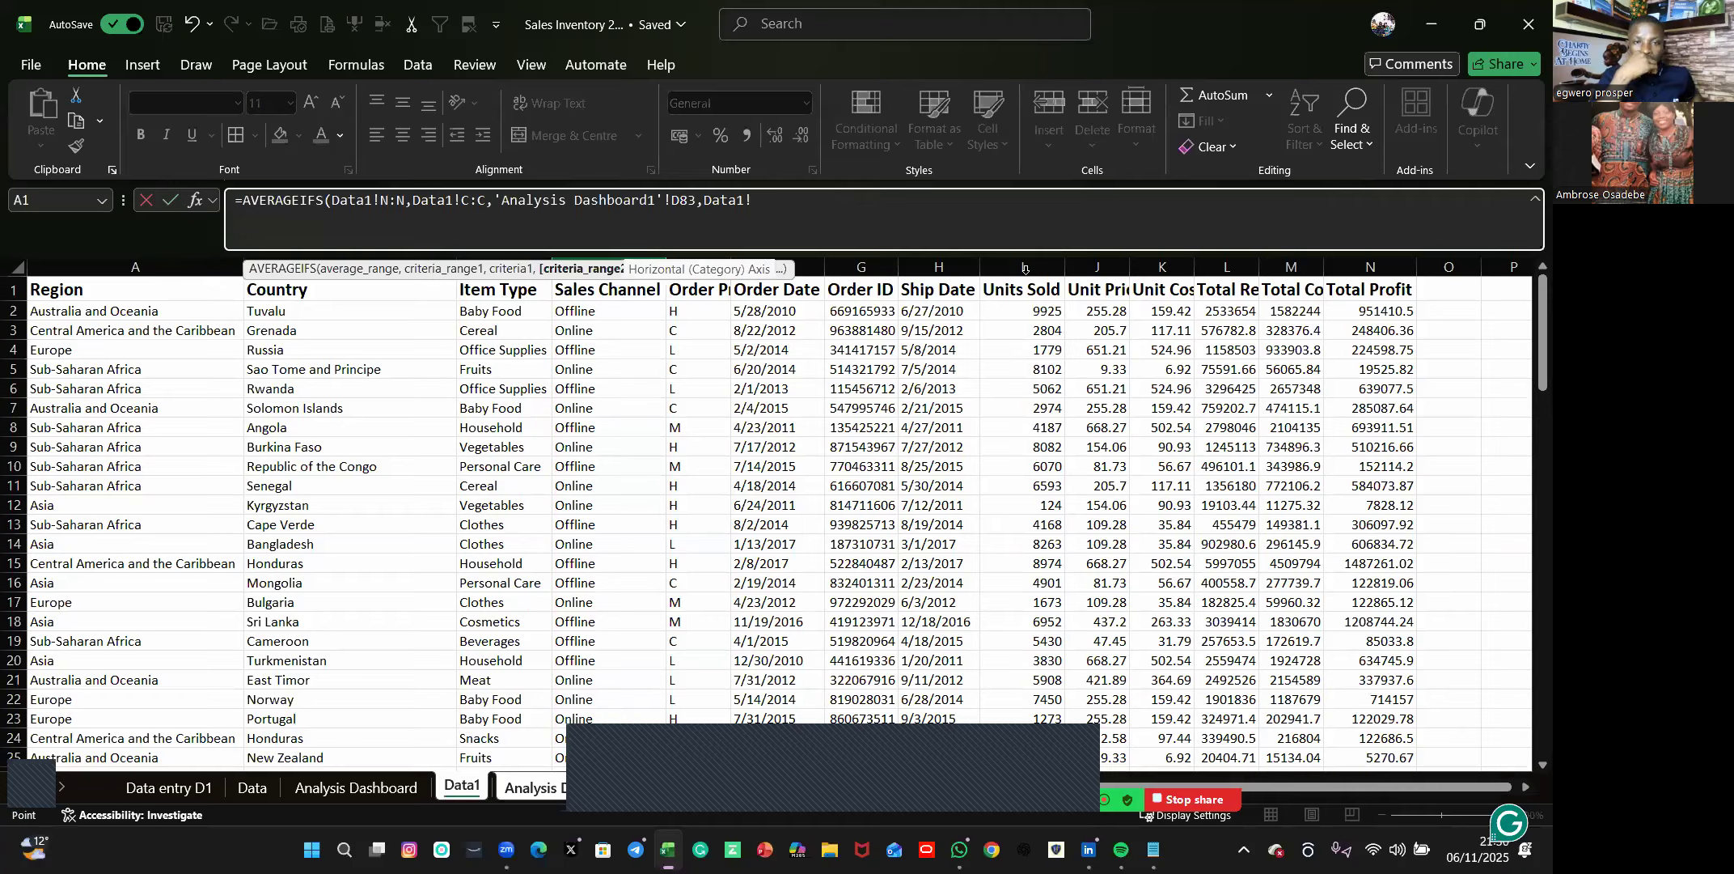
left_click(608, 260)
type(",")
left_click(608, 330)
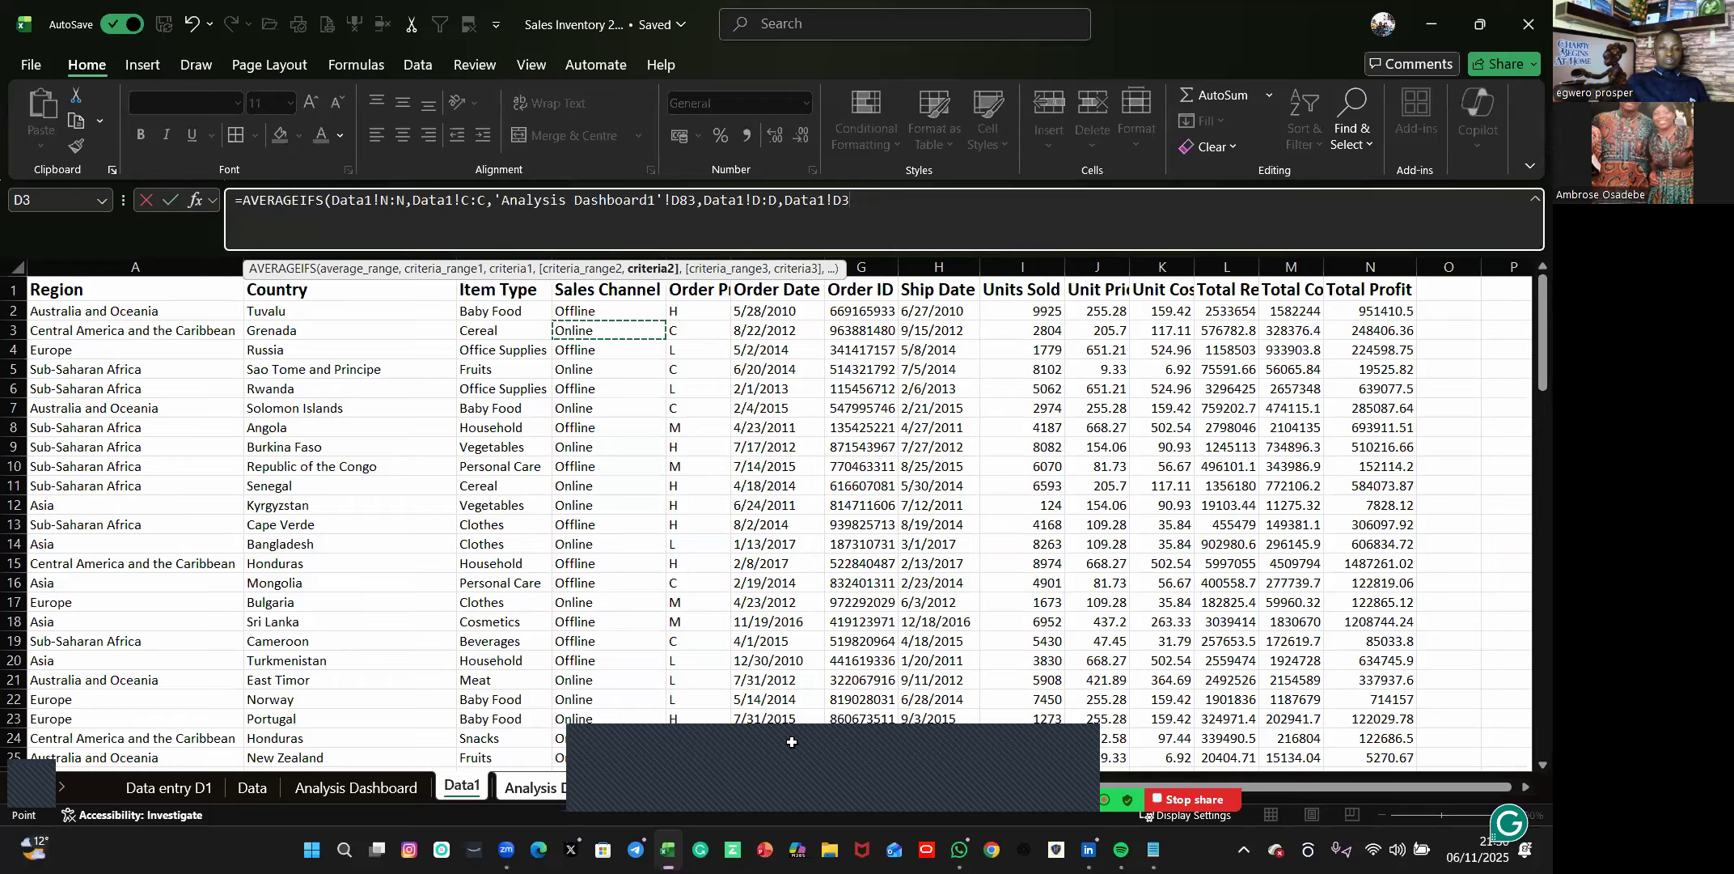
Complete the formula with Data1's Units Sold column I and the criterion "<2000", and fill it from E83 down to E94.
type(",")
left_click(1022, 267)
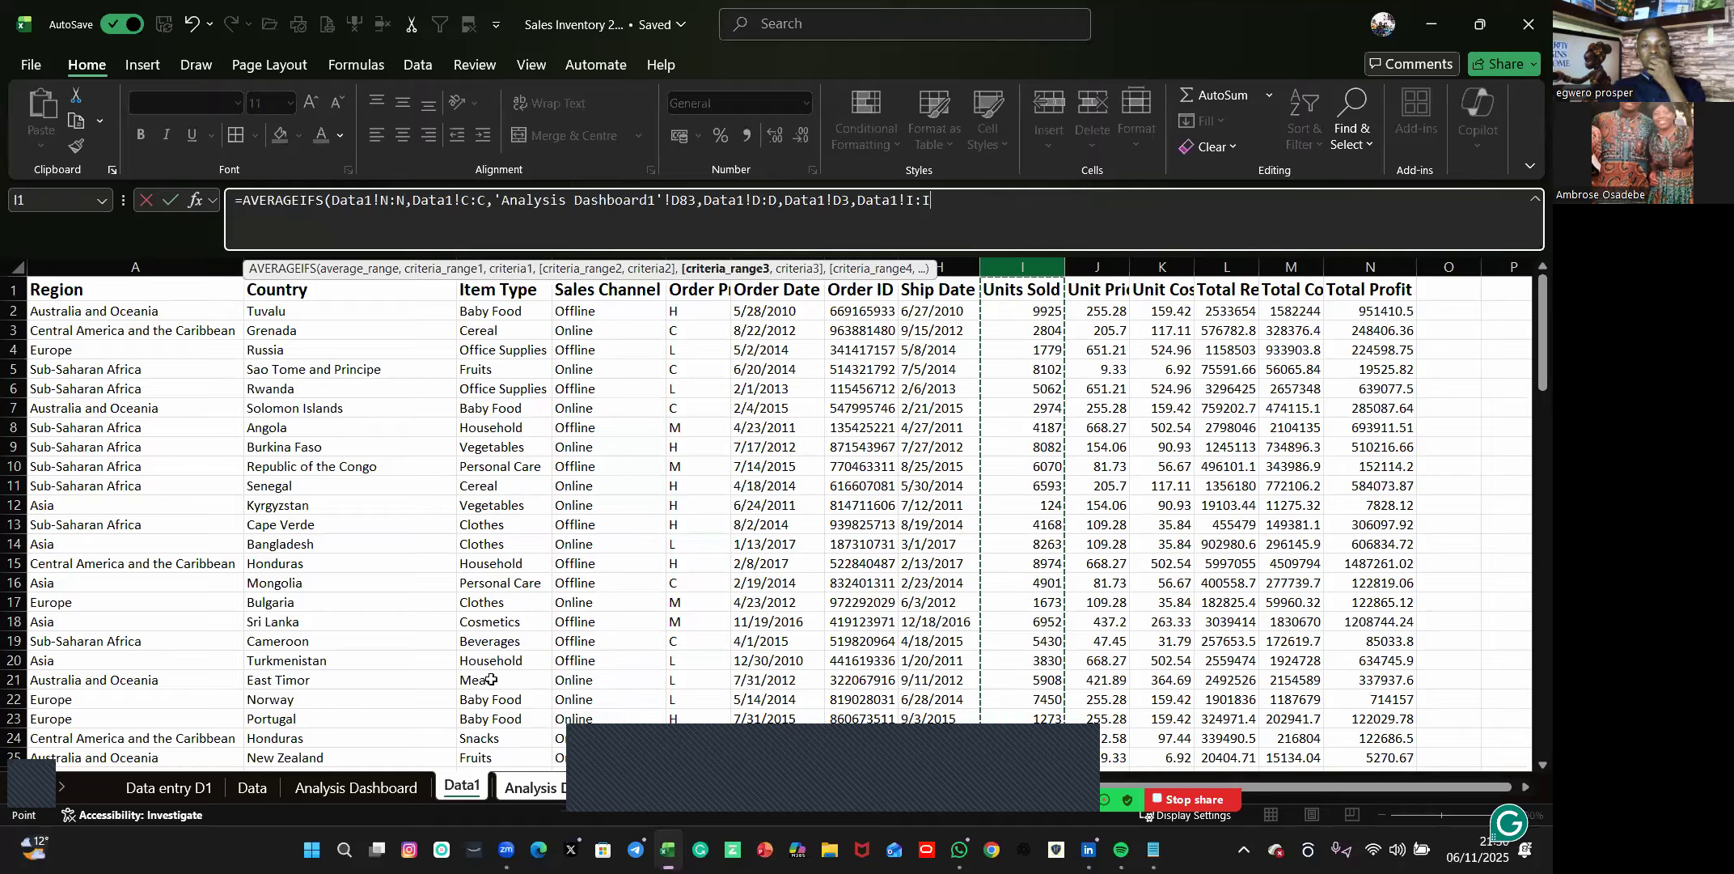
type(",\"<2000")
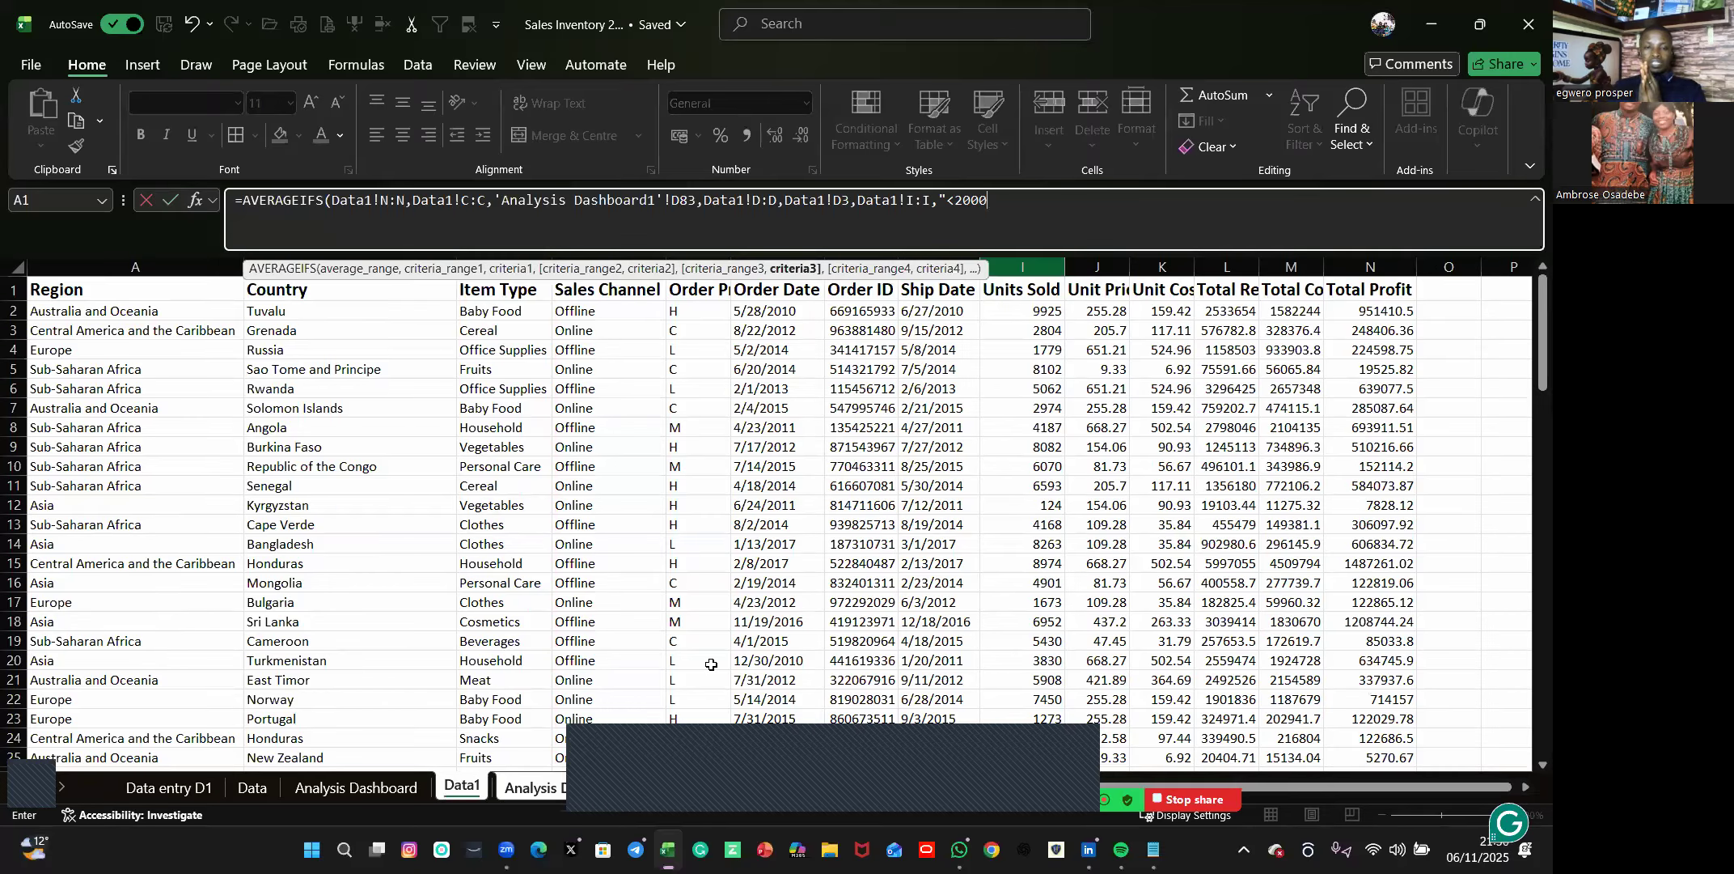
type("\")")
key("ctrl+Return")
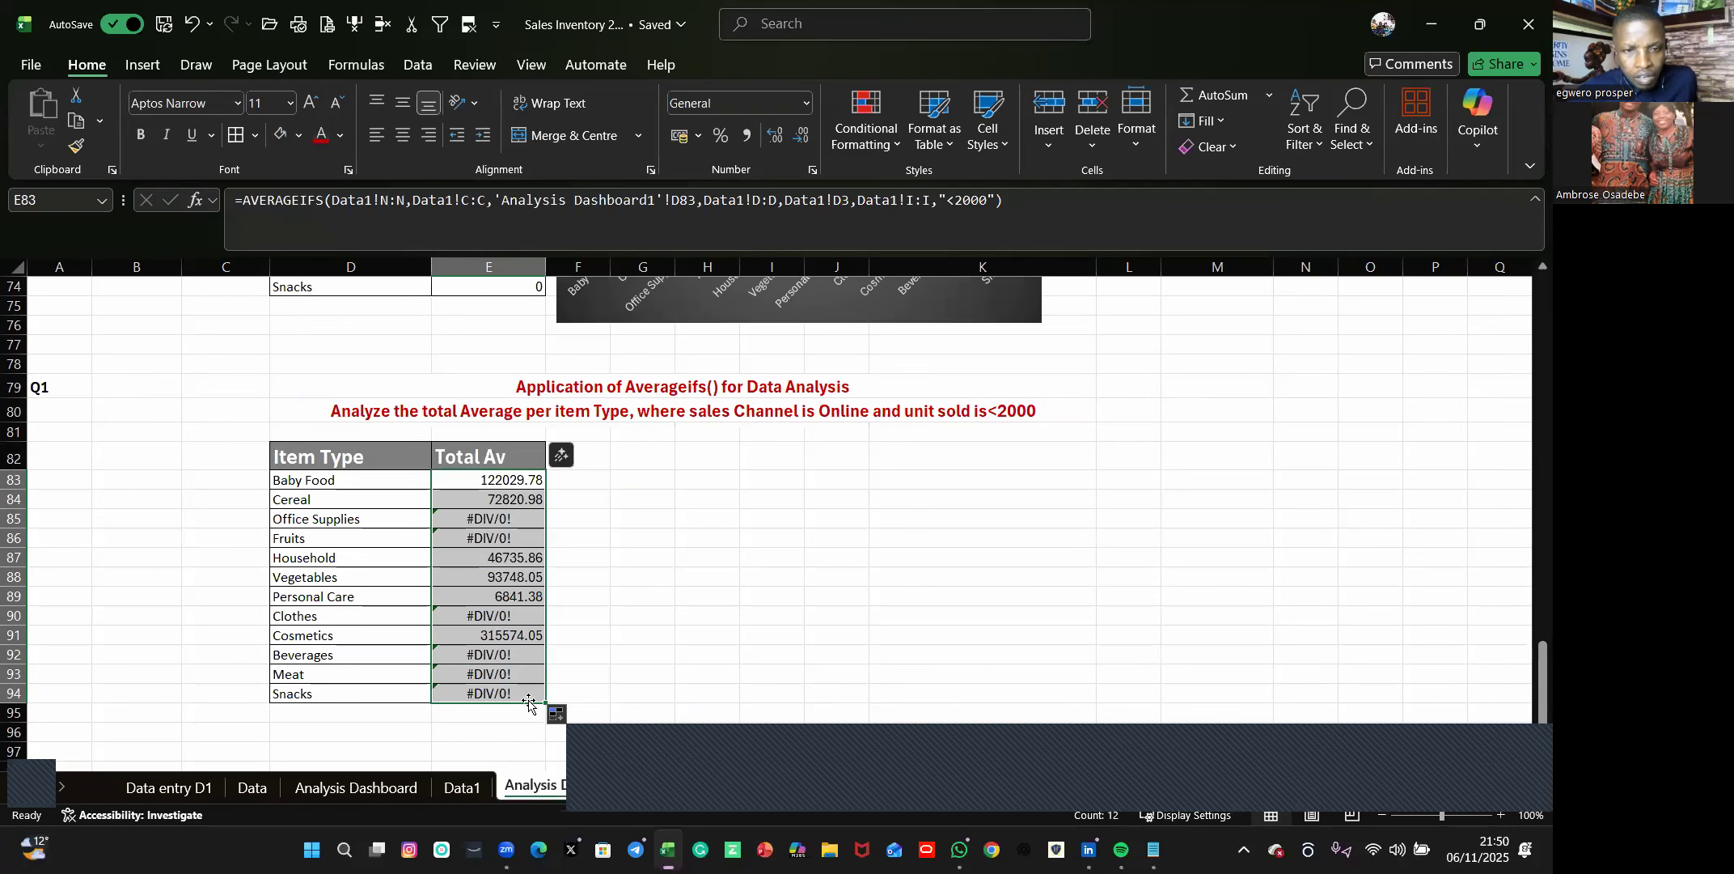
Check the filled AVERAGEIFS formulas in the Total Av column, cell by cell down to the Snacks row.
key("Down")
key("Down")
key("Down")
key("Down")
key("Down")
key("Down")
key("Down")
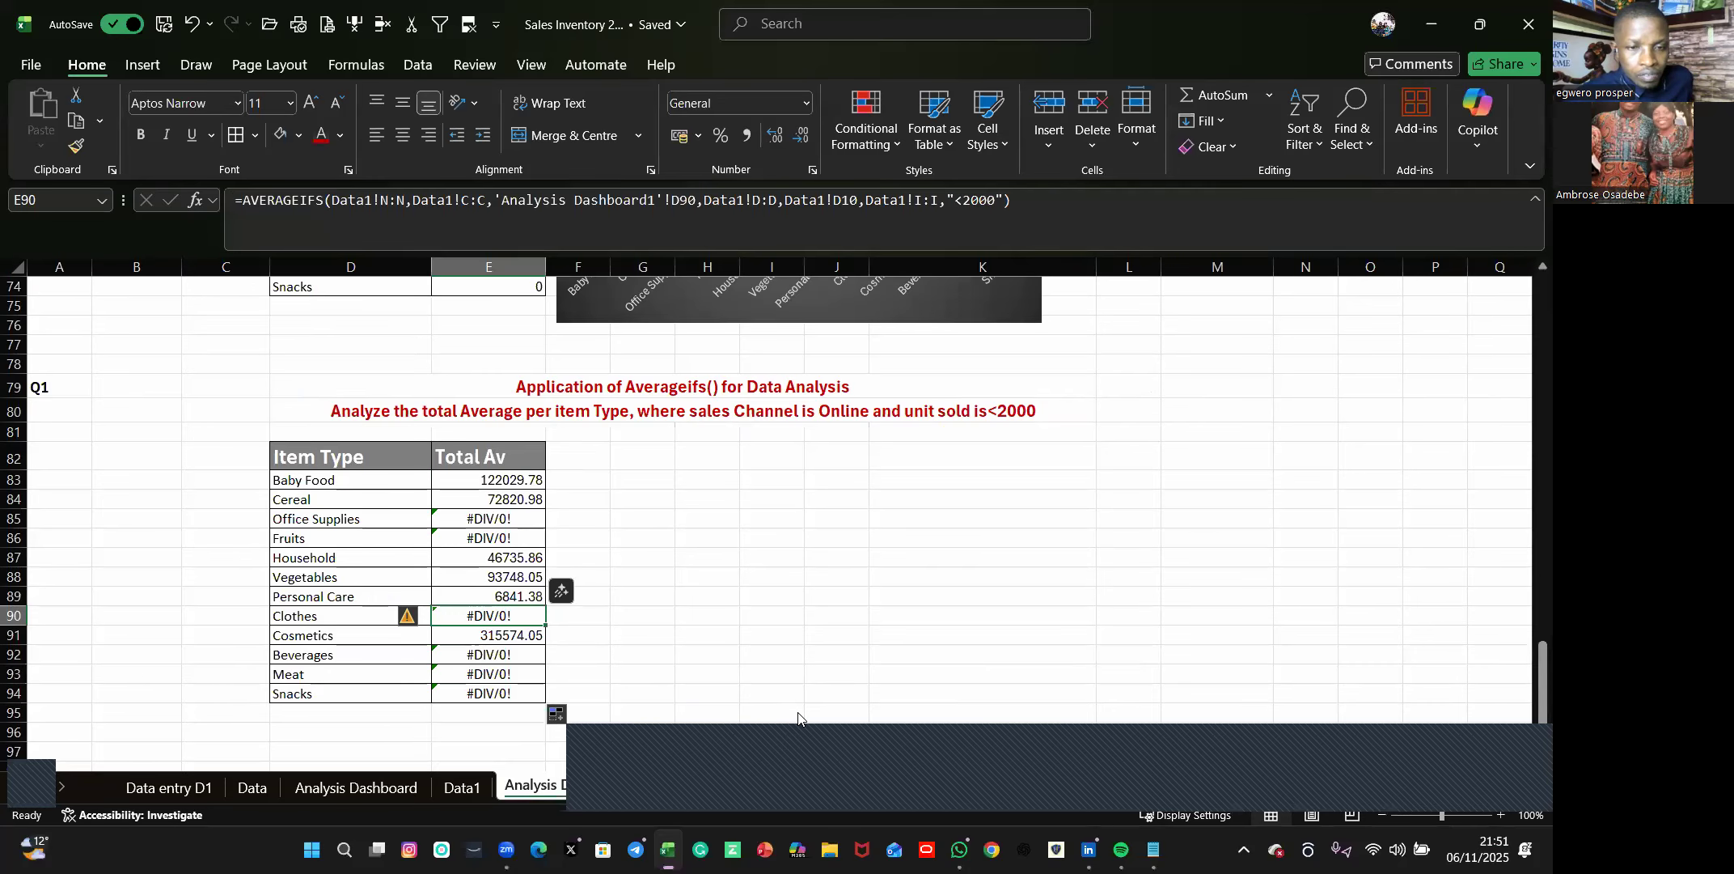
key("Down")
key("Down")
key("Down")
key("Down")
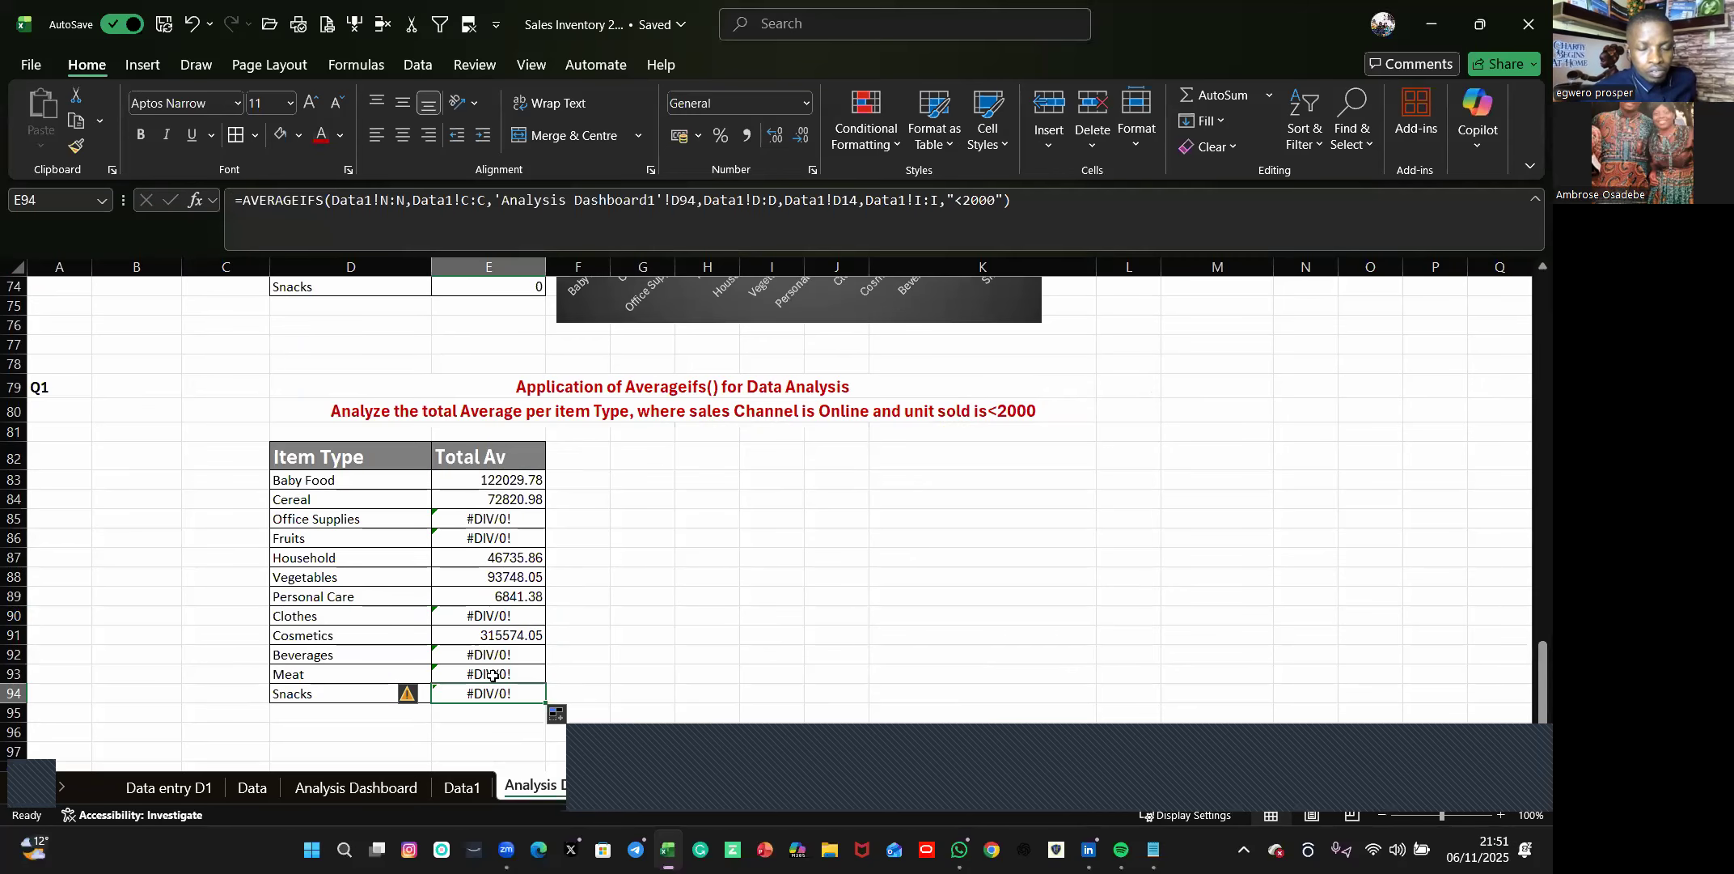
key("Up")
key("Up")
key("Up")
key("Up")
key("Up")
key("Up")
key("Up")
key("Up")
key("Up")
key("Down")
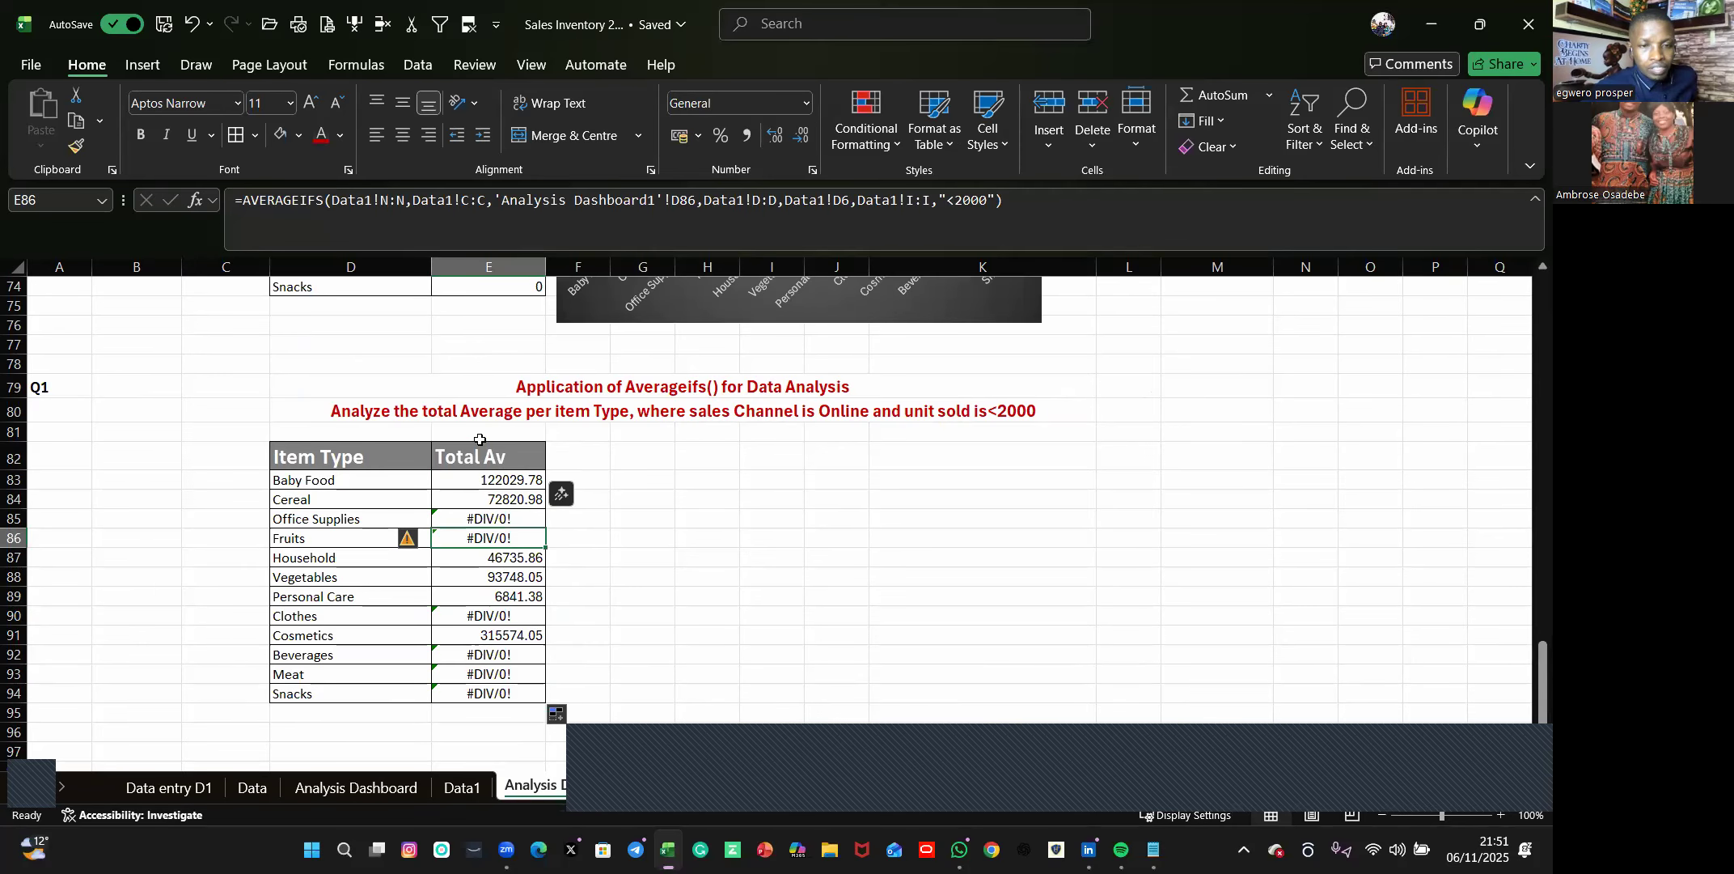
key("ctrl+Down")
Review the COUNTIFS table and the Total Profit table above it, with their charts, against the averages table.
scroll(502, 455, "up", 4)
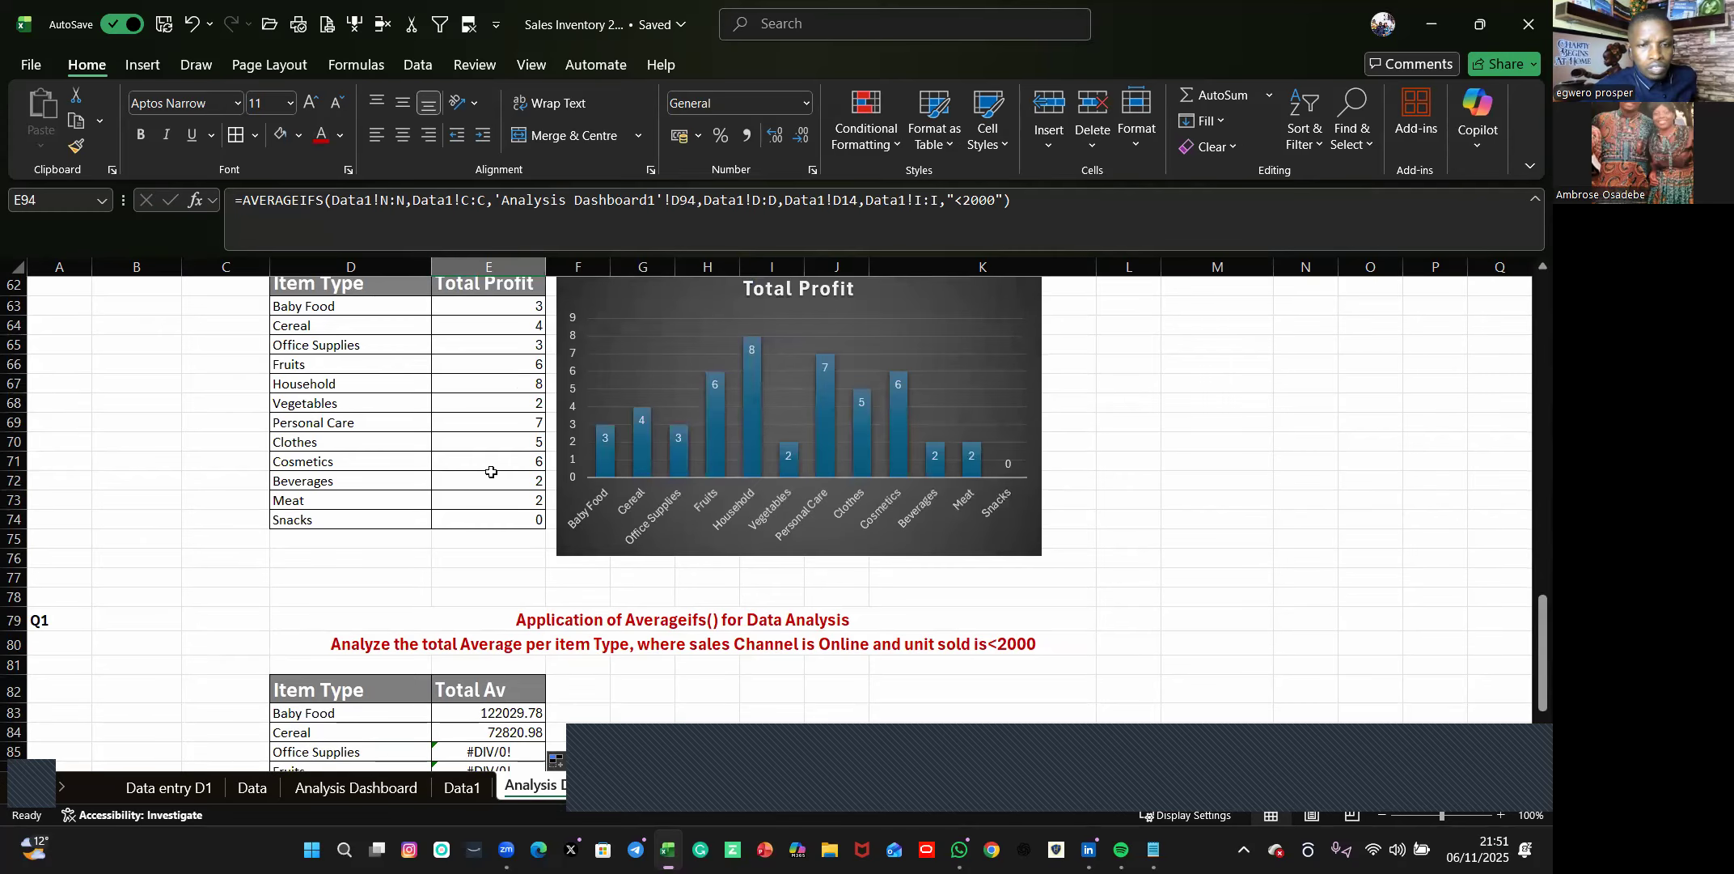
scroll(490, 518, "up", 1)
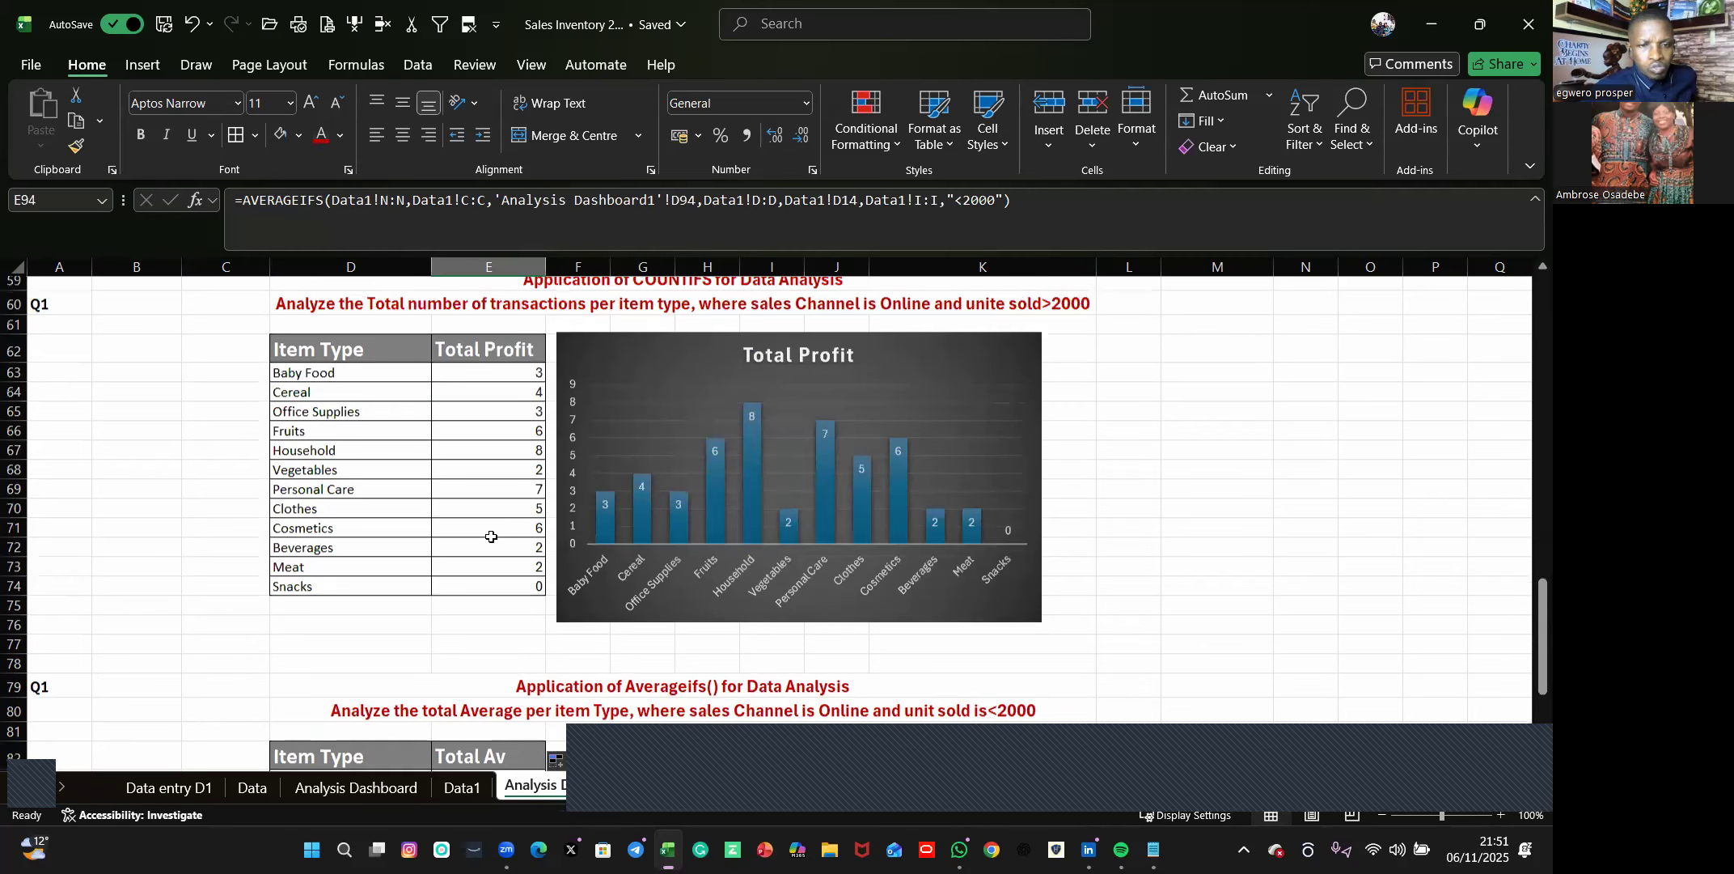
scroll(491, 536, "up", 6)
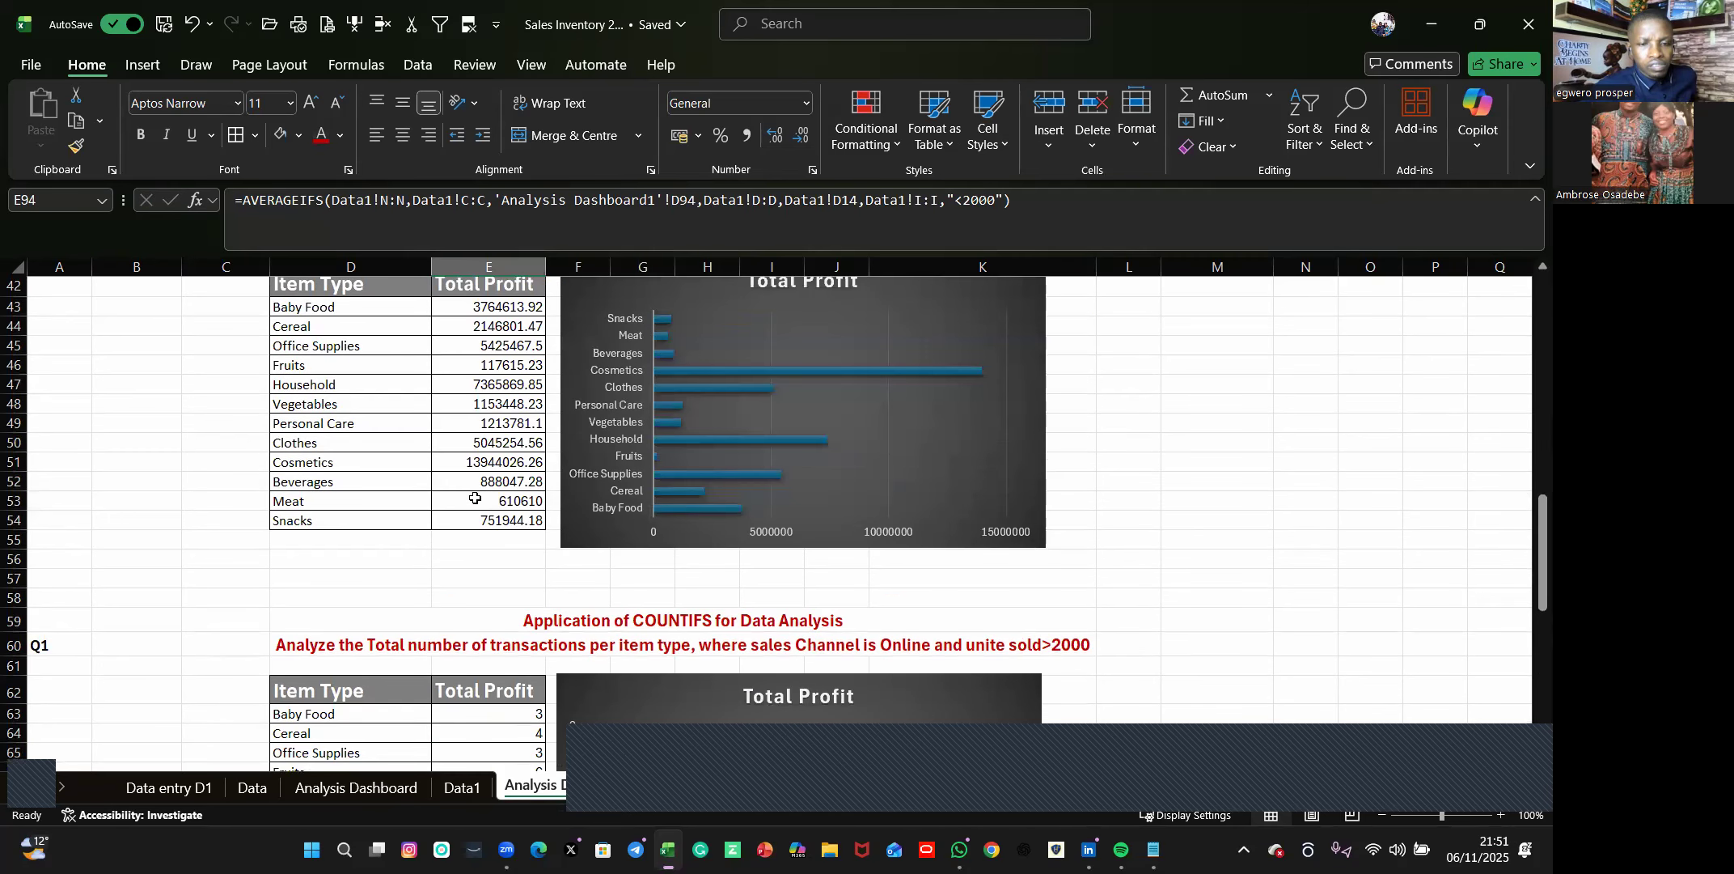
scroll(412, 447, "down", 2)
scroll(409, 448, "down", 2)
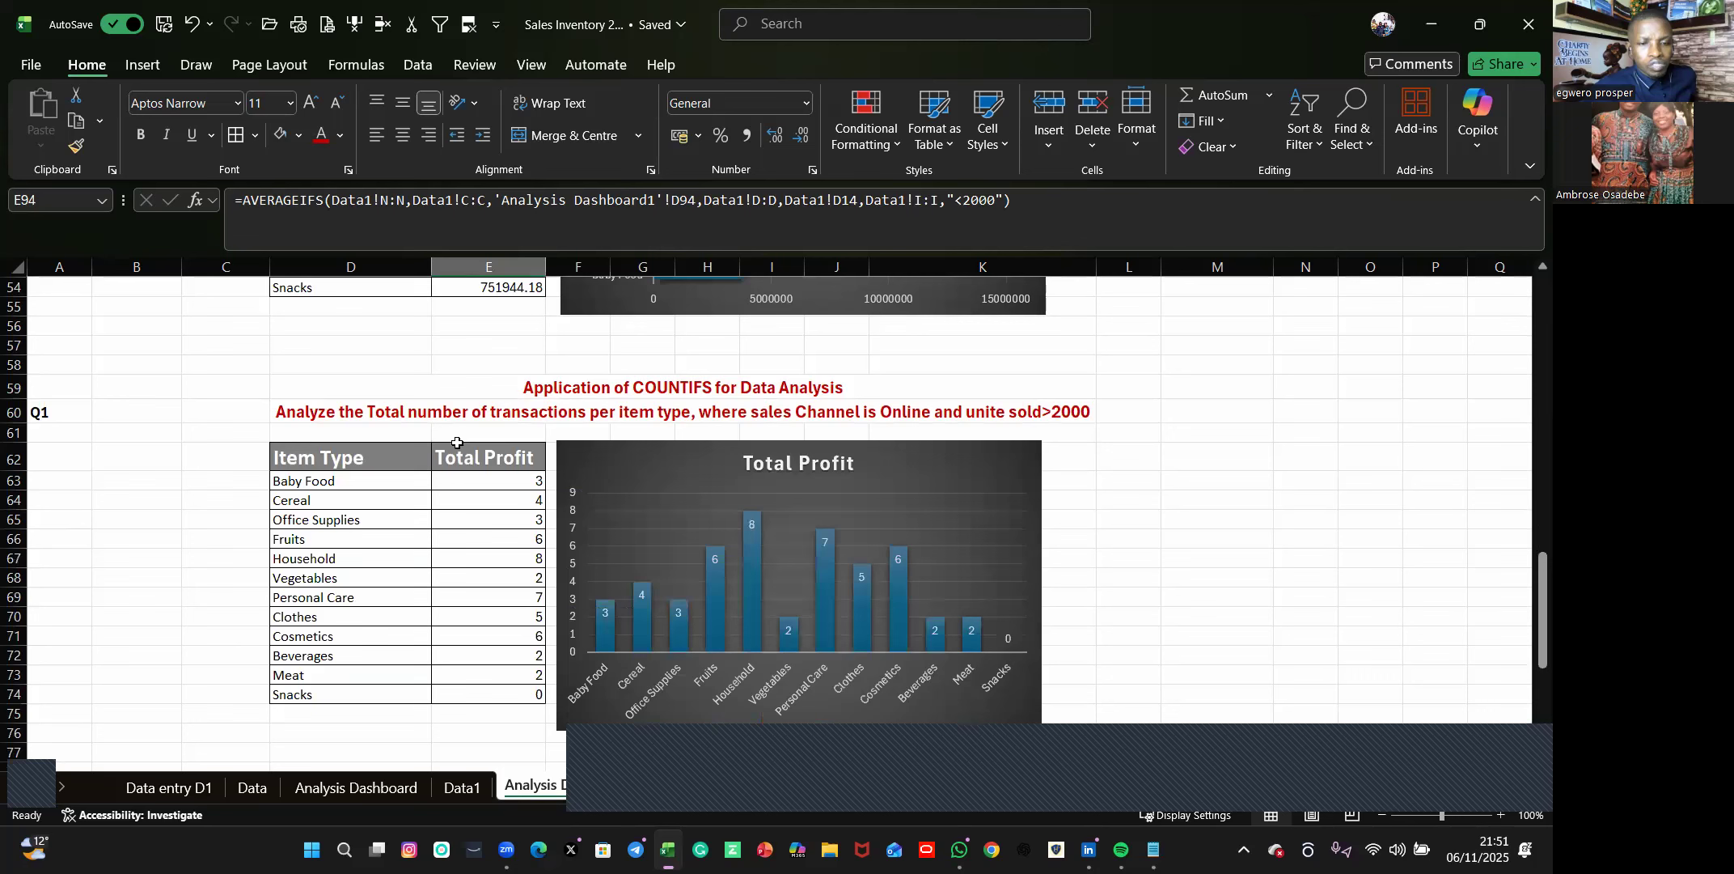
scroll(461, 457, "up", 3)
scroll(469, 469, "up", 4)
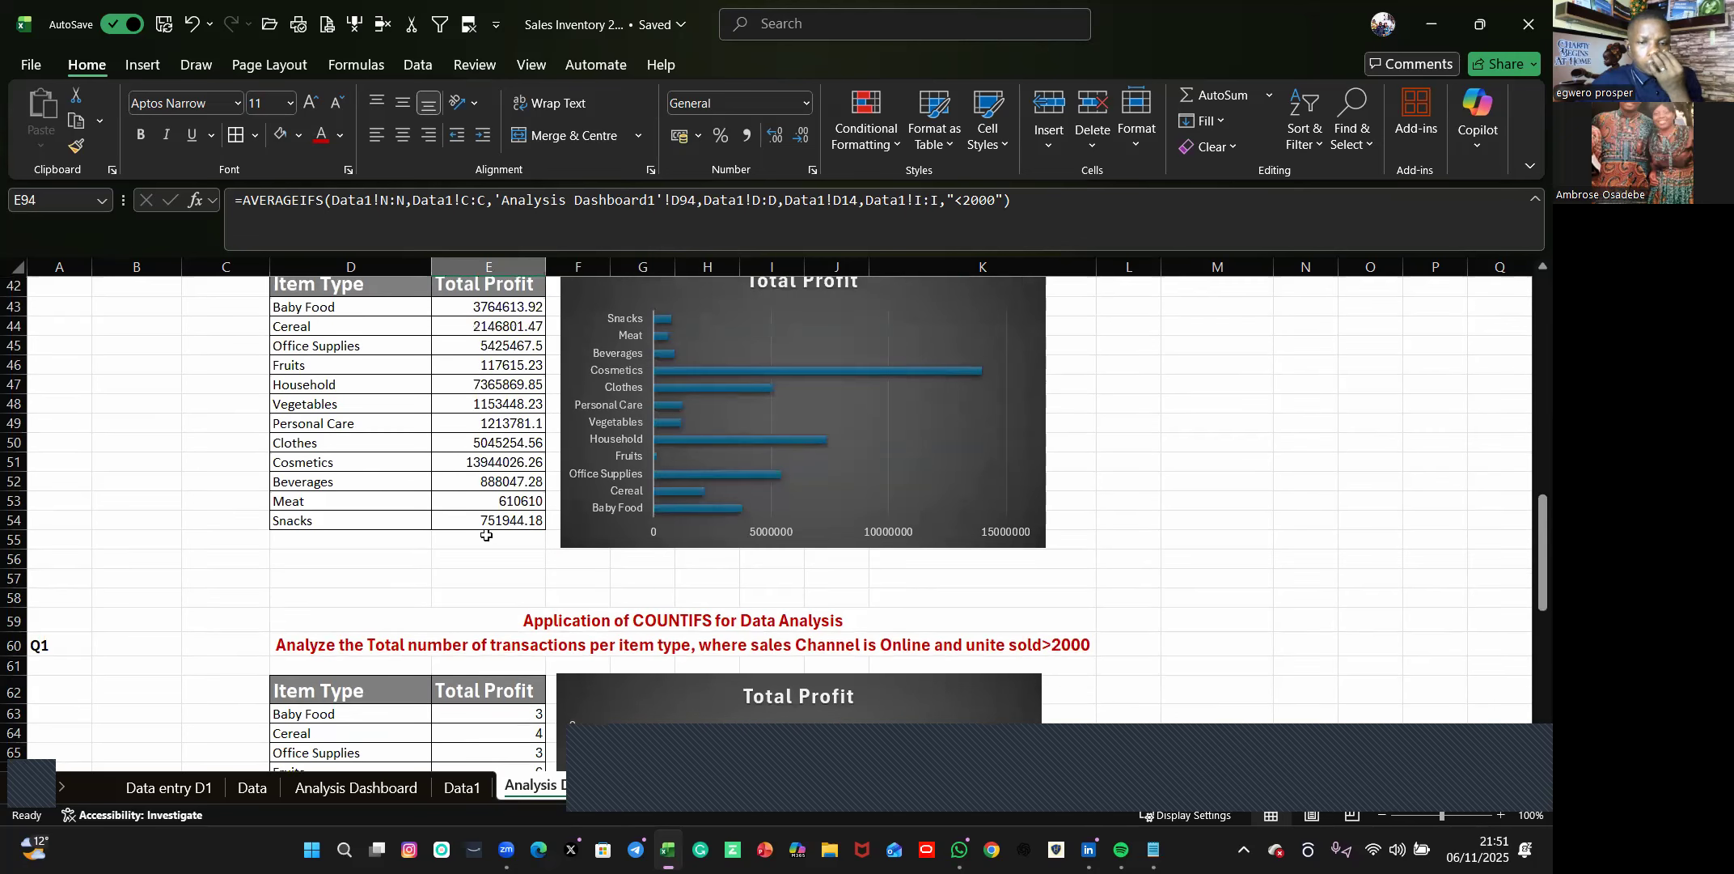
Look over the SUMIFS and COUNTIFS sections once more, ending at the AVERAGEIFS table.
scroll(477, 501, "up", 3)
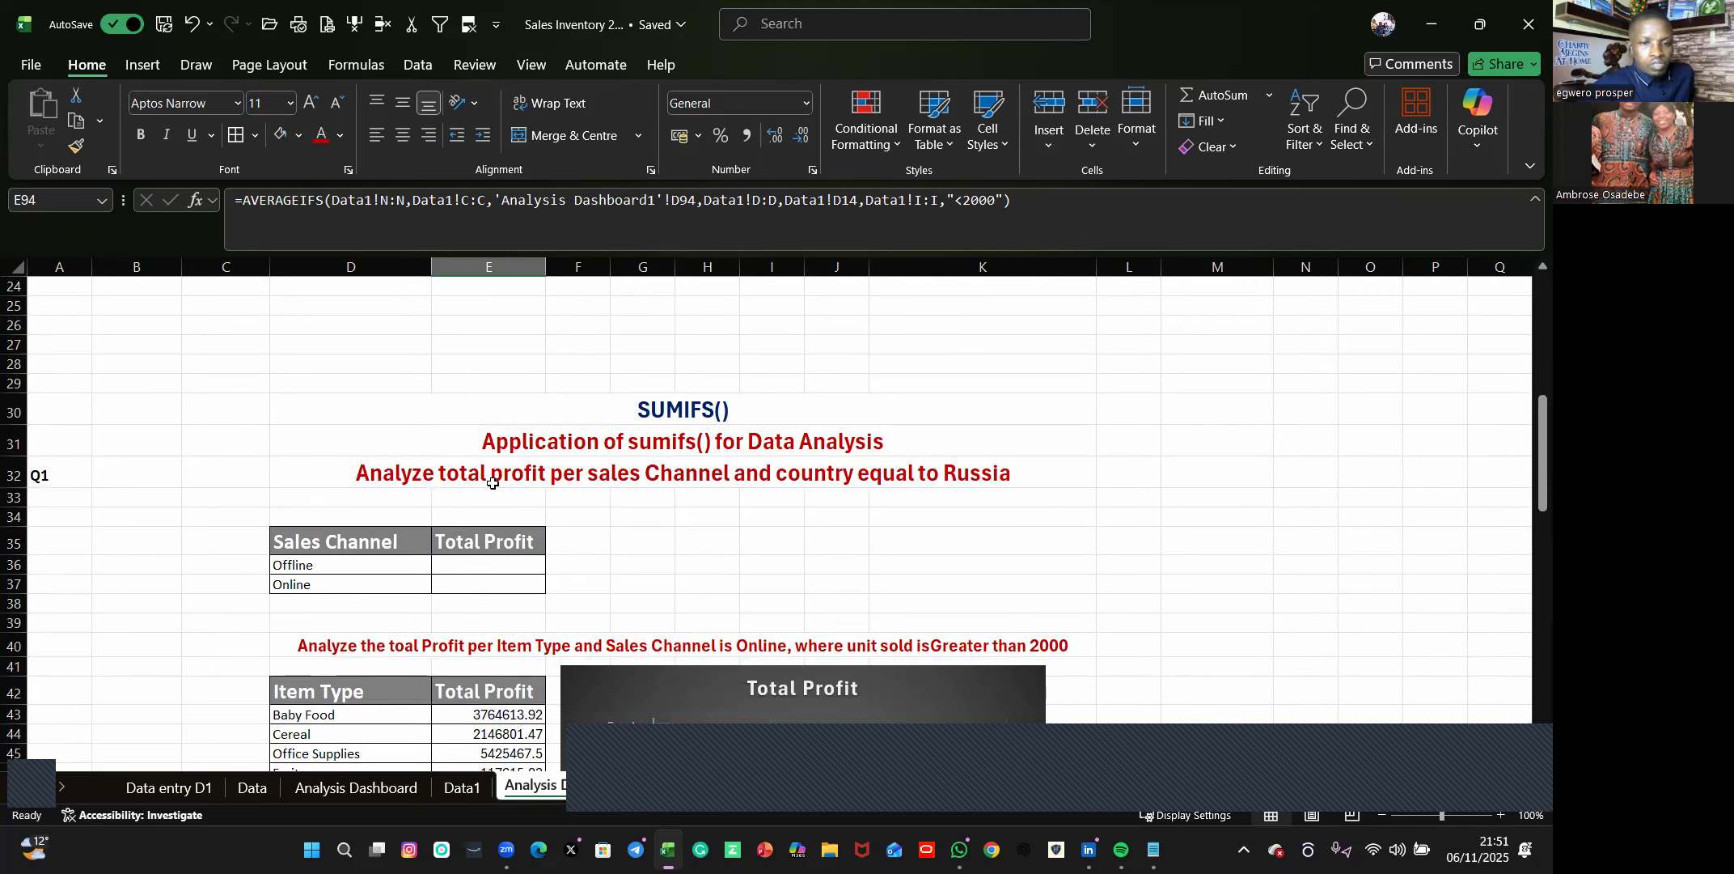
scroll(485, 493, "down", 4)
scroll(497, 518, "down", 3)
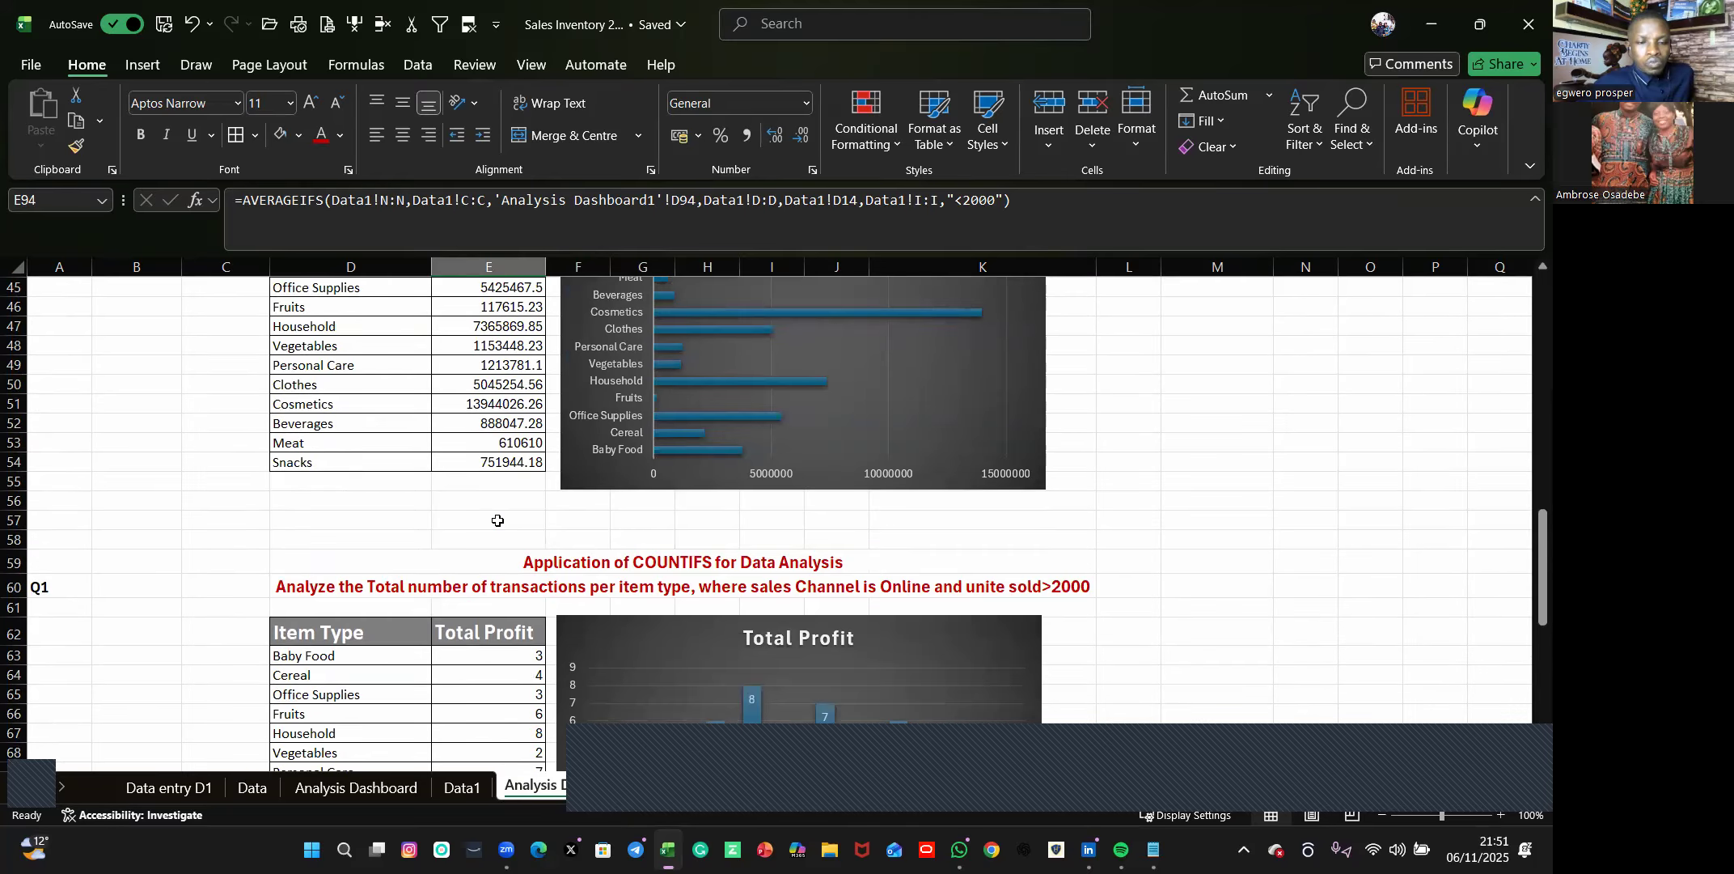
scroll(493, 579, "down", 8)
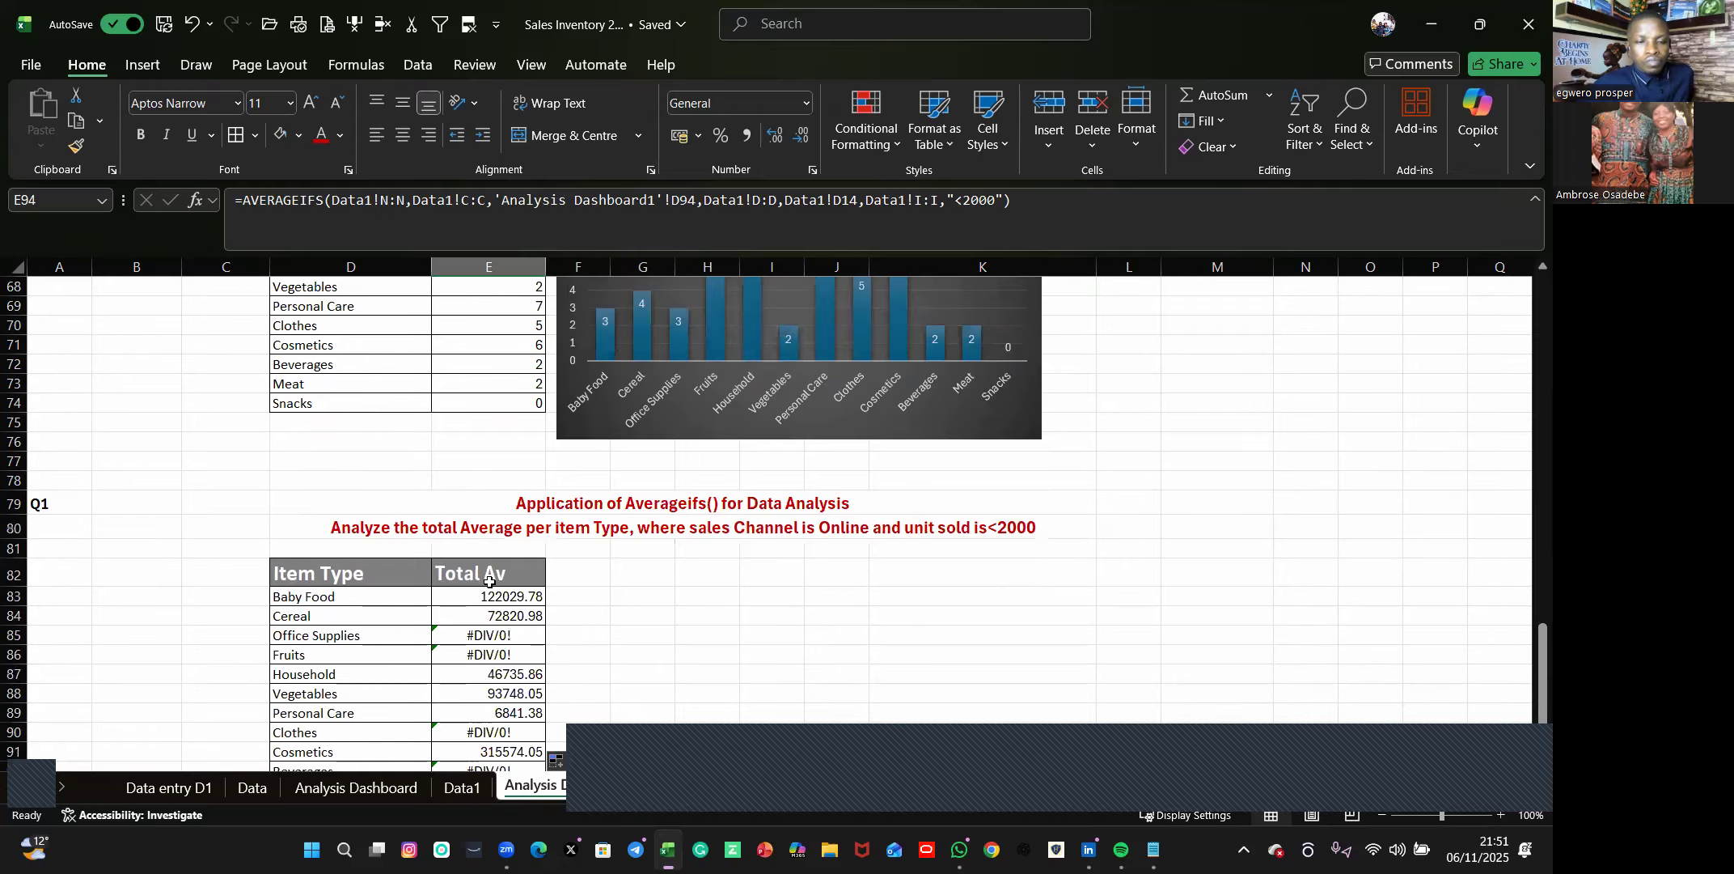
scroll(490, 580, "down", 3)
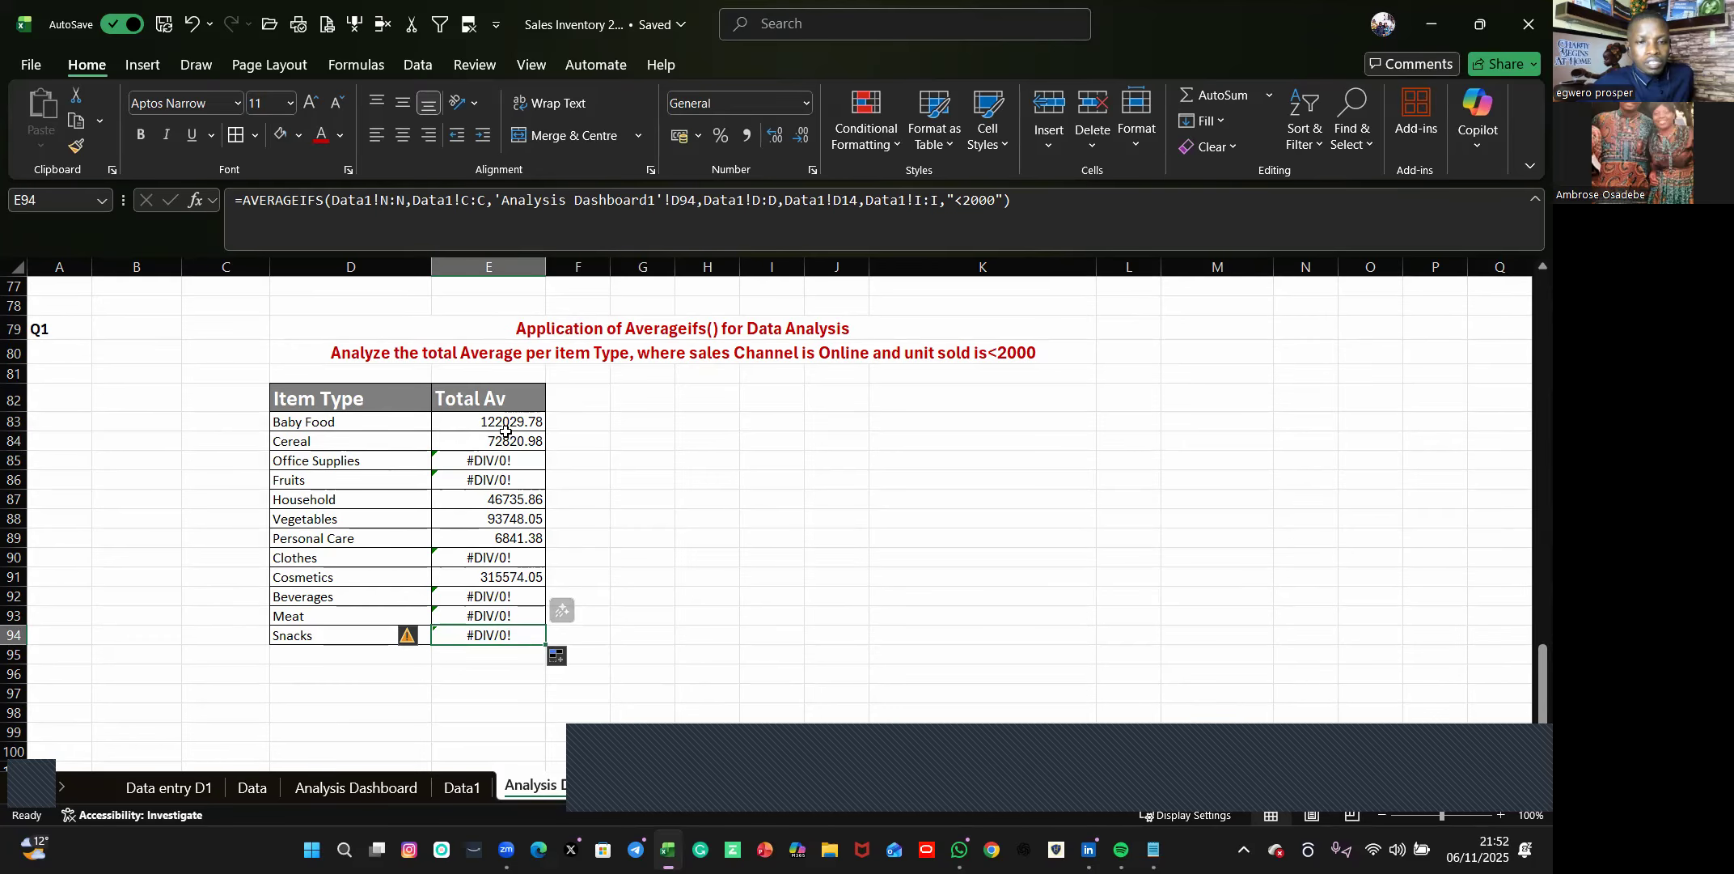
left_click_drag(506, 422, 505, 636)
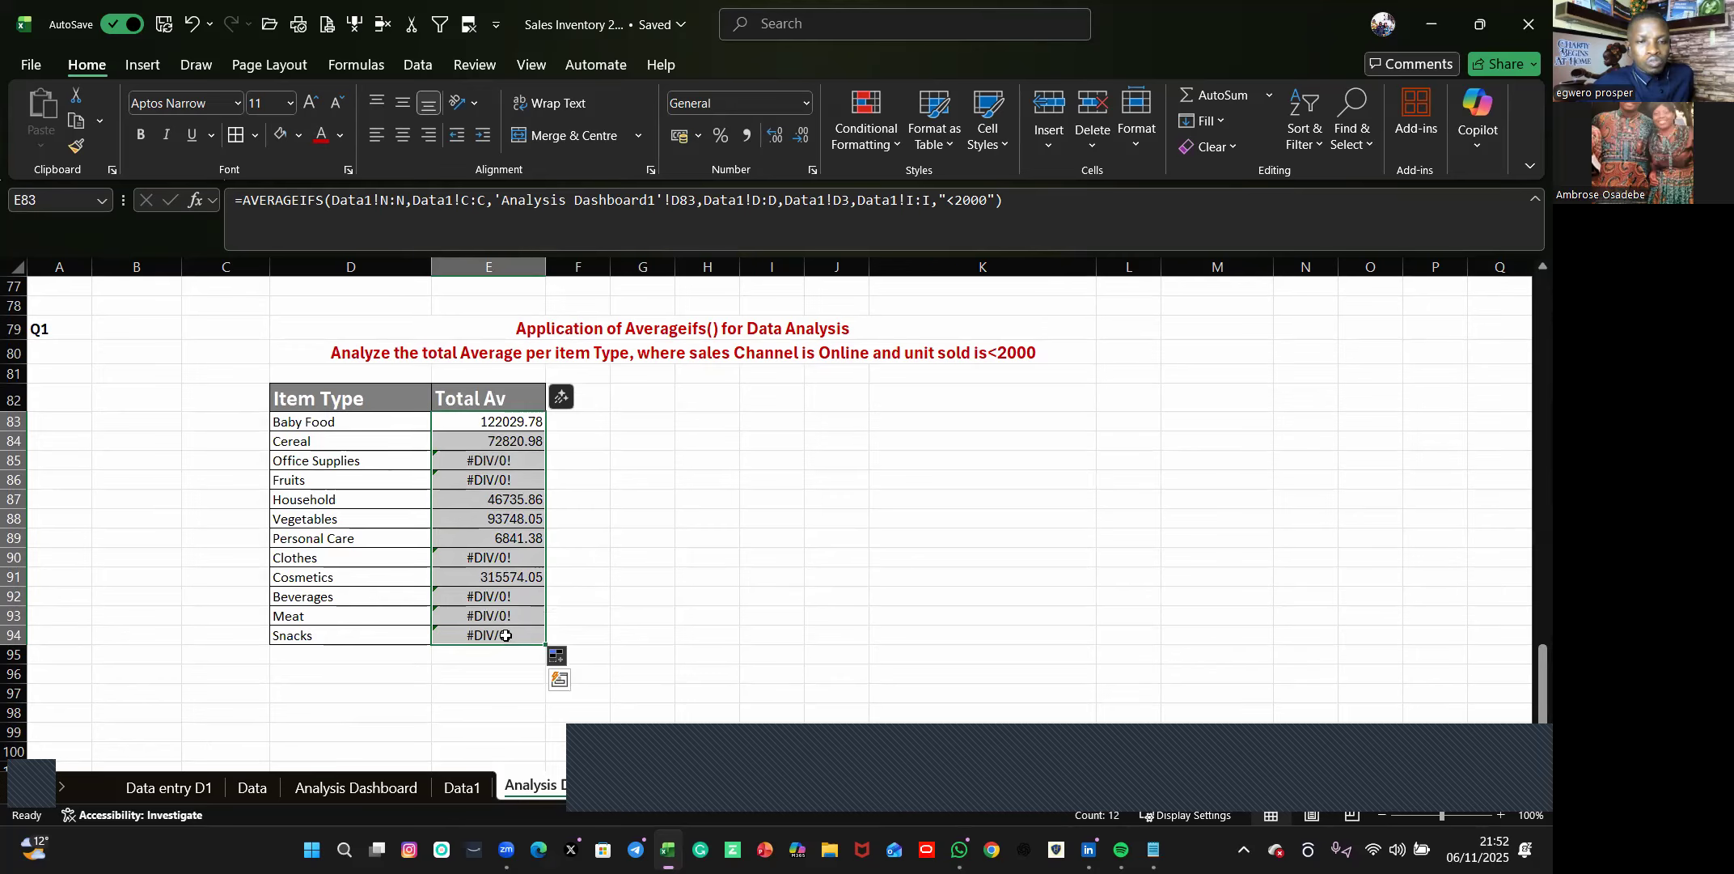
key("Delete")
left_click(724, 588)
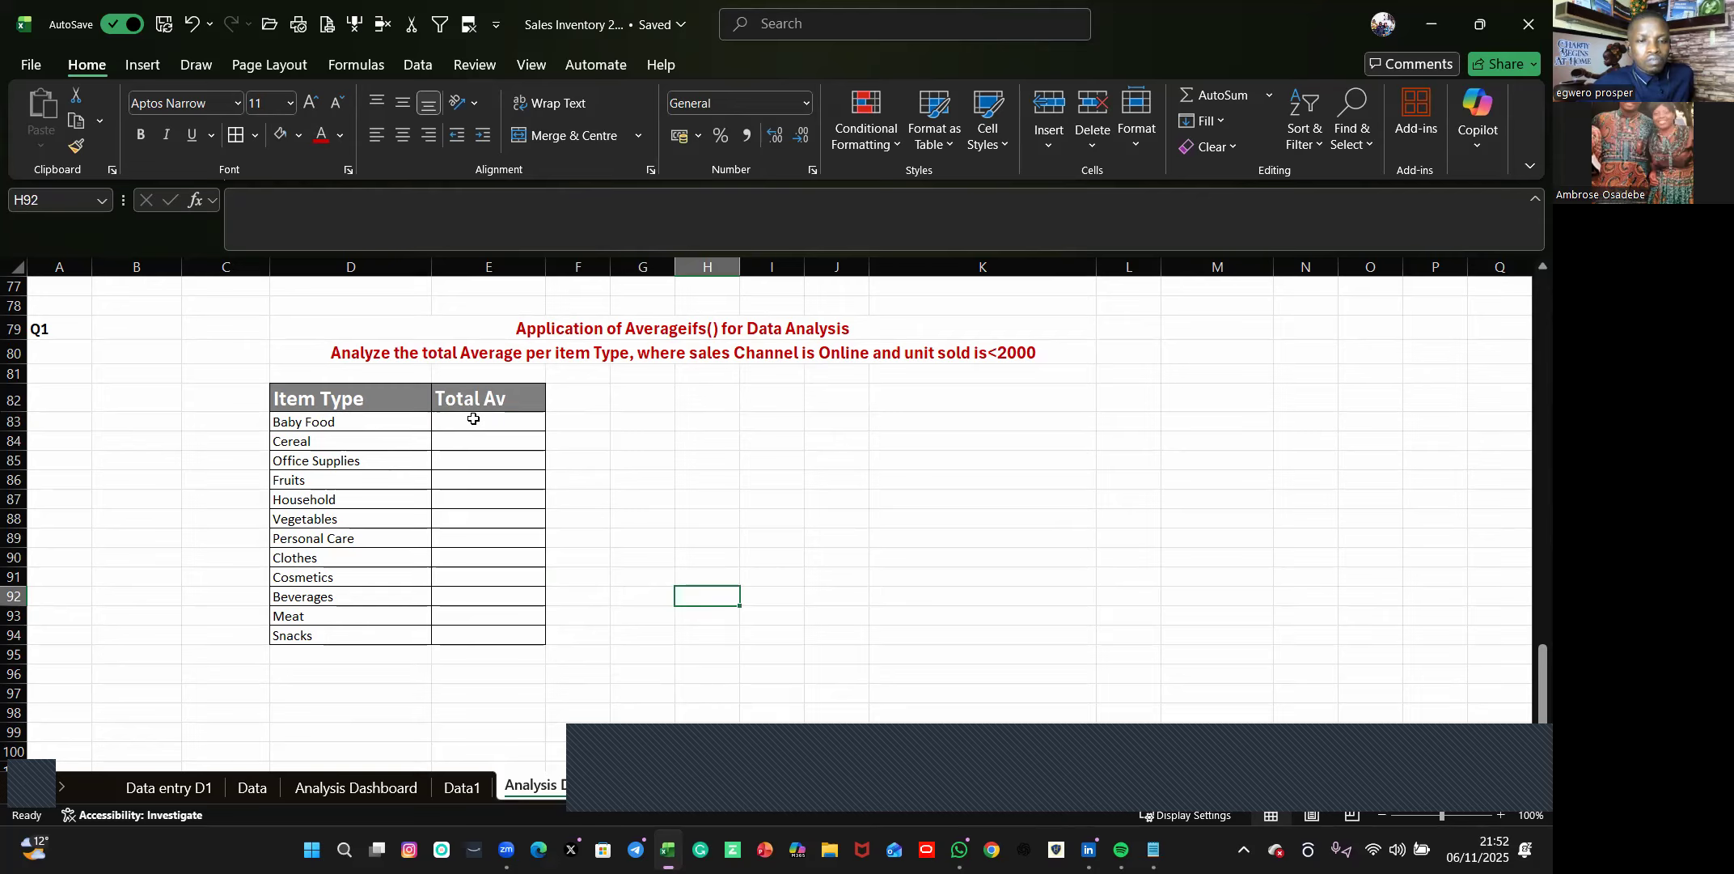
left_click(473, 418)
key("ctrl+z")
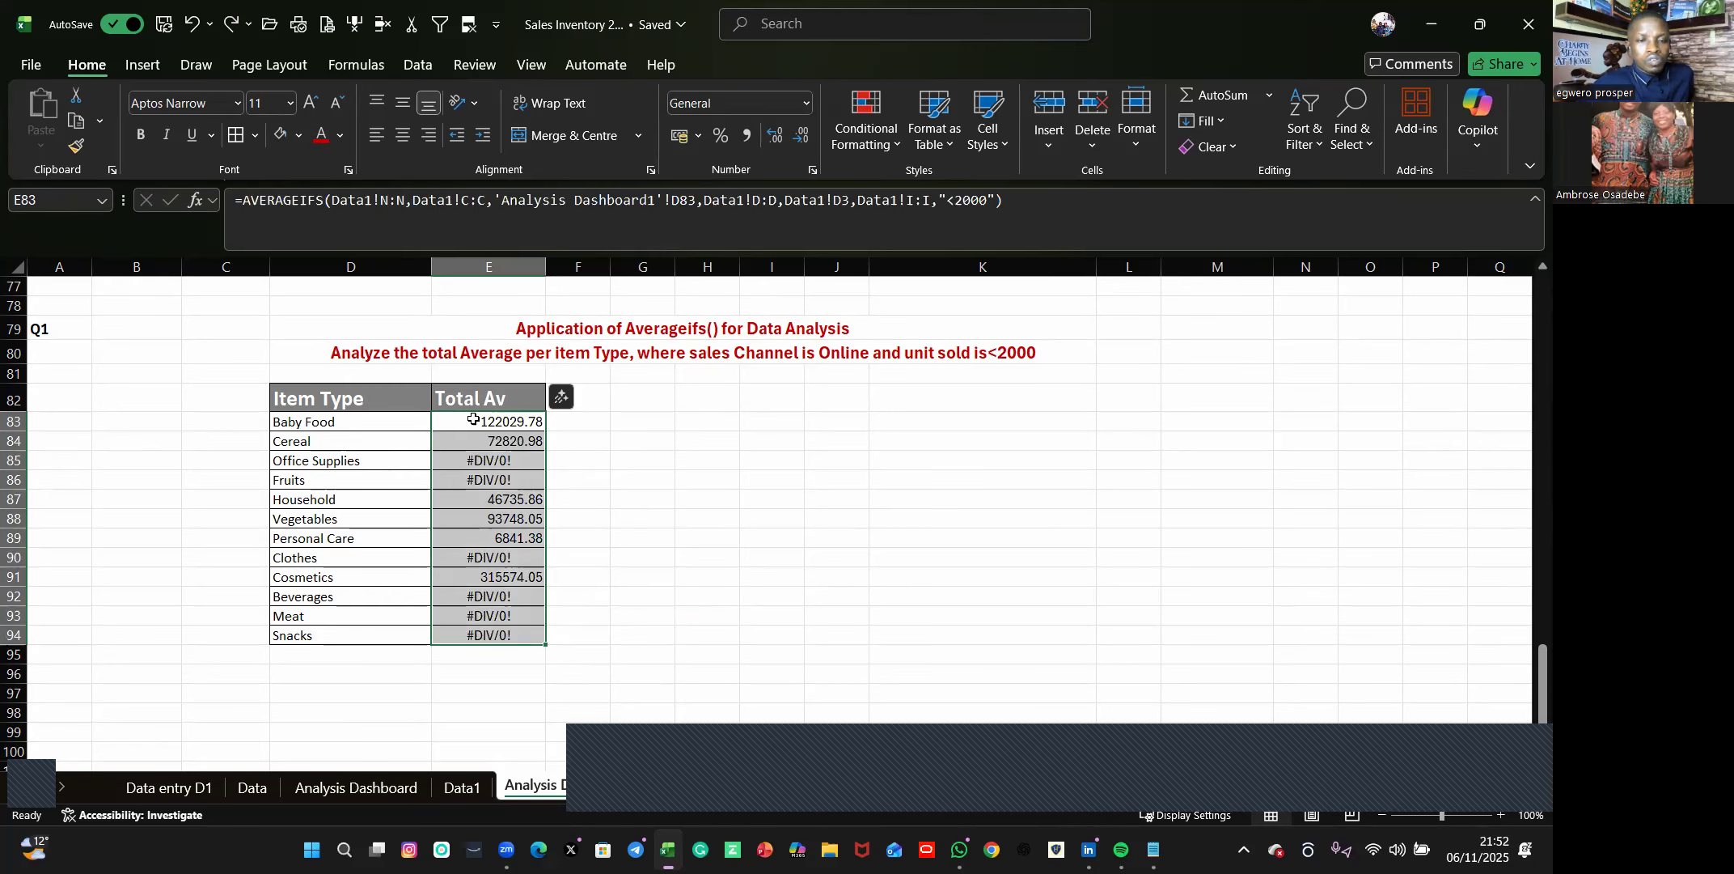
Clear E84:E94 in the Total Av column and refill it with the Baby Food formula from E83.
left_click_drag(502, 442, 493, 625)
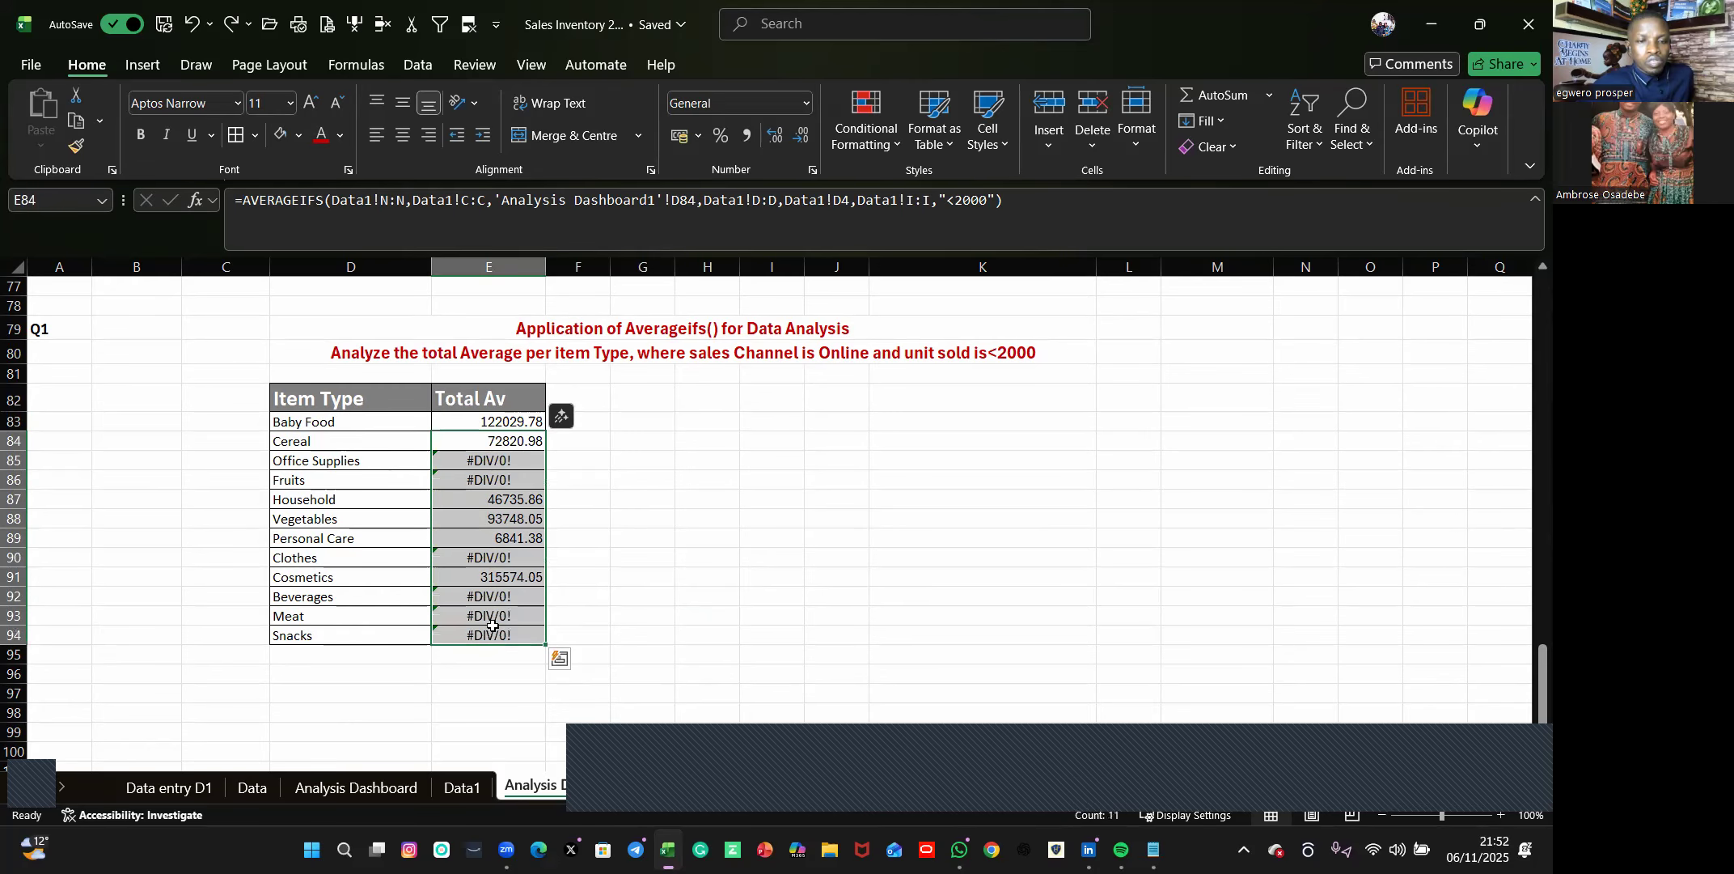
key("BackSpace")
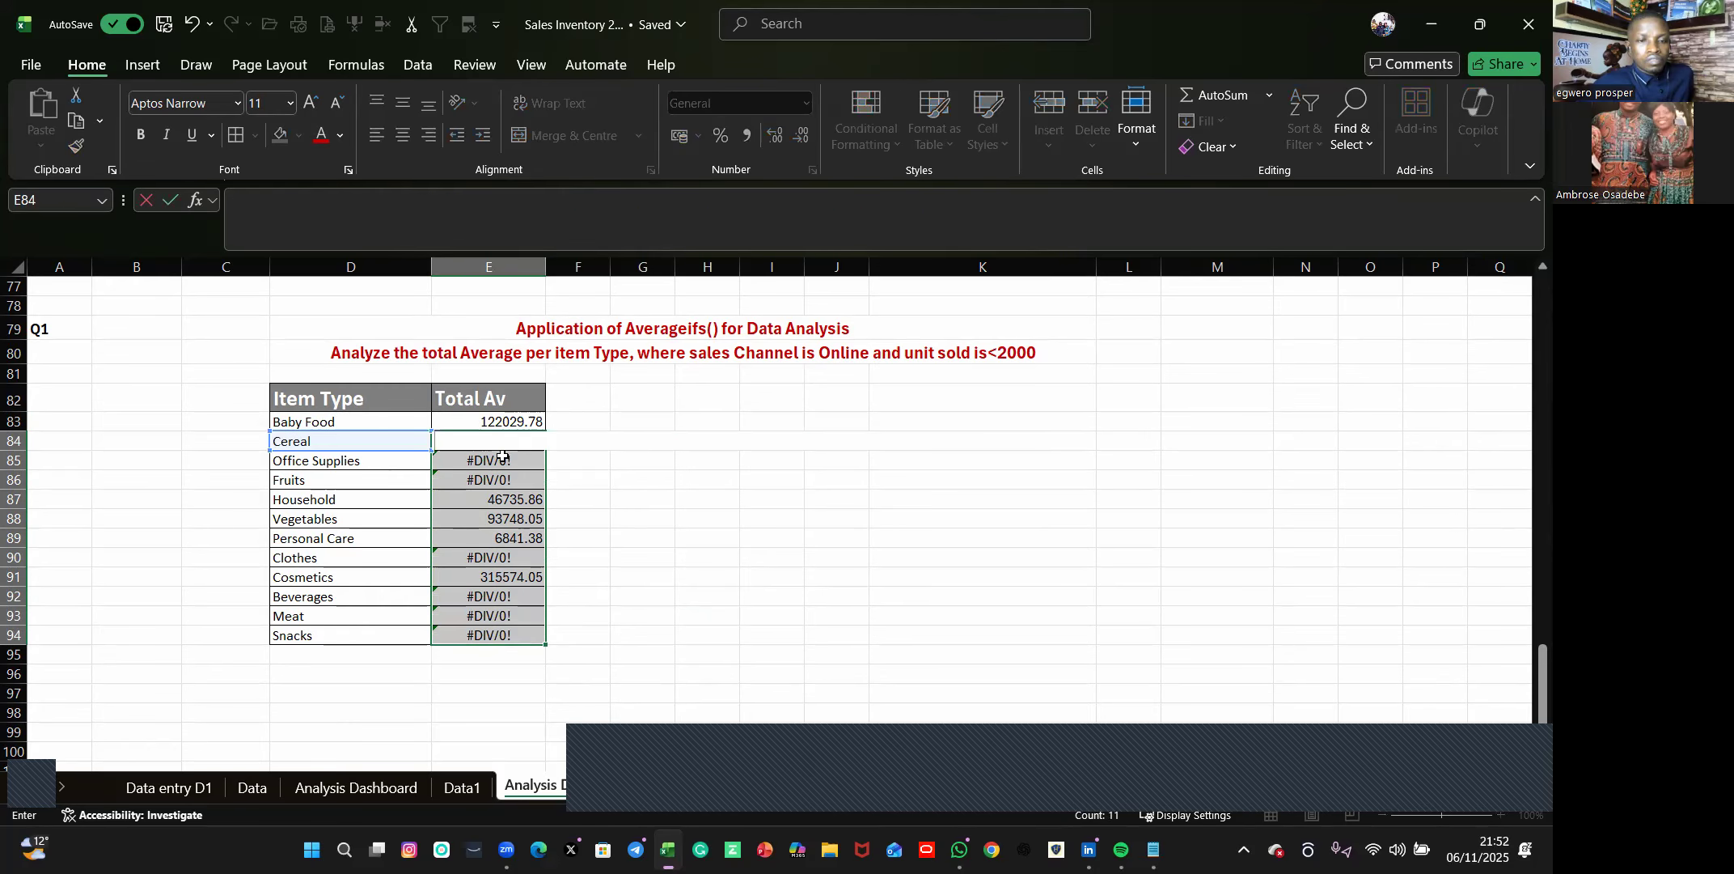
left_click_drag(493, 460, 539, 643)
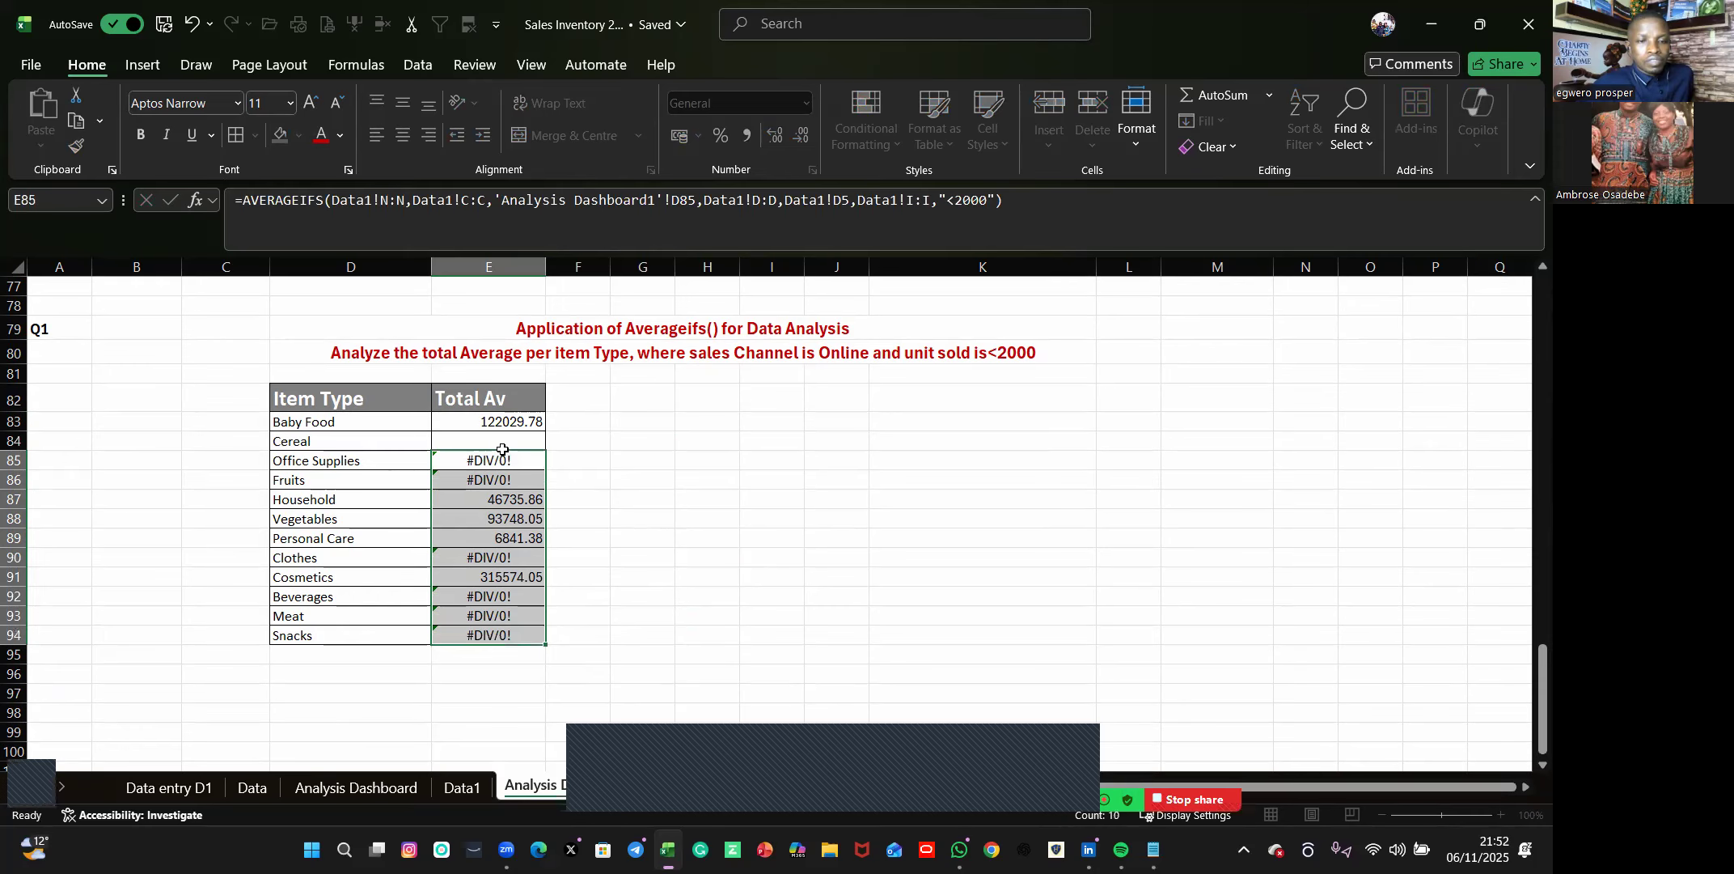
key("Delete")
left_click(783, 596)
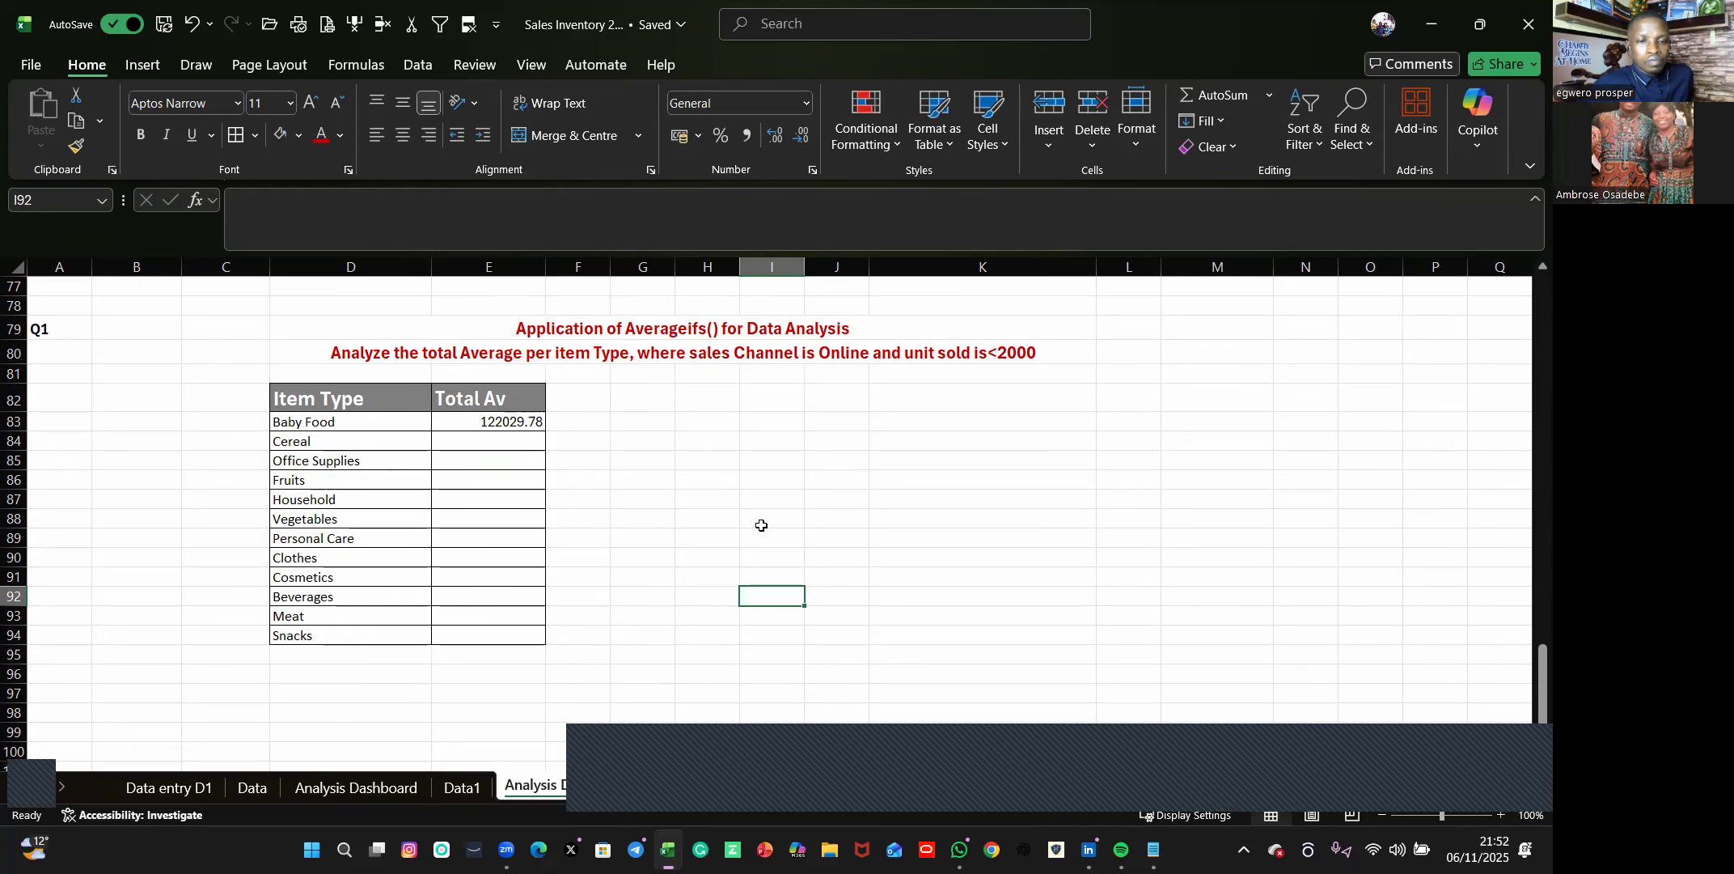
left_click(509, 422)
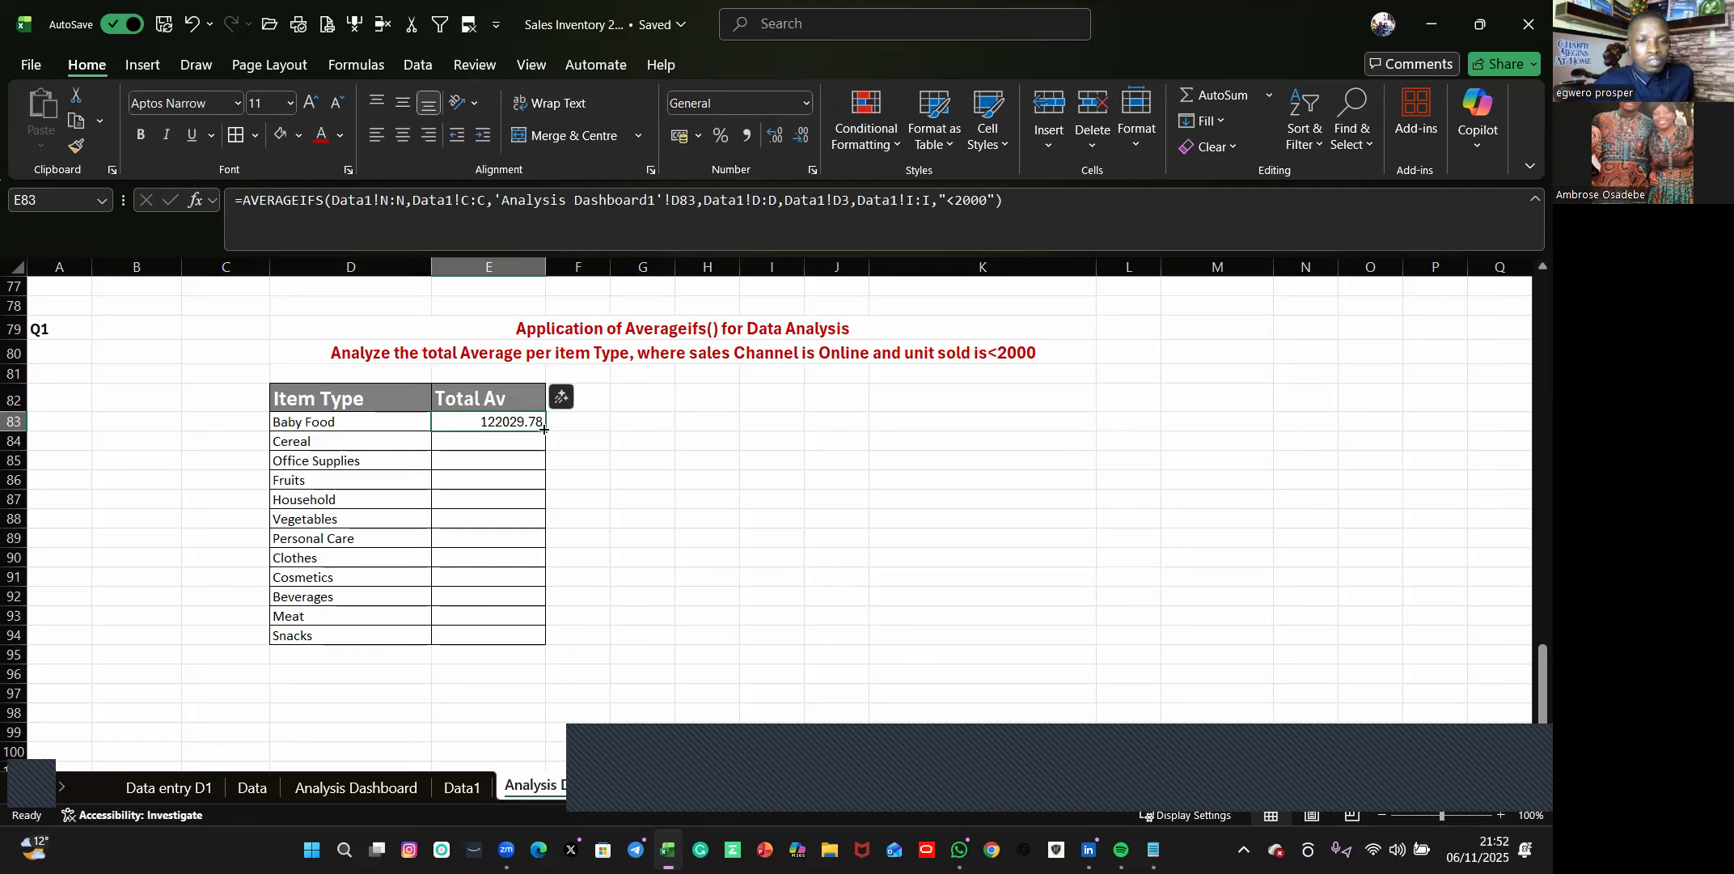
left_click_drag(542, 554, 540, 635)
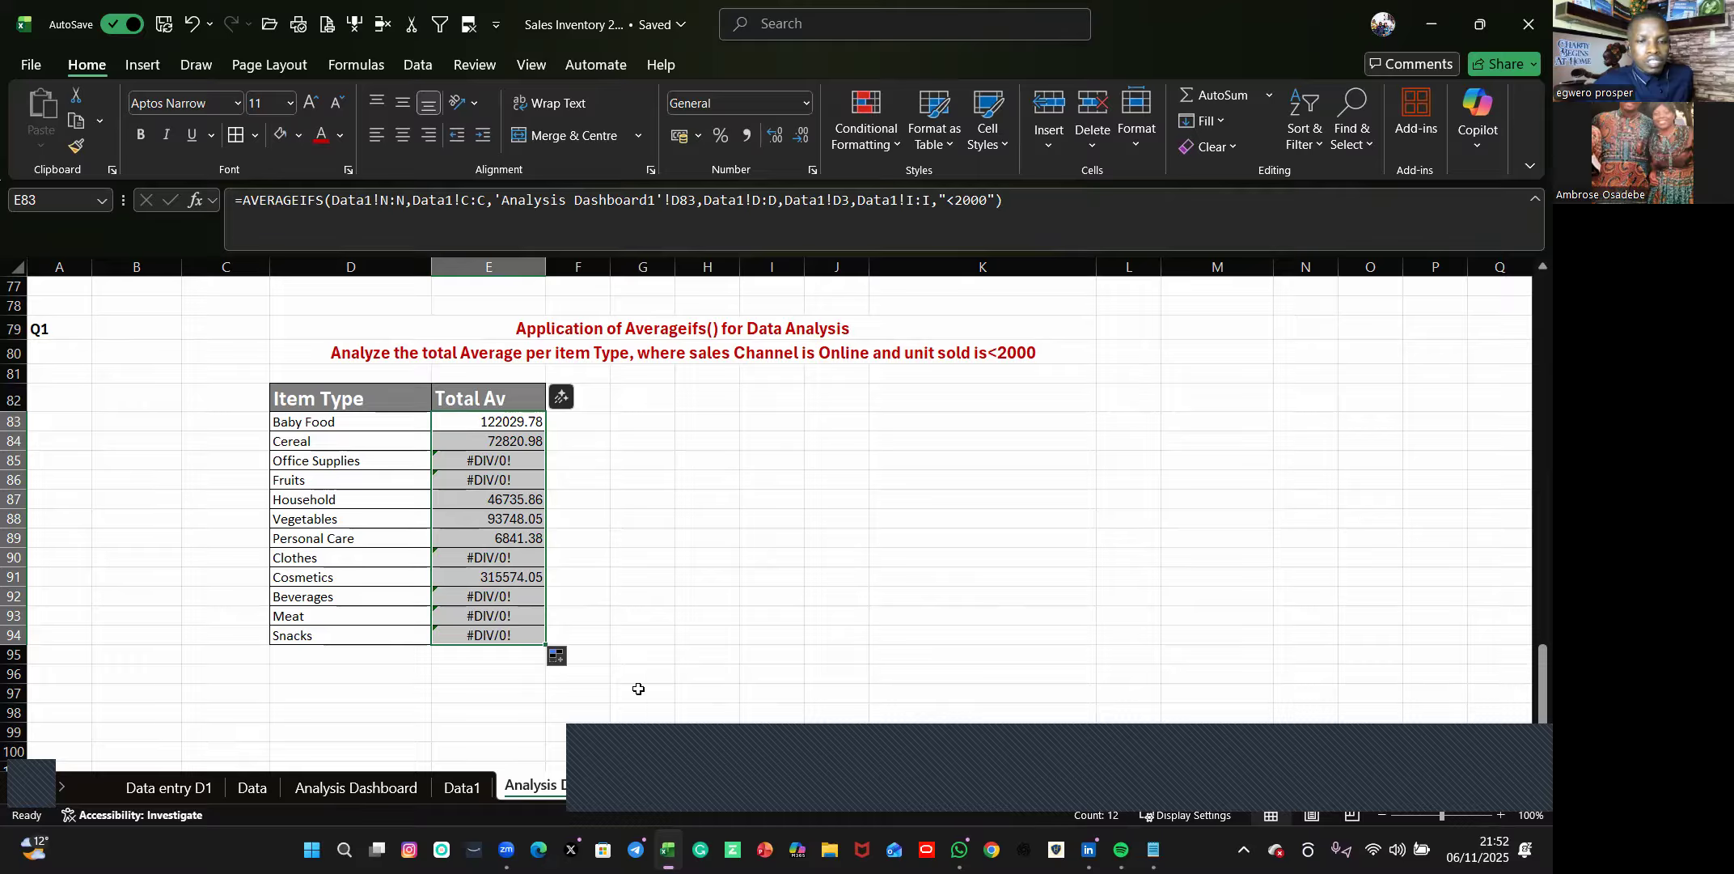
Check the Office Supplies formula, and clear the whole Total Av column from E83 to E94.
left_click(485, 461)
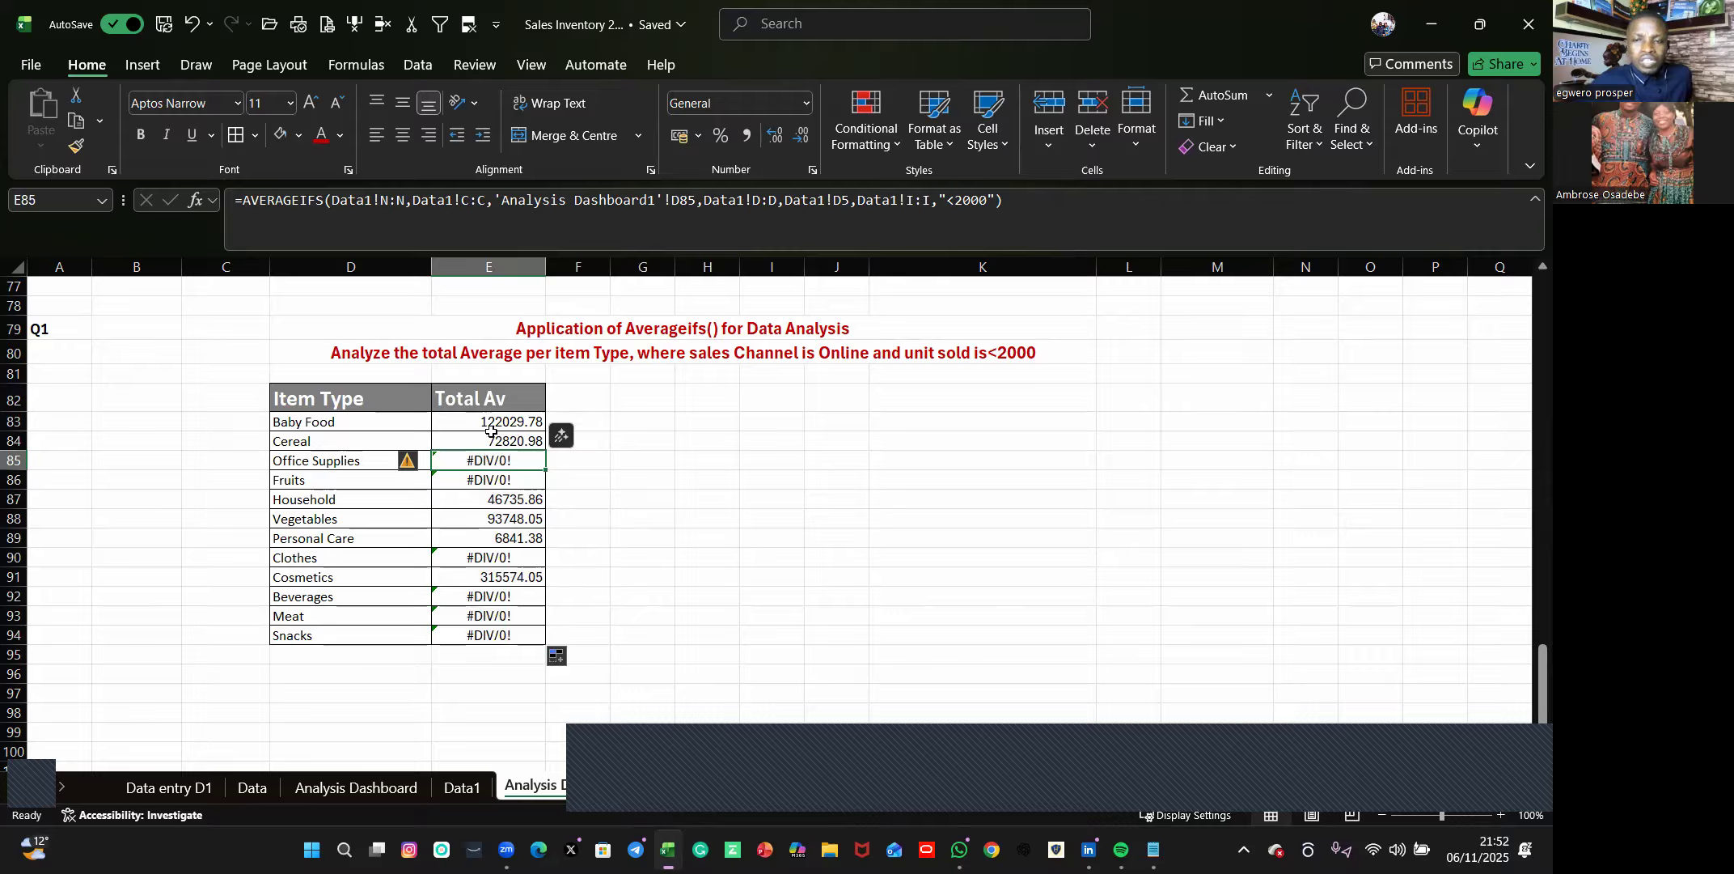
left_click_drag(490, 429, 531, 639)
key("Delete")
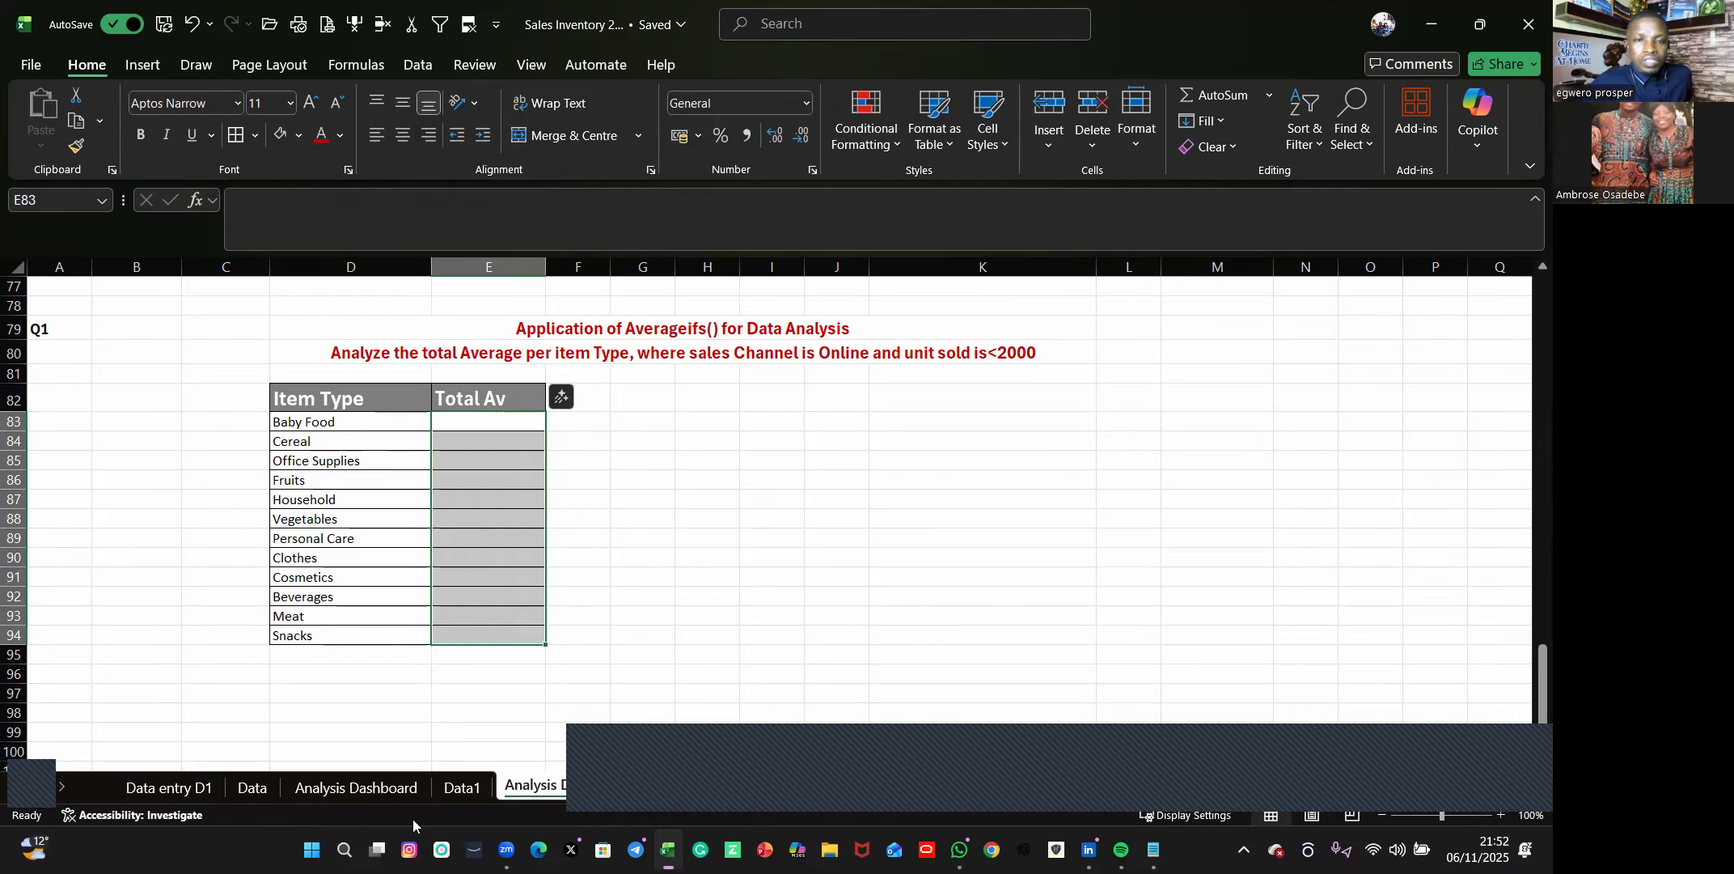
left_click(848, 567)
Start an AVERAGEIFS formula in E83 with Data1's Total Profit column N as the average range.
left_click(457, 425)
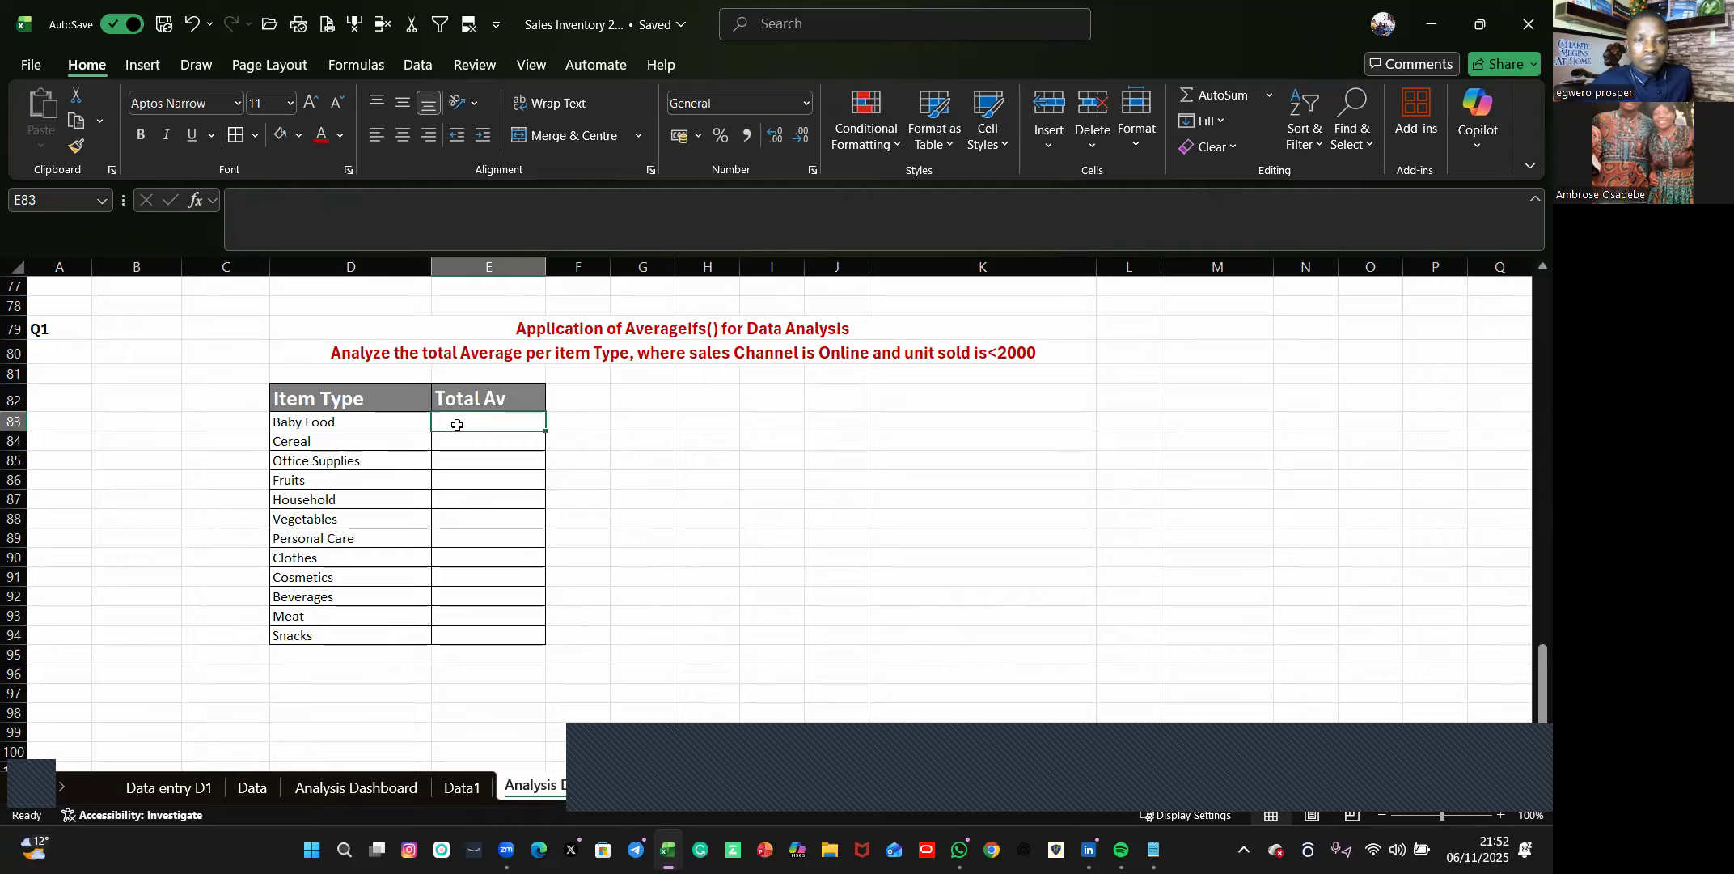
type("=")
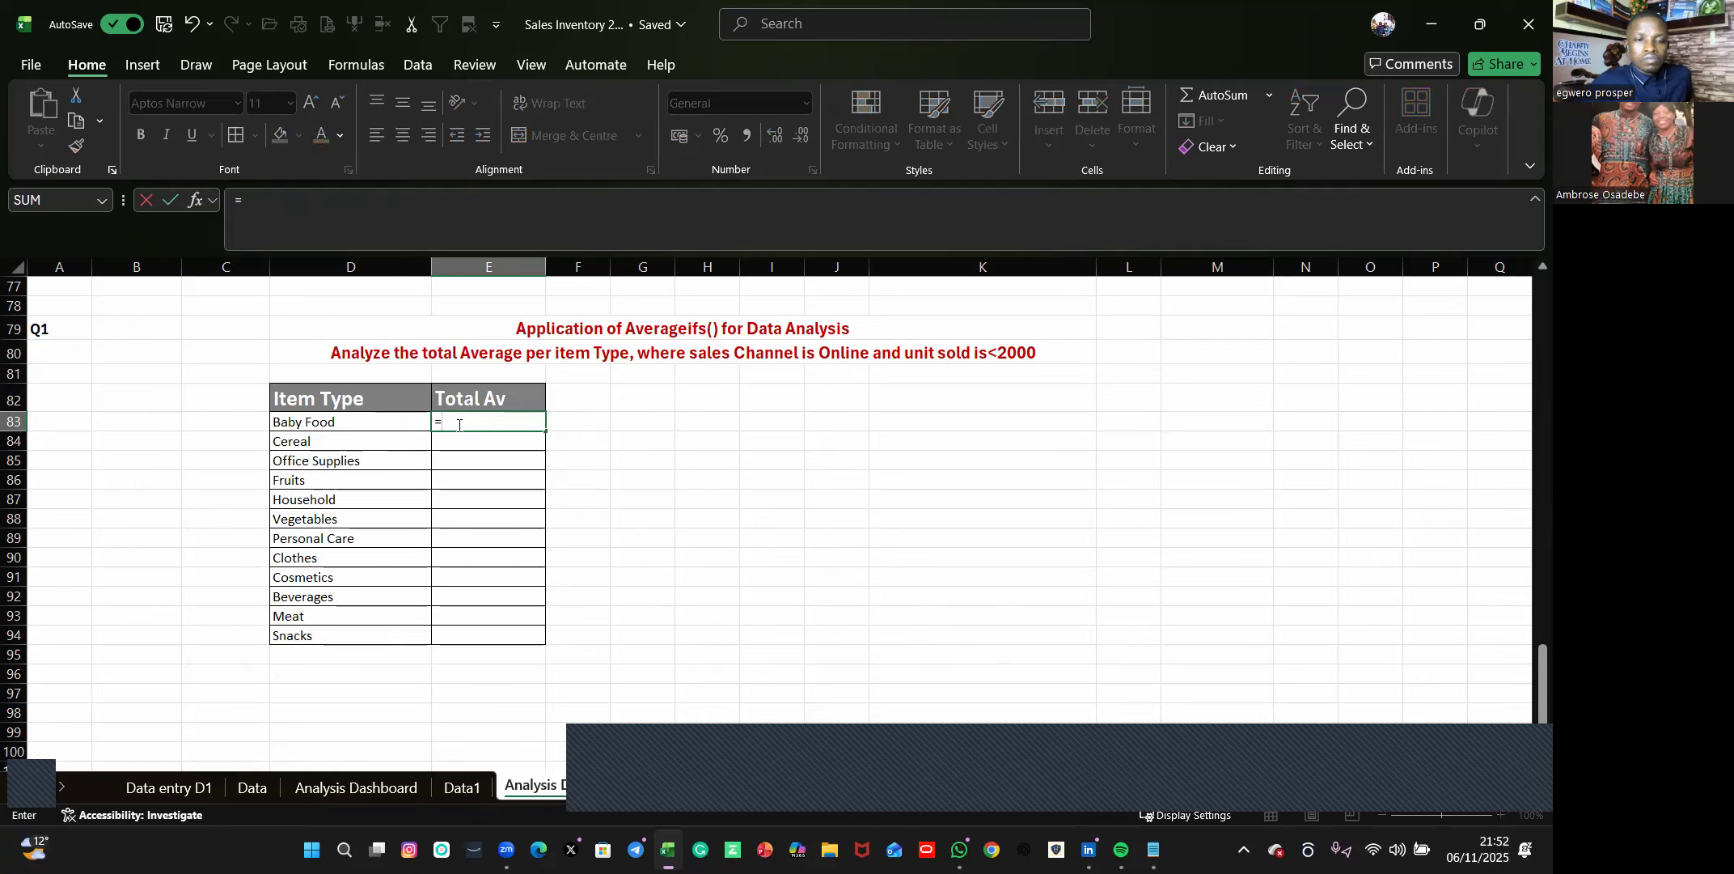
type("aver")
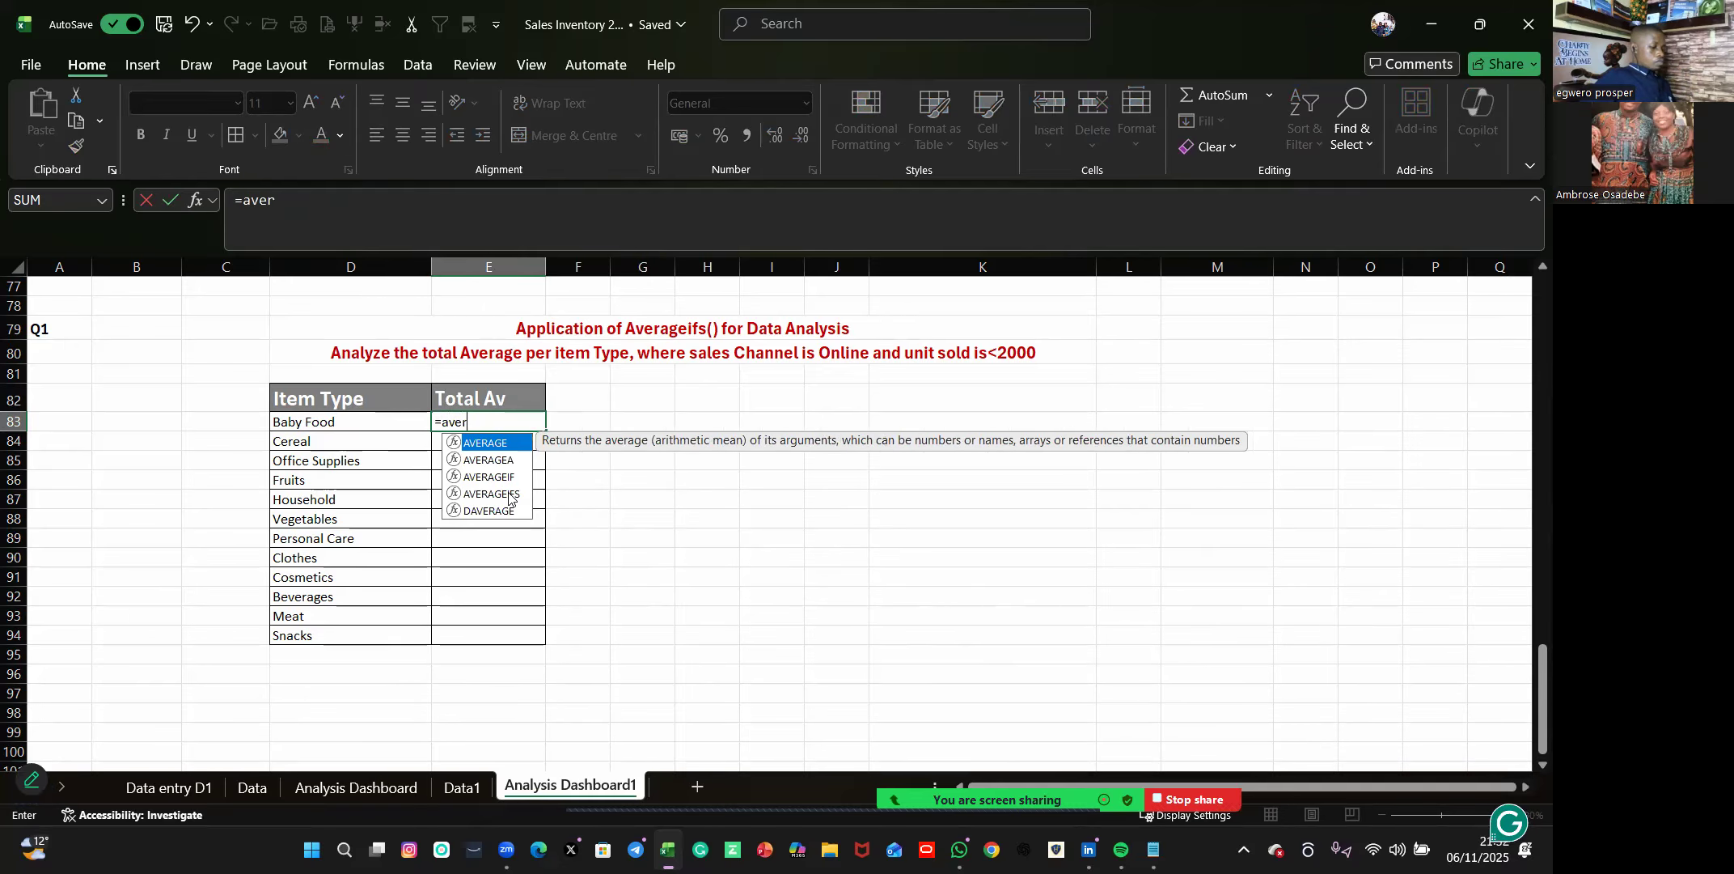
left_click(489, 493)
double_click(488, 494)
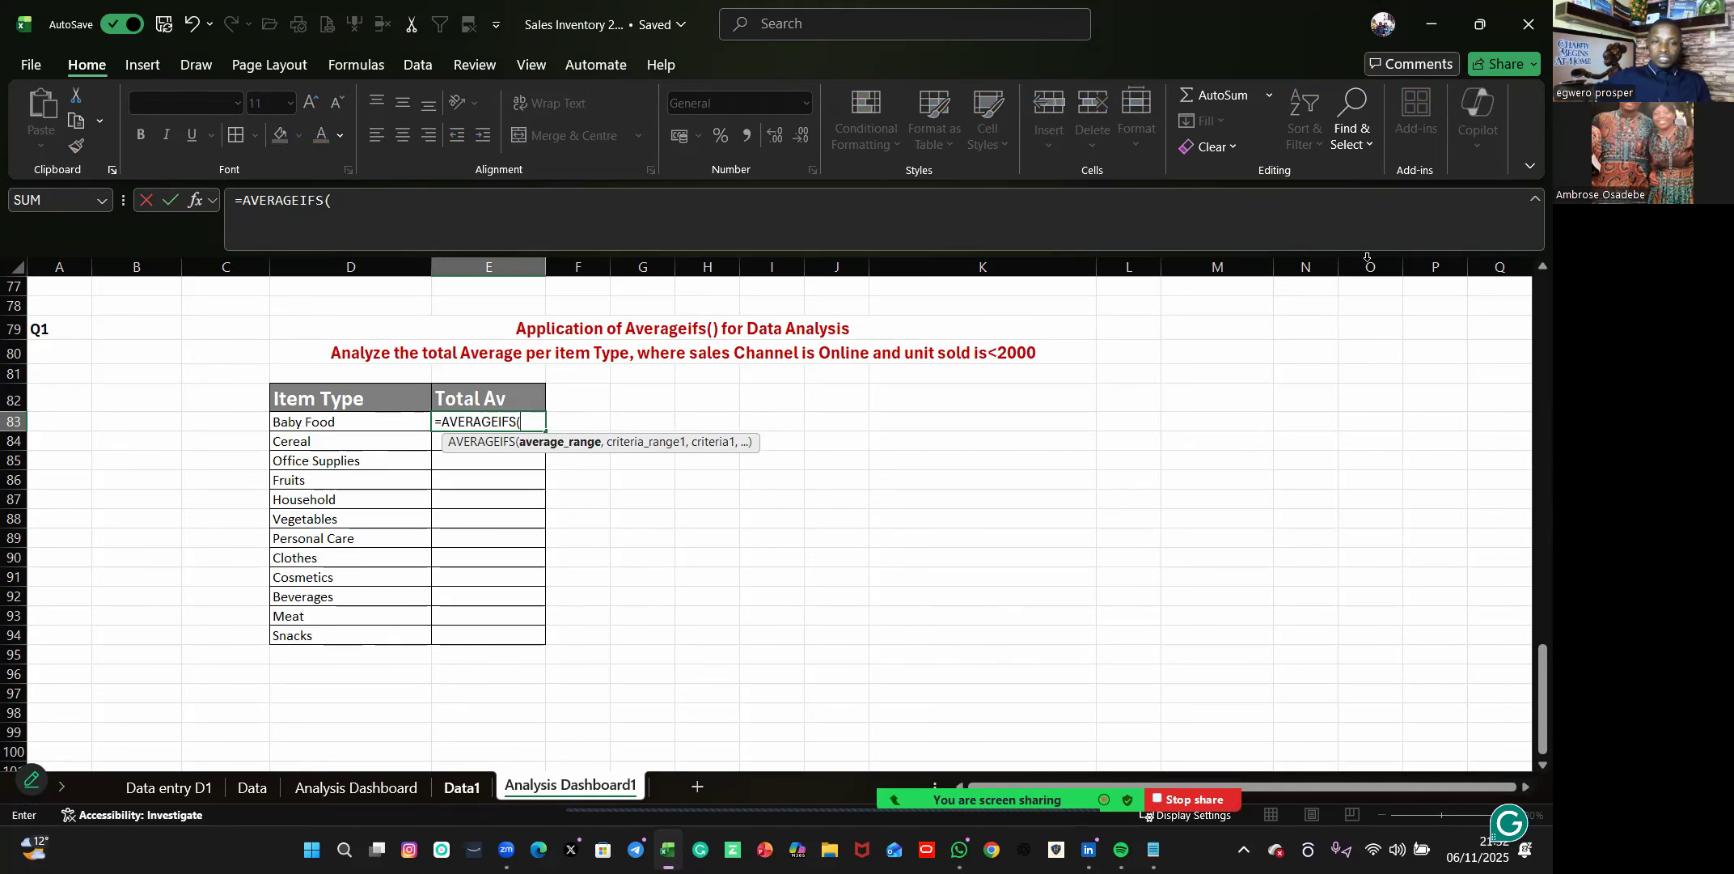
left_click(462, 787)
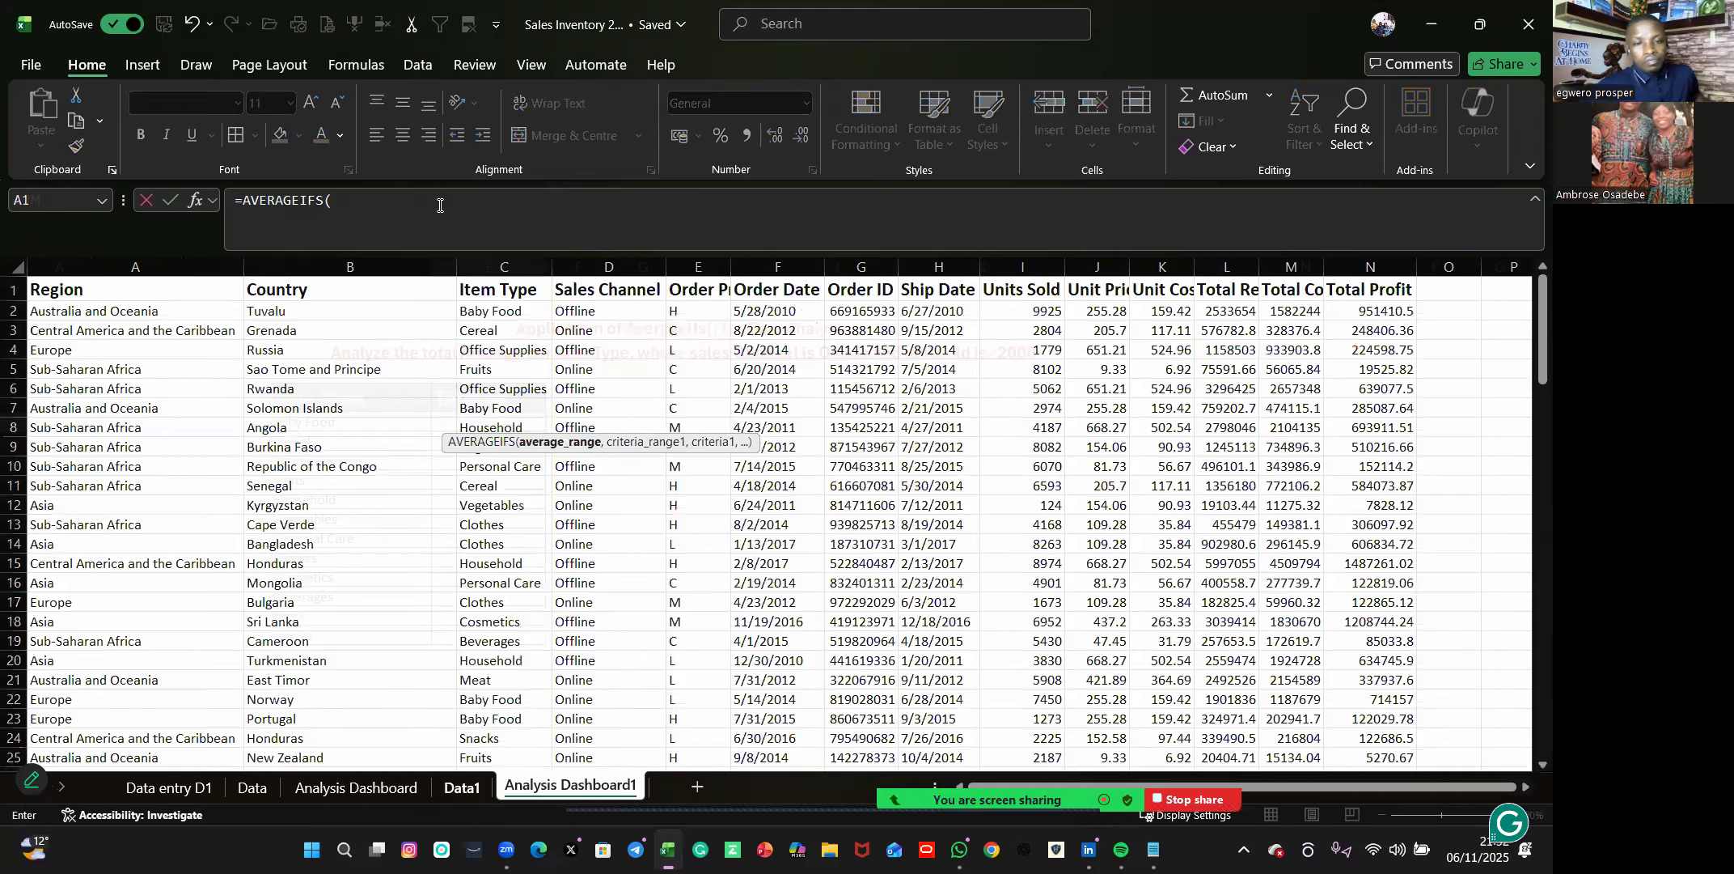
left_click(1371, 266)
left_click(439, 205)
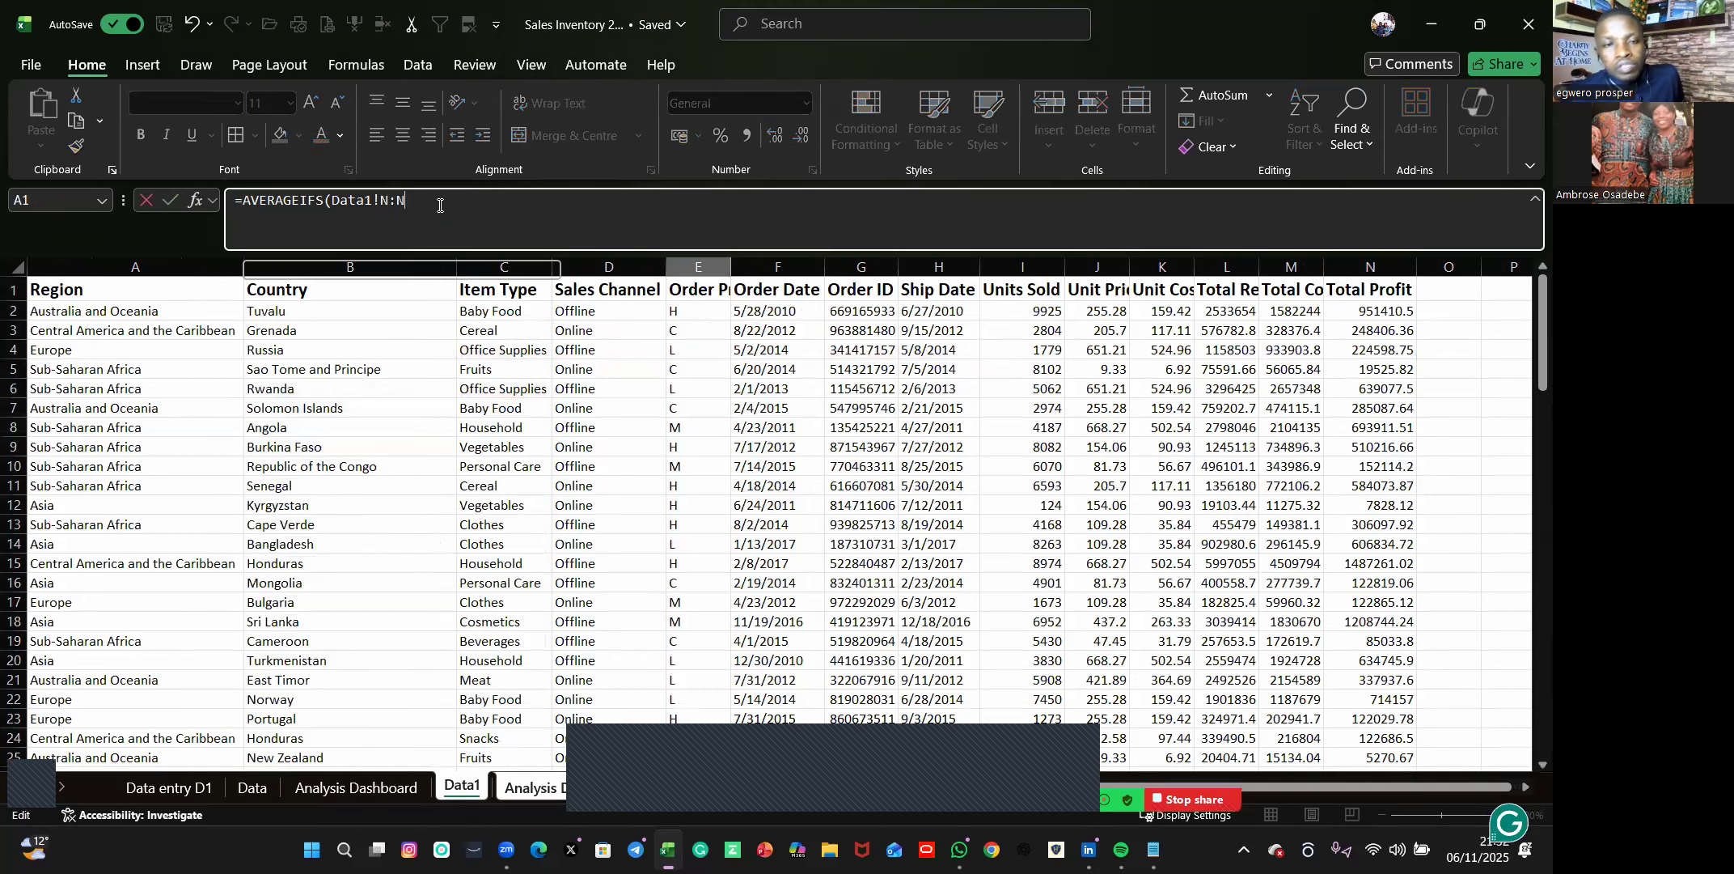
type(",")
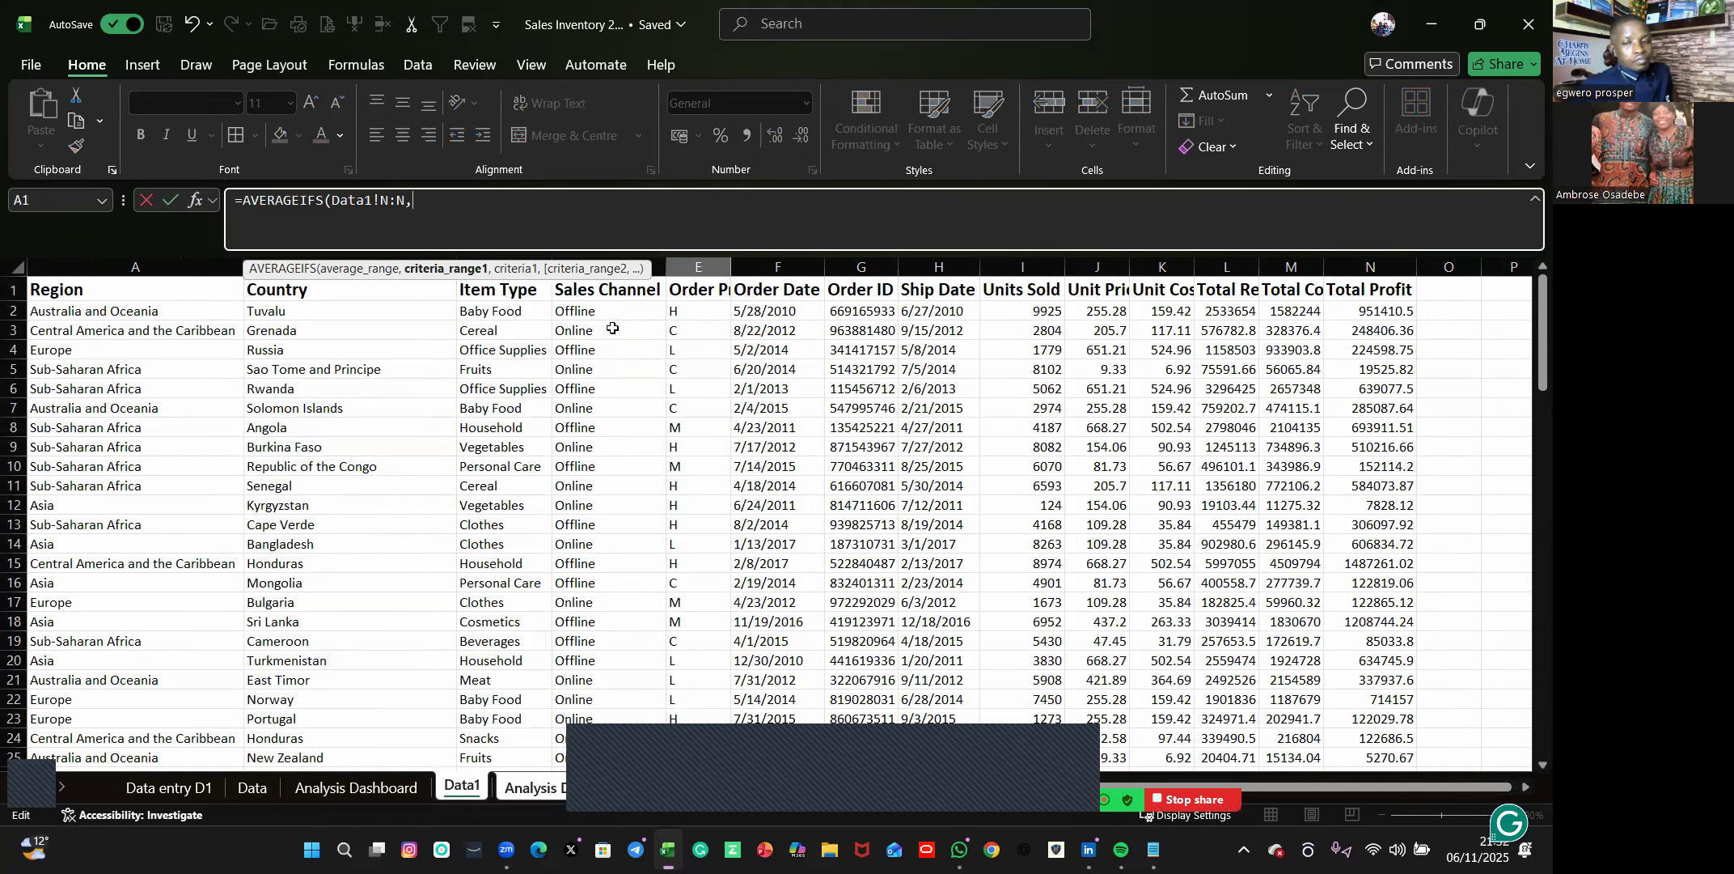
Add Data1's Item Type column C as the first criteria range, with the dashboard's Baby Food cell D83 as its criterion.
left_click(528, 258)
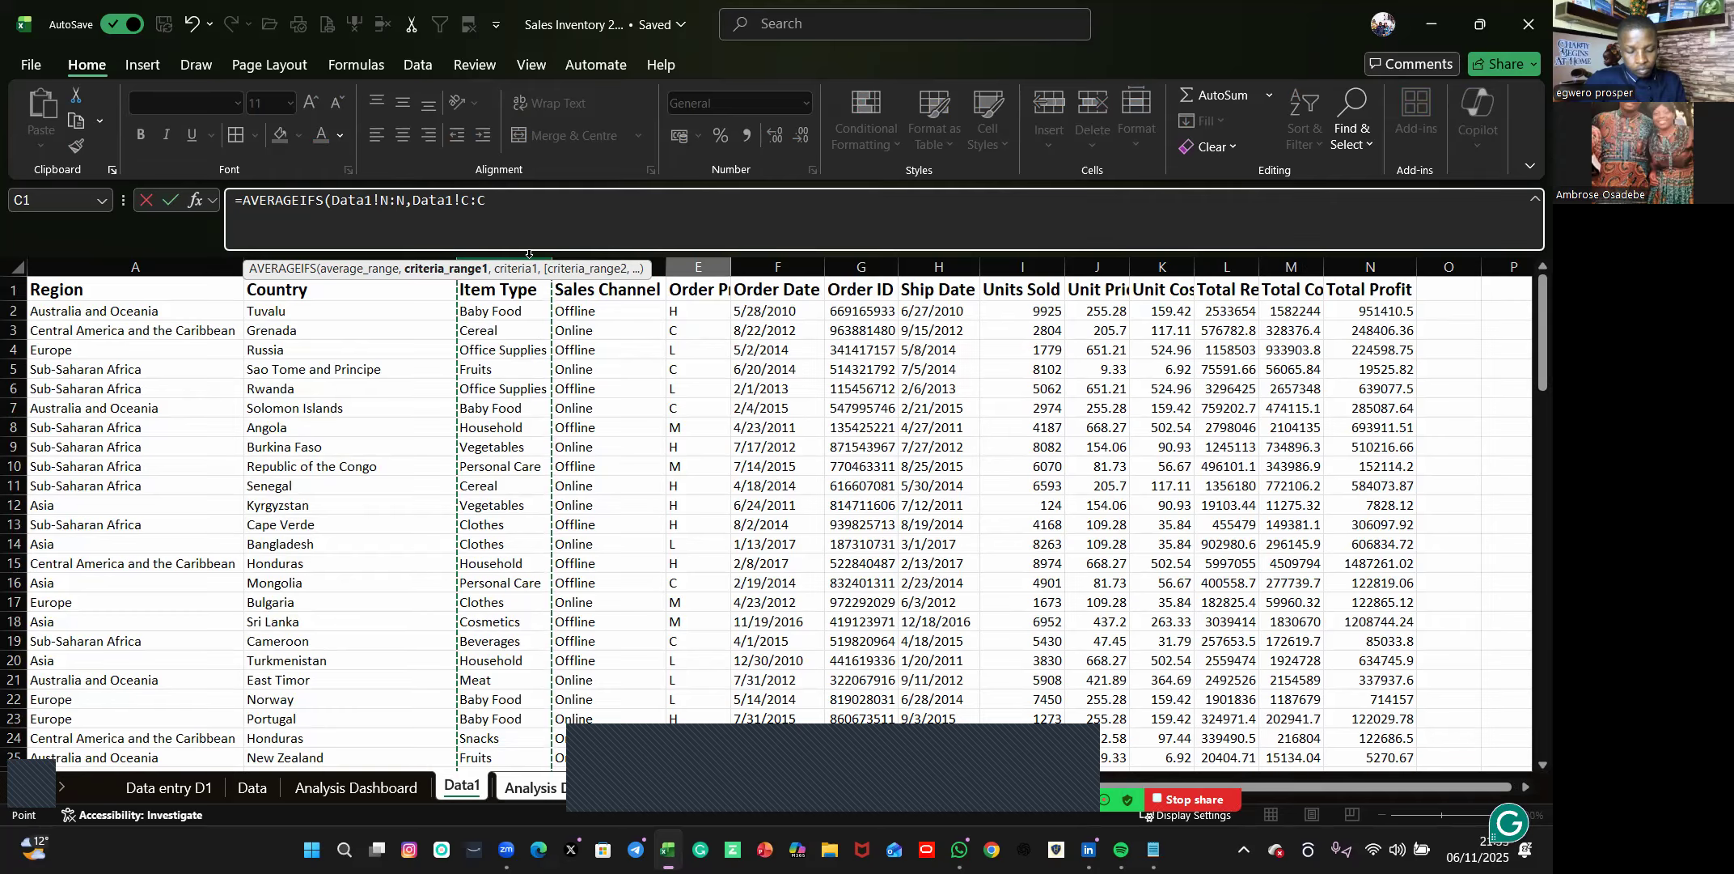
type(",")
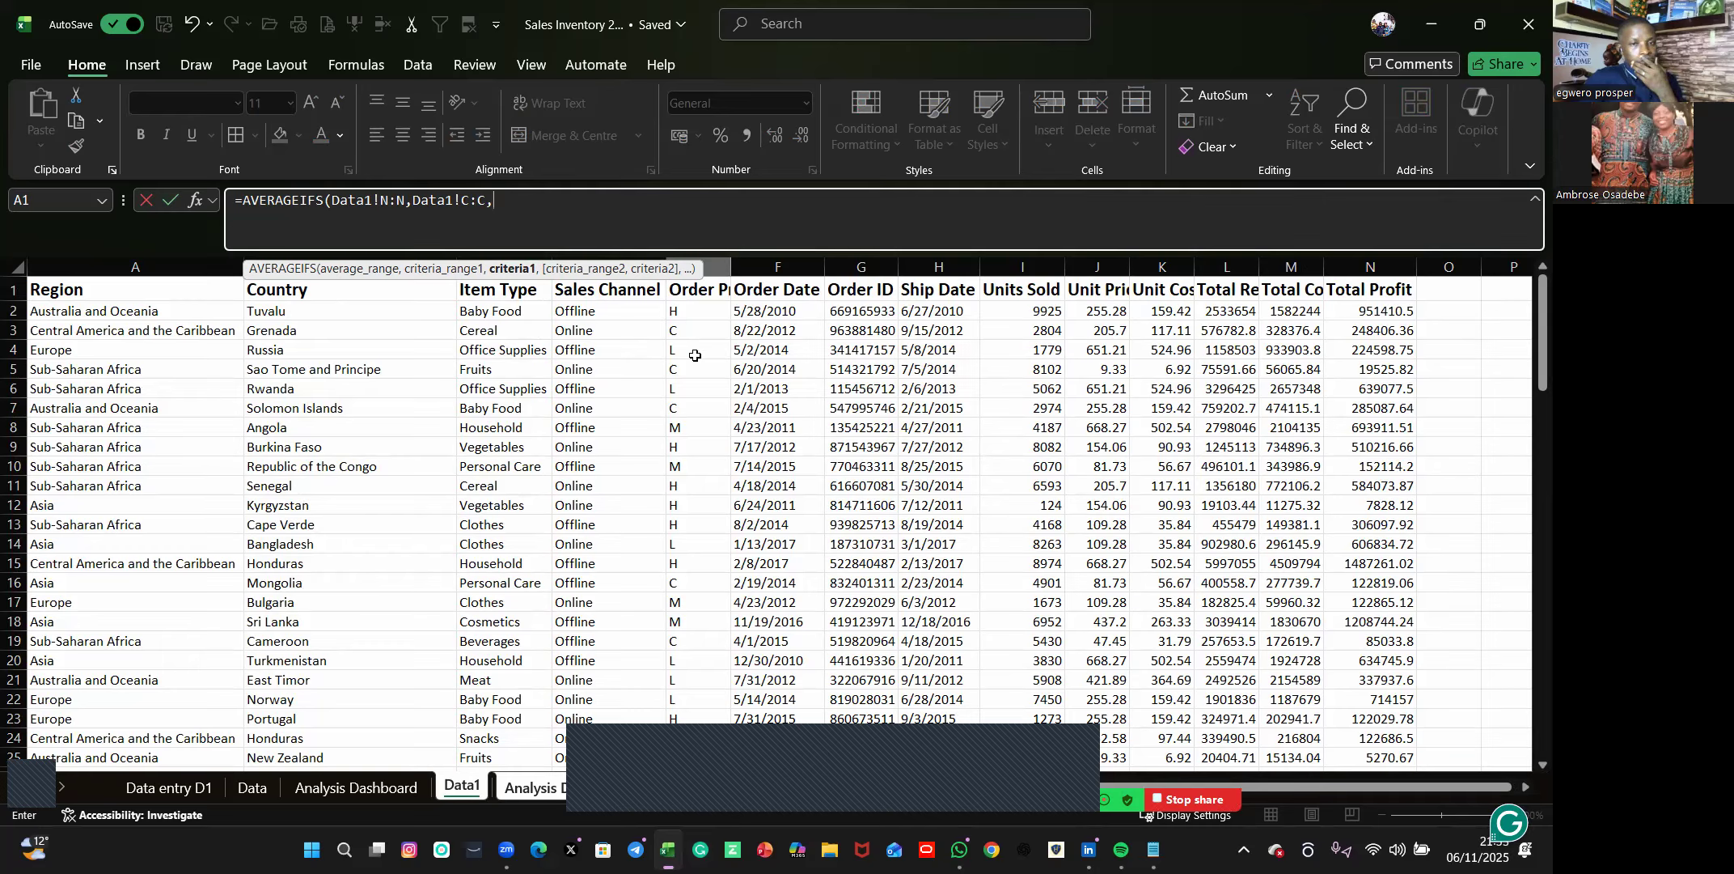
left_click(574, 784)
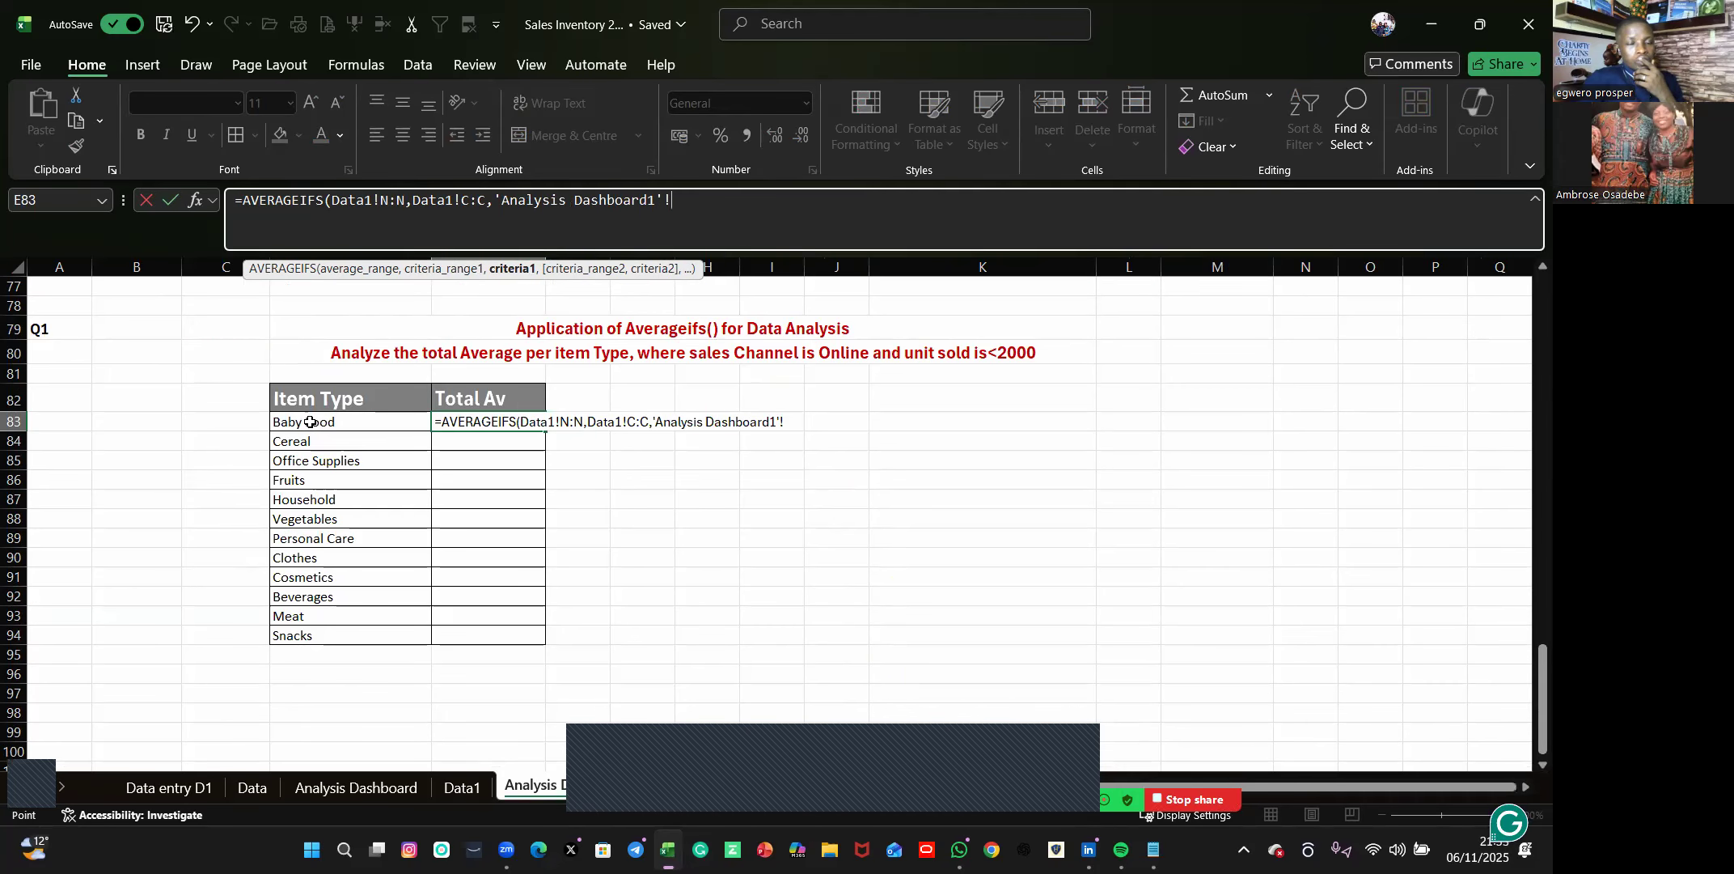
left_click(310, 422)
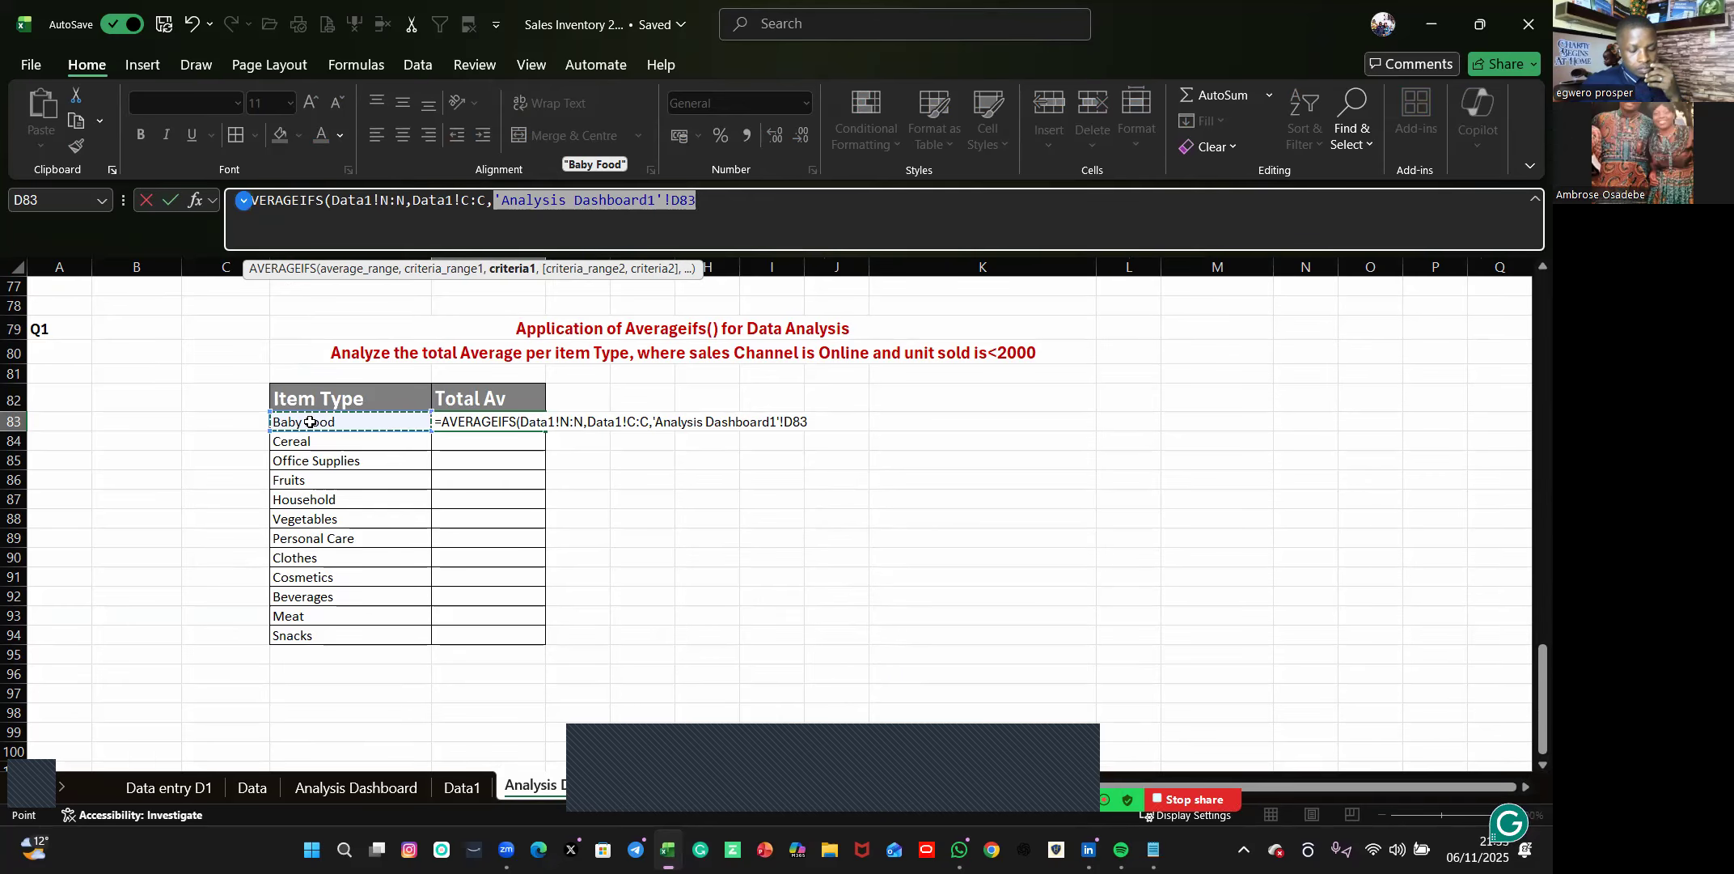
type(",")
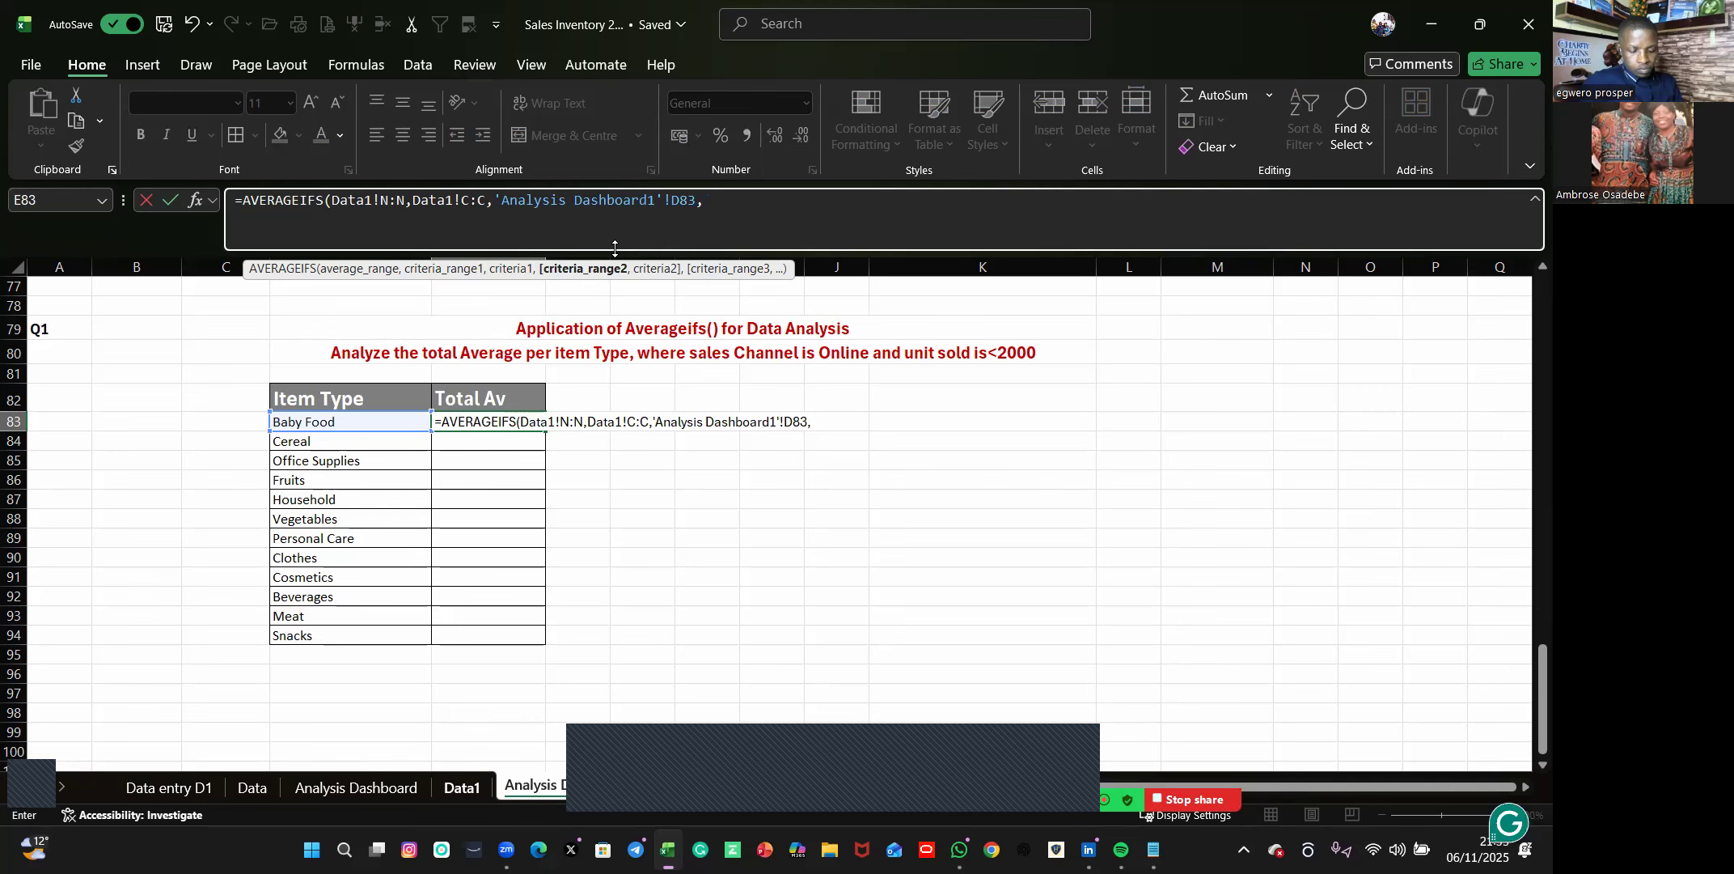
Add Data1's Sales Channel column D as the second criteria range, matched to the Online cell D3.
key("ctrl+Page_Up")
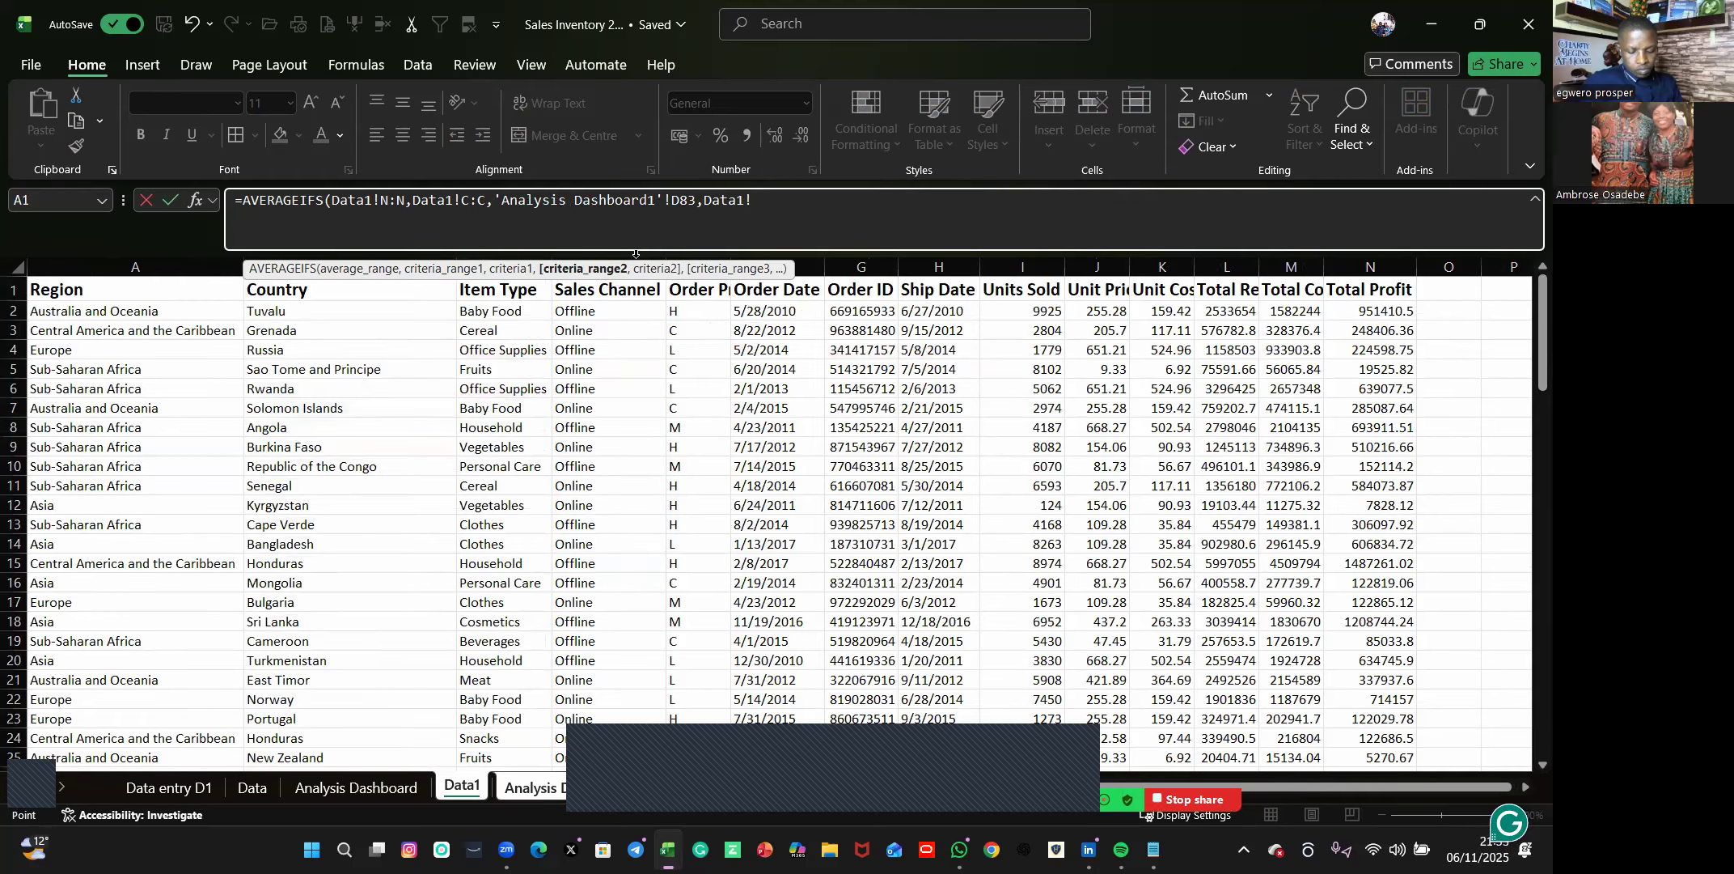
left_click(636, 256)
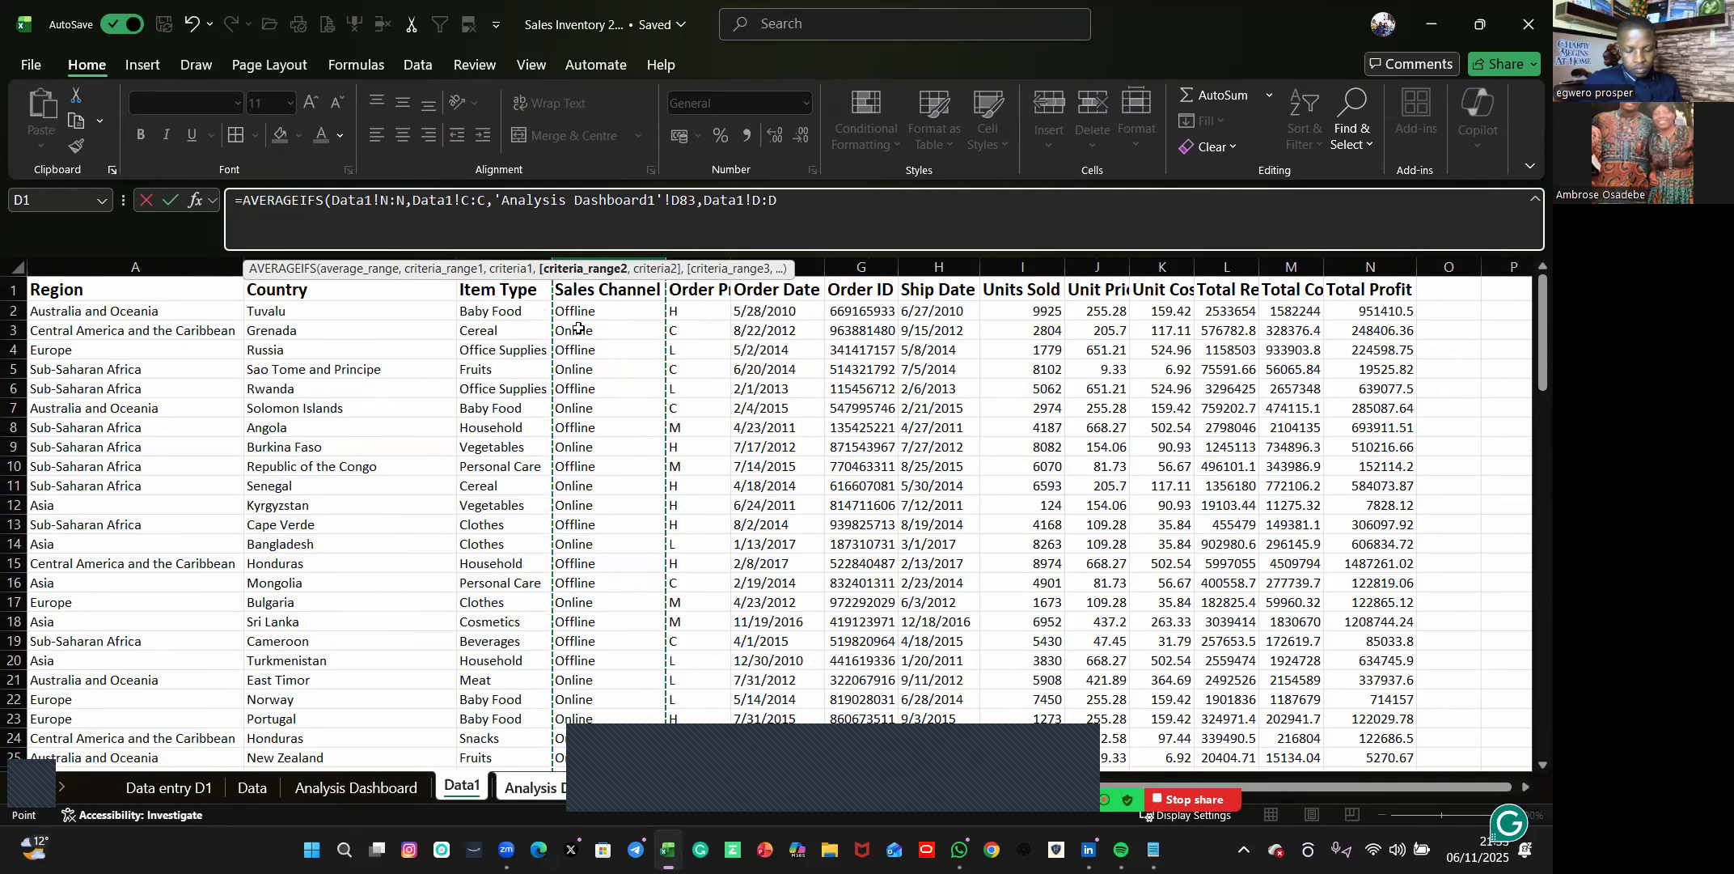
type(",")
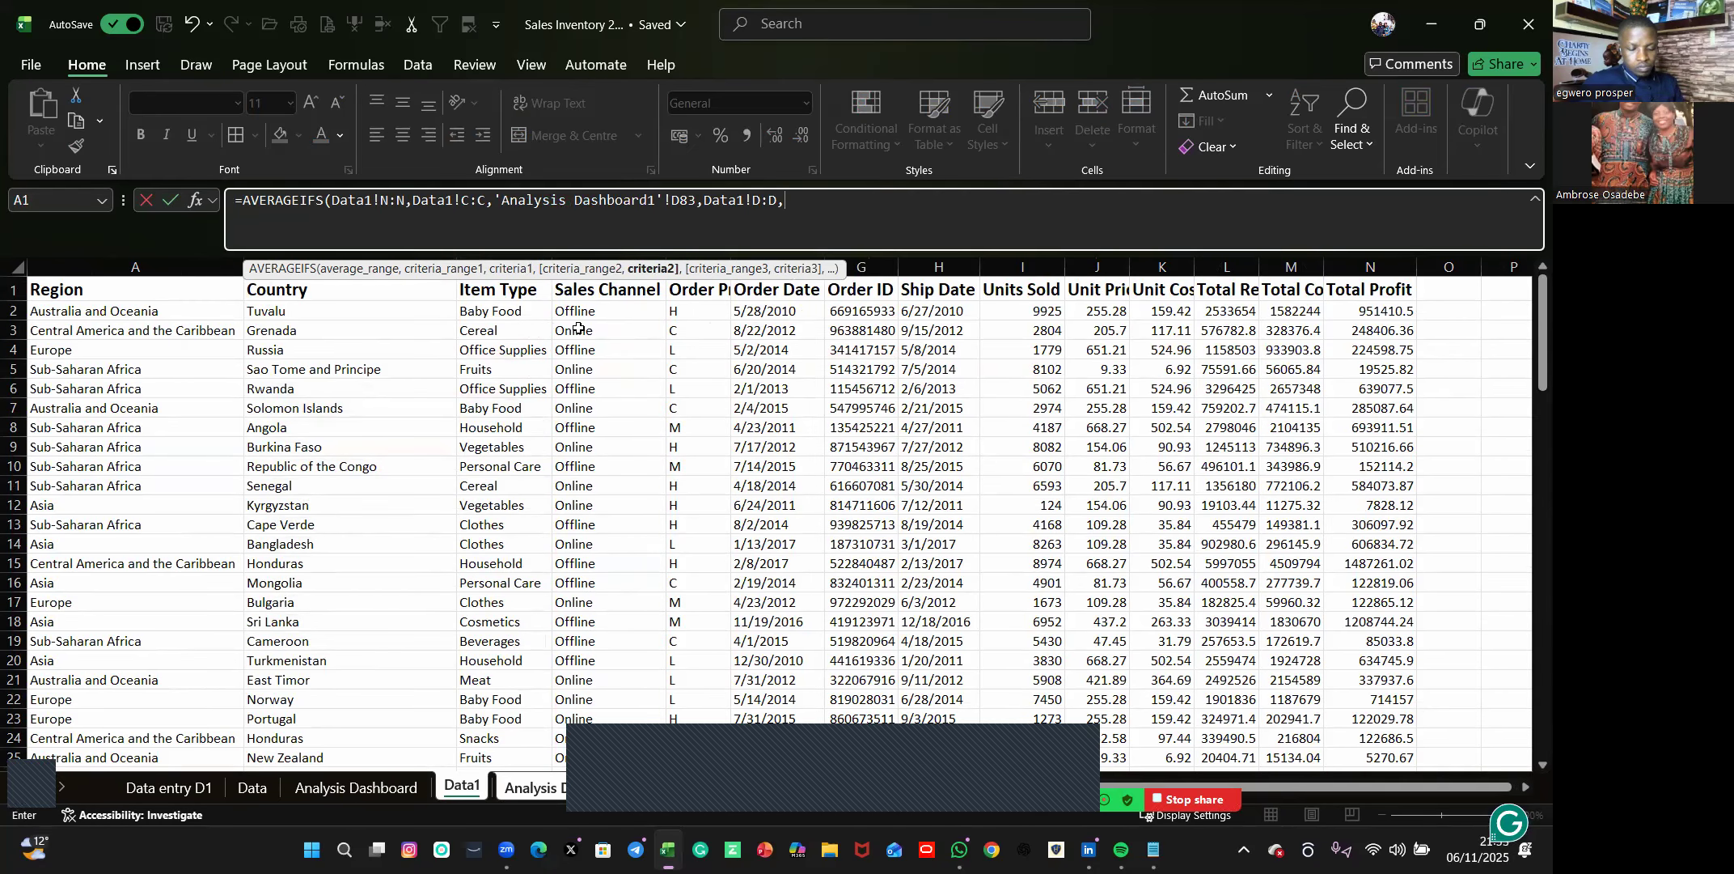
left_click(579, 328)
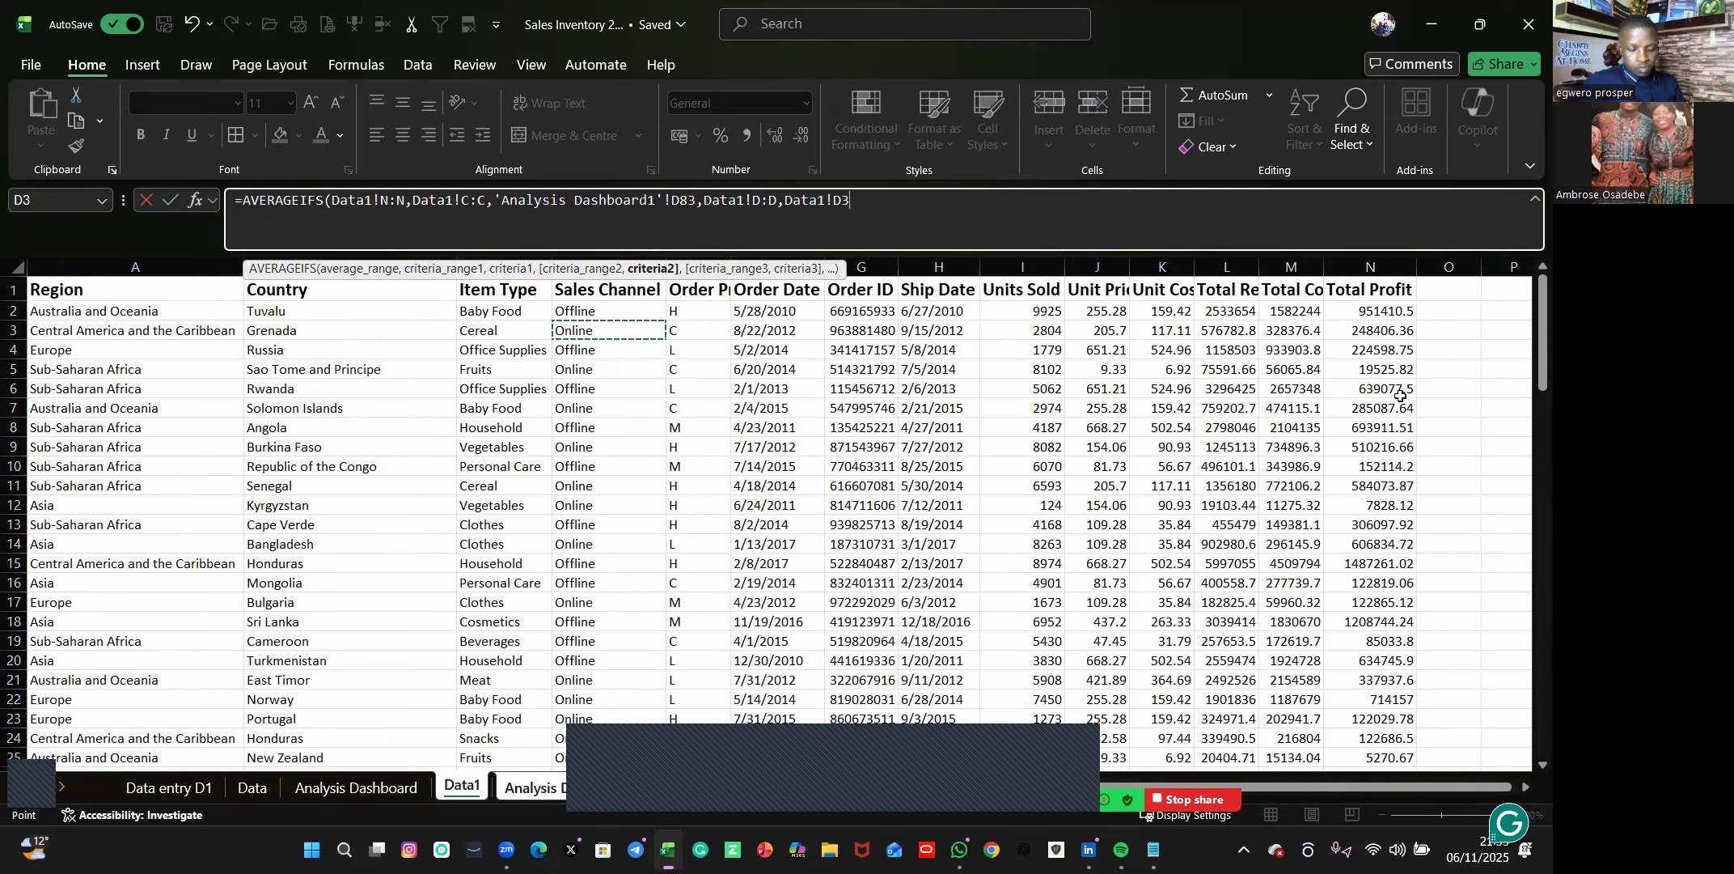
type(",")
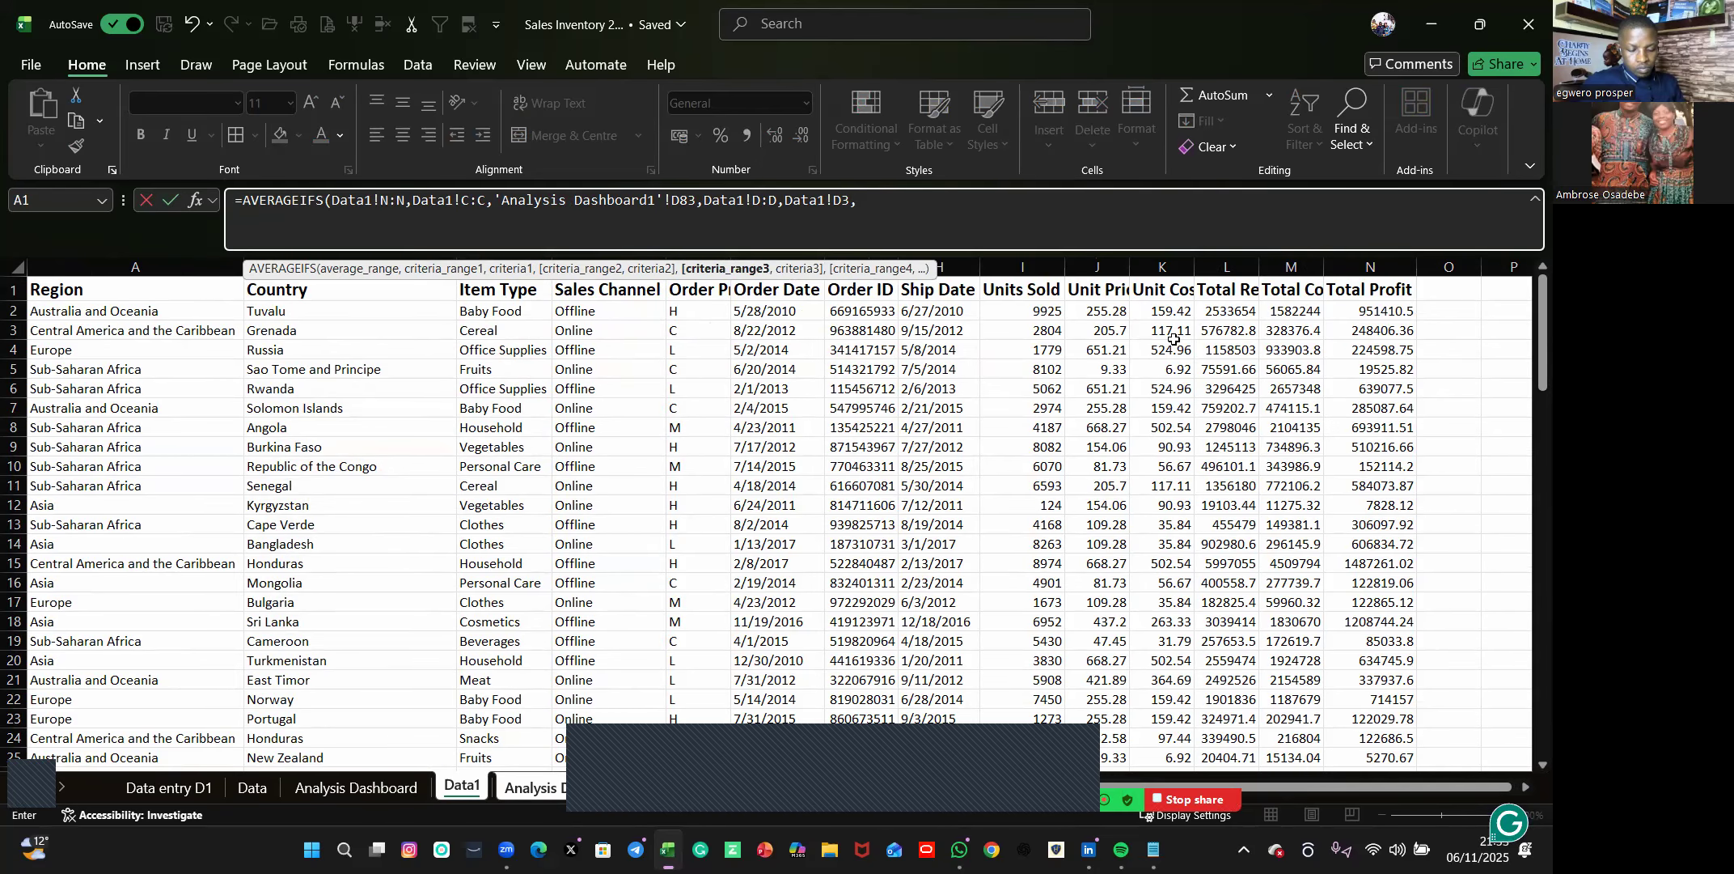
Finish the formula with Data1's Units Sold column I and the criterion "<2000", and fill it down the Total Av column.
left_click(1032, 267)
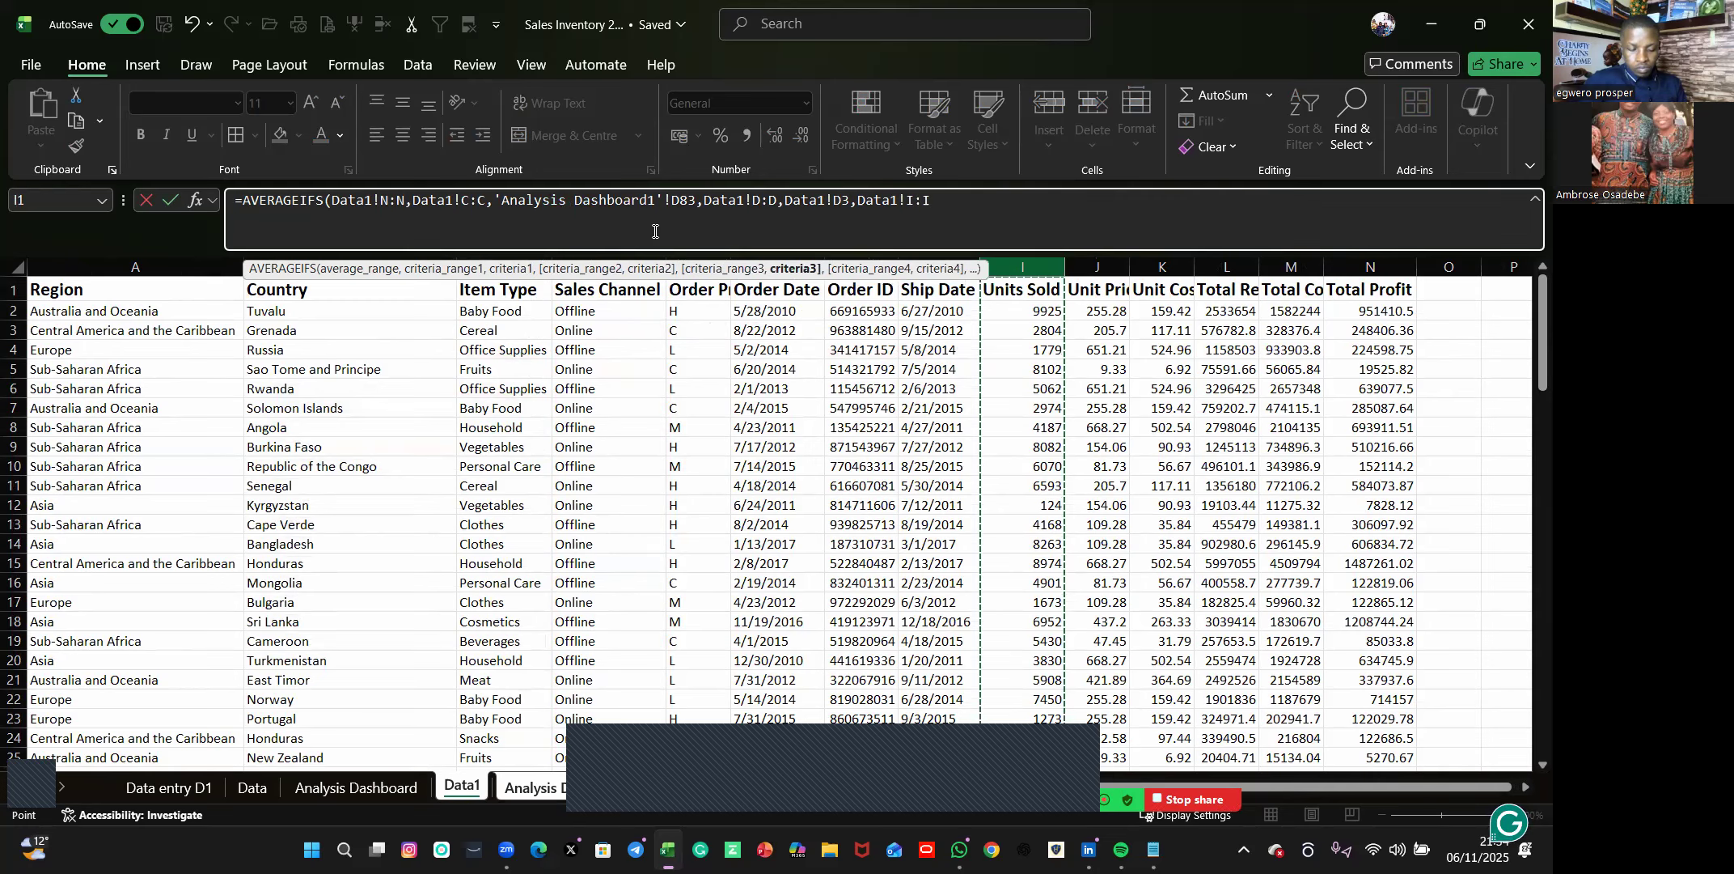
type(",")
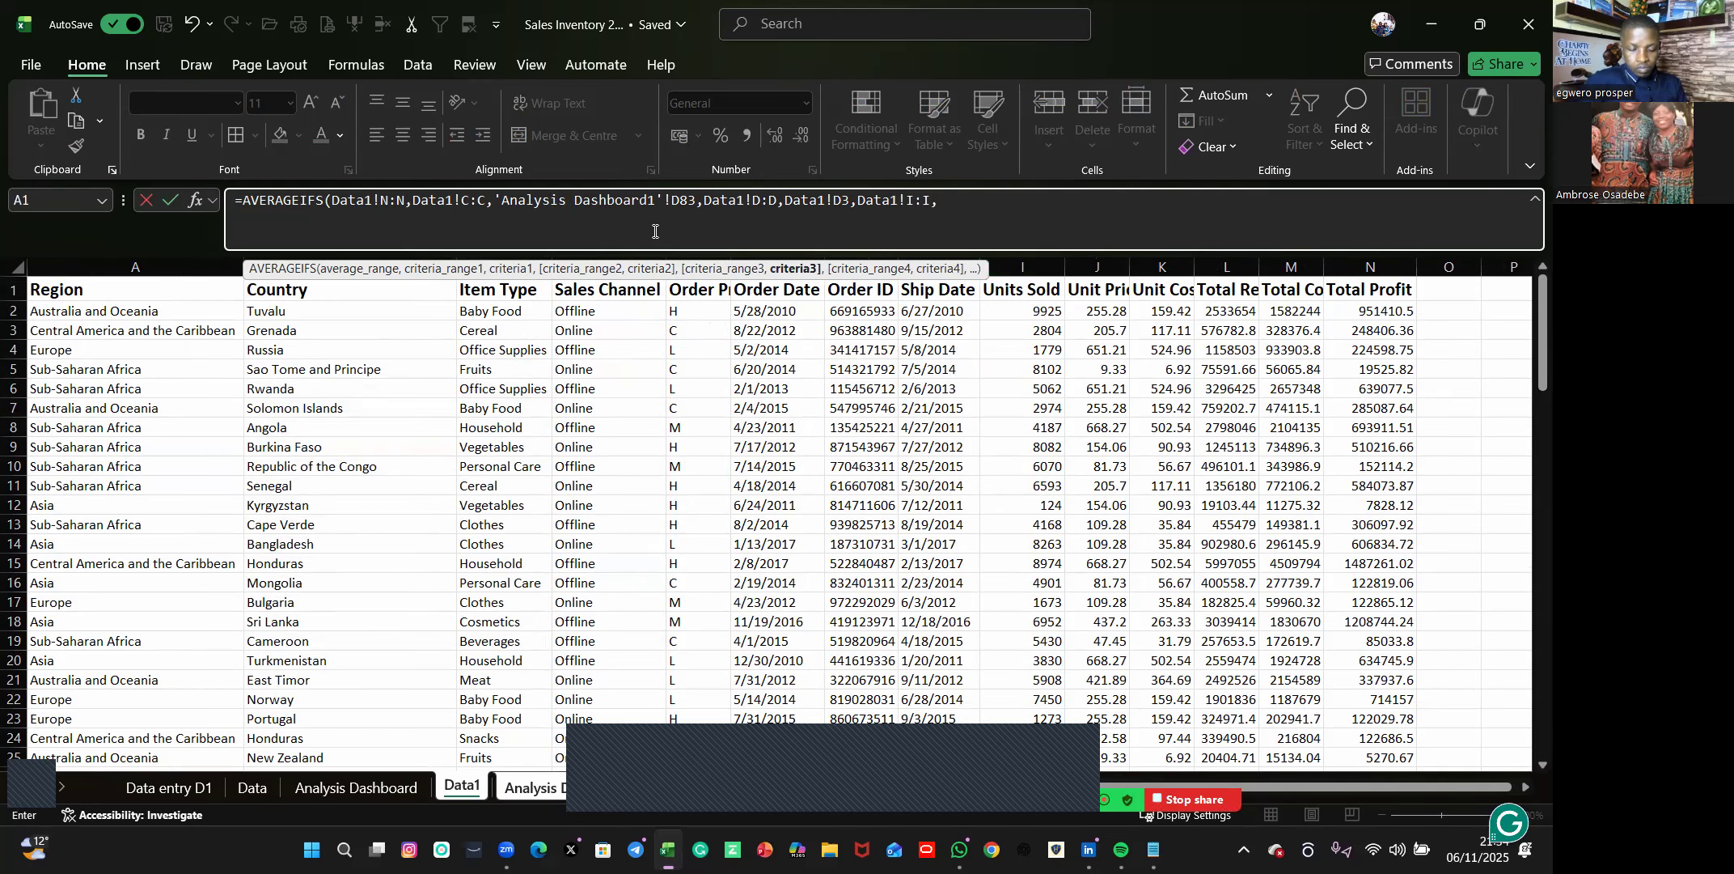
type("\"<2000\"")
key("Return")
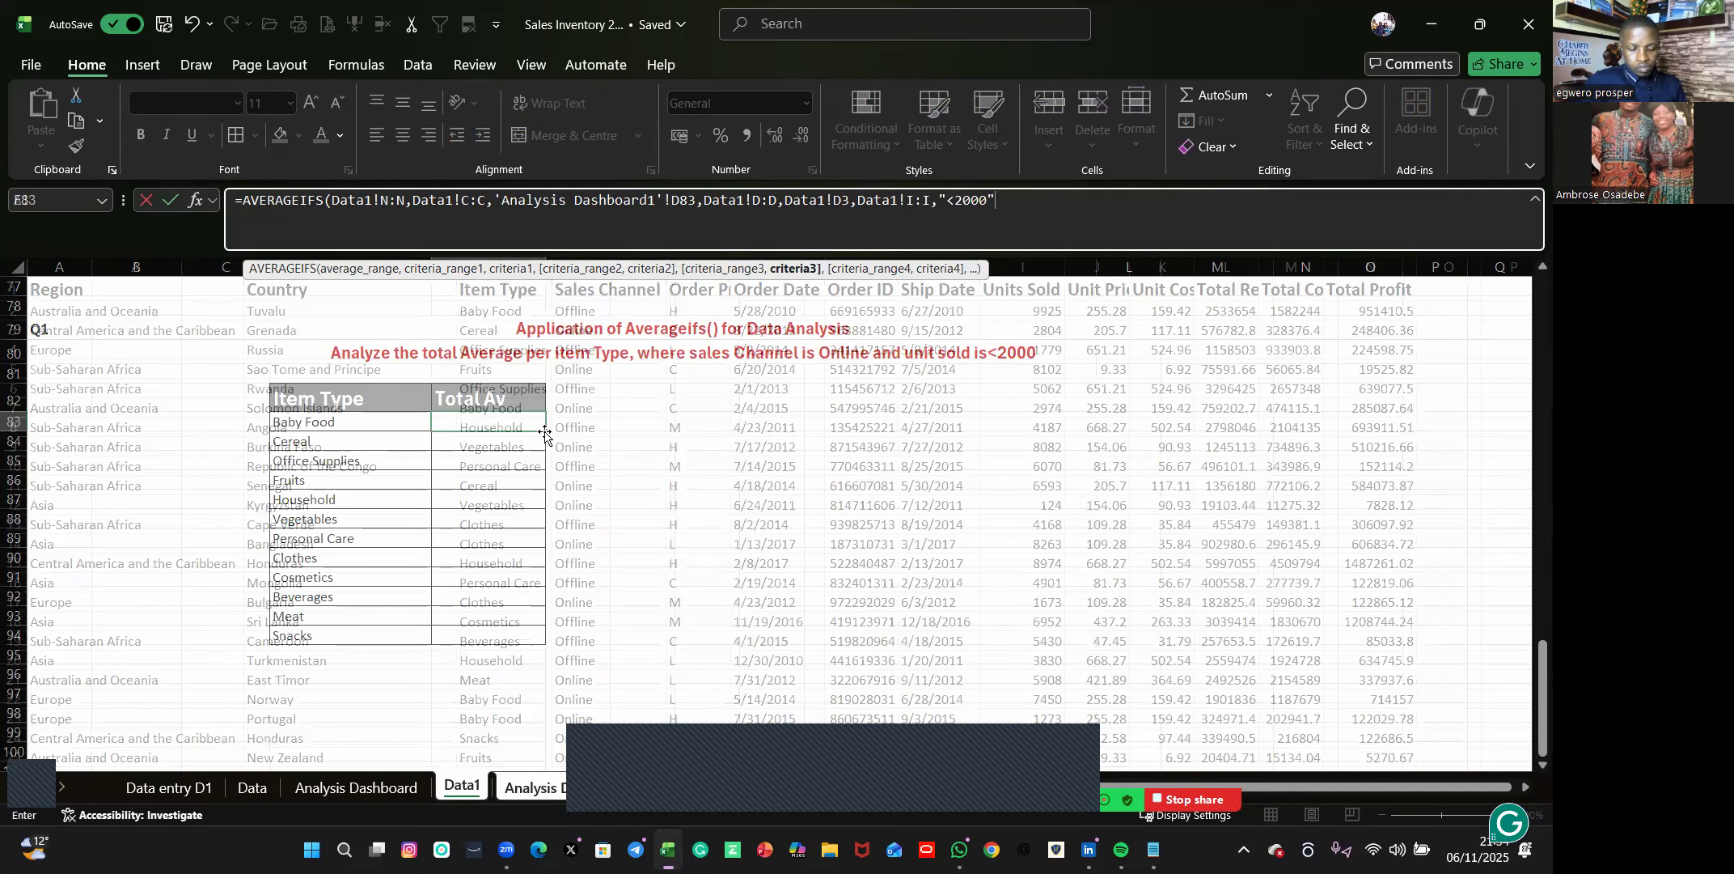
key("ctrl+Return")
double_click(545, 431)
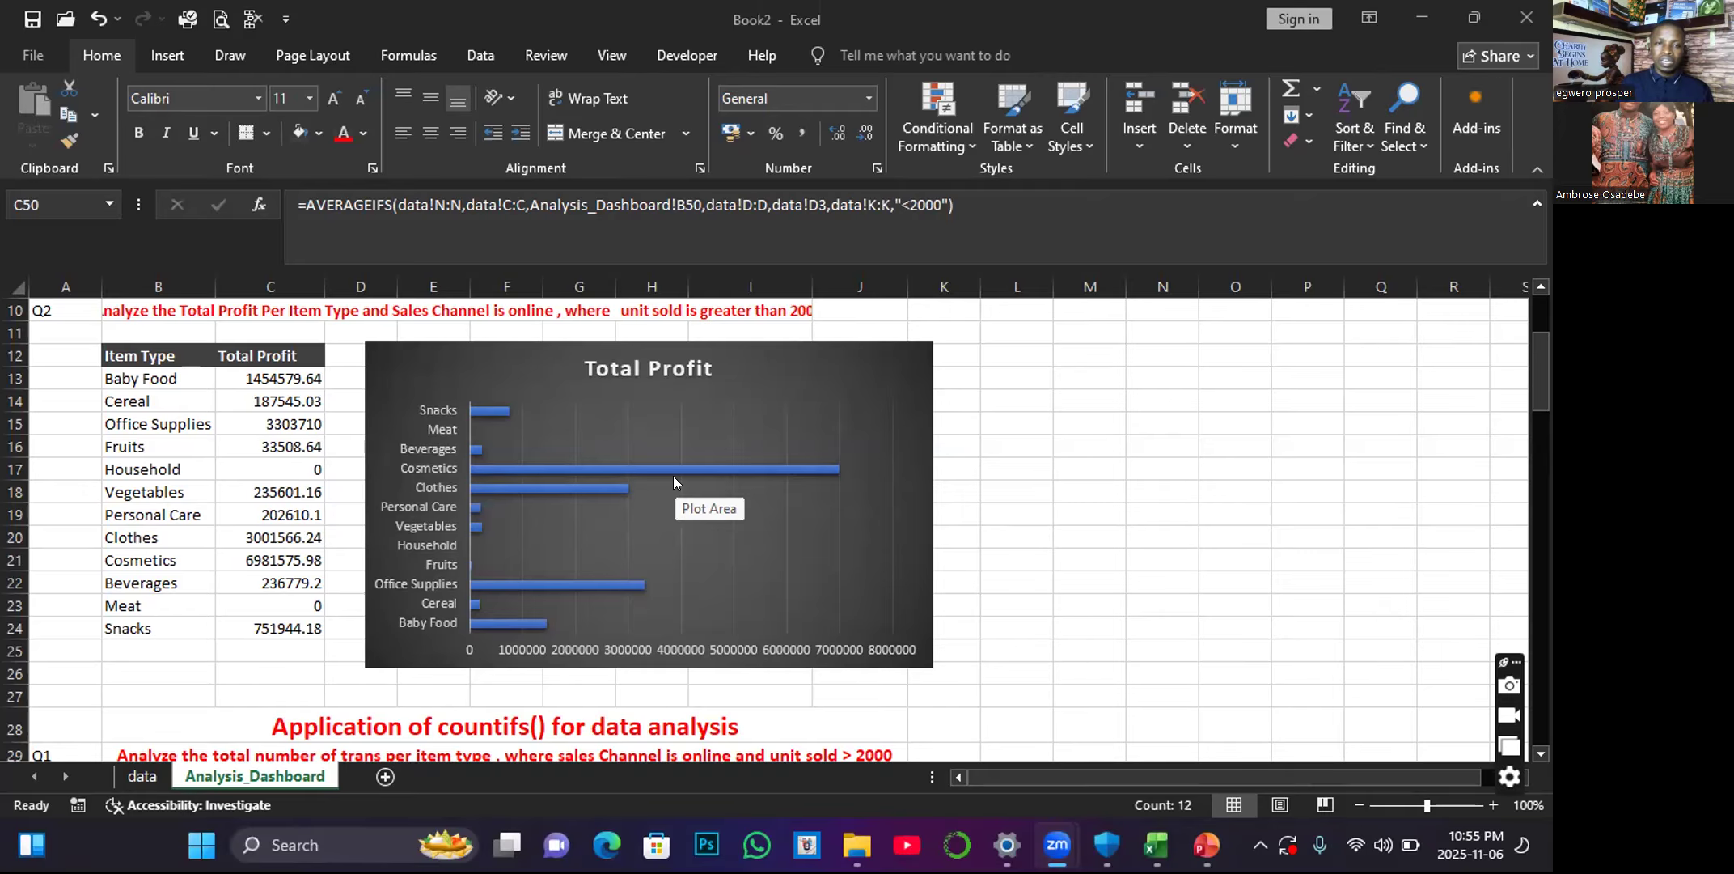
Review the SUMIFS and COUNTIFS tables with their charts on the Analysis_Dashboard sheet of Book2.
scroll(701, 526, "up", 3)
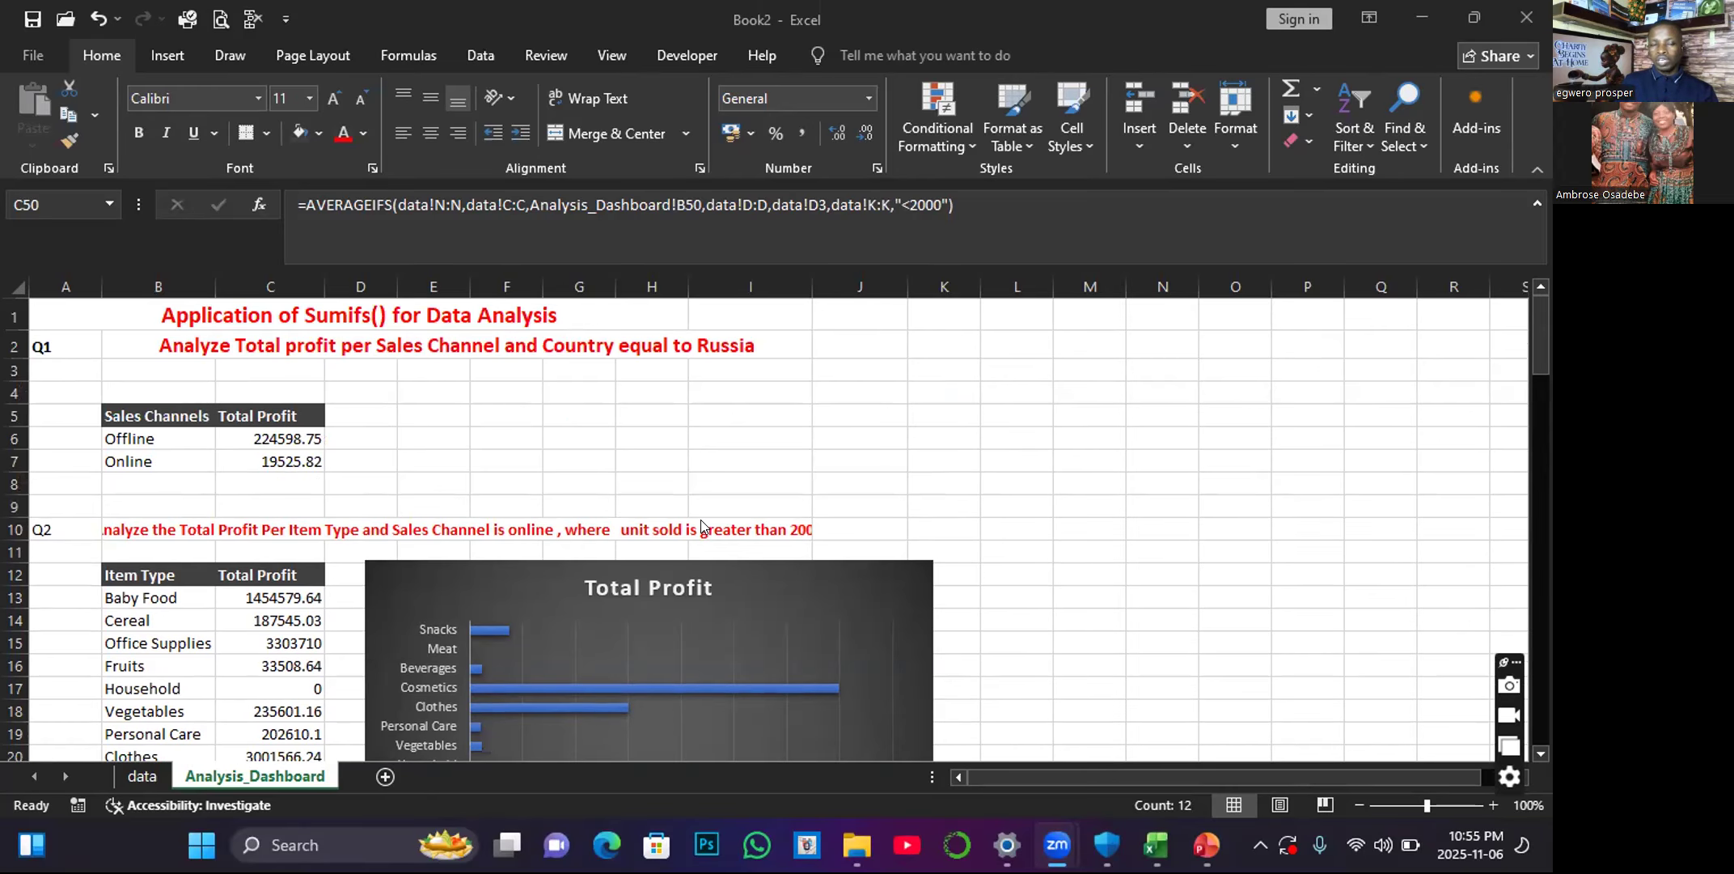
scroll(701, 525, "down", 8)
scroll(698, 521, "down", 9)
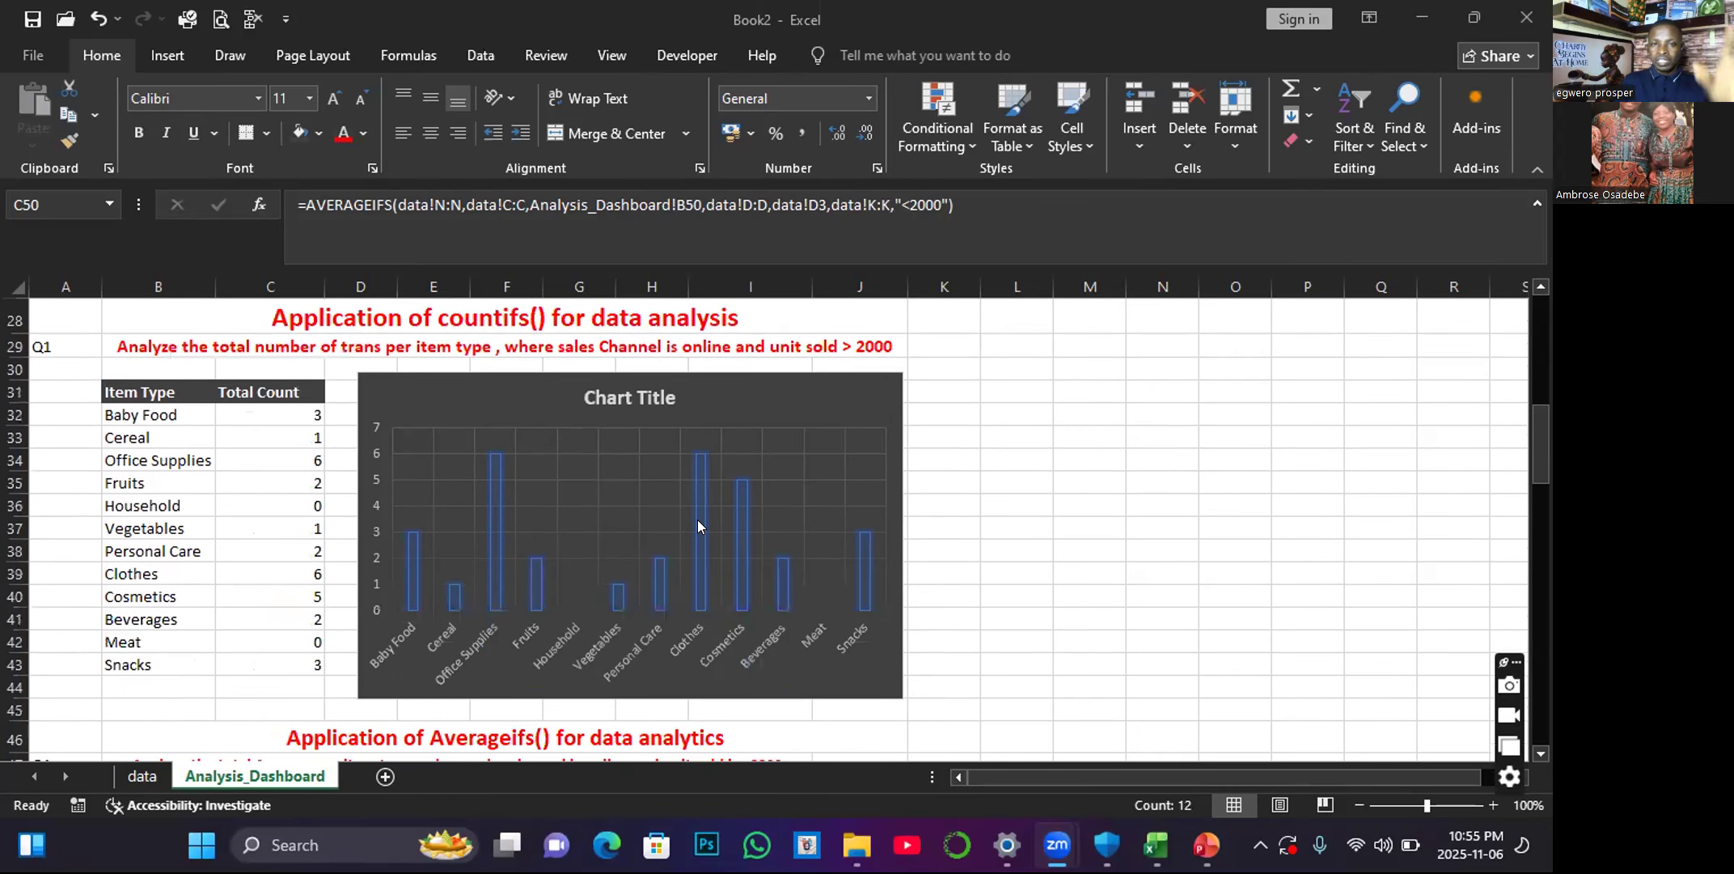
scroll(698, 522, "down", 3)
scroll(698, 522, "up", 13)
scroll(698, 522, "up", 7)
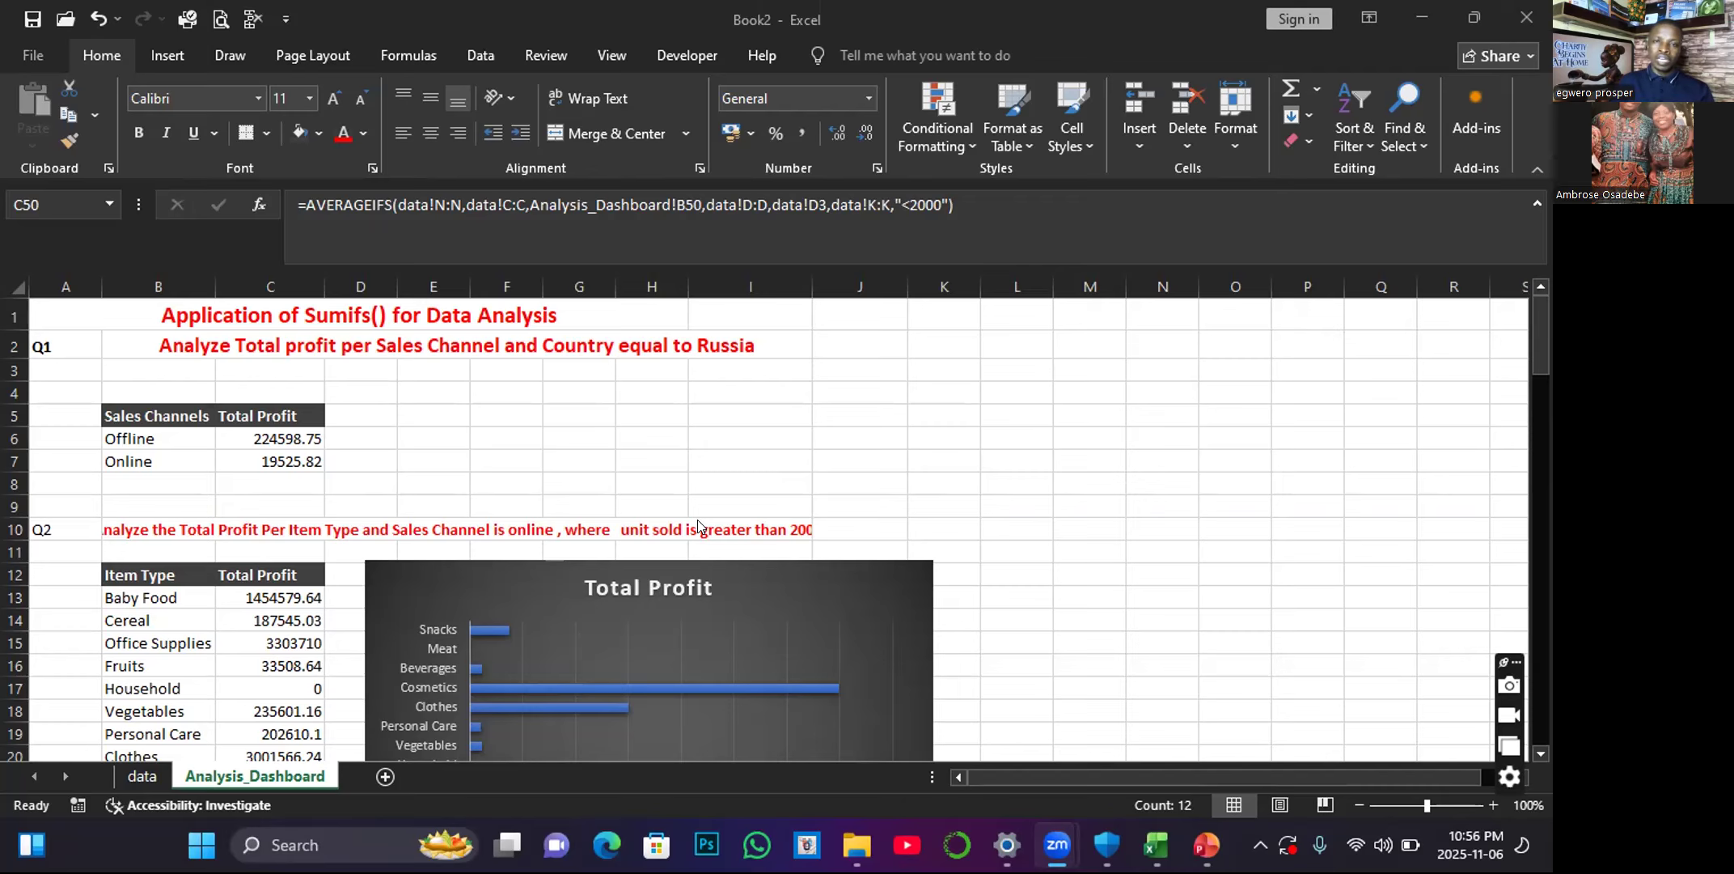
scroll(698, 525, "down", 4)
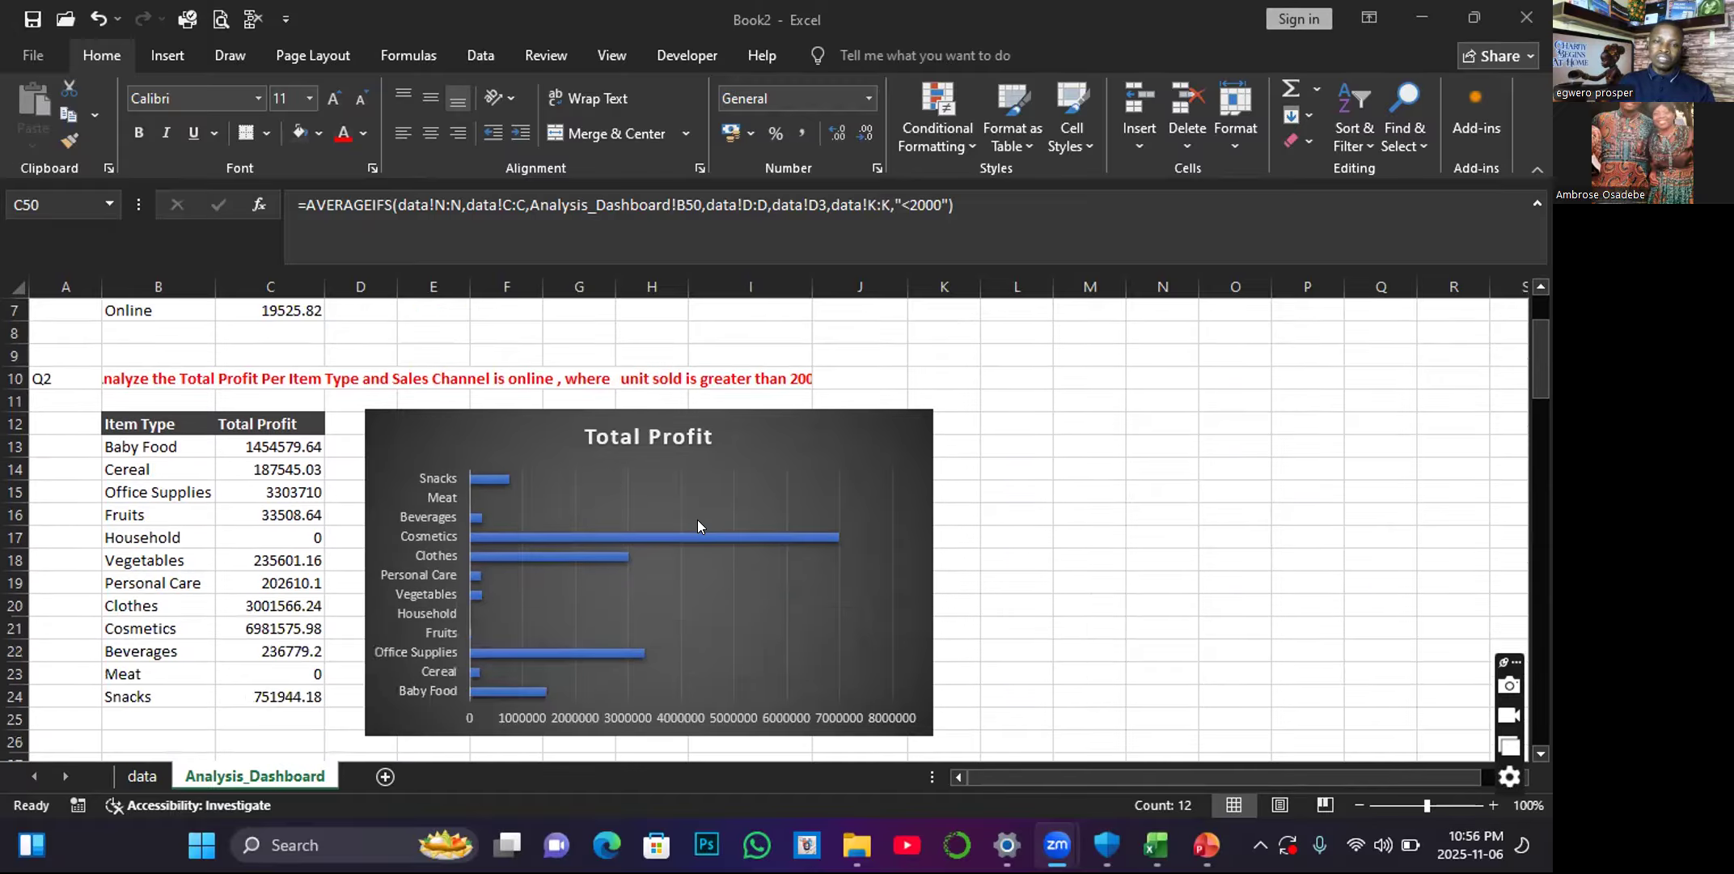